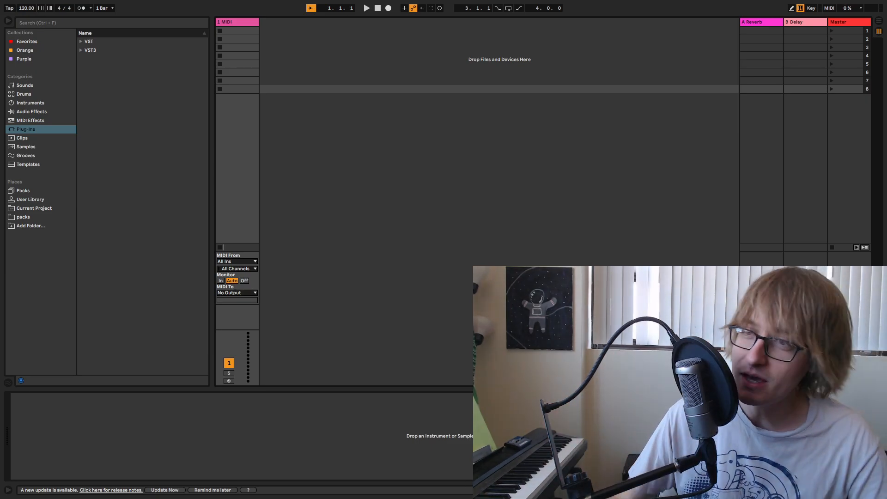
- Postpone the update notice and expand the My Dope Ass Kits Yo folder in the User Library
{"action": "left_click", "coordinate": [204, 490]}
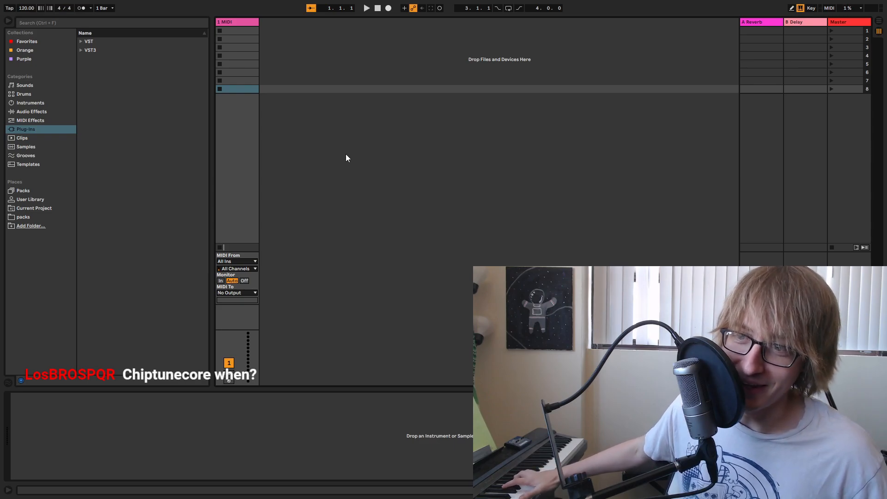
{"action": "left_click", "coordinate": [346, 154]}
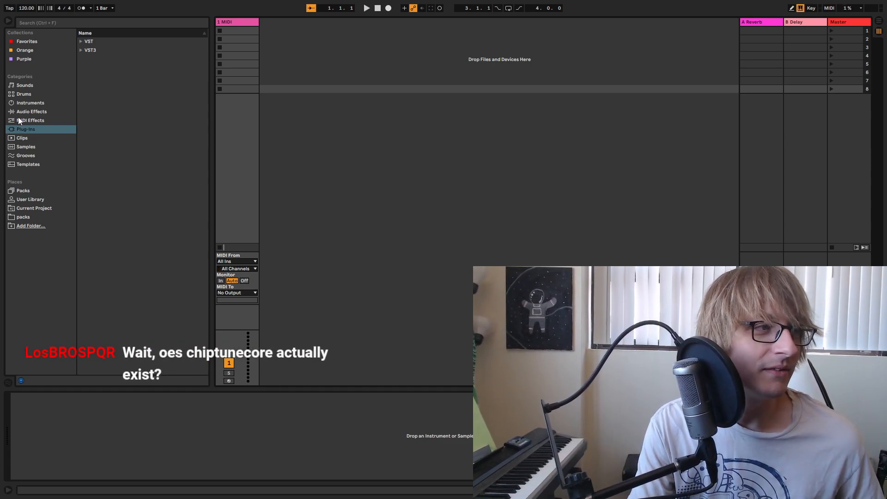
{"action": "left_click", "coordinate": [32, 200]}
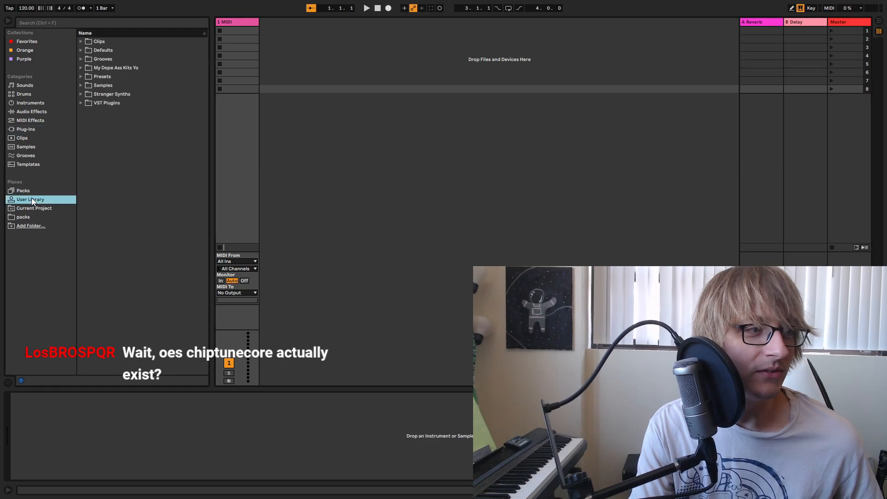
{"action": "double_click", "coordinate": [87, 67]}
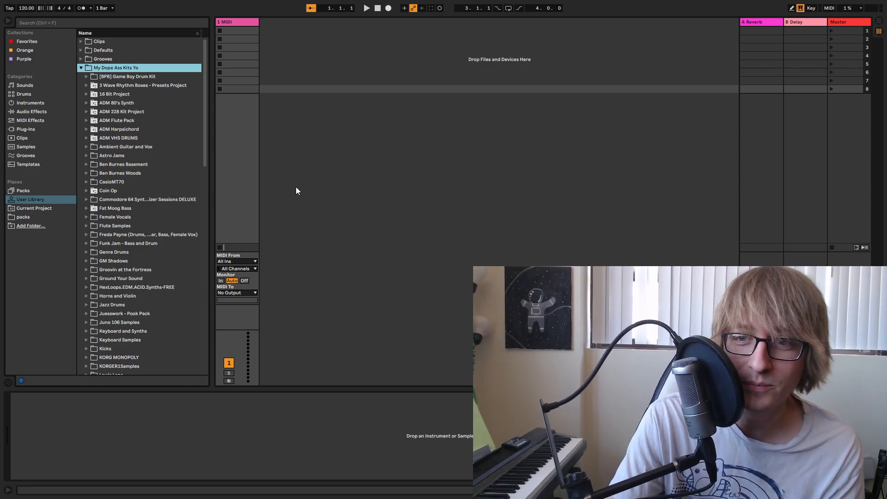
{"action": "left_click", "coordinate": [342, 154]}
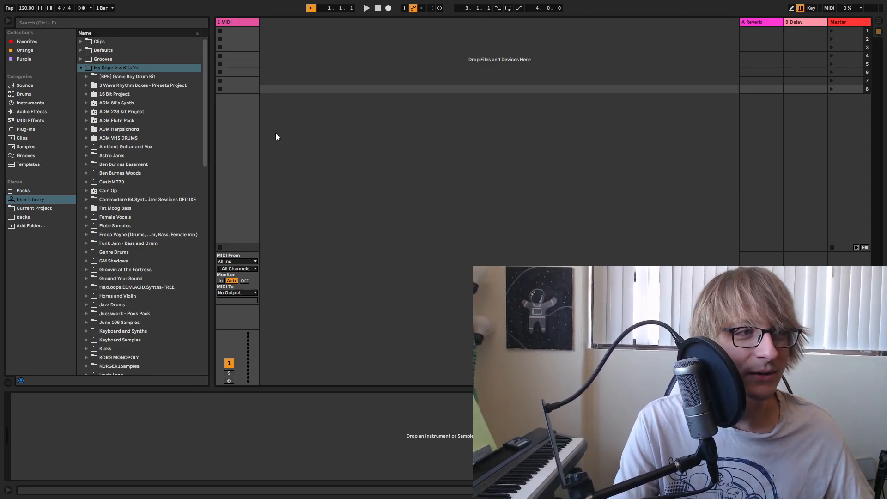
- Load ADM COIN-OP Pulse POLY.adg from Coin Op's Instrument Presets onto a new MIDI track
{"action": "left_click", "coordinate": [89, 138]}
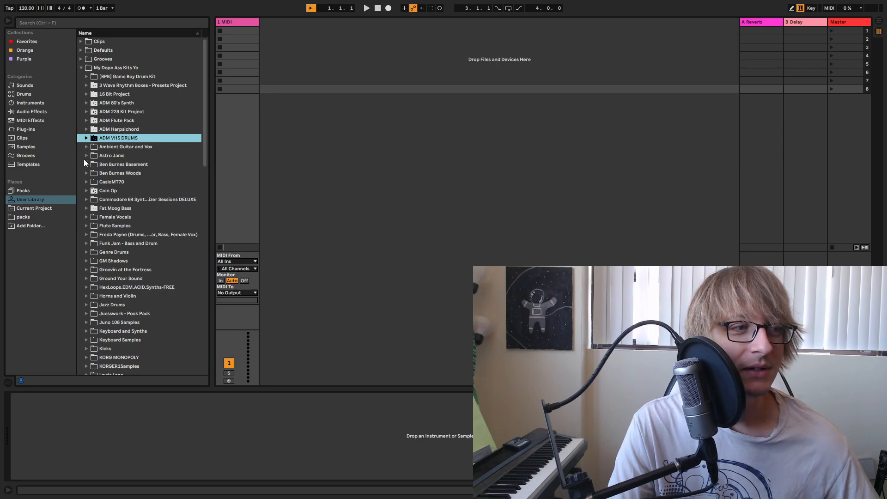
{"action": "left_click", "coordinate": [86, 191]}
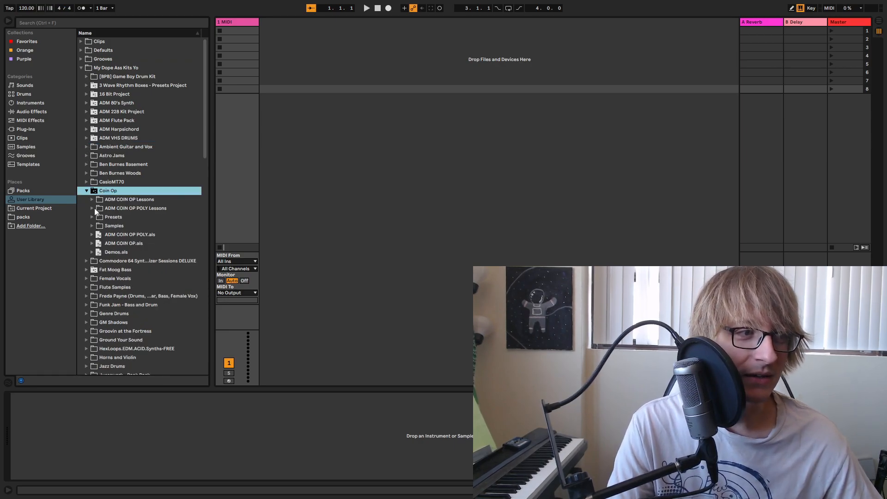
{"action": "left_click", "coordinate": [92, 217]}
{"action": "left_click", "coordinate": [98, 234]}
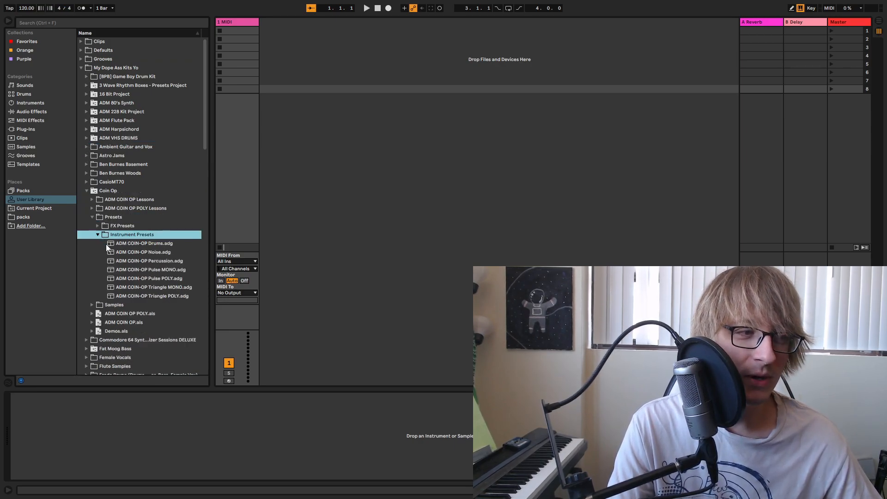
{"action": "left_click", "coordinate": [174, 280]}
{"action": "left_click_drag", "start_coordinate": [149, 279], "coordinate": [460, 190]}
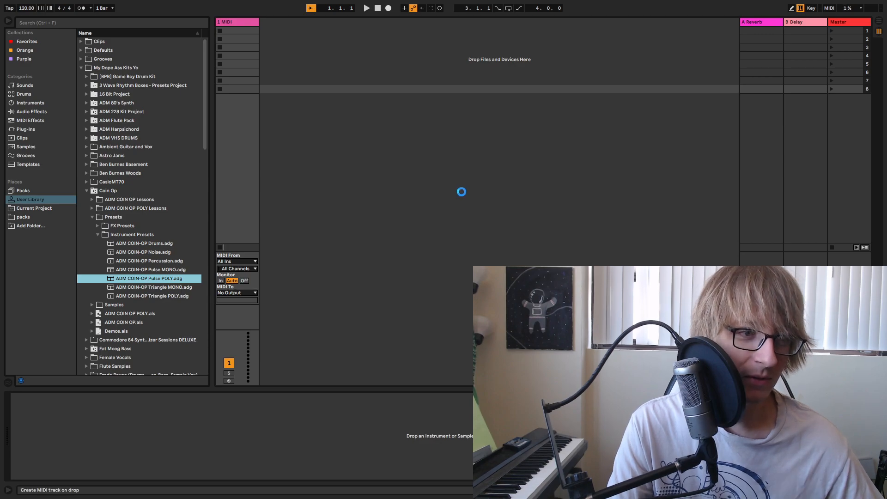
- Delete the empty MIDI track and set the Coin-Op synth track's volume to -6.0 dB
{"action": "left_click", "coordinate": [241, 23]}
{"action": "key", "text": "Tab"}
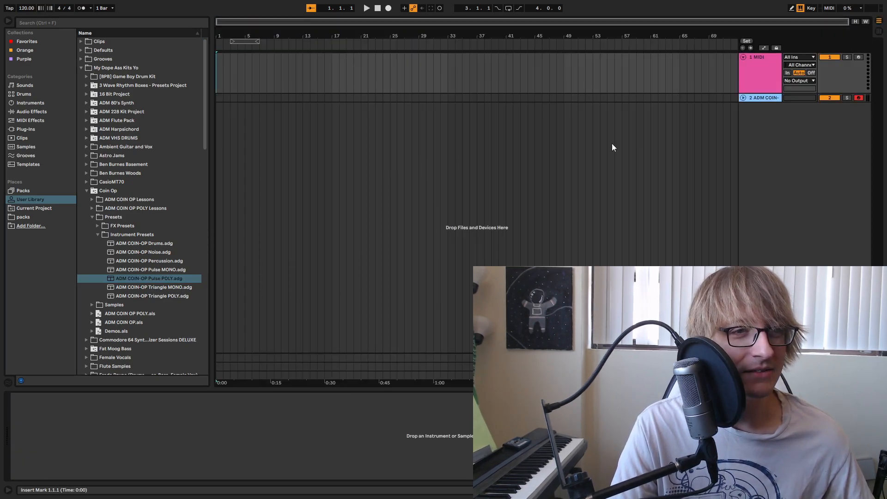
{"action": "left_click", "coordinate": [763, 87]}
{"action": "key", "text": "Delete"}
{"action": "key", "text": "Tab"}
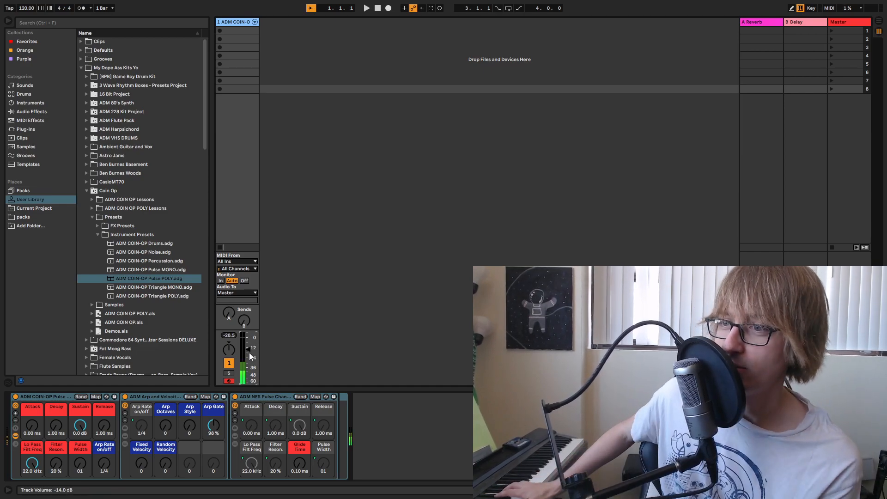
{"action": "left_click_drag", "start_coordinate": [248, 350], "coordinate": [248, 342]}
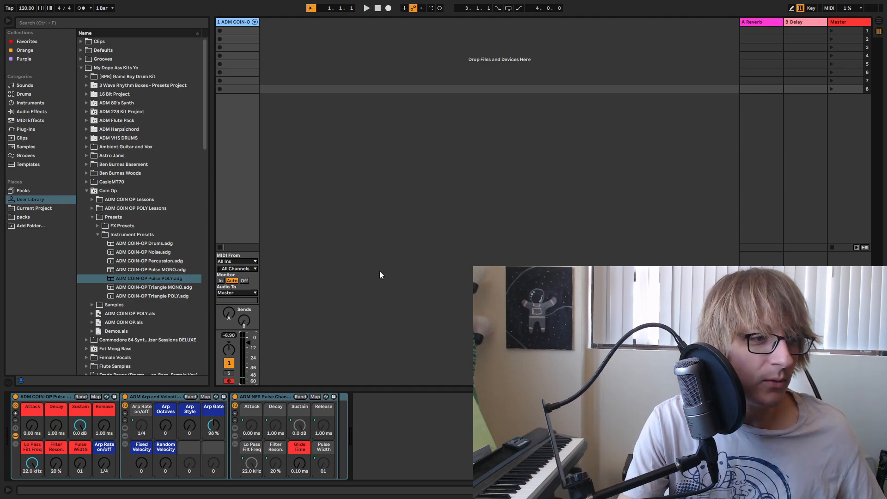
- Create an empty one-bar MIDI clip at bar 1 of the synth track and enlarge its note editor
{"action": "key", "text": "Tab"}
{"action": "double_click", "coordinate": [221, 57]}
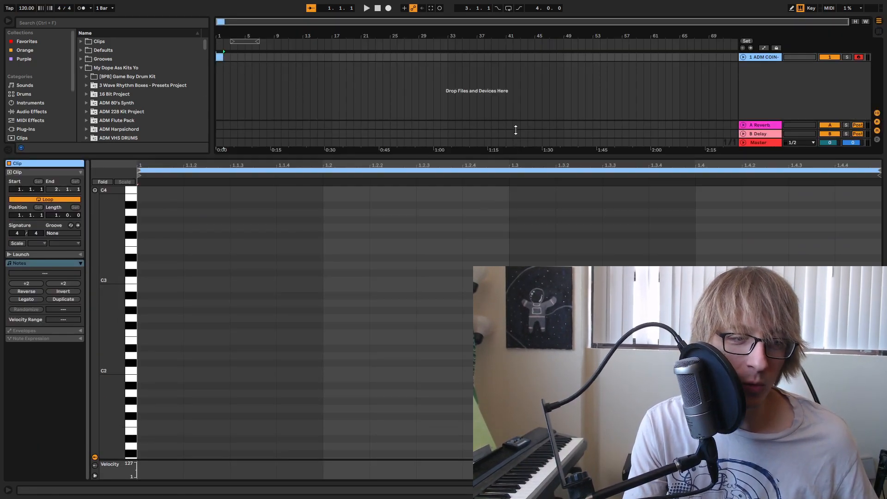
{"action": "left_click_drag", "start_coordinate": [507, 332], "coordinate": [516, 65]}
{"action": "left_click_drag", "start_coordinate": [99, 272], "coordinate": [111, 266]}
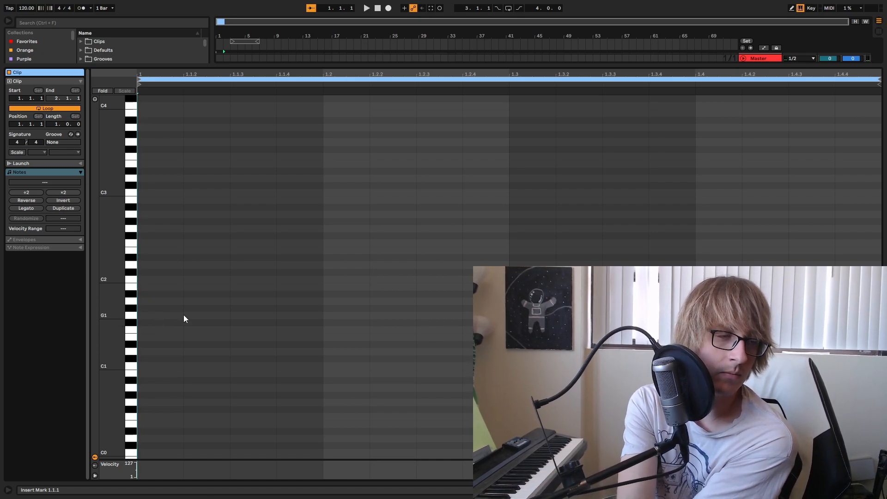
- Turn on the metronome, listen to it briefly and set the tempo to 90 BPM
{"action": "left_click", "coordinate": [80, 8]}
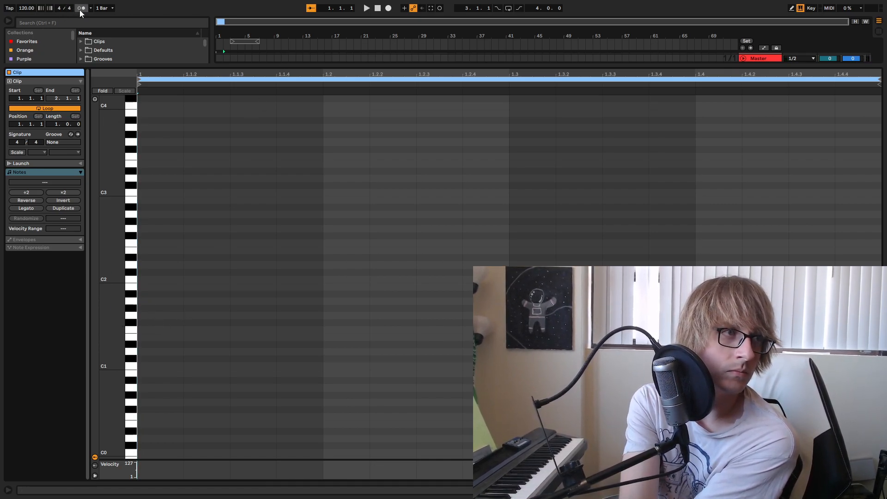
{"action": "left_click", "coordinate": [367, 8]}
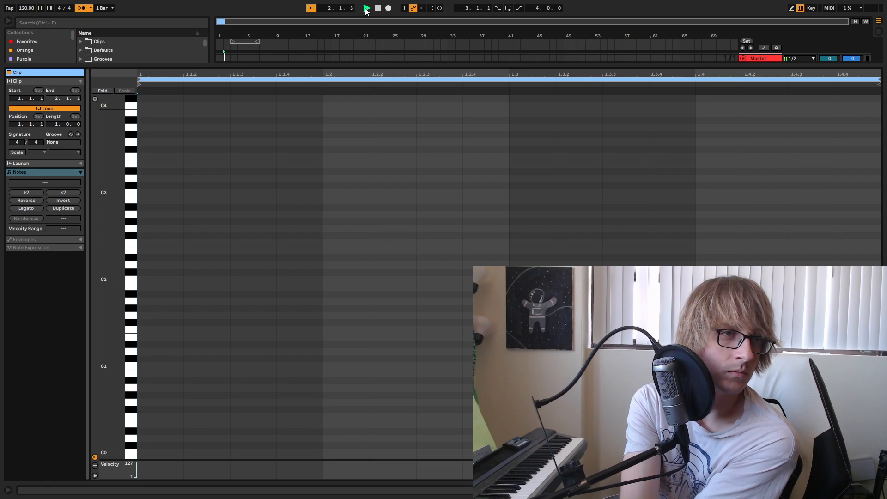
{"action": "left_click", "coordinate": [378, 8]}
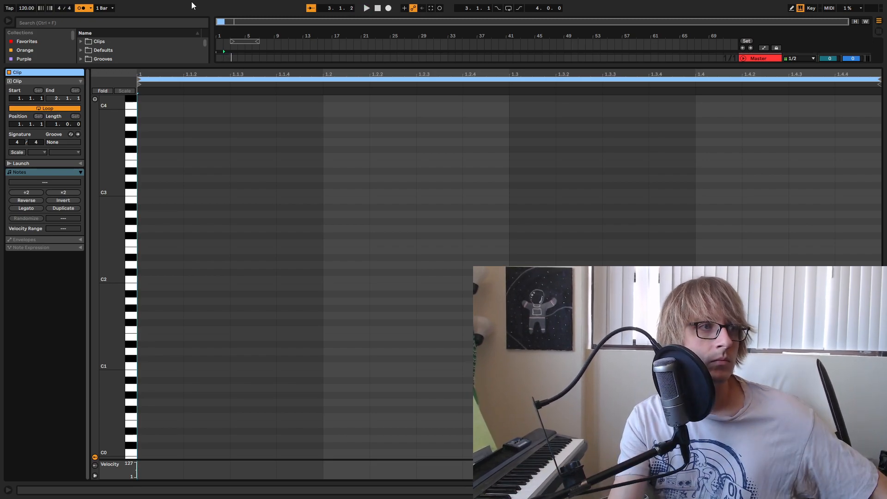
{"action": "left_click", "coordinate": [27, 8]}
{"action": "type", "text": "90"}
{"action": "key", "text": "Return"}
- Capture the phrase played on the keyboard during playback as a MIDI clip, and switch the metronome off
{"action": "key", "text": "space"}
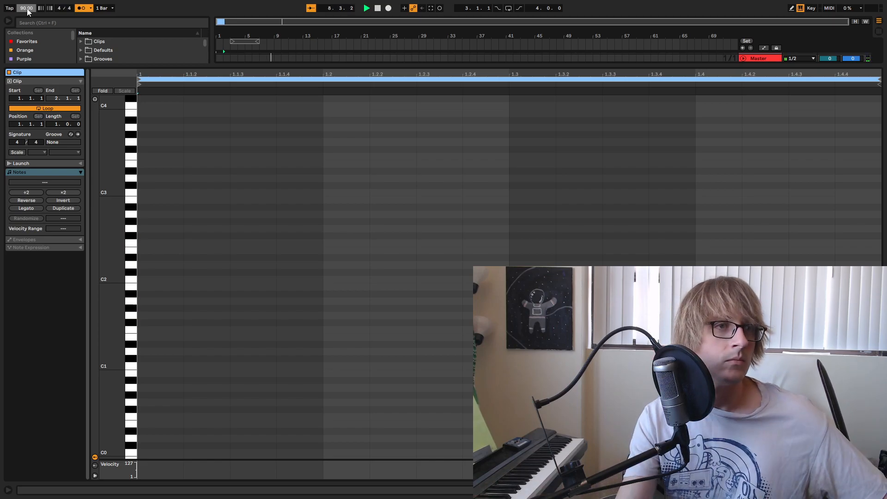
{"action": "left_click", "coordinate": [429, 8]}
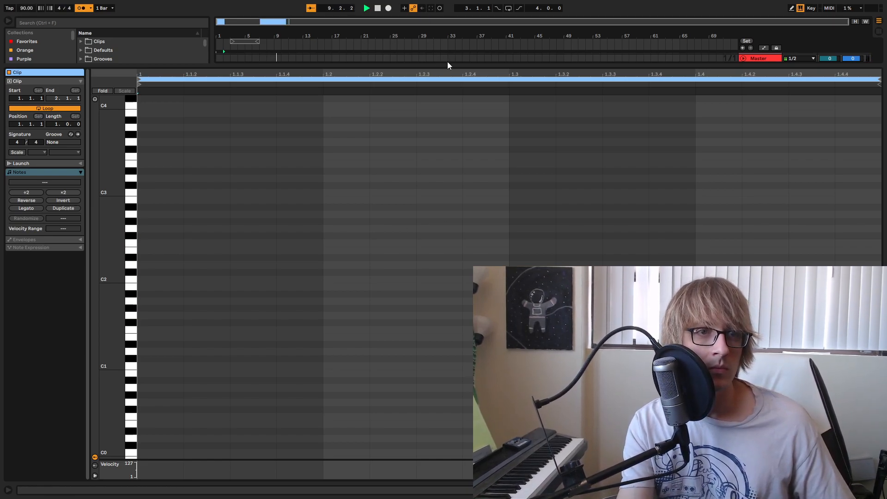
{"action": "left_click_drag", "start_coordinate": [449, 65], "coordinate": [449, 244]}
{"action": "key", "text": "space"}
{"action": "left_click", "coordinate": [79, 10]}
- Unfold the synth track in the arrangement and open the captured clip at bar 6 during playback
{"action": "left_click_drag", "start_coordinate": [259, 34], "coordinate": [314, 66]}
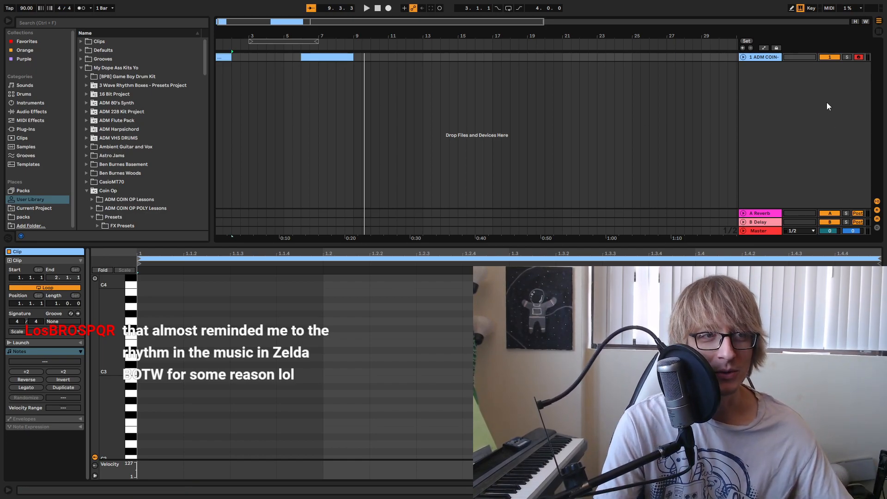
{"action": "left_click", "coordinate": [743, 57]}
{"action": "left_click_drag", "start_coordinate": [295, 37], "coordinate": [528, 69]}
{"action": "key", "text": "space"}
{"action": "left_click", "coordinate": [527, 57]}
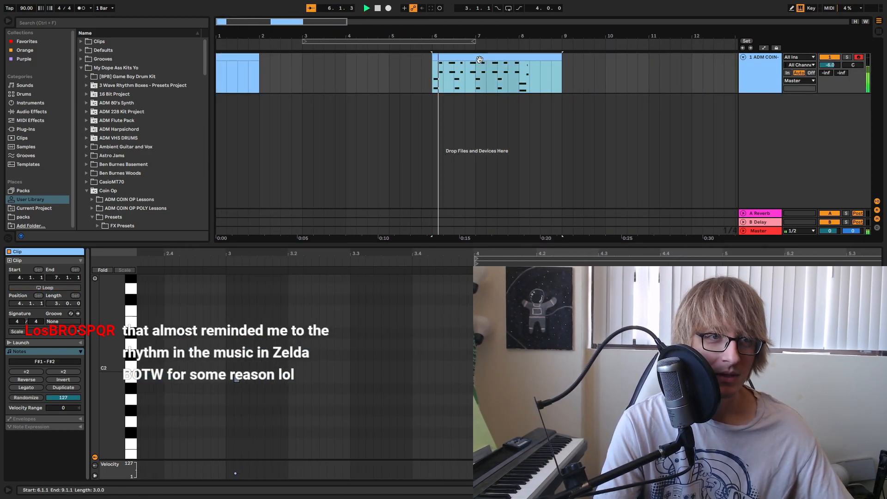
- Quantize all the notes in the captured clip
{"action": "left_click_drag", "start_coordinate": [519, 252], "coordinate": [519, 208]}
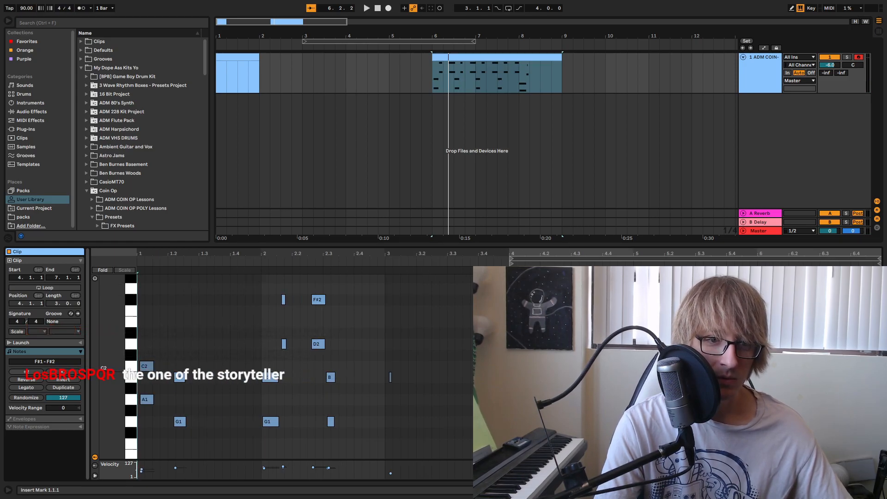
{"action": "left_click_drag", "start_coordinate": [595, 254], "coordinate": [576, 254]}
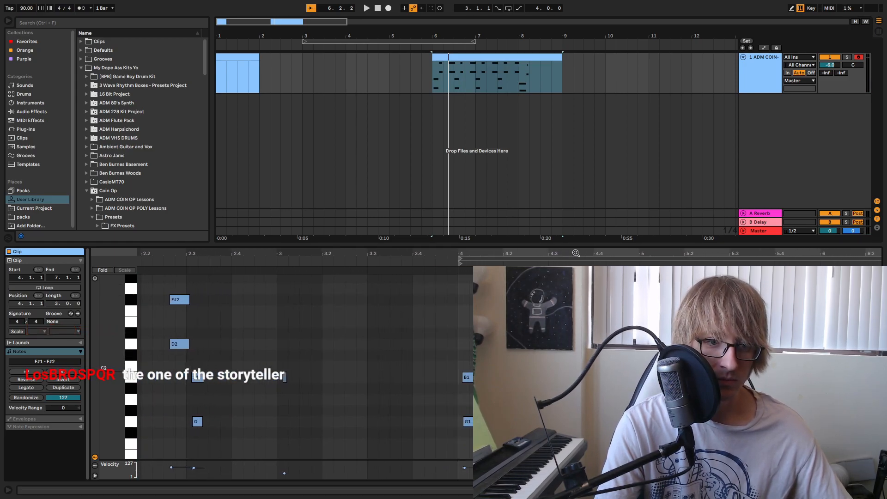
{"action": "left_click", "coordinate": [572, 279]}
{"action": "key", "text": "ctrl+a"}
{"action": "key", "text": "ctrl+u"}
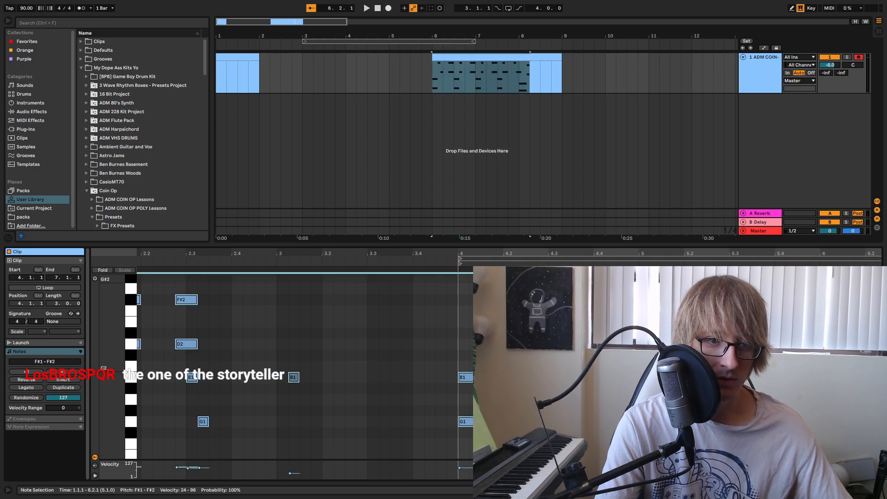
- Nudge the short D2 note earlier to 4.1.3, shorten it to 0.0.1, and play the phrase back
{"action": "left_click", "coordinate": [503, 343]}
{"action": "key", "text": "Left"}
{"action": "key", "text": "shift+Left"}
{"action": "key", "text": "space"}
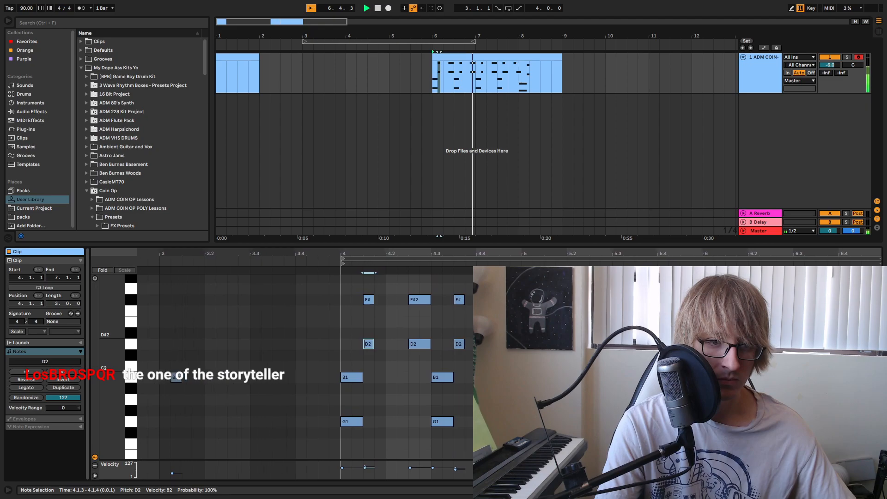
{"action": "key", "text": "space"}
- Replace the stray notes at the end of the phrase with a copy of its earlier chord notes, and play it back
{"action": "left_click", "coordinate": [639, 300]}
{"action": "left_click_drag", "start_coordinate": [804, 433], "coordinate": [668, 289]}
{"action": "key", "text": "Delete"}
{"action": "left_click_drag", "start_coordinate": [612, 435], "coordinate": [673, 262]}
{"action": "key", "text": "ctrl+c"}
{"action": "left_click", "coordinate": [656, 295]}
{"action": "key", "text": "ctrl+v"}
{"action": "key", "text": "space"}
{"action": "key", "text": "space"}
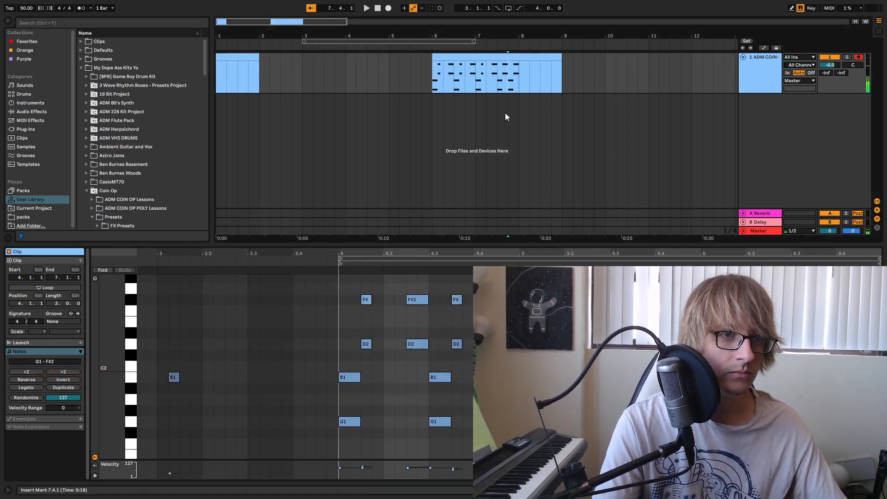
- Extend and consolidate the captured phrase into a four-bar clip, and move it to bar 1
{"action": "left_click", "coordinate": [560, 58]}
{"action": "left_click_drag", "start_coordinate": [560, 58], "coordinate": [605, 57]}
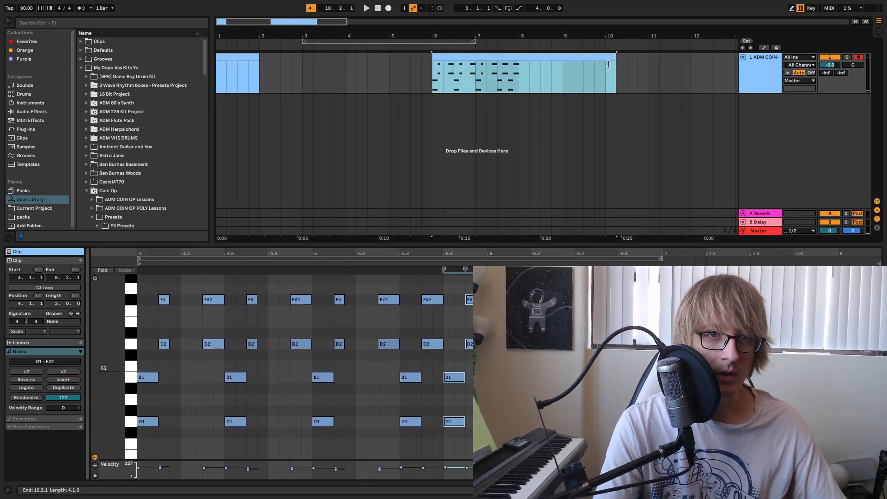
{"action": "right_click", "coordinate": [592, 60]}
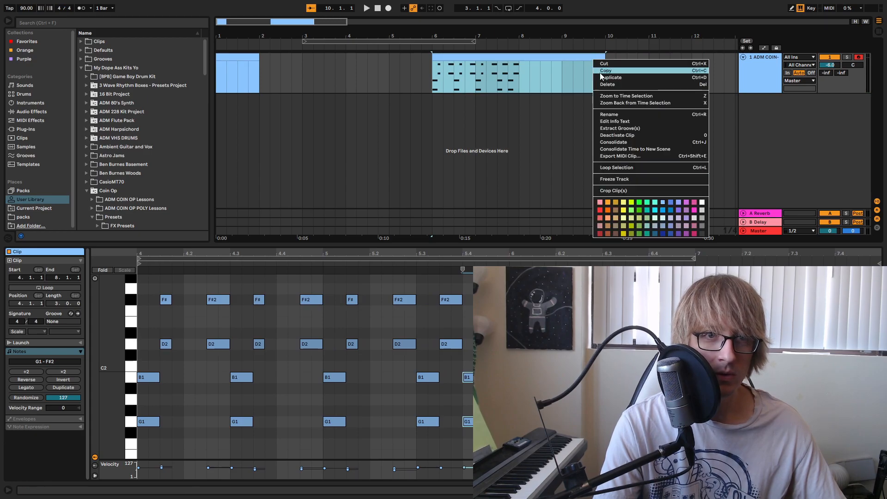
{"action": "left_click", "coordinate": [619, 144]}
{"action": "left_click_drag", "start_coordinate": [499, 70], "coordinate": [280, 62]}
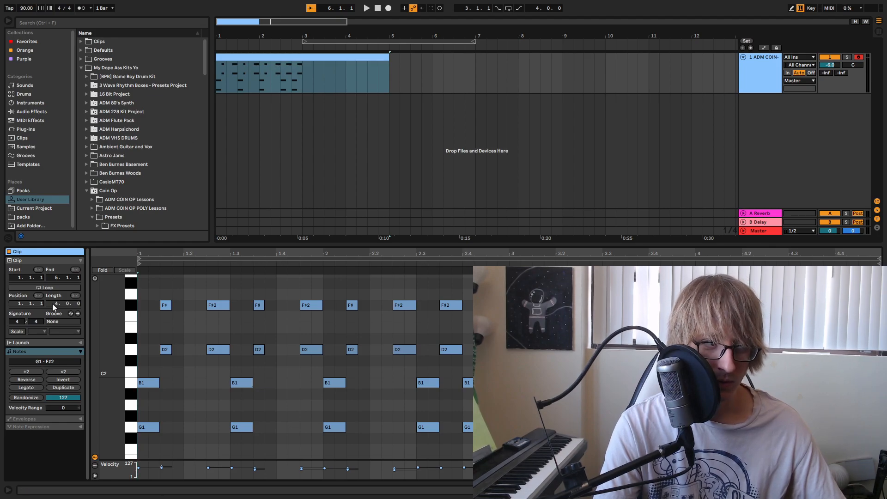
- Turn on looping for the four-bar clip and extend its repeats to about bar 13 of the arrangement
{"action": "left_click", "coordinate": [50, 287]}
{"action": "key", "text": "space"}
{"action": "left_click_drag", "start_coordinate": [389, 58], "coordinate": [737, 59]}
{"action": "left_click_drag", "start_coordinate": [462, 249], "coordinate": [462, 182]}
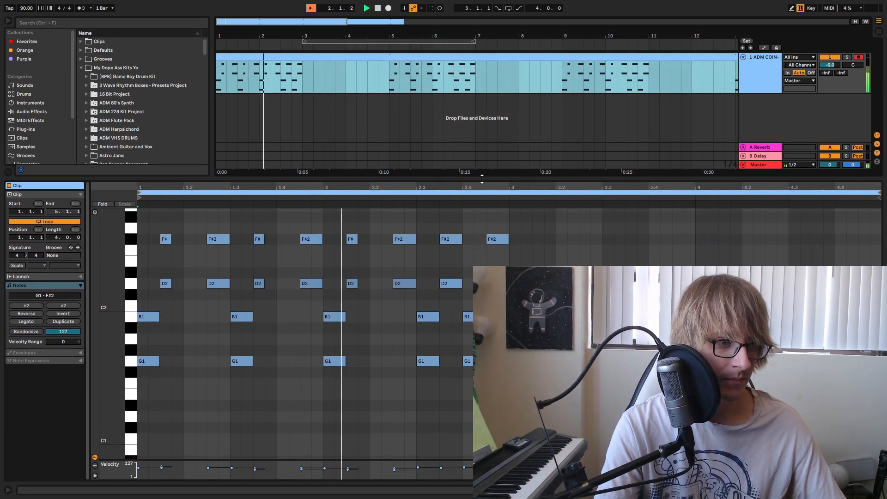
- Turn on note preview in the clip editor and duplicate all the notes into bars 3 and 4
{"action": "scroll", "coordinate": [304, 272], "scroll_direction": "down", "scroll_amount": 4}
{"action": "key", "text": "space"}
{"action": "left_click_drag", "start_coordinate": [420, 430], "coordinate": [436, 339]}
{"action": "left_click", "coordinate": [95, 213]}
{"action": "left_click_drag", "start_coordinate": [424, 407], "coordinate": [429, 344]}
{"action": "left_click", "coordinate": [602, 344]}
{"action": "key", "text": "ctrl+a"}
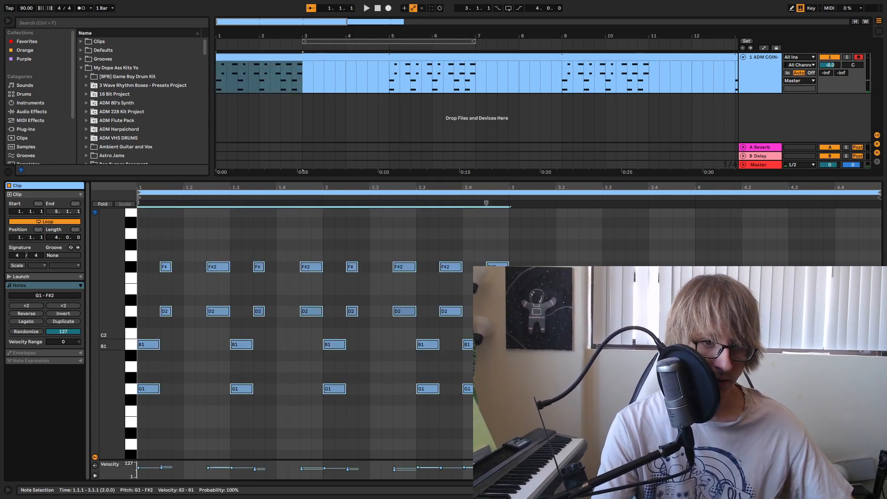
{"action": "key", "text": "ctrl+d"}
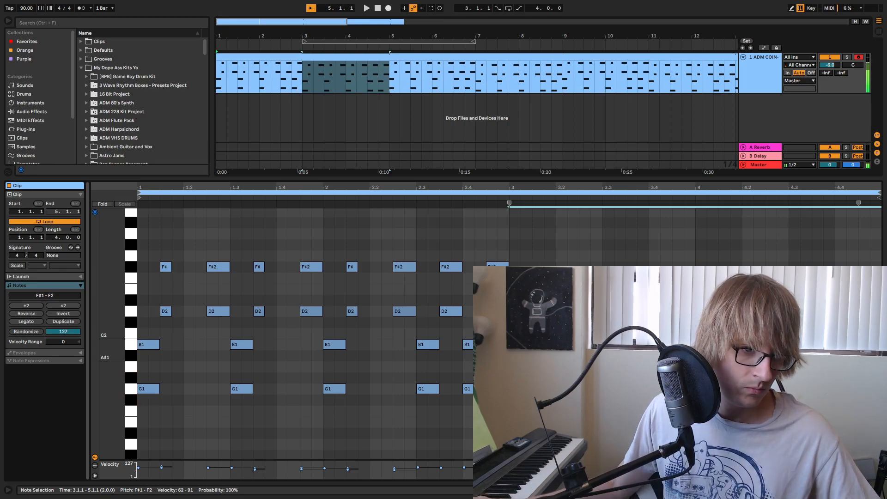
- Transpose the duplicated notes in bars 3 and 4 down two semitones, and raise their lowest notes to F#1
{"action": "key", "text": "Down"}
{"action": "key", "text": "Down"}
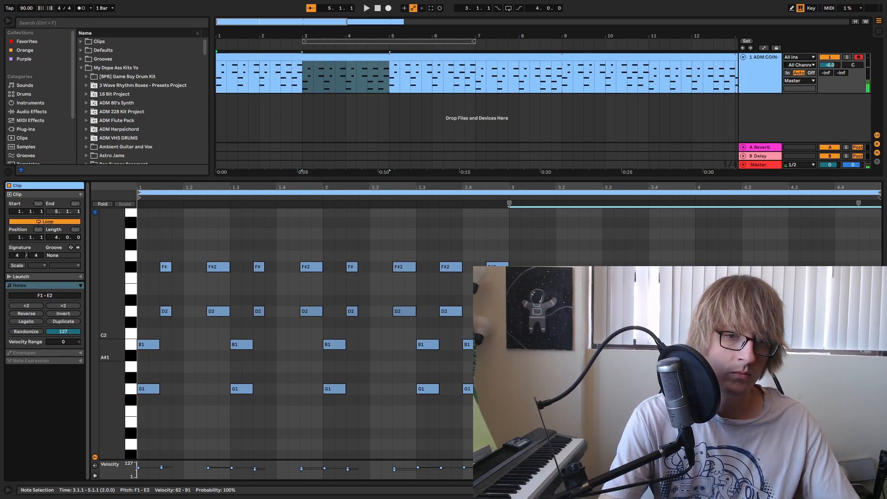
{"action": "left_click_drag", "start_coordinate": [498, 444], "coordinate": [876, 410]}
{"action": "key", "text": "Up"}
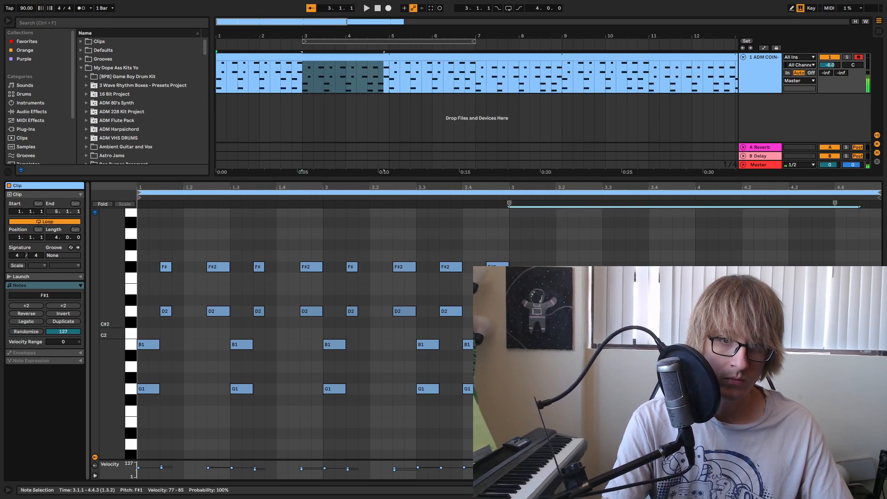
- Raise the second-highest notes in bars 3 and 4 one semitone and the highest to F#2, and play the result
{"action": "left_click_drag", "start_coordinate": [520, 322], "coordinate": [876, 344]}
{"action": "key", "text": "Up"}
{"action": "left_click_drag", "start_coordinate": [520, 268], "coordinate": [875, 299]}
{"action": "key", "text": "Up"}
{"action": "key", "text": "Up"}
{"action": "key", "text": "space"}
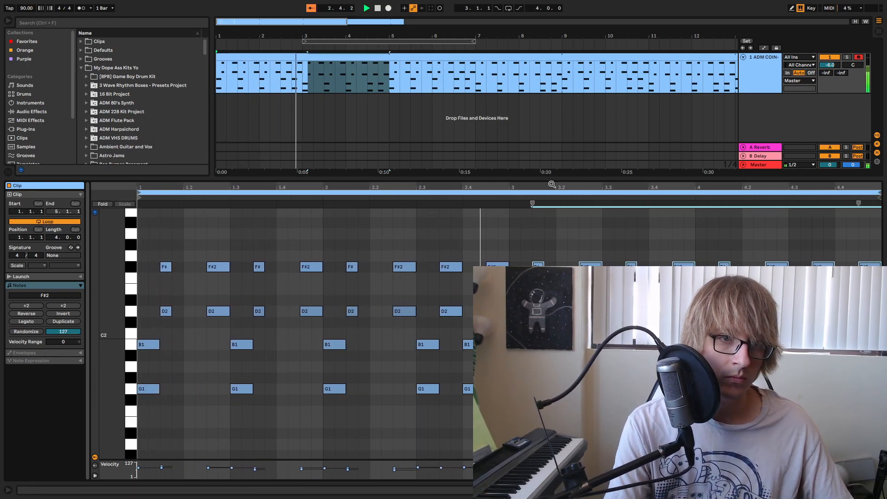
- Lower the highest notes in bars 3 and 4 to E2 and play the change from bar 2
{"action": "left_click_drag", "start_coordinate": [553, 181], "coordinate": [544, 188]}
{"action": "key", "text": "space"}
{"action": "left_click_drag", "start_coordinate": [524, 249], "coordinate": [873, 295]}
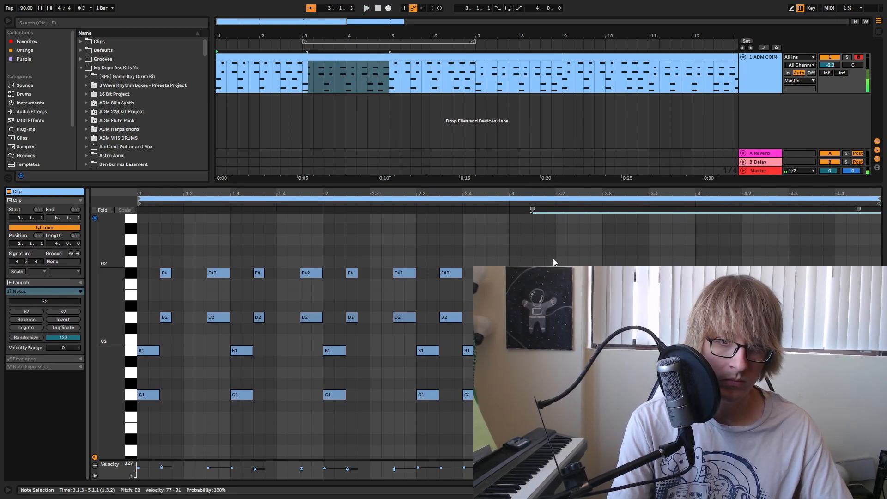
{"action": "left_click", "coordinate": [412, 204]}
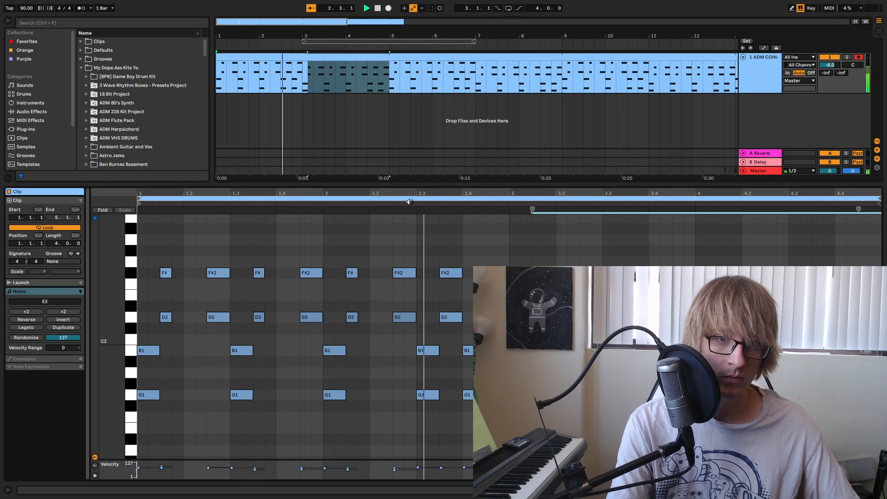
- Try lowering the last two upper notes of bar 2 to F2 and C#2, playing the passage into bar 3
{"action": "key", "text": "space"}
{"action": "left_click_drag", "start_coordinate": [511, 234], "coordinate": [503, 275]}
{"action": "key", "text": "Down"}
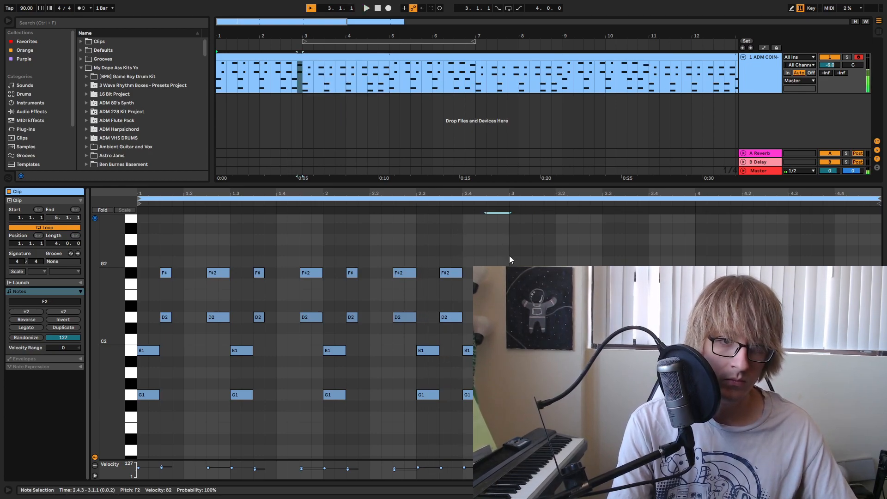
{"action": "left_click", "coordinate": [417, 201]}
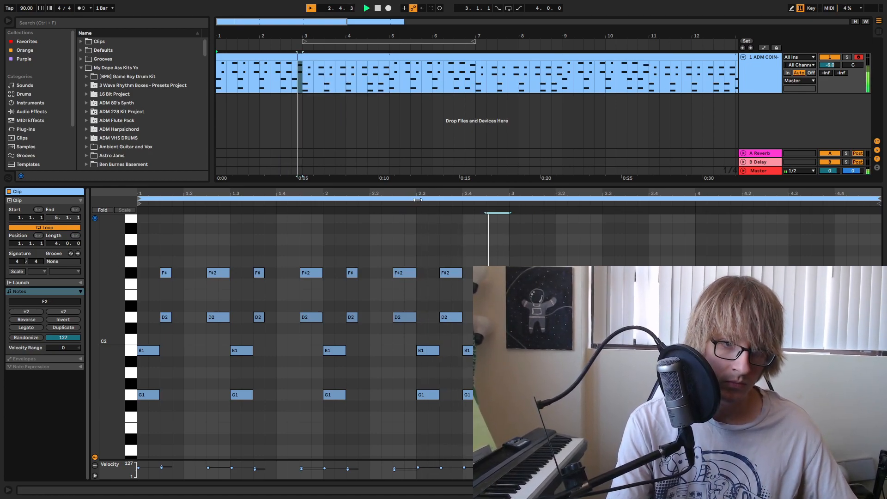
{"action": "key", "text": "Down"}
{"action": "key", "text": "Down"}
{"action": "key", "text": "Down"}
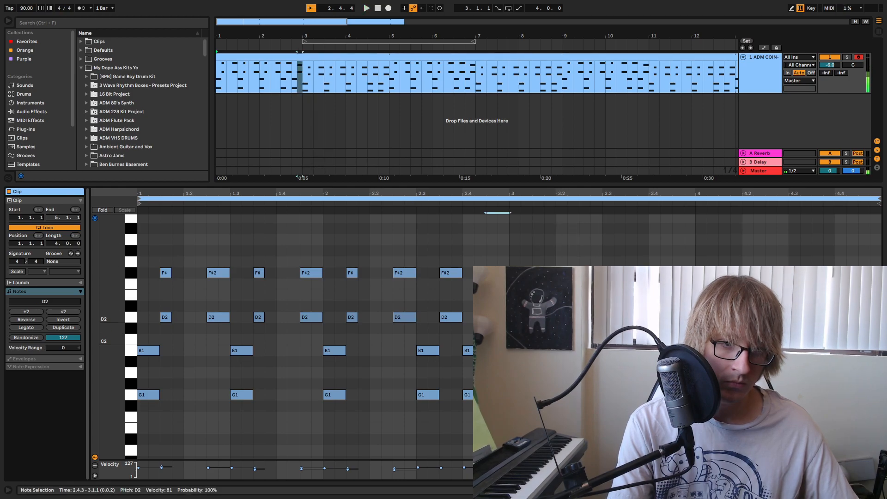
{"action": "key", "text": "Down"}
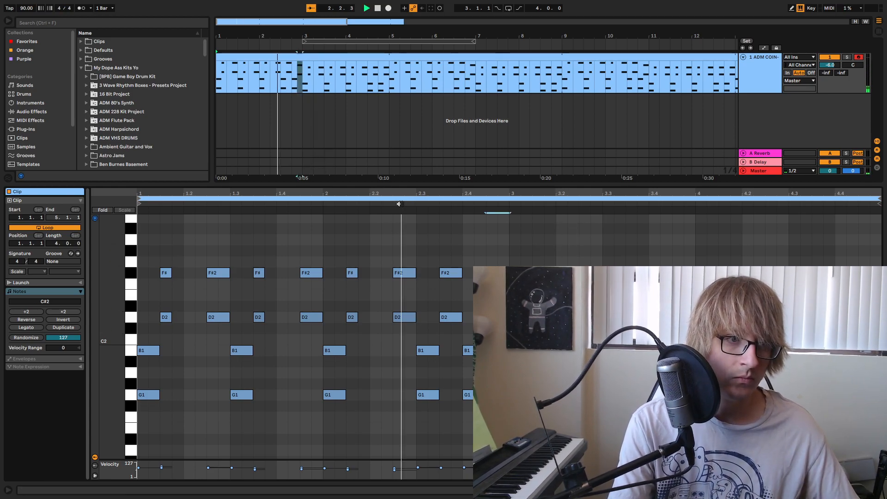
{"action": "left_click", "coordinate": [399, 203]}
- Restore the last two upper notes of bar 2 to D2 and F#2, playing the passage in between
{"action": "key", "text": "space"}
{"action": "left_click_drag", "start_coordinate": [511, 329], "coordinate": [480, 273]}
{"action": "left_click", "coordinate": [498, 318]}
{"action": "mouse_move", "coordinate": [498, 329]}
{"action": "left_mouse_down"}
{"action": "mouse_move", "coordinate": [497, 340]}
{"action": "mouse_move", "coordinate": [497, 319]}
{"action": "left_mouse_up"}
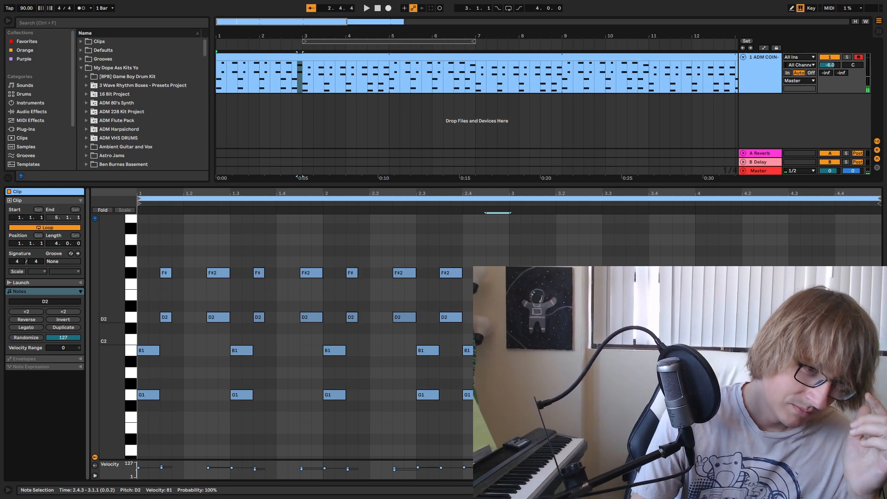
{"action": "key", "text": "space"}
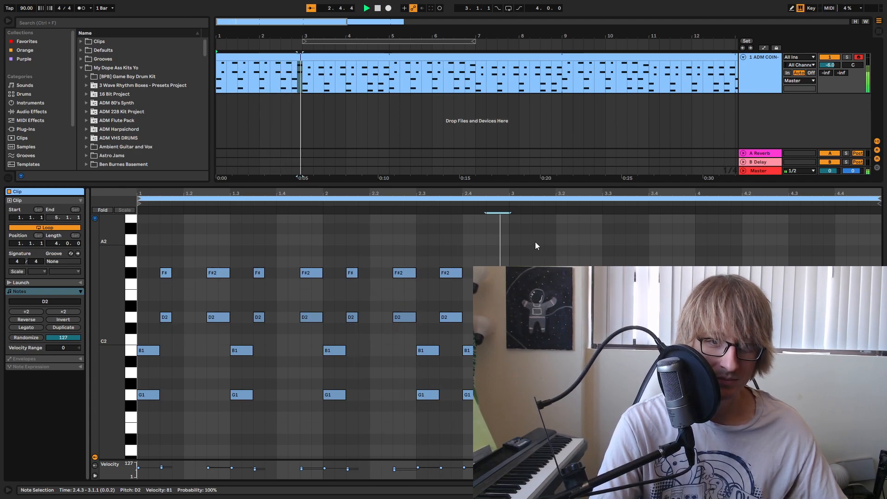
{"action": "key", "text": "space"}
{"action": "left_click_drag", "start_coordinate": [488, 252], "coordinate": [498, 286]}
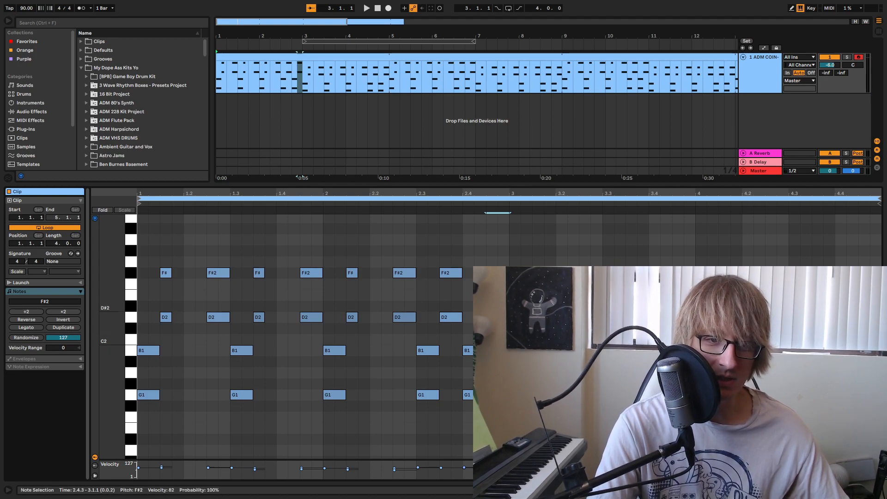
{"action": "mouse_move", "coordinate": [509, 191]}
{"action": "left_mouse_down"}
{"action": "mouse_move", "coordinate": [559, 199]}
{"action": "mouse_move", "coordinate": [509, 191]}
{"action": "left_mouse_up"}
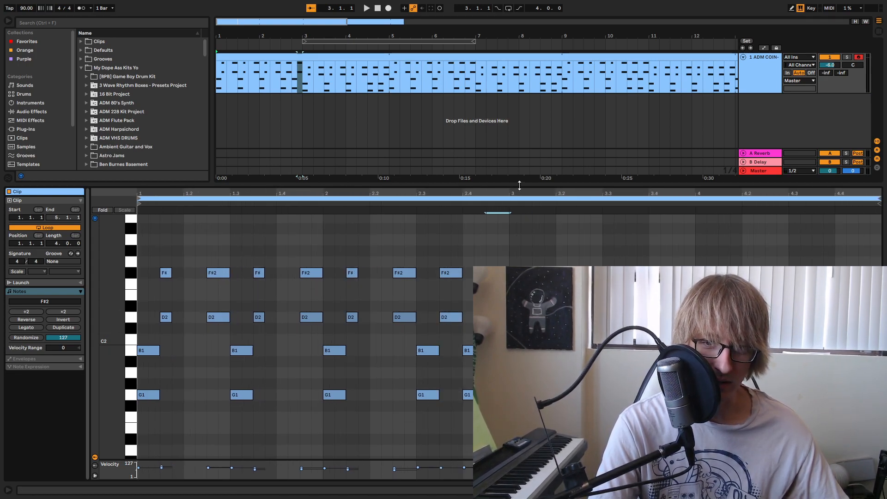
- Shorten the repeated clip in the arrangement to end at bar 9 and consolidate it into one eight-bar clip
{"action": "left_click_drag", "start_coordinate": [521, 37], "coordinate": [520, 14]}
{"action": "left_click", "coordinate": [504, 72]}
{"action": "left_click_drag", "start_coordinate": [406, 63], "coordinate": [303, 71]}
{"action": "right_click", "coordinate": [284, 56]}
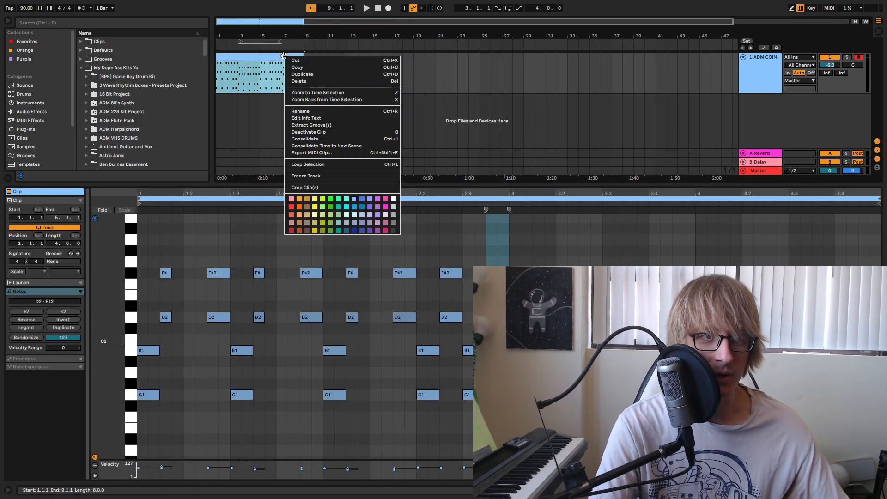
{"action": "left_click", "coordinate": [319, 139]}
{"action": "left_click_drag", "start_coordinate": [575, 185], "coordinate": [573, 69]}
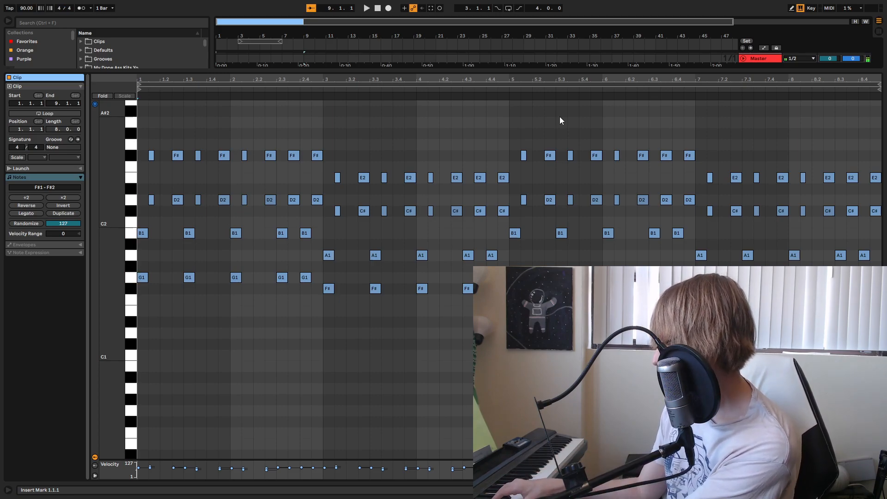
- Play the consolidated clip from the start, set the song tempo to 100 BPM and play it again
{"action": "key", "text": "space"}
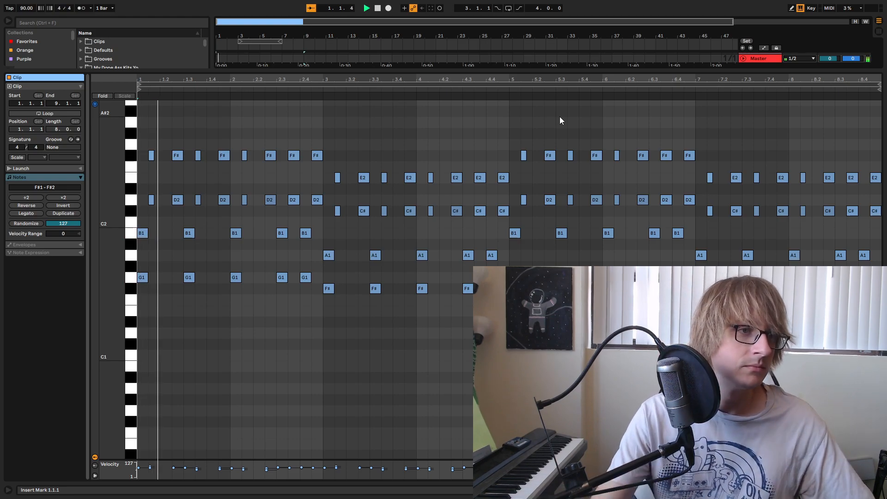
{"action": "key", "text": "space"}
{"action": "left_click_drag", "start_coordinate": [263, 79], "coordinate": [262, 84]}
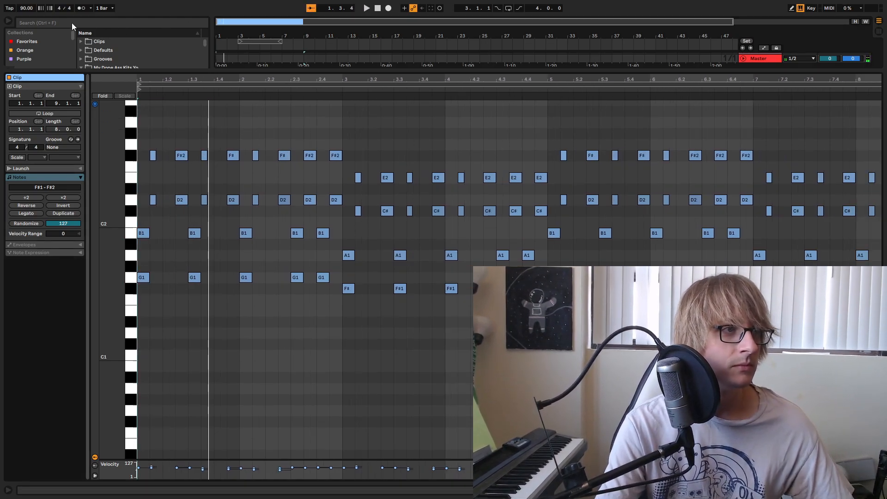
{"action": "left_click", "coordinate": [27, 9]}
{"action": "type", "text": "100"}
{"action": "key", "text": "Return"}
{"action": "key", "text": "space"}
{"action": "left_click_drag", "start_coordinate": [205, 76], "coordinate": [206, 82]}
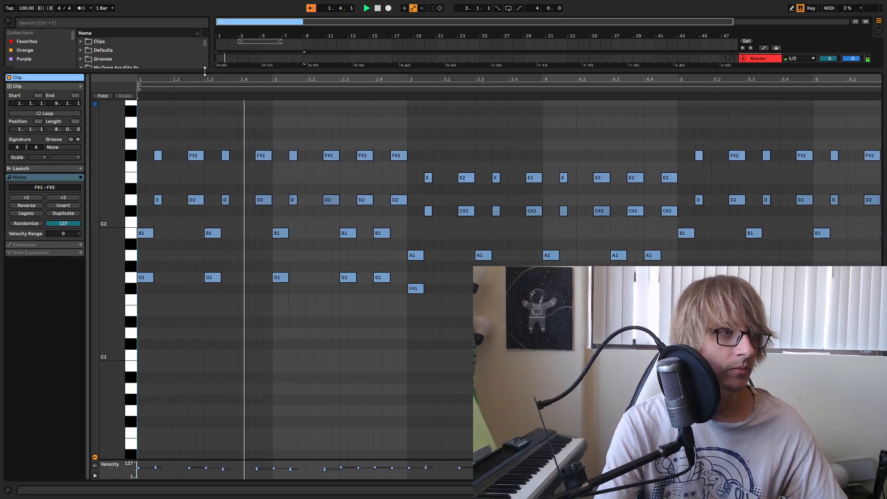
- Raise the song tempo to 120 BPM and play the clip
{"action": "left_click_drag", "start_coordinate": [26, 9], "coordinate": [26, 3]}
{"action": "key", "text": "space"}
{"action": "key", "text": "space"}
- Shorten the last two D2 and F#2 note pairs in bar 2 to sixteenth notes and play into bar 3
{"action": "left_click_drag", "start_coordinate": [373, 80], "coordinate": [485, 87]}
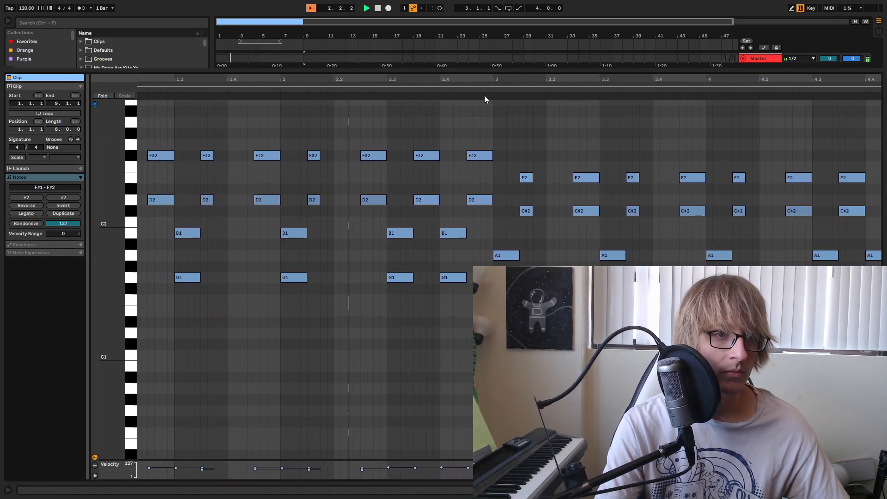
{"action": "left_click_drag", "start_coordinate": [426, 219], "coordinate": [479, 155]}
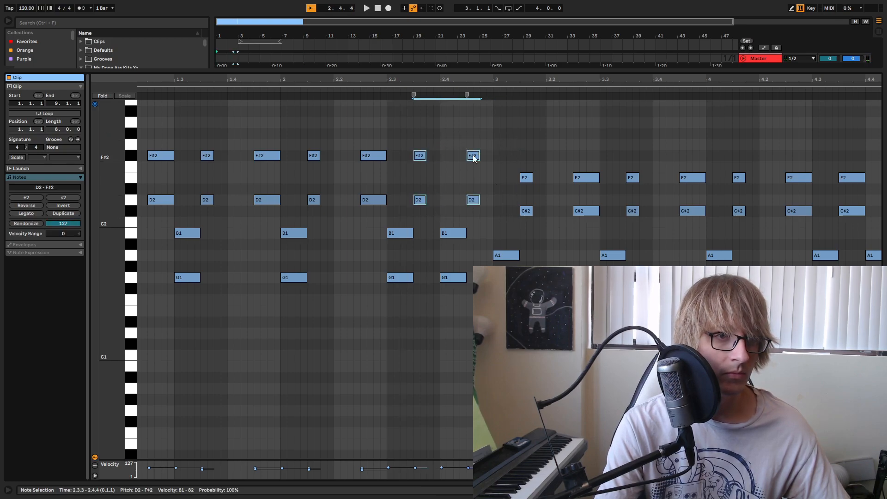
{"action": "key", "text": "space"}
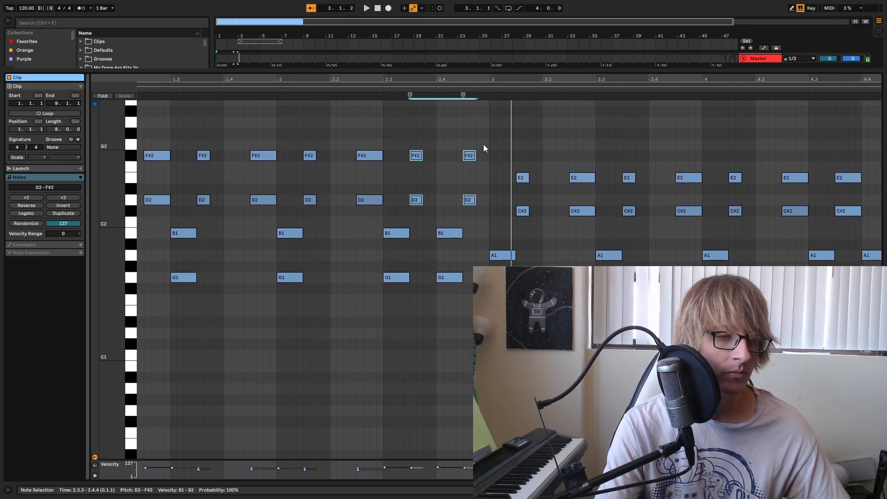
{"action": "left_click_drag", "start_coordinate": [409, 278], "coordinate": [410, 278]}
{"action": "left_click_drag", "start_coordinate": [393, 323], "coordinate": [416, 132]}
- Lower the last B1 in bar 2 to A#1, and try the G1 below it at F#1 before returning it to G1
{"action": "left_click", "coordinate": [449, 278]}
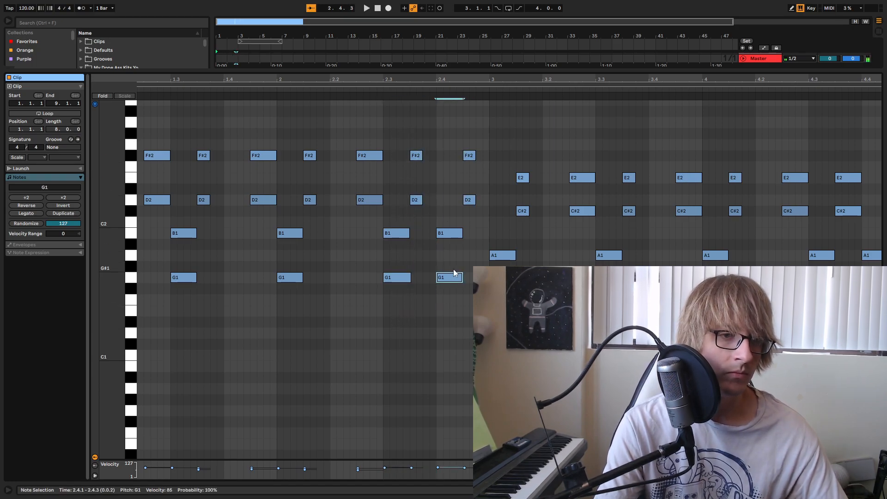
{"action": "left_click", "coordinate": [459, 232]}
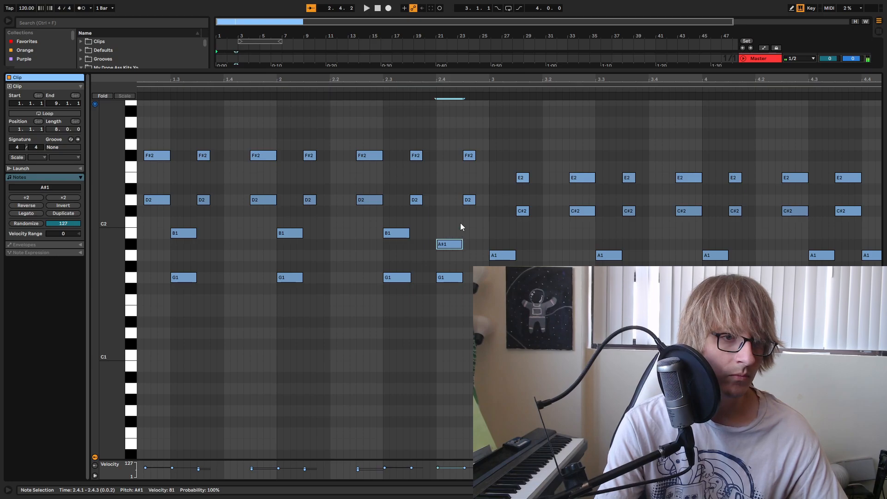
{"action": "left_click", "coordinate": [452, 277]}
{"action": "key", "text": "Down"}
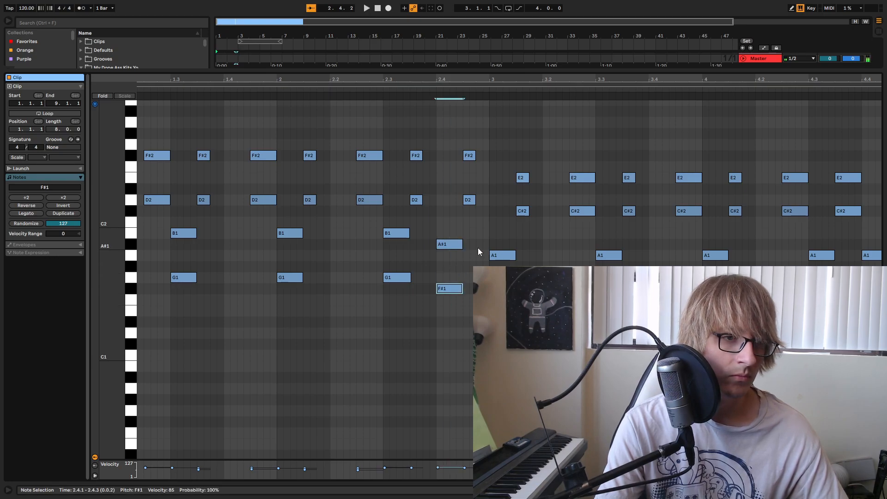
{"action": "left_click", "coordinate": [472, 200]}
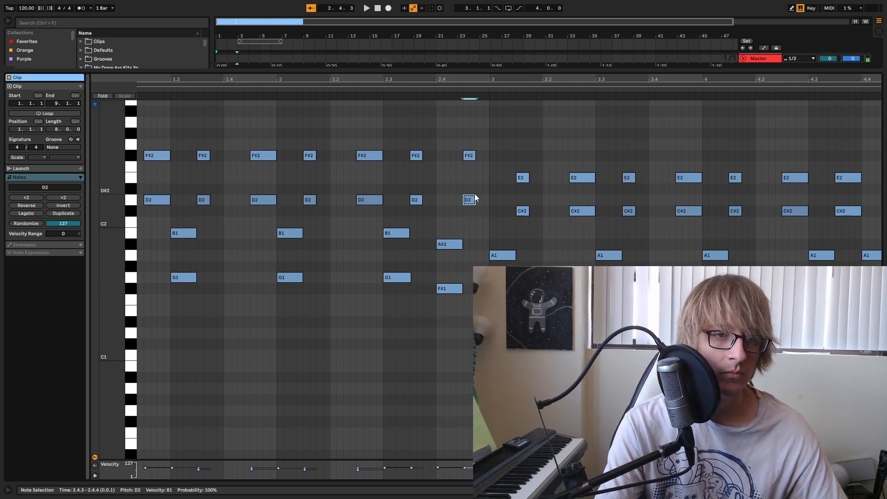
{"action": "left_click", "coordinate": [454, 289]}
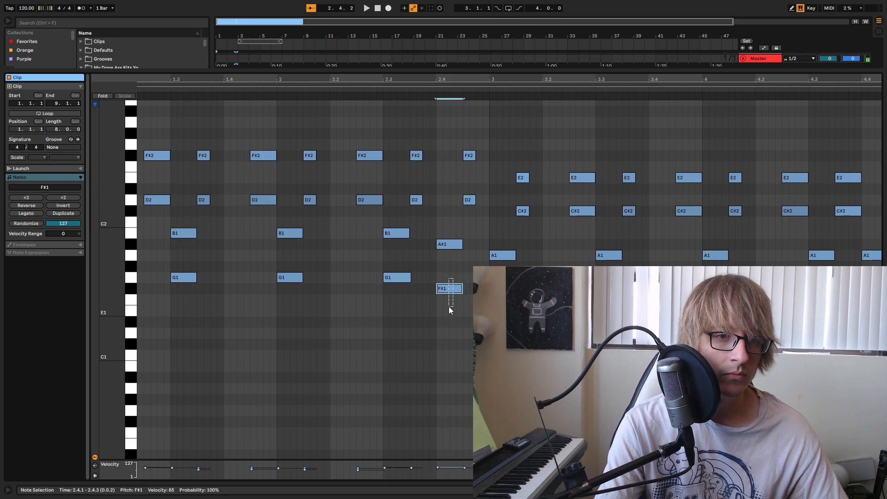
{"action": "key", "text": "Up"}
- Lower the last F#2 in bar 2 to F2 and play the passage into bar 3
{"action": "left_click", "coordinate": [469, 200]}
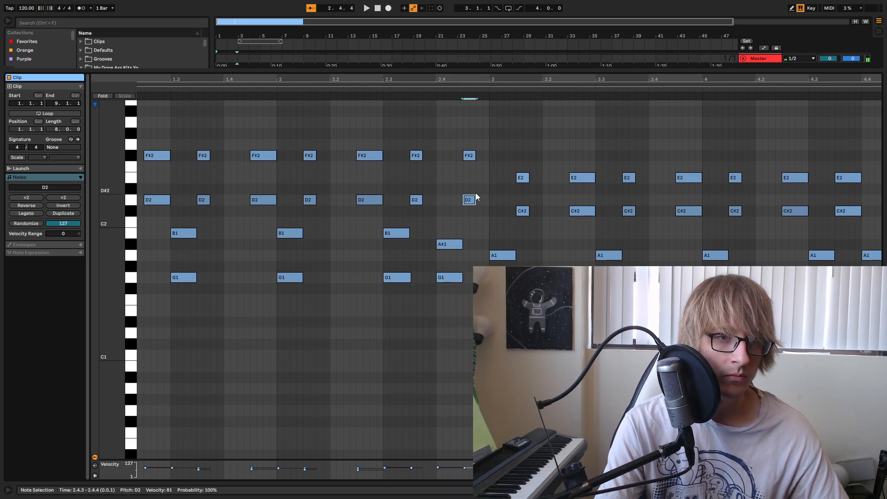
{"action": "left_click", "coordinate": [471, 155]}
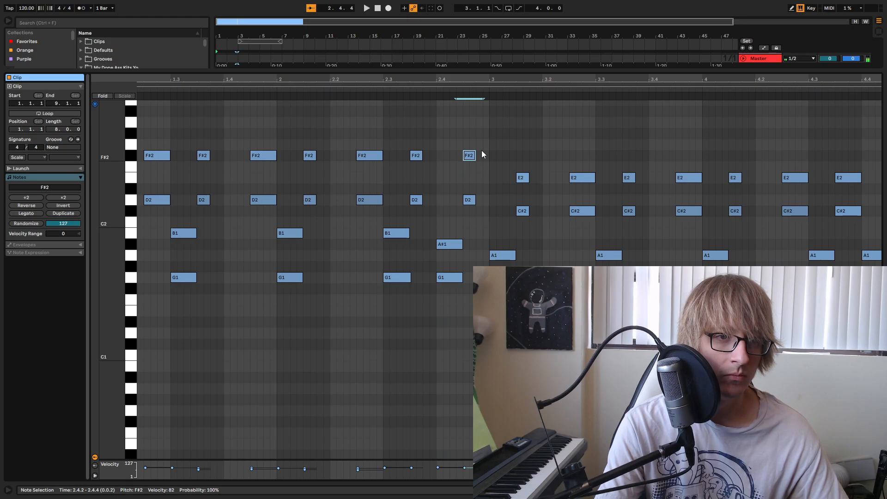
{"action": "key", "text": "Down"}
{"action": "key", "text": "Down"}
{"action": "left_click", "coordinate": [362, 96]}
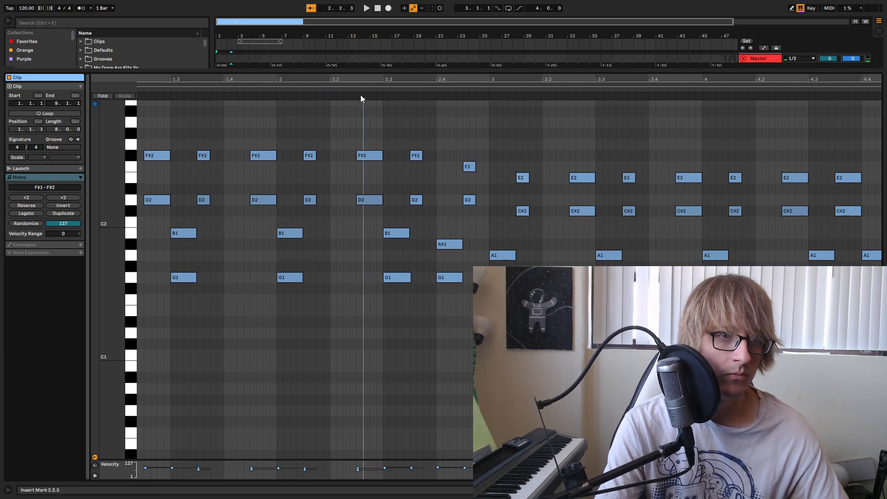
{"action": "key", "text": "space"}
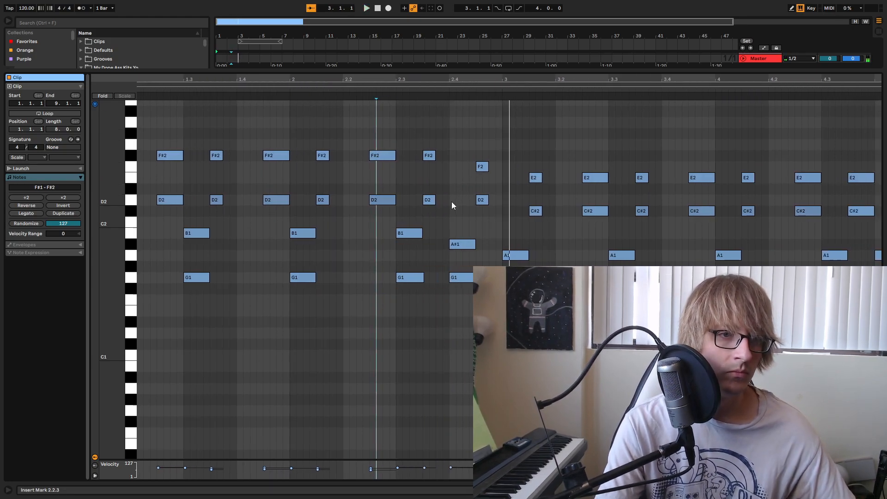
- Lower the last pair of low notes in bar 2 to A1 and F#1, and play the transition
{"action": "left_click_drag", "start_coordinate": [455, 207], "coordinate": [461, 253]}
{"action": "left_click", "coordinate": [457, 278]}
{"action": "key", "text": "Down"}
{"action": "left_click", "coordinate": [343, 85]}
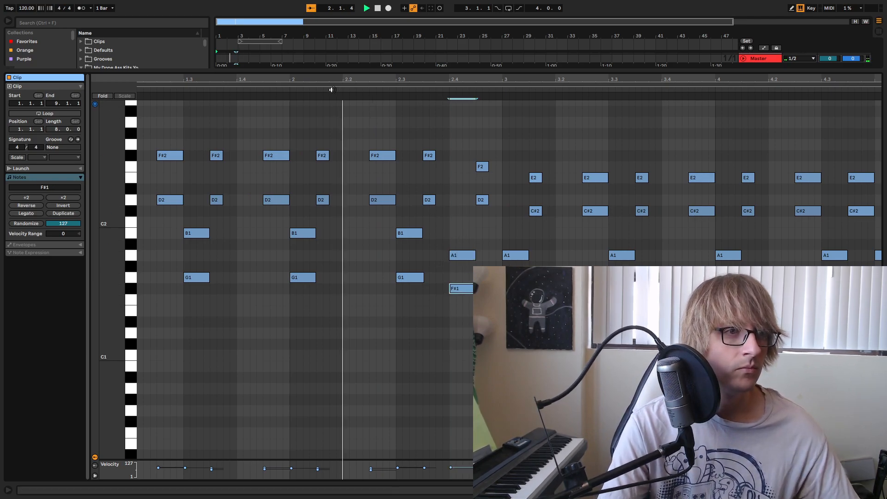
{"action": "key", "text": "space"}
- Raise the last high note in bar 2 back to F#2 and play the transition
{"action": "left_click_drag", "start_coordinate": [406, 172], "coordinate": [435, 163]}
{"action": "key", "text": "Up"}
{"action": "left_click", "coordinate": [309, 87]}
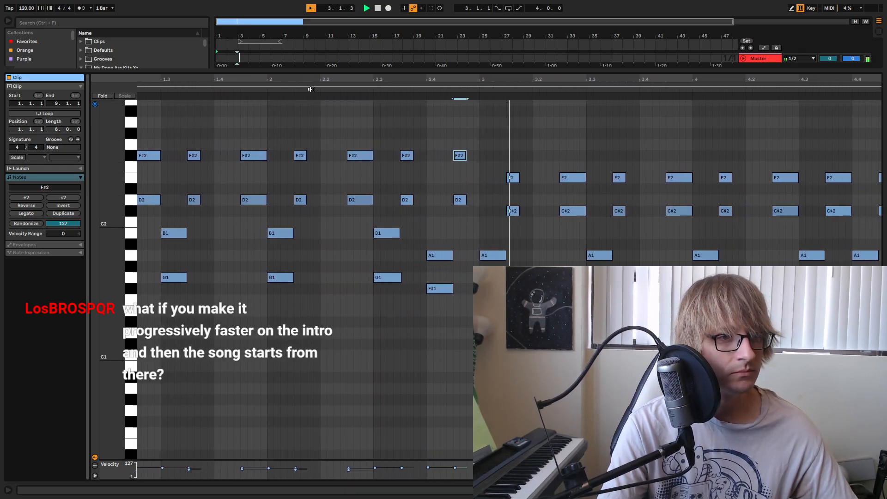
{"action": "key", "text": "space"}
- Play the clip from the start and replay the transition from bar 2 into bar 3 to judge the chord change
{"action": "left_click_drag", "start_coordinate": [525, 79], "coordinate": [525, 62]}
{"action": "key", "text": "space"}
{"action": "left_click_drag", "start_coordinate": [452, 82], "coordinate": [450, 80]}
{"action": "key", "text": "space"}
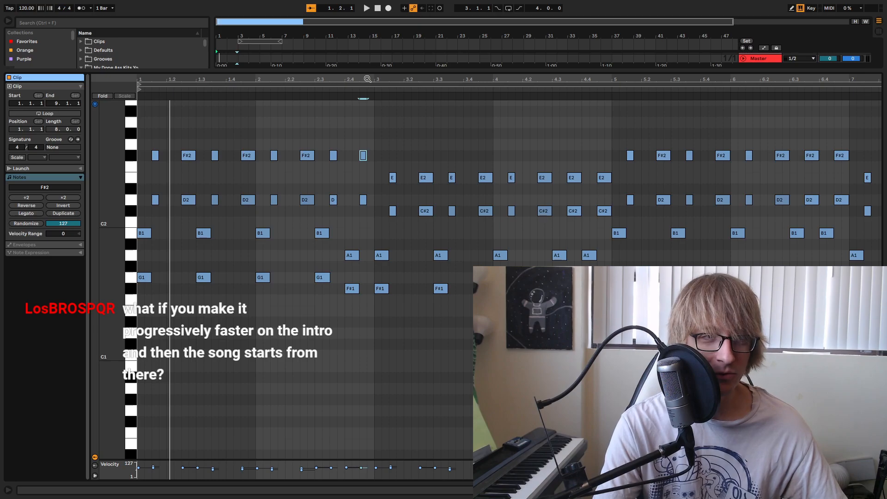
{"action": "key", "text": "space"}
{"action": "left_click_drag", "start_coordinate": [285, 91], "coordinate": [422, 115]}
{"action": "key", "text": "space"}
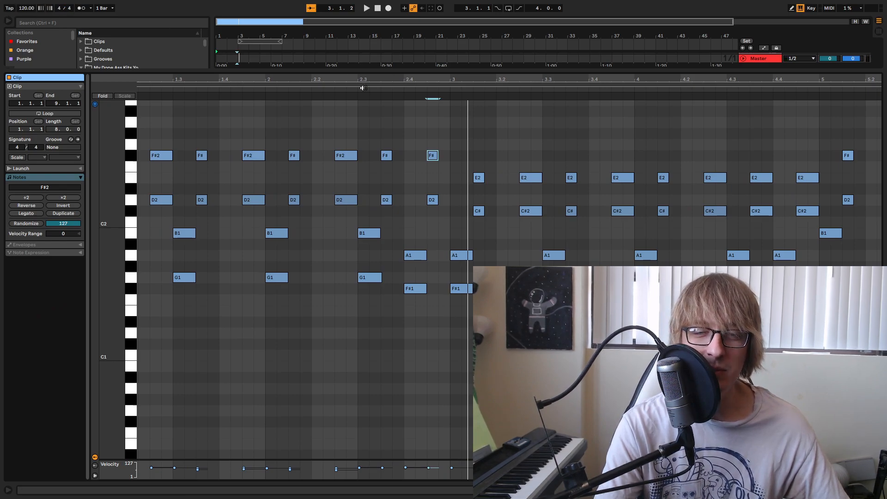
{"action": "left_click_drag", "start_coordinate": [471, 82], "coordinate": [470, 69]}
{"action": "left_click", "coordinate": [331, 92]}
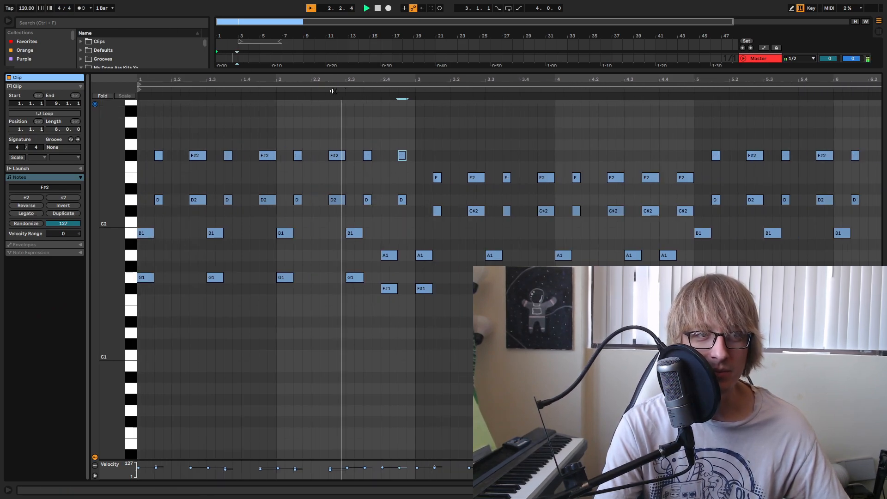
{"action": "left_click_drag", "start_coordinate": [467, 79], "coordinate": [513, 82]}
{"action": "key", "text": "space"}
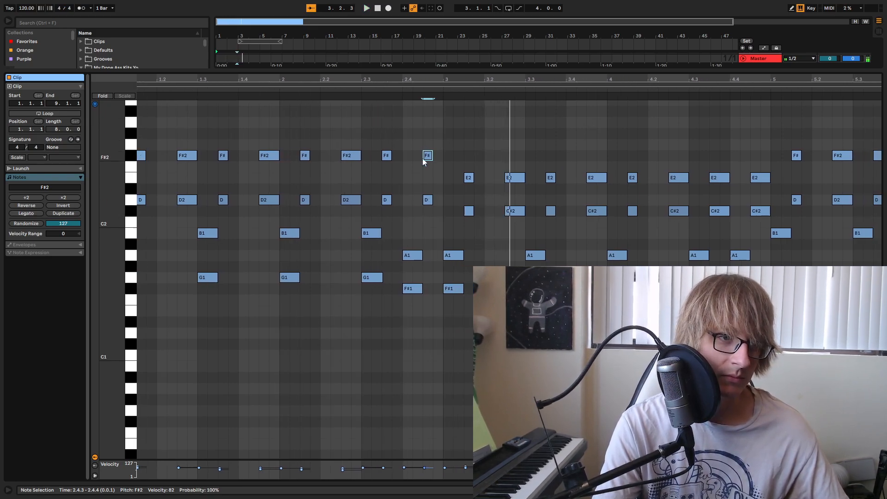
- Set the final high note of bar 2 to F2 and replay the passage into bar 3
{"action": "key", "text": "space"}
{"action": "left_click_drag", "start_coordinate": [405, 189], "coordinate": [430, 157]}
{"action": "key", "text": "Down"}
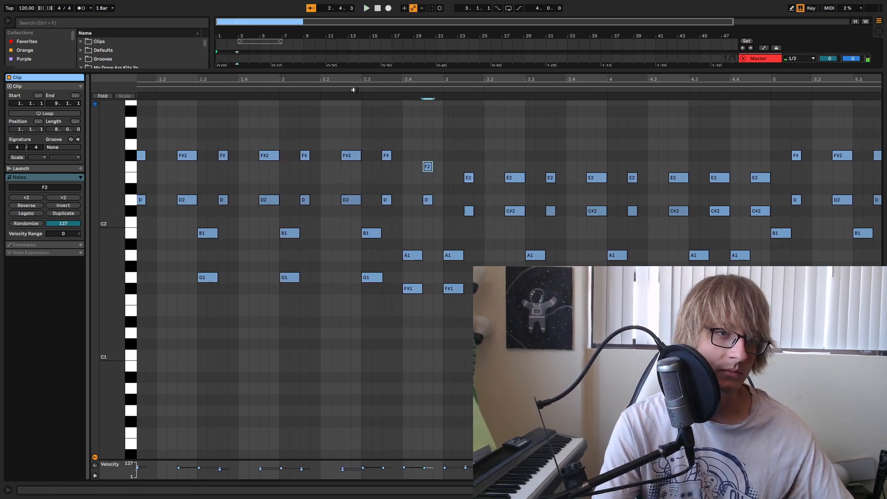
{"action": "left_click", "coordinate": [351, 88]}
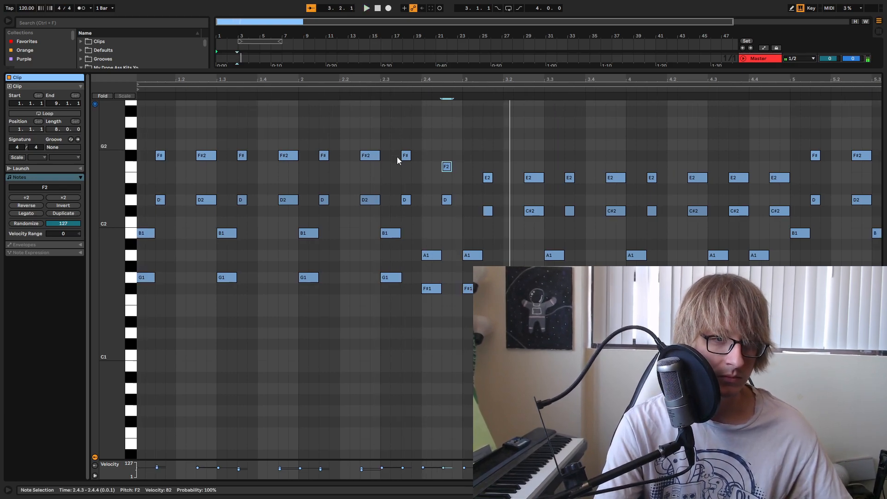
- Try E2 and F#2 for the final high note of bar 2, replaying the transition, and return the note to F2
{"action": "key", "text": "space"}
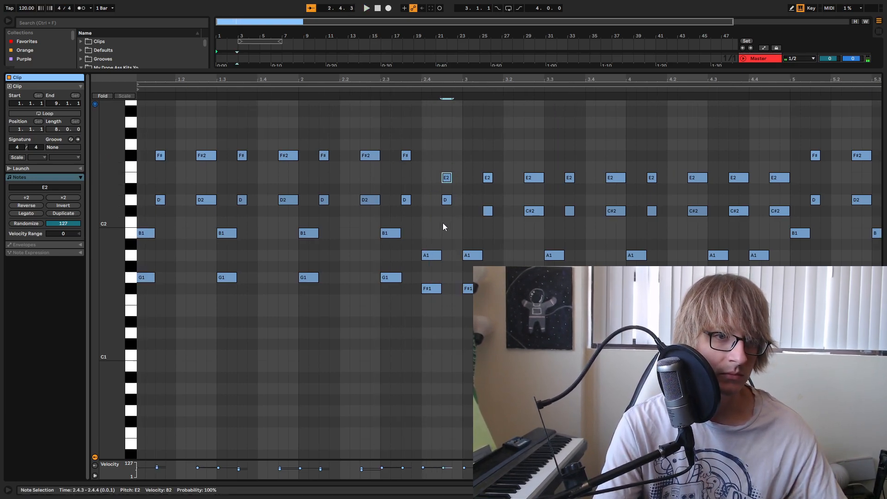
{"action": "left_click", "coordinate": [380, 92]}
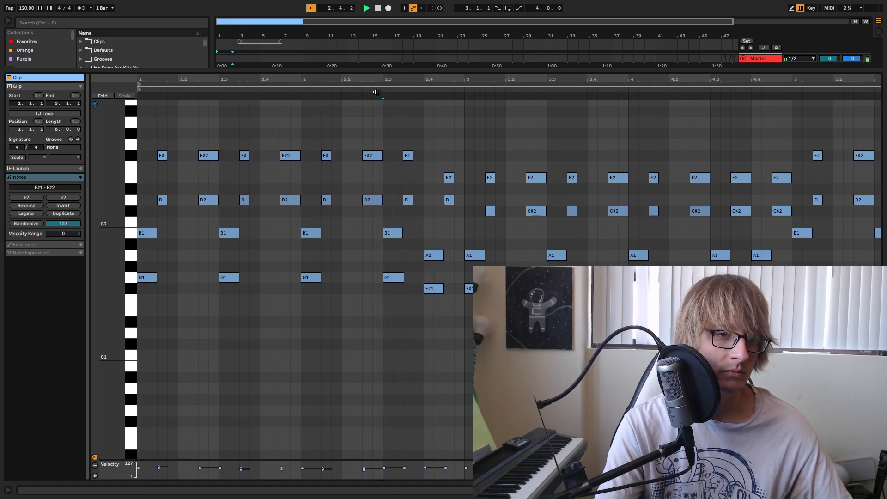
{"action": "left_click_drag", "start_coordinate": [447, 177], "coordinate": [452, 159]}
{"action": "key", "text": "space"}
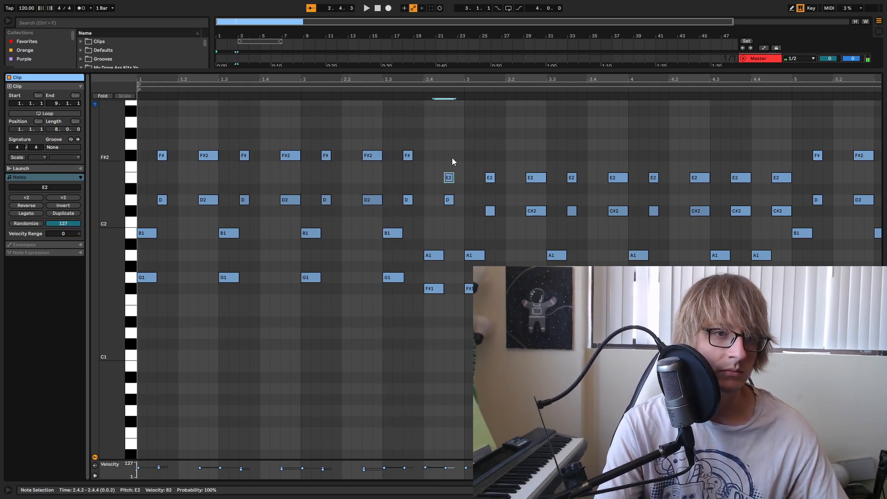
{"action": "key", "text": "Up"}
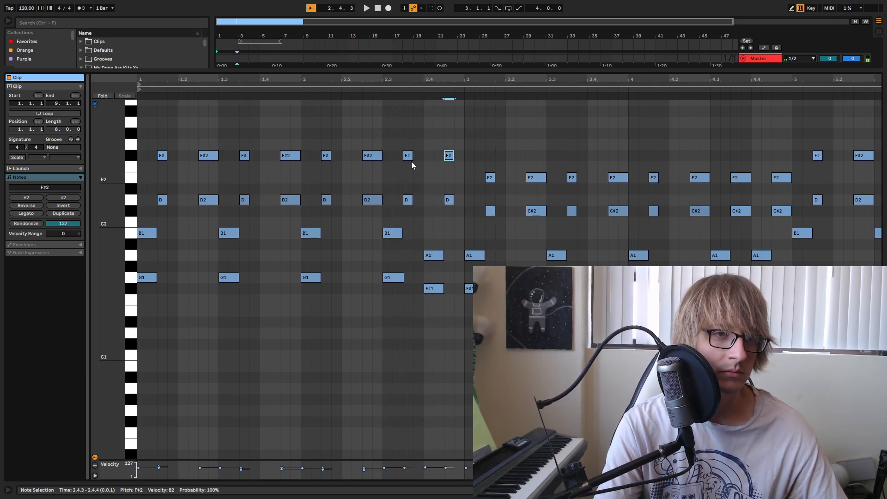
{"action": "key", "text": "Down"}
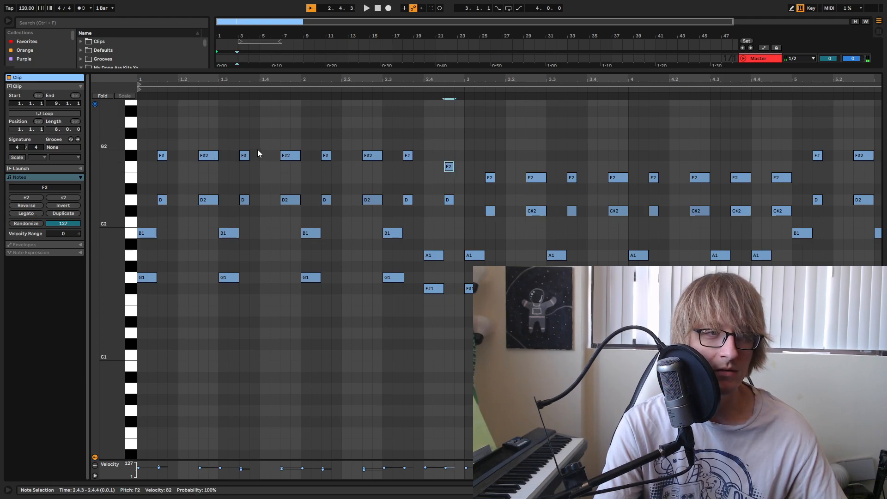
- Replay the end of bar 2 into bar 3 to judge how the F2 note fits the chord change
{"action": "key", "text": "space"}
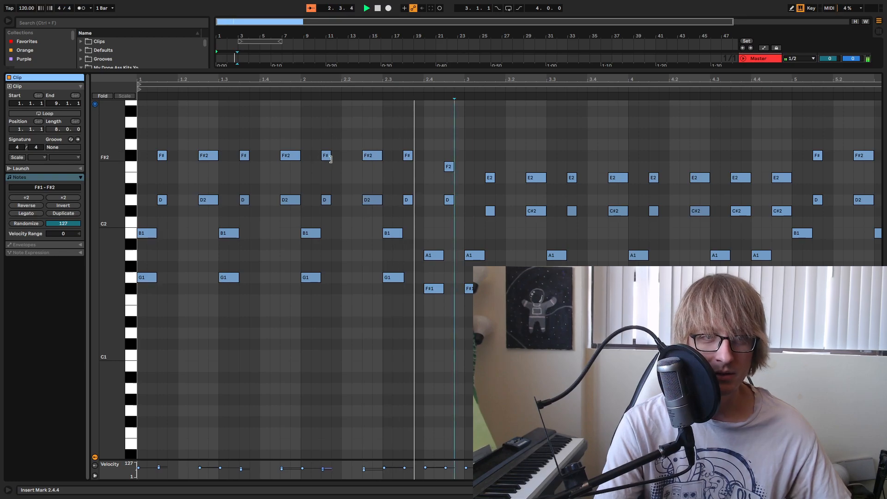
{"action": "key", "text": "space"}
{"action": "left_click_drag", "start_coordinate": [457, 220], "coordinate": [434, 157]}
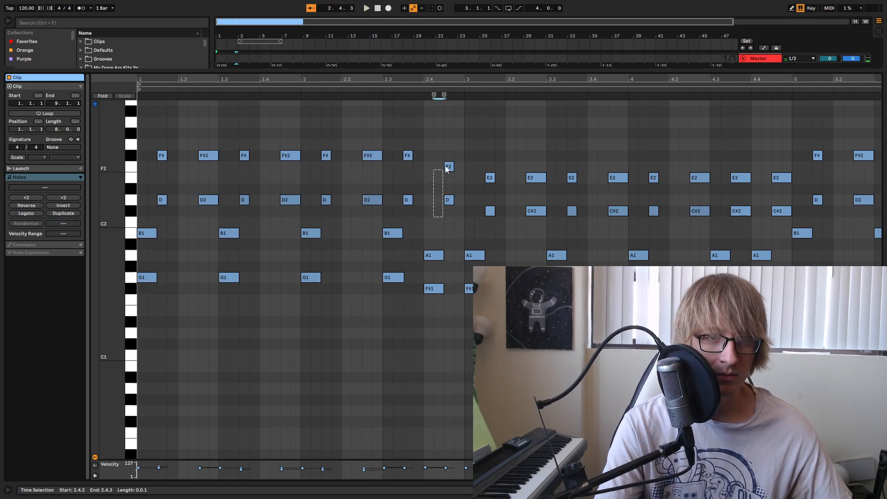
{"action": "left_click_drag", "start_coordinate": [422, 326], "coordinate": [429, 256]}
{"action": "left_click", "coordinate": [443, 185]}
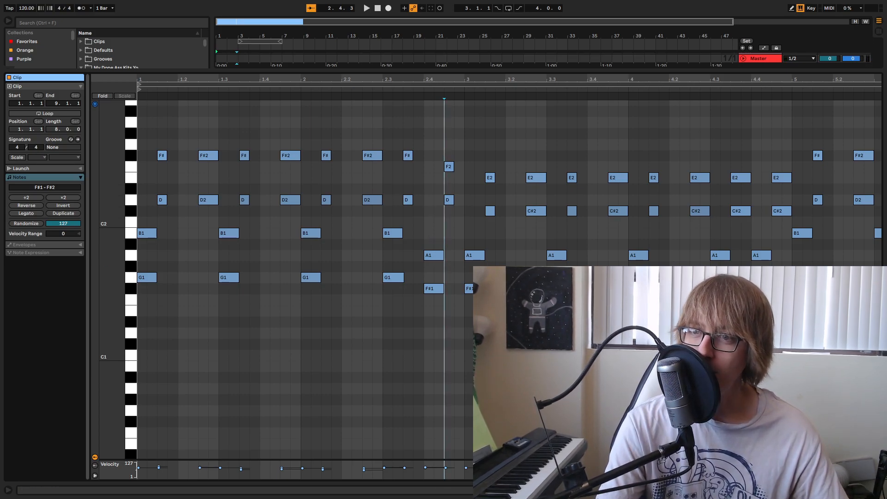
{"action": "left_click", "coordinate": [9, 490]}
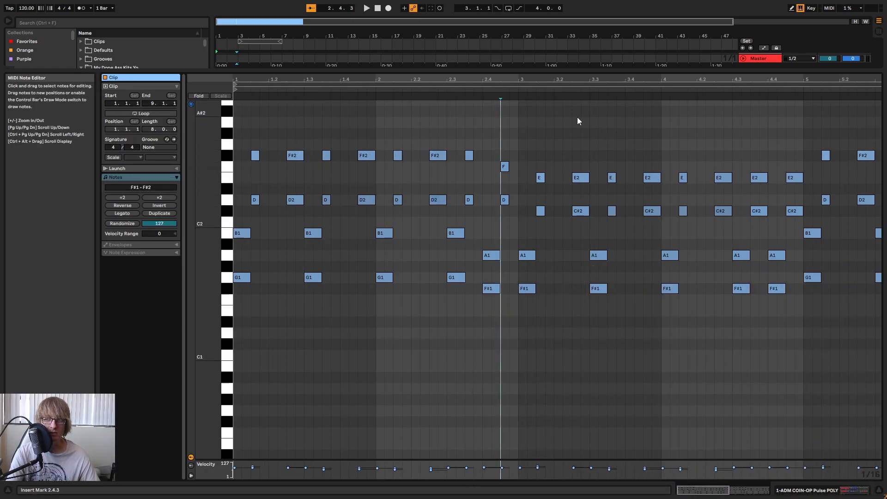
{"action": "left_click", "coordinate": [517, 123]}
{"action": "key", "text": "space"}
{"action": "left_click_drag", "start_coordinate": [451, 79], "coordinate": [412, 90]}
{"action": "key", "text": "space"}
- Raise the last pair of low notes in bar 2 to B1 and A1, and play the transition
{"action": "left_click_drag", "start_coordinate": [410, 302], "coordinate": [421, 213]}
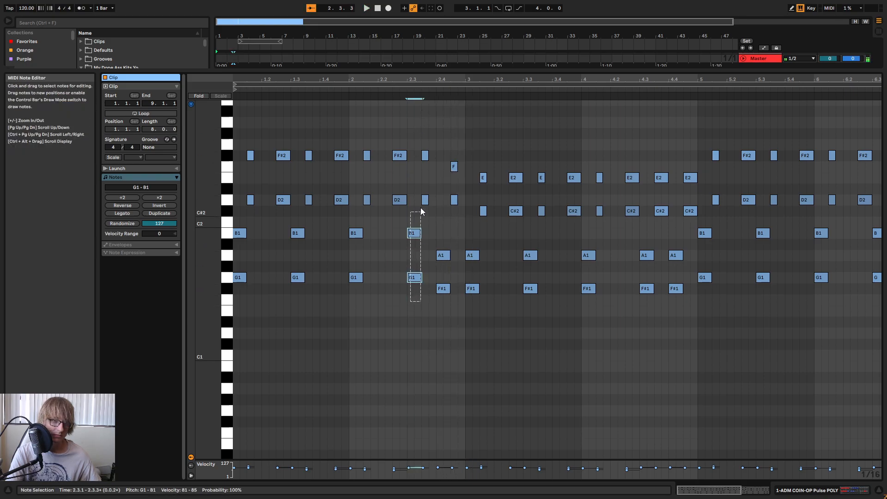
{"action": "left_click_drag", "start_coordinate": [418, 158], "coordinate": [429, 146]}
{"action": "left_click_drag", "start_coordinate": [449, 78], "coordinate": [500, 210]}
{"action": "left_click", "coordinate": [494, 255]}
{"action": "key", "text": "Up"}
{"action": "key", "text": "Up"}
{"action": "left_click", "coordinate": [495, 288]}
{"action": "key", "text": "Up"}
{"action": "key", "text": "Up"}
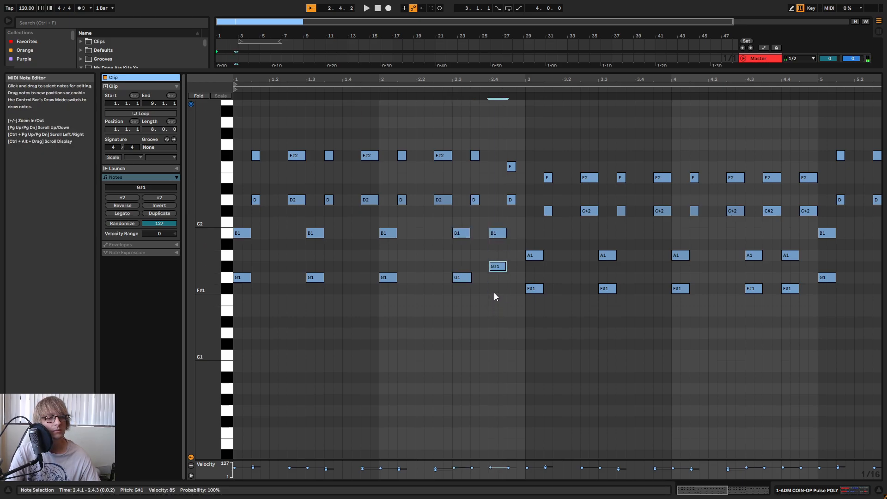
{"action": "key", "text": "Up"}
{"action": "left_click", "coordinate": [434, 90]}
{"action": "key", "text": "space"}
- Try G1 for the lower note of bar 2's final low pair, and settle the pair on A1 and C#2
{"action": "scroll", "coordinate": [512, 237], "scroll_direction": "up", "scroll_amount": 1}
{"action": "key", "text": "Down"}
{"action": "key", "text": "Down"}
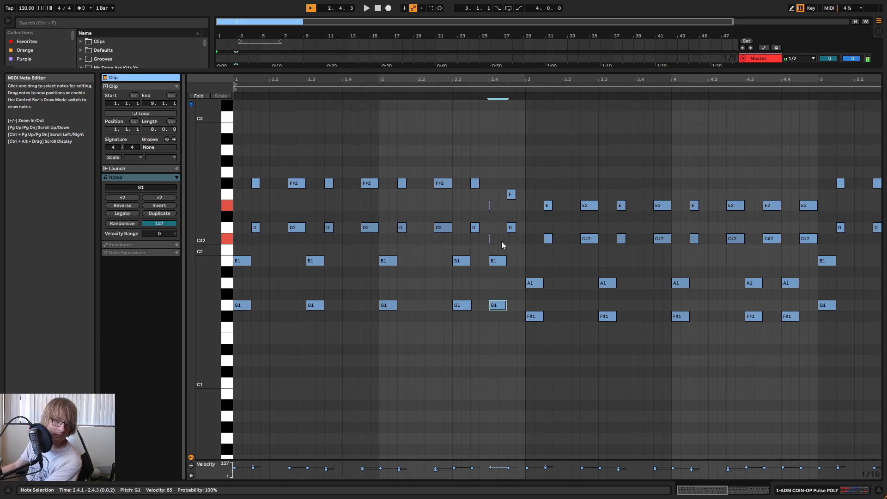
{"action": "left_click_drag", "start_coordinate": [498, 298], "coordinate": [505, 327]}
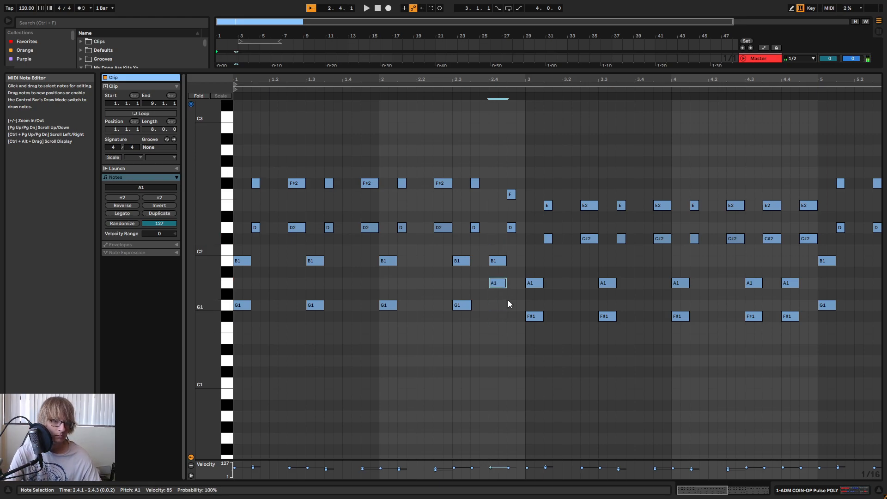
{"action": "key", "text": "Up"}
{"action": "key", "text": "Up"}
{"action": "key", "text": "Up"}
{"action": "key", "text": "Up"}
{"action": "left_click", "coordinate": [495, 278]}
{"action": "left_click", "coordinate": [503, 259]}
{"action": "key", "text": "Down"}
{"action": "key", "text": "Down"}
{"action": "key", "text": "Up"}
{"action": "key", "text": "Up"}
- Raise the final pair of high notes in bar 2 to E2 and A2, and play the passage into bar 3
{"action": "left_click", "coordinate": [511, 194]}
{"action": "key", "text": "Up"}
{"action": "key", "text": "Up"}
{"action": "key", "text": "Up"}
{"action": "key", "text": "Up"}
{"action": "key", "text": "space"}
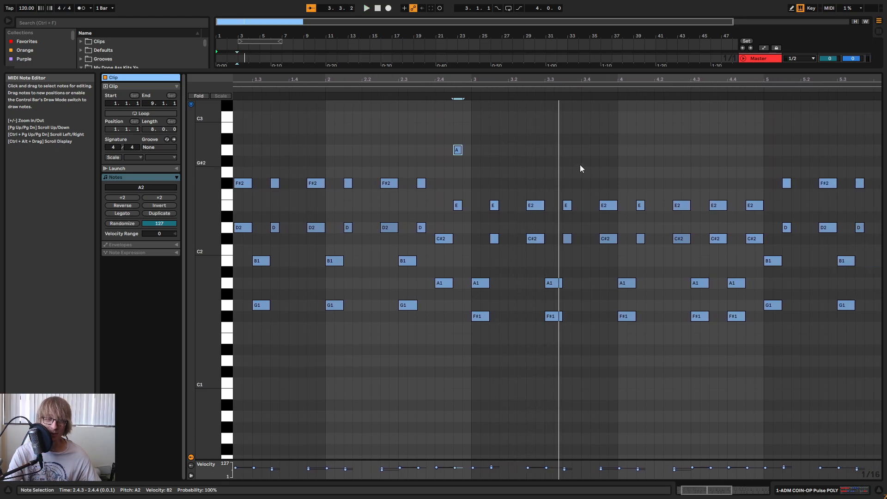
- Compare the chord notes ending bar 2 with those starting bar 3, and play the clip from the start
{"action": "left_click_drag", "start_coordinate": [470, 81], "coordinate": [521, 80]}
{"action": "left_click", "coordinate": [500, 316]}
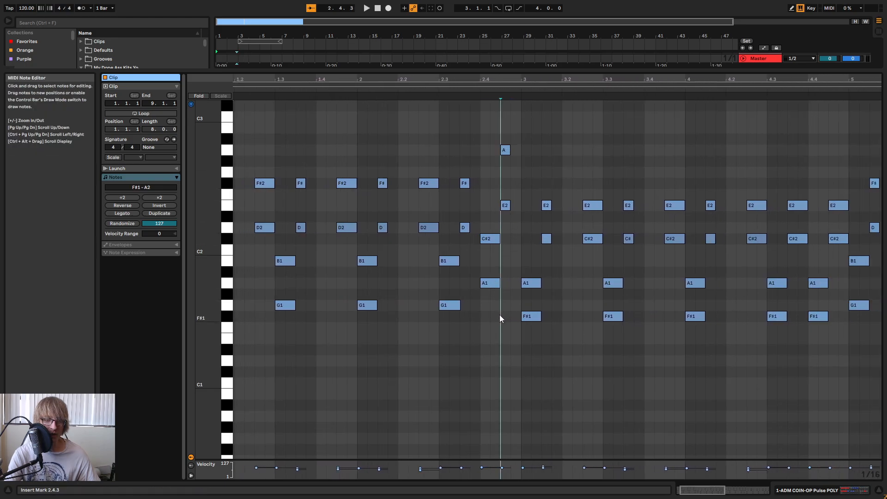
{"action": "left_click_drag", "start_coordinate": [483, 300], "coordinate": [510, 159]}
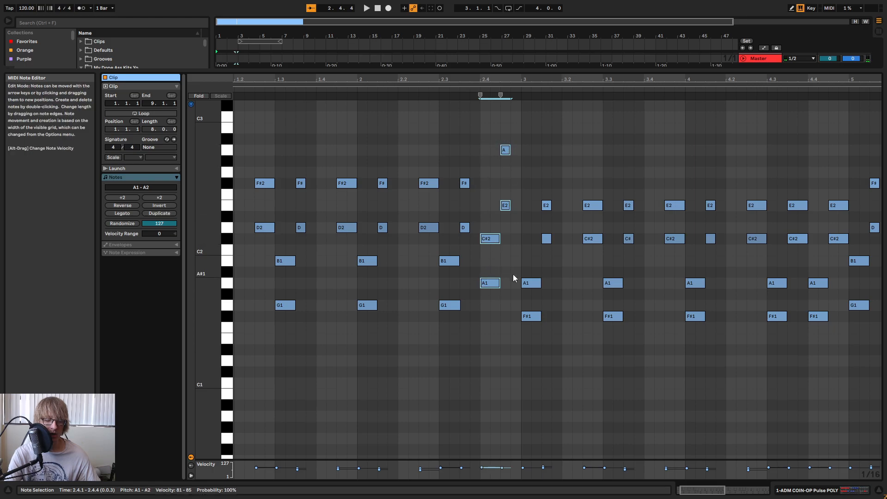
{"action": "left_click_drag", "start_coordinate": [531, 332], "coordinate": [557, 203]}
{"action": "left_click_drag", "start_coordinate": [515, 296], "coordinate": [561, 193]}
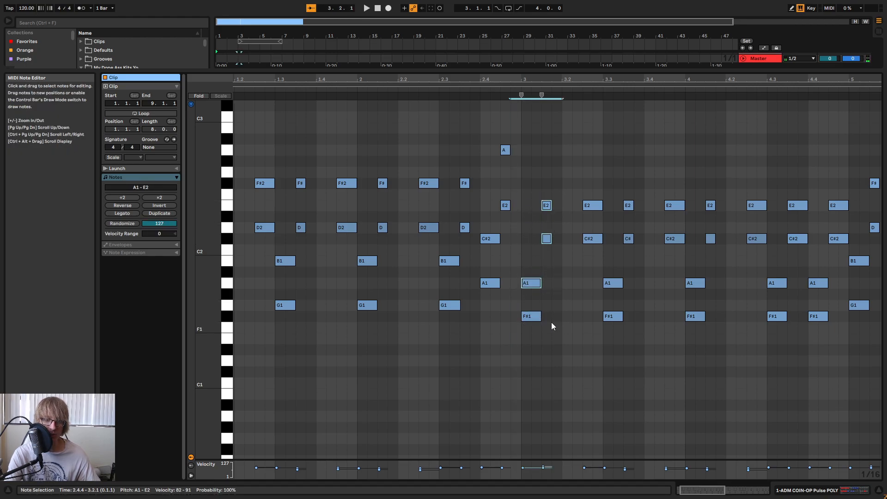
{"action": "key", "text": "space"}
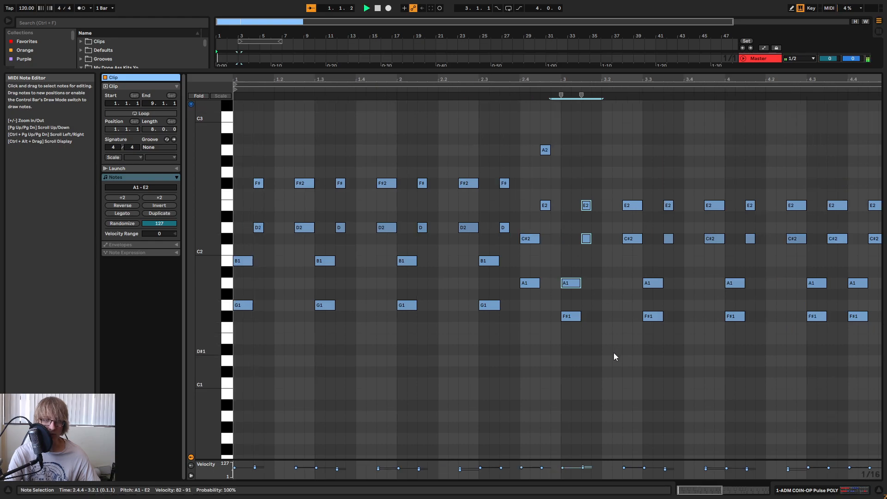
{"action": "left_click", "coordinate": [619, 258]}
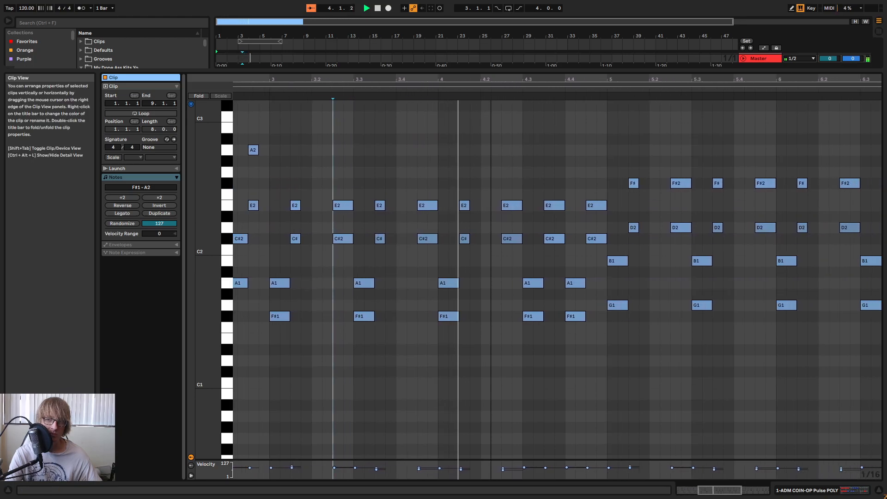
{"action": "key", "text": "space"}
- Examine the last low notes of bar 4 and replay the clip to judge the progression through bars 3 and 4
{"action": "left_click_drag", "start_coordinate": [532, 254], "coordinate": [568, 334]}
{"action": "left_click_drag", "start_coordinate": [616, 80], "coordinate": [608, 42]}
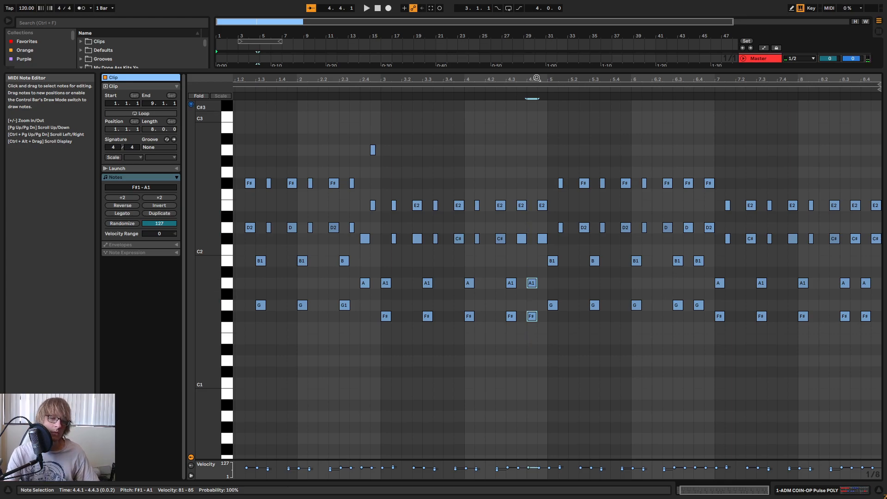
{"action": "left_click", "coordinate": [365, 89]}
{"action": "mouse_move", "coordinate": [610, 79]}
{"action": "left_mouse_down"}
{"action": "mouse_move", "coordinate": [603, 88]}
{"action": "mouse_move", "coordinate": [601, 77]}
{"action": "left_mouse_up"}
{"action": "key", "text": "space"}
{"action": "key", "text": "space"}
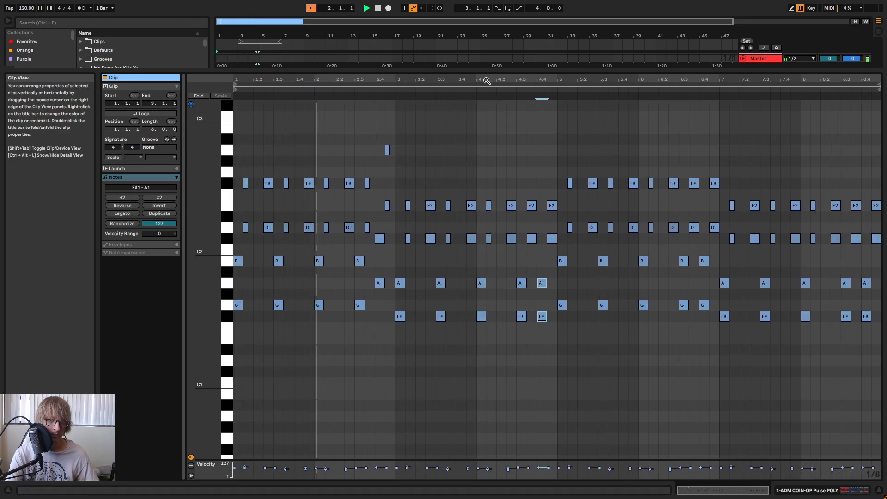
{"action": "left_click_drag", "start_coordinate": [486, 81], "coordinate": [486, 81]}
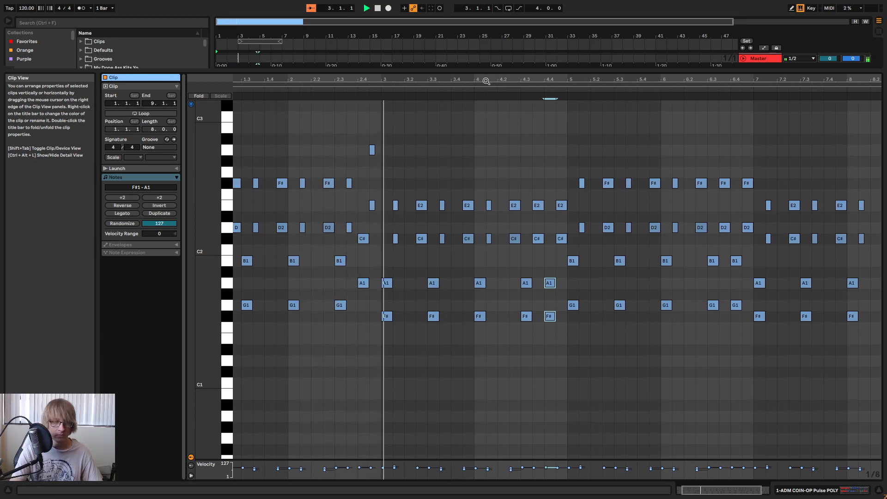
{"action": "left_click_drag", "start_coordinate": [486, 81], "coordinate": [486, 86]}
- Try lowering the bar 4 chords by two semitones to E1, G1, B1 and D2, and play the passage
{"action": "left_click_drag", "start_coordinate": [442, 339], "coordinate": [561, 313]}
{"action": "key", "text": "Down"}
{"action": "key", "text": "Down"}
{"action": "left_click_drag", "start_coordinate": [451, 303], "coordinate": [556, 268]}
{"action": "key", "text": "Down"}
{"action": "key", "text": "Down"}
{"action": "left_click_drag", "start_coordinate": [476, 261], "coordinate": [563, 184]}
{"action": "key", "text": "Down"}
{"action": "key", "text": "Down"}
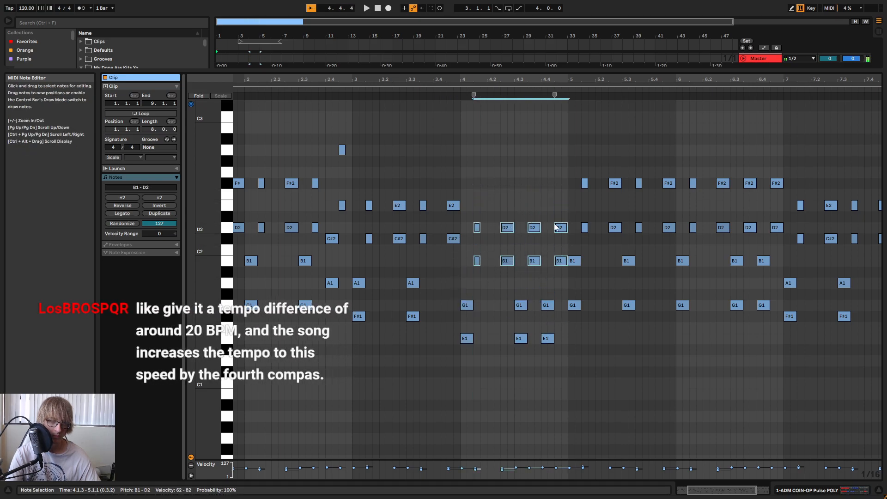
{"action": "key", "text": "space"}
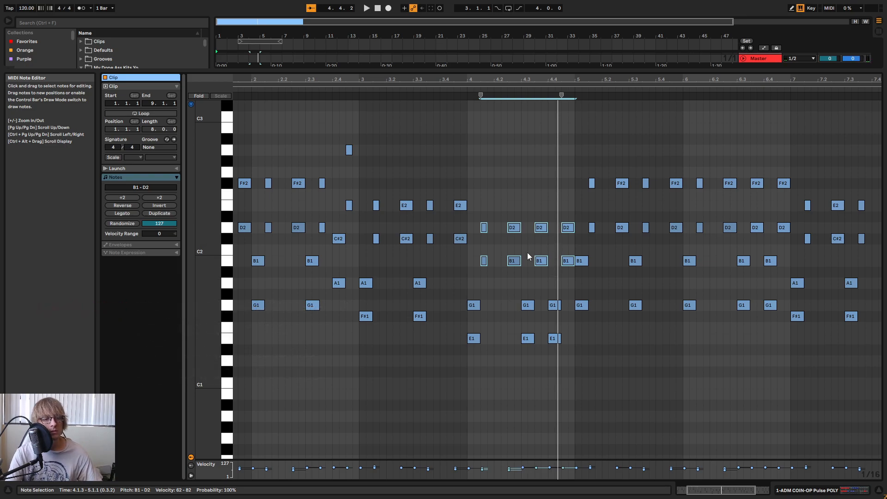
- Undo the two-semitone lowering of the bar 4 chords
{"action": "key", "text": "ctrl+z"}
{"action": "key", "text": "ctrl+z"}
{"action": "key", "text": "ctrl+z"}
{"action": "key", "text": "ctrl+z"}
{"action": "key", "text": "ctrl+z"}
{"action": "key", "text": "ctrl+z"}
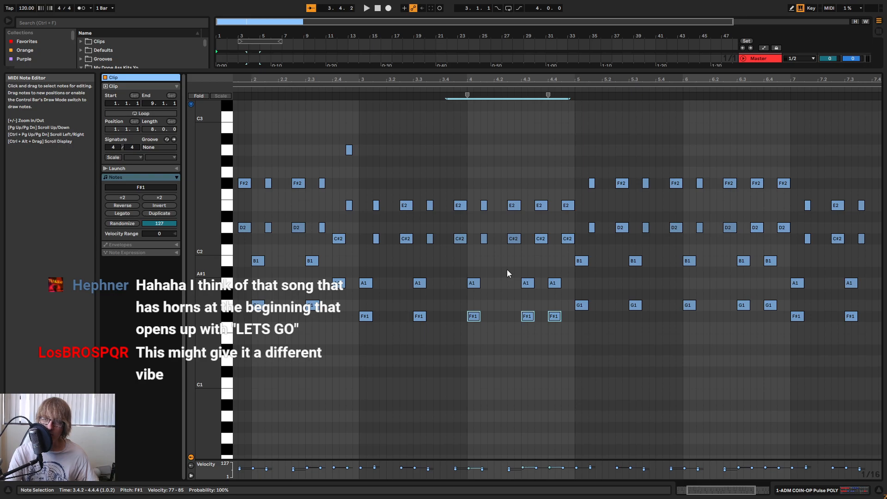
- Play the clip from the start several times and examine the low notes leading out of bar 4
{"action": "key", "text": "space"}
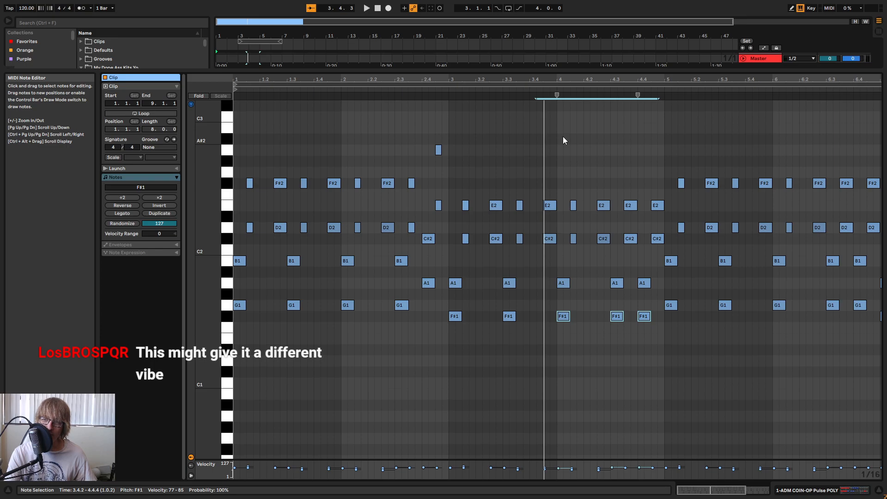
{"action": "key", "text": "space"}
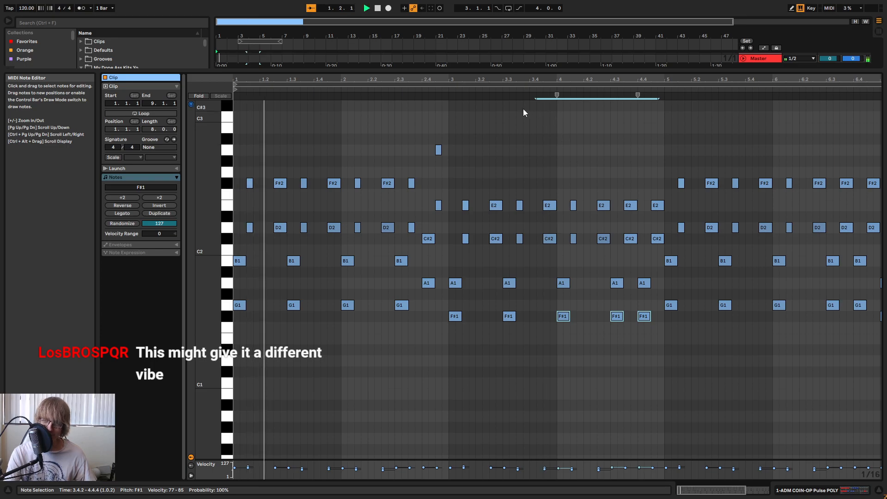
{"action": "left_click_drag", "start_coordinate": [497, 81], "coordinate": [497, 63]}
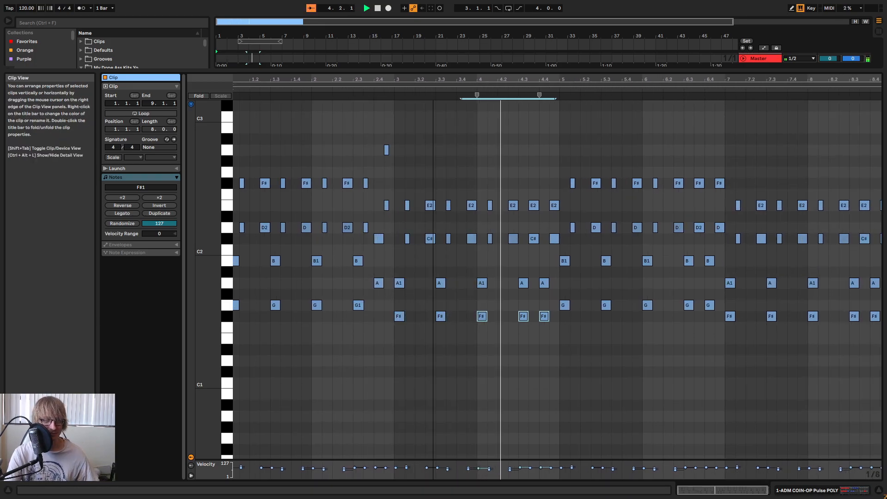
{"action": "scroll", "coordinate": [479, 279], "scroll_direction": "up", "scroll_amount": 3}
{"action": "key", "text": "space"}
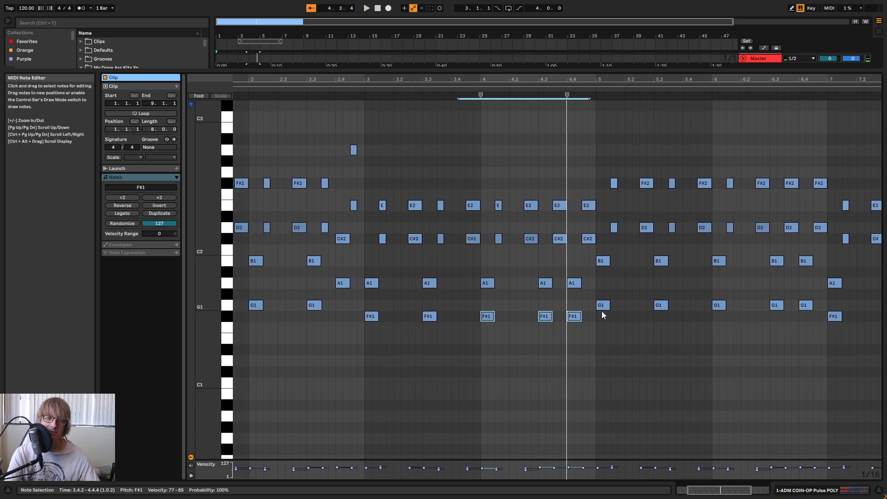
{"action": "left_click_drag", "start_coordinate": [567, 339], "coordinate": [575, 272]}
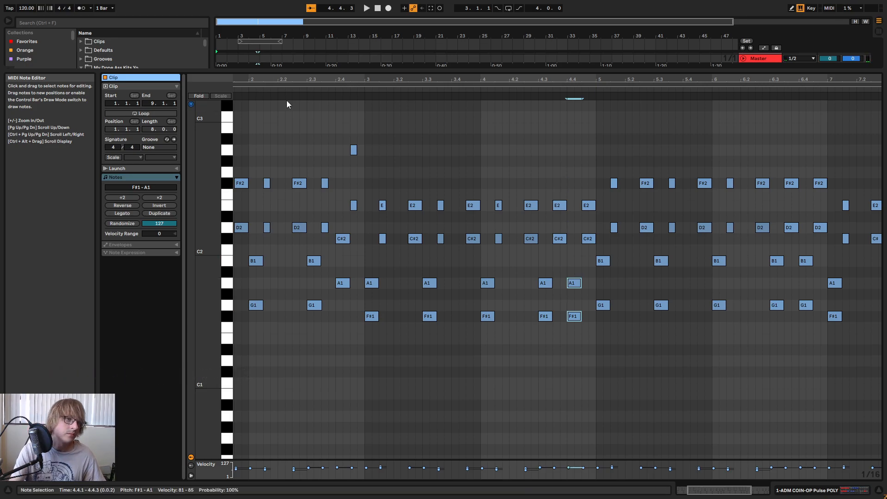
{"action": "key", "text": "space"}
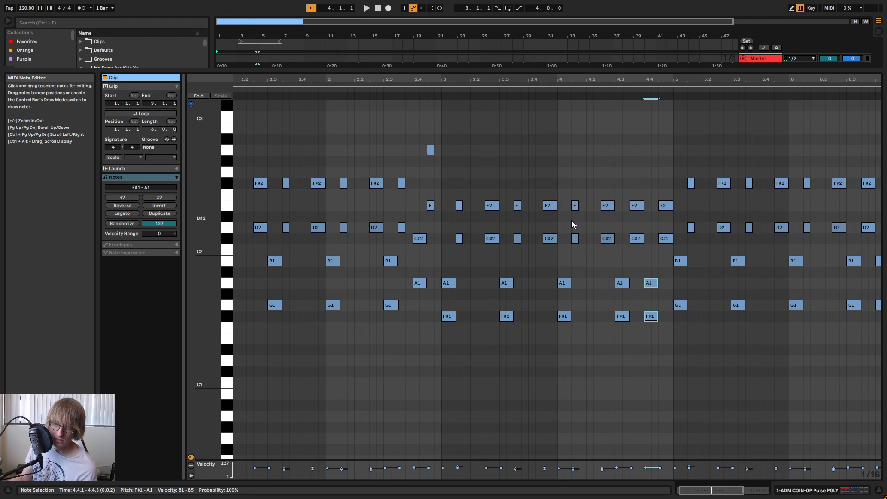
{"action": "key", "text": "space"}
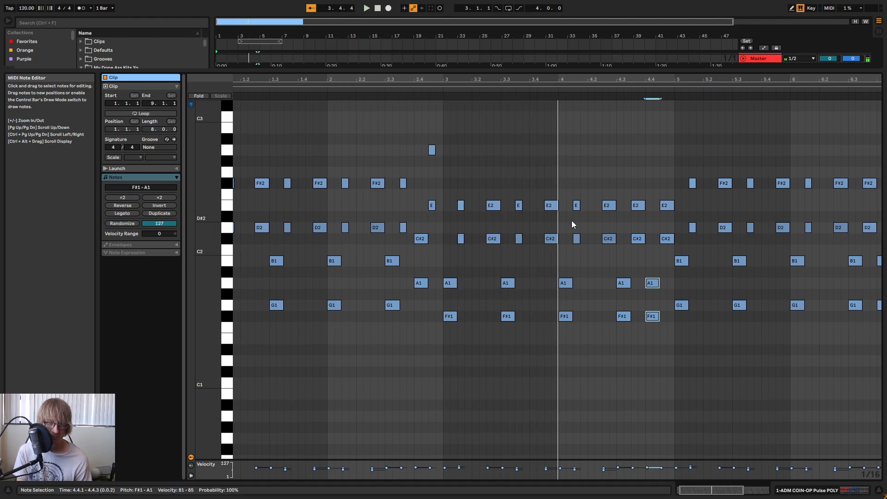
- Raise the three lowest notes of bar 4 to G1 and play the clip from the start
{"action": "left_click_drag", "start_coordinate": [564, 348], "coordinate": [672, 316]}
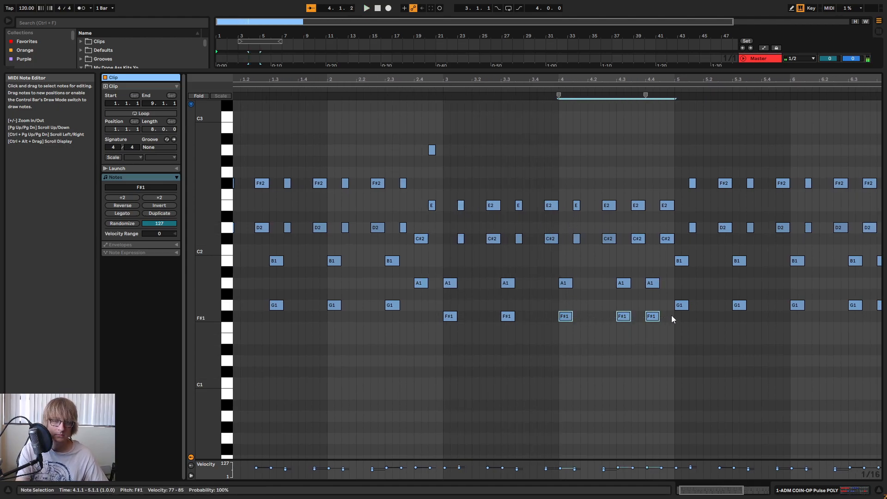
{"action": "key", "text": "Up"}
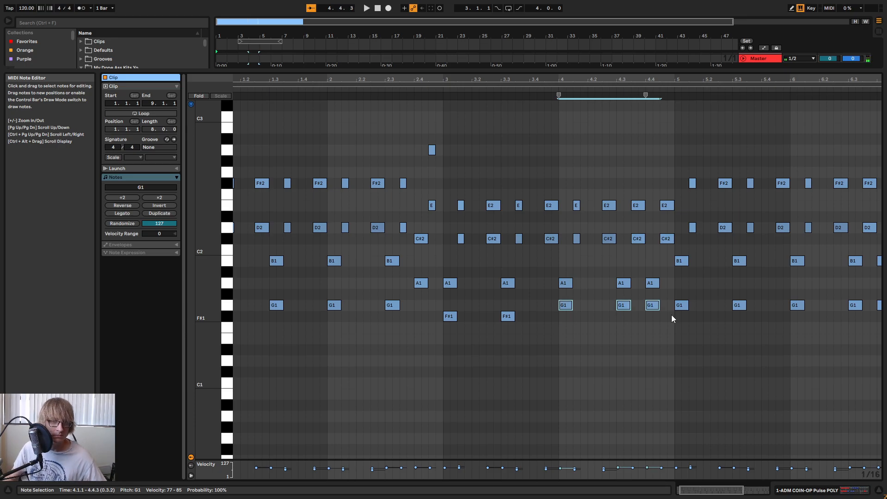
{"action": "left_click_drag", "start_coordinate": [575, 239], "coordinate": [636, 254]}
{"action": "key", "text": "ctrl+a"}
{"action": "key", "text": "space"}
{"action": "left_click", "coordinate": [694, 159]}
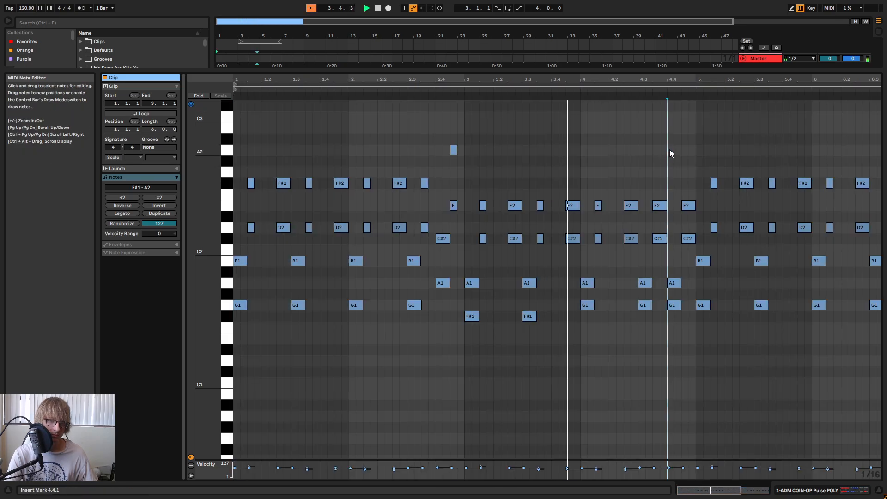
- Raise the three A1 notes in bar 4 to B1 and play the passage leading into bar 4
{"action": "left_click_drag", "start_coordinate": [565, 272], "coordinate": [684, 282]}
{"action": "key", "text": "Up"}
{"action": "key", "text": "Up"}
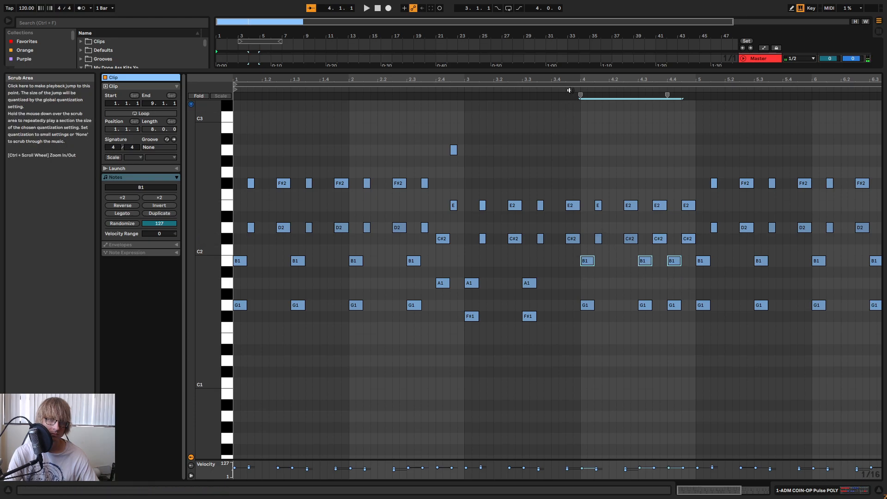
{"action": "left_click", "coordinate": [451, 90]}
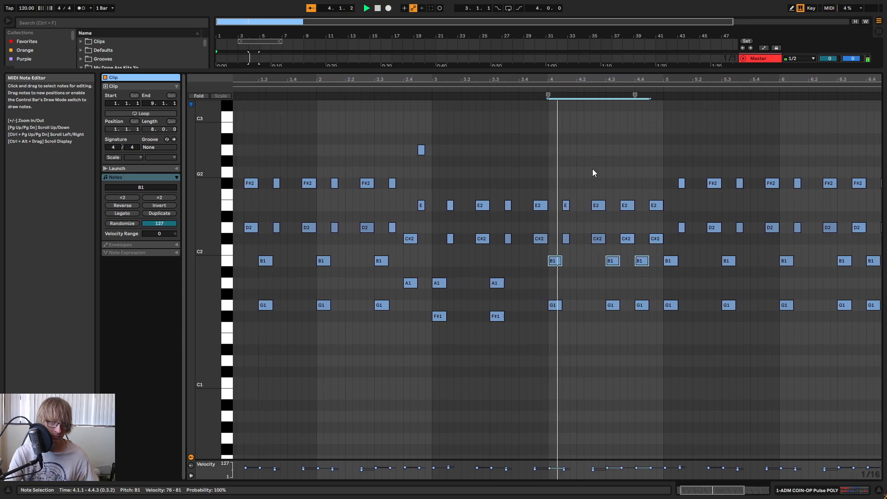
- Raise the E2 notes of bar 4 to F#2 and its C#2 notes to D2, and play the result
{"action": "left_click_drag", "start_coordinate": [527, 212], "coordinate": [650, 201]}
{"action": "key", "text": "Up"}
{"action": "key", "text": "Up"}
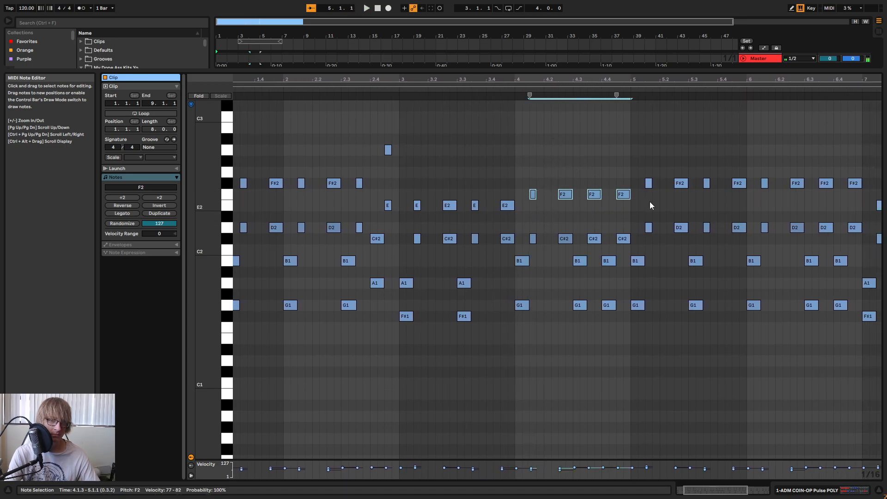
{"action": "left_click_drag", "start_coordinate": [524, 226], "coordinate": [631, 236]}
{"action": "key", "text": "Up"}
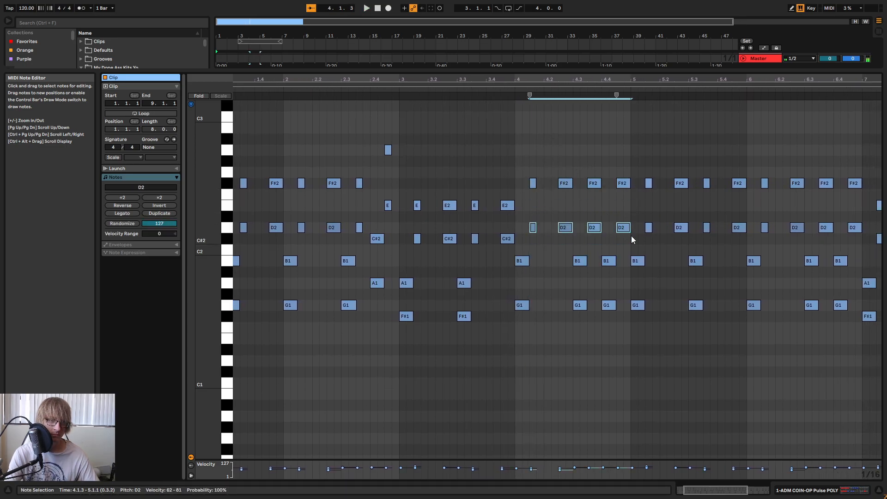
{"action": "left_click", "coordinate": [400, 94]}
{"action": "key", "text": "space"}
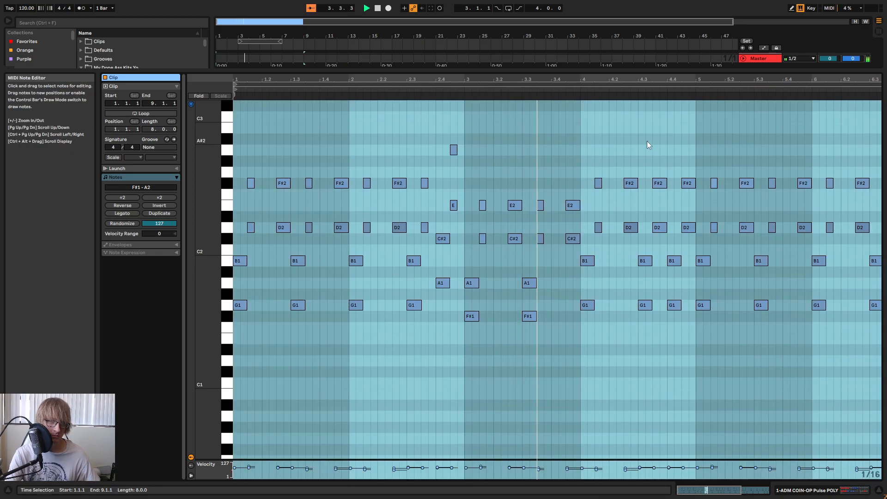
- Play the clip from the start repeatedly and examine how the revised bar 4 chords follow bar 3
{"action": "left_click", "coordinate": [647, 141]}
{"action": "left_click_drag", "start_coordinate": [708, 80], "coordinate": [577, 64]}
{"action": "key", "text": "space"}
{"action": "key", "text": "space"}
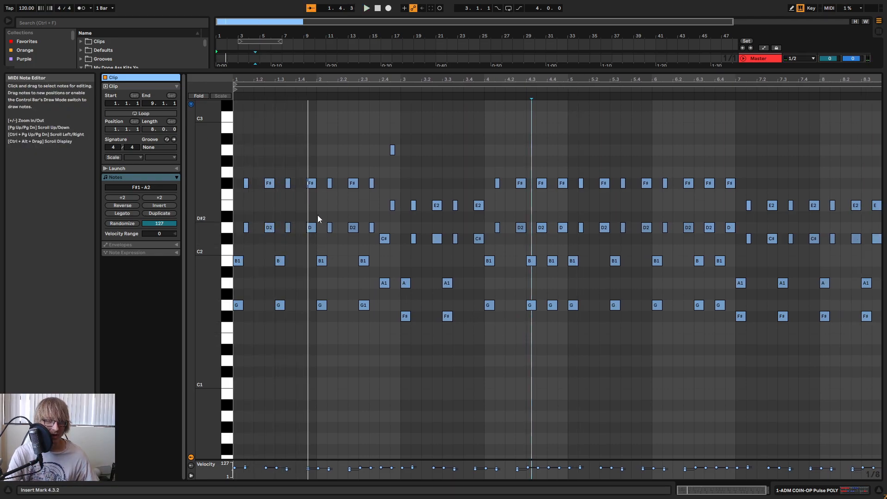
{"action": "key", "text": "space"}
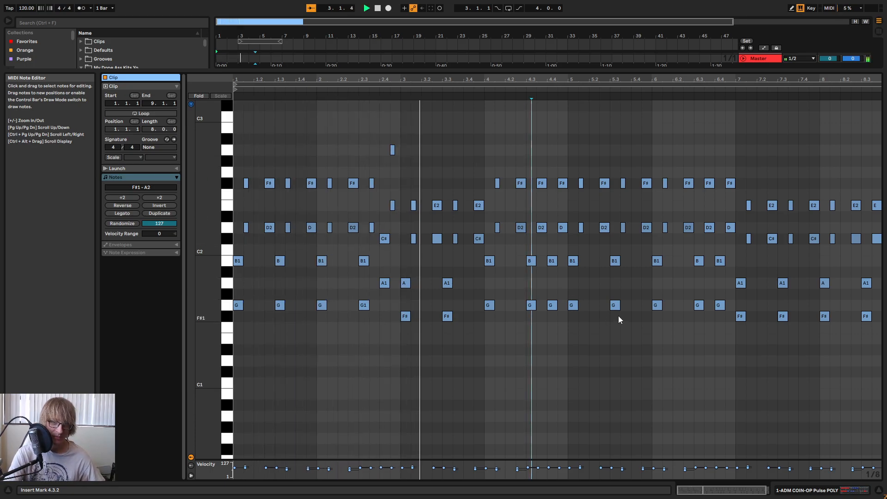
{"action": "key", "text": "space"}
- Raise the chord at 4.2.3 to A2 and E2, and play the passage around it
{"action": "left_click_drag", "start_coordinate": [511, 79], "coordinate": [581, 186]}
{"action": "left_click_drag", "start_coordinate": [544, 324], "coordinate": [590, 148]}
{"action": "left_click_drag", "start_coordinate": [602, 149], "coordinate": [596, 192]}
{"action": "key", "text": "Up"}
{"action": "key", "text": "Up"}
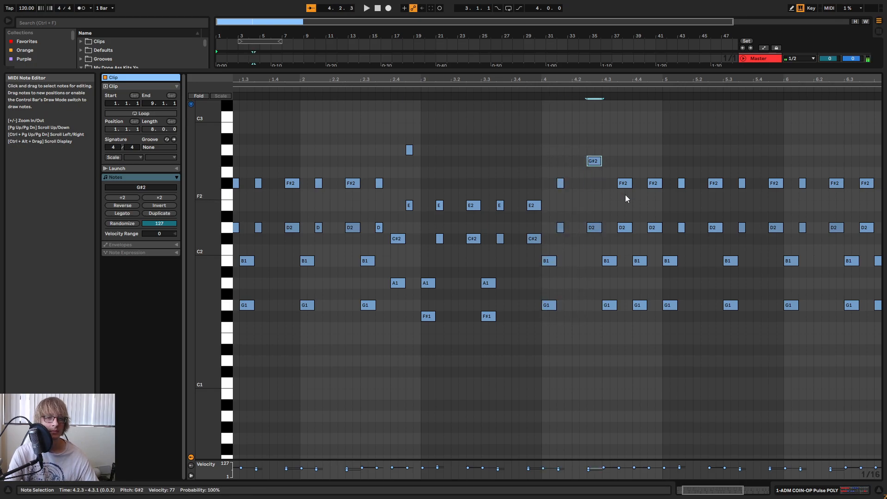
{"action": "key", "text": "Up"}
{"action": "left_click", "coordinate": [592, 229]}
{"action": "key", "text": "Up"}
{"action": "key", "text": "Up"}
{"action": "left_click", "coordinate": [516, 91]}
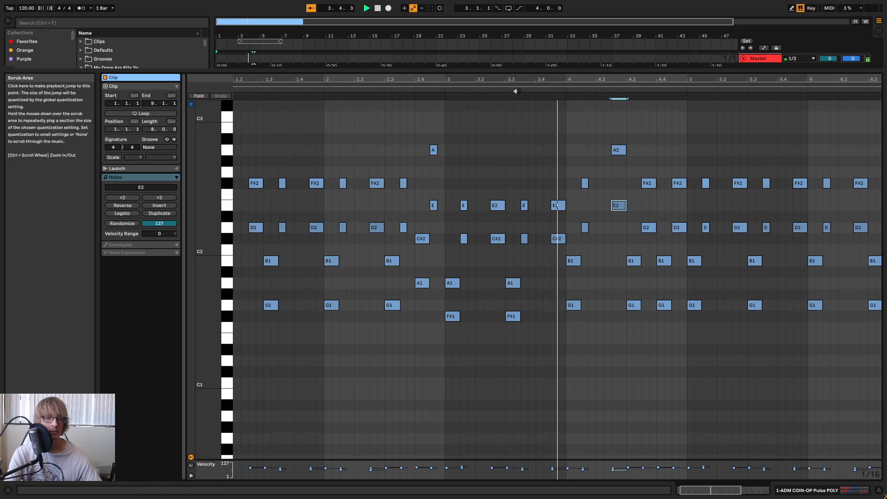
{"action": "left_click", "coordinate": [473, 87]}
{"action": "key", "text": "space"}
{"action": "left_click_drag", "start_coordinate": [580, 79], "coordinate": [557, 71]}
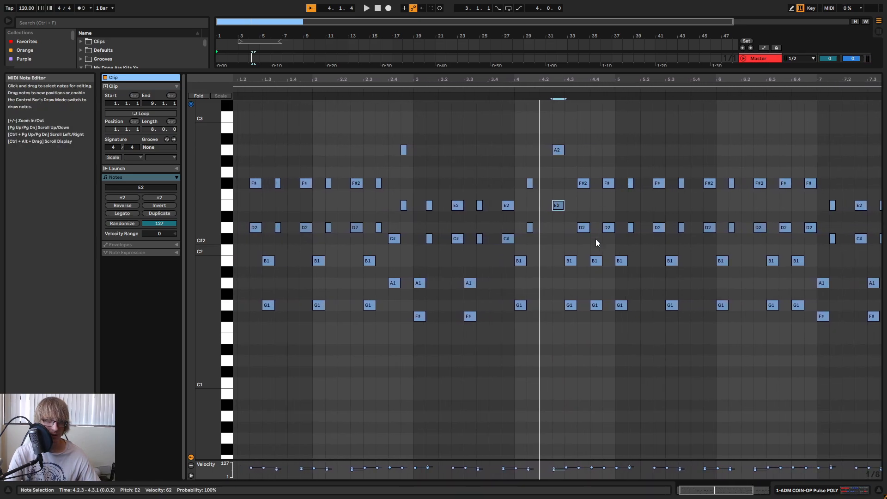
- Try replacing the bar 4 chords with a copy of the chords from beats 3 and 4 of bar 2, and play it
{"action": "left_click_drag", "start_coordinate": [521, 328], "coordinate": [611, 147]}
{"action": "key", "text": "Delete"}
{"action": "left_click_drag", "start_coordinate": [368, 321], "coordinate": [405, 148]}
{"action": "key", "text": "ctrl+c"}
{"action": "left_click", "coordinate": [516, 160]}
{"action": "key", "text": "ctrl+v"}
{"action": "key", "text": "space"}
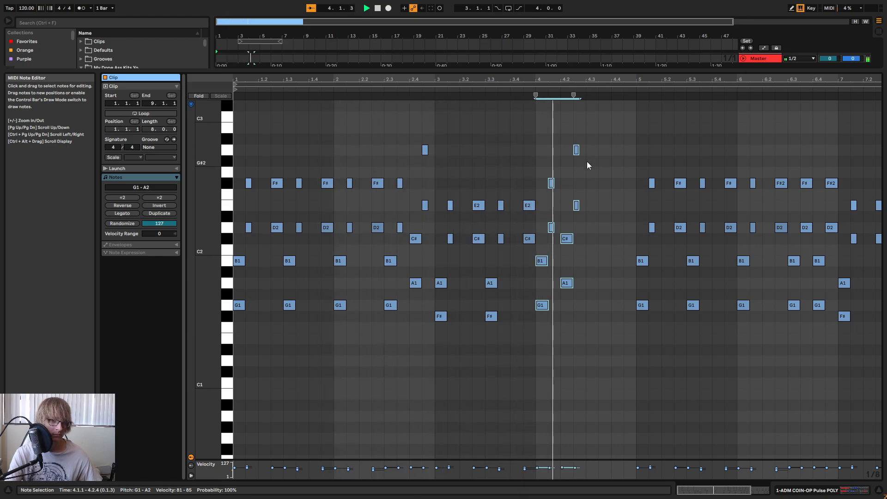
- Lower the copied A2 at 4.2.3 to G2, and the A1 and C#2 at 4.2.1 to G1 and B1
{"action": "key", "text": "space"}
{"action": "left_click_drag", "start_coordinate": [539, 80], "coordinate": [608, 101]}
{"action": "left_click_drag", "start_coordinate": [601, 310], "coordinate": [622, 226]}
{"action": "left_click_drag", "start_coordinate": [618, 151], "coordinate": [620, 173]}
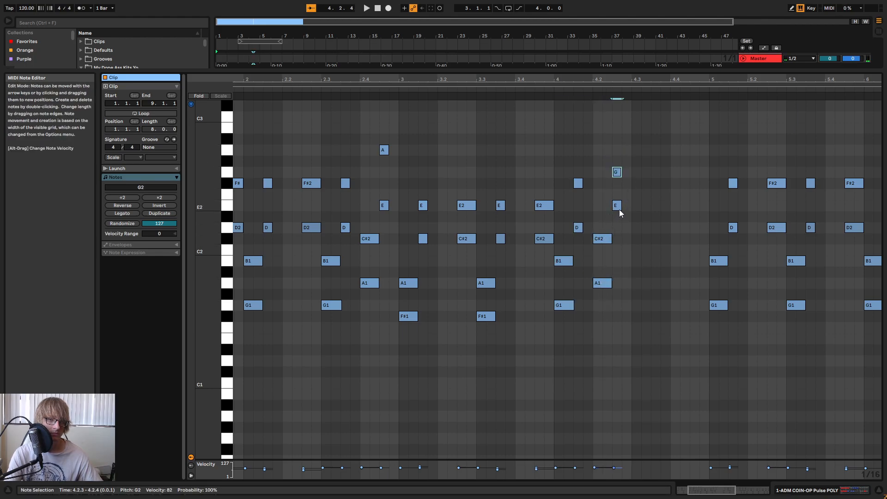
{"action": "left_click_drag", "start_coordinate": [601, 295], "coordinate": [612, 235]}
{"action": "key", "text": "Down"}
{"action": "key", "text": "Down"}
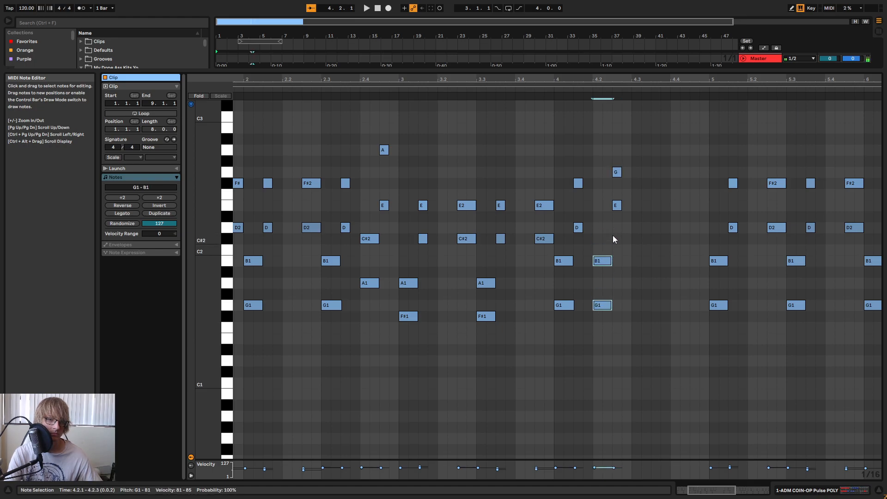
- Lower the E2 at 4.2.3 to D2 and play the transition into bar 4 several times
{"action": "double_click", "coordinate": [617, 216]}
{"action": "left_click", "coordinate": [502, 90]}
{"action": "key", "text": "space"}
{"action": "key", "text": "space"}
{"action": "left_click_drag", "start_coordinate": [567, 79], "coordinate": [566, 62]}
{"action": "left_click_drag", "start_coordinate": [452, 80], "coordinate": [450, 79]}
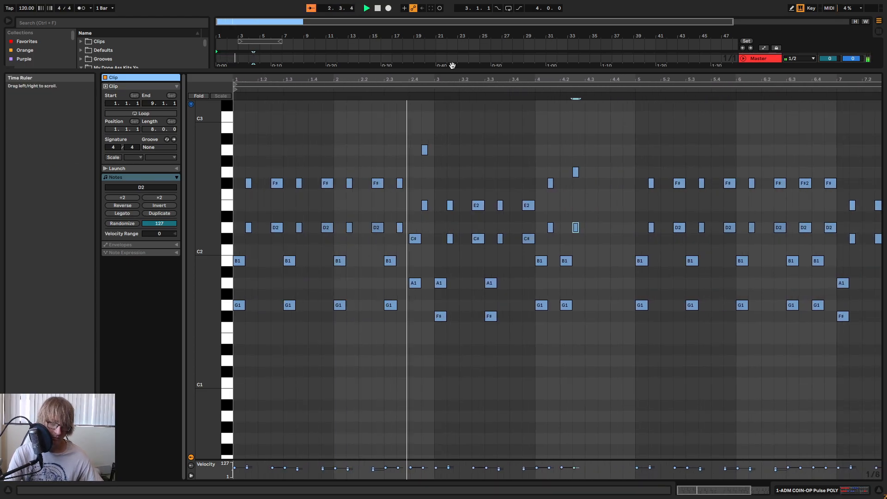
{"action": "mouse_move", "coordinate": [574, 82]}
{"action": "left_mouse_down"}
{"action": "mouse_move", "coordinate": [574, 93]}
{"action": "mouse_move", "coordinate": [576, 80]}
{"action": "mouse_move", "coordinate": [591, 81]}
{"action": "left_mouse_up"}
{"action": "left_click", "coordinate": [534, 92]}
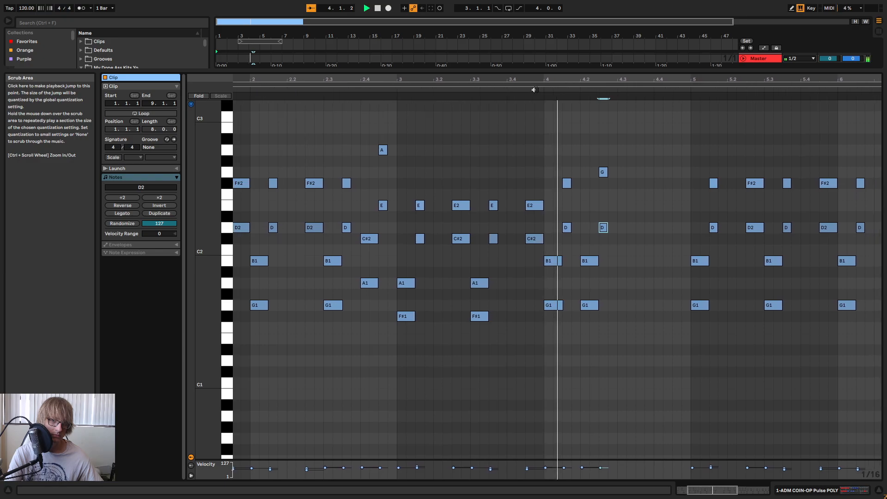
{"action": "key", "text": "space"}
- Undo the replacement of the bar 4 chords and its note changes, and play the restored passage
{"action": "left_click_drag", "start_coordinate": [502, 340], "coordinate": [589, 144]}
{"action": "key", "text": "ctrl+z"}
{"action": "key", "text": "ctrl+z"}
{"action": "key", "text": "ctrl+z"}
{"action": "key", "text": "ctrl+z"}
{"action": "key", "text": "ctrl+z"}
{"action": "key", "text": "ctrl+z"}
{"action": "key", "text": "ctrl+z"}
{"action": "key", "text": "ctrl+z"}
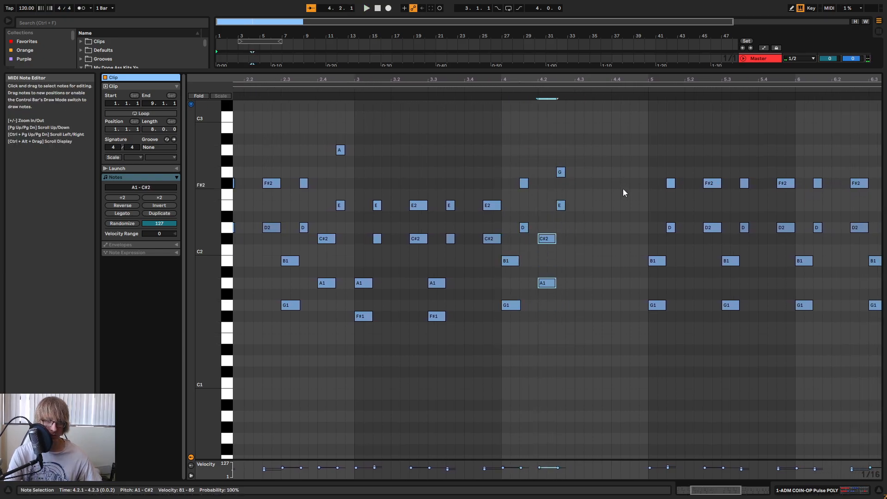
{"action": "left_click", "coordinate": [320, 95]}
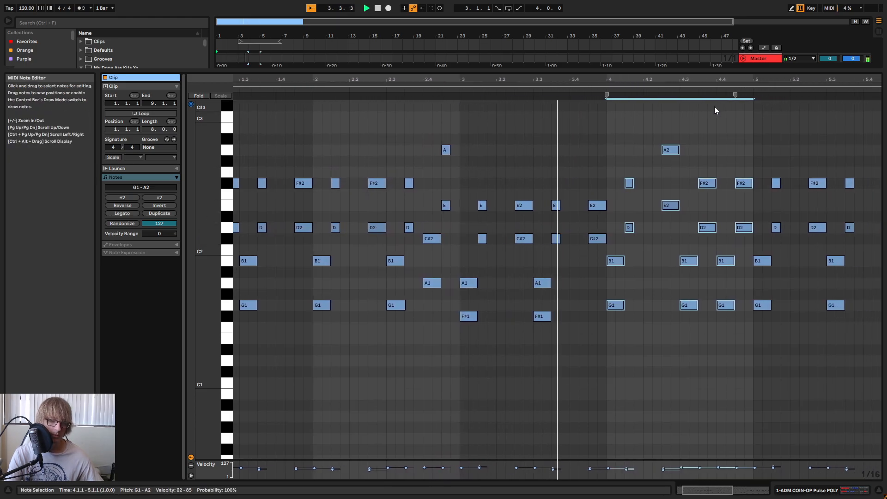
- Lower the A2 of the chord at 4.2.3 to G2 and play bar 4
{"action": "left_click", "coordinate": [567, 150]}
{"action": "key", "text": "Down"}
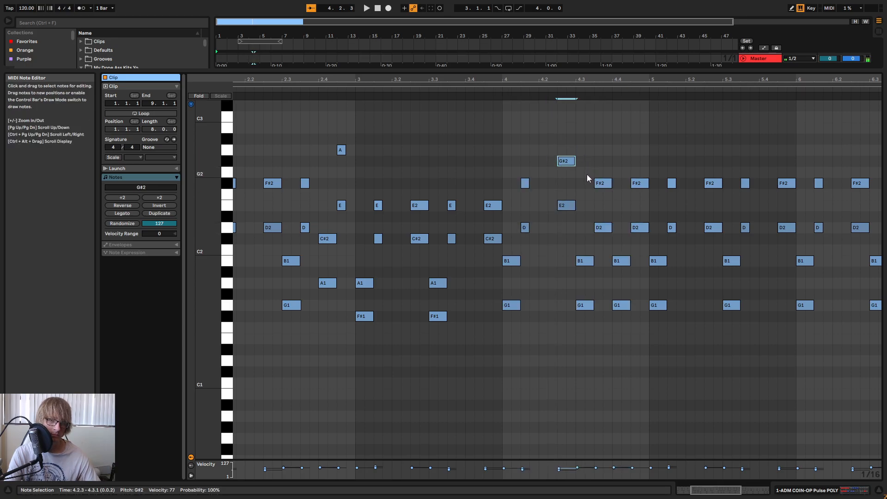
{"action": "key", "text": "Down"}
{"action": "left_click", "coordinate": [558, 223]}
{"action": "left_click", "coordinate": [566, 205]}
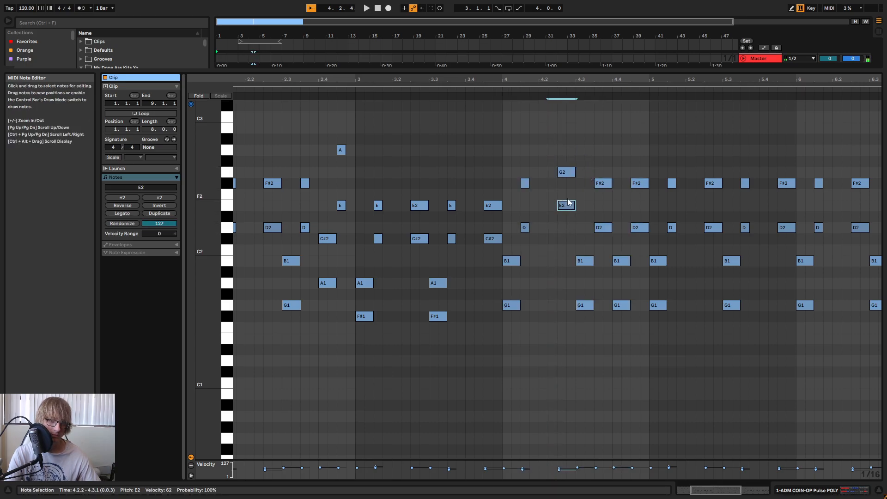
{"action": "left_click", "coordinate": [489, 91]}
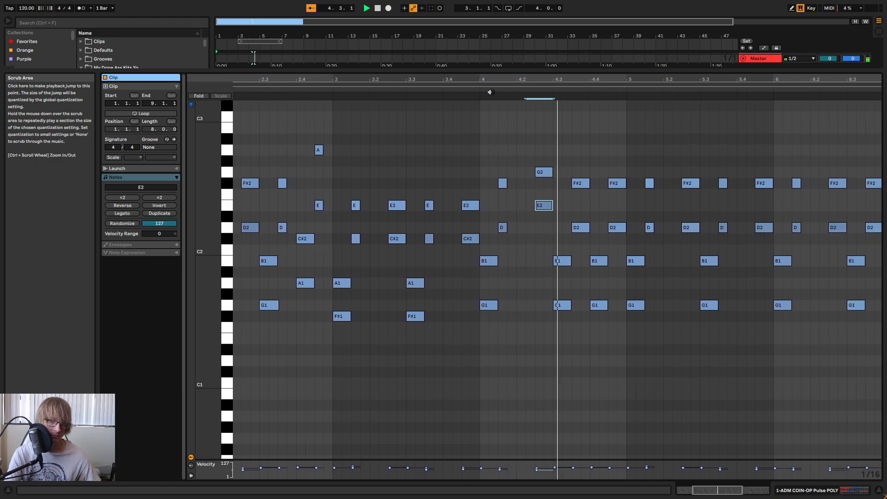
{"action": "key", "text": "space"}
- Add an F#2 note at 4.3.1 and lengthen it up to the chord at 4.3.3
{"action": "left_click_drag", "start_coordinate": [531, 242], "coordinate": [533, 173]}
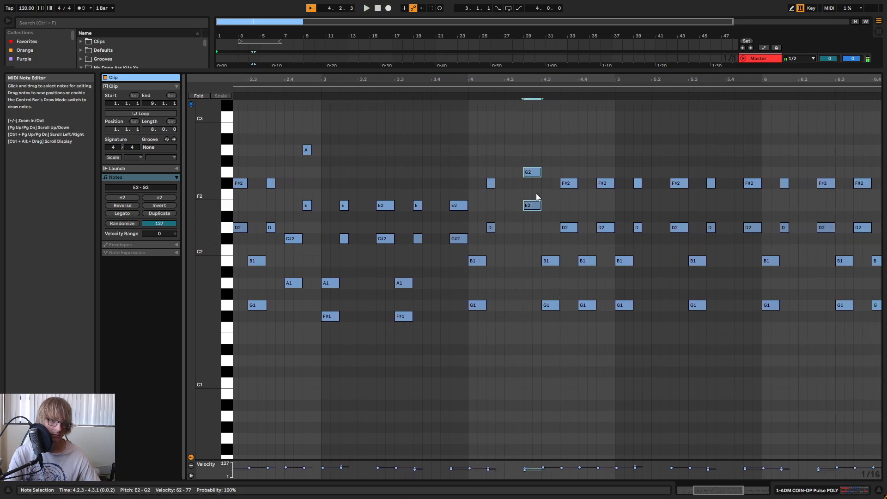
{"action": "double_click", "coordinate": [547, 184]}
{"action": "left_click_drag", "start_coordinate": [550, 184], "coordinate": [560, 183]}
{"action": "left_click", "coordinate": [562, 196]}
{"action": "left_click", "coordinate": [568, 187]}
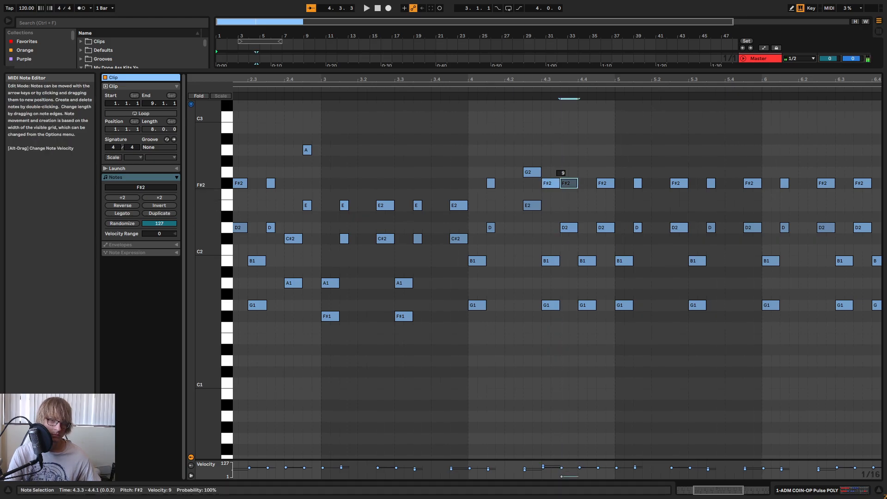
- Set the velocity of all notes in the clip to 72 and start playback
{"action": "left_click", "coordinate": [578, 148]}
{"action": "key", "text": "ctrl+a"}
{"action": "left_click_drag", "start_coordinate": [550, 182], "coordinate": [550, 220]}
{"action": "key", "text": "space"}
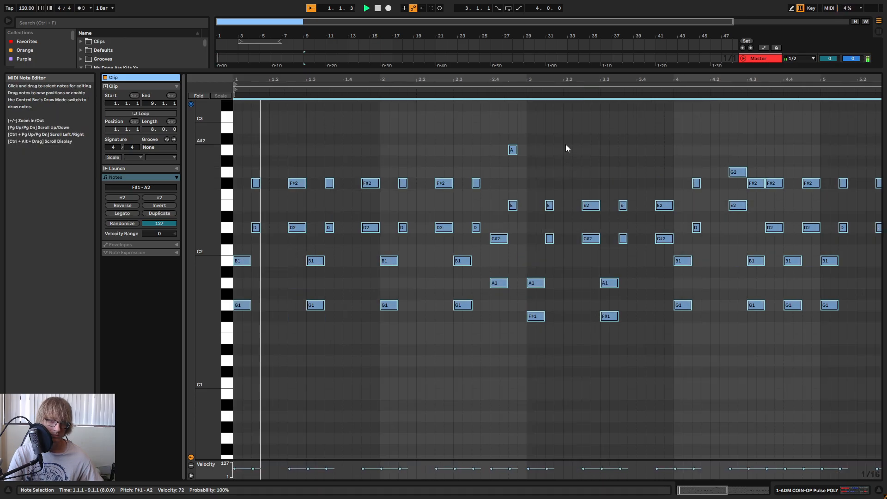
- Play the clip and replay the passage around bar 4 to examine the G2 and E2 chord at 4.2.3
{"action": "left_click", "coordinate": [736, 133]}
{"action": "left_click_drag", "start_coordinate": [758, 80], "coordinate": [634, 79]}
{"action": "key", "text": "space"}
{"action": "left_click", "coordinate": [505, 92]}
{"action": "left_click_drag", "start_coordinate": [570, 247], "coordinate": [555, 140]}
{"action": "key", "text": "space"}
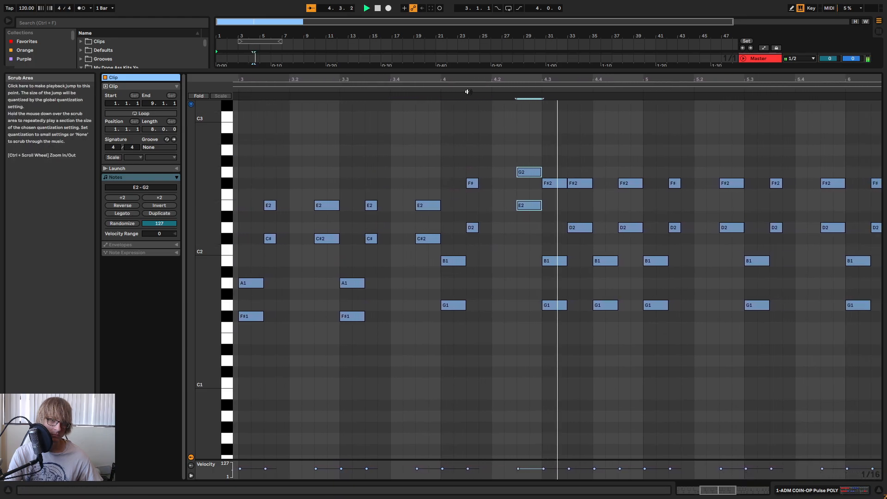
{"action": "key", "text": "space"}
- Lower the F#2 at 4.3.3 to B1, keeping the D2 above it, and play the passage
{"action": "left_click_drag", "start_coordinate": [543, 128], "coordinate": [564, 193]}
{"action": "left_click", "coordinate": [554, 209]}
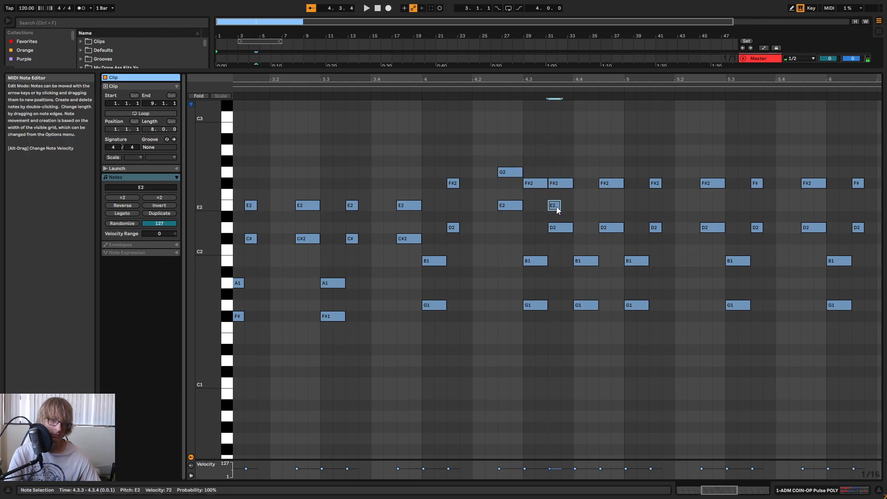
{"action": "left_click", "coordinate": [556, 187]}
{"action": "key", "text": "Down"}
{"action": "key", "text": "Down"}
{"action": "key", "text": "Down"}
{"action": "key", "text": "Down"}
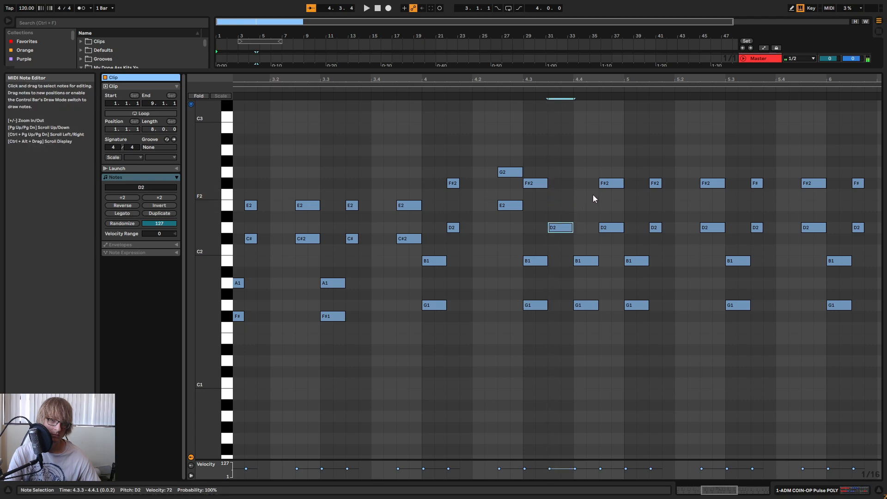
{"action": "key", "text": "Down"}
{"action": "key", "text": "Down"}
{"action": "key", "text": "Down"}
{"action": "left_click", "coordinate": [484, 89]}
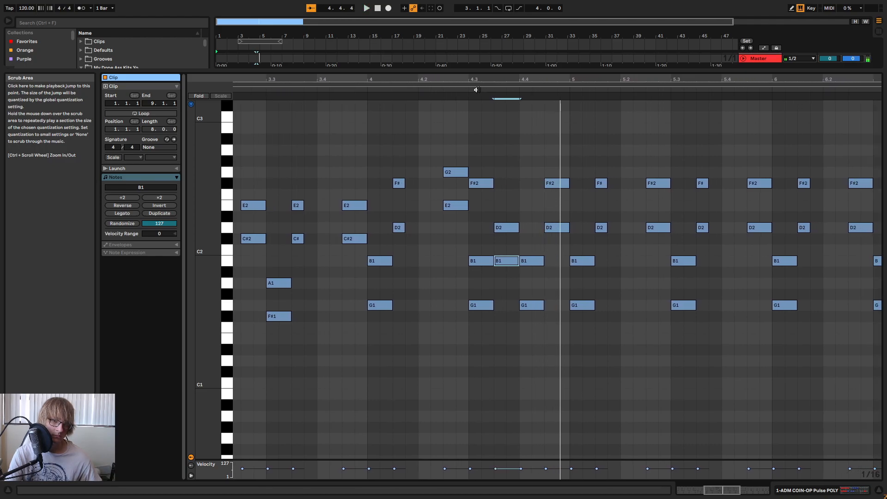
{"action": "left_click", "coordinate": [421, 88]}
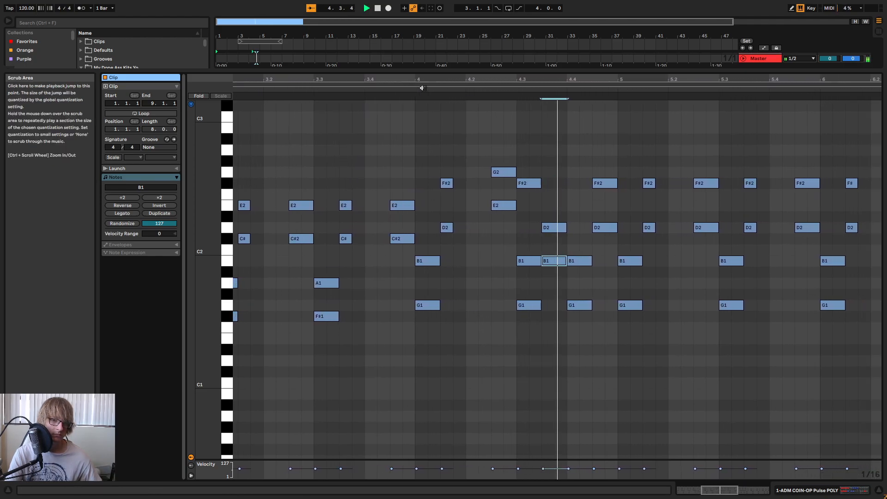
{"action": "key", "text": "space"}
- Delete all notes from bar 5 onward and play the remaining four bars
{"action": "left_click_drag", "start_coordinate": [578, 81], "coordinate": [576, 41]}
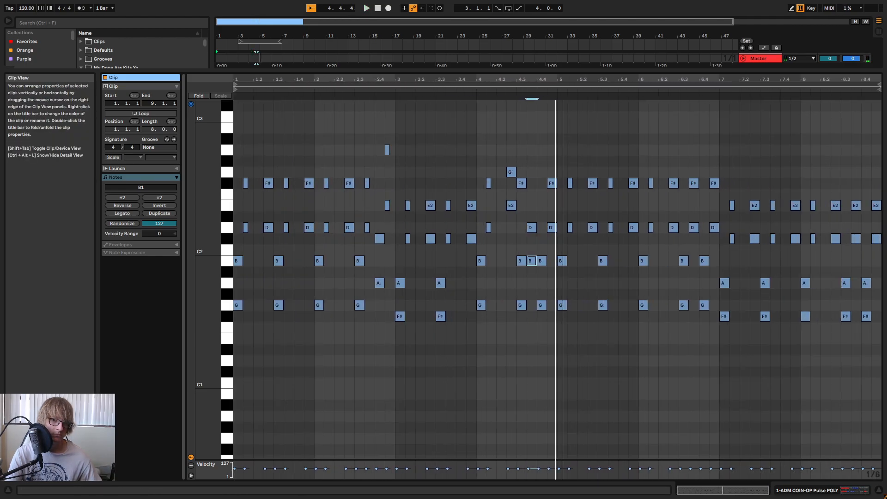
{"action": "key", "text": "space"}
{"action": "left_click_drag", "start_coordinate": [569, 347], "coordinate": [876, 147]}
{"action": "key", "text": "Delete"}
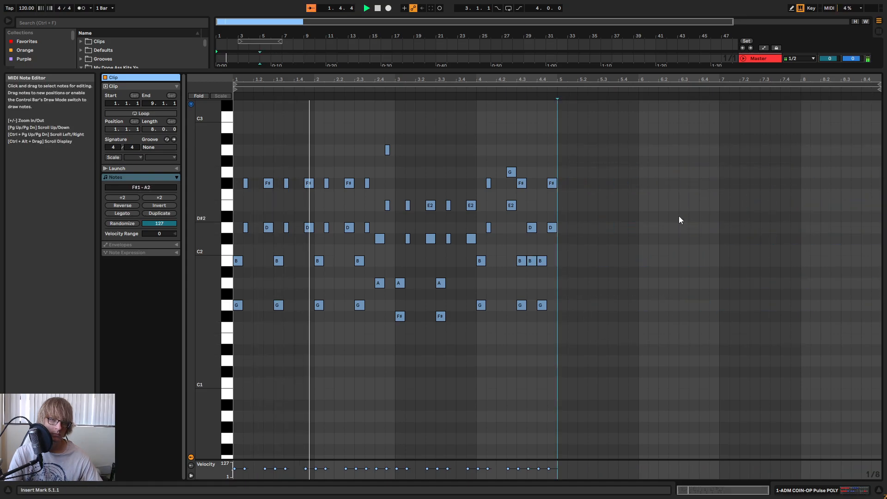
{"action": "key", "text": "plus"}
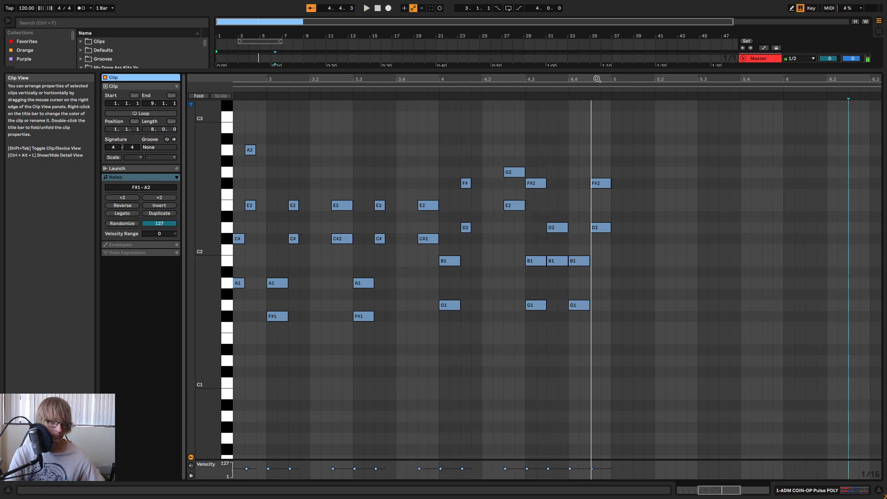
{"action": "left_click", "coordinate": [483, 87]}
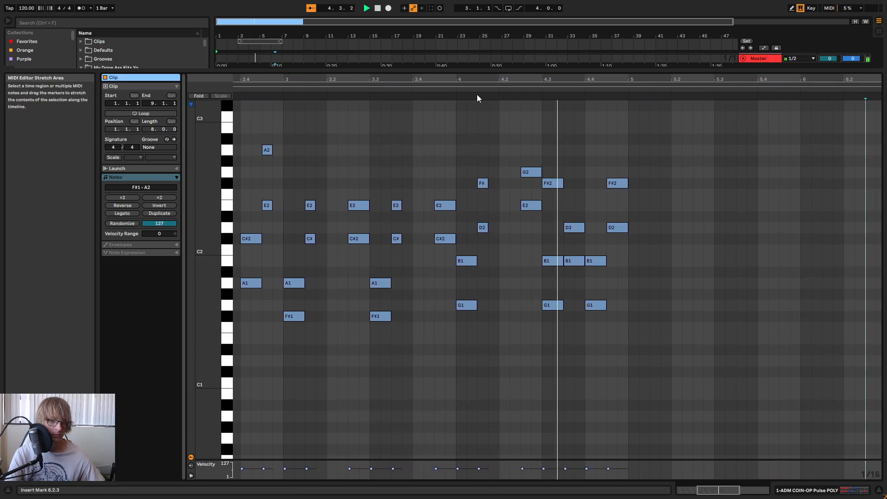
{"action": "key", "text": "space"}
- Add an E2 note at 4.4.1, lengthen it up to the chord at 4.4.3, and play the end of bar 4
{"action": "left_click_drag", "start_coordinate": [569, 193], "coordinate": [570, 276]}
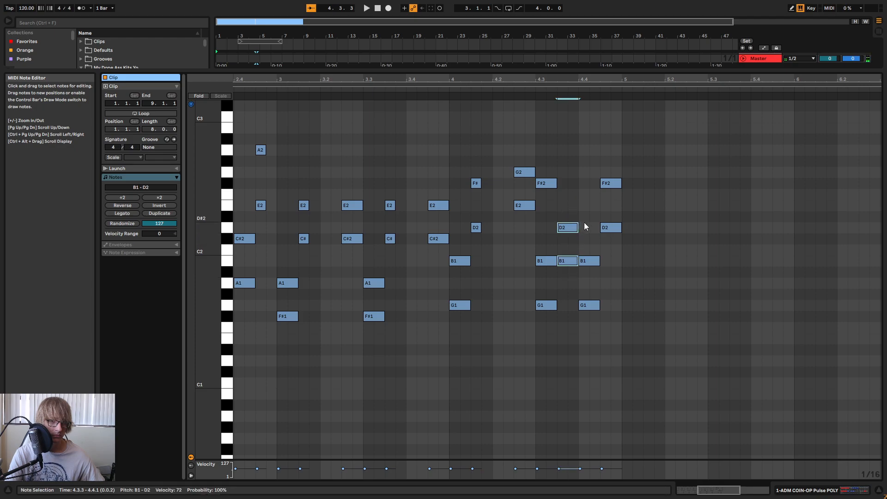
{"action": "left_click", "coordinate": [580, 197]}
{"action": "double_click", "coordinate": [584, 205]}
{"action": "double_click", "coordinate": [585, 207]}
{"action": "double_click", "coordinate": [585, 207]}
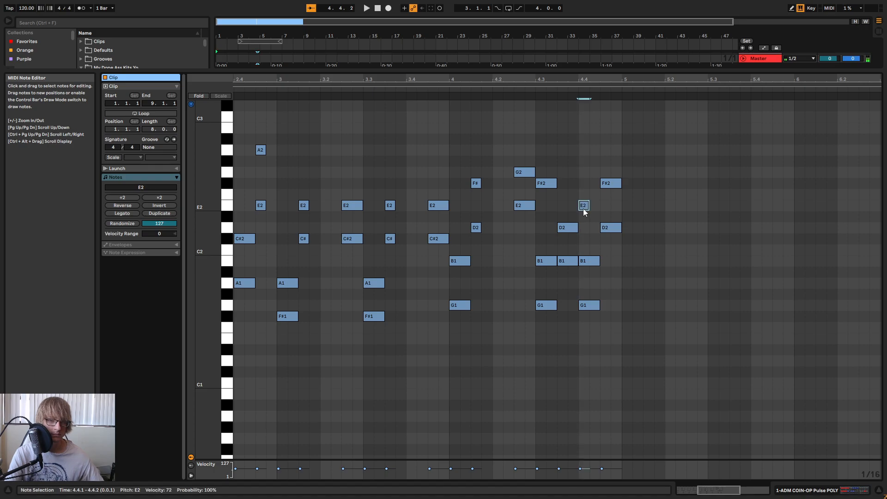
{"action": "mouse_move", "coordinate": [589, 208]}
{"action": "left_mouse_down"}
{"action": "mouse_move", "coordinate": [570, 211]}
{"action": "mouse_move", "coordinate": [600, 207]}
{"action": "left_mouse_up"}
{"action": "left_click", "coordinate": [492, 91]}
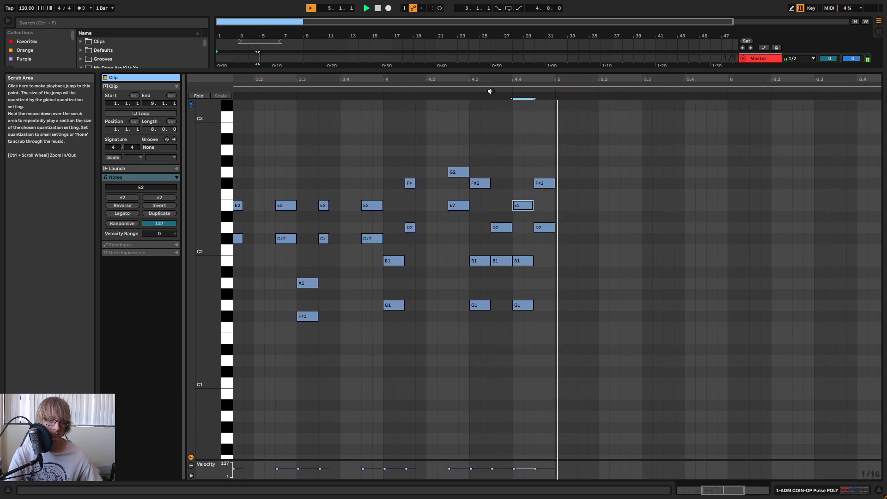
- Duplicate all notes of the four-bar pattern to fill bars 5 to 8 and play the clip
{"action": "key", "text": "space"}
{"action": "left_click_drag", "start_coordinate": [589, 85], "coordinate": [412, 79]}
{"action": "left_click", "coordinate": [610, 194]}
{"action": "key", "text": "ctrl+a"}
{"action": "key", "text": "ctrl+d"}
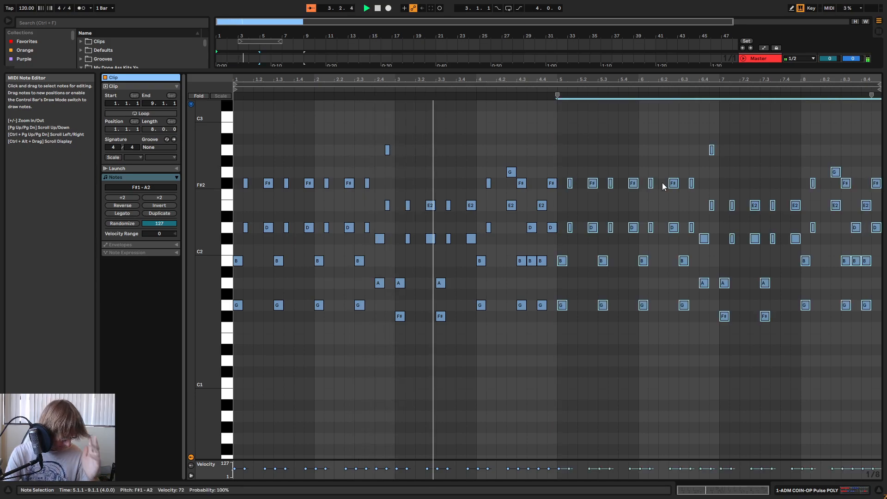
{"action": "mouse_move", "coordinate": [604, 81]}
{"action": "left_mouse_down"}
{"action": "mouse_move", "coordinate": [595, 113]}
{"action": "mouse_move", "coordinate": [563, 111]}
{"action": "mouse_move", "coordinate": [531, 88]}
{"action": "mouse_move", "coordinate": [604, 78]}
{"action": "left_mouse_up"}
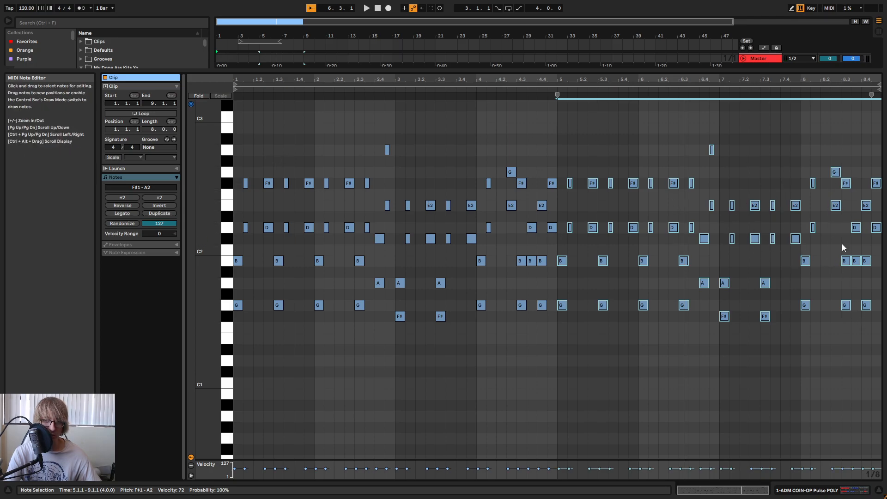
{"action": "key", "text": "space"}
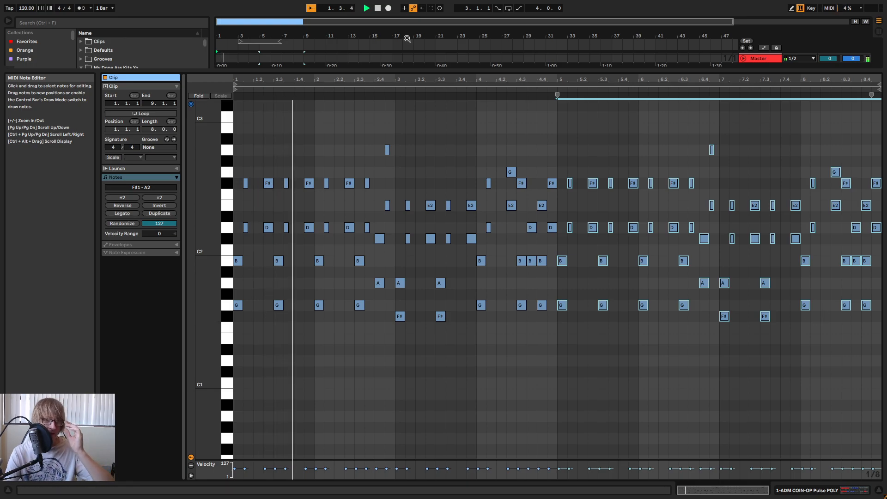
- Play the extended clip in the enlarged arrangement and examine the repeated bars 5 to 8
{"action": "left_click_drag", "start_coordinate": [646, 70], "coordinate": [653, 148]}
{"action": "key", "text": "space"}
{"action": "mouse_move", "coordinate": [291, 35]}
{"action": "left_mouse_down"}
{"action": "mouse_move", "coordinate": [397, 65]}
{"action": "mouse_move", "coordinate": [278, 37]}
{"action": "left_mouse_up"}
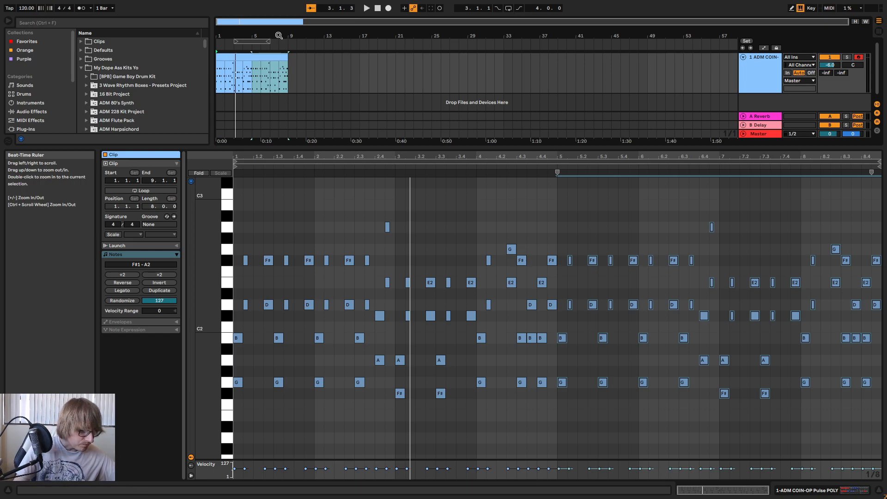
{"action": "key", "text": "space"}
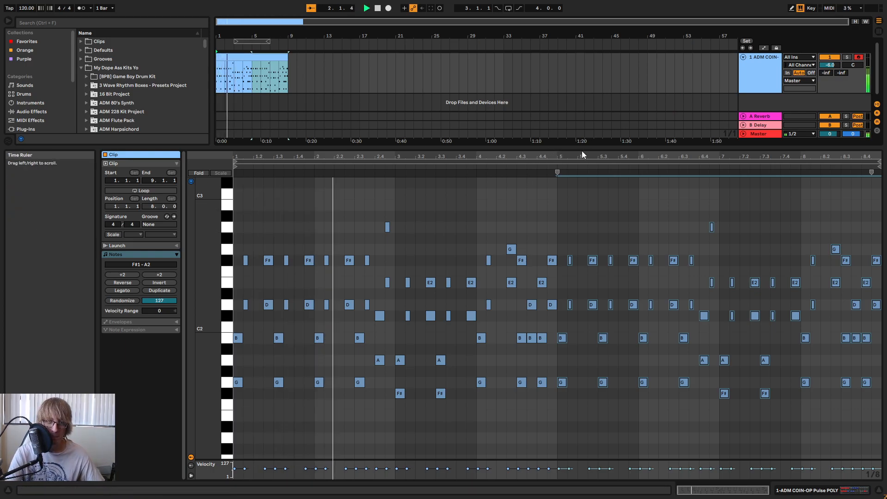
{"action": "left_click_drag", "start_coordinate": [581, 151], "coordinate": [600, 47]}
{"action": "left_click_drag", "start_coordinate": [678, 52], "coordinate": [555, 79]}
{"action": "left_click_drag", "start_coordinate": [753, 51], "coordinate": [706, 64]}
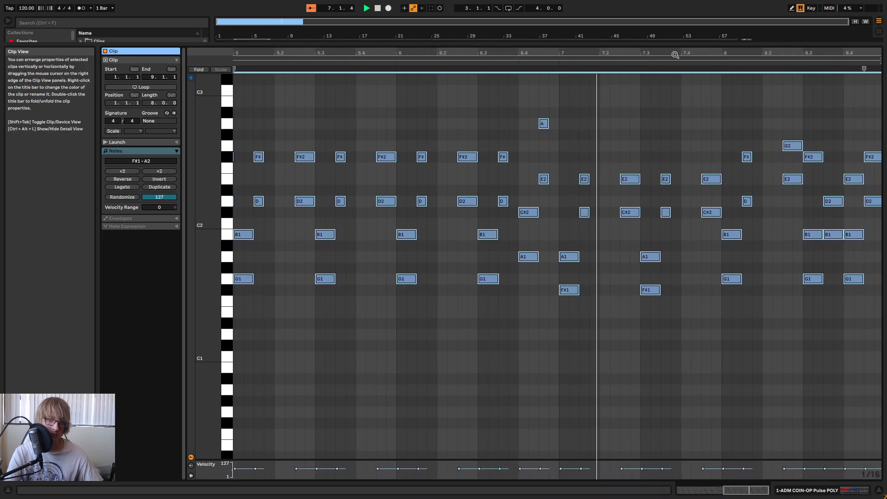
{"action": "left_click", "coordinate": [784, 257]}
{"action": "left_click", "coordinate": [726, 289]}
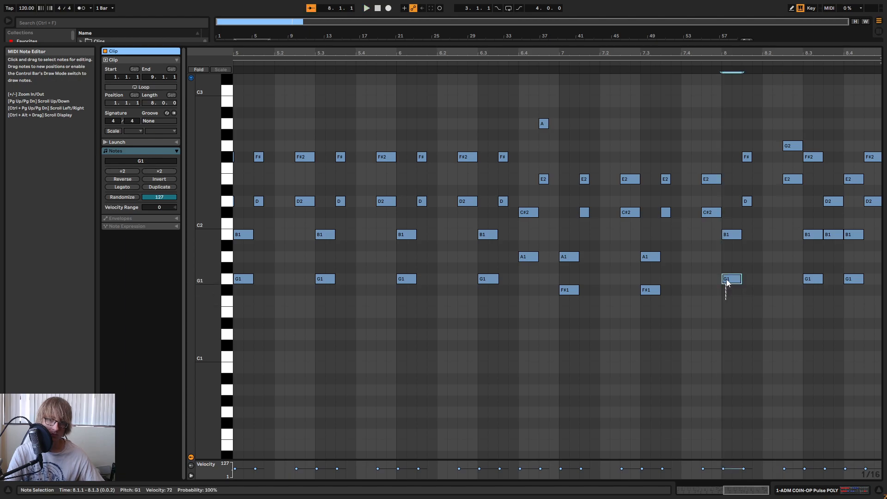
{"action": "key", "text": "Down"}
{"action": "left_click", "coordinate": [735, 268]}
{"action": "left_click_drag", "start_coordinate": [743, 243], "coordinate": [763, 161]}
- Replace bar 8's notes with a copy of bar 7's pattern transposed down two semitones, and play the passage
{"action": "left_click_drag", "start_coordinate": [734, 341], "coordinate": [883, 130]}
{"action": "key", "text": "Delete"}
{"action": "left_click_drag", "start_coordinate": [776, 133], "coordinate": [588, 324]}
{"action": "key", "text": "ctrl+d"}
{"action": "key", "text": "Down"}
{"action": "key", "text": "Down"}
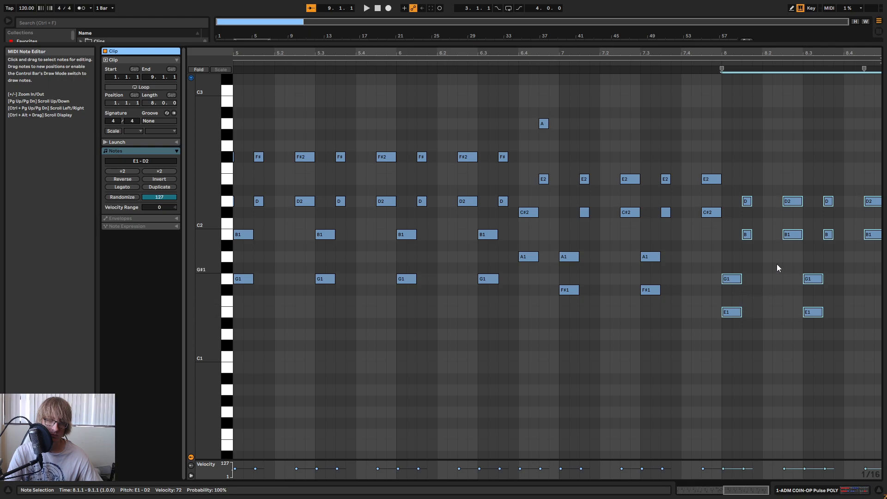
{"action": "left_click", "coordinate": [517, 67]}
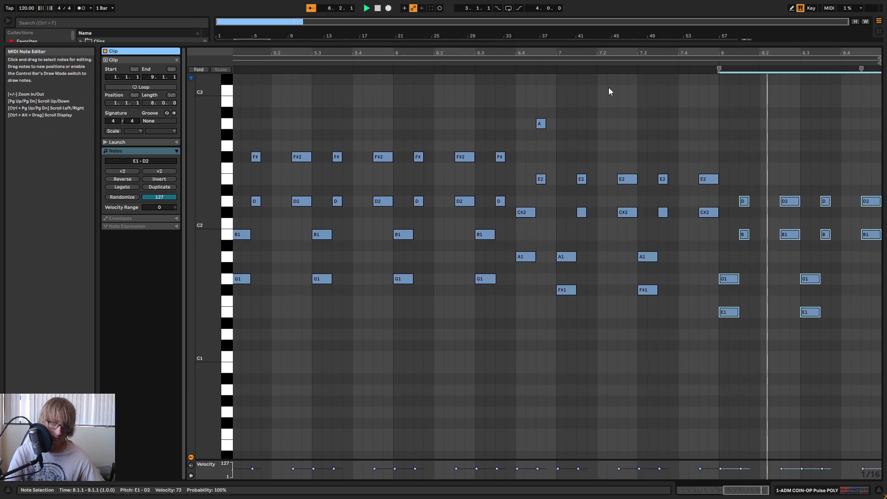
{"action": "key", "text": "space"}
{"action": "mouse_move", "coordinate": [785, 54]}
{"action": "left_mouse_down"}
{"action": "mouse_move", "coordinate": [785, 37]}
{"action": "mouse_move", "coordinate": [785, 50]}
{"action": "left_mouse_up"}
{"action": "left_click", "coordinate": [719, 64]}
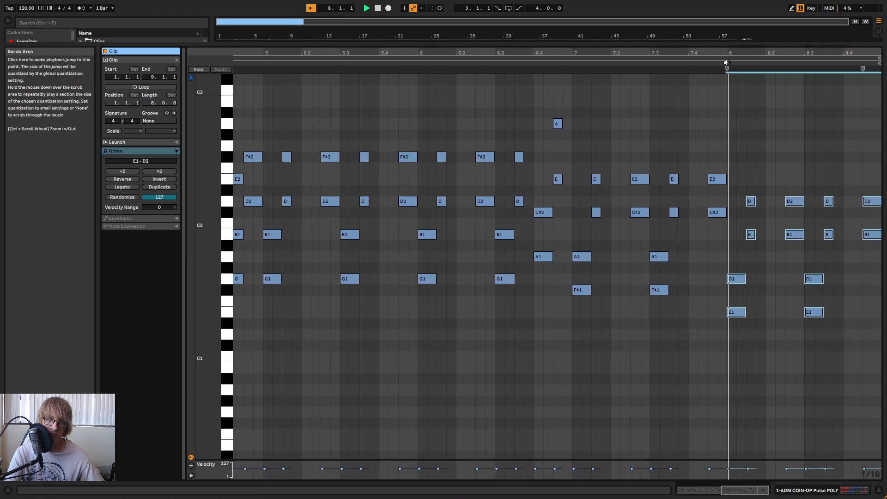
{"action": "left_click_drag", "start_coordinate": [862, 55], "coordinate": [860, 65]}
{"action": "key", "text": "space"}
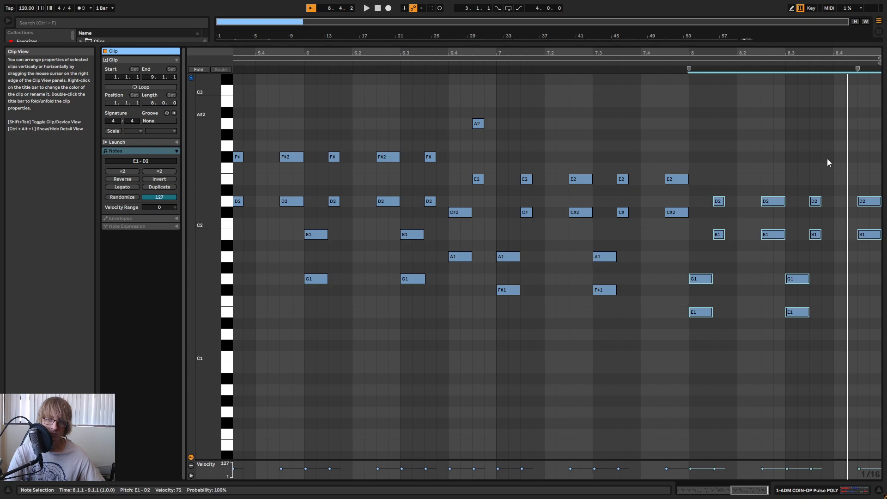
- Duplicate the two chords of beat 8.3 onto beat 8.4 and play the end of bar 8
{"action": "left_click_drag", "start_coordinate": [795, 332], "coordinate": [829, 195]}
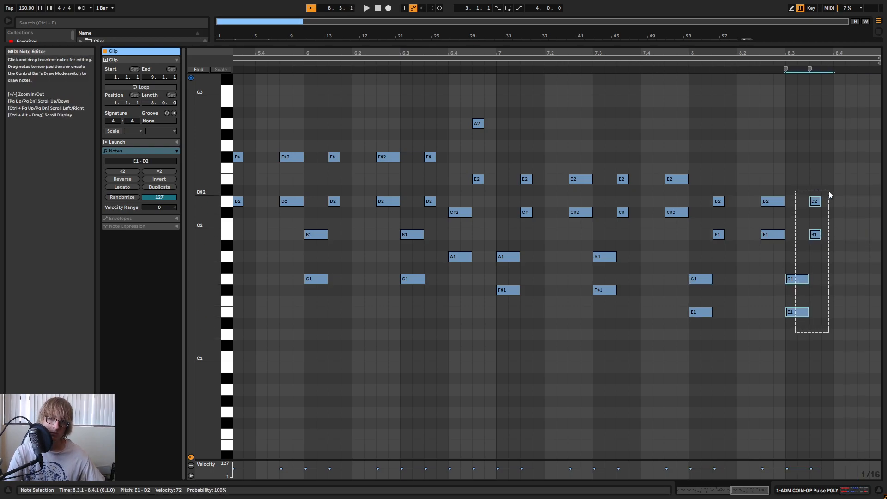
{"action": "key", "text": "ctrl+d"}
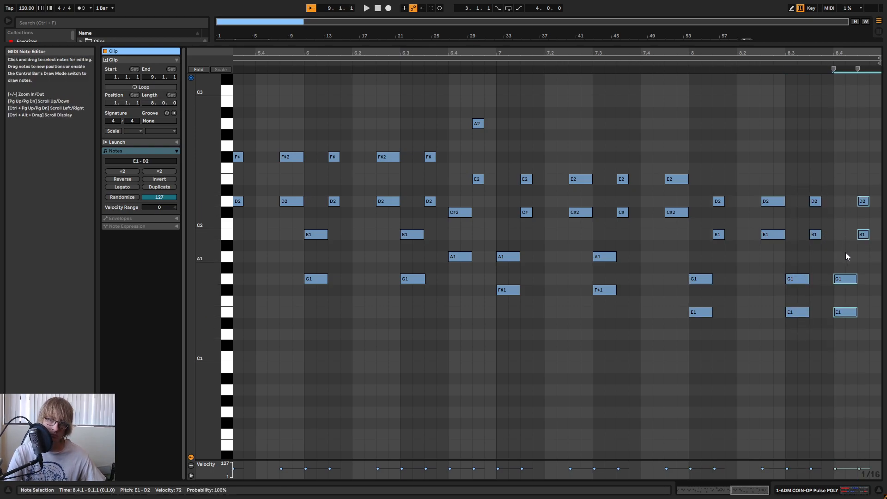
{"action": "key", "text": "space"}
{"action": "key", "text": "space"}
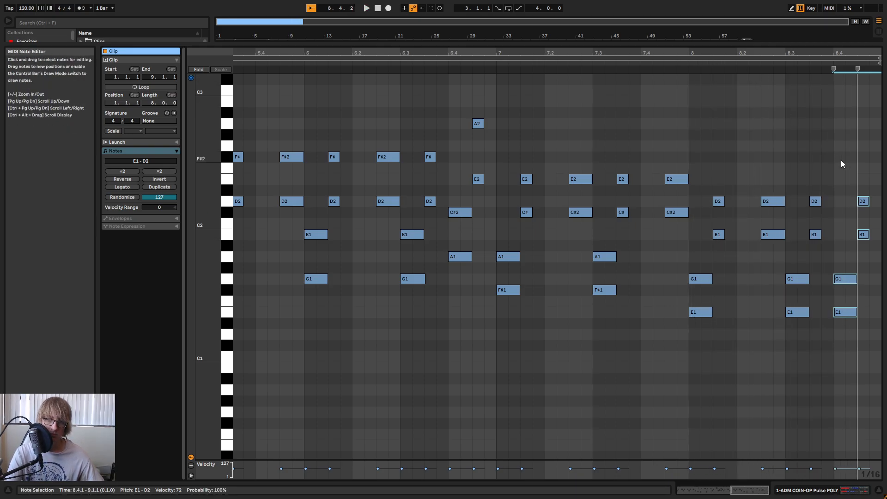
- Add an E2 note at 8.4.1, lengthen it up to 8.4.3, and play the clip from the start
{"action": "left_click_drag", "start_coordinate": [808, 253], "coordinate": [821, 158]}
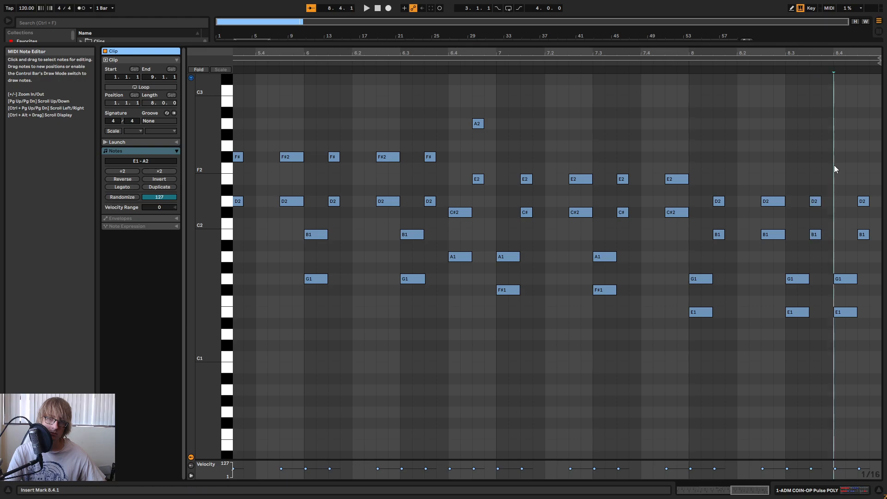
{"action": "double_click", "coordinate": [838, 180]}
{"action": "left_click", "coordinate": [750, 64]}
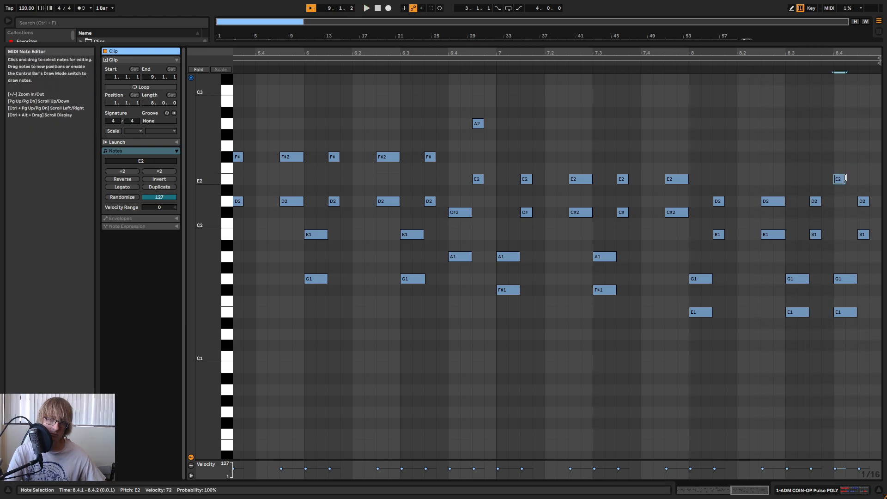
{"action": "left_click", "coordinate": [781, 65]}
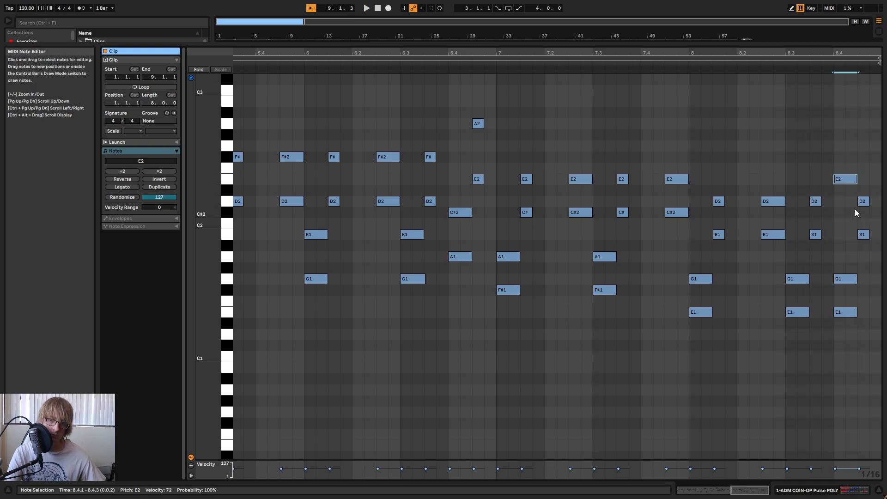
{"action": "key", "text": "space"}
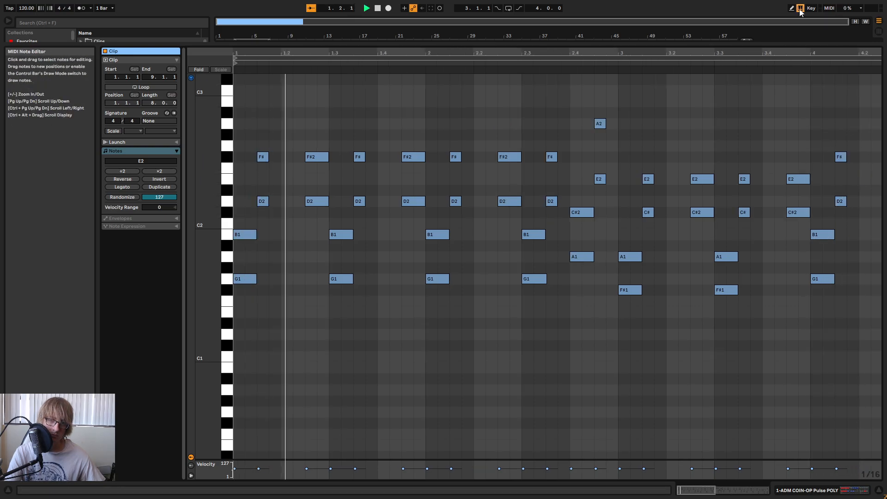
- Add the Delay audio effect to the end of the Coin-Op Pulse POLY track's device chain
{"action": "left_click_drag", "start_coordinate": [786, 53], "coordinate": [786, 29]}
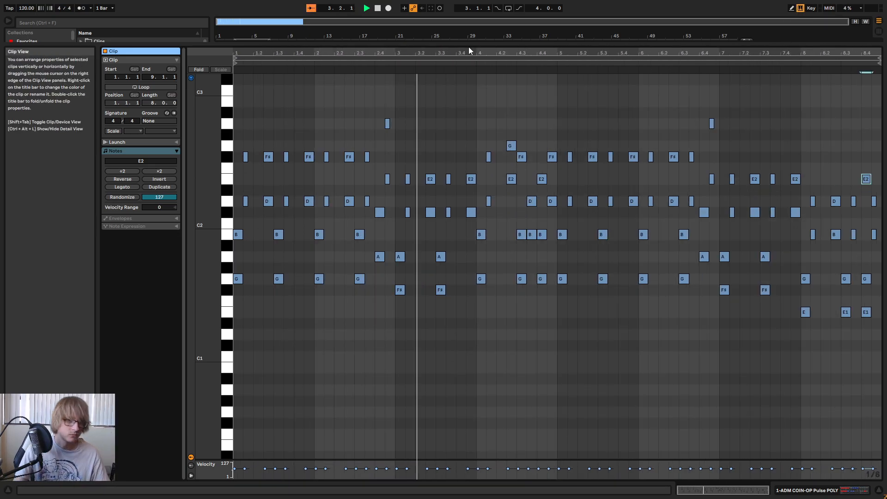
{"action": "left_click_drag", "start_coordinate": [611, 42], "coordinate": [612, 287]}
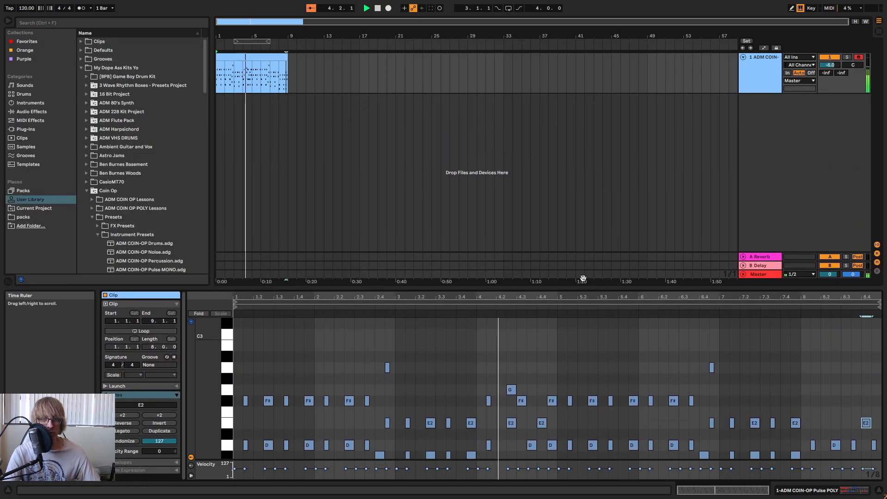
{"action": "left_click", "coordinate": [765, 76]}
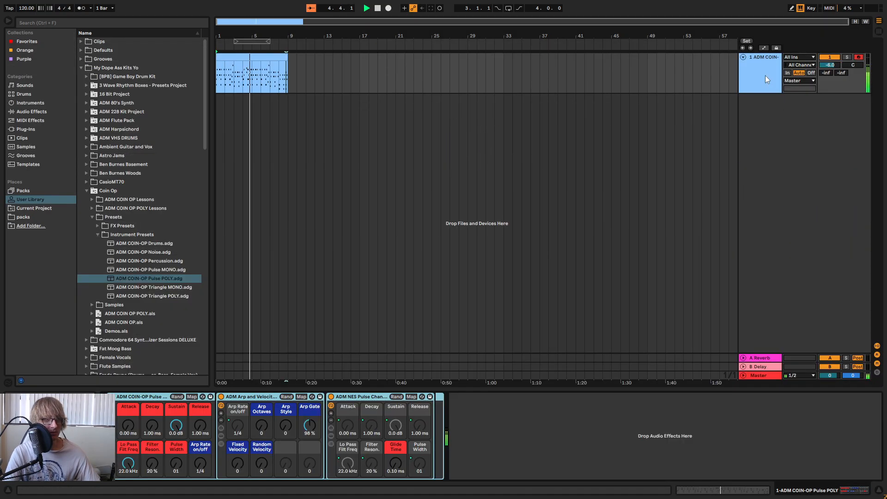
{"action": "left_click", "coordinate": [32, 111]}
{"action": "left_click_drag", "start_coordinate": [102, 110], "coordinate": [568, 432]}
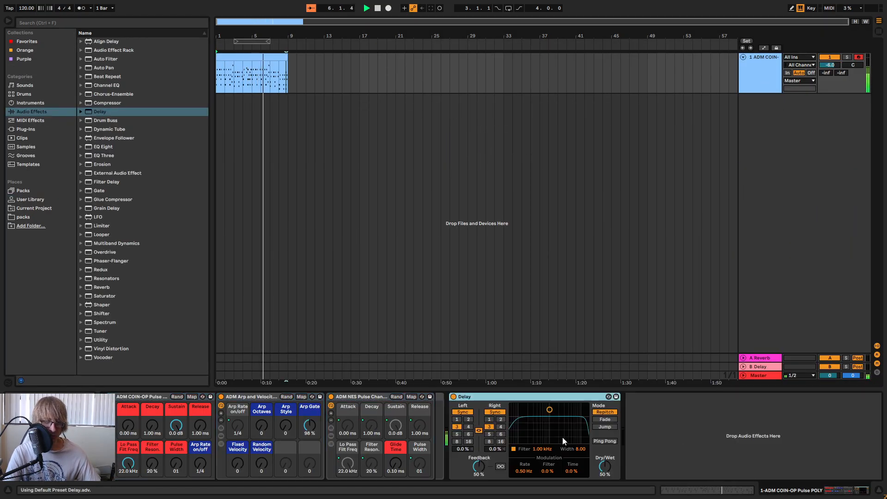
- Set the Delay's time to 1 sixteenth, feedback to 39%, dry/wet to 40%, and filter to 1.04 kHz with a width of 6.54
{"action": "left_click", "coordinate": [606, 468]}
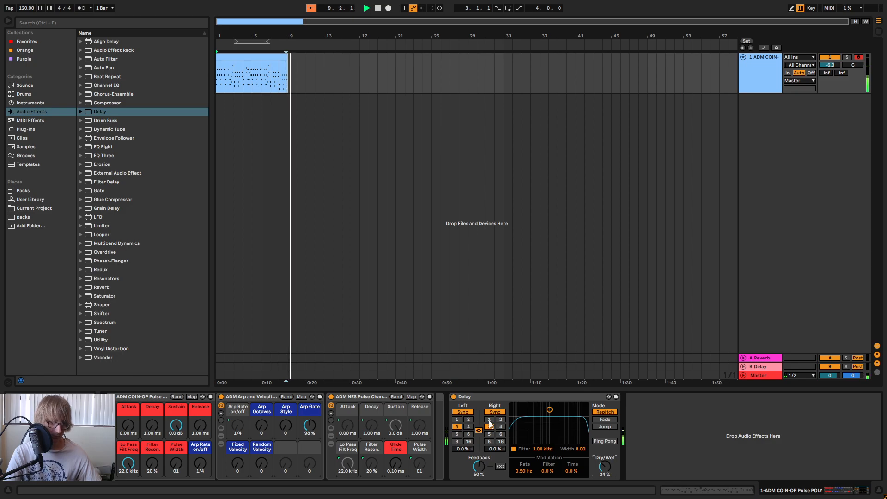
{"action": "left_click_drag", "start_coordinate": [550, 410], "coordinate": [550, 415]}
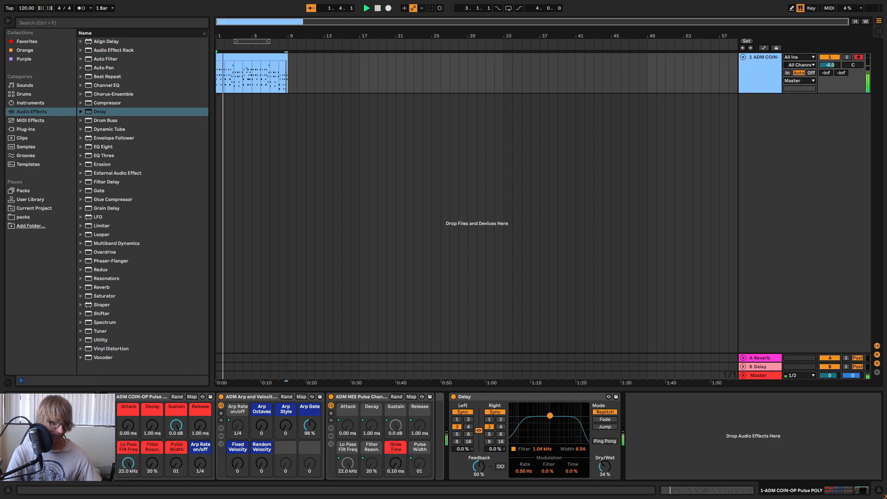
{"action": "left_click", "coordinate": [488, 419]}
{"action": "left_click_drag", "start_coordinate": [479, 465], "coordinate": [478, 467]}
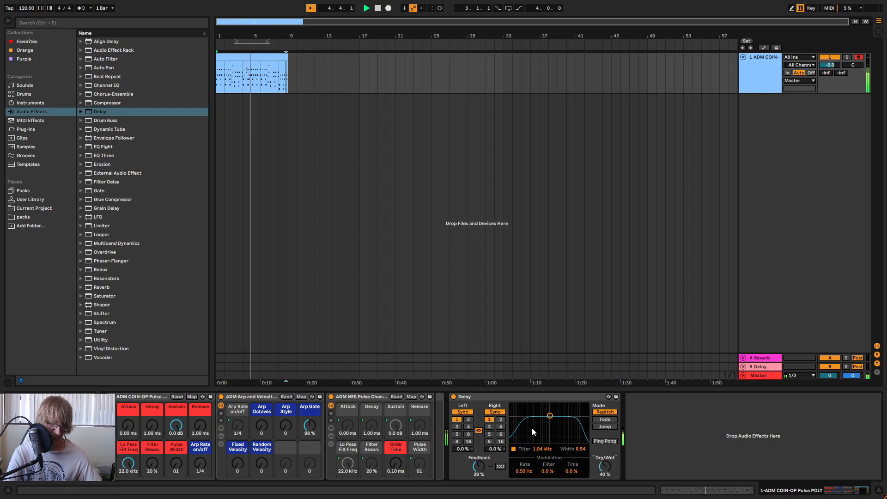
- Audition delay times of 2, 4 and 8 sixteenths, trying Ping Pong on and off, and return the time to 1 sixteenth
{"action": "left_click", "coordinate": [499, 420]}
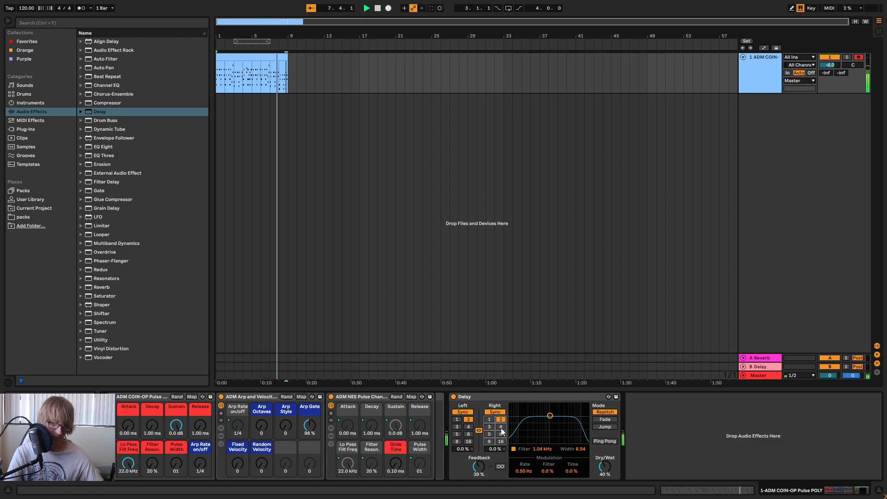
{"action": "left_click", "coordinate": [601, 442]}
{"action": "key", "text": "space"}
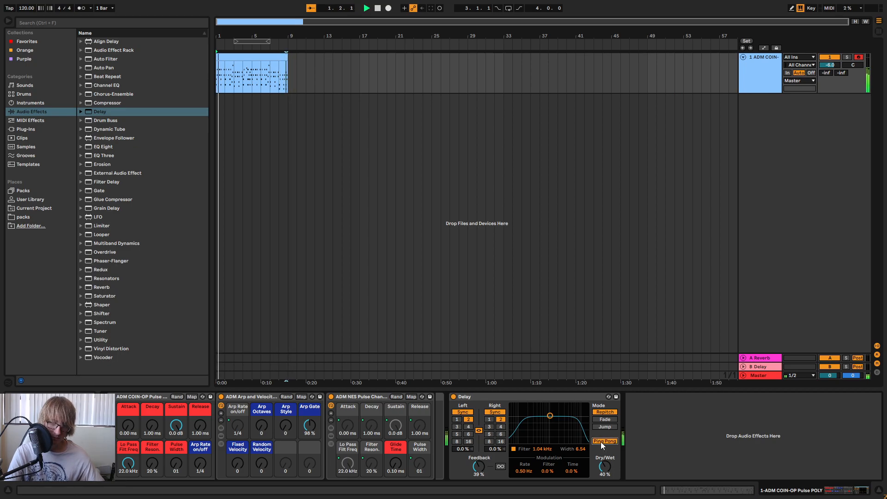
{"action": "left_click", "coordinate": [500, 427]}
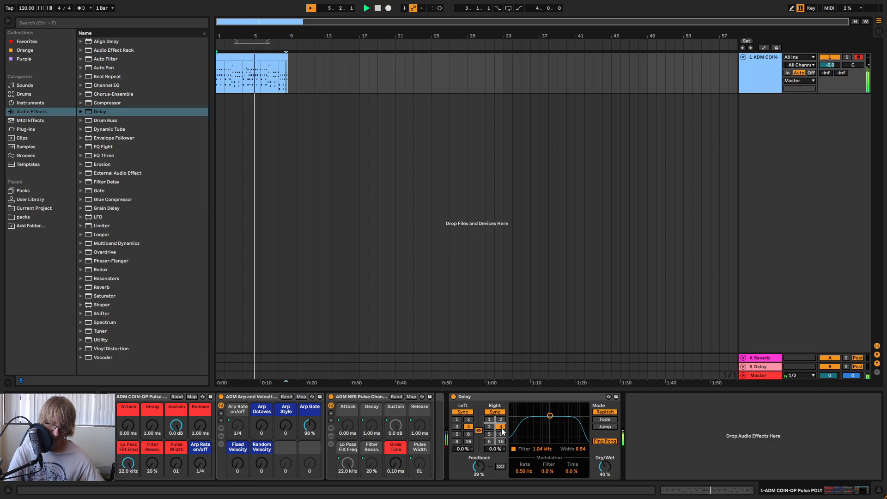
{"action": "left_click", "coordinate": [605, 442]}
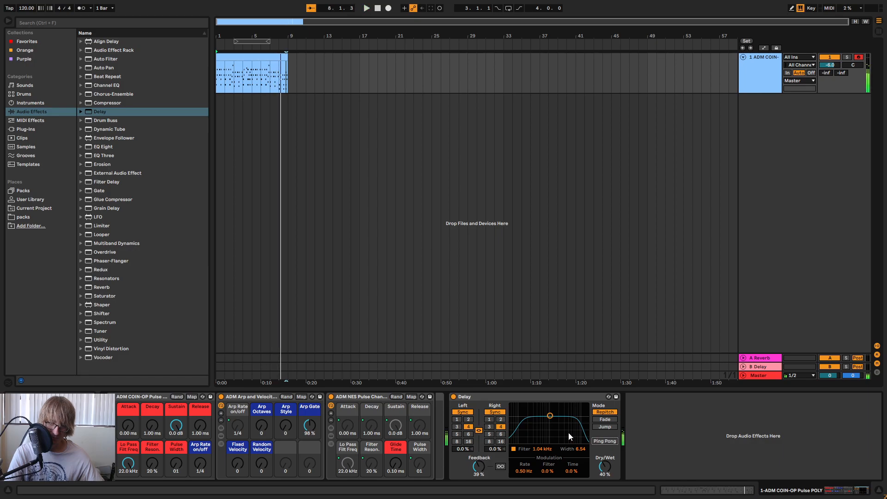
{"action": "key", "text": "space"}
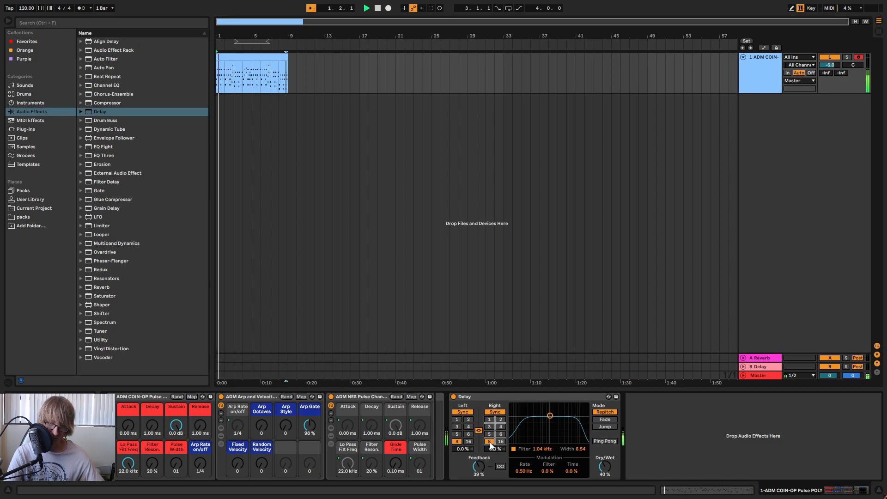
{"action": "left_click", "coordinate": [488, 419]}
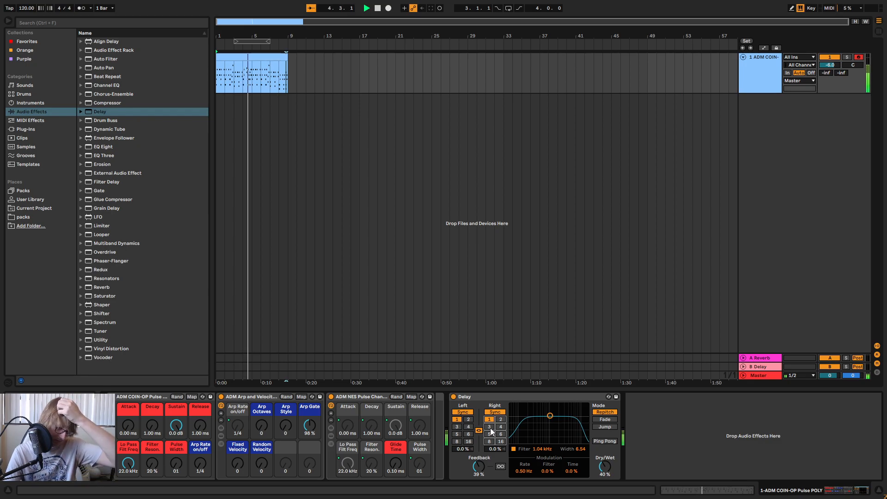
- Turn on Ping Pong for the Delay and set its dry/wet mix to 20%
{"action": "left_click", "coordinate": [605, 441]}
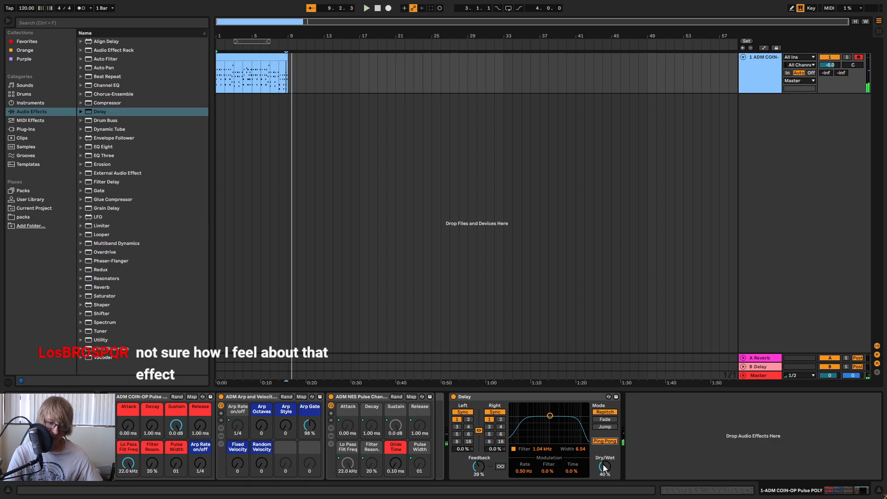
{"action": "mouse_move", "coordinate": [605, 466]}
{"action": "left_mouse_down"}
{"action": "mouse_move", "coordinate": [604, 482]}
{"action": "mouse_move", "coordinate": [602, 467]}
{"action": "left_mouse_up"}
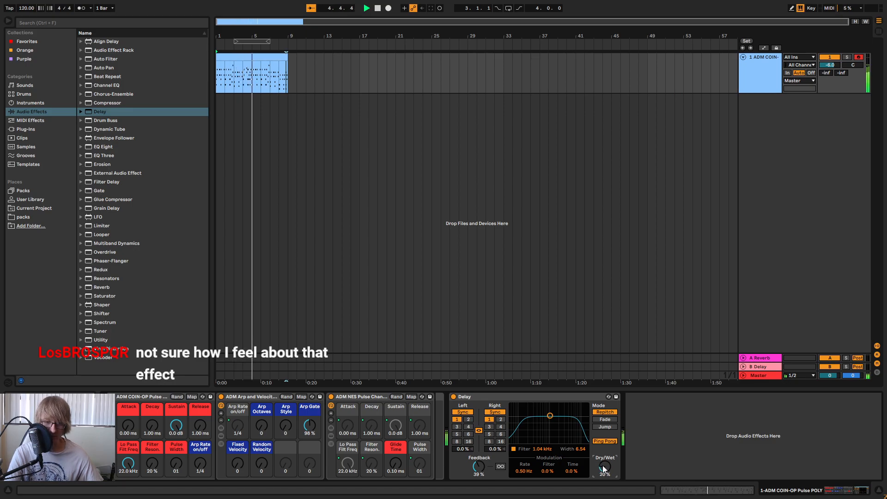
{"action": "left_click_drag", "start_coordinate": [604, 468], "coordinate": [604, 467]}
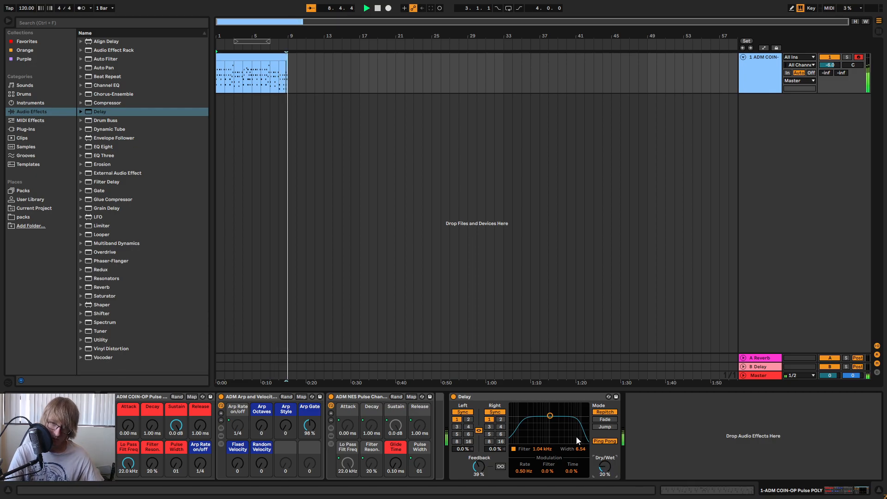
- Narrow the Delay's filter width to 5.20 and set its feedback to 30% while playing the clip
{"action": "left_click_drag", "start_coordinate": [555, 415], "coordinate": [549, 421]}
{"action": "key", "text": "space"}
{"action": "left_click_drag", "start_coordinate": [478, 468], "coordinate": [478, 473]}
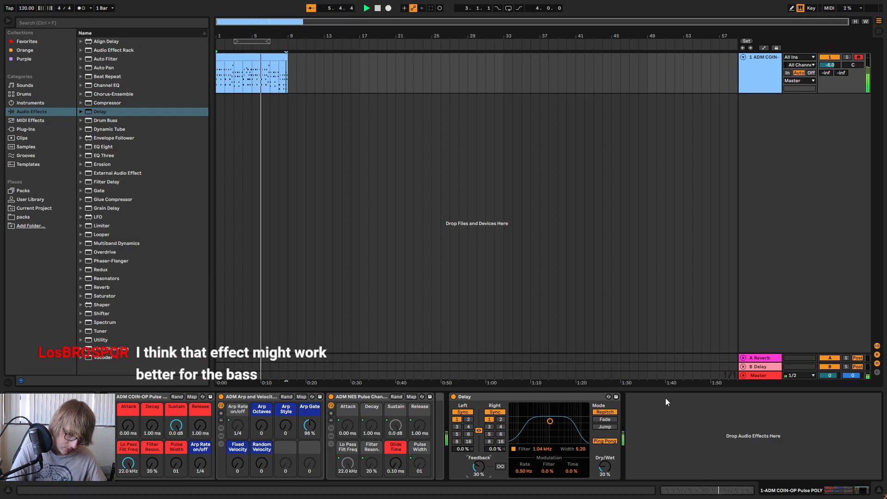
{"action": "left_click", "coordinate": [620, 243]}
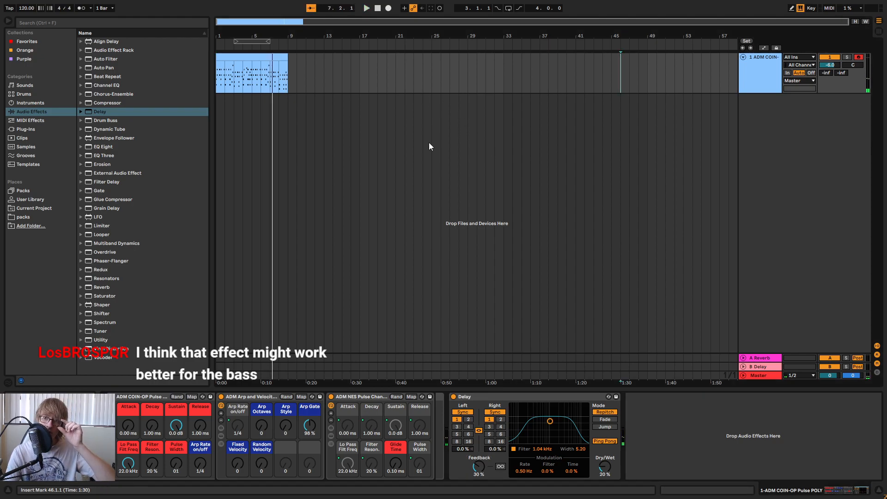
{"action": "left_click_drag", "start_coordinate": [284, 35], "coordinate": [285, 65]}
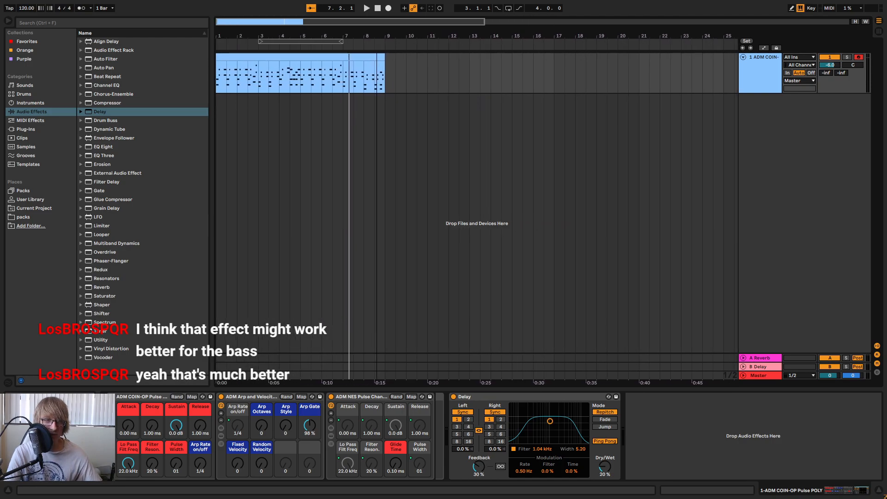
{"action": "left_click", "coordinate": [473, 86]}
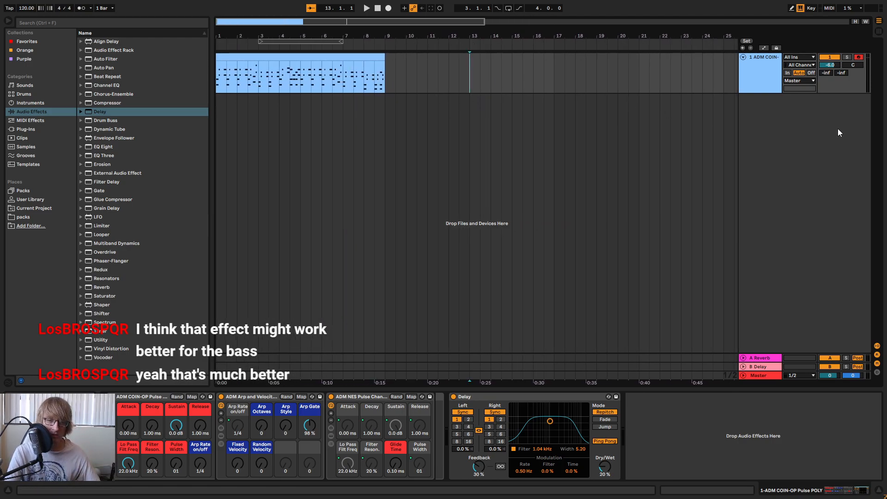
{"action": "left_click_drag", "start_coordinate": [606, 36], "coordinate": [607, 21]}
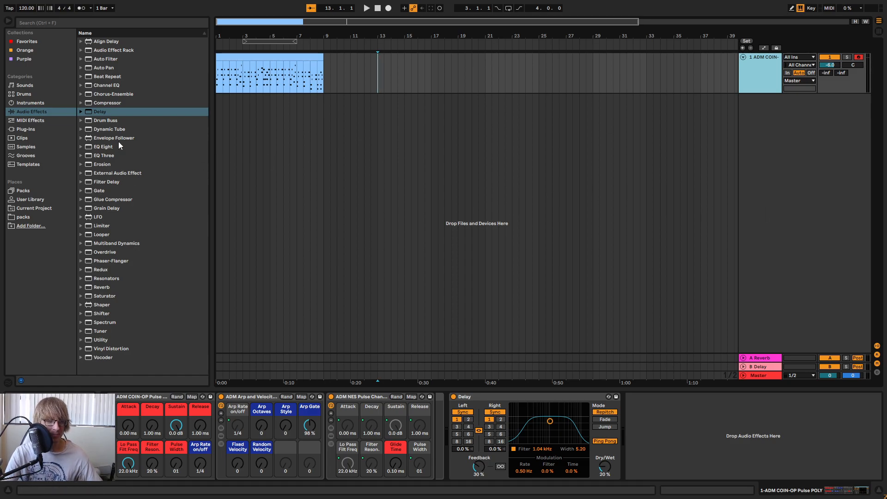
- Load the ADM COIN-OP Triangle MONO preset from the Coin Op instrument presets onto a new track
{"action": "left_click", "coordinate": [37, 199]}
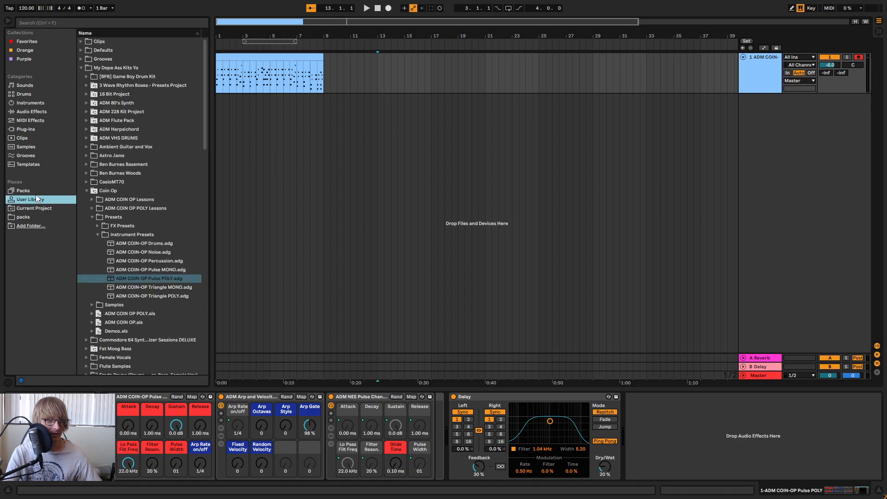
{"action": "left_click", "coordinate": [174, 287]}
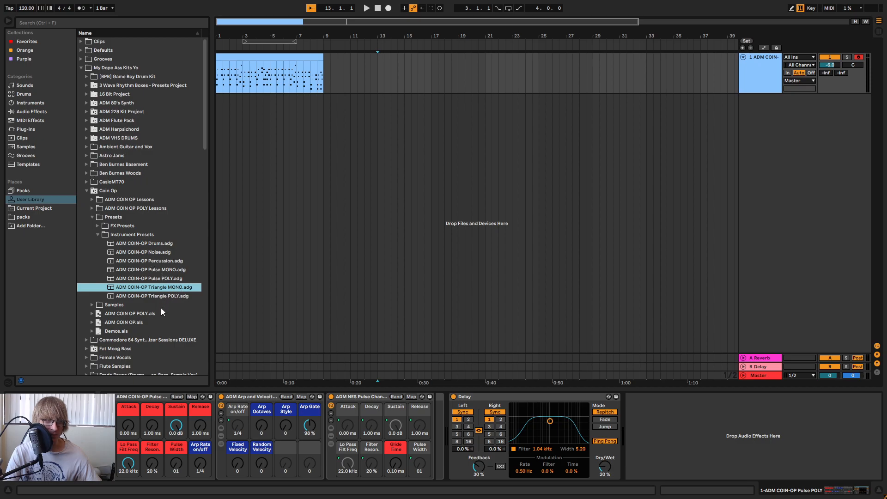
{"action": "left_click", "coordinate": [165, 298]}
{"action": "left_click_drag", "start_coordinate": [161, 288], "coordinate": [785, 187]}
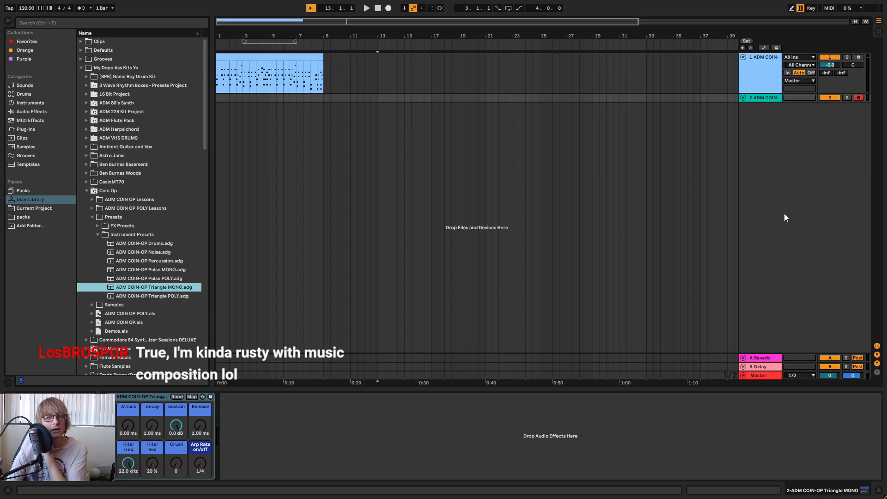
- Create a consolidated eight-bar MIDI clip on the Triangle MONO track and lower the track's volume to about -9.7 dB
{"action": "double_click", "coordinate": [220, 98]}
{"action": "left_click_drag", "start_coordinate": [221, 99], "coordinate": [326, 99]}
{"action": "right_click", "coordinate": [308, 99]}
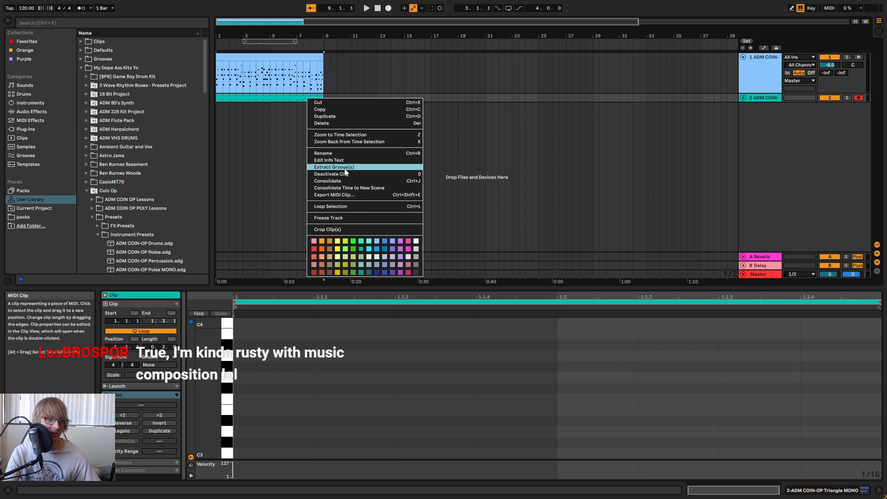
{"action": "left_click", "coordinate": [328, 181]}
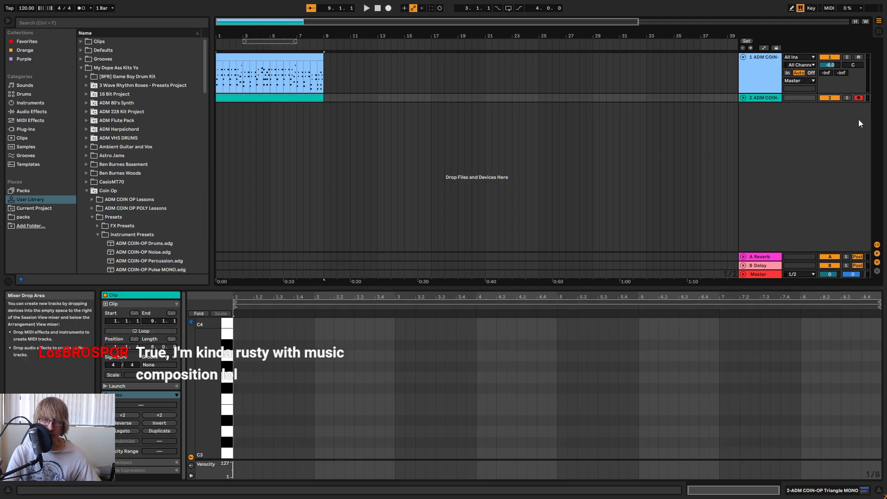
{"action": "key", "text": "Tab"}
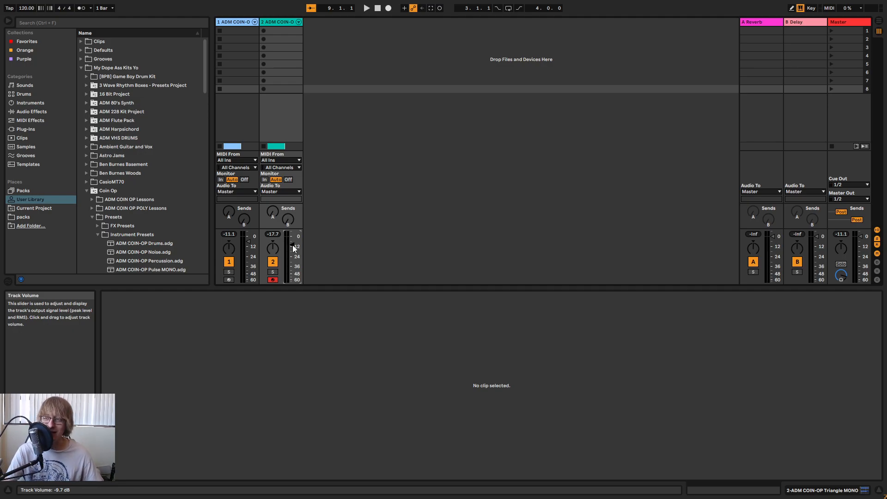
{"action": "key", "text": "Tab"}
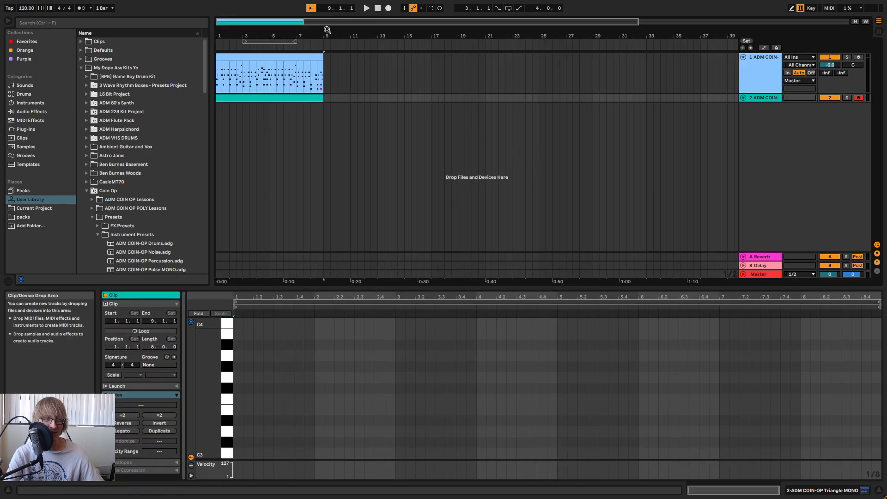
- Play the arrangement from bar 1 to listen through the eight bars of pulse chords
{"action": "left_click_drag", "start_coordinate": [289, 36], "coordinate": [289, 29]}
{"action": "double_click", "coordinate": [378, 10]}
{"action": "key", "text": "space"}
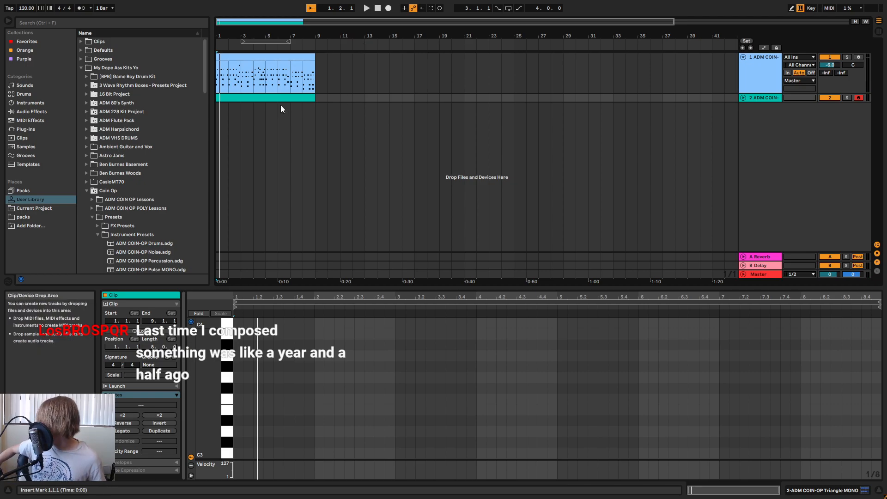
{"action": "key", "text": "space"}
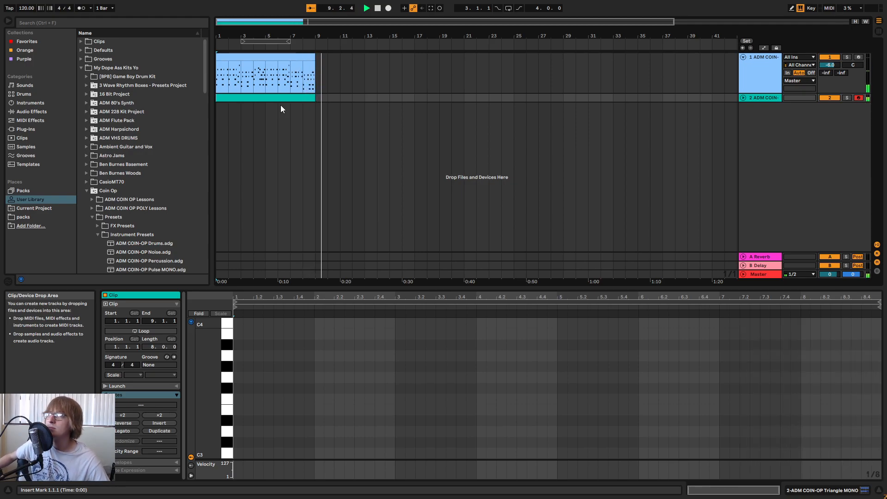
- Turn on looping for the pulse chord clip and extend it to bar 87 of the arrangement
{"action": "left_click", "coordinate": [303, 62]}
{"action": "key", "text": "space"}
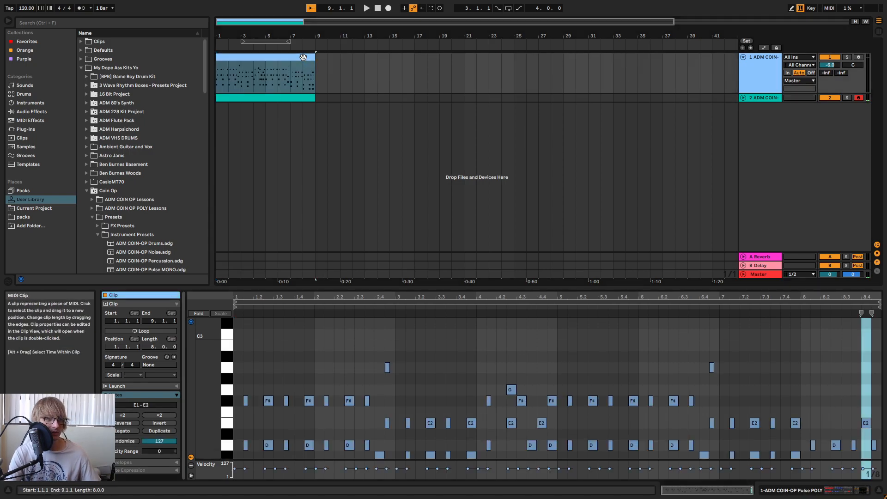
{"action": "left_click", "coordinate": [149, 331]}
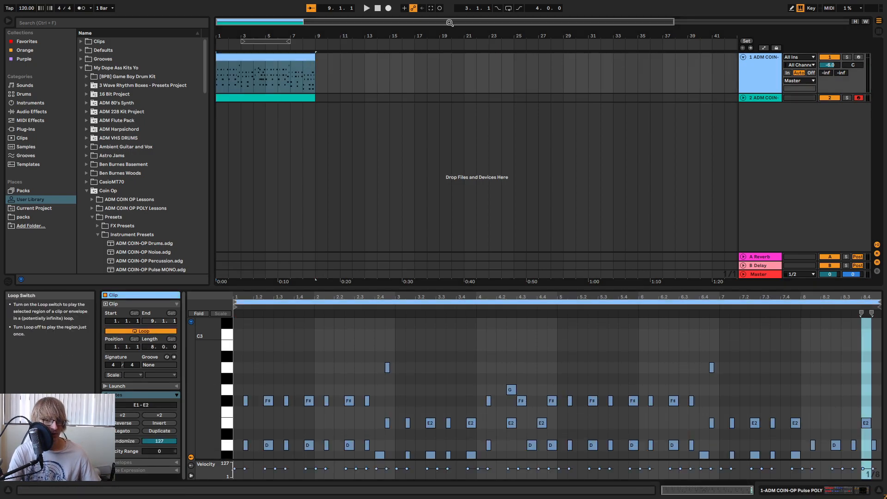
{"action": "left_click", "coordinate": [309, 69]}
{"action": "left_click_drag", "start_coordinate": [314, 57], "coordinate": [822, 102]}
{"action": "left_click_drag", "start_coordinate": [519, 36], "coordinate": [409, 18]}
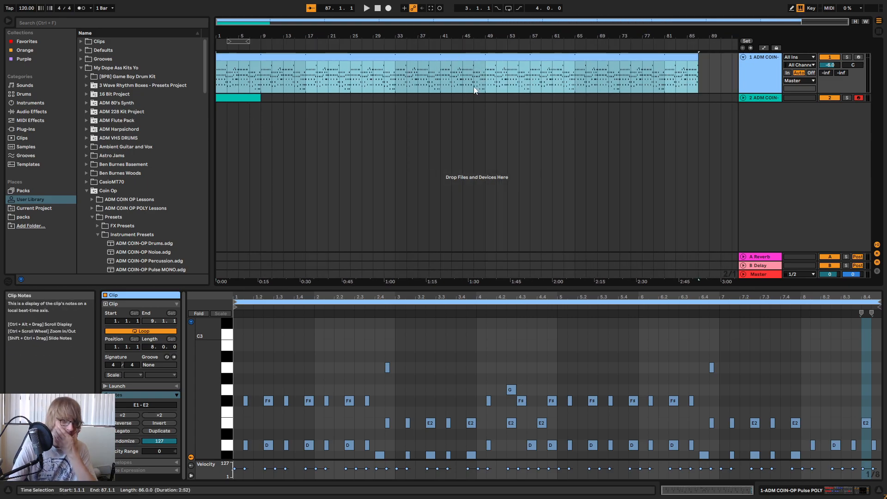
- Load the ADM COIN-OP Drums preset onto a new track below the triangle track
{"action": "left_click", "coordinate": [295, 98]}
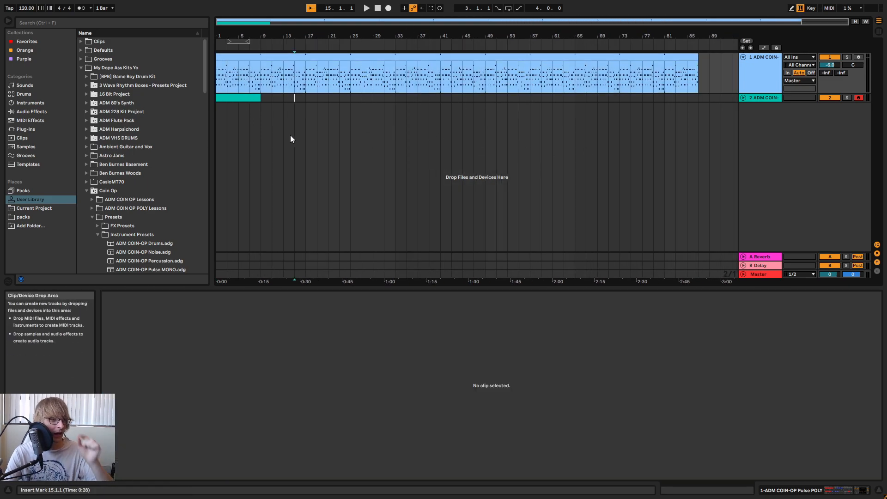
{"action": "scroll", "coordinate": [134, 176], "scroll_direction": "down", "scroll_amount": 3}
{"action": "left_click", "coordinate": [162, 188]}
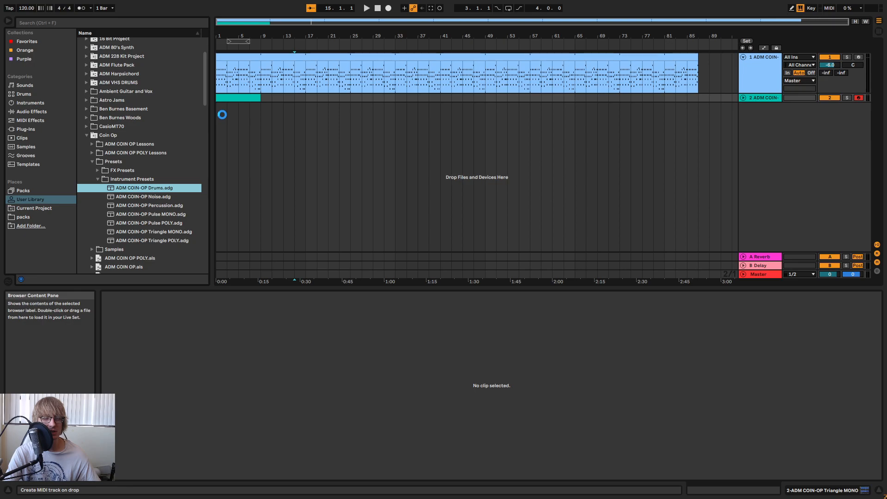
{"action": "left_click_drag", "start_coordinate": [221, 115], "coordinate": [330, 147]}
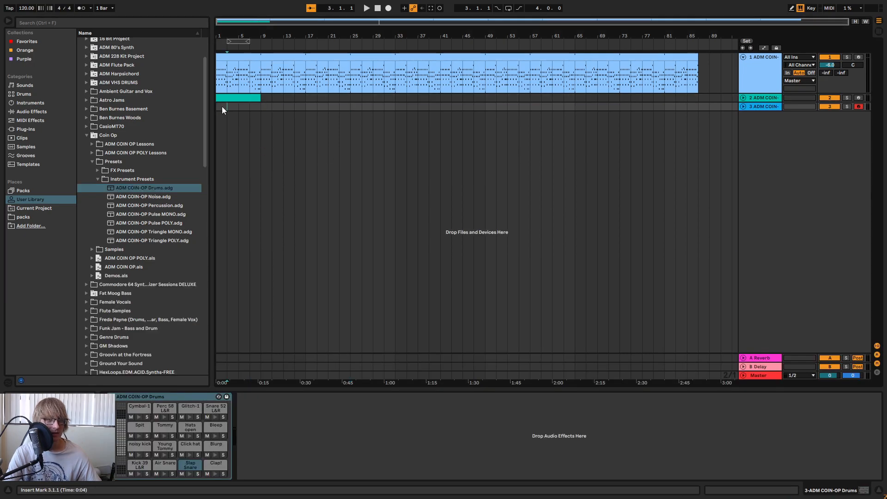
- Create a two-bar looping MIDI clip on the drums track and extend it to bar 87
{"action": "double_click", "coordinate": [222, 106]}
{"action": "left_click_drag", "start_coordinate": [225, 107], "coordinate": [696, 106]}
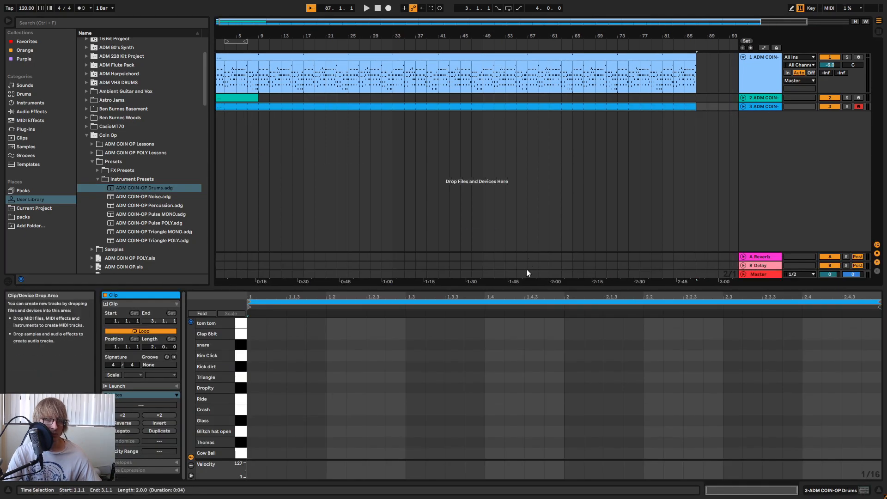
{"action": "left_click_drag", "start_coordinate": [505, 289], "coordinate": [505, 109]}
{"action": "key", "text": "space"}
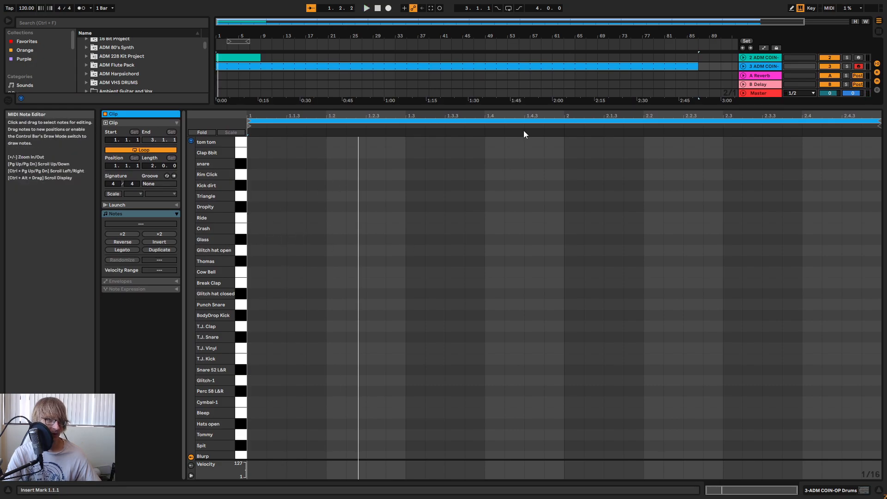
- Lower the drums track's volume and audition the drum kit's sounds in the note editor
{"action": "key", "text": "Tab"}
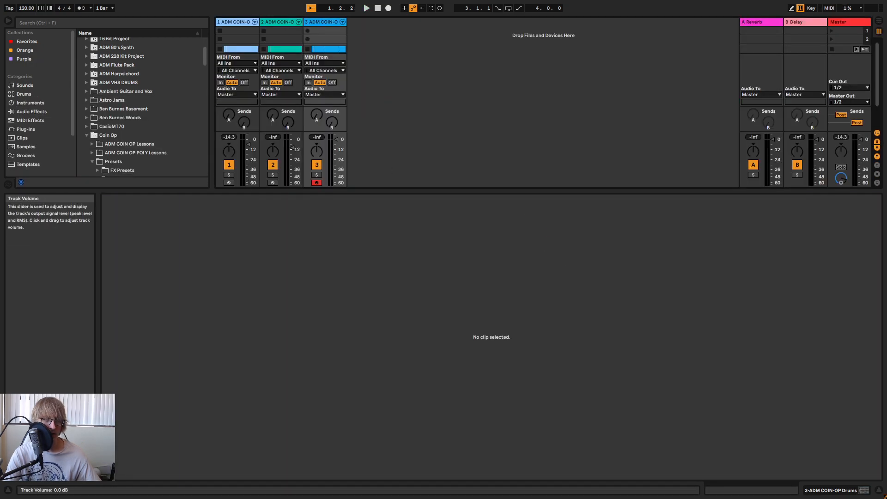
{"action": "key", "text": "Tab"}
{"action": "left_click", "coordinate": [244, 275]}
{"action": "scroll", "coordinate": [262, 276], "scroll_direction": "up", "scroll_amount": 3}
{"action": "scroll", "coordinate": [262, 276], "scroll_direction": "up", "scroll_amount": 10}
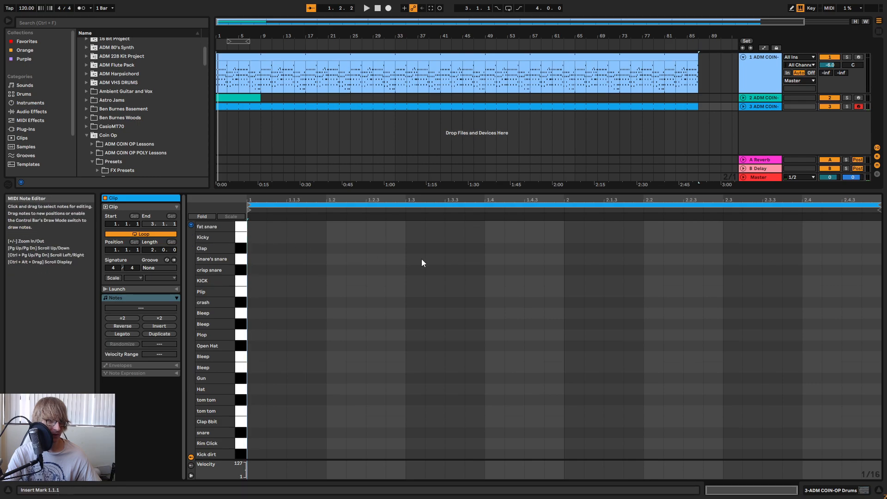
{"action": "left_click", "coordinate": [241, 239]}
{"action": "scroll", "coordinate": [241, 240], "scroll_direction": "up", "scroll_amount": 3}
{"action": "left_click_drag", "start_coordinate": [241, 227], "coordinate": [252, 262]}
{"action": "key", "text": "Tab"}
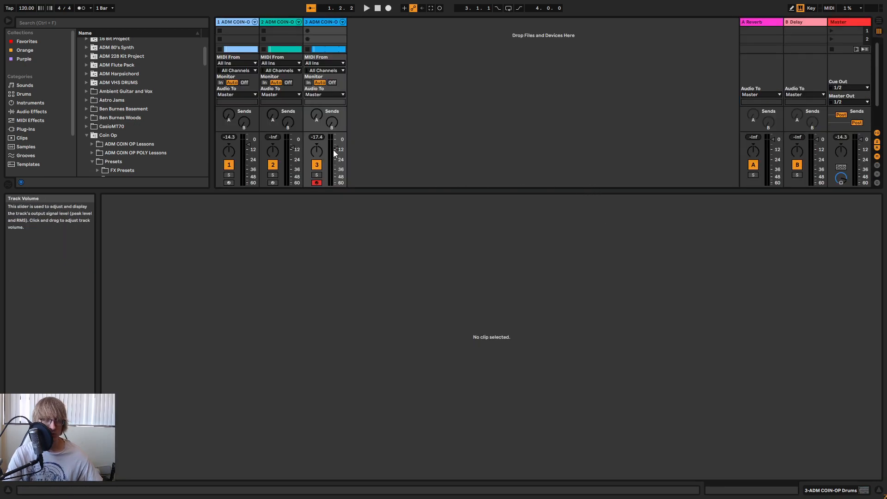
{"action": "key", "text": "Tab"}
{"action": "left_click_drag", "start_coordinate": [242, 248], "coordinate": [243, 368]}
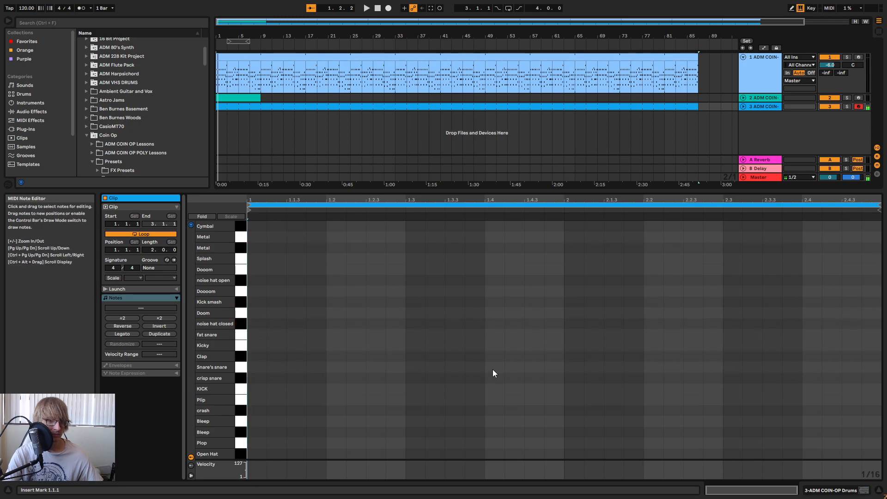
- Place Snare's snare hits on beats 2 and 4 of both bars in the drum clip and play it back
{"action": "left_click", "coordinate": [414, 368]}
{"action": "double_click", "coordinate": [414, 369]}
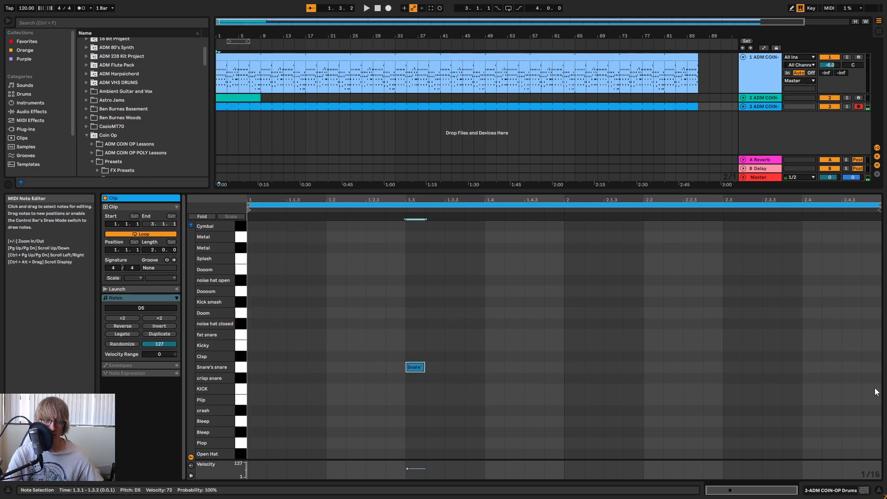
{"action": "left_click_drag", "start_coordinate": [415, 367], "coordinate": [342, 366]}
{"action": "double_click", "coordinate": [489, 367]}
{"action": "key", "text": "space"}
{"action": "double_click", "coordinate": [658, 370]}
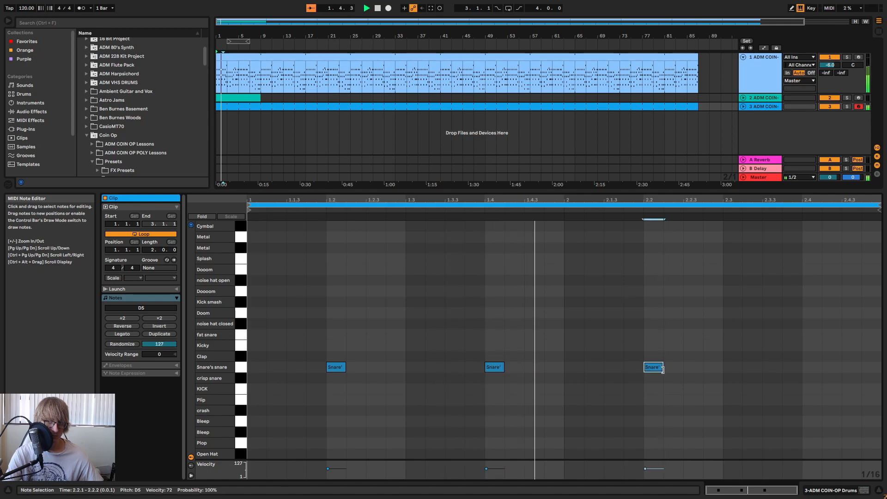
{"action": "double_click", "coordinate": [815, 368]}
- Duplicate the drums track and rename the original drums track as Snare
{"action": "left_click_drag", "start_coordinate": [752, 191], "coordinate": [740, 291]}
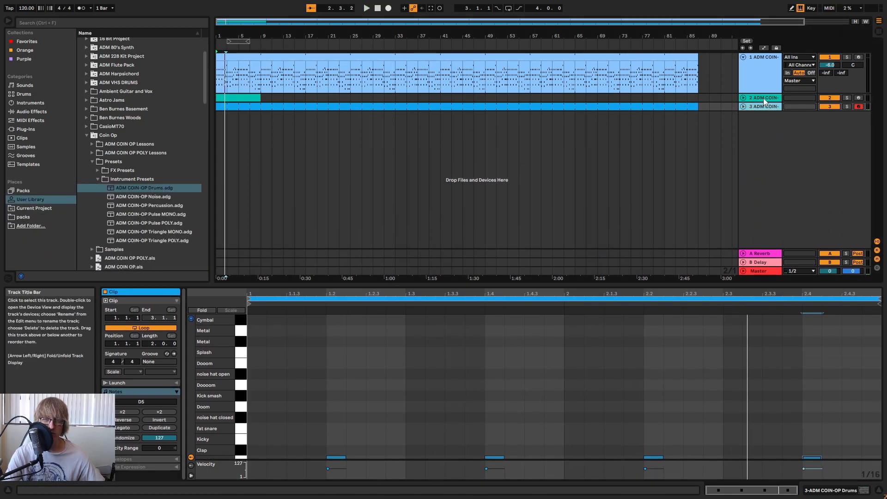
{"action": "right_click", "coordinate": [763, 109]}
{"action": "left_click", "coordinate": [782, 127]}
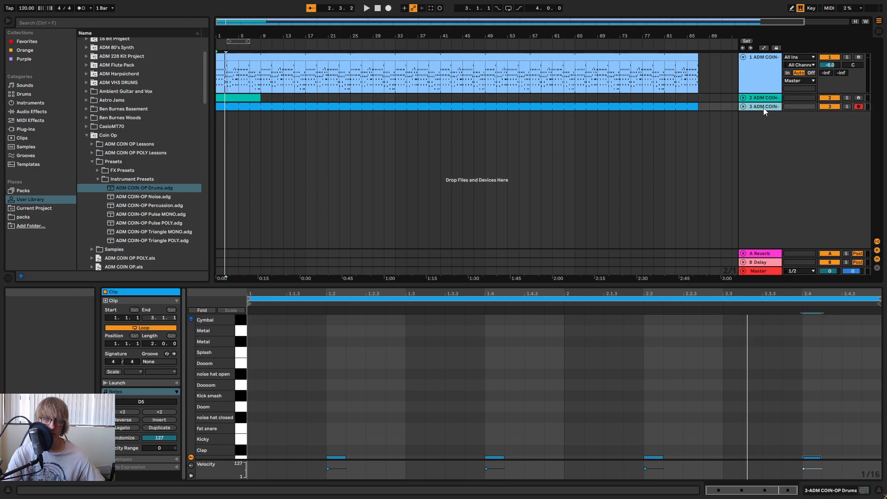
{"action": "right_click", "coordinate": [761, 107]}
{"action": "left_click", "coordinate": [788, 141]}
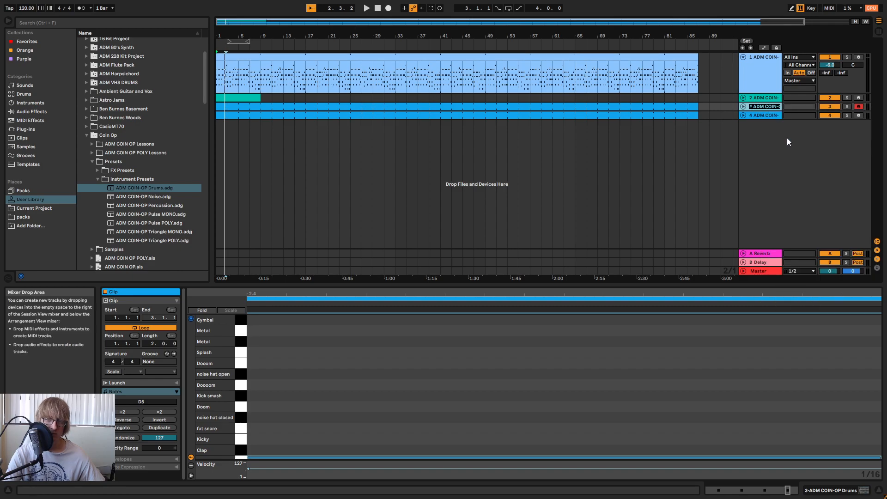
{"action": "type", "text": "Snare"}
{"action": "key", "text": "Return"}
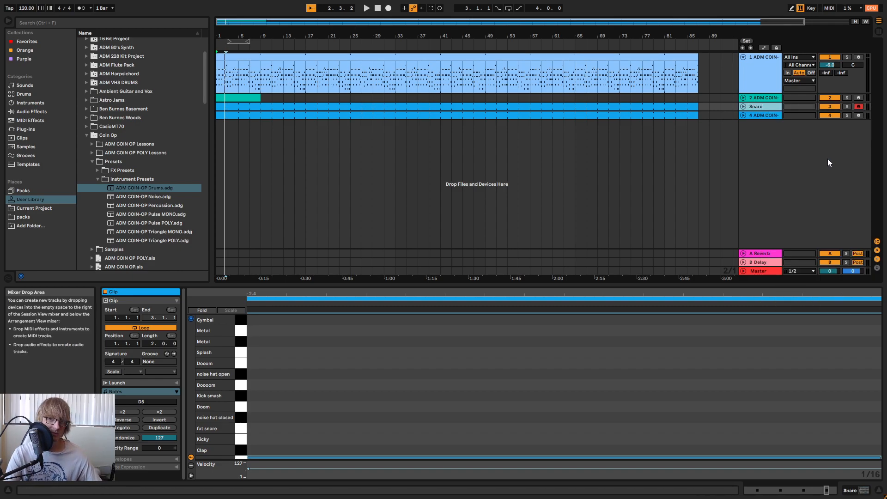
- Add the Snare EQ 1 preset of EQ Eight to the Snare track
{"action": "left_click", "coordinate": [753, 107]}
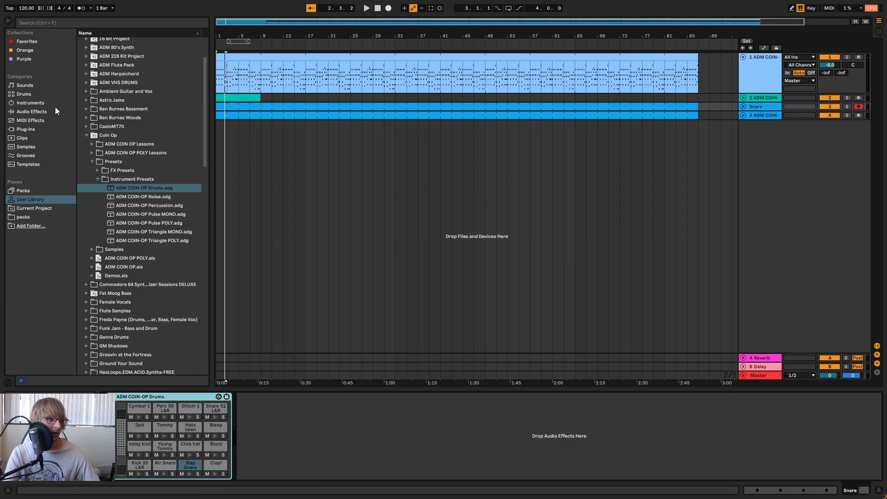
{"action": "left_click", "coordinate": [32, 112]}
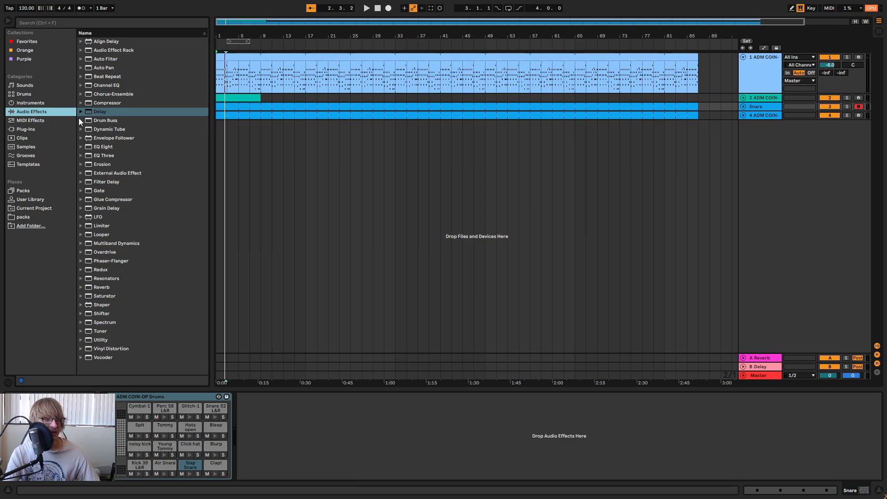
{"action": "left_click", "coordinate": [81, 147]}
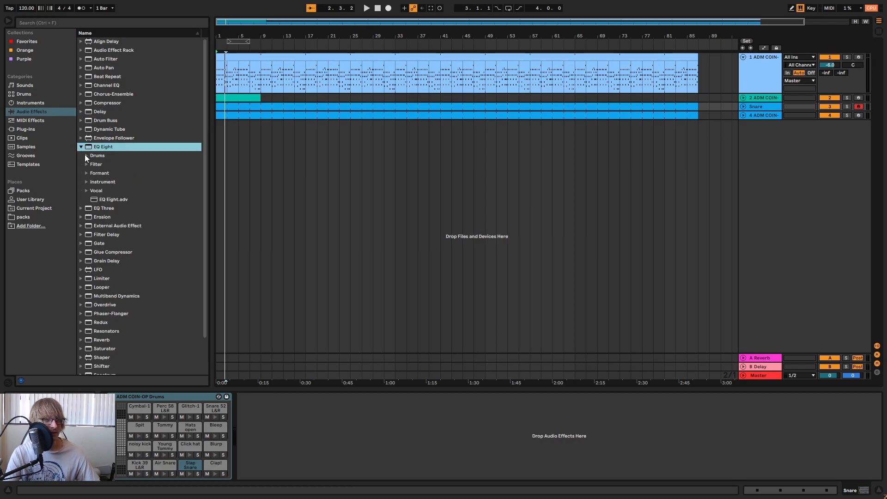
{"action": "left_click", "coordinate": [86, 156]}
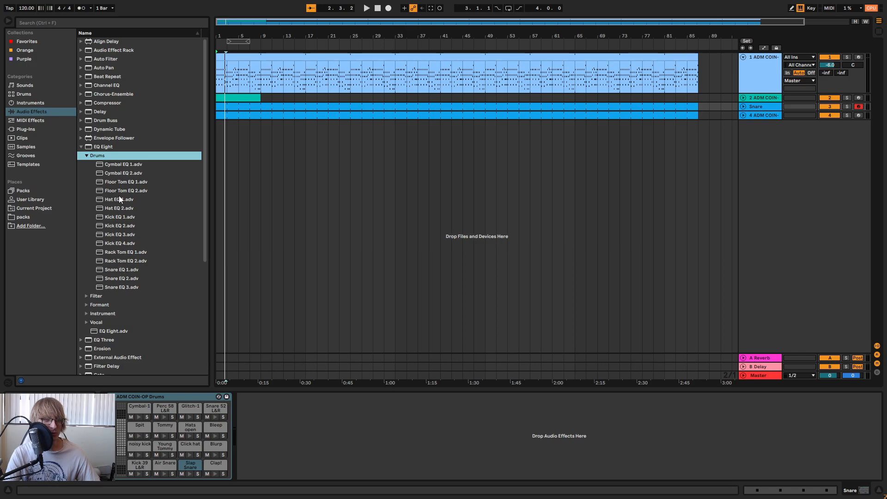
{"action": "left_click_drag", "start_coordinate": [131, 271], "coordinate": [751, 74]}
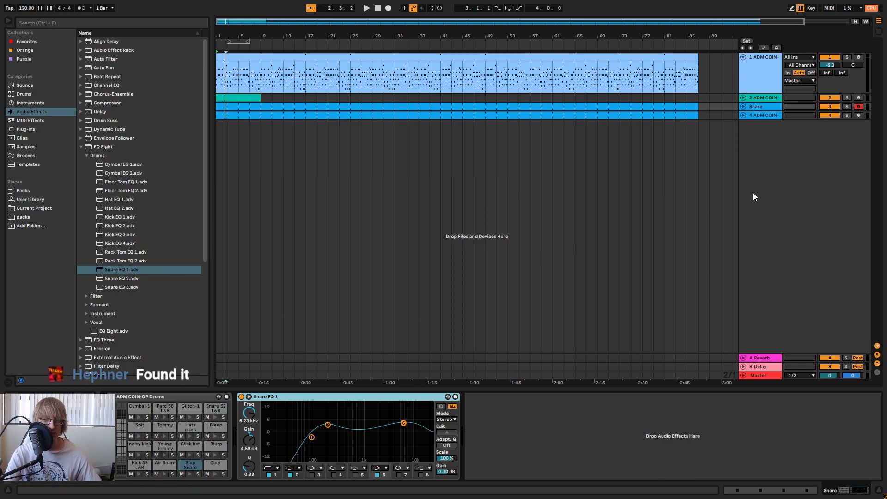
- Delete all the snare notes from the clip on the duplicated drums track
{"action": "left_click", "coordinate": [761, 106]}
{"action": "left_click", "coordinate": [758, 115]}
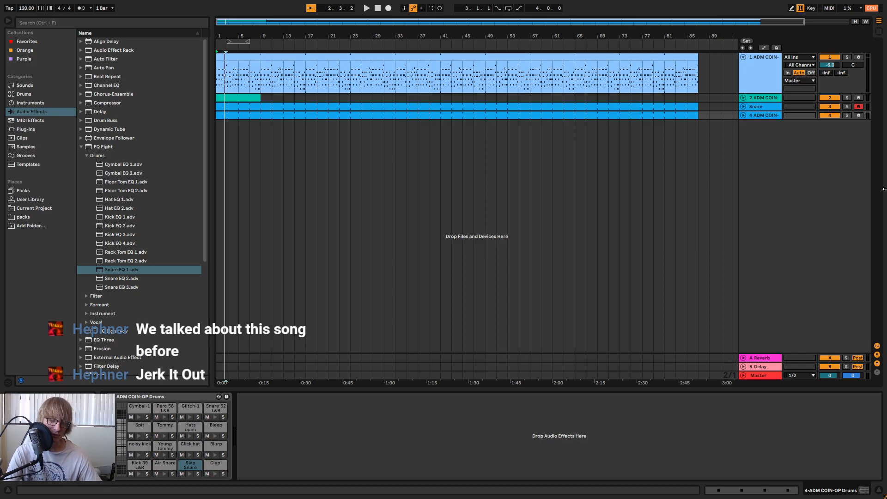
{"action": "left_click", "coordinate": [474, 171]}
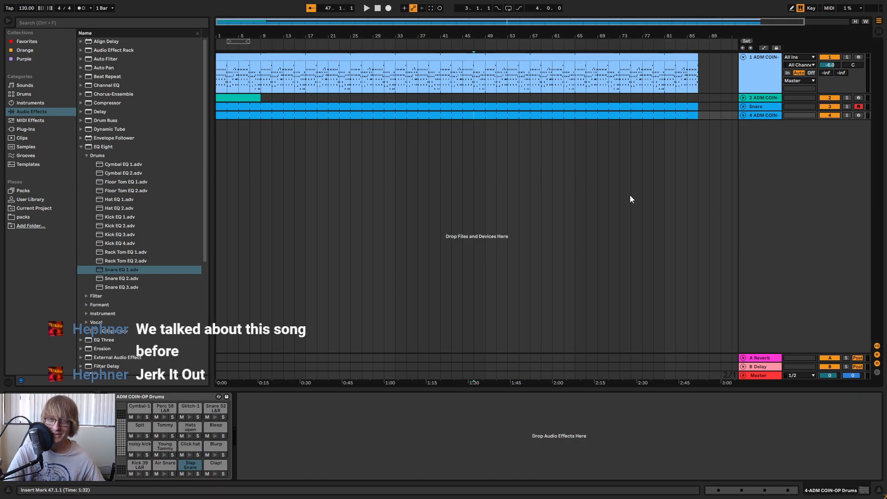
{"action": "left_click", "coordinate": [654, 114]}
{"action": "left_click_drag", "start_coordinate": [566, 283], "coordinate": [577, 125]}
{"action": "left_click", "coordinate": [602, 213]}
{"action": "key", "text": "ctrl+a"}
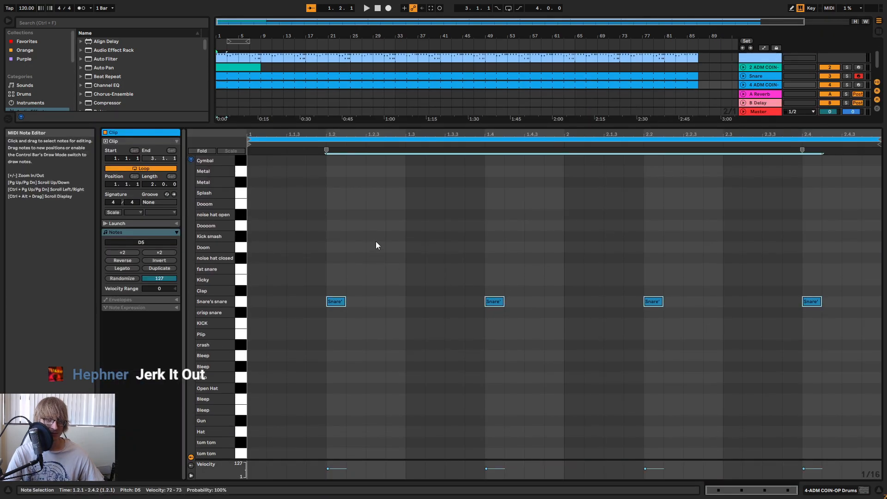
{"action": "key", "text": "Delete"}
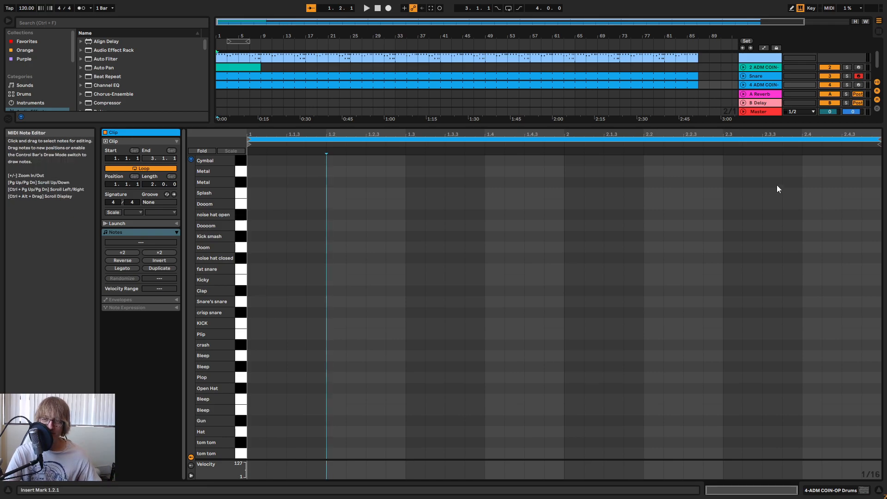
- Review the Snare track's effect and the notes in its clip
{"action": "left_click_drag", "start_coordinate": [489, 125], "coordinate": [499, 180]}
{"action": "double_click", "coordinate": [769, 105]}
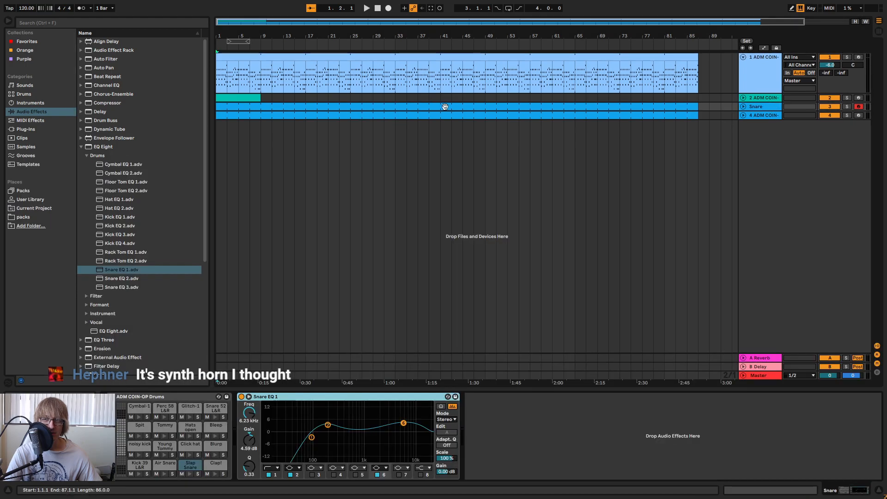
{"action": "double_click", "coordinate": [476, 107]}
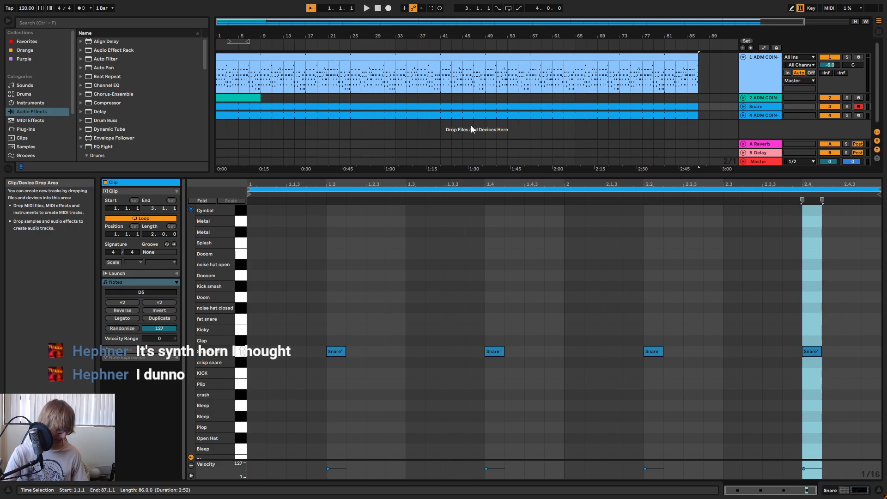
{"action": "left_click_drag", "start_coordinate": [715, 176], "coordinate": [535, 341]}
- Load the ComboF organ plug-in onto a new track from the VST plug-ins
{"action": "left_click", "coordinate": [26, 129]}
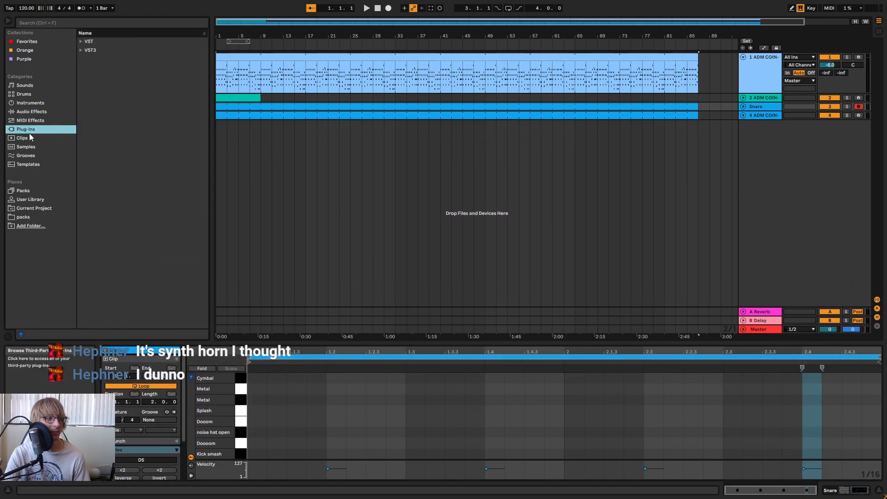
{"action": "left_click", "coordinate": [81, 41]}
{"action": "left_click_drag", "start_coordinate": [111, 199], "coordinate": [686, 202]}
{"action": "left_click_drag", "start_coordinate": [285, 51], "coordinate": [693, 119]}
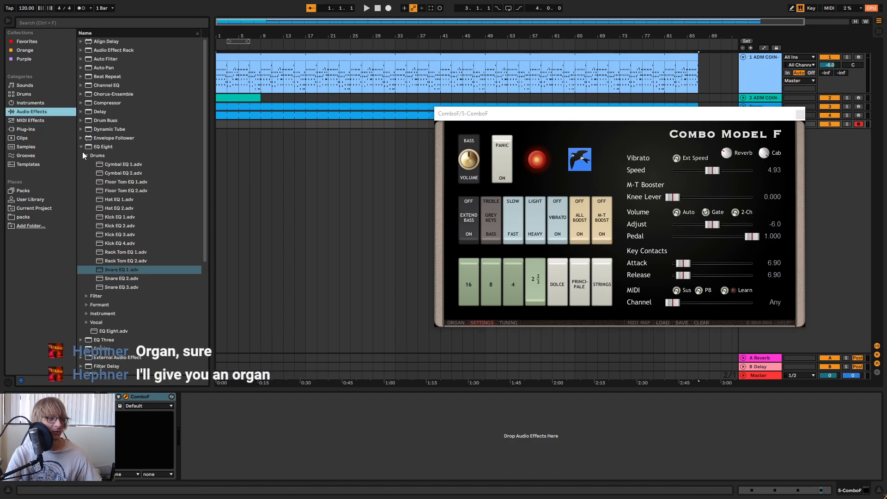
- Add Overdrive to the ComboF track, close the plug-in window and lower the track's volume
{"action": "left_click", "coordinate": [32, 111]}
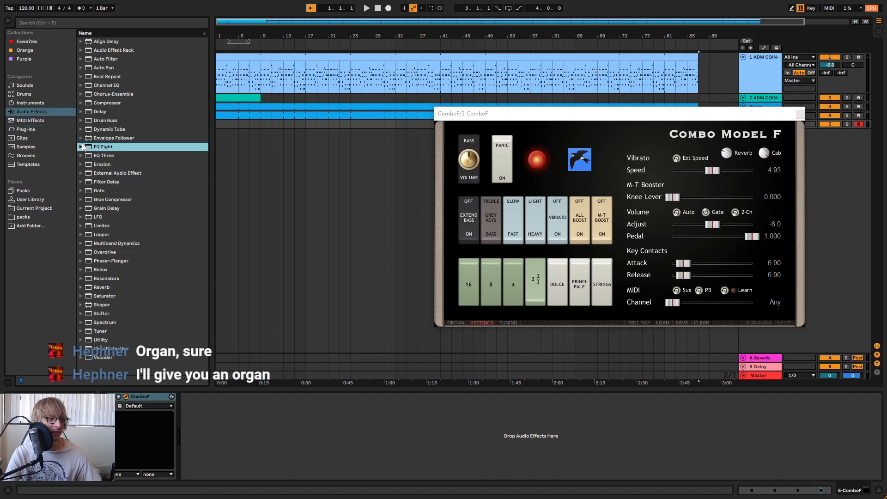
{"action": "left_click", "coordinate": [83, 253]}
{"action": "left_click_drag", "start_coordinate": [84, 254], "coordinate": [412, 446]}
{"action": "left_click", "coordinate": [800, 114]}
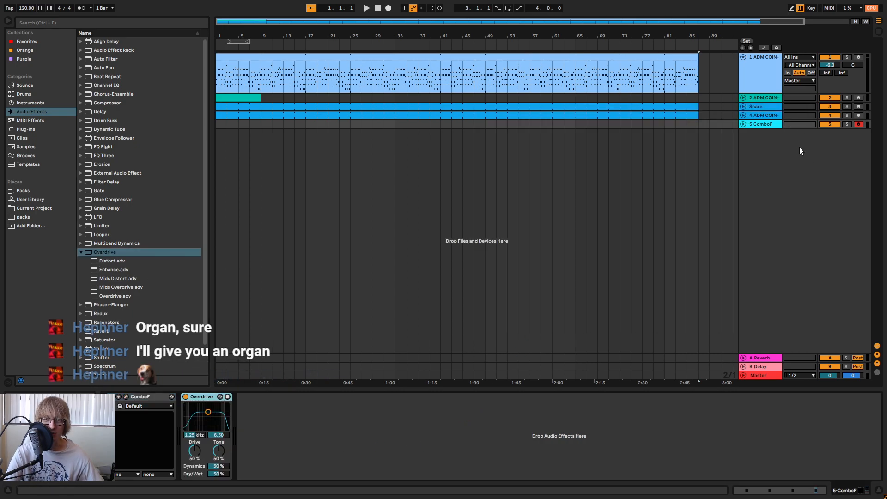
{"action": "key", "text": "Tab"}
{"action": "left_click_drag", "start_coordinate": [421, 340], "coordinate": [424, 353]}
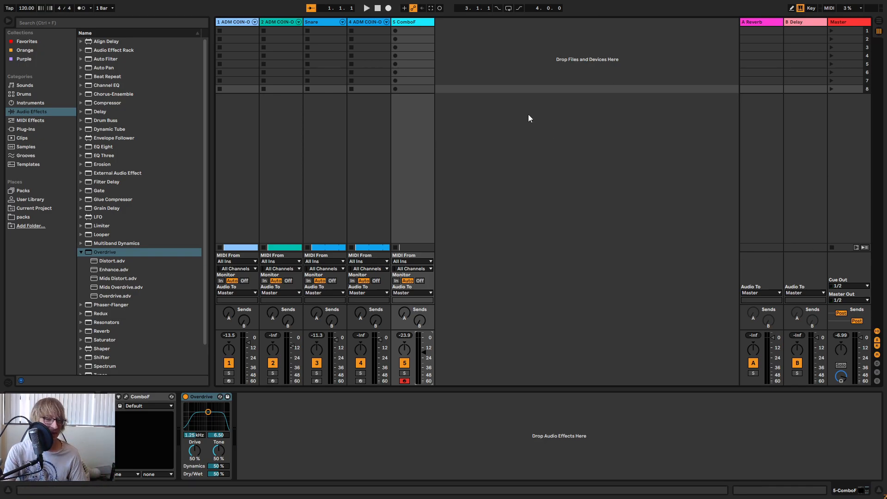
- Delete the ComboF track and return to the arrangement
{"action": "left_click", "coordinate": [357, 21]}
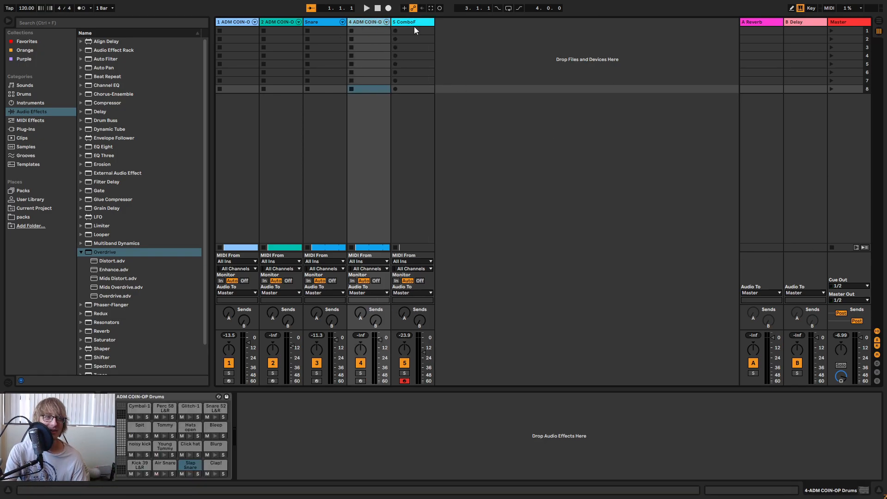
{"action": "left_click", "coordinate": [415, 24]}
{"action": "key", "text": "Delete"}
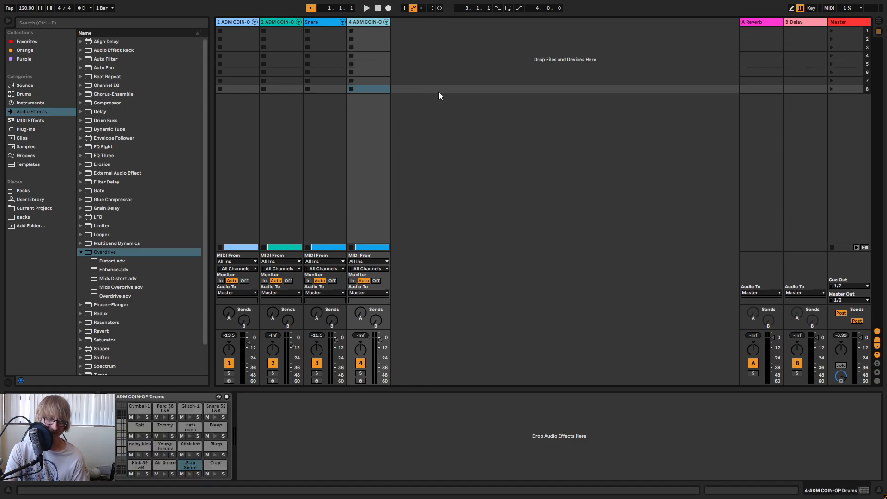
{"action": "key", "text": "Tab"}
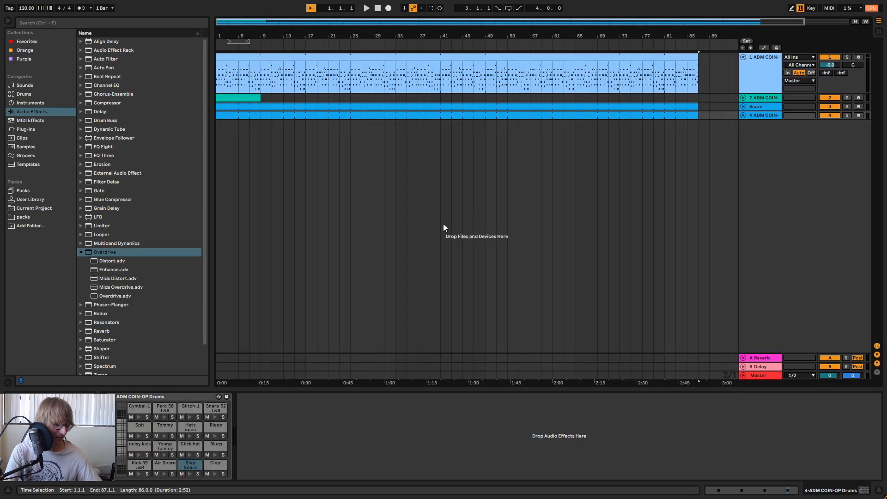
- Inspect the emptied drums clip and the Snare clip, and play the arrangement from the start
{"action": "left_click", "coordinate": [747, 163]}
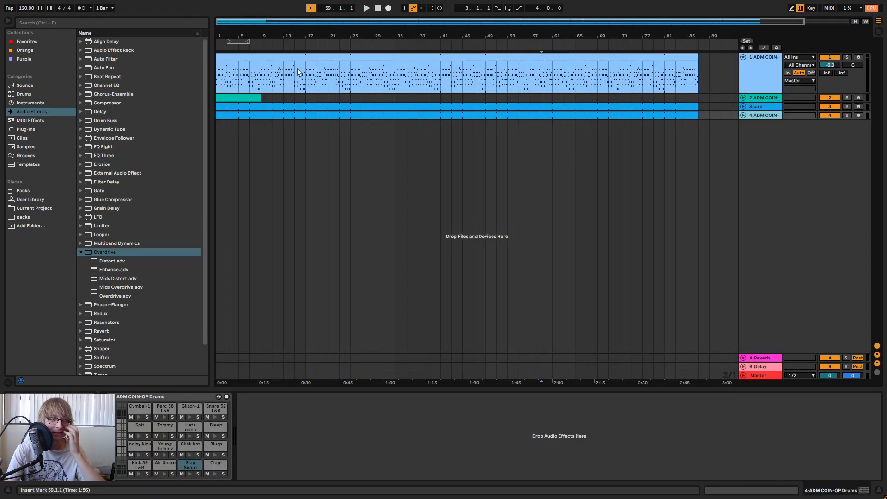
{"action": "left_click_drag", "start_coordinate": [249, 37], "coordinate": [258, 45]}
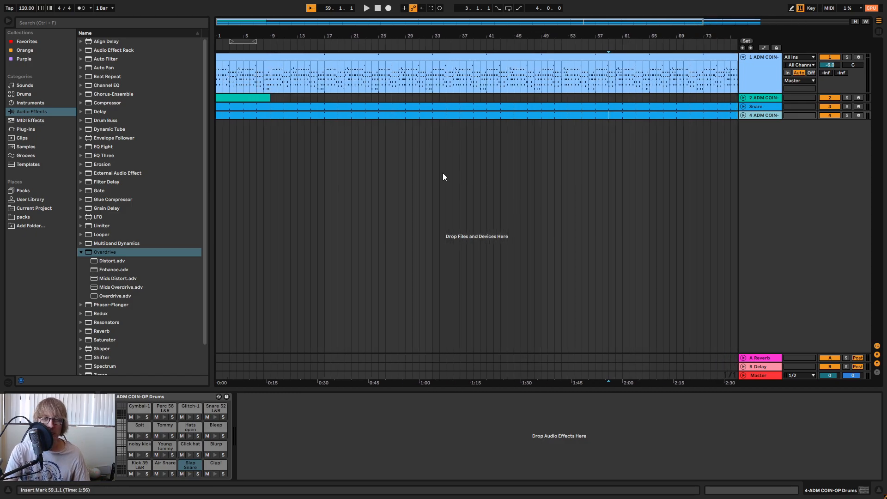
{"action": "double_click", "coordinate": [535, 116]}
{"action": "left_click_drag", "start_coordinate": [550, 341], "coordinate": [596, 262]}
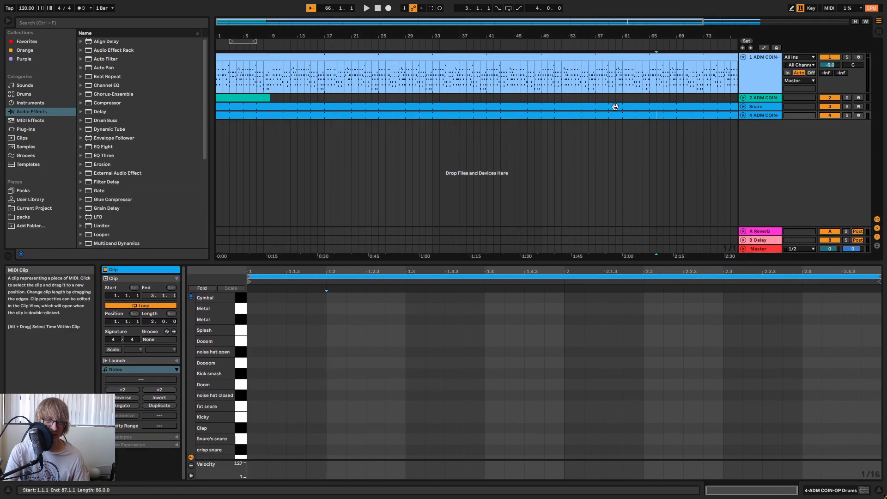
{"action": "left_click", "coordinate": [614, 106]}
{"action": "key", "text": "space"}
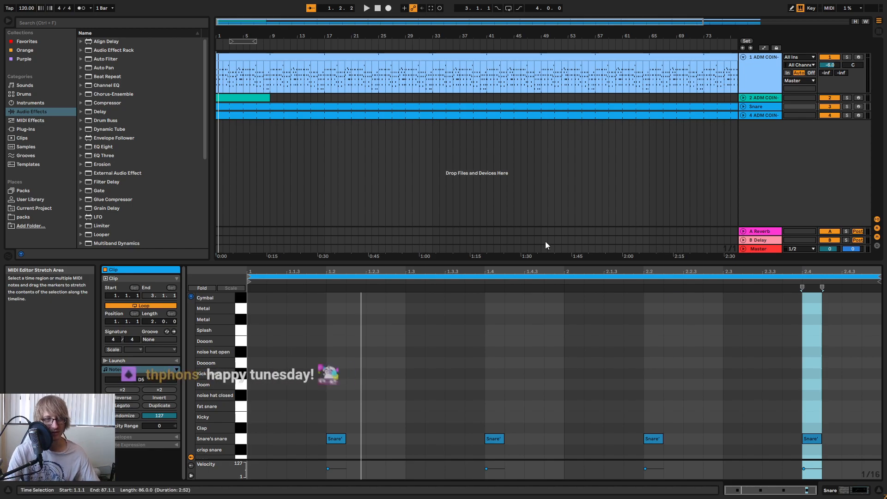
{"action": "left_click", "coordinate": [384, 148]}
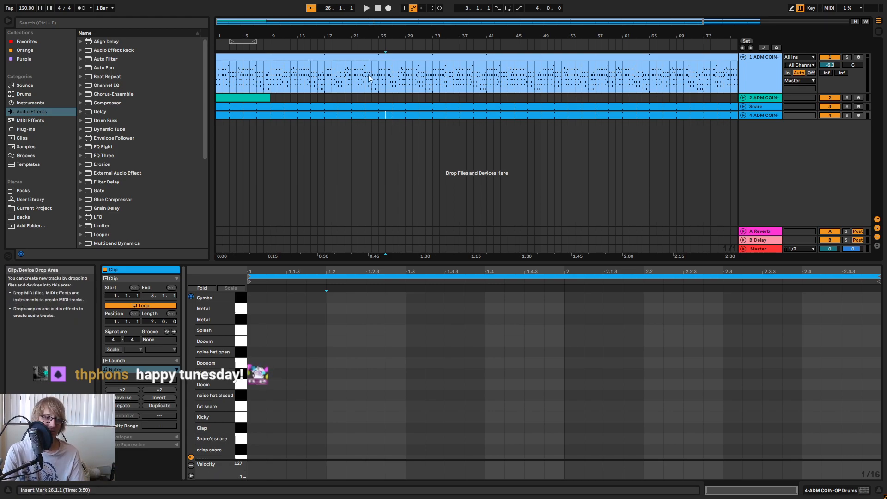
{"action": "left_click_drag", "start_coordinate": [320, 36], "coordinate": [402, 83]}
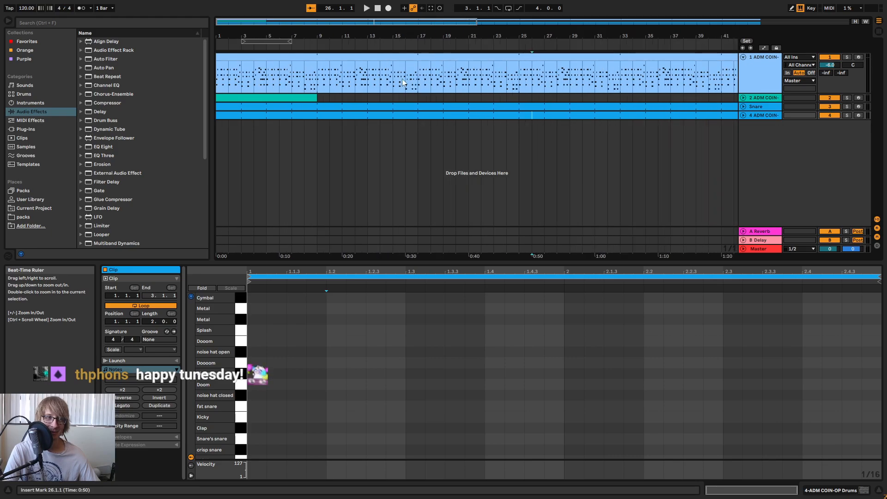
{"action": "left_click_drag", "start_coordinate": [311, 35], "coordinate": [312, 11]}
{"action": "left_click", "coordinate": [406, 173]}
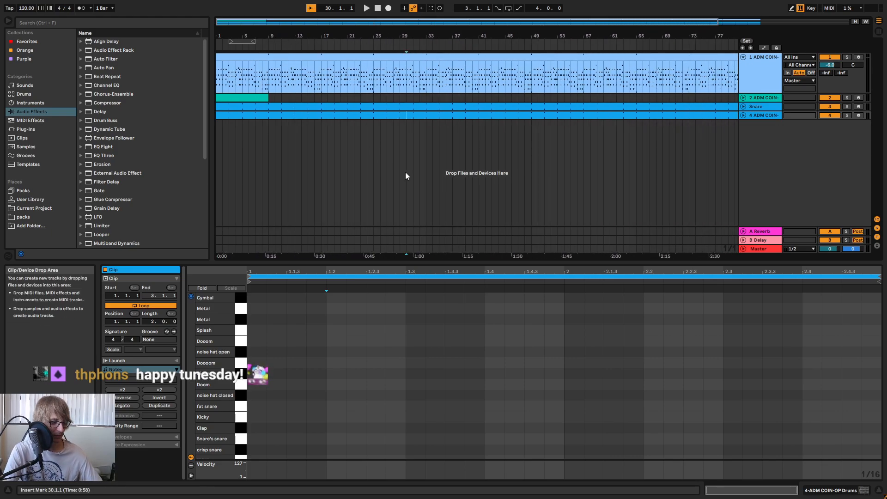
- Save the Live Set as "September 12th" in the Current Ableton folder
{"action": "key", "text": "ctrl+s"}
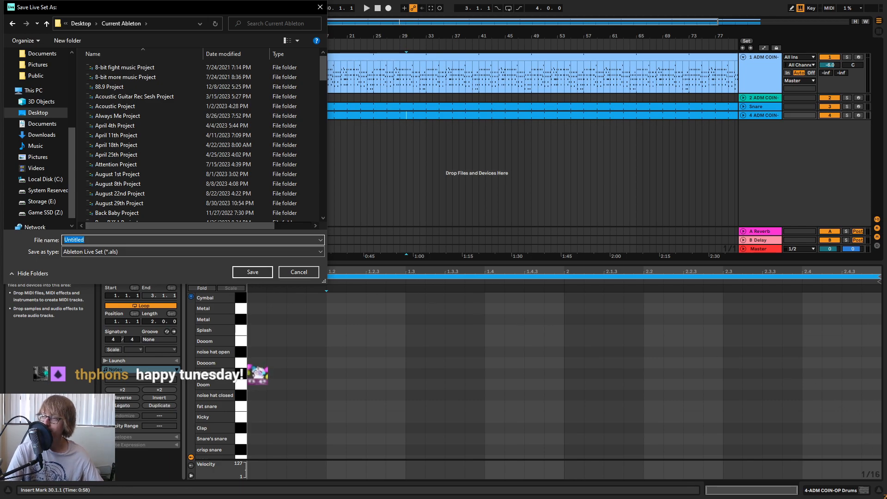
{"action": "type", "text": "September "}
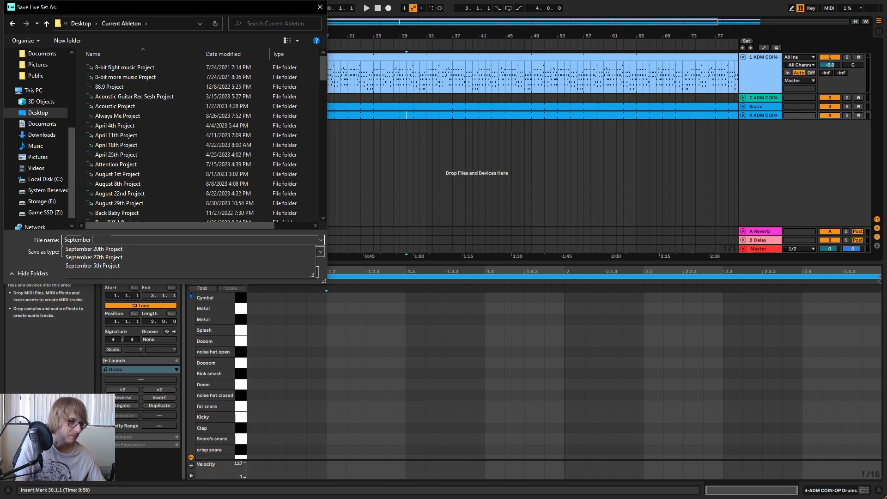
{"action": "type", "text": "12th"}
{"action": "key", "text": "Return"}
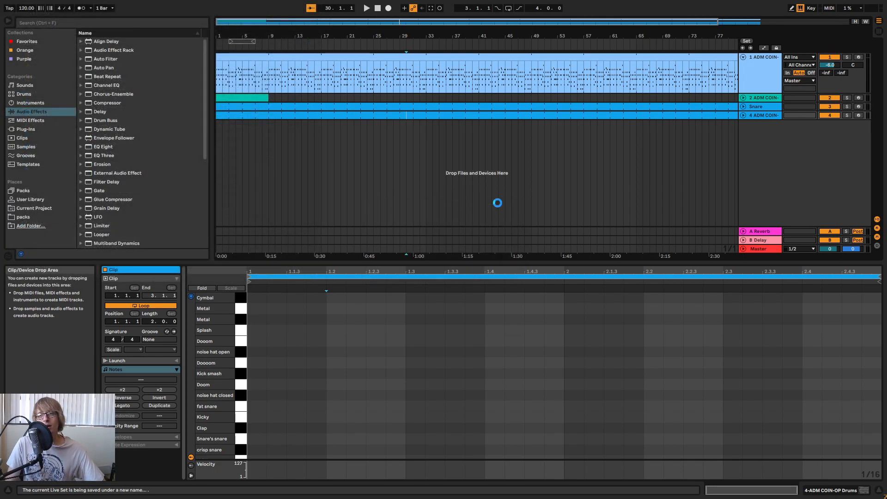
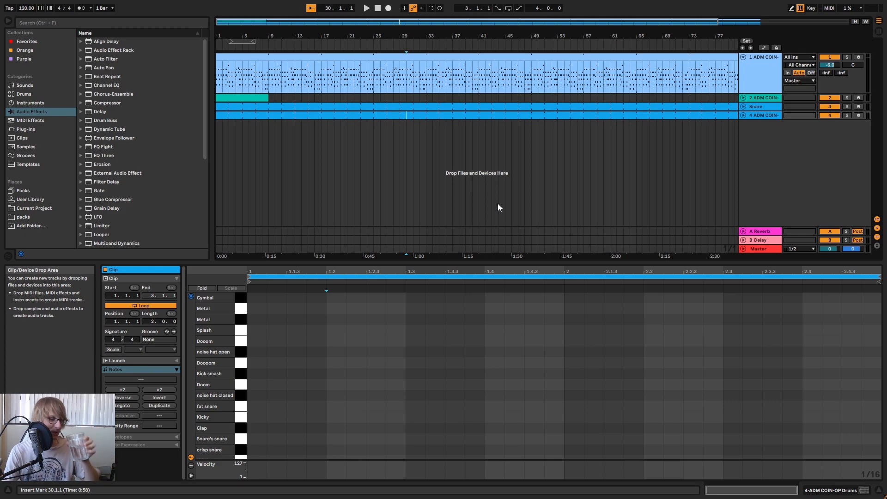
- Play the song from the beginning and set the Snare track's volume to -10.0 dB
{"action": "left_click", "coordinate": [377, 8]}
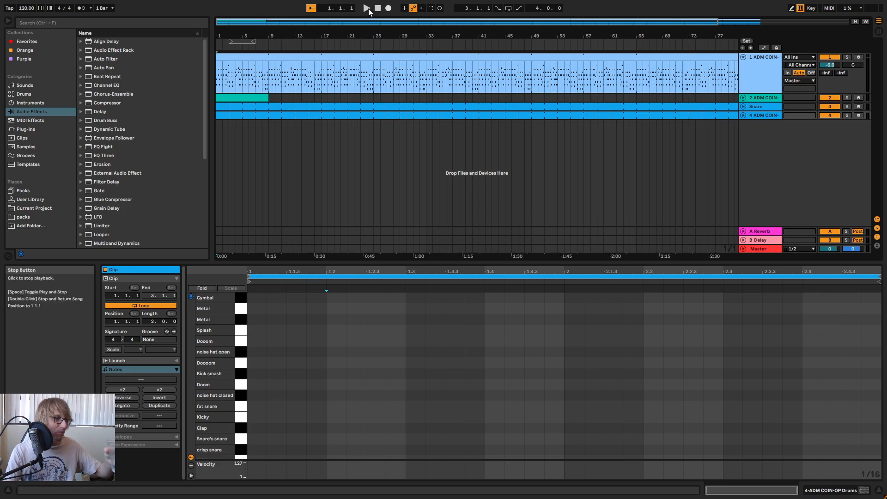
{"action": "left_click", "coordinate": [367, 8]}
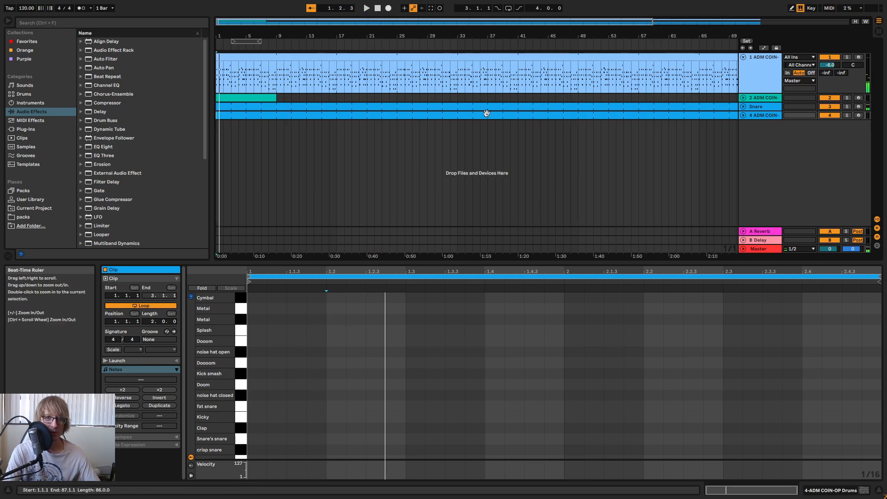
{"action": "key", "text": "Tab"}
{"action": "left_click_drag", "start_coordinate": [337, 215], "coordinate": [337, 223]}
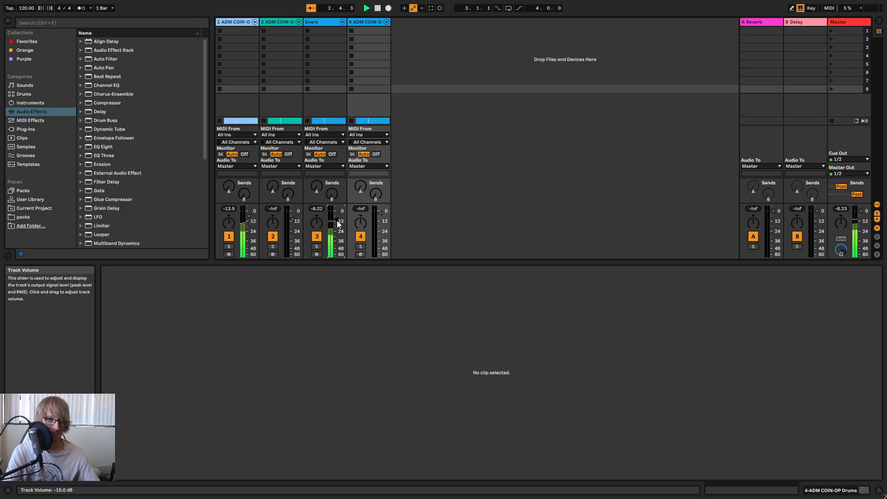
- Try to duplicate the emptied drums track, track 4
{"action": "left_click", "coordinate": [363, 24]}
{"action": "key", "text": "Tab"}
{"action": "key", "text": "Tab"}
{"action": "key", "text": "Tab"}
{"action": "right_click", "coordinate": [760, 116]}
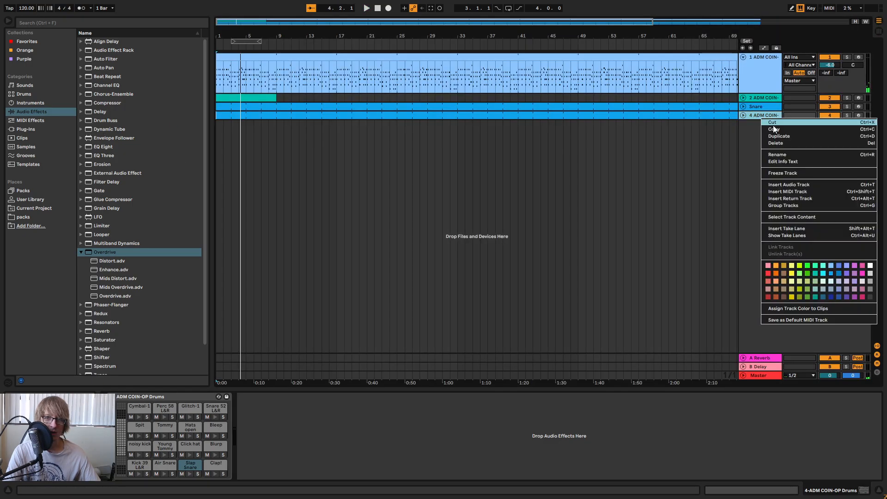
{"action": "left_click", "coordinate": [786, 136]}
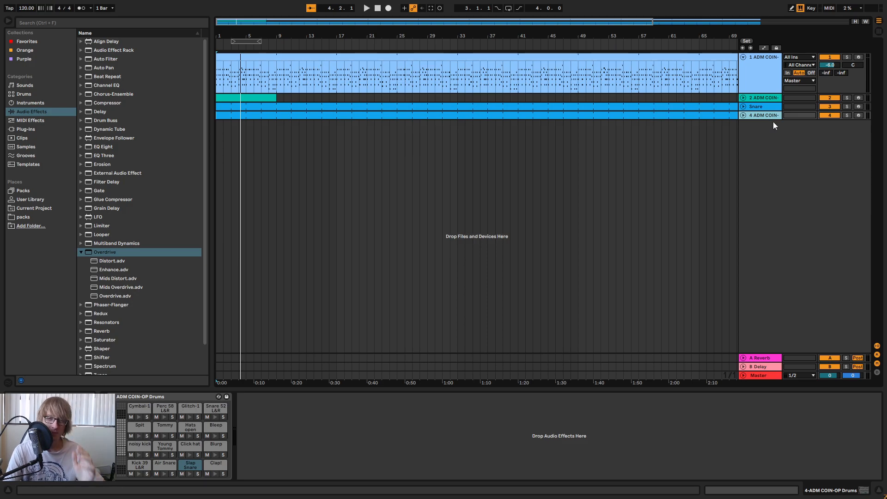
- Rename track 4 as Kick and track 5 as Hat
{"action": "right_click", "coordinate": [764, 127]}
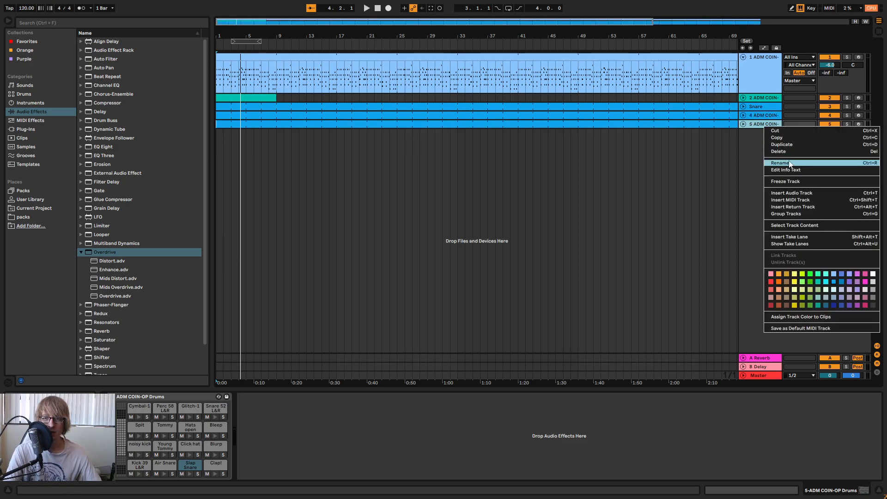
{"action": "left_click", "coordinate": [759, 116]}
{"action": "right_click", "coordinate": [758, 115]}
{"action": "left_click", "coordinate": [783, 151]}
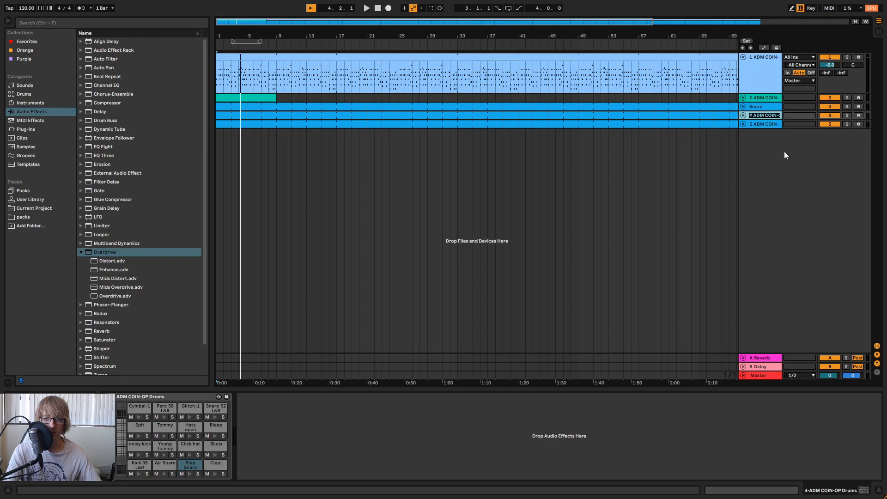
{"action": "type", "text": "Kick"}
{"action": "key", "text": "Tab"}
{"action": "type", "text": "Hat"}
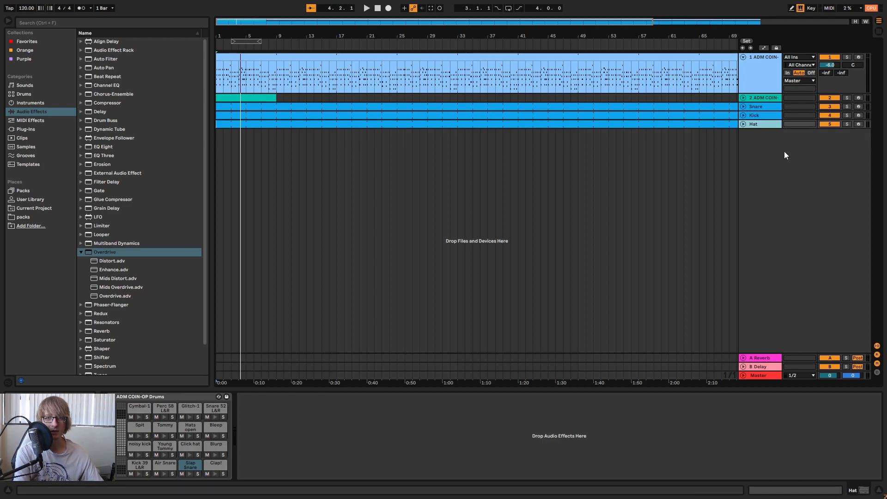
- Add the EQ Eight drum preset Kick EQ 2 to the Kick track and Hat EQ 1 to the Hat track
{"action": "left_click", "coordinate": [82, 121]}
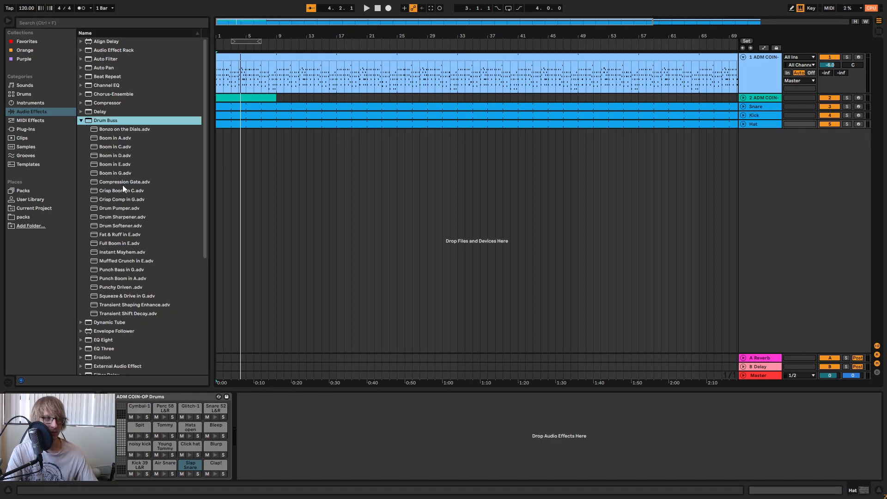
{"action": "left_click", "coordinate": [82, 121]}
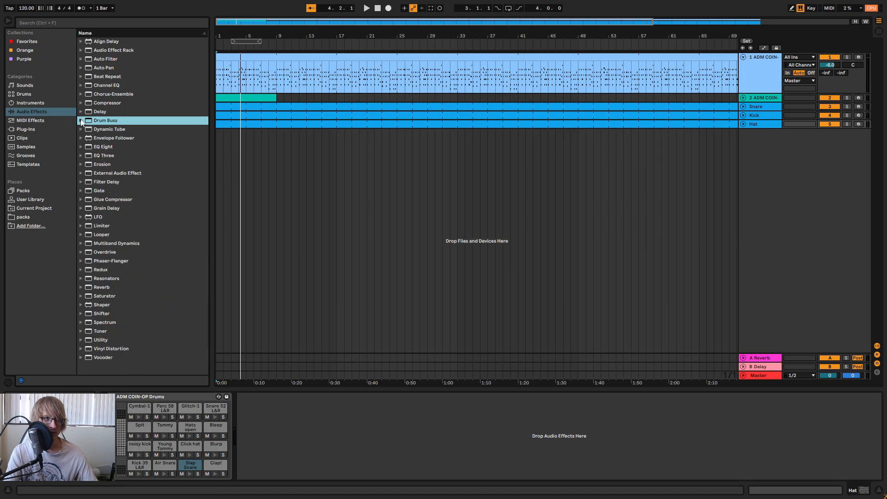
{"action": "left_click", "coordinate": [81, 147]}
{"action": "left_click", "coordinate": [128, 221]}
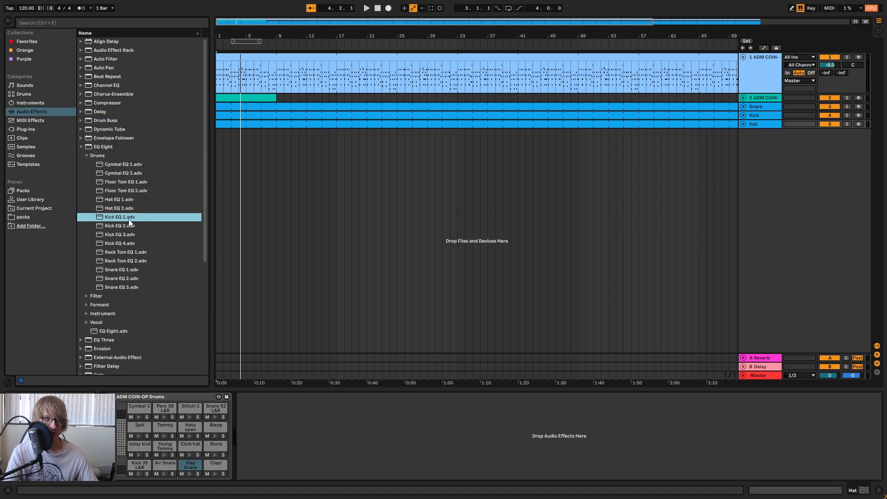
{"action": "left_click", "coordinate": [132, 227]}
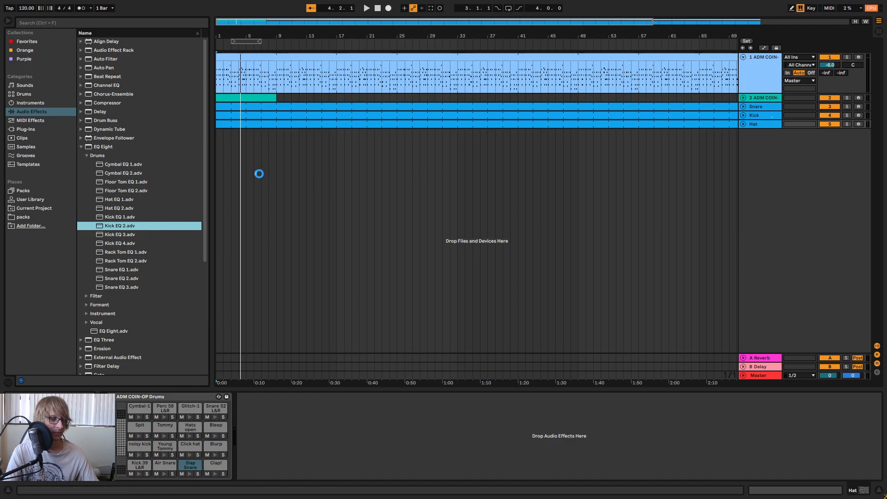
{"action": "left_click", "coordinate": [766, 114]}
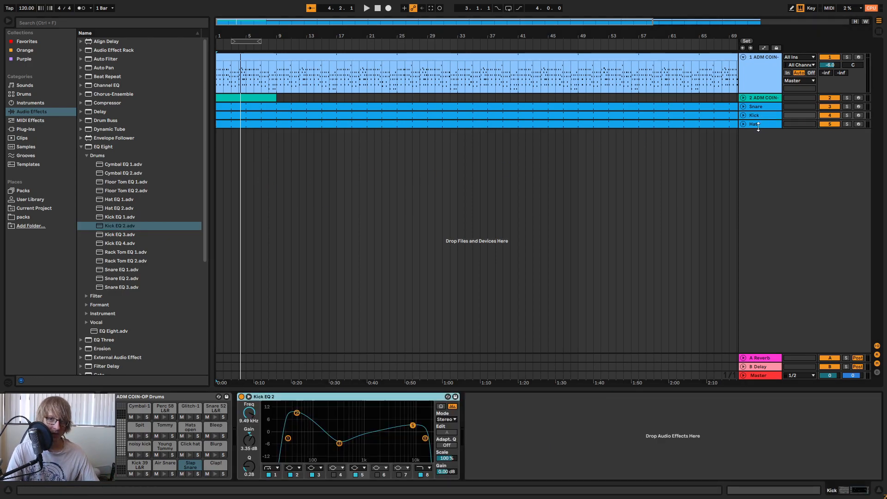
{"action": "left_click", "coordinate": [761, 124]}
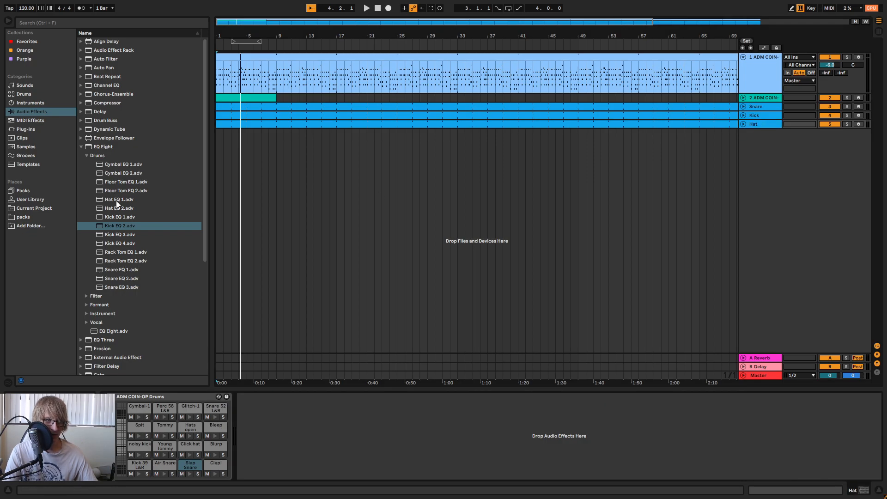
{"action": "left_click", "coordinate": [128, 200]}
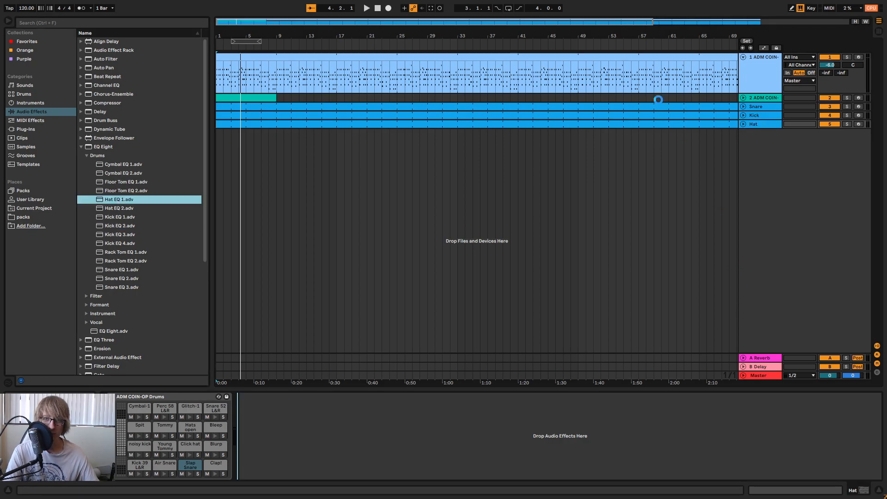
- Open the Hat track's clip in an enlarged note editor and audition its drum sounds from Kick smash down to Hat
{"action": "left_click", "coordinate": [329, 123]}
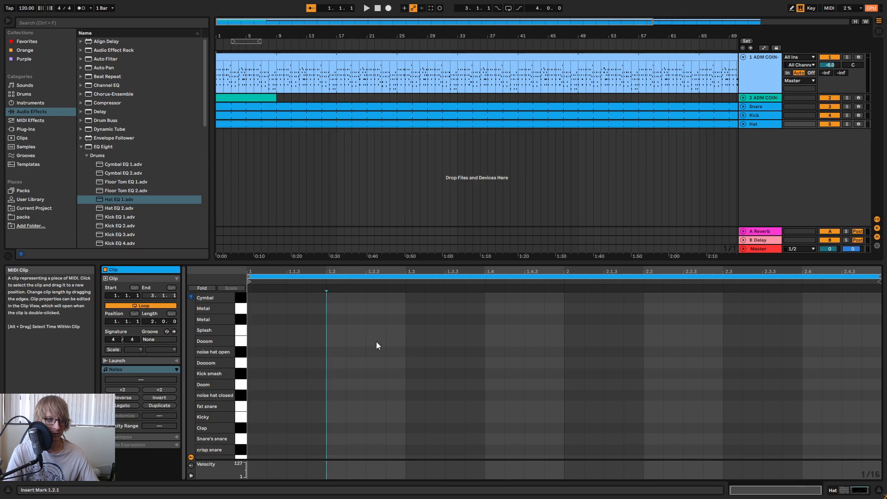
{"action": "left_click_drag", "start_coordinate": [359, 263], "coordinate": [358, 160]}
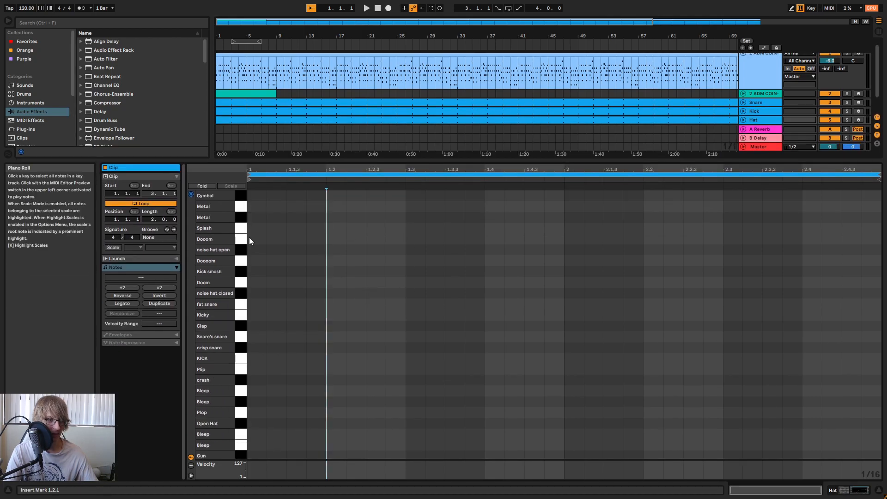
{"action": "left_click", "coordinate": [242, 271]}
{"action": "left_click", "coordinate": [241, 293]}
{"action": "left_click", "coordinate": [241, 304]}
{"action": "left_click", "coordinate": [240, 294]}
{"action": "left_click", "coordinate": [241, 293]}
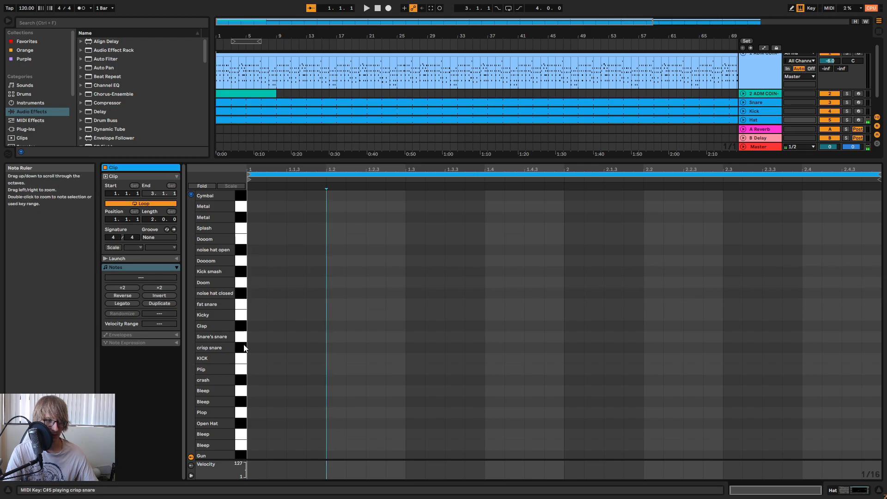
{"action": "left_click_drag", "start_coordinate": [241, 326], "coordinate": [239, 428]}
{"action": "scroll", "coordinate": [240, 427], "scroll_direction": "down", "scroll_amount": 1}
{"action": "left_click", "coordinate": [240, 426]}
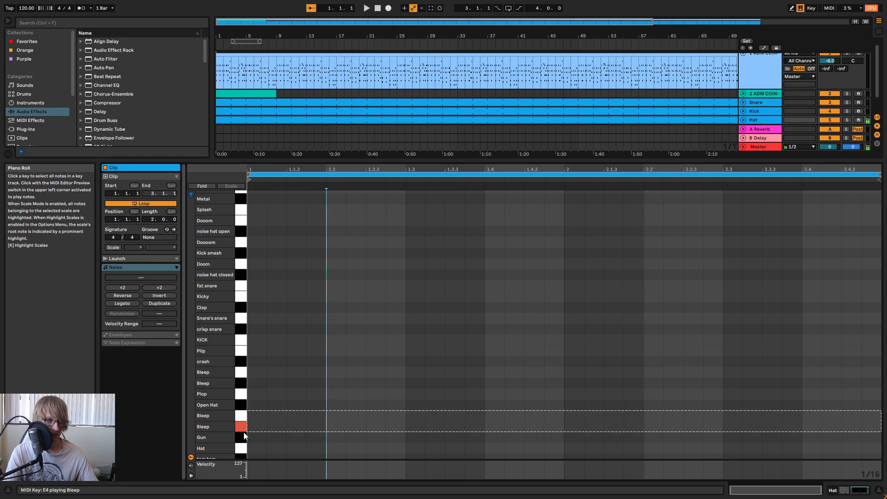
{"action": "scroll", "coordinate": [240, 429], "scroll_direction": "down", "scroll_amount": 1}
{"action": "left_click", "coordinate": [240, 433]}
{"action": "scroll", "coordinate": [240, 432], "scroll_direction": "down", "scroll_amount": 3}
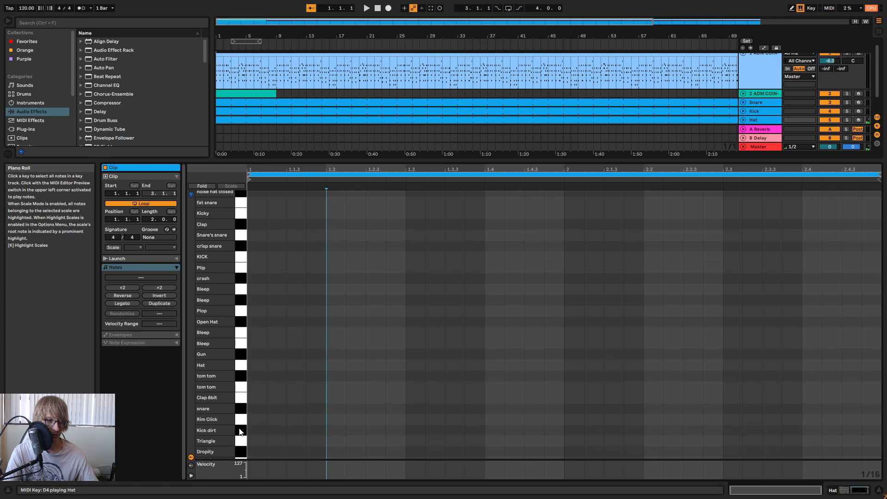
- Place two sixteenth Hat notes (D4) at 1.1.1 and 1.1.3 in the Hat clip, checking them in playback
{"action": "key", "text": "space"}
{"action": "key", "text": "space"}
{"action": "double_click", "coordinate": [298, 364]}
{"action": "key", "text": "space"}
{"action": "double_click", "coordinate": [316, 365]}
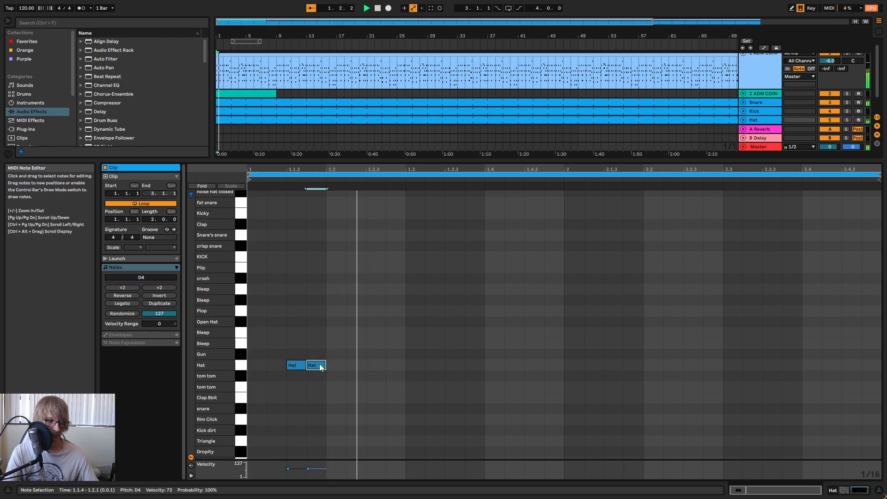
{"action": "left_click_drag", "start_coordinate": [295, 365], "coordinate": [263, 365]}
{"action": "key", "text": "space"}
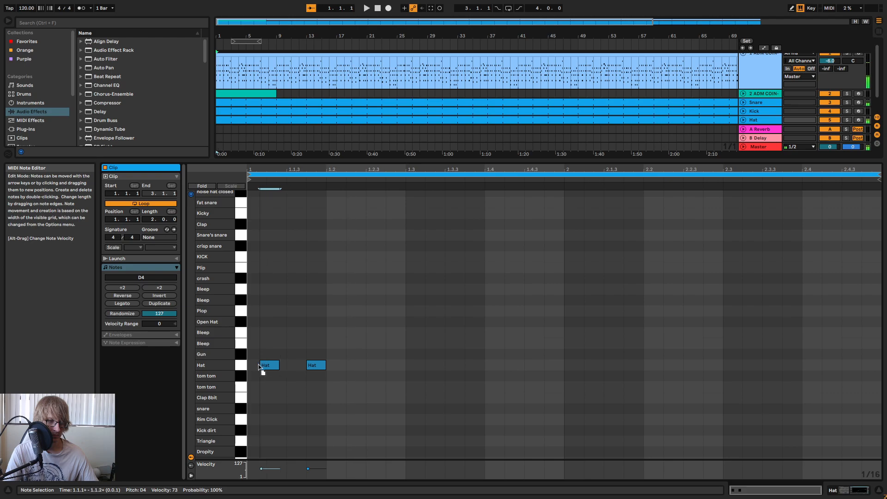
{"action": "left_click_drag", "start_coordinate": [319, 364], "coordinate": [299, 365]}
{"action": "key", "text": "space"}
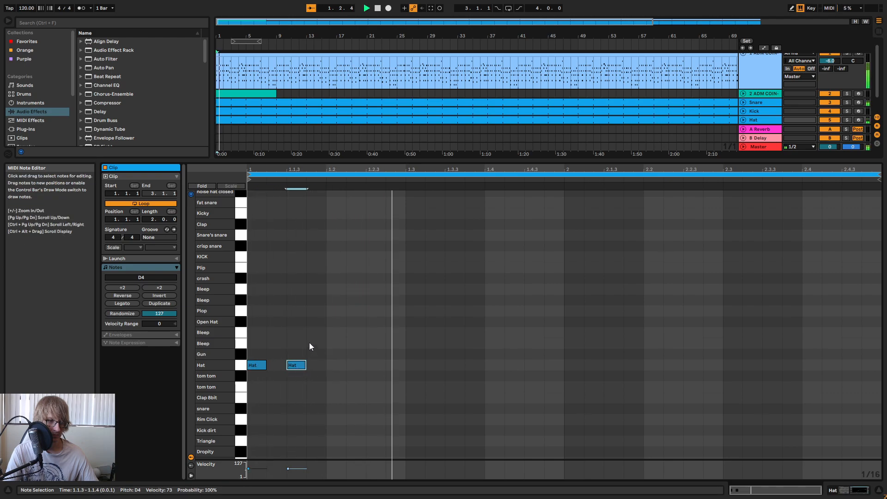
{"action": "key", "text": "space"}
- Audition both notes on the lower drum sounds, settle them on Glitch hat closed (A#2), and play them with the song
{"action": "left_click_drag", "start_coordinate": [269, 331], "coordinate": [258, 369]}
{"action": "left_click_drag", "start_coordinate": [307, 339], "coordinate": [259, 368]}
{"action": "key", "text": "Down"}
{"action": "key", "text": "Down"}
{"action": "key", "text": "Down"}
{"action": "scroll", "coordinate": [319, 376], "scroll_direction": "down", "scroll_amount": 2}
{"action": "key", "text": "Down"}
{"action": "key", "text": "Down"}
{"action": "key", "text": "Down"}
{"action": "key", "text": "Down"}
{"action": "key", "text": "Up"}
{"action": "key", "text": "Up"}
{"action": "key", "text": "Up"}
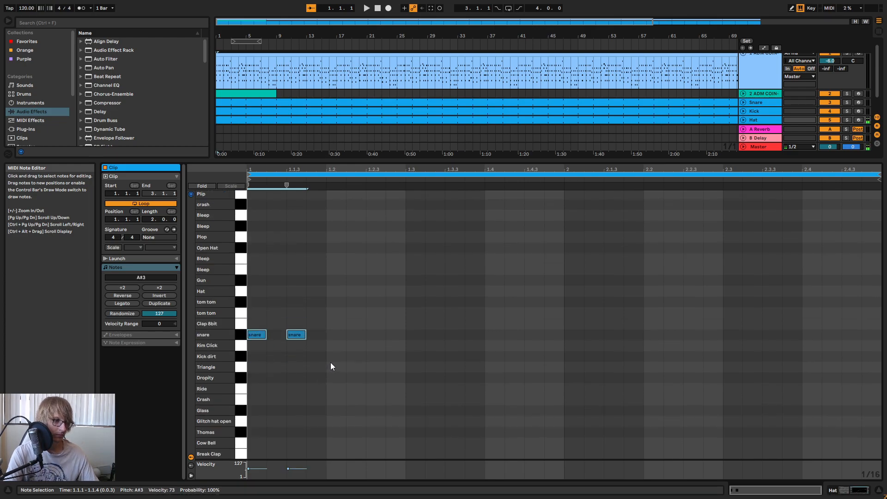
{"action": "key", "text": "Down"}
{"action": "key", "text": "Down"}
{"action": "key", "text": "Down"}
{"action": "key", "text": "Down"}
{"action": "key", "text": "Down"}
{"action": "key", "text": "Down"}
{"action": "key", "text": "Down"}
{"action": "key", "text": "Down"}
{"action": "key", "text": "Down"}
{"action": "key", "text": "Down"}
{"action": "key", "text": "Down"}
{"action": "key", "text": "Down"}
{"action": "key", "text": "space"}
{"action": "key", "text": "Down"}
{"action": "key", "text": "Down"}
{"action": "key", "text": "Down"}
{"action": "key", "text": "Down"}
{"action": "key", "text": "Down"}
{"action": "key", "text": "Down"}
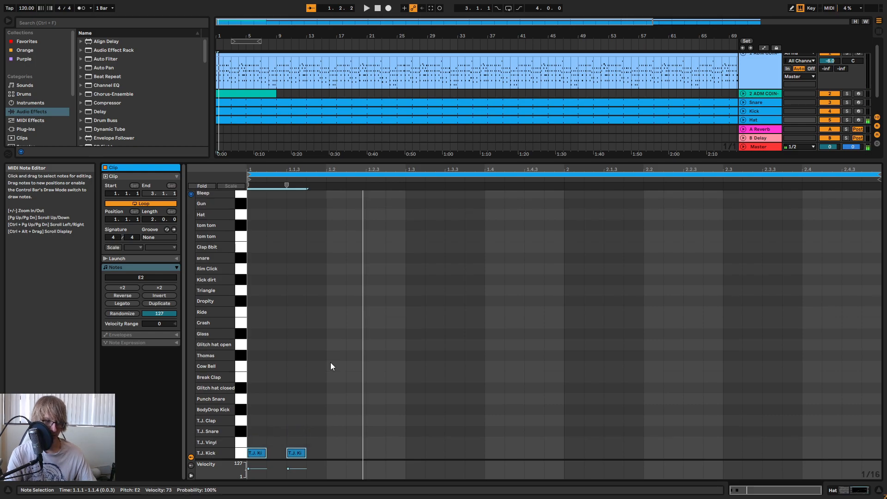
{"action": "key", "text": "Down"}
{"action": "key", "text": "Down"}
{"action": "key", "text": "Down"}
{"action": "key", "text": "Down"}
{"action": "key", "text": "Down"}
{"action": "key", "text": "Down"}
{"action": "key", "text": "Up"}
{"action": "key", "text": "Up"}
{"action": "key", "text": "Up"}
{"action": "key", "text": "Up"}
{"action": "key", "text": "Up"}
{"action": "key", "text": "Down"}
{"action": "key", "text": "Down"}
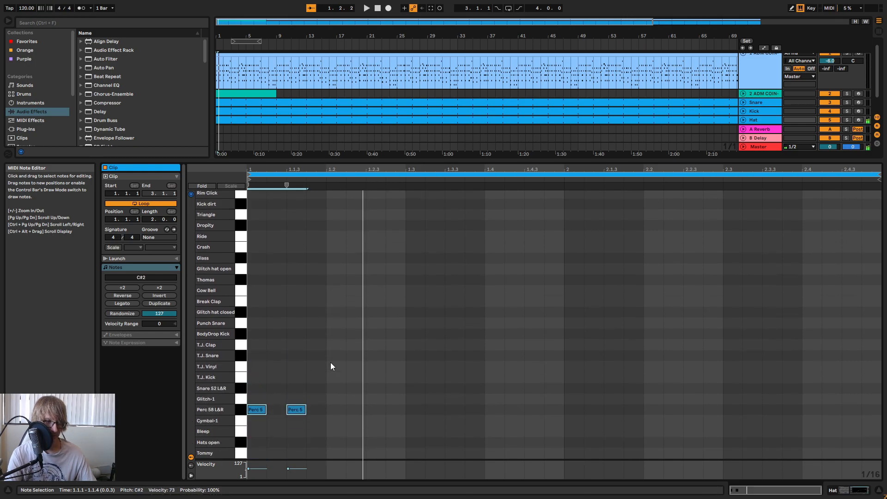
{"action": "key", "text": "Down"}
{"action": "key", "text": "Down"}
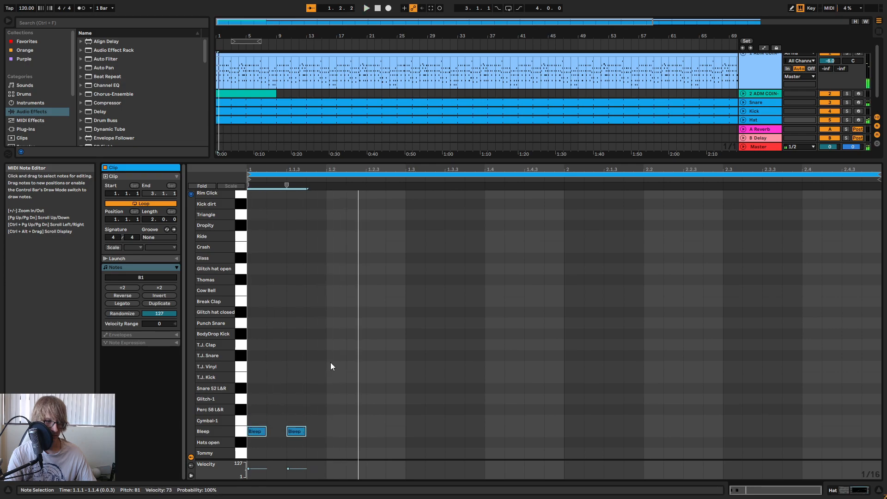
{"action": "key", "text": "space"}
{"action": "key", "text": "Down"}
{"action": "key", "text": "Down"}
{"action": "key", "text": "Down"}
{"action": "key", "text": "Down"}
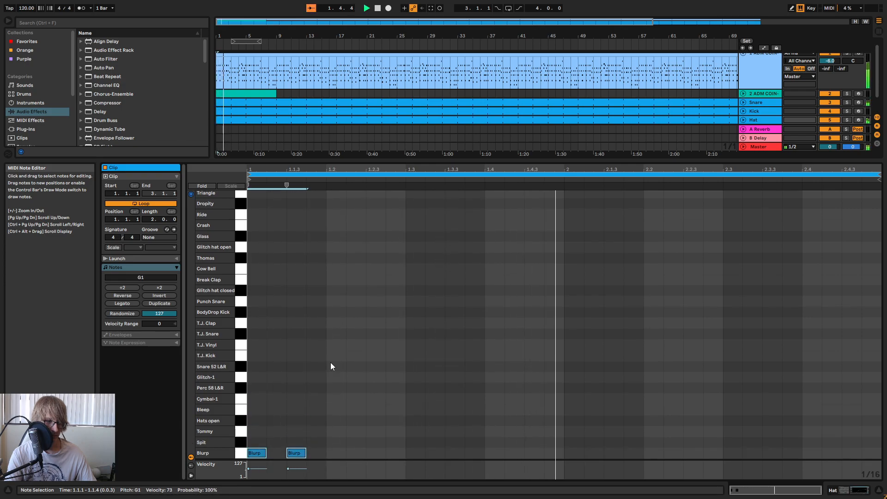
{"action": "key", "text": "Down"}
{"action": "key", "text": "Down"}
{"action": "key", "text": "Down"}
{"action": "key", "text": "Down"}
{"action": "key", "text": "Down"}
{"action": "key", "text": "Down"}
{"action": "key", "text": "Down"}
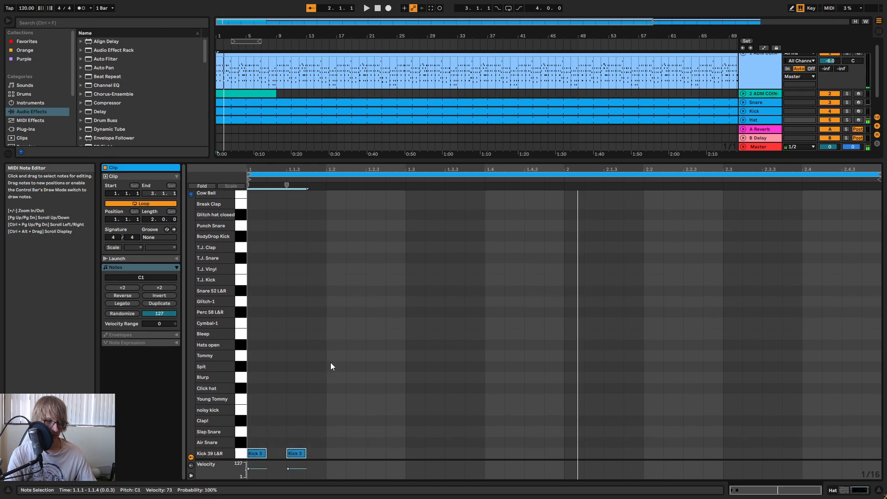
{"action": "key", "text": "Up"}
{"action": "key", "text": "Up"}
{"action": "key", "text": "Up"}
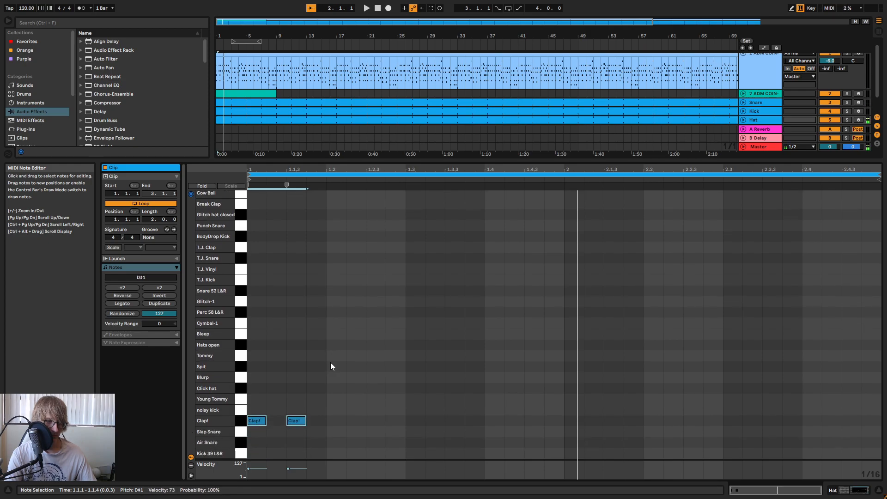
{"action": "key", "text": "Down"}
{"action": "key", "text": "Down"}
{"action": "key", "text": "Up"}
{"action": "key", "text": "Up"}
{"action": "key", "text": "Up"}
{"action": "key", "text": "Up"}
{"action": "key", "text": "Up"}
{"action": "key", "text": "Up"}
{"action": "key", "text": "Up"}
{"action": "key", "text": "Up"}
{"action": "key", "text": "Up"}
{"action": "key", "text": "Up"}
{"action": "key", "text": "Up"}
{"action": "key", "text": "Up"}
{"action": "key", "text": "Up"}
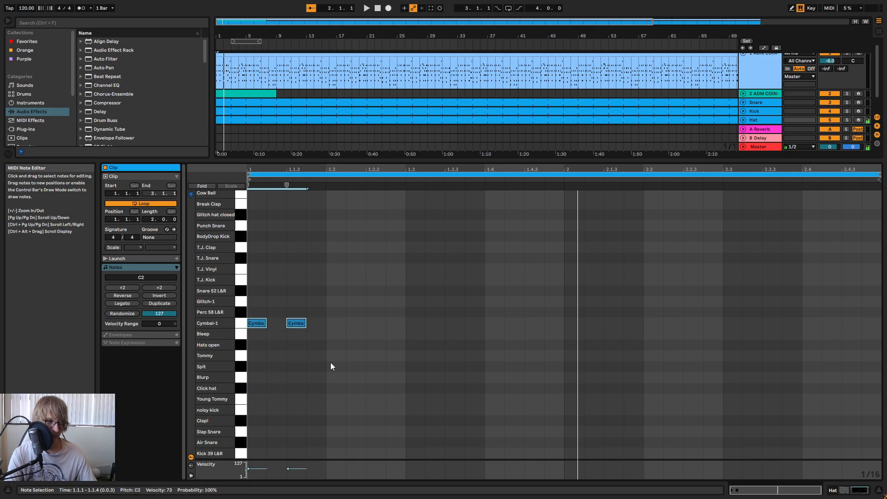
{"action": "key", "text": "Up"}
{"action": "key", "text": "Up"}
{"action": "key", "text": "Up"}
{"action": "key", "text": "Up"}
{"action": "key", "text": "Up"}
{"action": "key", "text": "Up"}
{"action": "key", "text": "Up"}
{"action": "key", "text": "Up"}
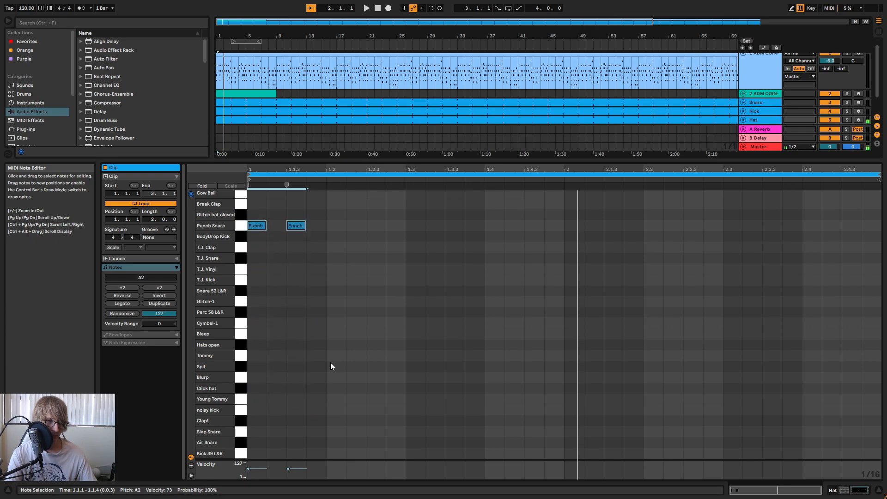
{"action": "key", "text": "space"}
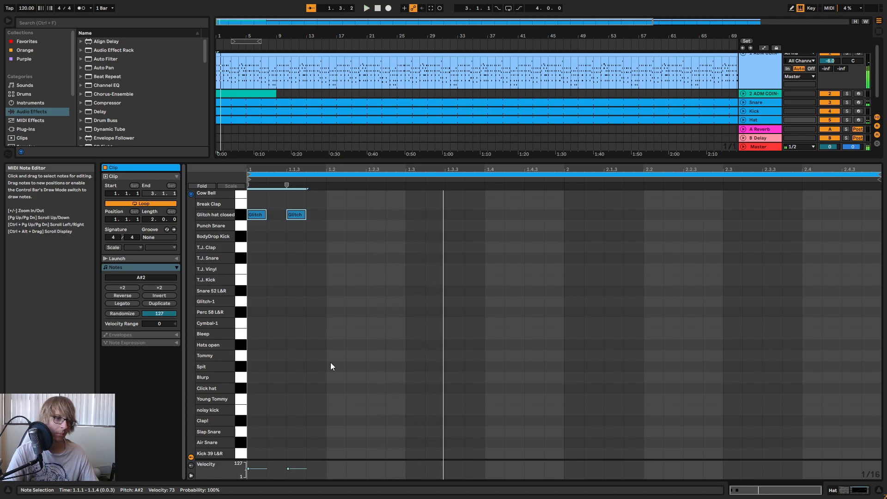
- Duplicate the Glitch hat closed notes until eighth-note hits fill both bars of the Hat clip, and play the result
{"action": "scroll", "coordinate": [338, 220], "scroll_direction": "up", "scroll_amount": 6}
{"action": "left_click_drag", "start_coordinate": [343, 256], "coordinate": [257, 326]}
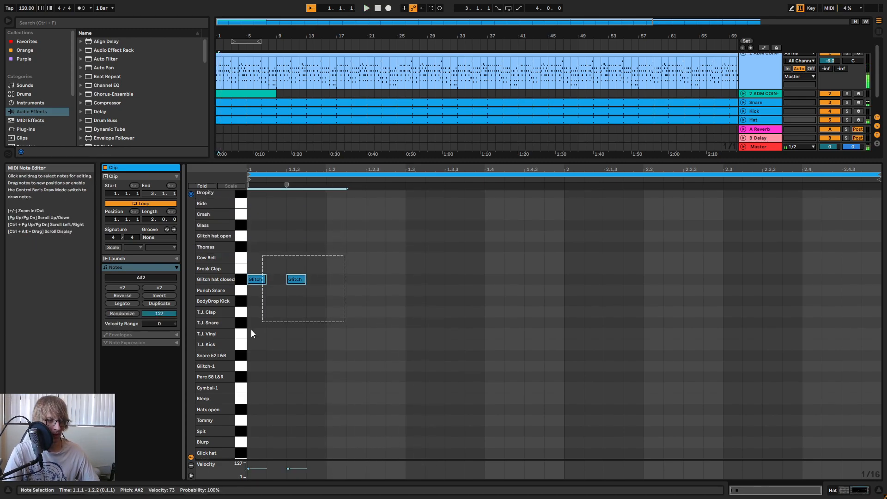
{"action": "key", "text": "ctrl+d"}
{"action": "key", "text": "ctrl+d"}
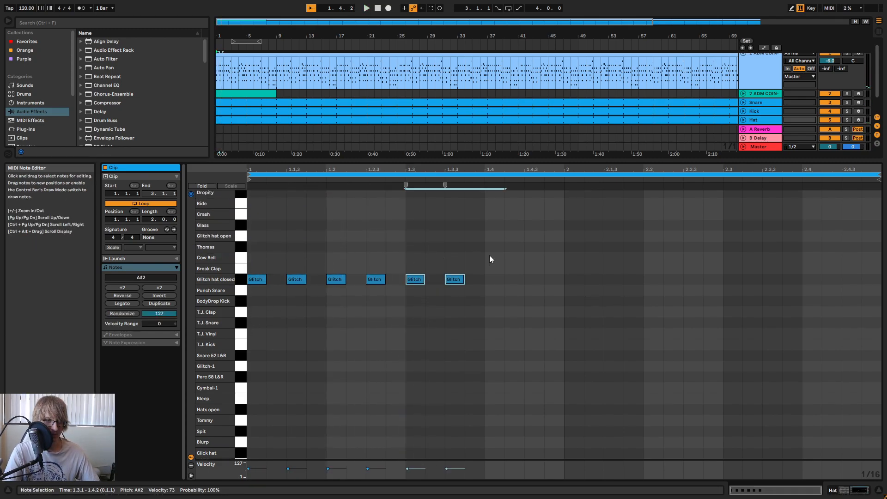
{"action": "key", "text": "ctrl+d"}
{"action": "left_click_drag", "start_coordinate": [612, 244], "coordinate": [251, 334]}
{"action": "key", "text": "ctrl+d"}
{"action": "key", "text": "space"}
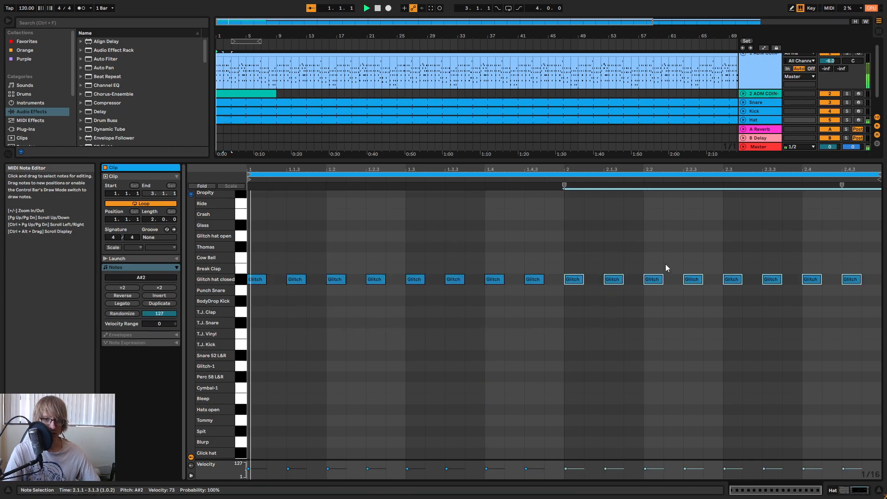
- Open the Kick track's clip in an enlarged note editor and bring its lower drum sounds into view
{"action": "left_click_drag", "start_coordinate": [638, 157], "coordinate": [620, 294]}
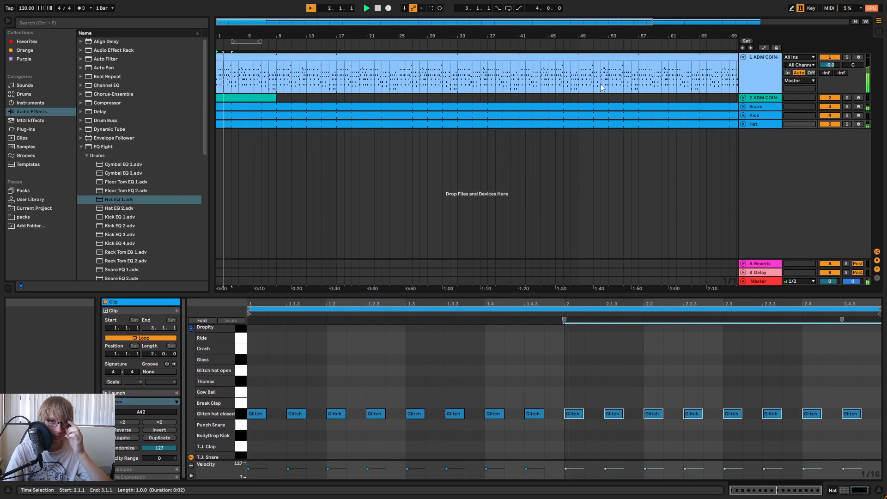
{"action": "left_click", "coordinate": [659, 115]}
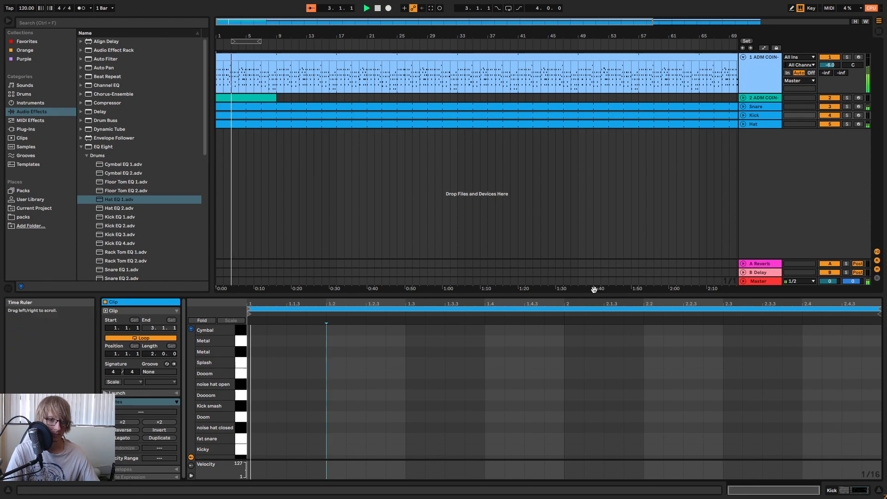
{"action": "left_click_drag", "start_coordinate": [595, 289], "coordinate": [594, 69]}
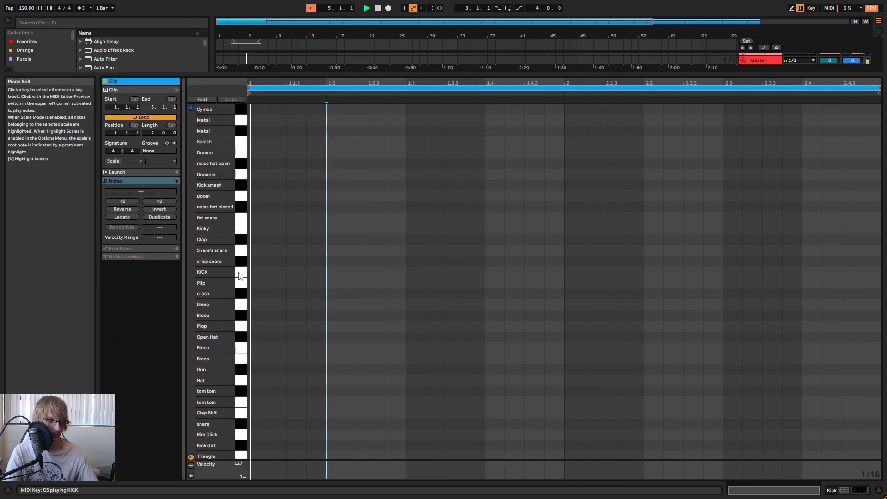
{"action": "scroll", "coordinate": [240, 376], "scroll_direction": "down", "scroll_amount": 5}
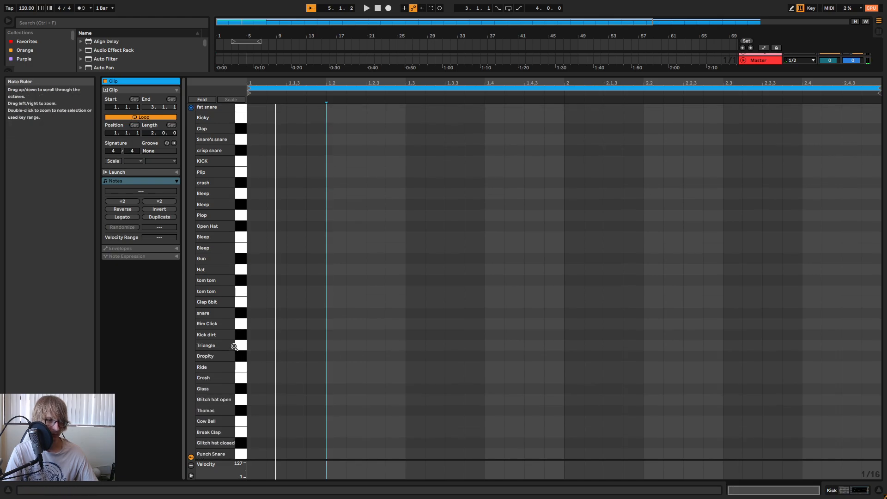
{"action": "scroll", "coordinate": [244, 374], "scroll_direction": "down", "scroll_amount": 5}
{"action": "scroll", "coordinate": [246, 386], "scroll_direction": "down", "scroll_amount": 5}
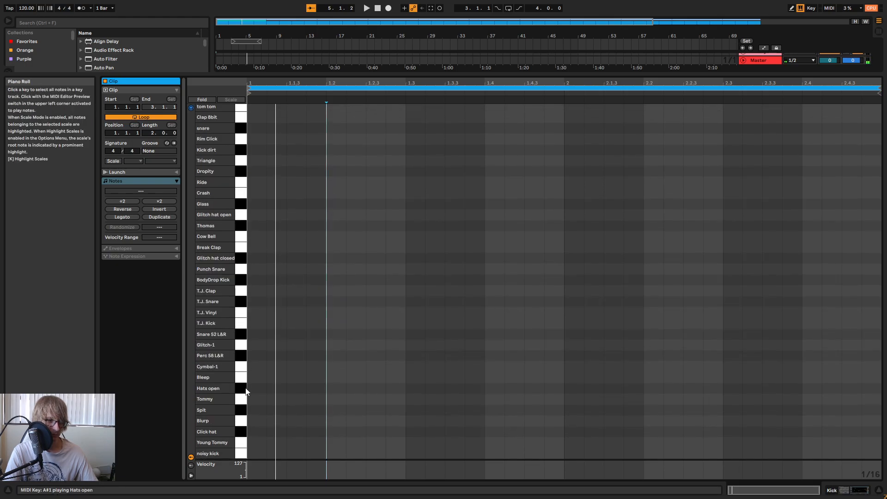
- Audition the Kick clip's drum sounds, from Spit and noisy kick at the low end up to Splash and Kicky
{"action": "key", "text": "space"}
{"action": "key", "text": "space"}
{"action": "left_click", "coordinate": [243, 410]}
{"action": "left_click", "coordinate": [243, 454]}
{"action": "left_click", "coordinate": [241, 410]}
{"action": "scroll", "coordinate": [223, 215], "scroll_direction": "up", "scroll_amount": 4}
{"action": "scroll", "coordinate": [223, 216], "scroll_direction": "up", "scroll_amount": 11}
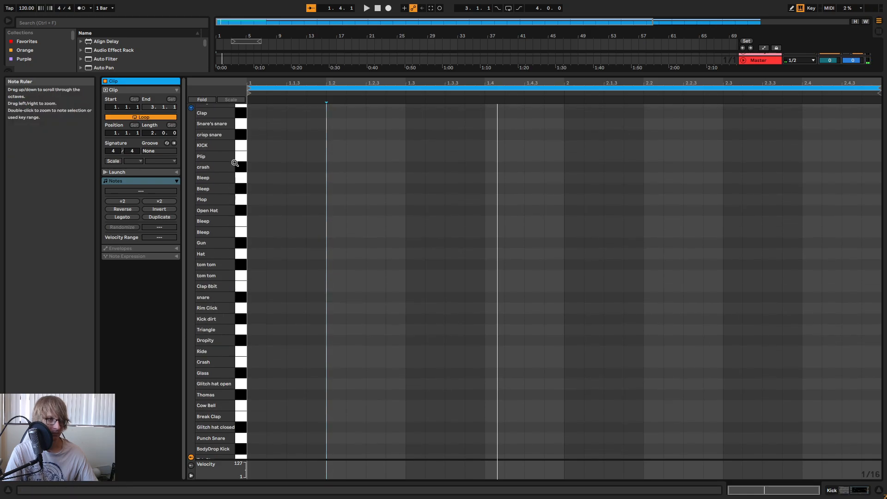
{"action": "left_click", "coordinate": [240, 154]}
{"action": "left_click", "coordinate": [241, 164]}
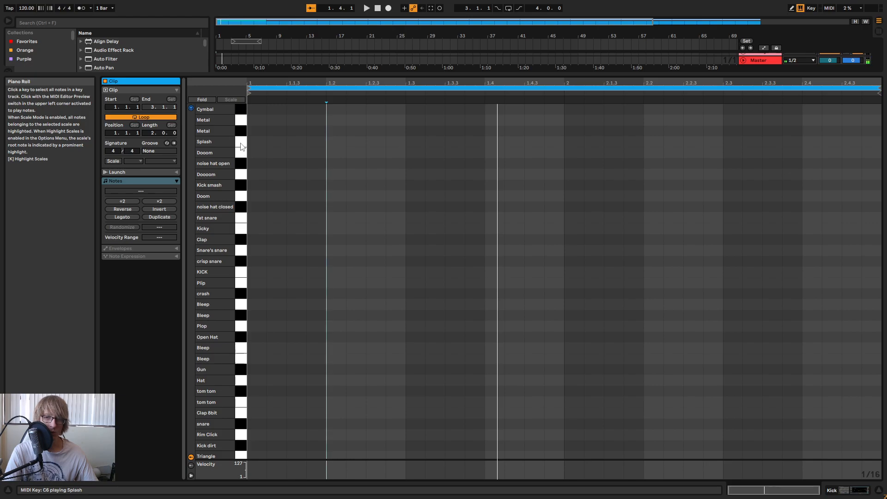
{"action": "left_click", "coordinate": [239, 230]}
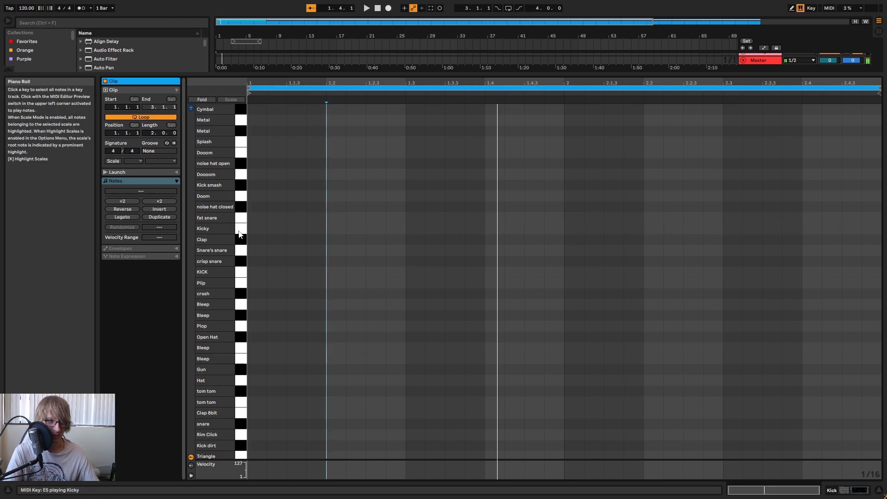
- Place a sixteenth Kicky note (E5) at 1.1.1 in the Kick clip, compare it with nearby sounds, and play it on Kicky
{"action": "double_click", "coordinate": [254, 231]}
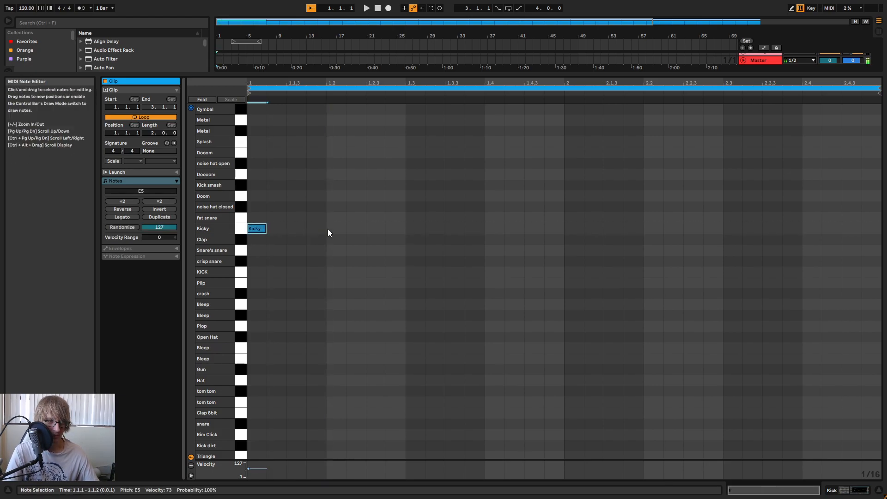
{"action": "left_click", "coordinate": [242, 274]}
{"action": "key", "text": "space"}
{"action": "key", "text": "space"}
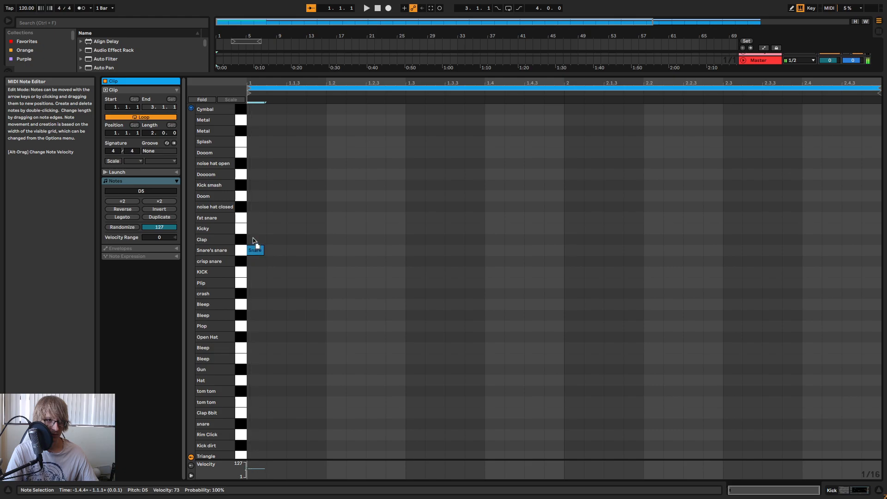
{"action": "mouse_move", "coordinate": [256, 231]}
{"action": "left_mouse_down"}
{"action": "mouse_move", "coordinate": [271, 233]}
{"action": "mouse_move", "coordinate": [256, 231]}
{"action": "left_mouse_up"}
{"action": "key", "text": "space"}
- Check the Kick track's level in the mixer and show its device chain with Kick EQ 2 before returning to the arrangement
{"action": "left_click_drag", "start_coordinate": [485, 74], "coordinate": [474, 259]}
{"action": "key", "text": "Tab"}
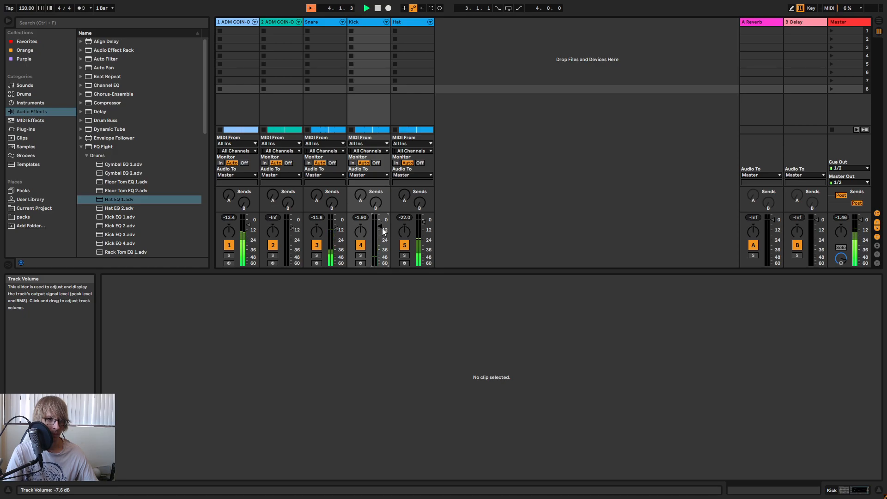
{"action": "left_click", "coordinate": [364, 25]}
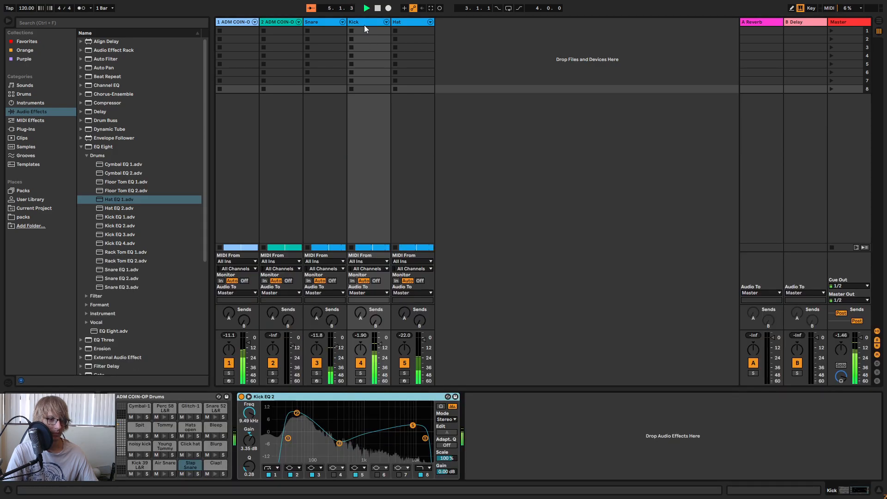
{"action": "key", "text": "Tab"}
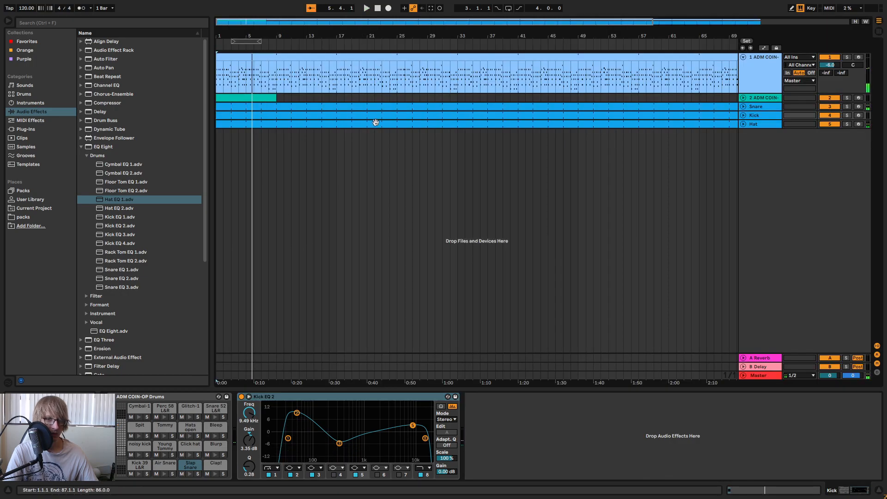
- Reopen the Kick clip in an enlarged note editor and play its first Kicky hit with the song
{"action": "double_click", "coordinate": [368, 117]}
{"action": "left_click_drag", "start_coordinate": [320, 271], "coordinate": [322, 130]}
{"action": "key", "text": "space"}
{"action": "left_click_drag", "start_coordinate": [276, 247], "coordinate": [262, 294]}
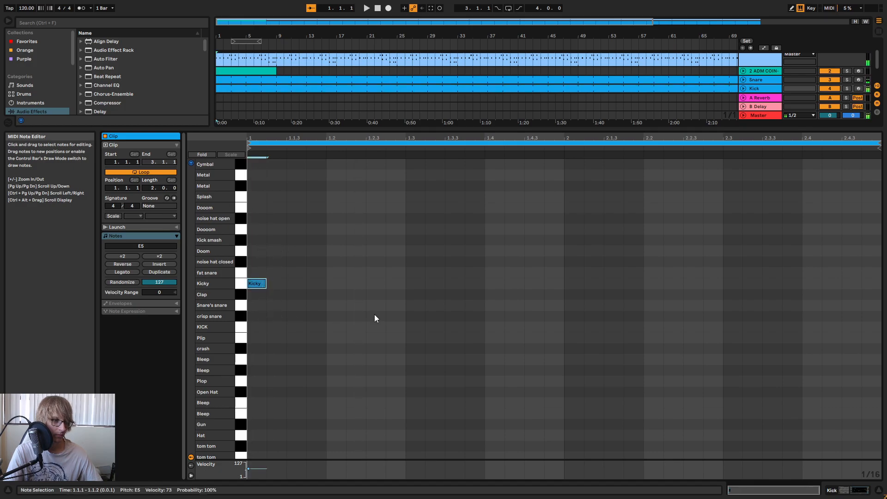
{"action": "key", "text": "space"}
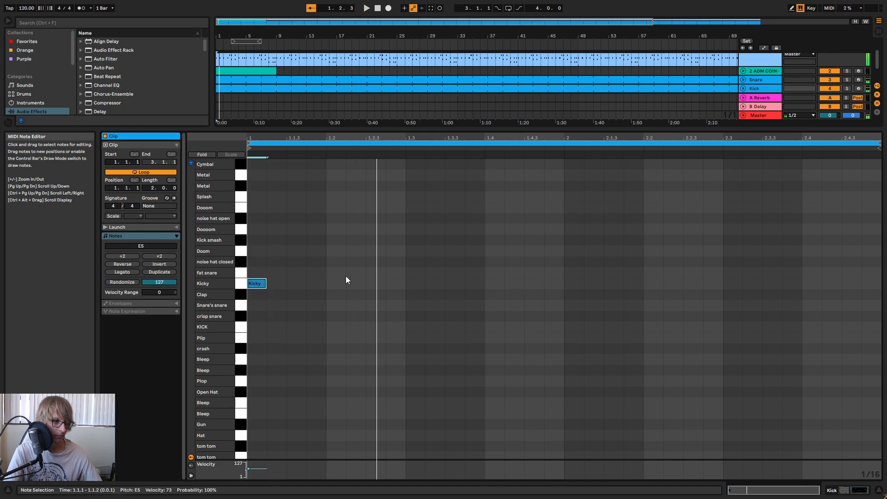
{"action": "key", "text": "space"}
{"action": "left_click", "coordinate": [343, 273]}
{"action": "key", "text": "space"}
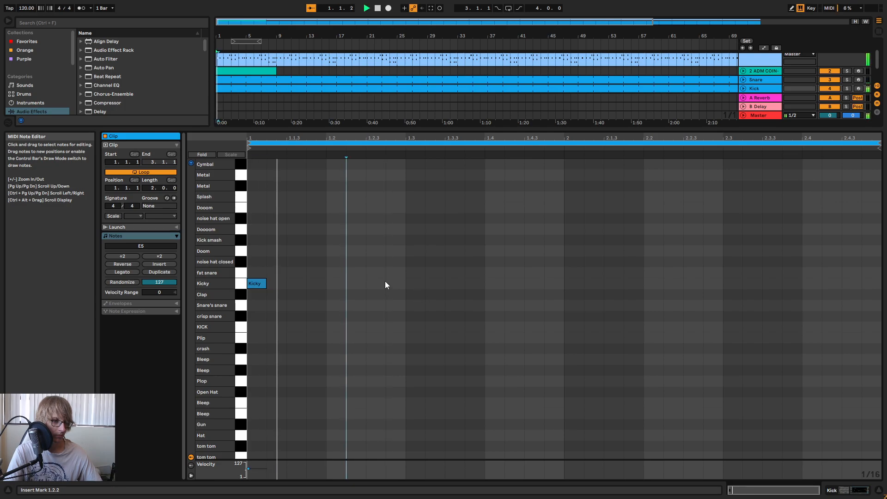
- Try a second Kicky hit at 1.2.3 with a duplicate after it, play them, and delete the added hits
{"action": "key", "text": "space"}
{"action": "left_click", "coordinate": [368, 278]}
{"action": "double_click", "coordinate": [372, 282]}
{"action": "key", "text": "space"}
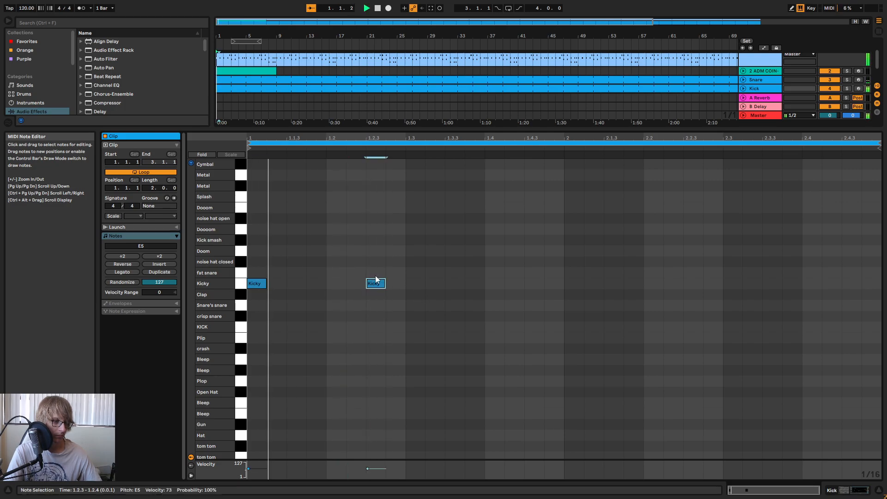
{"action": "key", "text": "space"}
{"action": "key", "text": "ctrl+d"}
{"action": "key", "text": "space"}
{"action": "key", "text": "space"}
{"action": "left_click_drag", "start_coordinate": [356, 243], "coordinate": [421, 336]}
{"action": "key", "text": "Delete"}
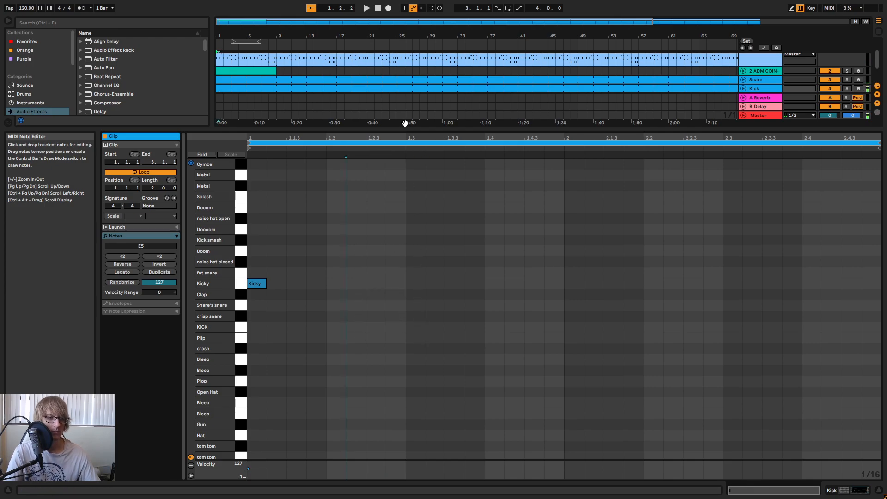
- Try moving the Snare clip's first hit two sixteenths earlier to 1.1.3 and play it
{"action": "left_click", "coordinate": [377, 83]}
{"action": "left_click_drag", "start_coordinate": [325, 288], "coordinate": [345, 331]}
{"action": "key", "text": "Left"}
{"action": "key", "text": "Left"}
{"action": "key", "text": "space"}
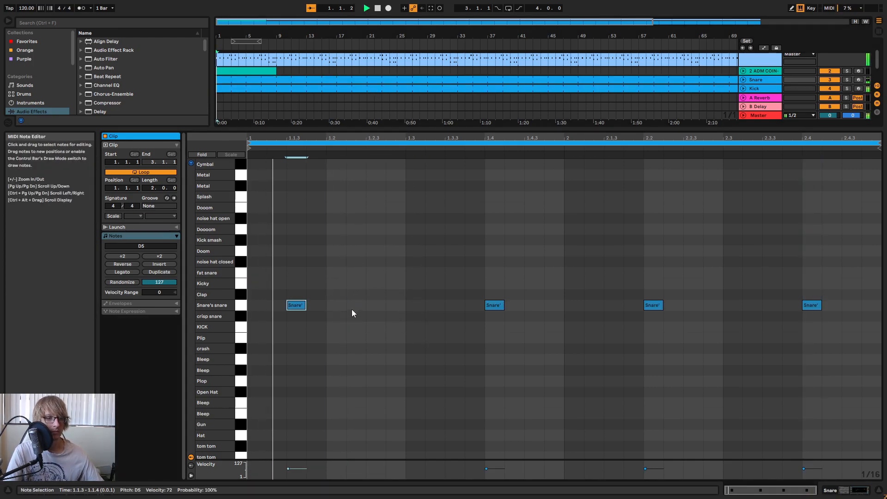
- Try a copy of the first snare hit at 1.2.3 and shift the 1.4.1 snare hit to 1.3.3
{"action": "left_click_drag", "start_coordinate": [298, 269], "coordinate": [296, 308]}
{"action": "key", "text": "ctrl+c"}
{"action": "left_click", "coordinate": [364, 276]}
{"action": "key", "text": "ctrl+v"}
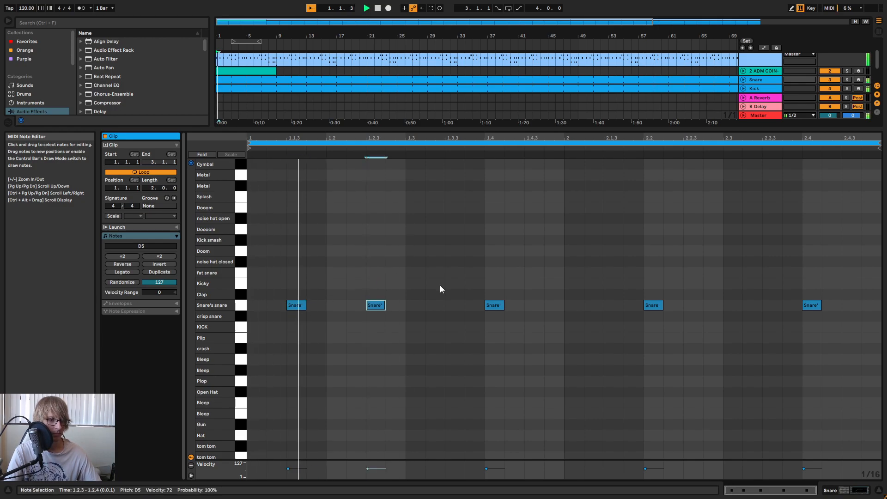
{"action": "left_click_drag", "start_coordinate": [494, 308], "coordinate": [464, 310]}
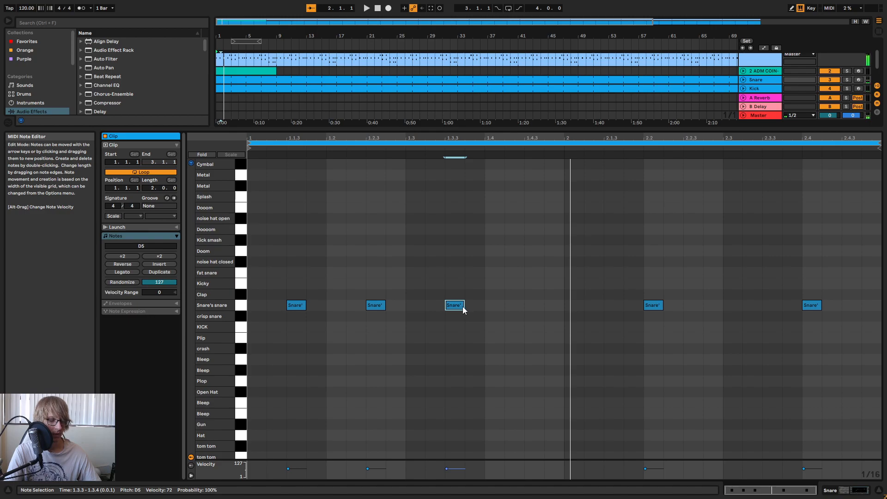
- Undo the added snare copy and the snare hit moves, and play the Snare clip
{"action": "key", "text": "space"}
{"action": "key", "text": "ctrl+z"}
{"action": "key", "text": "ctrl+z"}
{"action": "key", "text": "ctrl+z"}
{"action": "key", "text": "ctrl+z"}
{"action": "key", "text": "ctrl+z"}
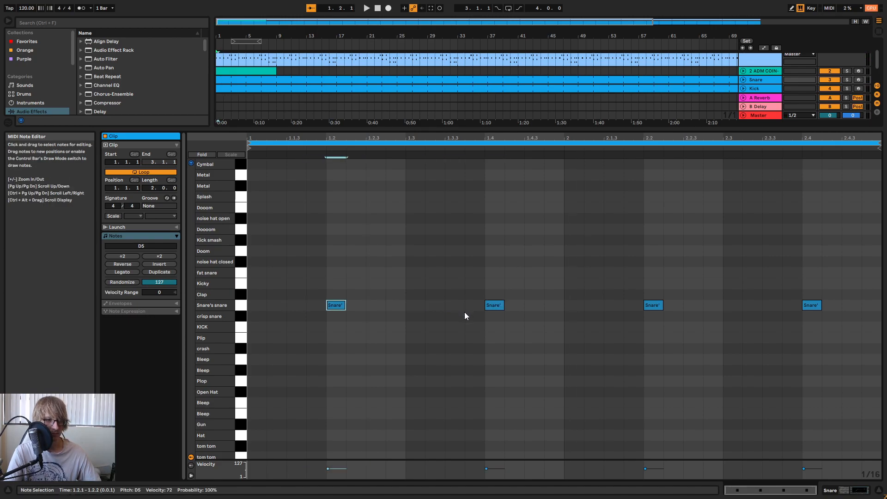
{"action": "key", "text": "space"}
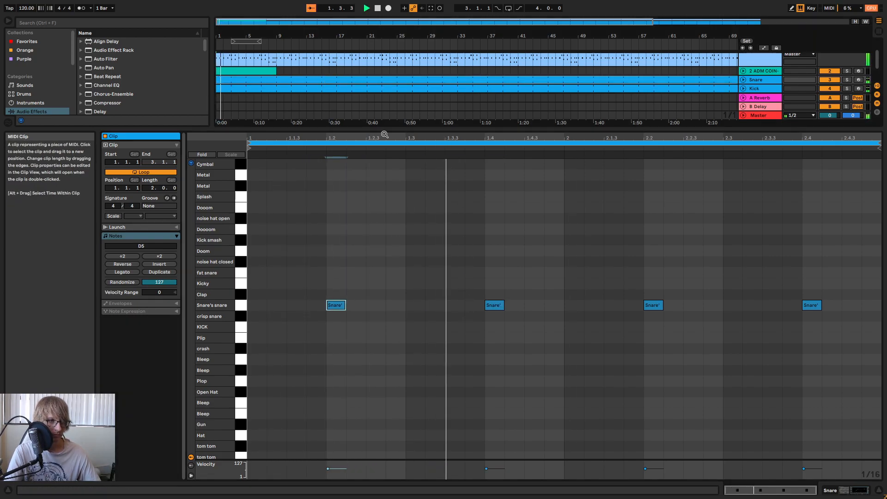
- Add a sixteenth Kicky note at 1.3.3 in the Kick clip and play it with the song
{"action": "left_click", "coordinate": [320, 90]}
{"action": "key", "text": "space"}
{"action": "double_click", "coordinate": [455, 283]}
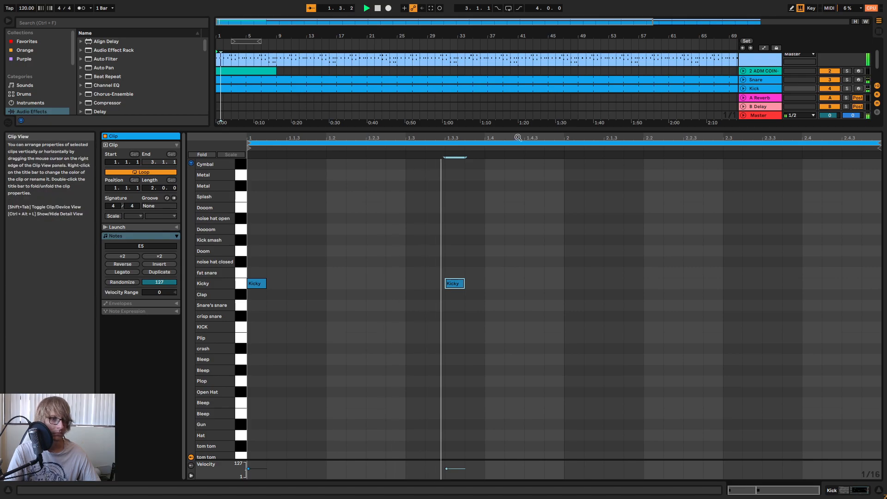
{"action": "left_click", "coordinate": [460, 261]}
{"action": "key", "text": "space"}
{"action": "key", "text": "space"}
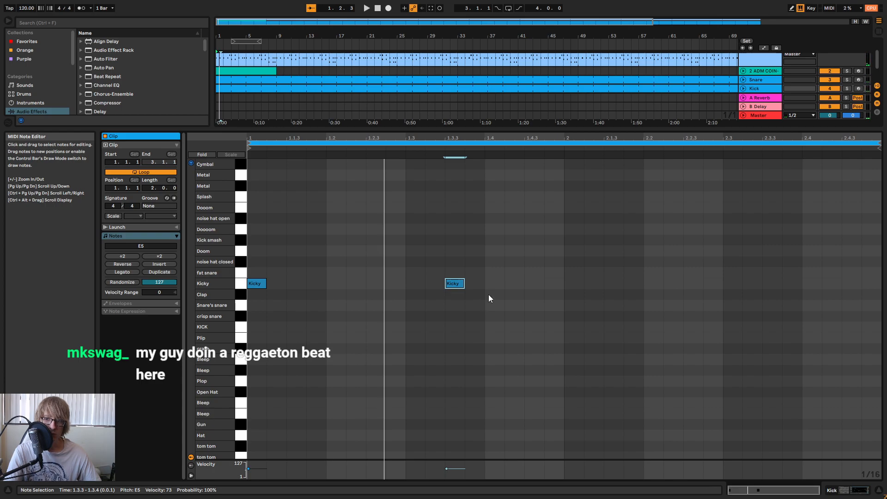
{"action": "key", "text": "space"}
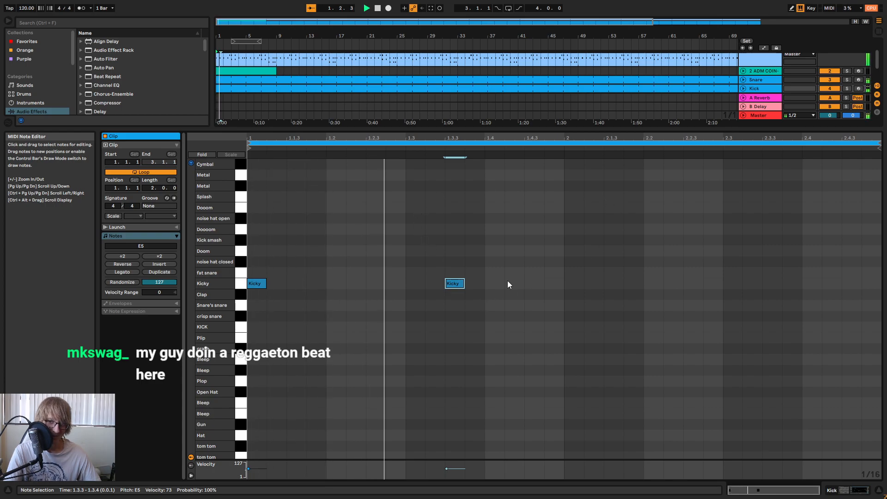
- Try an extra Kicky hit at 1.4.3, play it, and delete it
{"action": "left_click", "coordinate": [525, 273]}
{"action": "key", "text": "space"}
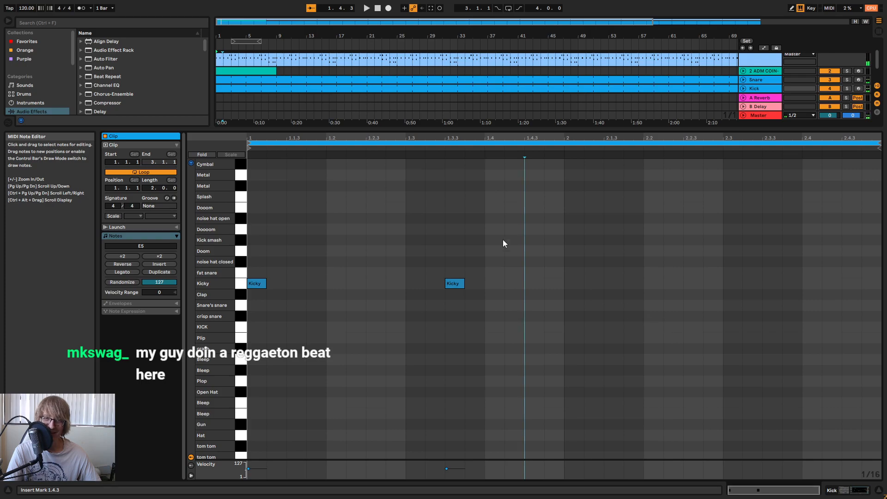
{"action": "key", "text": "ctrl+v"}
{"action": "key", "text": "space"}
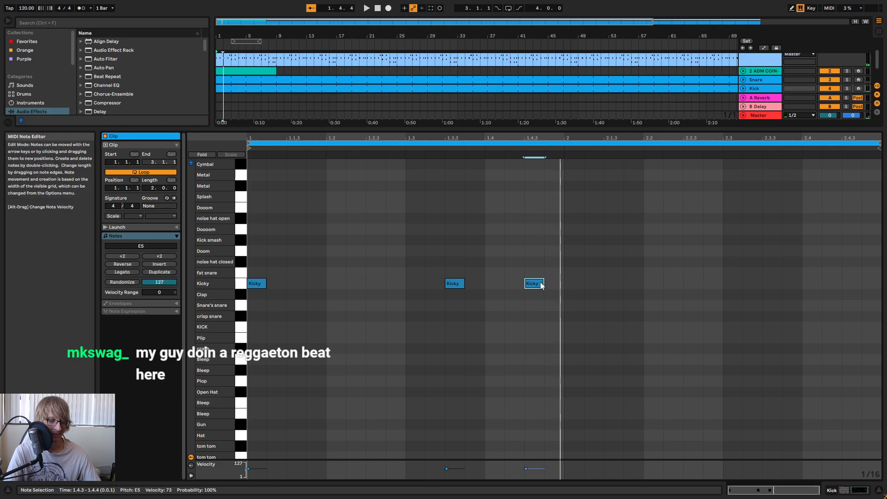
{"action": "key", "text": "Delete"}
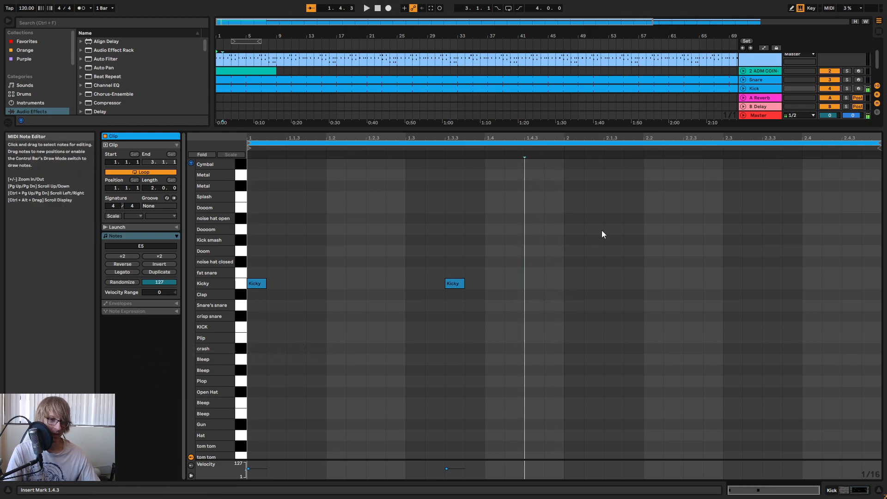
- Duplicate the two Kicky hits of bar 1 into bar 2 of the Kick clip during playback
{"action": "key", "text": "space"}
{"action": "left_click_drag", "start_coordinate": [504, 230], "coordinate": [253, 381]}
{"action": "key", "text": "ctrl+d"}
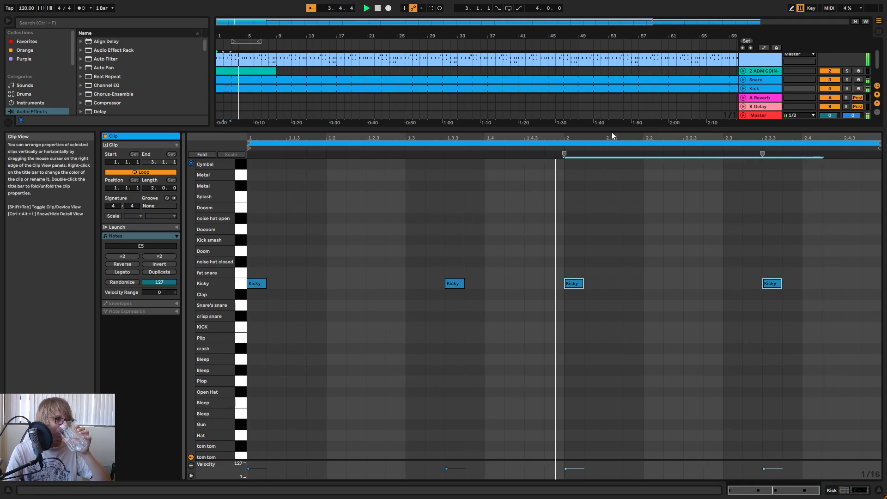
- Unfold the Kick and Snare tracks in the arrangement and consolidate bars 1 to 8 on both
{"action": "left_click_drag", "start_coordinate": [610, 132], "coordinate": [611, 286]}
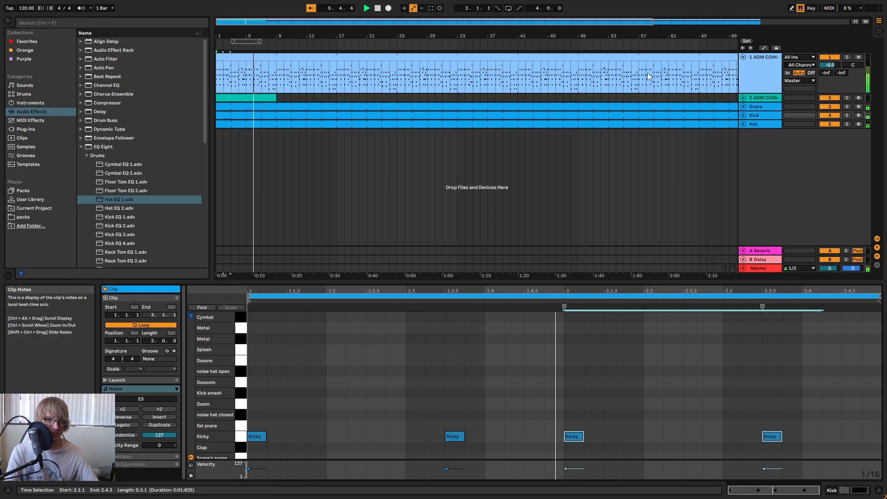
{"action": "left_click", "coordinate": [743, 115]}
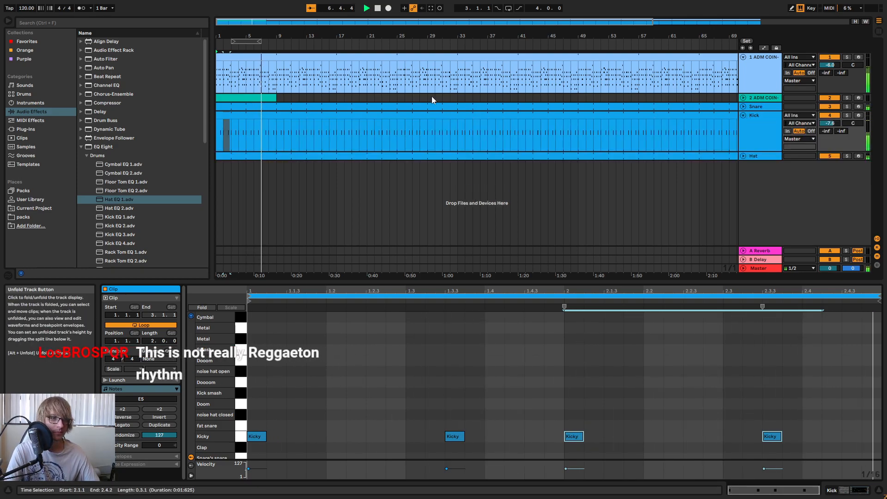
{"action": "left_click_drag", "start_coordinate": [277, 127], "coordinate": [197, 133]}
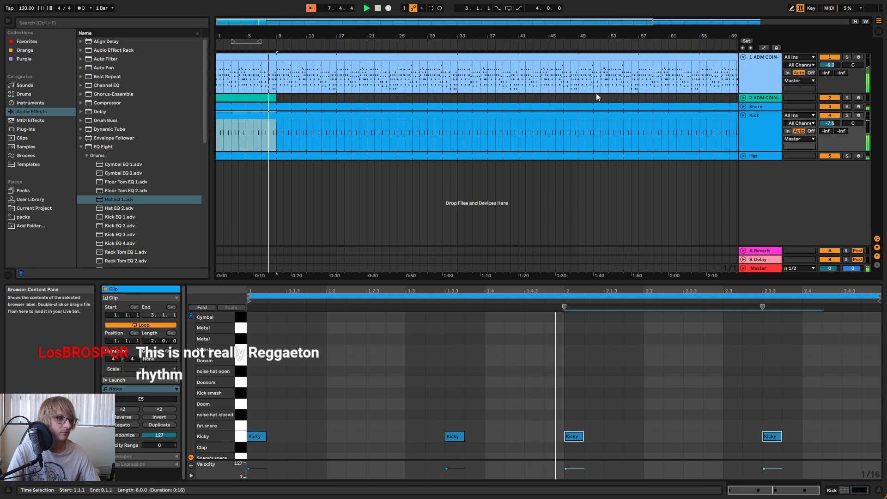
{"action": "left_click", "coordinate": [743, 107]}
{"action": "left_click", "coordinate": [273, 153]}
{"action": "key", "text": "space"}
{"action": "left_click_drag", "start_coordinate": [273, 153], "coordinate": [212, 121]}
{"action": "right_click", "coordinate": [270, 106]}
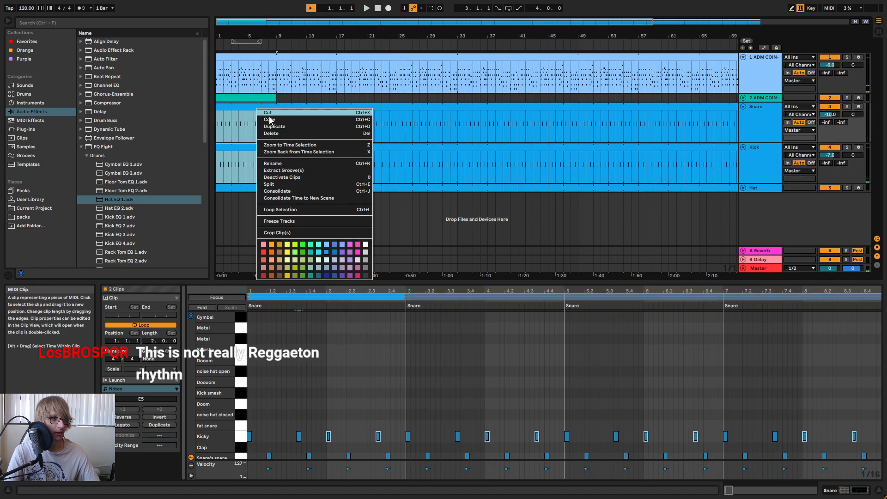
{"action": "left_click", "coordinate": [282, 194]}
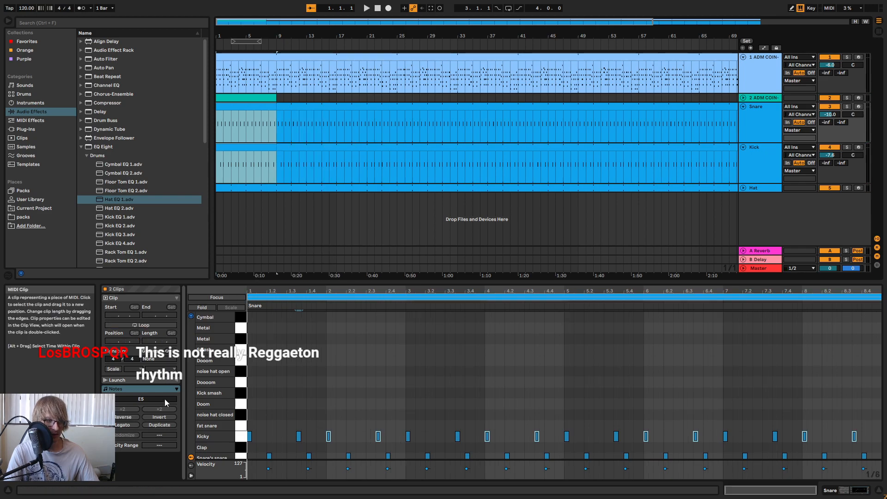
- Play the beat, and extend the consolidated eight-bar Snare and Kick clips together across the arrangement to bar 79
{"action": "key", "text": "space"}
{"action": "left_click_drag", "start_coordinate": [276, 148], "coordinate": [632, 152]}
{"action": "key", "text": "space"}
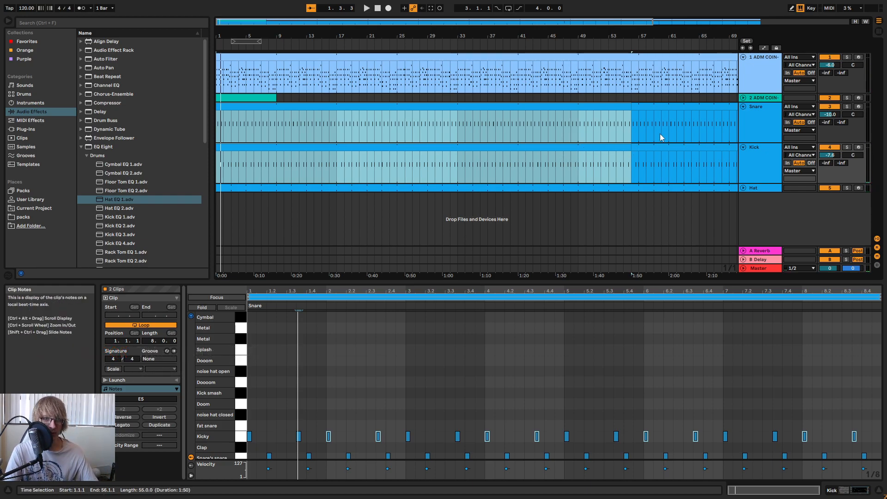
{"action": "left_click_drag", "start_coordinate": [631, 110], "coordinate": [758, 118]}
{"action": "left_click_drag", "start_coordinate": [722, 29], "coordinate": [574, 27]}
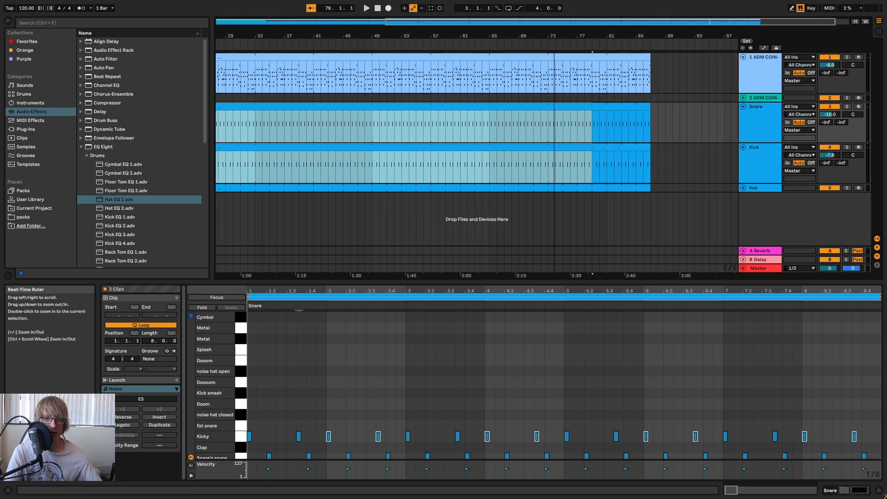
- Delete the leftover Snare and Kick clips after bar 79
{"action": "left_click", "coordinate": [620, 106]}
{"action": "key", "text": "Delete"}
{"action": "left_click", "coordinate": [610, 147]}
{"action": "key", "text": "Delete"}
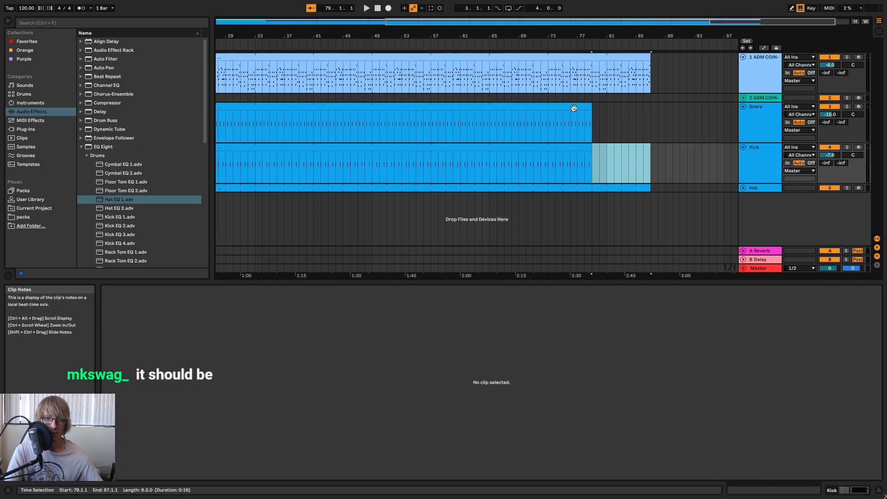
- Extend the Snare and Kick clips together to bar 81 and play the song from the start
{"action": "left_click", "coordinate": [574, 107]}
{"action": "left_click", "coordinate": [581, 147], "text": "shift"}
{"action": "mouse_move", "coordinate": [590, 147]}
{"action": "left_mouse_down"}
{"action": "mouse_move", "coordinate": [667, 145]}
{"action": "mouse_move", "coordinate": [608, 144]}
{"action": "left_mouse_up"}
{"action": "key", "text": "space"}
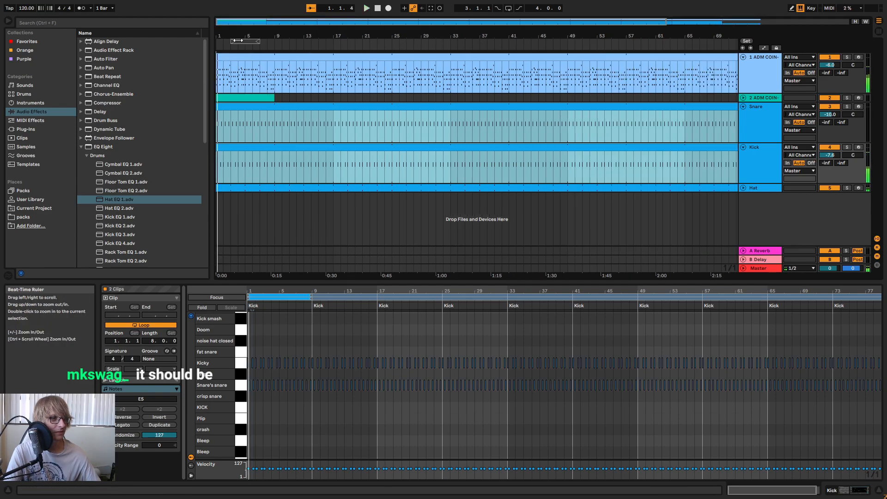
- Play the opening bars while viewing the notes of the Snare and Kick clips separately
{"action": "left_click_drag", "start_coordinate": [243, 40], "coordinate": [307, 44]}
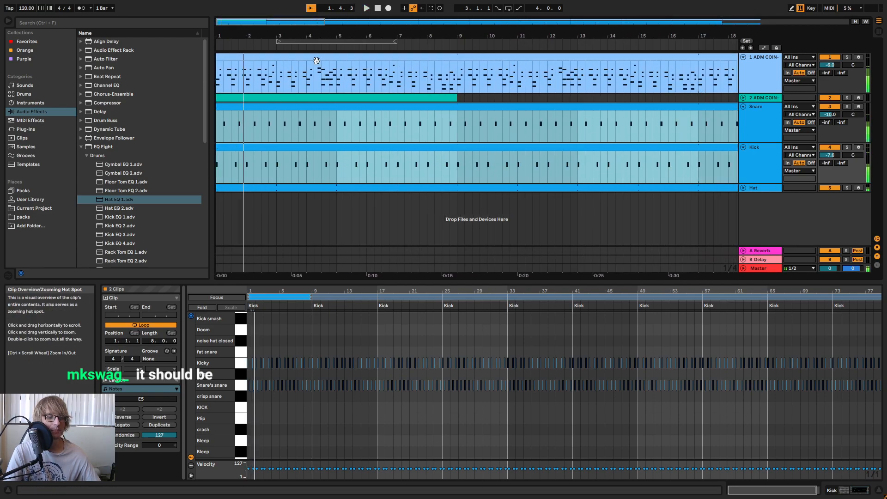
{"action": "left_click", "coordinate": [332, 131]}
{"action": "left_click", "coordinate": [344, 109]}
{"action": "key", "text": "space"}
{"action": "left_click_drag", "start_coordinate": [358, 282], "coordinate": [378, 130]}
{"action": "left_click_drag", "start_coordinate": [315, 139], "coordinate": [358, 157]}
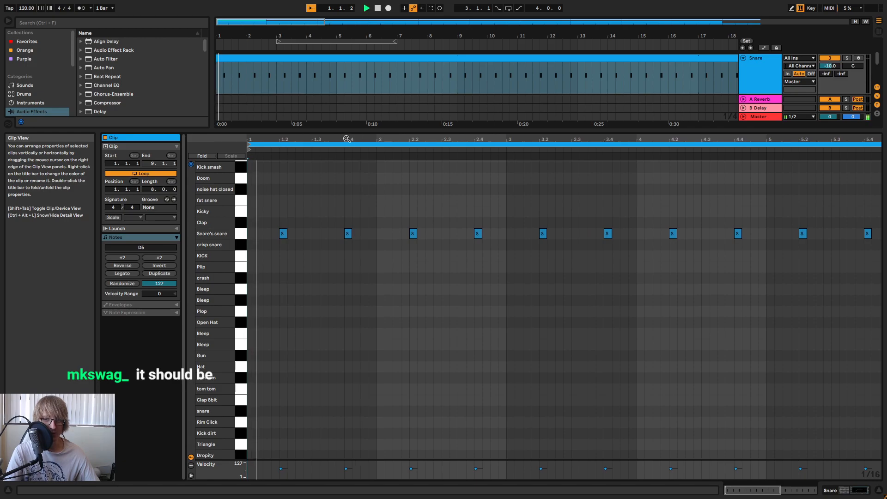
{"action": "left_click_drag", "start_coordinate": [471, 131], "coordinate": [478, 296]}
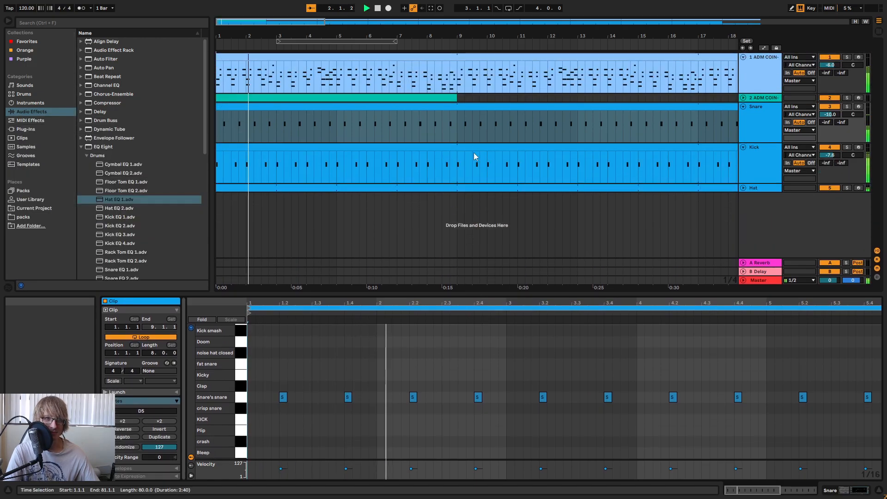
{"action": "key", "text": "space"}
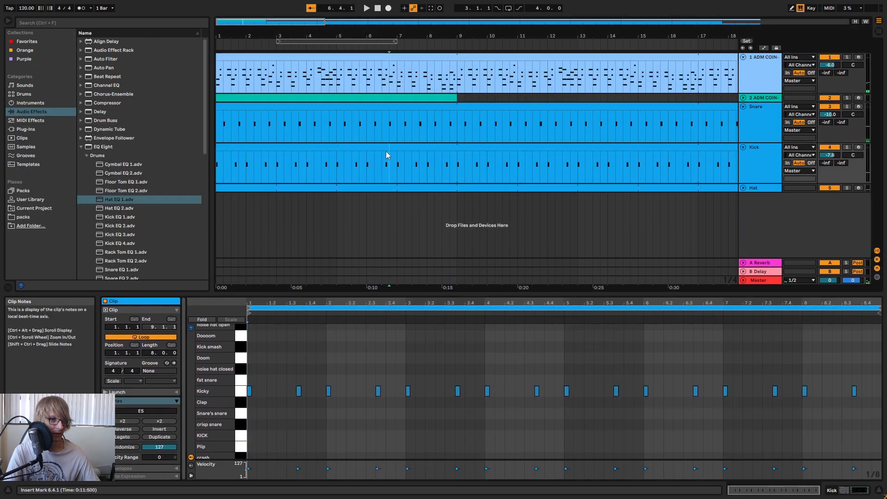
- Open the Kick and Snare clips together in an enlarged note editor and play their opening bars
{"action": "left_click", "coordinate": [388, 147]}
{"action": "left_click", "coordinate": [389, 105], "text": "shift"}
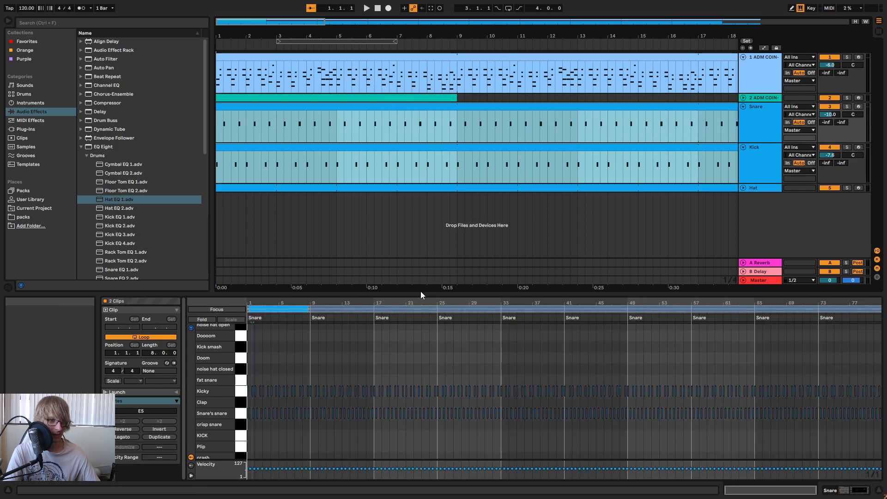
{"action": "left_click_drag", "start_coordinate": [415, 295], "coordinate": [416, 139]}
{"action": "key", "text": "space"}
{"action": "left_click_drag", "start_coordinate": [267, 146], "coordinate": [533, 214]}
{"action": "key", "text": "space"}
{"action": "left_click_drag", "start_coordinate": [366, 146], "coordinate": [402, 162]}
{"action": "key", "text": "space"}
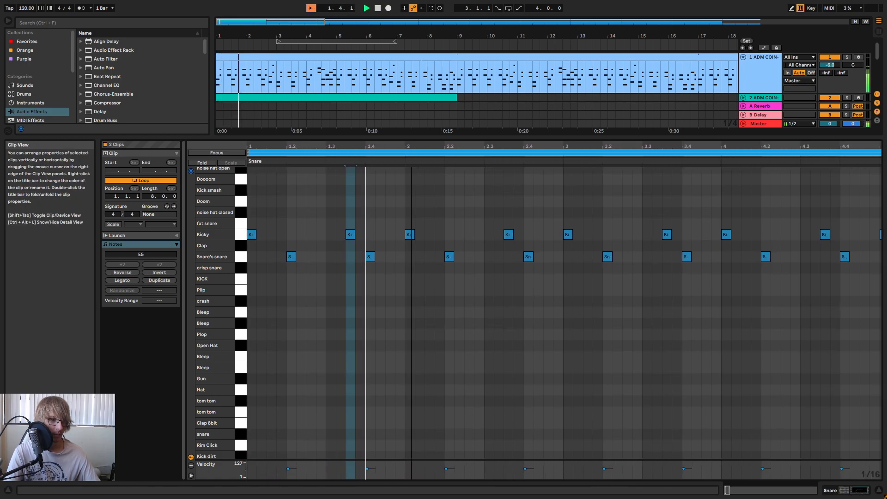
- Move the Kicky hit at 2.1.1 back to 1.4.3 and play it with the song
{"action": "left_click", "coordinate": [371, 257]}
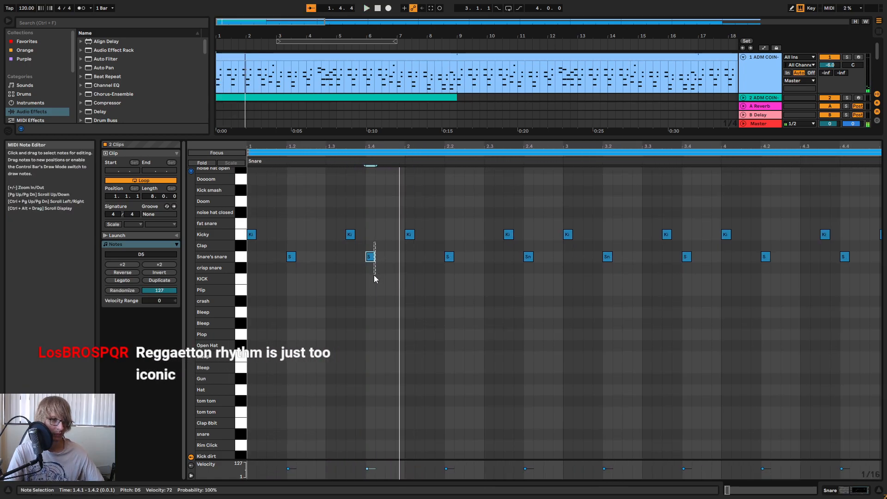
{"action": "key", "text": "space"}
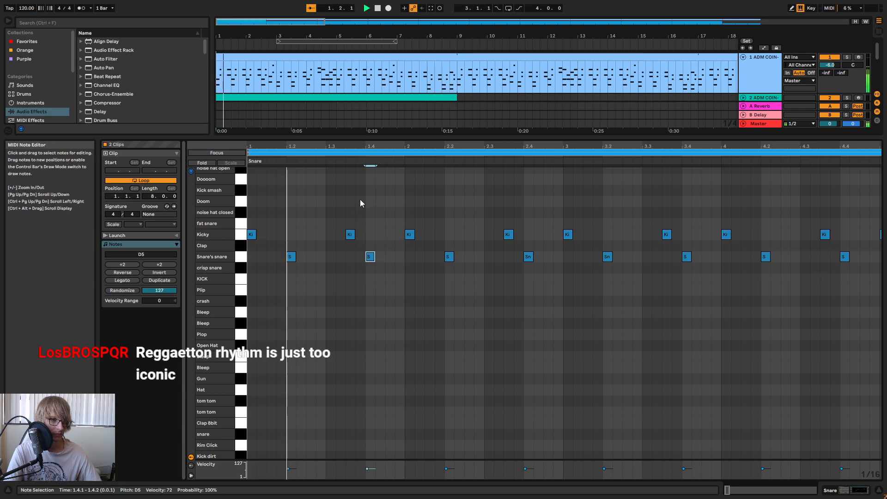
{"action": "left_click", "coordinate": [409, 235]}
{"action": "key", "text": "Left"}
{"action": "key", "text": "space"}
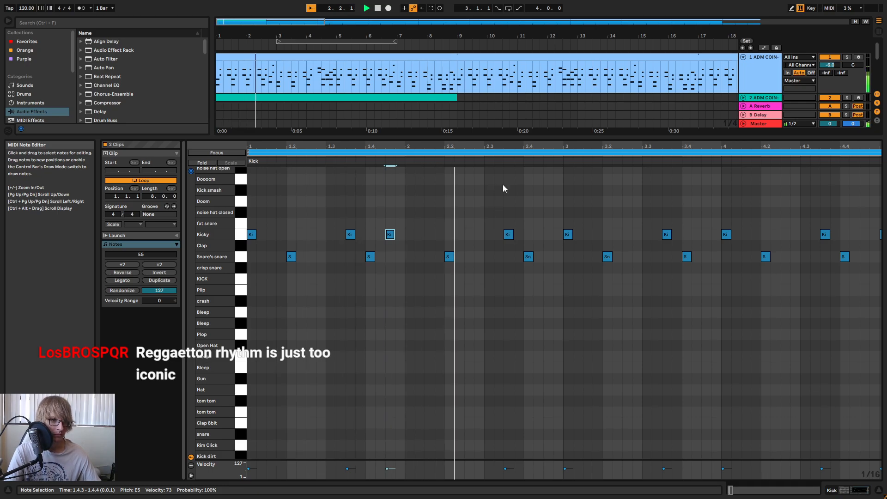
- Add a sixteenth Kicky hit at 2.4.3 and play the pattern
{"action": "left_click", "coordinate": [513, 225]}
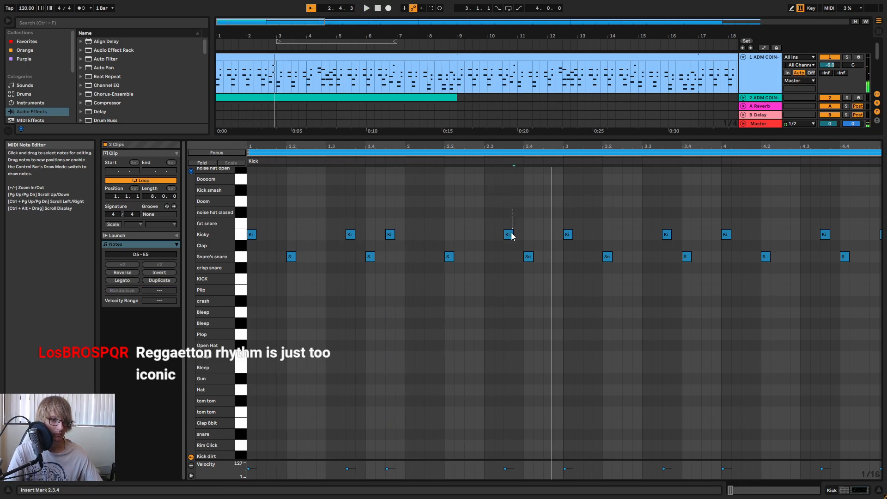
{"action": "double_click", "coordinate": [545, 233]}
{"action": "key", "text": "space"}
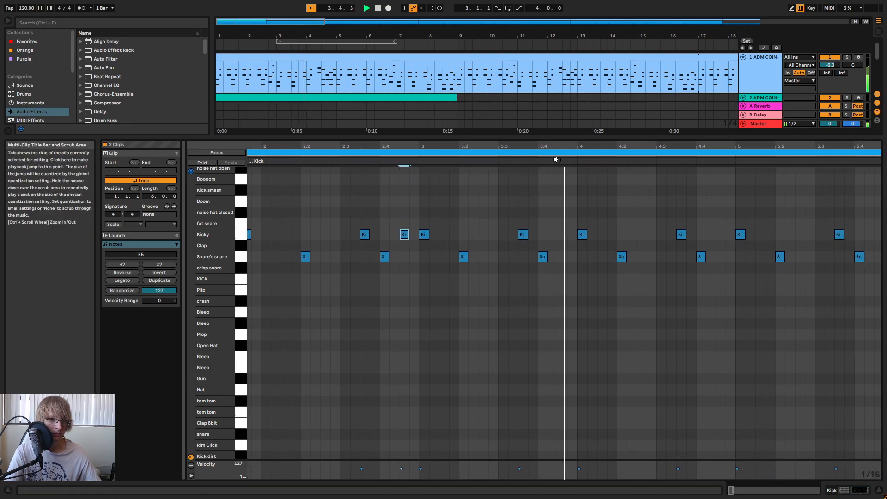
- Move the Kicky hit at 4.1.1 back to 3.4.3 and play the pattern
{"action": "left_click_drag", "start_coordinate": [578, 213], "coordinate": [575, 256]}
{"action": "key", "text": "Left"}
{"action": "key", "text": "Left"}
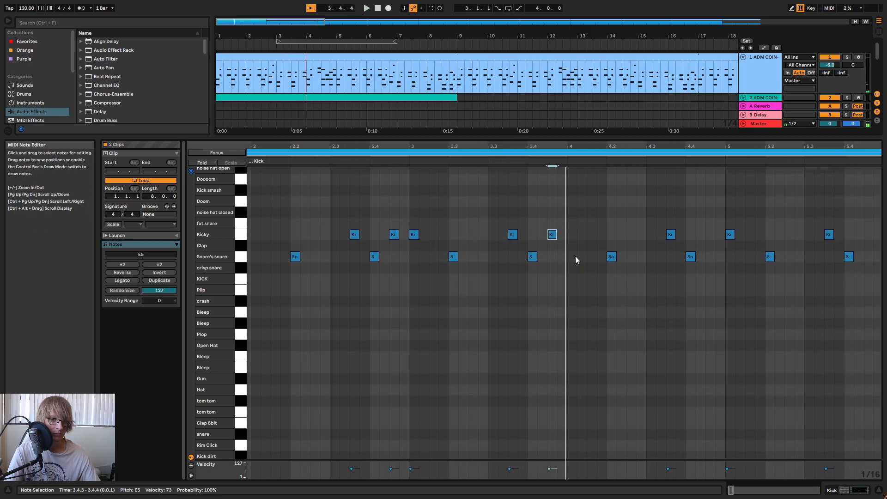
{"action": "key", "text": "space"}
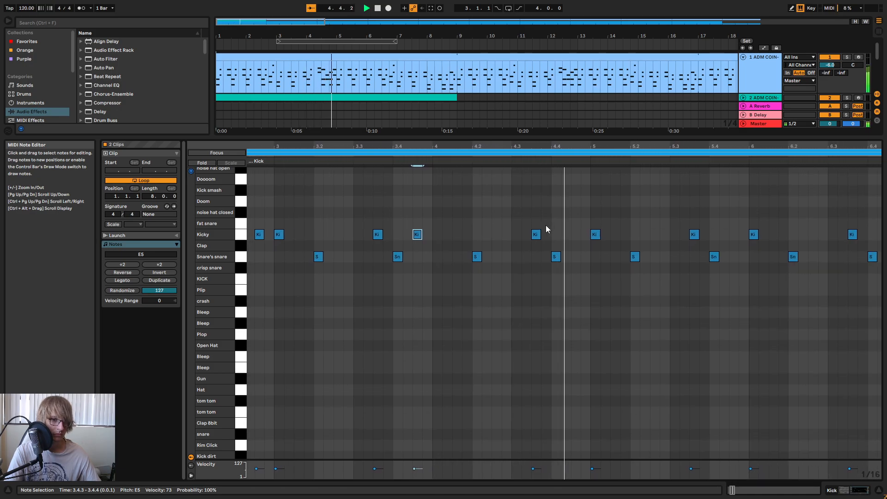
- Add a sixteenth Kicky hit at 4.4.3 and play the pattern around bar 4
{"action": "double_click", "coordinate": [561, 234]}
{"action": "key", "text": "space"}
{"action": "left_click_drag", "start_coordinate": [698, 146], "coordinate": [665, 105]}
{"action": "left_click_drag", "start_coordinate": [341, 106], "coordinate": [441, 151]}
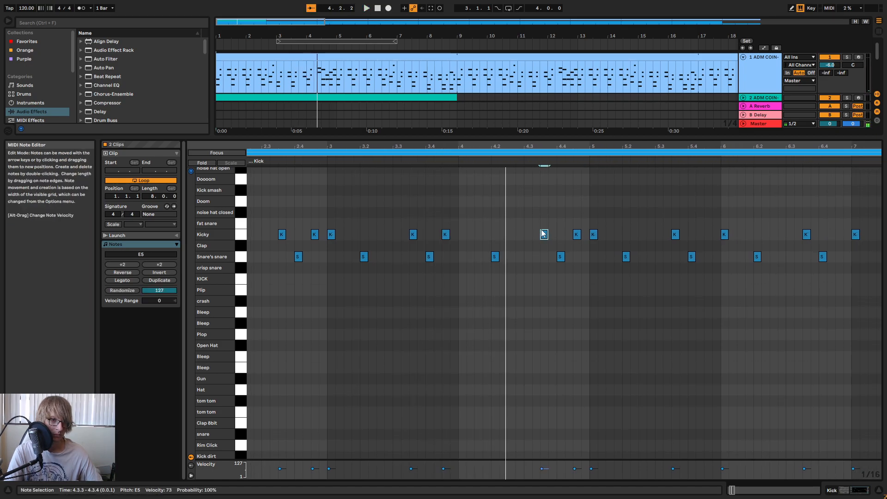
{"action": "left_click", "coordinate": [427, 166]}
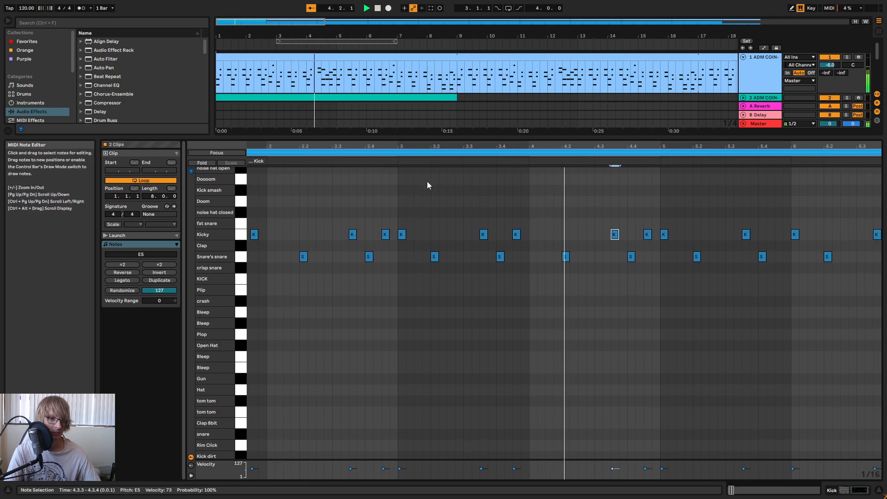
- Add a Kicky hit at 4.2.3 and move the 4.3.3 Kicky hit to 4.3.1
{"action": "left_click", "coordinate": [486, 164]}
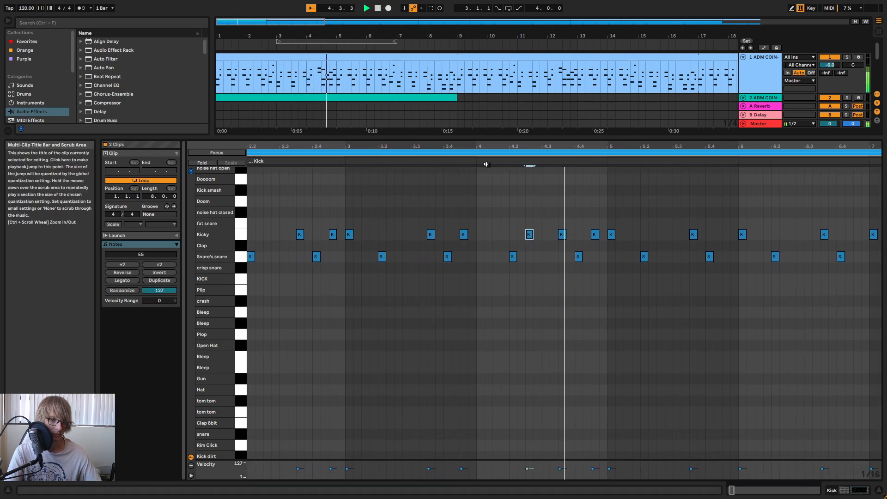
{"action": "left_click", "coordinate": [545, 207]}
{"action": "left_click_drag", "start_coordinate": [548, 234], "coordinate": [544, 236]}
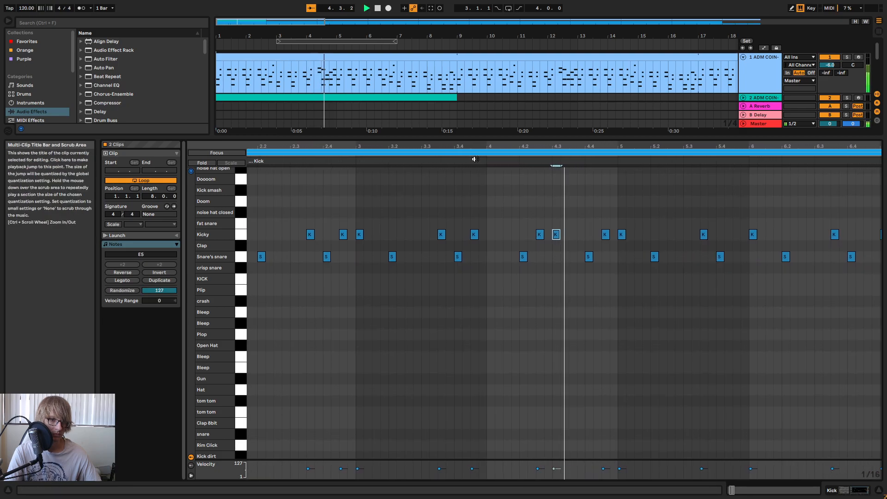
- Rework the end of bar 4 with snares at 4.3.3 and 4.4.3 and a Kicky hit at 4.4.1
{"action": "left_click_drag", "start_coordinate": [572, 262], "coordinate": [583, 237]}
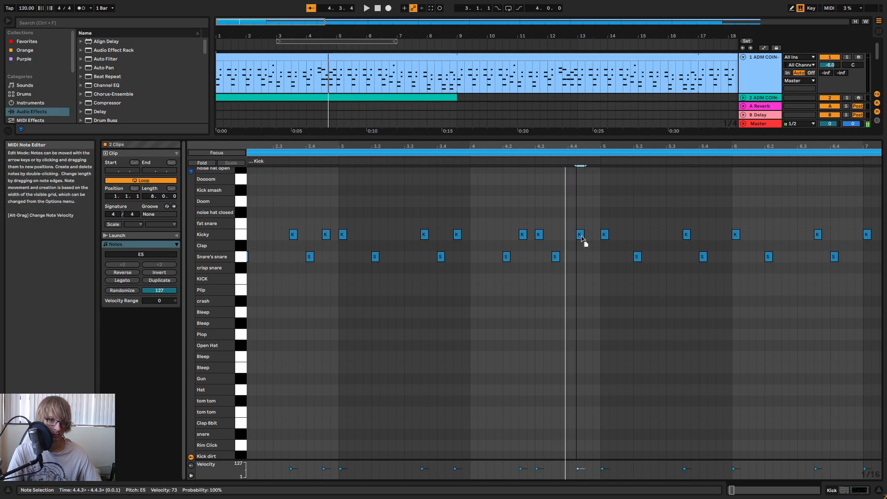
{"action": "double_click", "coordinate": [587, 257]}
{"action": "left_click", "coordinate": [480, 164]}
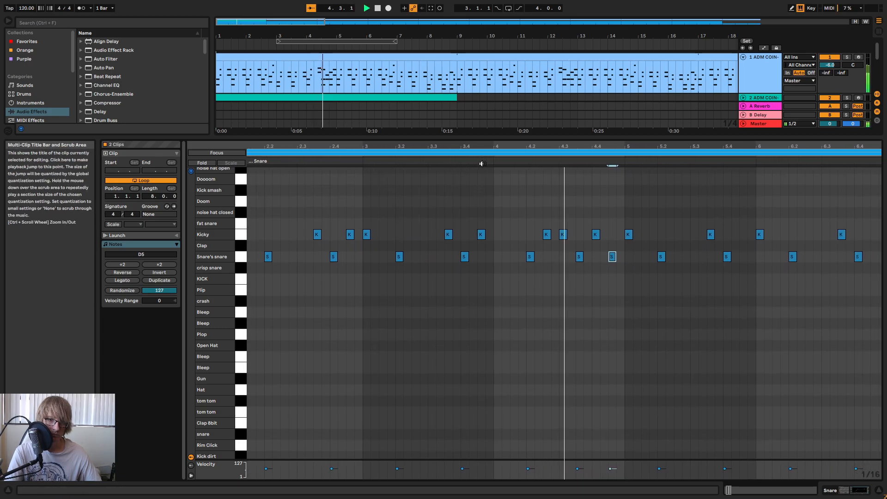
- Play the song from the start through the reworked drum fill in bar 4
{"action": "key", "text": "space"}
{"action": "left_click_drag", "start_coordinate": [575, 144], "coordinate": [549, 134]}
{"action": "key", "text": "space"}
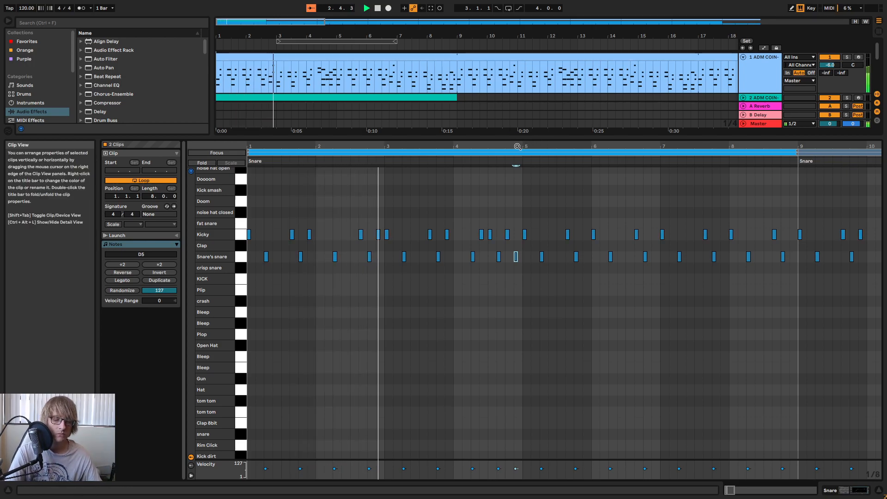
{"action": "left_click_drag", "start_coordinate": [518, 143], "coordinate": [521, 156]}
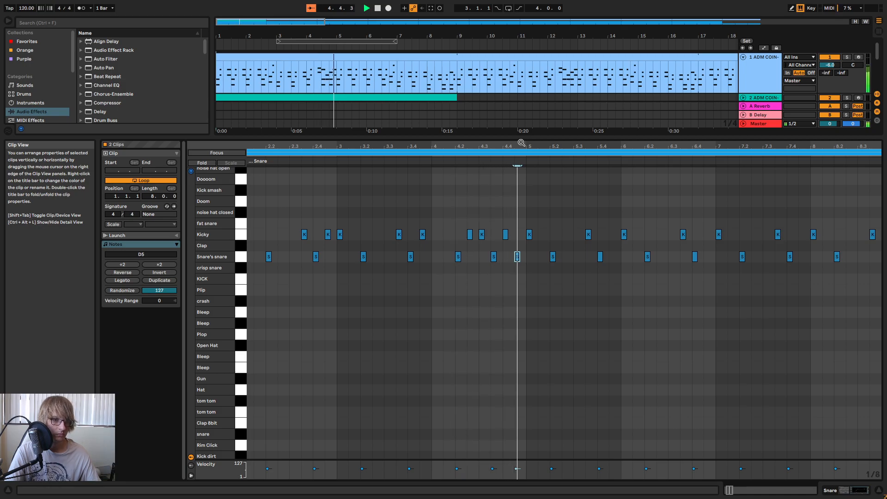
{"action": "key", "text": "space"}
{"action": "left_click_drag", "start_coordinate": [521, 143], "coordinate": [608, 145]}
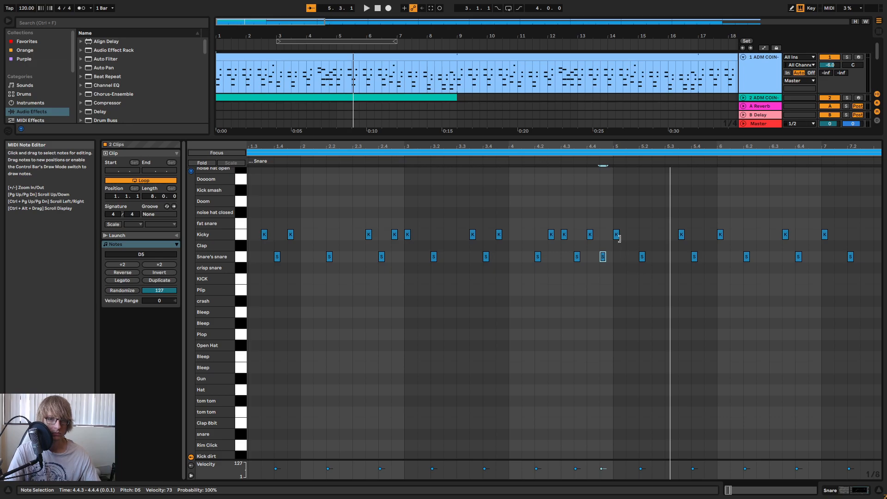
- Try moving the snare at 5.2.1 to 5.1.3 and play the transition into bar 5
{"action": "left_click_drag", "start_coordinate": [638, 291], "coordinate": [678, 226]}
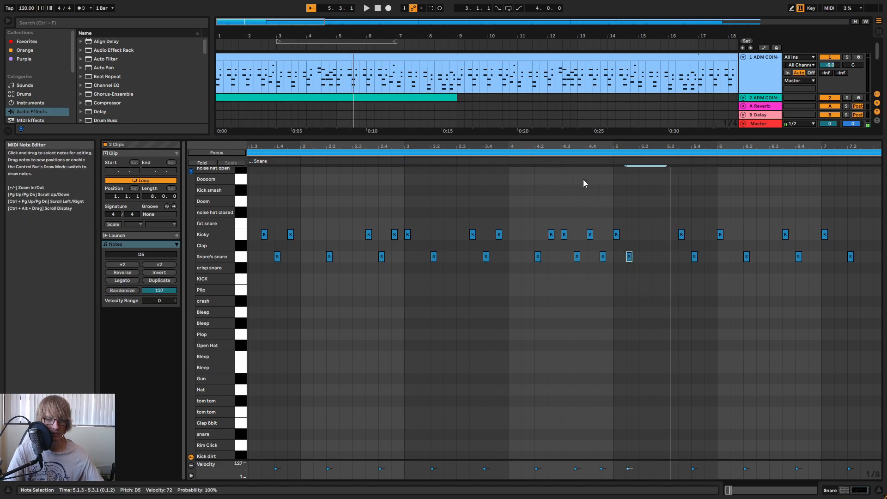
{"action": "left_click", "coordinate": [506, 161]}
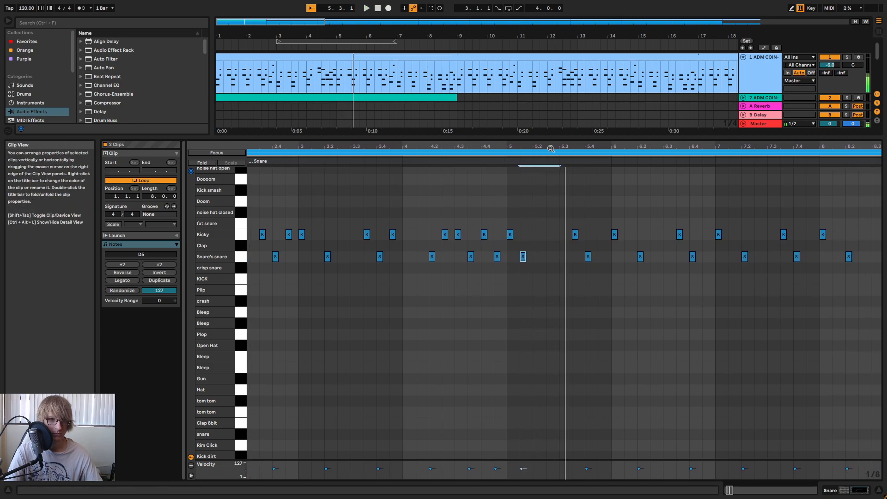
{"action": "left_click_drag", "start_coordinate": [540, 143], "coordinate": [420, 143]}
{"action": "key", "text": "space"}
- Undo the snare edits at 5.1.3 and 4.4.3, and place bar 4's last Kicky hit at 4.4.1
{"action": "key", "text": "ctrl+z"}
{"action": "key", "text": "ctrl+z"}
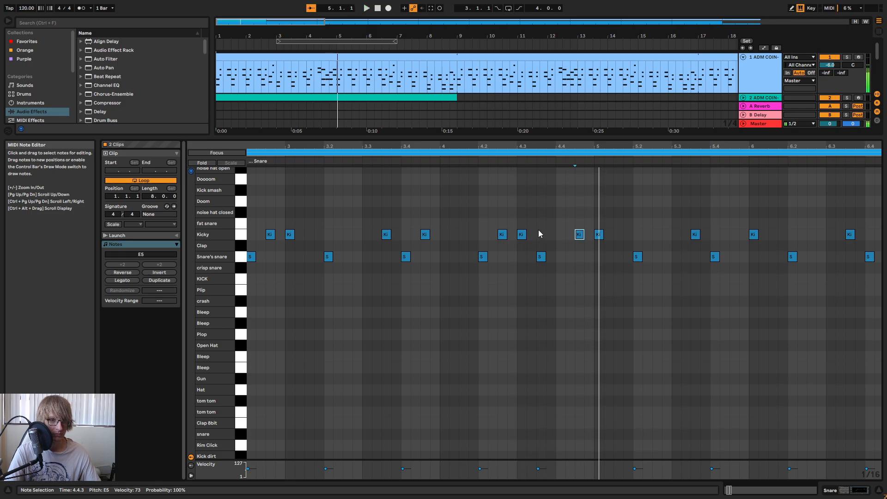
{"action": "left_click", "coordinate": [541, 256]}
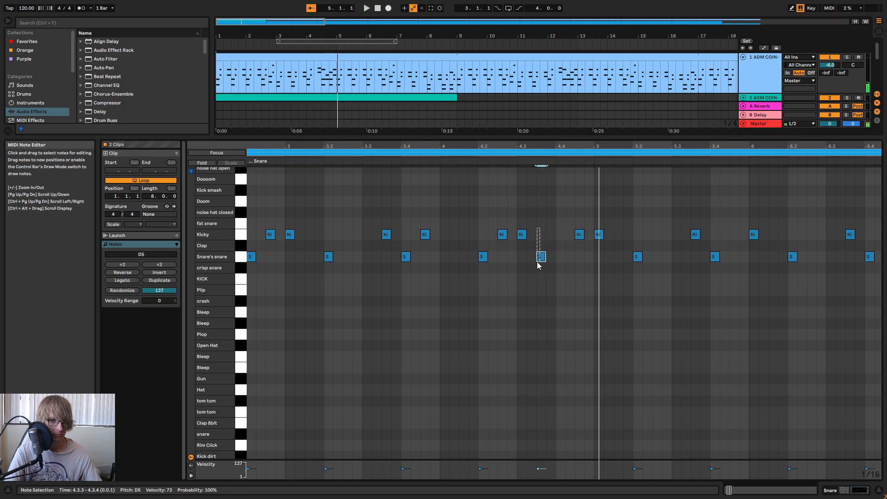
{"action": "left_click", "coordinate": [456, 159]}
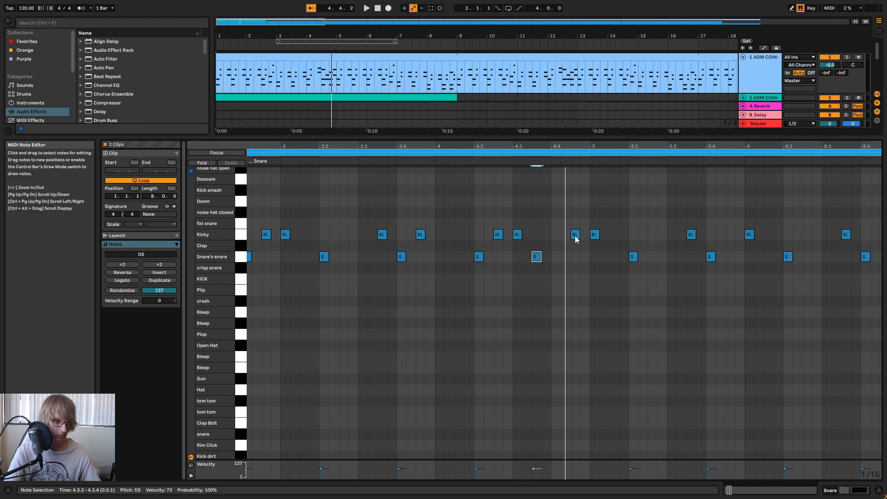
{"action": "left_click", "coordinate": [441, 158]}
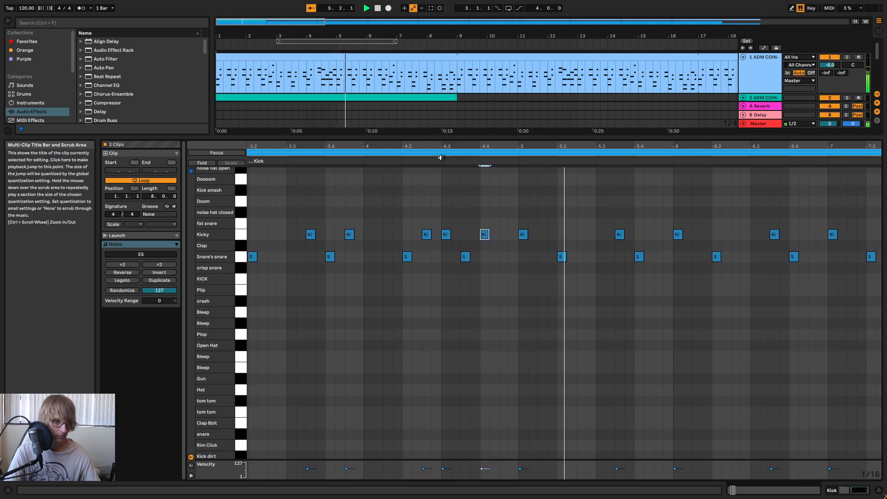
- Play the revised eight-bar kick and snare pattern with the song from the start
{"action": "left_click_drag", "start_coordinate": [591, 147], "coordinate": [559, 147]}
{"action": "key", "text": "space"}
{"action": "key", "text": "space"}
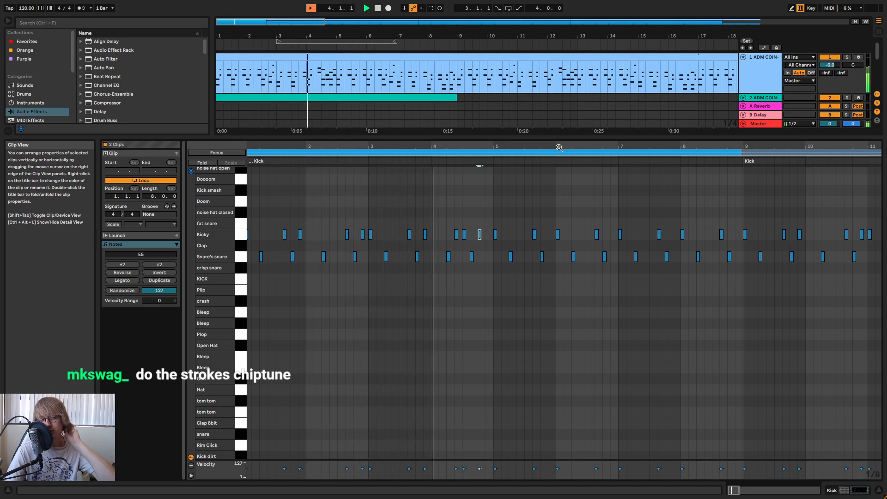
{"action": "key", "text": "space"}
{"action": "left_click_drag", "start_coordinate": [531, 147], "coordinate": [572, 147]}
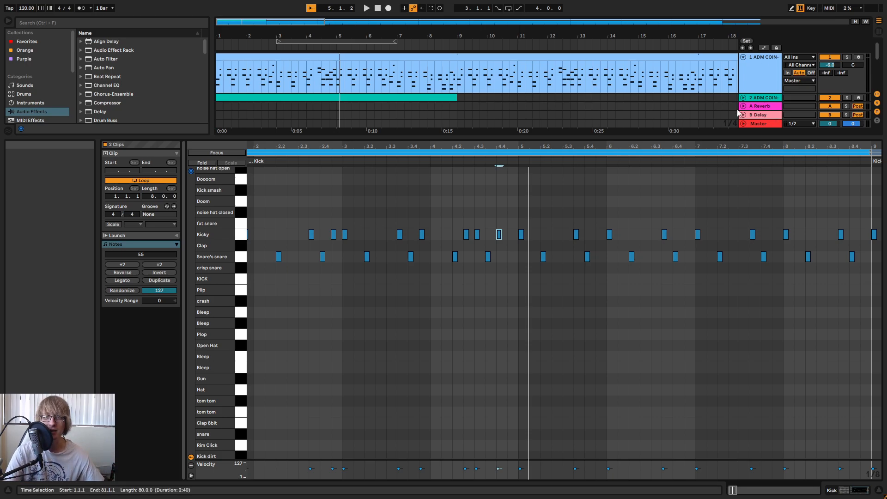
{"action": "left_click", "coordinate": [758, 73]}
{"action": "key", "text": "space"}
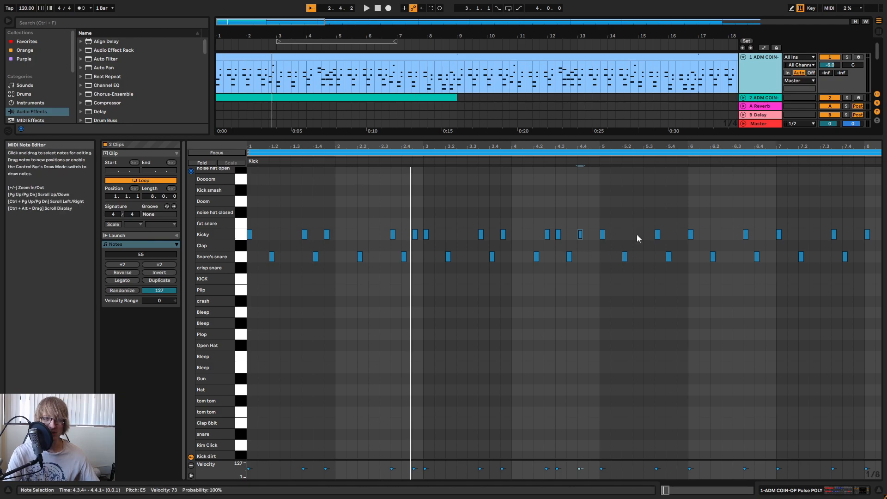
- Play the song from the start with both repeats of the kick and snare pattern in view
{"action": "mouse_move", "coordinate": [610, 144]}
{"action": "left_mouse_down"}
{"action": "mouse_move", "coordinate": [610, 126]}
{"action": "mouse_move", "coordinate": [610, 138]}
{"action": "left_mouse_up"}
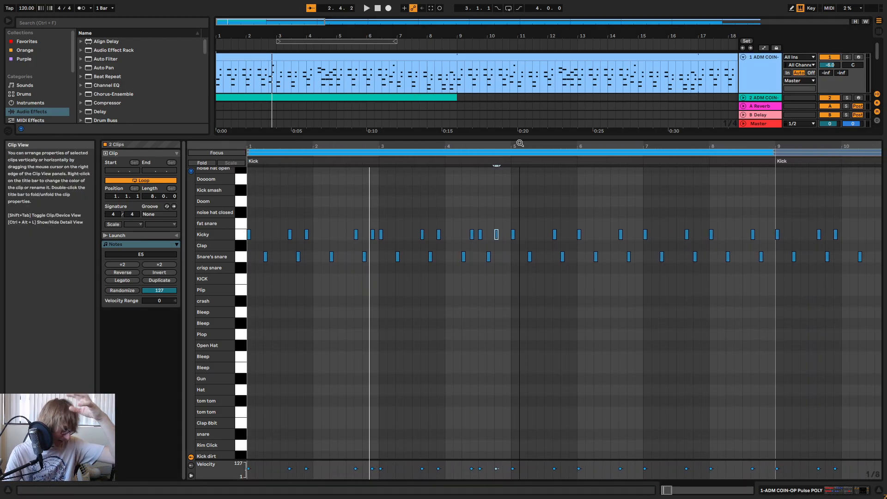
{"action": "left_click_drag", "start_coordinate": [544, 143], "coordinate": [455, 144]}
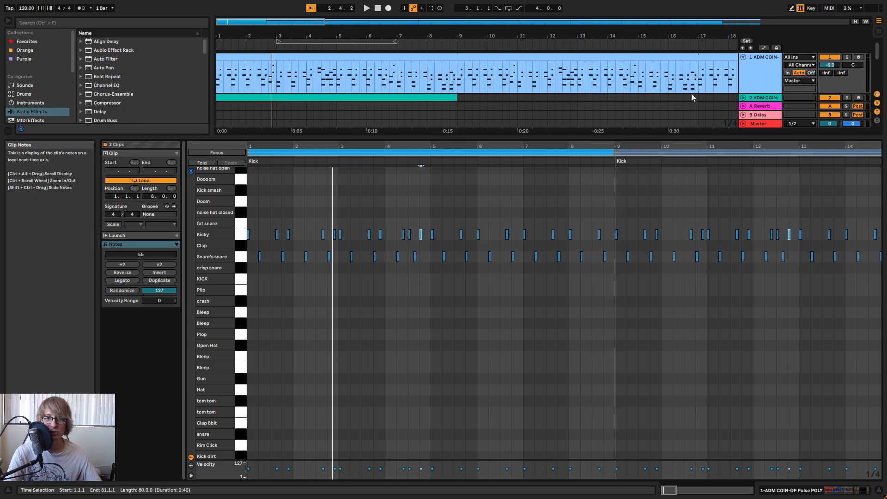
{"action": "key", "text": "space"}
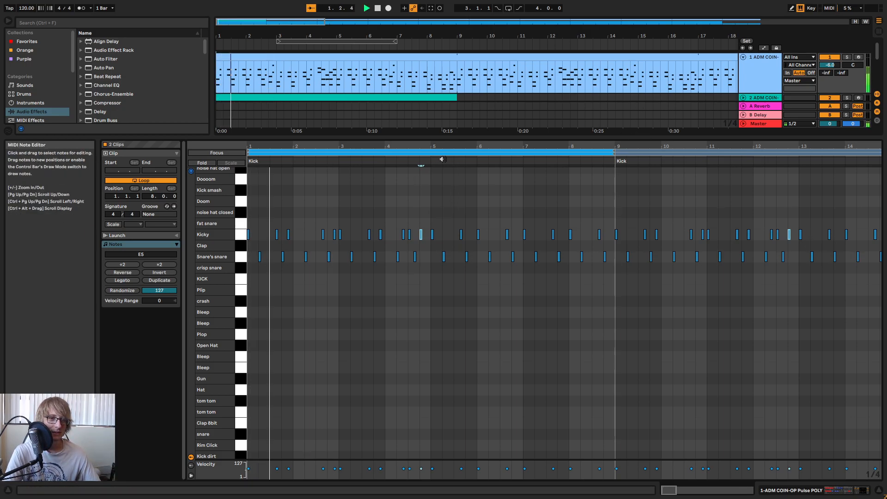
{"action": "left_click_drag", "start_coordinate": [412, 144], "coordinate": [502, 155]}
- Insert an EQ Eight before the Delay on the first COIN-OP pulse track
{"action": "key", "text": "shift+Tab"}
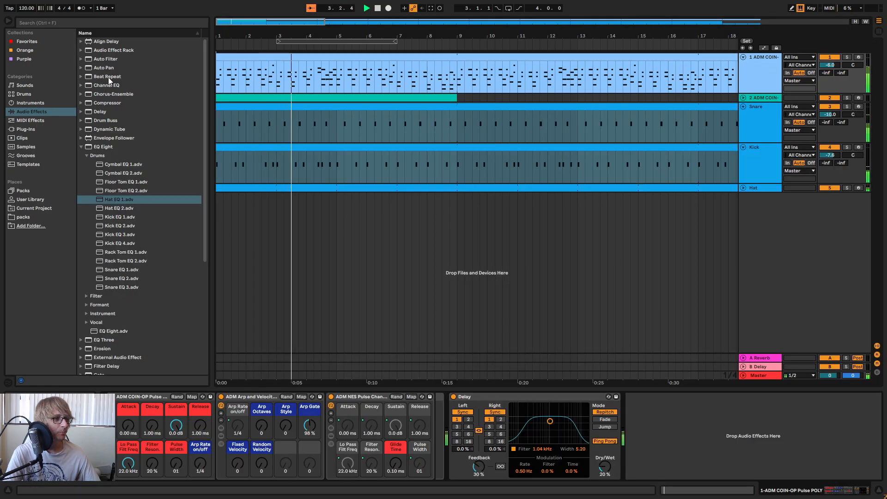
{"action": "left_click", "coordinate": [124, 147]}
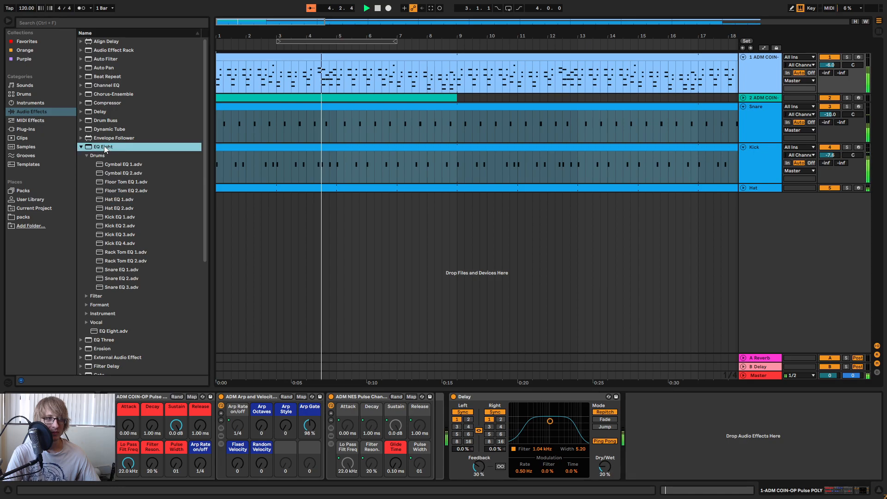
{"action": "left_click_drag", "start_coordinate": [445, 427], "coordinate": [536, 443]}
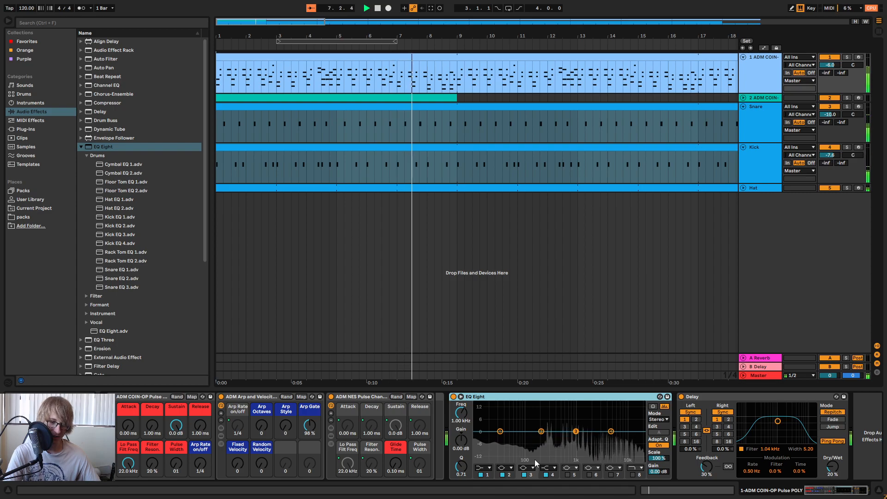
- Set EQ Eight's band 1 to a gentle low cut and raise its frequency to 108 Hz
{"action": "left_click", "coordinate": [486, 468]}
{"action": "left_click", "coordinate": [481, 420]}
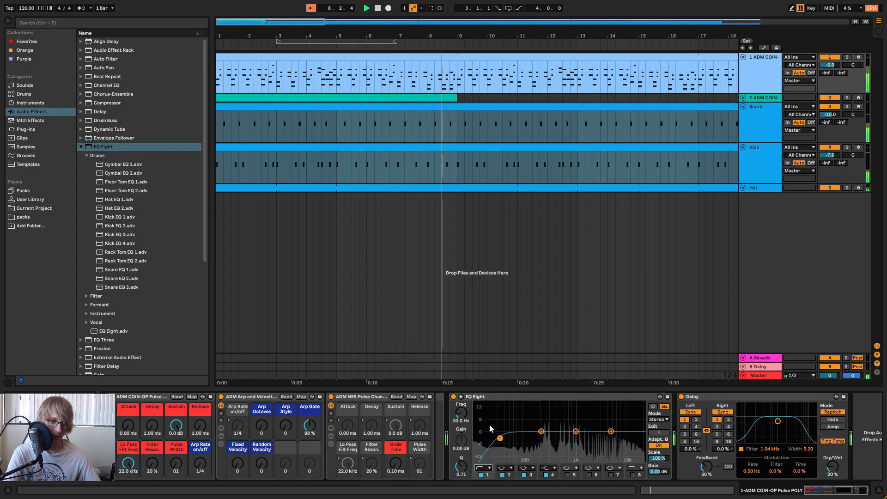
{"action": "left_click_drag", "start_coordinate": [461, 412], "coordinate": [461, 400]}
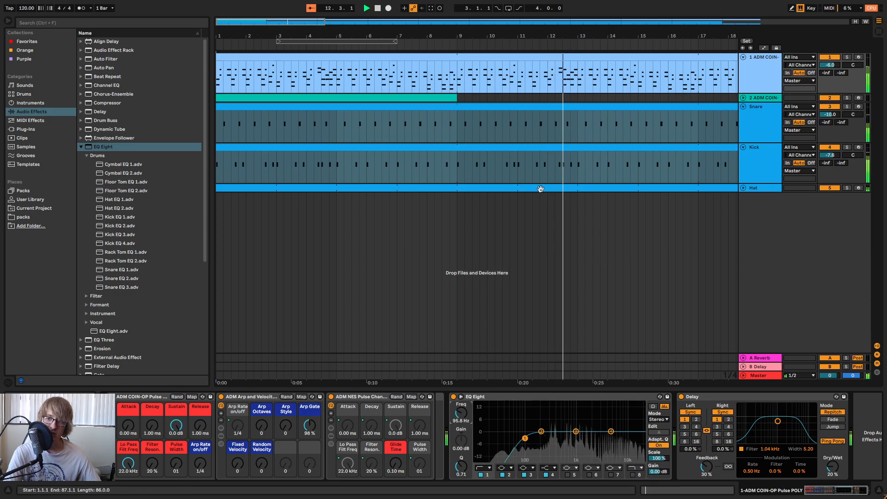
{"action": "left_click_drag", "start_coordinate": [460, 415], "coordinate": [460, 413]}
- Try the steeper low-cut shape on EQ Eight's band 1 and return to the gentler slope
{"action": "left_click", "coordinate": [485, 468]}
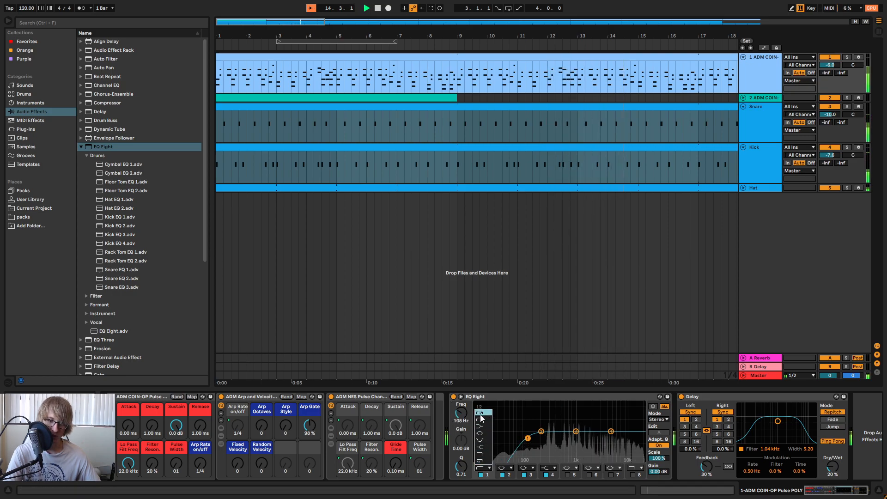
{"action": "left_click", "coordinate": [480, 414]}
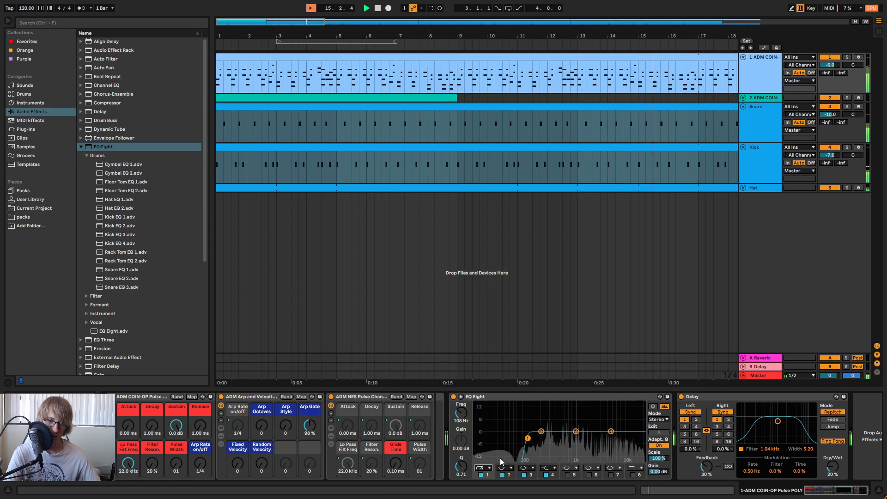
{"action": "left_click", "coordinate": [484, 467]}
{"action": "left_click", "coordinate": [486, 421]}
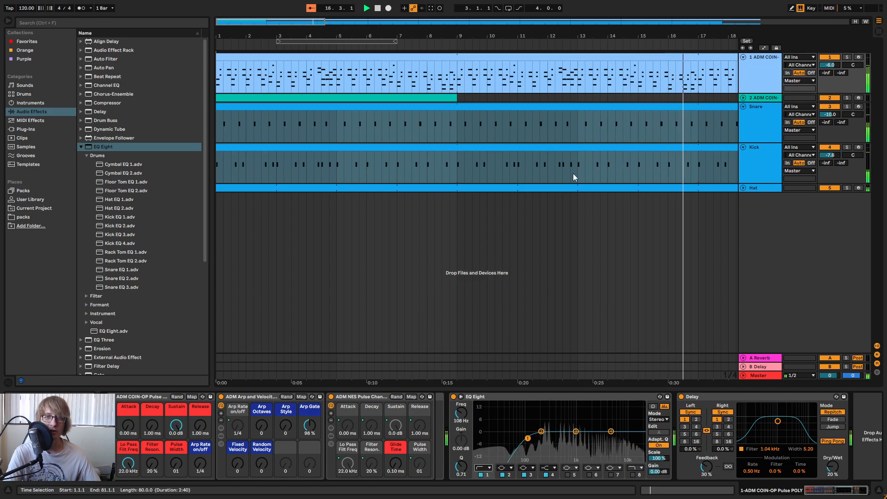
- Select the Hat clip, stop playback and return to the song start
{"action": "left_click", "coordinate": [517, 187]}
{"action": "left_click_drag", "start_coordinate": [544, 35], "coordinate": [319, 36]}
{"action": "key", "text": "space"}
{"action": "left_click", "coordinate": [378, 7]}
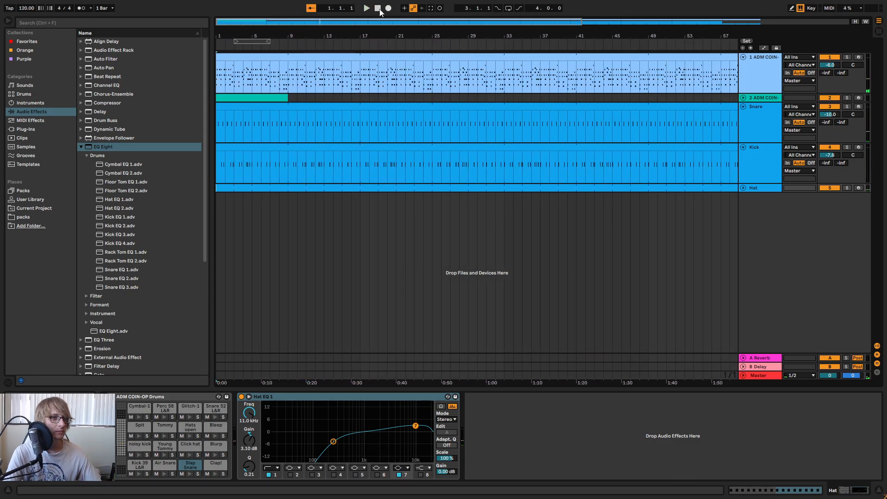
- Fold the Snare track and open the Kick and Snare clips together in the note editor
{"action": "left_click", "coordinate": [744, 107]}
{"action": "left_click", "coordinate": [743, 116]}
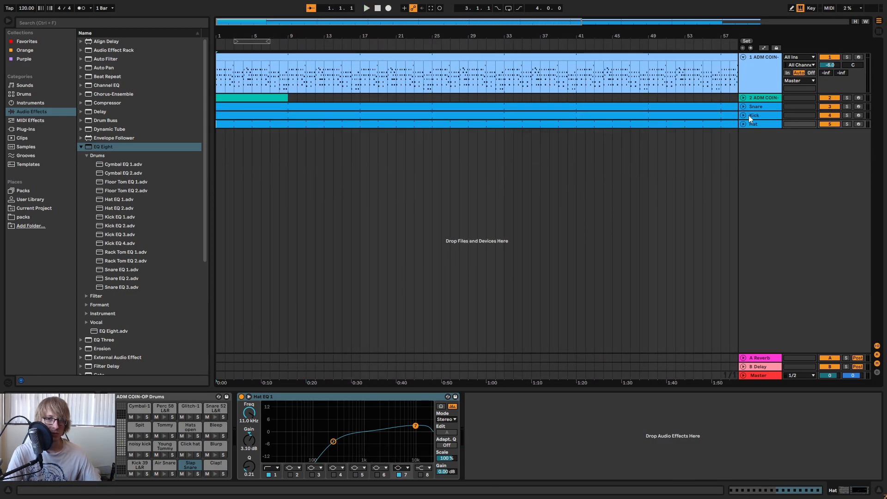
{"action": "left_click", "coordinate": [743, 116]}
{"action": "double_click", "coordinate": [293, 115]}
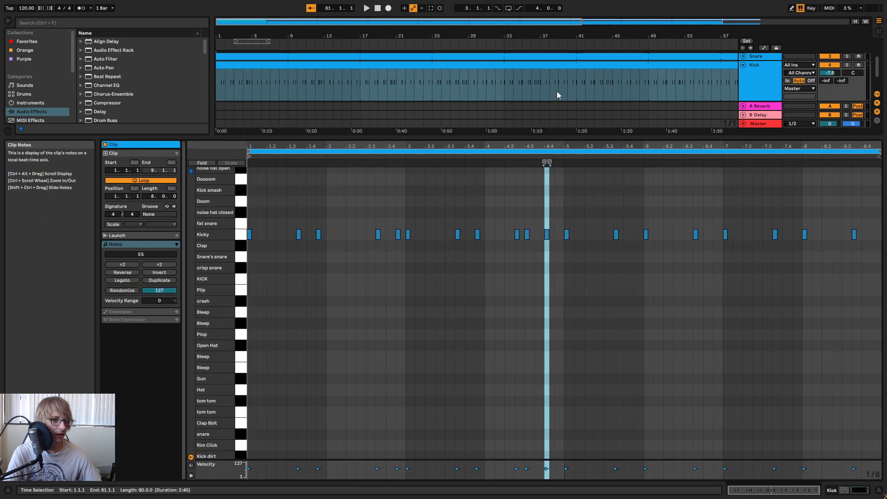
{"action": "left_click", "coordinate": [487, 57], "text": "shift"}
- Play the kick and snare pattern and audition the transition from bar 4 into bar 5
{"action": "key", "text": "space"}
{"action": "mouse_move", "coordinate": [283, 146]}
{"action": "left_mouse_down"}
{"action": "mouse_move", "coordinate": [347, 194]}
{"action": "mouse_move", "coordinate": [463, 196]}
{"action": "mouse_move", "coordinate": [496, 203]}
{"action": "mouse_move", "coordinate": [497, 213]}
{"action": "left_mouse_up"}
{"action": "left_click", "coordinate": [592, 210]}
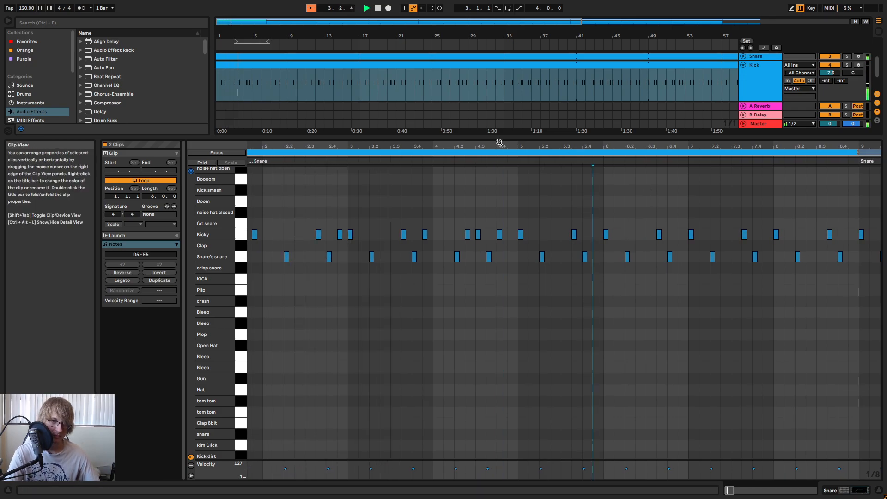
{"action": "left_click_drag", "start_coordinate": [560, 146], "coordinate": [458, 140]}
{"action": "key", "text": "space"}
{"action": "key", "text": "space"}
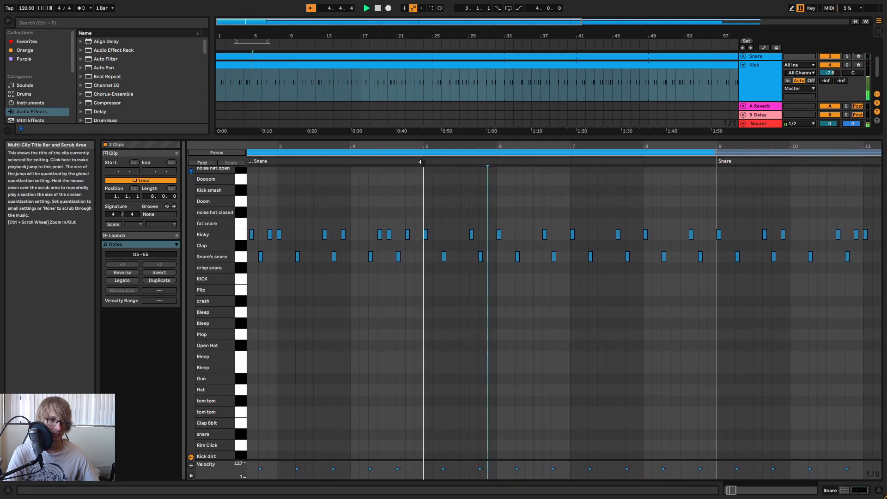
{"action": "key", "text": "space"}
{"action": "key", "text": "space"}
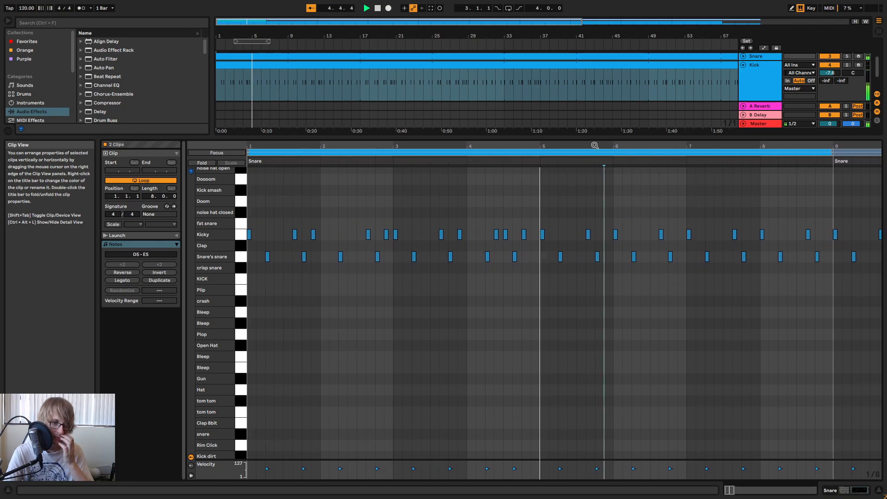
{"action": "key", "text": "space"}
- Delete all Kicky and Snare's snare notes in bars 5 to 8 of the pattern
{"action": "left_click_drag", "start_coordinate": [618, 145], "coordinate": [503, 146]}
{"action": "left_click_drag", "start_coordinate": [454, 276], "coordinate": [646, 219]}
{"action": "key", "text": "Delete"}
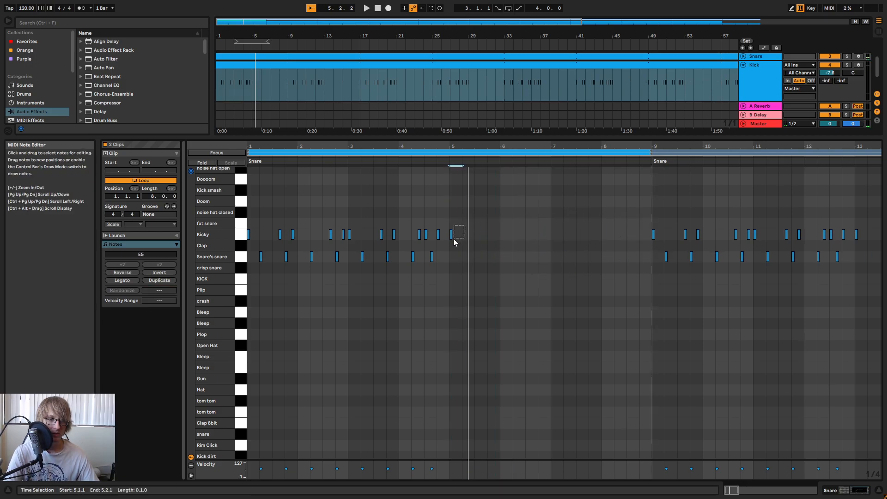
{"action": "left_click_drag", "start_coordinate": [448, 146], "coordinate": [445, 144]}
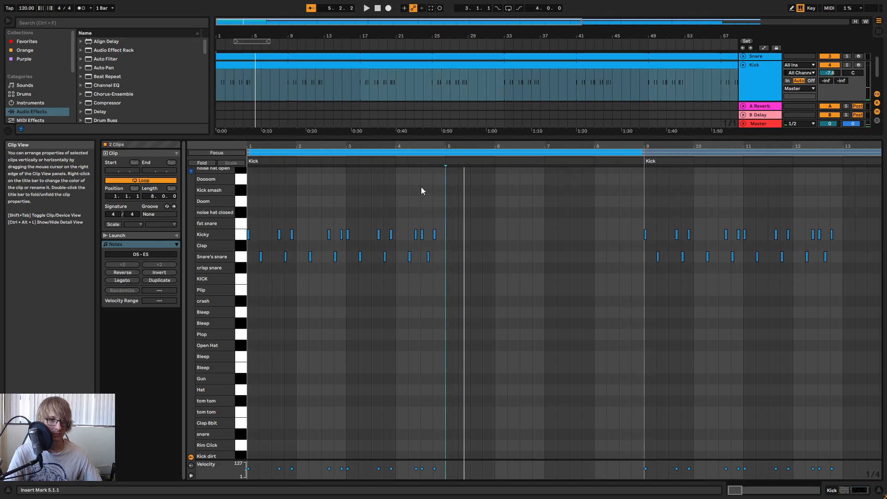
- Try duplicating the Kicky hits of bars 1 to 4 into bars 5 to 8
{"action": "left_click_drag", "start_coordinate": [364, 145], "coordinate": [405, 153]}
{"action": "left_click", "coordinate": [249, 235]}
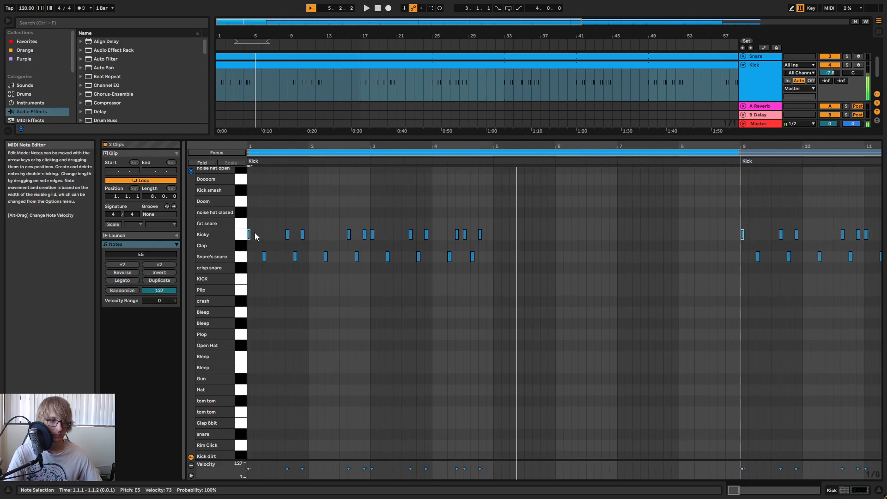
{"action": "left_click_drag", "start_coordinate": [501, 217], "coordinate": [271, 239]}
{"action": "key", "text": "ctrl+d"}
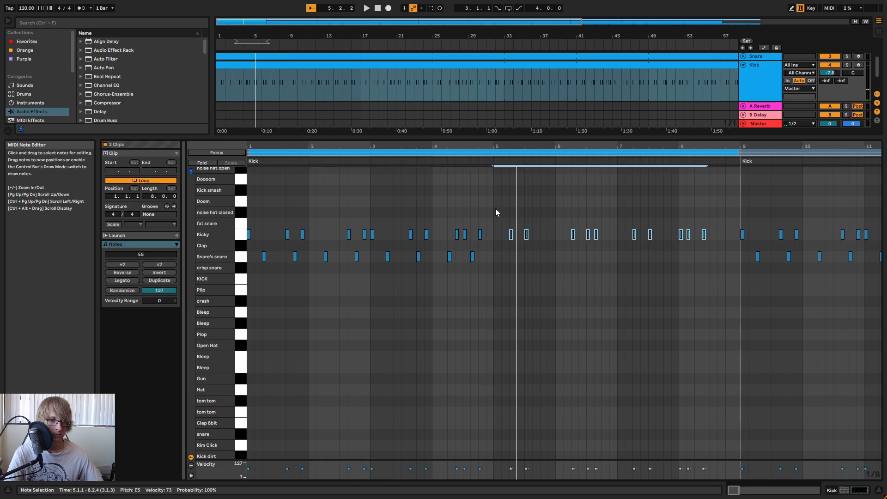
{"action": "key", "text": "Delete"}
- Copy all Kicky hits of bars 1 to 4 to start at 5.1.1
{"action": "left_click_drag", "start_coordinate": [489, 213], "coordinate": [246, 237]}
{"action": "left_click", "coordinate": [494, 208]}
{"action": "key", "text": "ctrl+v"}
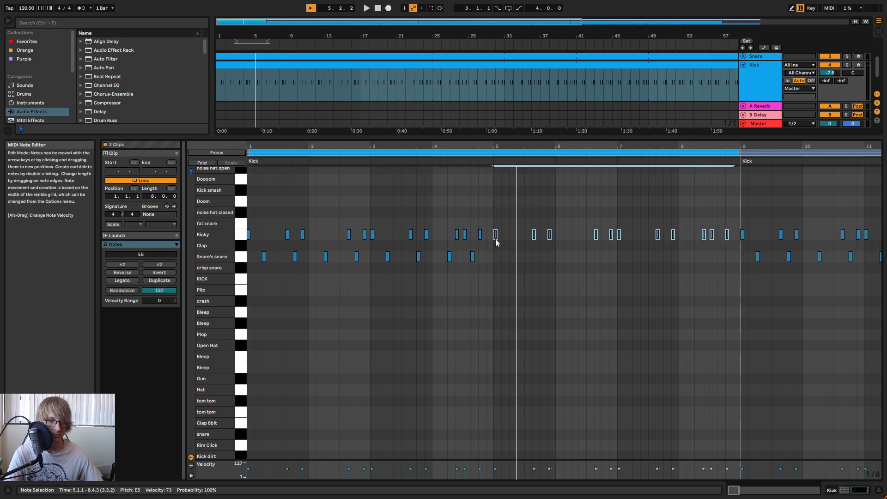
- Copy the Snare's snare hits of bars 1 to 4 to start at 5.2.1 and play the result
{"action": "left_click_drag", "start_coordinate": [483, 250], "coordinate": [263, 263]}
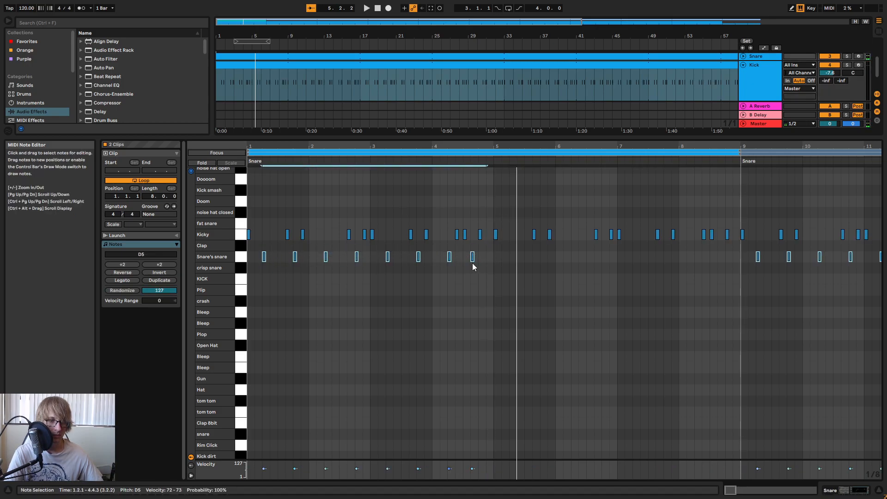
{"action": "key", "text": "ctrl+c"}
{"action": "left_click", "coordinate": [512, 259]}
{"action": "key", "text": "ctrl+v"}
{"action": "left_click", "coordinate": [479, 158]}
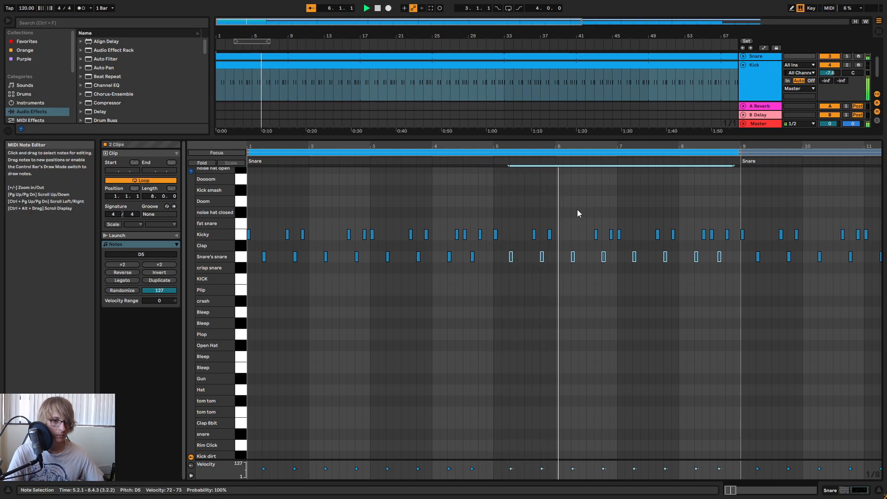
- Stop playback and replace the kick and snare fill ending bar 4 with a copy of the notes from 2.3.3, placed at 4.3.3
{"action": "key", "text": "space"}
{"action": "left_click_drag", "start_coordinate": [465, 146], "coordinate": [487, 147]}
{"action": "left_click_drag", "start_coordinate": [355, 262], "coordinate": [380, 231]}
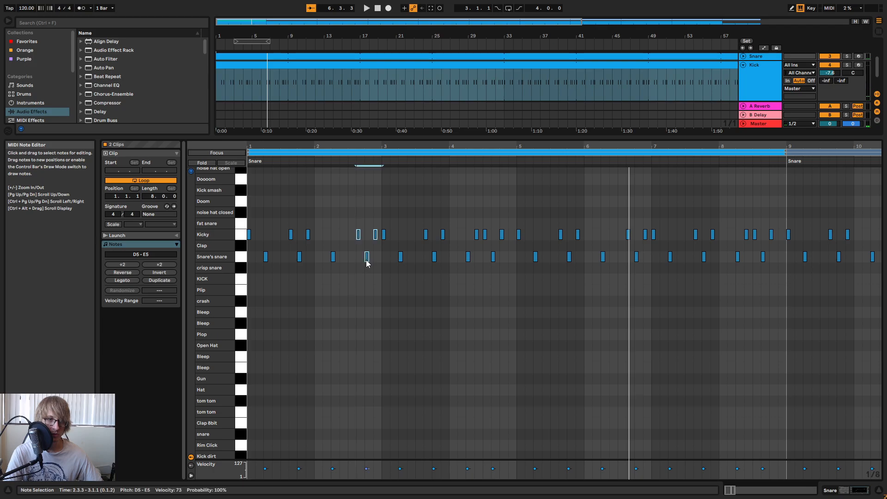
{"action": "left_click_drag", "start_coordinate": [362, 265], "coordinate": [492, 235]}
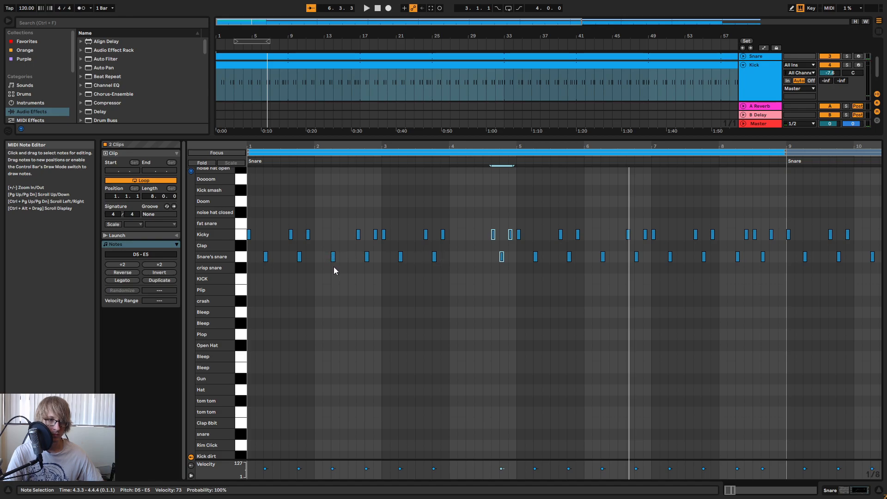
- Add the missing Snare's snare note at 4.2 and play back the reworked drum pattern
{"action": "left_click", "coordinate": [467, 262]}
{"action": "key", "text": "ctrl+v"}
{"action": "key", "text": "space"}
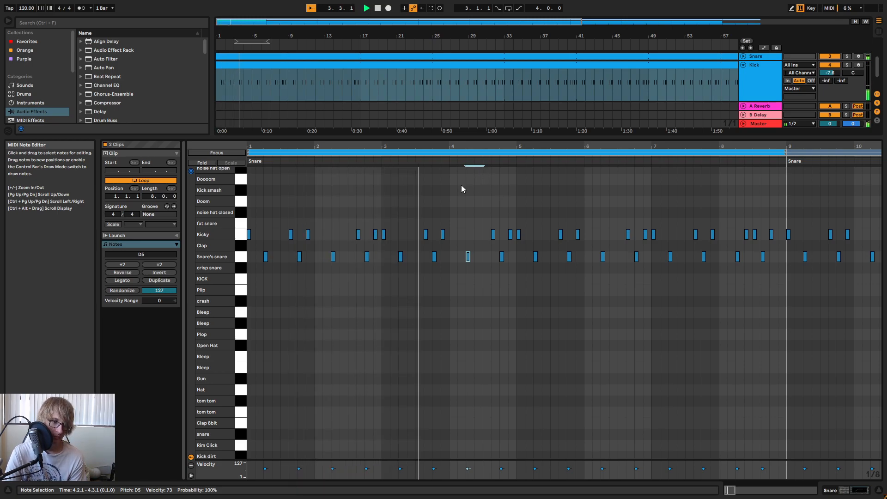
{"action": "left_click_drag", "start_coordinate": [507, 148], "coordinate": [509, 175]}
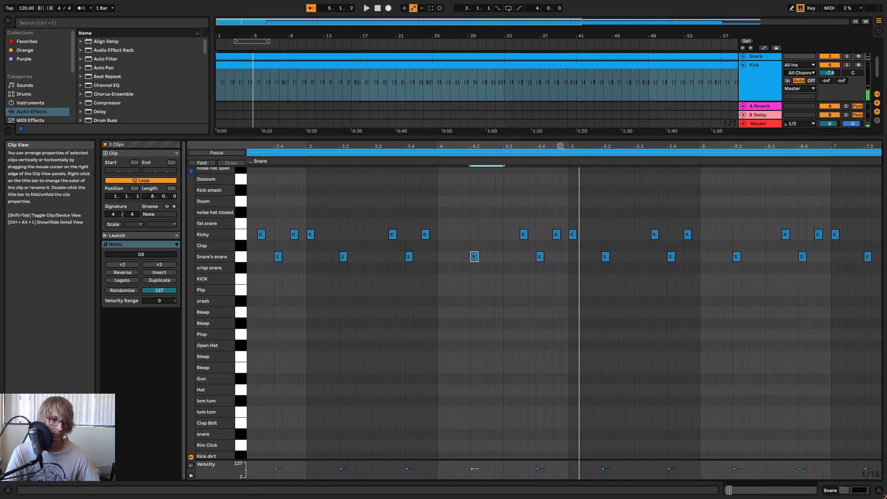
- Try an extra Kicky note at 4.3 and listen to the passage with it
{"action": "left_click", "coordinate": [503, 230]}
{"action": "double_click", "coordinate": [503, 229]}
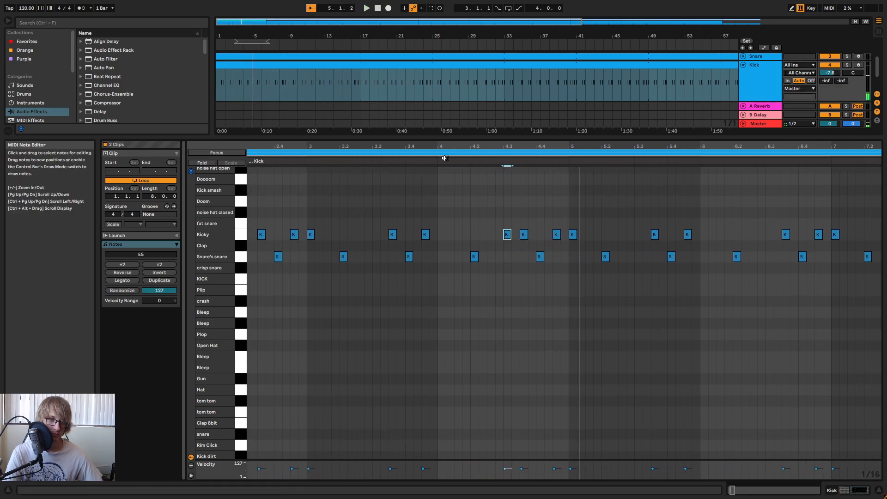
{"action": "left_click", "coordinate": [426, 160]}
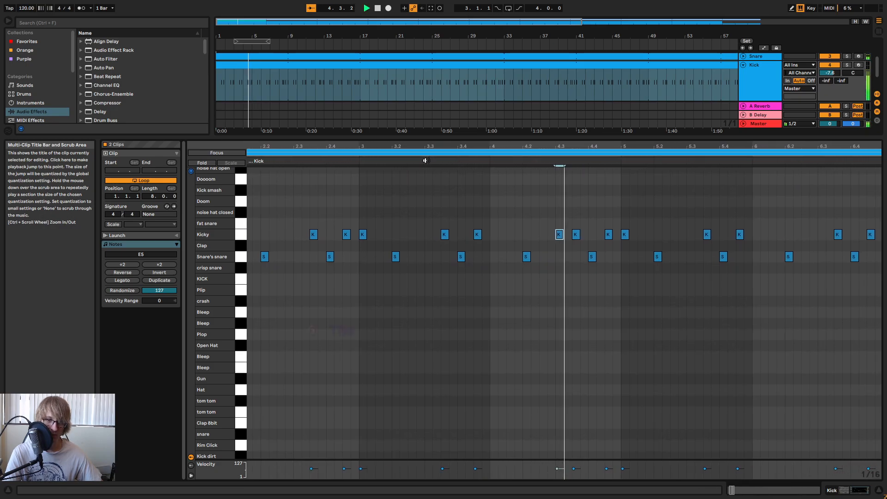
{"action": "left_click", "coordinate": [481, 253]}
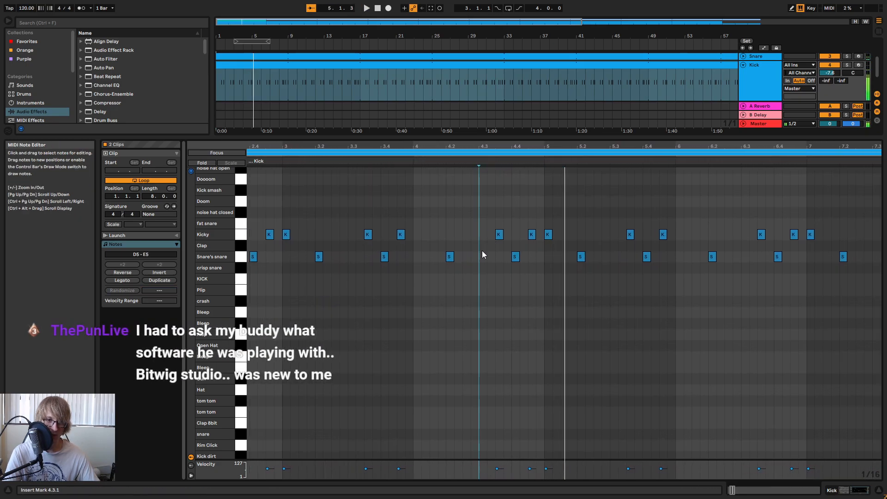
- Listen to the drum pattern from bar 4 through the start of bar 9 and stop playback
{"action": "left_click", "coordinate": [474, 159]}
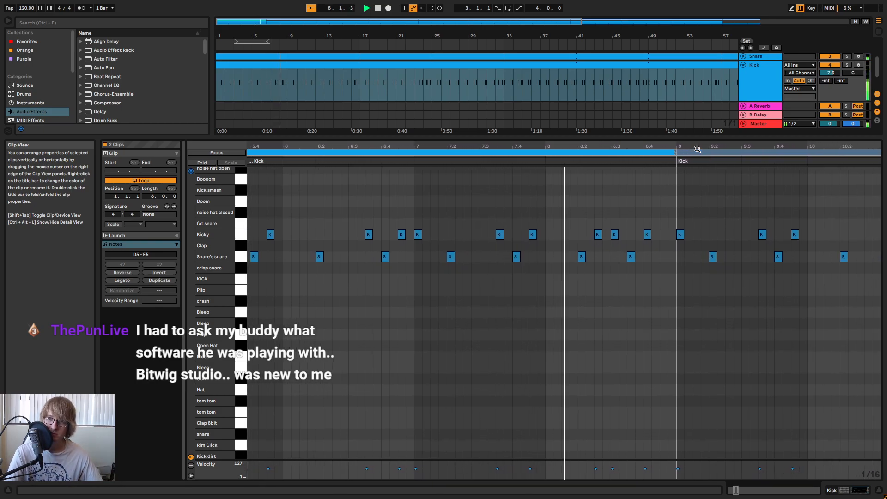
{"action": "left_click_drag", "start_coordinate": [740, 146], "coordinate": [745, 127]}
{"action": "key", "text": "space"}
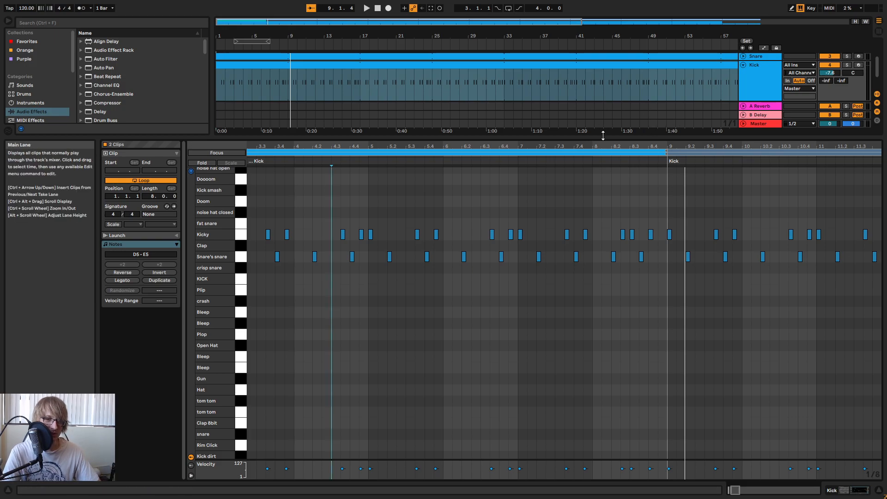
- Return to the full arrangement with the Kick track collapsed and save the Live set
{"action": "left_click_drag", "start_coordinate": [667, 146], "coordinate": [667, 74]}
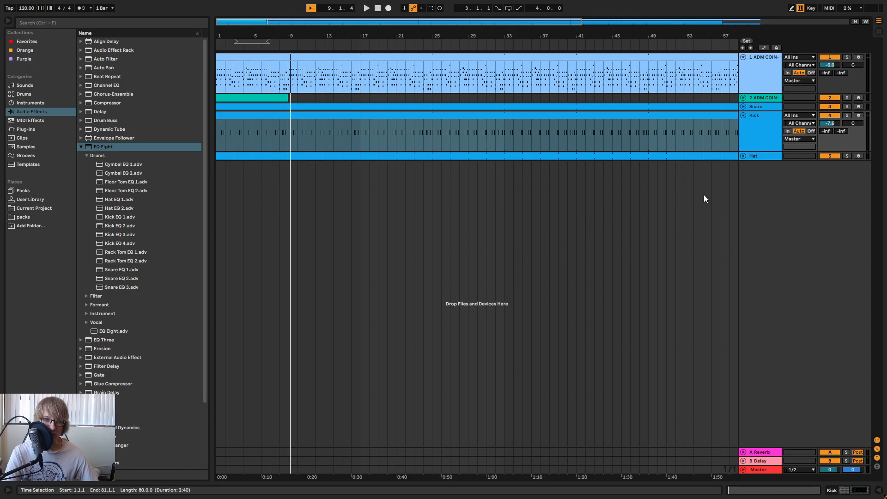
{"action": "left_click", "coordinate": [712, 156]}
{"action": "left_click", "coordinate": [743, 115]}
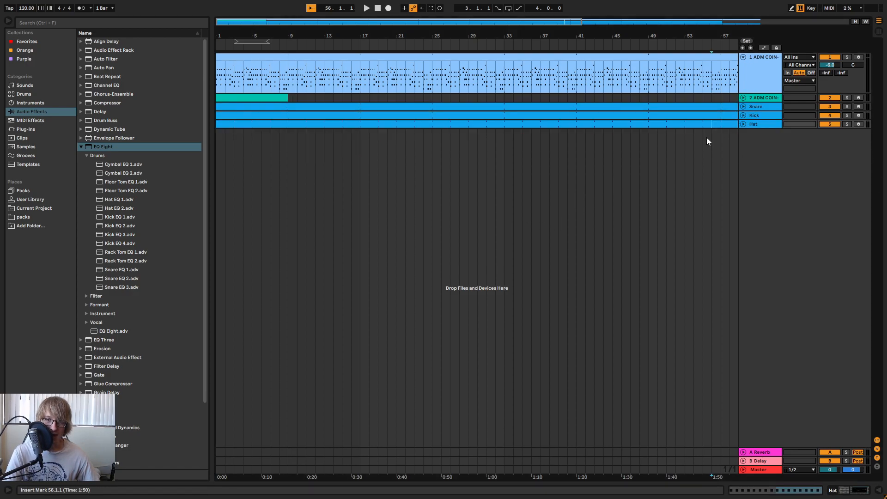
{"action": "key", "text": "ctrl+s"}
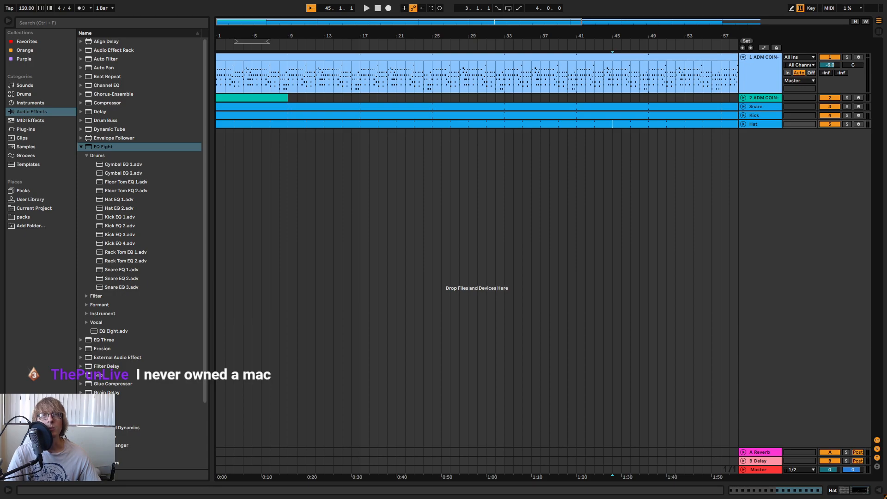
- Switch to the Chrome browser and close the open e-mail tab
{"action": "key", "text": "alt+Tab"}
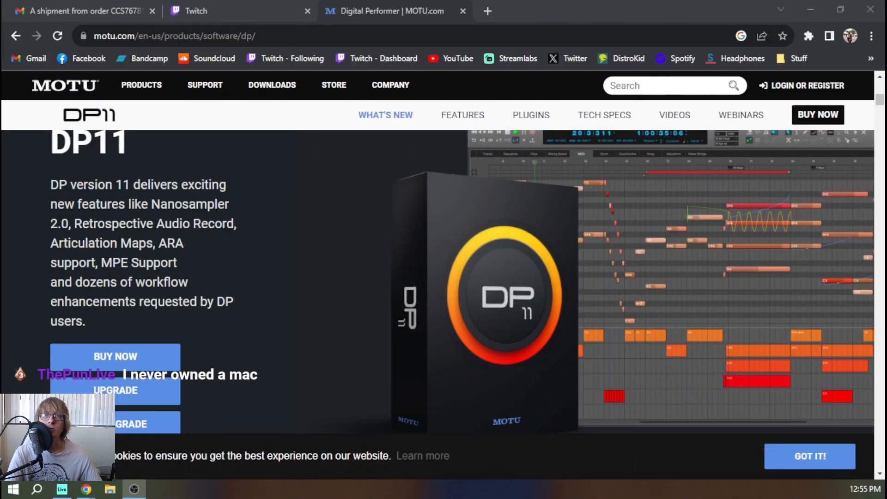
{"action": "middle_click", "coordinate": [98, 7]}
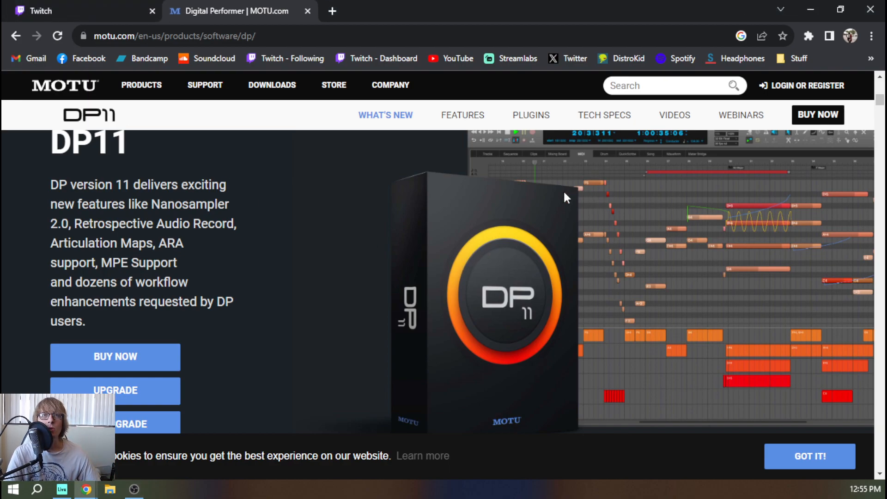
- Examine the introduction, ARA2 Support and Melodyne 5 Essential sections on MOTU's Digital Performer 11 page
{"action": "scroll", "coordinate": [307, 217], "scroll_direction": "down", "scroll_amount": 15}
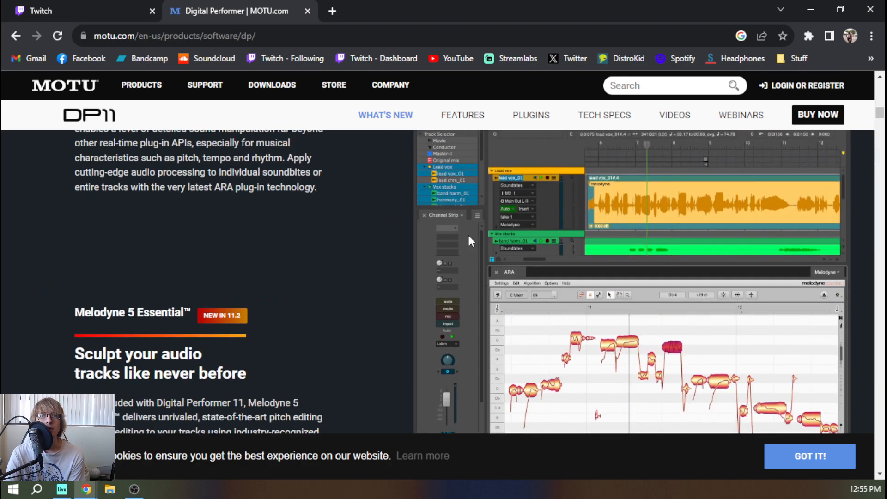
{"action": "scroll", "coordinate": [333, 237], "scroll_direction": "up", "scroll_amount": 1}
{"action": "scroll", "coordinate": [240, 305], "scroll_direction": "down", "scroll_amount": 1}
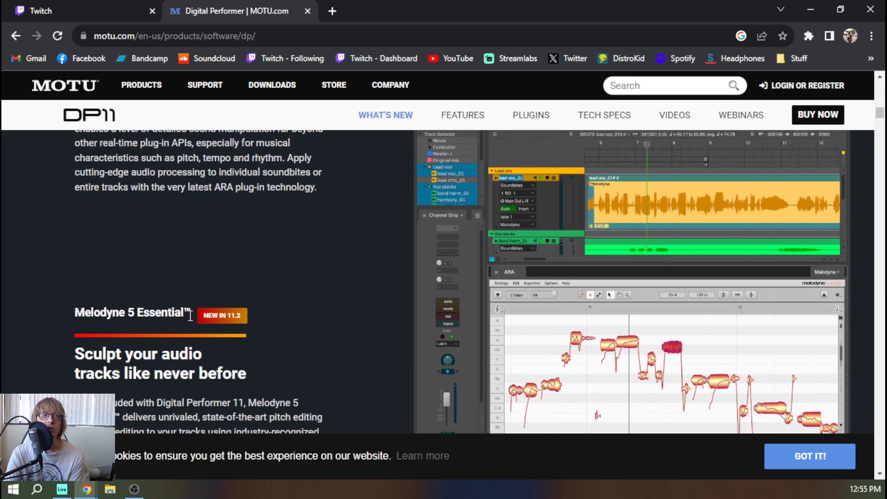
{"action": "scroll", "coordinate": [124, 335], "scroll_direction": "down", "scroll_amount": 4}
{"action": "scroll", "coordinate": [134, 331], "scroll_direction": "up", "scroll_amount": 1}
{"action": "scroll", "coordinate": [164, 267], "scroll_direction": "up", "scroll_amount": 3}
{"action": "scroll", "coordinate": [164, 267], "scroll_direction": "up", "scroll_amount": 4}
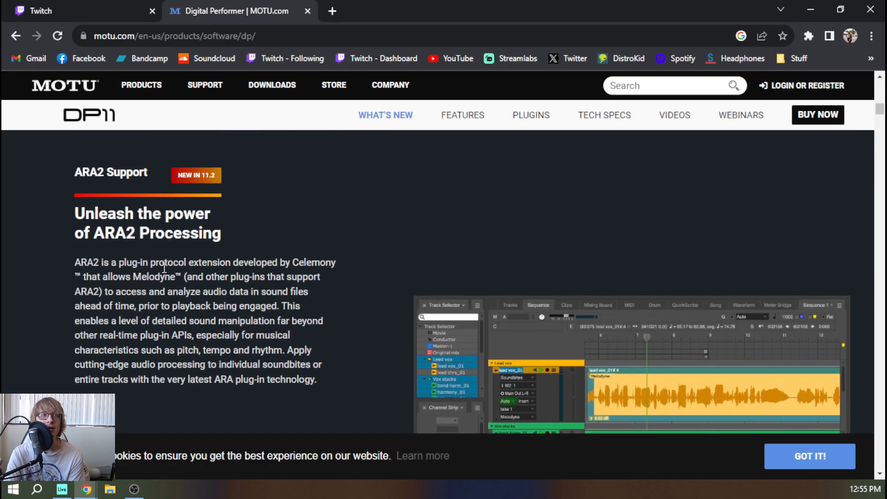
{"action": "scroll", "coordinate": [164, 267], "scroll_direction": "down", "scroll_amount": 8}
{"action": "scroll", "coordinate": [208, 245], "scroll_direction": "down", "scroll_amount": 1}
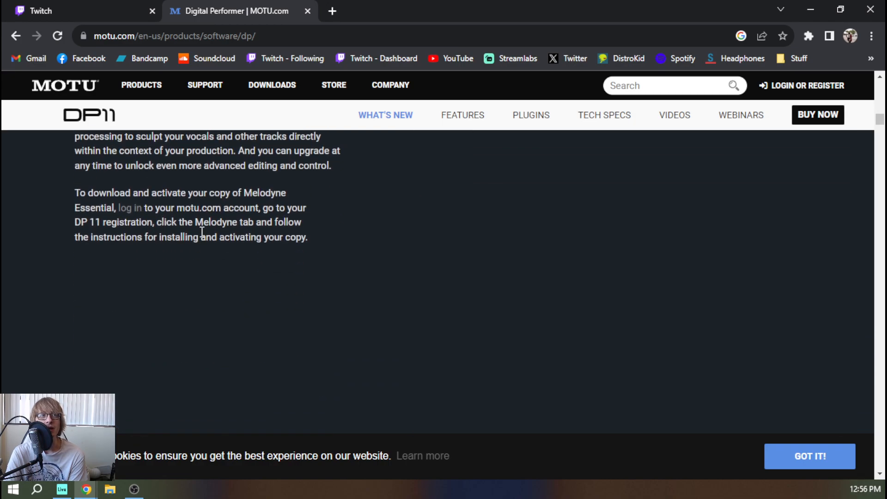
{"action": "scroll", "coordinate": [297, 226], "scroll_direction": "up", "scroll_amount": 6}
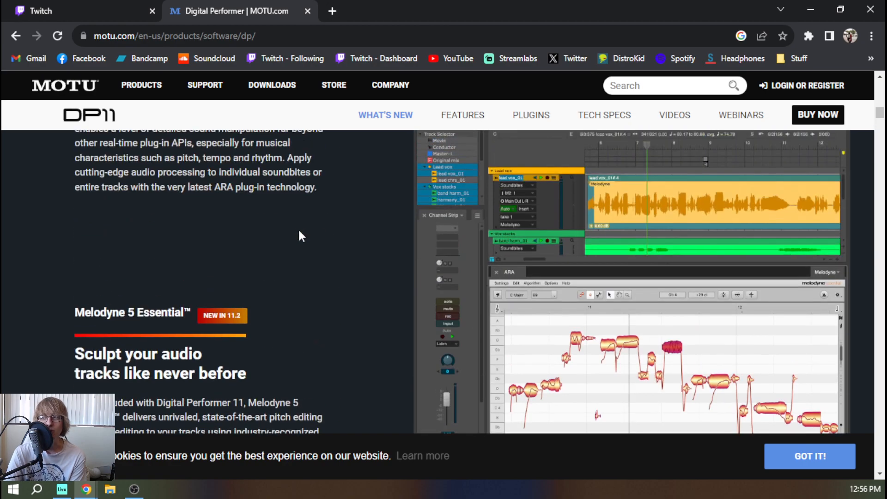
{"action": "scroll", "coordinate": [298, 230], "scroll_direction": "up", "scroll_amount": 3}
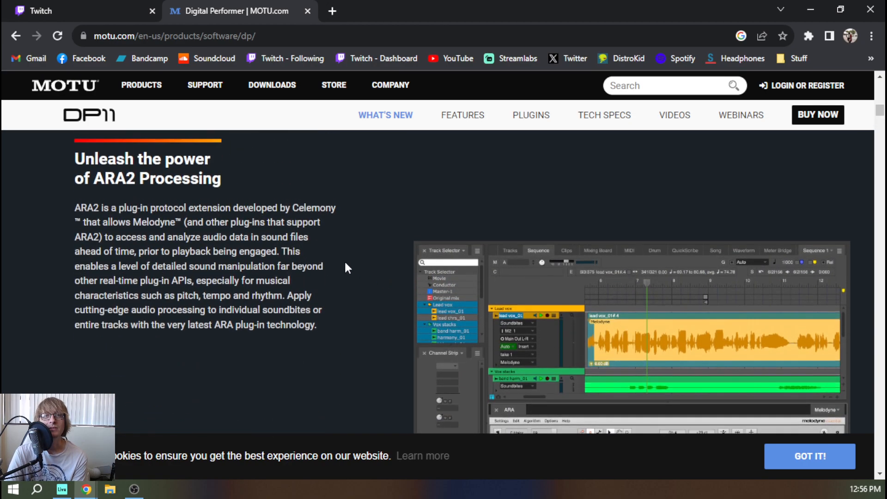
{"action": "scroll", "coordinate": [351, 269], "scroll_direction": "up", "scroll_amount": 3}
{"action": "scroll", "coordinate": [446, 303], "scroll_direction": "up", "scroll_amount": 6}
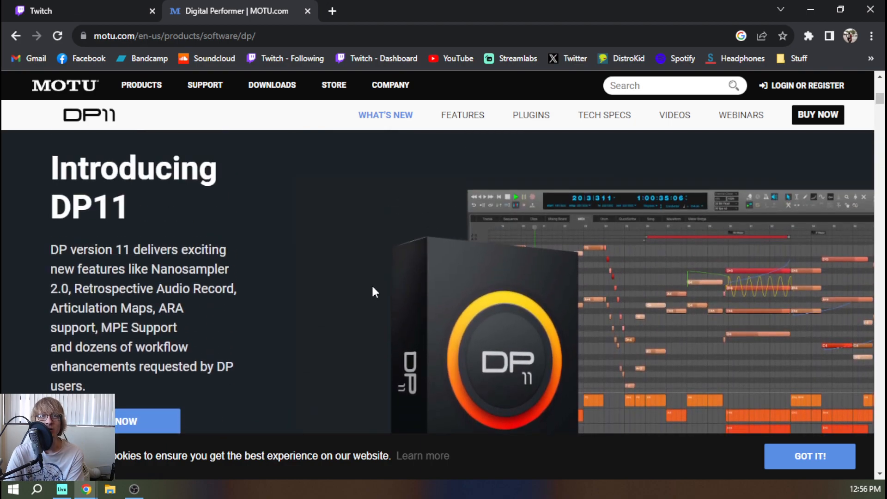
{"action": "scroll", "coordinate": [344, 291], "scroll_direction": "down", "scroll_amount": 9}
{"action": "scroll", "coordinate": [187, 248], "scroll_direction": "up", "scroll_amount": 1}
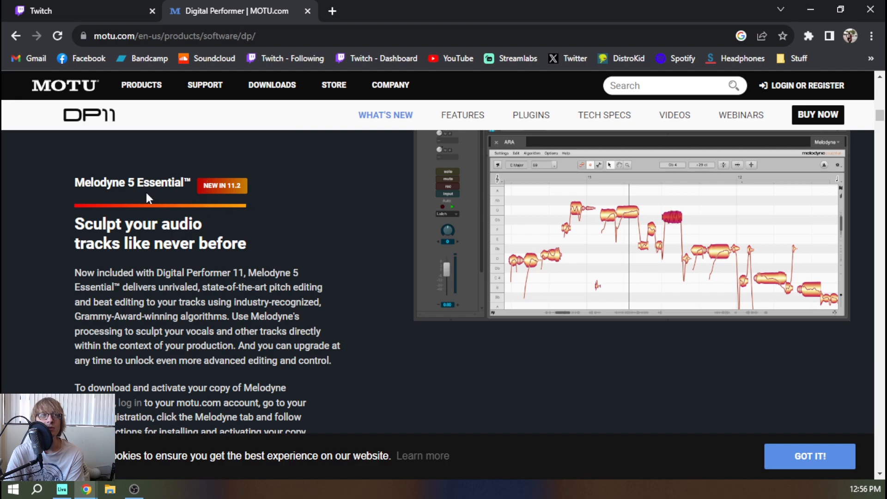
{"action": "scroll", "coordinate": [217, 256], "scroll_direction": "up", "scroll_amount": 4}
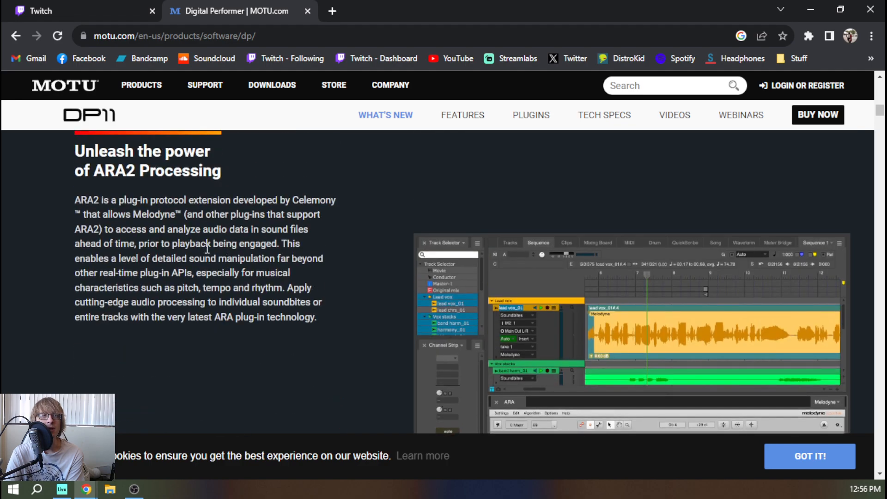
{"action": "scroll", "coordinate": [212, 252], "scroll_direction": "up", "scroll_amount": 2}
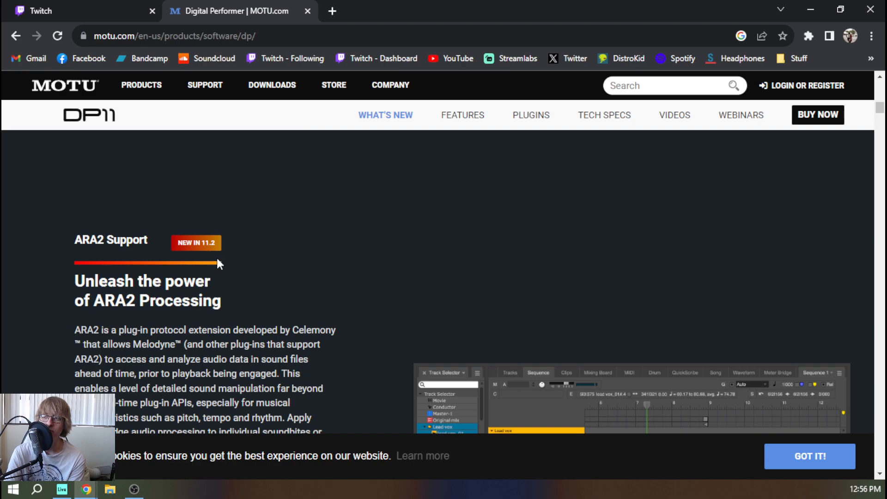
{"action": "scroll", "coordinate": [214, 254], "scroll_direction": "down", "scroll_amount": 3}
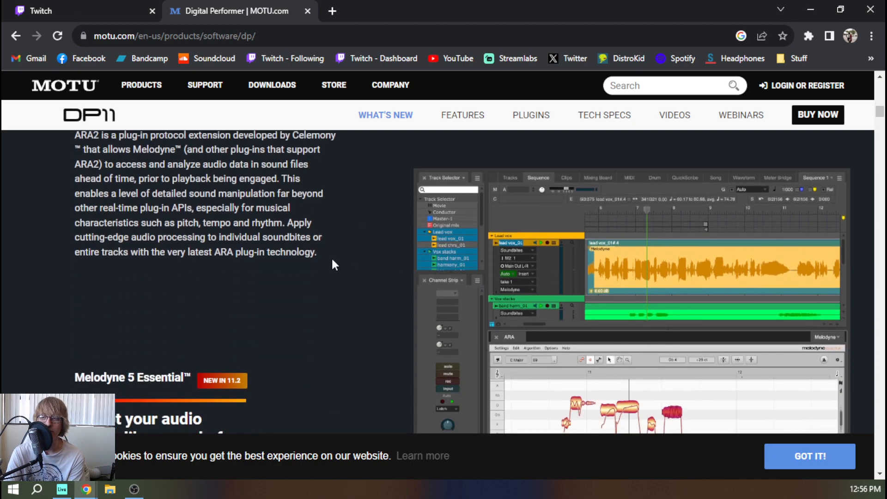
{"action": "scroll", "coordinate": [291, 236], "scroll_direction": "up", "scroll_amount": 1}
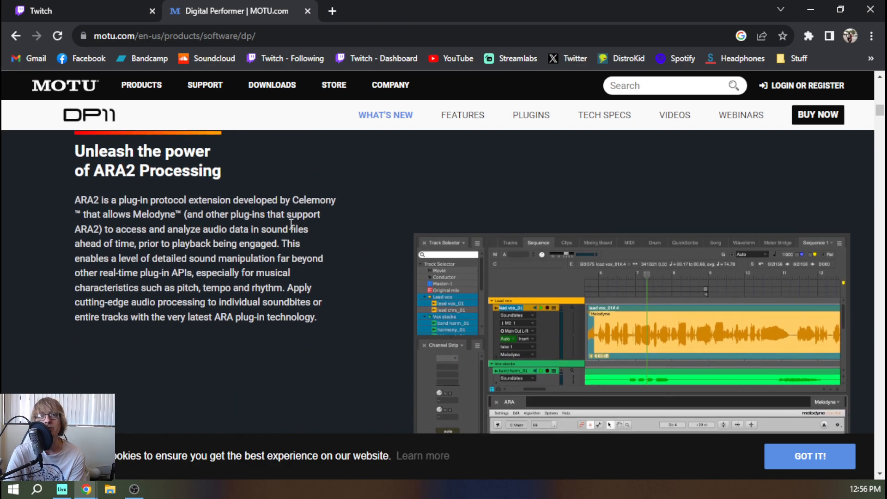
{"action": "scroll", "coordinate": [299, 241], "scroll_direction": "down", "scroll_amount": 3}
{"action": "scroll", "coordinate": [436, 290], "scroll_direction": "up", "scroll_amount": 2}
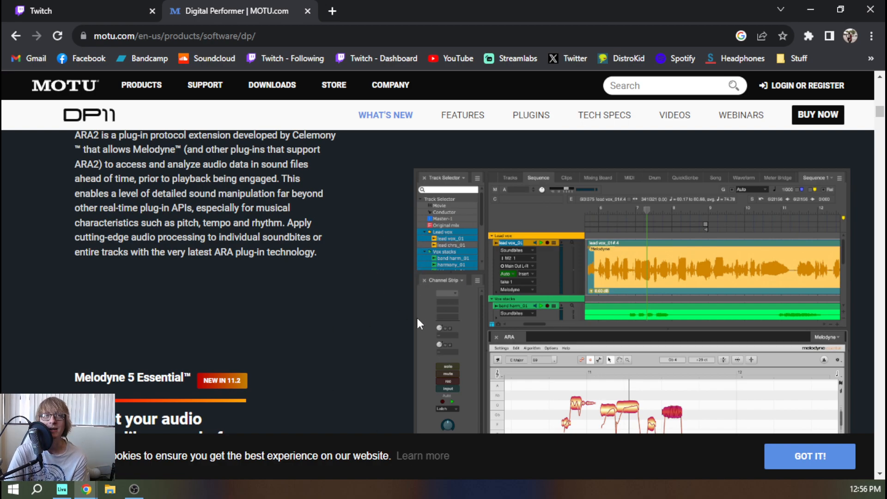
{"action": "scroll", "coordinate": [406, 310], "scroll_direction": "up", "scroll_amount": 5}
{"action": "scroll", "coordinate": [410, 303], "scroll_direction": "up", "scroll_amount": 6}
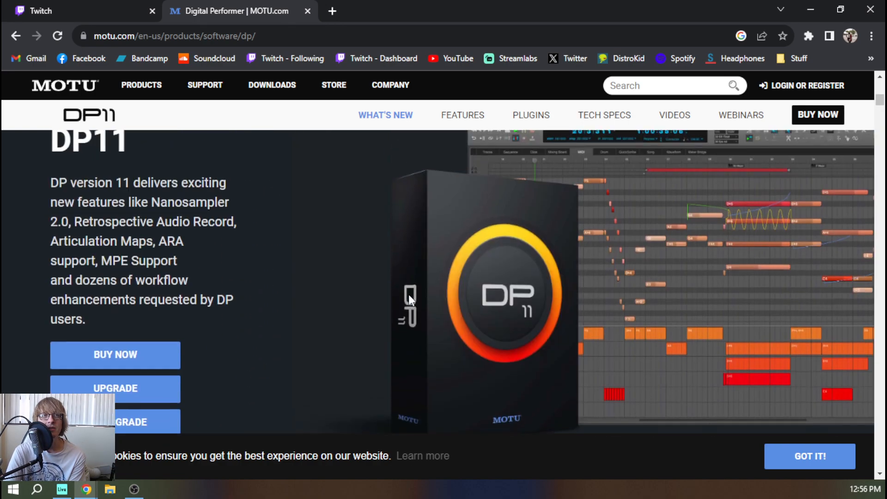
{"action": "scroll", "coordinate": [409, 290], "scroll_direction": "down", "scroll_amount": 4}
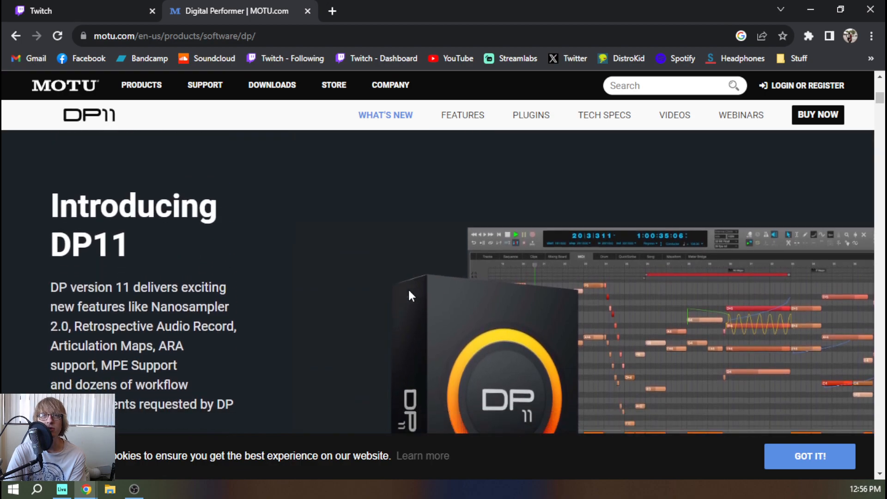
{"action": "scroll", "coordinate": [409, 290], "scroll_direction": "up", "scroll_amount": 3}
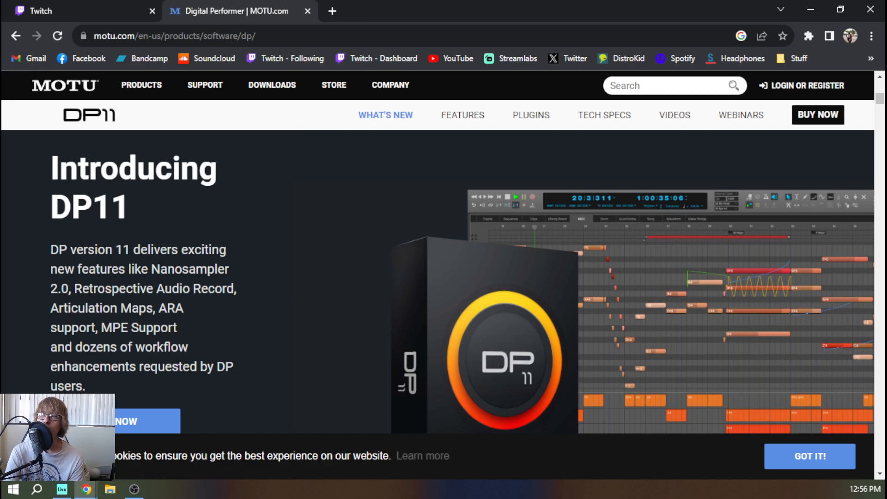
- Switch back to Ableton Live and view the arrangement's full length, past the end of all track clips
{"action": "key", "text": "alt+Tab"}
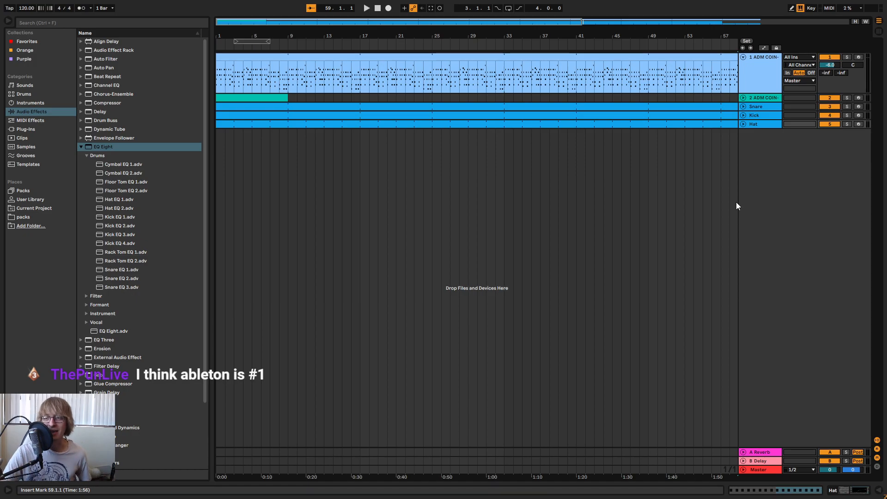
{"action": "left_click_drag", "start_coordinate": [376, 37], "coordinate": [504, 77]}
{"action": "left_click_drag", "start_coordinate": [357, 39], "coordinate": [358, 26]}
{"action": "left_click", "coordinate": [377, 7]}
{"action": "left_click", "coordinate": [458, 198]}
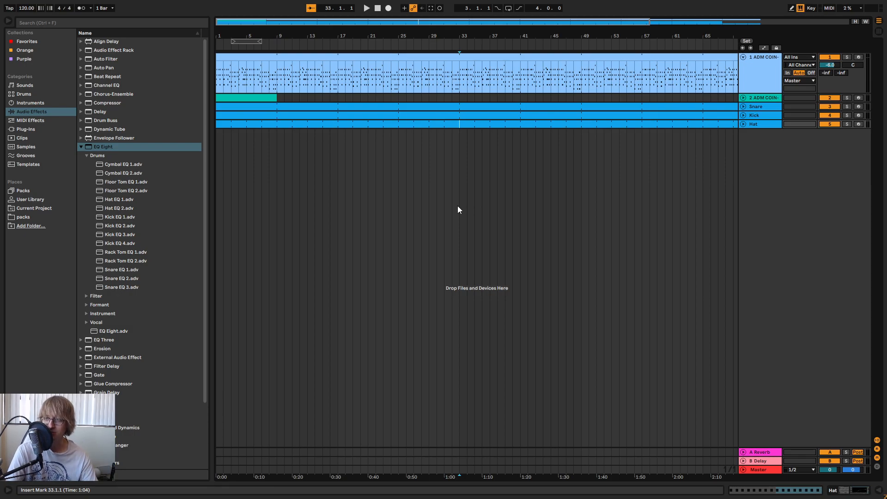
{"action": "left_click_drag", "start_coordinate": [353, 36], "coordinate": [350, 10]}
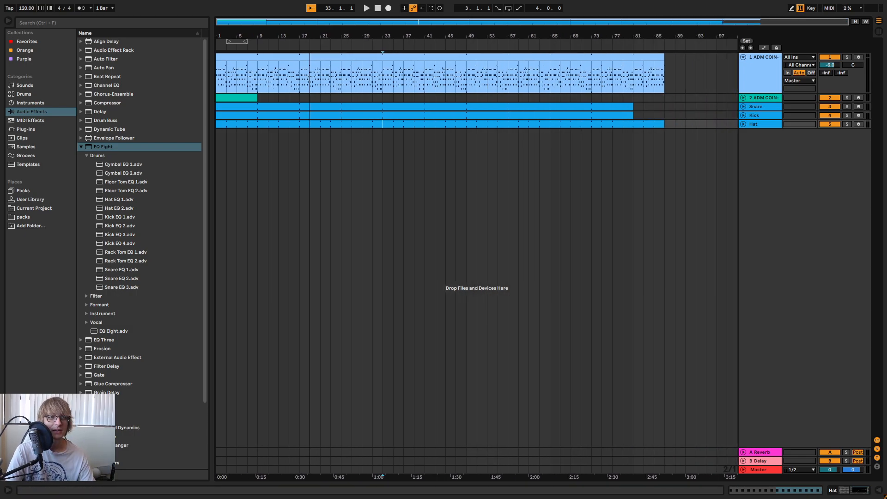
{"action": "left_click", "coordinate": [377, 8]}
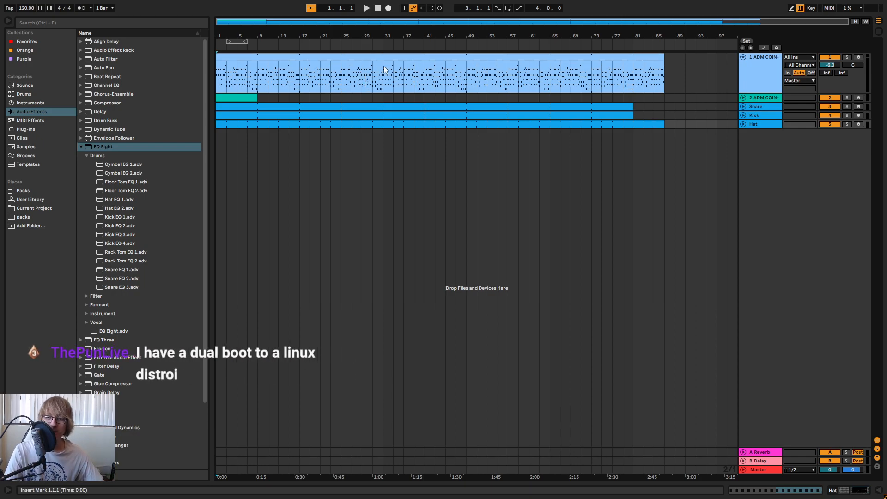
{"action": "left_click", "coordinate": [463, 204]}
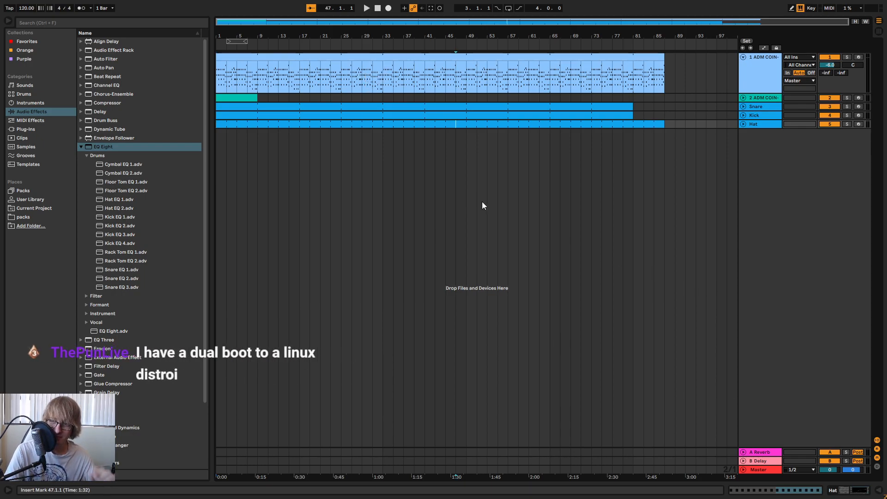
- Play the arrangement from its beginning
{"action": "left_click", "coordinate": [379, 9]}
{"action": "key", "text": "space"}
{"action": "left_click_drag", "start_coordinate": [301, 38], "coordinate": [445, 38]}
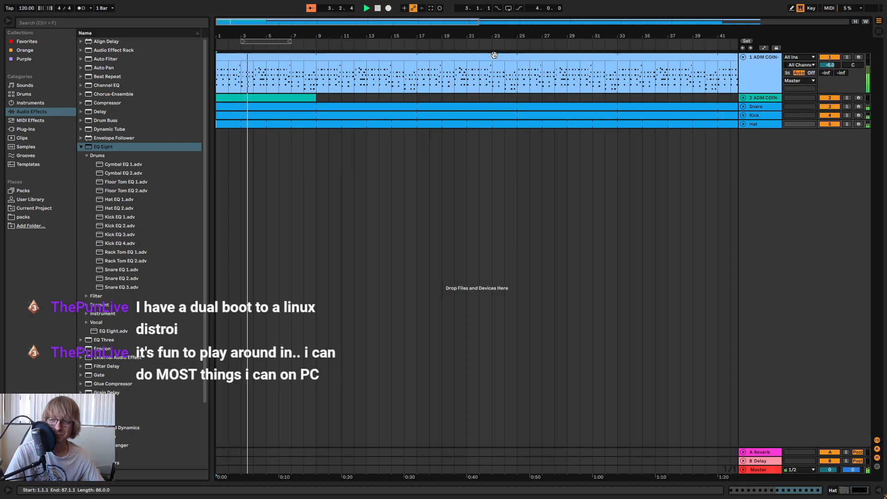
{"action": "left_click", "coordinate": [673, 169]}
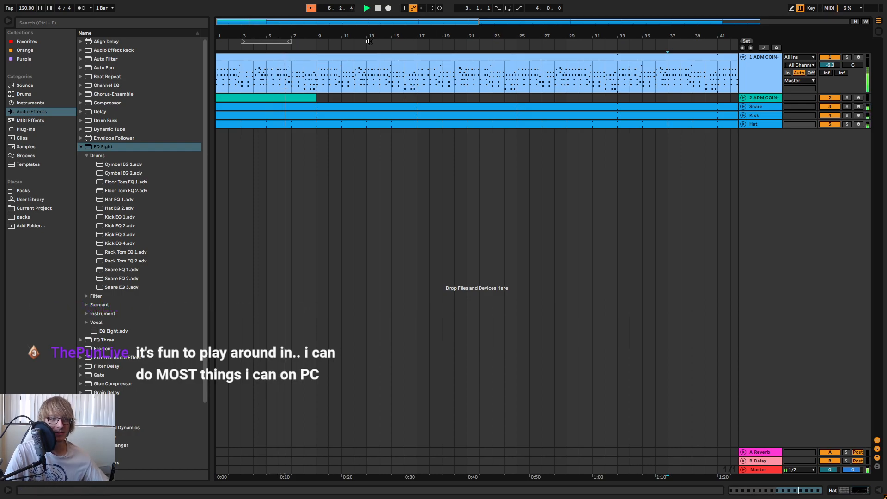
{"action": "left_click_drag", "start_coordinate": [373, 32], "coordinate": [375, 11]}
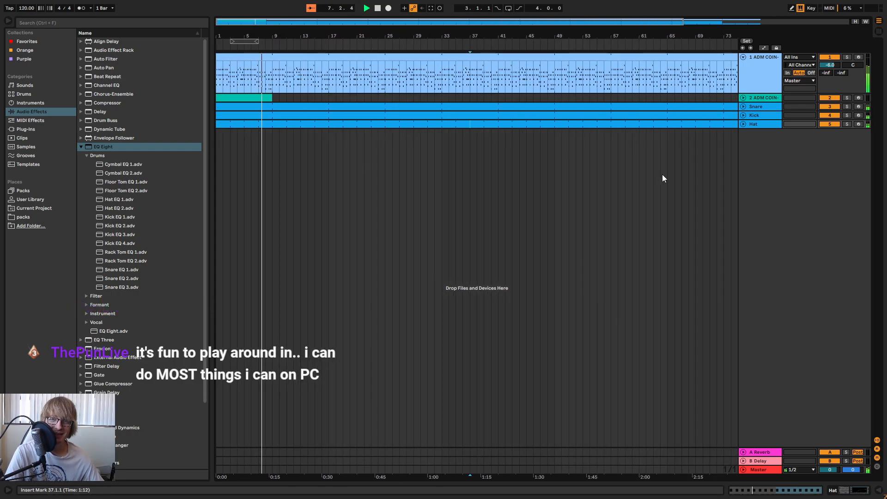
- Collapse the first ADM COIN-OP track and rename it Chords
{"action": "left_click", "coordinate": [743, 56]}
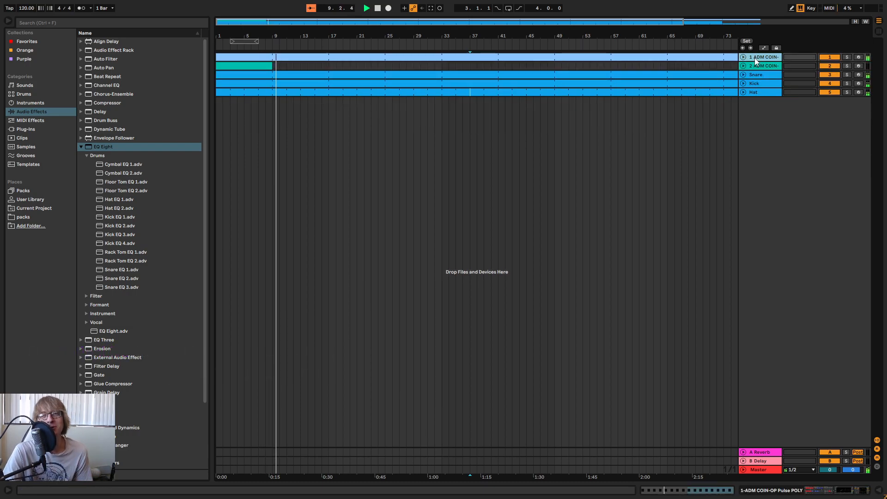
{"action": "right_click", "coordinate": [776, 59]}
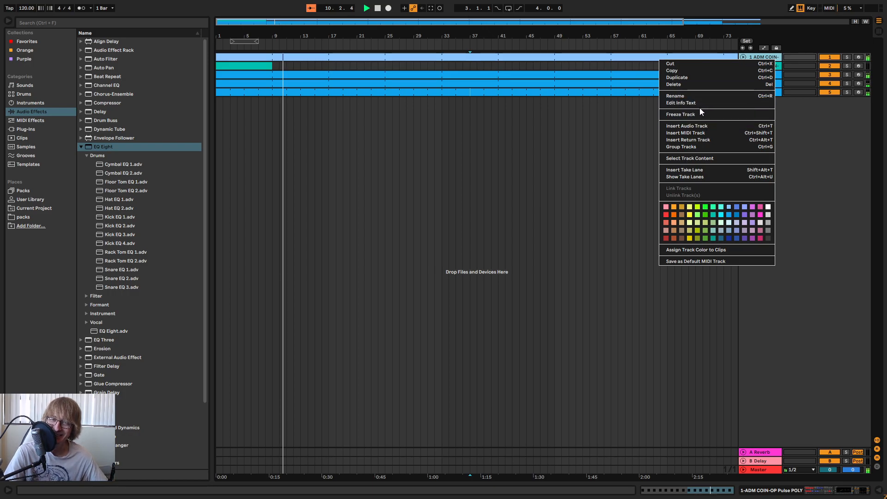
{"action": "left_click", "coordinate": [686, 97]}
{"action": "type", "text": "Chords"}
{"action": "key", "text": "Return"}
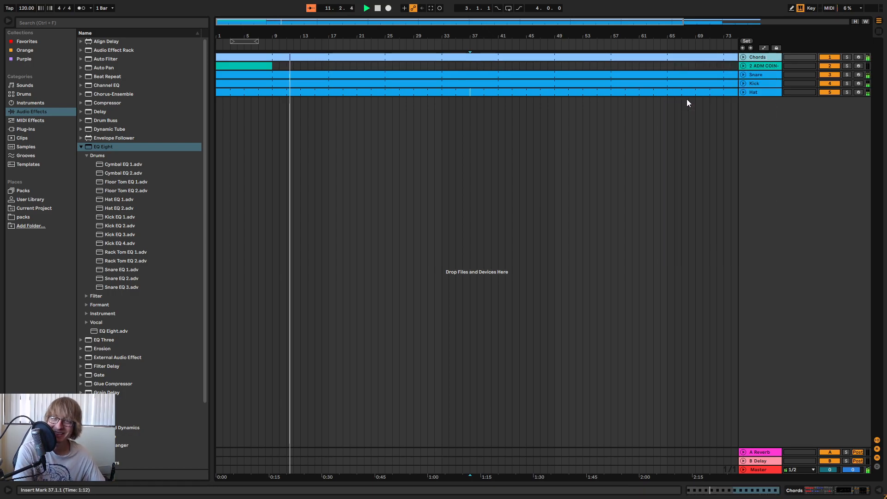
- Arm the ADM COIN-OP Triangle MONO track for recording and play the song from the beginning
{"action": "left_click", "coordinate": [384, 121]}
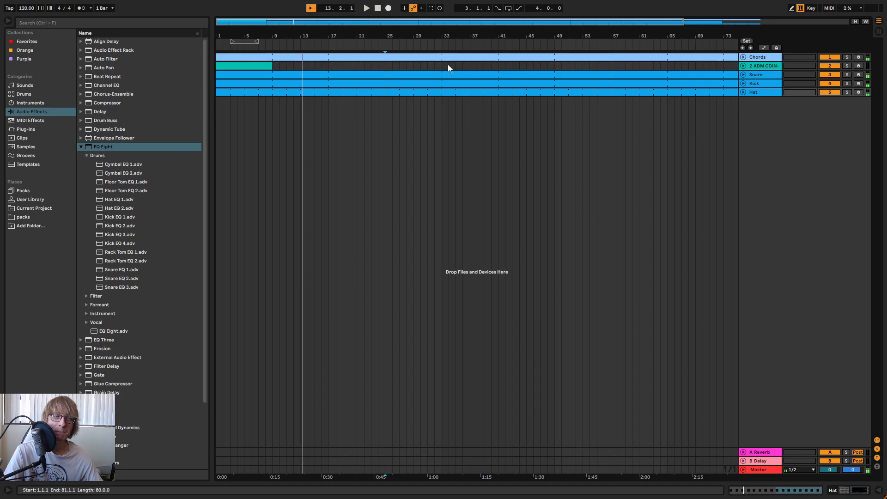
{"action": "left_click_drag", "start_coordinate": [303, 40], "coordinate": [347, 60]}
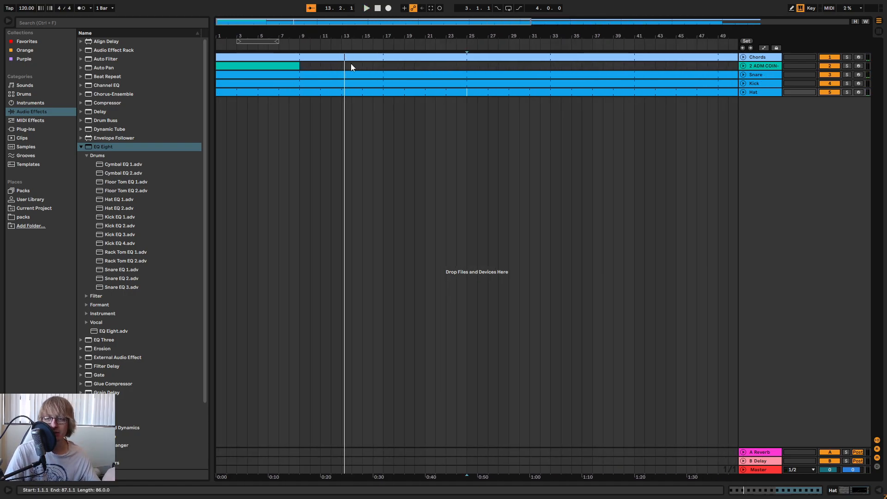
{"action": "left_click", "coordinate": [858, 66]}
{"action": "left_click", "coordinate": [377, 8]}
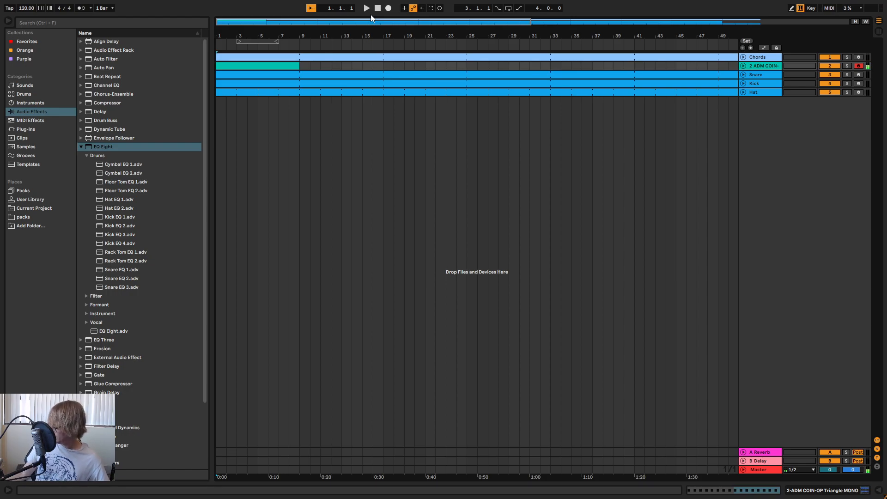
{"action": "key", "text": "space"}
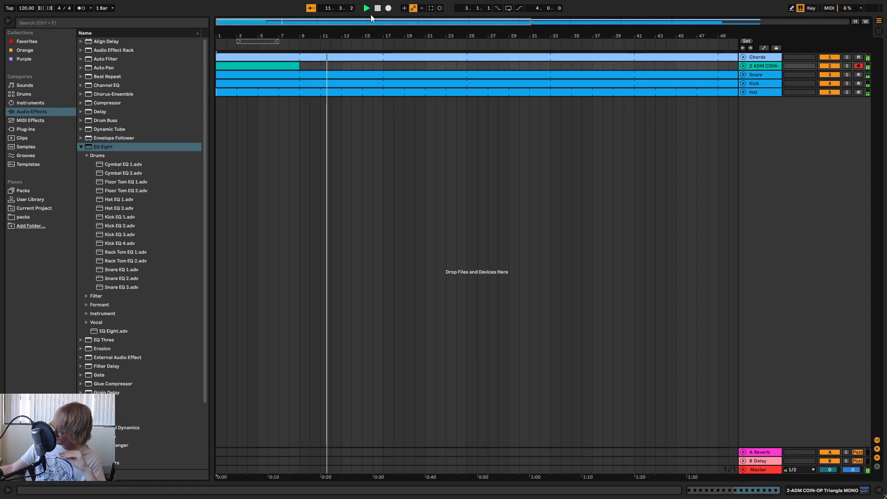
{"action": "key", "text": "space"}
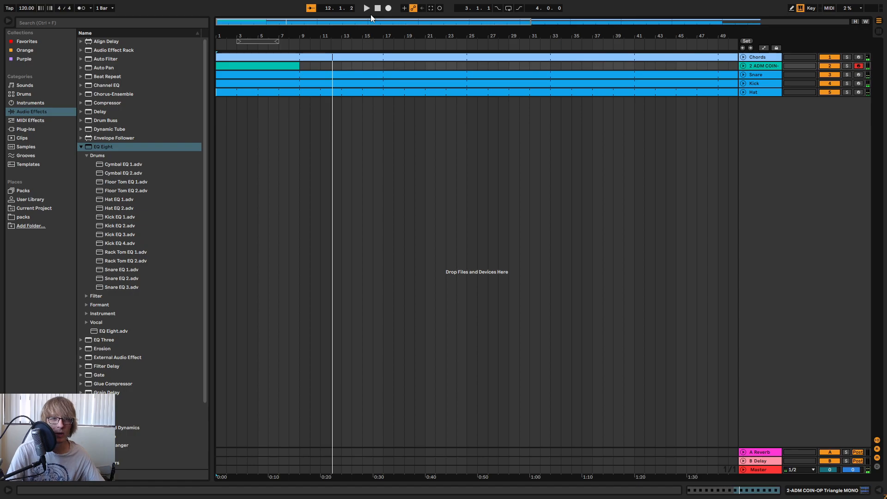
- Open the Chords clip's notes in an enlarged MIDI note editor
{"action": "double_click", "coordinate": [291, 66]}
{"action": "key", "text": "space"}
{"action": "left_click_drag", "start_coordinate": [517, 390], "coordinate": [518, 343]}
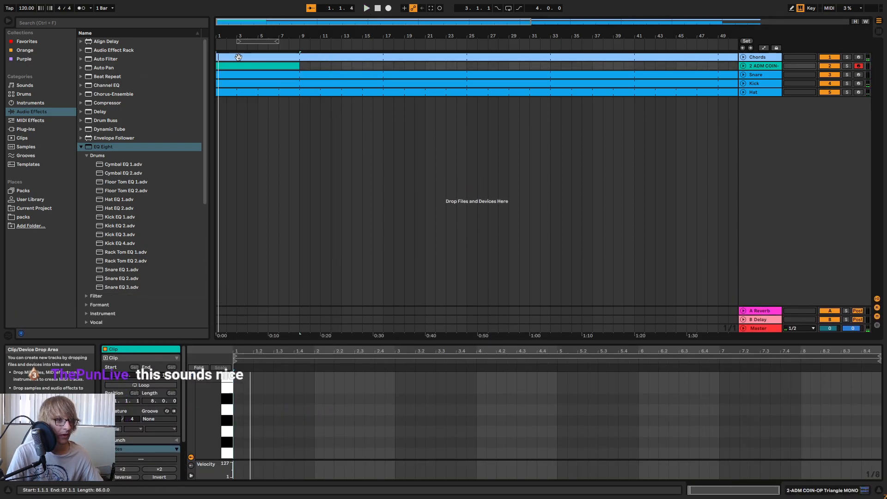
{"action": "double_click", "coordinate": [257, 75]}
{"action": "double_click", "coordinate": [449, 56]}
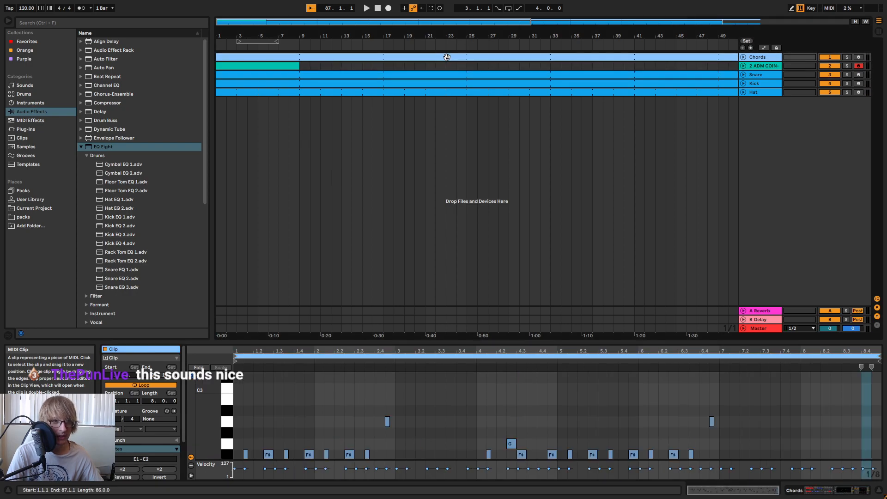
{"action": "left_click_drag", "start_coordinate": [389, 344], "coordinate": [465, 57]}
- Copy the A1 to D2 notes from the Chords clip's first three bars into the Triangle MONO clip at 1.1.1
{"action": "left_click_drag", "start_coordinate": [238, 262], "coordinate": [383, 202]}
{"action": "left_click_drag", "start_coordinate": [241, 272], "coordinate": [470, 211]}
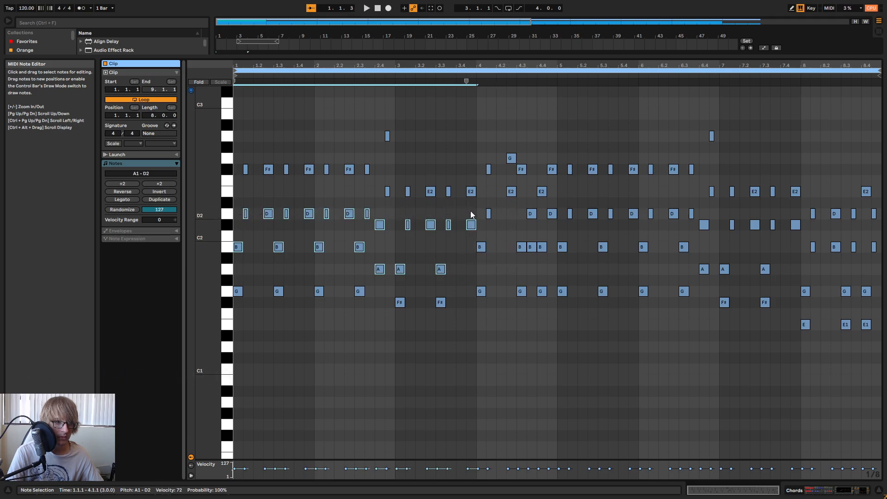
{"action": "left_click_drag", "start_coordinate": [428, 56], "coordinate": [418, 247]}
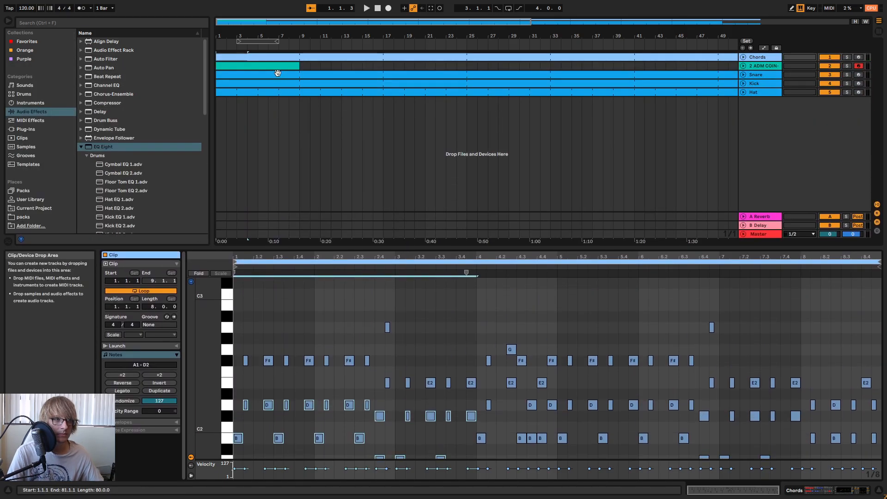
{"action": "left_click", "coordinate": [277, 68]}
{"action": "left_click", "coordinate": [239, 332]}
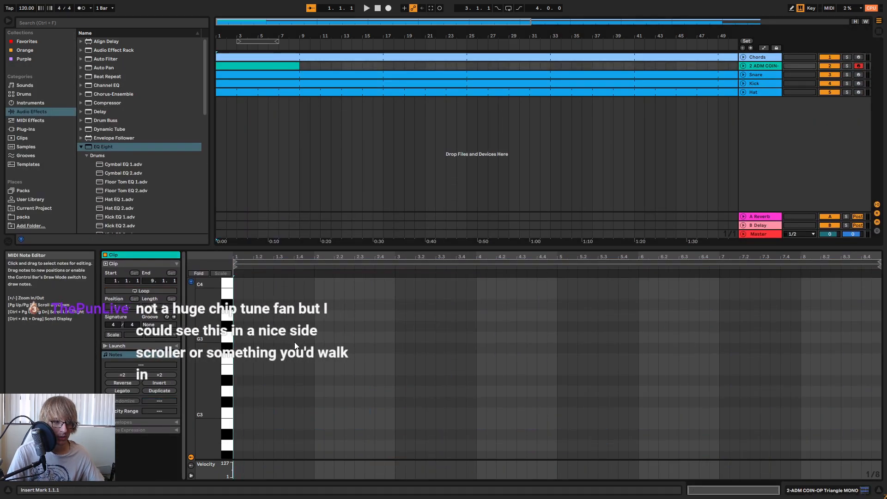
{"action": "key", "text": "ctrl+v"}
- Lower the four B1 notes in bars 1 and 2 of the Triangle MONO clip to G1
{"action": "left_click_drag", "start_coordinate": [341, 248], "coordinate": [406, 40]}
{"action": "left_click_drag", "start_coordinate": [236, 280], "coordinate": [369, 242]}
{"action": "key", "text": "Down"}
{"action": "key", "text": "Down"}
{"action": "key", "text": "Down"}
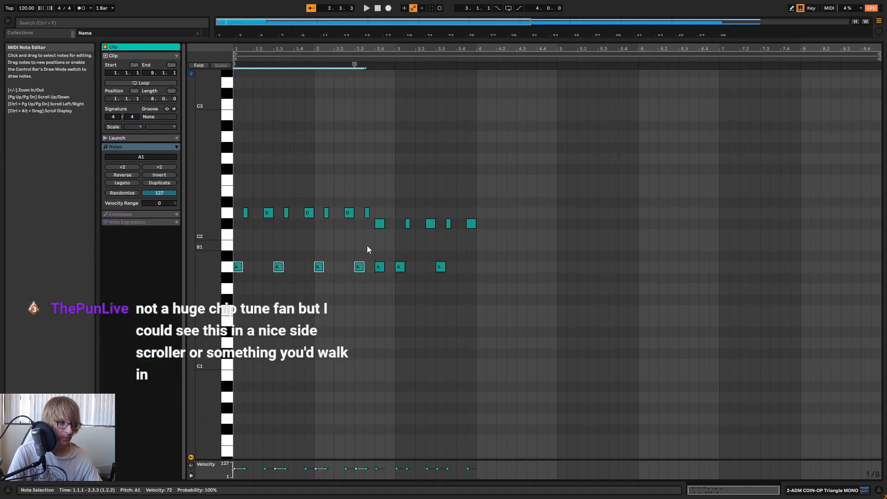
{"action": "key", "text": "Down"}
- Lower the three A1 notes starting at 2.4.1 to F#1 and play back the phrase
{"action": "left_click_drag", "start_coordinate": [376, 274], "coordinate": [470, 257]}
{"action": "key", "text": "Down"}
{"action": "key", "text": "Down"}
{"action": "key", "text": "Down"}
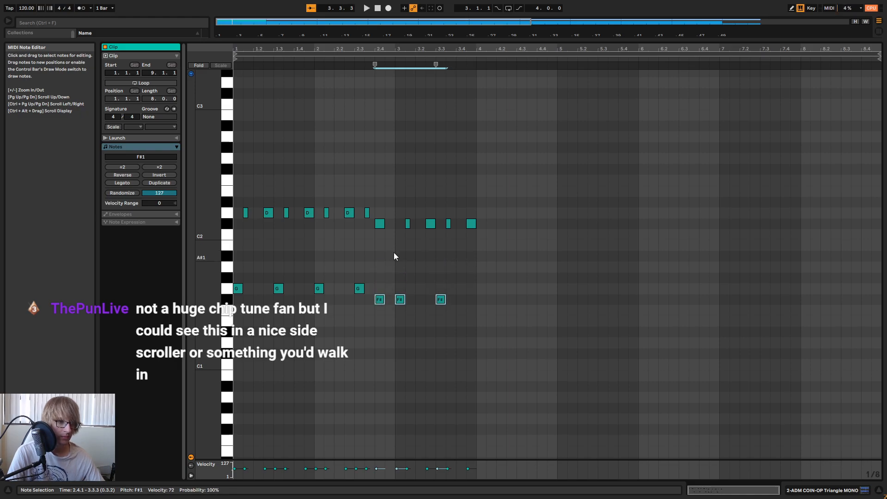
{"action": "key", "text": "space"}
{"action": "left_click", "coordinate": [625, 230]}
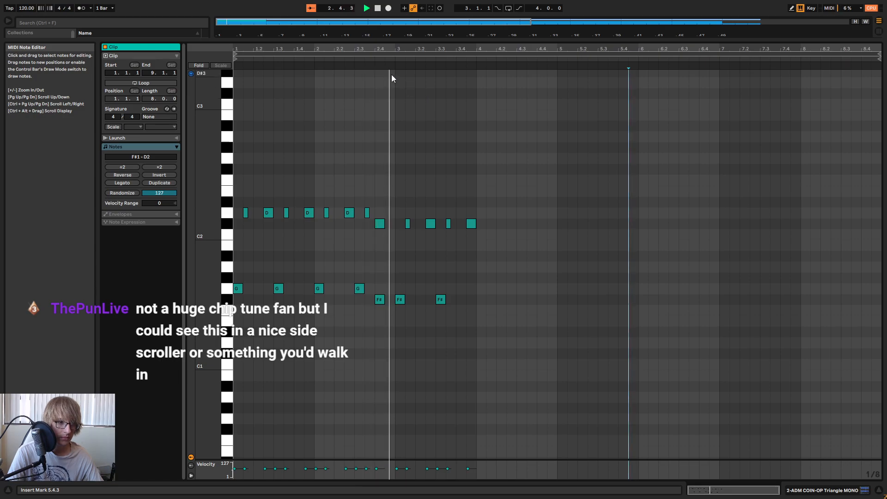
{"action": "key", "text": "space"}
- Raise the F#1 and C#2 notes at 2.4.1 to A1 and E2, and play back the result
{"action": "left_click_drag", "start_coordinate": [372, 311], "coordinate": [389, 294]}
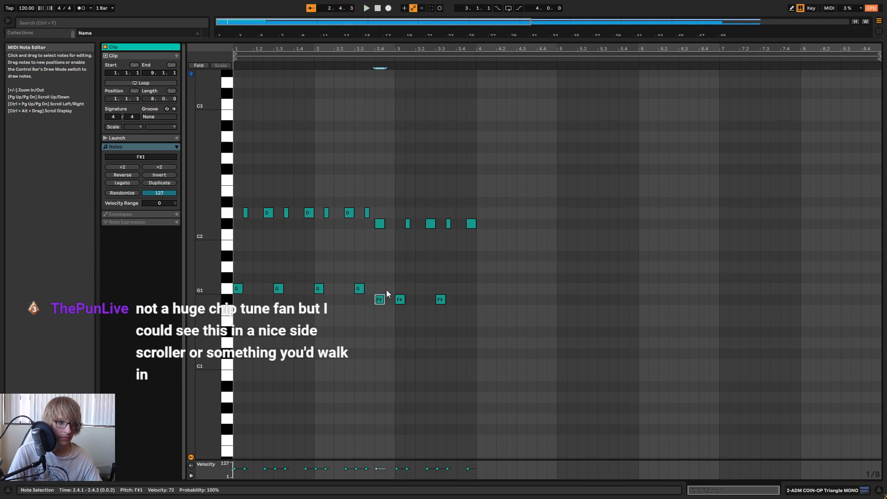
{"action": "key", "text": "Up"}
{"action": "key", "text": "Up"}
{"action": "key", "text": "Up"}
{"action": "left_click_drag", "start_coordinate": [378, 192], "coordinate": [393, 243]}
{"action": "key", "text": "Up"}
{"action": "key", "text": "Up"}
{"action": "key", "text": "Up"}
{"action": "key", "text": "space"}
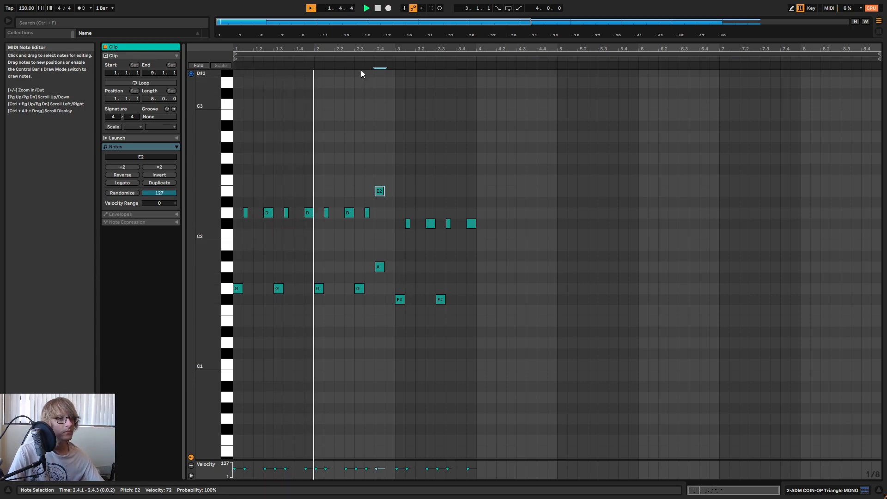
{"action": "left_click_drag", "start_coordinate": [344, 49], "coordinate": [347, 58]}
{"action": "left_click_drag", "start_coordinate": [396, 49], "coordinate": [433, 48]}
{"action": "key", "text": "space"}
- Move the E2 note to 2.4.3 and shorten it so it ends at 2.4.4
{"action": "left_click_drag", "start_coordinate": [436, 221], "coordinate": [445, 197]}
{"action": "left_click", "coordinate": [444, 191]}
{"action": "key", "text": "Right"}
{"action": "key", "text": "space"}
{"action": "left_click_drag", "start_coordinate": [439, 49], "coordinate": [441, 65]}
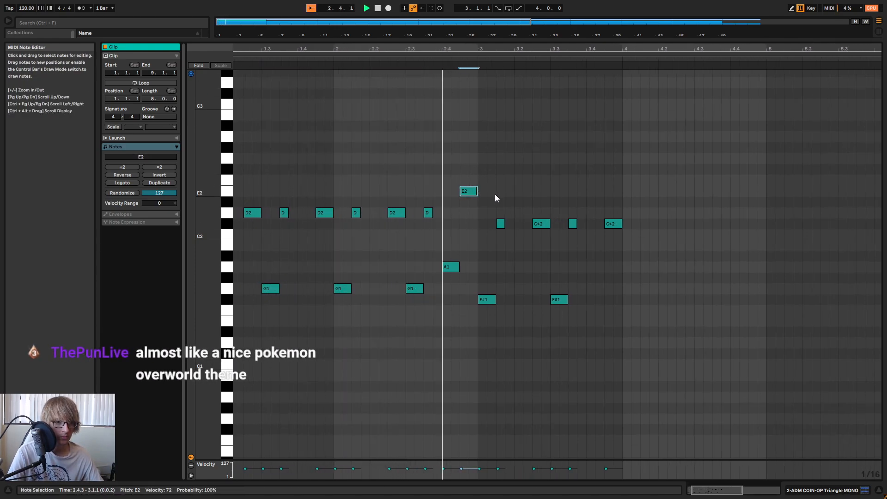
{"action": "left_click_drag", "start_coordinate": [478, 191], "coordinate": [469, 191]}
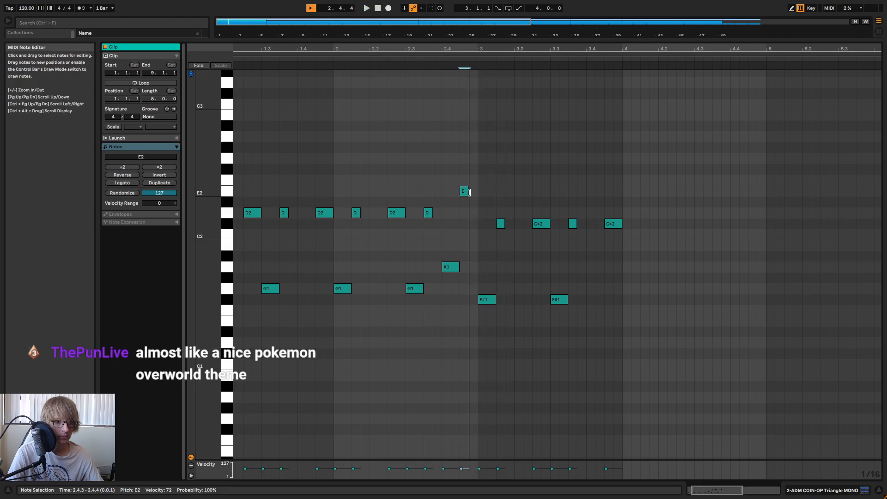
- Play back the three-bar Triangle MONO phrase from the start to check its notes
{"action": "key", "text": "space"}
{"action": "left_click", "coordinate": [667, 159]}
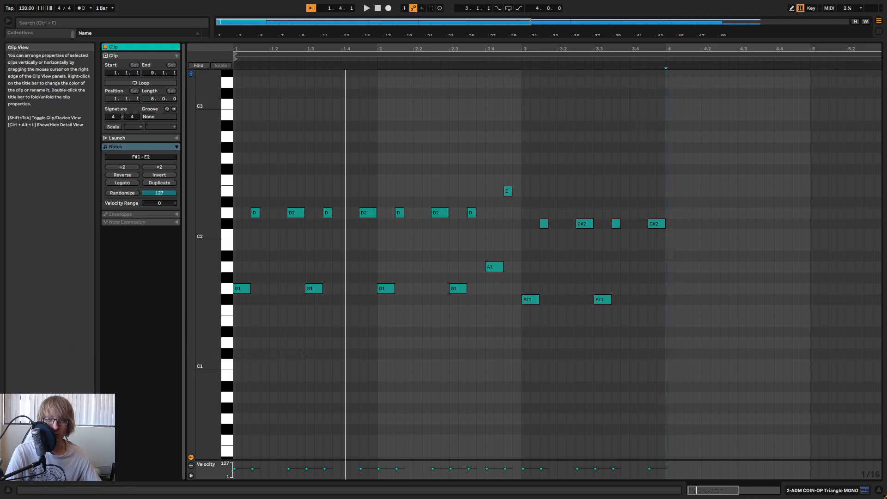
{"action": "double_click", "coordinate": [660, 49]}
{"action": "key", "text": "space"}
{"action": "left_click", "coordinate": [425, 146]}
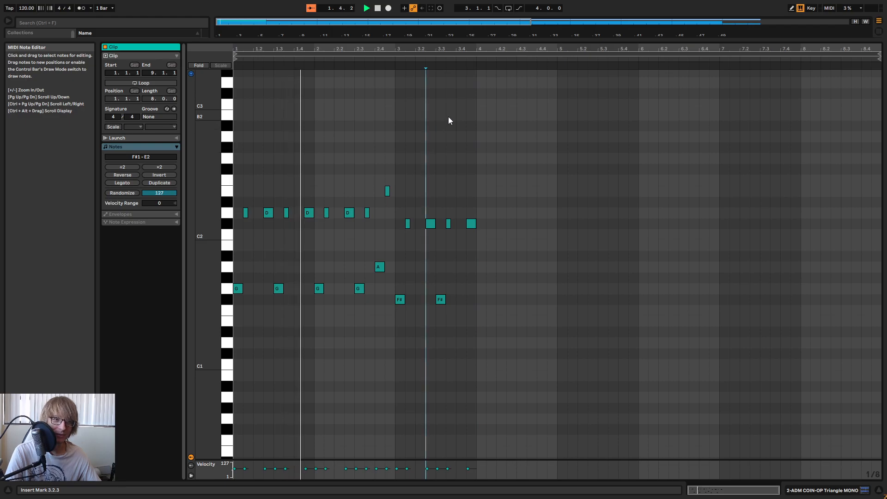
{"action": "left_click_drag", "start_coordinate": [435, 50], "coordinate": [437, 60]}
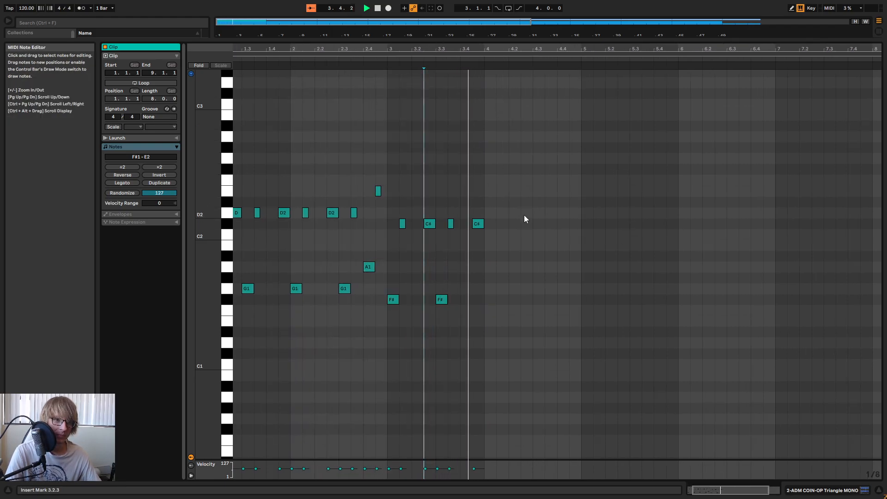
{"action": "left_click", "coordinate": [399, 320]}
{"action": "key", "text": "space"}
{"action": "left_click_drag", "start_coordinate": [399, 323], "coordinate": [522, 222]}
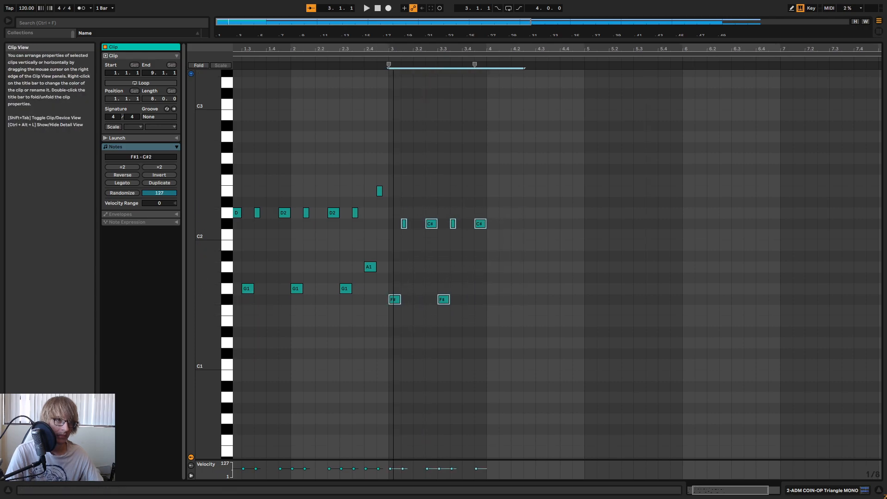
- Copy the opening G1 and D2 notes of bar 1 to 4.1.1 and play back the phrase
{"action": "left_click_drag", "start_coordinate": [378, 48], "coordinate": [434, 51]}
{"action": "left_click_drag", "start_coordinate": [240, 298], "coordinate": [308, 190]}
{"action": "left_click", "coordinate": [534, 184]}
{"action": "key", "text": "ctrl+v"}
{"action": "key", "text": "ctrl+l"}
{"action": "key", "text": "space"}
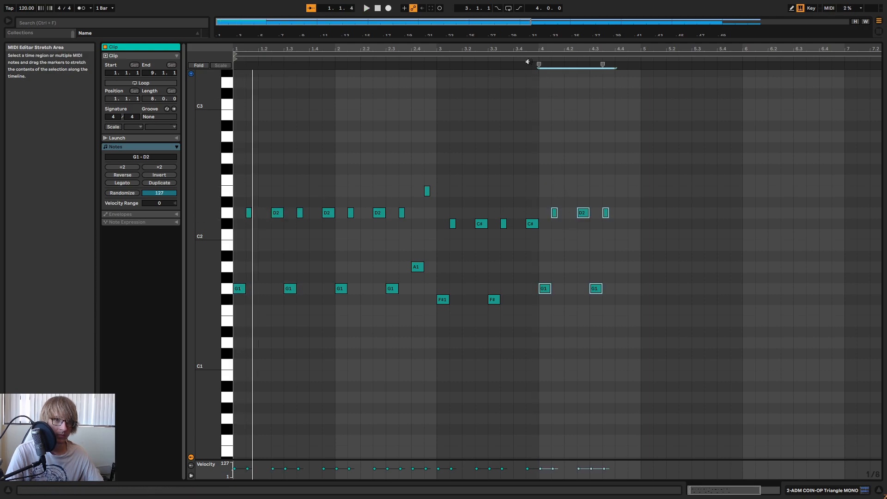
{"action": "scroll", "coordinate": [554, 105], "scroll_direction": "right", "scroll_amount": 2}
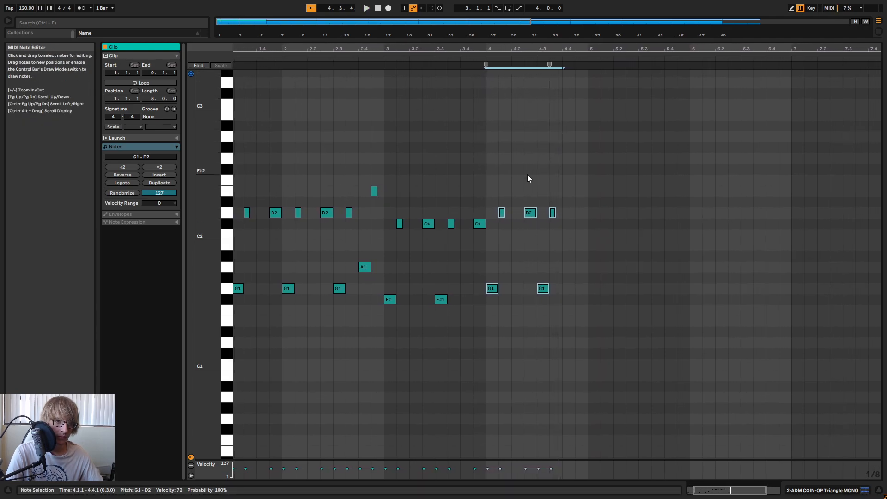
- Duplicate the last G1 and D2 pair in bar 4 onto beat 4 and play back the phrase
{"action": "left_click_drag", "start_coordinate": [547, 306], "coordinate": [580, 208]}
{"action": "key", "text": "ctrl+d"}
{"action": "key", "text": "space"}
{"action": "left_click", "coordinate": [716, 67]}
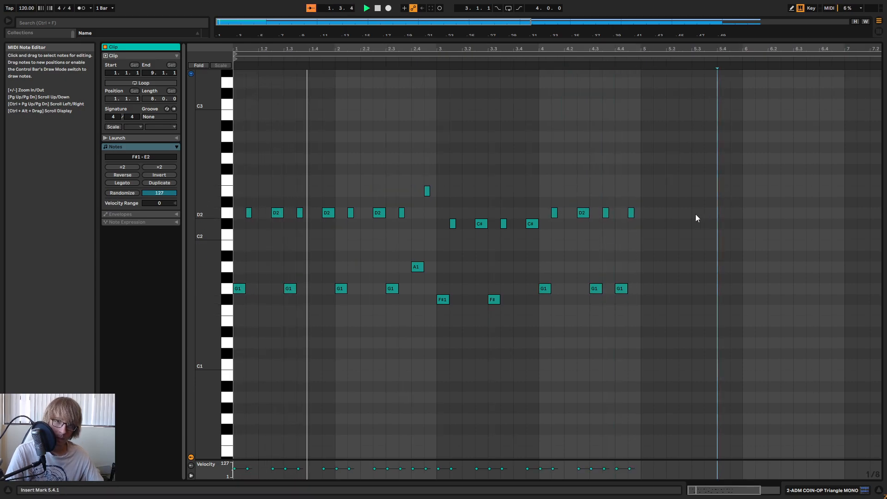
- Copy all notes of the four-bar pattern to 5.1.1 to fill bars 5 to 8
{"action": "key", "text": "ctrl+a"}
{"action": "left_click", "coordinate": [642, 201]}
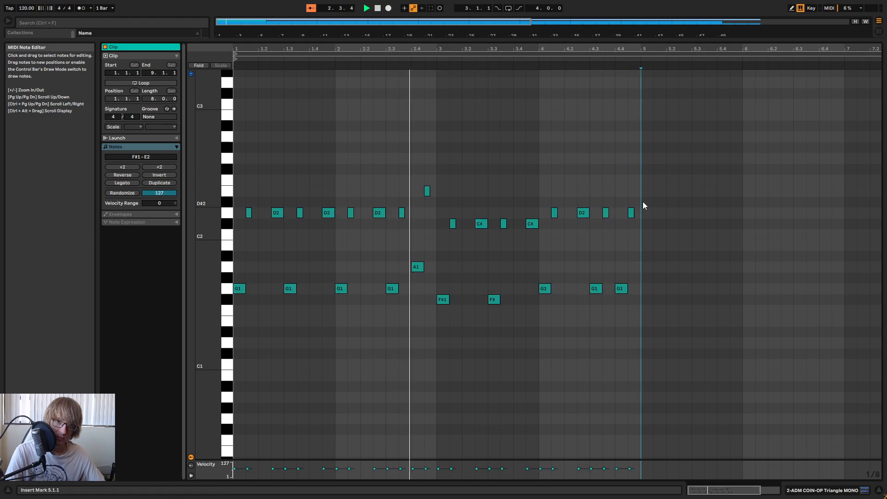
{"action": "key", "text": "ctrl+v"}
{"action": "left_click_drag", "start_coordinate": [701, 48], "coordinate": [702, 28]}
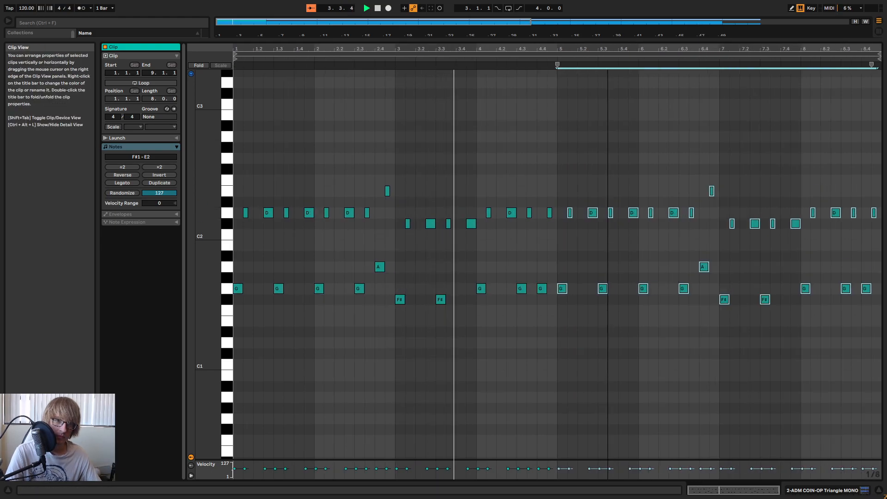
- Select the first D2 note in bar 4 and play back the pattern around it
{"action": "left_click", "coordinate": [636, 116]}
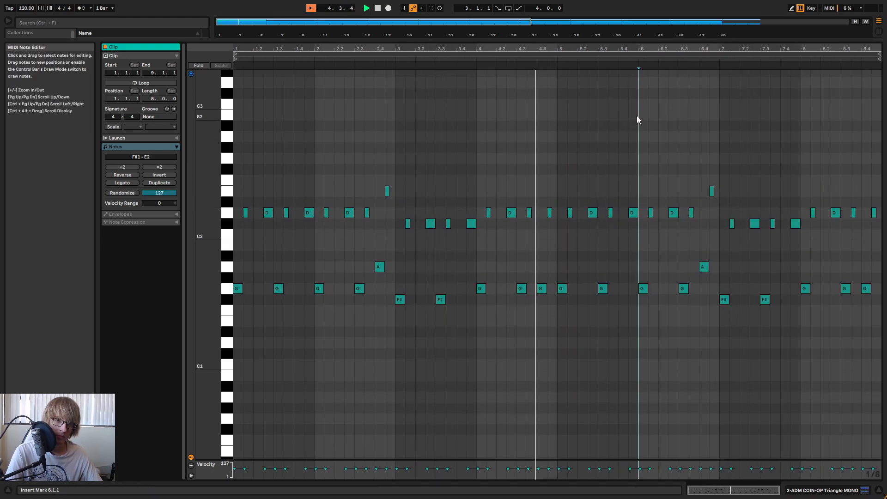
{"action": "key", "text": "space"}
{"action": "left_click", "coordinate": [497, 229]}
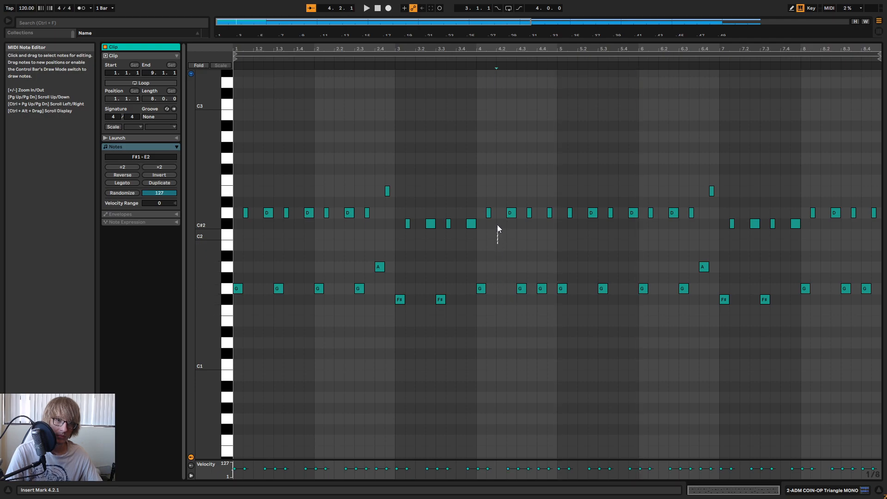
{"action": "key", "text": "space"}
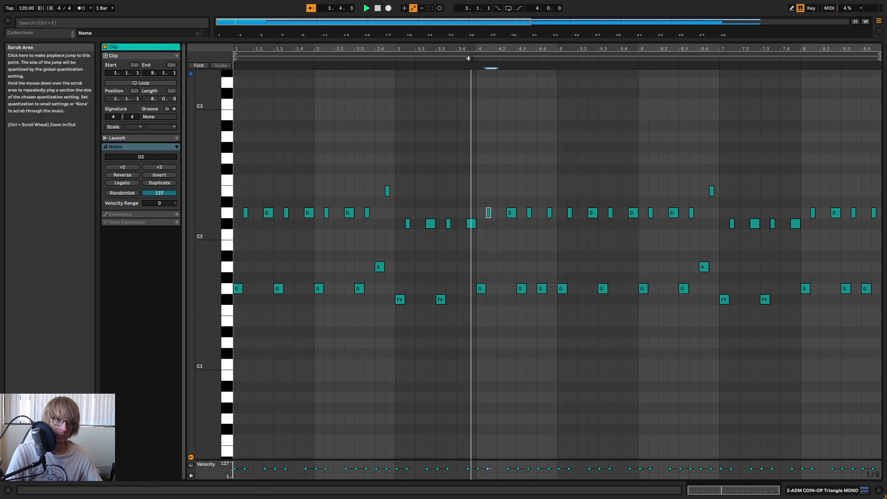
- Raise the G1 note on beat 4 of bar 4 to E2 and play back the phrase
{"action": "scroll", "coordinate": [540, 77], "scroll_direction": "up", "scroll_amount": 2, "text": "ctrl"}
{"action": "key", "text": "space"}
{"action": "left_click_drag", "start_coordinate": [548, 262], "coordinate": [551, 308]}
{"action": "left_click_drag", "start_coordinate": [538, 167], "coordinate": [547, 309]}
{"action": "key", "text": "Up"}
{"action": "key", "text": "Up"}
{"action": "key", "text": "Up"}
{"action": "key", "text": "Up"}
{"action": "key", "text": "Up"}
{"action": "key", "text": "Up"}
{"action": "key", "text": "Up"}
{"action": "key", "text": "Up"}
{"action": "key", "text": "Up"}
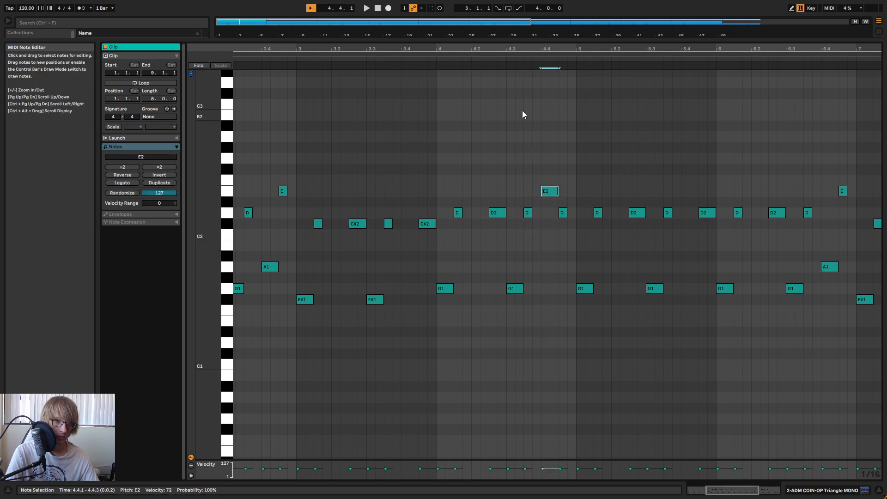
{"action": "left_click", "coordinate": [486, 58]}
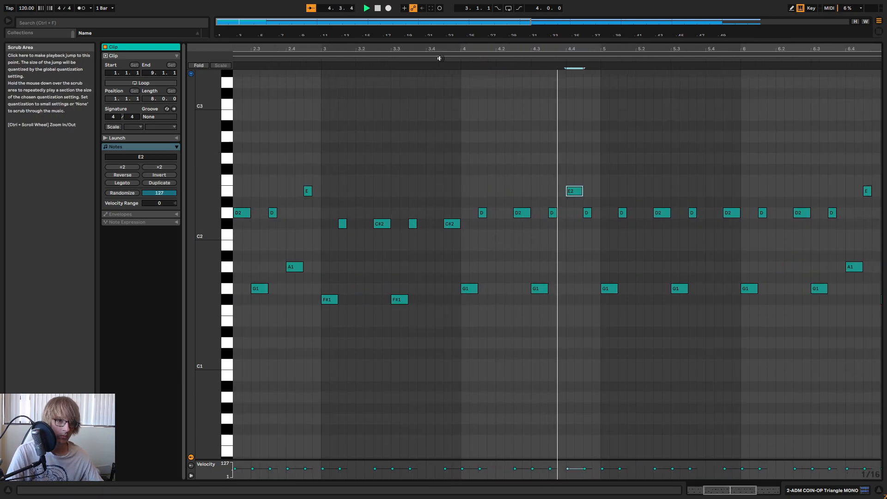
- Lengthen the short D2 notes at 4.3.3 and 4.4.3 to an eighth note and play back the bar
{"action": "key", "text": "space"}
{"action": "left_click", "coordinate": [517, 224]}
{"action": "left_click_drag", "start_coordinate": [526, 213], "coordinate": [535, 214]}
{"action": "left_click", "coordinate": [476, 56]}
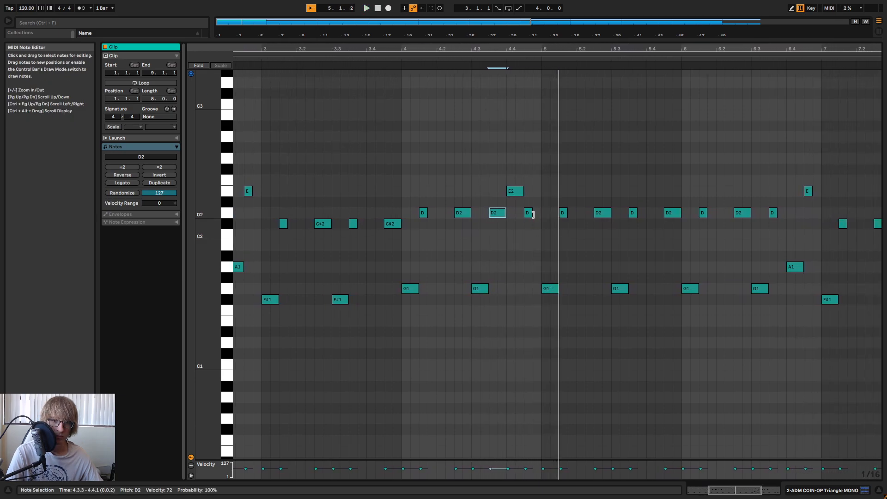
{"action": "left_click", "coordinate": [464, 57]}
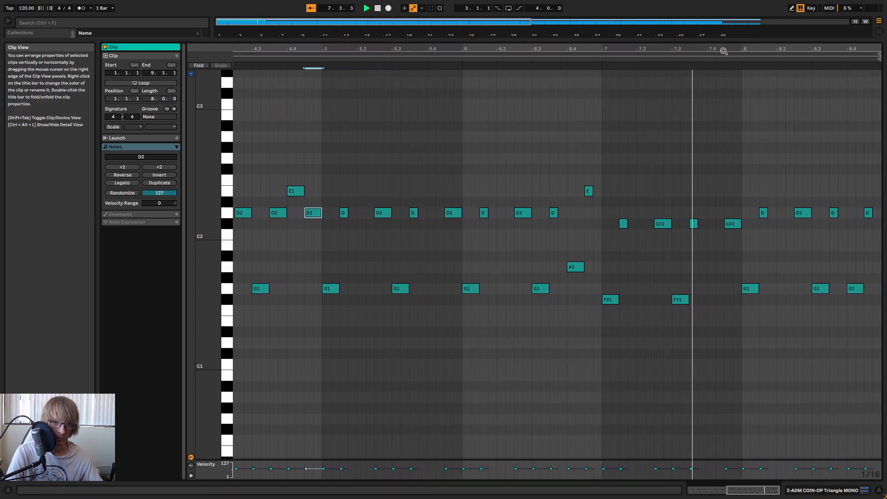
- Transpose bar 8 down three semitones, its G1 notes to E1 and its D2 notes to B1, and play back from 7.3.4
{"action": "key", "text": "space"}
{"action": "left_click_drag", "start_coordinate": [748, 320], "coordinate": [879, 277]}
{"action": "key", "text": "Down"}
{"action": "key", "text": "Down"}
{"action": "key", "text": "Down"}
{"action": "left_click_drag", "start_coordinate": [758, 260], "coordinate": [837, 208]}
{"action": "key", "text": "Down"}
{"action": "key", "text": "Down"}
{"action": "key", "text": "Down"}
{"action": "left_click", "coordinate": [697, 70]}
{"action": "key", "text": "space"}
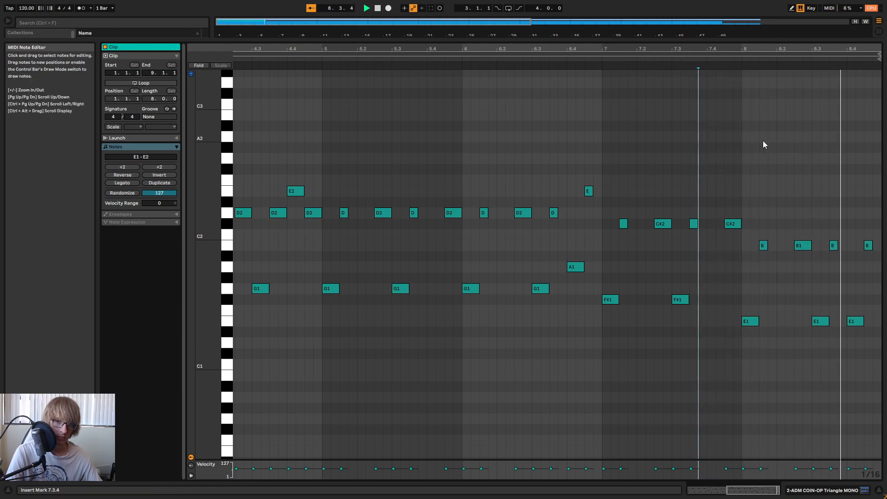
{"action": "key", "text": "space"}
- Try raising the last E1 note of bar 8, at 8.4.1, to C#2 and D2, and play it back
{"action": "left_click_drag", "start_coordinate": [821, 343], "coordinate": [836, 260]}
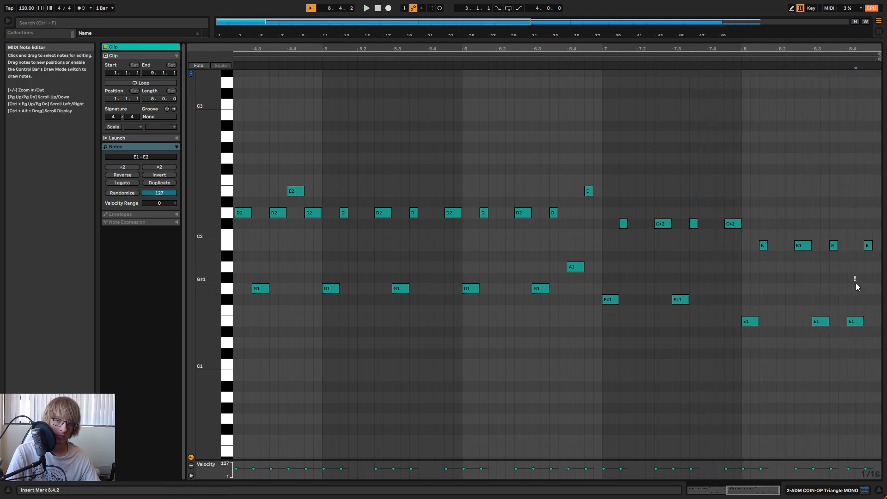
{"action": "key", "text": "Up"}
{"action": "key", "text": "Up"}
{"action": "key", "text": "Up"}
{"action": "key", "text": "Up"}
{"action": "key", "text": "Up"}
{"action": "key", "text": "Up"}
{"action": "key", "text": "Up"}
{"action": "key", "text": "Up"}
{"action": "key", "text": "Up"}
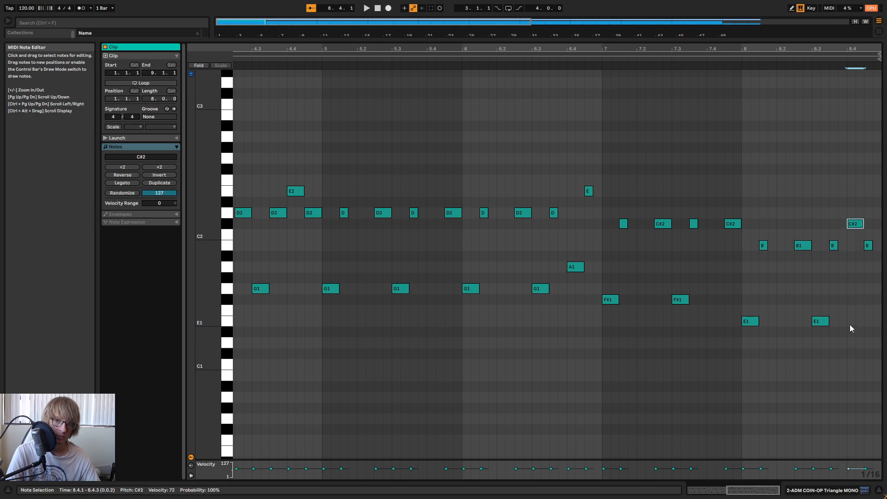
{"action": "left_click", "coordinate": [803, 58]}
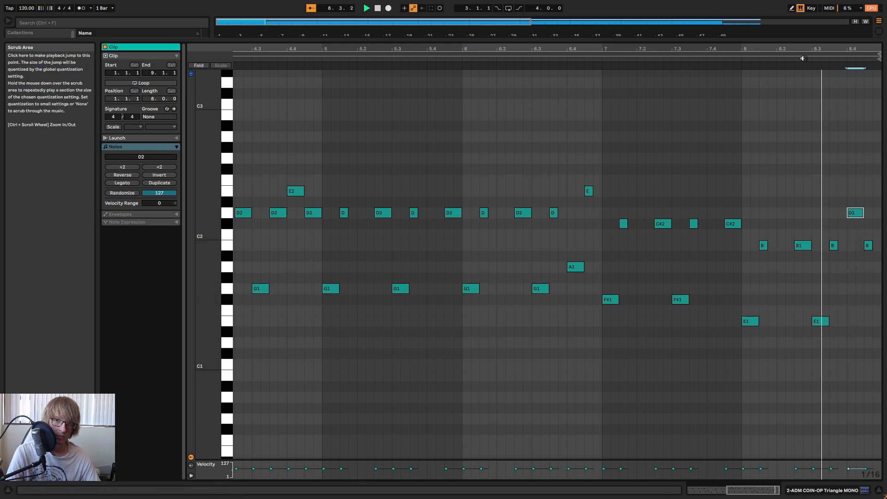
- Try the note at 8.4.1 on B1, return it to E1, and play back the end of the phrase
{"action": "key", "text": "Down"}
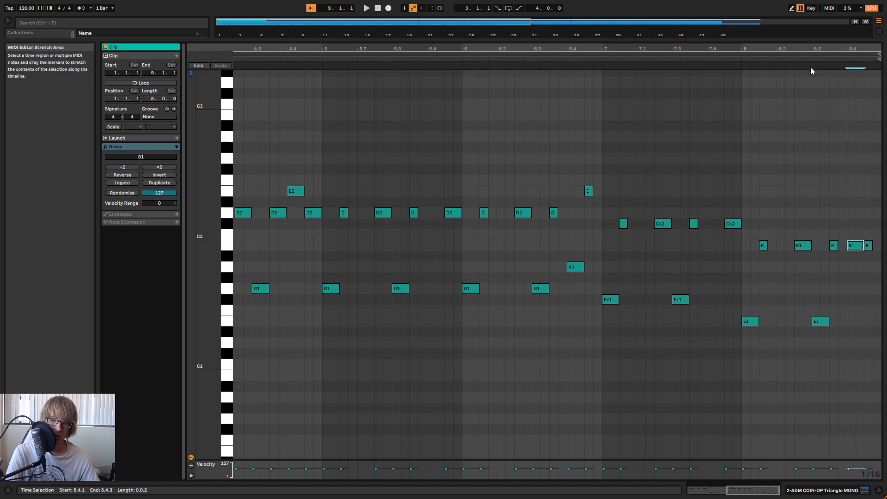
{"action": "left_click", "coordinate": [807, 58]}
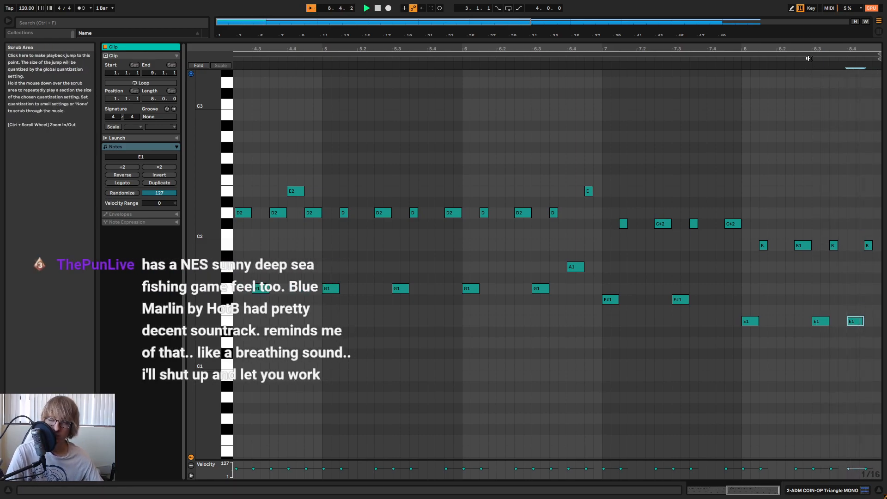
{"action": "key", "text": "space"}
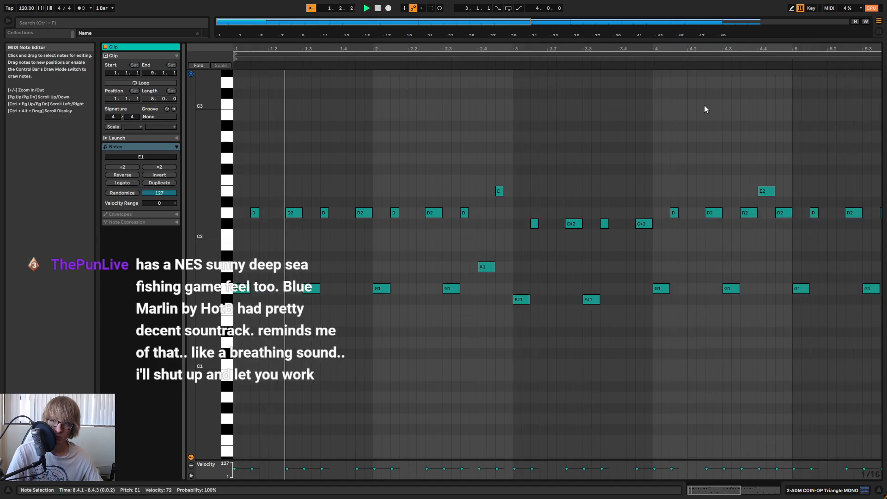
- Try all the bass notes an octave lower during playback and return them to their original octave
{"action": "mouse_move", "coordinate": [691, 39]}
{"action": "left_mouse_down"}
{"action": "mouse_move", "coordinate": [675, 203]}
{"action": "mouse_move", "coordinate": [696, 36]}
{"action": "left_mouse_up"}
{"action": "key", "text": "space"}
{"action": "left_click", "coordinate": [675, 139]}
{"action": "key", "text": "ctrl+a"}
{"action": "key", "text": "shift+Down"}
{"action": "key", "text": "space"}
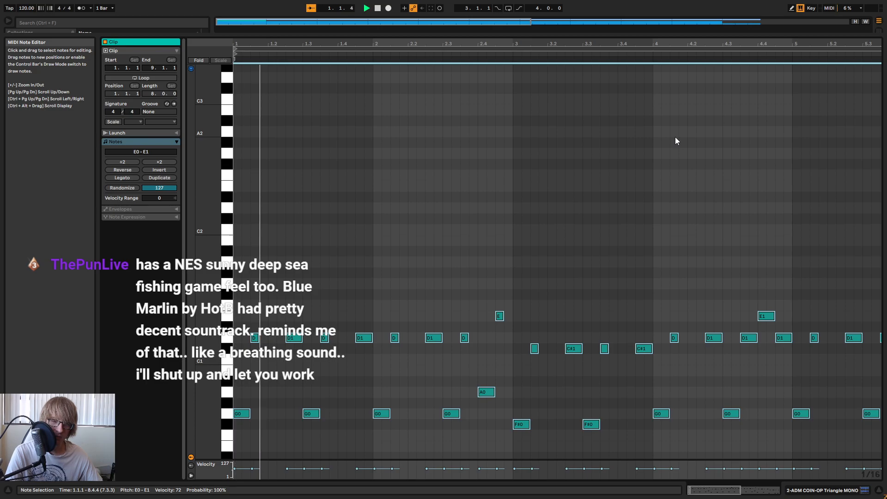
{"action": "key", "text": "shift+Up"}
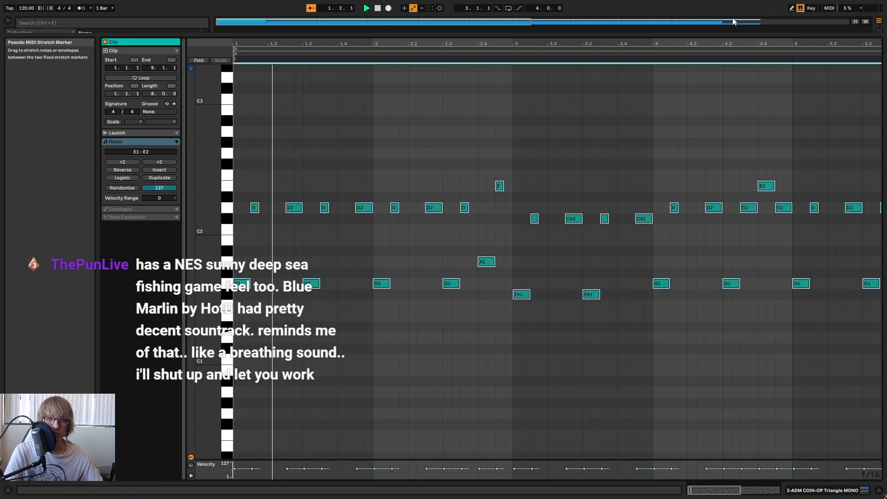
- Rename the Triangle MONO track as Bass and set its volume to about -10.7 dB in the mixer during playback
{"action": "left_click_drag", "start_coordinate": [599, 33], "coordinate": [599, 292]}
{"action": "right_click", "coordinate": [765, 65]}
{"action": "left_click", "coordinate": [791, 104]}
{"action": "type", "text": "Bass"}
{"action": "key", "text": "Return"}
{"action": "key", "text": "Tab"}
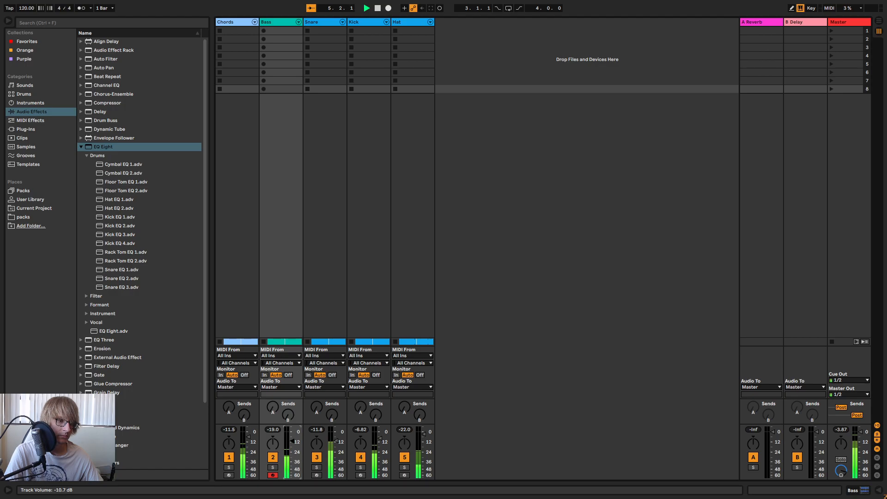
{"action": "key", "text": "space"}
{"action": "key", "text": "Tab"}
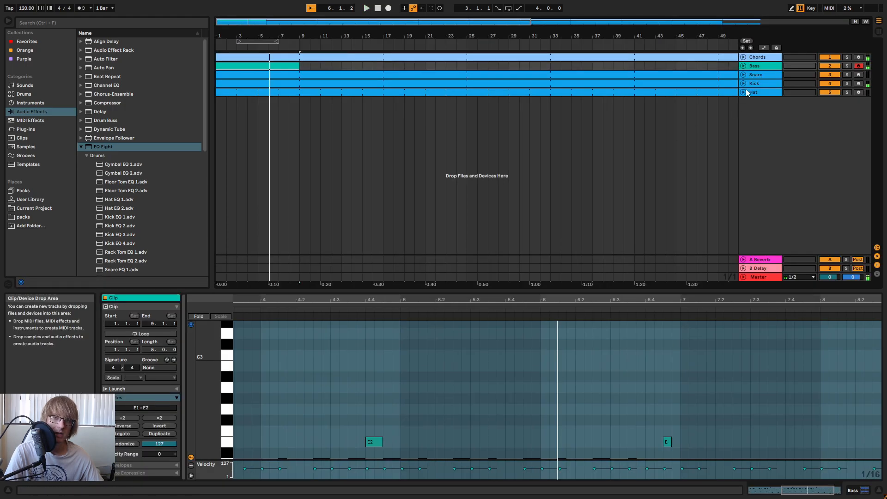
- Duplicate the Bass track and rename the copy as Bass Sub
{"action": "right_click", "coordinate": [757, 67]}
{"action": "left_click", "coordinate": [781, 88]}
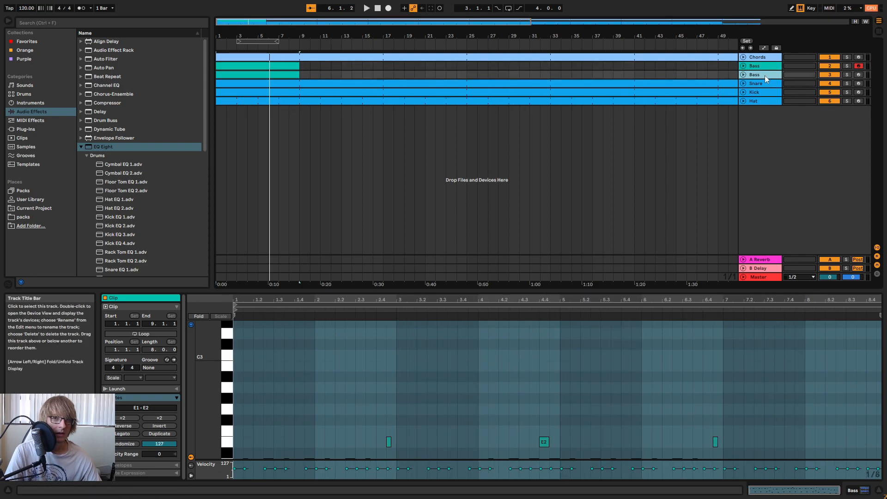
{"action": "left_click", "coordinate": [764, 75]}
{"action": "right_click", "coordinate": [764, 76]}
{"action": "left_click", "coordinate": [794, 110]}
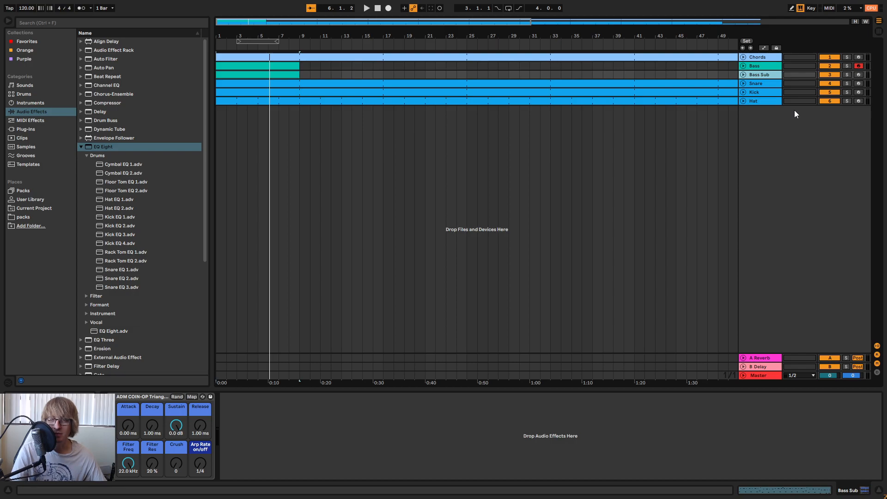
- Load the helm64 plug-in as the instrument on the Bass Sub track and close its window
{"action": "left_click", "coordinate": [766, 83]}
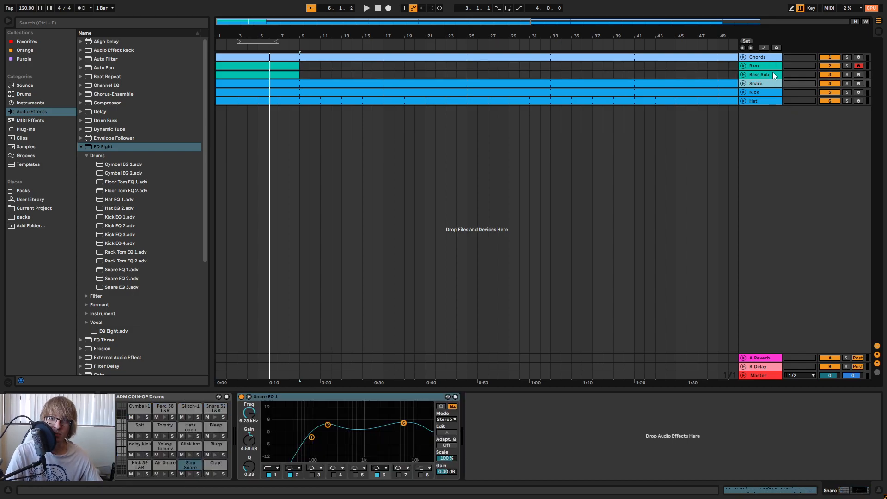
{"action": "left_click", "coordinate": [773, 72]}
{"action": "left_click", "coordinate": [81, 147]}
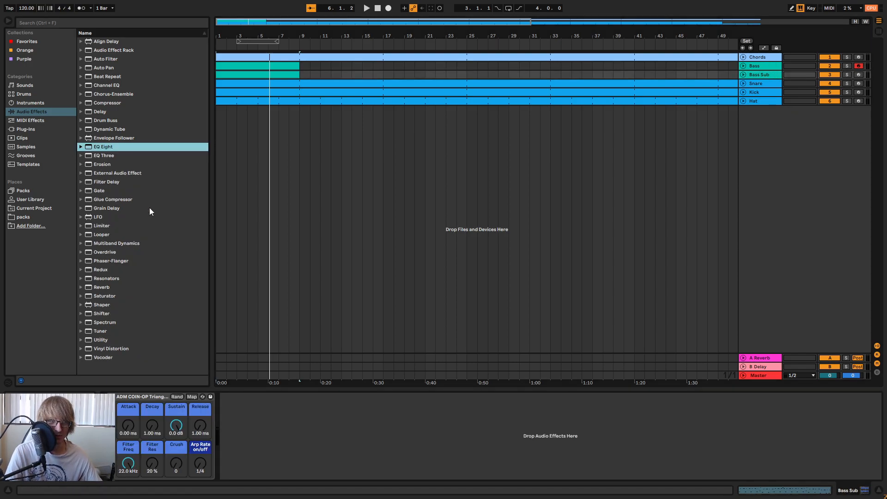
{"action": "left_click", "coordinate": [26, 130]}
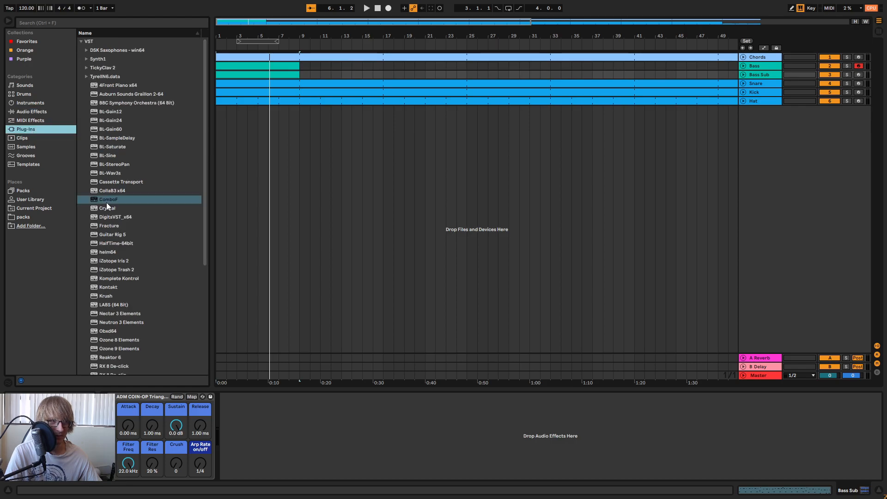
{"action": "scroll", "coordinate": [106, 205], "scroll_direction": "down", "scroll_amount": 5}
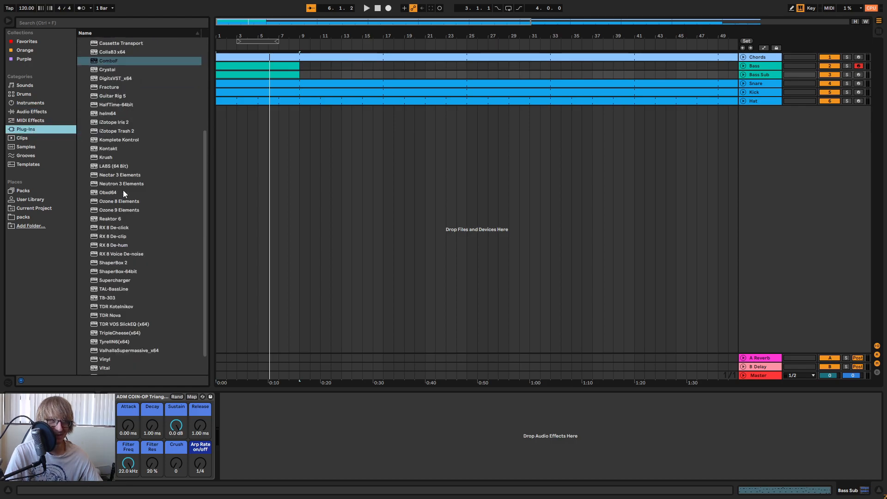
{"action": "scroll", "coordinate": [118, 176], "scroll_direction": "down", "scroll_amount": 1}
{"action": "scroll", "coordinate": [116, 99], "scroll_direction": "up", "scroll_amount": 1}
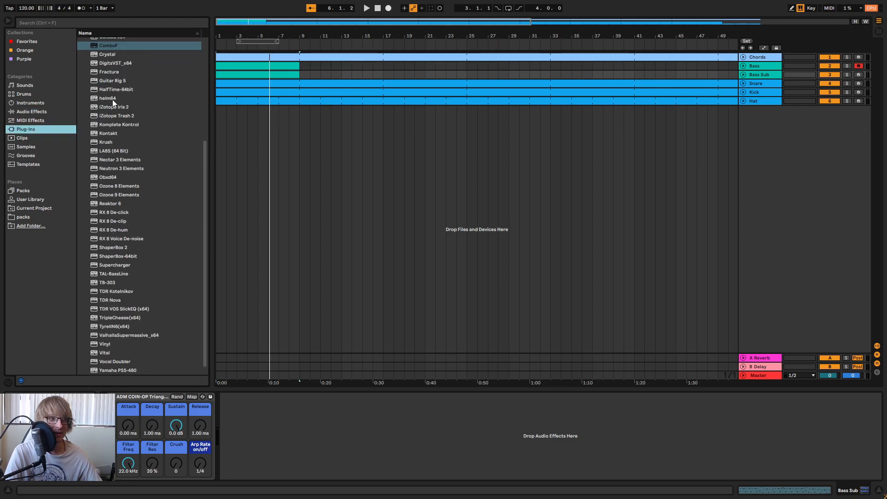
{"action": "left_click", "coordinate": [112, 99]}
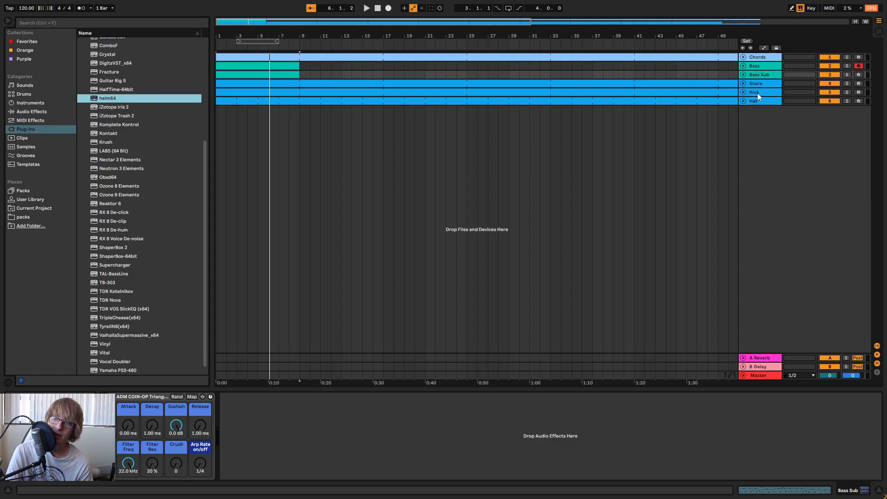
{"action": "key", "text": "Return"}
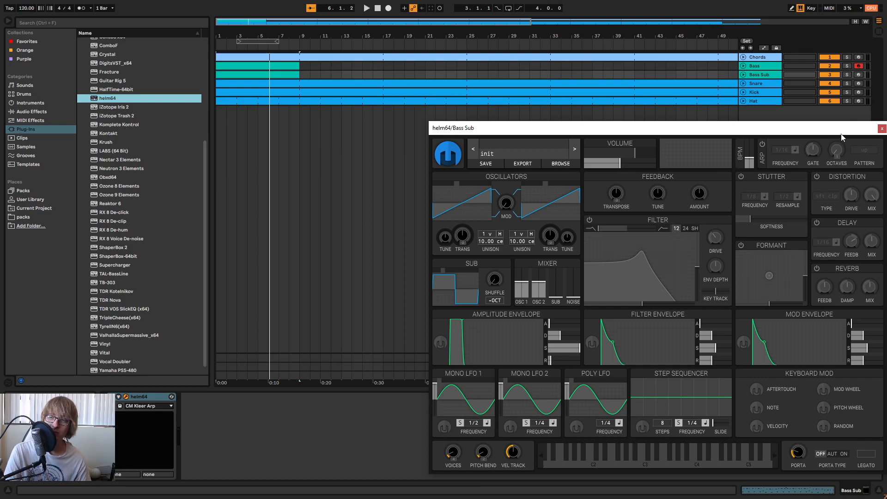
{"action": "left_click", "coordinate": [882, 130]}
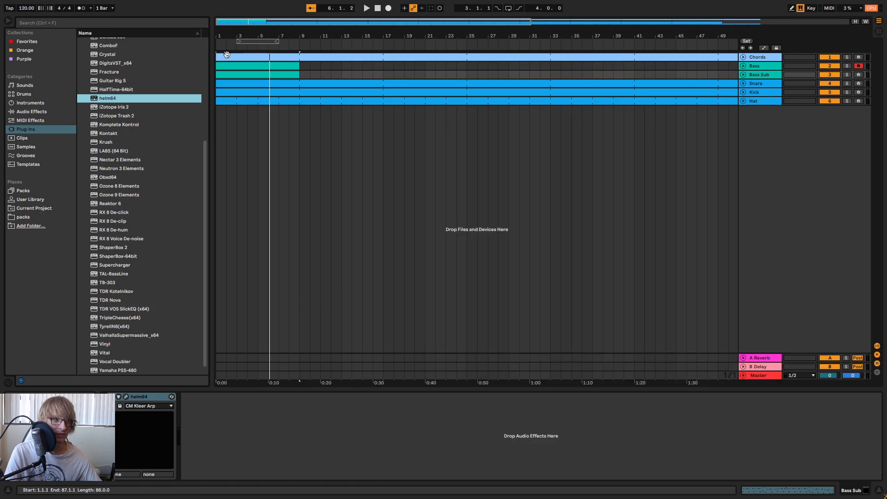
- Open the Bass Sub clip's notes and enlarge the note editor
{"action": "left_click", "coordinate": [394, 76]}
{"action": "double_click", "coordinate": [272, 77]}
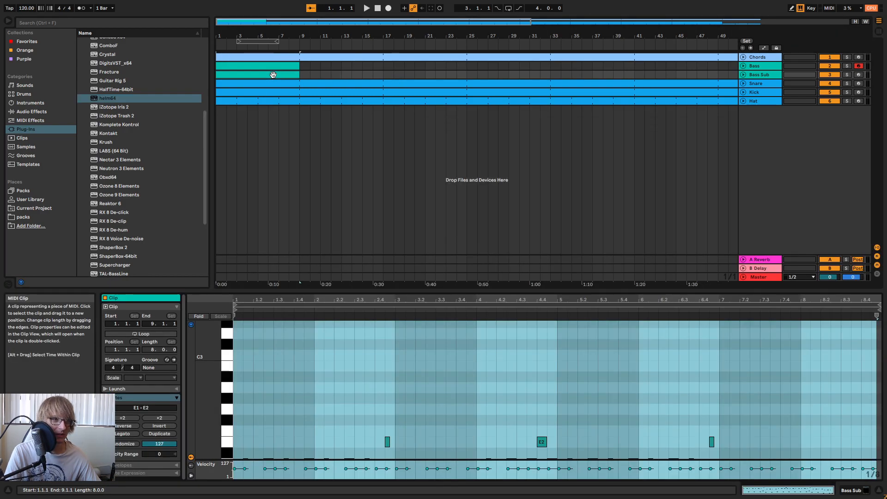
{"action": "left_click_drag", "start_coordinate": [507, 288], "coordinate": [739, 196]}
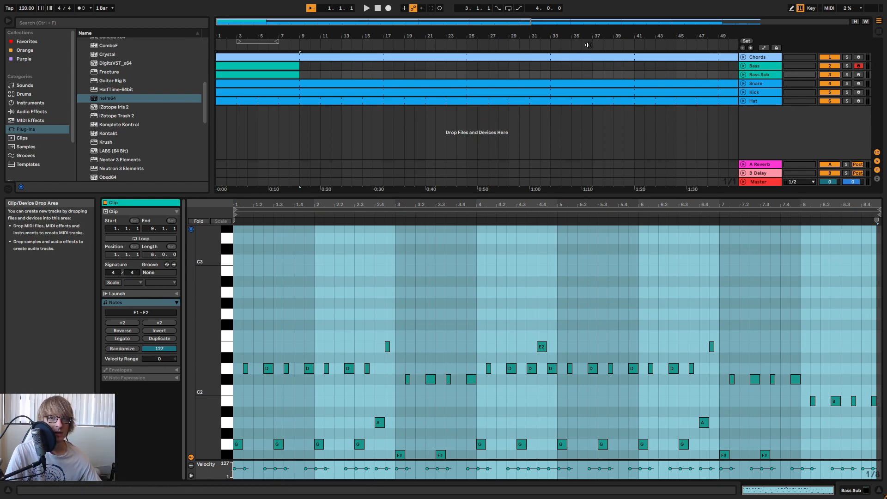
{"action": "left_click_drag", "start_coordinate": [370, 34], "coordinate": [328, 27]}
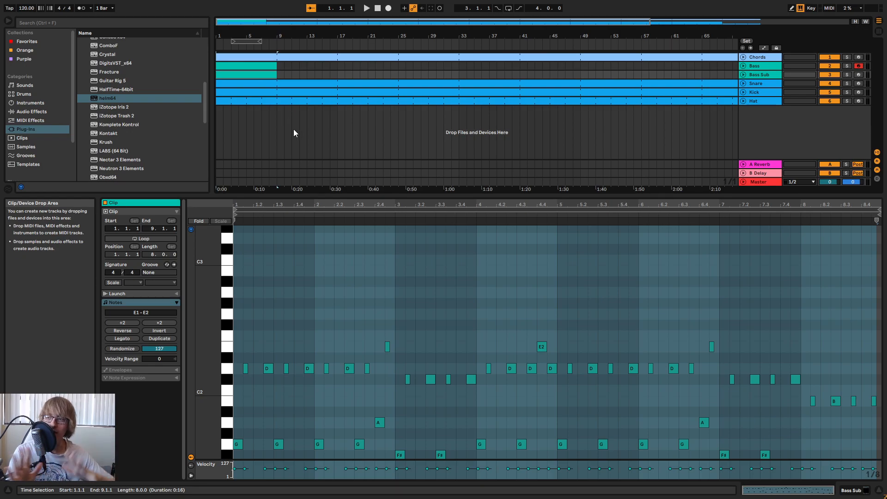
- Solo the Bass Sub track, play it from the start, and show its devices
{"action": "key", "text": "space"}
{"action": "left_click_drag", "start_coordinate": [252, 36], "coordinate": [271, 36]}
{"action": "key", "text": "space"}
{"action": "left_click", "coordinate": [846, 74]}
{"action": "key", "text": "space"}
{"action": "left_click", "coordinate": [761, 75]}
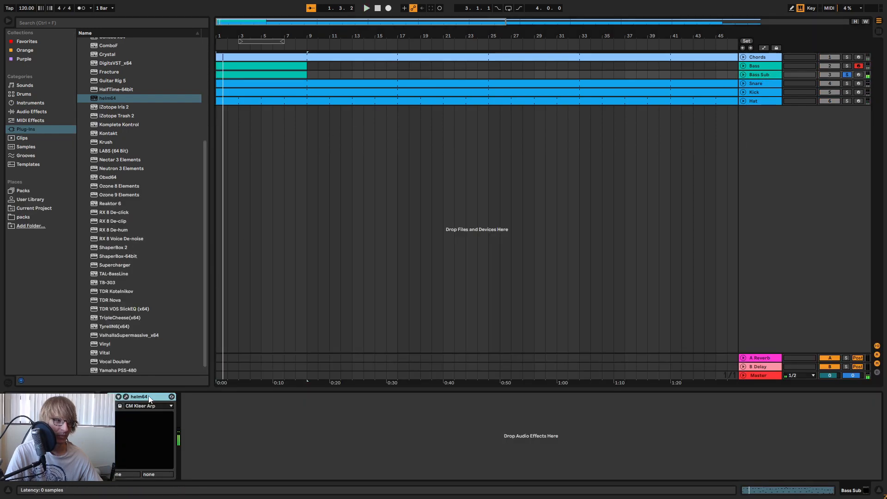
- Load the CM Subsine preset from helm64's Factory Presets Bass category and play back the sub bass
{"action": "left_click", "coordinate": [126, 396]}
{"action": "left_click", "coordinate": [532, 143]}
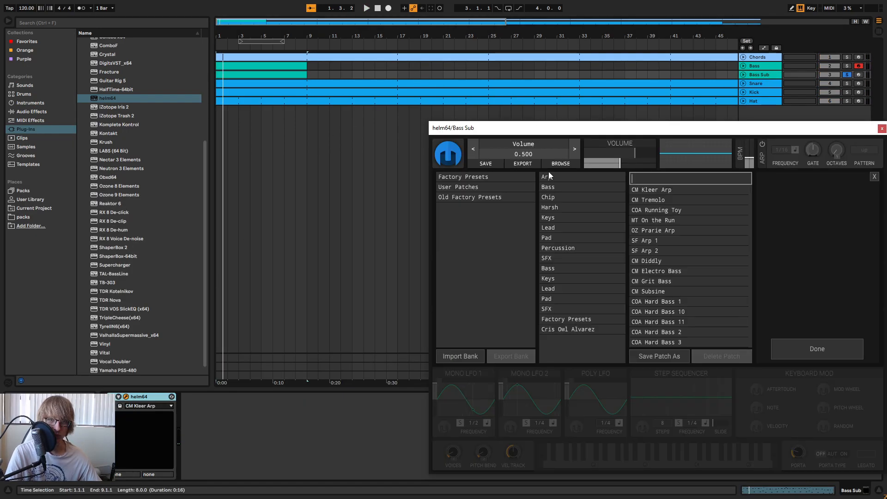
{"action": "left_click", "coordinate": [486, 177]}
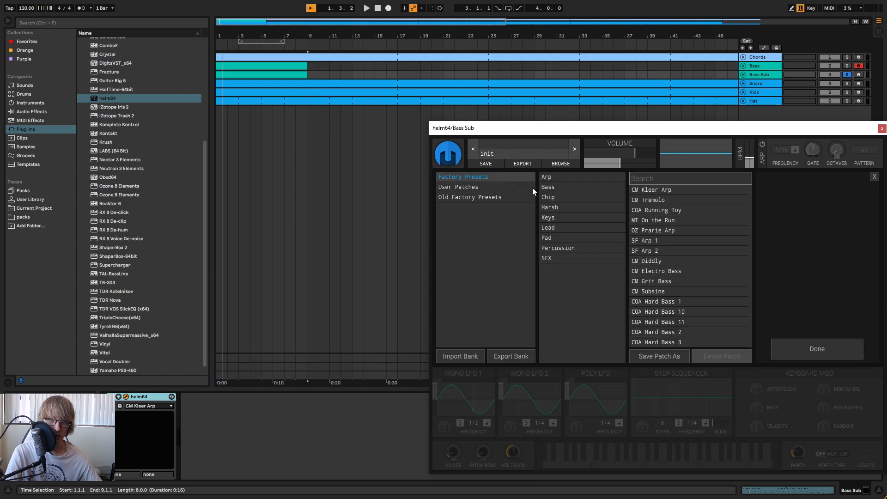
{"action": "left_click", "coordinate": [569, 189]}
{"action": "left_click", "coordinate": [662, 217]}
{"action": "left_click", "coordinate": [832, 344]}
{"action": "key", "text": "space"}
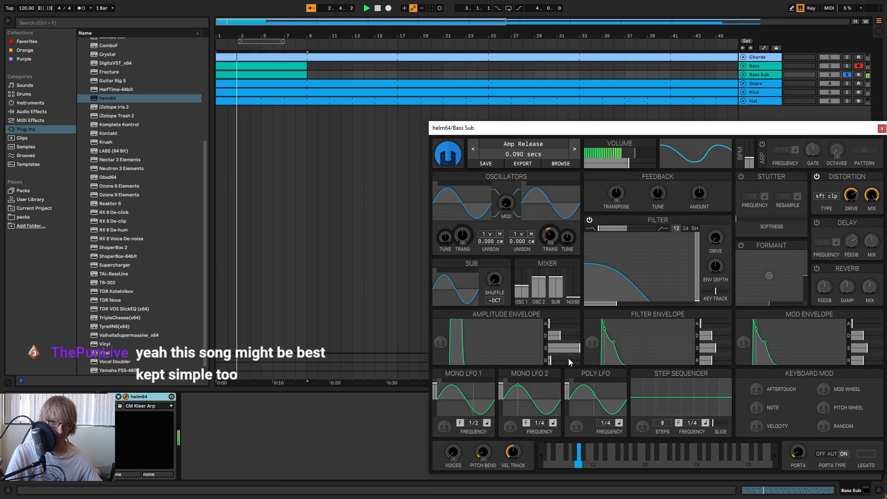
- Drop the amplitude envelope's sustain to zero in helm64, close its window, unsolo Bass Sub and check its level in the mixer
{"action": "left_click_drag", "start_coordinate": [577, 350], "coordinate": [562, 337]}
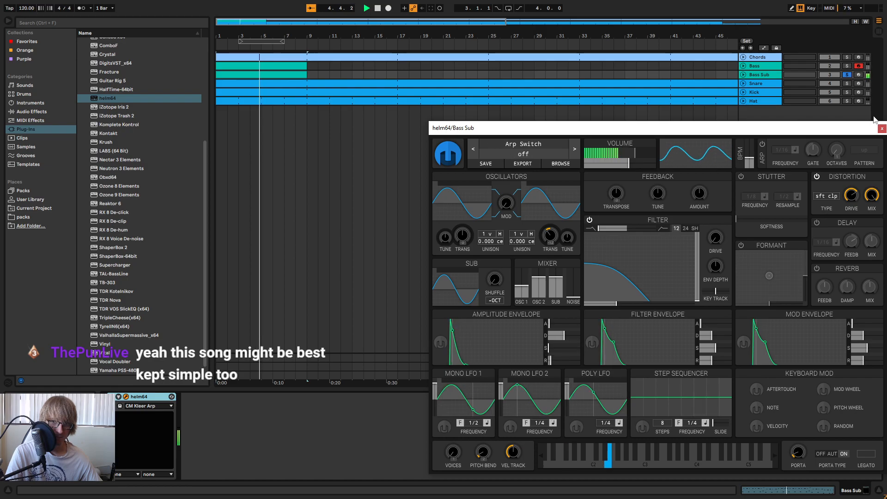
{"action": "left_click", "coordinate": [881, 128]}
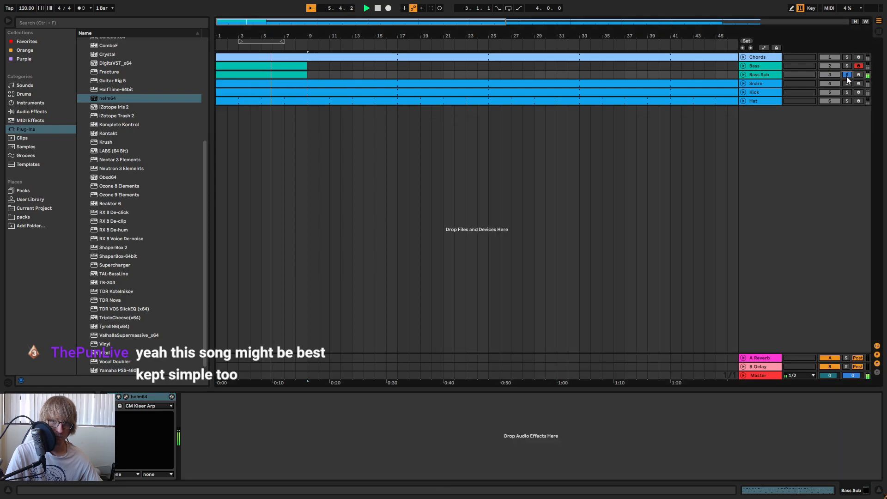
{"action": "key", "text": "Tab"}
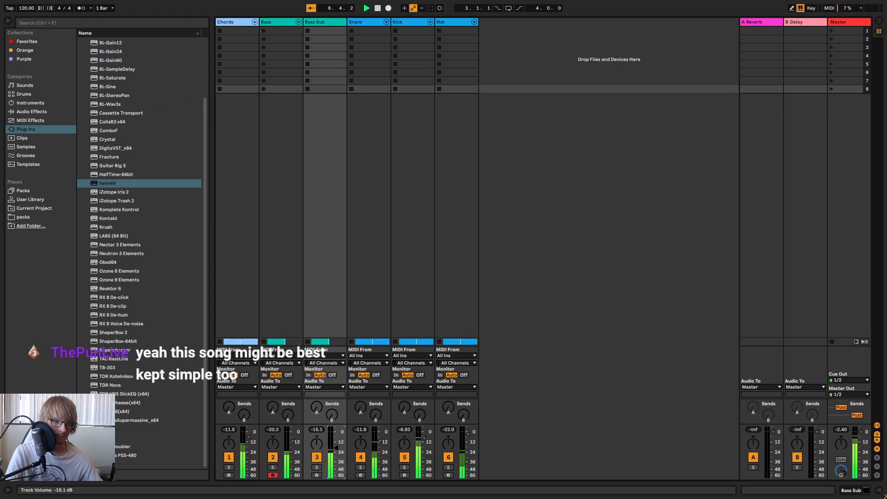
{"action": "key", "text": "Tab"}
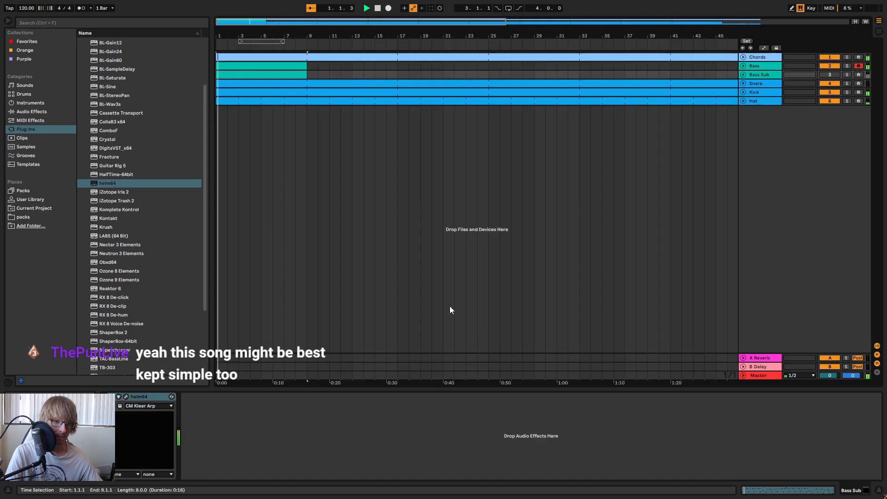
- Turn on looping for the Bass and Bass Sub clips, extend both to bar 61, and play the arrangement
{"action": "right_click", "coordinate": [283, 68]}
{"action": "left_click", "coordinate": [314, 154]}
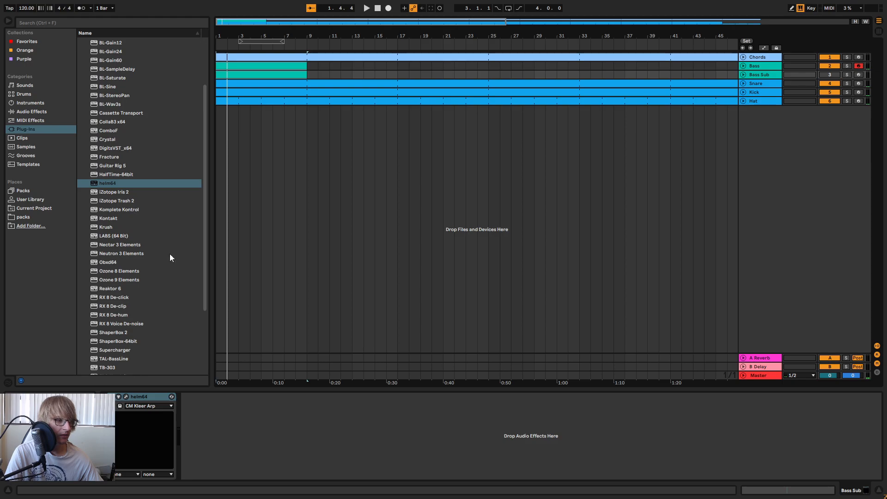
{"action": "double_click", "coordinate": [285, 67]}
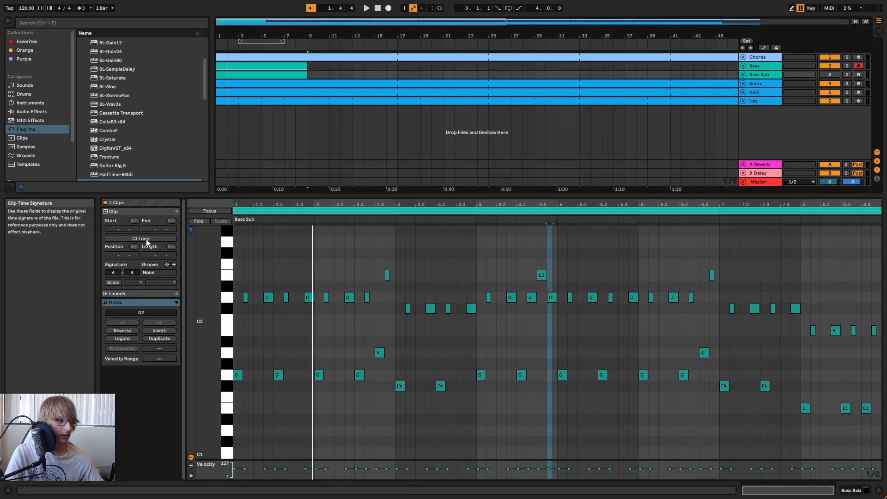
{"action": "left_click_drag", "start_coordinate": [306, 75], "coordinate": [886, 75]}
{"action": "key", "text": "space"}
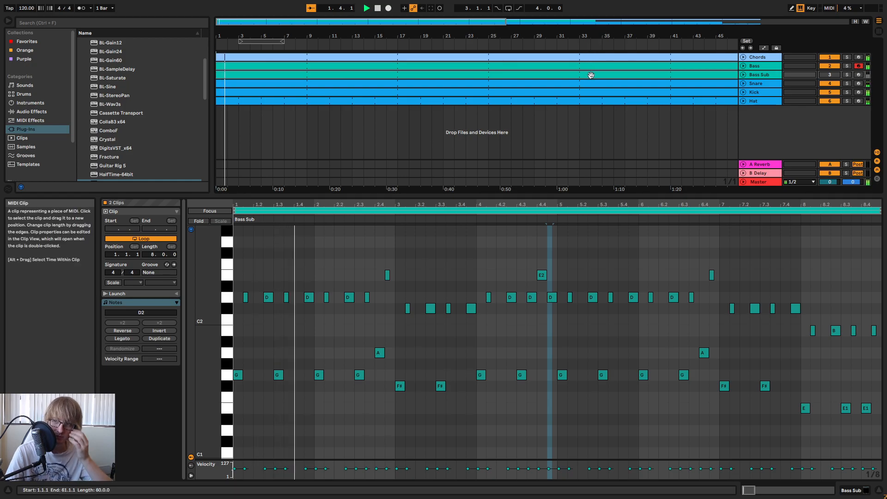
- Check the Bass Sub track in the mix, delete that track, and stop playback
{"action": "left_click", "coordinate": [670, 101]}
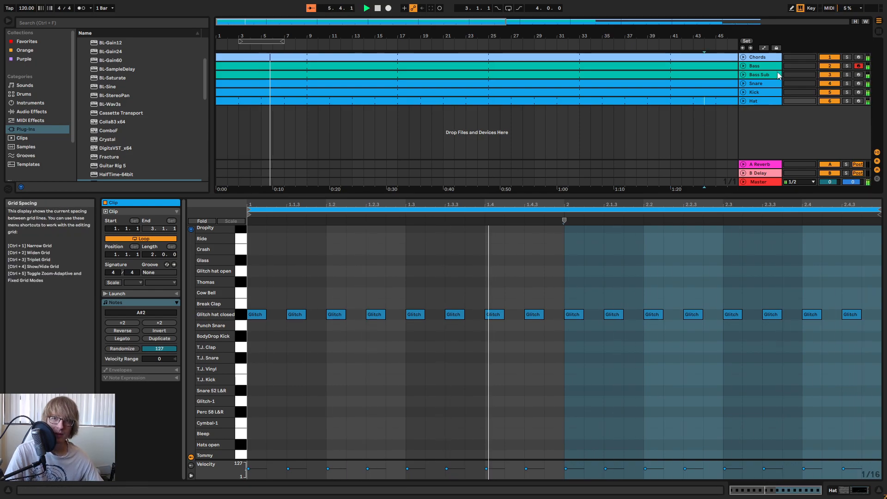
{"action": "key", "text": "Tab"}
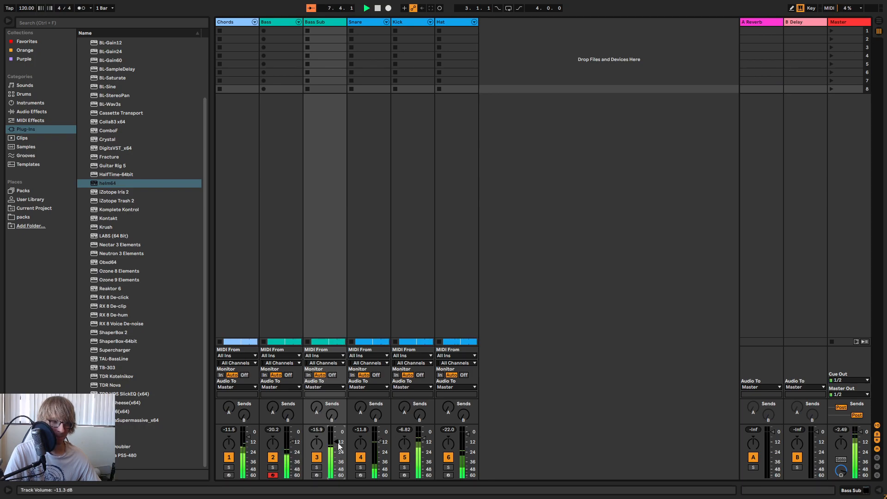
{"action": "key", "text": "Tab"}
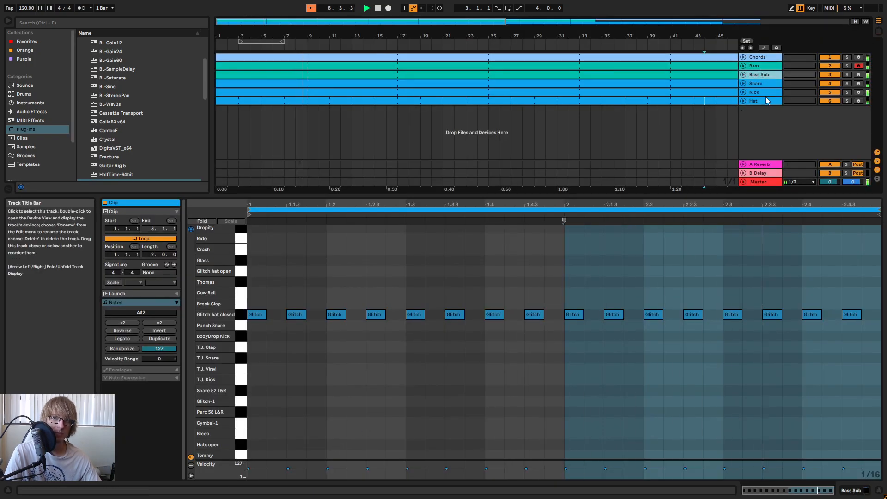
{"action": "key", "text": "Delete"}
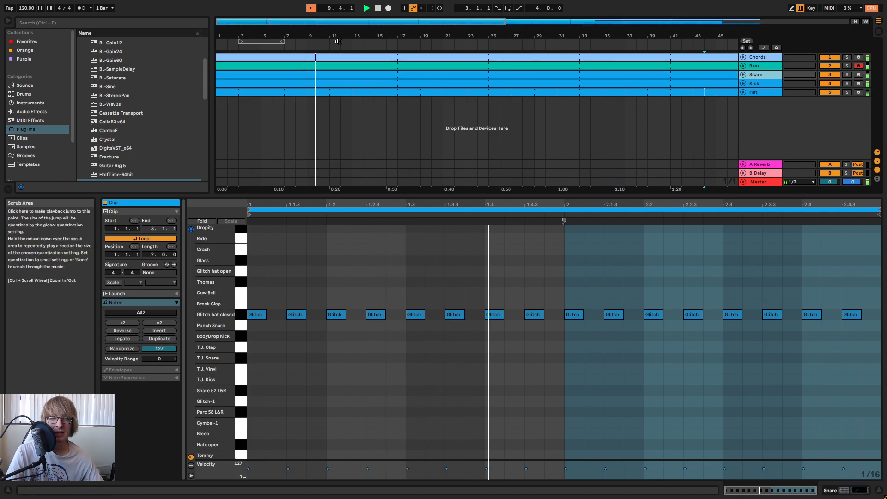
{"action": "left_click_drag", "start_coordinate": [323, 37], "coordinate": [370, 21]}
{"action": "key", "text": "space"}
{"action": "left_click", "coordinate": [378, 9]}
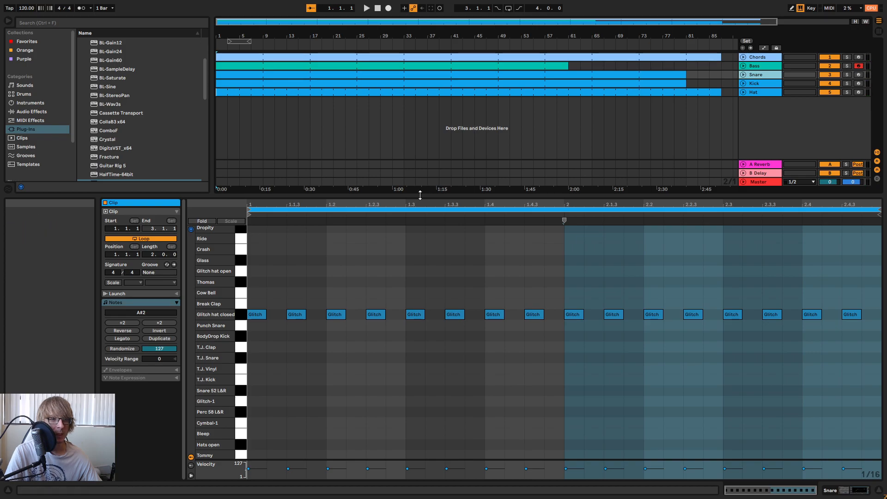
- Select the Hat clip at the start of the arrangement and enlarge its note editor
{"action": "left_click_drag", "start_coordinate": [420, 195], "coordinate": [411, 410]}
{"action": "left_click_drag", "start_coordinate": [223, 38], "coordinate": [224, 60]}
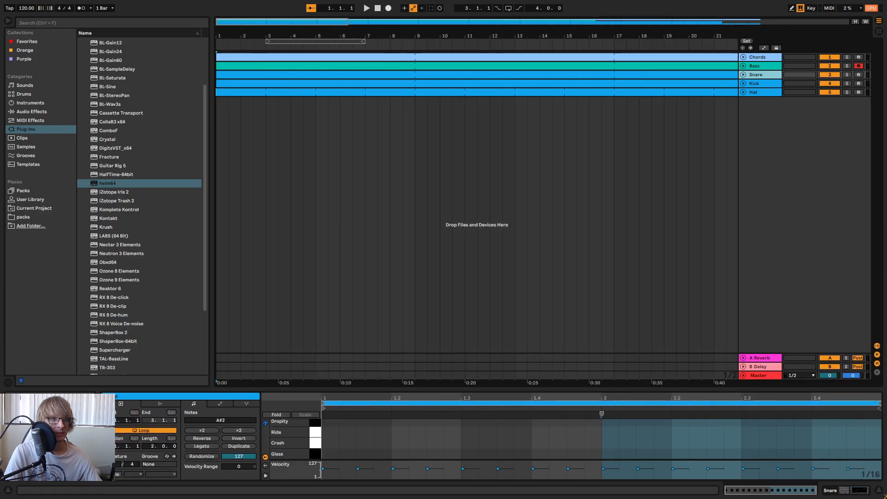
{"action": "left_click", "coordinate": [298, 93]}
{"action": "left_click_drag", "start_coordinate": [392, 34], "coordinate": [386, 10]}
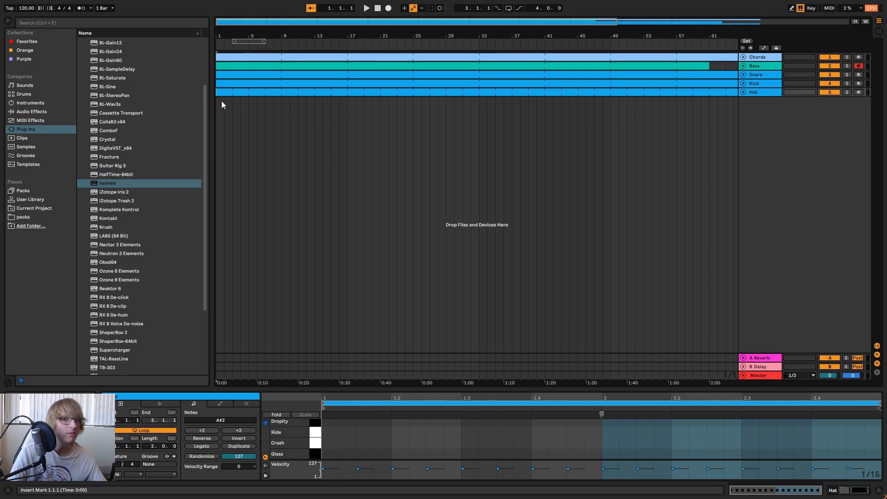
{"action": "left_click", "coordinate": [249, 94]}
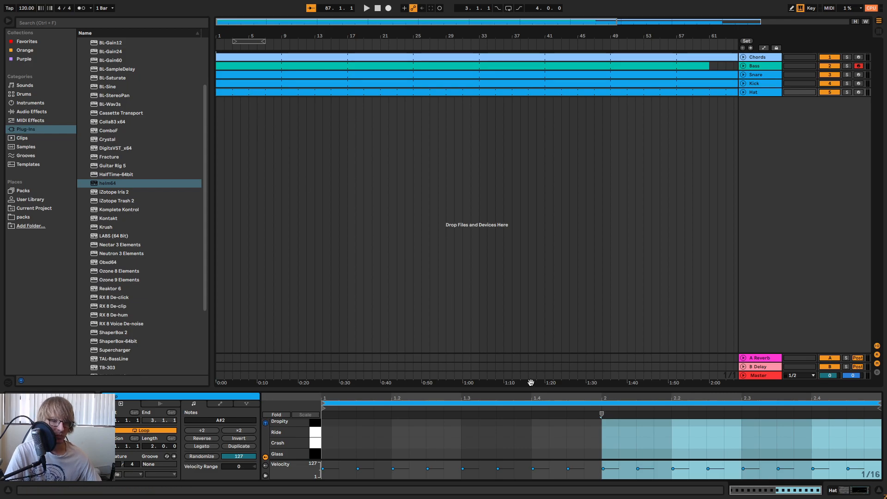
{"action": "left_click_drag", "start_coordinate": [530, 388], "coordinate": [531, 132]}
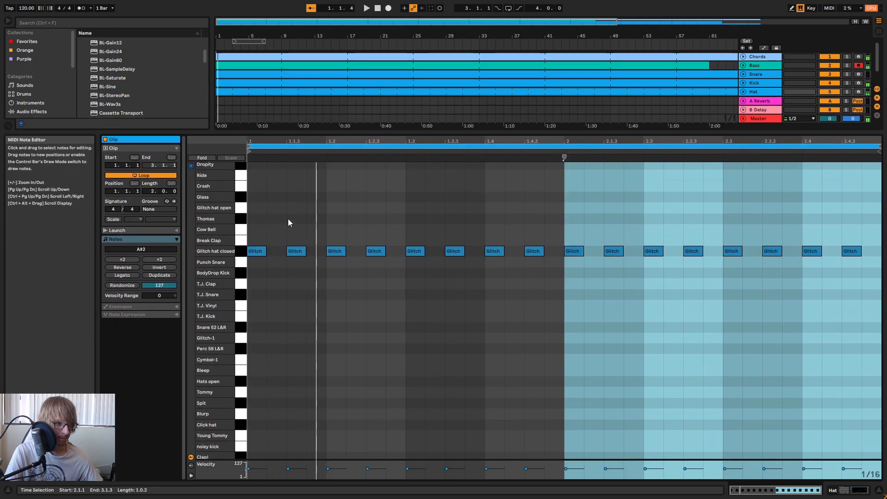
- Add extra closed glitch hat sixteenth notes at 1.1.4, 1.3.4, 2.1.4, 2.3.4 and 2.4.4 in the Hat clip
{"action": "left_click", "coordinate": [296, 250]}
{"action": "key", "text": "ctrl+d"}
{"action": "key", "text": "space"}
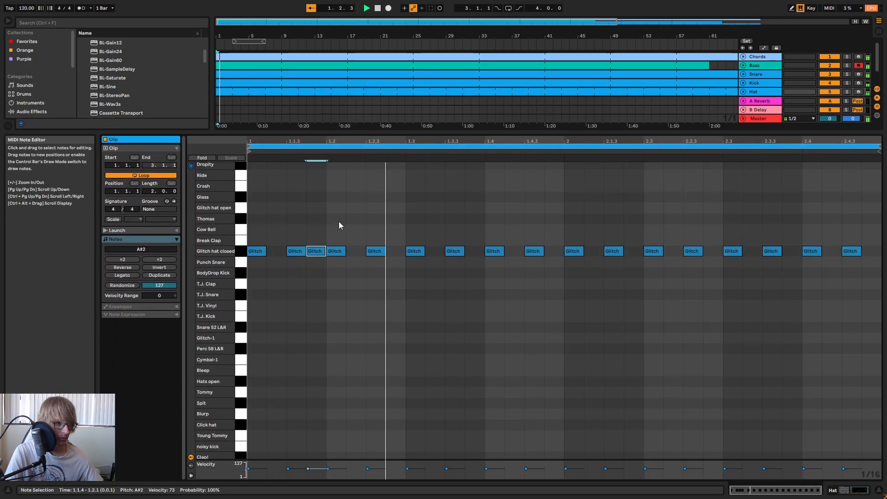
{"action": "left_click", "coordinate": [463, 225]}
{"action": "key", "text": "ctrl+v"}
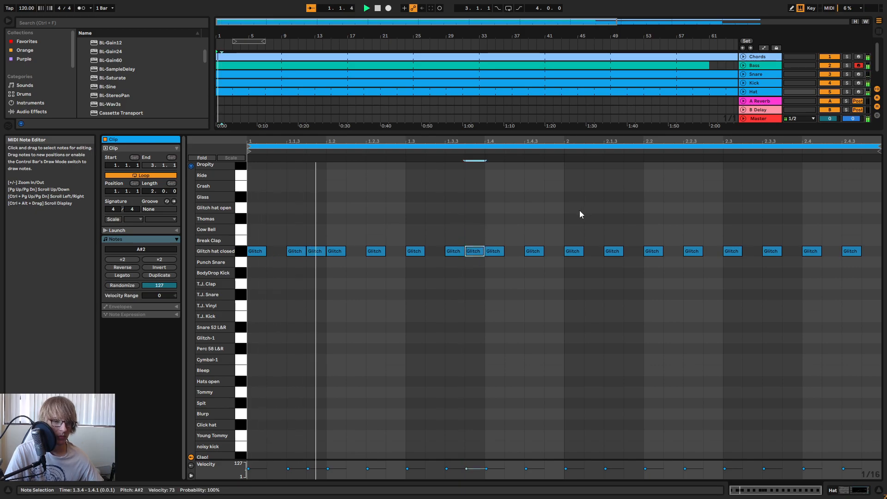
{"action": "left_click", "coordinate": [623, 225]}
{"action": "key", "text": "ctrl+v"}
{"action": "left_click", "coordinate": [787, 223]}
{"action": "key", "text": "ctrl+v"}
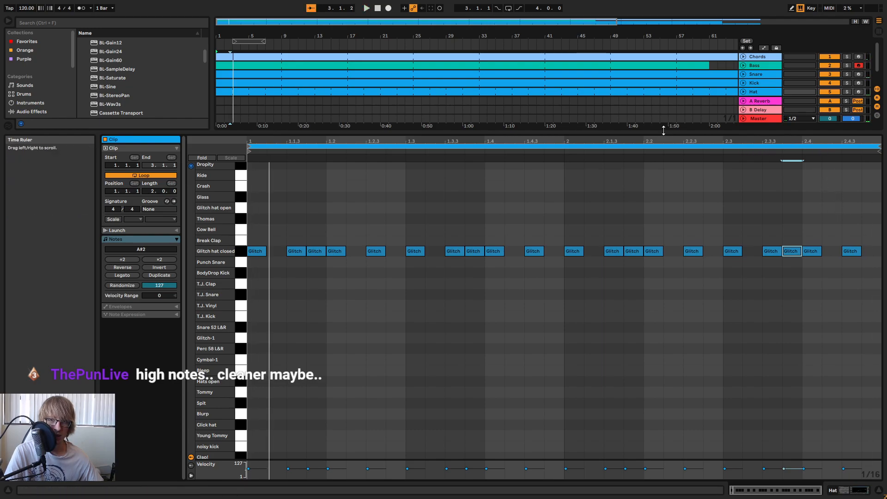
{"action": "key", "text": "space"}
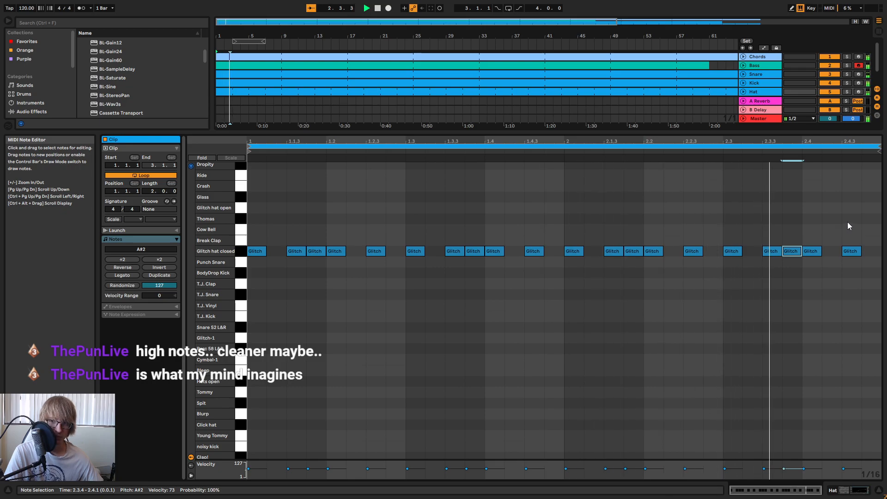
{"action": "double_click", "coordinate": [870, 251]}
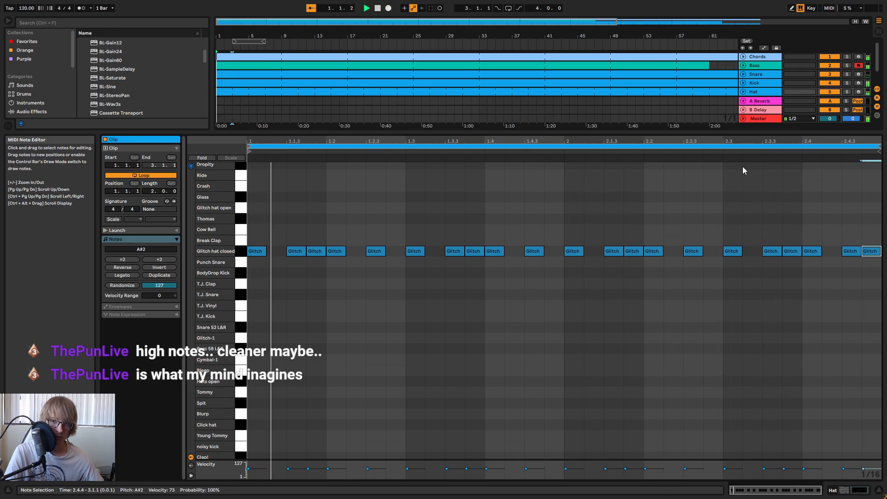
- Unfold the Hat track and consolidate its first eight bars into one clip
{"action": "left_click", "coordinate": [743, 92]}
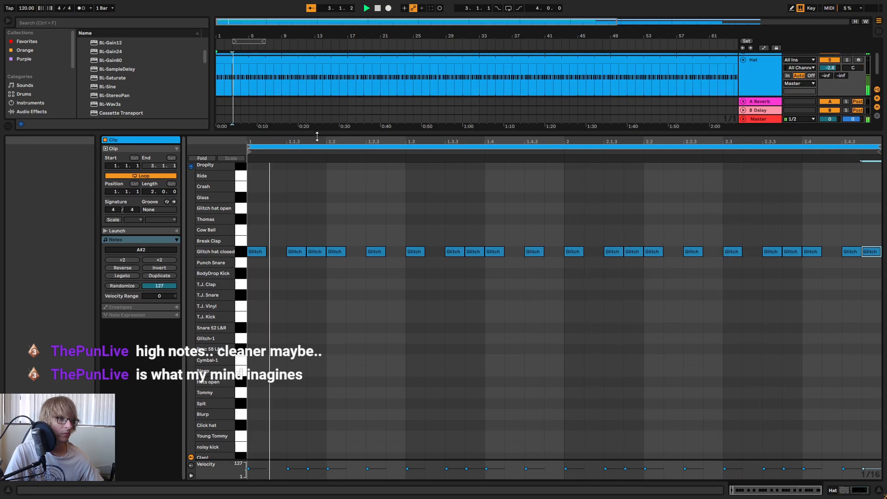
{"action": "left_click_drag", "start_coordinate": [317, 132], "coordinate": [314, 229]}
{"action": "mouse_move", "coordinate": [237, 36]}
{"action": "left_mouse_down"}
{"action": "mouse_move", "coordinate": [253, 61]}
{"action": "mouse_move", "coordinate": [262, 56]}
{"action": "left_mouse_up"}
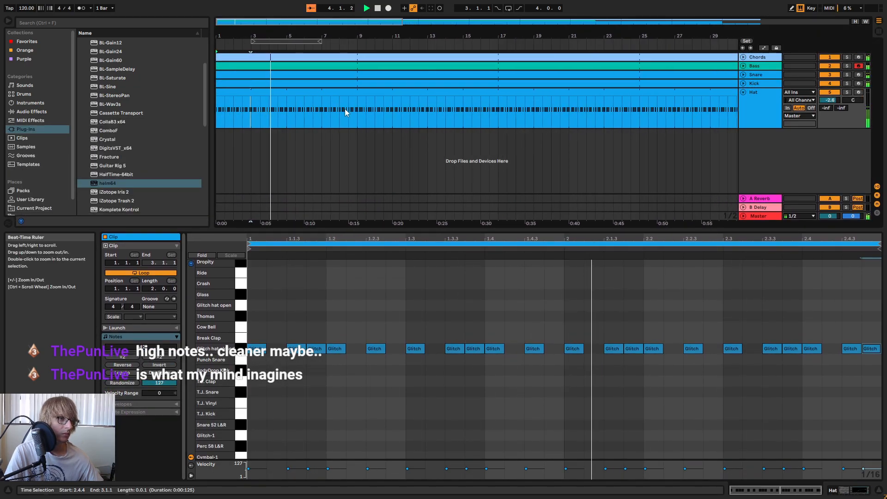
{"action": "left_click", "coordinate": [355, 109]}
{"action": "left_click_drag", "start_coordinate": [354, 109], "coordinate": [218, 109]}
{"action": "right_click", "coordinate": [276, 94]}
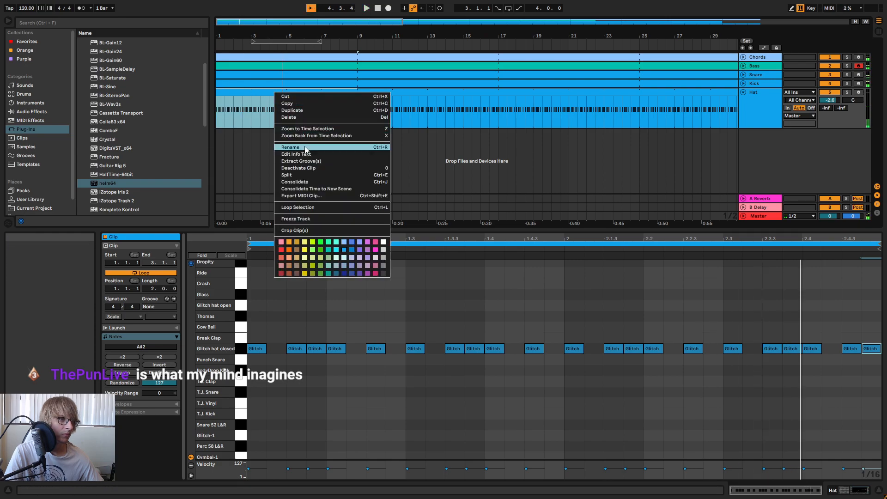
{"action": "left_click", "coordinate": [301, 183]}
- Turn on looping for the consolidated eight-bar hat clip and extend it to bar 89
{"action": "mouse_move", "coordinate": [475, 228]}
{"action": "left_mouse_down"}
{"action": "mouse_move", "coordinate": [480, 105]}
{"action": "mouse_move", "coordinate": [463, 221]}
{"action": "left_mouse_up"}
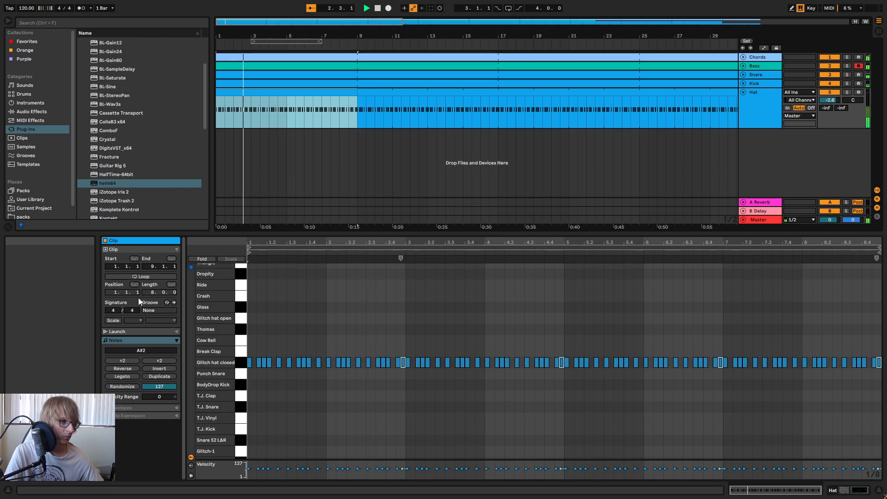
{"action": "left_click", "coordinate": [148, 277]}
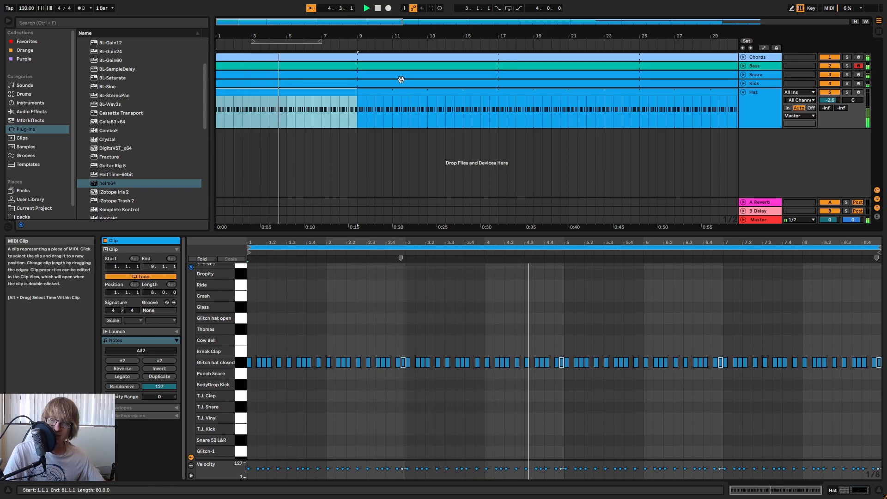
{"action": "left_click_drag", "start_coordinate": [357, 92], "coordinate": [736, 92]}
{"action": "left_click_drag", "start_coordinate": [688, 37], "coordinate": [687, 5]}
{"action": "left_click_drag", "start_coordinate": [479, 99], "coordinate": [682, 99]}
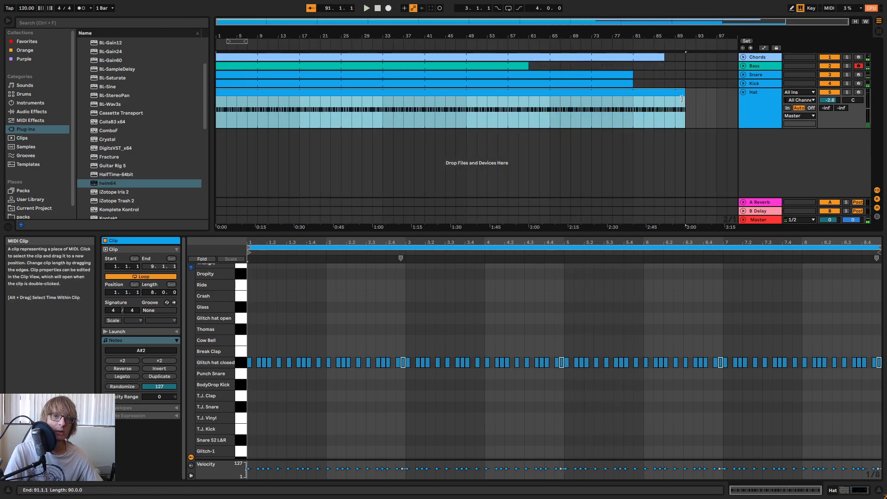
- Show the Chords track's devices, play the track soloed, and raise the COIN-OP rack's Pulse Width to 03
{"action": "double_click", "coordinate": [755, 56]}
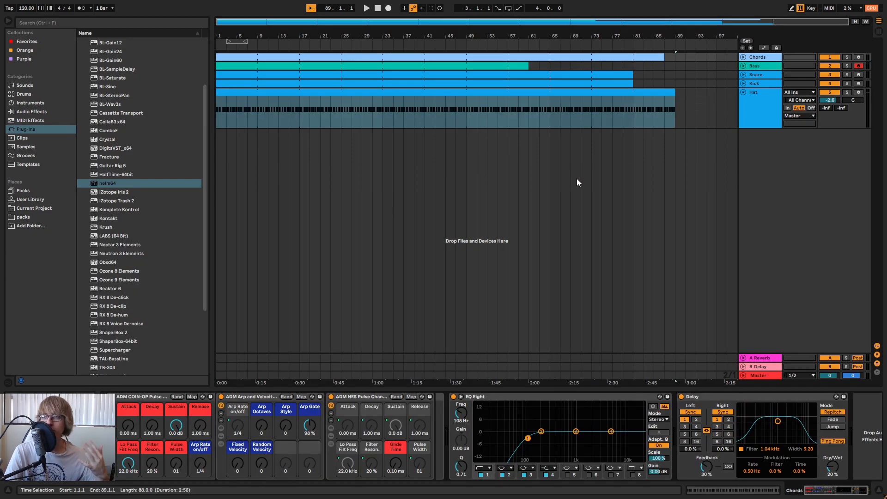
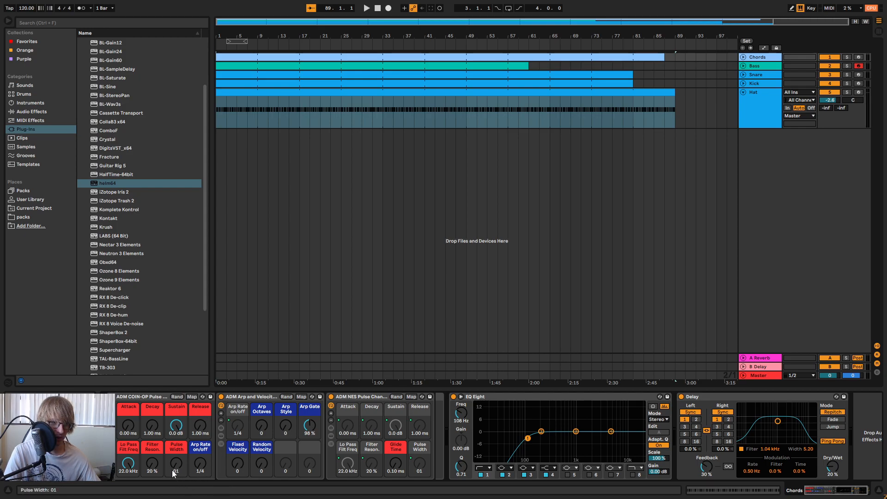
{"action": "left_click", "coordinate": [848, 57]}
{"action": "key", "text": "space"}
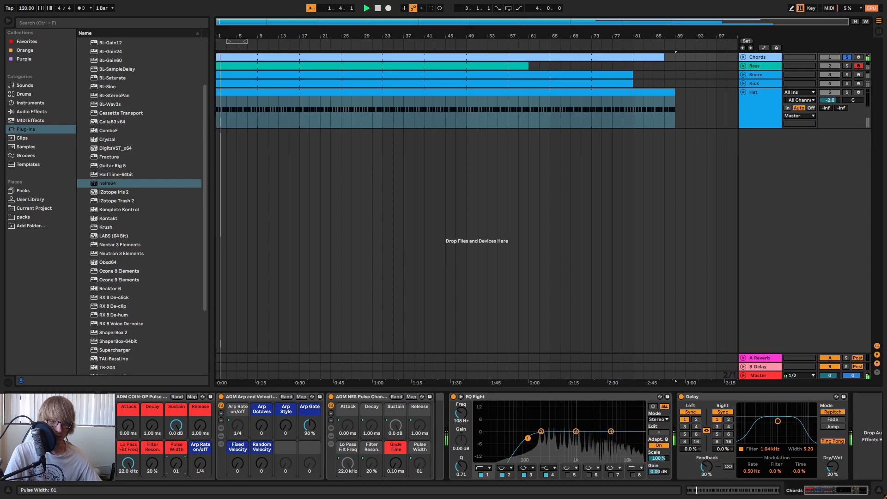
{"action": "left_click_drag", "start_coordinate": [176, 469], "coordinate": [176, 464]}
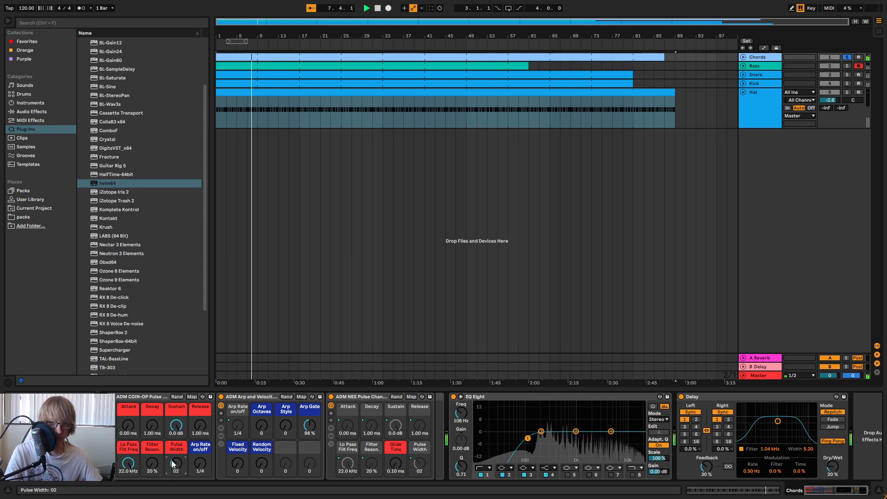
{"action": "left_click_drag", "start_coordinate": [172, 464], "coordinate": [172, 453]}
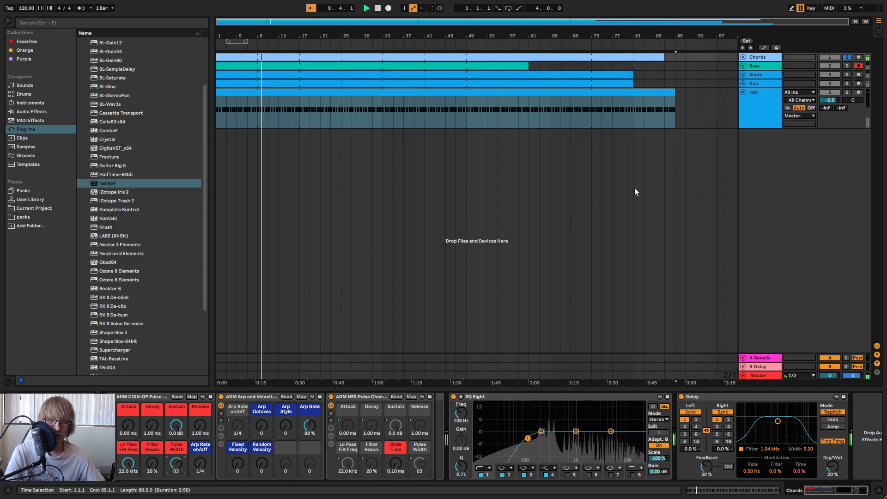
- Unsolo the Chords track and set the COIN-OP rack's Pulse Width to 04 against the full mix
{"action": "key", "text": "ctrl+a"}
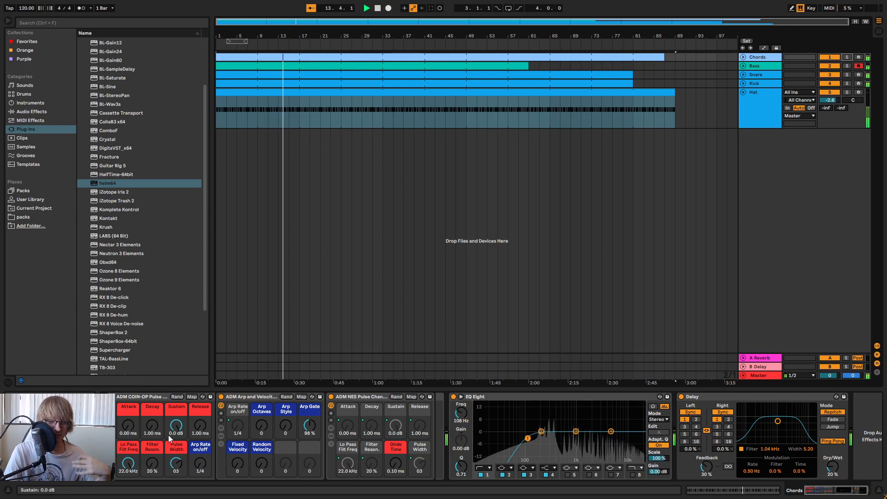
{"action": "left_click_drag", "start_coordinate": [176, 464], "coordinate": [177, 460]}
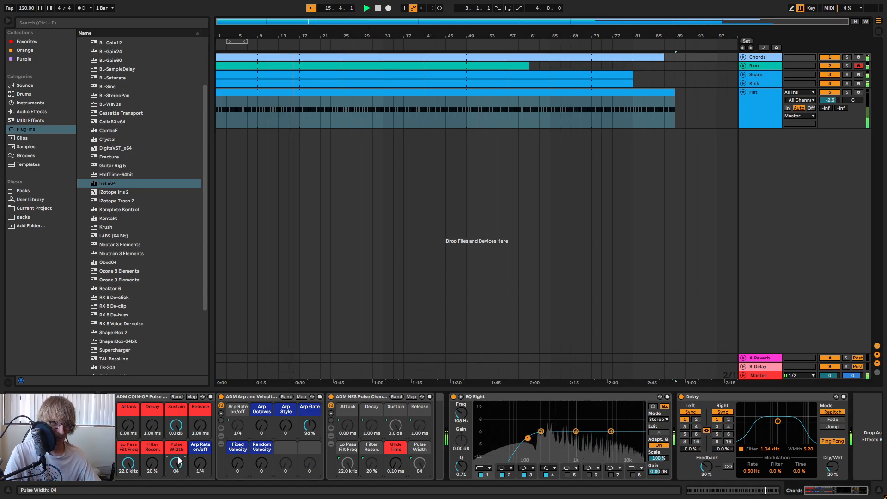
{"action": "left_click_drag", "start_coordinate": [179, 461], "coordinate": [177, 457]}
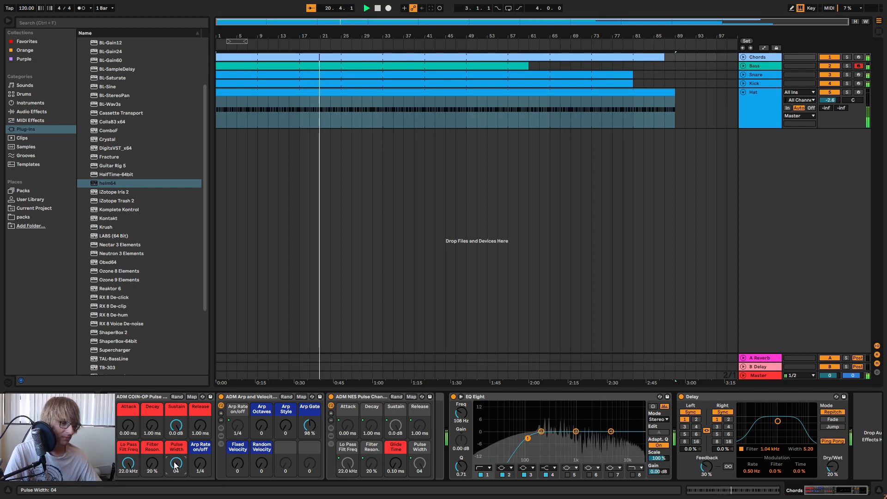
- Restart playback from bar 1 and compare the Chords track soloed against the full mix
{"action": "left_click_drag", "start_coordinate": [176, 465], "coordinate": [175, 464]}
{"action": "left_click", "coordinate": [485, 220]}
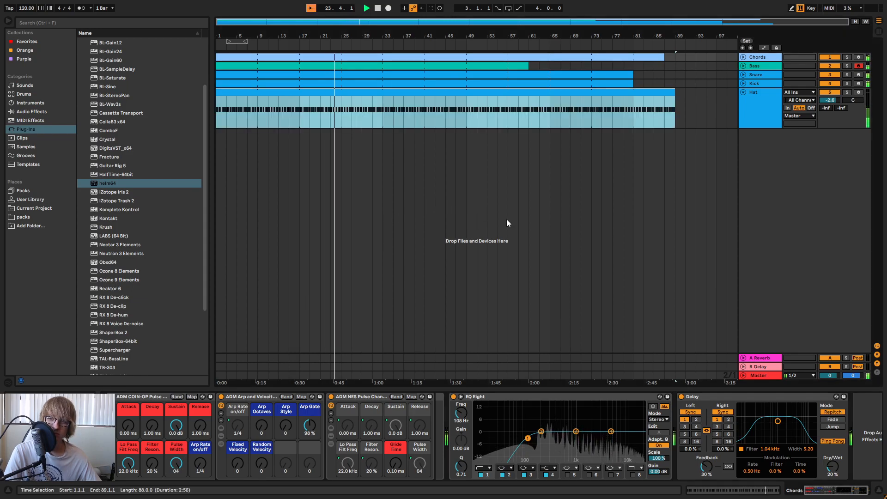
{"action": "key", "text": "space"}
{"action": "key", "text": "space"}
{"action": "left_click", "coordinate": [847, 58]}
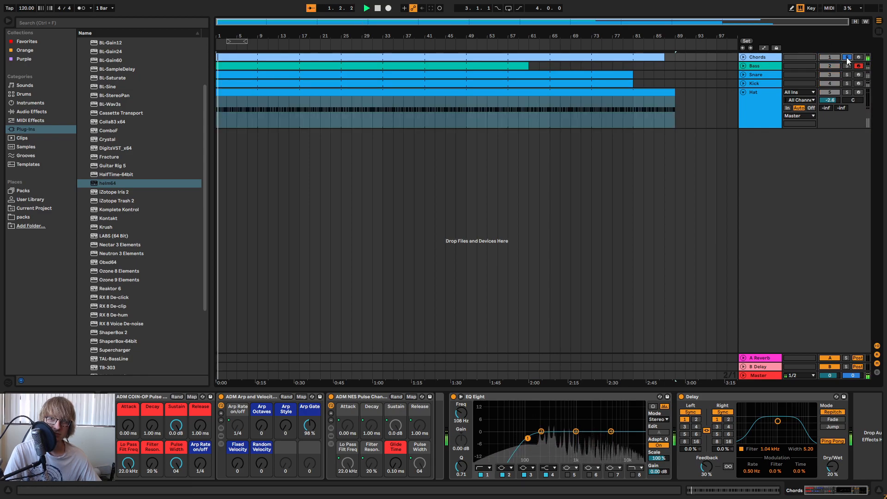
{"action": "left_click", "coordinate": [847, 58]}
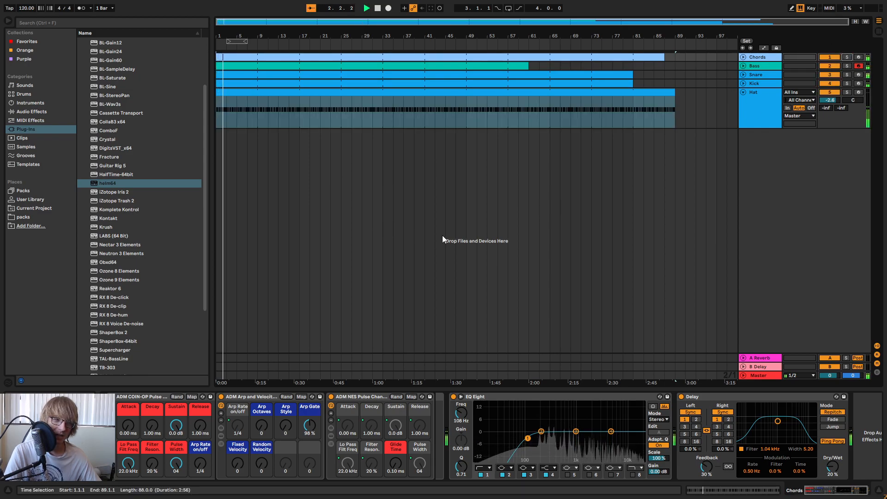
- Fold the Hat track, open its clip in the clip editor and reduce the editor's height
{"action": "left_click", "coordinate": [743, 94]}
{"action": "left_click", "coordinate": [581, 149]}
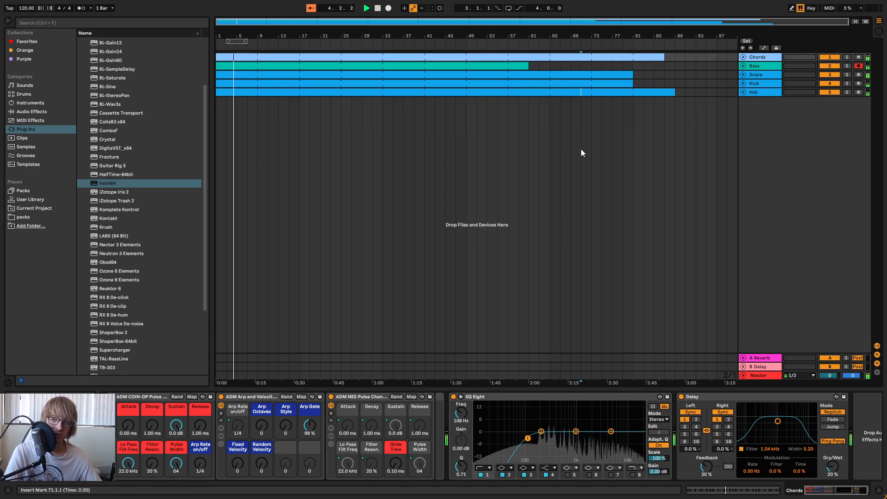
{"action": "double_click", "coordinate": [550, 92]}
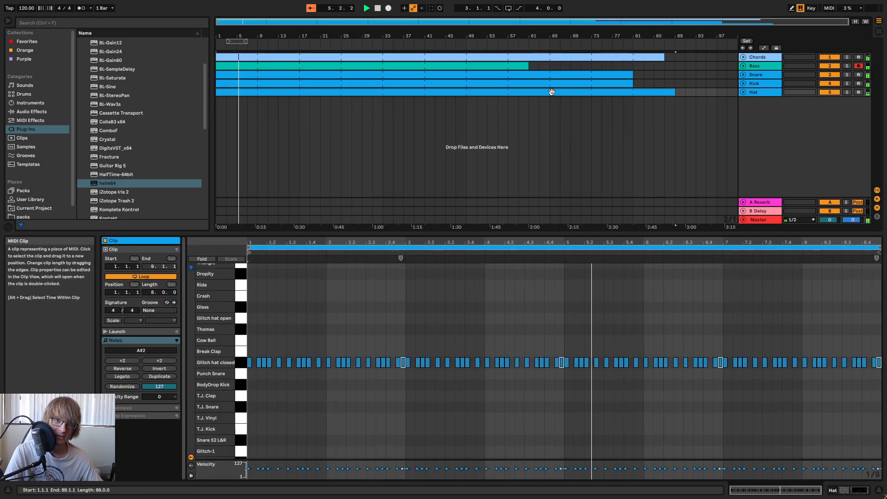
{"action": "left_click_drag", "start_coordinate": [739, 233], "coordinate": [573, 152]}
{"action": "left_click_drag", "start_coordinate": [814, 98], "coordinate": [852, 93]}
{"action": "left_click_drag", "start_coordinate": [669, 90], "coordinate": [631, 358]}
{"action": "left_click_drag", "start_coordinate": [344, 35], "coordinate": [342, 31]}
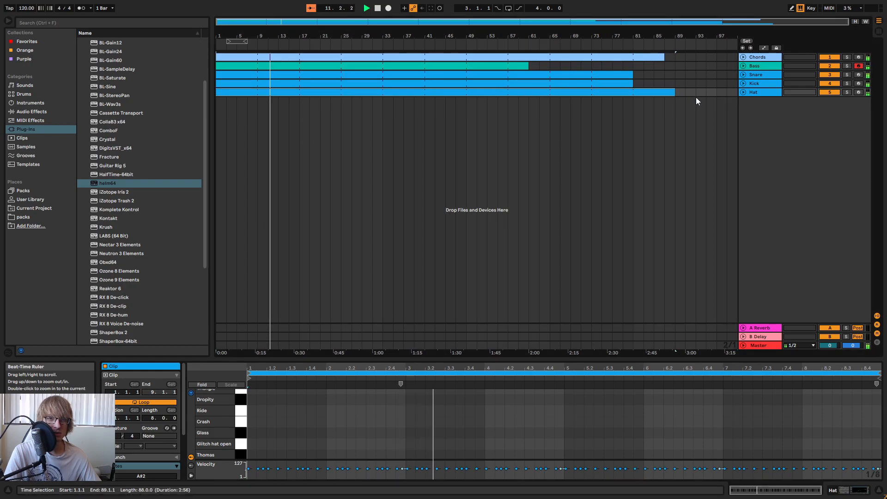
- Shorten the Hat clip to end at bar 81 and lower the Hat track's volume to -3.8 dB
{"action": "left_click", "coordinate": [675, 89]}
{"action": "key", "text": "Tab"}
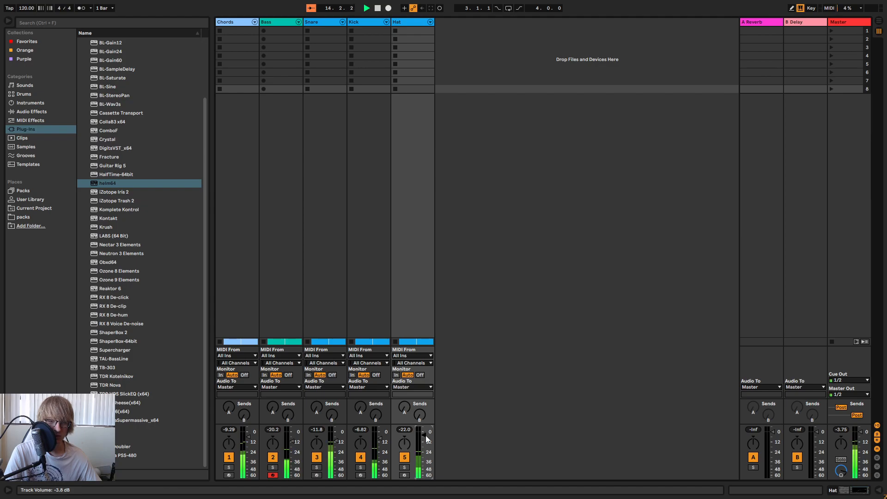
{"action": "key", "text": "Tab"}
{"action": "left_click", "coordinate": [711, 137]}
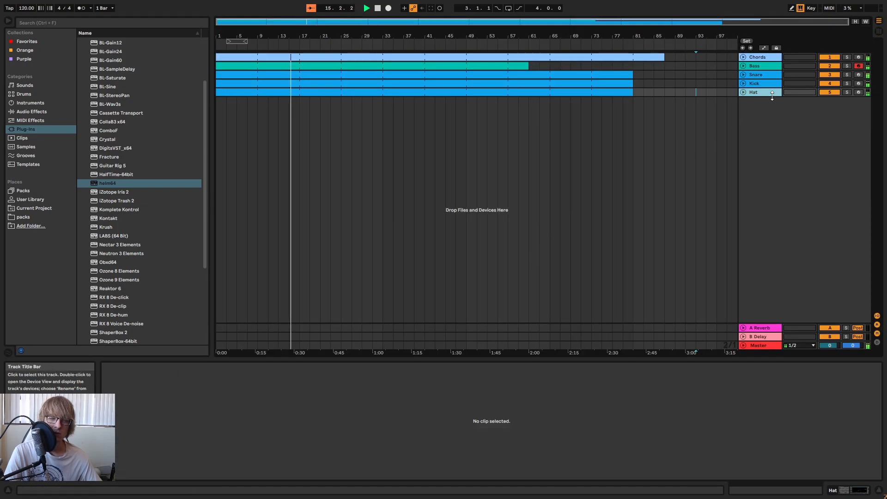
- Extend the Bass clip's end to bar 81 and trim its start to bar 9
{"action": "left_click_drag", "start_coordinate": [528, 66], "coordinate": [587, 67]}
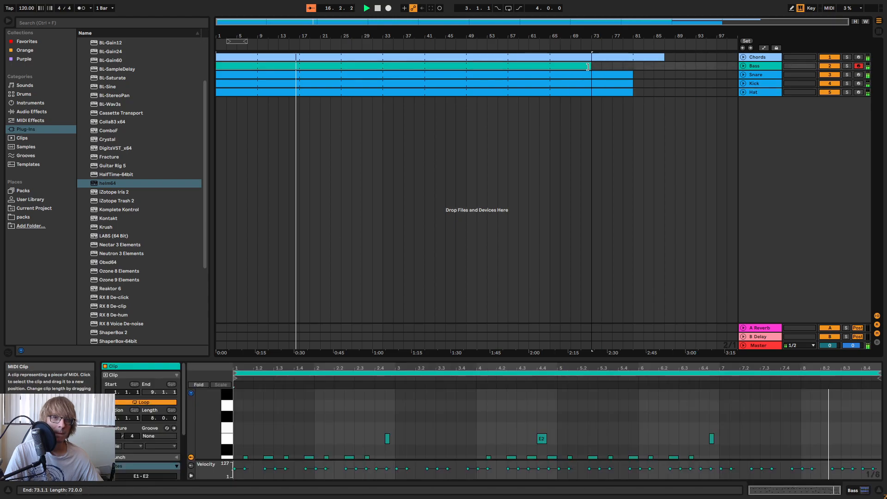
{"action": "left_click", "coordinate": [377, 8]}
{"action": "left_click_drag", "start_coordinate": [217, 31], "coordinate": [312, 66]}
{"action": "left_click", "coordinate": [228, 92]}
{"action": "left_click", "coordinate": [241, 85]}
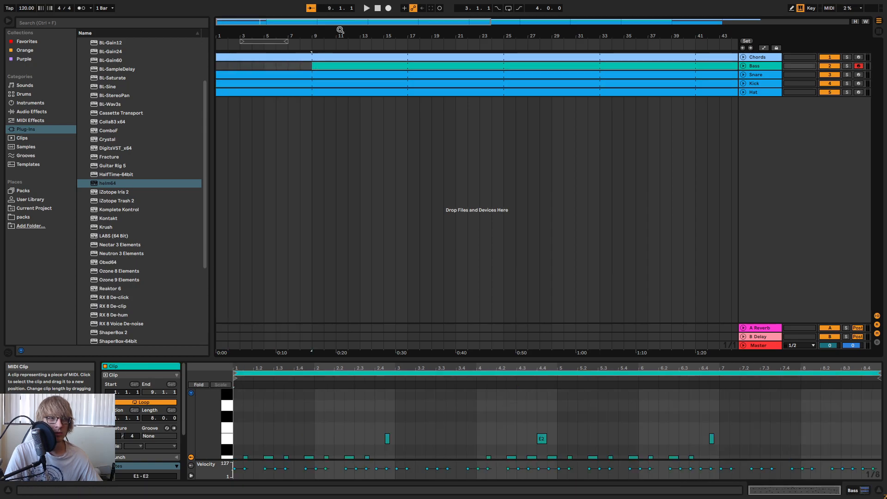
- Trim the start of the Kick clip to bar 9 and play the arrangement from the beginning
{"action": "left_click", "coordinate": [219, 76]}
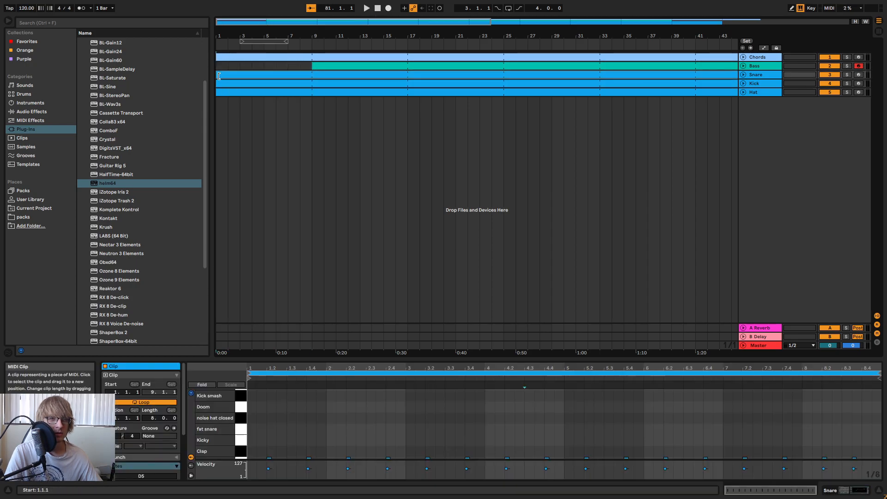
{"action": "left_click_drag", "start_coordinate": [217, 82], "coordinate": [312, 82]}
{"action": "key", "text": "space"}
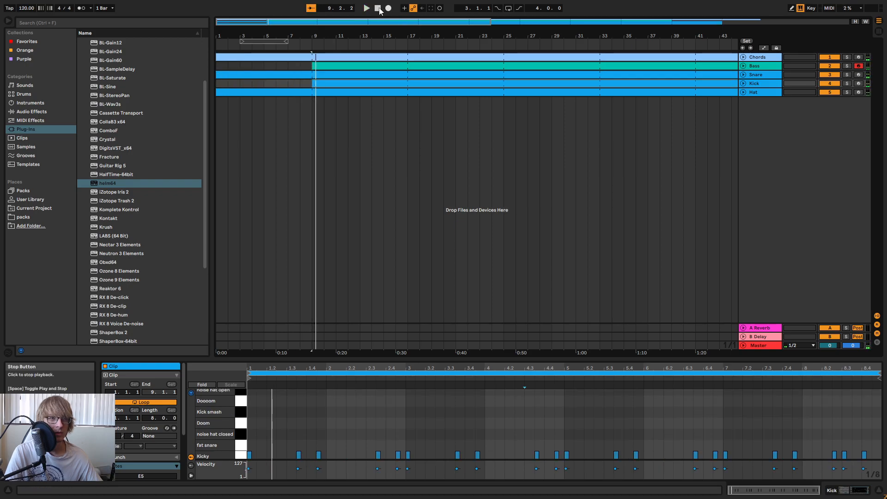
{"action": "left_click", "coordinate": [379, 10]}
{"action": "key", "text": "space"}
- Trim the start of the Snare clip to bar 5 while the arrangement plays
{"action": "left_click_drag", "start_coordinate": [223, 74], "coordinate": [259, 74]}
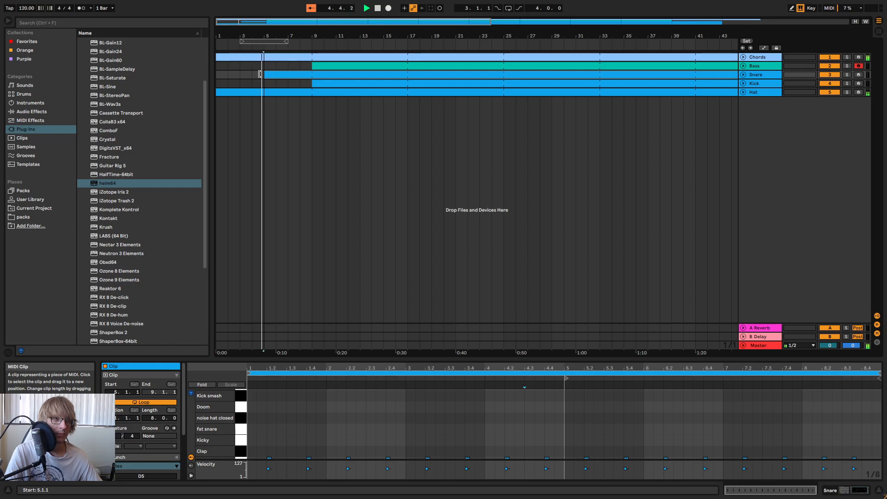
{"action": "left_click_drag", "start_coordinate": [259, 74], "coordinate": [212, 80]}
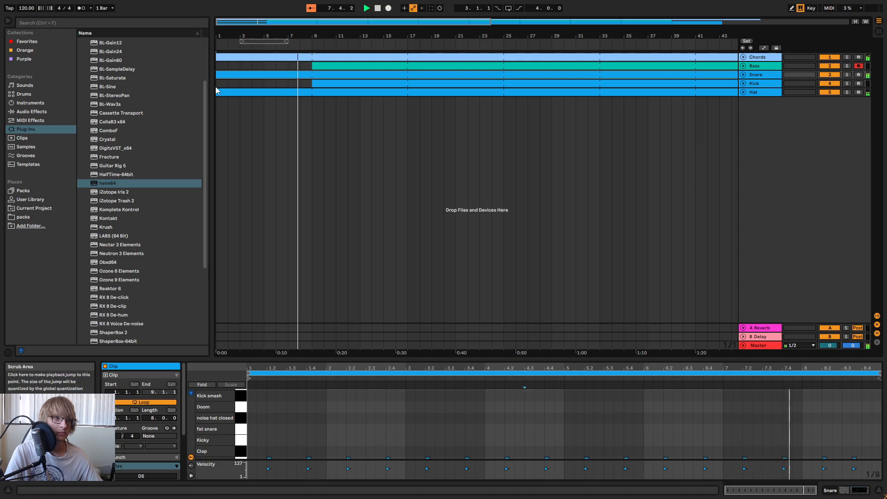
{"action": "left_click_drag", "start_coordinate": [217, 75], "coordinate": [263, 79]}
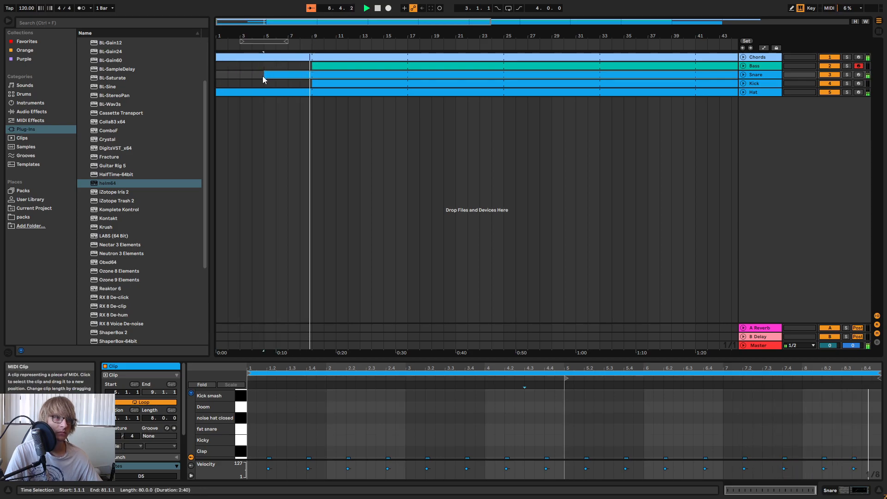
- Unfold the Snare track and examine its hits leading up to bar 9
{"action": "left_click", "coordinate": [743, 75]}
{"action": "left_click_drag", "start_coordinate": [293, 42], "coordinate": [331, 48]}
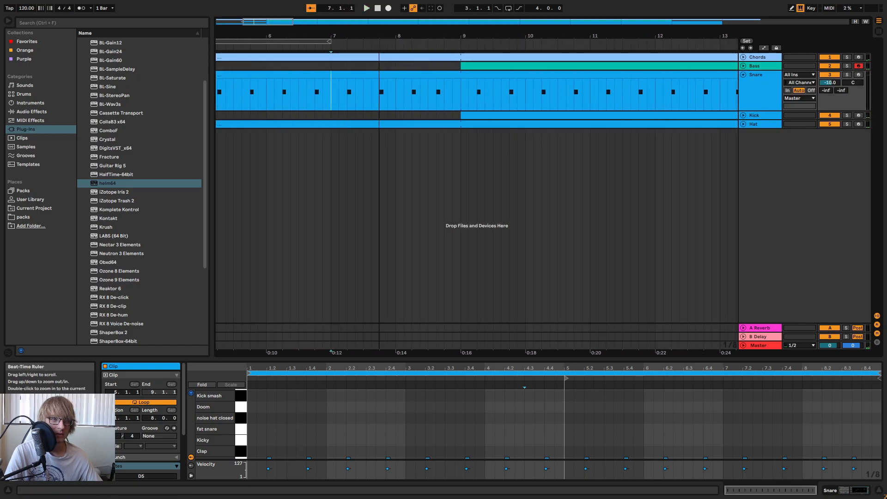
{"action": "left_click", "coordinate": [448, 93]}
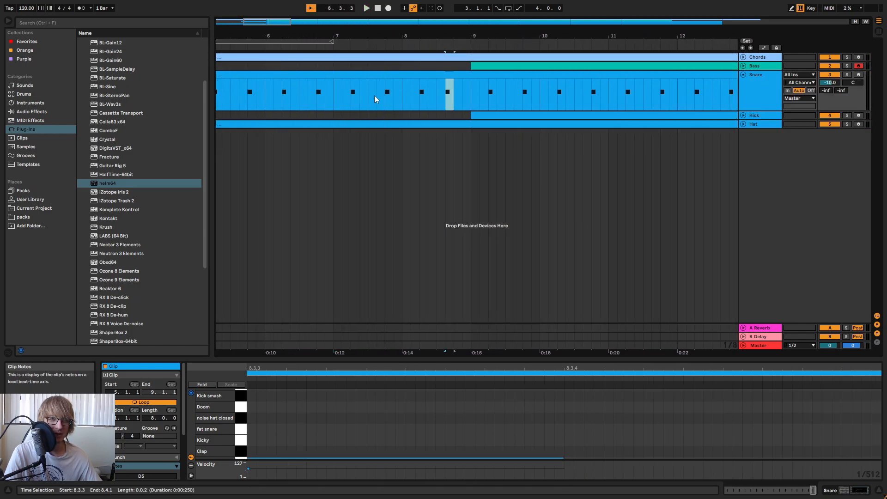
{"action": "mouse_move", "coordinate": [391, 35]}
{"action": "left_mouse_down"}
{"action": "mouse_move", "coordinate": [481, 24]}
{"action": "mouse_move", "coordinate": [430, 15]}
{"action": "mouse_move", "coordinate": [393, 33]}
{"action": "left_mouse_up"}
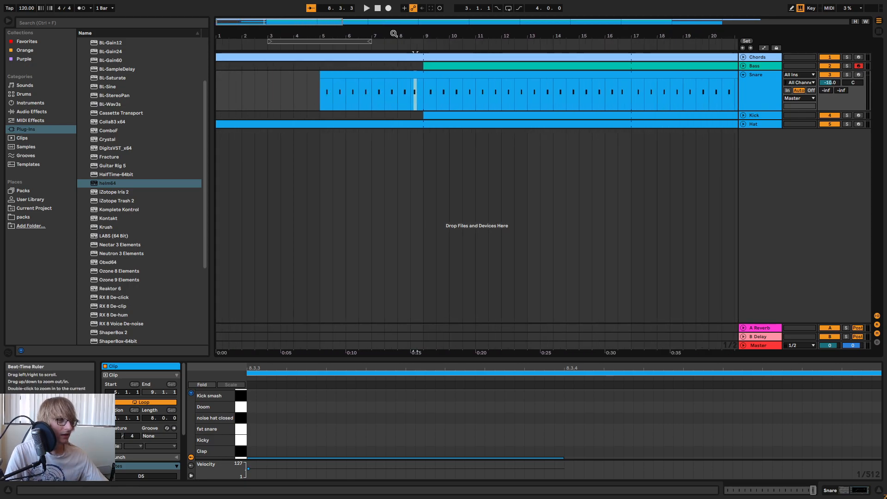
- Unfold the Bass and Kick tracks, extend the Kick clip's start back to bar 8, and play the transition into bar 9
{"action": "left_click", "coordinate": [743, 66]}
{"action": "left_click_drag", "start_coordinate": [418, 36], "coordinate": [494, 78]}
{"action": "left_click", "coordinate": [487, 76]}
{"action": "left_click", "coordinate": [744, 147]}
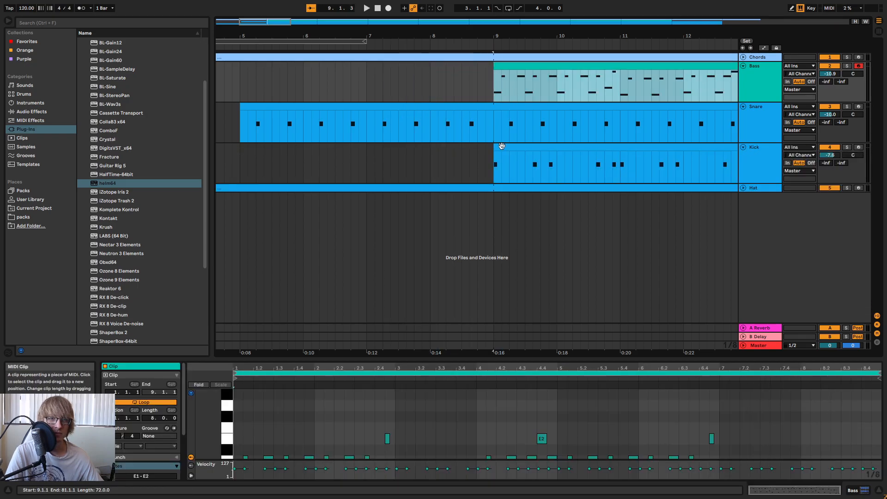
{"action": "left_click_drag", "start_coordinate": [493, 148], "coordinate": [432, 149]}
{"action": "left_click", "coordinate": [372, 43]}
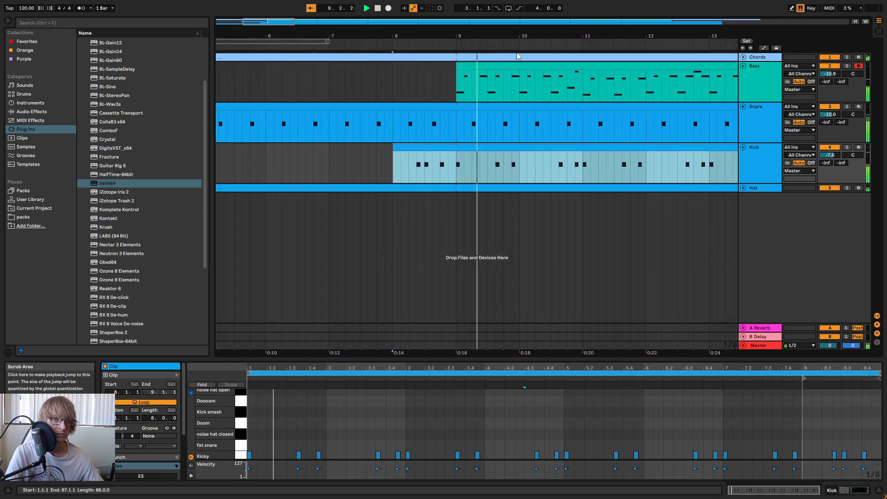
- Fold the Snare and Kick tracks and trim the start of the Hat clip to bar 5
{"action": "left_click_drag", "start_coordinate": [450, 36], "coordinate": [451, 28]}
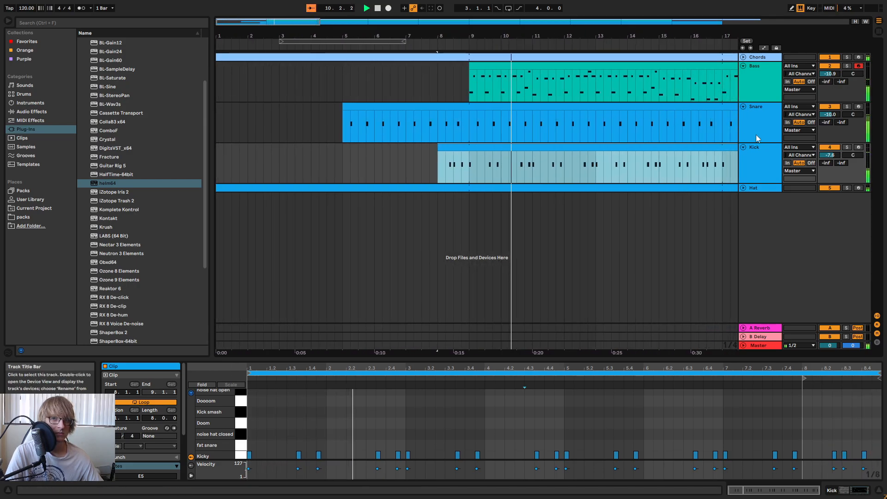
{"action": "left_click", "coordinate": [742, 106]}
{"action": "left_click", "coordinate": [743, 115]}
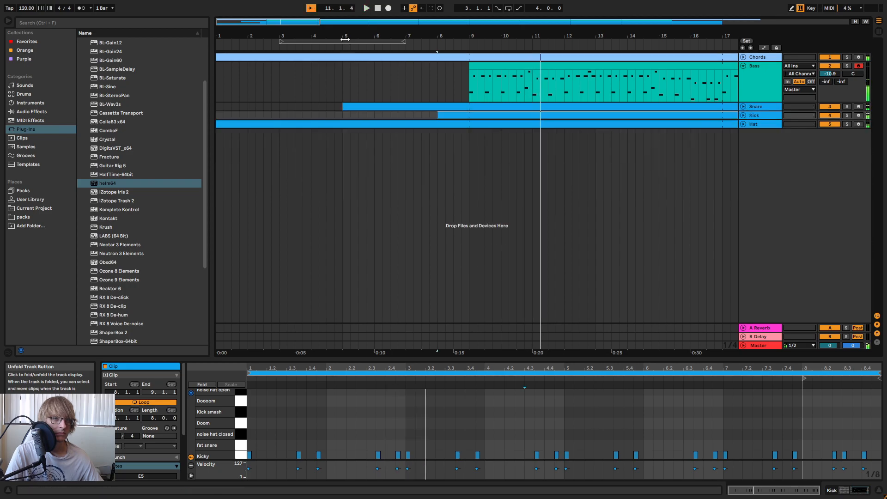
{"action": "left_click", "coordinate": [376, 9]}
{"action": "left_click_drag", "start_coordinate": [221, 127], "coordinate": [340, 127]}
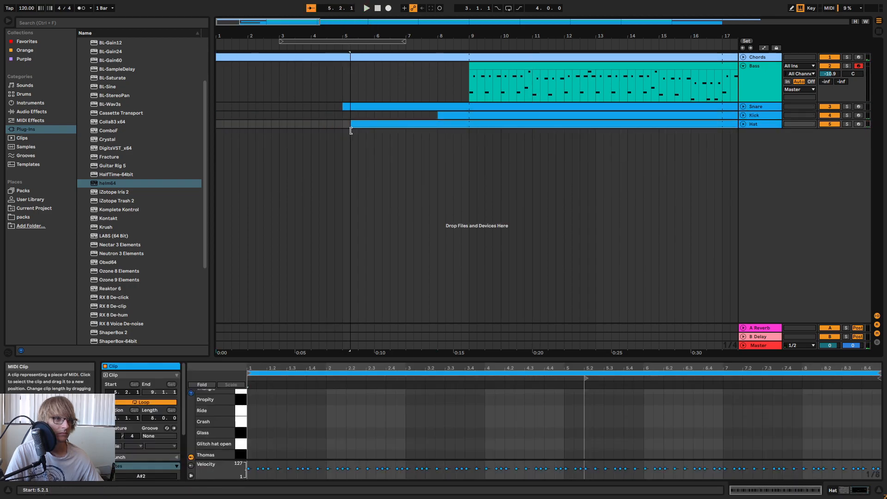
- Play the arrangement from bar 1 and show the Chords track's devices to review the intro
{"action": "left_click", "coordinate": [377, 10]}
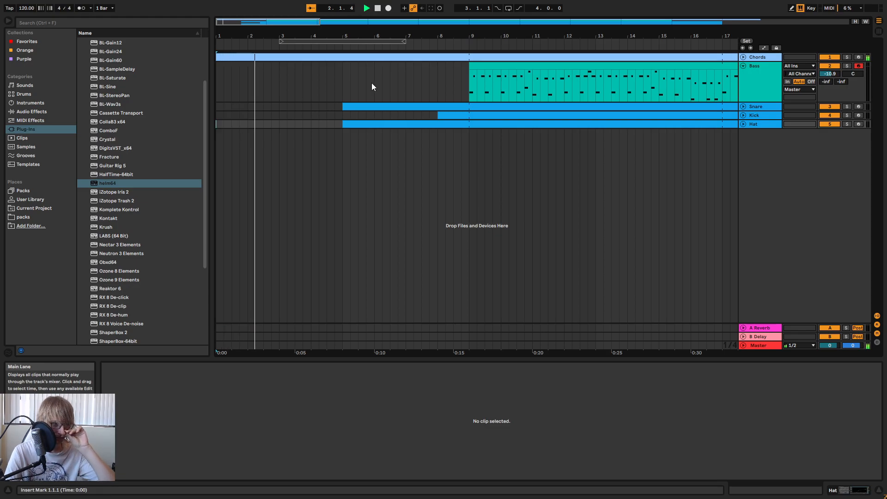
{"action": "left_click", "coordinate": [757, 57]}
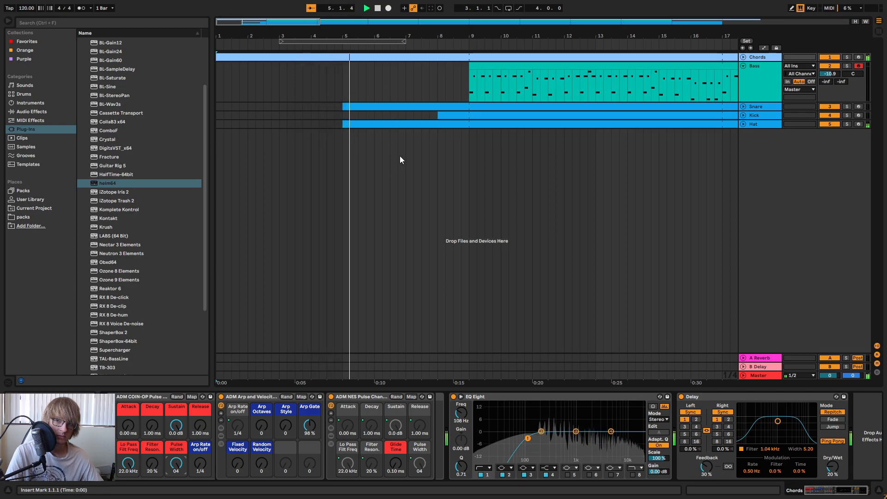
{"action": "mouse_move", "coordinate": [466, 34]}
{"action": "left_mouse_down"}
{"action": "mouse_move", "coordinate": [466, 6]}
{"action": "mouse_move", "coordinate": [466, 20]}
{"action": "left_mouse_up"}
{"action": "left_click", "coordinate": [424, 211]}
- Look through the VST plug-ins for a further instrument and fold the Bass track
{"action": "scroll", "coordinate": [107, 161], "scroll_direction": "up", "scroll_amount": 3}
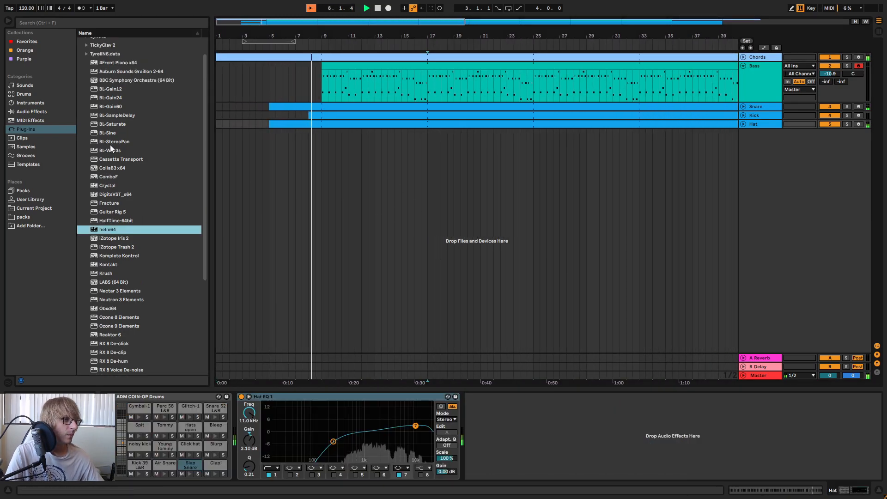
{"action": "left_click", "coordinate": [95, 76]}
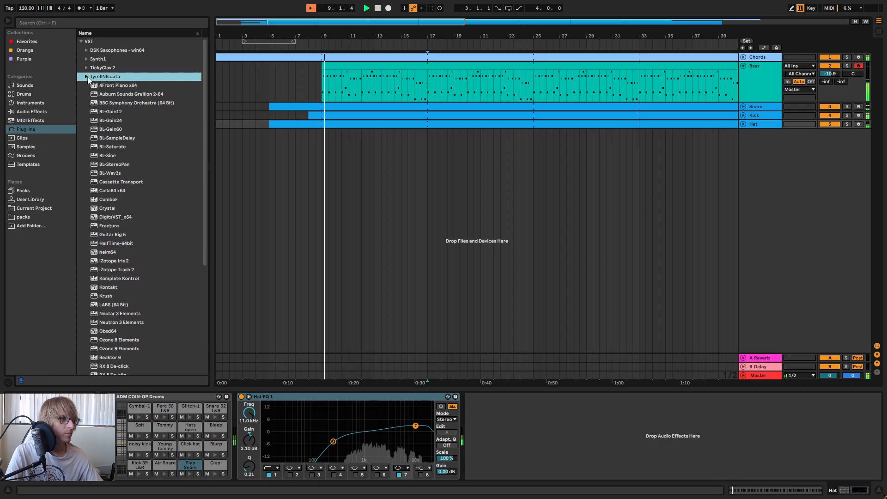
{"action": "key", "text": "Down"}
{"action": "key", "text": "Down"}
{"action": "key", "text": "Down"}
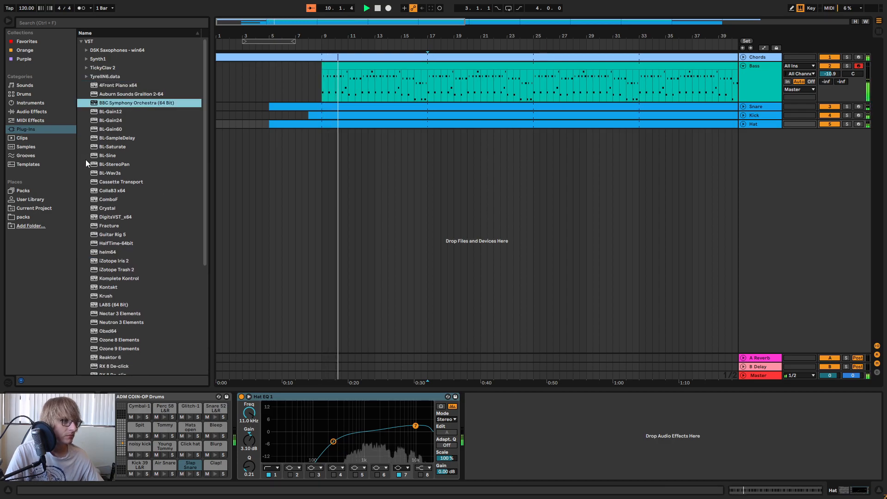
{"action": "left_click", "coordinate": [87, 62]}
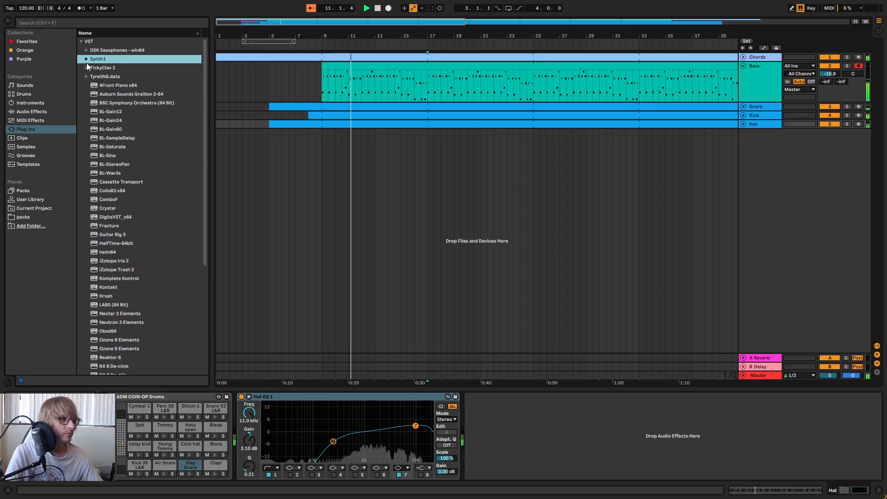
{"action": "scroll", "coordinate": [135, 154], "scroll_direction": "down", "scroll_amount": 3}
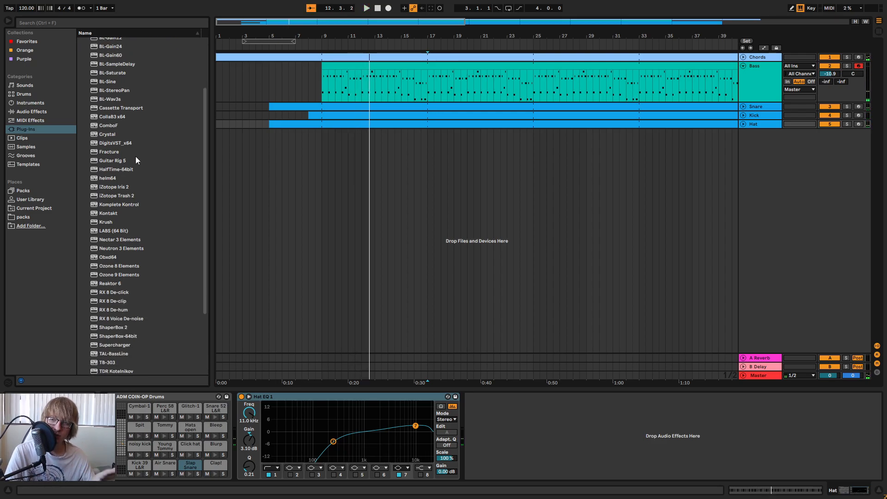
{"action": "left_click", "coordinate": [743, 66]}
{"action": "scroll", "coordinate": [123, 127], "scroll_direction": "up", "scroll_amount": 3}
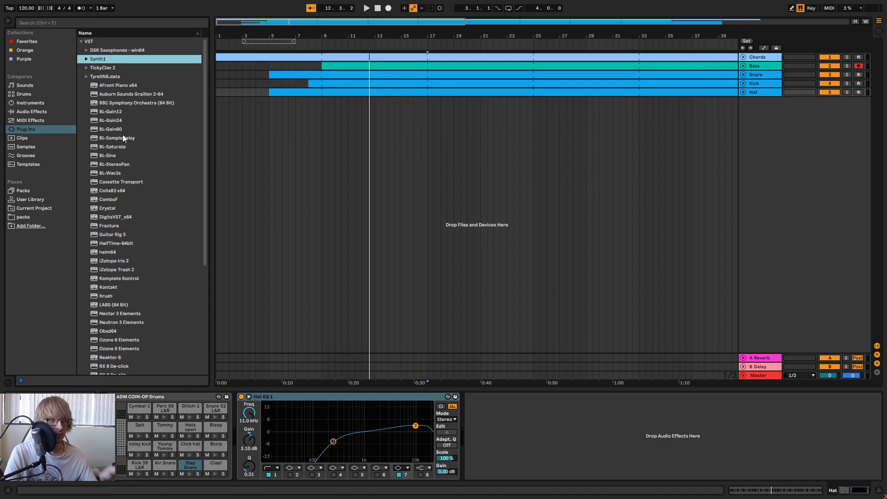
{"action": "scroll", "coordinate": [123, 151], "scroll_direction": "down", "scroll_amount": 3}
{"action": "scroll", "coordinate": [123, 151], "scroll_direction": "up", "scroll_amount": 3}
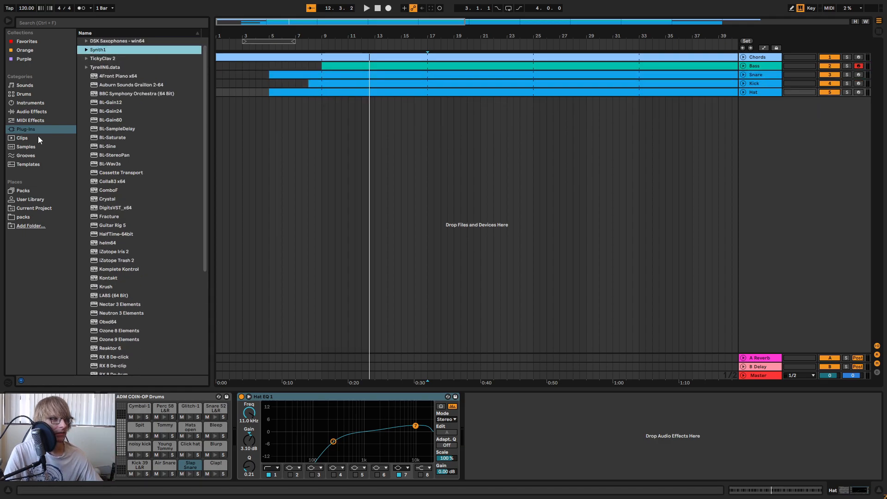
- Create a new MIDI track with the Coin Op preset ADM COIN-OP Pulse MONO.adg from the User Library
{"action": "left_click", "coordinate": [27, 200]}
{"action": "left_click", "coordinate": [152, 241]}
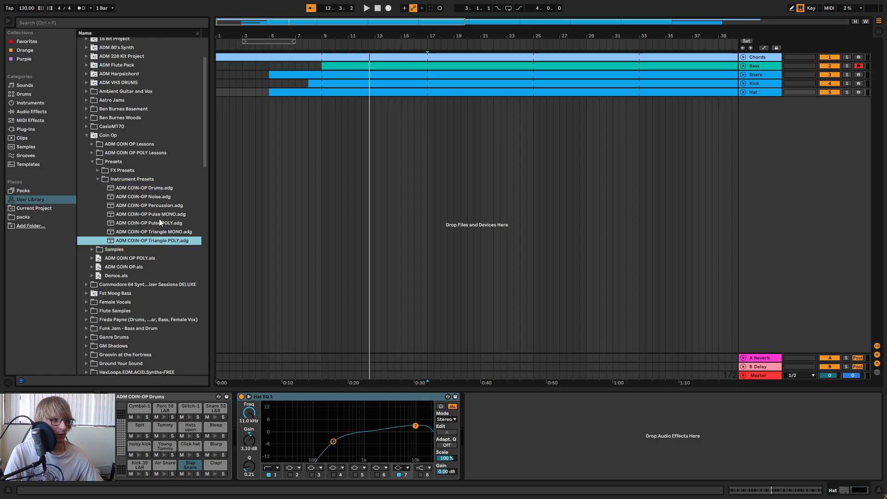
{"action": "left_click", "coordinate": [151, 215]}
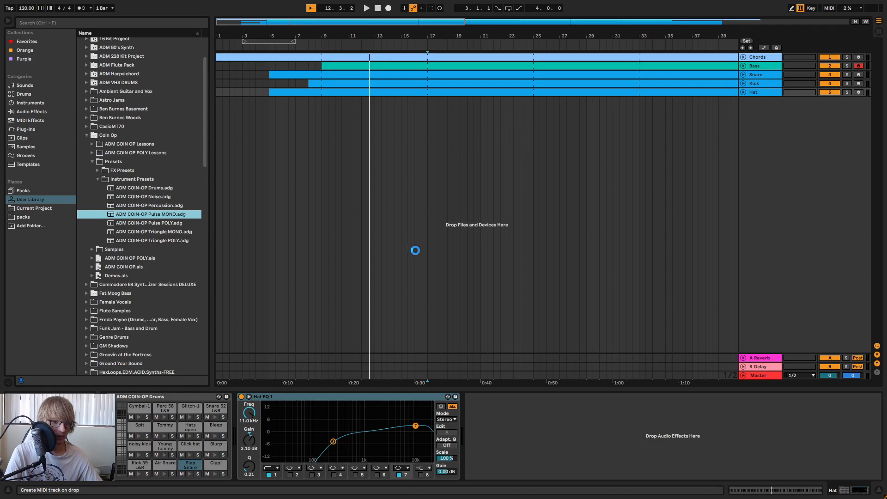
{"action": "left_click_drag", "start_coordinate": [456, 310], "coordinate": [342, 267]}
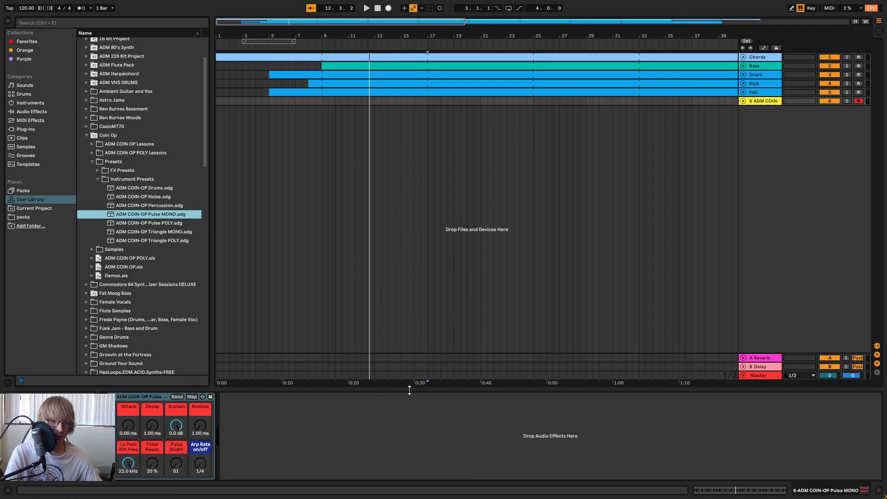
- Rename the new COIN-OP track as Lead and set its volume to -10 dB in the mixer
{"action": "left_click", "coordinate": [611, 168]}
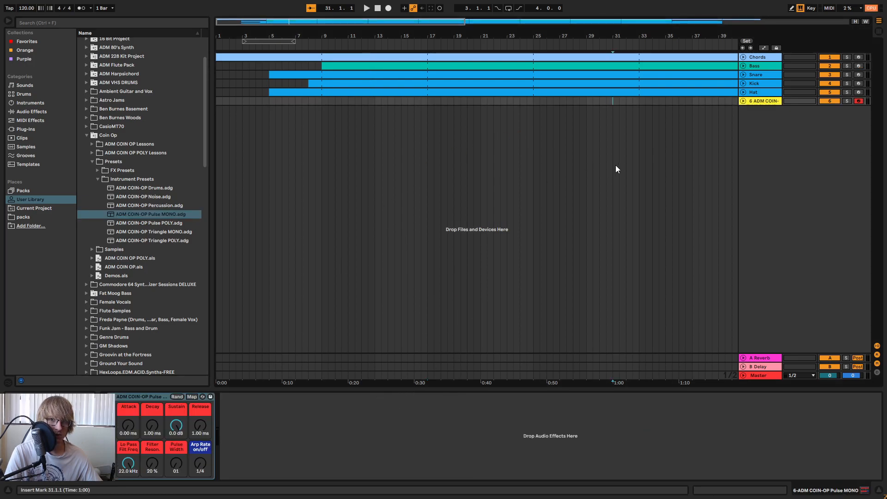
{"action": "right_click", "coordinate": [758, 103]}
{"action": "left_click", "coordinate": [786, 135]}
{"action": "type", "text": "Lead"}
{"action": "key", "text": "Return"}
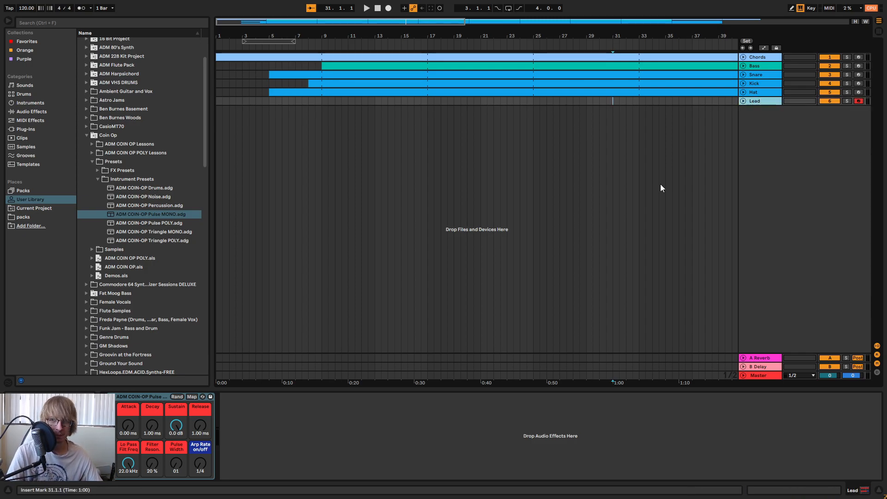
{"action": "key", "text": "Tab"}
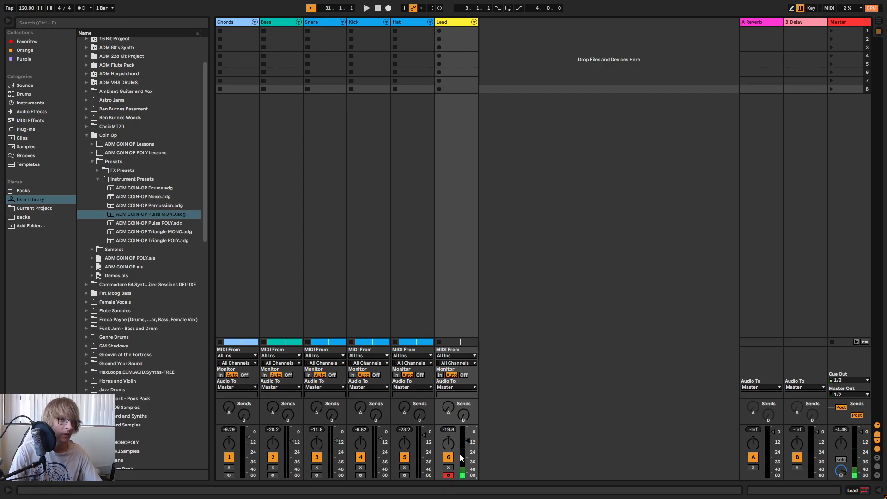
{"action": "key", "text": "Tab"}
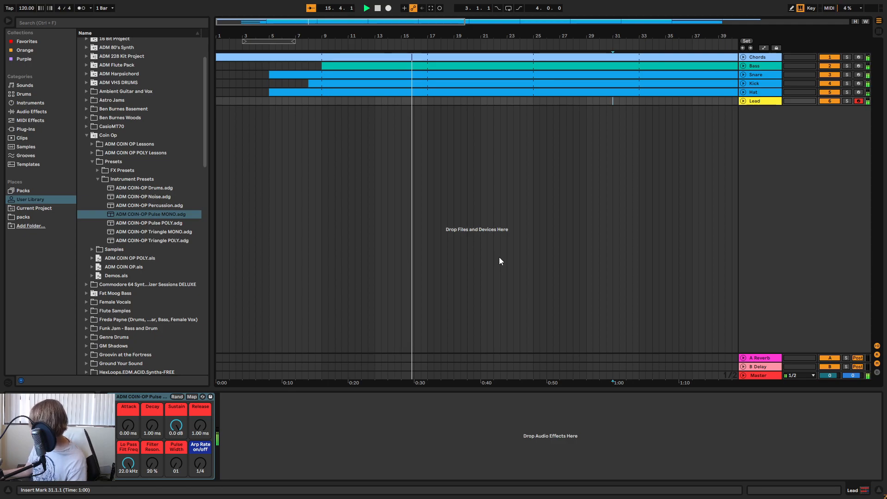
- Capture the played melody as a clip on the Lead track and extend it to span bars 9 to 17
{"action": "left_click", "coordinate": [431, 8]}
{"action": "left_click", "coordinate": [742, 101]}
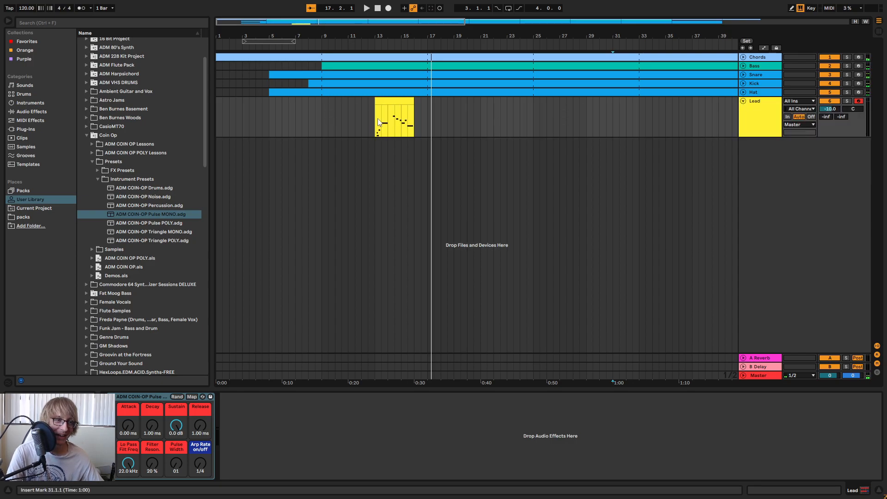
{"action": "left_click_drag", "start_coordinate": [375, 100], "coordinate": [322, 123]}
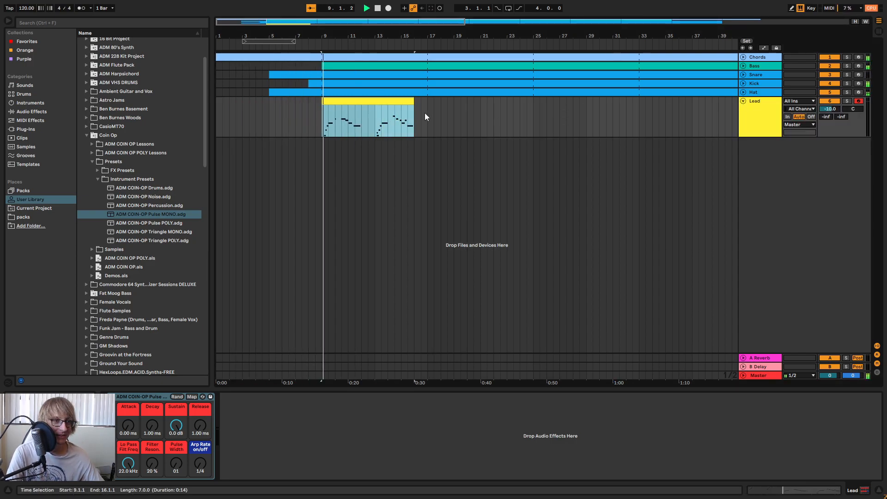
{"action": "mouse_move", "coordinate": [415, 109]}
{"action": "left_mouse_down"}
{"action": "mouse_move", "coordinate": [442, 109]}
{"action": "mouse_move", "coordinate": [428, 108]}
{"action": "left_mouse_up"}
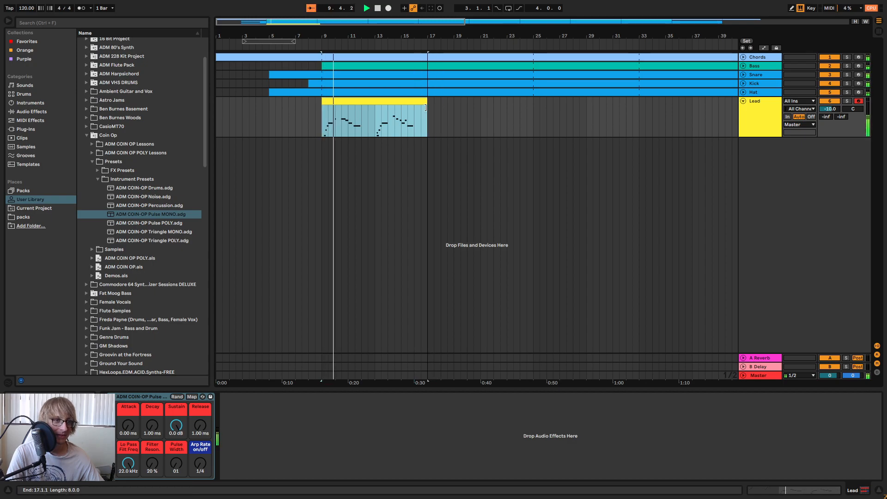
- Open the Lead clip in an enlarged note editor and quantize all its notes
{"action": "double_click", "coordinate": [392, 103]}
{"action": "left_click_drag", "start_coordinate": [430, 359], "coordinate": [429, 205]}
{"action": "key", "text": "space"}
{"action": "left_click", "coordinate": [359, 262]}
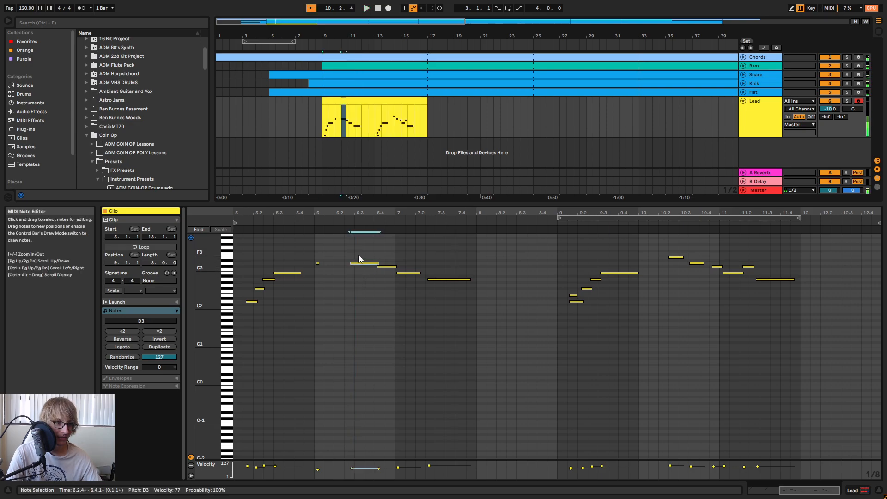
{"action": "left_click", "coordinate": [368, 296]}
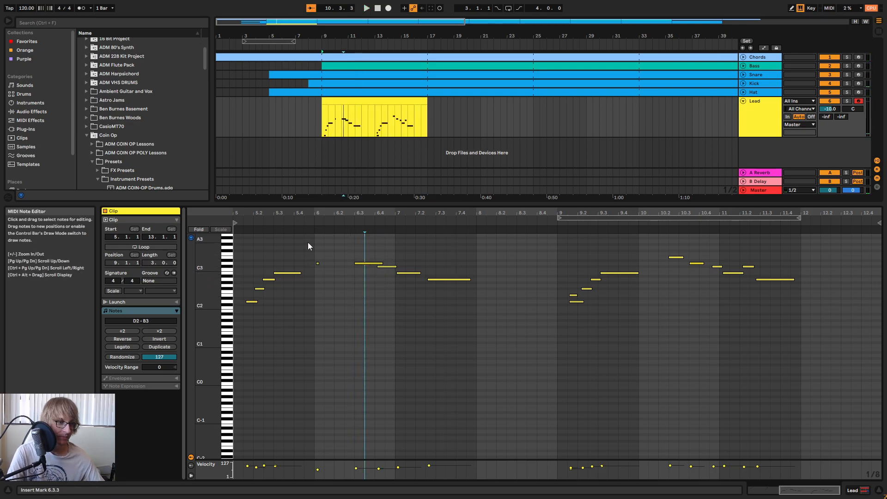
{"action": "key", "text": "plus"}
{"action": "key", "text": "minus"}
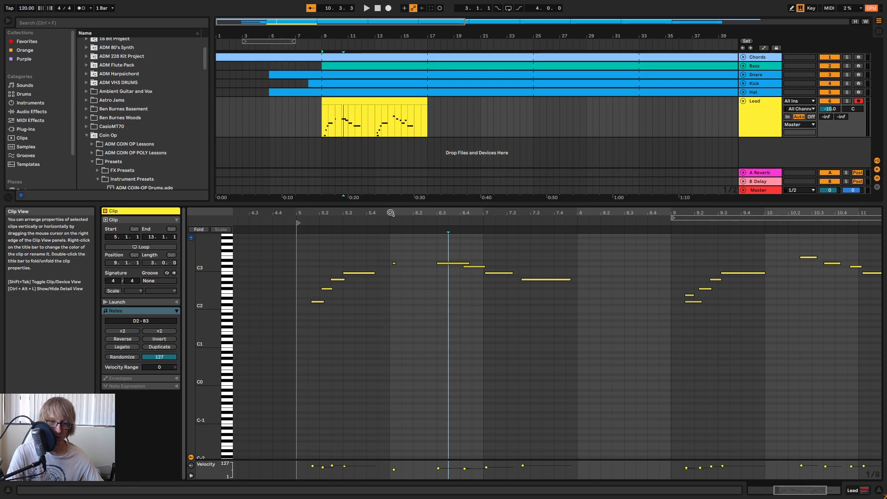
{"action": "right_click", "coordinate": [420, 325]}
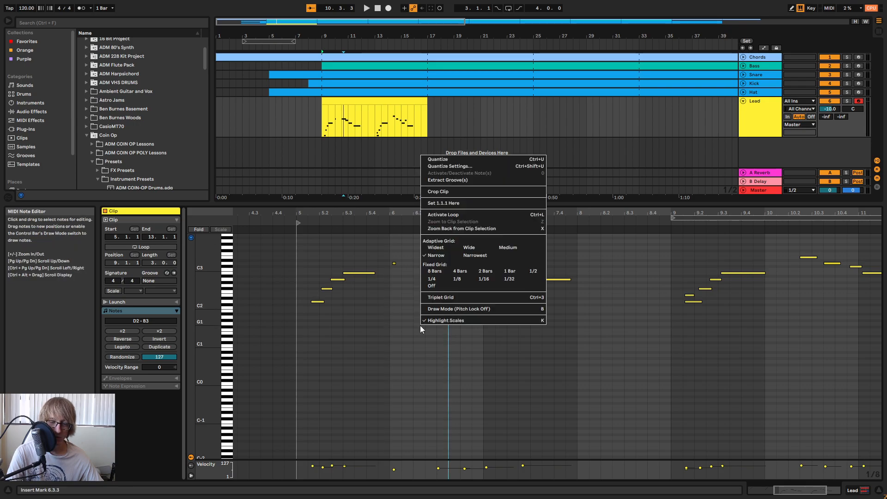
{"action": "left_click", "coordinate": [452, 159]}
{"action": "key", "text": "space"}
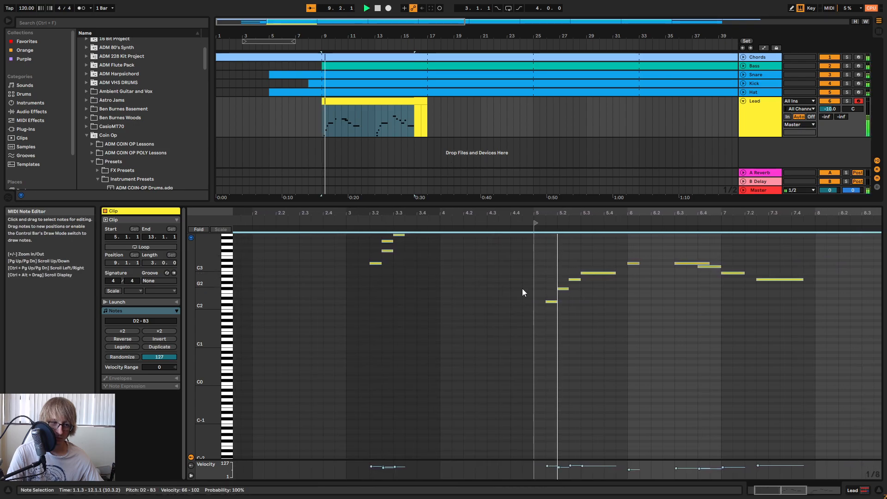
- Play the quantized melody and delete the stray short D3 note at the start of the clip's bar 6
{"action": "key", "text": "space"}
{"action": "key", "text": "space"}
{"action": "key", "text": "space"}
{"action": "key", "text": "space"}
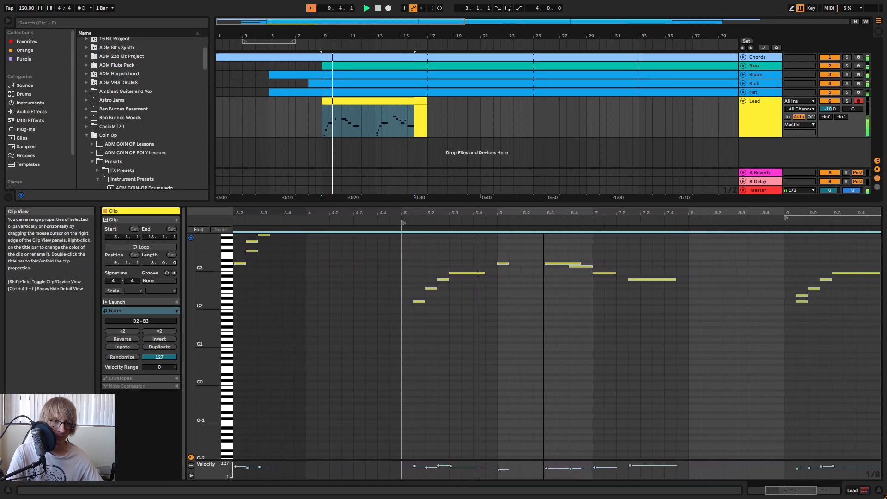
{"action": "left_click_drag", "start_coordinate": [434, 243], "coordinate": [455, 282]}
{"action": "key", "text": "Delete"}
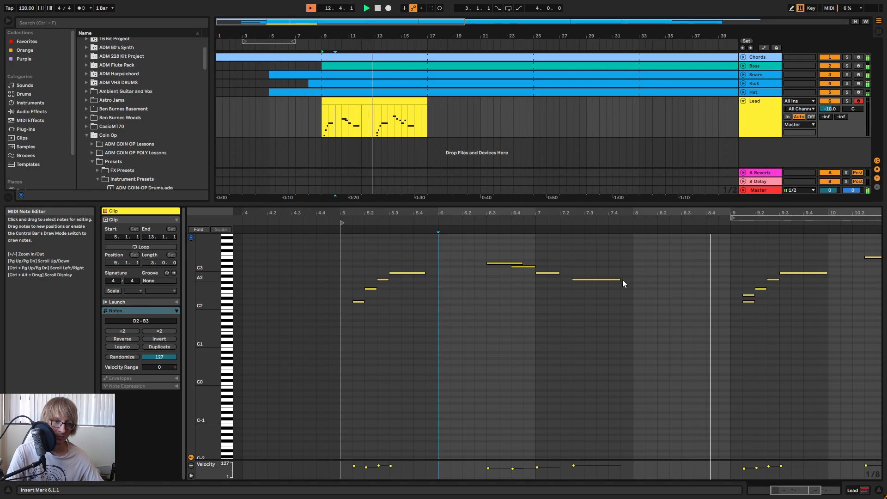
- Shorten the A2 note in bar 7 to end at 7.4 and delete the upper of the two stacked notes at 9.1.3
{"action": "left_click_drag", "start_coordinate": [619, 279], "coordinate": [606, 279]}
{"action": "key", "text": "space"}
{"action": "mouse_move", "coordinate": [737, 306]}
{"action": "left_mouse_down"}
{"action": "mouse_move", "coordinate": [747, 306]}
{"action": "mouse_move", "coordinate": [746, 296]}
{"action": "left_mouse_up"}
{"action": "key", "text": "Delete"}
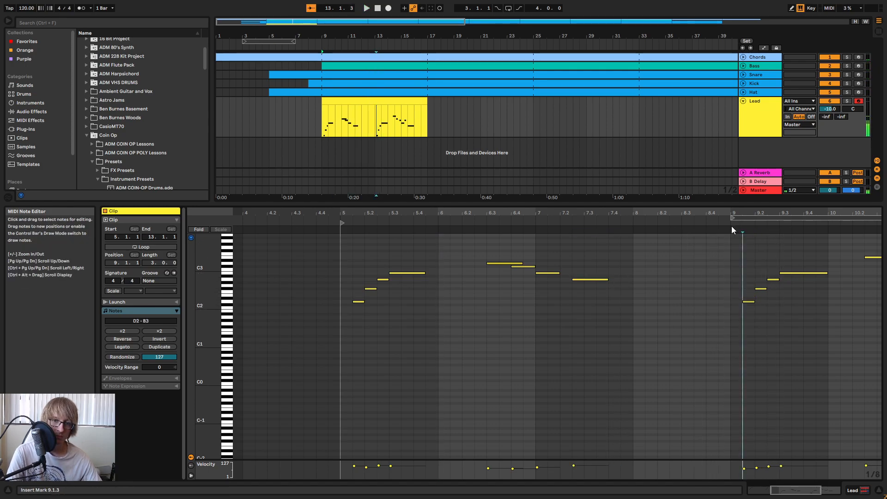
{"action": "key", "text": "space"}
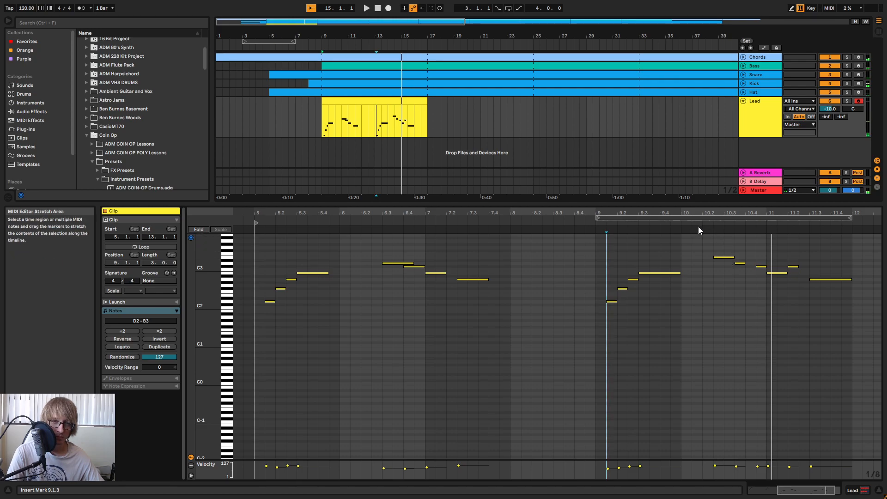
- Shorten the E3 note at 10.2.3 to end at 10.3.1 and play the phrase back
{"action": "left_click", "coordinate": [697, 226]}
{"action": "key", "text": "space"}
{"action": "left_click_drag", "start_coordinate": [678, 257], "coordinate": [667, 257]}
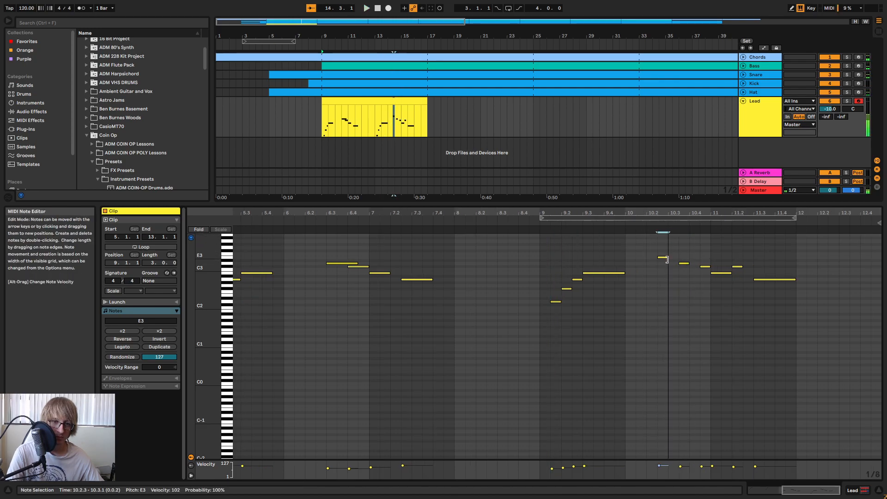
{"action": "left_click", "coordinate": [639, 224]}
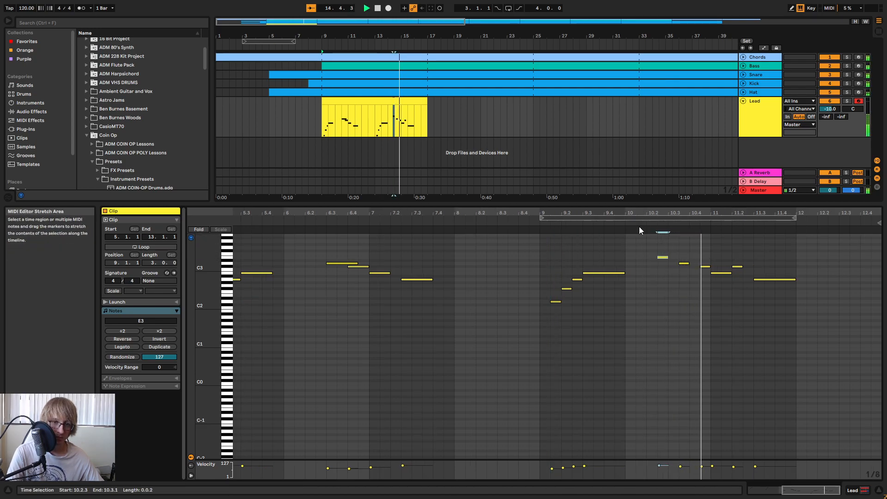
- Move the closing A2 note to start at 11.2.3 and lengthen it to end at bar 12
{"action": "left_click", "coordinate": [774, 279]}
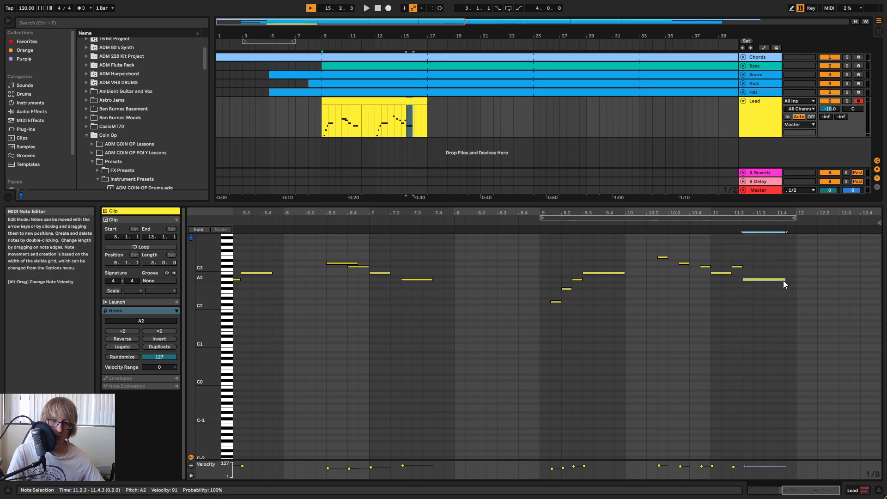
{"action": "left_click_drag", "start_coordinate": [784, 280], "coordinate": [797, 281]}
{"action": "key", "text": "space"}
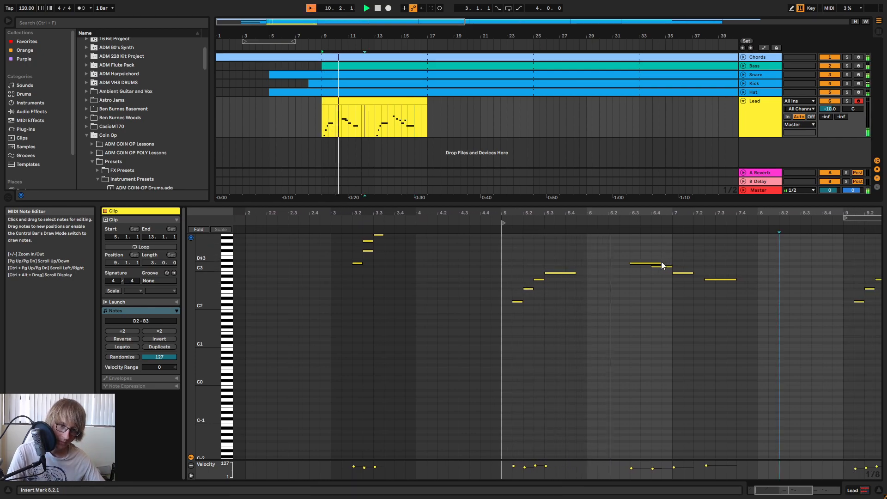
- Shorten the D3 note in bar 6 to end where C#3 begins, and lengthen the B2 note at 5.3.1 to reach bar 6
{"action": "left_click_drag", "start_coordinate": [660, 263], "coordinate": [652, 263]}
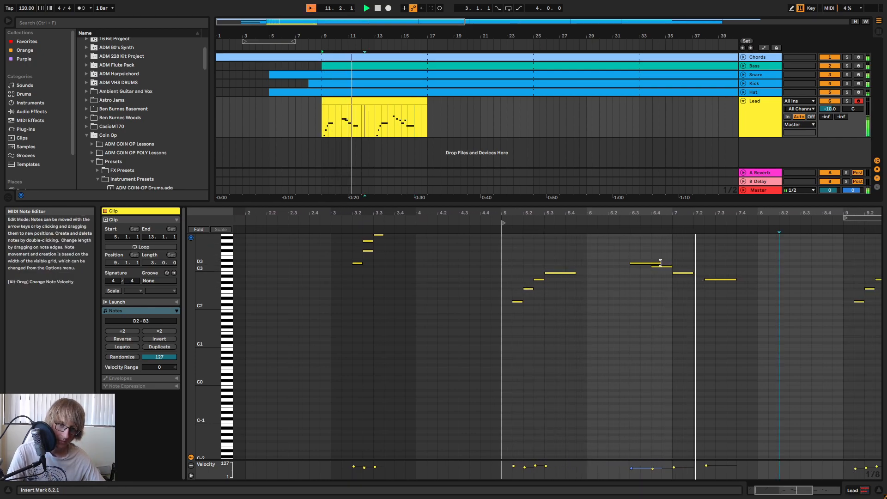
{"action": "left_click", "coordinate": [589, 260]}
{"action": "key", "text": "space"}
{"action": "key", "text": "space"}
{"action": "left_click_drag", "start_coordinate": [660, 213], "coordinate": [615, 231]}
{"action": "left_click_drag", "start_coordinate": [776, 214], "coordinate": [718, 210]}
{"action": "key", "text": "space"}
{"action": "left_click_drag", "start_coordinate": [463, 274], "coordinate": [483, 275]}
{"action": "key", "text": "space"}
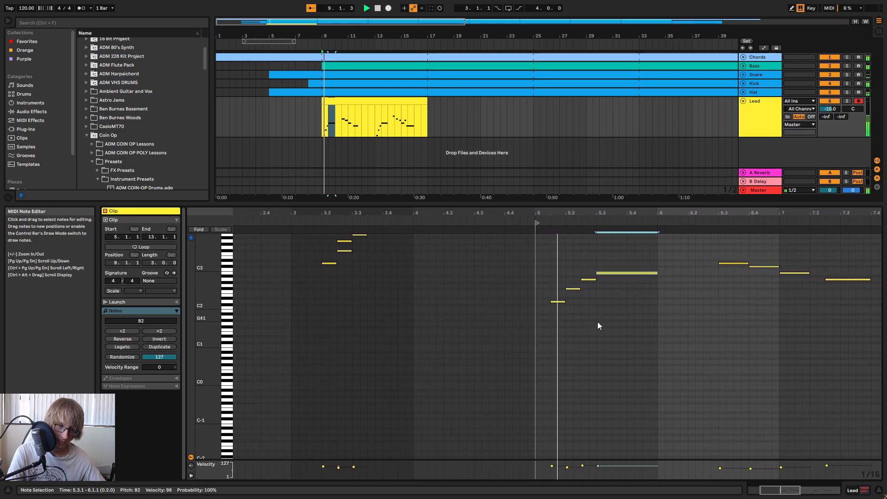
- Consolidate the Lead clip across bars 9 to 17 so it starts at 1.1.1 with an eight-bar length
{"action": "left_click_drag", "start_coordinate": [324, 36], "coordinate": [307, 46]}
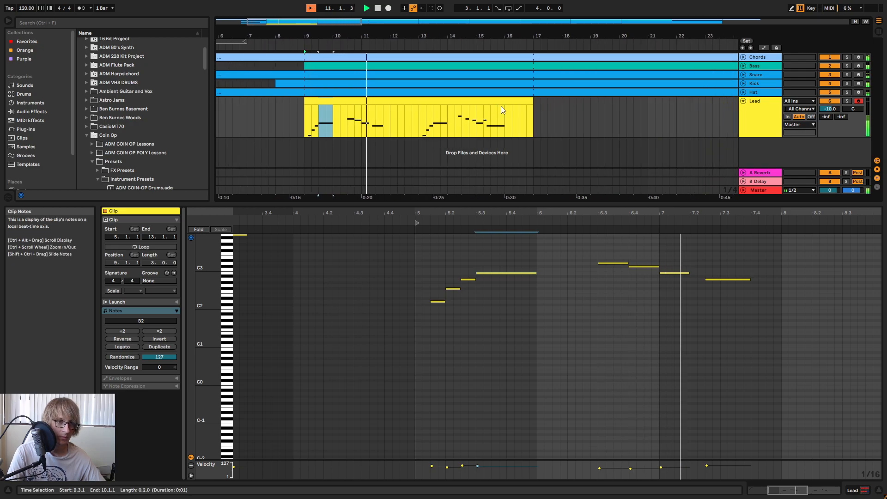
{"action": "right_click", "coordinate": [501, 104]}
{"action": "left_click", "coordinate": [534, 187]}
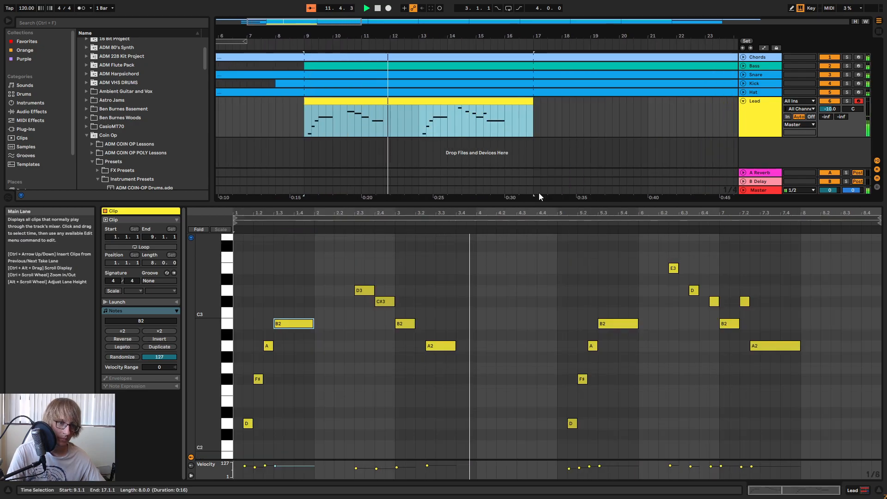
- Try lengthening the first phrase's last B2 and A2 notes to close the gaps after them, and undo both changes
{"action": "left_click", "coordinate": [548, 279]}
{"action": "left_click_drag", "start_coordinate": [455, 345], "coordinate": [476, 346]}
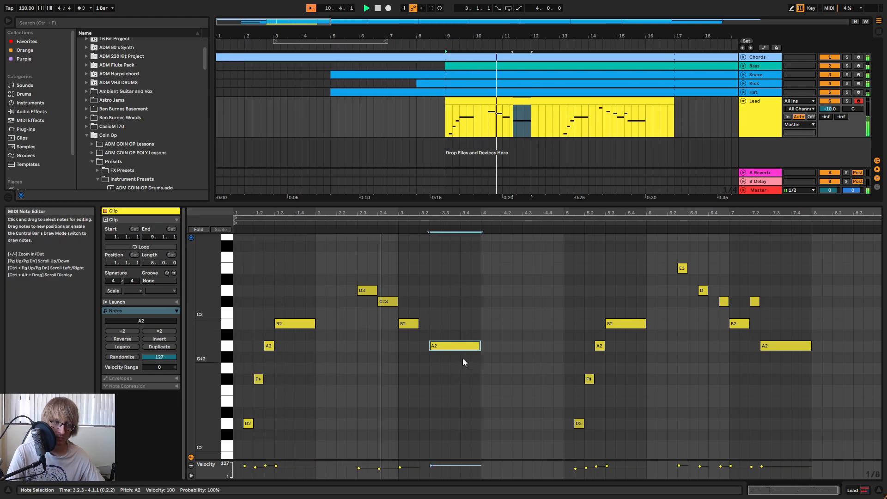
{"action": "left_click_drag", "start_coordinate": [417, 323], "coordinate": [428, 323]}
{"action": "left_click", "coordinate": [395, 213]}
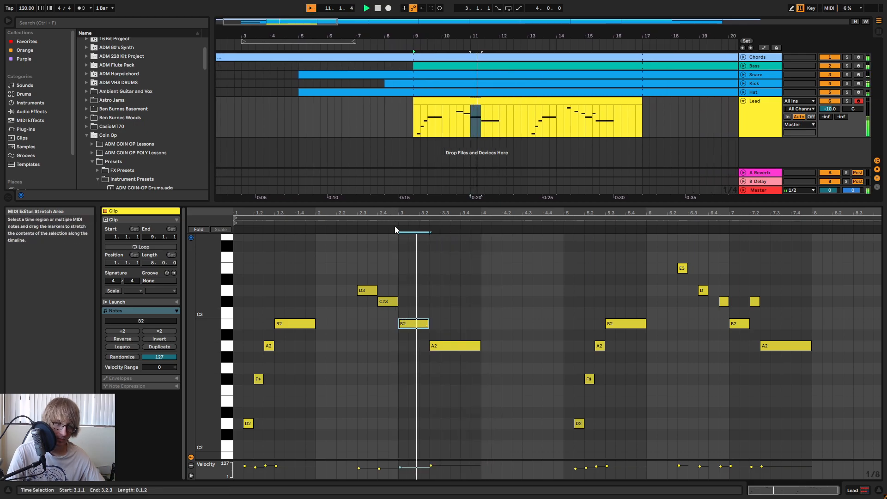
{"action": "key", "text": "space"}
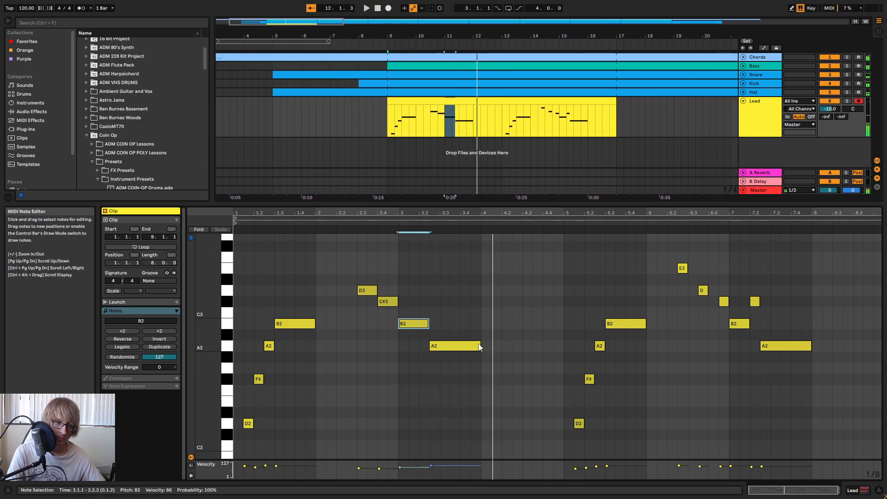
{"action": "key", "text": "ctrl+z"}
{"action": "key", "text": "ctrl+z"}
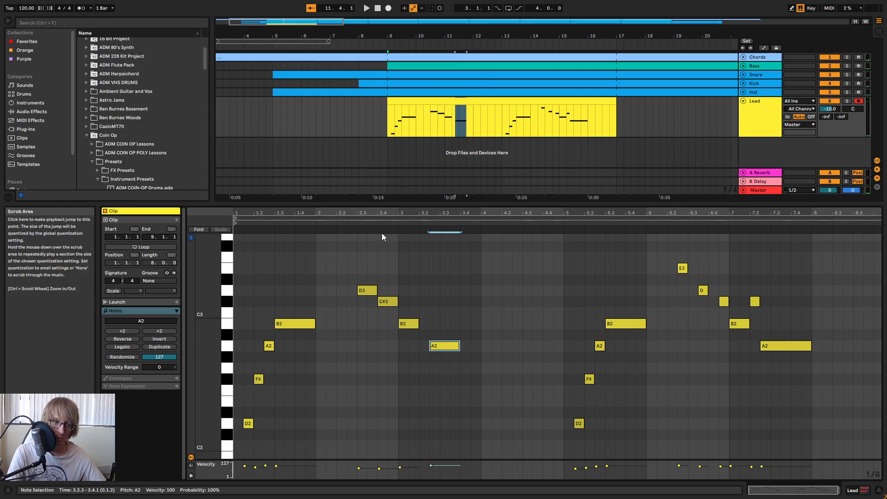
- Play the Lead melody from bar 9 against the other parts and show the Lead track's devices
{"action": "key", "text": "space"}
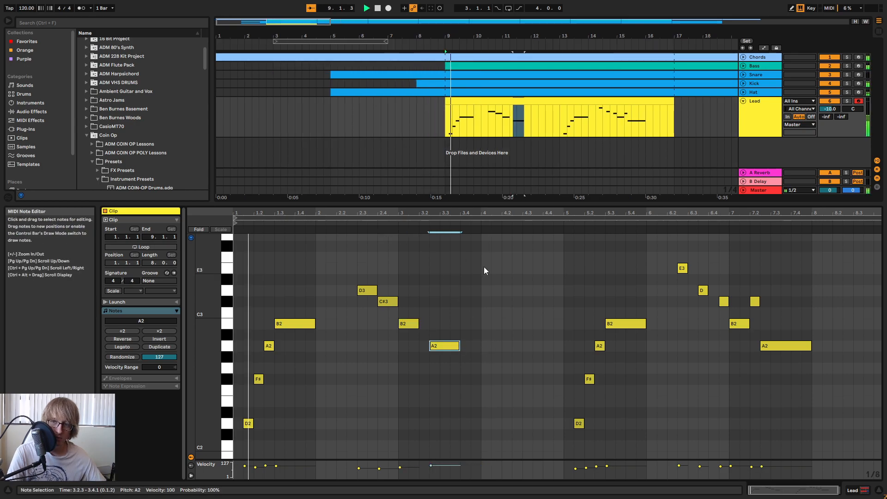
{"action": "left_click", "coordinate": [543, 285]}
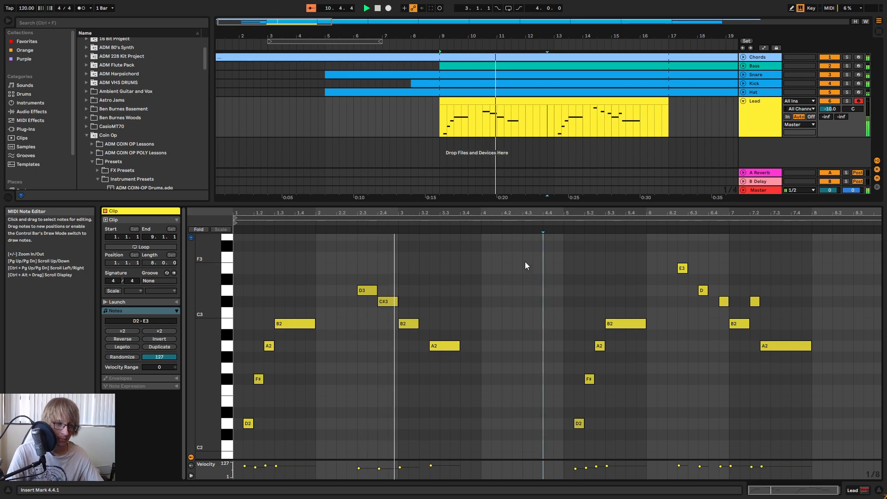
{"action": "left_click", "coordinate": [594, 248]}
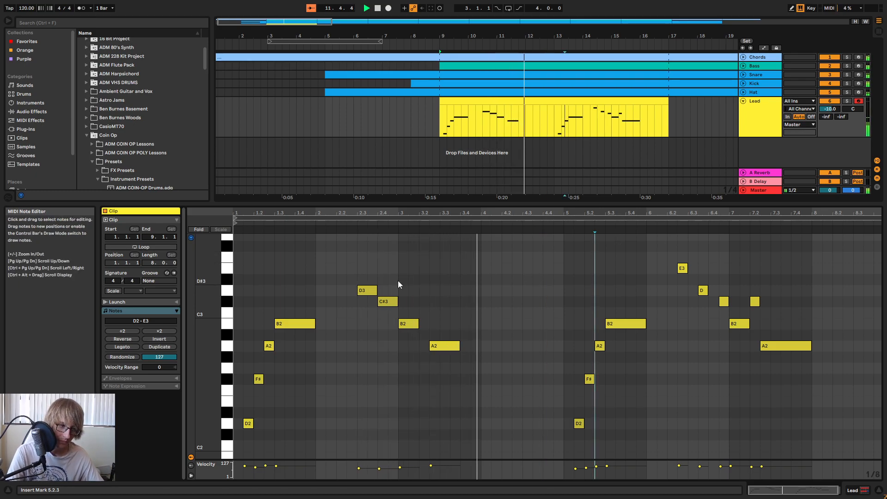
{"action": "double_click", "coordinate": [769, 121]}
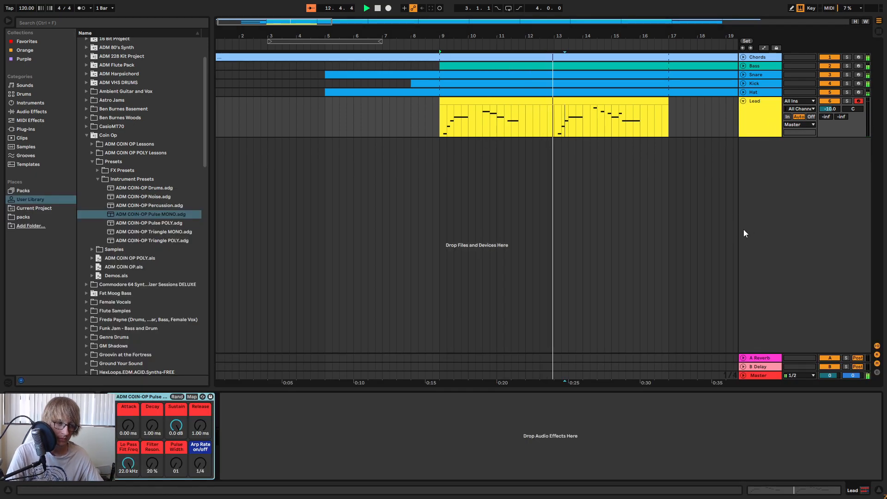
- Reopen the Lead clip, shorten its final A2 note to end at 7.4.1 and play the ending back
{"action": "double_click", "coordinate": [597, 121]}
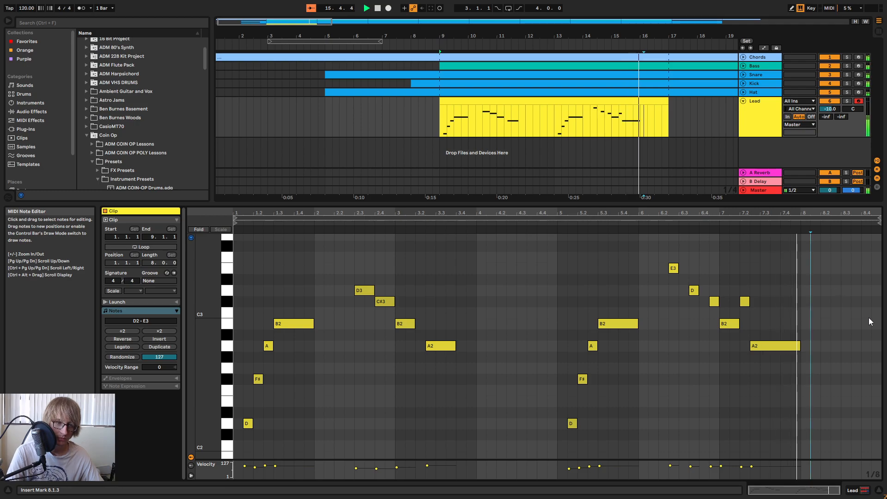
{"action": "scroll", "coordinate": [871, 320], "scroll_direction": "up", "scroll_amount": 1}
{"action": "left_click_drag", "start_coordinate": [800, 368], "coordinate": [776, 372]}
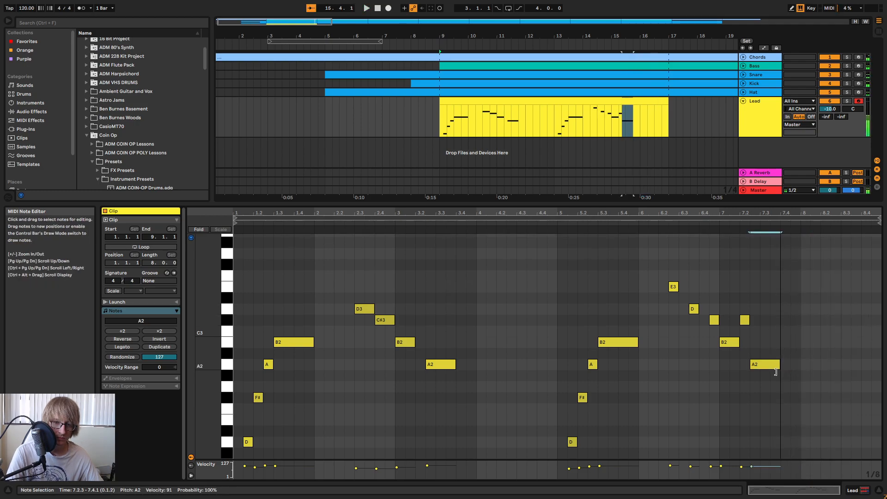
{"action": "left_click", "coordinate": [699, 224]}
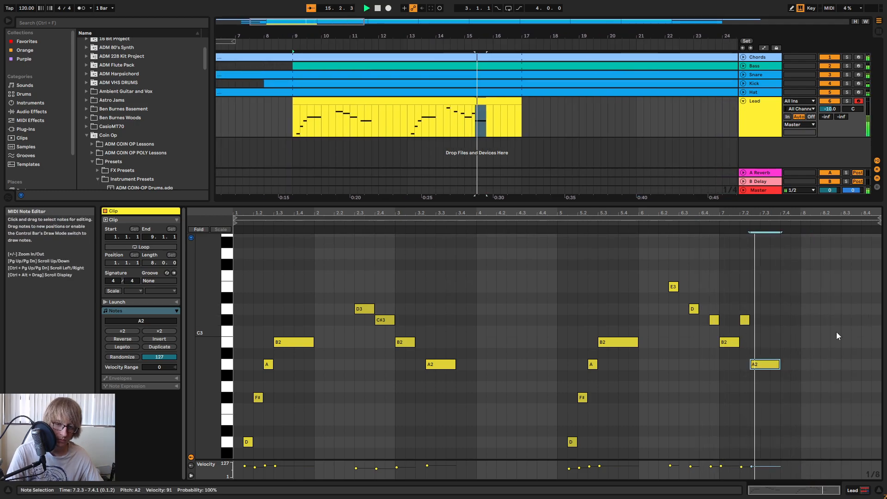
- Clear the Lead note selection and unfold the Chords track in the arrangement
{"action": "left_click", "coordinate": [793, 274]}
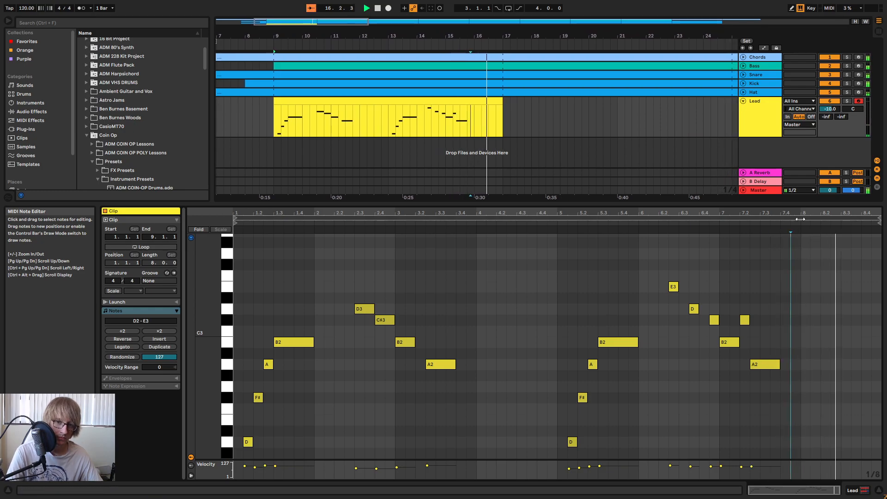
{"action": "left_click", "coordinate": [581, 113]}
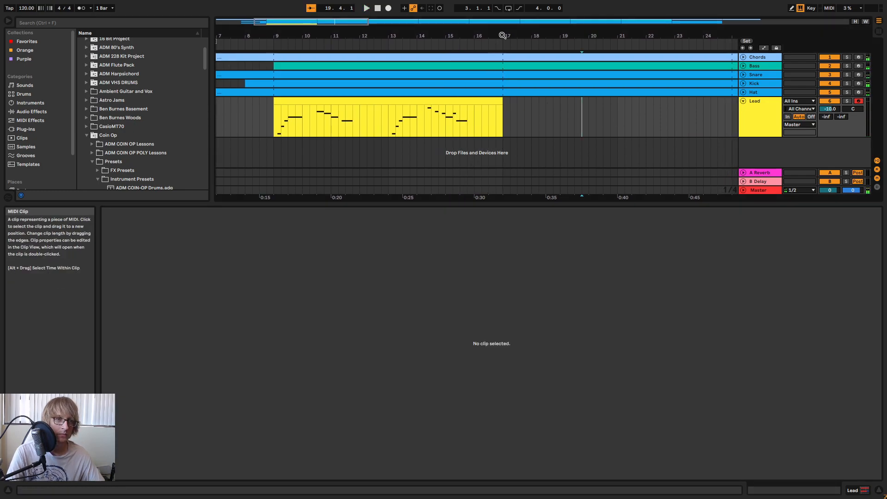
{"action": "left_click_drag", "start_coordinate": [508, 31], "coordinate": [509, 18]}
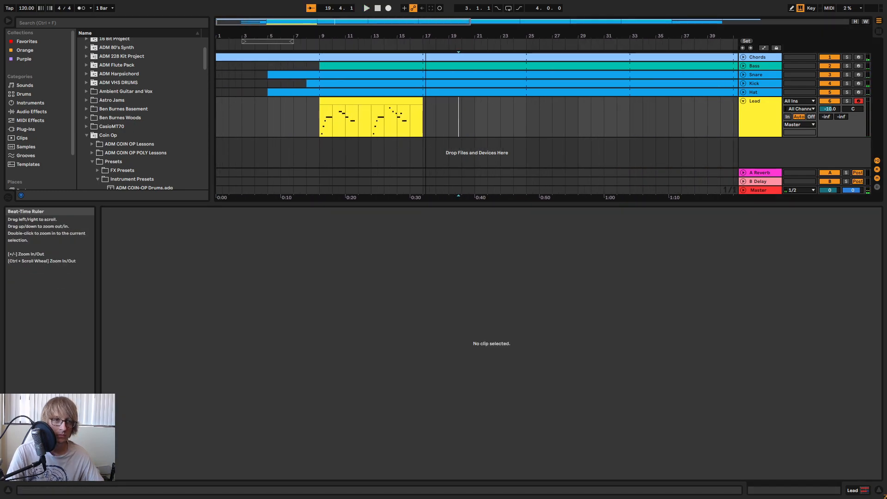
{"action": "left_click", "coordinate": [743, 57]}
{"action": "left_click", "coordinate": [422, 79]}
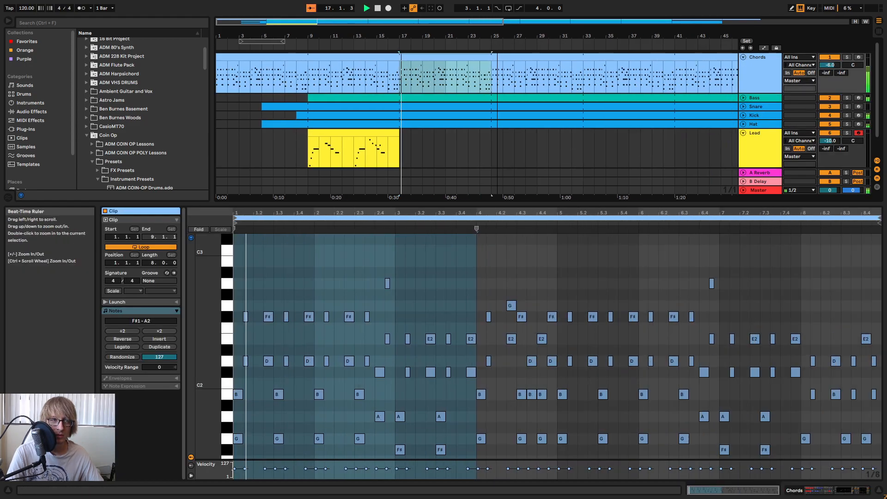
- Play the arrangement from around bar 9 to hear the Lead melody against the other parts
{"action": "left_click", "coordinate": [381, 46]}
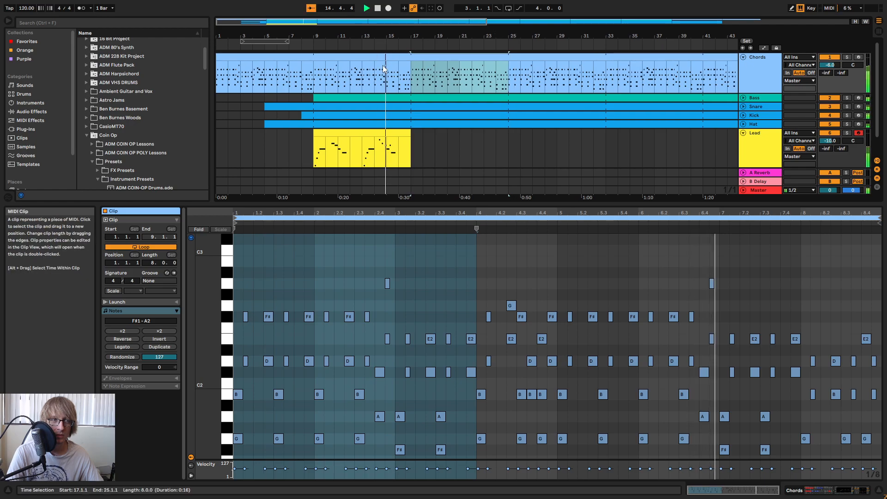
{"action": "left_click_drag", "start_coordinate": [353, 36], "coordinate": [385, 34]}
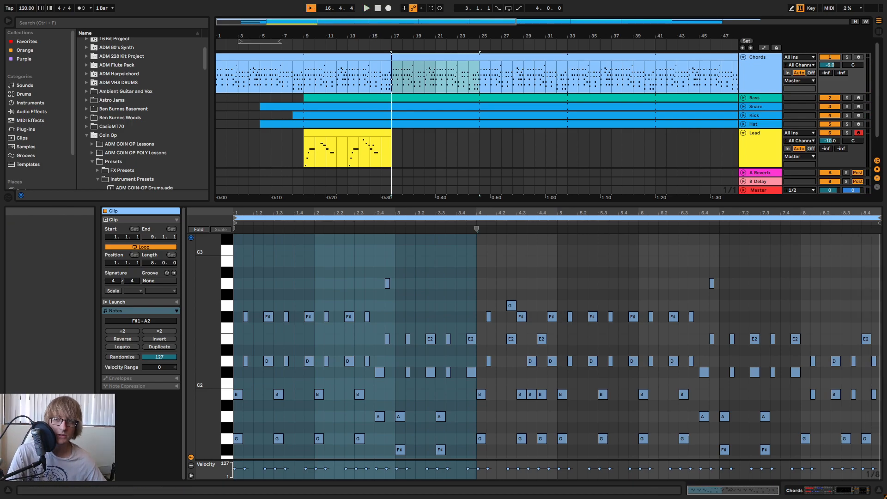
{"action": "left_click", "coordinate": [297, 46]}
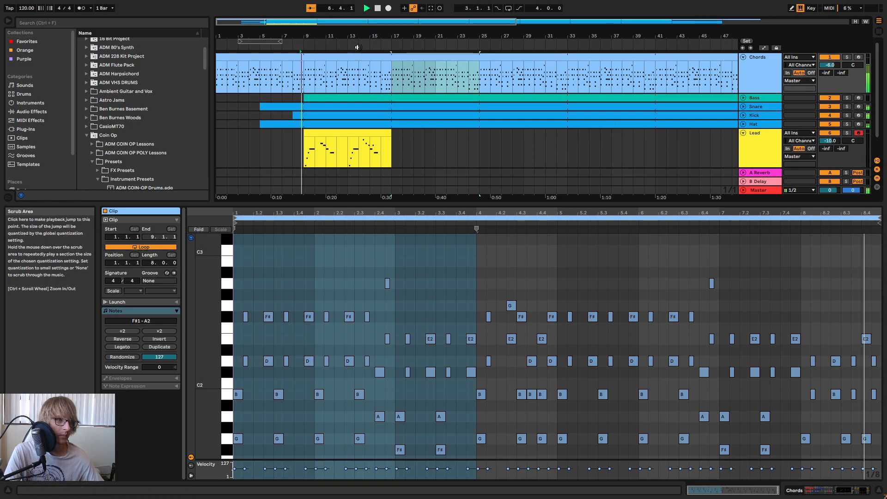
{"action": "key", "text": "plus"}
{"action": "left_click_drag", "start_coordinate": [410, 36], "coordinate": [391, 30]}
{"action": "left_click", "coordinate": [473, 135]}
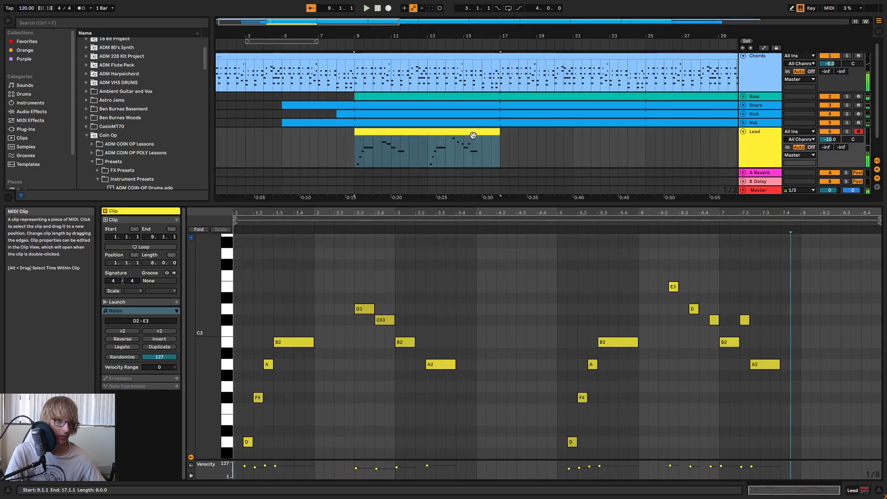
{"action": "key", "text": "space"}
- Show the Lead track's devices and set the COIN-OP pulse instrument's Pulse Width to 03 while playing from bar 9
{"action": "left_click", "coordinate": [559, 365]}
{"action": "left_click", "coordinate": [763, 149]}
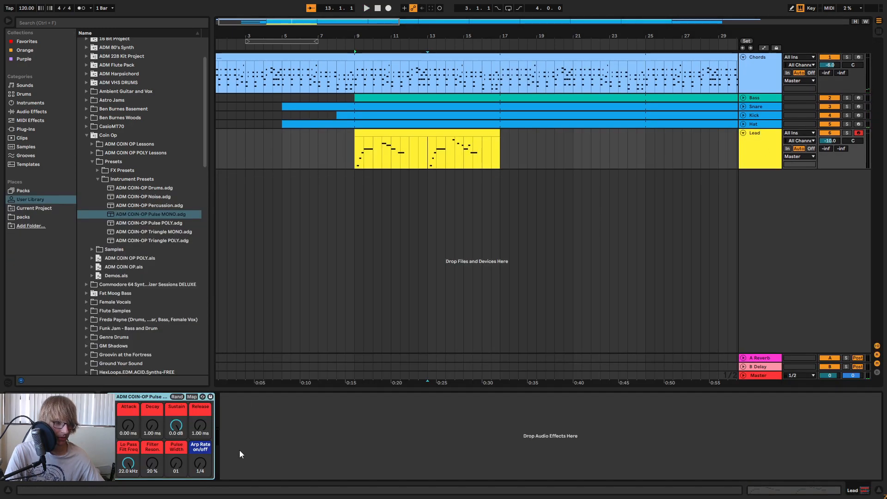
{"action": "left_click", "coordinate": [174, 466]}
{"action": "key", "text": "space"}
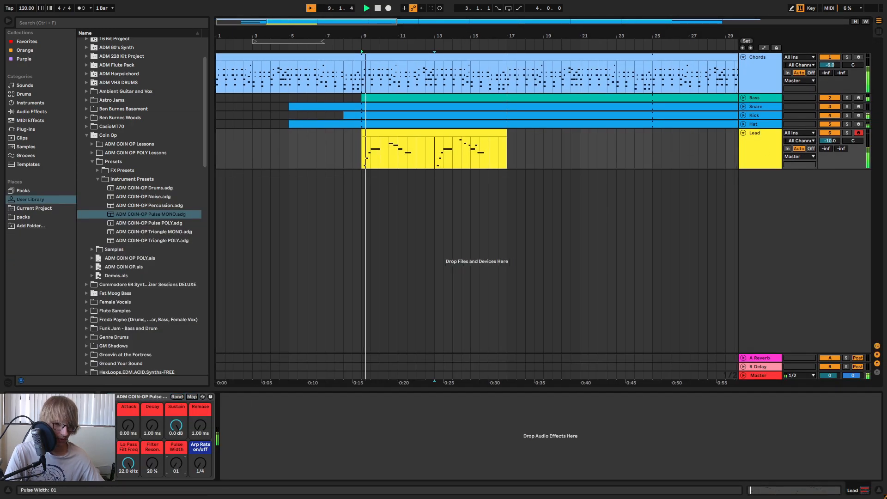
{"action": "left_click_drag", "start_coordinate": [176, 462], "coordinate": [176, 462]}
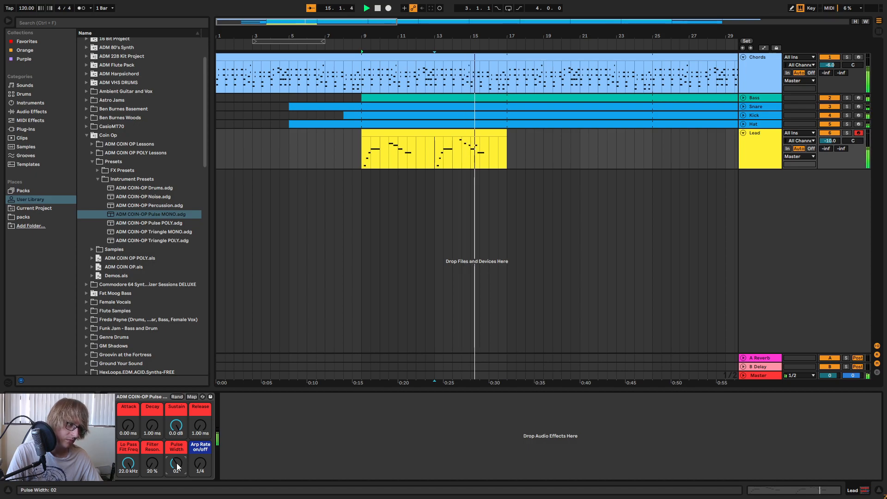
{"action": "left_click_drag", "start_coordinate": [180, 466], "coordinate": [180, 464]}
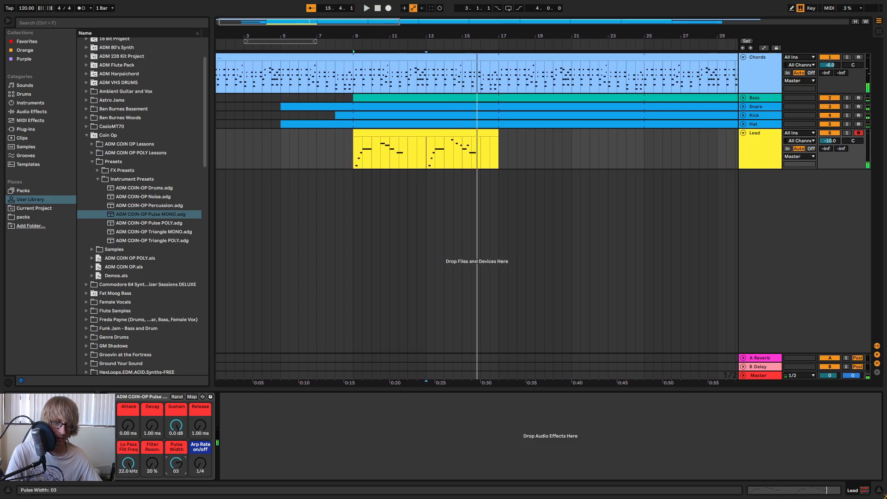
{"action": "key", "text": "space"}
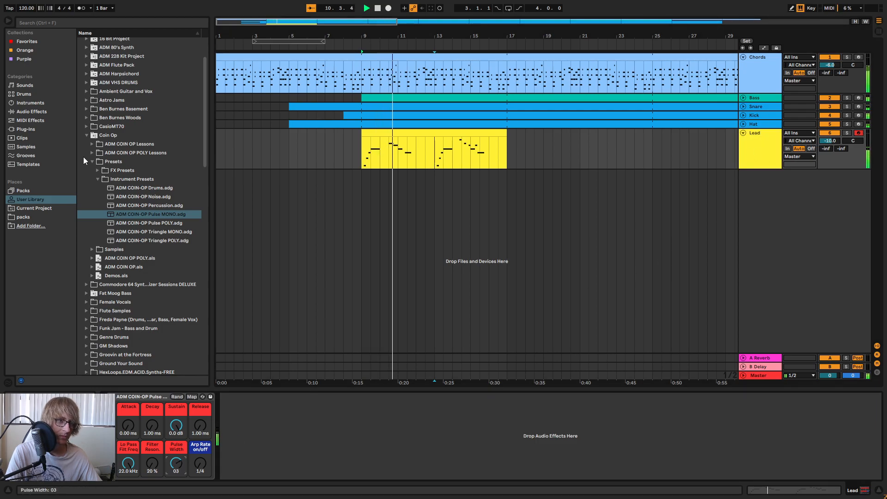
- Copy the Delay device from the Chords track to the Lead track after its instrument and play it back
{"action": "key", "text": "Tab"}
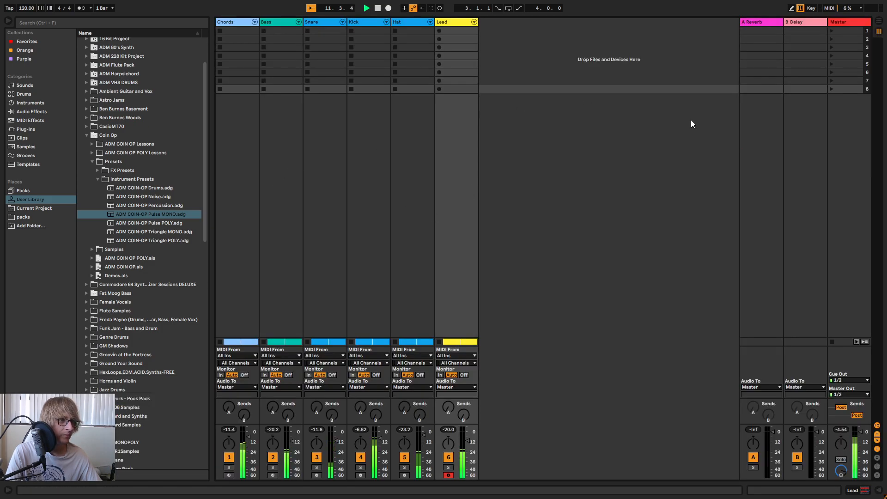
{"action": "key", "text": "Tab"}
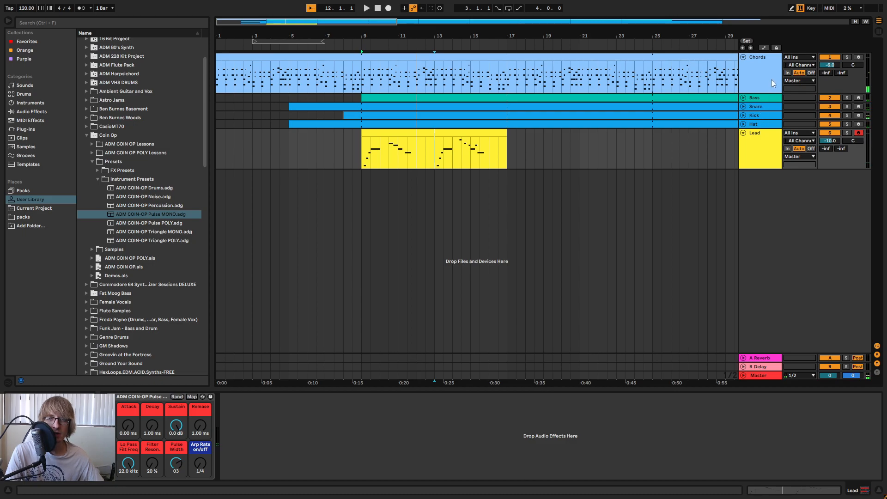
{"action": "left_click", "coordinate": [771, 79]}
{"action": "left_click", "coordinate": [761, 146]}
{"action": "right_click", "coordinate": [607, 432]}
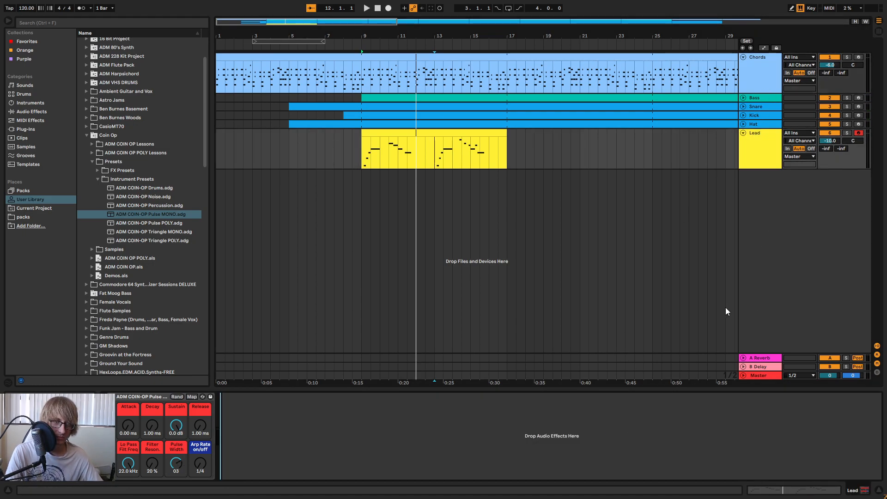
{"action": "key", "text": "ctrl+v"}
{"action": "key", "text": "space"}
- Set the Lead's Delay to 73% feedback, 31% dry/wet and a filter of 866 Hz with width 4.86
{"action": "left_click_drag", "start_coordinate": [378, 470], "coordinate": [378, 462]}
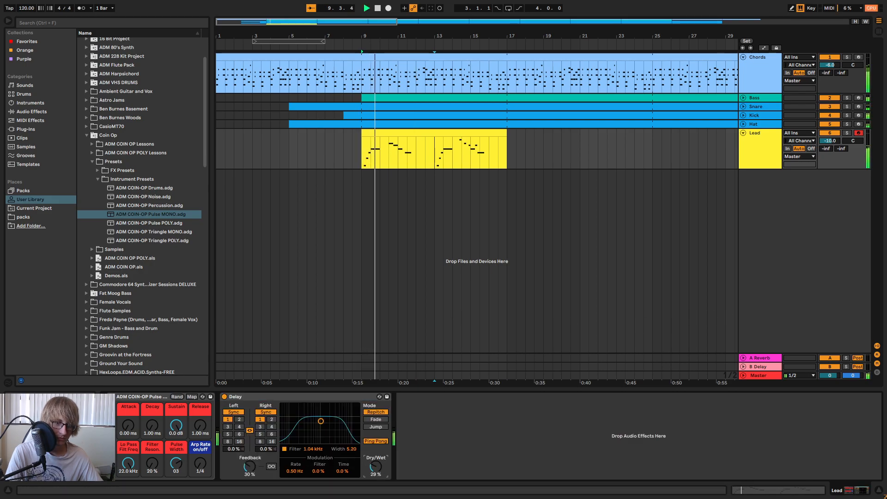
{"action": "left_click_drag", "start_coordinate": [250, 466], "coordinate": [249, 442]}
{"action": "left_click_drag", "start_coordinate": [378, 467], "coordinate": [378, 466]}
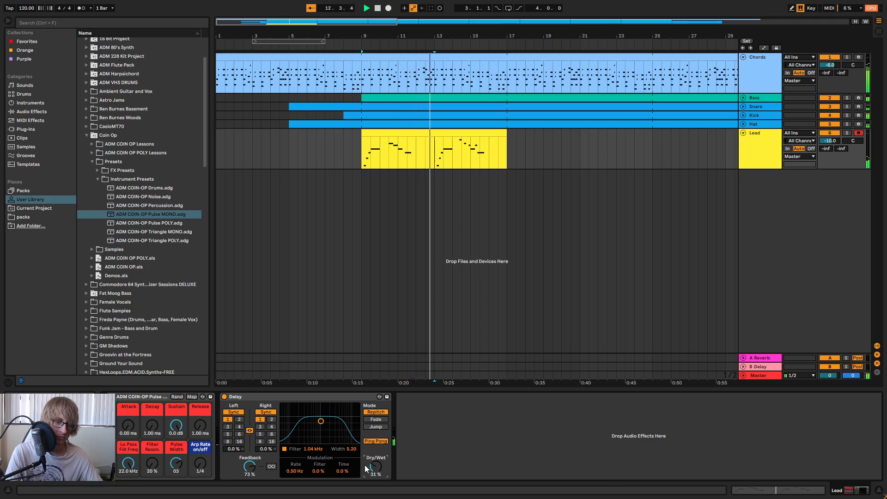
{"action": "left_click_drag", "start_coordinate": [321, 422], "coordinate": [318, 422]}
{"action": "left_click", "coordinate": [386, 441]}
- Delete the Reverb device from return track A
{"action": "key", "text": "Tab"}
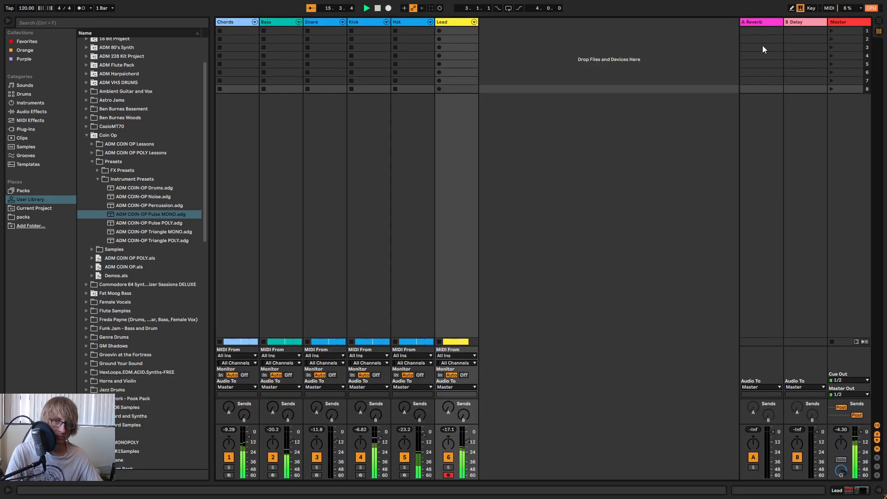
{"action": "double_click", "coordinate": [765, 23]}
{"action": "left_click", "coordinate": [296, 397]}
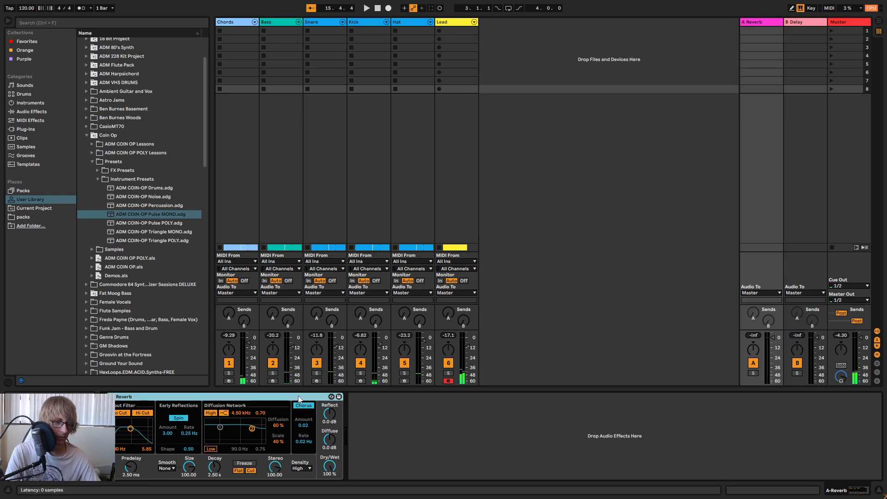
{"action": "key", "text": "Delete"}
- Load the Church hall preset of the Reverb effect onto return track A
{"action": "left_click", "coordinate": [30, 112]}
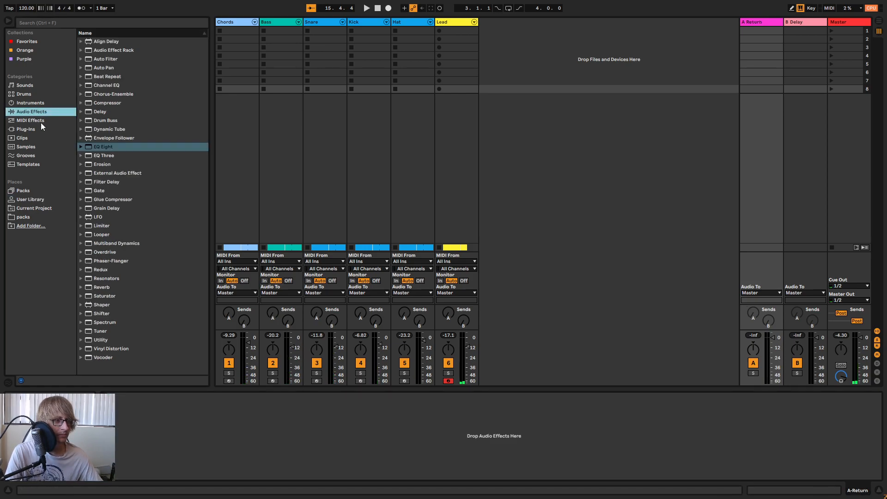
{"action": "left_click", "coordinate": [81, 289]}
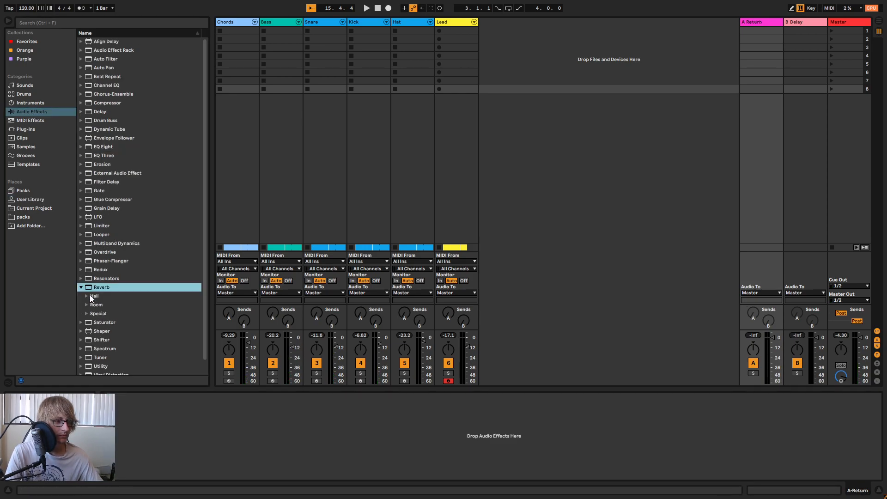
{"action": "left_click", "coordinate": [90, 296]}
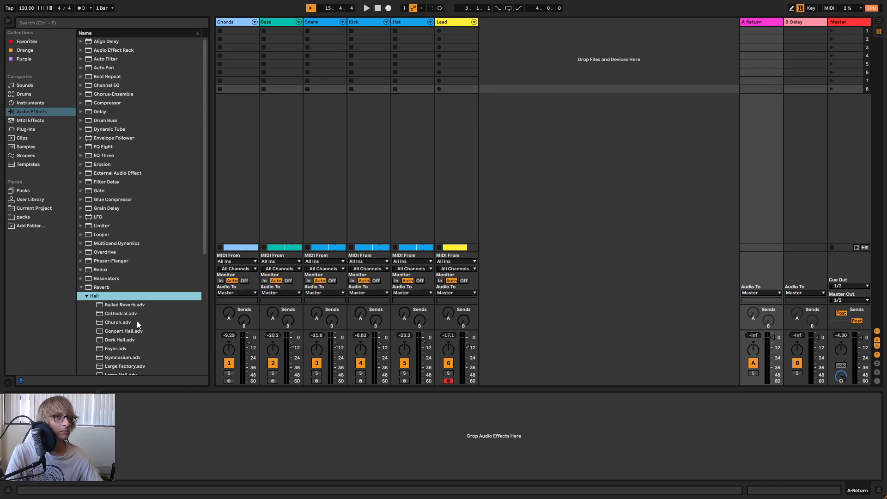
{"action": "left_click", "coordinate": [119, 317]}
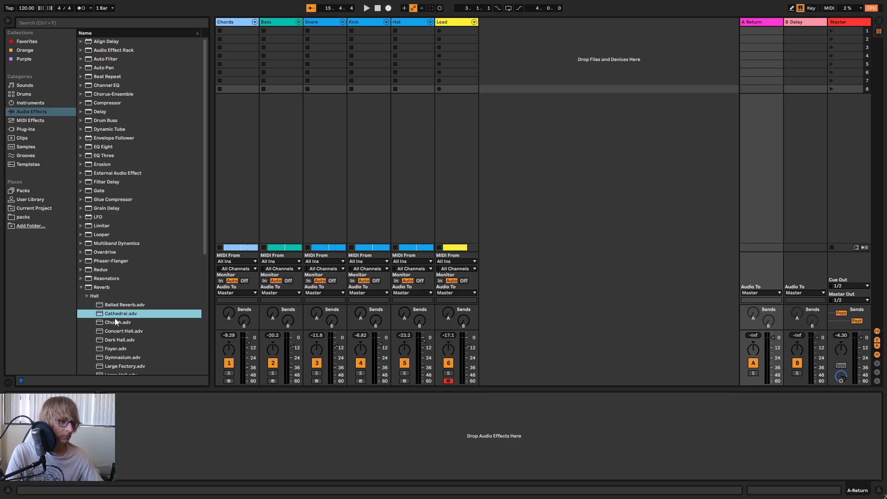
{"action": "left_click_drag", "start_coordinate": [267, 423], "coordinate": [297, 427]}
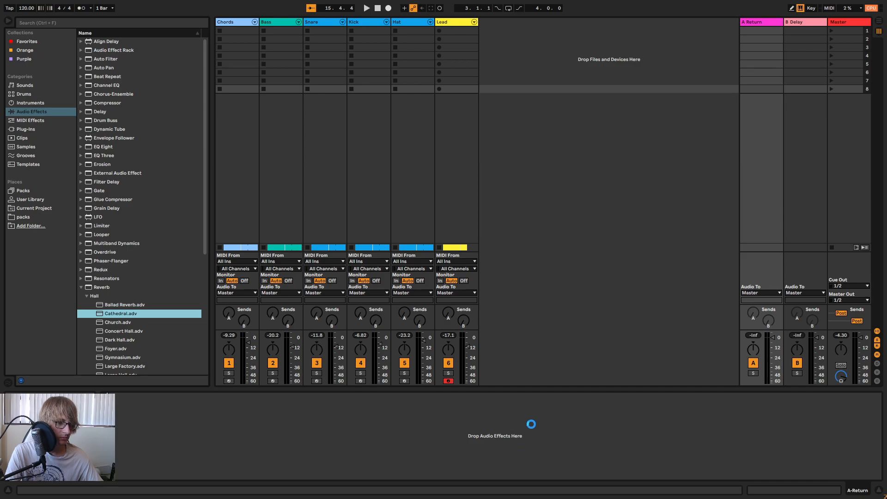
{"action": "left_click_drag", "start_coordinate": [126, 323], "coordinate": [178, 384]}
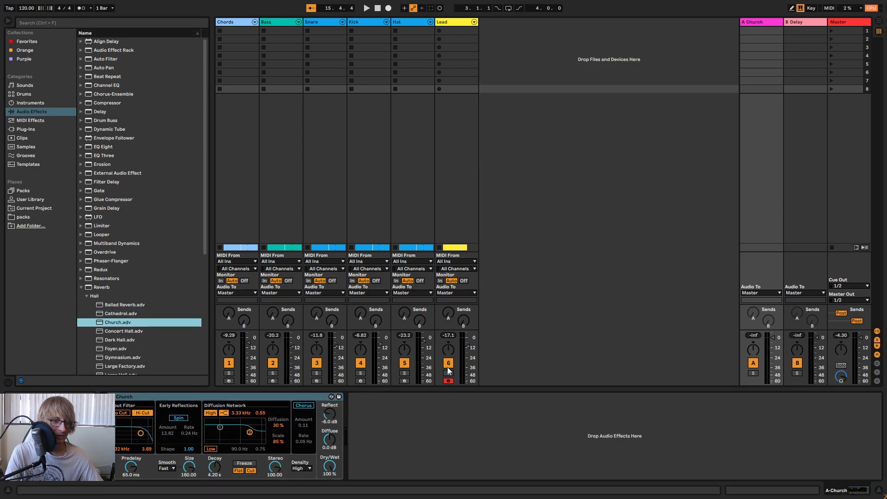
- Set the Lead's send to the Church return to -20 dB and its track volume to -10.6 dB during playback
{"action": "key", "text": "space"}
{"action": "left_click_drag", "start_coordinate": [448, 313], "coordinate": [448, 305]}
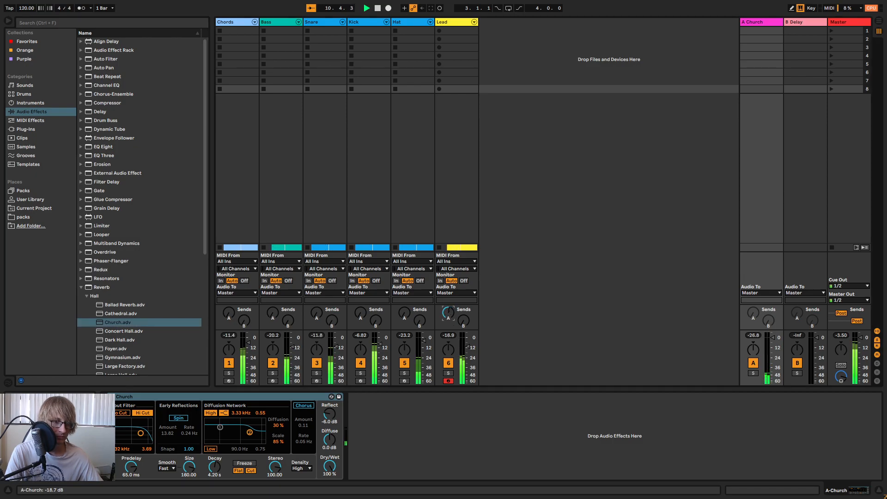
{"action": "left_click_drag", "start_coordinate": [450, 315], "coordinate": [450, 318]}
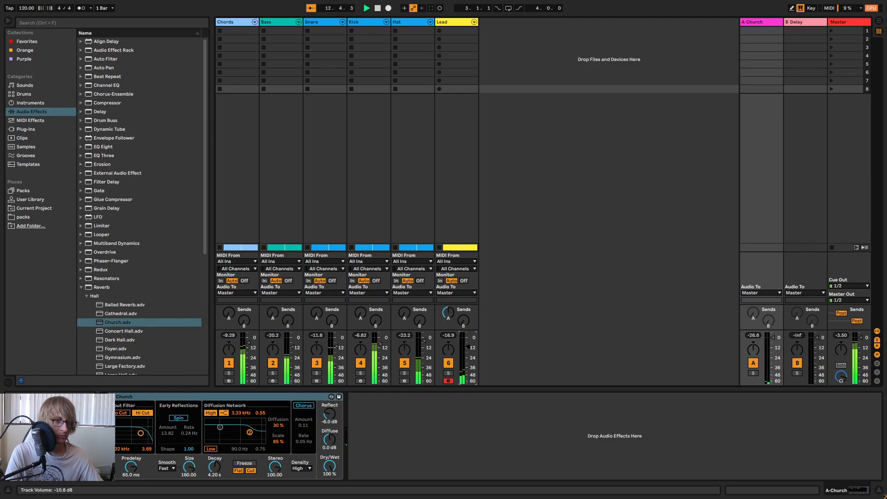
- Switch off the Delay device on the Lead track and return to the mixer
{"action": "key", "text": "Tab"}
{"action": "left_click", "coordinate": [750, 150]}
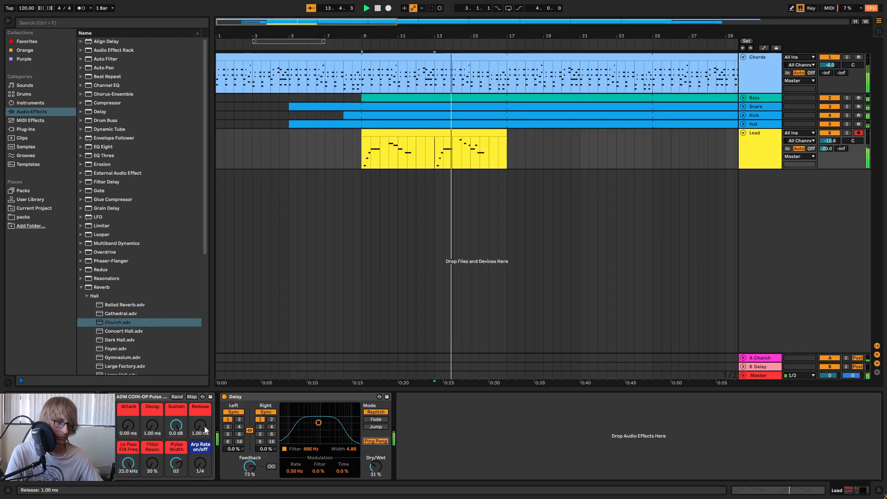
{"action": "left_click", "coordinate": [224, 396]}
{"action": "key", "text": "Tab"}
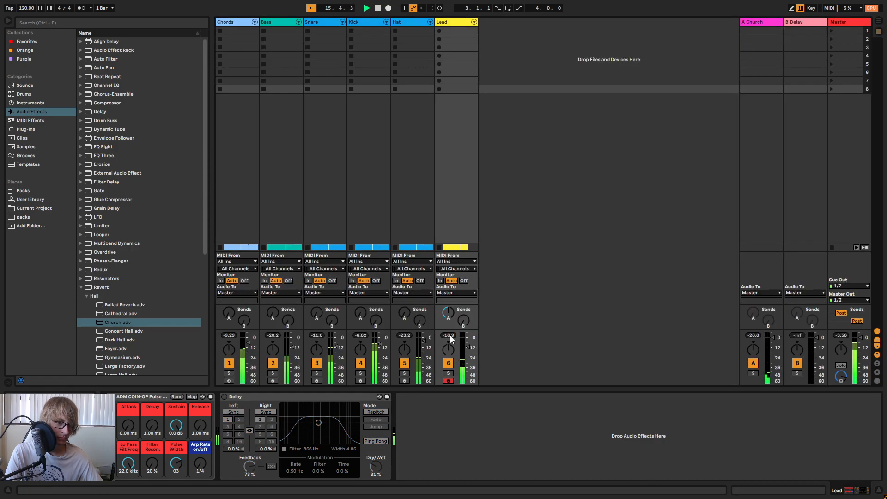
- Set the Lead's Church send to 0 dB and its volume to -12.1 dB, and delete its Delay device
{"action": "key", "text": "space"}
{"action": "left_click_drag", "start_coordinate": [453, 315], "coordinate": [453, 309]}
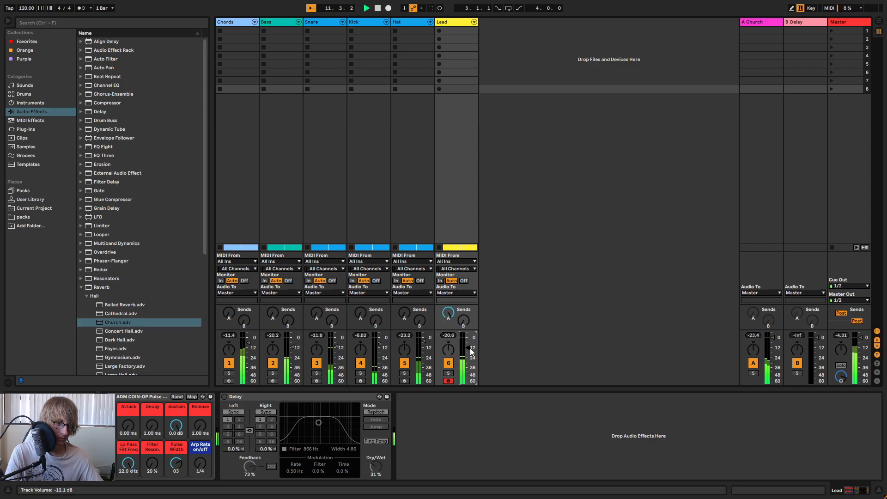
{"action": "left_click", "coordinate": [355, 397]}
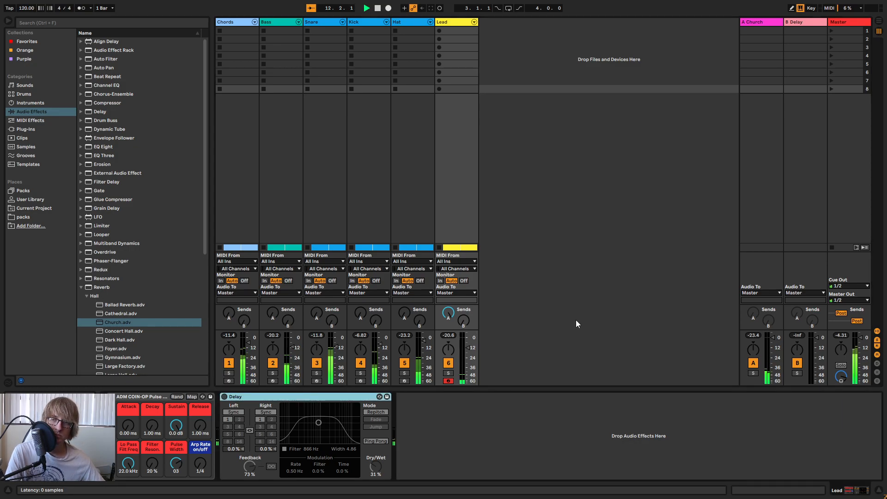
{"action": "key", "text": "Delete"}
- Open the Lead clip from the arrangement and transpose all its notes up one octave to D3–E4
{"action": "key", "text": "Tab"}
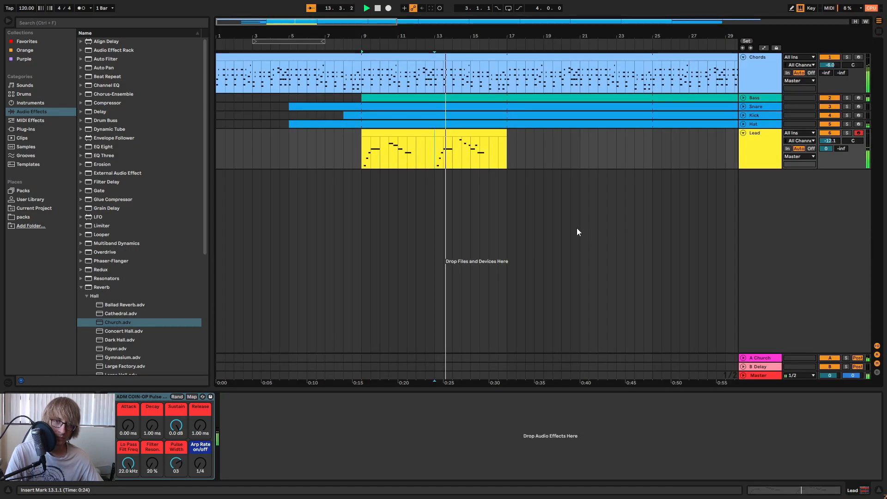
{"action": "double_click", "coordinate": [480, 138]}
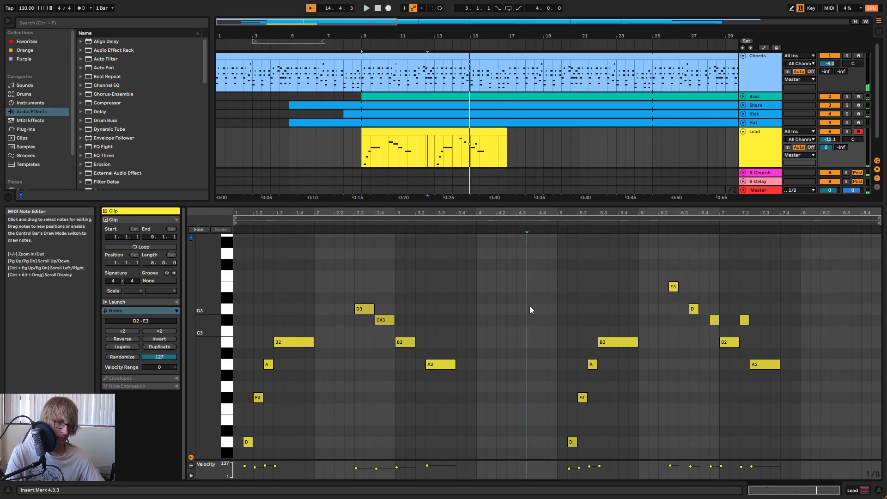
{"action": "key", "text": "ctrl+a"}
{"action": "key", "text": "shift+Up"}
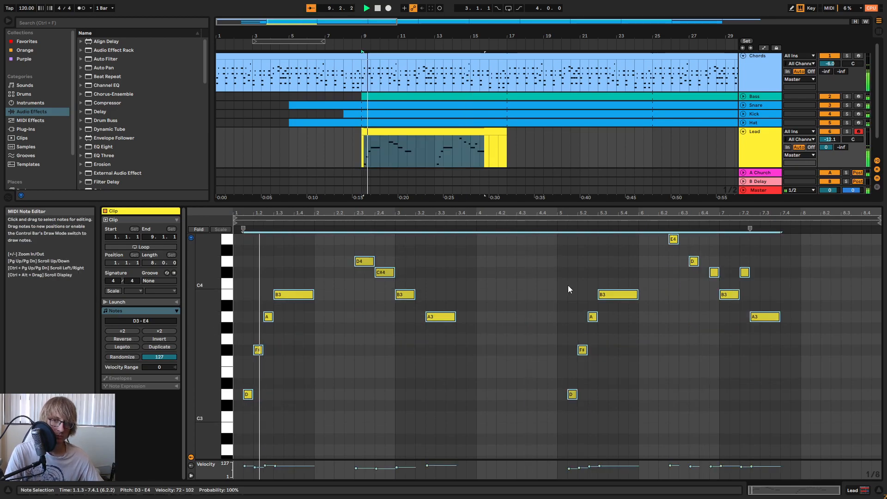
- Show the Lead's pulse instrument and lower the Lead track volume to -12.6 dB in the mixer
{"action": "left_click", "coordinate": [758, 143]}
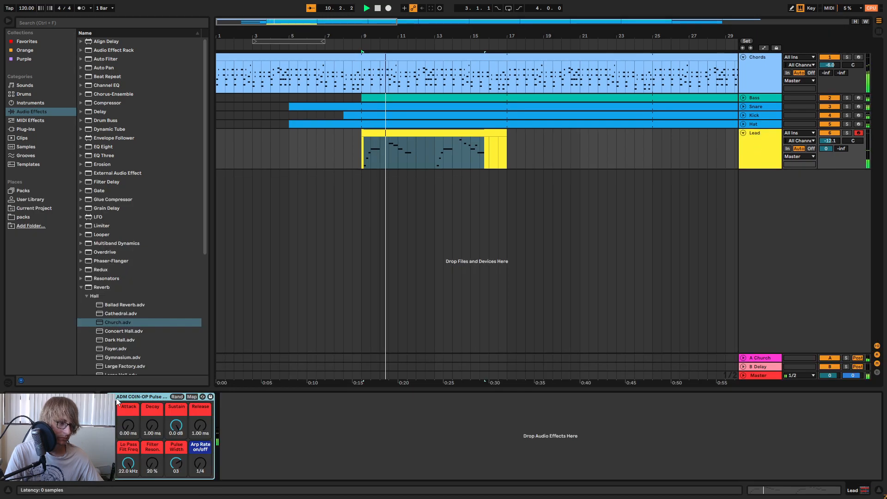
{"action": "key", "text": "Tab"}
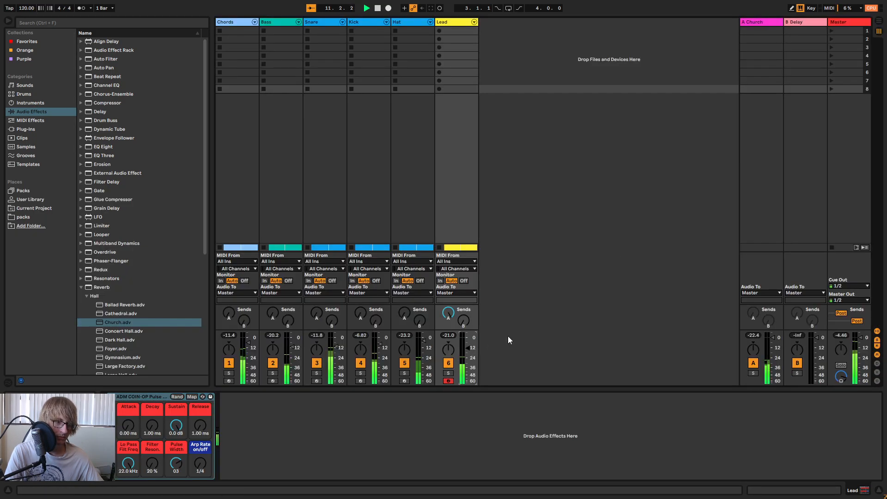
{"action": "key", "text": "Tab"}
{"action": "left_click", "coordinate": [756, 143]}
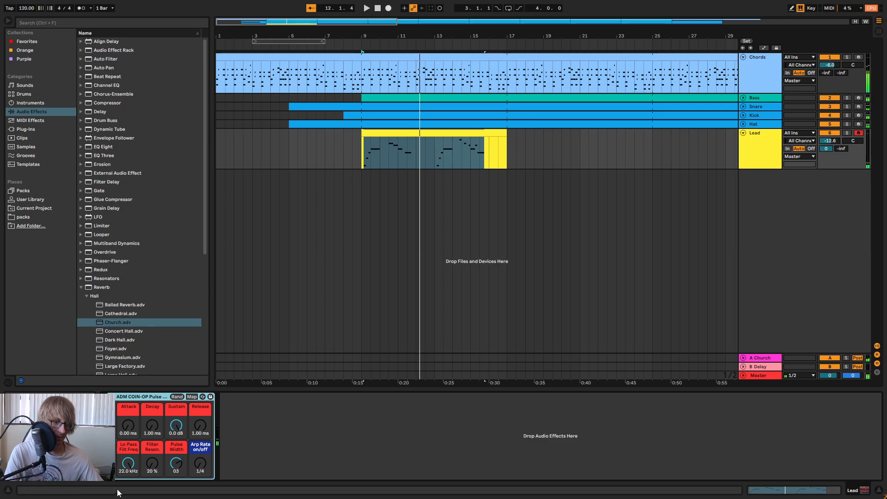
- Audition the Lead instrument's Pulse Width at 02 and 04 against the playing arrangement, and return it to 03
{"action": "left_click_drag", "start_coordinate": [181, 465], "coordinate": [181, 469]}
{"action": "key", "text": "space"}
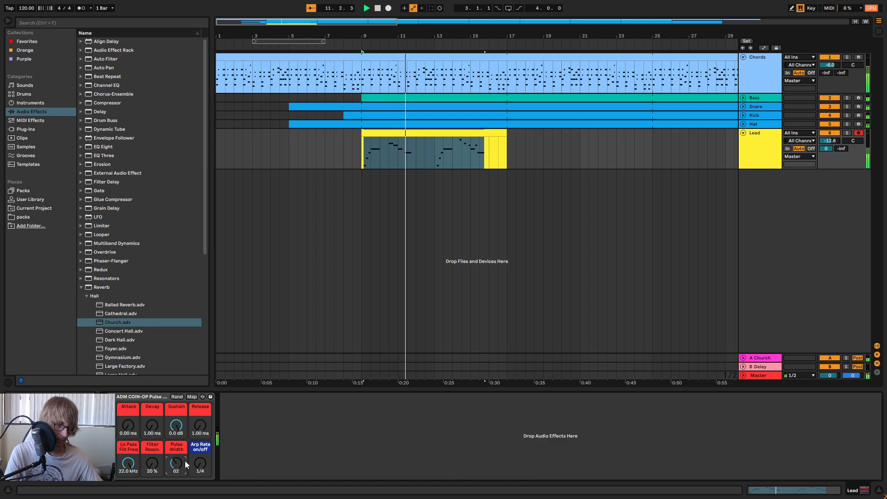
{"action": "left_click_drag", "start_coordinate": [177, 465], "coordinate": [178, 437]}
{"action": "key", "text": "space"}
{"action": "key", "text": "space"}
{"action": "key", "text": "space"}
{"action": "key", "text": "space"}
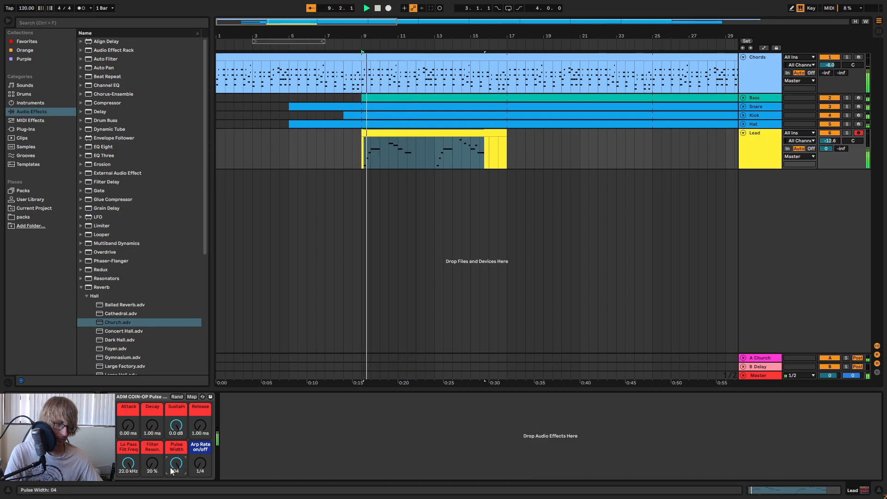
{"action": "left_click_drag", "start_coordinate": [175, 467], "coordinate": [174, 483]}
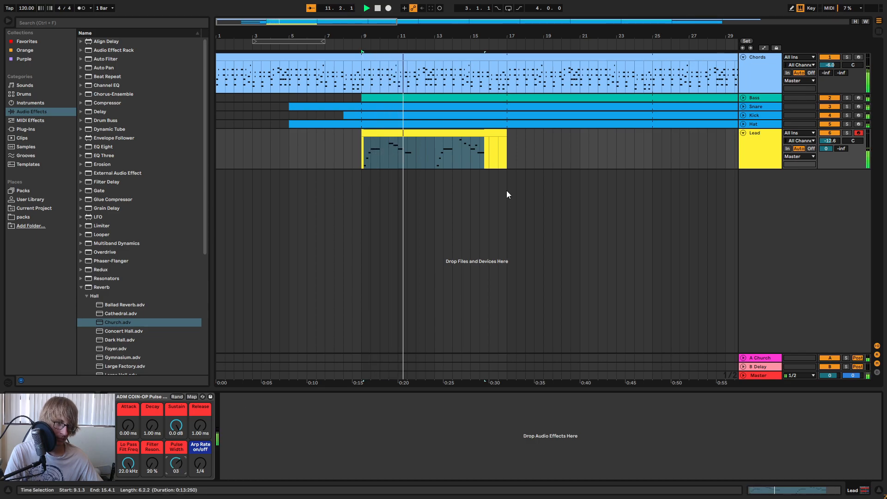
- Open the Lead clip and transpose all its notes down one octave to D2–E3
{"action": "double_click", "coordinate": [486, 141]}
{"action": "key", "text": "ctrl+a"}
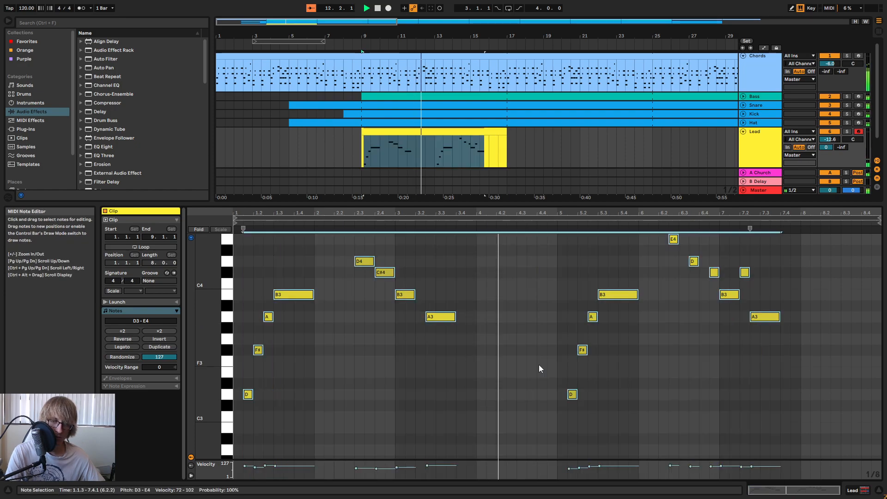
{"action": "key", "text": "shift+Down"}
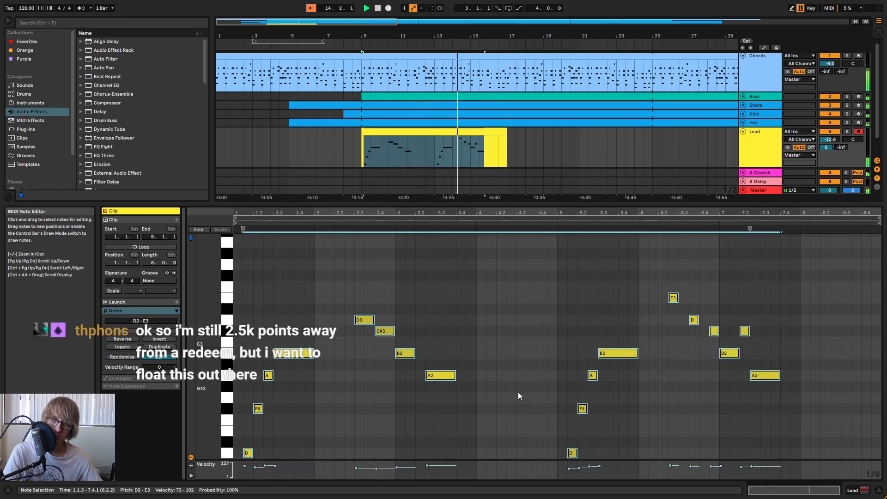
{"action": "left_click", "coordinate": [593, 304]}
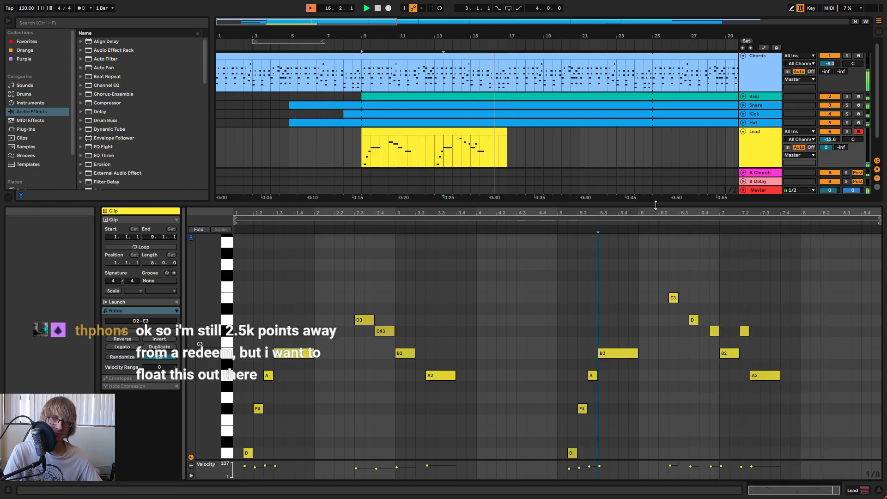
- Unfold the Bass track and delete its part from bar 17 to bar 25 in the arrangement
{"action": "mouse_move", "coordinate": [654, 195]}
{"action": "left_mouse_down"}
{"action": "mouse_move", "coordinate": [638, 253]}
{"action": "mouse_move", "coordinate": [631, 176]}
{"action": "mouse_move", "coordinate": [631, 298]}
{"action": "left_mouse_up"}
{"action": "left_click", "coordinate": [555, 164]}
{"action": "left_click_drag", "start_coordinate": [548, 35], "coordinate": [362, 13]}
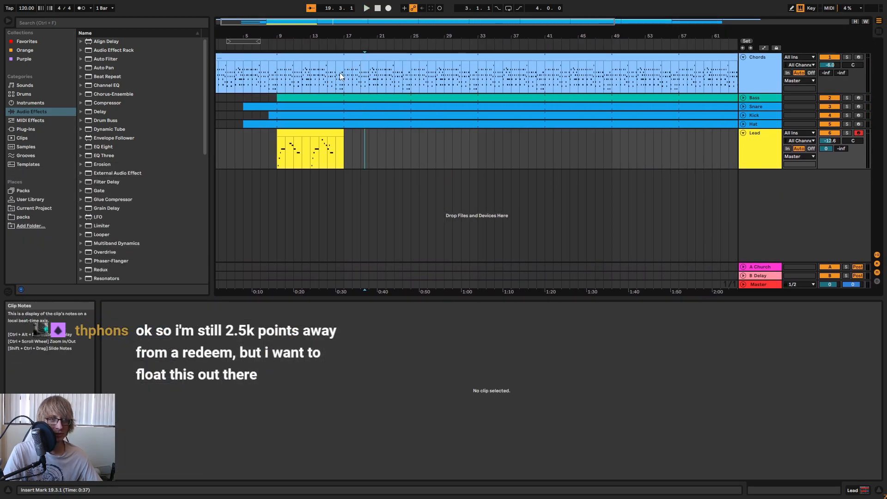
{"action": "left_click", "coordinate": [352, 98]}
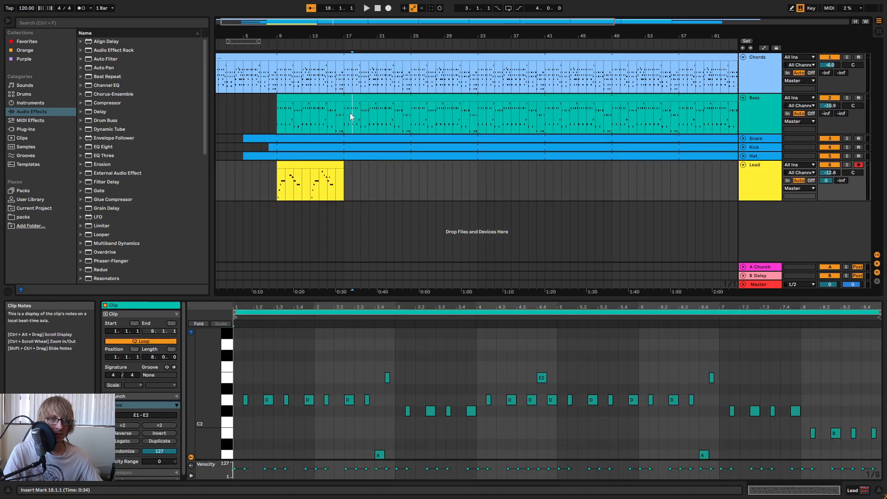
{"action": "left_click_drag", "start_coordinate": [347, 114], "coordinate": [409, 113]}
{"action": "key", "text": "Delete"}
- Select the Chords from bar 17 to bar 25 and examine the transition around bar 17
{"action": "left_click_drag", "start_coordinate": [345, 74], "coordinate": [410, 76]}
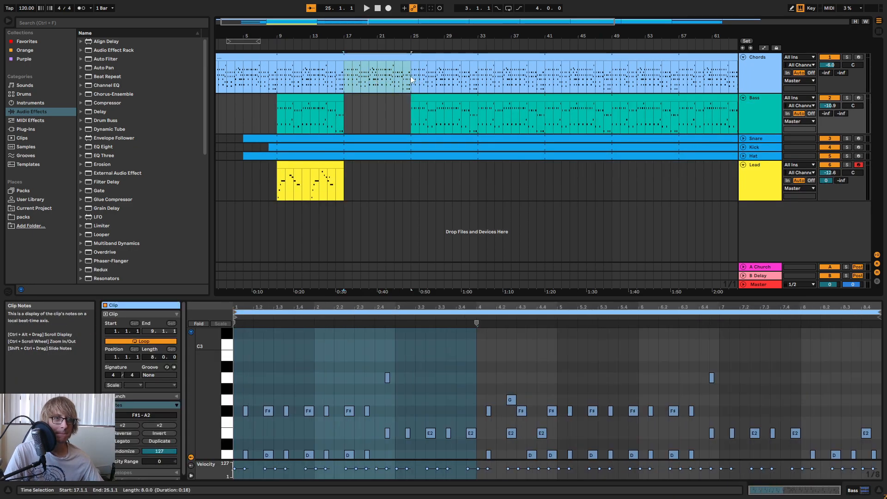
{"action": "left_click", "coordinate": [305, 49]}
{"action": "left_click_drag", "start_coordinate": [348, 34], "coordinate": [430, 36]}
{"action": "double_click", "coordinate": [465, 57]}
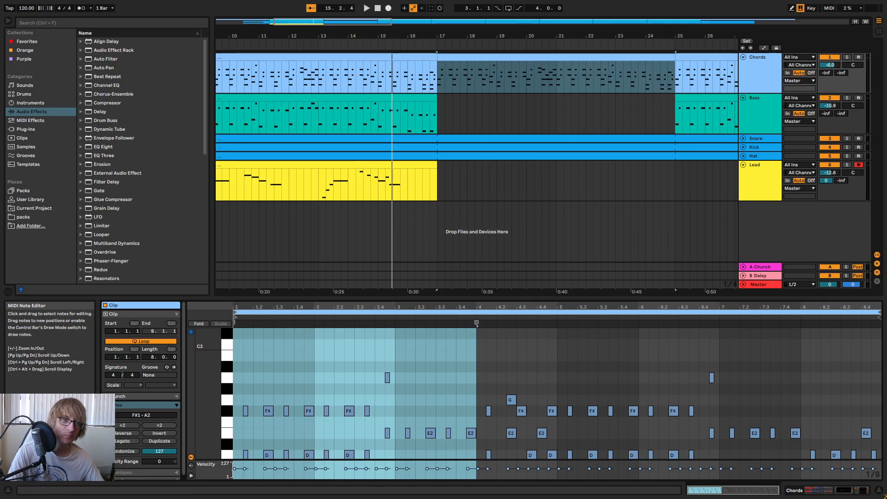
{"action": "left_click_drag", "start_coordinate": [514, 36], "coordinate": [522, 20]}
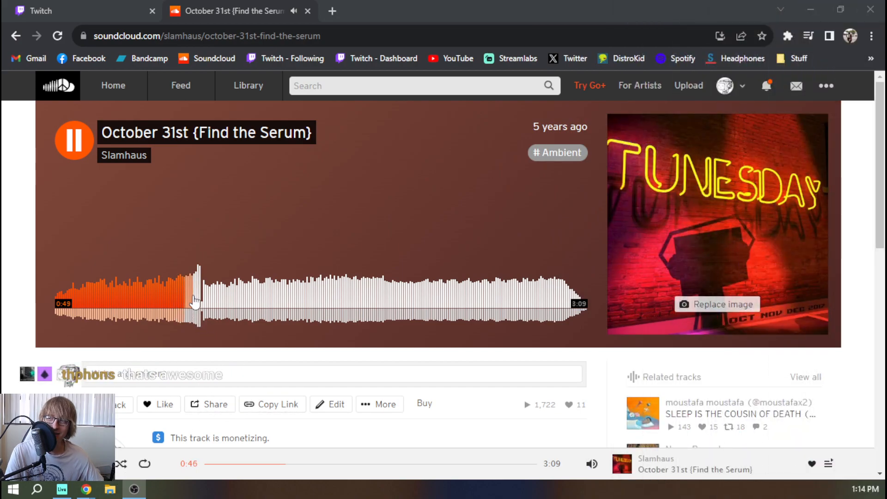
- Skip through the SoundCloud track "October 31st {Find the Serum}" in the browser to hear its sections, and pause it
{"action": "left_click", "coordinate": [194, 301]}
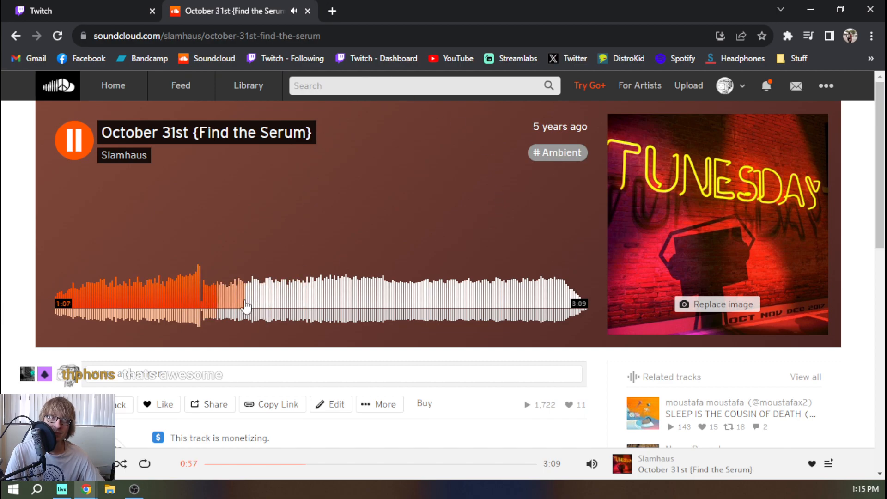
{"action": "left_click", "coordinate": [275, 294]}
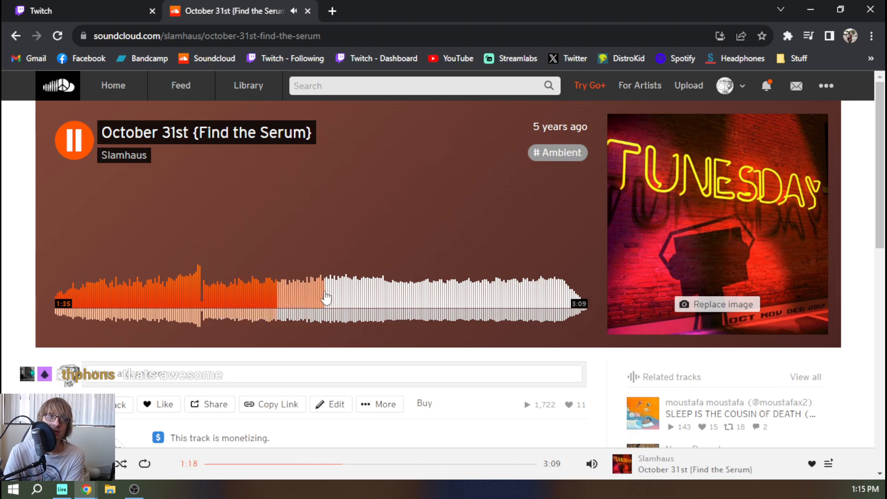
{"action": "left_click", "coordinate": [325, 296]}
{"action": "left_click", "coordinate": [376, 300]}
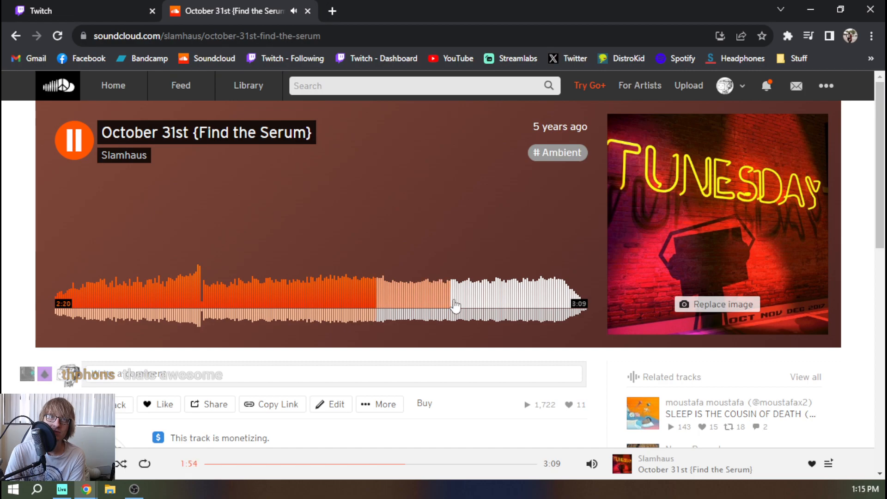
{"action": "left_click", "coordinate": [462, 307]}
{"action": "left_click", "coordinate": [491, 309]}
{"action": "left_click", "coordinate": [548, 308]}
{"action": "mouse_move", "coordinate": [593, 462]}
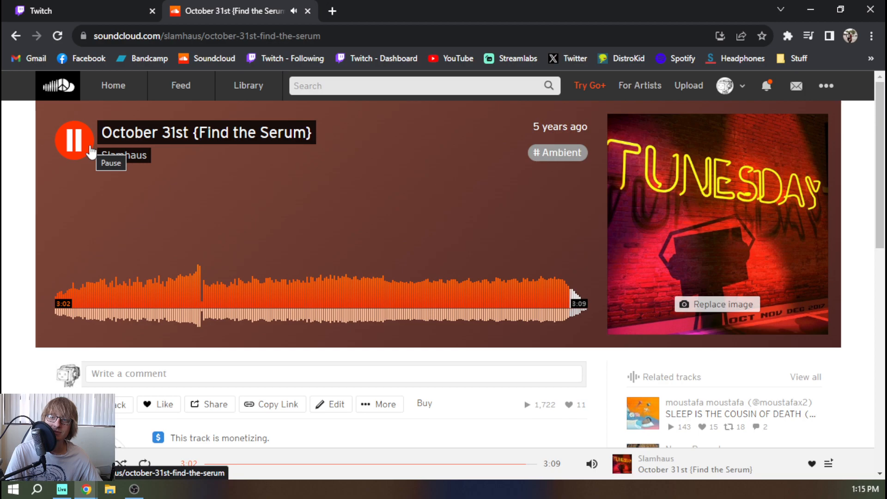
{"action": "left_click", "coordinate": [81, 153]}
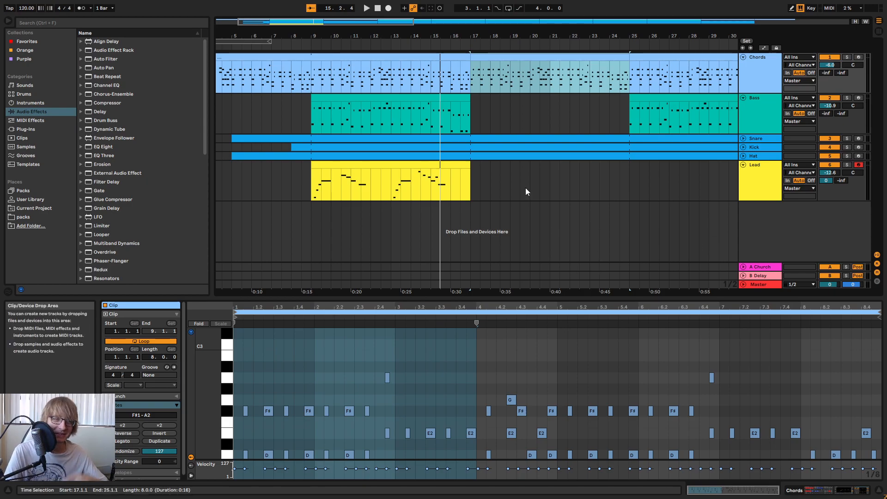
- Set the arrangement's loop region to bars 8–22, select that range and play from bar 8
{"action": "left_click_drag", "start_coordinate": [331, 40], "coordinate": [337, 32]}
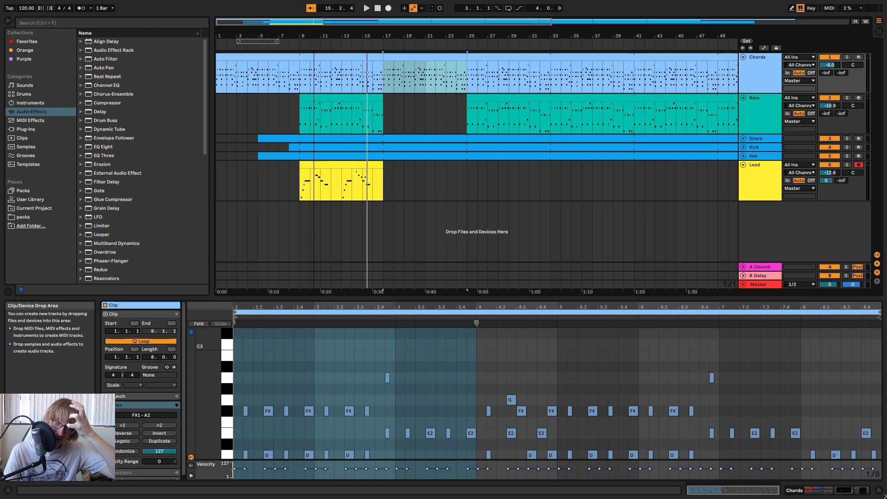
{"action": "left_click_drag", "start_coordinate": [276, 41], "coordinate": [435, 42]}
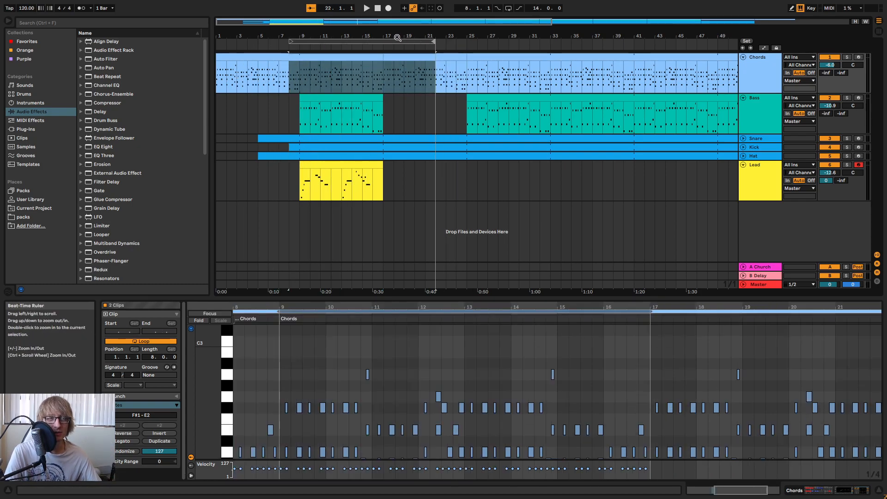
{"action": "left_click", "coordinate": [405, 40]}
{"action": "left_click_drag", "start_coordinate": [362, 29], "coordinate": [343, 35]}
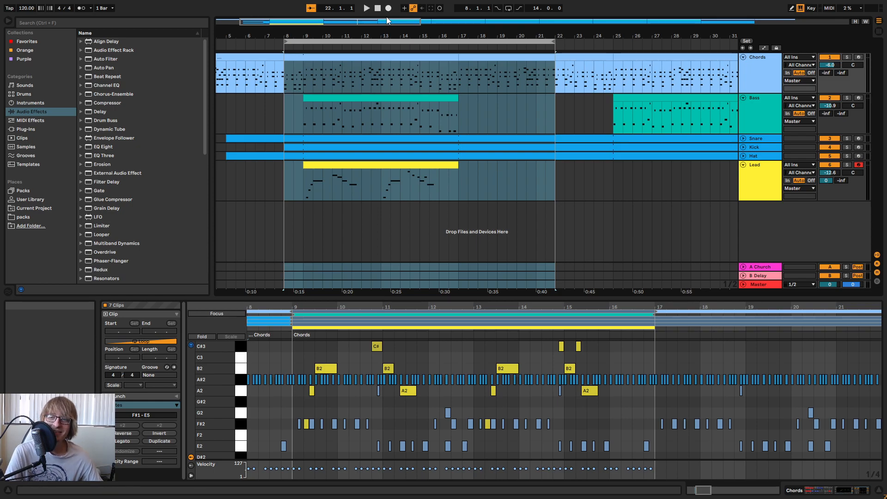
{"action": "key", "text": "space"}
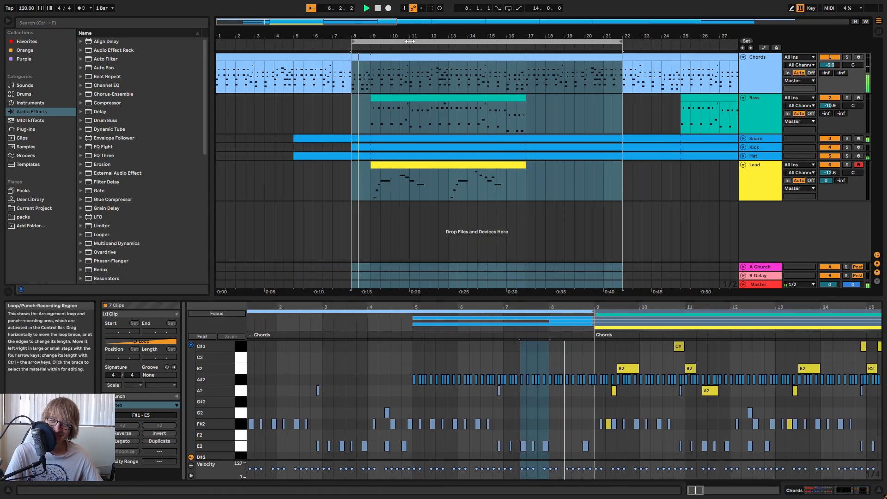
- Reselect the bar 8–22 loop range across all tracks and replay the arrangement from bar 8
{"action": "left_click", "coordinate": [603, 194]}
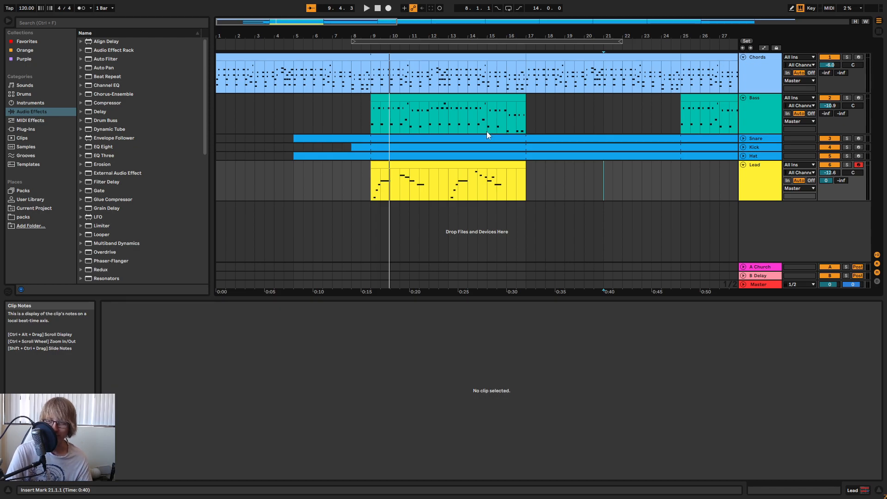
{"action": "left_click", "coordinate": [538, 105]}
{"action": "mouse_move", "coordinate": [402, 36]}
{"action": "left_mouse_down"}
{"action": "mouse_move", "coordinate": [402, 44]}
{"action": "mouse_move", "coordinate": [366, 39]}
{"action": "left_mouse_up"}
{"action": "left_click", "coordinate": [361, 42]}
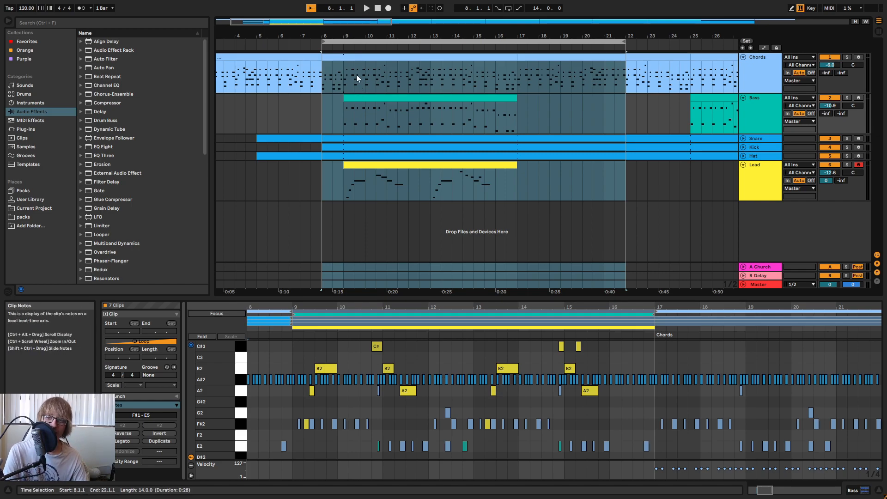
{"action": "left_click_drag", "start_coordinate": [508, 36], "coordinate": [514, 35]}
{"action": "key", "text": "space"}
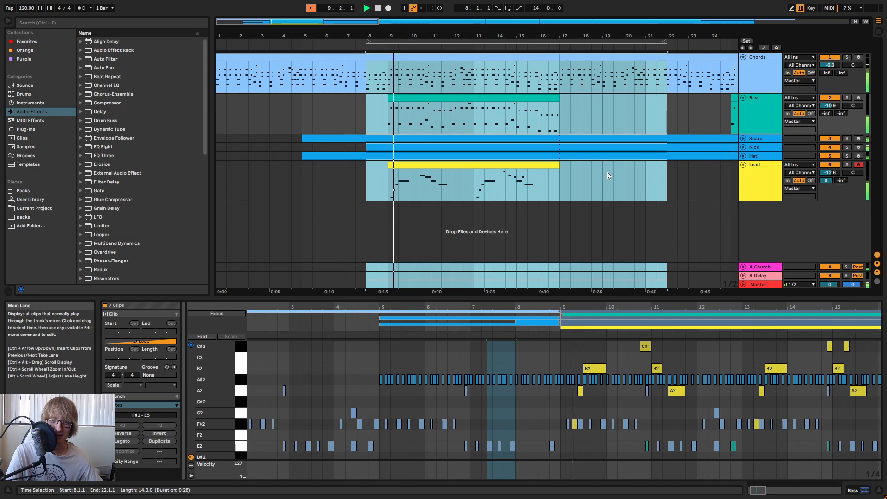
- Listen to the section from bar 9 with the insert marker placed in the Bass gap after bar 17, and stop playback
{"action": "left_click", "coordinate": [631, 187]}
{"action": "left_click", "coordinate": [591, 118]}
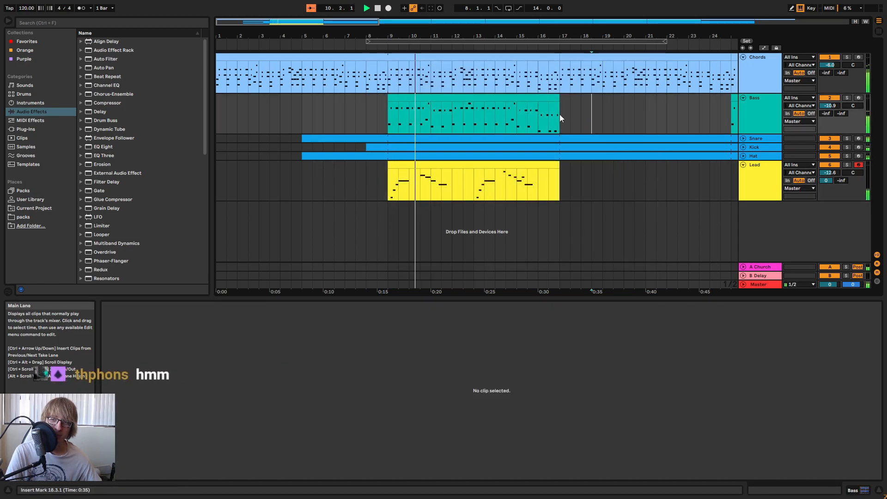
{"action": "left_click_drag", "start_coordinate": [413, 38], "coordinate": [396, 32]}
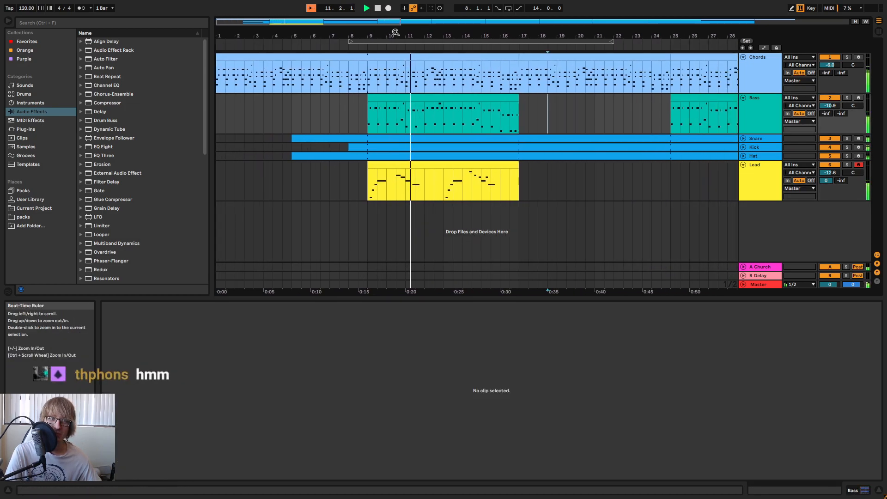
{"action": "key", "text": "space"}
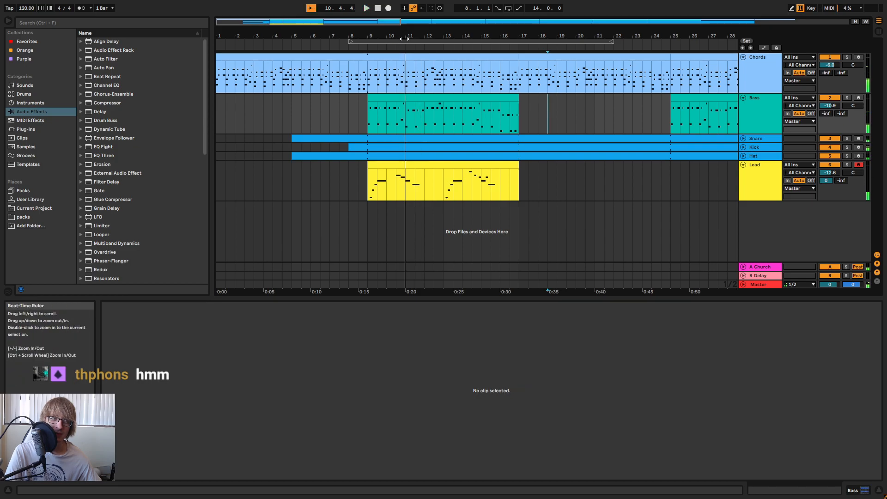
- Select the loop region's contents again and listen to the entry of the Bass and Lead from bar 8
{"action": "left_click", "coordinate": [401, 43]}
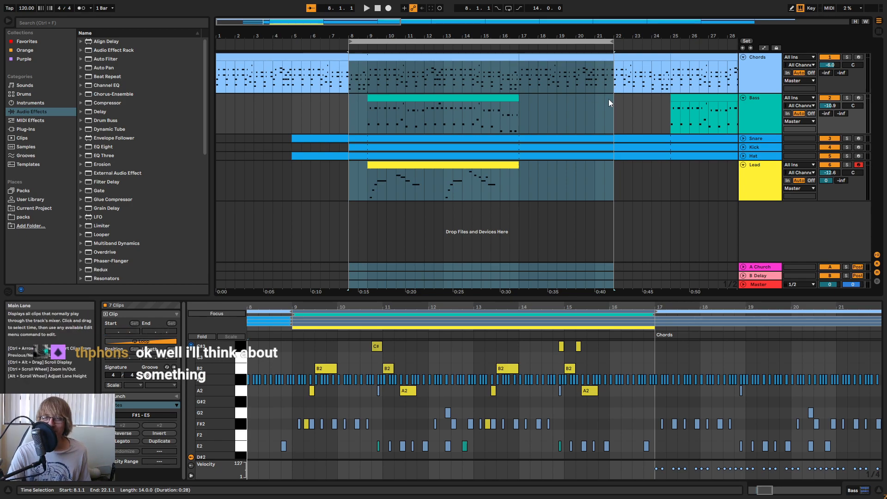
{"action": "mouse_move", "coordinate": [445, 41]}
{"action": "left_mouse_down"}
{"action": "mouse_move", "coordinate": [445, 60]}
{"action": "mouse_move", "coordinate": [452, 35]}
{"action": "left_mouse_up"}
{"action": "key", "text": "space"}
{"action": "mouse_move", "coordinate": [363, 37]}
{"action": "left_mouse_down"}
{"action": "mouse_move", "coordinate": [360, 55]}
{"action": "mouse_move", "coordinate": [372, 32]}
{"action": "left_mouse_up"}
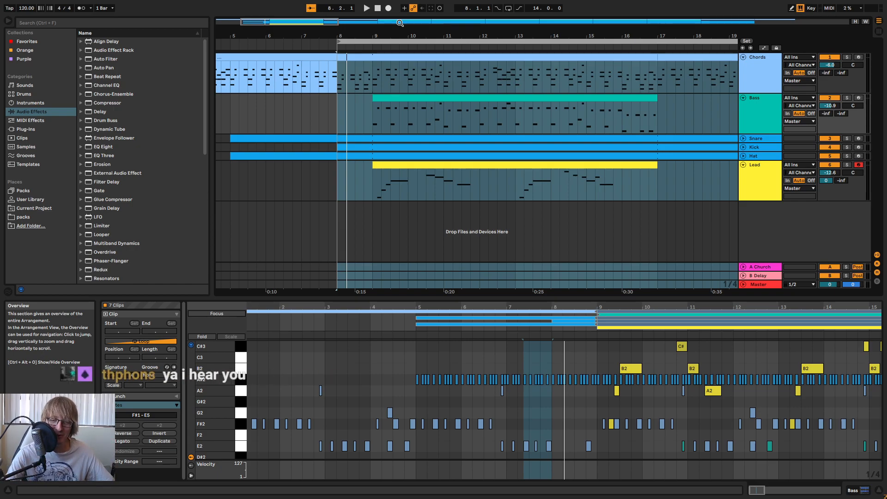
{"action": "key", "text": "space"}
- Select the whole Lead clip from bar 9 to bar 17 in the arrangement during playback
{"action": "left_click", "coordinate": [591, 187]}
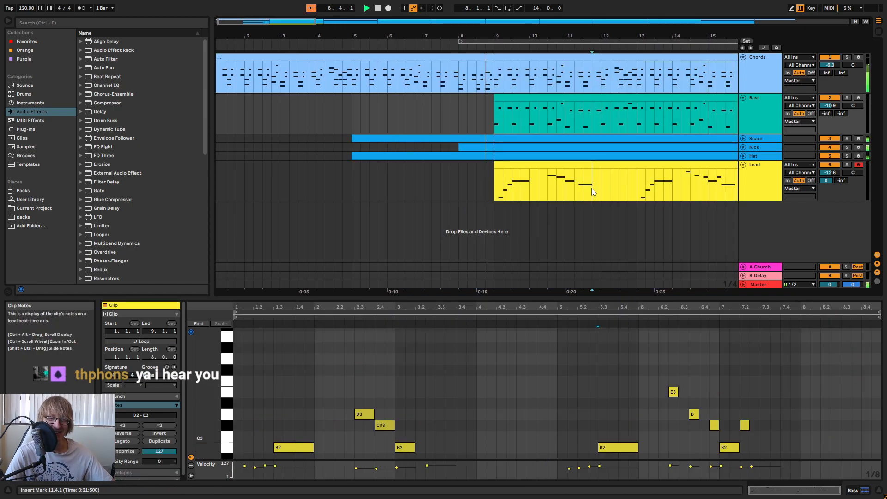
{"action": "mouse_move", "coordinate": [446, 36]}
{"action": "left_mouse_down"}
{"action": "mouse_move", "coordinate": [454, 40]}
{"action": "mouse_move", "coordinate": [458, 28]}
{"action": "left_mouse_up"}
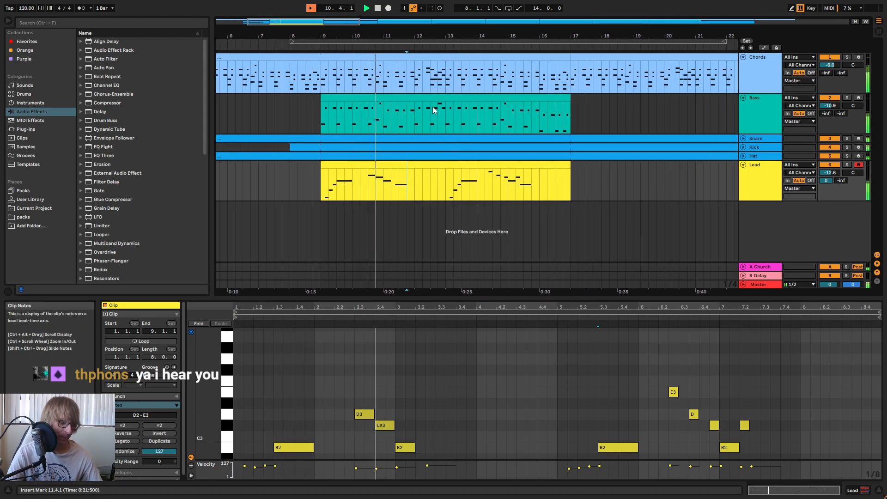
{"action": "left_click", "coordinate": [601, 187]}
{"action": "left_click", "coordinate": [490, 162]}
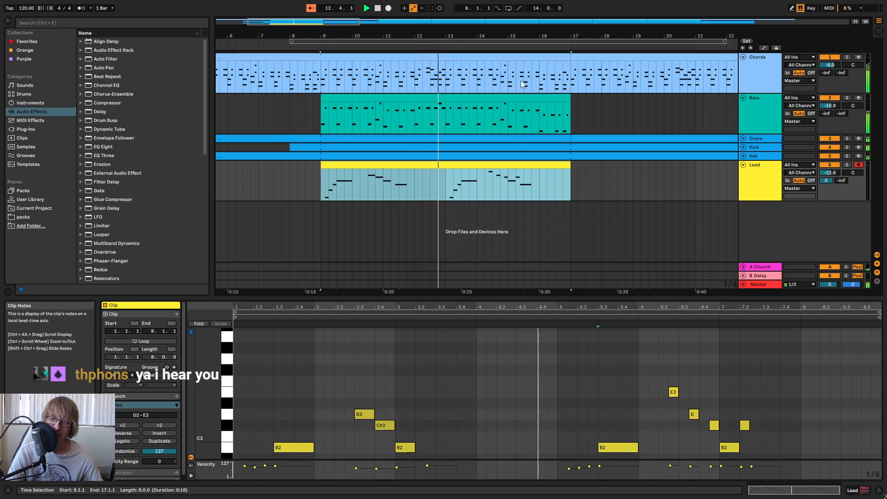
{"action": "left_click_drag", "start_coordinate": [462, 37], "coordinate": [463, 44]}
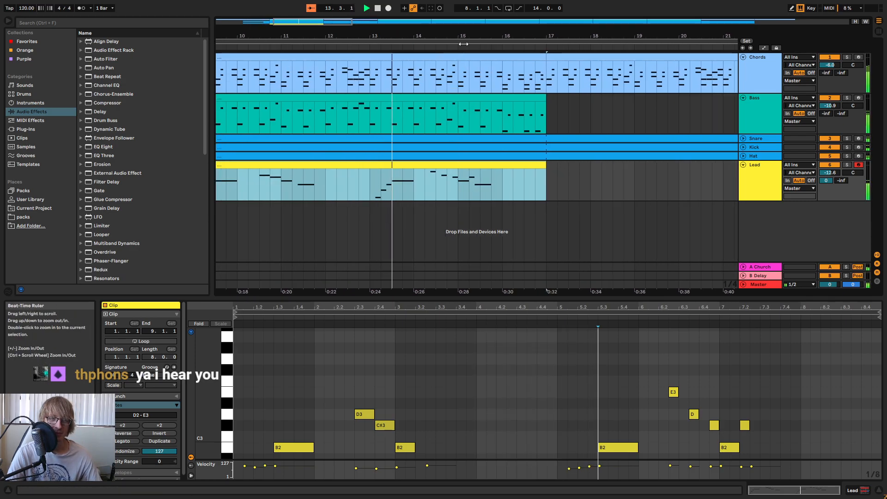
- Lower the Chords notes from 1.1 to 2.3 in the clip starting at bar 17 by five semitones
{"action": "left_click", "coordinate": [578, 180]}
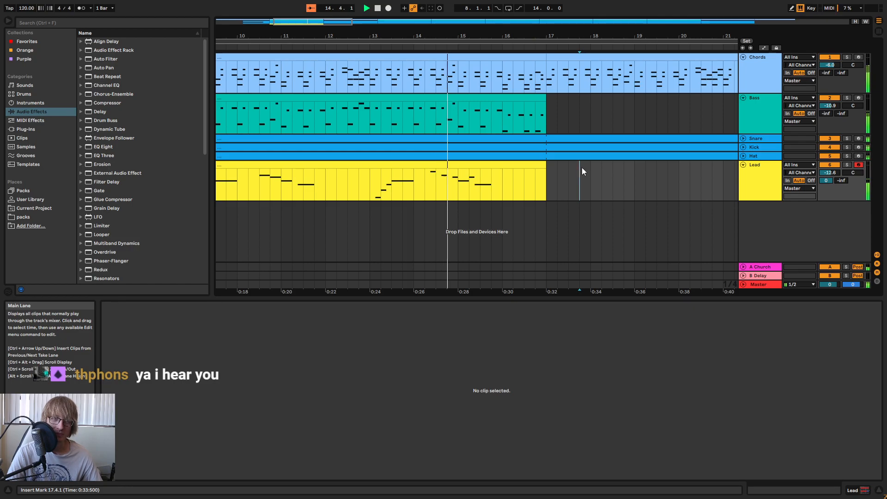
{"action": "left_click_drag", "start_coordinate": [563, 35], "coordinate": [476, 21]}
{"action": "left_click", "coordinate": [511, 58]}
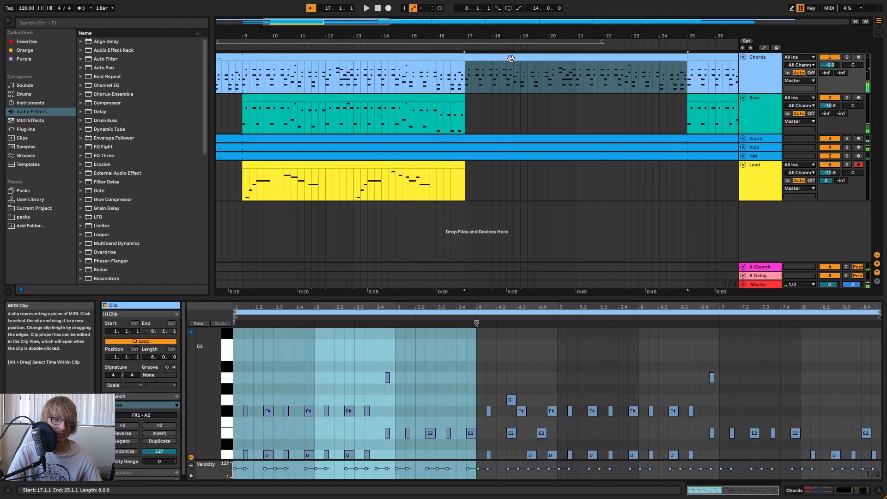
{"action": "left_click_drag", "start_coordinate": [492, 297], "coordinate": [491, 102]}
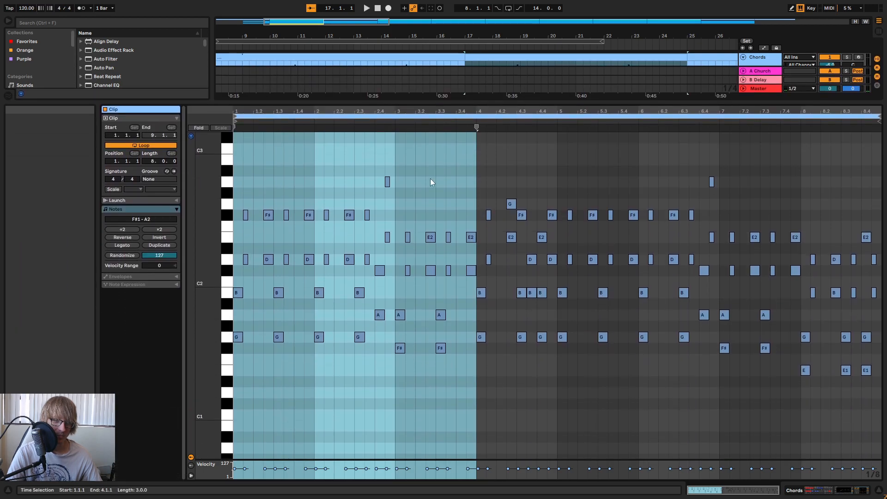
{"action": "left_click_drag", "start_coordinate": [241, 362], "coordinate": [370, 161]}
{"action": "key", "text": "Down"}
{"action": "key", "text": "Down"}
{"action": "key", "text": "Down"}
{"action": "key", "text": "Down"}
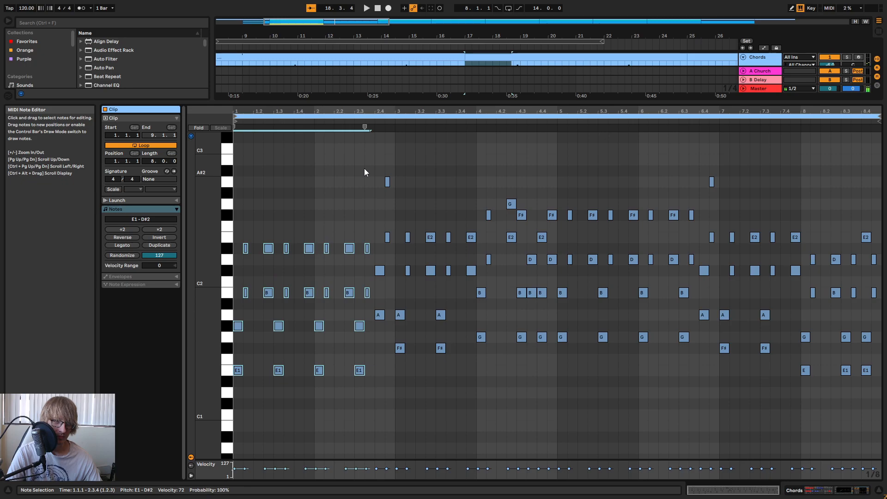
{"action": "key", "text": "Down"}
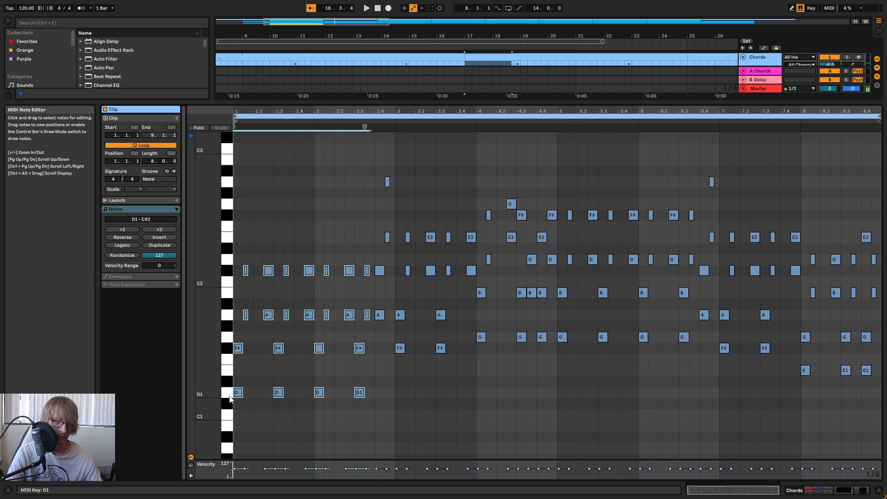
- Listen to the transition from about bar 13 into bar 17 and examine the notes of the Chords clip ending at bar 17
{"action": "left_click_drag", "start_coordinate": [239, 359], "coordinate": [371, 334]}
{"action": "key", "text": "space"}
{"action": "left_click_drag", "start_coordinate": [461, 101], "coordinate": [462, 231]}
{"action": "left_click", "coordinate": [369, 44]}
{"action": "left_click", "coordinate": [531, 69]}
{"action": "left_click", "coordinate": [521, 59]}
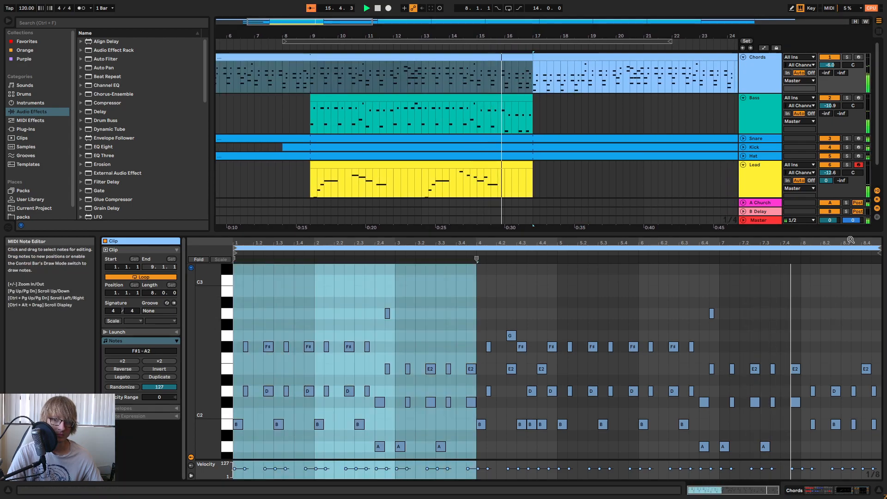
{"action": "left_click_drag", "start_coordinate": [865, 231], "coordinate": [865, 108]}
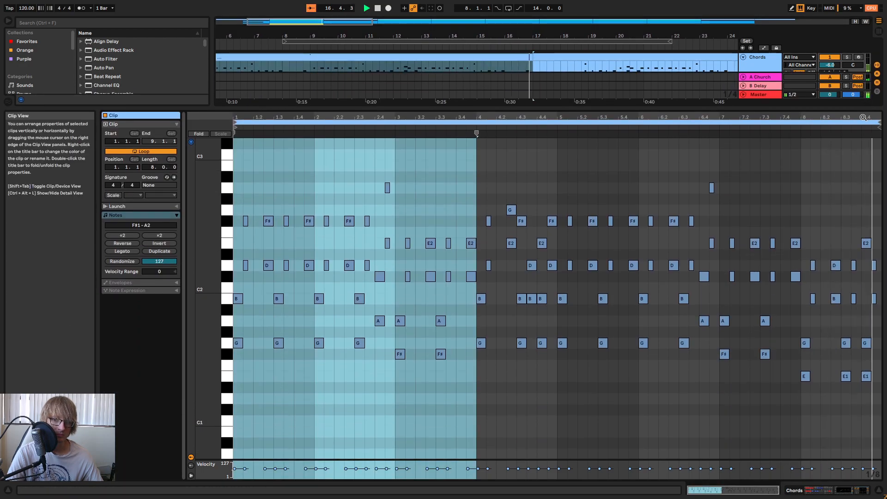
{"action": "left_click_drag", "start_coordinate": [816, 109], "coordinate": [806, 315]}
{"action": "key", "text": "space"}
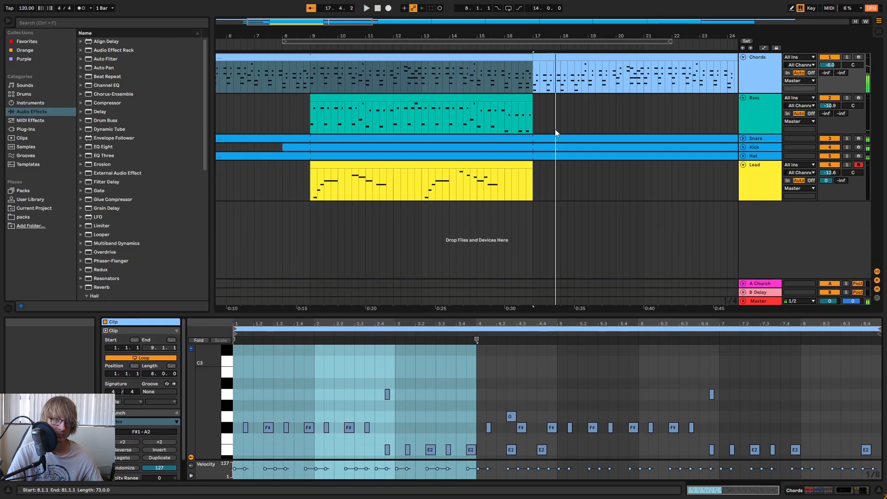
- Replay the arrangement from bar 9 and stop just before bar 17
{"action": "left_click", "coordinate": [313, 42]}
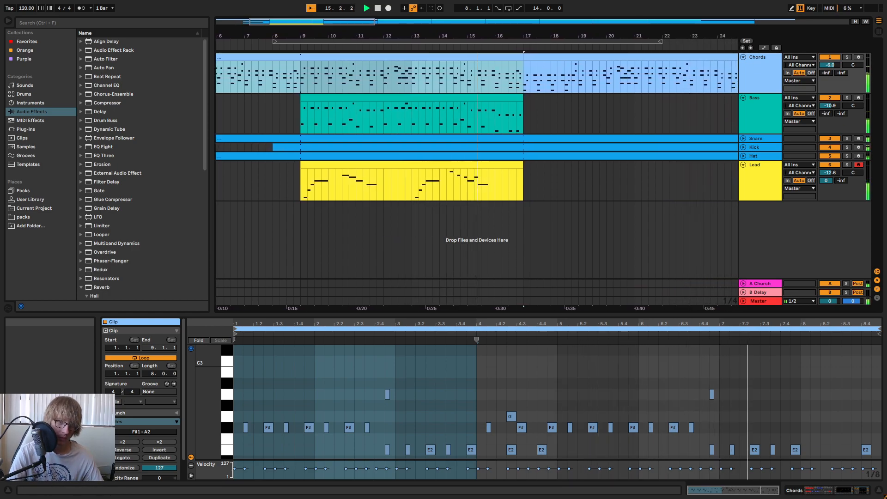
{"action": "left_click_drag", "start_coordinate": [507, 31], "coordinate": [517, 50]}
{"action": "key", "text": "space"}
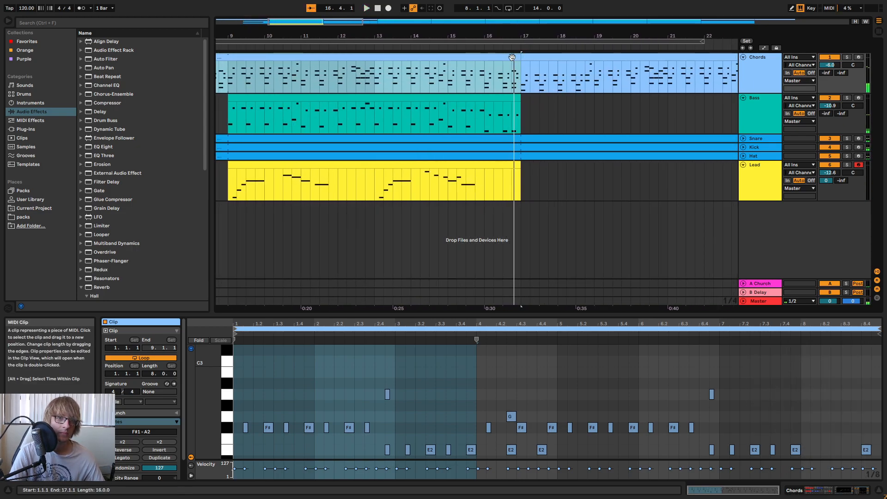
- Try lowering the E2 note at 8.4 in the Chords clip to C#2, audition it and undo the change
{"action": "left_click", "coordinate": [801, 393]}
{"action": "key", "text": "ctrl+alt+e"}
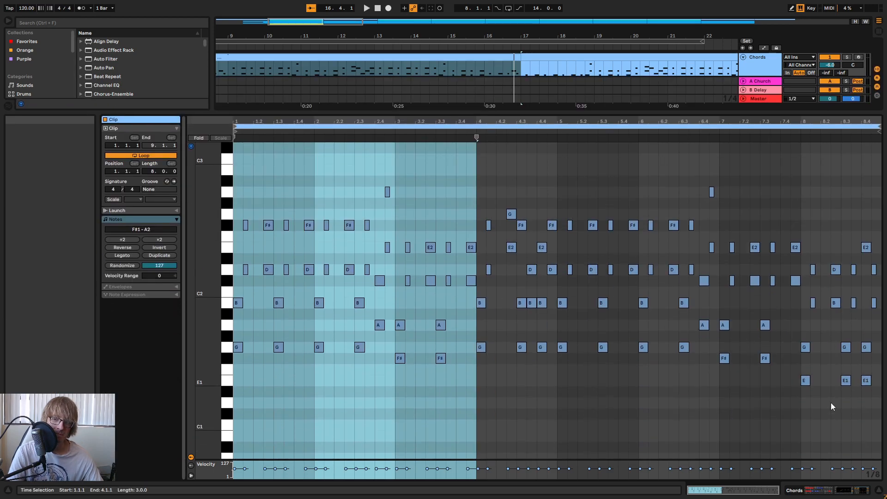
{"action": "left_click", "coordinate": [840, 402]}
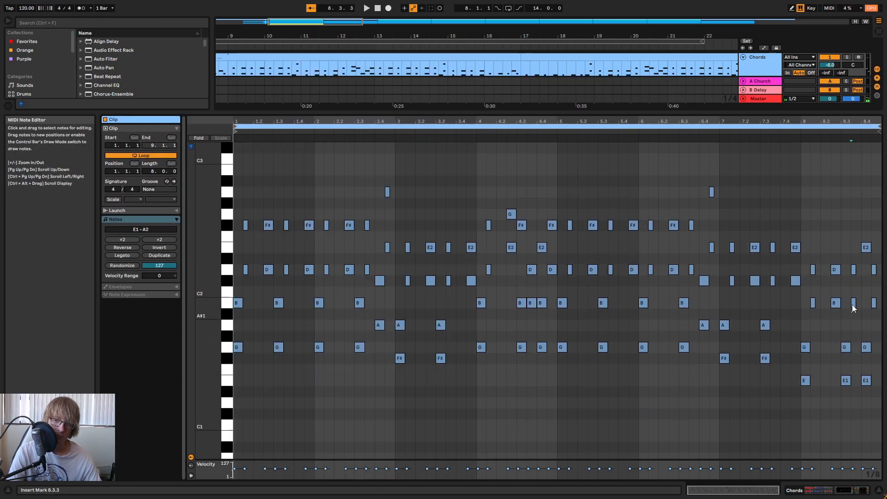
{"action": "left_click_drag", "start_coordinate": [866, 247], "coordinate": [866, 258]}
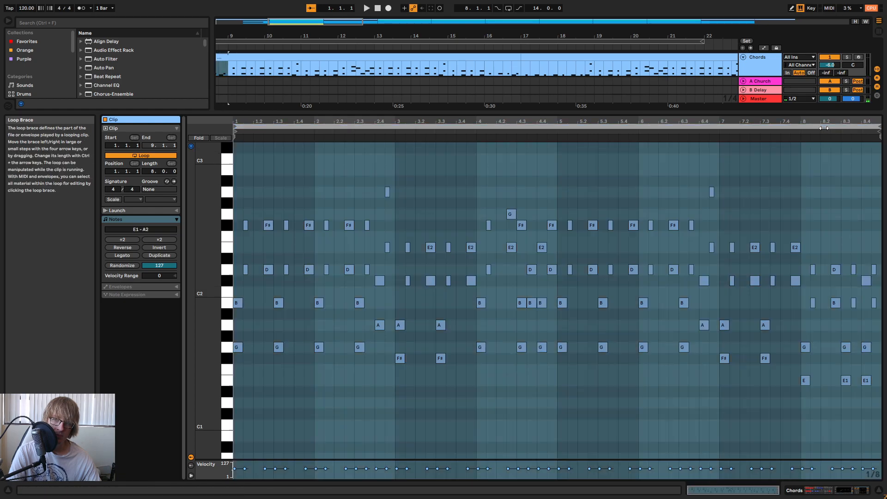
{"action": "left_click", "coordinate": [826, 126]}
{"action": "key", "text": "space"}
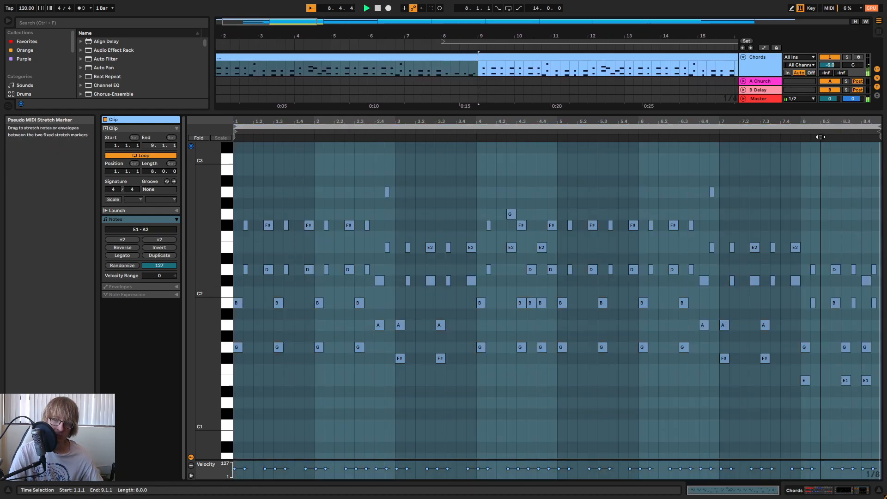
{"action": "mouse_move", "coordinate": [875, 123]}
{"action": "left_mouse_down"}
{"action": "mouse_move", "coordinate": [875, 143]}
{"action": "mouse_move", "coordinate": [867, 119]}
{"action": "left_mouse_up"}
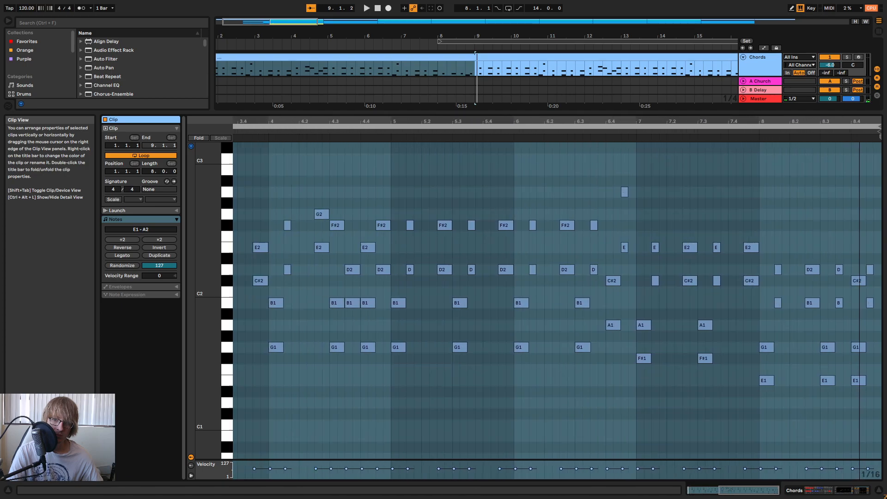
{"action": "key", "text": "ctrl+z"}
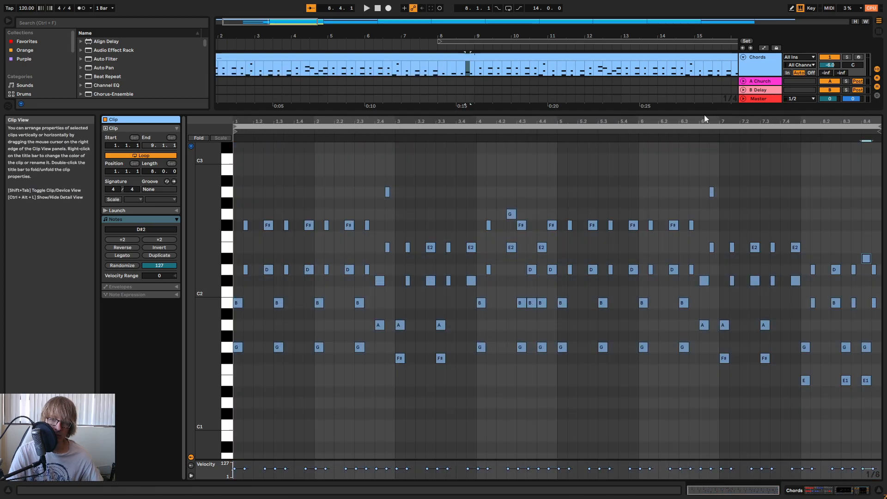
- Select bars 9 to 17 on the Chords track and play the arrangement from bar 9
{"action": "left_click_drag", "start_coordinate": [704, 114], "coordinate": [703, 305]}
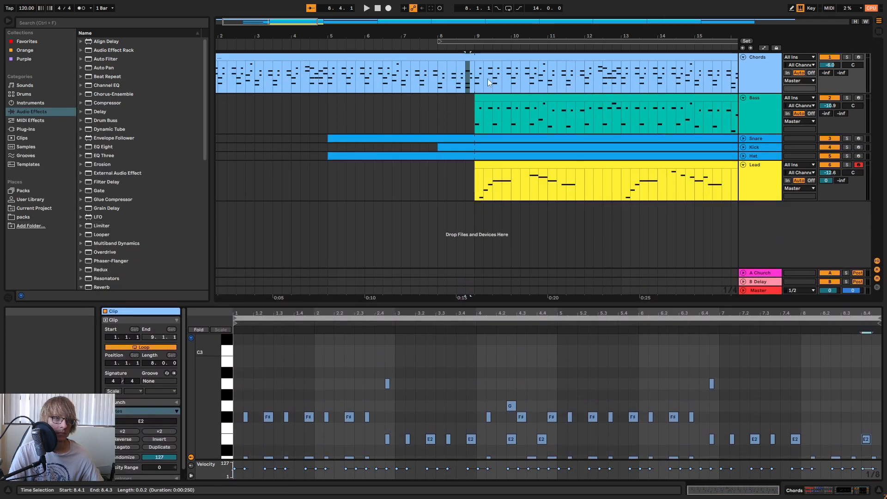
{"action": "left_click_drag", "start_coordinate": [485, 32], "coordinate": [485, 18]}
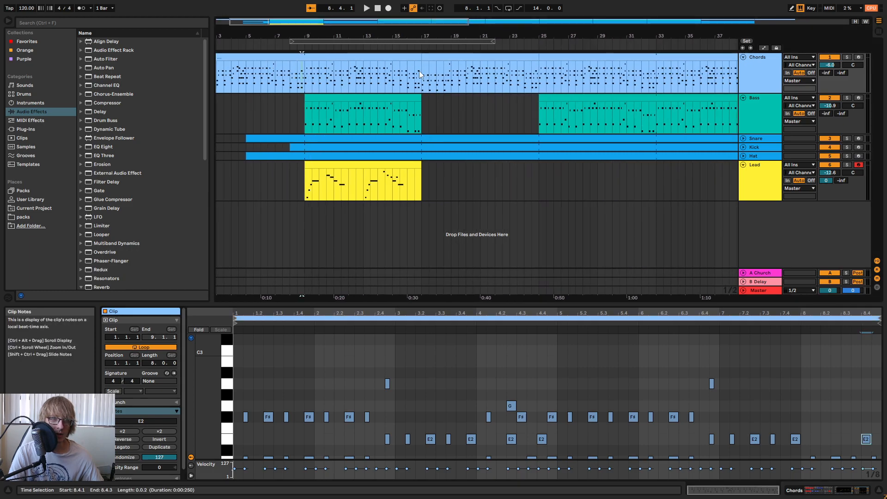
{"action": "left_click_drag", "start_coordinate": [305, 70], "coordinate": [397, 61]}
{"action": "key", "text": "space"}
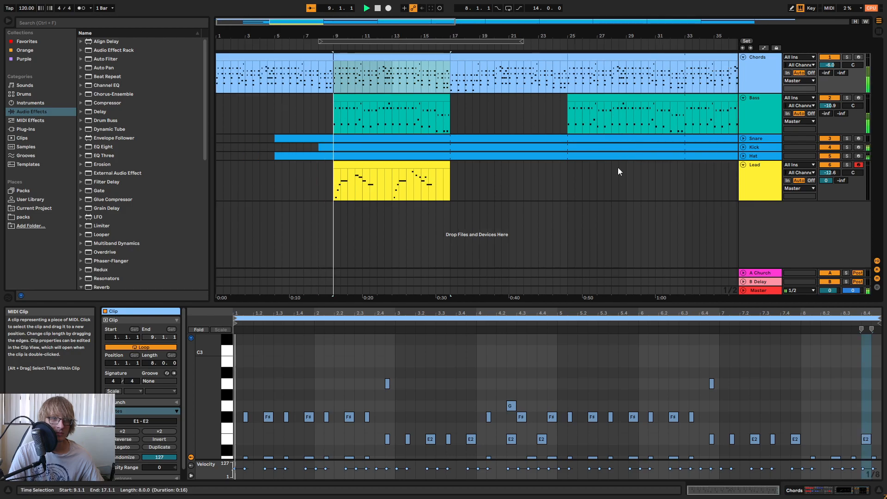
- Lower the E2 note at 8.4 of the Chords clip in bars 9–17 to C#2 and place the insert marker at 8.1
{"action": "left_click_drag", "start_coordinate": [861, 400], "coordinate": [871, 387]}
{"action": "key", "text": "Down"}
{"action": "key", "text": "Down"}
{"action": "key", "text": "Down"}
{"action": "left_click", "coordinate": [797, 323]}
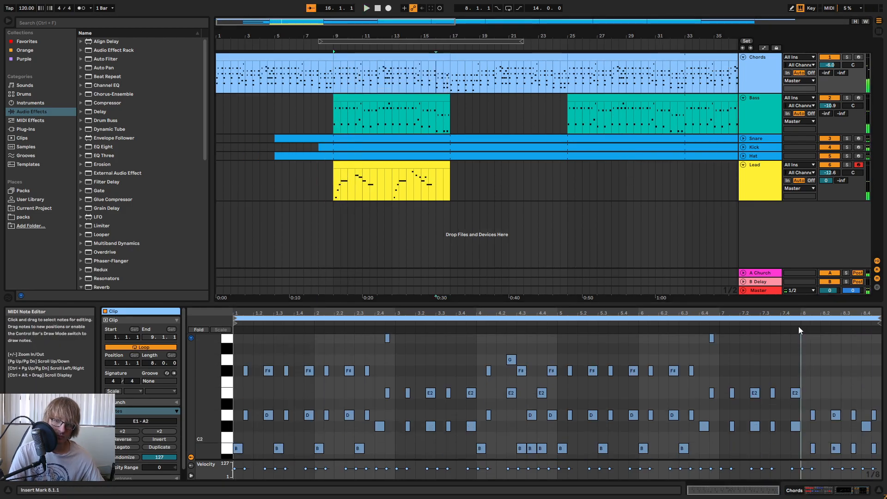
- Audition the final bar of the Chords clip in bars 9–17, checking the C#2 note at 8.4
{"action": "left_click_drag", "start_coordinate": [876, 314], "coordinate": [883, 344]}
{"action": "key", "text": "space"}
{"action": "scroll", "coordinate": [853, 353], "scroll_direction": "down", "scroll_amount": 3}
{"action": "scroll", "coordinate": [854, 361], "scroll_direction": "down", "scroll_amount": 2}
{"action": "left_click", "coordinate": [875, 374]}
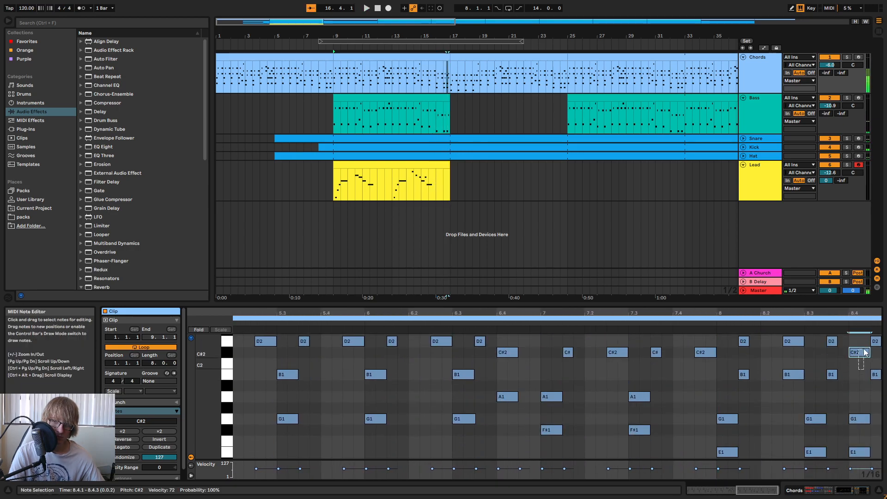
{"action": "left_click", "coordinate": [787, 323]}
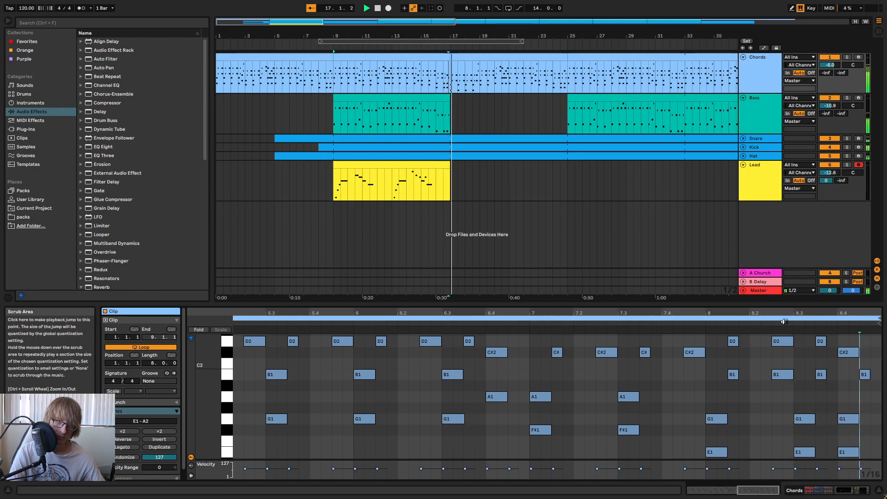
- Listen into bar 17, stop playback and examine the notes of the Chords clip in bars 17–25
{"action": "left_click", "coordinate": [487, 97]}
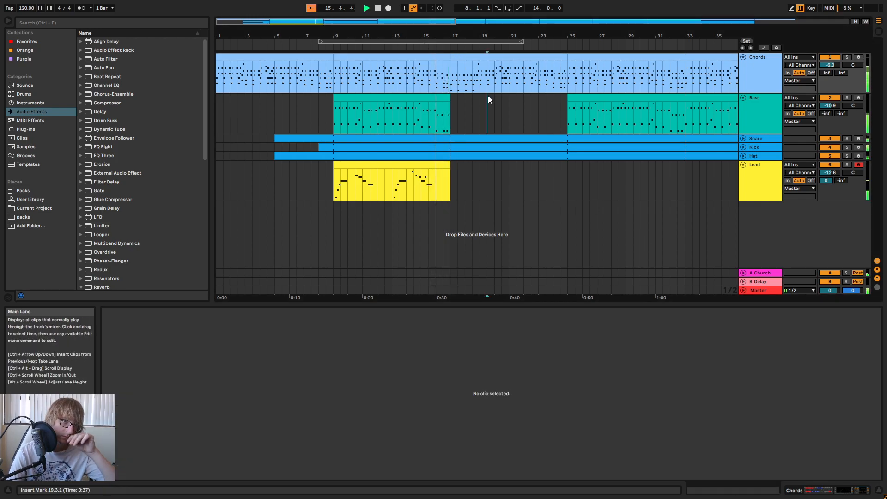
{"action": "left_click", "coordinate": [460, 56]}
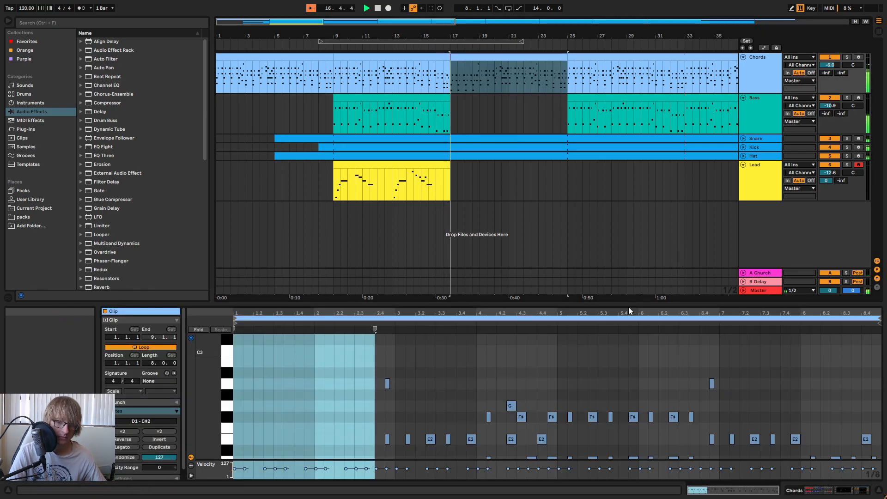
{"action": "left_click_drag", "start_coordinate": [625, 305], "coordinate": [668, 113]}
{"action": "key", "text": "space"}
{"action": "left_click_drag", "start_coordinate": [308, 123], "coordinate": [351, 139]}
{"action": "left_click_drag", "start_coordinate": [429, 113], "coordinate": [425, 246]}
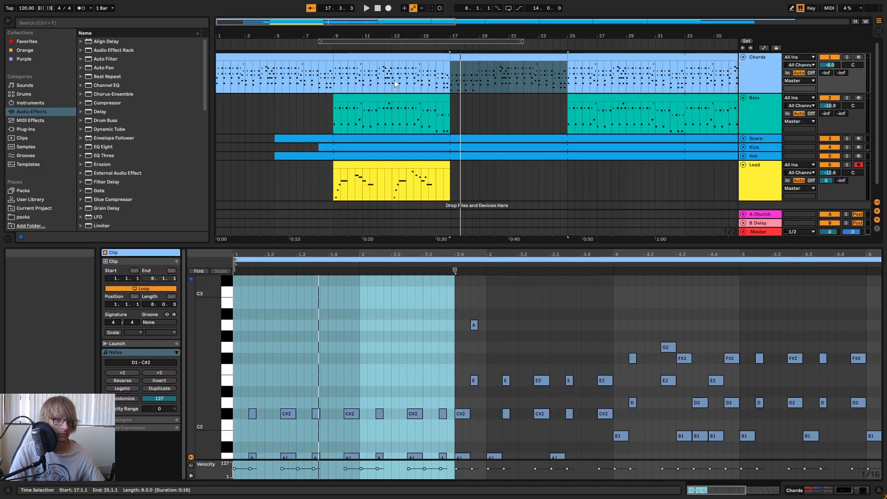
- Duplicate the Bass clip of bars 9–17 into bars 17–25, lower all its notes by five semitones and play it
{"action": "left_click", "coordinate": [400, 96]}
{"action": "key", "text": "ctrl+d"}
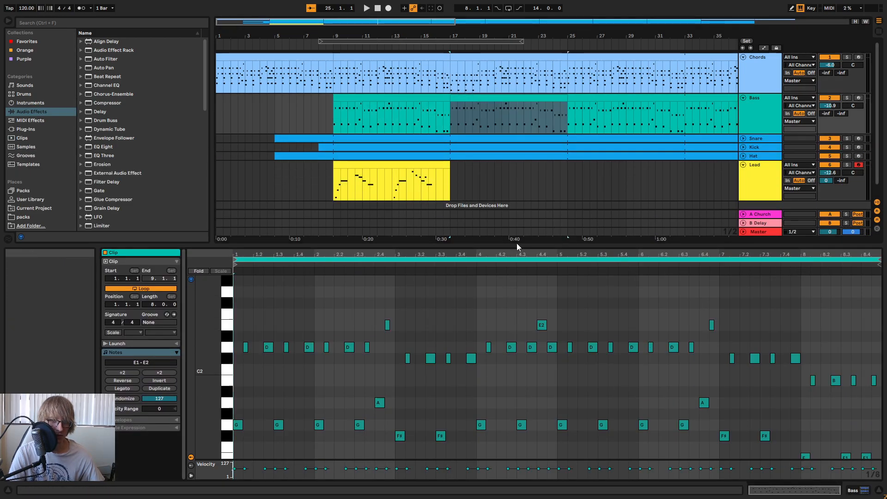
{"action": "left_click_drag", "start_coordinate": [508, 246], "coordinate": [508, 127]}
{"action": "left_click", "coordinate": [432, 191]}
{"action": "key", "text": "ctrl+a"}
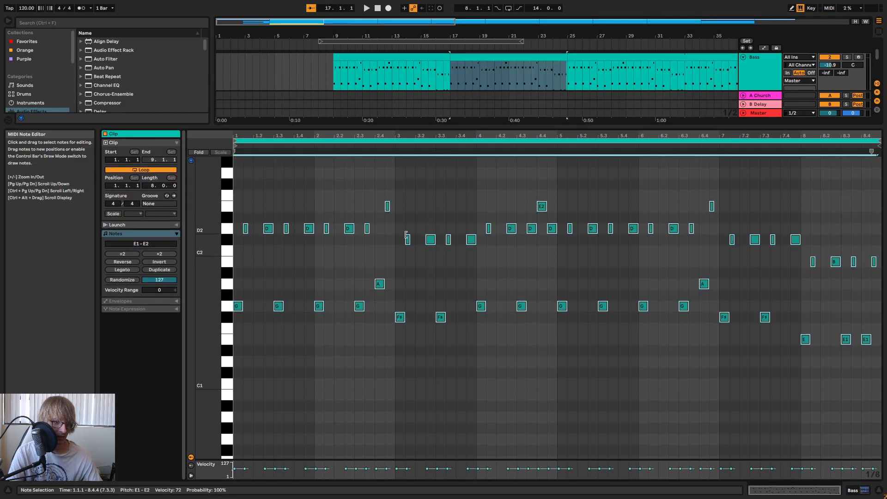
{"action": "key", "text": "Down"}
{"action": "key", "text": "Down"}
{"action": "key", "text": "Down"}
{"action": "key", "text": "Down"}
{"action": "key", "text": "Down"}
{"action": "key", "text": "space"}
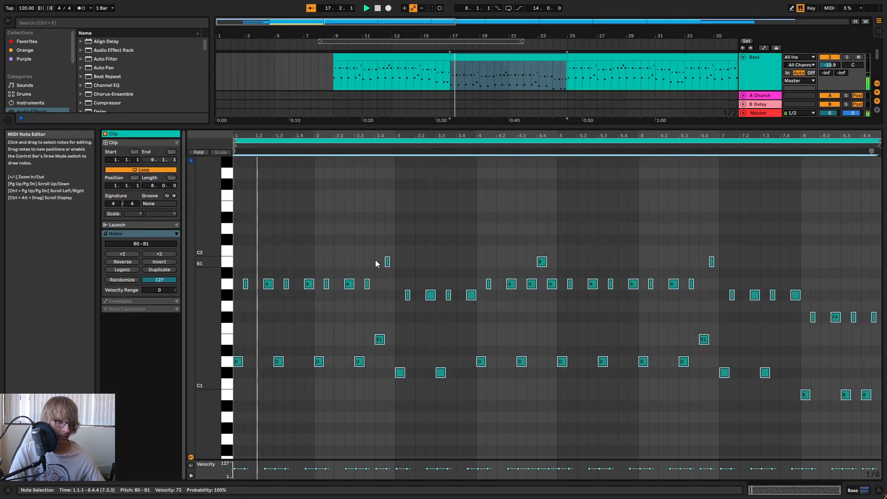
- Raise the bar 3 notes of the Bass clip in bars 17–25 by three semitones, to E1 and B1
{"action": "left_click", "coordinate": [496, 238]}
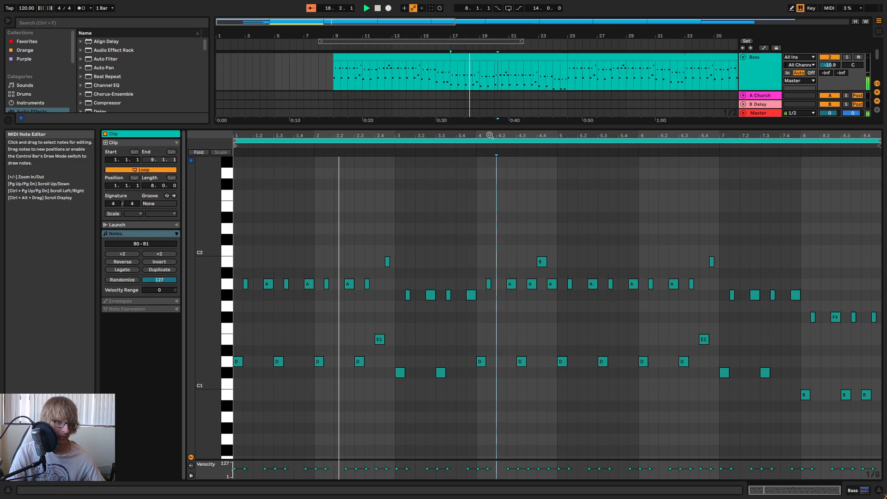
{"action": "mouse_move", "coordinate": [505, 127]}
{"action": "left_mouse_down"}
{"action": "mouse_move", "coordinate": [505, 212]}
{"action": "mouse_move", "coordinate": [505, 122]}
{"action": "left_mouse_up"}
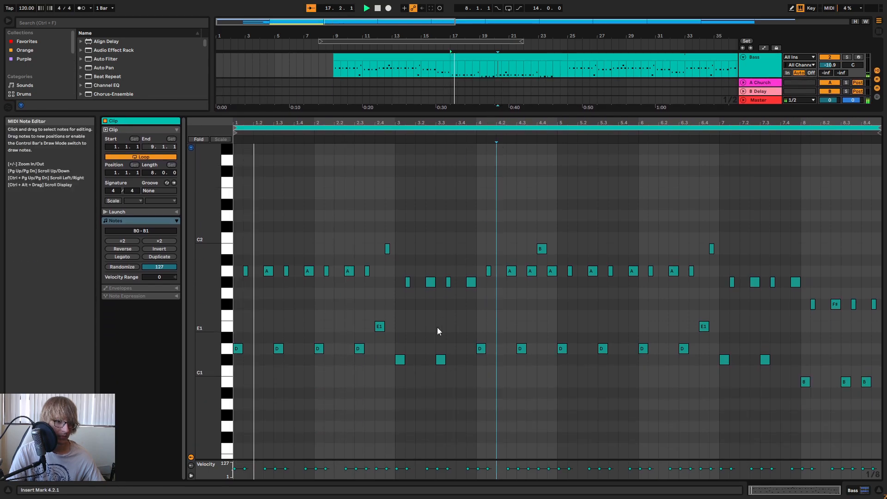
{"action": "left_click_drag", "start_coordinate": [402, 384], "coordinate": [475, 273]}
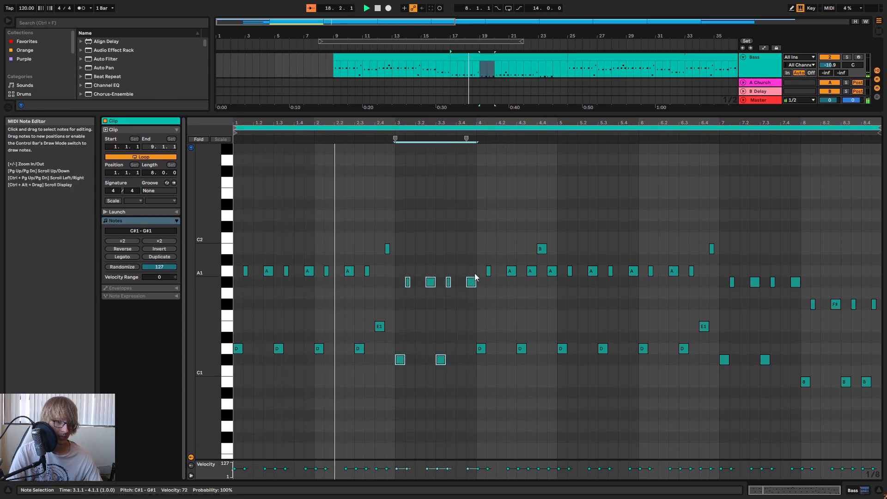
{"action": "key", "text": "Up"}
{"action": "key", "text": "Up"}
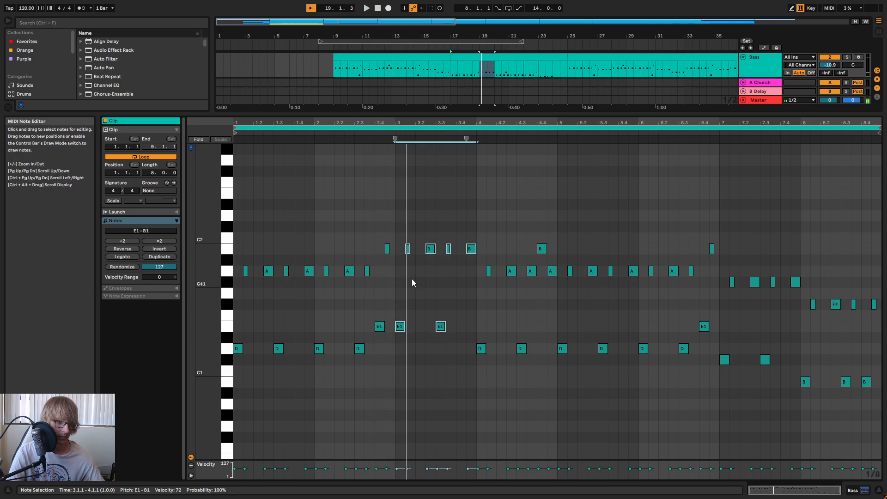
{"action": "left_click_drag", "start_coordinate": [393, 351], "coordinate": [438, 323]}
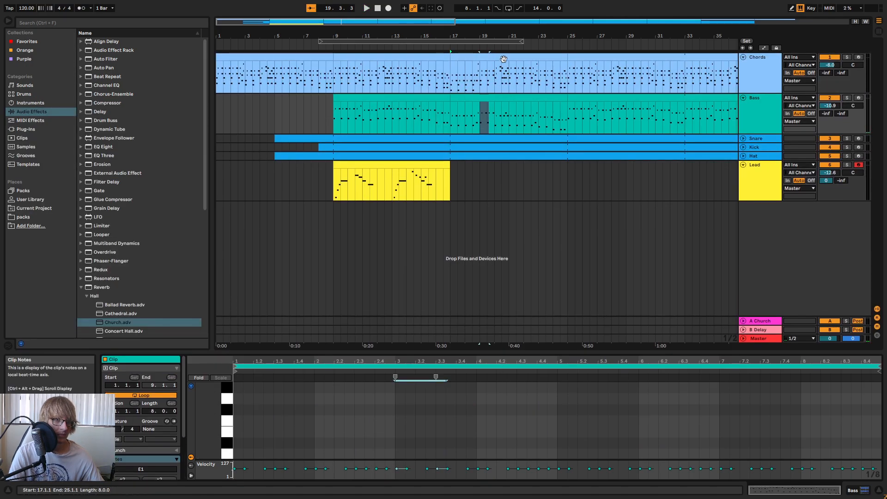
- Open the Chords clip of bars 17–25 in an enlarged note editor and play it up to bar 19
{"action": "left_click", "coordinate": [503, 59]}
{"action": "key", "text": "space"}
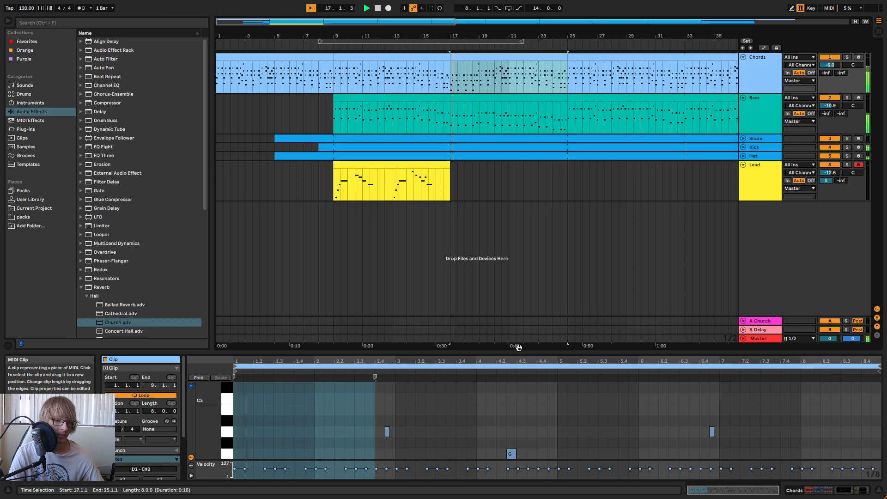
{"action": "left_click_drag", "start_coordinate": [509, 349], "coordinate": [530, 88]}
{"action": "left_click_drag", "start_coordinate": [421, 100], "coordinate": [501, 123]}
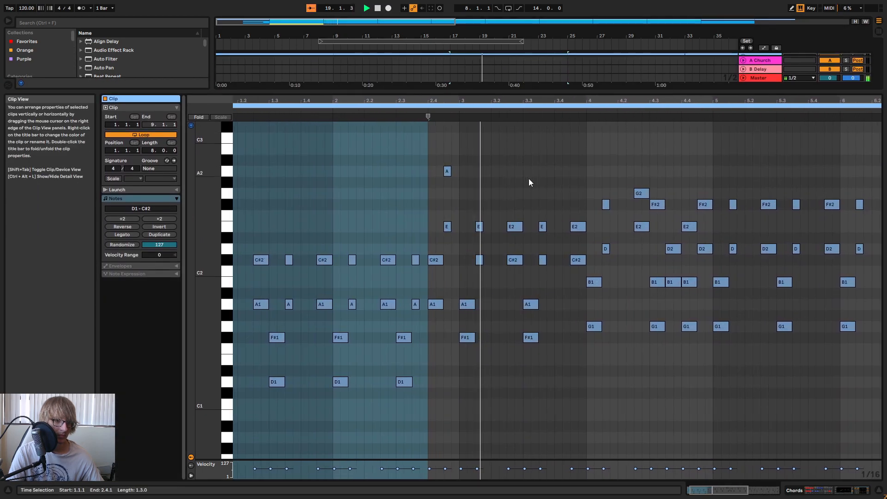
{"action": "scroll", "coordinate": [536, 188], "scroll_direction": "up", "scroll_amount": 1}
{"action": "key", "text": "space"}
- Lower the A1 and C#2 notes at 2.4 in the Chords clip of bars 17–25 to E1 and G1
{"action": "left_click_drag", "start_coordinate": [437, 353], "coordinate": [434, 274]}
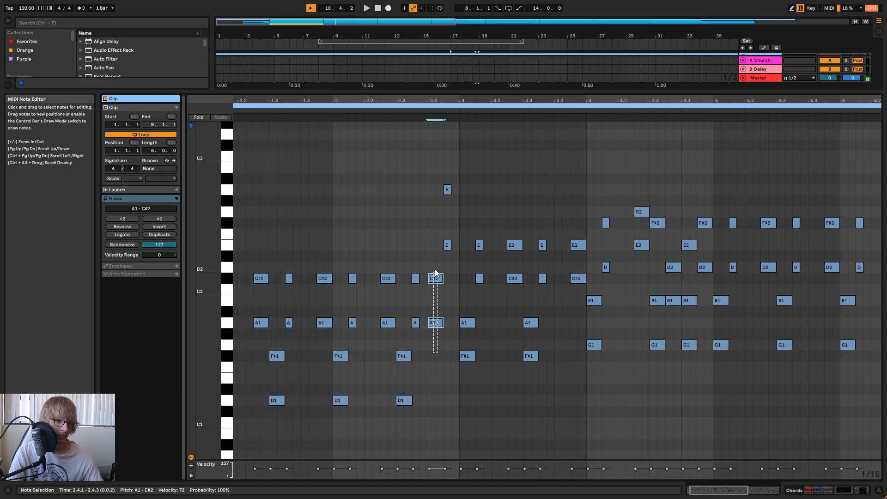
{"action": "key", "text": "space"}
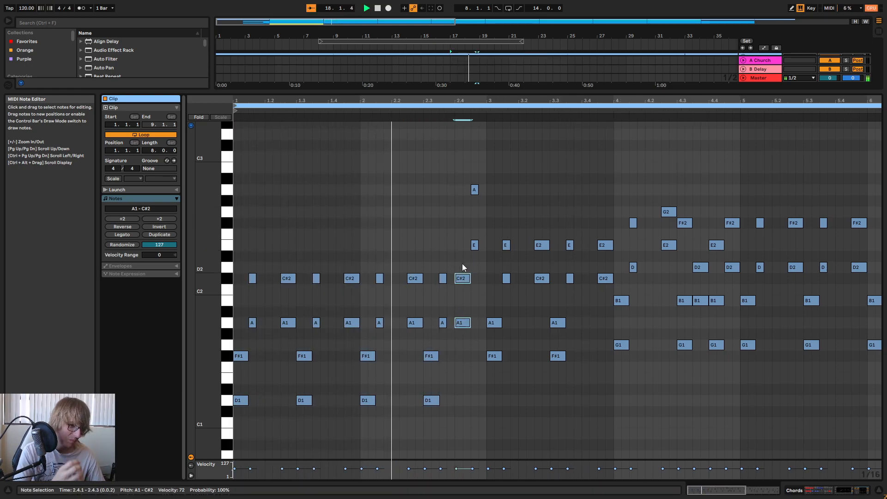
{"action": "key", "text": "Down"}
{"action": "key", "text": "Down"}
{"action": "key", "text": "Down"}
{"action": "key", "text": "Down"}
{"action": "key", "text": "Down"}
{"action": "key", "text": "Down"}
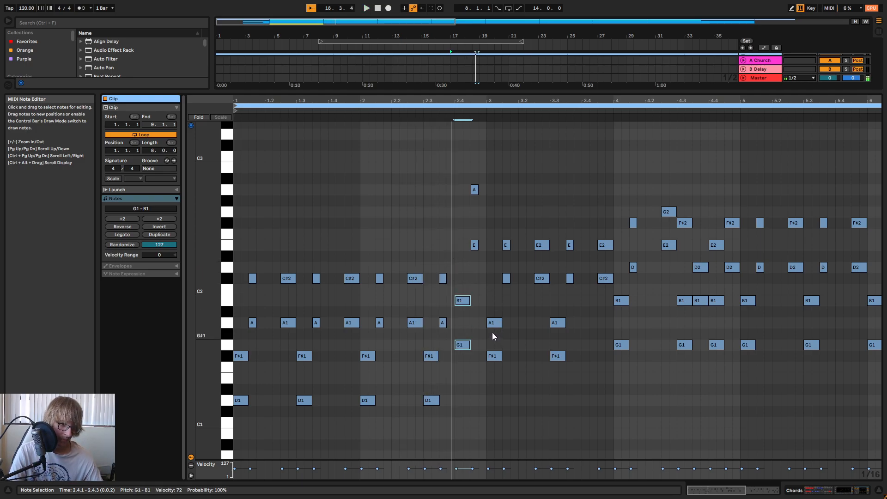
{"action": "key", "text": "Up"}
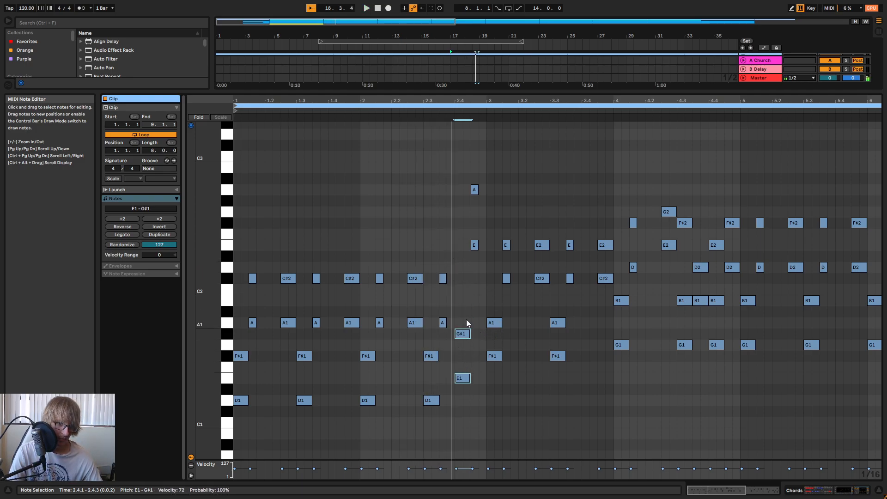
- Lower the E2 and A2 notes at 2.4.3 of the Chords clip by seven semitones, to A1 and D2
{"action": "left_click_drag", "start_coordinate": [476, 166], "coordinate": [479, 167]}
{"action": "key", "text": "Down"}
{"action": "key", "text": "Down"}
{"action": "key", "text": "Down"}
{"action": "key", "text": "Down"}
{"action": "key", "text": "Down"}
{"action": "key", "text": "Down"}
{"action": "key", "text": "Down"}
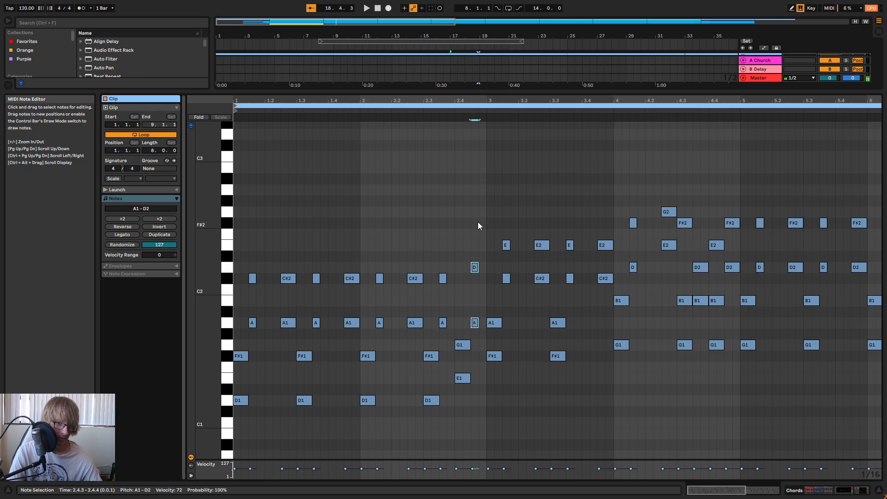
- Adjust the chord at 2.4.3 of the Chords clip to B1 and D2 and play the passage
{"action": "left_click_drag", "start_coordinate": [461, 276], "coordinate": [478, 252]}
{"action": "key", "text": "Down"}
{"action": "key", "text": "Down"}
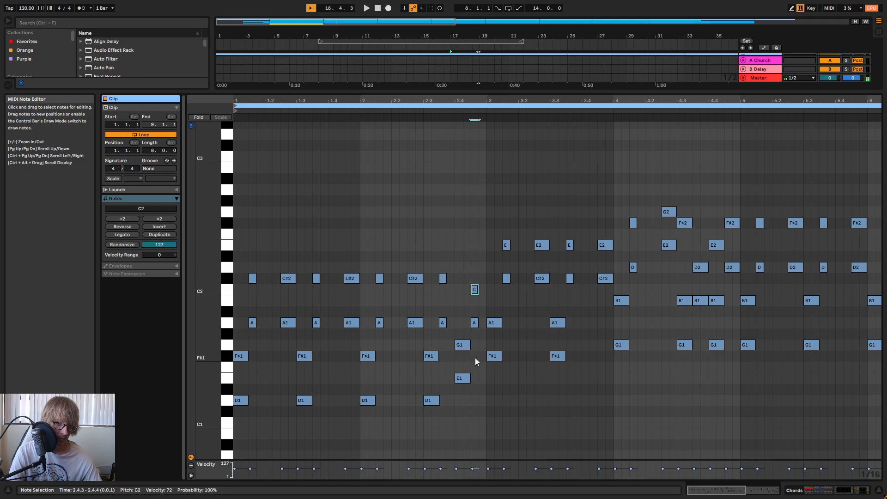
{"action": "left_click_drag", "start_coordinate": [456, 325], "coordinate": [484, 284]}
{"action": "key", "text": "Up"}
{"action": "key", "text": "Up"}
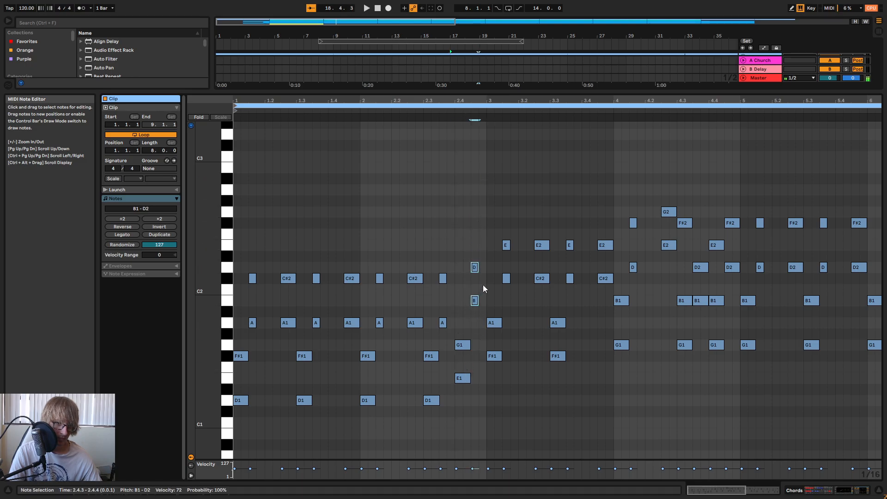
{"action": "key", "text": "space"}
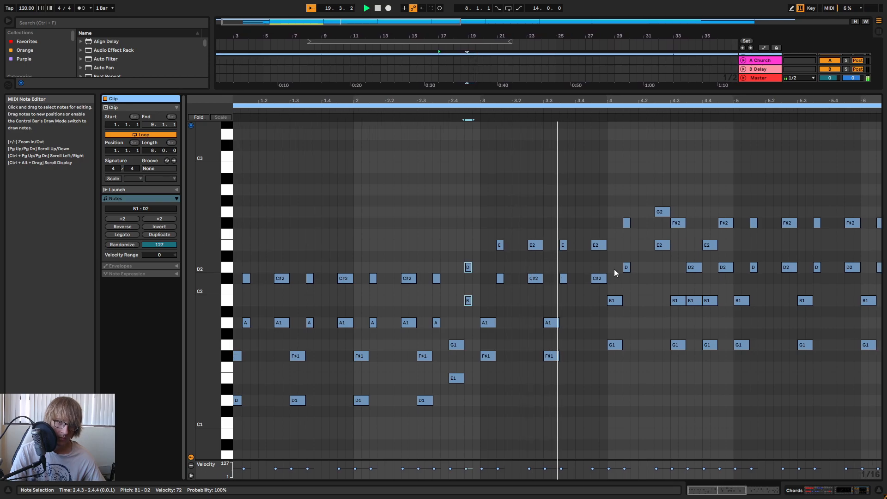
{"action": "key", "text": "space"}
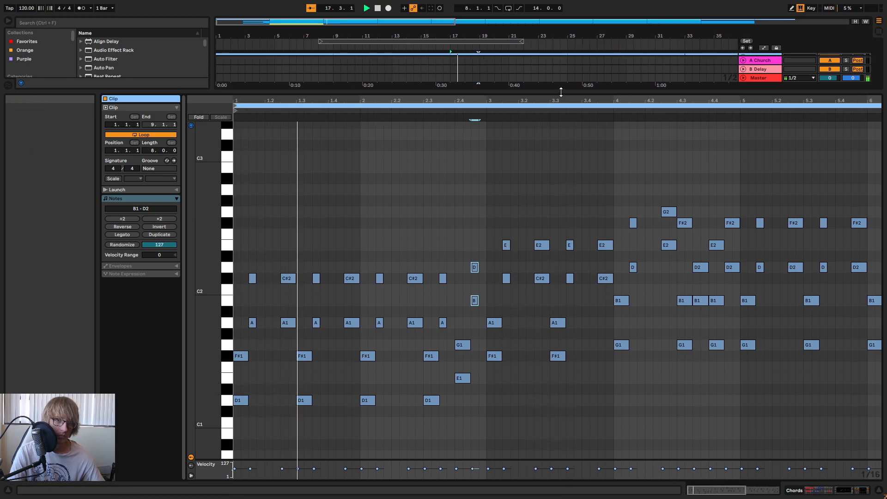
- Raise the bar 3 notes of the Bass clip in bars 17–25 by two semitones, to F#1 and C#2, and play it
{"action": "left_click_drag", "start_coordinate": [560, 92], "coordinate": [550, 261]}
{"action": "double_click", "coordinate": [490, 98]}
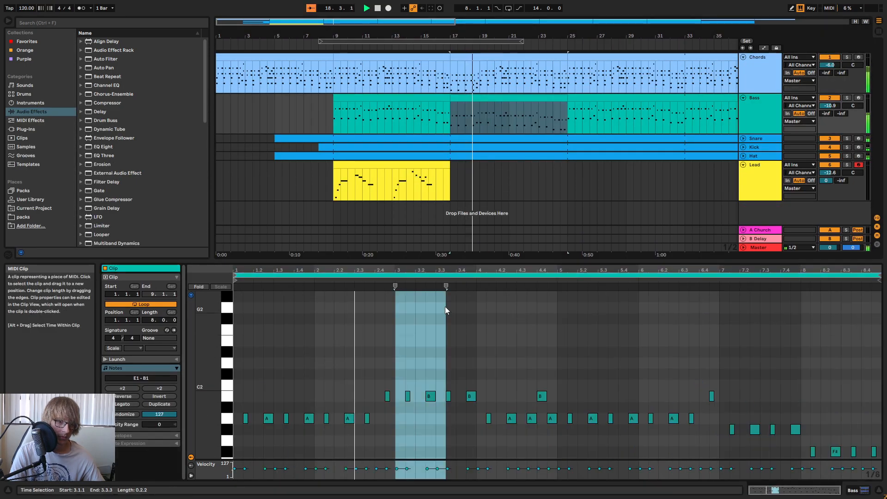
{"action": "key", "text": "space"}
{"action": "left_click_drag", "start_coordinate": [445, 259], "coordinate": [457, 97]}
{"action": "left_click", "coordinate": [374, 326]}
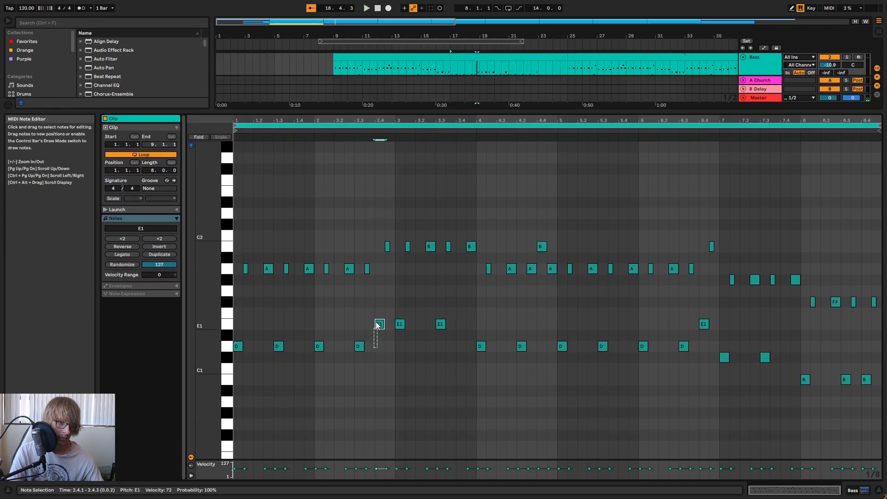
{"action": "left_click_drag", "start_coordinate": [411, 342], "coordinate": [444, 308]}
{"action": "key", "text": "Up"}
{"action": "key", "text": "Up"}
{"action": "left_click_drag", "start_coordinate": [406, 268], "coordinate": [474, 224]}
{"action": "key", "text": "Up"}
{"action": "key", "text": "Up"}
{"action": "key", "text": "space"}
{"action": "left_click", "coordinate": [482, 367]}
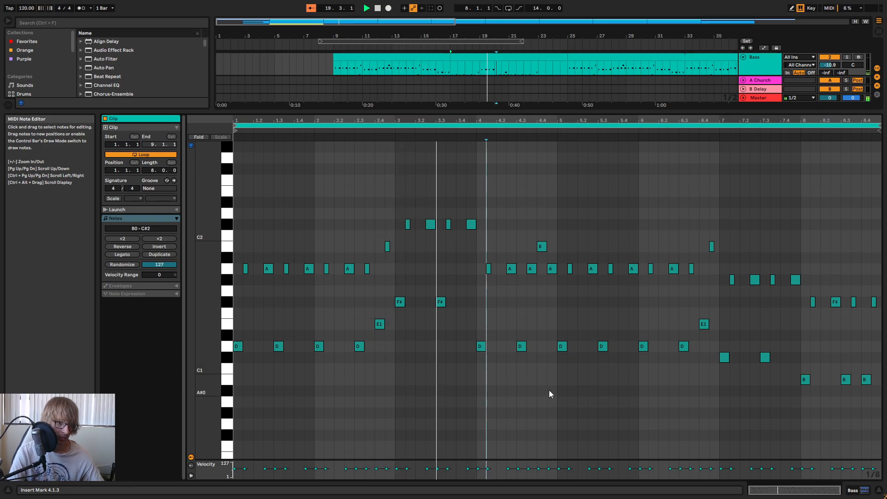
- Raise all bar 4 notes of the Bass clip in bars 17–25 by four semitones, to F#1, C#2 and D#2
{"action": "left_click_drag", "start_coordinate": [483, 386], "coordinate": [554, 247]}
{"action": "key", "text": "Up"}
{"action": "key", "text": "Up"}
{"action": "key", "text": "Up"}
{"action": "key", "text": "Up"}
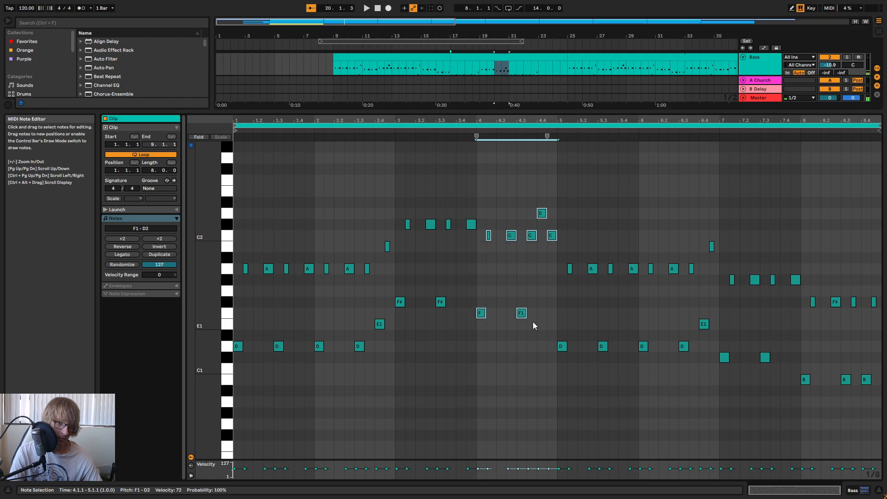
{"action": "left_click", "coordinate": [386, 131]}
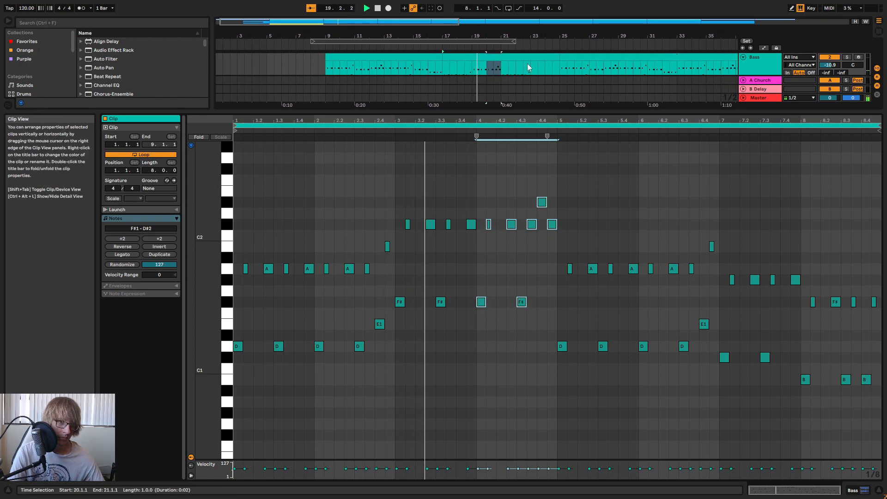
- Open the Chords clip of bars 17–25 and play it against the edited bass
{"action": "left_click", "coordinate": [515, 64]}
{"action": "left_click_drag", "start_coordinate": [524, 110], "coordinate": [499, 90]}
{"action": "key", "text": "space"}
{"action": "left_click", "coordinate": [484, 59]}
{"action": "key", "text": "space"}
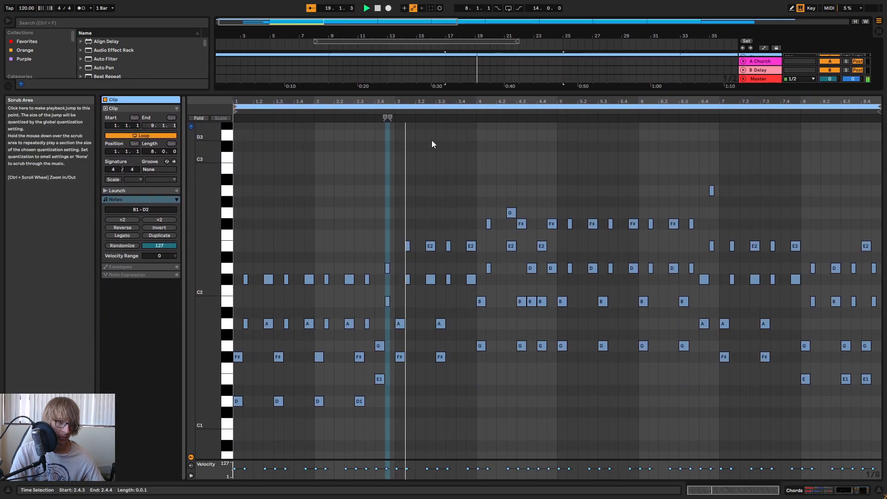
- Lower the G1 and B1 notes in bar 4 of the Chords clip to E1 and G1
{"action": "left_click_drag", "start_coordinate": [475, 376], "coordinate": [518, 318]}
{"action": "left_click_drag", "start_coordinate": [483, 365], "coordinate": [548, 315]}
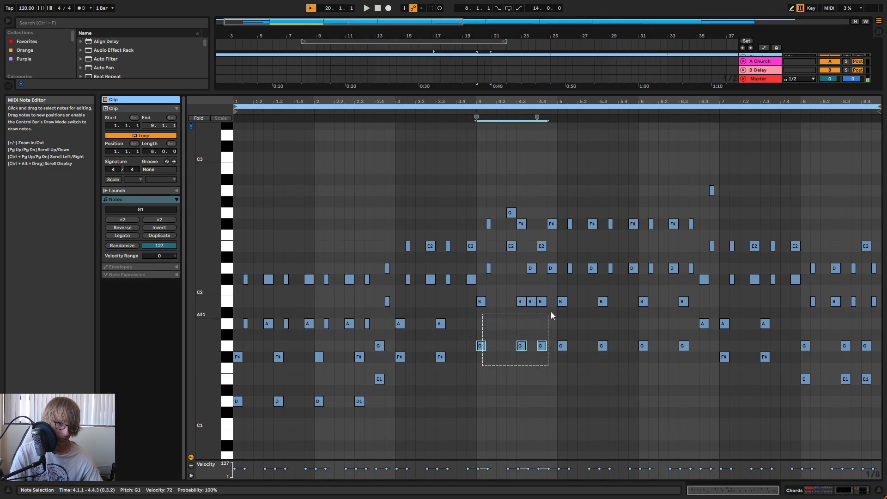
{"action": "key", "text": "Down"}
{"action": "key", "text": "Down"}
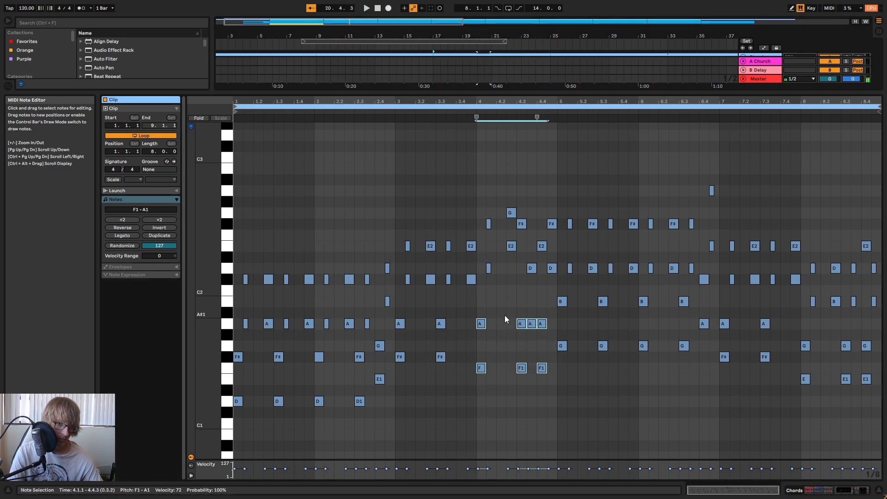
{"action": "key", "text": "Down"}
{"action": "key", "text": "space"}
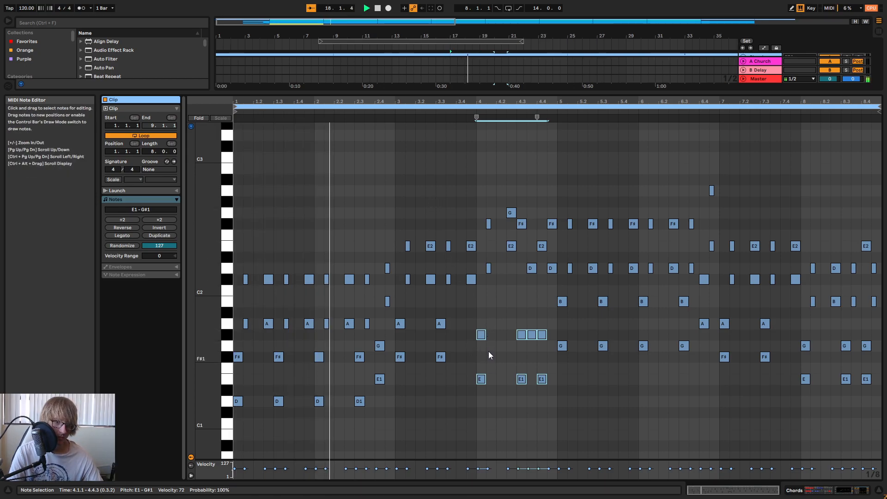
{"action": "left_click_drag", "start_coordinate": [475, 354], "coordinate": [547, 319]}
{"action": "key", "text": "Down"}
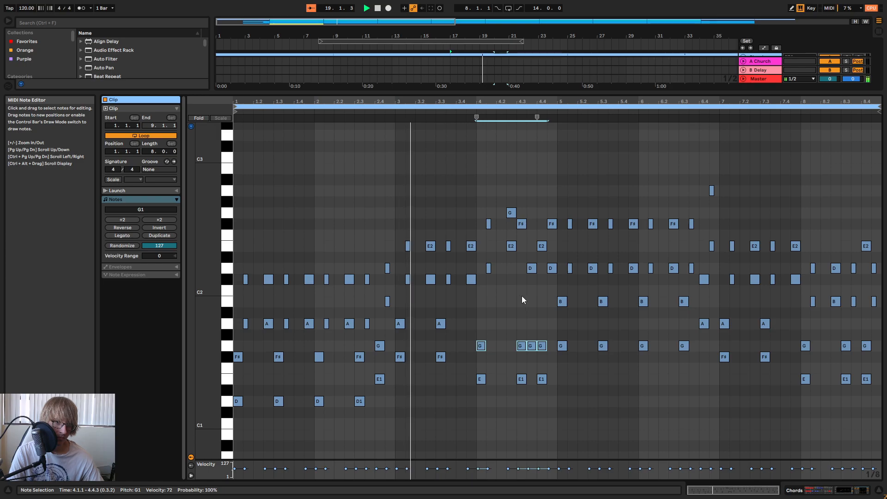
- Lower the upper bar 4 notes of the Chords clip by three semitones and set the resulting D#2 notes to D2
{"action": "left_click_drag", "start_coordinate": [485, 289], "coordinate": [550, 209]}
{"action": "key", "text": "Down"}
{"action": "key", "text": "Down"}
{"action": "key", "text": "Down"}
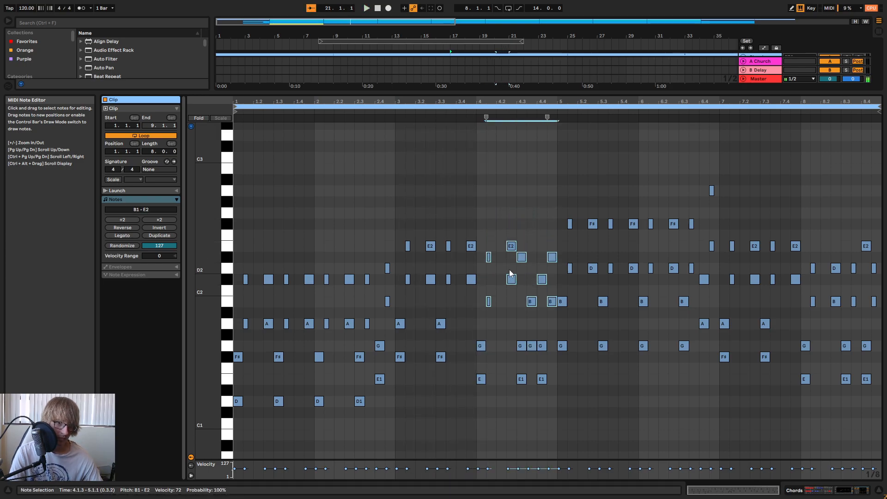
{"action": "left_click_drag", "start_coordinate": [488, 261], "coordinate": [564, 264]}
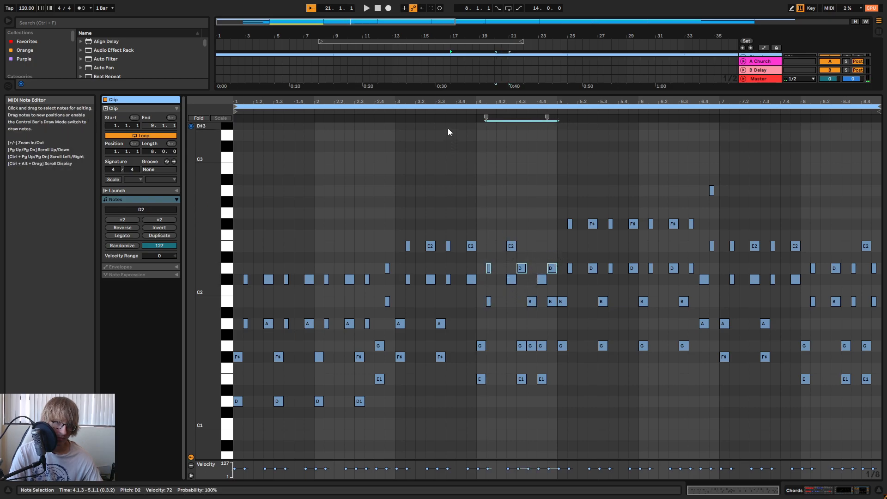
- Audition the reworked bar 4 of the Chords clip, checking the C#2 note at 4.2.3
{"action": "left_click", "coordinate": [422, 114]}
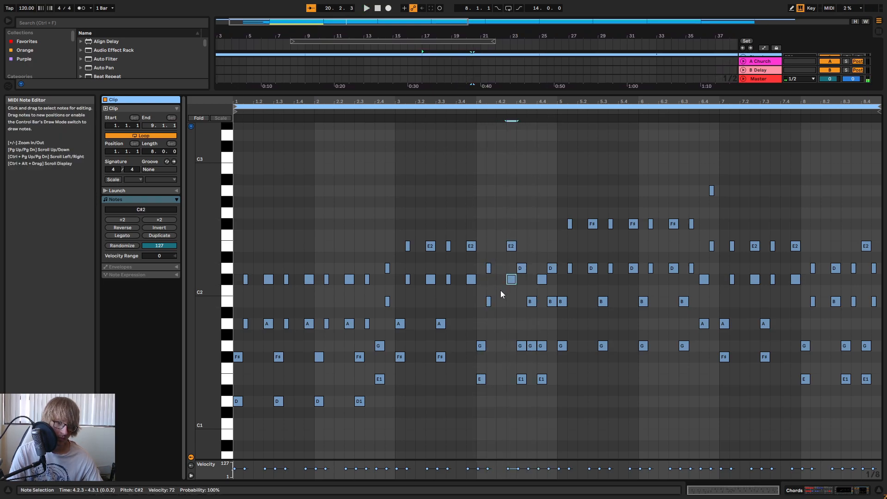
{"action": "left_click_drag", "start_coordinate": [510, 280], "coordinate": [509, 280]}
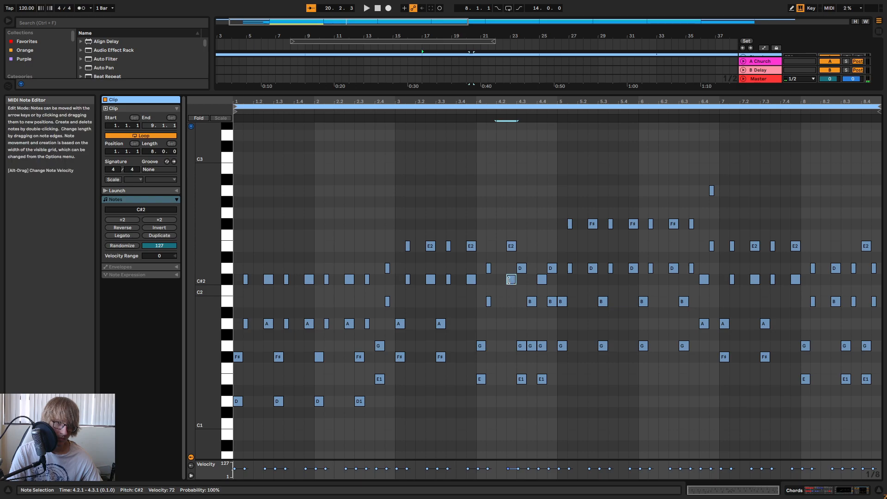
{"action": "key", "text": "space"}
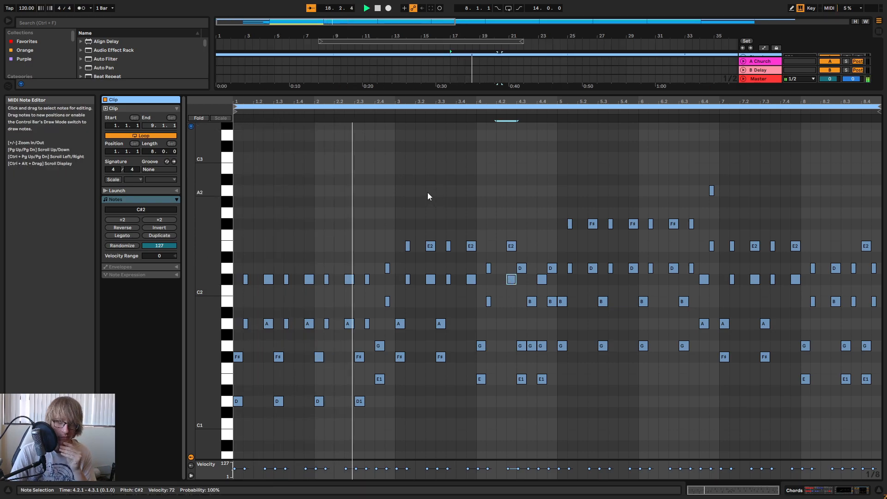
{"action": "mouse_move", "coordinate": [488, 102]}
{"action": "left_mouse_down"}
{"action": "mouse_move", "coordinate": [488, 117]}
{"action": "mouse_move", "coordinate": [488, 101]}
{"action": "left_mouse_up"}
{"action": "key", "text": "space"}
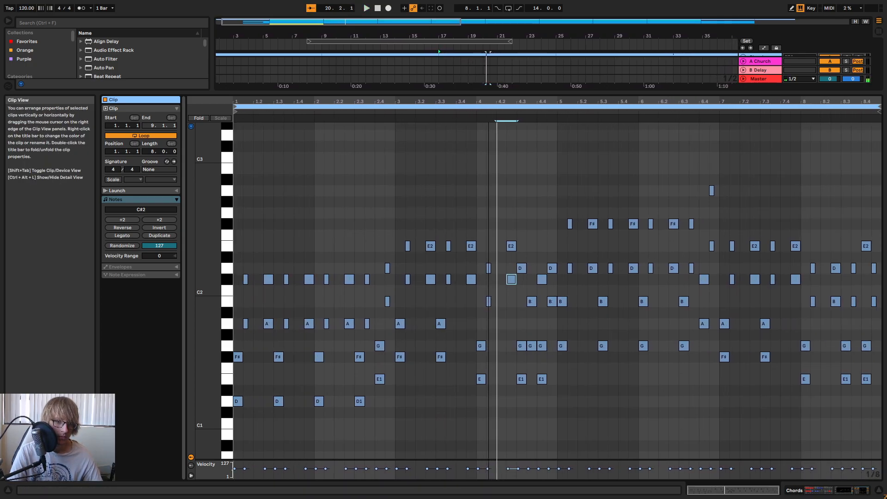
- Replace the Chords clip's bar 4 notes with a copy of bar 3 lowered by two semitones, and play it
{"action": "left_click_drag", "start_coordinate": [479, 393], "coordinate": [547, 236]}
{"action": "key", "text": "Delete"}
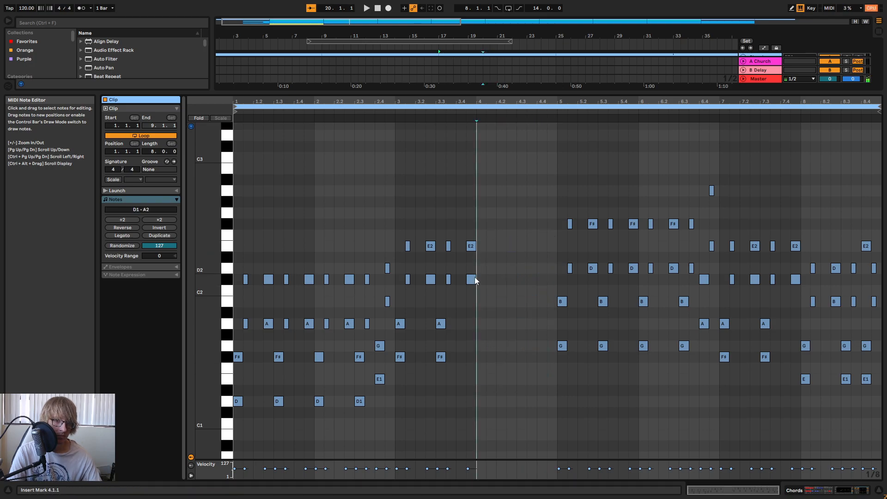
{"action": "left_click_drag", "start_coordinate": [401, 374], "coordinate": [488, 227]}
{"action": "key", "text": "ctrl+d"}
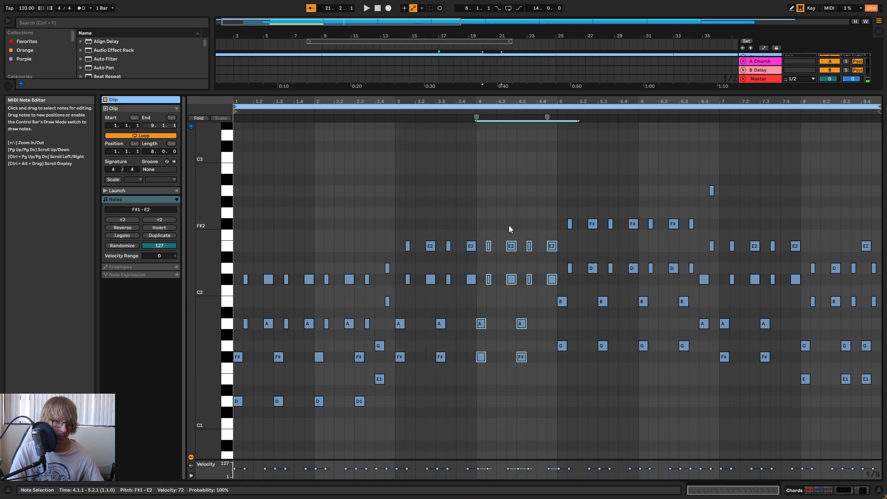
{"action": "key", "text": "Down"}
{"action": "key", "text": "Down"}
{"action": "key", "text": "space"}
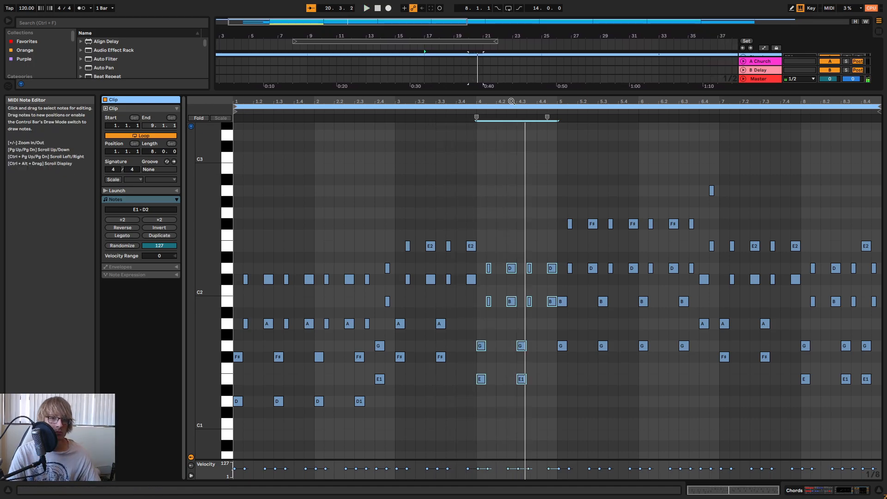
- Replace the bar 4 notes of the Bass clip in bars 17–25 with a copy of bar 3 lowered to E1 and B1, and play it
{"action": "left_click_drag", "start_coordinate": [507, 95], "coordinate": [540, 126]}
{"action": "left_click", "coordinate": [490, 97]}
{"action": "double_click", "coordinate": [490, 97]}
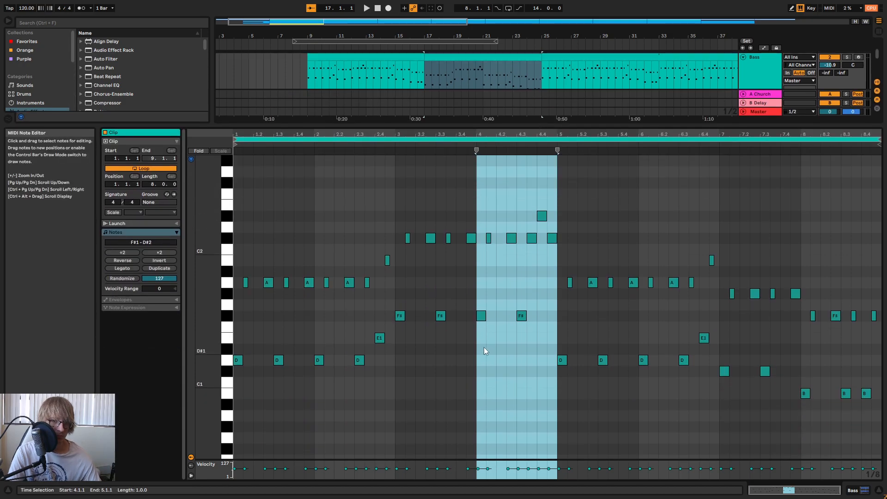
{"action": "left_click", "coordinate": [484, 348]}
{"action": "left_click_drag", "start_coordinate": [484, 345], "coordinate": [555, 211]}
{"action": "key", "text": "Delete"}
{"action": "left_click_drag", "start_coordinate": [402, 323], "coordinate": [498, 217]}
{"action": "left_click", "coordinate": [472, 270]}
{"action": "key", "text": "ctrl+z"}
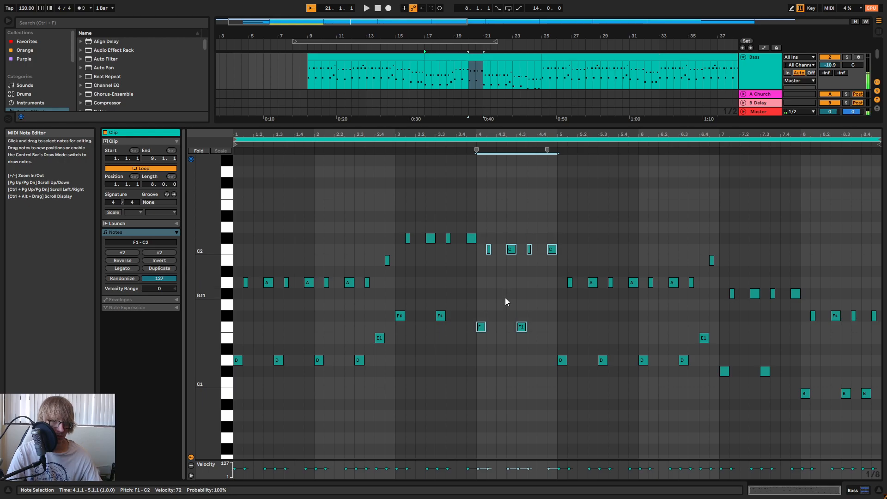
{"action": "key", "text": "Down"}
{"action": "key", "text": "space"}
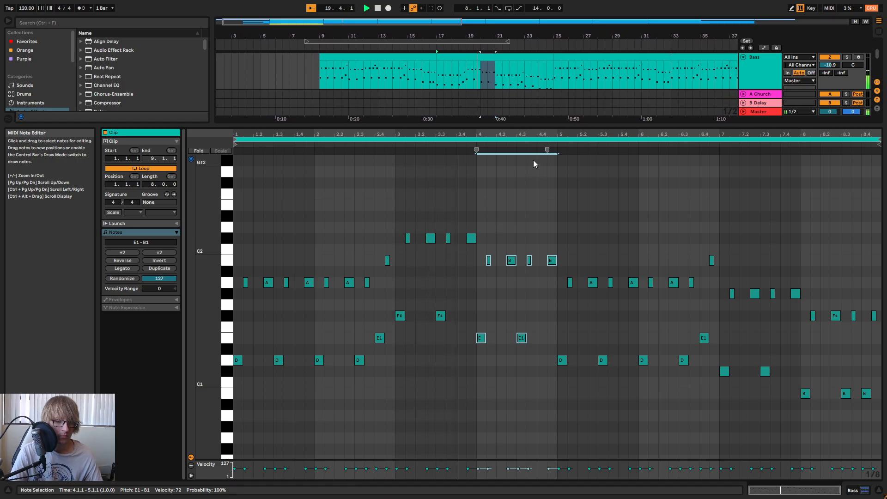
- Enlarge the arrangement area, open the Chords clip of bars 17–25 and play from bar 17
{"action": "left_click_drag", "start_coordinate": [623, 126], "coordinate": [634, 239]}
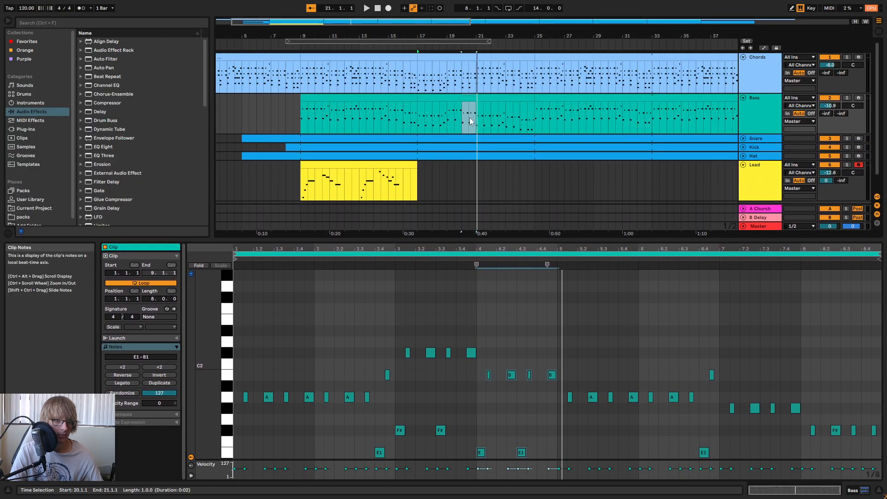
{"action": "left_click", "coordinate": [453, 62]}
{"action": "key", "text": "space"}
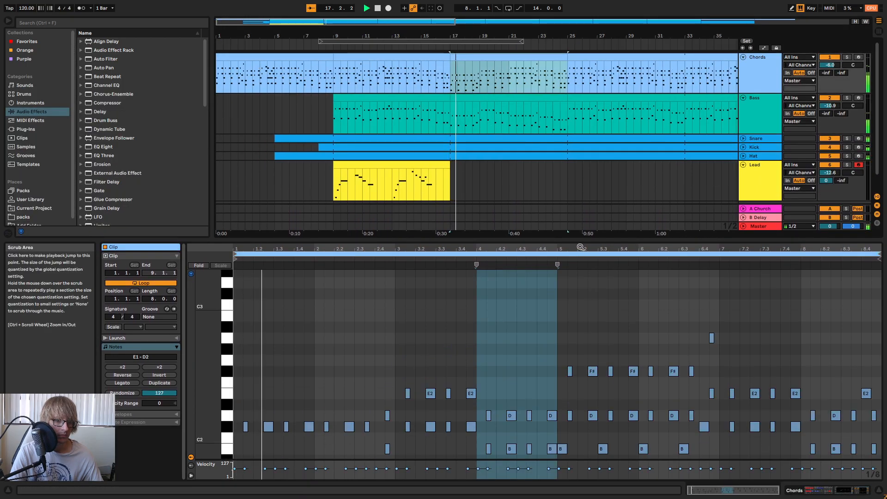
- Enlarge the note editor and replace the Chords clip's last B1 and D2 notes in bar 4 with a copy of beat 4.3's notes at 4.4.1
{"action": "left_click_drag", "start_coordinate": [542, 242], "coordinate": [568, 70]}
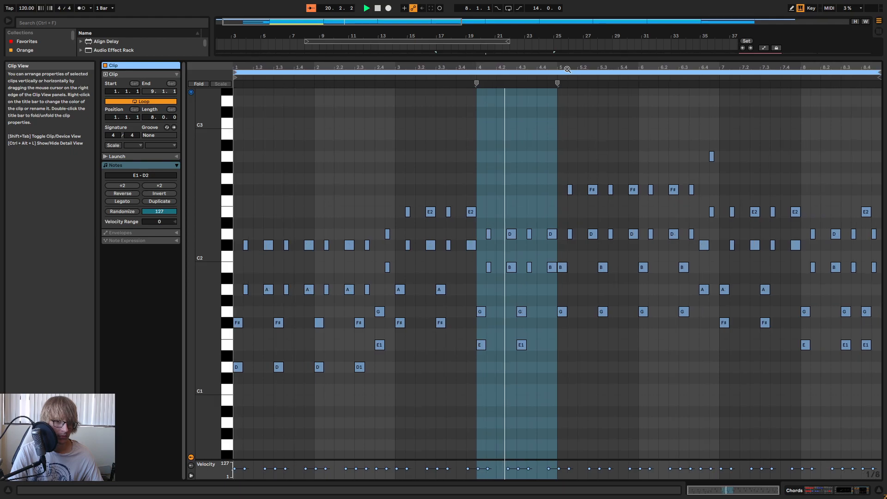
{"action": "left_click_drag", "start_coordinate": [542, 268], "coordinate": [557, 207]}
{"action": "key", "text": "Delete"}
{"action": "left_click_drag", "start_coordinate": [526, 369], "coordinate": [545, 221]}
{"action": "key", "text": "ctrl+c"}
{"action": "left_click", "coordinate": [537, 218]}
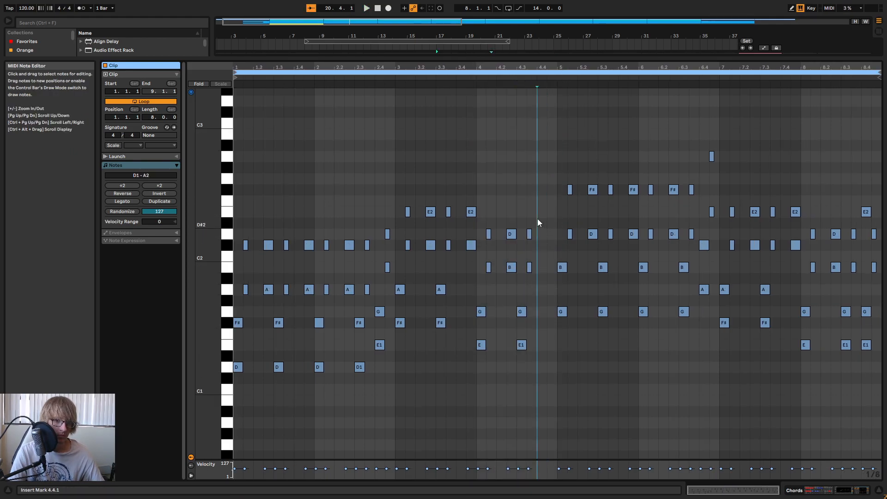
{"action": "key", "text": "ctrl+v"}
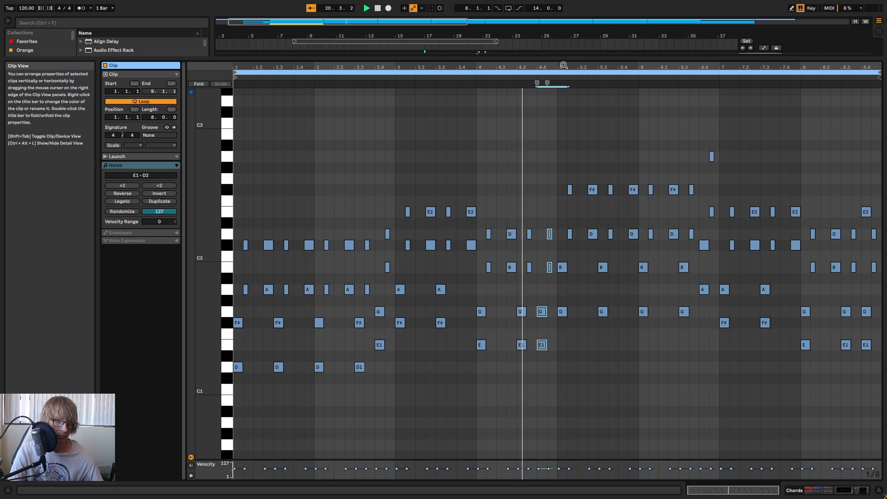
- Lower the last two short notes of bar 4 in the Chords clip to C#2 and A1, and play the passage
{"action": "left_click_drag", "start_coordinate": [510, 73], "coordinate": [511, 80]}
{"action": "left_click", "coordinate": [537, 286]}
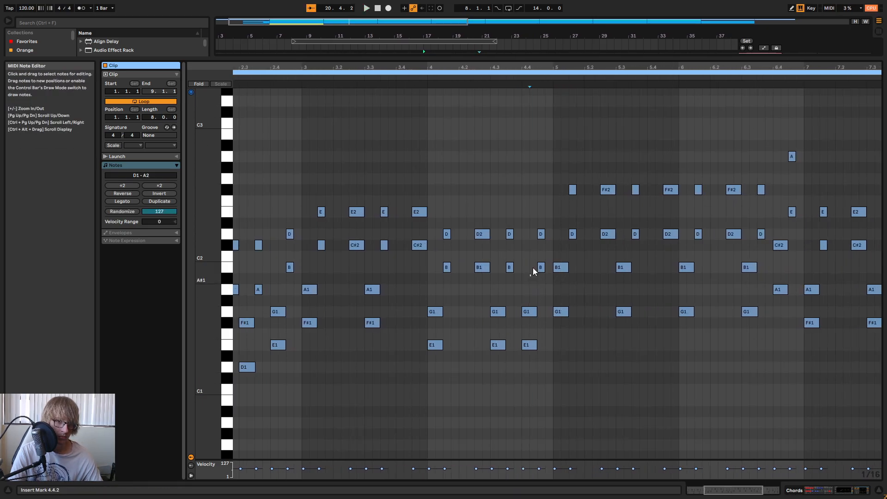
{"action": "double_click", "coordinate": [544, 223]}
{"action": "left_click_drag", "start_coordinate": [544, 222], "coordinate": [545, 263]}
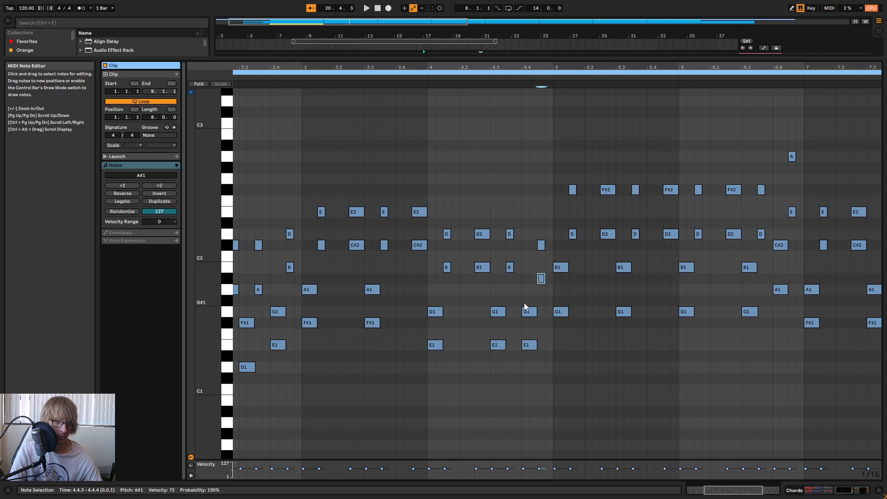
{"action": "key", "text": "space"}
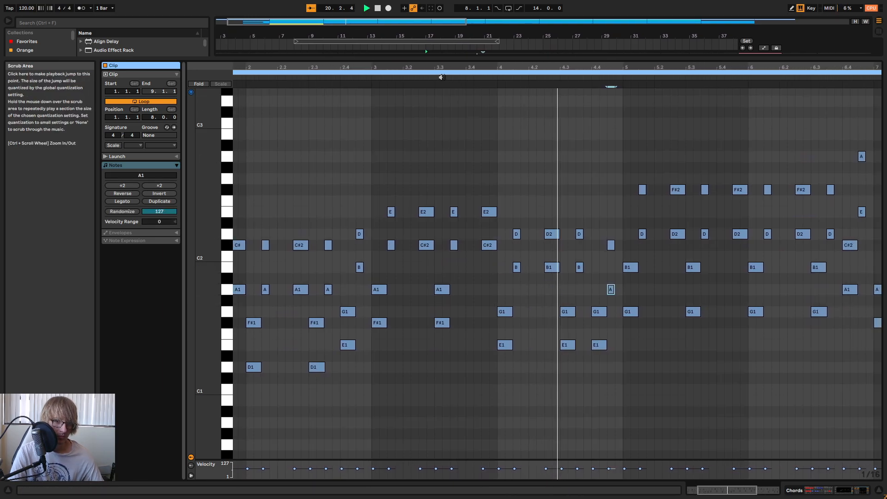
{"action": "key", "text": "space"}
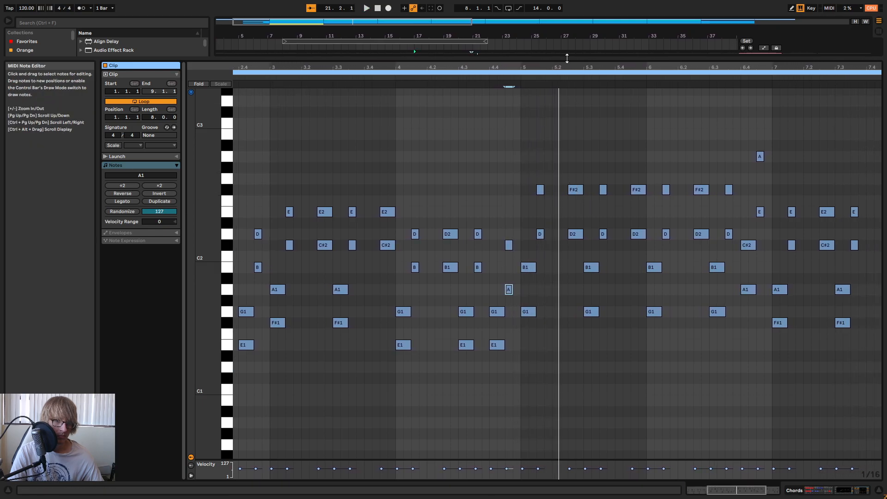
- Replace the notes in bars 5–8 of the Chords clip with a copy of bars 1–4, and play it
{"action": "left_click_drag", "start_coordinate": [568, 66], "coordinate": [568, 47]}
{"action": "left_click_drag", "start_coordinate": [564, 380], "coordinate": [884, 162]}
{"action": "key", "text": "Delete"}
{"action": "left_click_drag", "start_coordinate": [653, 178], "coordinate": [227, 456]}
{"action": "left_click", "coordinate": [560, 240]}
{"action": "key", "text": "ctrl+v"}
{"action": "key", "text": "space"}
- Open the Bass clip of bars 17–25 and replace bar 4's final B1 with duplicated E1 and short B1 notes from 4.4.1
{"action": "left_click_drag", "start_coordinate": [550, 59], "coordinate": [581, 71]}
{"action": "double_click", "coordinate": [546, 99]}
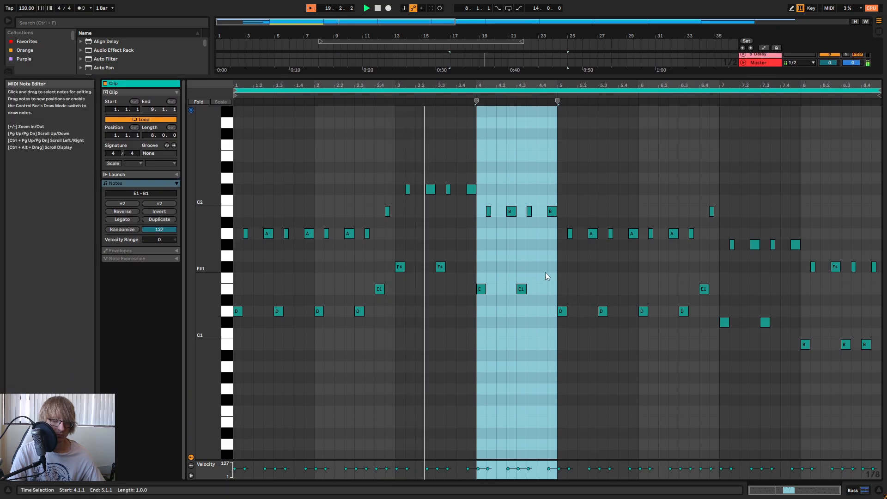
{"action": "left_click", "coordinate": [610, 271]}
{"action": "left_click_drag", "start_coordinate": [559, 102], "coordinate": [544, 220]}
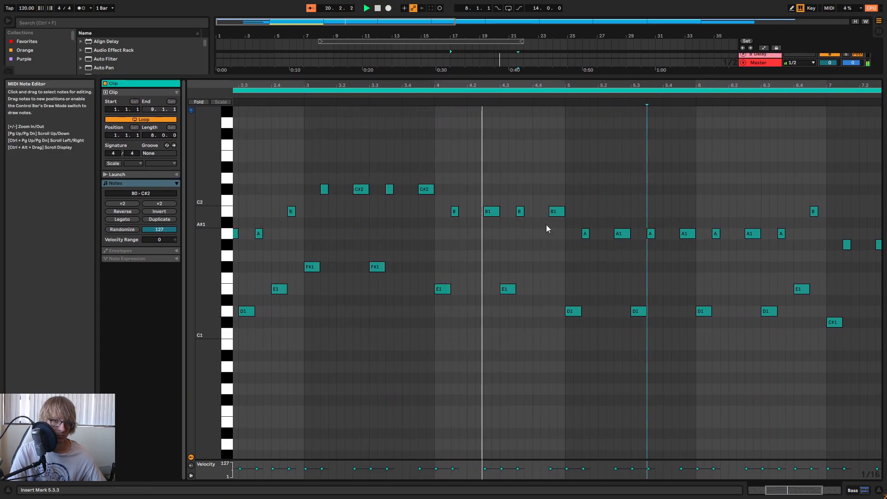
{"action": "left_click", "coordinate": [556, 211]}
{"action": "key", "text": "Delete"}
{"action": "left_click", "coordinate": [506, 304]}
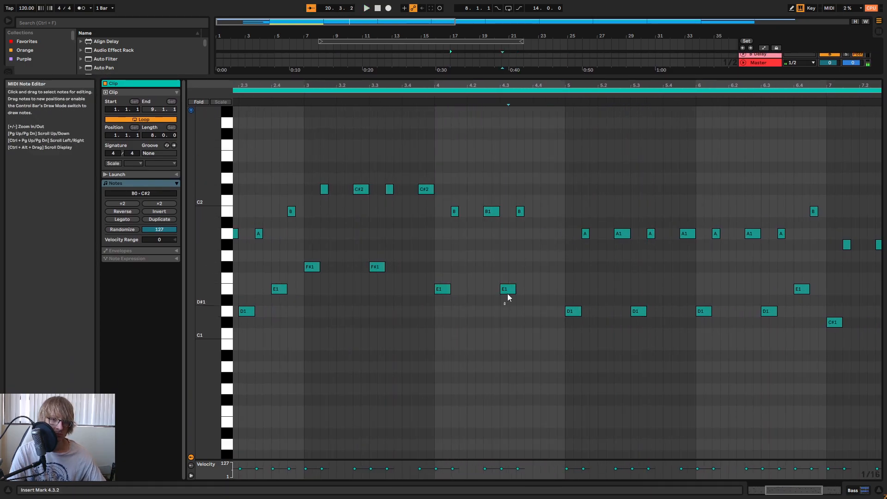
{"action": "key", "text": "space"}
{"action": "key", "text": "ctrl+d"}
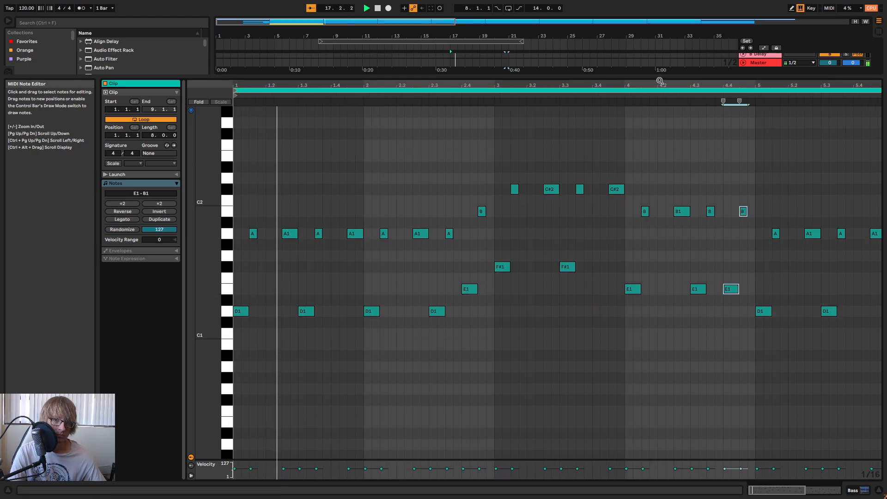
- Replace the notes in bars 5–8 of the Bass clip with a duplicate of bars 1–4
{"action": "left_click_drag", "start_coordinate": [557, 87], "coordinate": [557, 60]}
{"action": "left_click_drag", "start_coordinate": [562, 386], "coordinate": [875, 146]}
{"action": "key", "text": "Delete"}
{"action": "key", "text": "ctrl+a"}
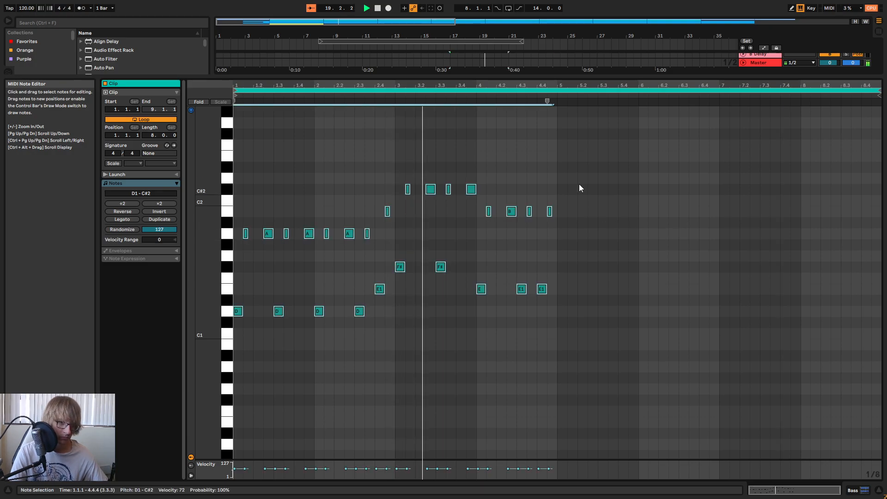
{"action": "key", "text": "ctrl+d"}
{"action": "left_click", "coordinate": [598, 161]}
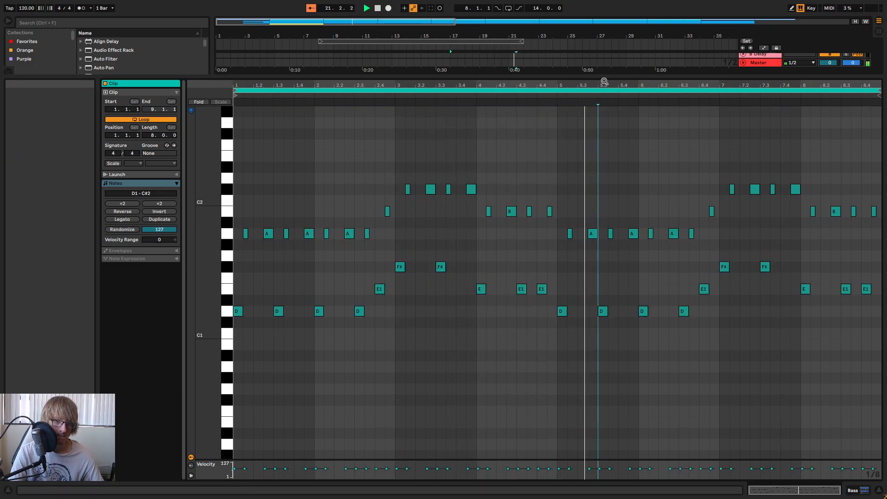
{"action": "key", "text": "space"}
- Lower the last short note of bars 4 and 8 in the Bass clip to A1, playing from bar 4
{"action": "left_click", "coordinate": [541, 287]}
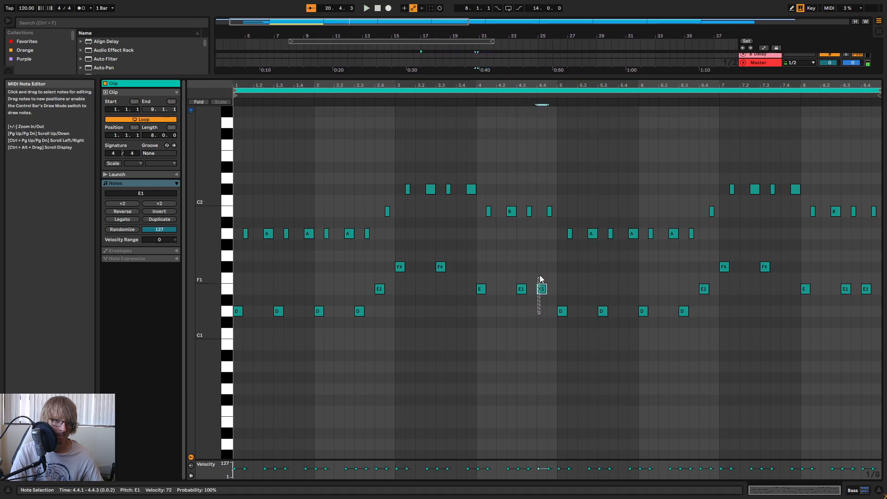
{"action": "key", "text": "Down"}
{"action": "key", "text": "Down"}
{"action": "left_click", "coordinate": [478, 97]}
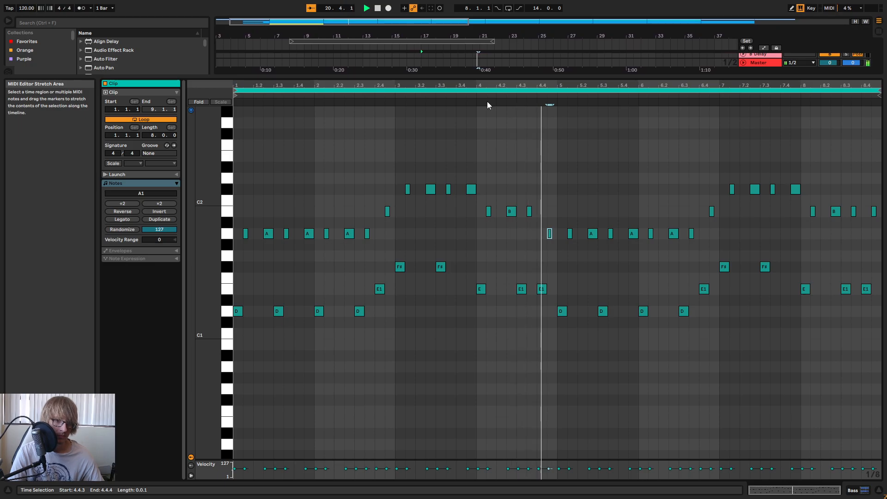
{"action": "left_click", "coordinate": [873, 211]}
{"action": "key", "text": "Down"}
{"action": "key", "text": "Down"}
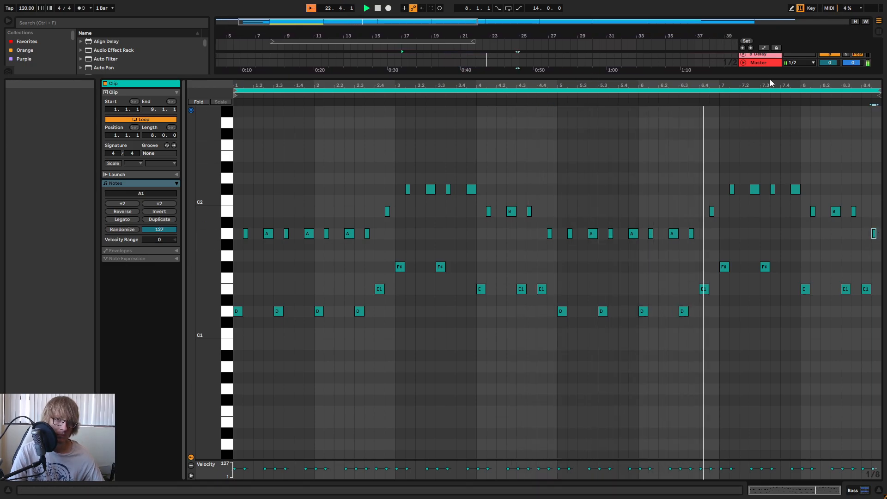
- Enlarge the arrangement area, play from bar 9, and view the Bass clip of bars 17–25 and the Chords clip of bars 9–17
{"action": "left_click_drag", "start_coordinate": [772, 79], "coordinate": [716, 296]}
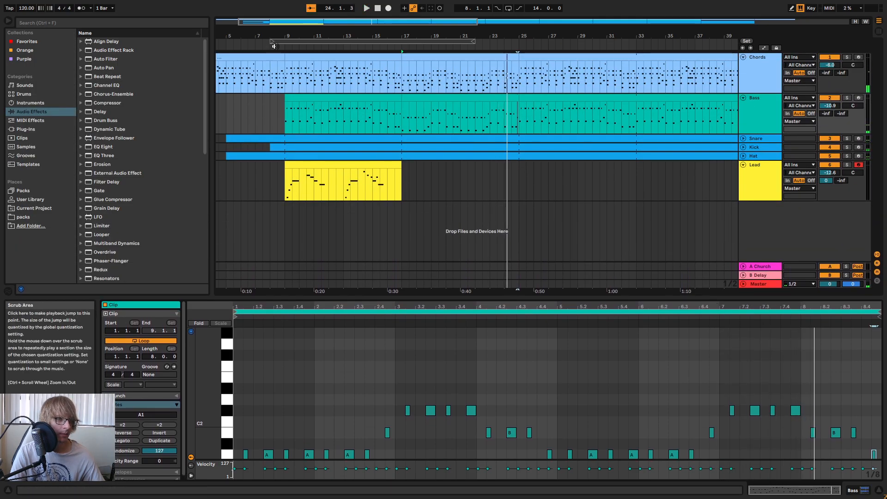
{"action": "left_click", "coordinate": [332, 55]}
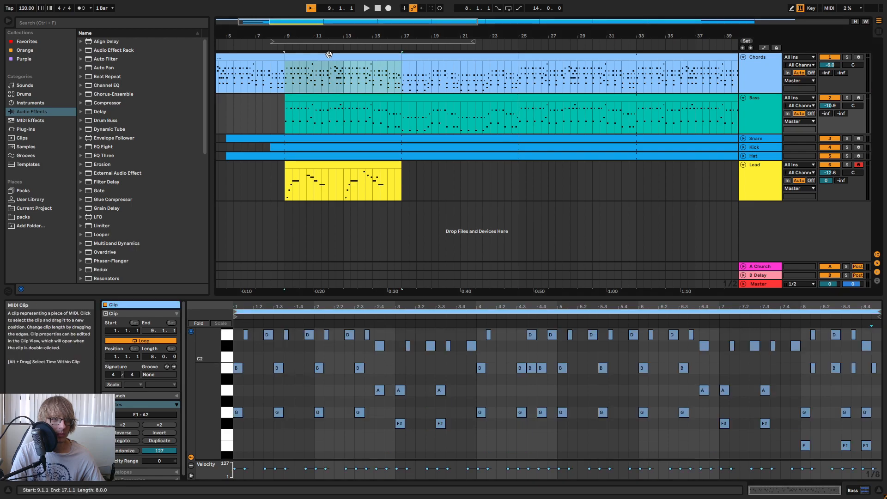
{"action": "key", "text": "space"}
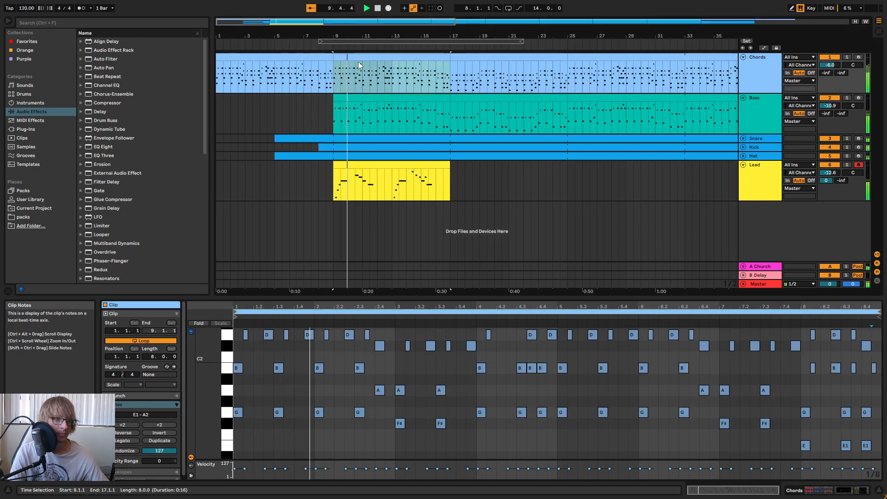
{"action": "left_click", "coordinate": [522, 120]}
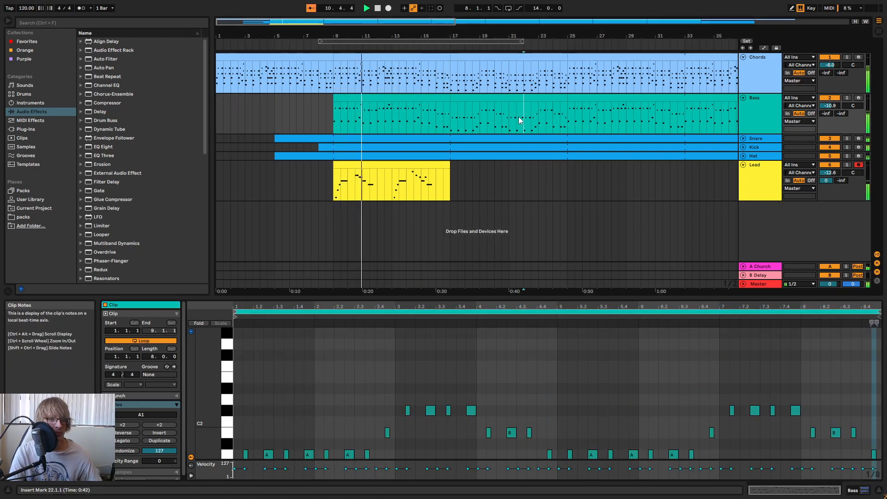
{"action": "left_click", "coordinate": [421, 53]}
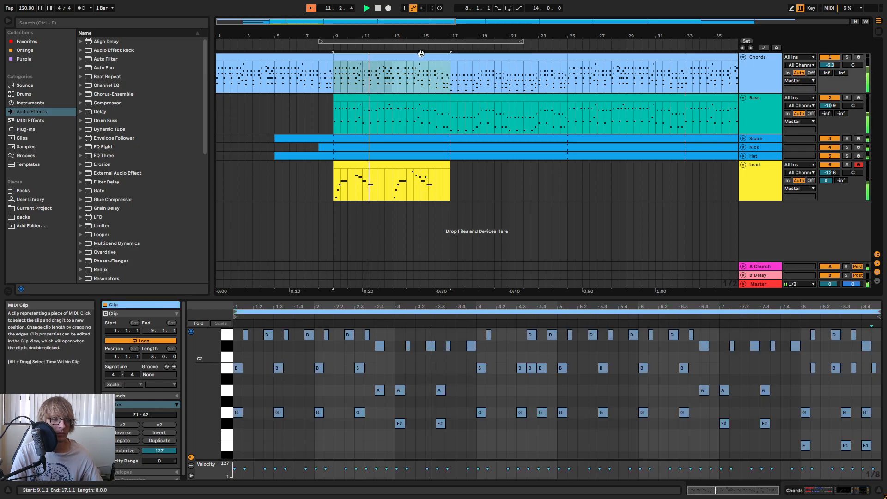
- Copy the Chords, Bass and Lead clips spanning bars 9–17 to bar 25
{"action": "left_click", "coordinate": [439, 175], "text": "shift"}
{"action": "key", "text": "ctrl+v"}
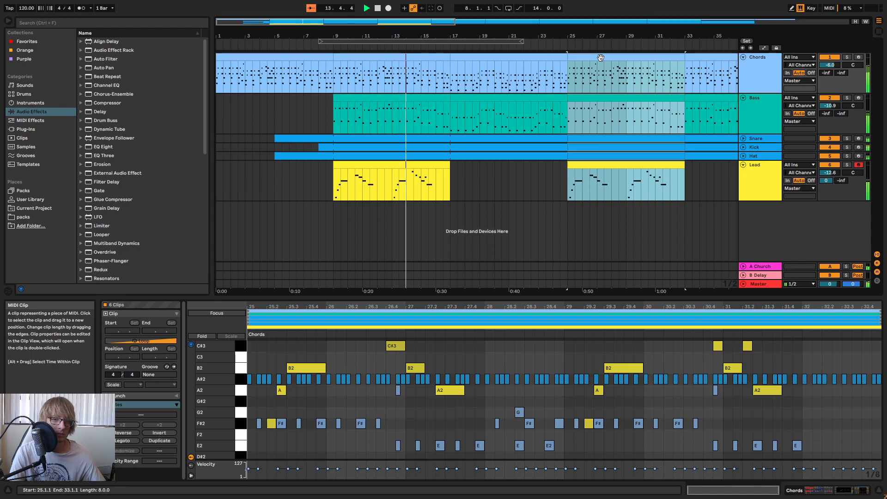
{"action": "left_click_drag", "start_coordinate": [597, 36], "coordinate": [560, 33]}
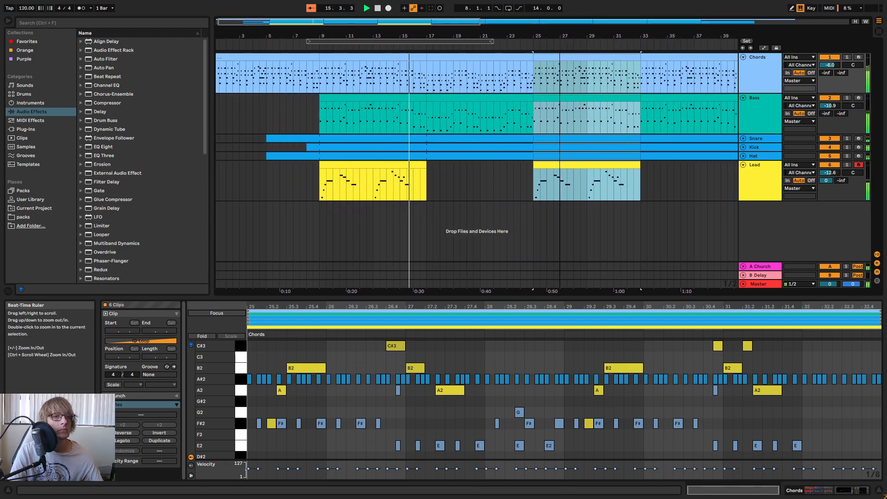
- Open the Chords clip at bars 17–25 in an enlarged note editor and play its closing bars
{"action": "left_click", "coordinate": [457, 180]}
{"action": "left_click", "coordinate": [462, 56]}
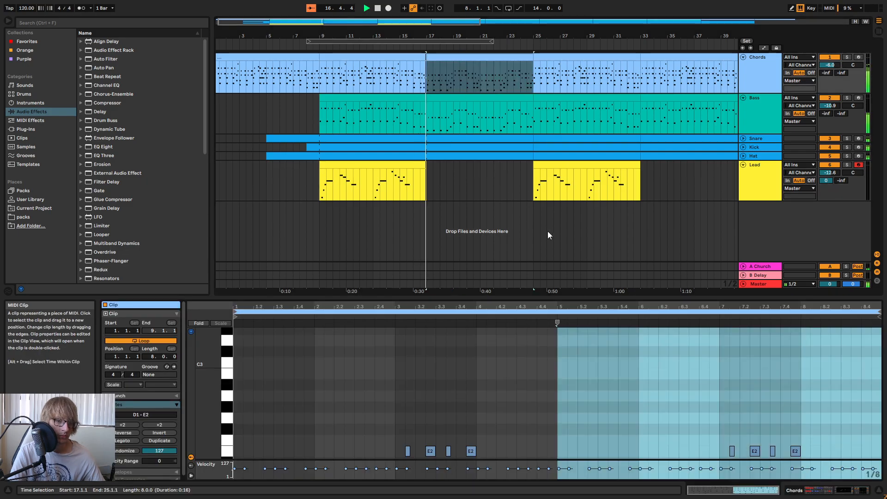
{"action": "left_click_drag", "start_coordinate": [596, 295], "coordinate": [600, 70]}
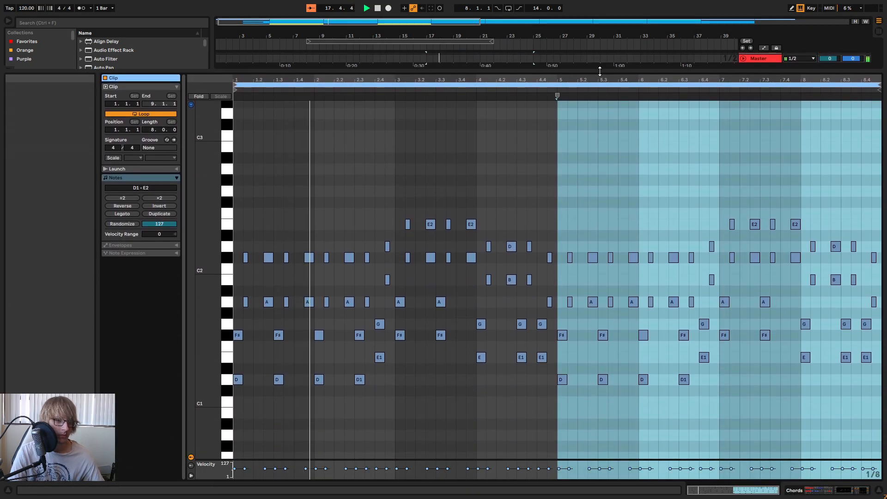
{"action": "mouse_move", "coordinate": [461, 80]}
{"action": "left_mouse_down"}
{"action": "mouse_move", "coordinate": [450, 92]}
{"action": "mouse_move", "coordinate": [421, 86]}
{"action": "mouse_move", "coordinate": [461, 82]}
{"action": "left_mouse_up"}
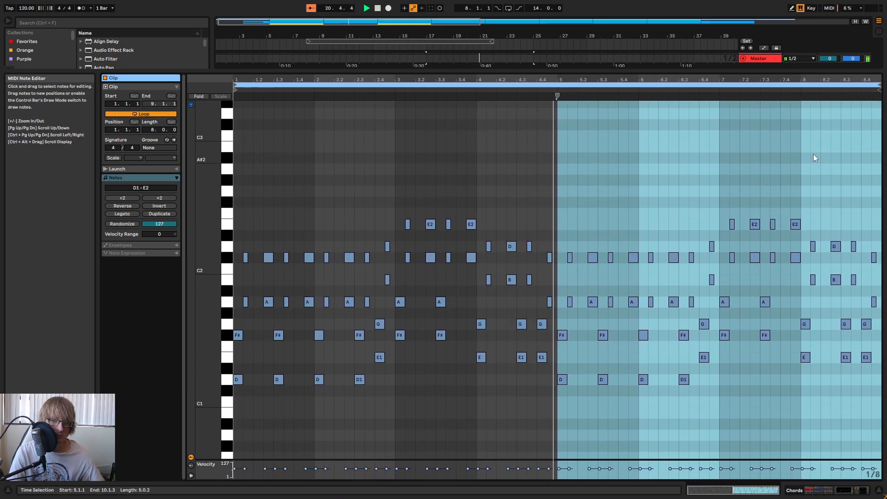
{"action": "mouse_move", "coordinate": [833, 81]}
{"action": "left_mouse_down"}
{"action": "mouse_move", "coordinate": [812, 91]}
{"action": "mouse_move", "coordinate": [834, 83]}
{"action": "left_mouse_up"}
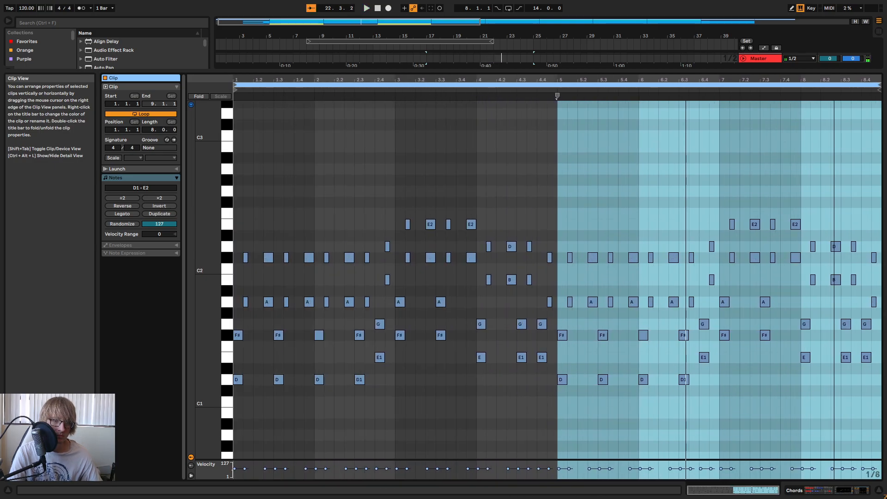
{"action": "left_click", "coordinate": [729, 89]}
{"action": "mouse_move", "coordinate": [847, 81]}
{"action": "left_mouse_down"}
{"action": "mouse_move", "coordinate": [815, 88]}
{"action": "mouse_move", "coordinate": [847, 80]}
{"action": "left_mouse_up"}
- Raise the notes in the last bar of the Chords clip by three semitones and delete the unwanted inner notes
{"action": "left_click_drag", "start_coordinate": [808, 379], "coordinate": [869, 239]}
{"action": "key", "text": "Up"}
{"action": "key", "text": "Up"}
{"action": "key", "text": "Up"}
{"action": "left_click_drag", "start_coordinate": [796, 300], "coordinate": [877, 283]}
{"action": "key", "text": "Delete"}
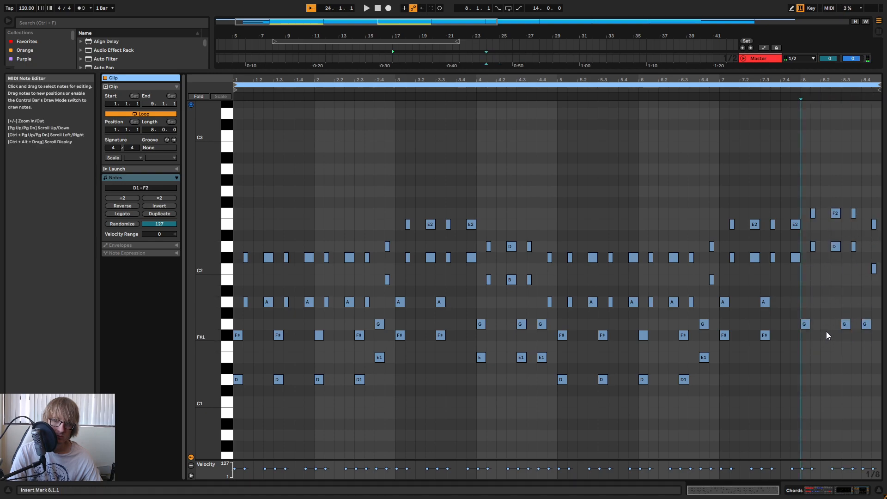
- Replace the Chords clip's last-bar notes with a copy of its bar 5 chord raised five semitones
{"action": "left_click_drag", "start_coordinate": [808, 348], "coordinate": [880, 192]}
{"action": "key", "text": "Delete"}
{"action": "left_click_drag", "start_coordinate": [558, 397], "coordinate": [619, 241]}
{"action": "left_click", "coordinate": [807, 284]}
{"action": "key", "text": "ctrl+v"}
{"action": "key", "text": "Up"}
{"action": "key", "text": "Up"}
{"action": "key", "text": "Up"}
{"action": "key", "text": "Up"}
{"action": "key", "text": "Up"}
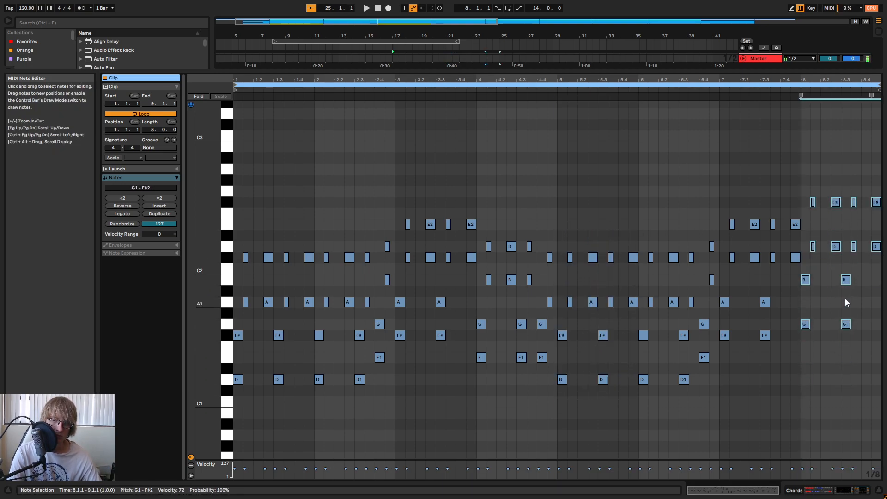
- Play the end of the Chords clip from its bar 7 to hear the changed last bar
{"action": "key", "text": "space"}
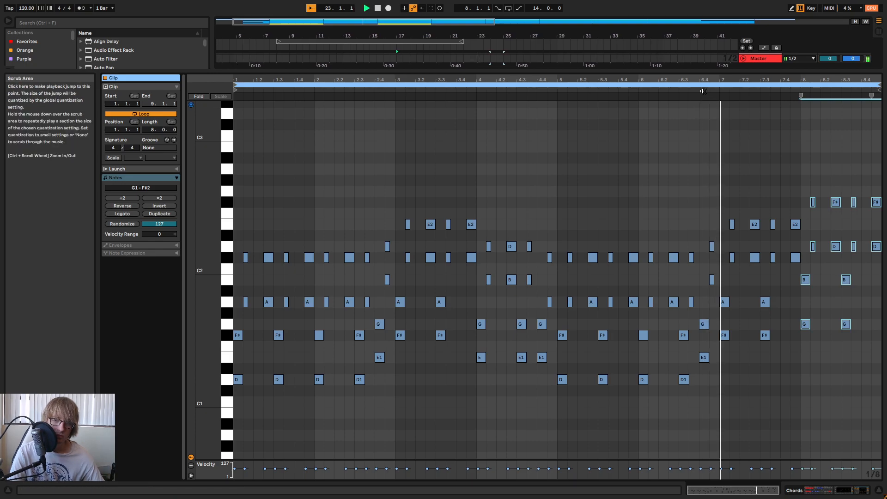
{"action": "key", "text": "plus"}
{"action": "key", "text": "minus"}
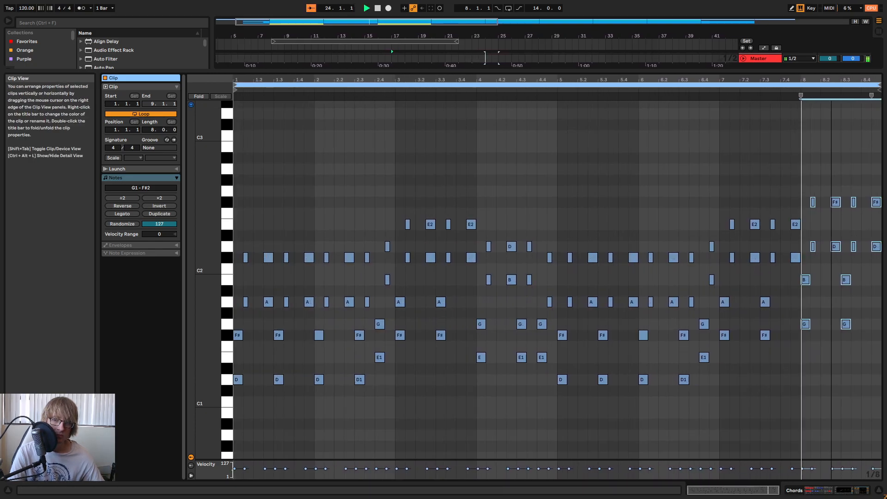
{"action": "key", "text": "space"}
- Open the Chords clip at bar 25, play its start and examine its notes in the enlarged editor
{"action": "left_click_drag", "start_coordinate": [849, 72], "coordinate": [750, 274]}
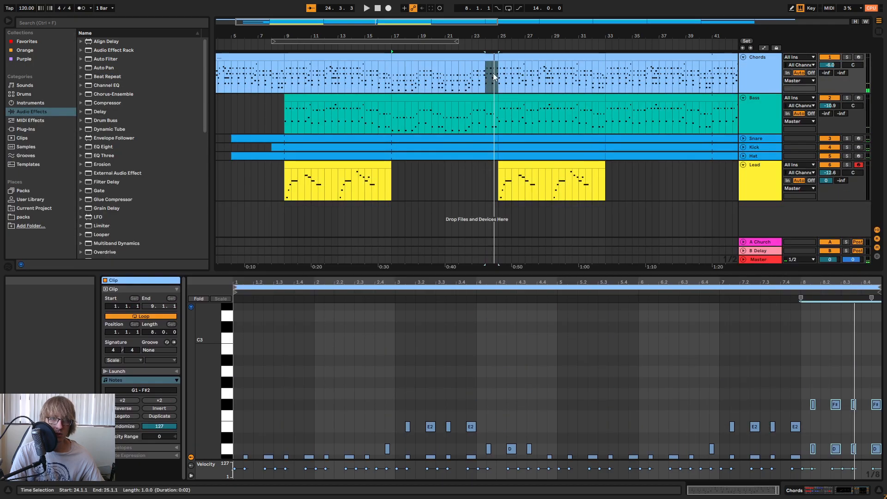
{"action": "left_click", "coordinate": [584, 58]}
{"action": "key", "text": "space"}
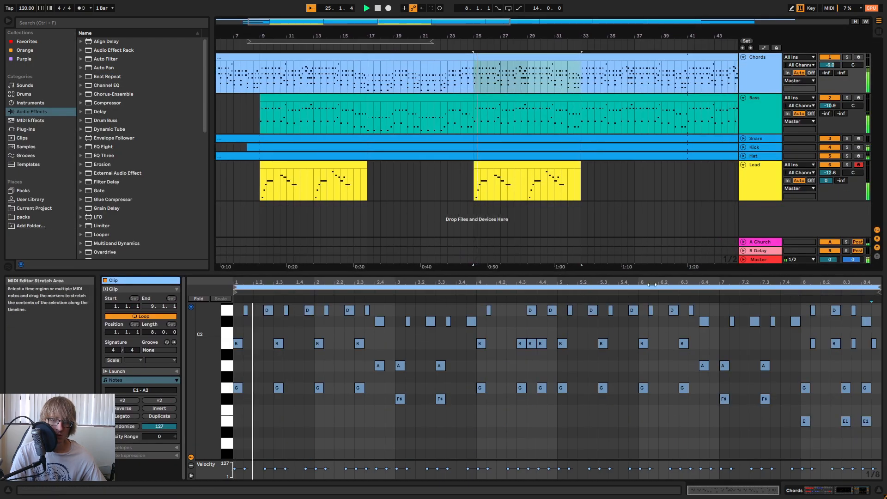
{"action": "key", "text": "space"}
{"action": "scroll", "coordinate": [813, 325], "scroll_direction": "up", "scroll_amount": 3}
{"action": "left_click_drag", "start_coordinate": [841, 272], "coordinate": [837, 112]}
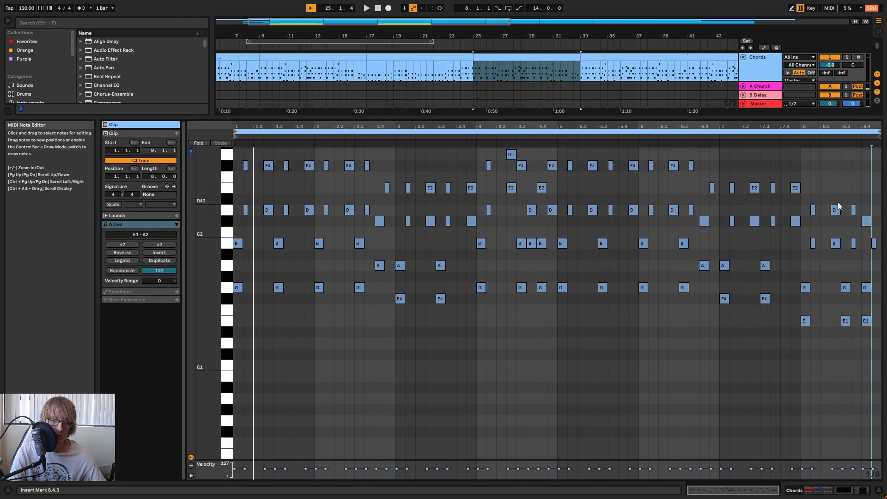
{"action": "left_click_drag", "start_coordinate": [660, 118], "coordinate": [649, 192]}
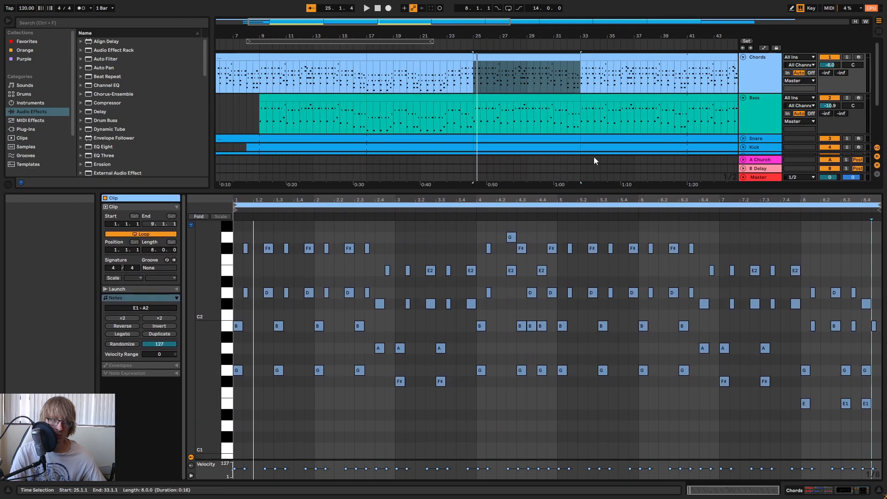
- Open the first Chords clip, select its bar 8 notes and play that bar
{"action": "left_click", "coordinate": [221, 59]}
{"action": "scroll", "coordinate": [849, 308], "scroll_direction": "down", "scroll_amount": 3}
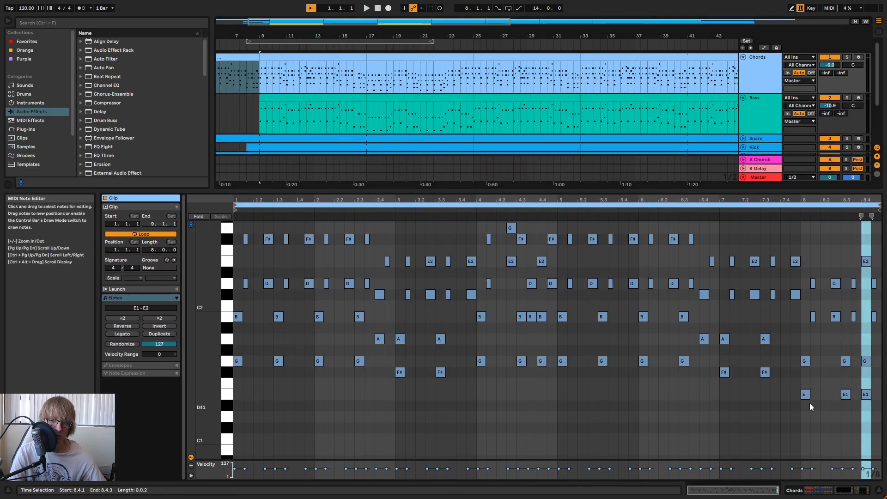
{"action": "left_click_drag", "start_coordinate": [808, 412], "coordinate": [875, 249]}
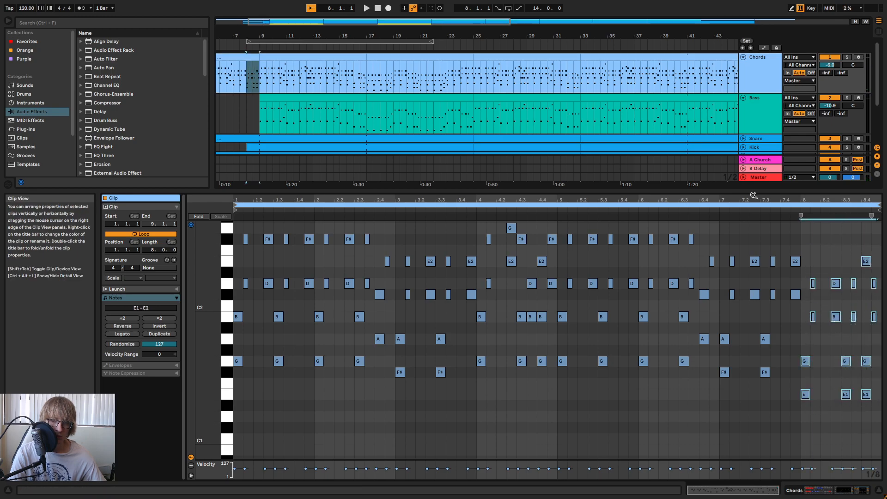
{"action": "left_click", "coordinate": [792, 211]}
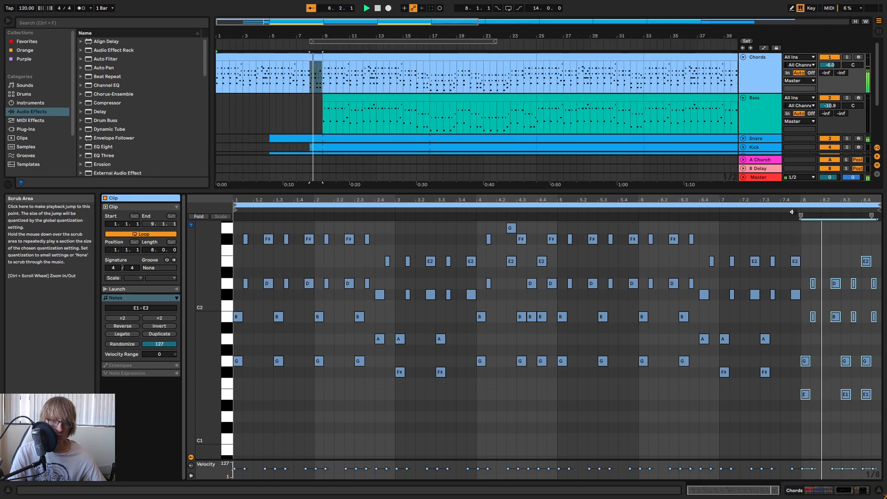
{"action": "key", "text": "space"}
- Replace the bar 8 notes of the Chords clip at bar 17 with the bar 4 notes copied from the first Chords clip
{"action": "scroll", "coordinate": [532, 311], "scroll_direction": "up", "scroll_amount": 3}
{"action": "left_click_drag", "start_coordinate": [486, 421], "coordinate": [504, 320]}
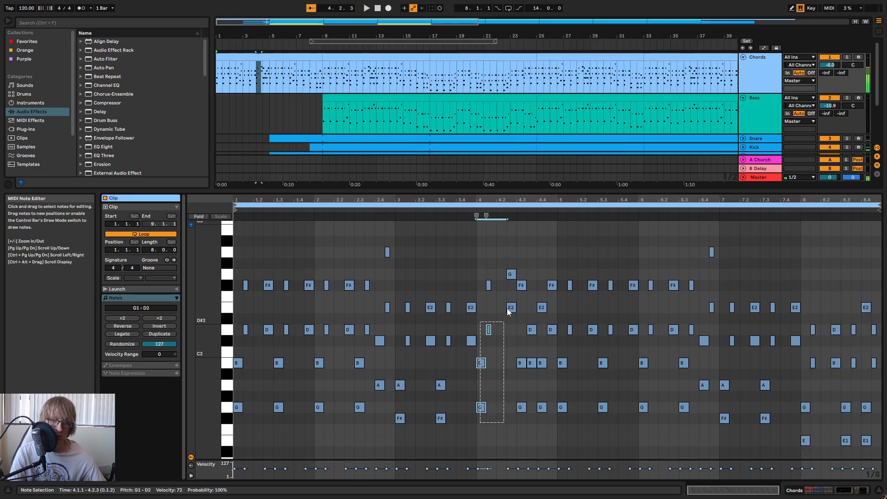
{"action": "left_click_drag", "start_coordinate": [553, 235], "coordinate": [553, 234]}
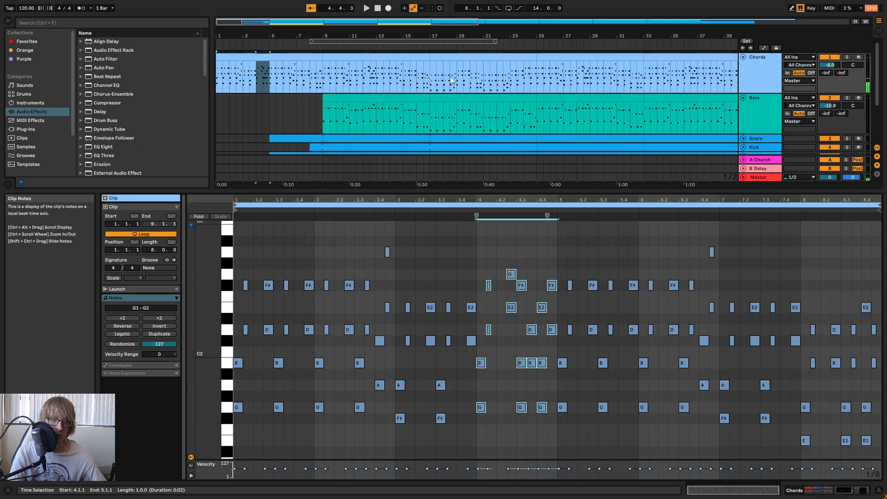
{"action": "left_click", "coordinate": [479, 57]}
{"action": "key", "text": "space"}
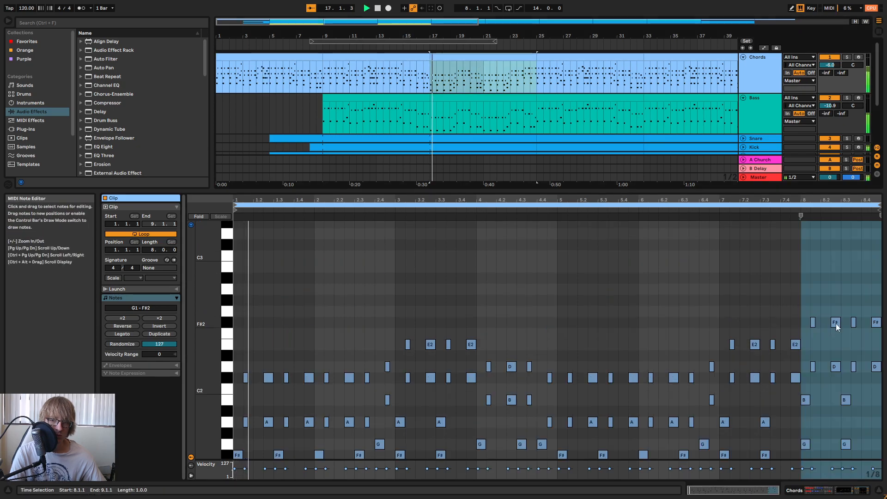
{"action": "scroll", "coordinate": [827, 351], "scroll_direction": "down", "scroll_amount": 1}
{"action": "left_click", "coordinate": [824, 392]}
{"action": "left_click_drag", "start_coordinate": [804, 433], "coordinate": [879, 275]}
{"action": "key", "text": "Delete"}
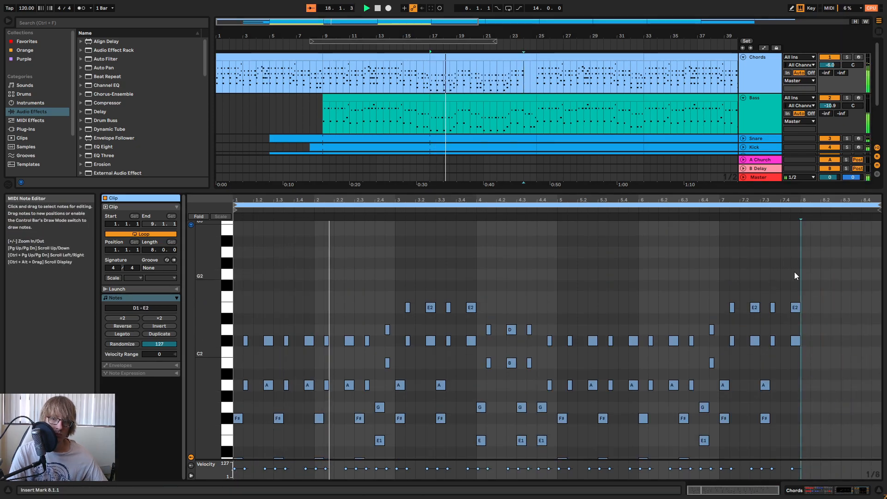
{"action": "key", "text": "ctrl+v"}
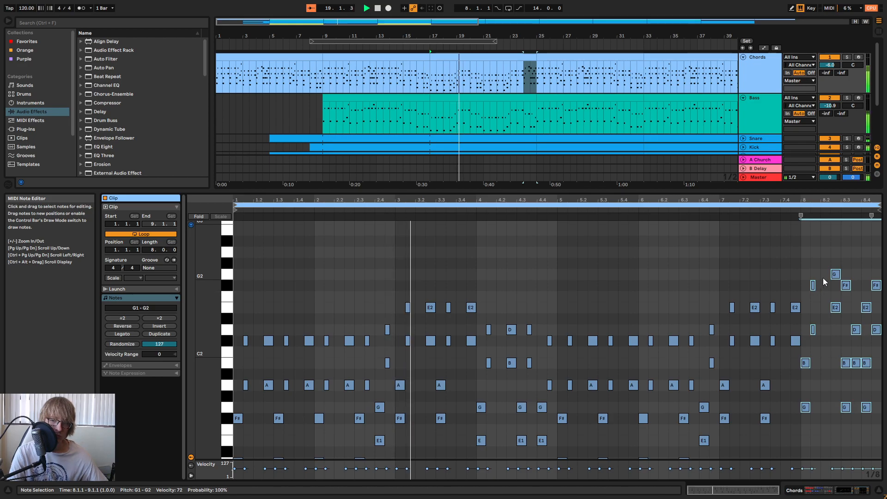
- Open the Bass clip at bars 17–25 and raise its bar 8 notes by three semitones
{"action": "mouse_move", "coordinate": [694, 193]}
{"action": "left_mouse_down"}
{"action": "mouse_move", "coordinate": [679, 251]}
{"action": "mouse_move", "coordinate": [688, 206]}
{"action": "left_mouse_up"}
{"action": "left_click", "coordinate": [512, 110]}
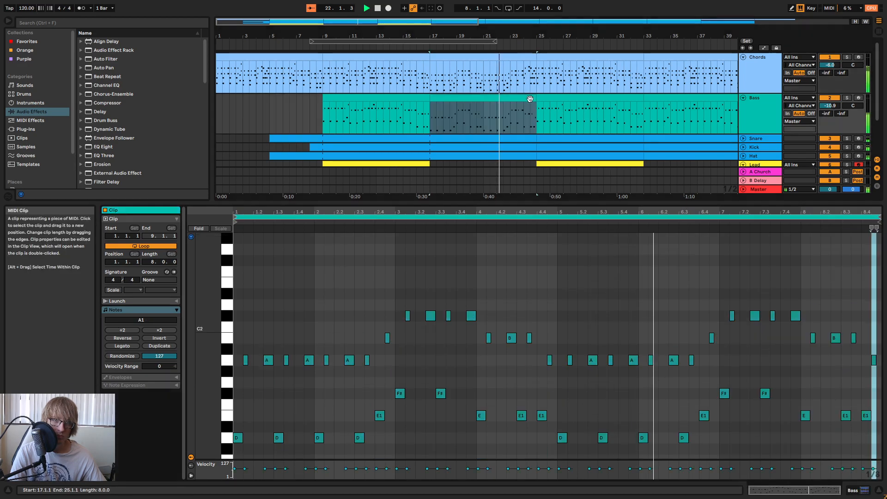
{"action": "left_click_drag", "start_coordinate": [803, 436], "coordinate": [875, 329]}
{"action": "key", "text": "Up"}
{"action": "key", "text": "Up"}
{"action": "key", "text": "Up"}
{"action": "left_click", "coordinate": [851, 246]}
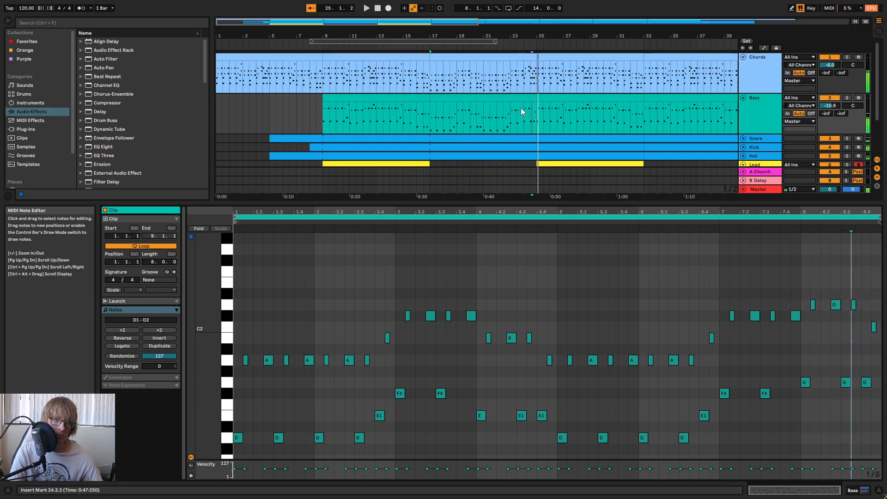
- Play the Bass clip at bar 9 from its bar 4 and copy that bar's notes
{"action": "key", "text": "space"}
{"action": "left_click", "coordinate": [417, 97]}
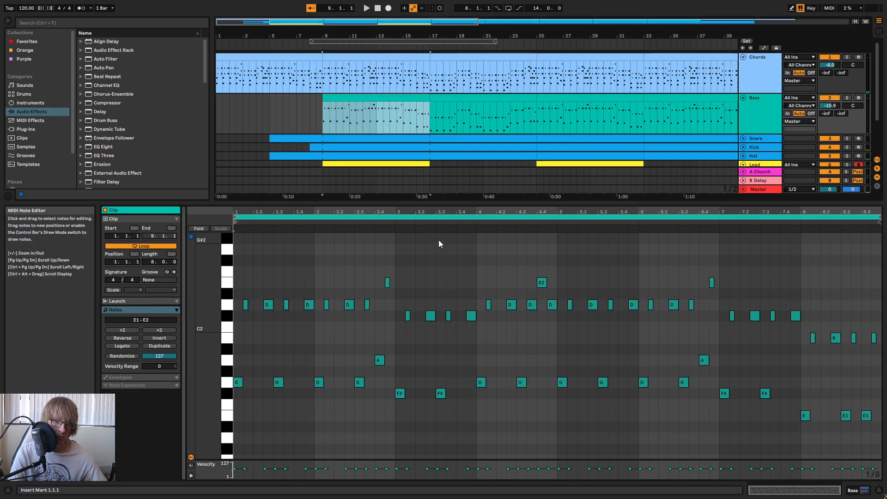
{"action": "left_click", "coordinate": [480, 221]}
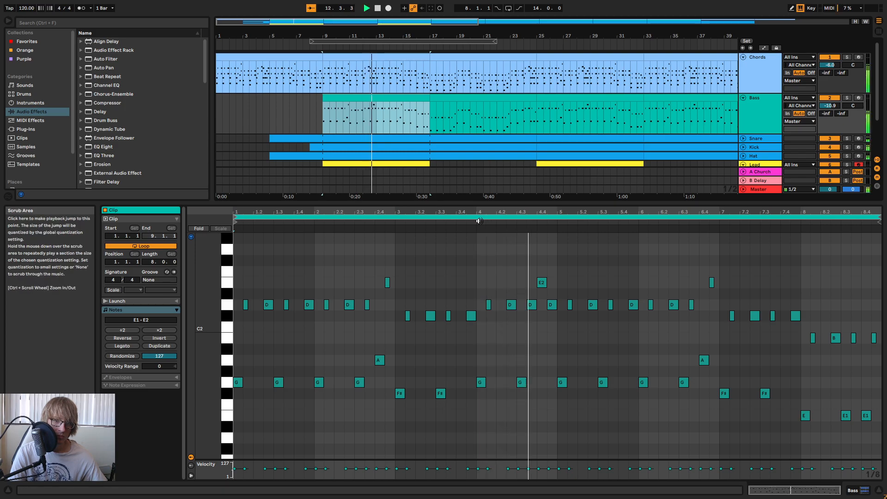
{"action": "key", "text": "space"}
{"action": "left_click_drag", "start_coordinate": [479, 397], "coordinate": [552, 263]}
- Delete the bar 8 notes of the Bass clip at bar 17 and paste the copied notes there
{"action": "left_click", "coordinate": [503, 99]}
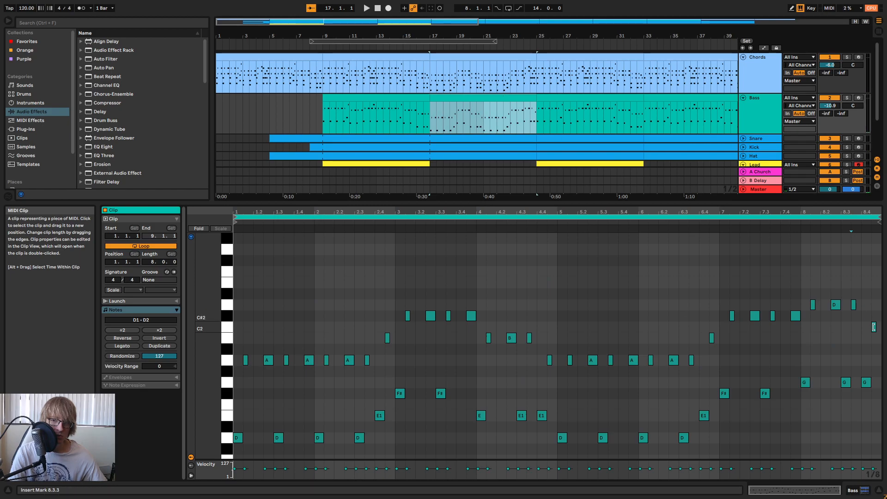
{"action": "left_click", "coordinate": [790, 395]}
{"action": "key", "text": "ctrl+v"}
{"action": "mouse_move", "coordinate": [807, 408]}
{"action": "left_mouse_down"}
{"action": "mouse_move", "coordinate": [829, 386]}
{"action": "mouse_move", "coordinate": [881, 296]}
{"action": "left_mouse_up"}
{"action": "key", "text": "Delete"}
{"action": "left_click", "coordinate": [807, 284]}
{"action": "left_click", "coordinate": [802, 285]}
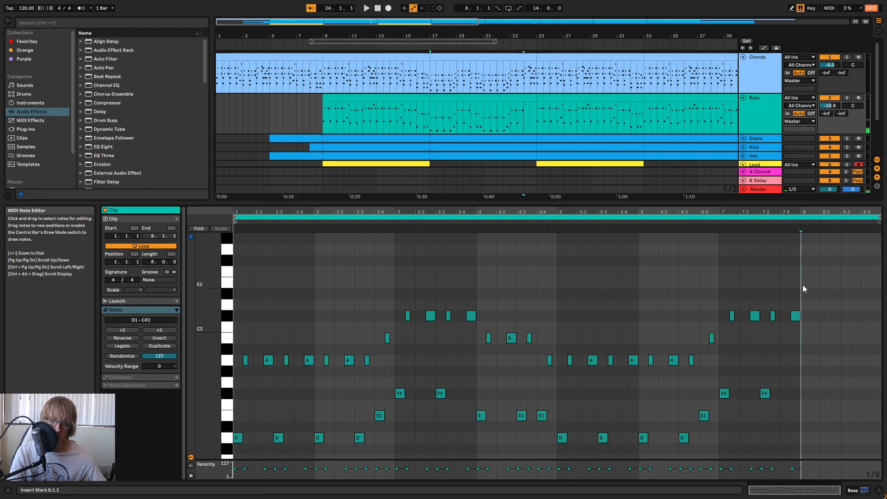
{"action": "key", "text": "ctrl+v"}
- Play the arrangement through the edited section at bars 17–25 and from its beginning, with all tracks in view
{"action": "key", "text": "space"}
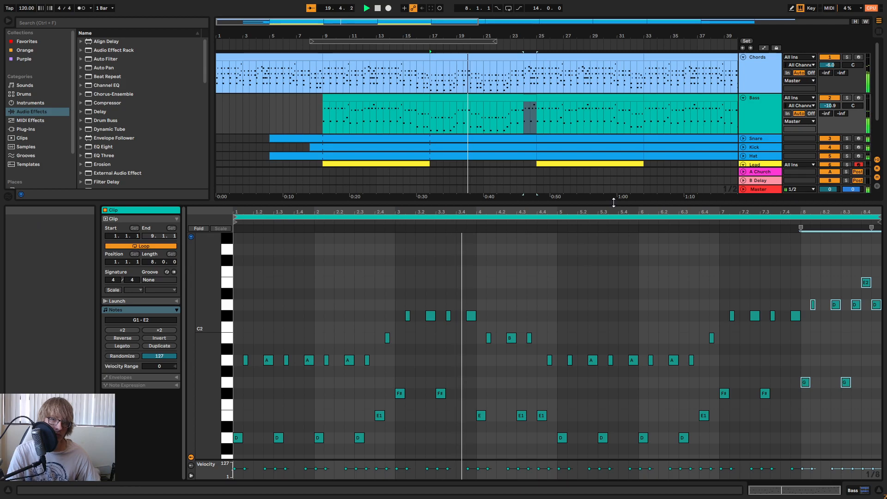
{"action": "left_click_drag", "start_coordinate": [614, 202], "coordinate": [610, 336]}
{"action": "mouse_move", "coordinate": [575, 37]}
{"action": "left_mouse_down"}
{"action": "mouse_move", "coordinate": [660, 37]}
{"action": "mouse_move", "coordinate": [564, 38]}
{"action": "left_mouse_up"}
{"action": "left_click", "coordinate": [524, 187]}
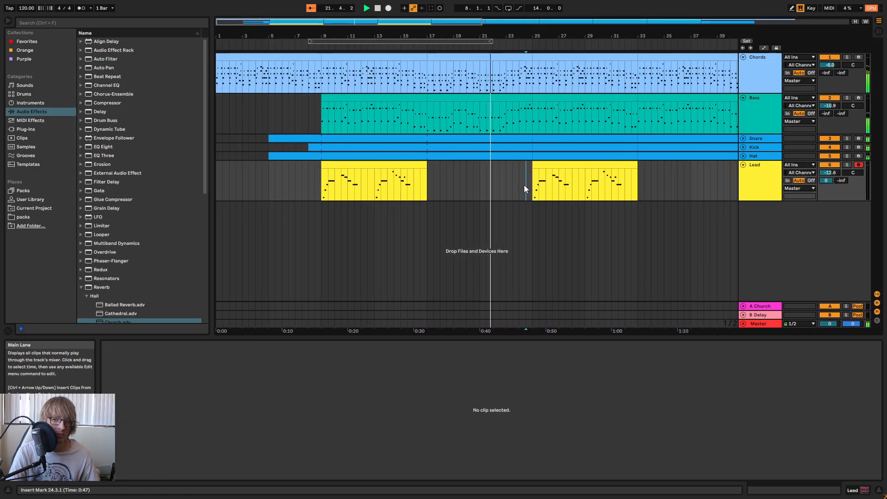
{"action": "left_click_drag", "start_coordinate": [538, 46], "coordinate": [589, 36]}
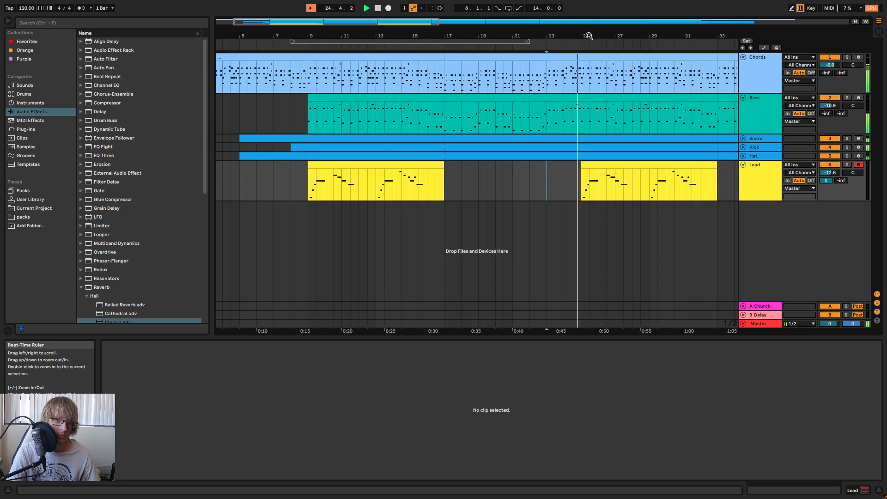
{"action": "left_click_drag", "start_coordinate": [589, 36], "coordinate": [357, 33]}
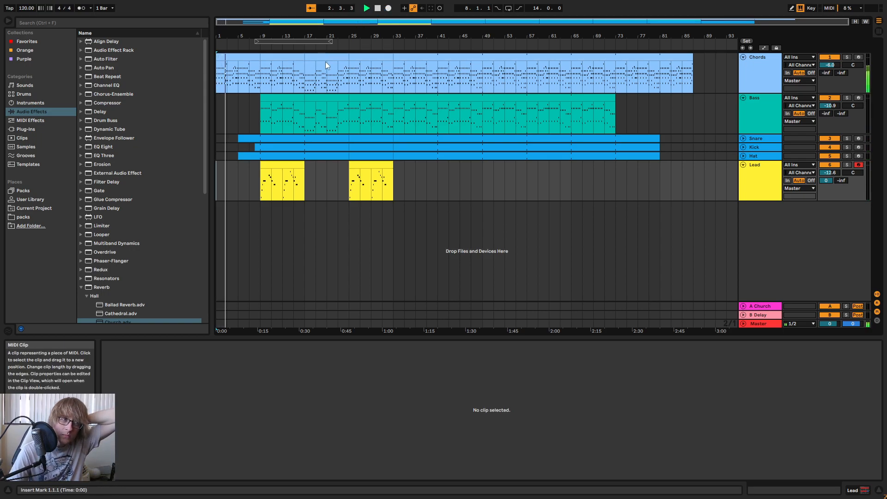
{"action": "key", "text": "plus"}
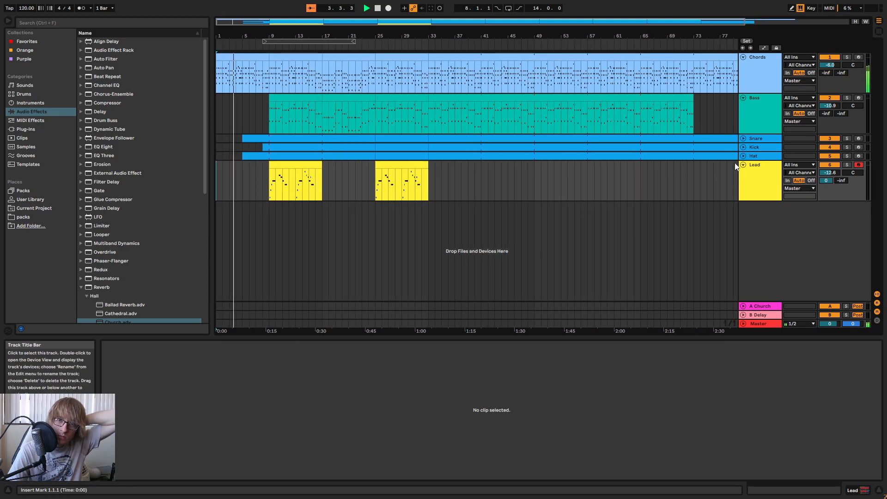
- Collapse the Lead track and load the ADM COIN-OP Pulse MONO.adg preset from the User Library onto it
{"action": "left_click", "coordinate": [743, 165]}
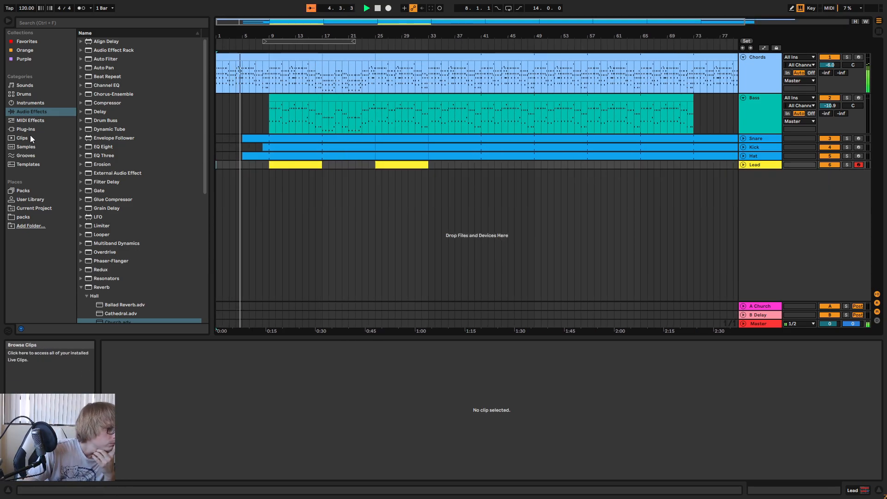
{"action": "left_click", "coordinate": [23, 199]}
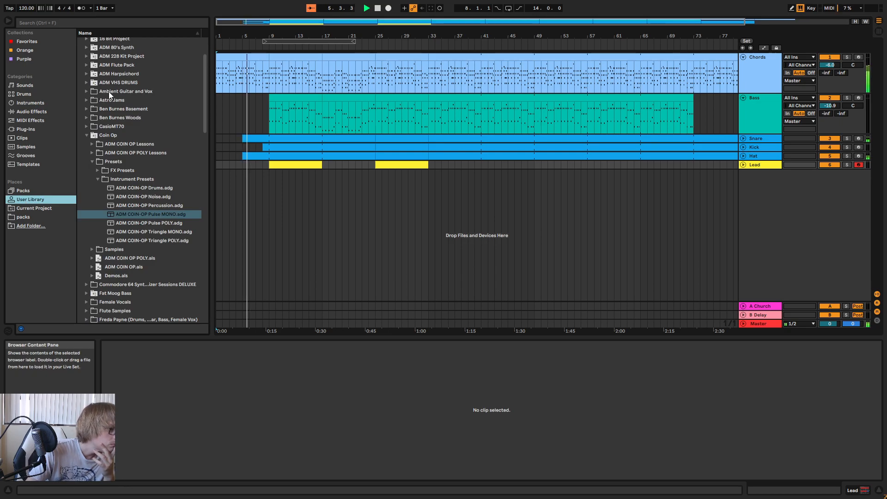
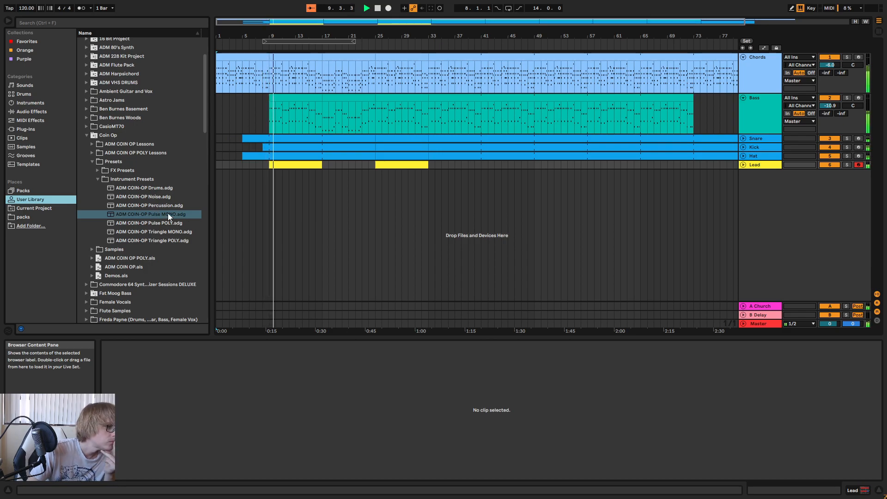
{"action": "left_click_drag", "start_coordinate": [168, 211], "coordinate": [769, 169]}
- Set the Lead track's volume to -9.6 dB in the mixer during playback and return to the arrangement
{"action": "key", "text": "Tab"}
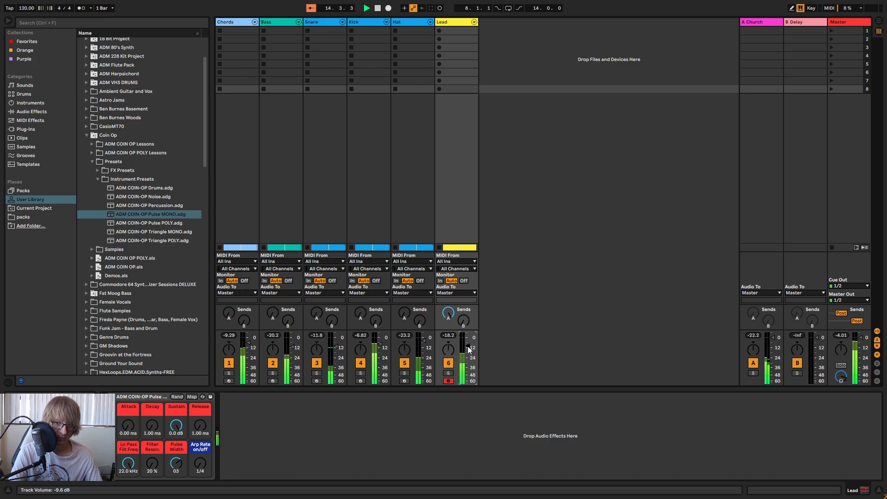
{"action": "key", "text": "Tab"}
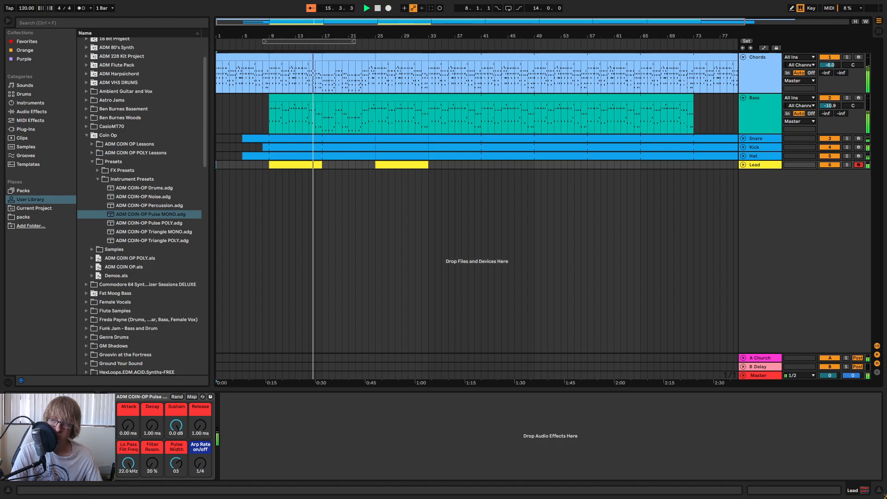
{"action": "key", "text": "Tab"}
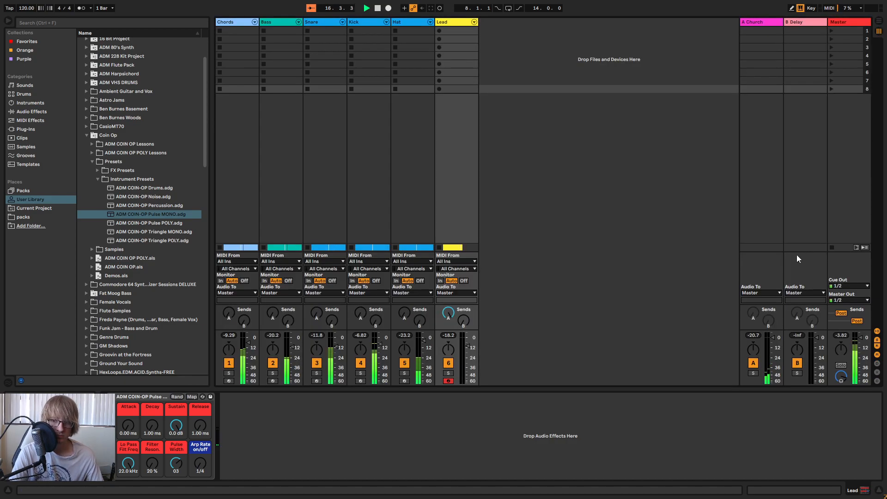
{"action": "key", "text": "Tab"}
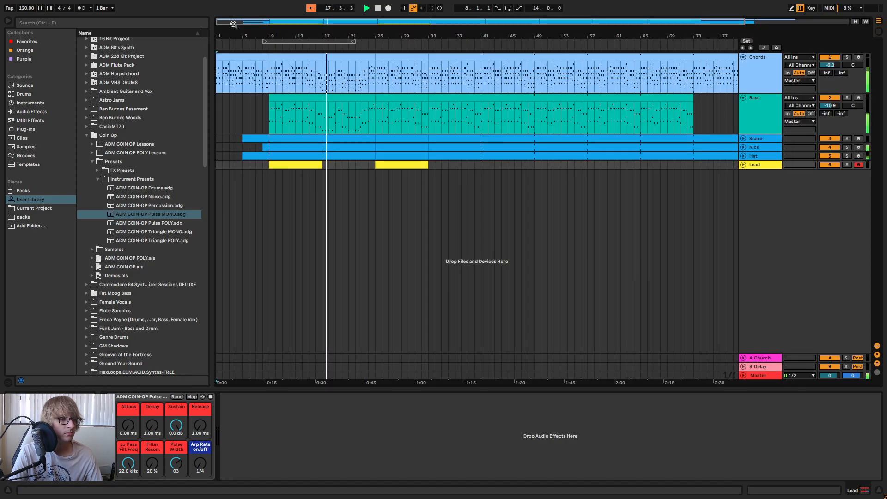
- Duplicate the Lead track and rename the copy Lead 2
{"action": "left_click_drag", "start_coordinate": [299, 35], "coordinate": [352, 35]}
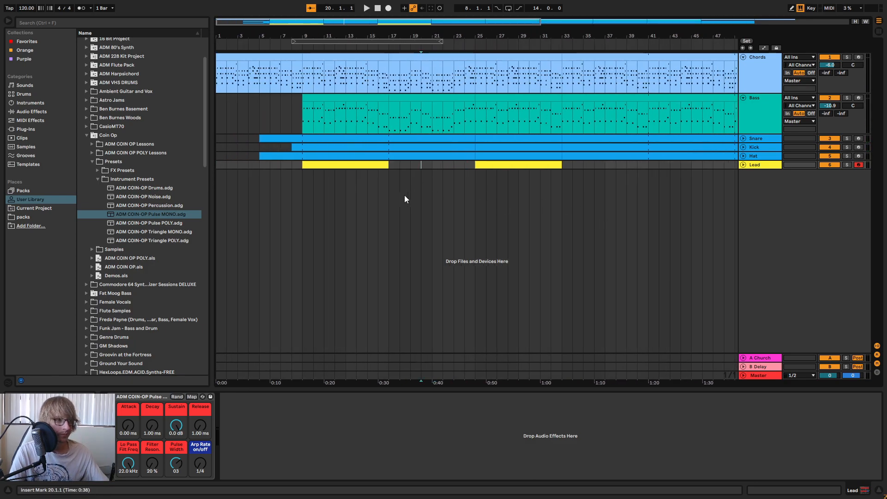
{"action": "right_click", "coordinate": [767, 165]}
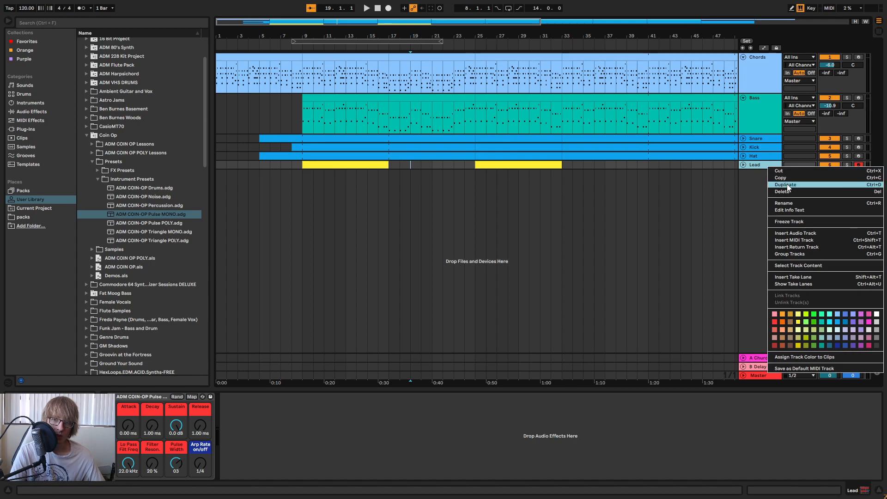
{"action": "left_click", "coordinate": [780, 210]}
{"action": "key", "text": "ctrl+d"}
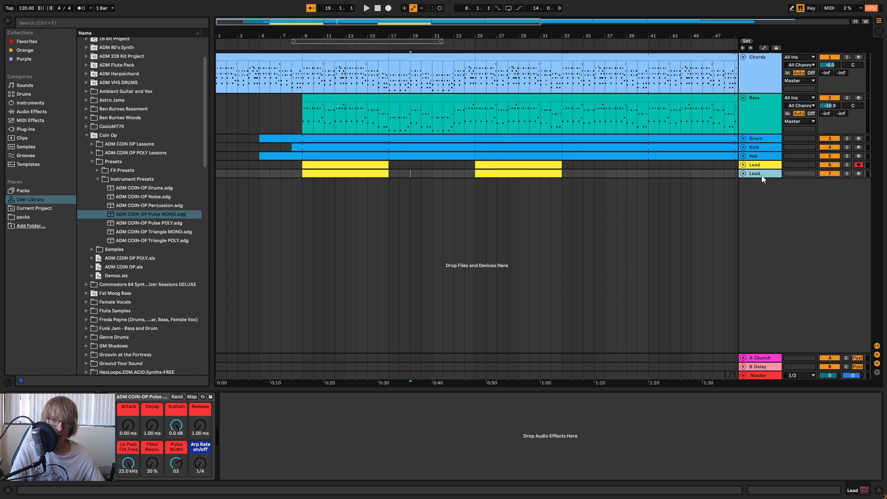
{"action": "right_click", "coordinate": [760, 175]}
{"action": "left_click", "coordinate": [787, 211]}
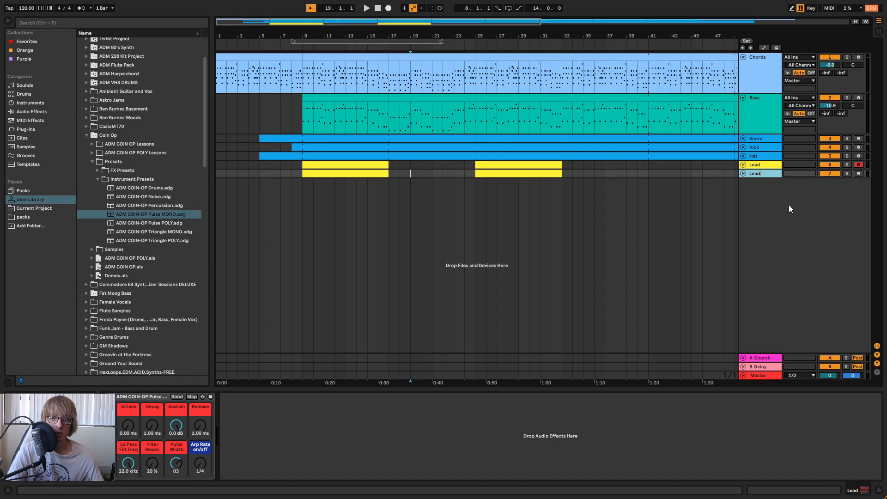
{"action": "left_click", "coordinate": [330, 201]}
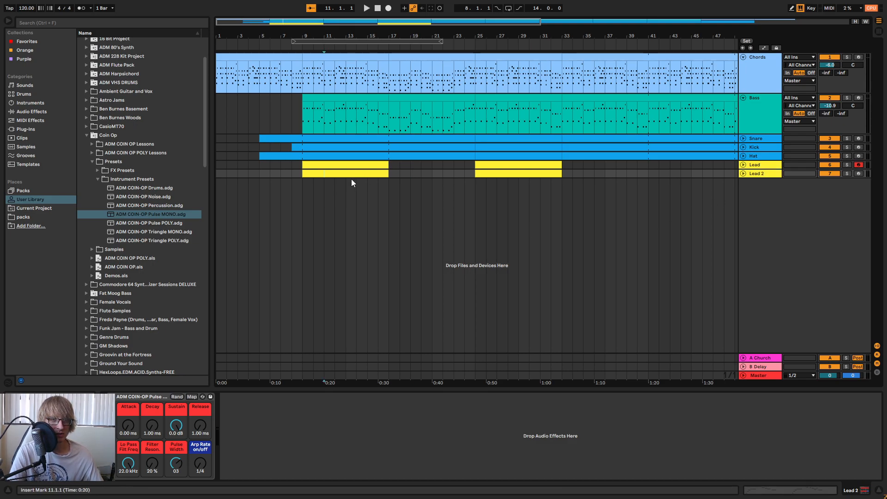
- Move the Lead 2 clip from bar 9 to bar 17 and set that track's Pulse Width to 02
{"action": "left_click_drag", "start_coordinate": [417, 182], "coordinate": [440, 173]}
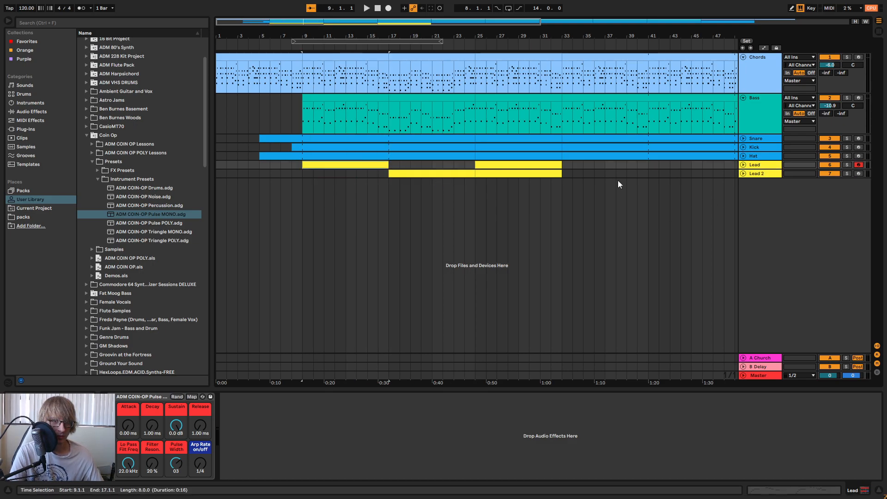
{"action": "left_click", "coordinate": [763, 174]}
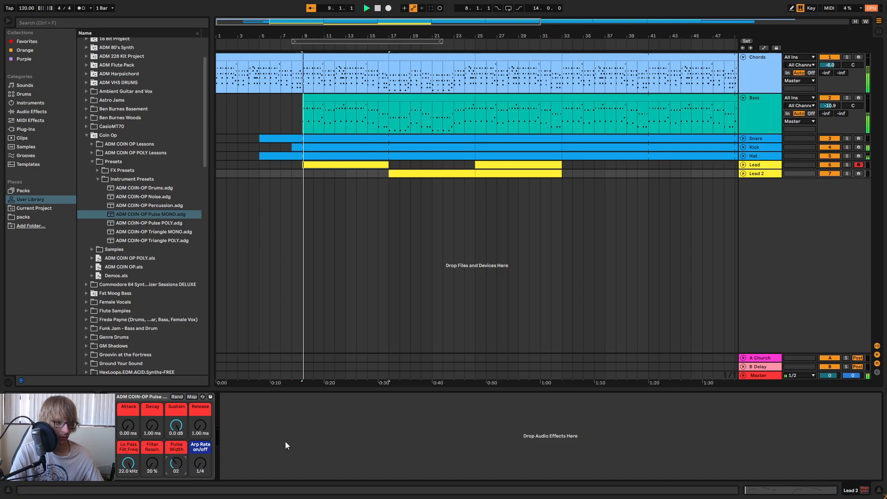
{"action": "left_click", "coordinate": [412, 188]}
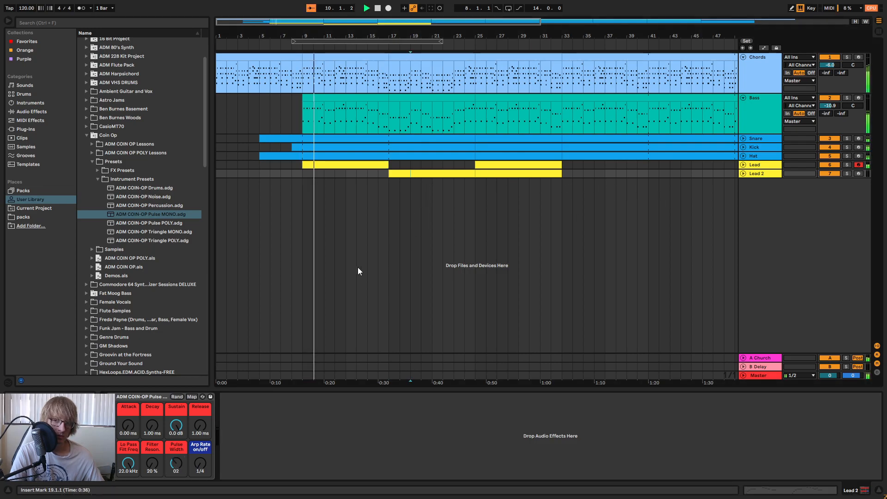
- View the notes of the Lead 2 clip at bar 17, and delete the Lead 2 clip at bars 25–33
{"action": "double_click", "coordinate": [396, 173]}
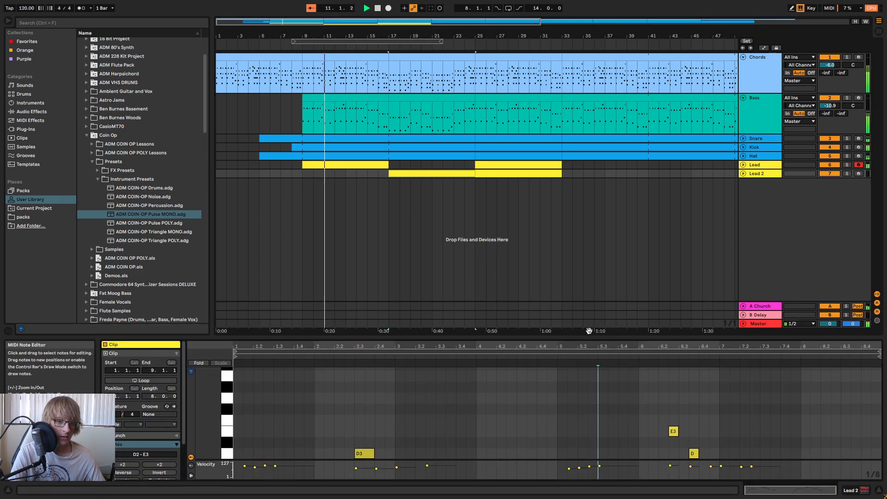
{"action": "left_click_drag", "start_coordinate": [605, 337], "coordinate": [605, 271]}
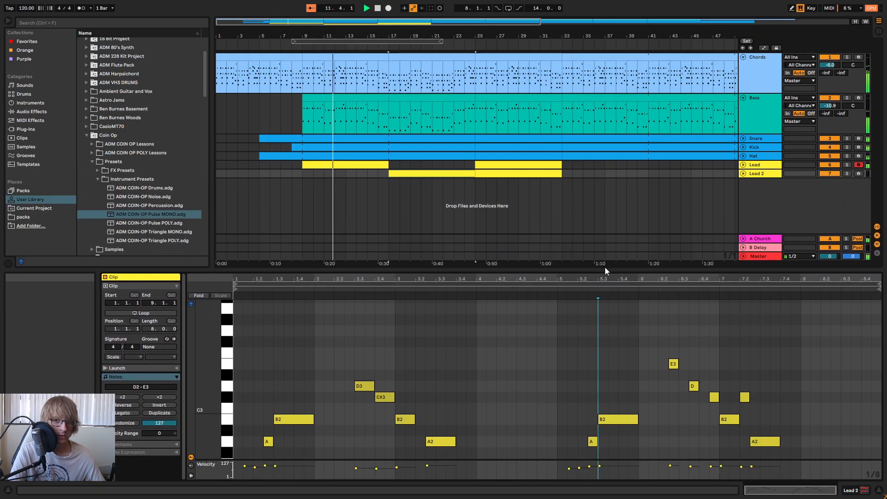
{"action": "left_click", "coordinate": [535, 174]}
{"action": "key", "text": "Delete"}
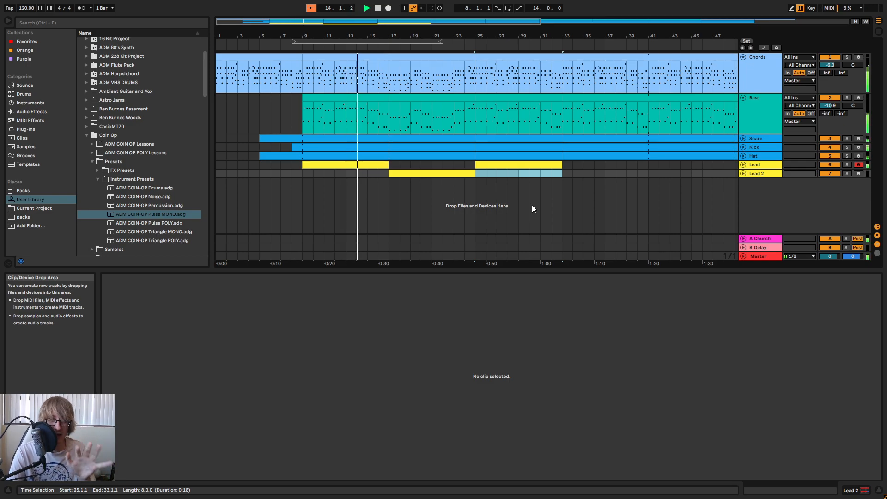
- Open the Lead 2 clip at bars 17–25 and enlarge its note editor to show the whole melody
{"action": "left_click_drag", "start_coordinate": [388, 36], "coordinate": [402, 51]}
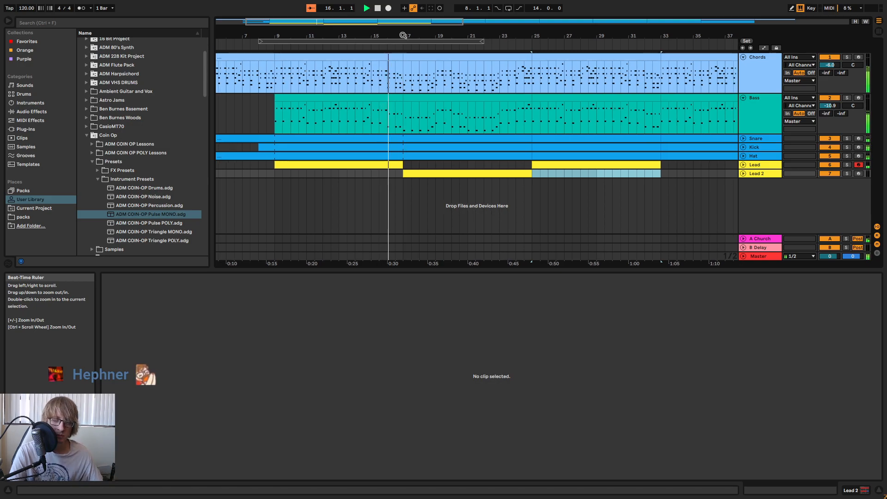
{"action": "left_click", "coordinate": [430, 173]}
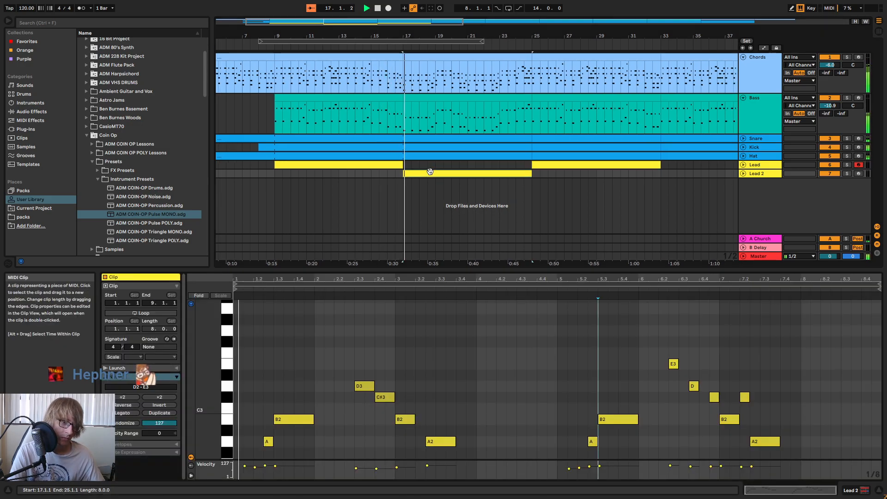
{"action": "left_click_drag", "start_coordinate": [398, 268], "coordinate": [420, 154]}
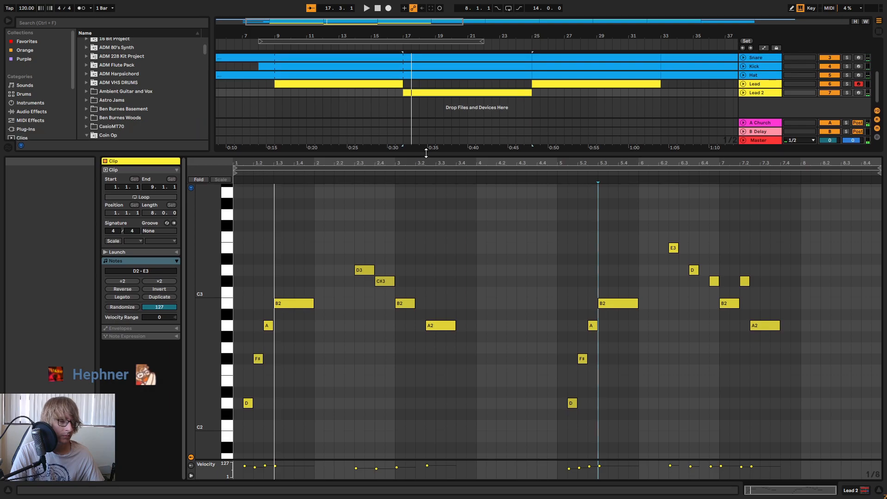
- Play the start of the Lead 2 clip and shorten the long B2 note at 1.3 to end at 1.3.3
{"action": "left_click", "coordinate": [252, 402]}
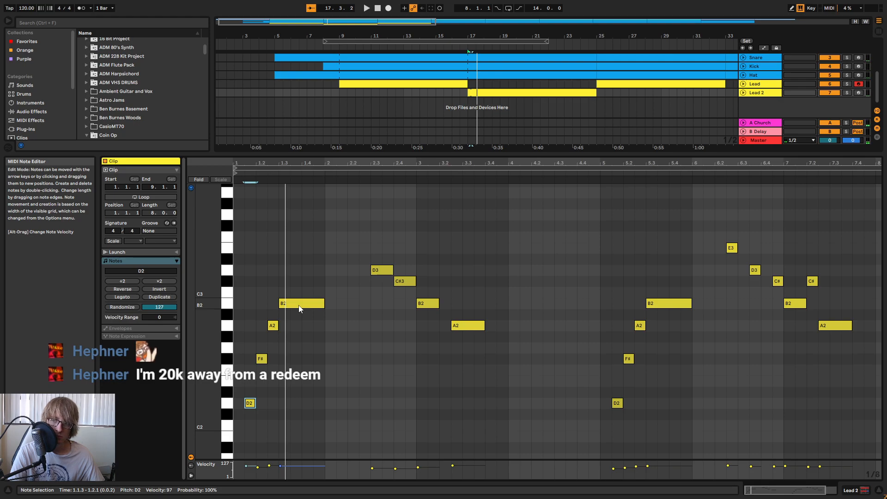
{"action": "key", "text": "space"}
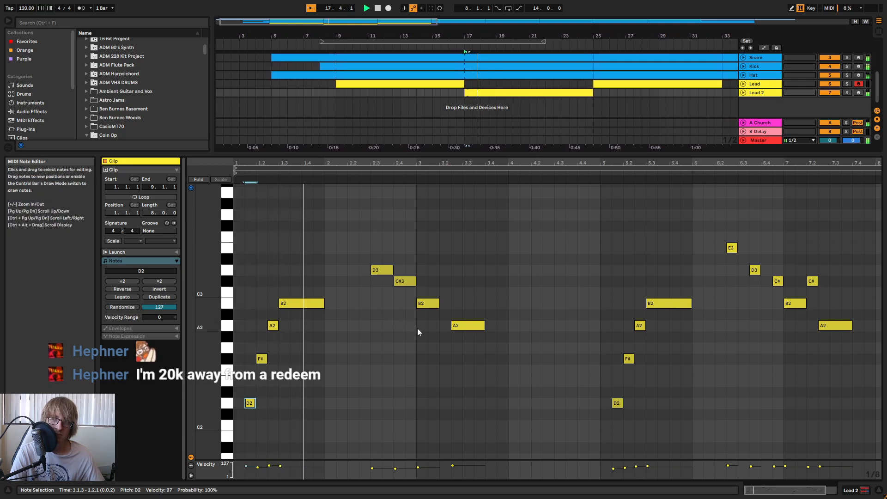
{"action": "key", "text": "space"}
{"action": "left_click", "coordinate": [441, 293]}
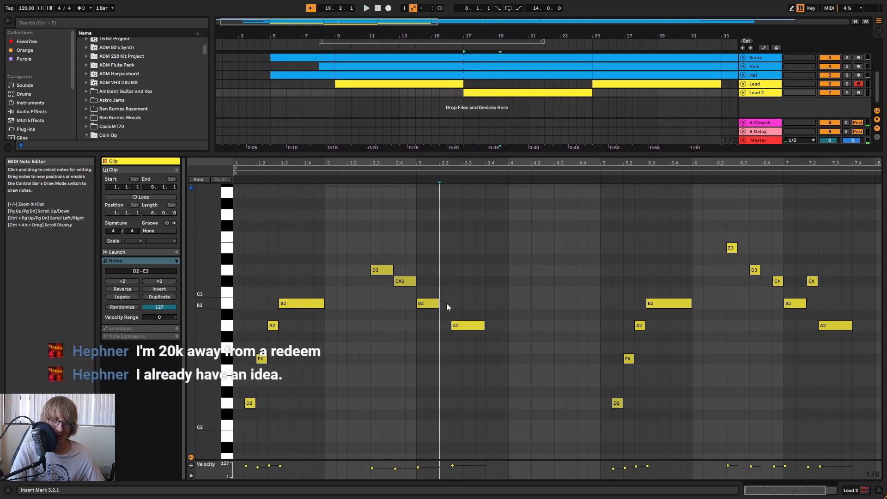
{"action": "key", "text": "space"}
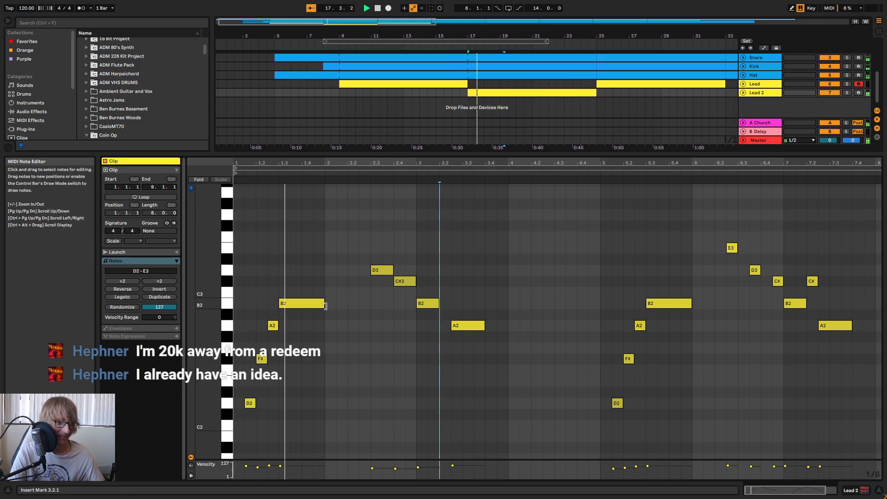
{"action": "left_click_drag", "start_coordinate": [324, 306], "coordinate": [286, 311]}
{"action": "key", "text": "space"}
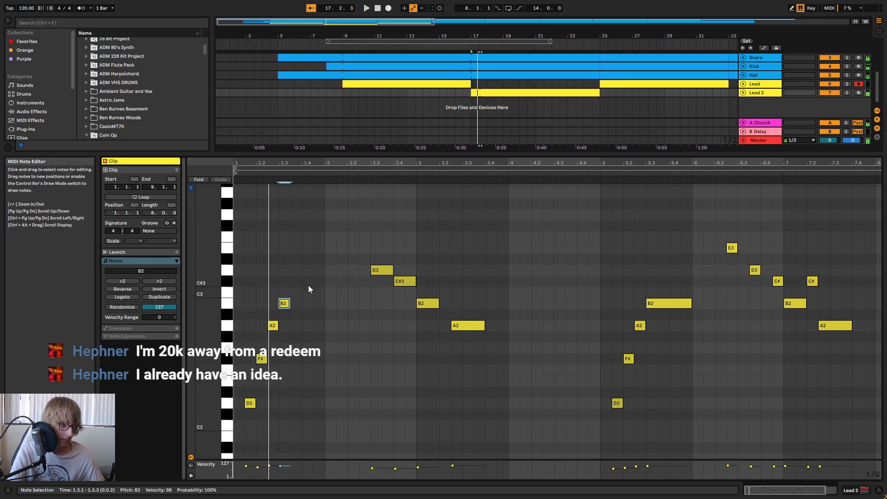
- Try the shortened note at 1.3 on F#2 and move it back to B2
{"action": "left_click_drag", "start_coordinate": [282, 305], "coordinate": [283, 362]}
{"action": "key", "text": "space"}
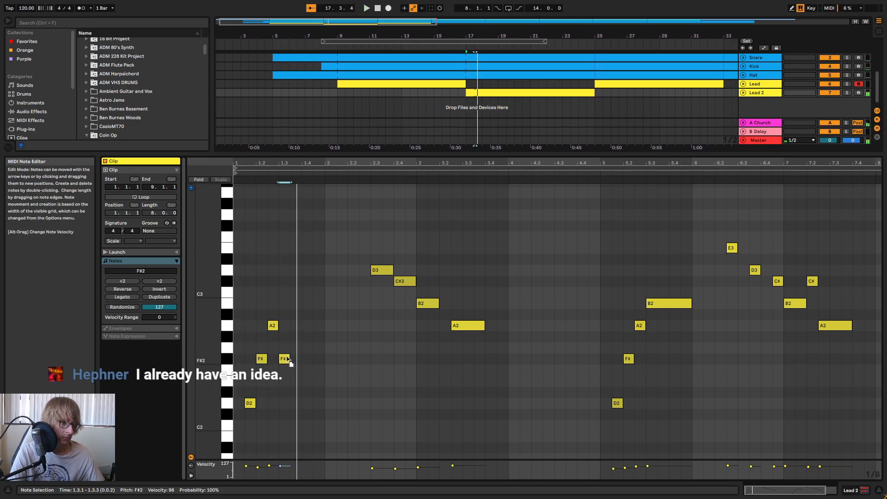
{"action": "left_click_drag", "start_coordinate": [287, 358], "coordinate": [293, 315]}
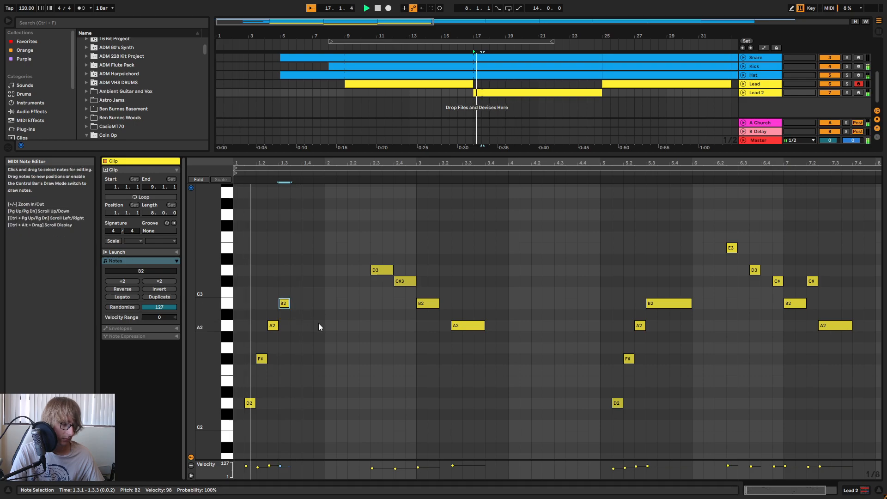
- Add a short C#3 note at 1.4 in the Lead 2 clip and play the phrase
{"action": "left_click", "coordinate": [313, 273]}
{"action": "double_click", "coordinate": [308, 272]}
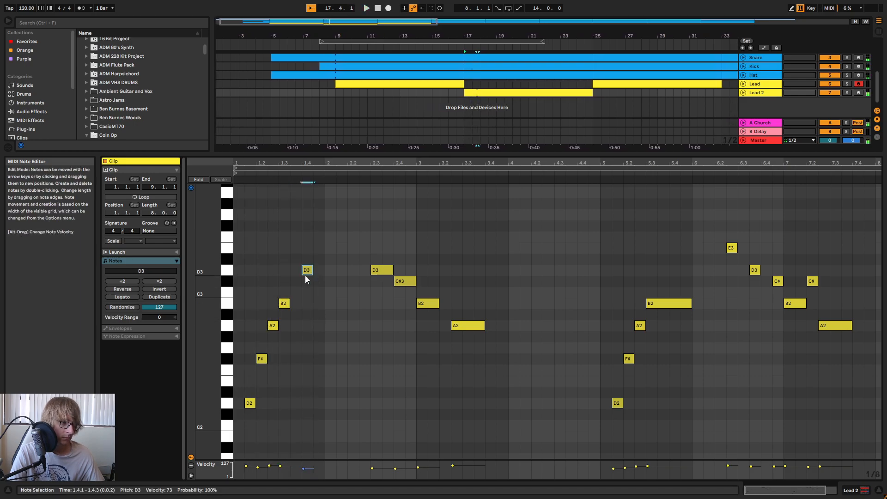
{"action": "left_click_drag", "start_coordinate": [308, 270], "coordinate": [307, 281]}
{"action": "key", "text": "space"}
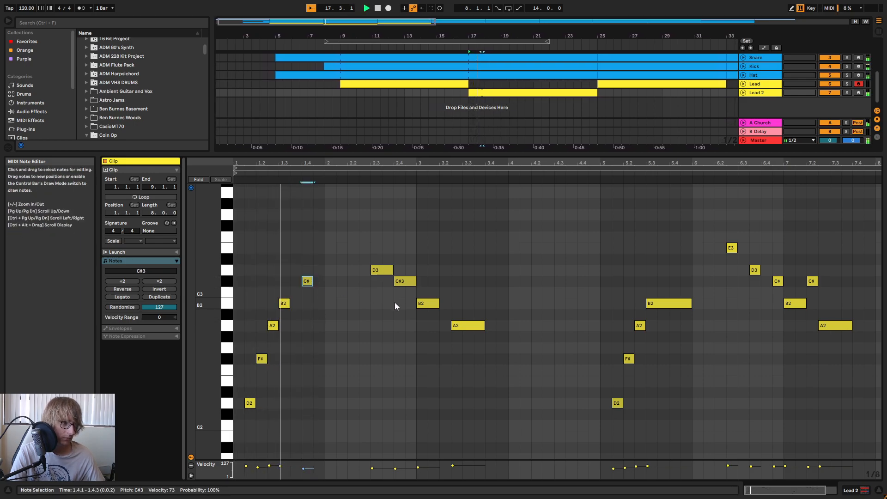
- Add a short D3 note at the start of the clip's bar 2 and play the melody from the clip's beginning
{"action": "left_click", "coordinate": [334, 264]}
{"action": "double_click", "coordinate": [331, 270]}
{"action": "key", "text": "space"}
{"action": "key", "text": "space"}
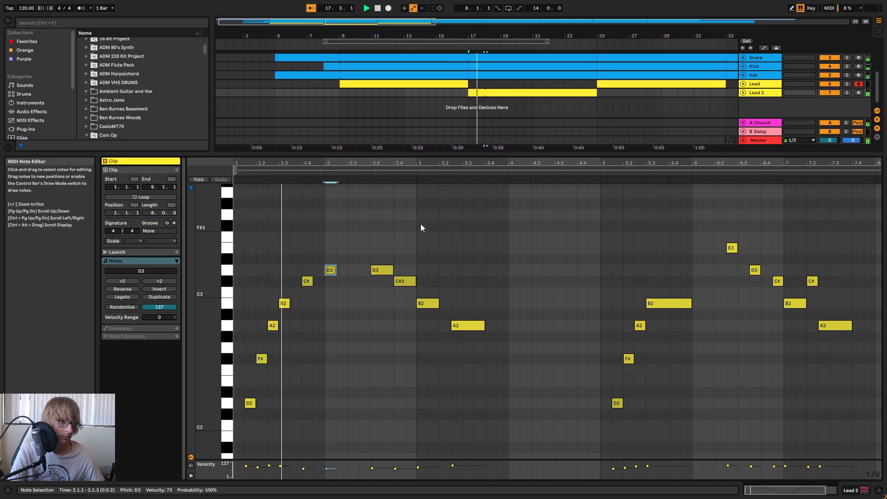
- Add a short C#3 note at 2.2, play the phrase, and select the D3 note at 2.3
{"action": "key", "text": "space"}
{"action": "left_click", "coordinate": [332, 294]}
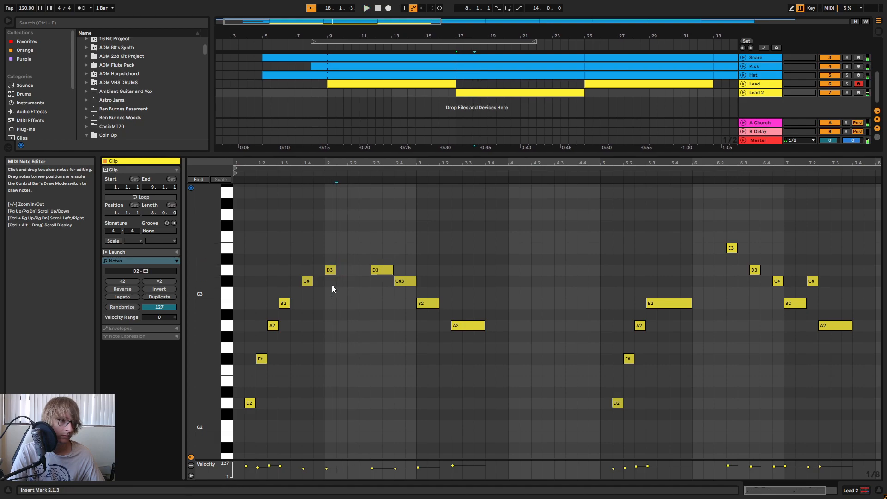
{"action": "double_click", "coordinate": [353, 281]}
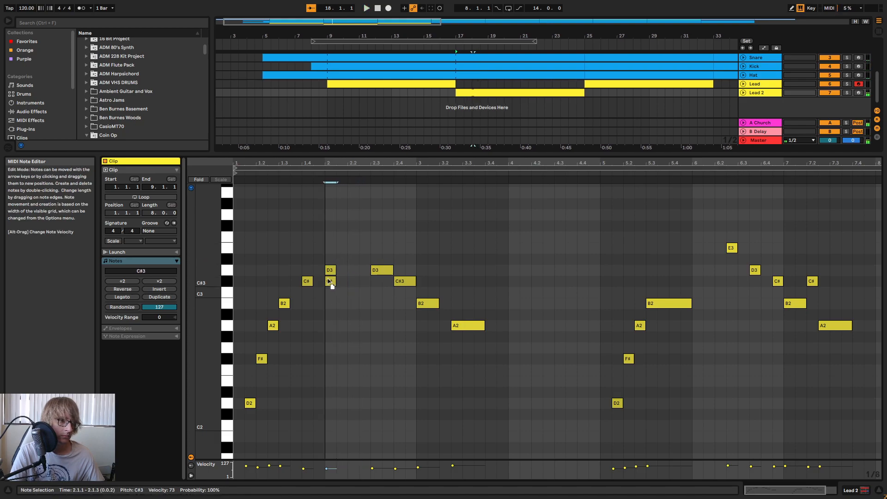
{"action": "key", "text": "space"}
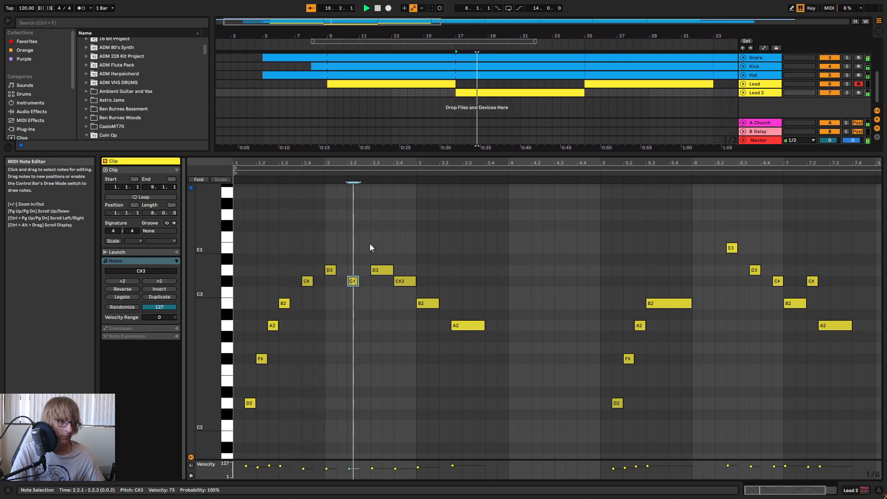
{"action": "left_click", "coordinate": [381, 272]}
{"action": "key", "text": "space"}
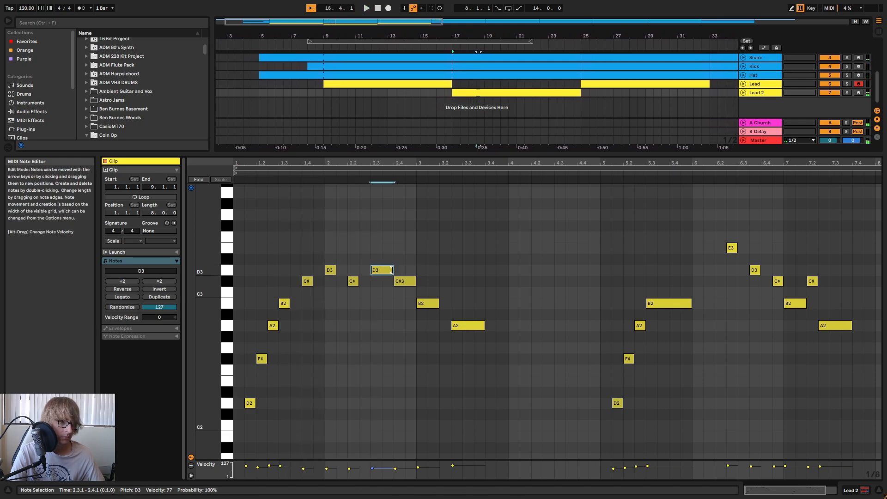
- Reshape the phrase at the end of the Lead 2 clip's bar 2 into short E3, D3 and C#3 notes at 2.3, 2.3.3 and 2.4
{"action": "left_click_drag", "start_coordinate": [376, 252], "coordinate": [404, 281]}
{"action": "left_click", "coordinate": [407, 283]}
{"action": "left_click", "coordinate": [424, 280]}
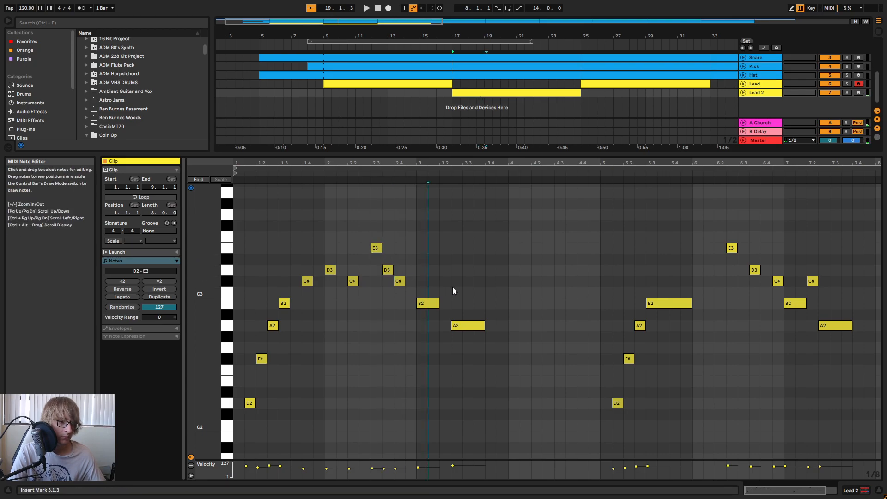
- Set all notes in the Lead 2 clip to a velocity of 79 and play the melody
{"action": "key", "text": "ctrl+a"}
{"action": "left_click_drag", "start_coordinate": [428, 303], "coordinate": [426, 304]}
{"action": "key", "text": "space"}
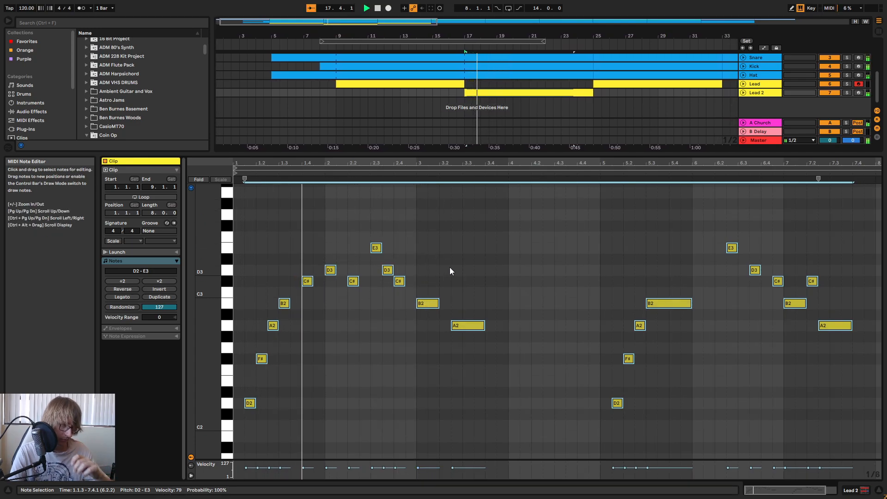
{"action": "left_click", "coordinate": [508, 232]}
{"action": "key", "text": "space"}
- Add a short A2 note at 2.4.3 in the Lead 2 clip
{"action": "left_click", "coordinate": [400, 281]}
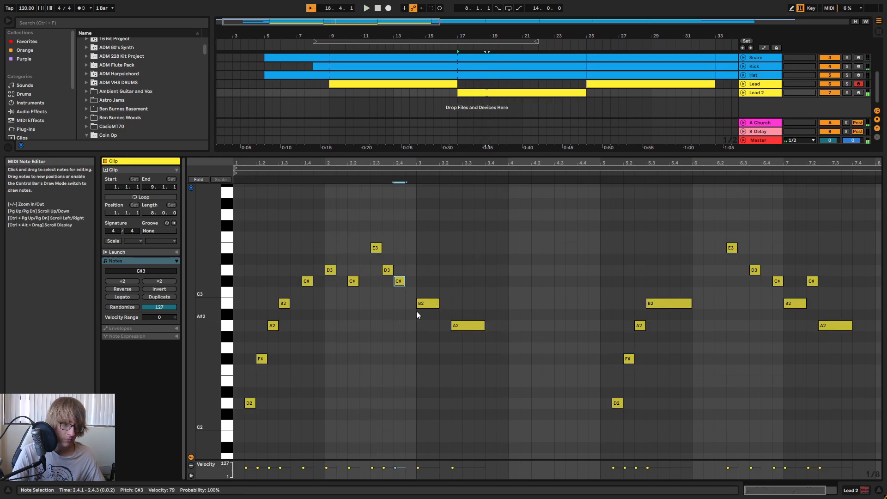
{"action": "left_click", "coordinate": [406, 306]}
{"action": "double_click", "coordinate": [409, 325]}
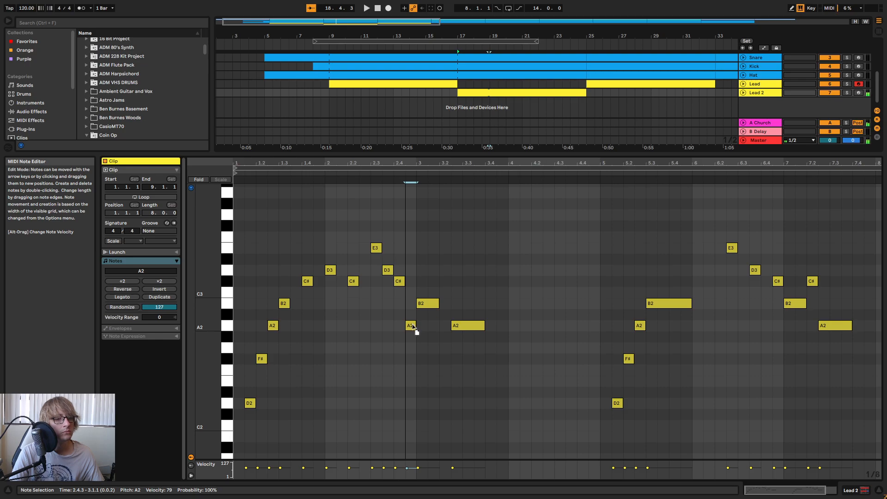
- Try the B2 note at the start of bar 3 on C#3, play it, and move it back to B2
{"action": "left_click_drag", "start_coordinate": [431, 302], "coordinate": [429, 291]}
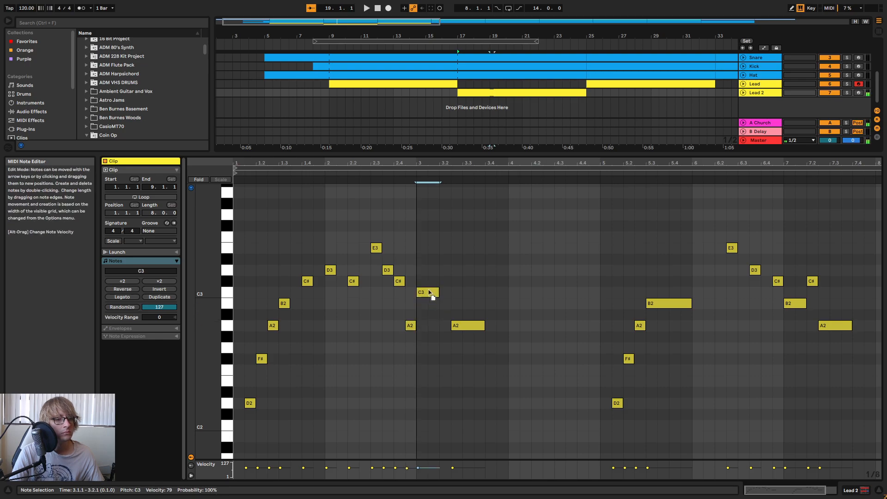
{"action": "left_click", "coordinate": [361, 170]}
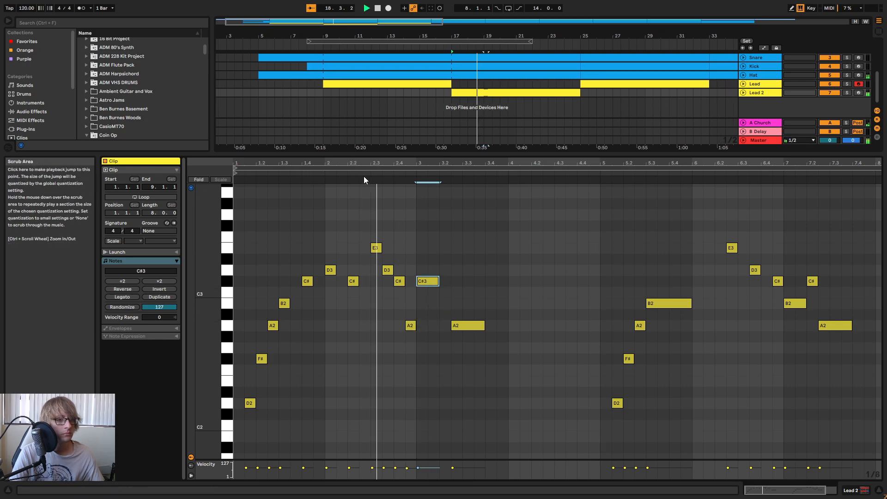
{"action": "left_click", "coordinate": [441, 284]}
{"action": "left_click_drag", "start_coordinate": [437, 282], "coordinate": [438, 303]}
{"action": "left_click", "coordinate": [354, 174]}
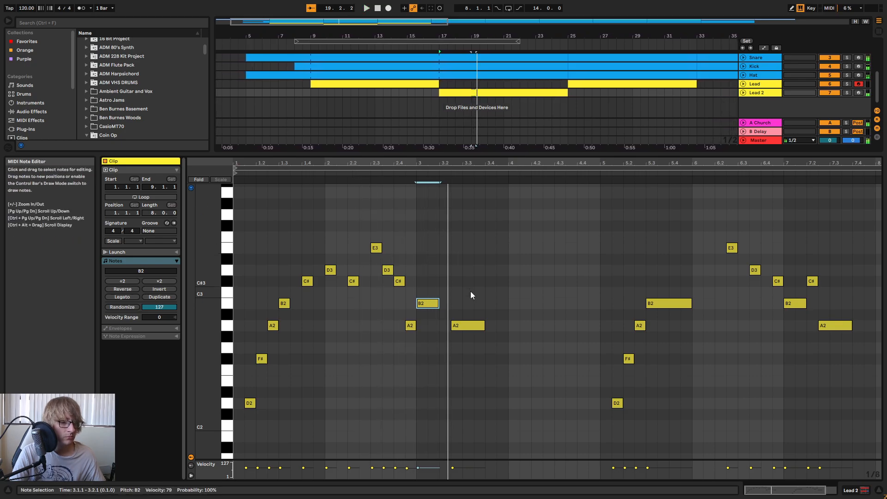
- Add a short C#3 note at 3.2 in the Lead 2 clip and play the melody from the clip's beginning
{"action": "double_click", "coordinate": [445, 292]}
{"action": "key", "text": "Up"}
{"action": "left_click", "coordinate": [406, 177]}
{"action": "left_click", "coordinate": [407, 174]}
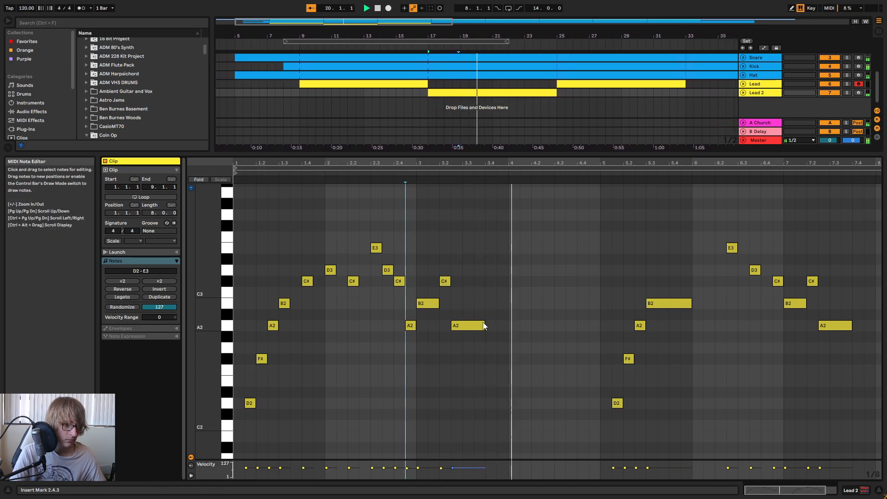
{"action": "left_click", "coordinate": [240, 178]}
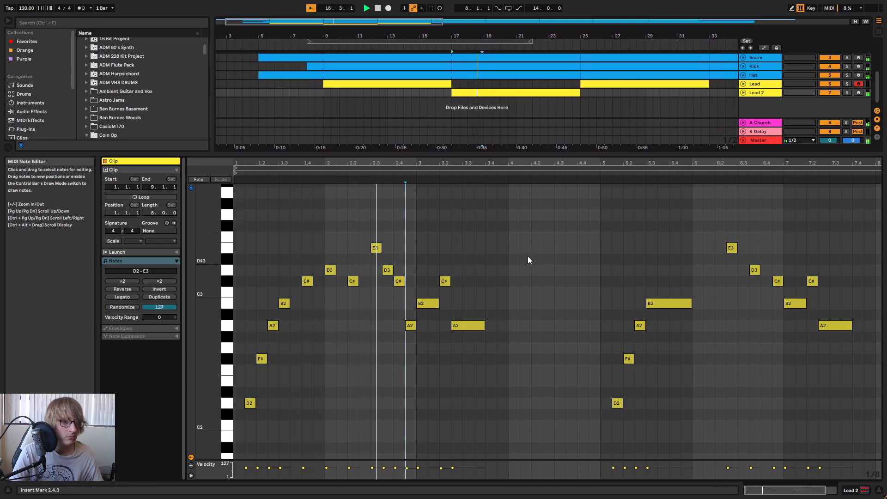
{"action": "key", "text": "space"}
- Try the A2 note at 2.4.3 on G#2, undo the change, and play the melody
{"action": "left_click_drag", "start_coordinate": [406, 326], "coordinate": [410, 337]}
{"action": "key", "text": "ctrl+z"}
{"action": "key", "text": "space"}
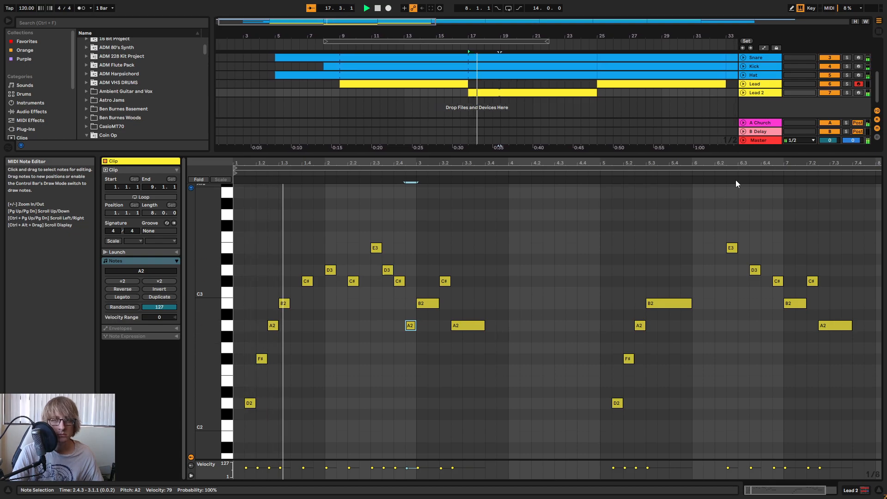
{"action": "mouse_move", "coordinate": [629, 155]}
{"action": "left_mouse_down"}
{"action": "mouse_move", "coordinate": [618, 208]}
{"action": "mouse_move", "coordinate": [633, 151]}
{"action": "mouse_move", "coordinate": [625, 169]}
{"action": "left_mouse_up"}
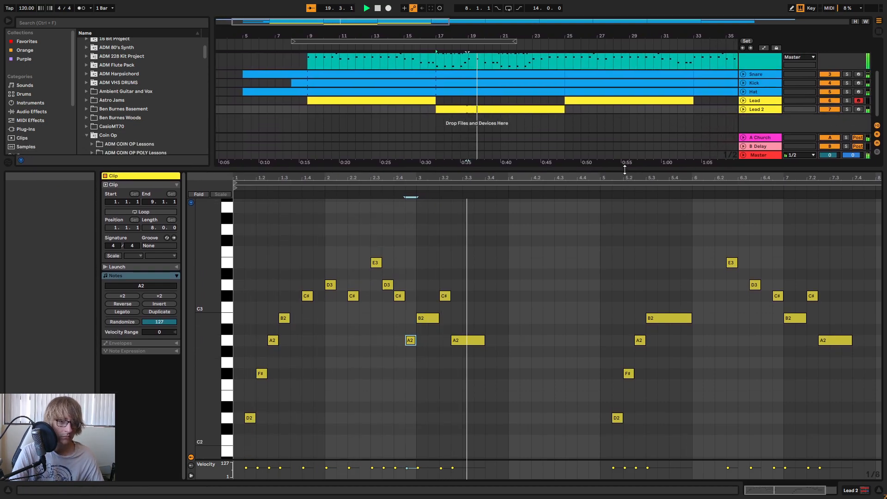
{"action": "key", "text": "space"}
- Open the Chords clip at bar 17, transpose its bar 4 notes up two semitones, and play the passage
{"action": "left_click_drag", "start_coordinate": [536, 170], "coordinate": [519, 364]}
{"action": "left_click", "coordinate": [467, 60]}
{"action": "key", "text": "space"}
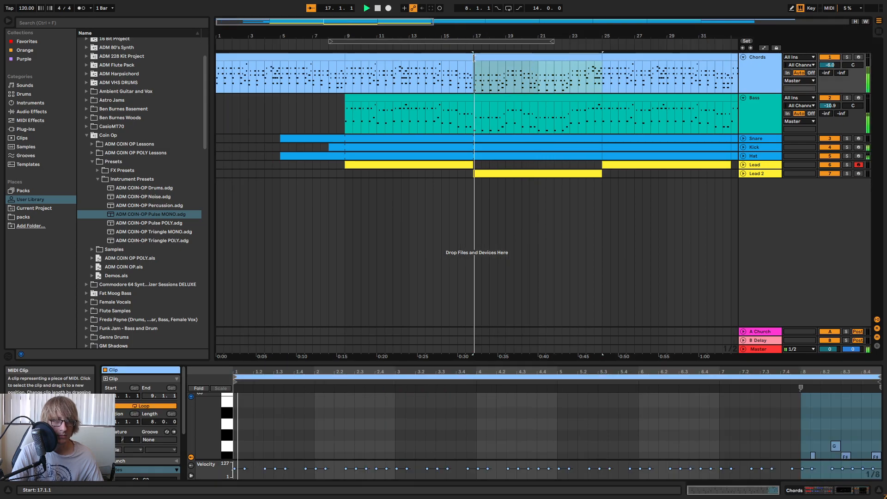
{"action": "left_click_drag", "start_coordinate": [517, 36], "coordinate": [467, 37]}
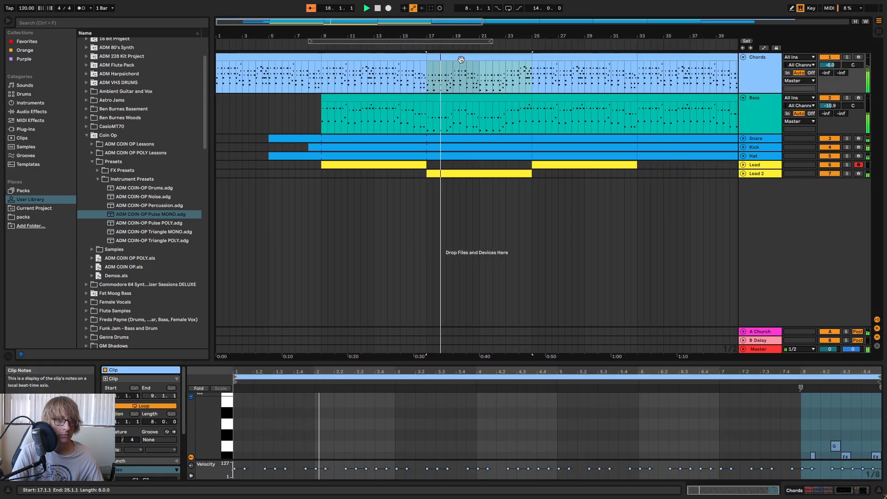
{"action": "double_click", "coordinate": [462, 57]}
{"action": "left_click_drag", "start_coordinate": [508, 363], "coordinate": [517, 118]}
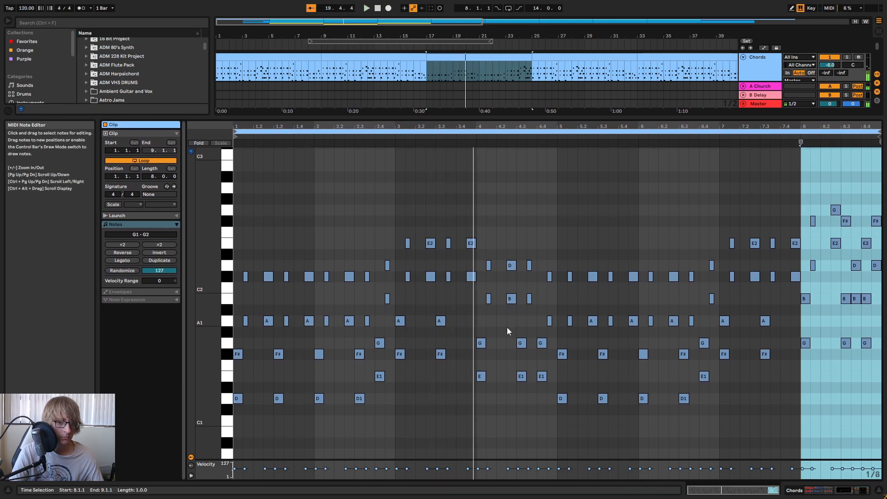
{"action": "left_click_drag", "start_coordinate": [482, 406], "coordinate": [550, 238]}
{"action": "key", "text": "Up"}
{"action": "key", "text": "Up"}
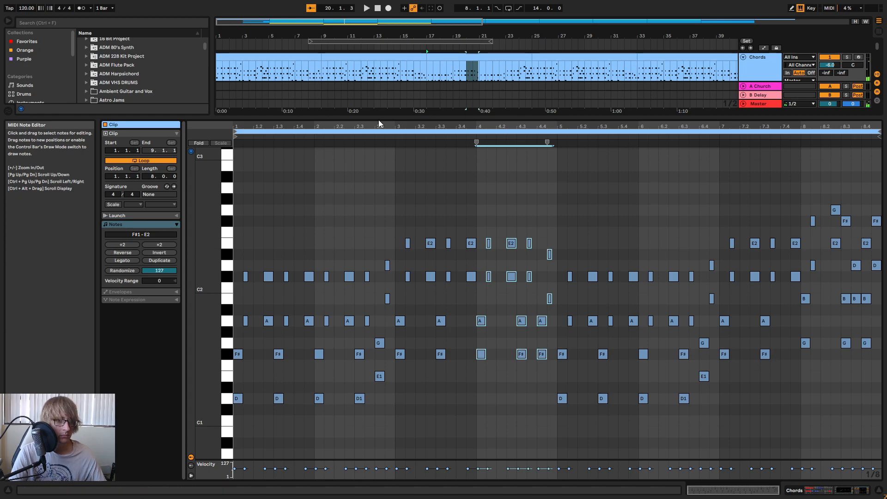
{"action": "left_click", "coordinate": [386, 138]}
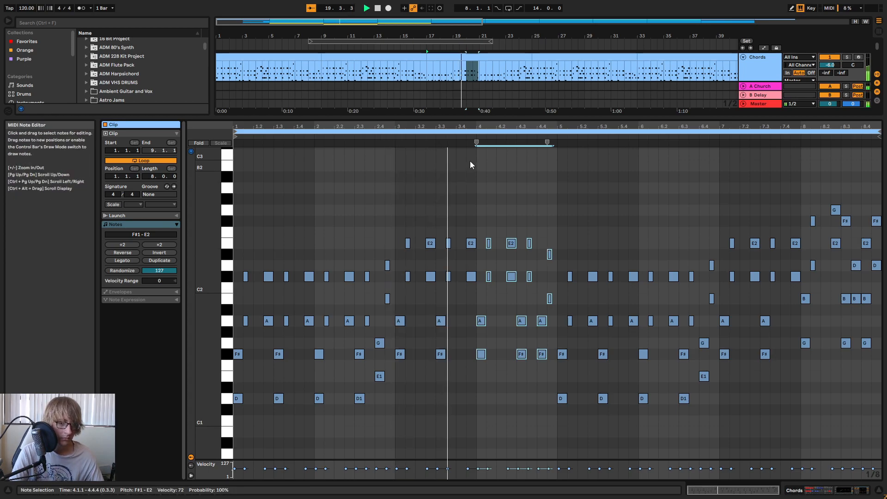
{"action": "key", "text": "space"}
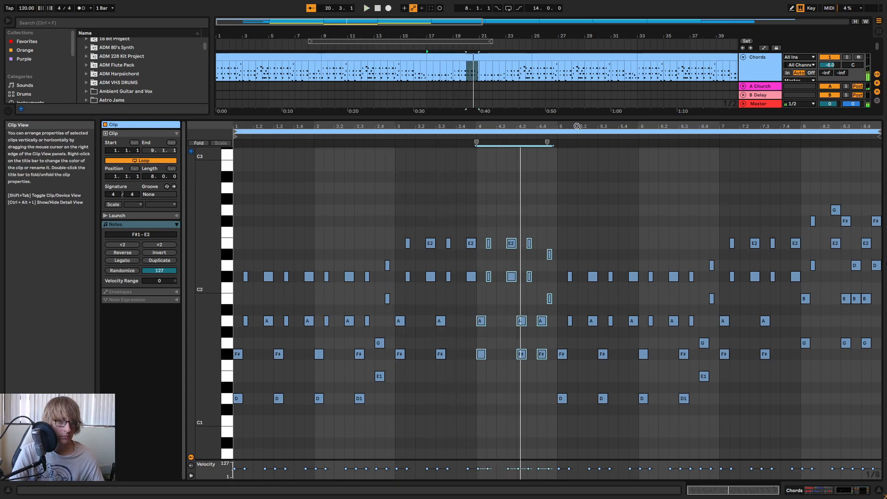
- Mute the Bass track and transpose the bar 4 notes of its clip at bar 17 up two semitones
{"action": "left_click_drag", "start_coordinate": [552, 118], "coordinate": [561, 234]}
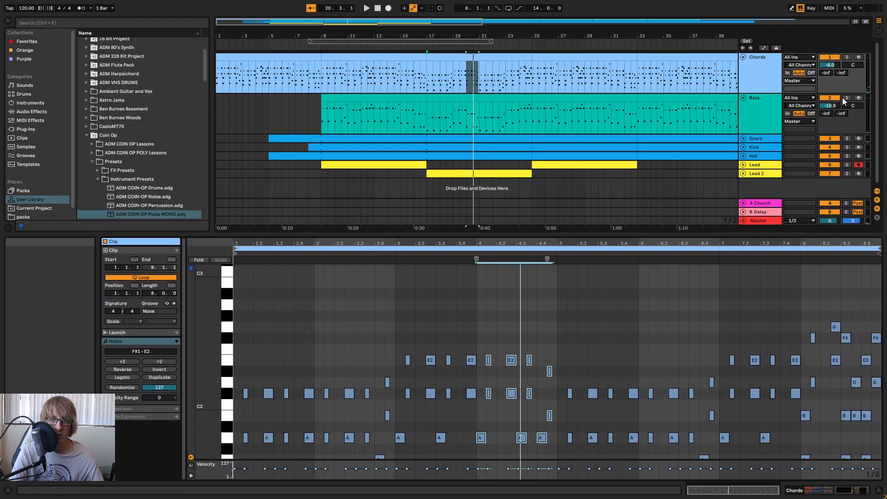
{"action": "key", "text": "space"}
{"action": "left_click", "coordinate": [481, 122]}
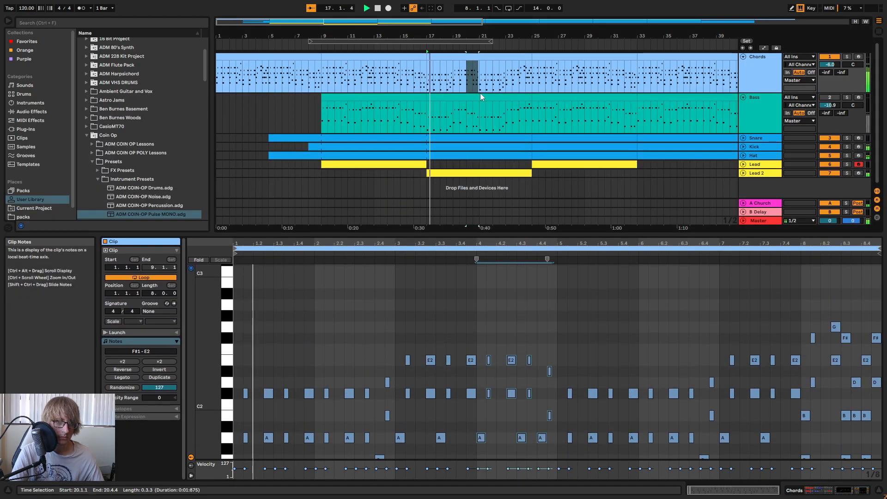
{"action": "left_click_drag", "start_coordinate": [474, 395], "coordinate": [553, 283]}
{"action": "key", "text": "Up"}
{"action": "key", "text": "Up"}
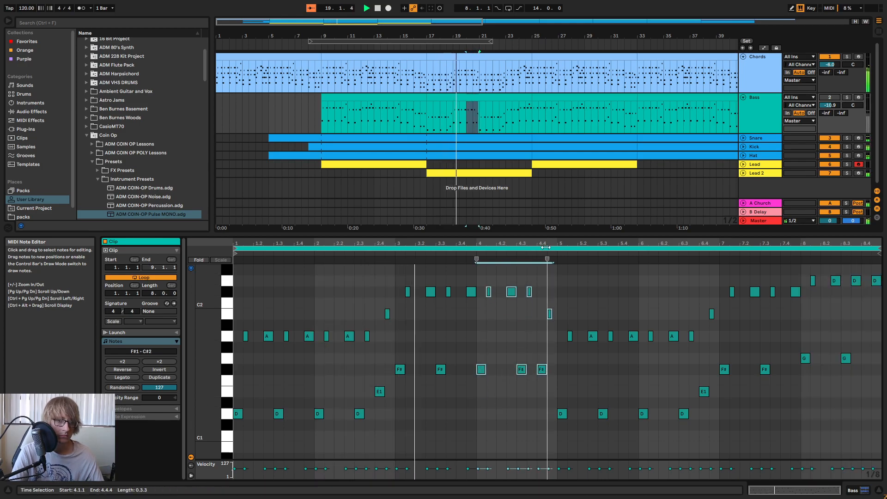
- Move the last two notes of the Chords clip's bar 4, at 4.4.3, to C#2 and E2
{"action": "left_click", "coordinate": [491, 65]}
{"action": "scroll", "coordinate": [581, 297], "scroll_direction": "down", "scroll_amount": 5}
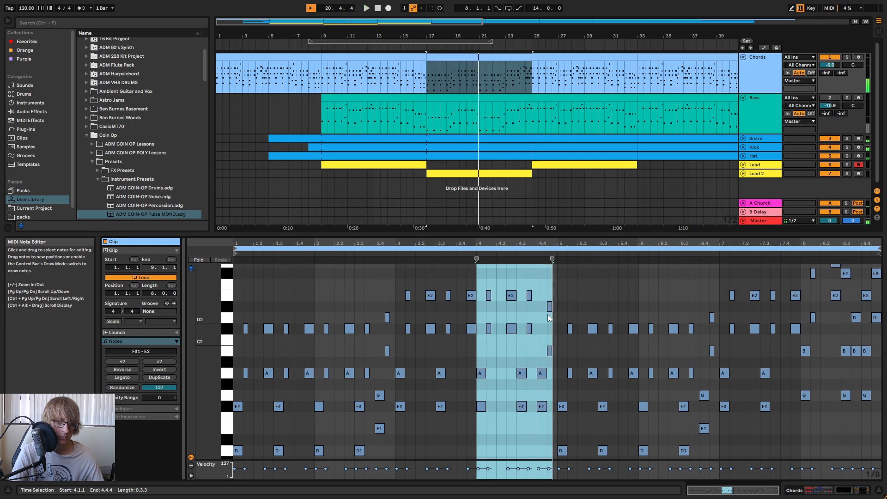
{"action": "scroll", "coordinate": [542, 349], "scroll_direction": "up", "scroll_amount": 5}
{"action": "left_click_drag", "start_coordinate": [541, 348], "coordinate": [561, 292]}
{"action": "left_click_drag", "start_coordinate": [542, 351], "coordinate": [558, 332]}
{"action": "key", "text": "Up"}
{"action": "left_click_drag", "start_coordinate": [547, 303], "coordinate": [575, 292]}
{"action": "key", "text": "Up"}
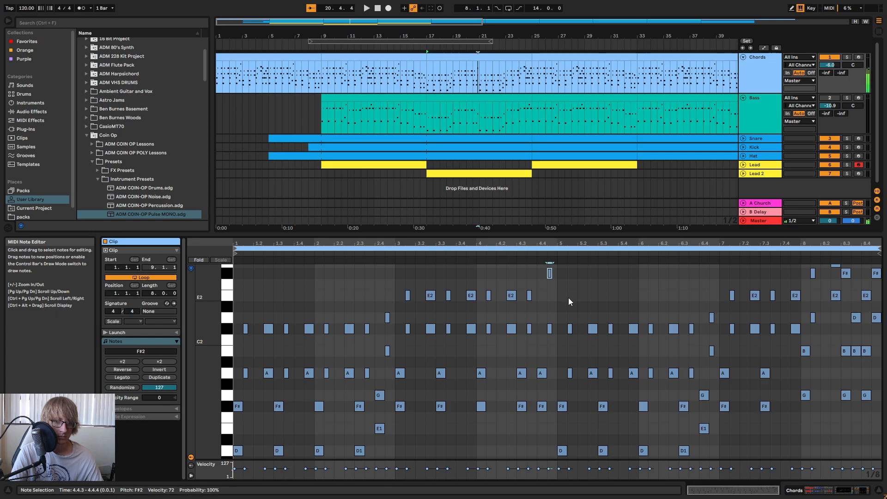
{"action": "key", "text": "Down"}
- Transpose the Chords clip's notes in bars 5 and 6 up five semitones to the G1–G2 range and play the section
{"action": "scroll", "coordinate": [573, 396], "scroll_direction": "down", "scroll_amount": 1}
{"action": "left_click_drag", "start_coordinate": [565, 434], "coordinate": [713, 269]}
{"action": "key", "text": "Up"}
{"action": "key", "text": "Up"}
{"action": "key", "text": "Up"}
{"action": "key", "text": "Up"}
{"action": "key", "text": "Up"}
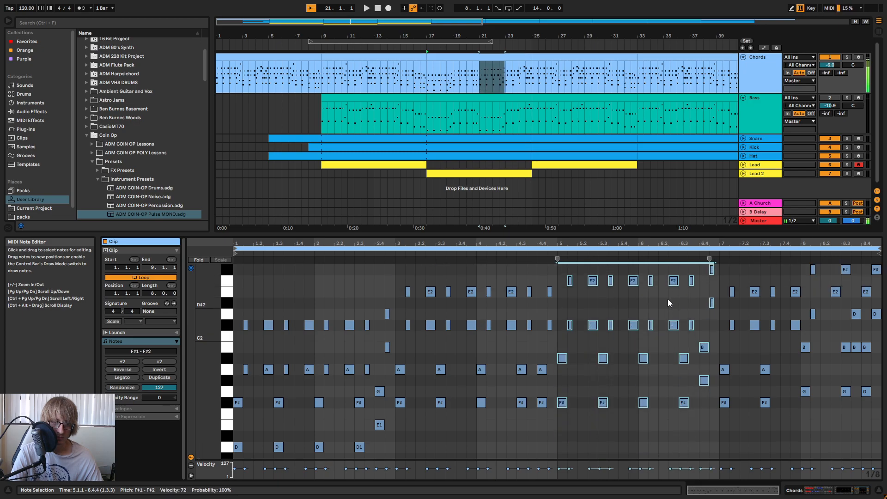
{"action": "key", "text": "space"}
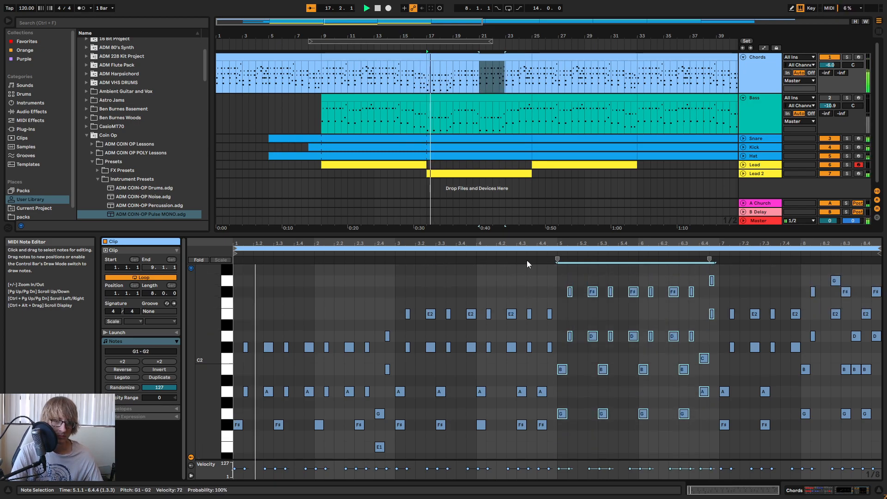
{"action": "left_click_drag", "start_coordinate": [561, 234], "coordinate": [561, 171]}
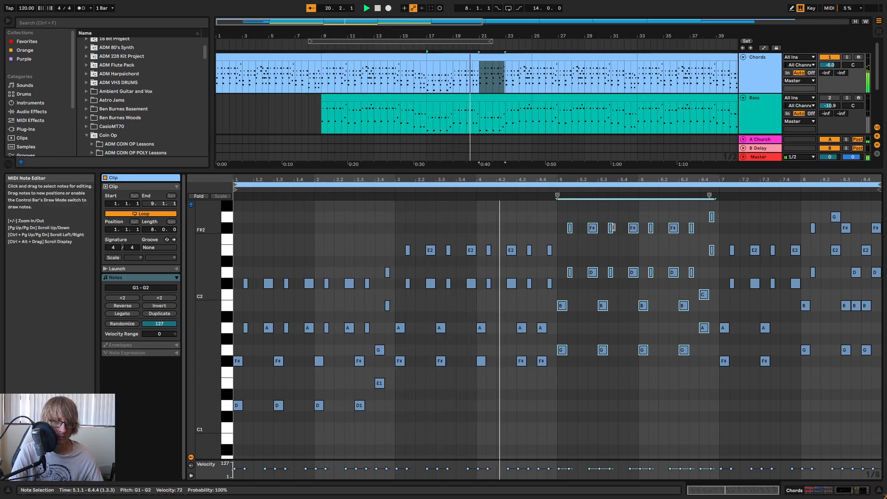
{"action": "key", "text": "space"}
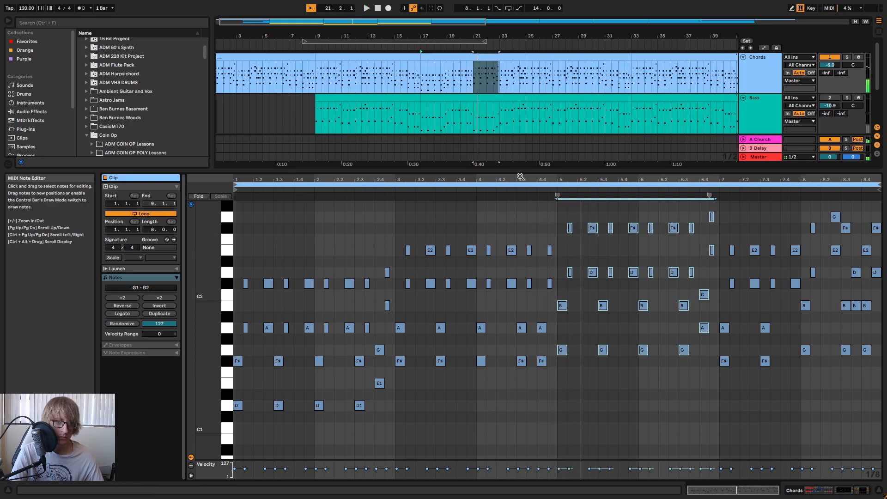
- Reopen the Lead 2 clip, copy the phrase running from E3 at 2.3 to A2 in bar 3, and paste it at 4.2.3
{"action": "scroll", "coordinate": [469, 124], "scroll_direction": "down", "scroll_amount": 3}
{"action": "left_click", "coordinate": [466, 117]}
{"action": "key", "text": "space"}
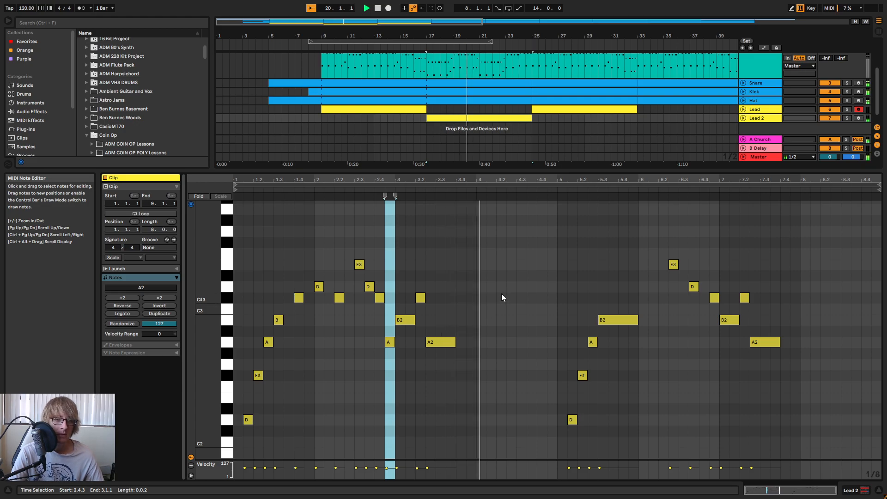
{"action": "left_click", "coordinate": [355, 279]}
{"action": "left_click_drag", "start_coordinate": [359, 369], "coordinate": [455, 251]}
{"action": "left_click", "coordinate": [507, 254]}
{"action": "key", "text": "ctrl+v"}
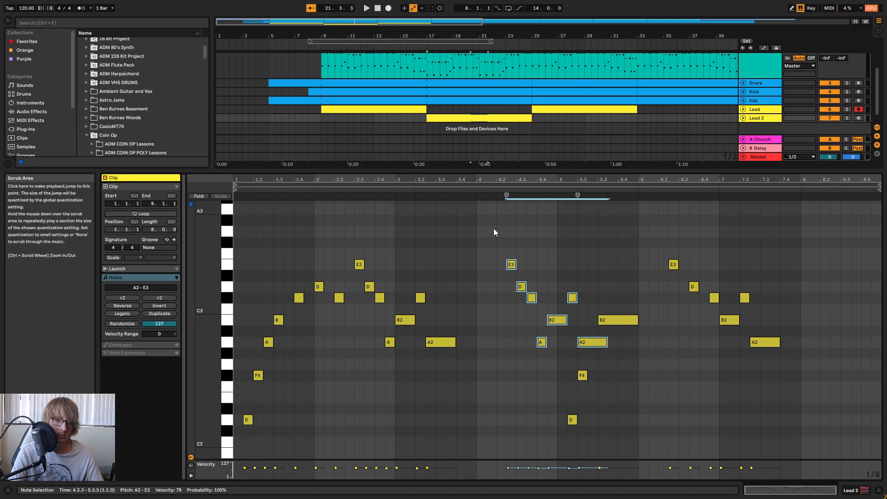
- Delete all notes from 4.2.3 to the end of the Lead 2 clip and play the remaining melody
{"action": "left_click_drag", "start_coordinate": [505, 426], "coordinate": [819, 226]}
{"action": "key", "text": "Delete"}
{"action": "key", "text": "space"}
{"action": "left_click", "coordinate": [495, 257]}
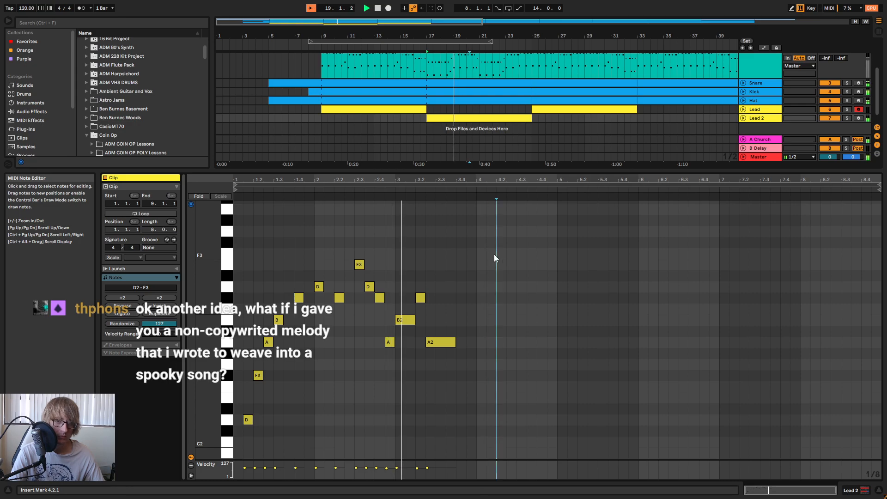
{"action": "key", "text": "space"}
- Paste the copied phrase at 4.3 in the Lead 2 clip and play it
{"action": "left_click", "coordinate": [520, 249]}
{"action": "key", "text": "ctrl+v"}
{"action": "key", "text": "space"}
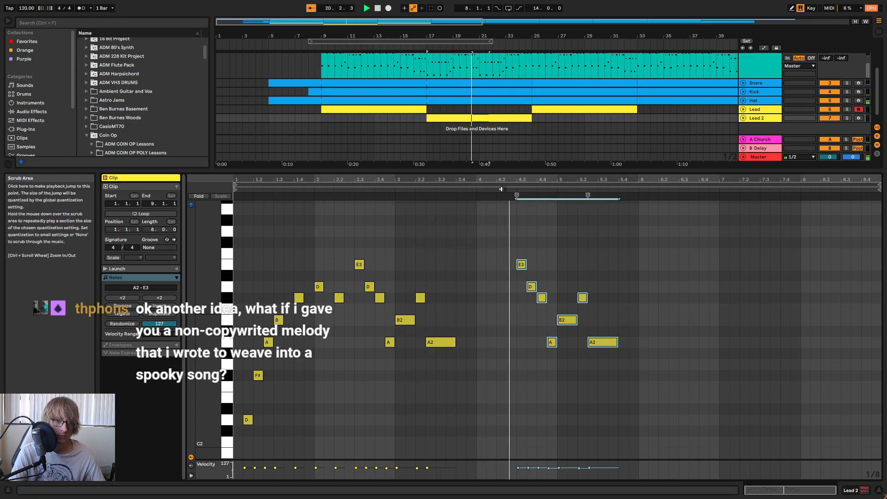
{"action": "key", "text": "space"}
- Raise the pasted B2 note at the start of bar 5 to D3 and the A2 note at 5.2.3 to B2
{"action": "left_click_drag", "start_coordinate": [565, 321], "coordinate": [575, 292]}
{"action": "key", "text": "space"}
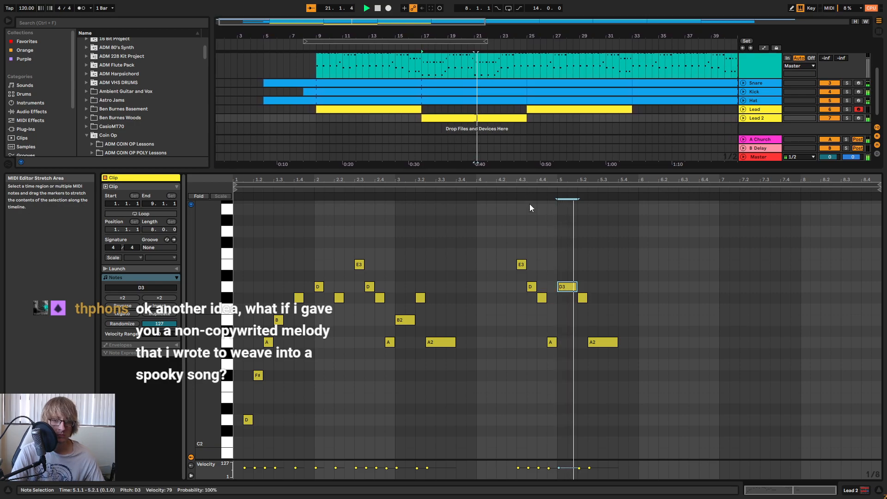
{"action": "key", "text": "space"}
{"action": "left_click", "coordinate": [601, 342]}
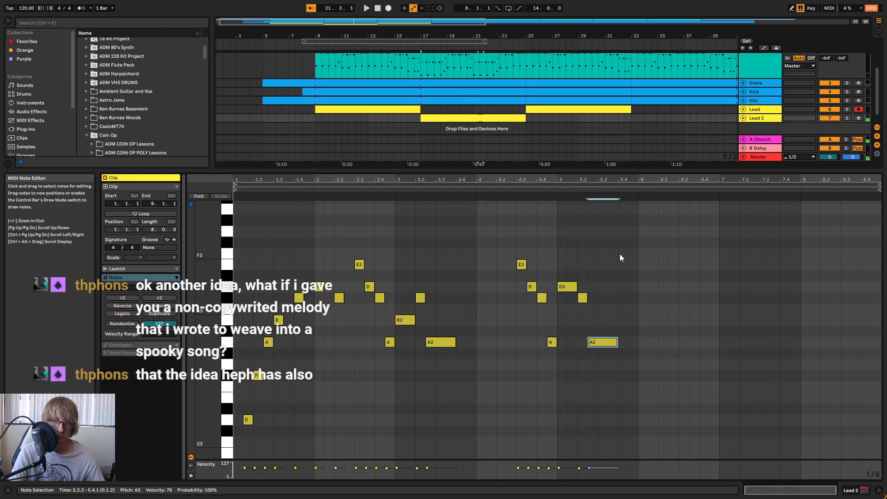
{"action": "key", "text": "Up"}
{"action": "key", "text": "Up"}
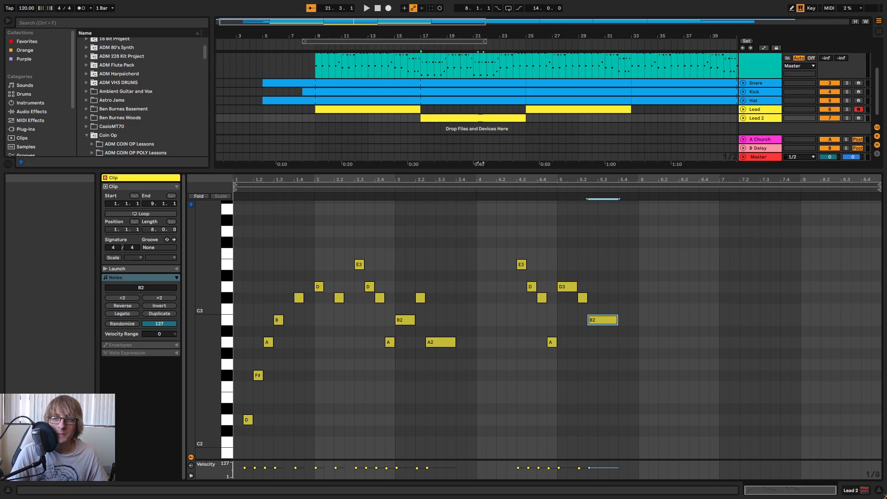
- Shorten the B2 note at 5.2.3 in the Lead 2 clip, add A2 at 5.3.3 and F#2 at 5.4, and play the melody
{"action": "left_click", "coordinate": [410, 47]}
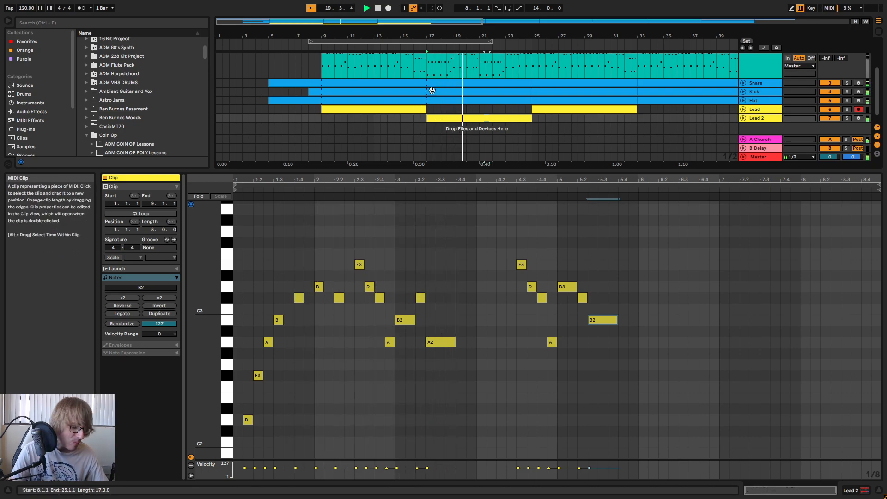
{"action": "mouse_move", "coordinate": [600, 178]}
{"action": "left_mouse_down"}
{"action": "mouse_move", "coordinate": [592, 198]}
{"action": "mouse_move", "coordinate": [596, 182]}
{"action": "mouse_move", "coordinate": [598, 197]}
{"action": "mouse_move", "coordinate": [563, 186]}
{"action": "mouse_move", "coordinate": [590, 180]}
{"action": "left_mouse_up"}
{"action": "key", "text": "space"}
{"action": "key", "text": "shift+Left"}
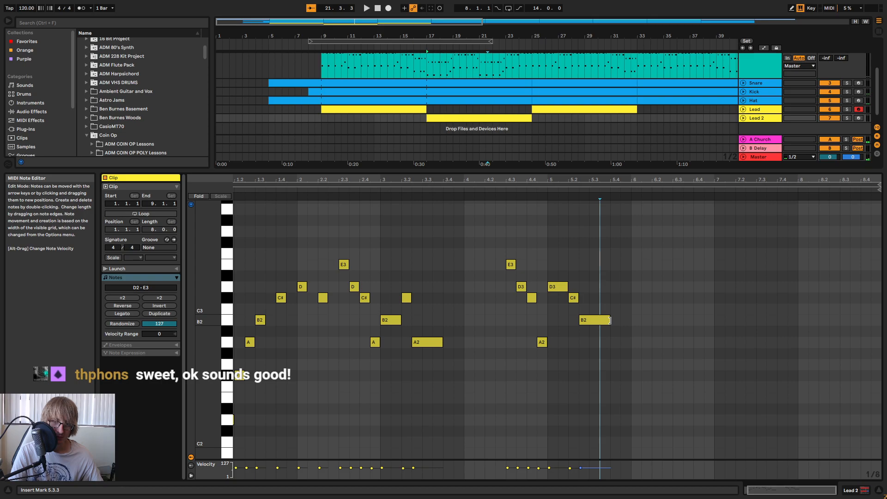
{"action": "left_click", "coordinate": [608, 344]}
{"action": "double_click", "coordinate": [608, 342]}
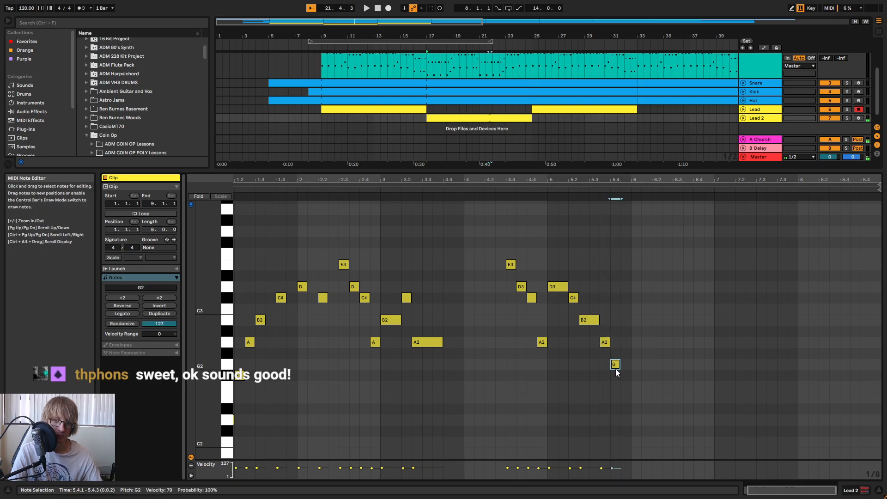
{"action": "double_click", "coordinate": [615, 372]}
{"action": "left_click", "coordinate": [501, 188]}
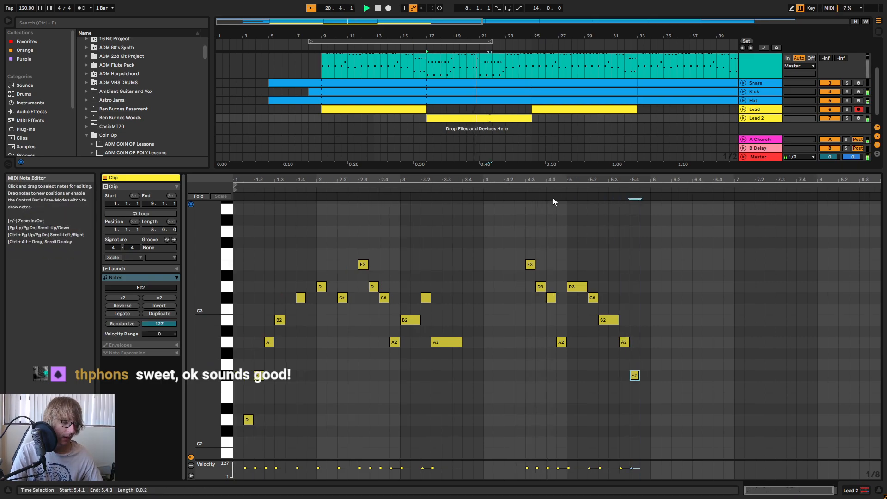
{"action": "key", "text": "space"}
- Move the last A2 to 5.4.1 and F#2 to 5.4.3, extend B2 up to the A2 and F#2 to 6.3.1, and play it
{"action": "left_click", "coordinate": [604, 342]}
{"action": "left_click_drag", "start_coordinate": [607, 342], "coordinate": [616, 343]}
{"action": "left_click_drag", "start_coordinate": [616, 375], "coordinate": [626, 375]}
{"action": "left_click_drag", "start_coordinate": [598, 320], "coordinate": [609, 320]}
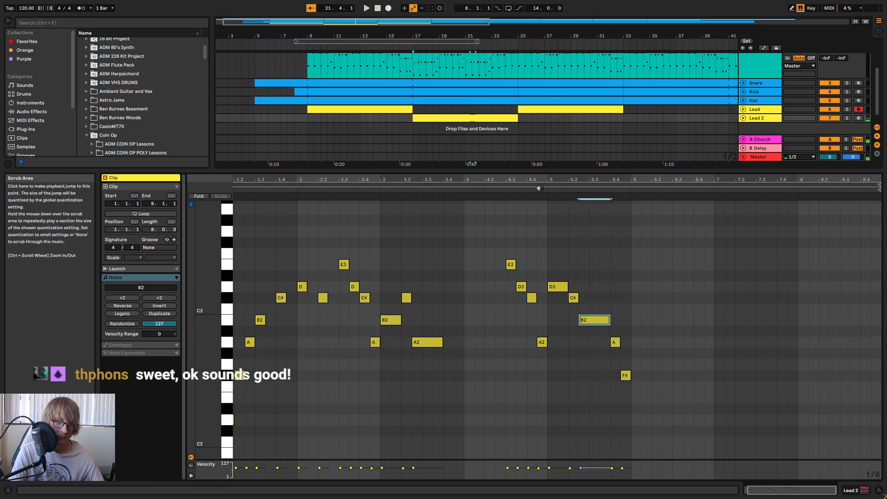
{"action": "left_click", "coordinate": [557, 197]}
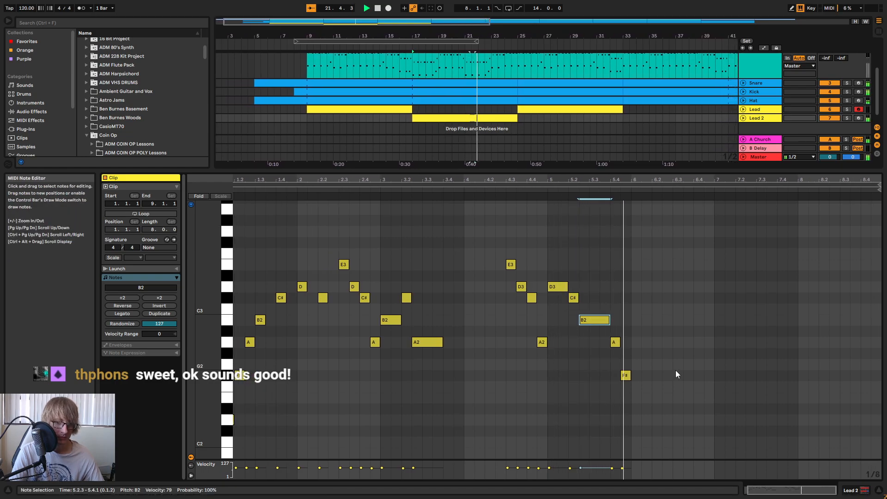
{"action": "left_click_drag", "start_coordinate": [631, 375], "coordinate": [669, 391]}
{"action": "key", "text": "space"}
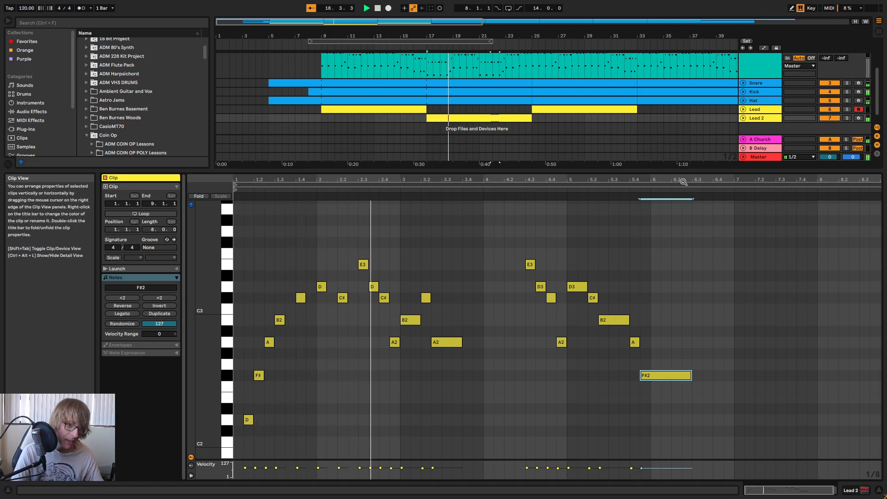
- Display the Lead 2 track's Pulse MONO instrument while listening to the melody
{"action": "double_click", "coordinate": [760, 119]}
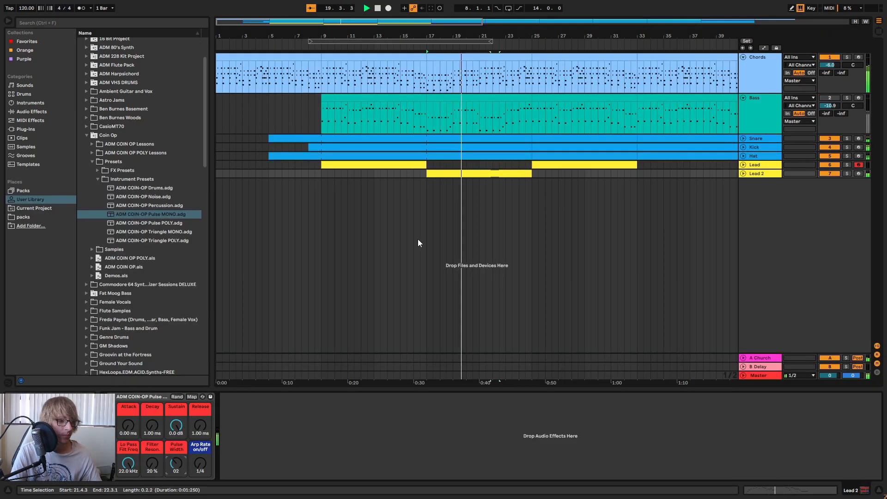
{"action": "mouse_move", "coordinate": [181, 465]}
{"action": "left_mouse_down"}
{"action": "mouse_move", "coordinate": [181, 483]}
{"action": "mouse_move", "coordinate": [175, 454]}
{"action": "left_mouse_up"}
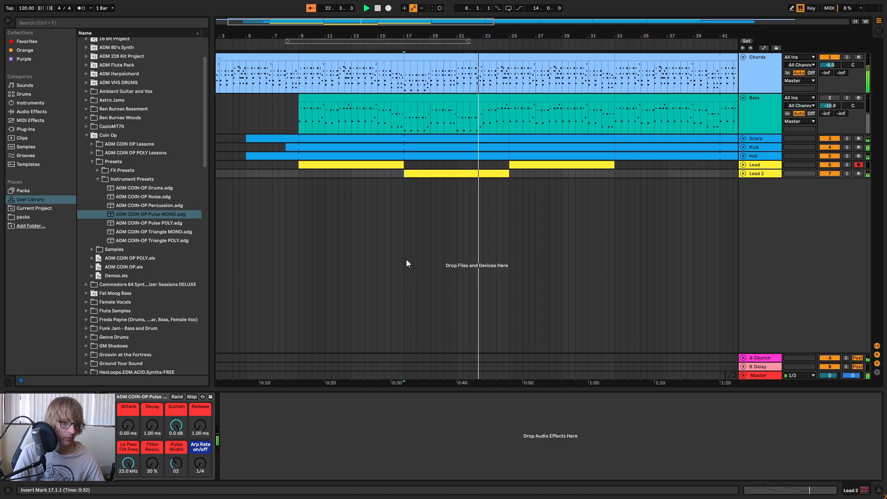
{"action": "key", "text": "Tab"}
{"action": "key", "text": "Tab"}
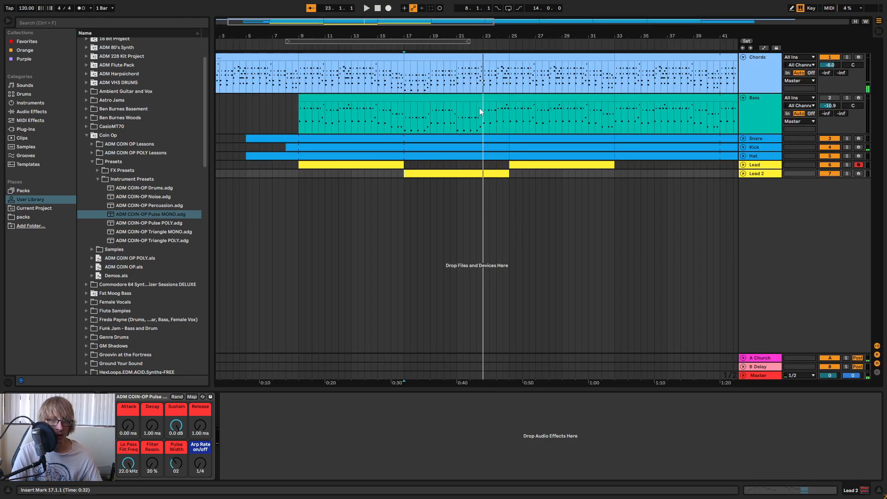
- Open the Chords clip covering bars 17–25 in an enlarged note editor and play it against the melody
{"action": "double_click", "coordinate": [485, 57]}
{"action": "key", "text": "space"}
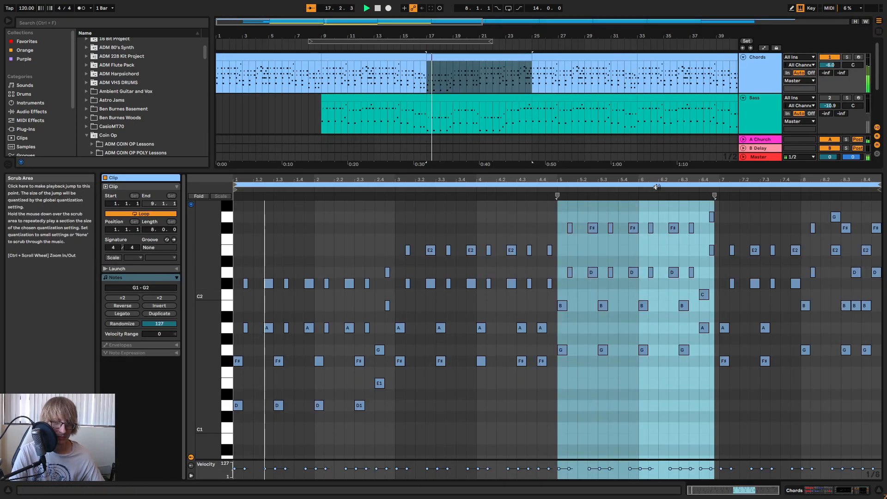
{"action": "left_click_drag", "start_coordinate": [732, 171], "coordinate": [697, 113]}
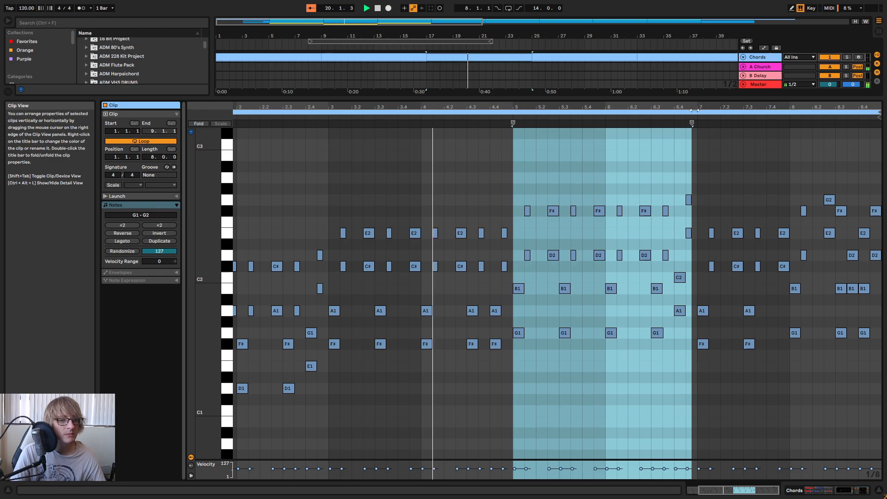
{"action": "left_click", "coordinate": [644, 171]}
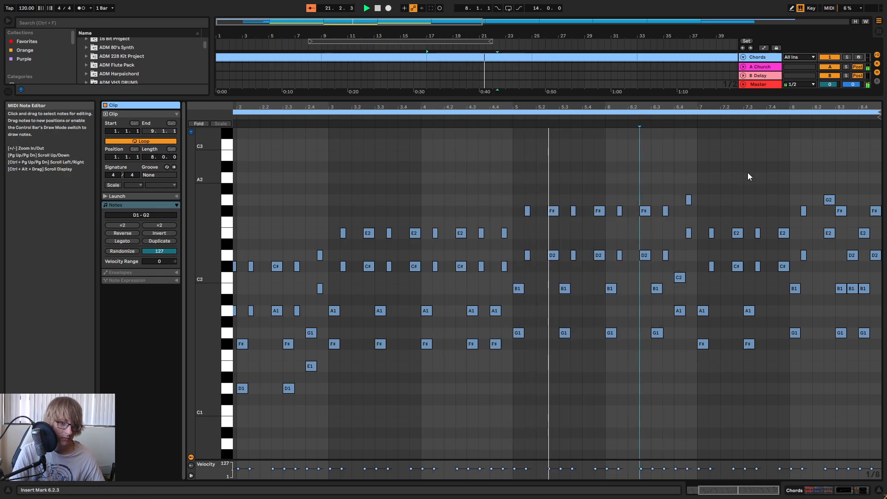
{"action": "scroll", "coordinate": [686, 184], "scroll_direction": "down", "scroll_amount": 2}
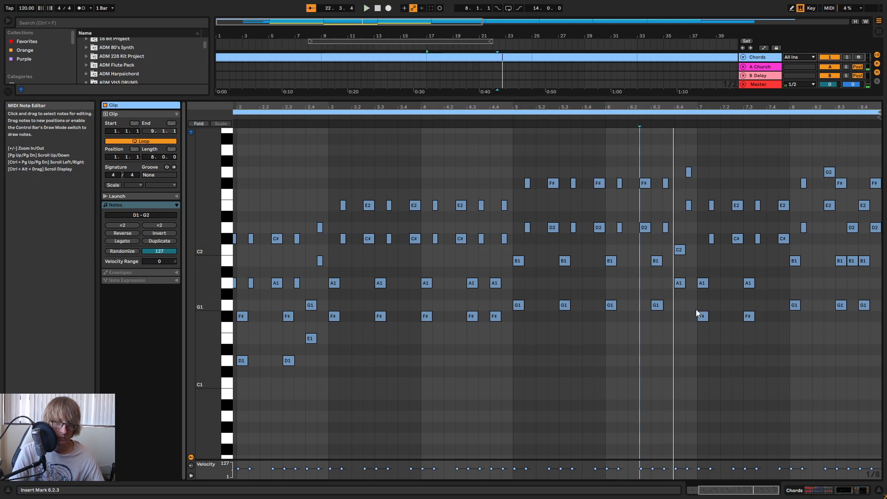
- Transpose all notes in bars 7 and 8 of the Chords clip down two semitones and play them
{"action": "left_click_drag", "start_coordinate": [703, 339], "coordinate": [866, 158]}
{"action": "key", "text": "Down"}
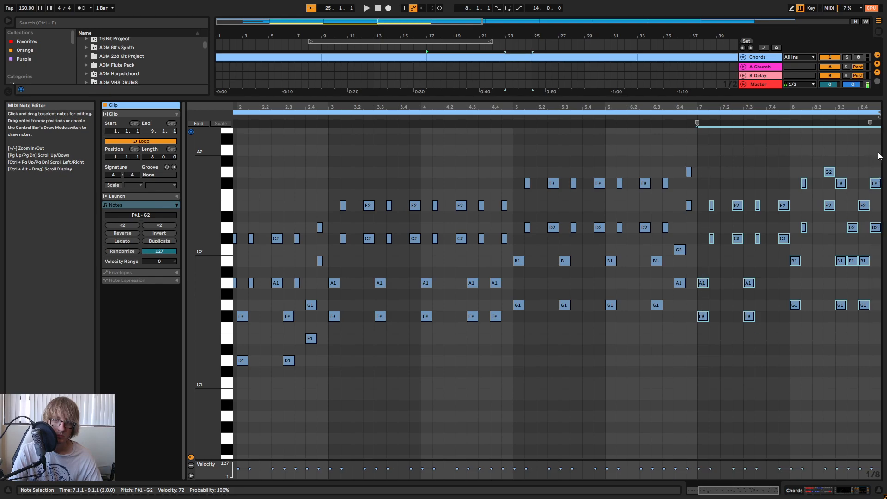
{"action": "key", "text": "Down"}
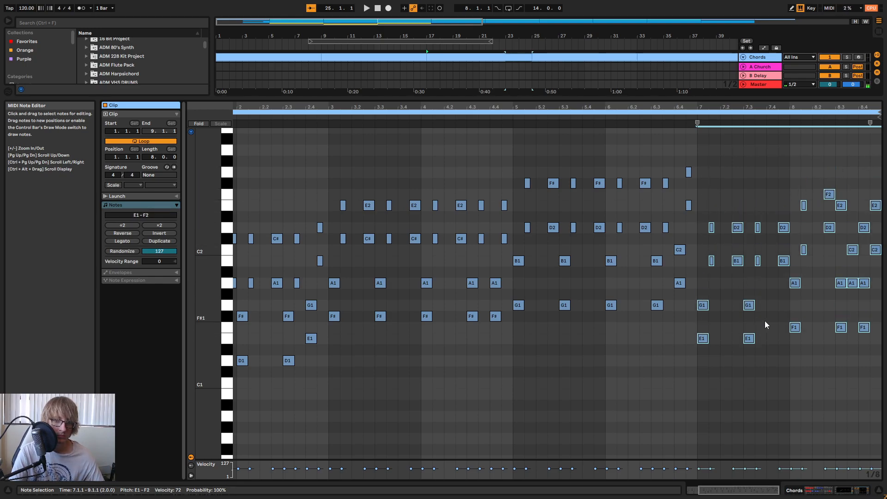
{"action": "left_click", "coordinate": [689, 115]}
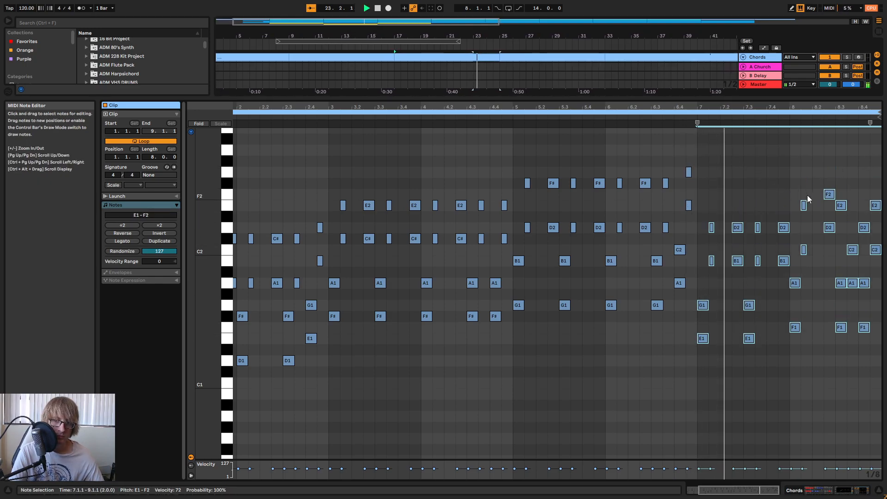
{"action": "key", "text": "space"}
- Lower the bar 8 chord notes a semitone, adjust the second-lowest row to G1 and the 8.1.3 note's row to D2, and play
{"action": "left_click_drag", "start_coordinate": [794, 356], "coordinate": [882, 192]}
{"action": "key", "text": "Down"}
{"action": "left_click_drag", "start_coordinate": [791, 316], "coordinate": [880, 287]}
{"action": "key", "text": "Down"}
{"action": "left_click_drag", "start_coordinate": [797, 228], "coordinate": [882, 217]}
{"action": "key", "text": "Down"}
{"action": "left_click", "coordinate": [693, 118]}
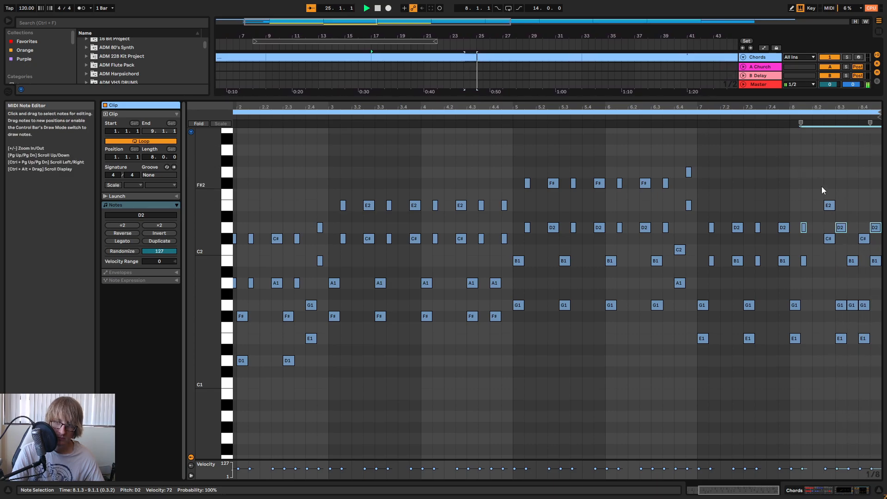
{"action": "left_click_drag", "start_coordinate": [614, 107], "coordinate": [615, 88]}
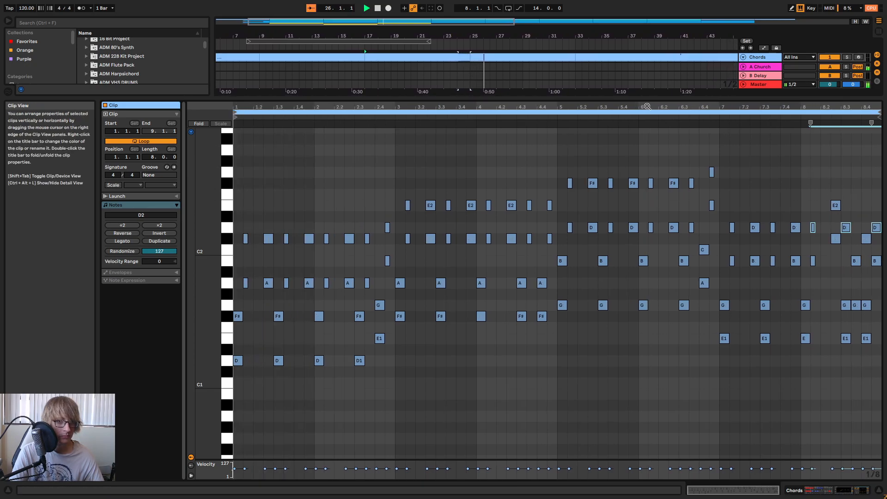
- Lower the A1 and C2 notes at 6.4.1 in the Chords clip to G1 and B1
{"action": "left_click_drag", "start_coordinate": [493, 100], "coordinate": [483, 218]}
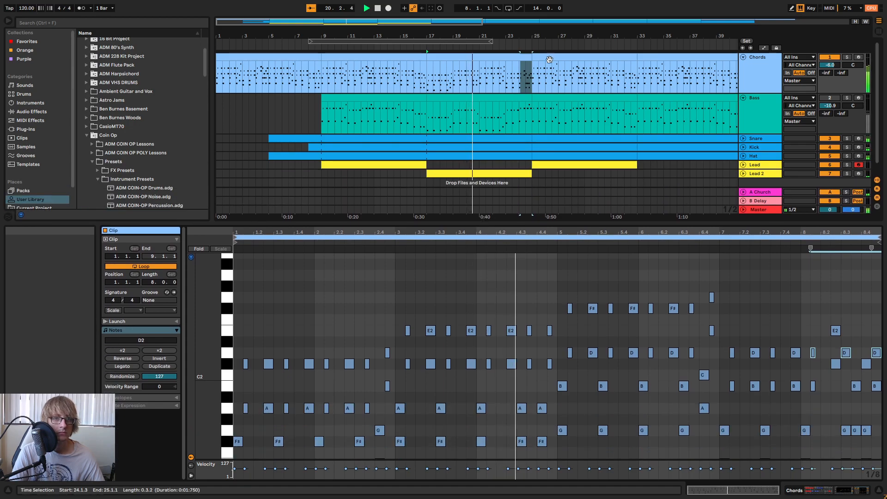
{"action": "left_click_drag", "start_coordinate": [572, 223], "coordinate": [584, 143]}
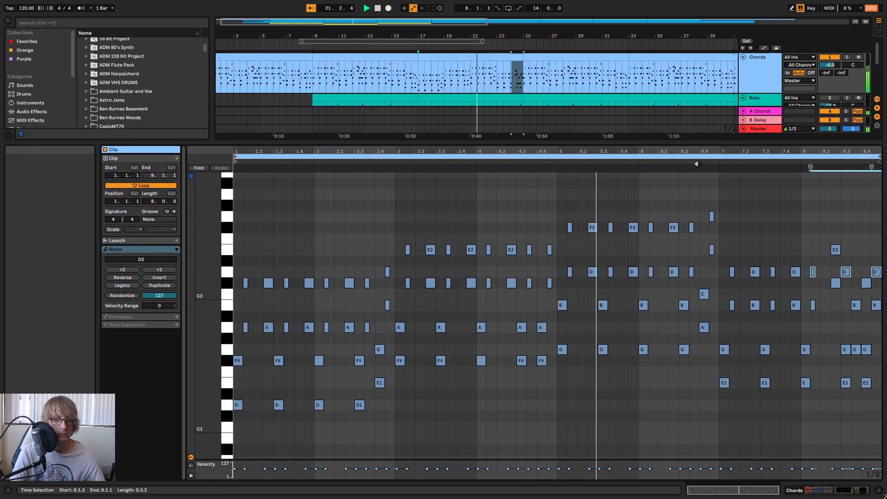
{"action": "mouse_move", "coordinate": [706, 151]}
{"action": "left_mouse_down"}
{"action": "mouse_move", "coordinate": [703, 167]}
{"action": "mouse_move", "coordinate": [706, 149]}
{"action": "left_mouse_up"}
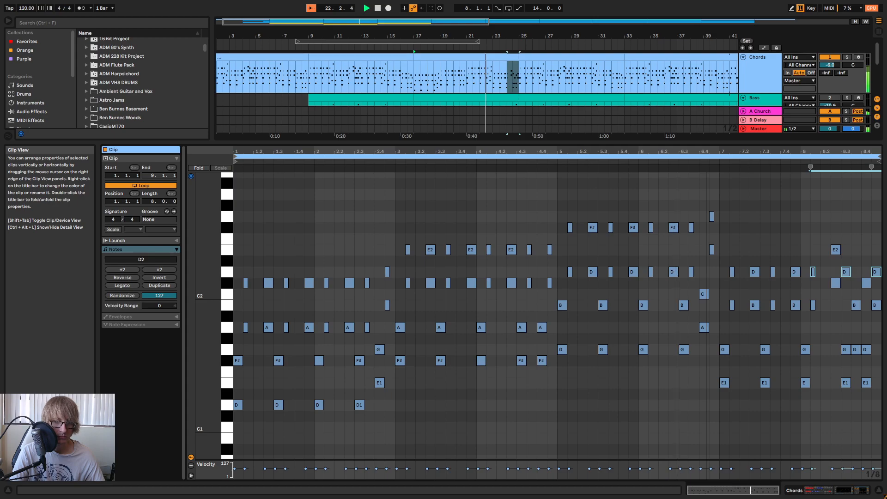
{"action": "key", "text": "space"}
{"action": "left_click_drag", "start_coordinate": [697, 349], "coordinate": [708, 279]}
{"action": "key", "text": "Down"}
{"action": "key", "text": "Down"}
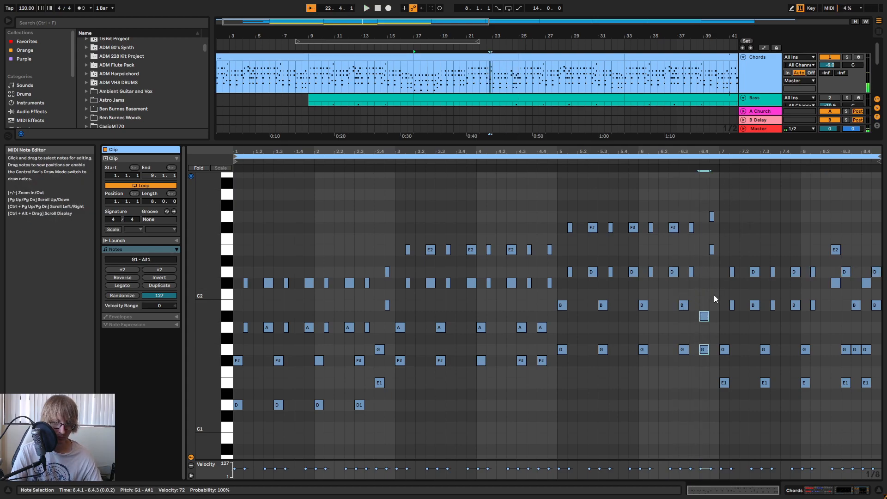
{"action": "left_click_drag", "start_coordinate": [698, 327], "coordinate": [712, 300]}
{"action": "key", "text": "Up"}
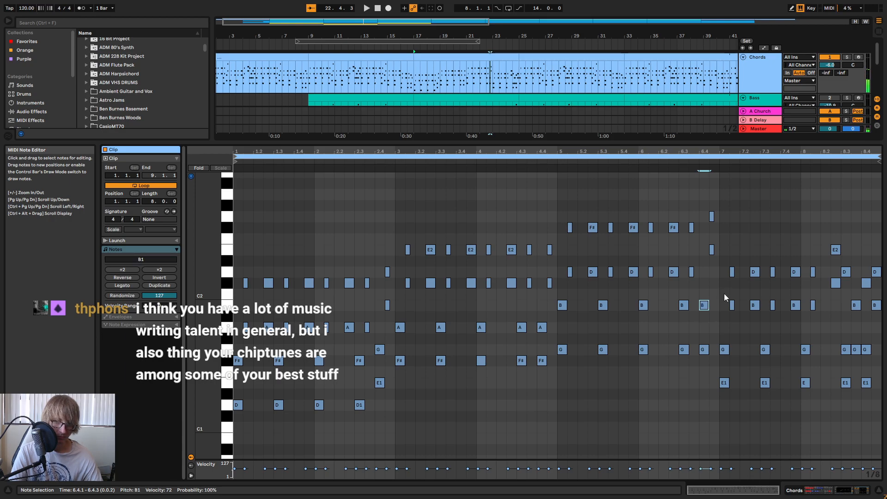
{"action": "left_click_drag", "start_coordinate": [705, 263], "coordinate": [714, 199]}
- Try raising the C#2 and E2 notes at 4.4.3 in the Chords clip to D2 and F#2
{"action": "left_click", "coordinate": [549, 252]}
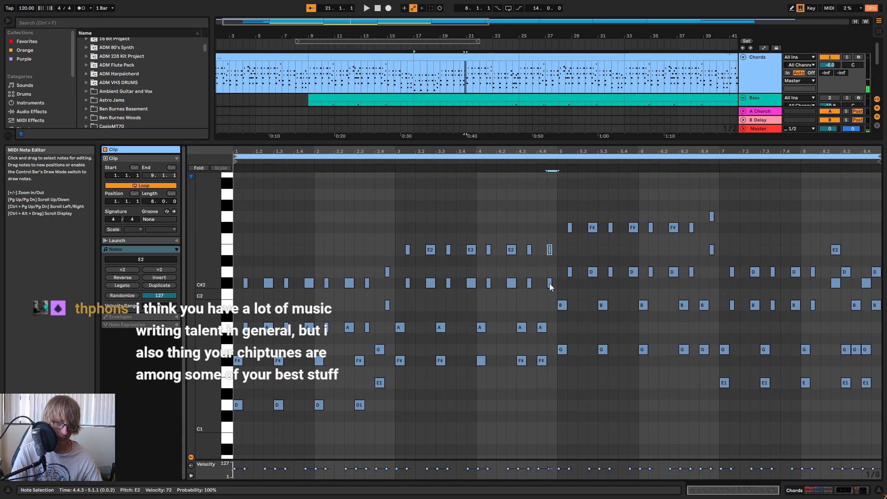
{"action": "left_click_drag", "start_coordinate": [545, 296], "coordinate": [554, 234]}
{"action": "key", "text": "Up"}
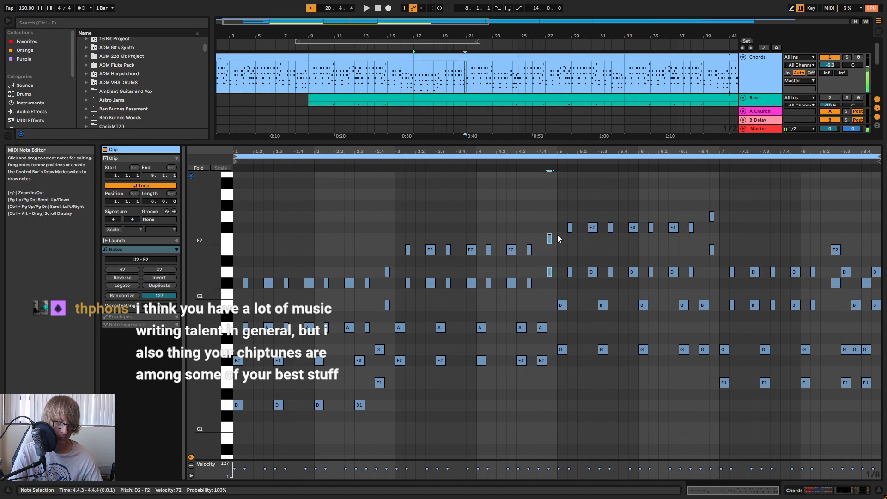
{"action": "left_click", "coordinate": [550, 238]}
{"action": "key", "text": "Up"}
- Try raising the F#1 and A1 notes at 4.4.1 to G1 and B1, and play the change
{"action": "left_click_drag", "start_coordinate": [542, 373], "coordinate": [545, 321]}
{"action": "key", "text": "Up"}
{"action": "left_click", "coordinate": [541, 318]}
{"action": "key", "text": "Up"}
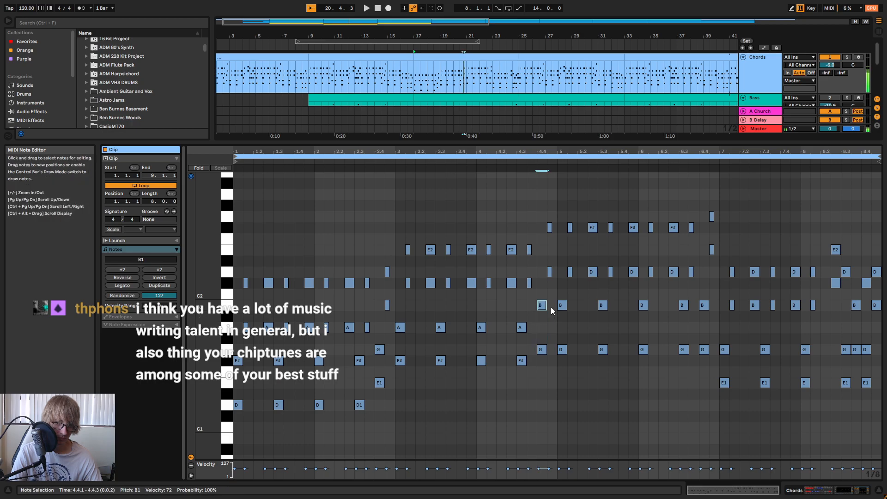
{"action": "key", "text": "space"}
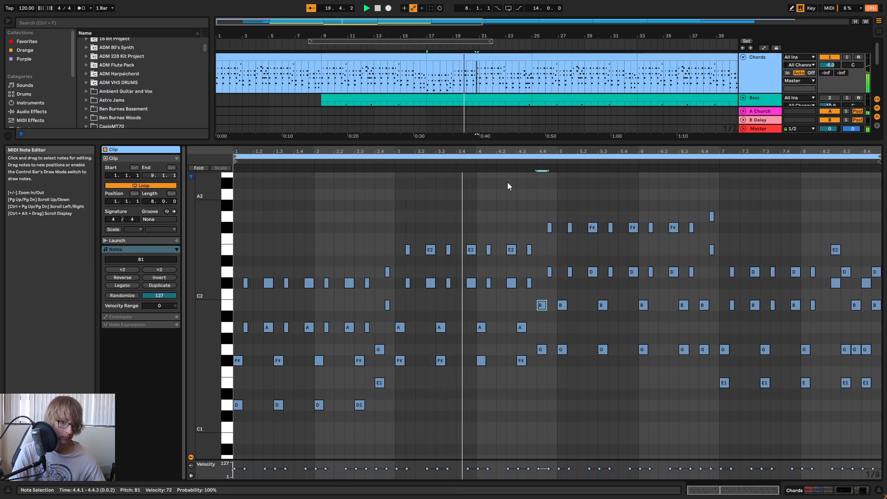
{"action": "left_click_drag", "start_coordinate": [545, 151], "coordinate": [515, 149]}
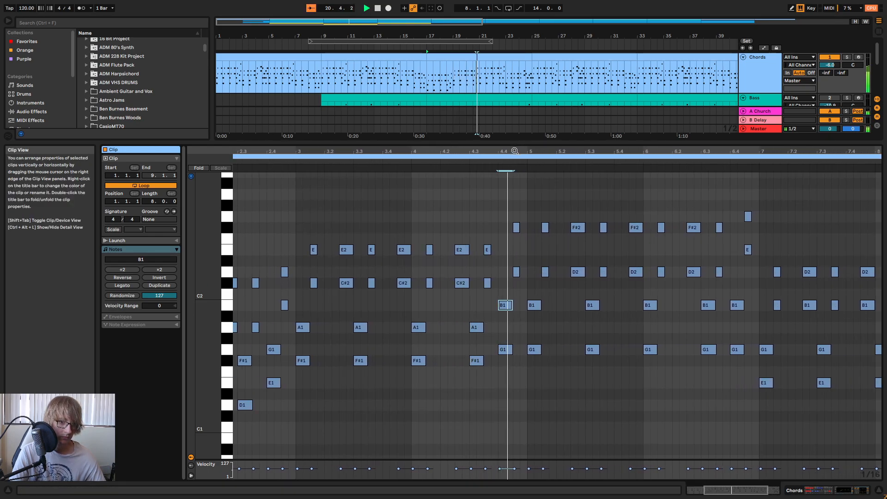
- Undo the pitch changes to the chord notes at 4.4.1 and 4.4.3
{"action": "key", "text": "Down"}
{"action": "key", "text": "ctrl+z"}
{"action": "key", "text": "ctrl+z"}
{"action": "key", "text": "ctrl+z"}
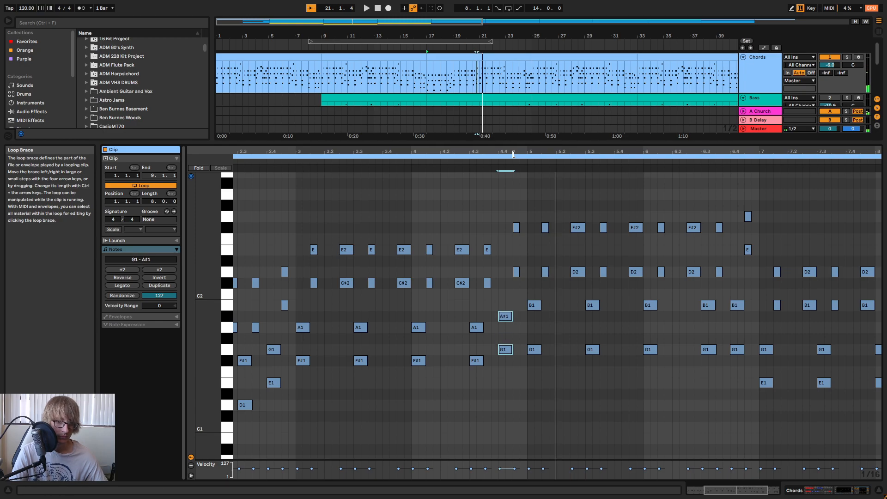
{"action": "key", "text": "space"}
{"action": "key", "text": "ctrl+z"}
{"action": "key", "text": "ctrl+z"}
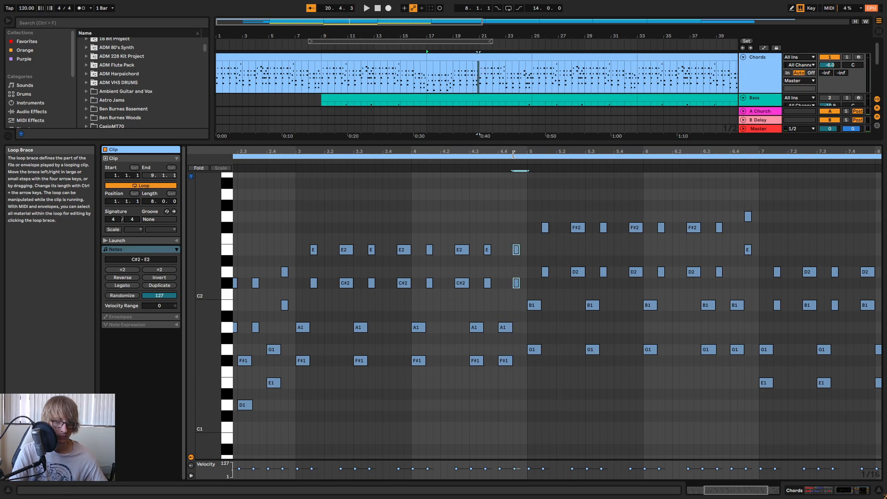
- Raise the A1 note at 4.4.1 to A#1 and the E2 note at 4.4.3 to F2, and play the passage
{"action": "left_click", "coordinate": [437, 164]}
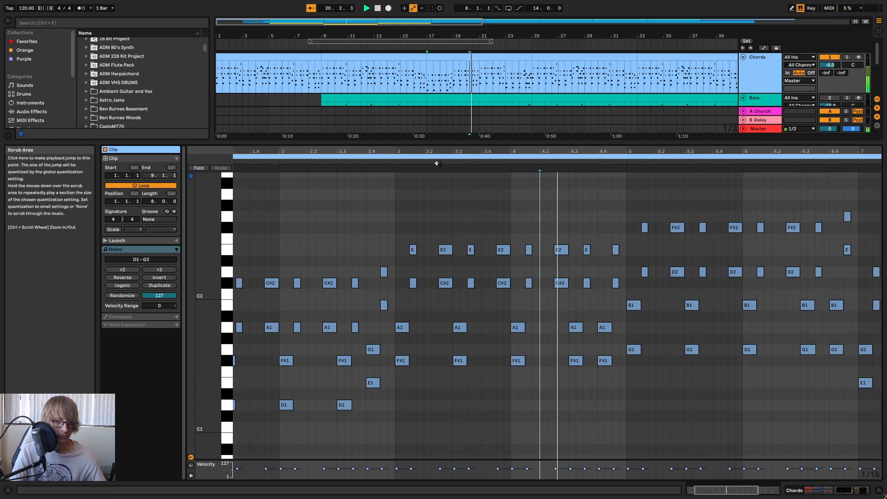
{"action": "left_click_drag", "start_coordinate": [550, 327], "coordinate": [547, 311]}
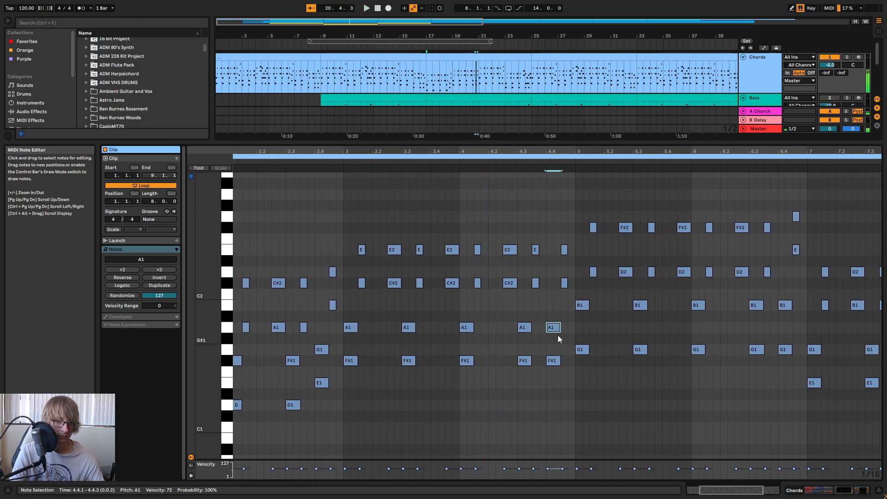
{"action": "left_click_drag", "start_coordinate": [564, 250], "coordinate": [571, 243]}
{"action": "left_click", "coordinate": [465, 161]}
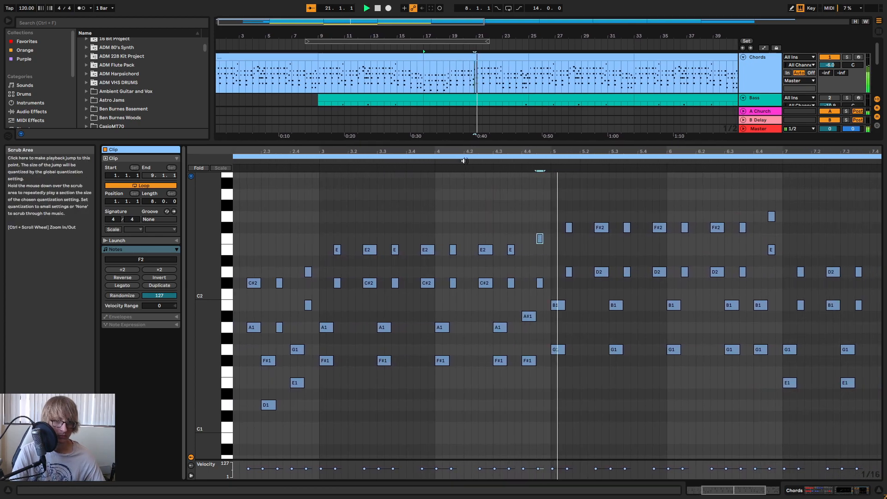
{"action": "key", "text": "space"}
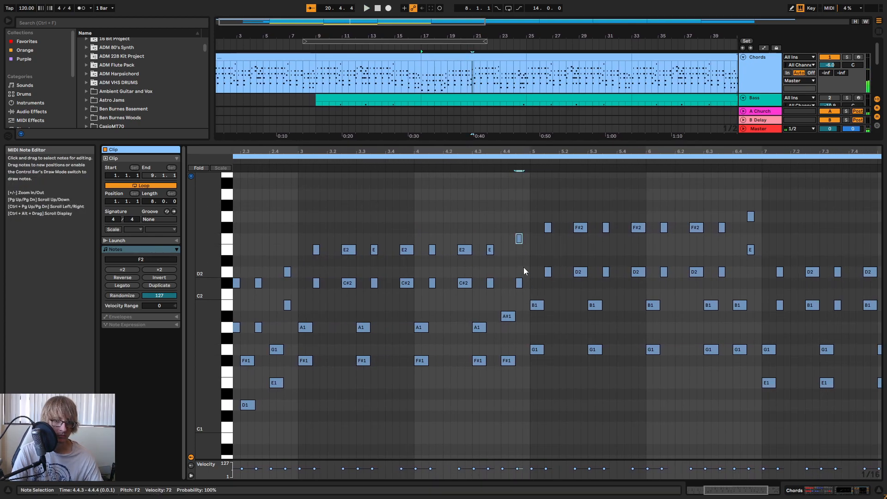
- Raise the F#1 note at 4.4.1 to G1, lower the F2 note at 4.4.3 to E2, and play the change
{"action": "left_click", "coordinate": [507, 361]}
{"action": "key", "text": "Up"}
{"action": "left_click_drag", "start_coordinate": [504, 380], "coordinate": [522, 250]}
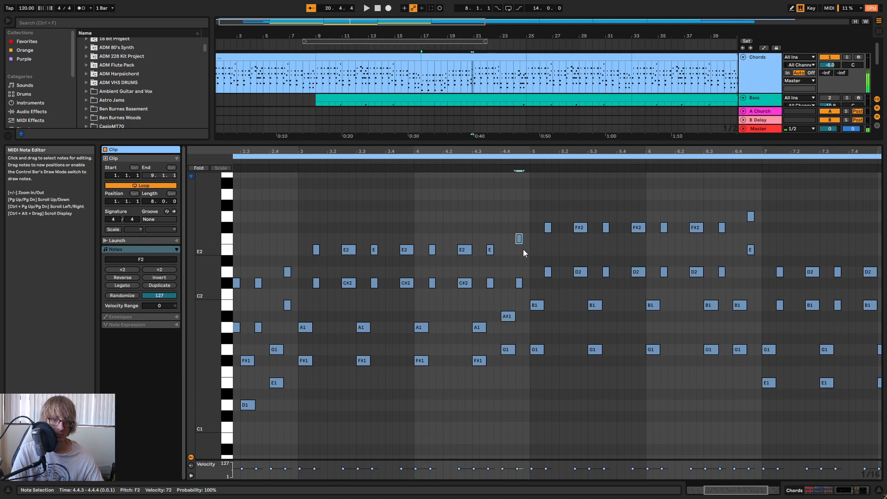
{"action": "left_click_drag", "start_coordinate": [511, 379], "coordinate": [523, 221]}
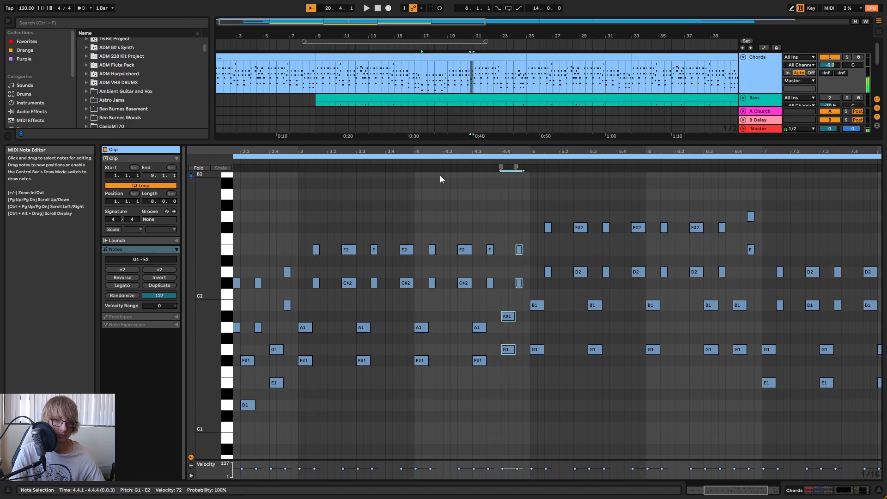
{"action": "left_click", "coordinate": [426, 162]}
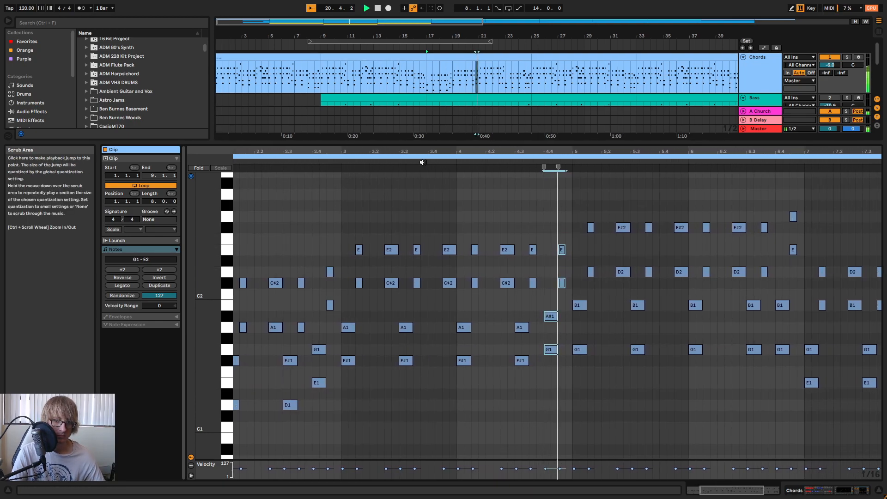
{"action": "key", "text": "space"}
- Lower the G1 note at 4.4.1 in the Chords clip to F#1 and play the passage
{"action": "left_click_drag", "start_coordinate": [497, 377], "coordinate": [510, 338]}
{"action": "key", "text": "Down"}
{"action": "left_click", "coordinate": [428, 167]}
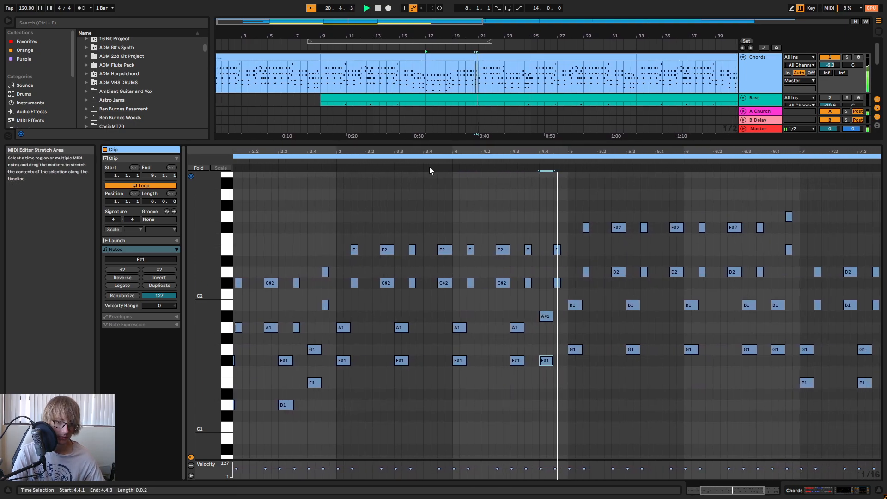
{"action": "key", "text": "space"}
{"action": "left_click", "coordinate": [318, 158]}
{"action": "key", "text": "space"}
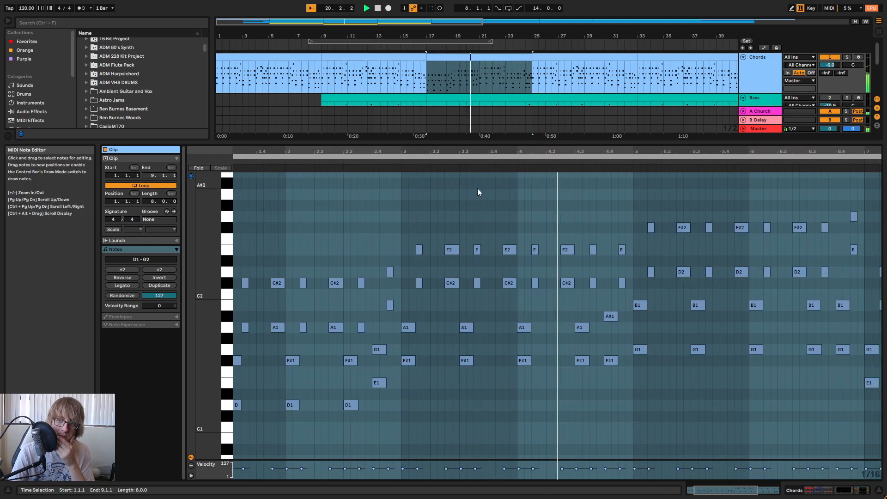
{"action": "key", "text": "space"}
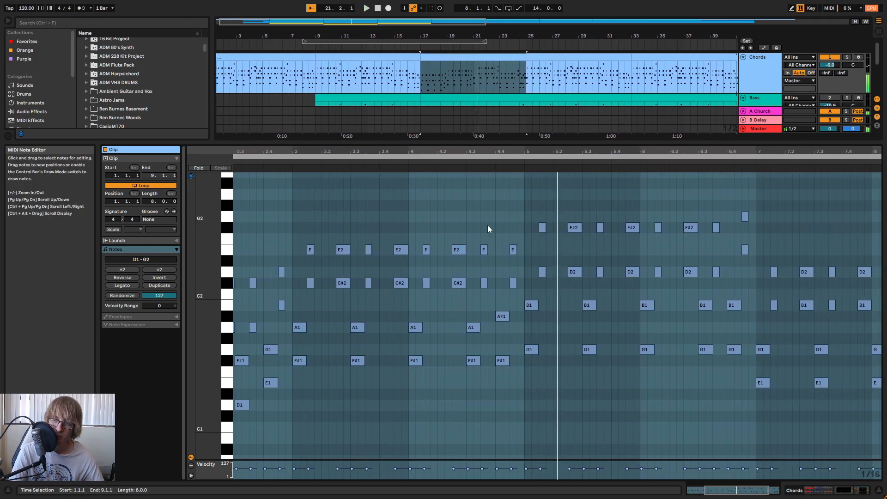
- Lower the A#1 note at 4.4.1 to A1 and play the Chords clip from its beginning
{"action": "left_click", "coordinate": [502, 317]}
{"action": "key", "text": "Down"}
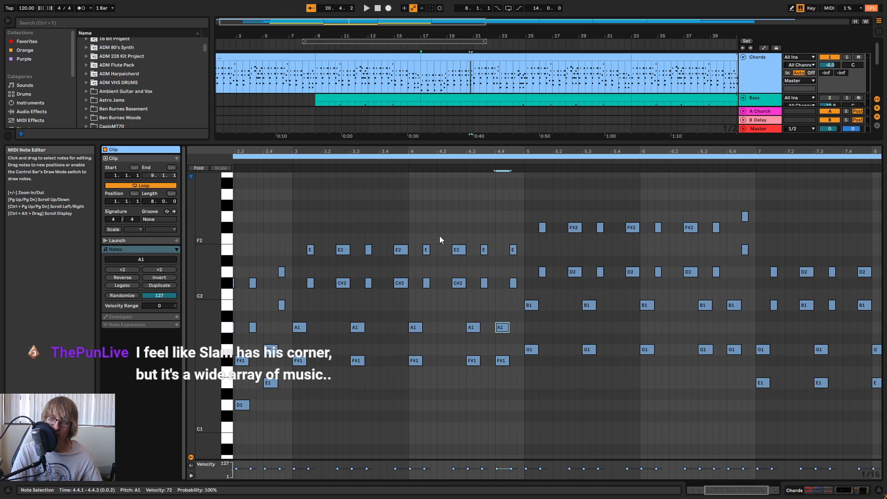
{"action": "key", "text": "space"}
{"action": "scroll", "coordinate": [478, 163], "scroll_direction": "down", "scroll_amount": 3}
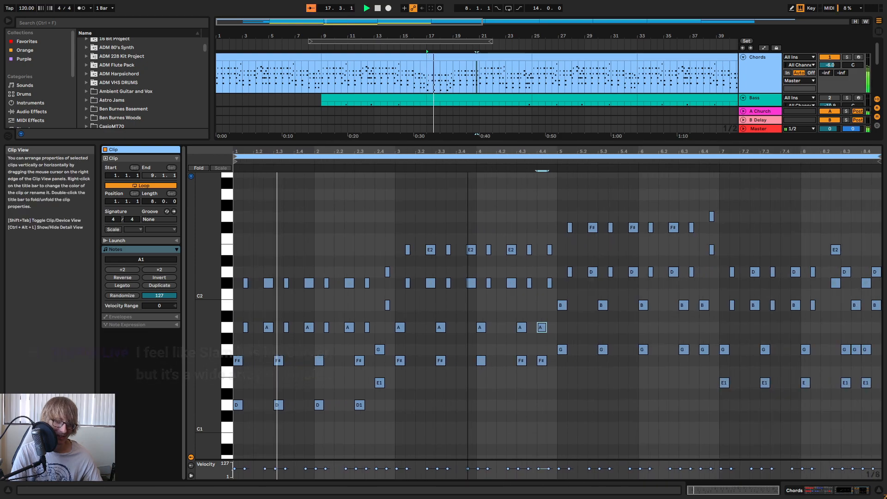
{"action": "left_click", "coordinate": [757, 199]}
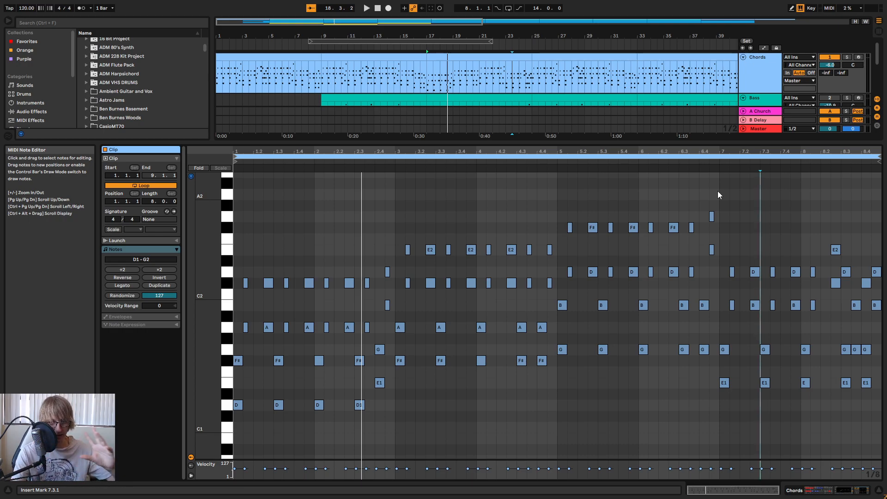
{"action": "left_click_drag", "start_coordinate": [669, 152], "coordinate": [572, 150]}
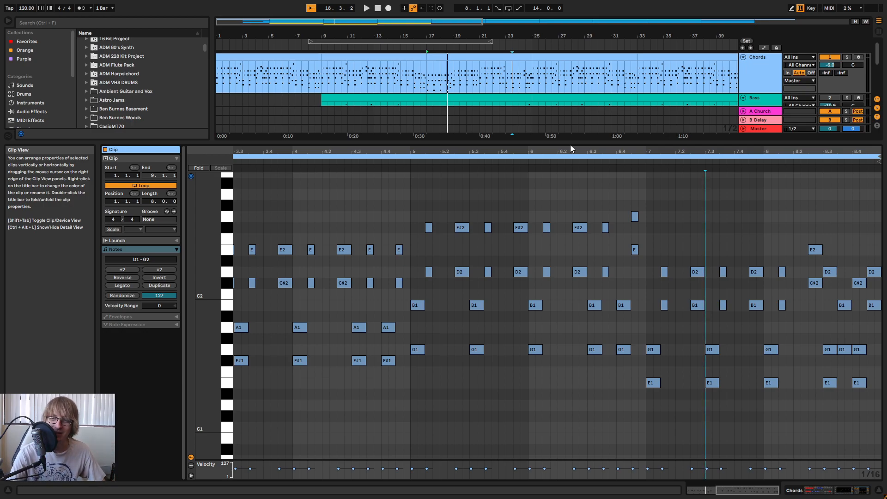
{"action": "left_click_drag", "start_coordinate": [530, 148], "coordinate": [531, 139]}
{"action": "left_click_drag", "start_coordinate": [603, 139], "coordinate": [640, 132]}
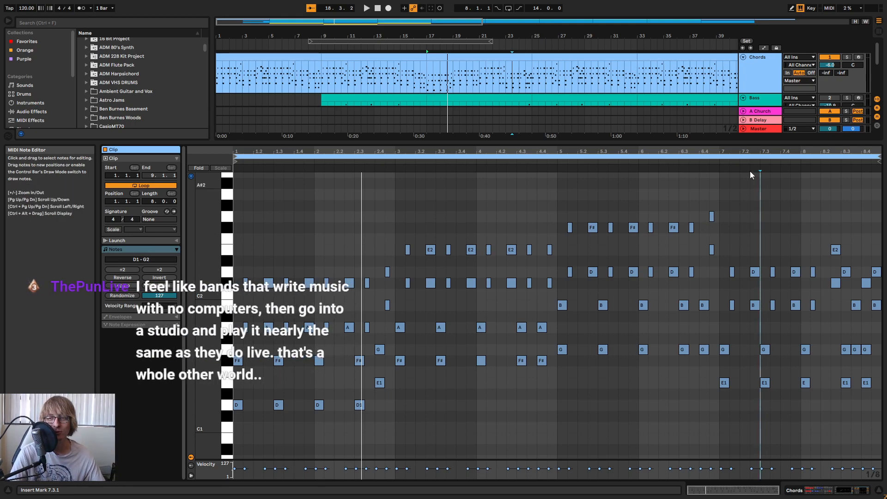
{"action": "mouse_move", "coordinate": [683, 152]}
{"action": "left_mouse_down"}
{"action": "mouse_move", "coordinate": [684, 172]}
{"action": "mouse_move", "coordinate": [669, 150]}
{"action": "left_mouse_up"}
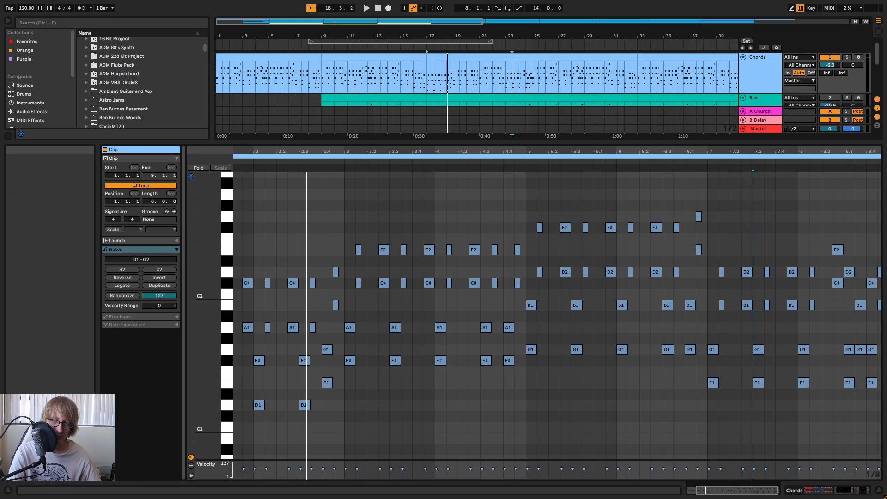
{"action": "left_click", "coordinate": [571, 190]}
{"action": "left_click_drag", "start_coordinate": [633, 151], "coordinate": [644, 134]}
{"action": "key", "text": "space"}
{"action": "left_click", "coordinate": [577, 182]}
{"action": "left_click", "coordinate": [695, 192]}
{"action": "key", "text": "space"}
{"action": "left_click_drag", "start_coordinate": [569, 231], "coordinate": [577, 214]}
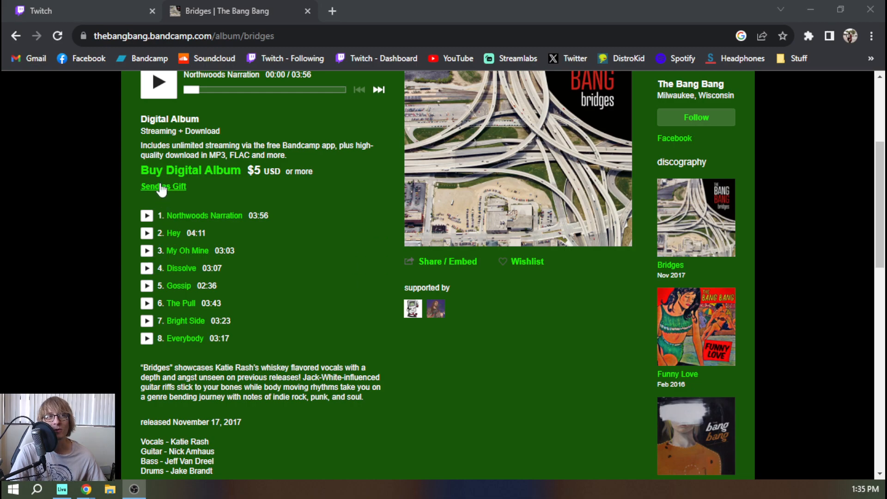
- Play the track My Oh Mine on the Bridges album page, skip ahead to about 0:45, and pause it
{"action": "scroll", "coordinate": [309, 305], "scroll_direction": "down", "scroll_amount": 1}
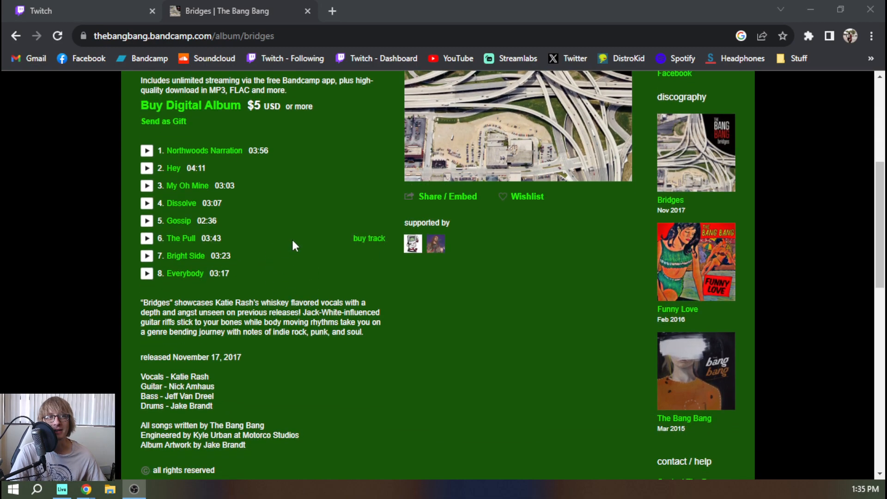
{"action": "scroll", "coordinate": [292, 240], "scroll_direction": "up", "scroll_amount": 2}
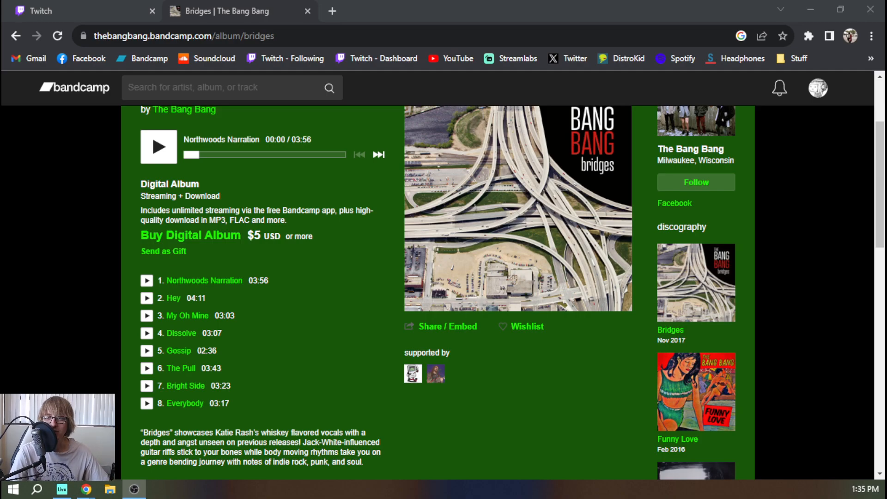
{"action": "left_click", "coordinate": [291, 338]}
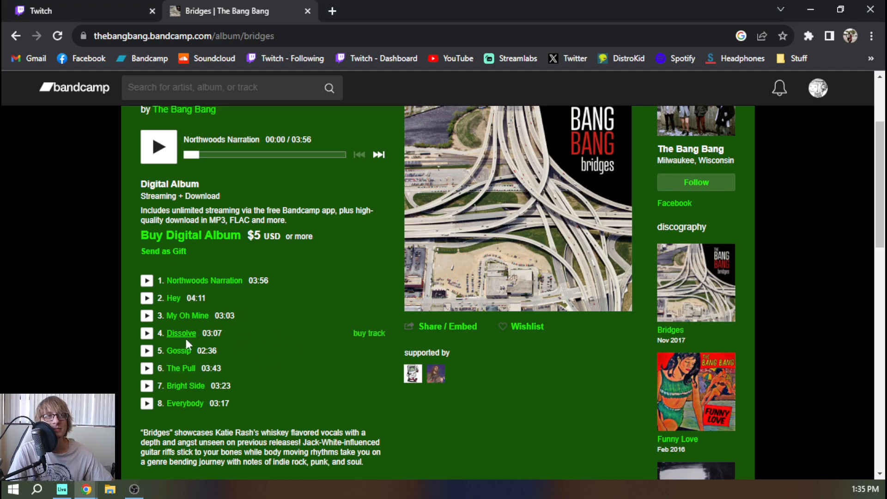
{"action": "left_click", "coordinate": [147, 315]}
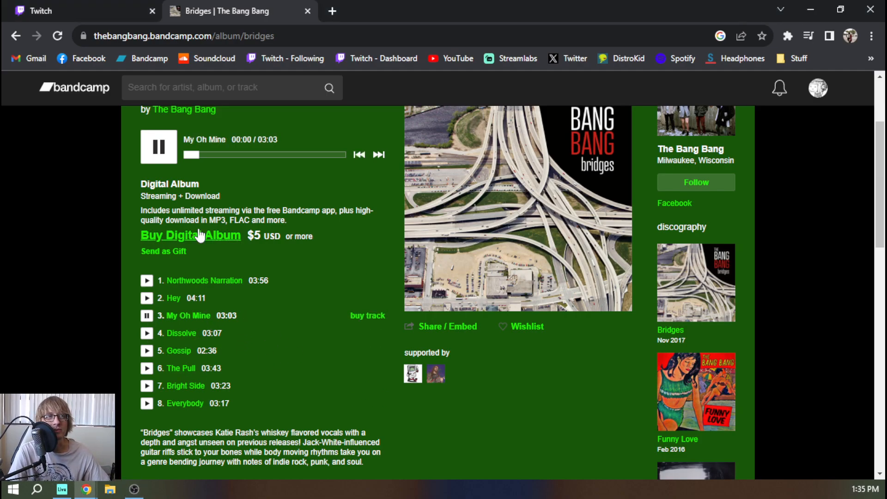
{"action": "left_click", "coordinate": [172, 151]}
{"action": "scroll", "coordinate": [268, 263], "scroll_direction": "up", "scroll_amount": 3}
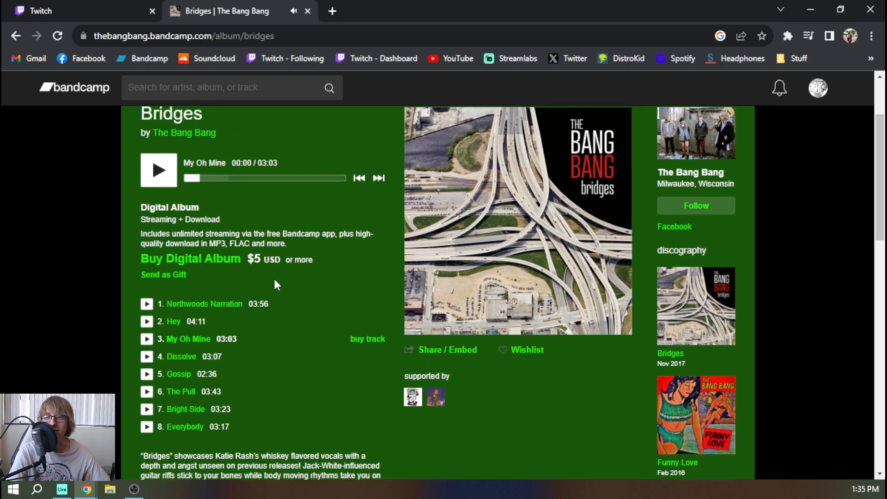
{"action": "left_click", "coordinate": [162, 276]}
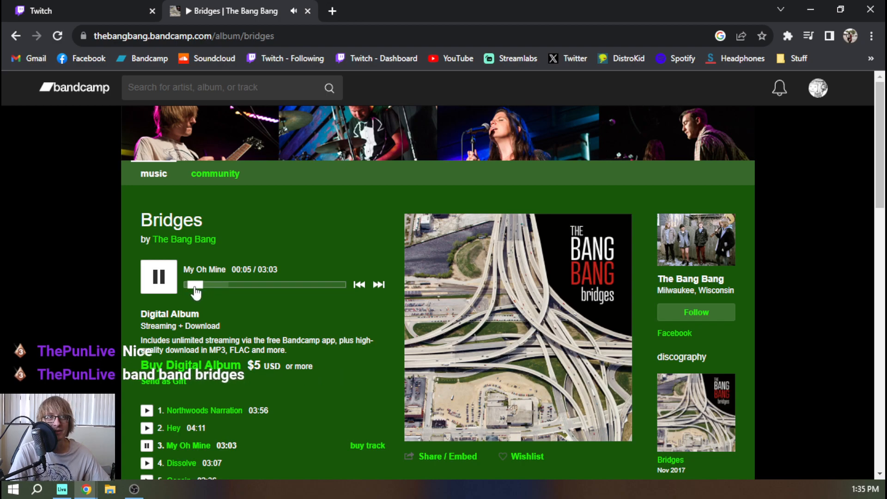
{"action": "left_click_drag", "start_coordinate": [196, 290], "coordinate": [228, 286]}
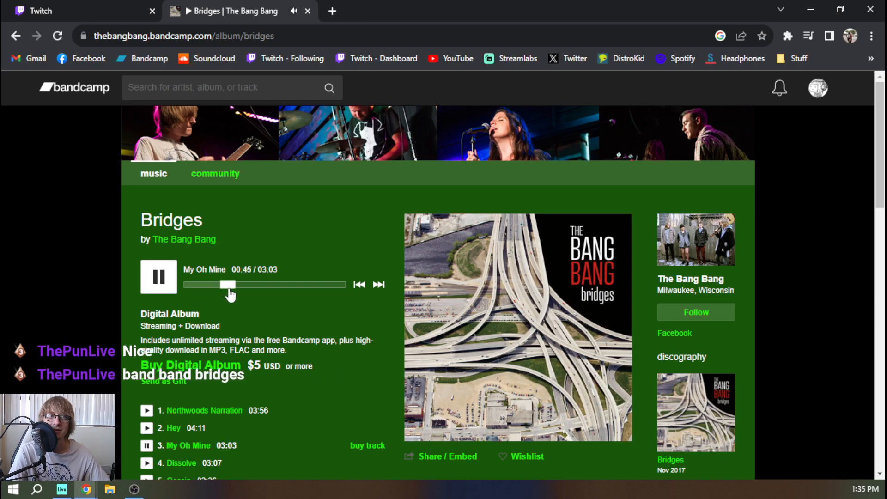
{"action": "left_click", "coordinate": [159, 278]}
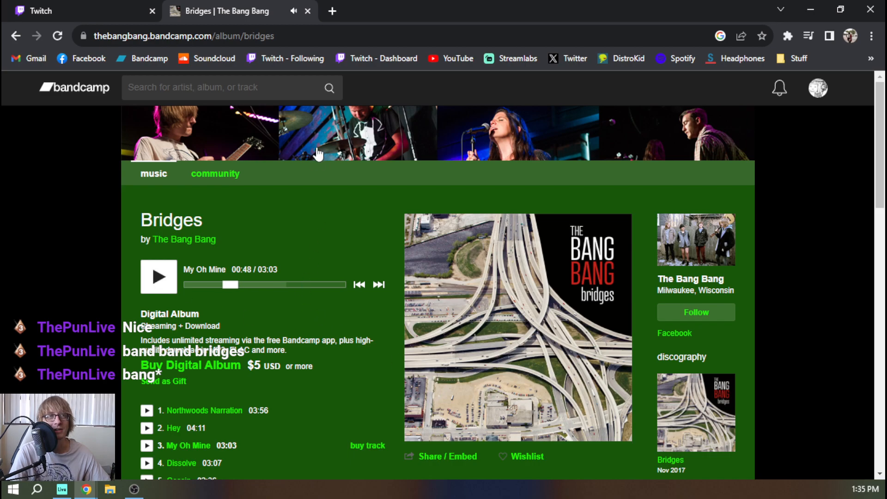
- Select the Bridges album page's web address, close its tab, and switch back to Ableton Live
{"action": "scroll", "coordinate": [273, 116], "scroll_direction": "down", "scroll_amount": 8}
{"action": "left_click", "coordinate": [307, 36]}
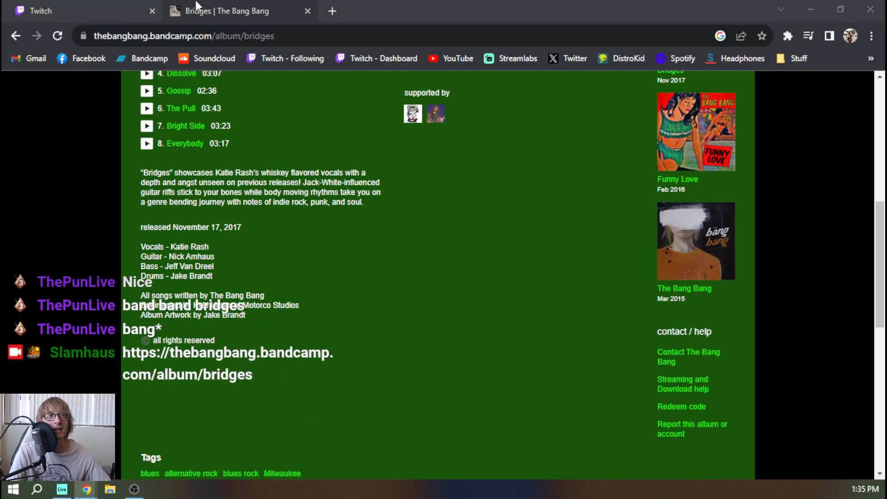
{"action": "middle_click", "coordinate": [221, 4]}
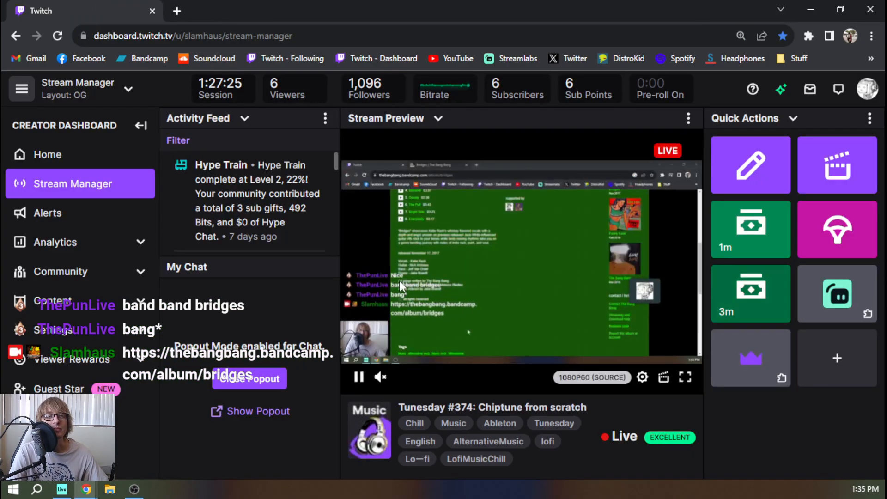
{"action": "key", "text": "alt+Tab"}
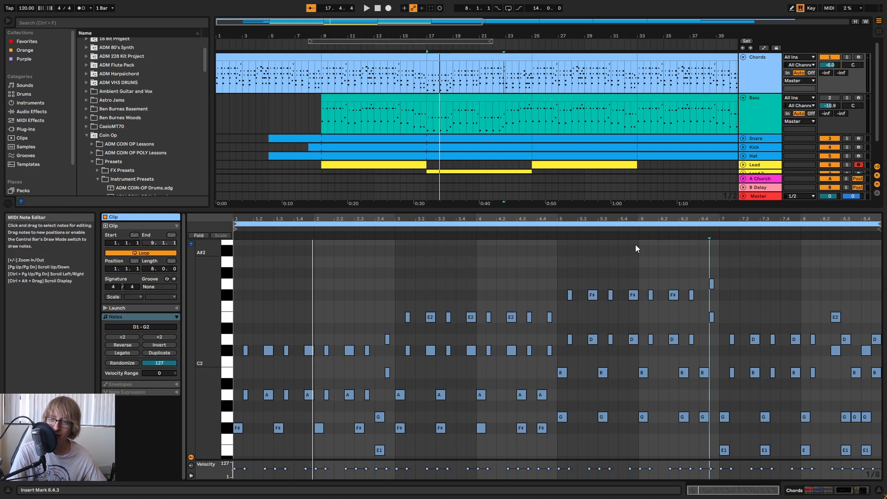
- Enlarge the arrangement area to show the Lead 2 track, and save the Live Set
{"action": "left_click_drag", "start_coordinate": [603, 210], "coordinate": [602, 239]}
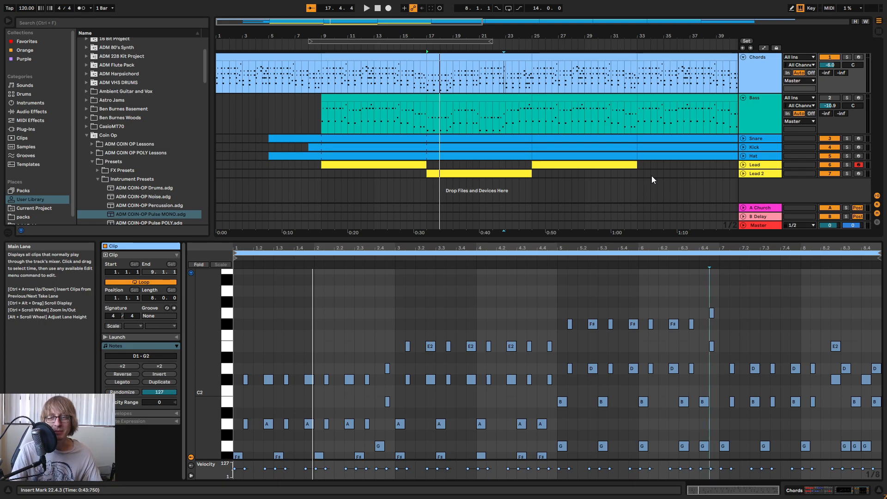
{"action": "left_click", "coordinate": [578, 173]}
{"action": "key", "text": "ctrl+s"}
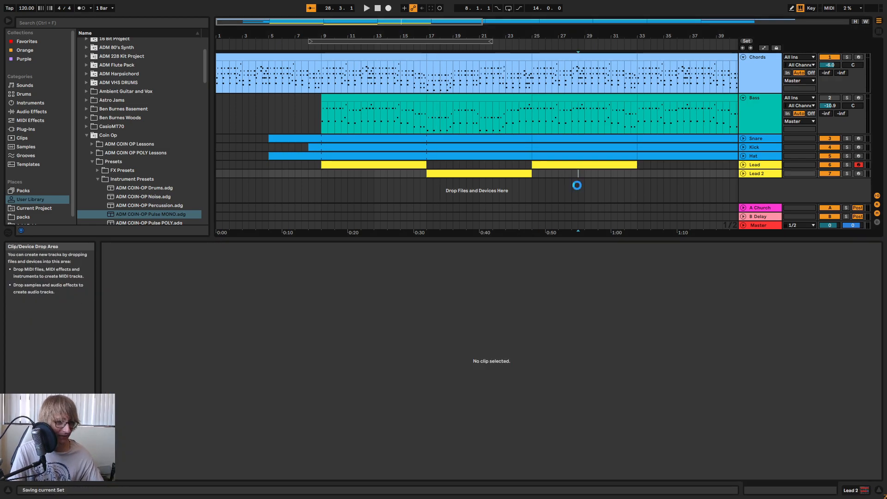
{"action": "left_click_drag", "start_coordinate": [550, 238], "coordinate": [550, 286]}
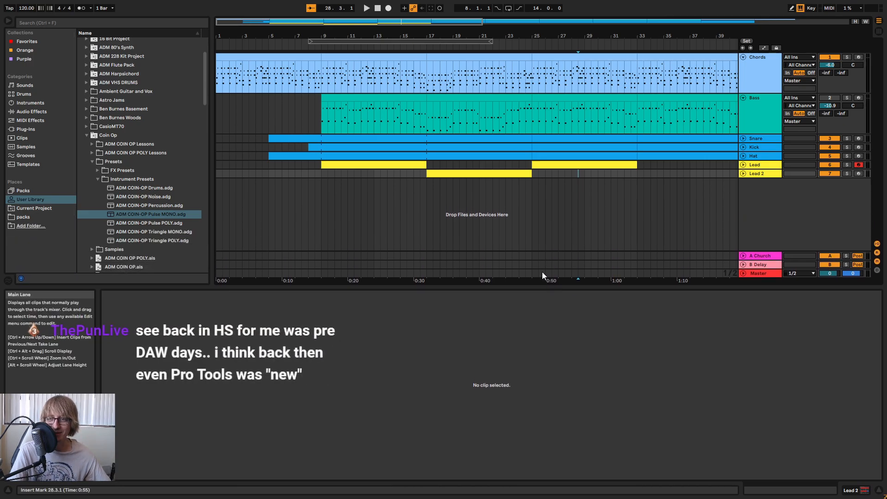
- Shift the 14-bar arrangement loop to start at bar 15, and play the song from there
{"action": "left_click_drag", "start_coordinate": [420, 44], "coordinate": [516, 51]}
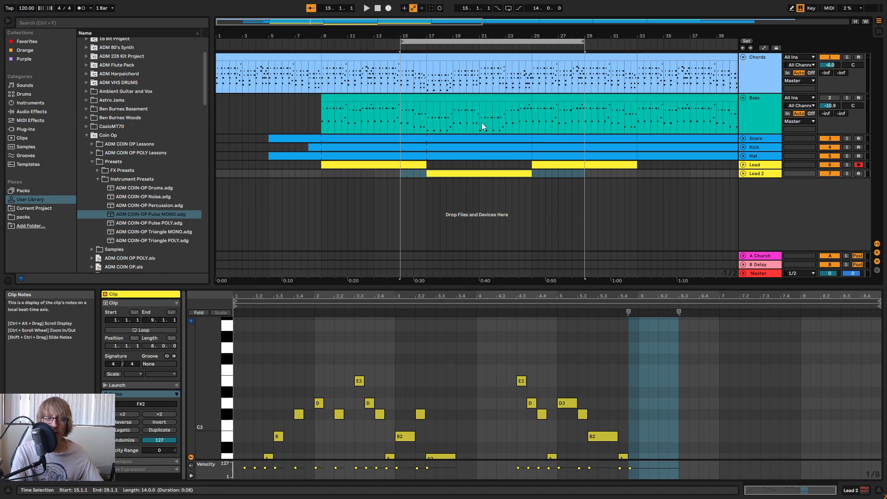
{"action": "left_click", "coordinate": [431, 42]}
{"action": "left_click_drag", "start_coordinate": [433, 36], "coordinate": [434, 57]}
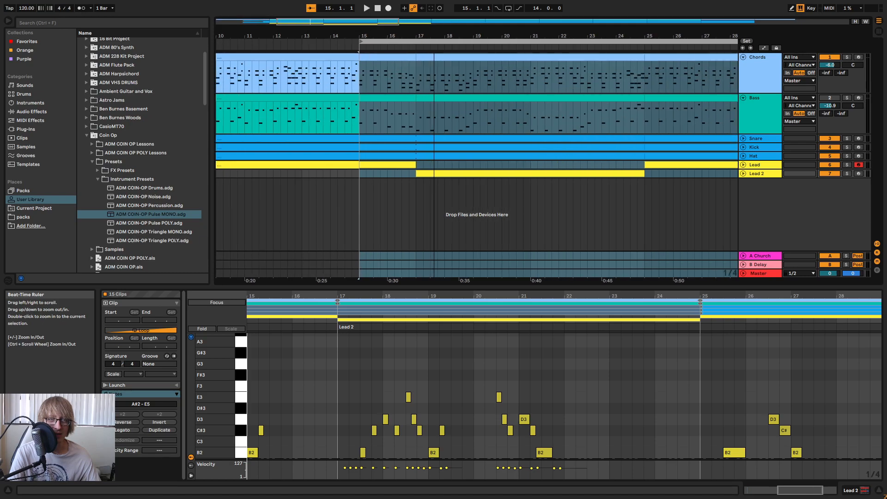
{"action": "left_click_drag", "start_coordinate": [443, 21], "coordinate": [443, 25]}
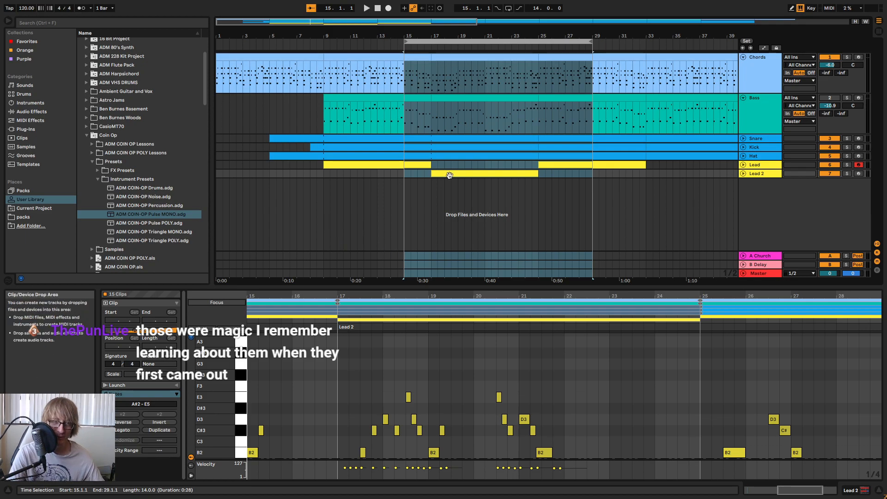
{"action": "key", "text": "space"}
{"action": "left_click", "coordinate": [504, 170]}
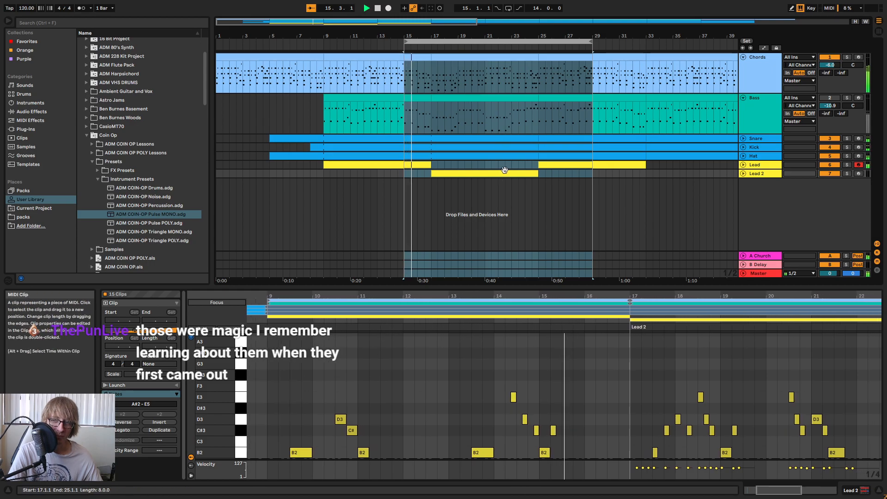
{"action": "left_click", "coordinate": [441, 110]}
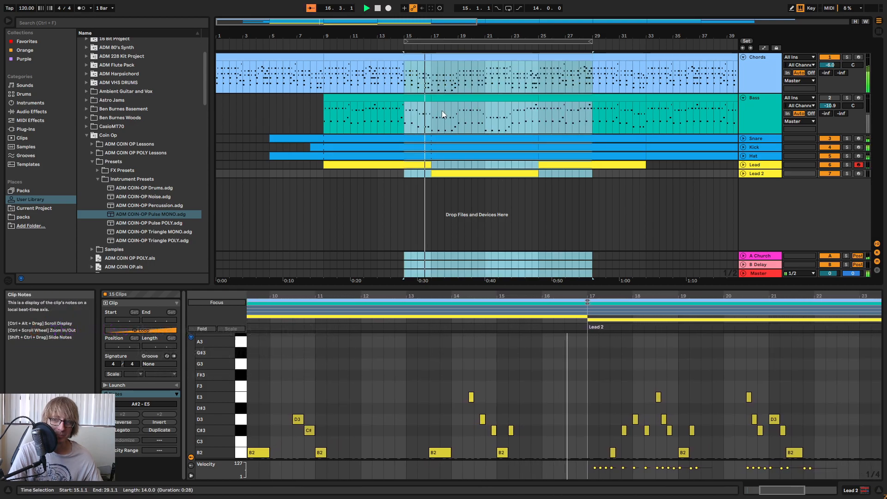
- Open the Bass clip at bars 17–25 and raise its notes from 5.1.1 to 6.3.4 five semitones to G1 and D2
{"action": "double_click", "coordinate": [463, 98]}
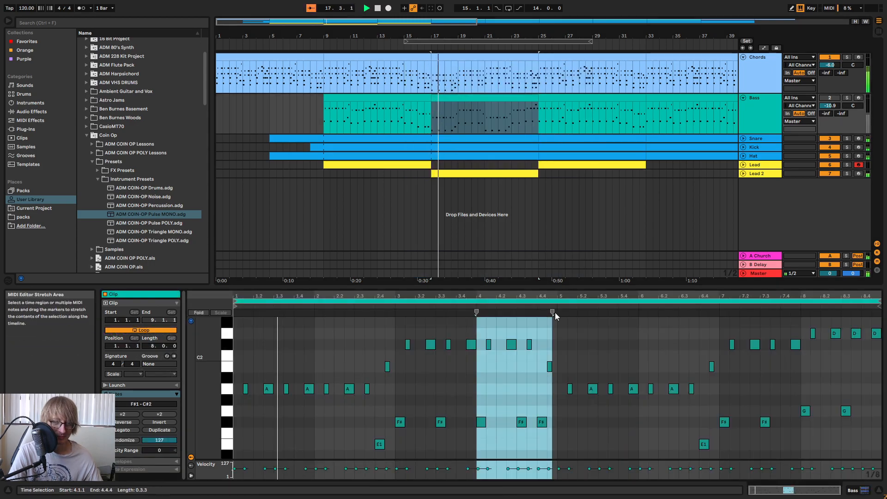
{"action": "left_click_drag", "start_coordinate": [600, 287], "coordinate": [610, 182]}
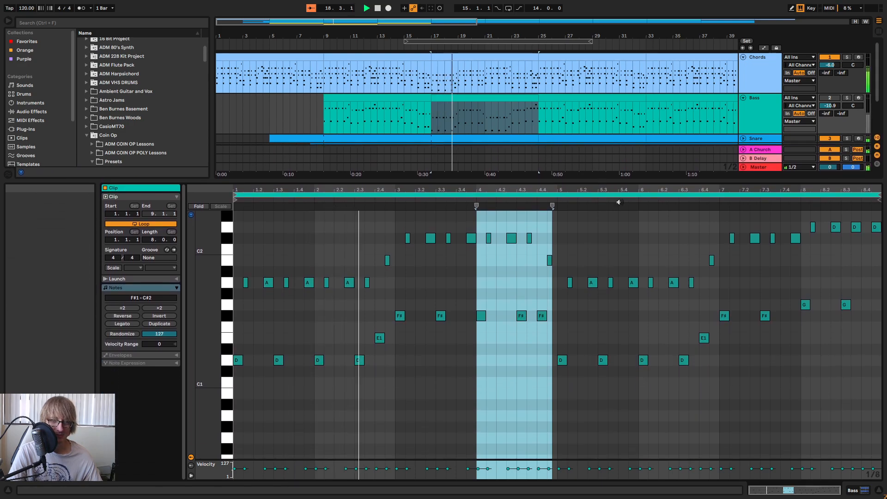
{"action": "scroll", "coordinate": [675, 261], "scroll_direction": "up", "scroll_amount": 2}
{"action": "left_click_drag", "start_coordinate": [562, 418], "coordinate": [699, 311]}
{"action": "key", "text": "Up"}
{"action": "key", "text": "Up"}
{"action": "key", "text": "Up"}
{"action": "key", "text": "Up"}
{"action": "key", "text": "Up"}
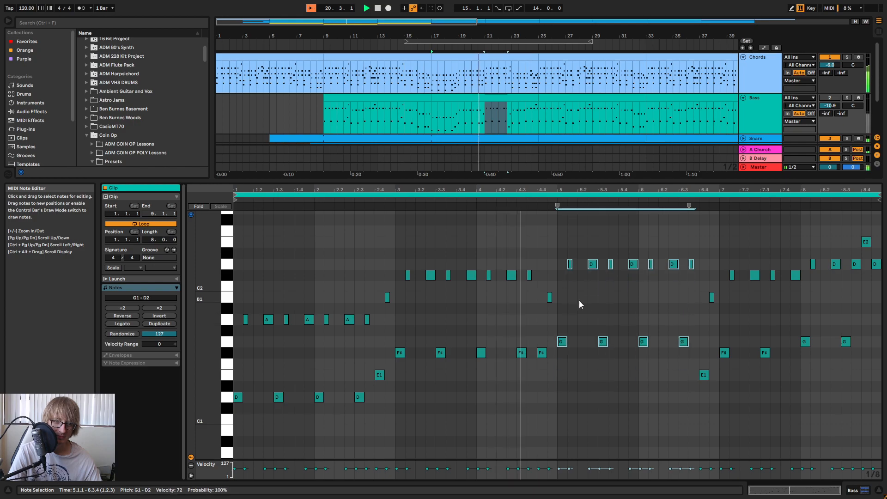
- Raise the Bass clip's B1 note at 4.4.3 two semitones to C#2
{"action": "scroll", "coordinate": [545, 395], "scroll_direction": "up", "scroll_amount": 2}
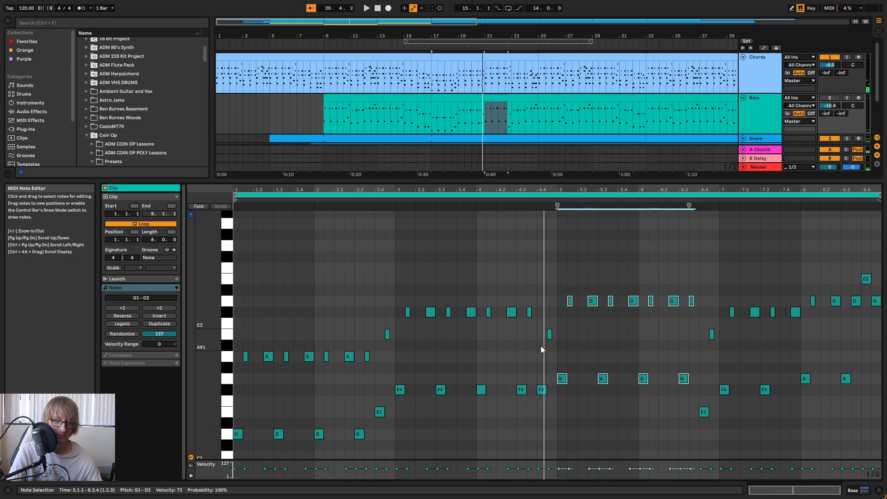
{"action": "left_click", "coordinate": [549, 334]}
{"action": "key", "text": "Up"}
{"action": "key", "text": "Up"}
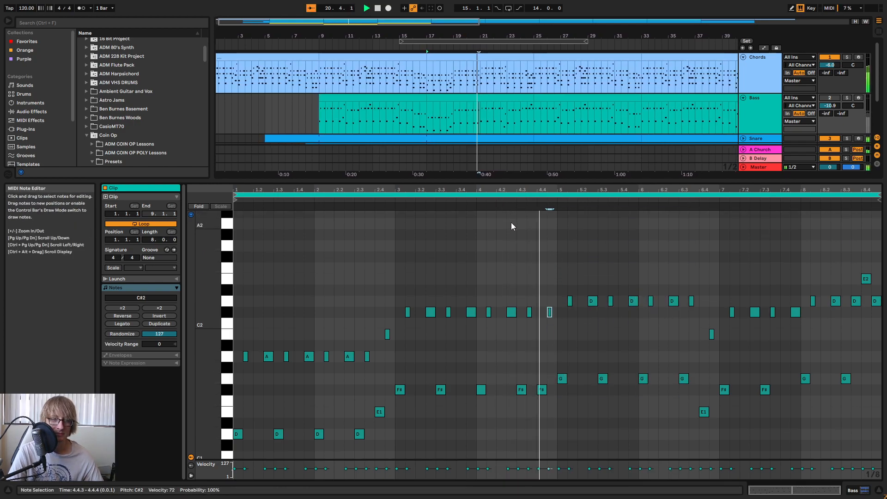
{"action": "scroll", "coordinate": [739, 212], "scroll_direction": "down", "scroll_amount": 2}
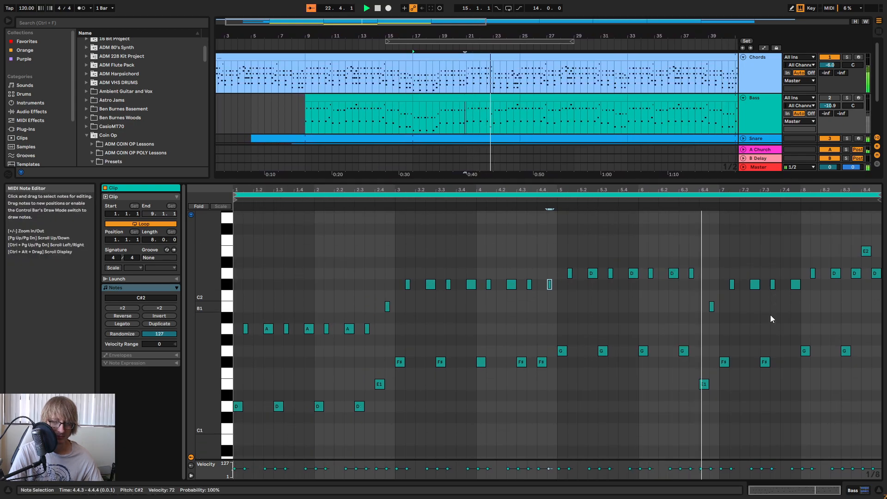
- Raise the Bass notes at 6.4.1 and 6.4.3 three semitones to G1 and D2
{"action": "key", "text": "space"}
{"action": "left_click_drag", "start_coordinate": [696, 403], "coordinate": [712, 296]}
{"action": "key", "text": "Up"}
{"action": "key", "text": "Up"}
{"action": "key", "text": "Up"}
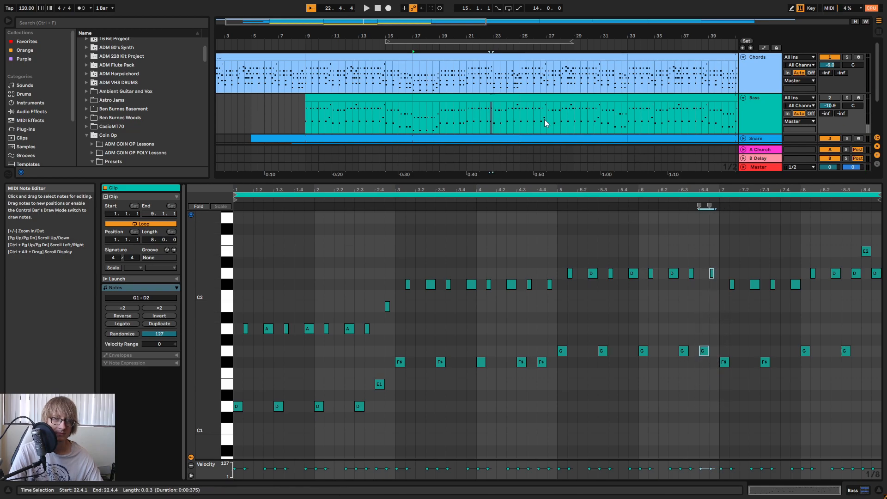
- Open the Chords clip at bar 17, play it, and raise the two low notes at 7.1.1 to F#1 and A1
{"action": "left_click", "coordinate": [475, 60]}
{"action": "key", "text": "space"}
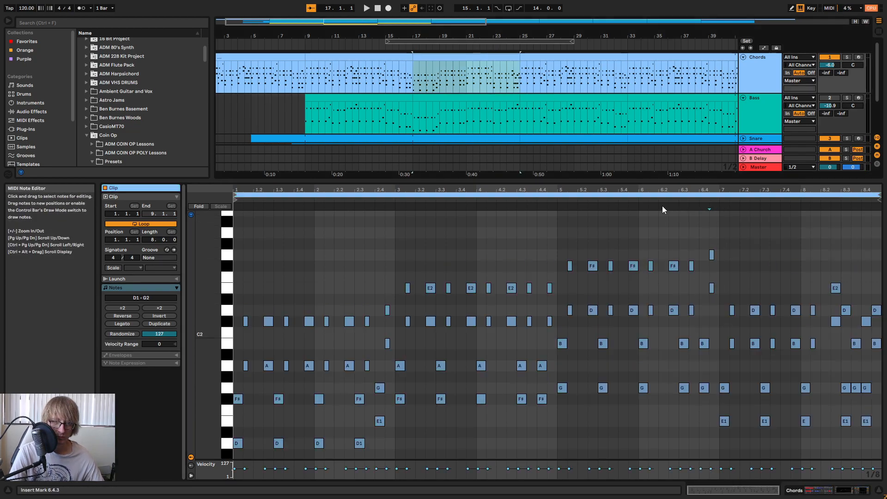
{"action": "left_click_drag", "start_coordinate": [734, 189], "coordinate": [700, 214]}
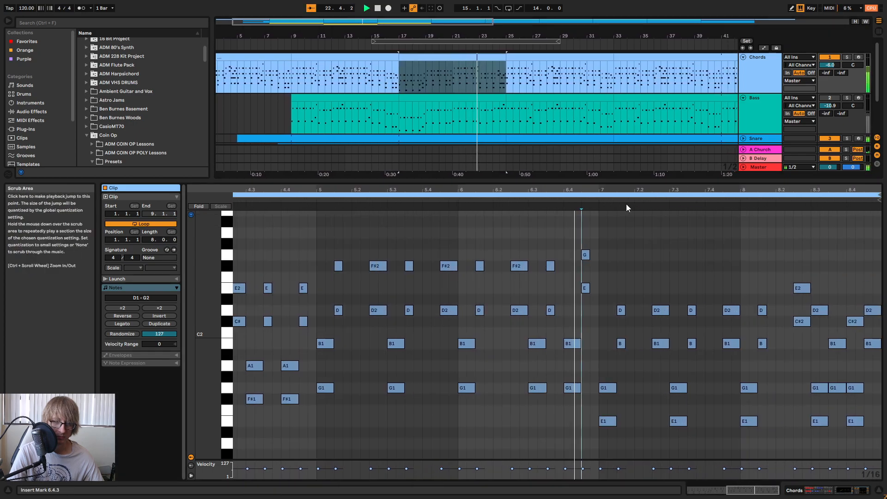
{"action": "key", "text": "space"}
{"action": "left_click_drag", "start_coordinate": [596, 429], "coordinate": [626, 377]}
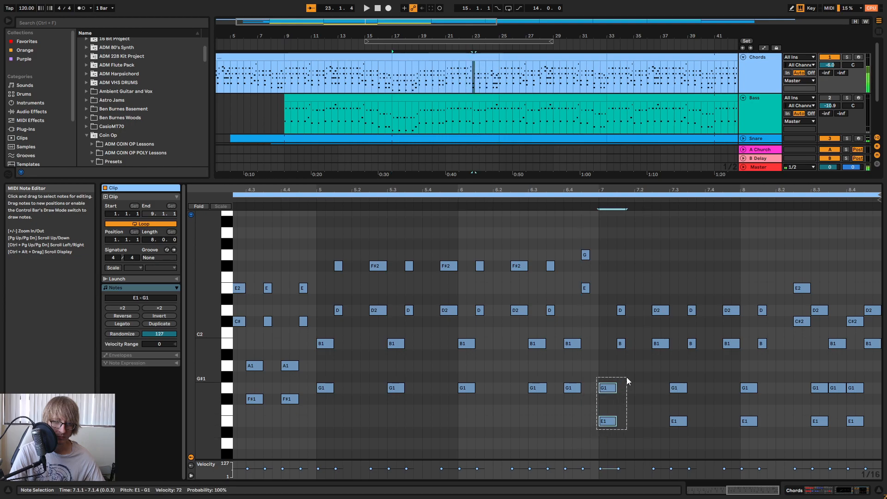
{"action": "key", "text": "Up"}
{"action": "key", "text": "Up"}
- Raise the upper Chords notes from 7.1.3 to 8.1.1 to C#2 and E2, and the low pair at 7.3.1 to F#1 and A1
{"action": "left_click_drag", "start_coordinate": [602, 338], "coordinate": [739, 256]}
{"action": "key", "text": "Up"}
{"action": "key", "text": "Up"}
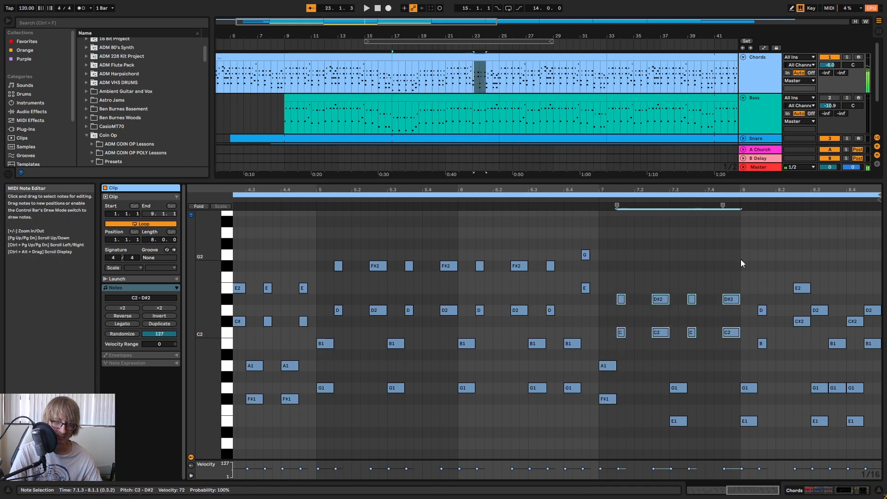
{"action": "left_click_drag", "start_coordinate": [686, 359], "coordinate": [679, 462]}
{"action": "key", "text": "Up"}
{"action": "key", "text": "Up"}
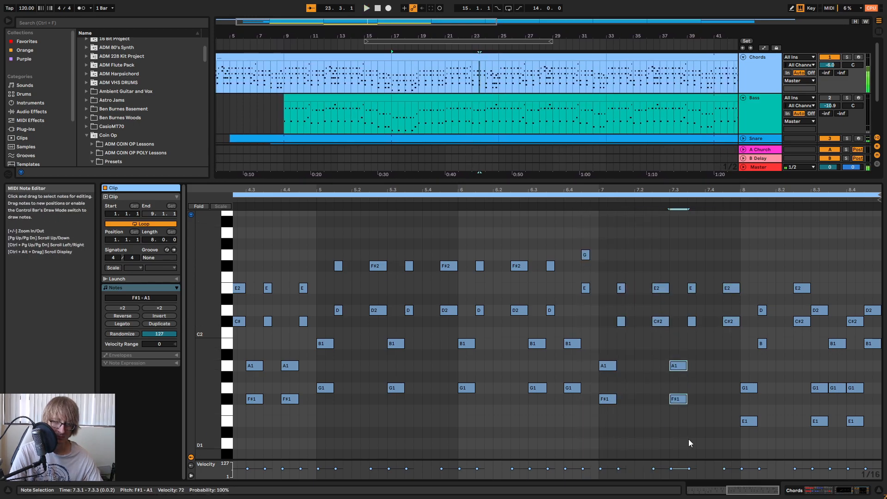
{"action": "left_click", "coordinate": [574, 200]}
{"action": "mouse_move", "coordinate": [574, 190]}
{"action": "left_mouse_down"}
{"action": "mouse_move", "coordinate": [574, 170]}
{"action": "mouse_move", "coordinate": [573, 190]}
{"action": "left_mouse_up"}
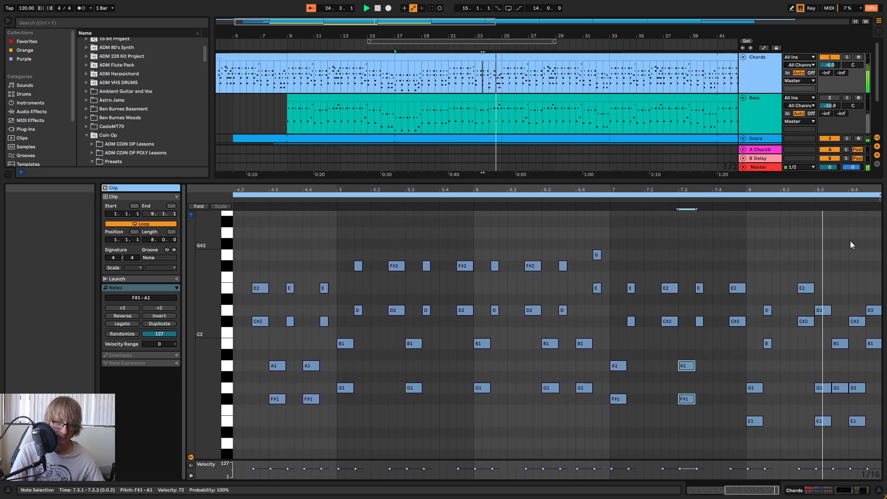
- Lower the Chords note pair at 8.2.3 two semitones to B1 and D2, and play the passage
{"action": "left_click_drag", "start_coordinate": [792, 340], "coordinate": [813, 264]}
{"action": "key", "text": "Down"}
{"action": "key", "text": "Down"}
{"action": "left_click", "coordinate": [813, 354]}
{"action": "left_click", "coordinate": [742, 200]}
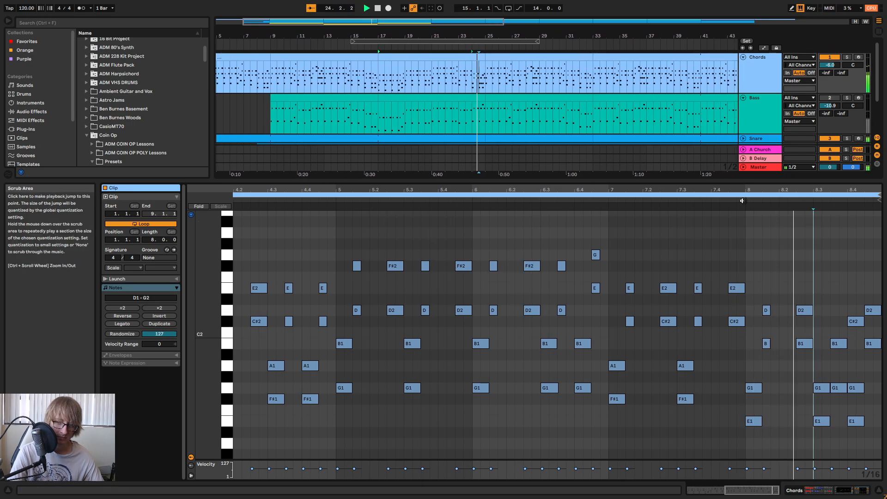
- Rework the Chords notes at 8.3.3 by adding a D2 above the B1 and deleting the G1, and play the result
{"action": "left_click", "coordinate": [837, 343]}
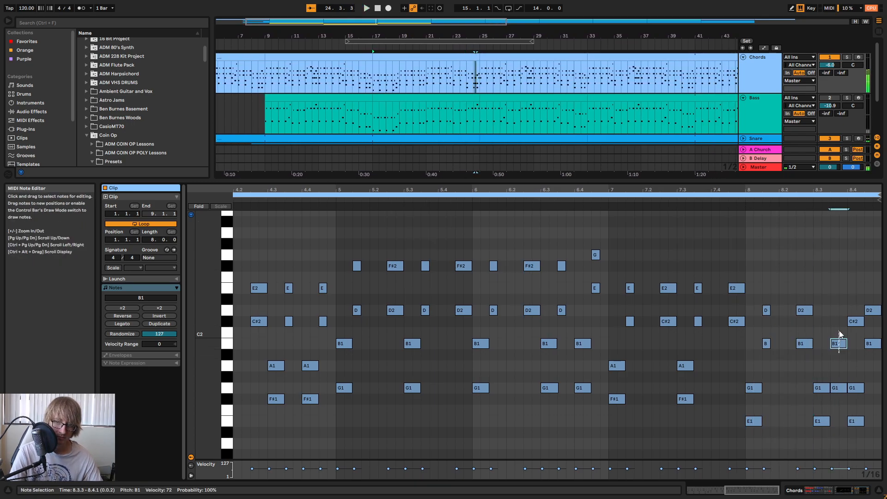
{"action": "double_click", "coordinate": [837, 310]}
{"action": "left_click", "coordinate": [854, 321]}
{"action": "double_click", "coordinate": [836, 387]}
{"action": "left_click", "coordinate": [798, 207]}
{"action": "key", "text": "space"}
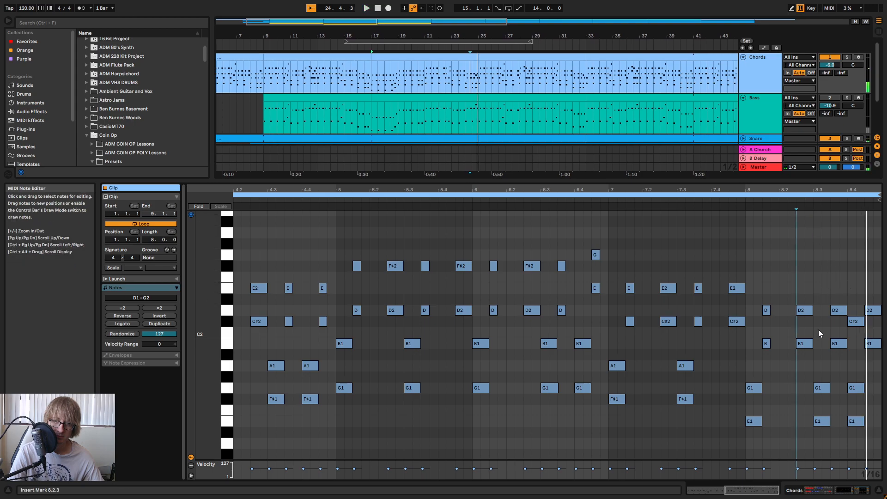
- Shorten the B1 and D2 Chords notes at 8.3.3 to a sixteenth note and play the clip
{"action": "left_click_drag", "start_coordinate": [838, 273], "coordinate": [831, 365]}
{"action": "left_click_drag", "start_coordinate": [845, 307], "coordinate": [837, 306]}
{"action": "key", "text": "space"}
{"action": "left_click_drag", "start_coordinate": [772, 190], "coordinate": [553, 185]}
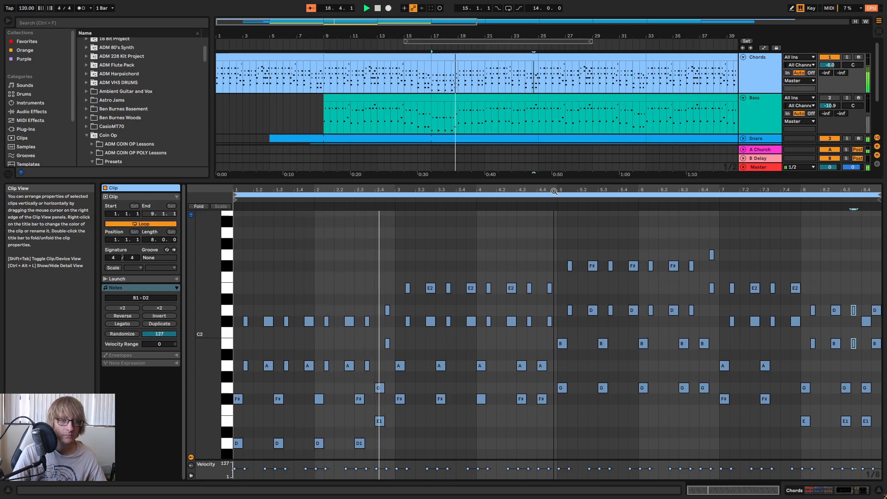
- Replace the clips at bars 25–33 on all tracks with copies of the clips at bars 17–25
{"action": "left_click_drag", "start_coordinate": [561, 181], "coordinate": [524, 323]}
{"action": "left_click_drag", "start_coordinate": [542, 177], "coordinate": [644, 57]}
{"action": "left_click_drag", "start_coordinate": [551, 58], "coordinate": [661, 59]}
{"action": "left_click", "coordinate": [506, 57]}
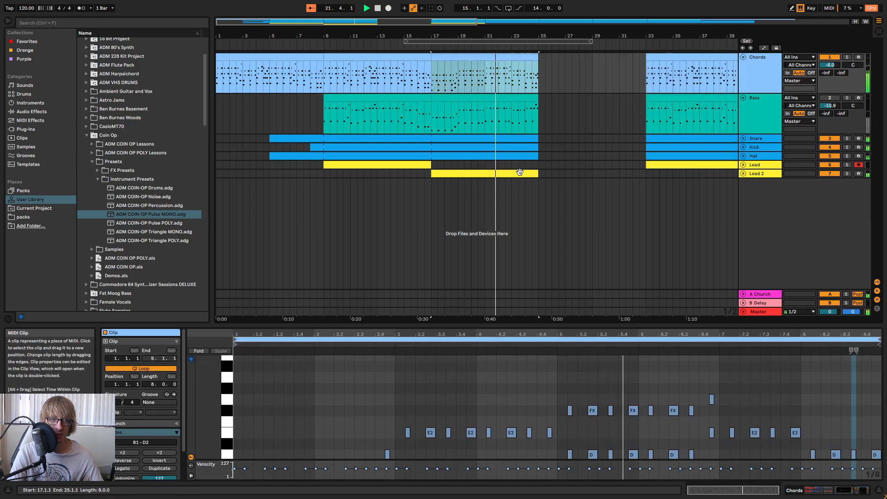
{"action": "left_click", "coordinate": [520, 173], "text": "shift"}
{"action": "left_click", "coordinate": [542, 62]}
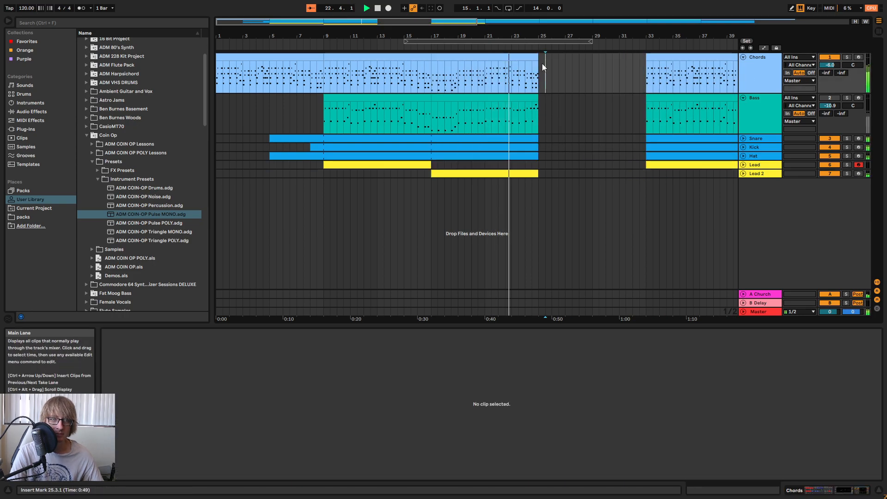
{"action": "key", "text": "ctrl+v"}
- Enlarge the arrangement area and copy bars 15–17 of the Chords track over bars 23–25
{"action": "left_click", "coordinate": [518, 56]}
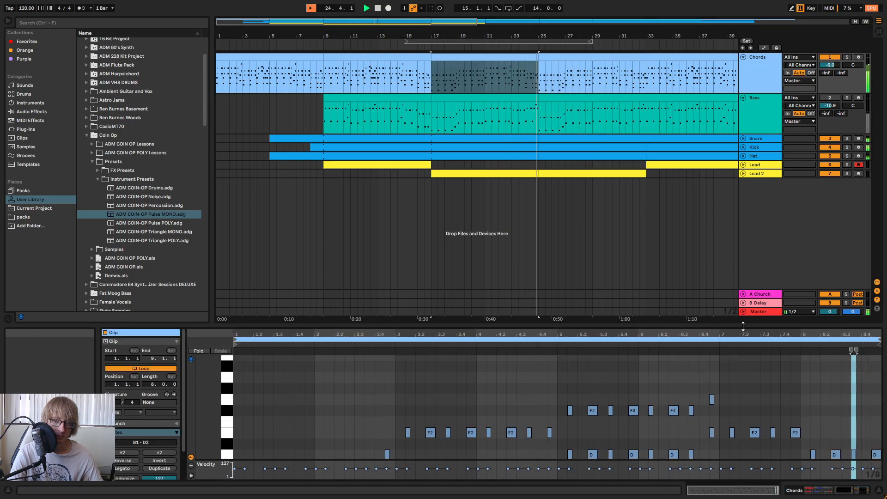
{"action": "left_click_drag", "start_coordinate": [752, 325], "coordinate": [753, 358]}
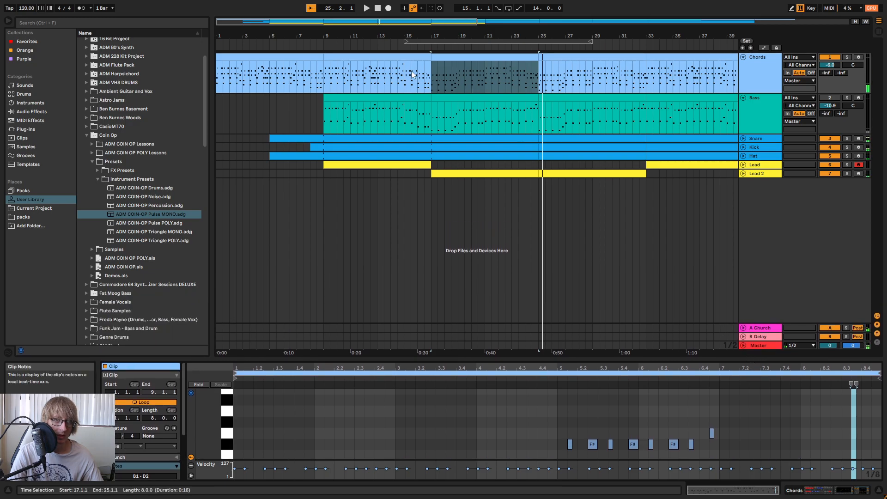
{"action": "left_click_drag", "start_coordinate": [409, 80], "coordinate": [433, 74]}
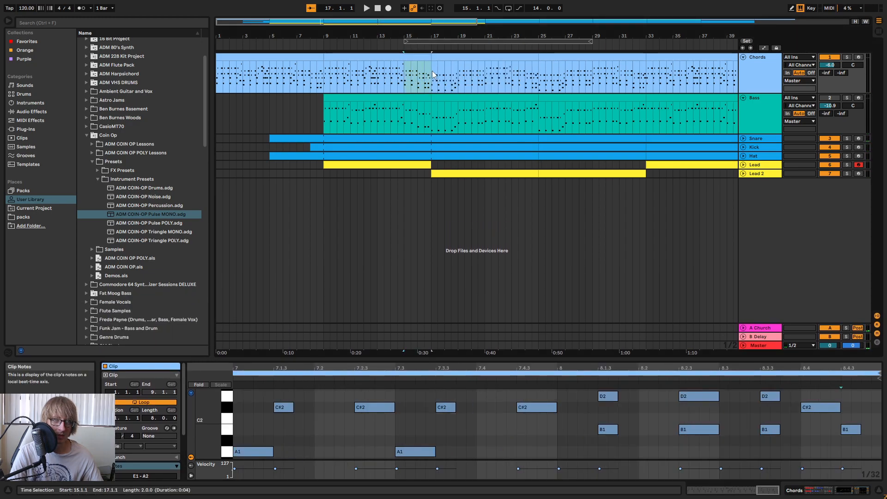
{"action": "left_click", "coordinate": [514, 74]}
{"action": "key", "text": "ctrl+v"}
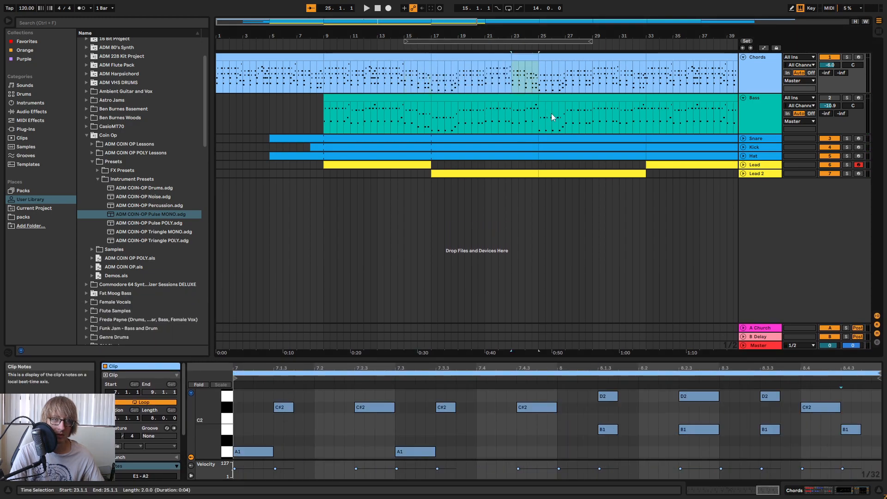
- Consolidate the Chords clips at bars 17–25 into one looped clip and extend it to bar 33
{"action": "left_click", "coordinate": [504, 57]}
{"action": "left_click", "coordinate": [525, 56], "text": "shift"}
{"action": "right_click", "coordinate": [525, 54]}
{"action": "left_click", "coordinate": [554, 136]}
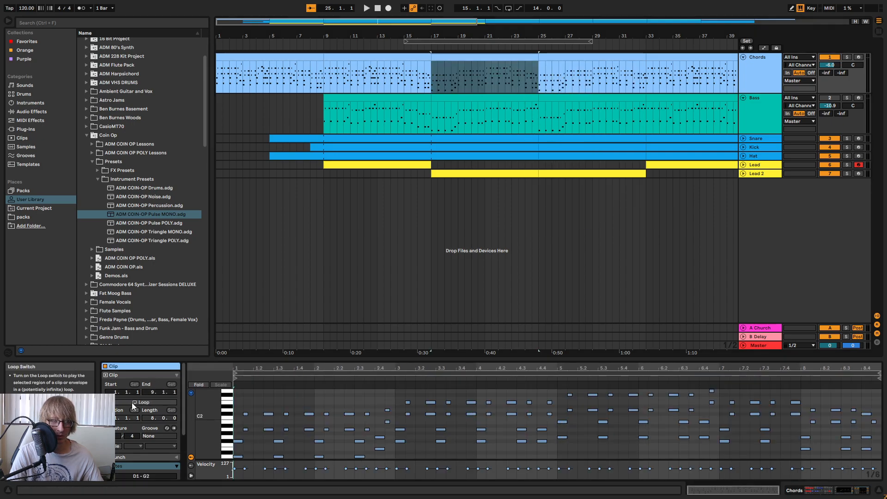
{"action": "key", "text": "ctrl+d"}
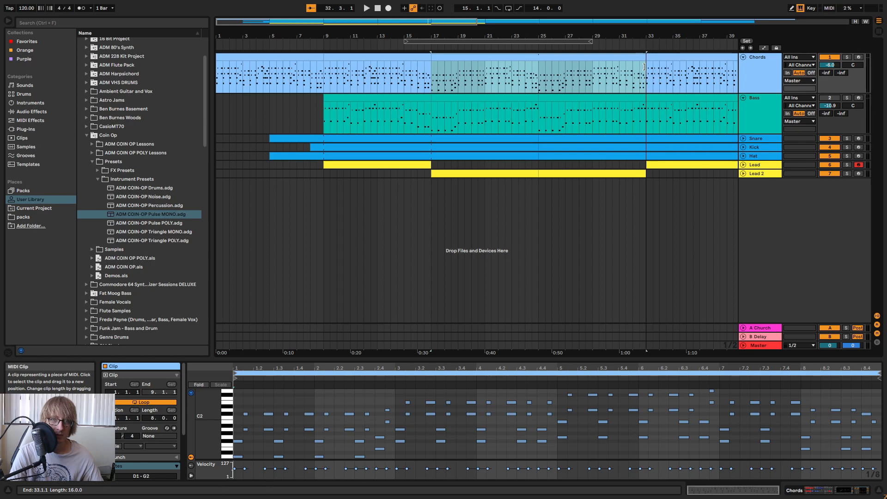
- Replace bar 24 of the Bass track with a copy of its bar 16
{"action": "left_click", "coordinate": [419, 120]}
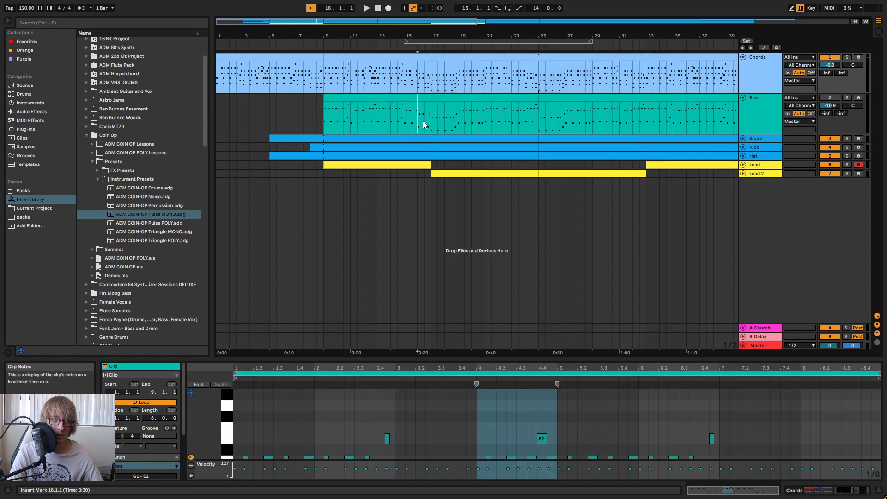
{"action": "left_click", "coordinate": [525, 111]}
{"action": "key", "text": "ctrl+v"}
{"action": "left_click", "coordinate": [511, 118]}
{"action": "left_click", "coordinate": [502, 98]}
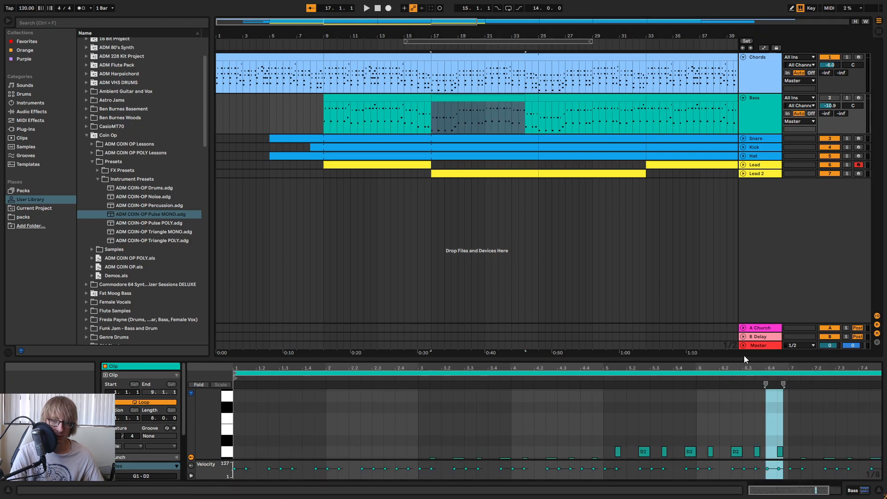
- Enlarge the note editor and consolidate the Bass clips at bars 17–25 into one clip
{"action": "left_click_drag", "start_coordinate": [744, 357], "coordinate": [739, 109]}
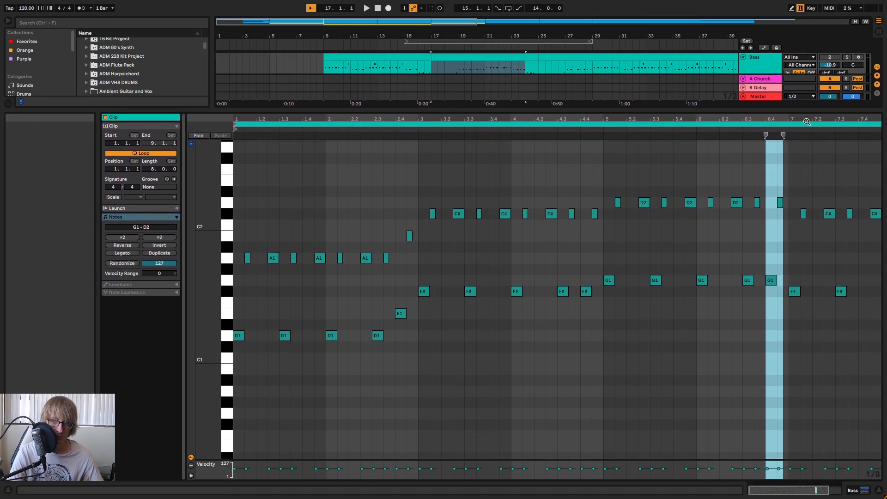
{"action": "left_click", "coordinate": [532, 54], "text": "shift"}
{"action": "right_click", "coordinate": [532, 54]}
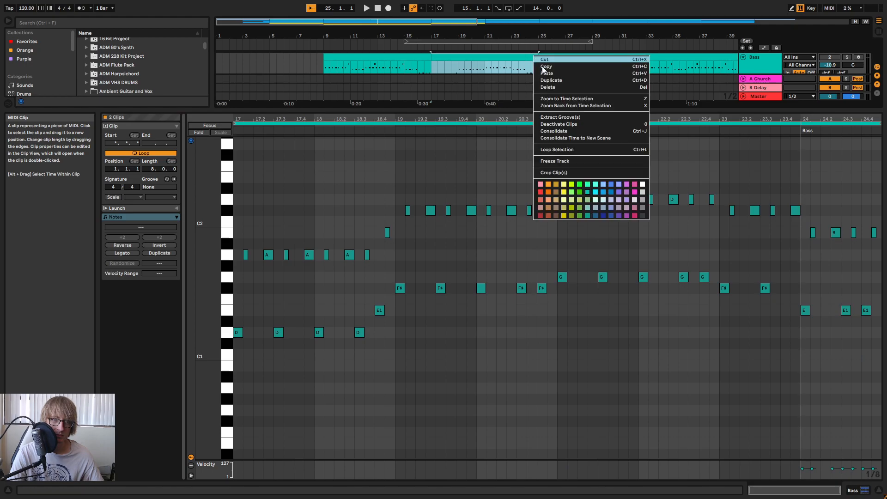
{"action": "left_click", "coordinate": [562, 132]}
- Play the consolidated Bass clip, raise its notes at 6.4.1 and 6.4.3 to A1 and E2, and replay the passage
{"action": "key", "text": "space"}
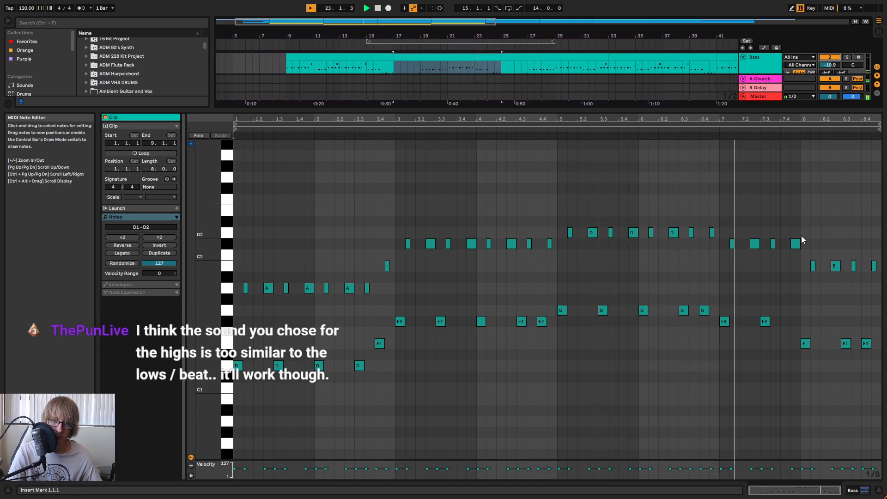
{"action": "key", "text": "space"}
{"action": "left_click", "coordinate": [704, 310]}
{"action": "left_click_drag", "start_coordinate": [706, 300], "coordinate": [703, 278]}
{"action": "left_click_drag", "start_coordinate": [711, 233], "coordinate": [712, 211]}
{"action": "left_click", "coordinate": [657, 127]}
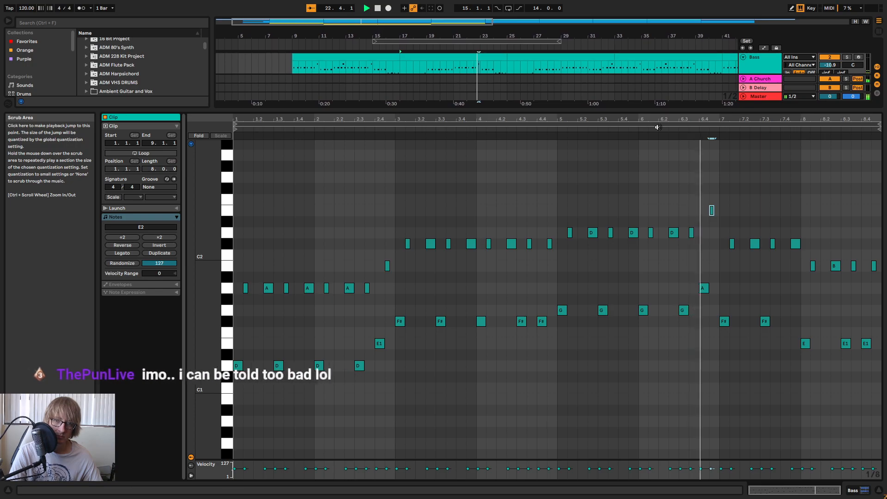
- Compare the notes at 6.4.3 in the Chords clip with those in the Bass clip
{"action": "left_click_drag", "start_coordinate": [678, 111], "coordinate": [677, 266]}
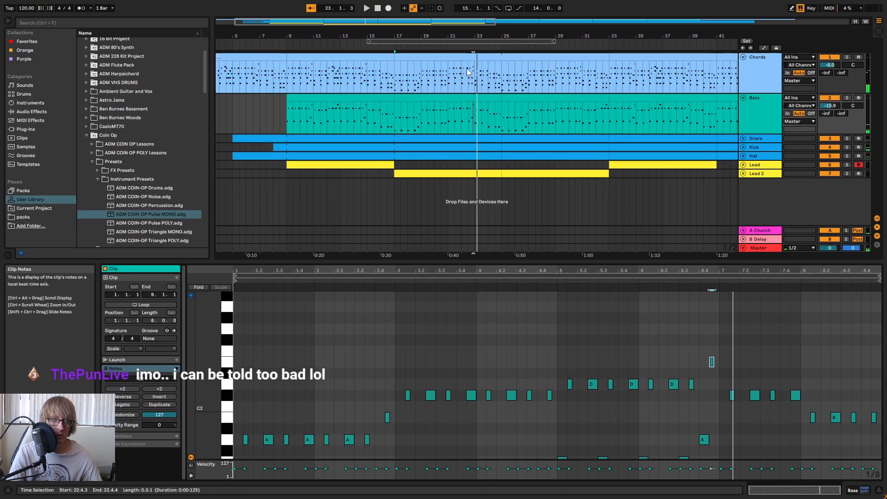
{"action": "left_click", "coordinate": [477, 57]}
{"action": "left_click", "coordinate": [726, 316]}
{"action": "scroll", "coordinate": [718, 323], "scroll_direction": "up", "scroll_amount": 3}
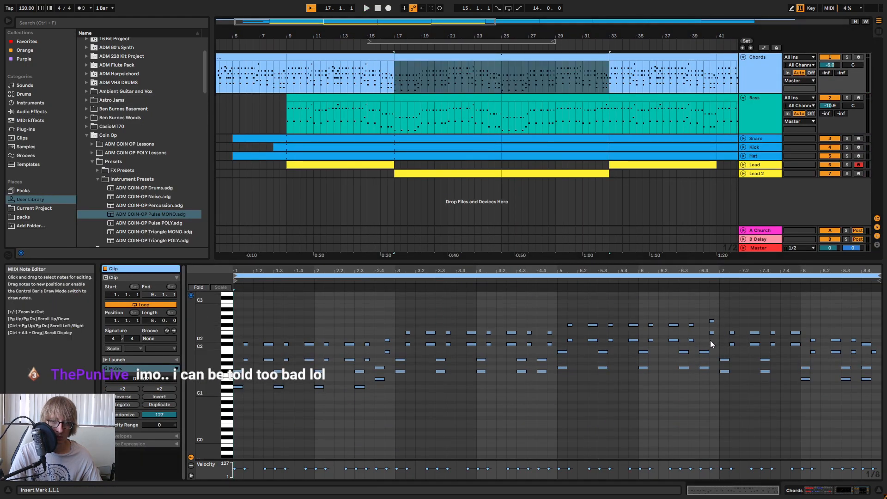
{"action": "left_click", "coordinate": [712, 333]}
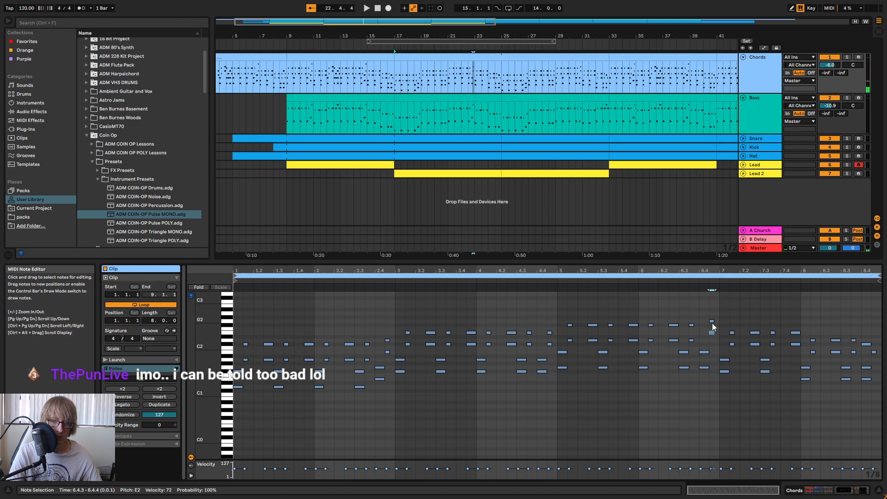
{"action": "left_click", "coordinate": [489, 104]}
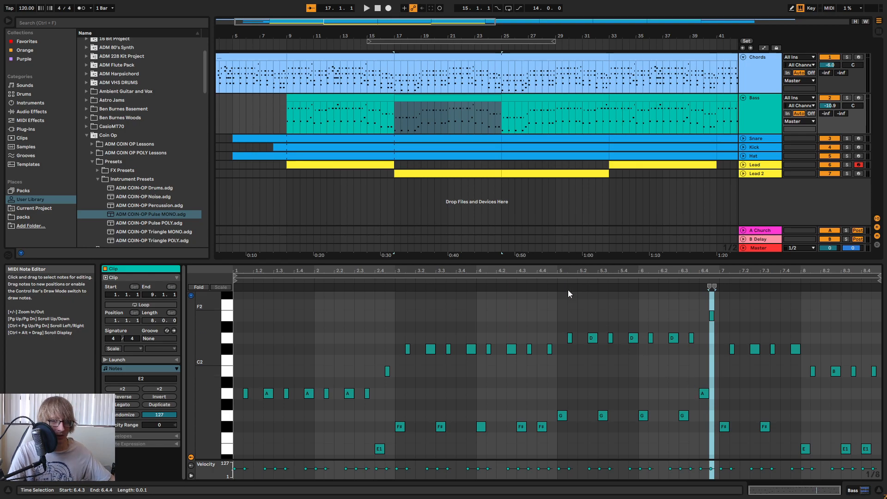
- Play the arrangement from bar 17 and again from the start of the Lead clip at bar 9
{"action": "left_click", "coordinate": [488, 121]}
{"action": "key", "text": "space"}
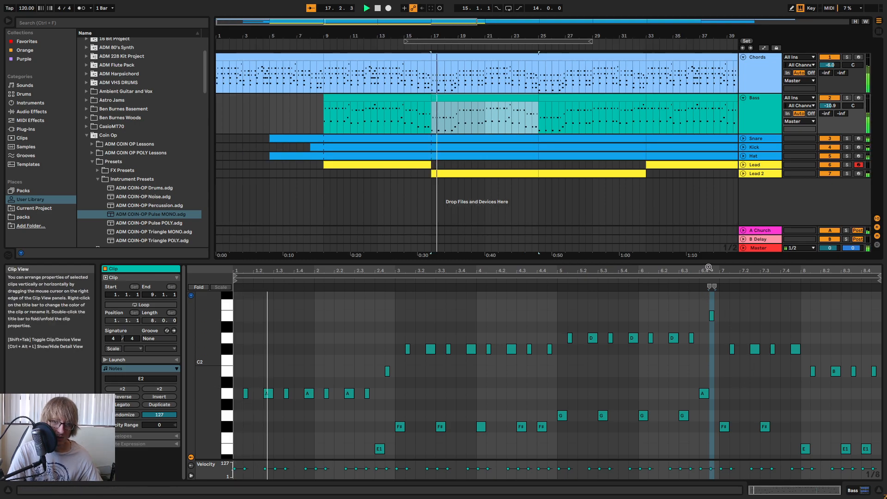
{"action": "left_click_drag", "start_coordinate": [715, 262], "coordinate": [721, 285]}
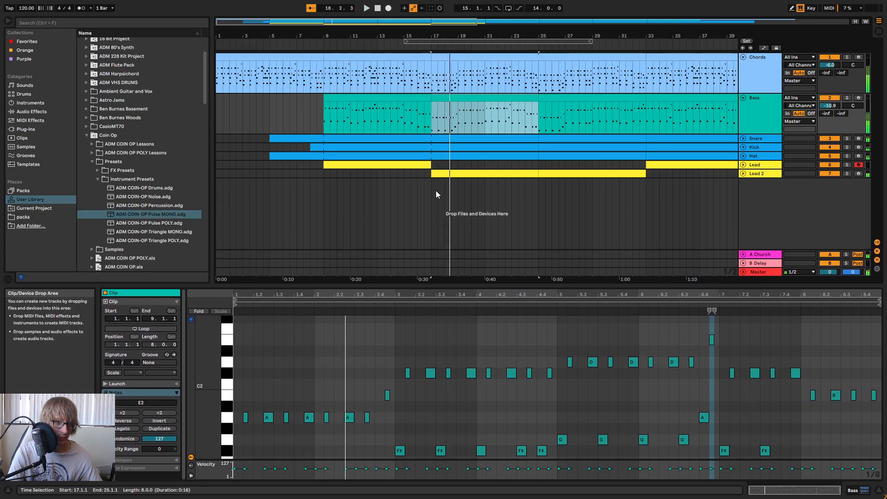
{"action": "left_click", "coordinate": [404, 165]}
{"action": "key", "text": "space"}
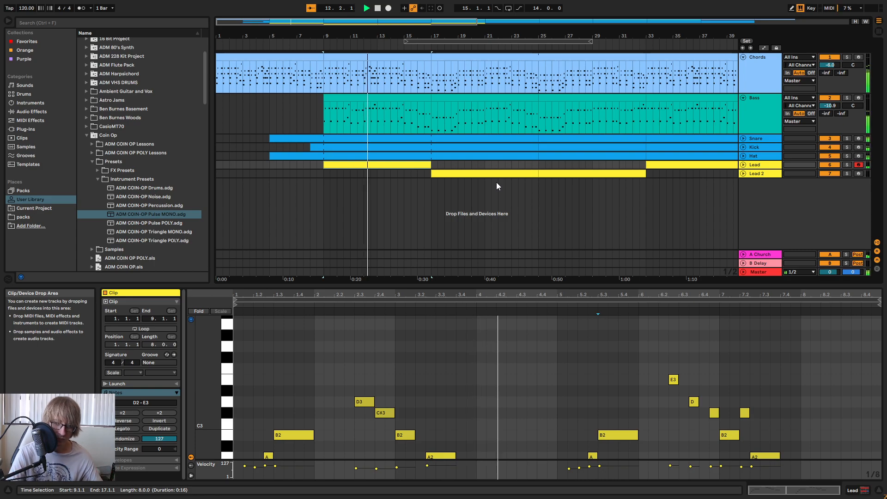
- Show the Lead 2 track's instrument and set its Pulse Width to 03
{"action": "left_click", "coordinate": [519, 174]}
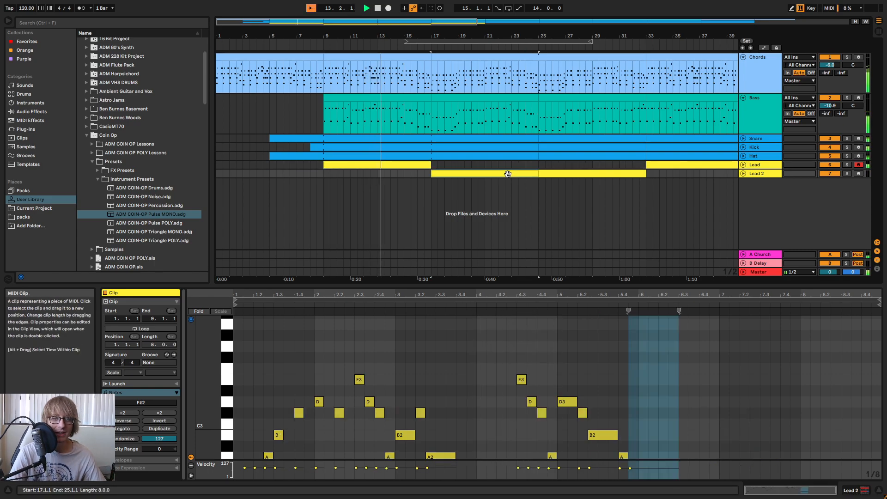
{"action": "left_click", "coordinate": [763, 174]}
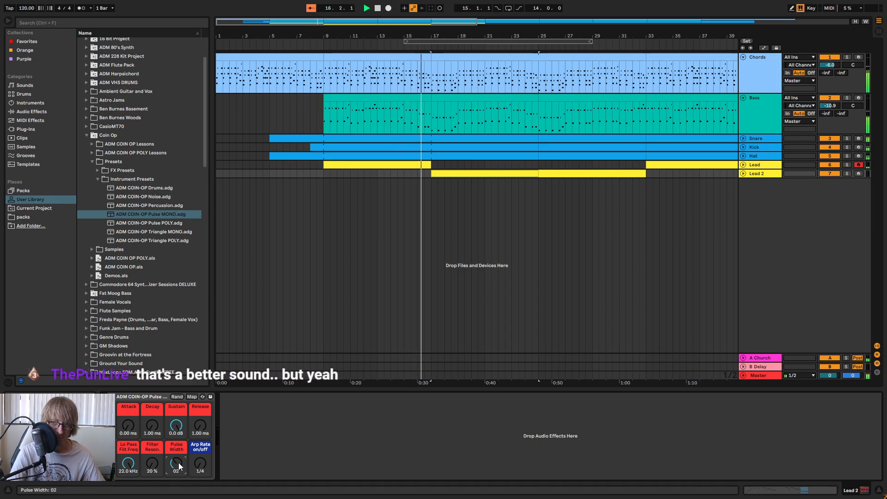
{"action": "left_click_drag", "start_coordinate": [179, 467], "coordinate": [179, 472]}
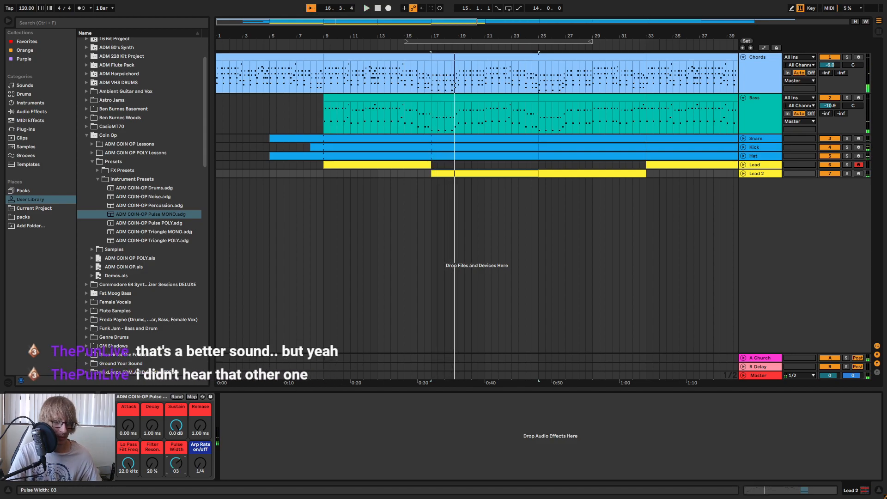
- Move both Lead 2 clips at bars 17–33 onto the Lead track and play from the Lead clip at bar 9
{"action": "left_click", "coordinate": [599, 276]}
{"action": "left_click", "coordinate": [547, 175], "text": "shift"}
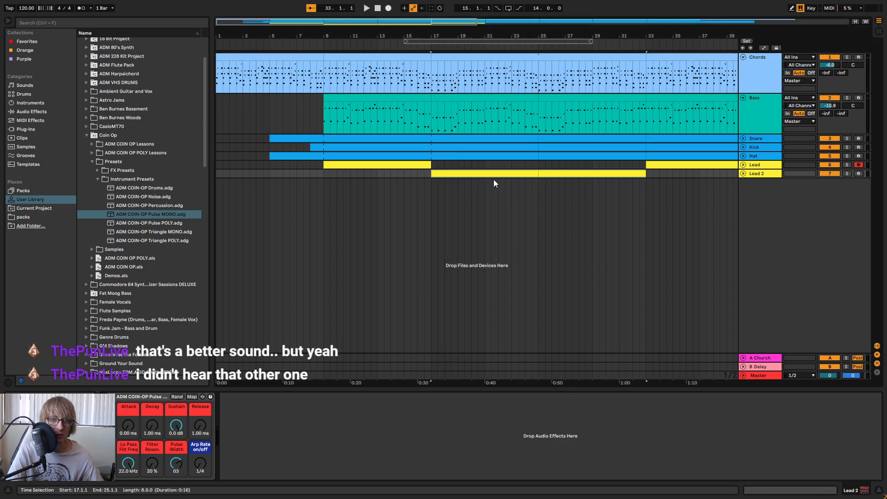
{"action": "left_click_drag", "start_coordinate": [497, 172], "coordinate": [497, 164]}
{"action": "left_click", "coordinate": [379, 162]}
{"action": "key", "text": "space"}
{"action": "left_click", "coordinate": [581, 203]}
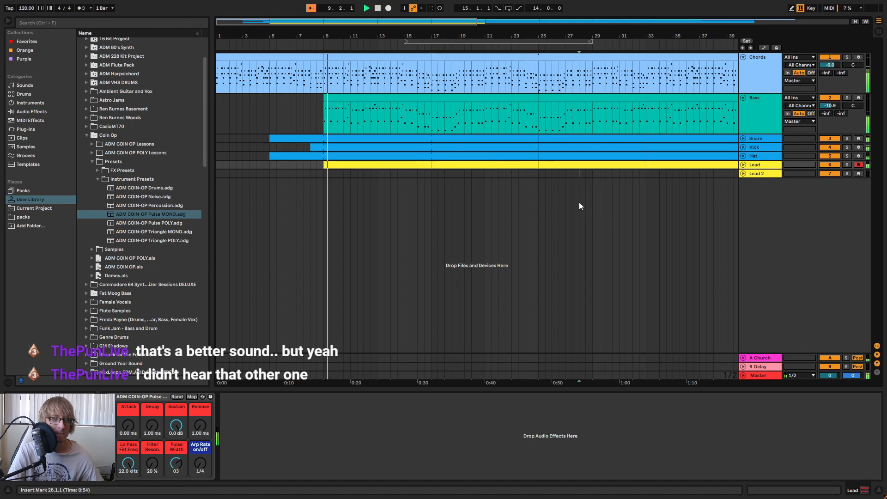
- Unfold the Lead 2 and Lead tracks to show their clip contents in the arrangement
{"action": "left_click", "coordinate": [742, 173]}
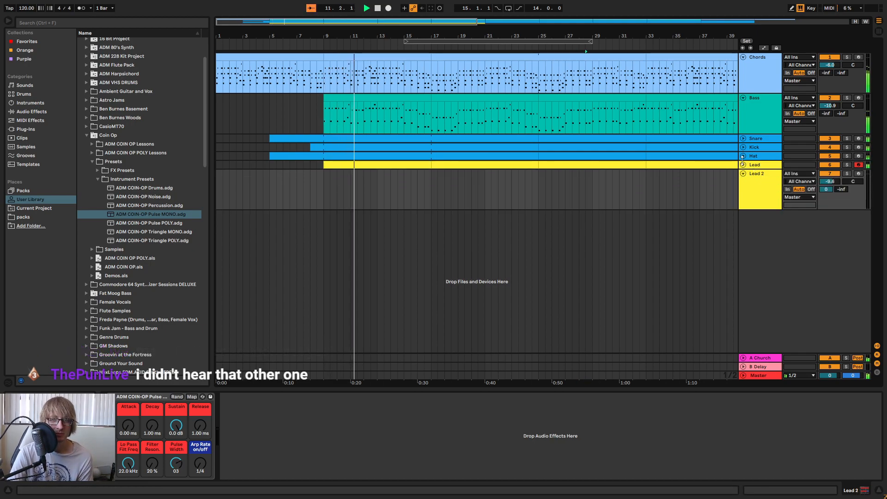
{"action": "left_click", "coordinate": [743, 165]}
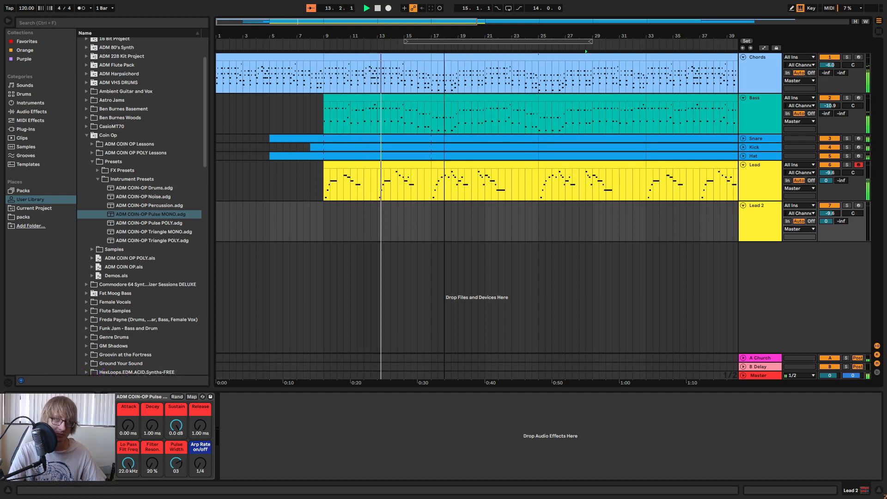
{"action": "key", "text": "plus"}
{"action": "key", "text": "minus"}
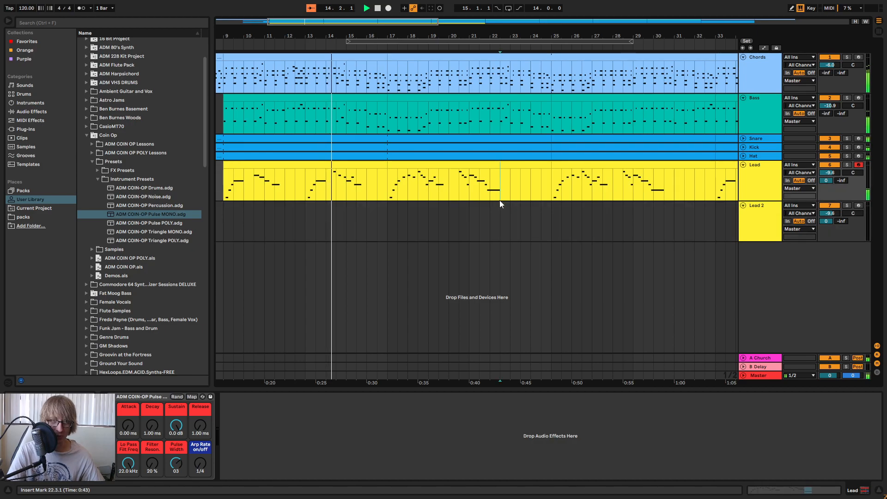
- Open the Lead clip at bars 17–25 and enlarge the note editor
{"action": "double_click", "coordinate": [488, 166]}
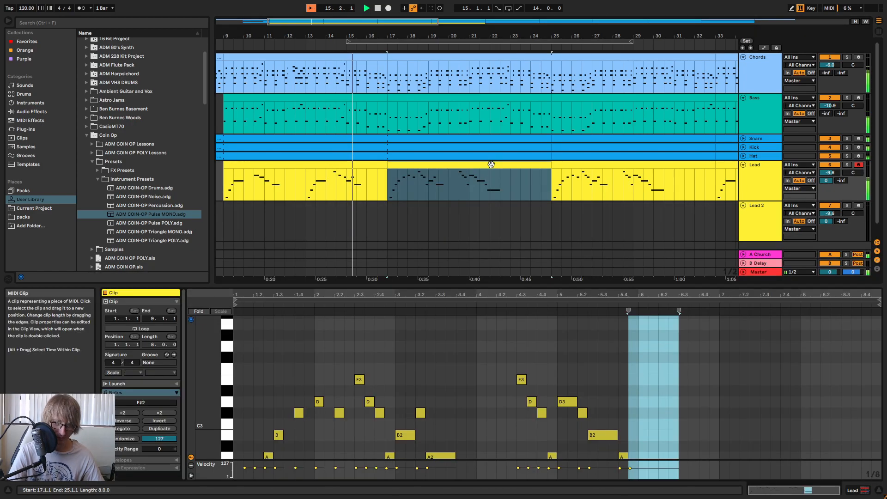
{"action": "left_click_drag", "start_coordinate": [587, 285], "coordinate": [578, 92]}
{"action": "left_click_drag", "start_coordinate": [461, 93], "coordinate": [446, 82]}
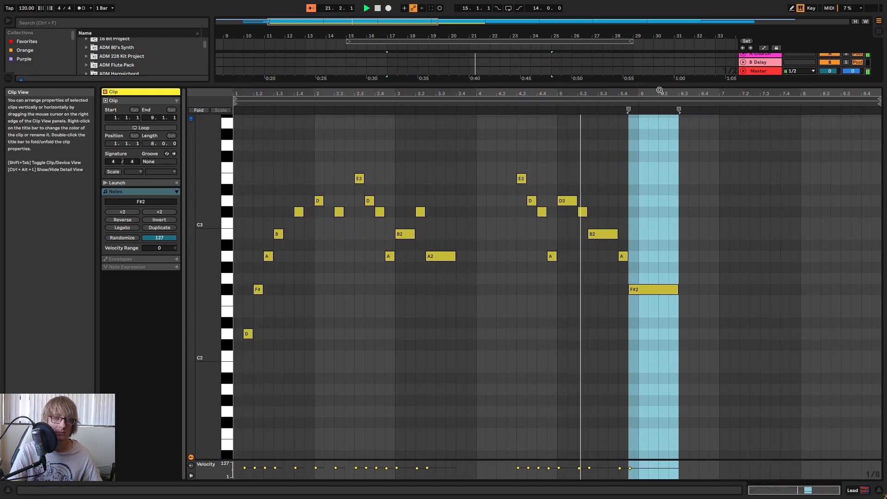
{"action": "left_click_drag", "start_coordinate": [727, 95], "coordinate": [738, 107]}
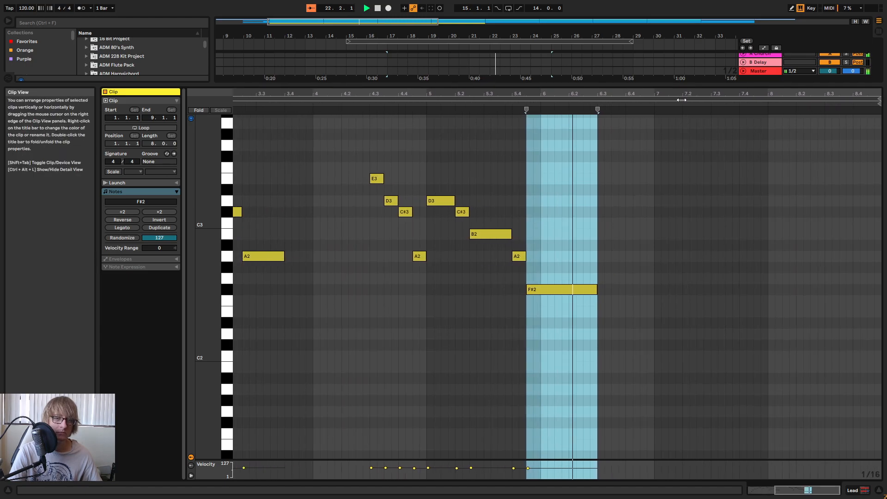
- Add eighth notes E2 at 6.3.1, F#2 at 6.3.3 and A2 at 6.4.1 in the Lead clip and play the passage
{"action": "left_click", "coordinate": [516, 310]}
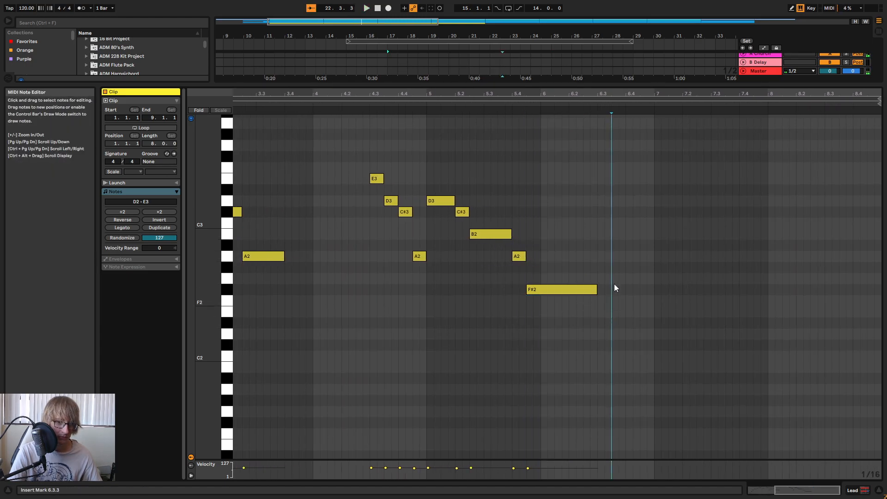
{"action": "left_click_drag", "start_coordinate": [622, 94], "coordinate": [621, 80]}
{"action": "double_click", "coordinate": [685, 313]}
{"action": "double_click", "coordinate": [695, 289]}
{"action": "double_click", "coordinate": [703, 257]}
{"action": "left_click", "coordinate": [599, 105]}
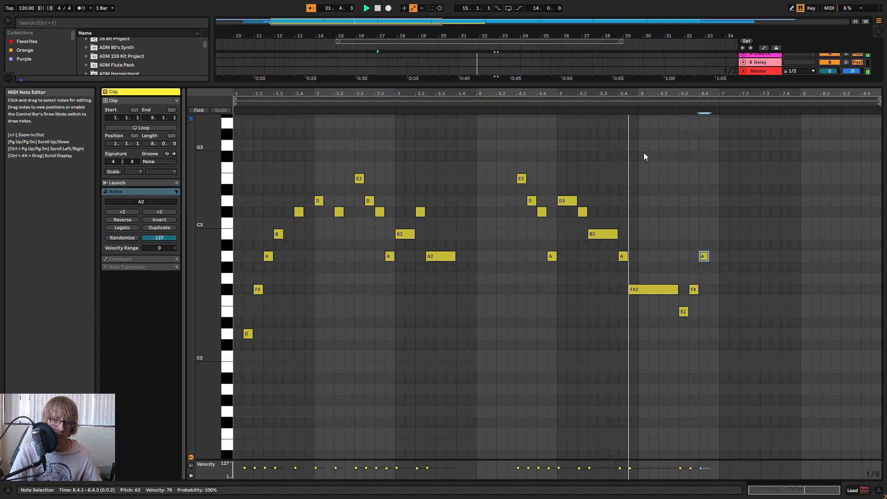
- Continue the rising Lead line with eighth notes B2 at 6.4.3 and C#3 at 7.1.1, playing the passage back
{"action": "left_click", "coordinate": [717, 239]}
{"action": "double_click", "coordinate": [716, 237]}
{"action": "left_click", "coordinate": [637, 106]}
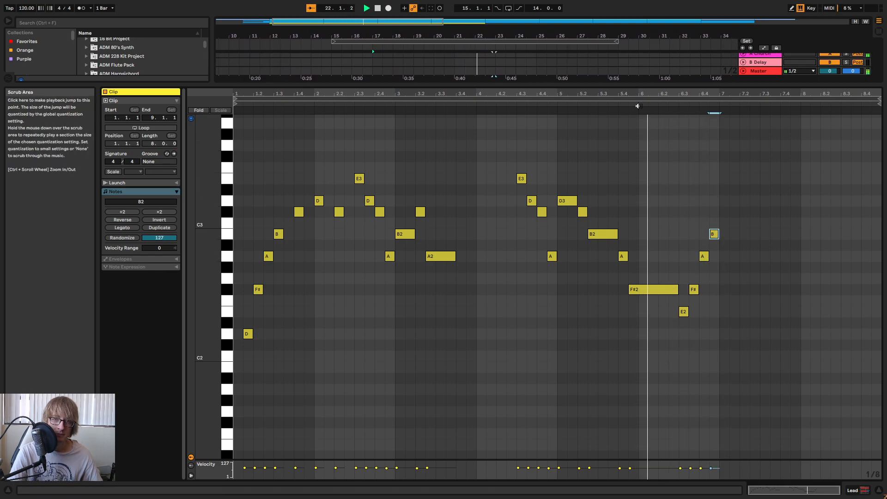
{"action": "left_click", "coordinate": [724, 204]}
{"action": "double_click", "coordinate": [724, 206]}
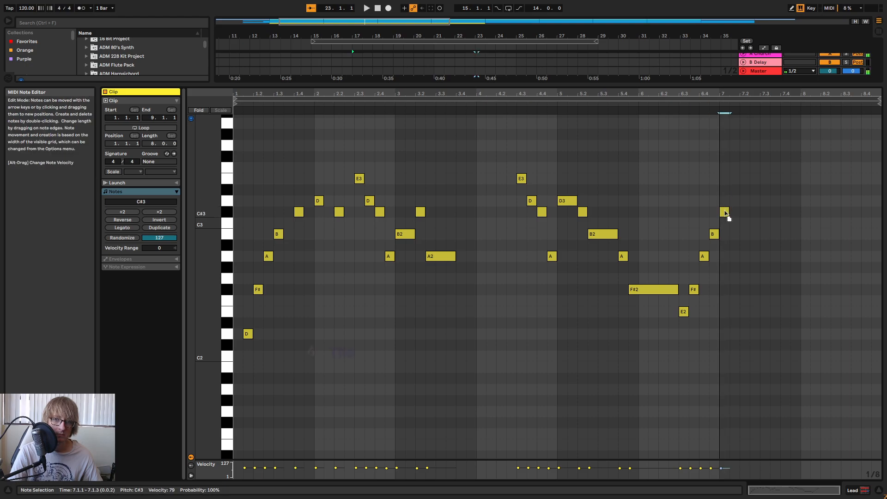
{"action": "left_click", "coordinate": [690, 109]}
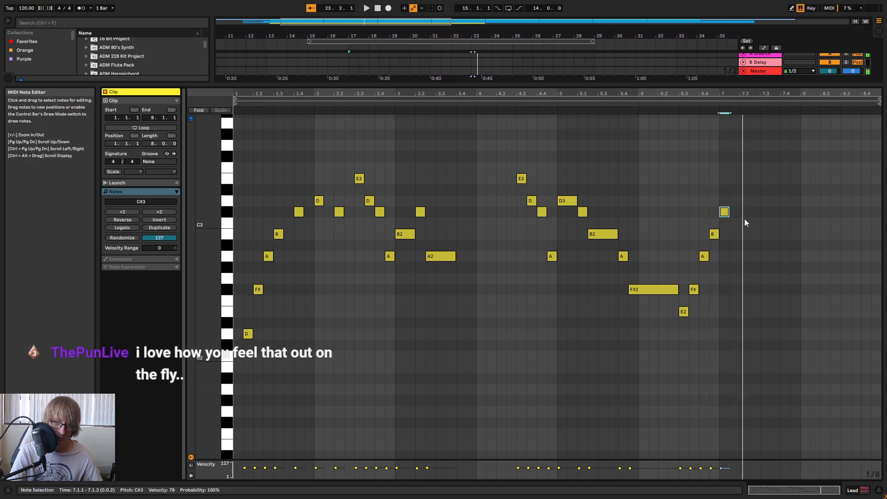
{"action": "key", "text": "space"}
- Replace the C#3 note at 7.1.1 with a copy of the four-note D3 to A2 phrase from bar 5
{"action": "double_click", "coordinate": [723, 213]}
{"action": "left_click_drag", "start_coordinate": [568, 179], "coordinate": [623, 258]}
{"action": "key", "text": "ctrl+c"}
{"action": "left_click", "coordinate": [718, 194]}
{"action": "key", "text": "ctrl+v"}
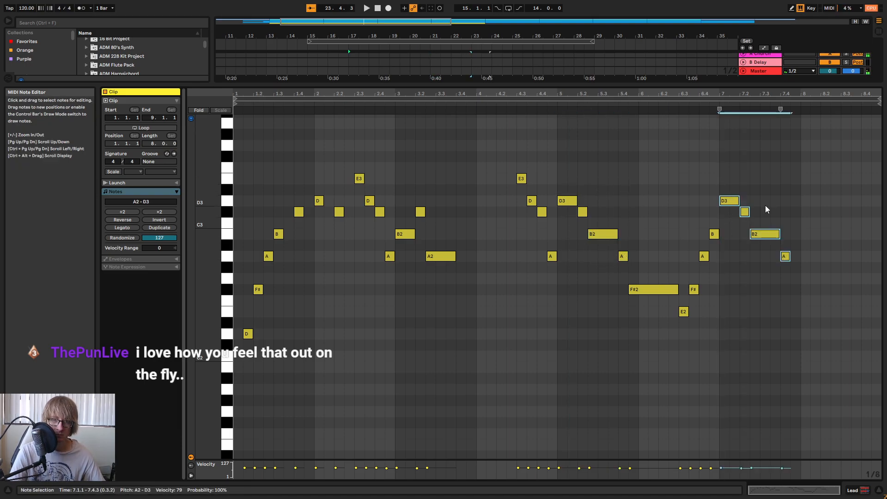
- Lower the four copied notes from 7.1.1 to C#3, B2, A2 and G#2
{"action": "key", "text": "Down"}
{"action": "left_click", "coordinate": [730, 214]}
{"action": "left_click", "coordinate": [744, 223]}
{"action": "key", "text": "Down"}
{"action": "left_click", "coordinate": [772, 247]}
{"action": "key", "text": "Down"}
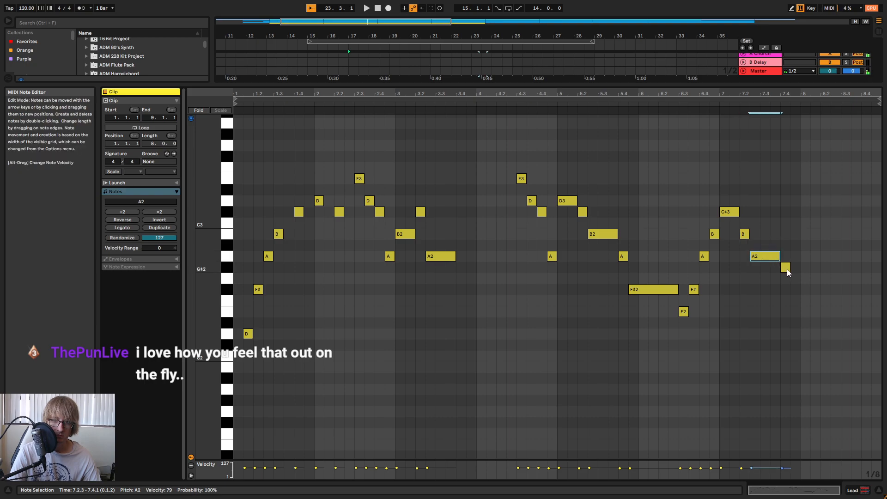
- Play the Lead clip from bar 17 to hear the phrase at its bar 7
{"action": "key", "text": "space"}
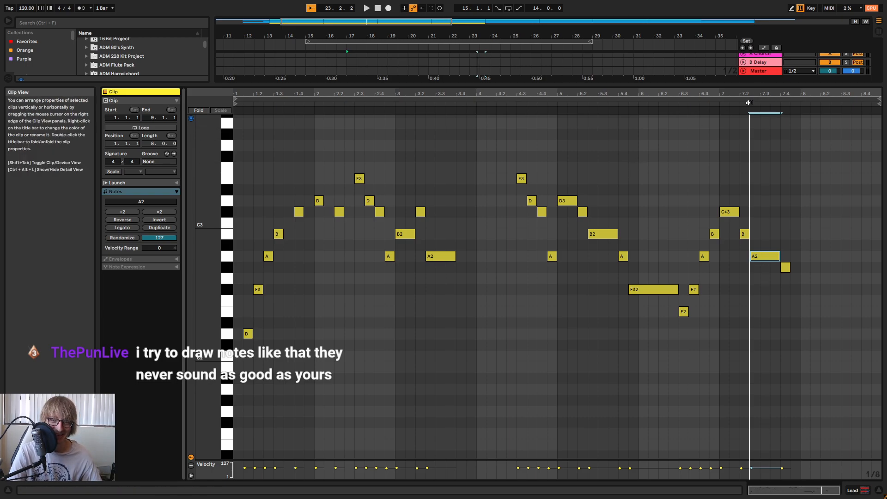
{"action": "key", "text": "space"}
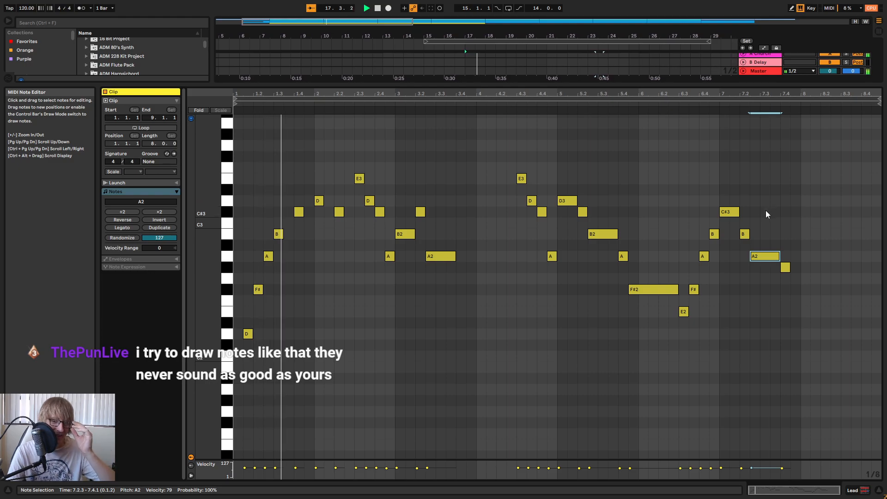
{"action": "left_click", "coordinate": [770, 175]}
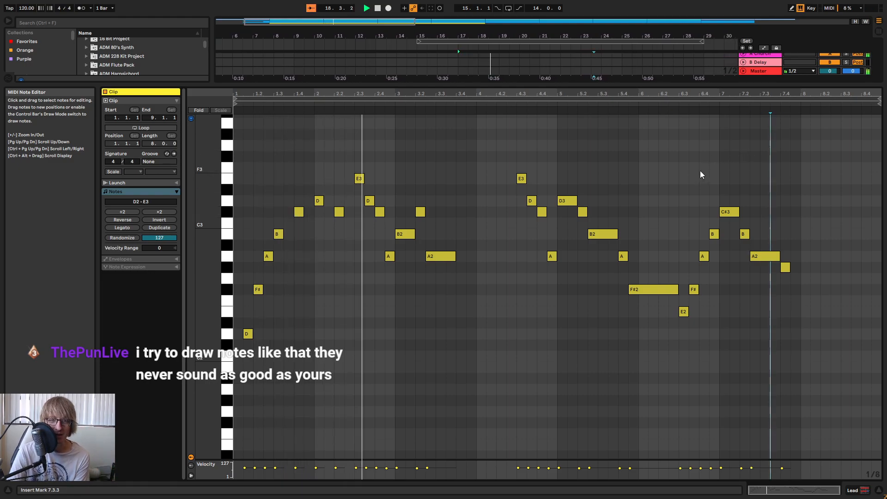
{"action": "left_click", "coordinate": [780, 179]}
{"action": "left_click", "coordinate": [830, 201]}
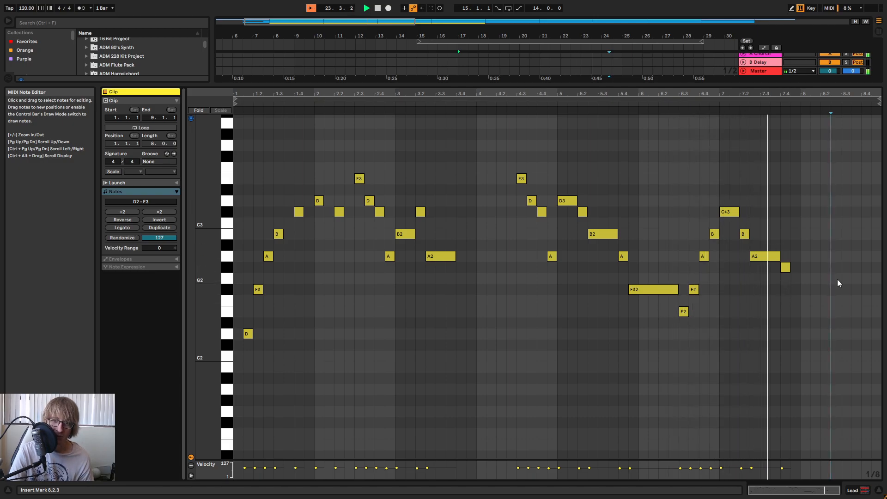
- Lower the note at 7.4.1 to F#2, add an E2 at 7.4.3 and lengthen it to 8.2.3
{"action": "left_click_drag", "start_coordinate": [789, 273], "coordinate": [793, 285]}
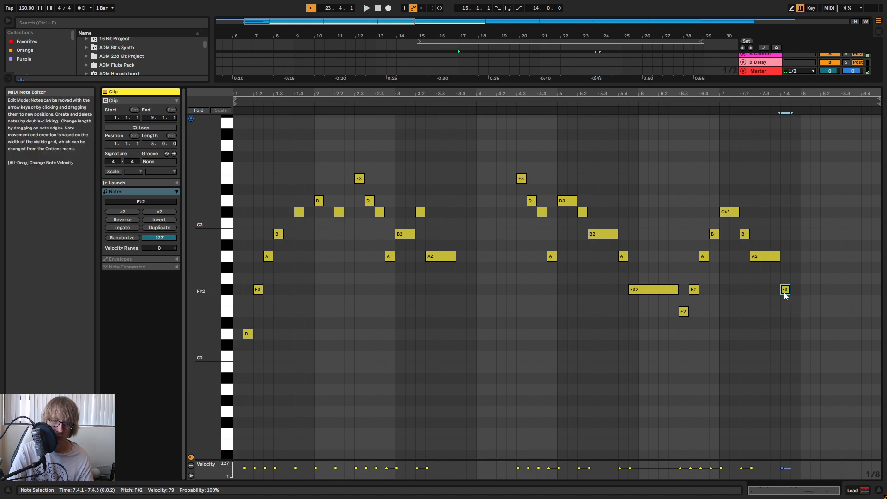
{"action": "double_click", "coordinate": [794, 311]}
{"action": "key", "text": "space"}
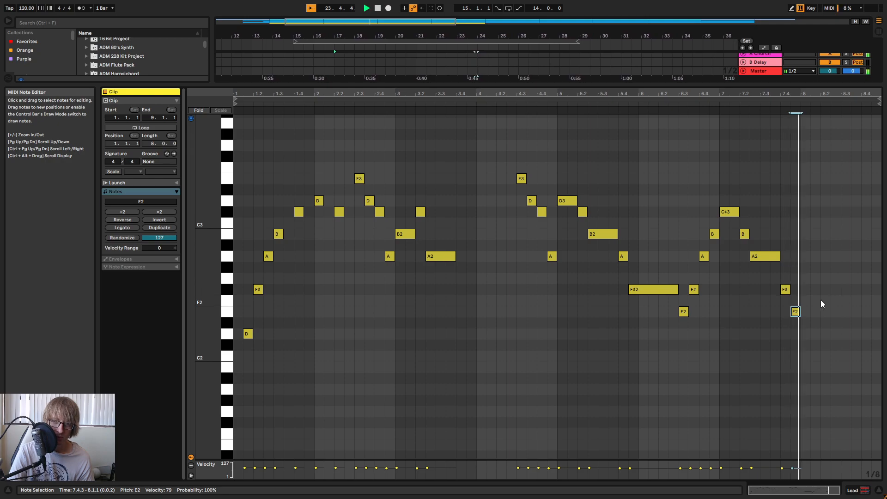
{"action": "key", "text": "space"}
{"action": "left_click_drag", "start_coordinate": [800, 311], "coordinate": [833, 315]}
{"action": "left_click", "coordinate": [836, 212]}
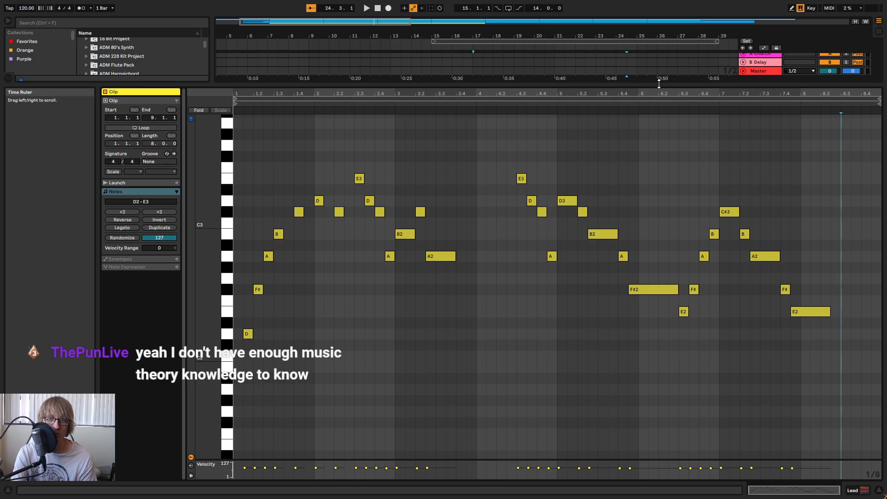
- Shrink the note editor to bring back the arrangement and play from the loop region's start at bar 15
{"action": "left_click_drag", "start_coordinate": [659, 85], "coordinate": [649, 249]}
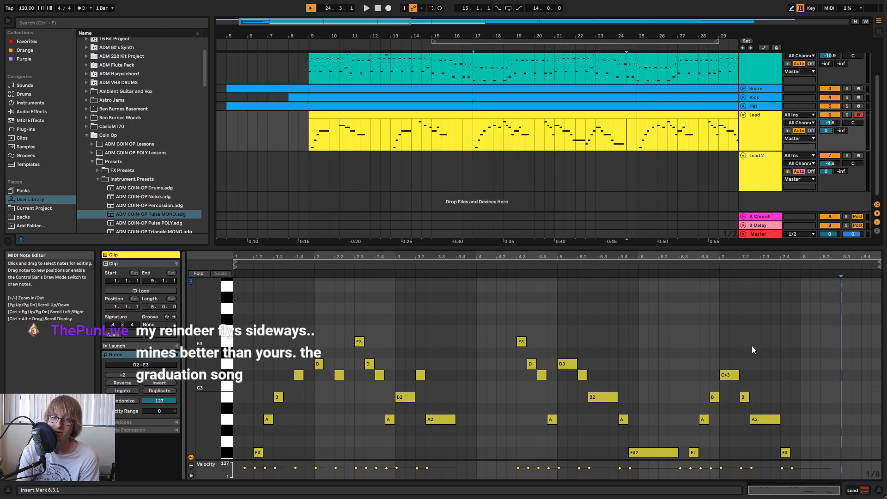
{"action": "scroll", "coordinate": [753, 344], "scroll_direction": "down", "scroll_amount": 2}
{"action": "scroll", "coordinate": [744, 343], "scroll_direction": "down", "scroll_amount": 2}
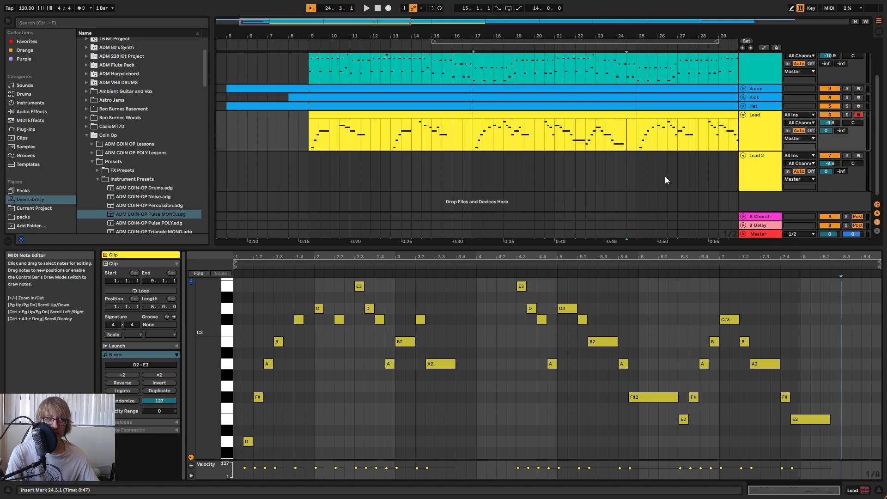
{"action": "left_click", "coordinate": [455, 42]}
{"action": "key", "text": "space"}
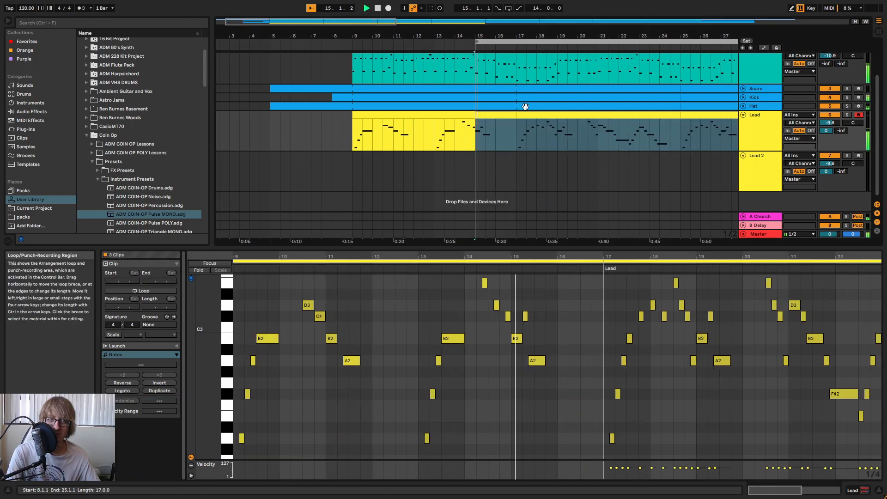
- Play the Lead clip at bars 17–25 and compare its notes with the following Lead clip
{"action": "left_click", "coordinate": [699, 160]}
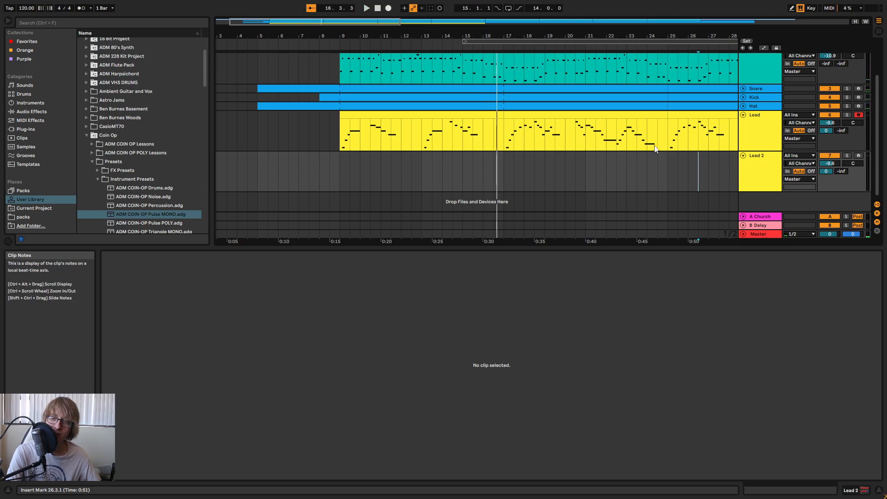
{"action": "left_click", "coordinate": [664, 148]}
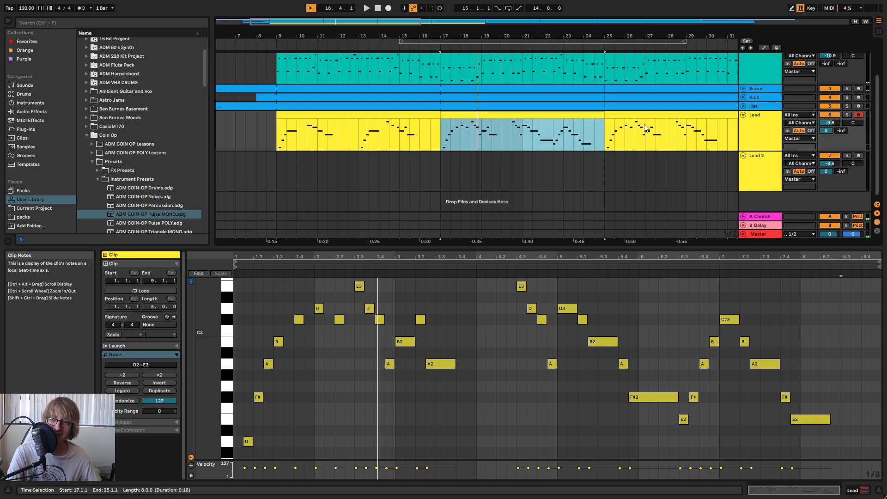
{"action": "key", "text": "space"}
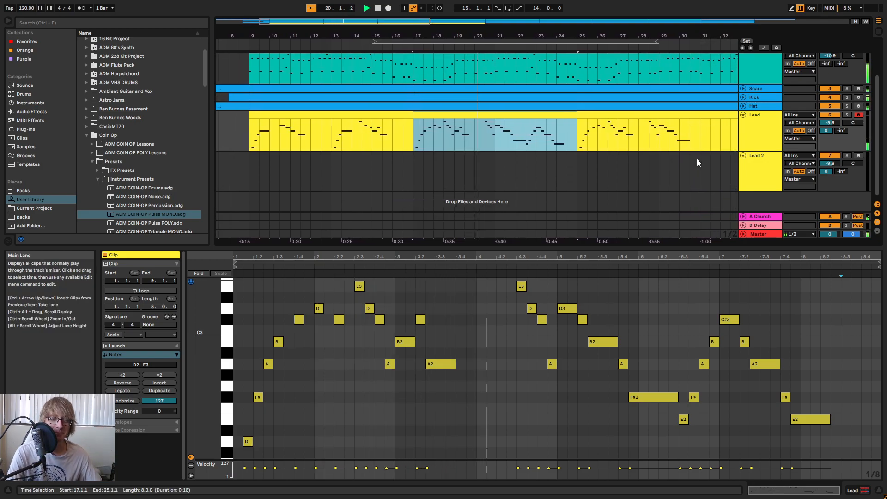
{"action": "left_click", "coordinate": [670, 156]}
{"action": "left_click", "coordinate": [591, 130]}
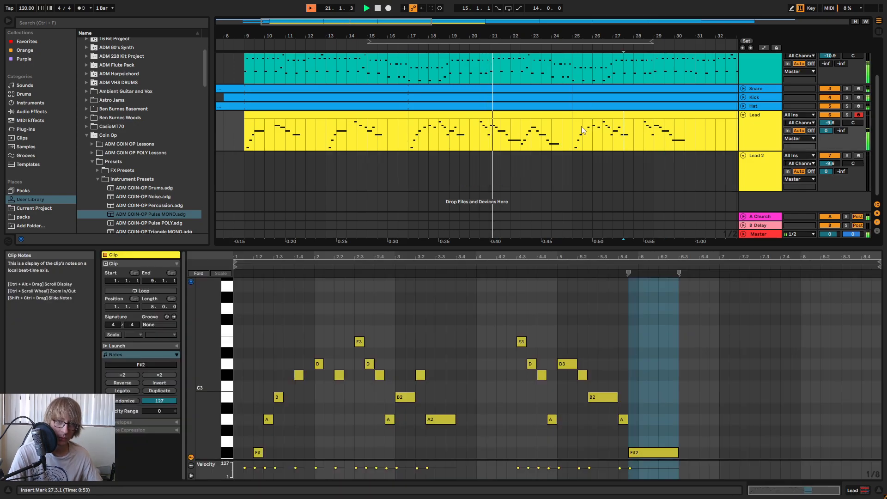
{"action": "left_click", "coordinate": [546, 117]}
{"action": "left_click_drag", "start_coordinate": [589, 34], "coordinate": [529, 19]}
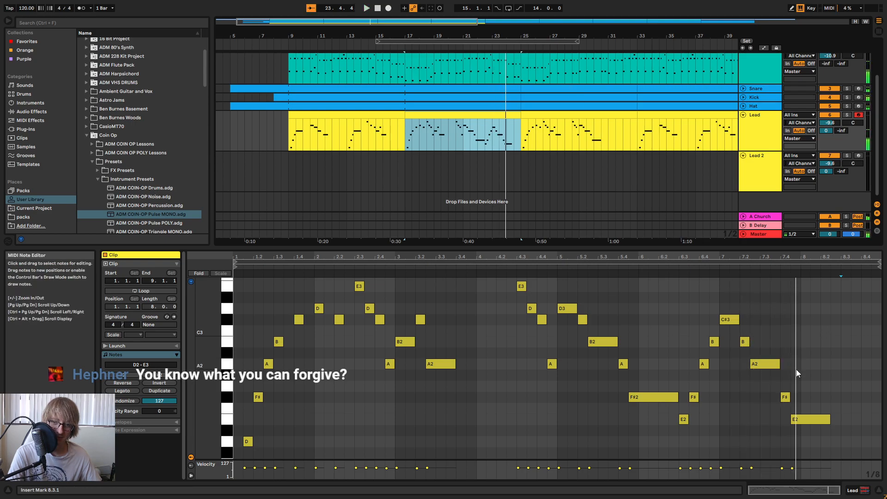
- Raise the long Lead note at 7.4.3 to A2 and replay from bar 7 of the clip
{"action": "key", "text": "space"}
{"action": "left_click", "coordinate": [809, 421]}
{"action": "key", "text": "Up"}
{"action": "key", "text": "Up"}
{"action": "key", "text": "Up"}
{"action": "key", "text": "Up"}
{"action": "key", "text": "Up"}
{"action": "left_click", "coordinate": [727, 272]}
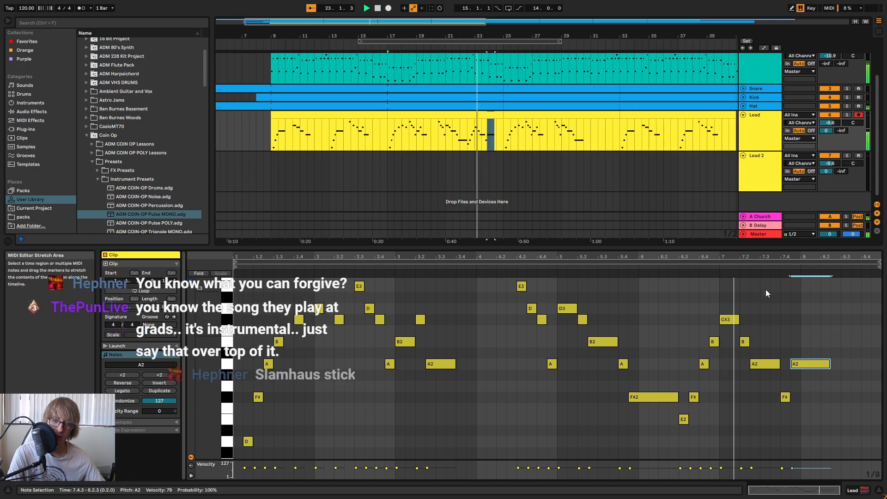
- Stop playback and raise the Lead note at 7.4.1 to B2
{"action": "key", "text": "space"}
{"action": "left_click", "coordinate": [785, 398]}
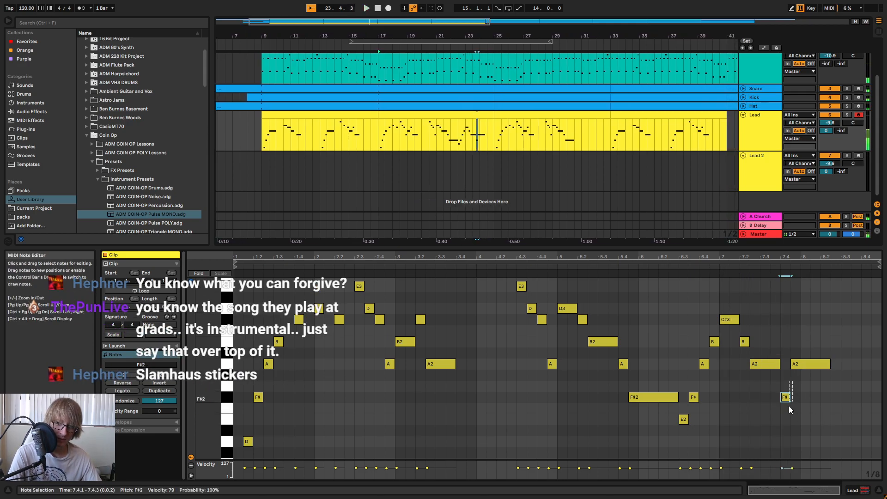
{"action": "key", "text": "Up"}
{"action": "key", "text": "Up"}
{"action": "key", "text": "Up"}
{"action": "key", "text": "Up"}
{"action": "key", "text": "Up"}
- Raise the long Lead note at 7.4.3 to C#3 and replay the end of the phrase
{"action": "left_click", "coordinate": [811, 363]}
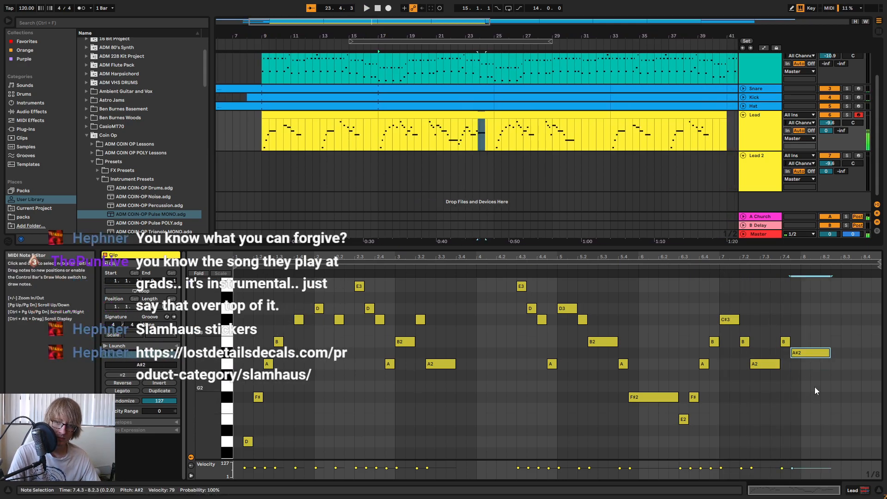
{"action": "key", "text": "Up"}
{"action": "key", "text": "Up"}
{"action": "key", "text": "Up"}
{"action": "key", "text": "Up"}
{"action": "left_click", "coordinate": [718, 268]}
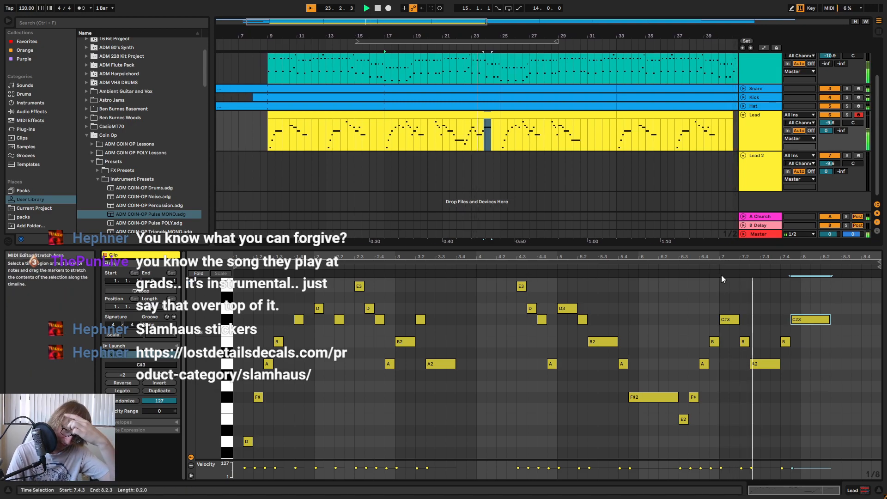
{"action": "key", "text": "space"}
- Try D3 for the long note at 7.4.3, set it back to C#3 and shorten it to end at 8.1.1
{"action": "key", "text": "Up"}
{"action": "left_click", "coordinate": [710, 269]}
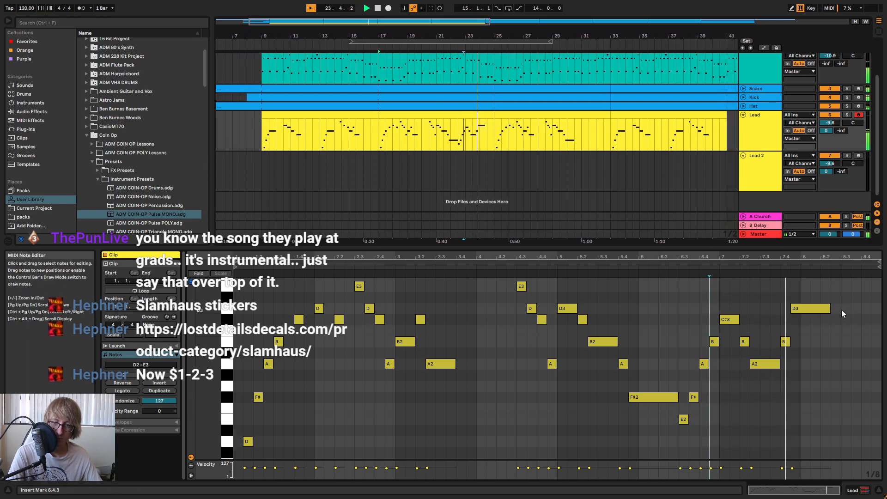
{"action": "key", "text": "space"}
{"action": "left_click", "coordinate": [806, 311]}
{"action": "left_click_drag", "start_coordinate": [807, 310], "coordinate": [786, 330]}
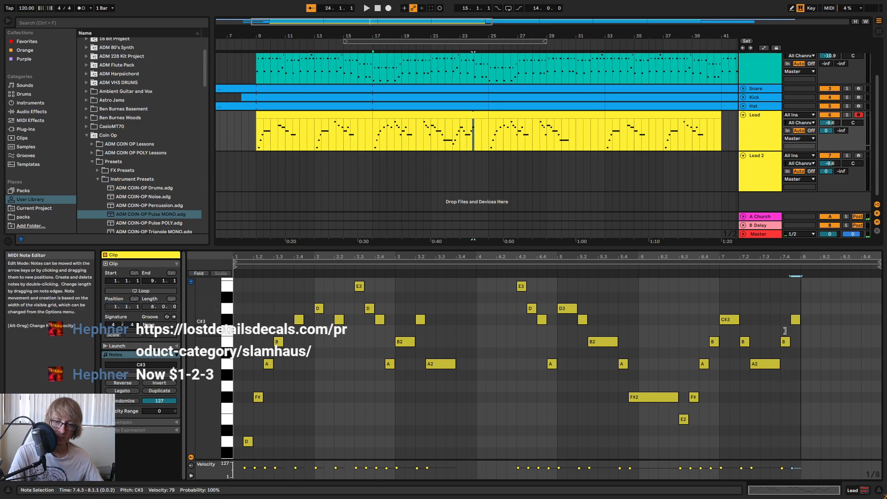
- Add short notes D3 at 8.1.3, C#3 at 8.2.3 and B2 at 8.3.3, replaying the phrase ending
{"action": "double_click", "coordinate": [817, 310]}
{"action": "left_click", "coordinate": [711, 264]}
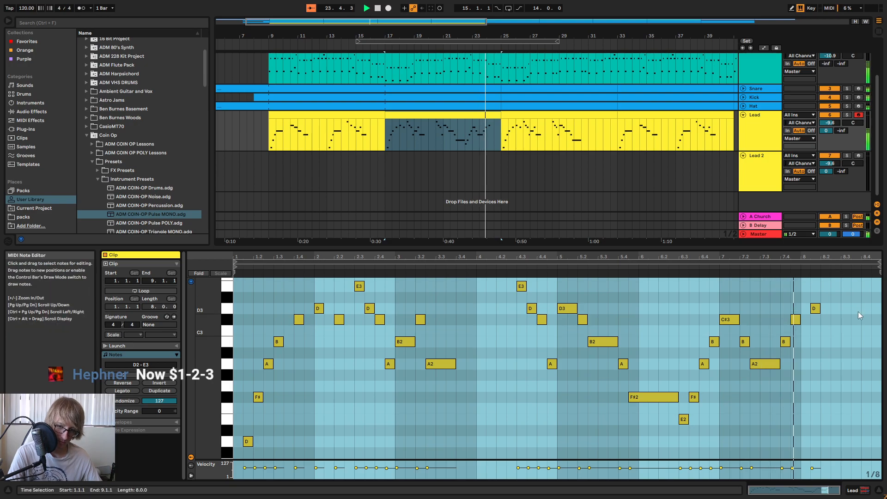
{"action": "double_click", "coordinate": [836, 319]}
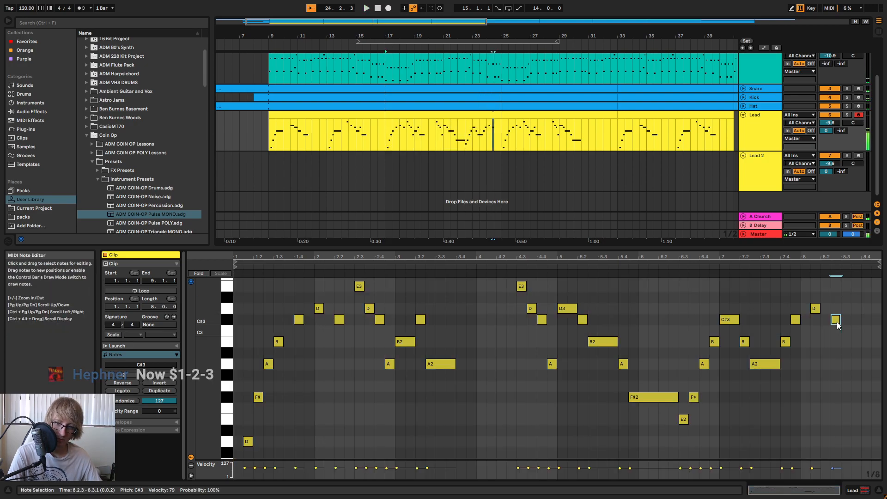
{"action": "double_click", "coordinate": [855, 342]}
{"action": "key", "text": "space"}
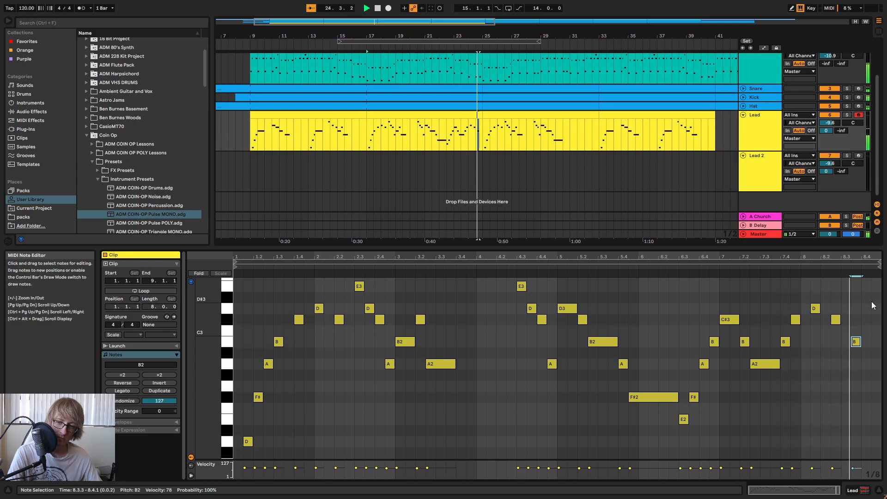
{"action": "key", "text": "space"}
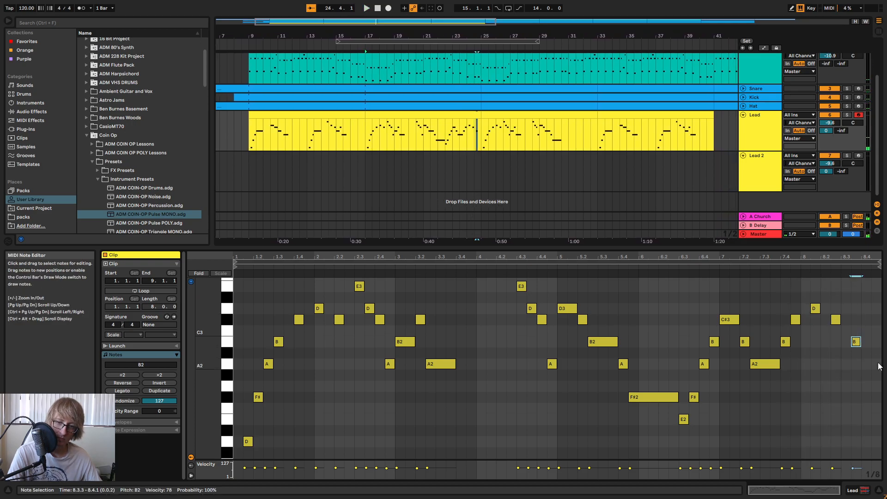
{"action": "key", "text": "space"}
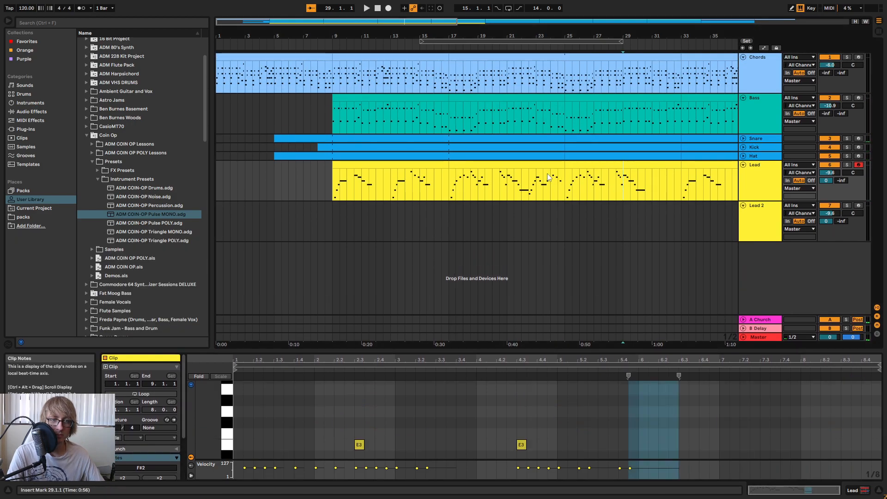
- Replace the Lead clip at bars 25–33 with a copy of the bars 17–25 clip and play from bar 17
{"action": "left_click", "coordinate": [542, 166]}
{"action": "left_click", "coordinate": [594, 164]}
{"action": "left_click", "coordinate": [528, 165]}
{"action": "key", "text": "space"}
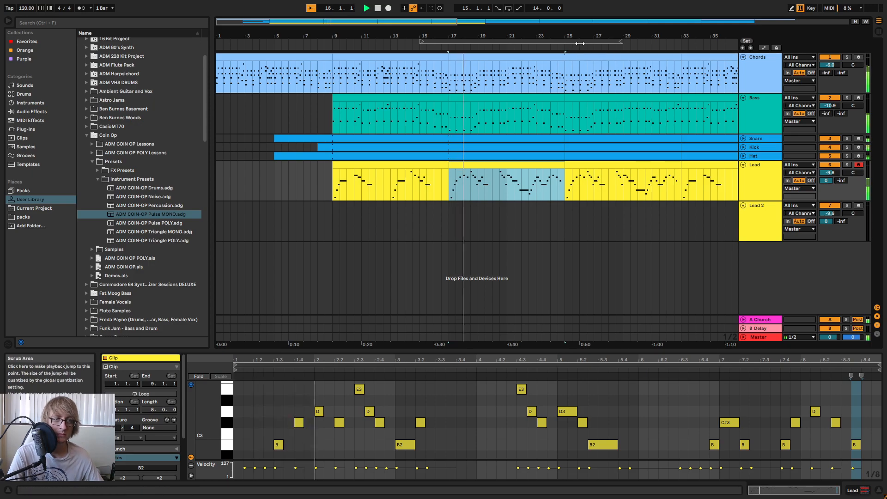
- Examine the Chords clips across bars 17–33 while the arrangement plays
{"action": "left_click_drag", "start_coordinate": [577, 36], "coordinate": [591, 57]}
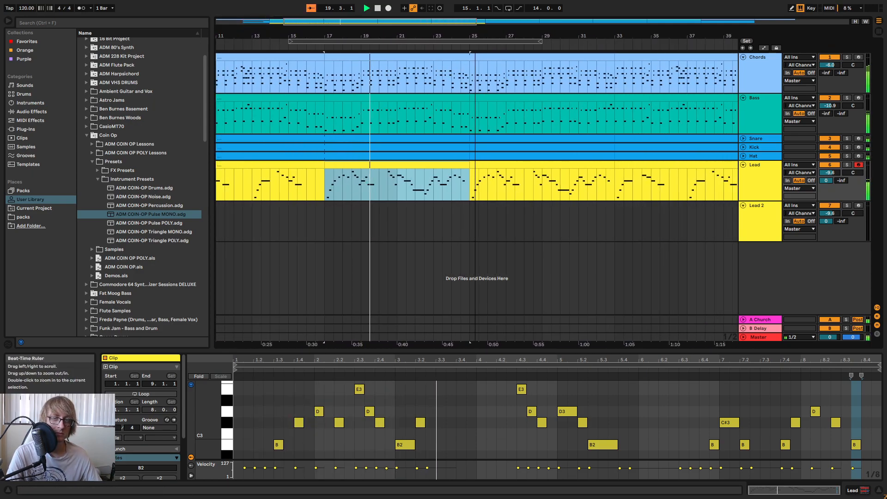
{"action": "left_click", "coordinate": [591, 57]}
{"action": "left_click_drag", "start_coordinate": [364, 35], "coordinate": [544, 35]}
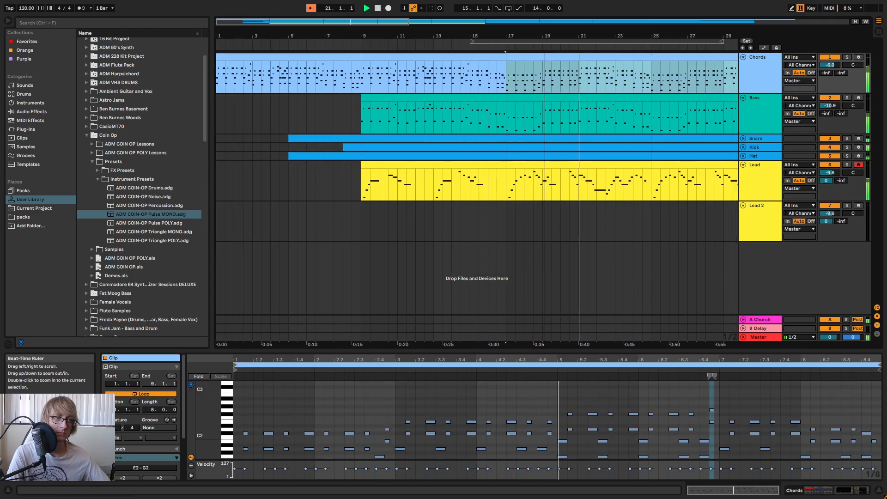
{"action": "left_click_drag", "start_coordinate": [343, 78], "coordinate": [361, 77]}
{"action": "left_click_drag", "start_coordinate": [539, 36], "coordinate": [339, 39]}
{"action": "left_click", "coordinate": [596, 87]}
{"action": "left_click_drag", "start_coordinate": [598, 86], "coordinate": [619, 90]}
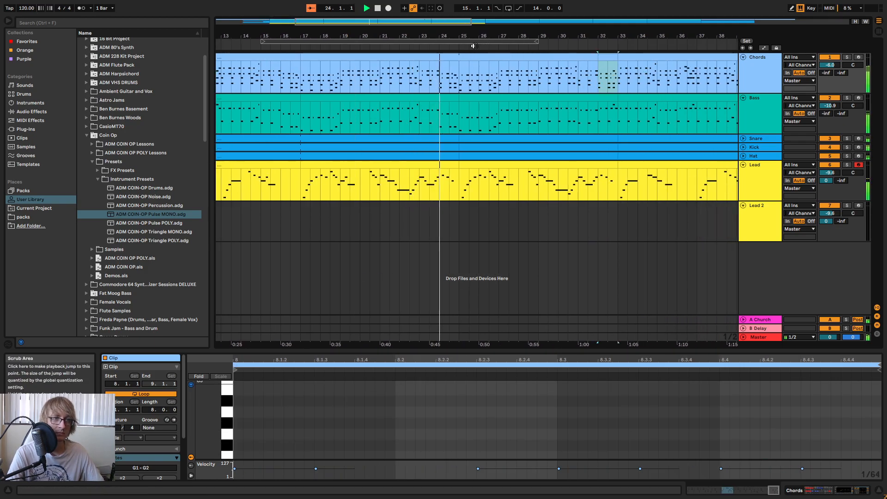
{"action": "left_click", "coordinate": [482, 56]}
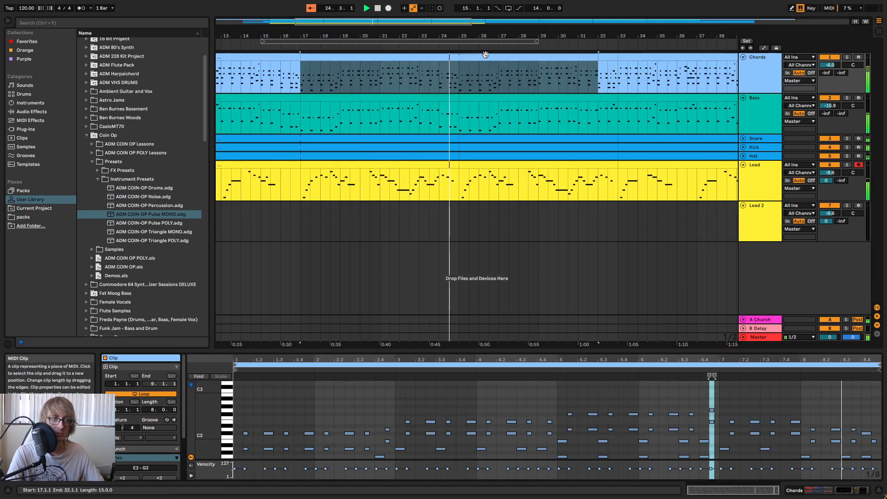
- Open the Lead clip at bars 25–33, raise its last note at 8.3.3 to E3 and replay the ending
{"action": "left_click", "coordinate": [490, 165]}
{"action": "key", "text": "space"}
{"action": "left_click_drag", "start_coordinate": [795, 350], "coordinate": [799, 251]}
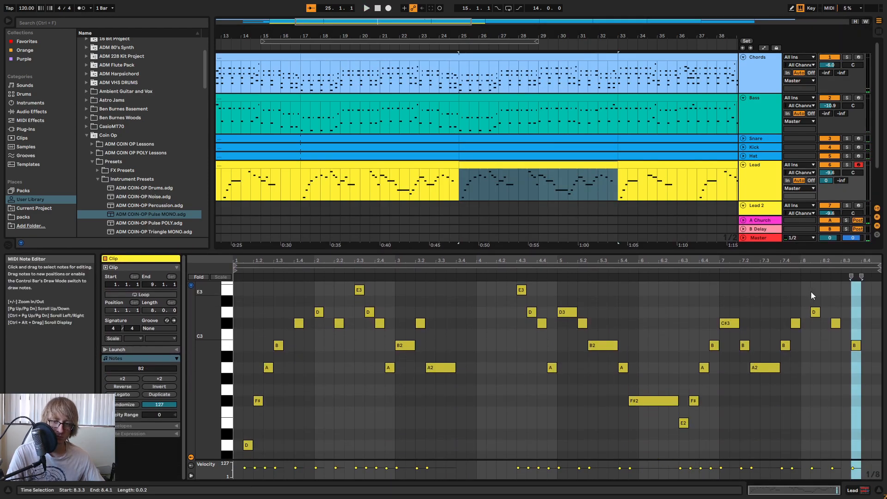
{"action": "left_click", "coordinate": [814, 312]}
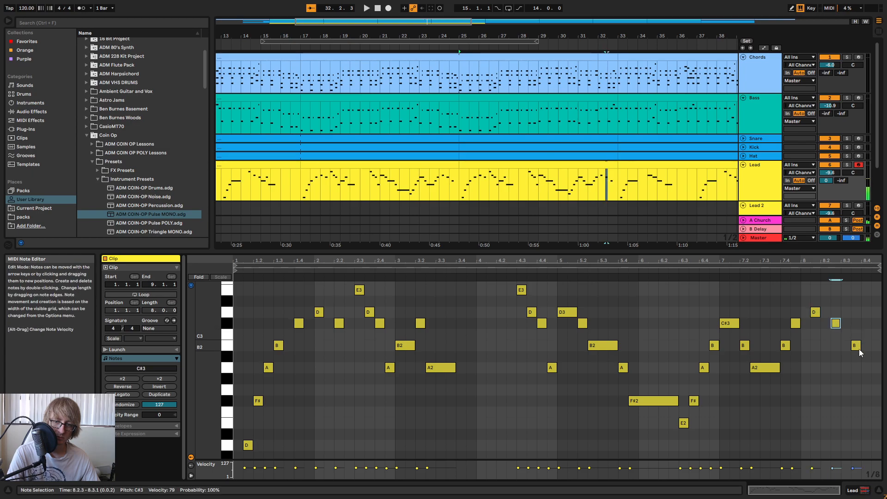
{"action": "left_click", "coordinate": [855, 320]}
{"action": "double_click", "coordinate": [854, 303]}
{"action": "key", "text": "Up"}
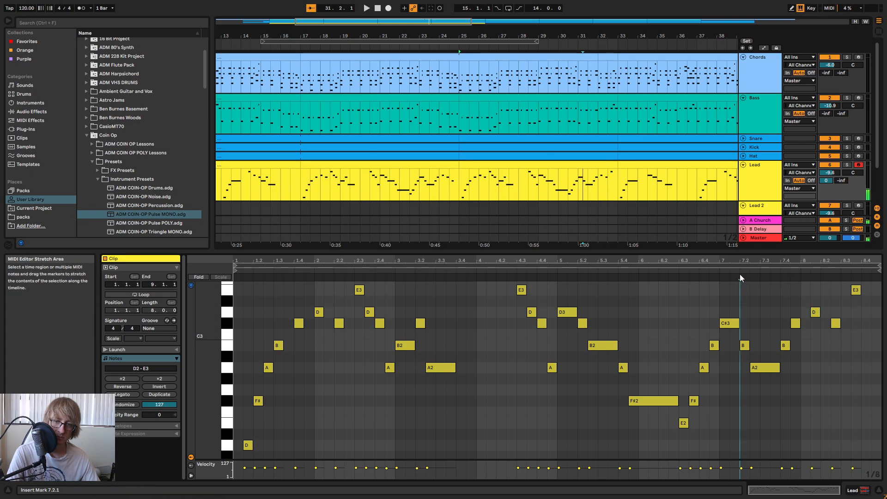
{"action": "left_click", "coordinate": [739, 273]}
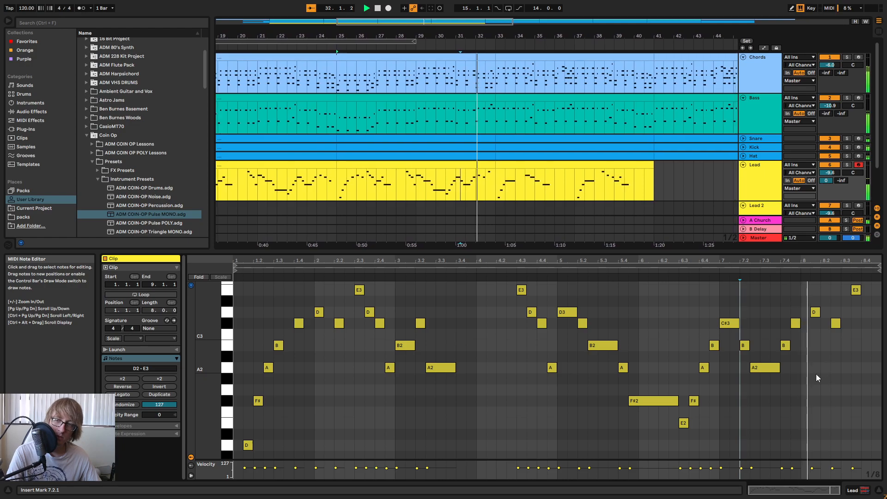
{"action": "key", "text": "space"}
- Raise the note at 8.2.3 to E3, lower the one at 8.3.3 to B2 and replay
{"action": "scroll", "coordinate": [855, 342], "scroll_direction": "up", "scroll_amount": 1}
{"action": "left_click", "coordinate": [836, 361]}
{"action": "key", "text": "Up"}
{"action": "key", "text": "Up"}
{"action": "key", "text": "Up"}
{"action": "left_click", "coordinate": [856, 328]}
{"action": "key", "text": "Down"}
{"action": "key", "text": "Down"}
{"action": "key", "text": "Down"}
{"action": "key", "text": "Down"}
{"action": "key", "text": "Down"}
{"action": "key", "text": "space"}
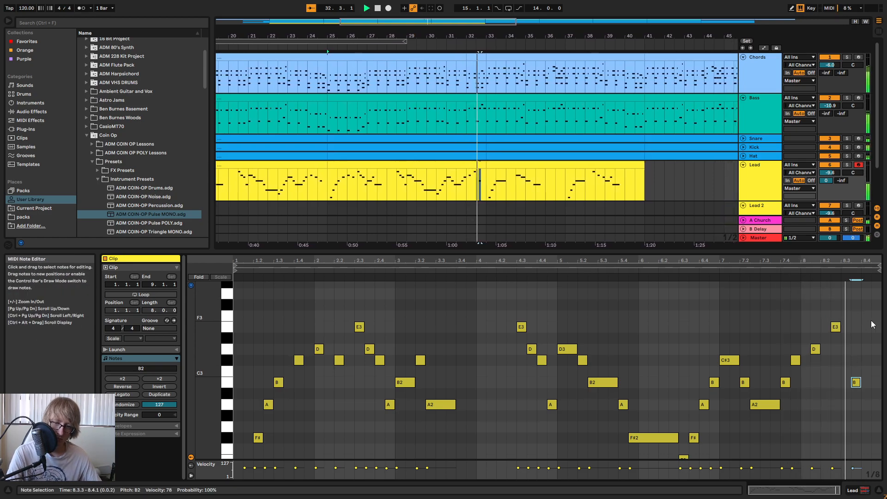
- Raise the last note at 8.3.3 to C#3 and replay the phrase ending
{"action": "key", "text": "space"}
{"action": "key", "text": "Up"}
{"action": "key", "text": "Up"}
{"action": "left_click", "coordinate": [781, 271]}
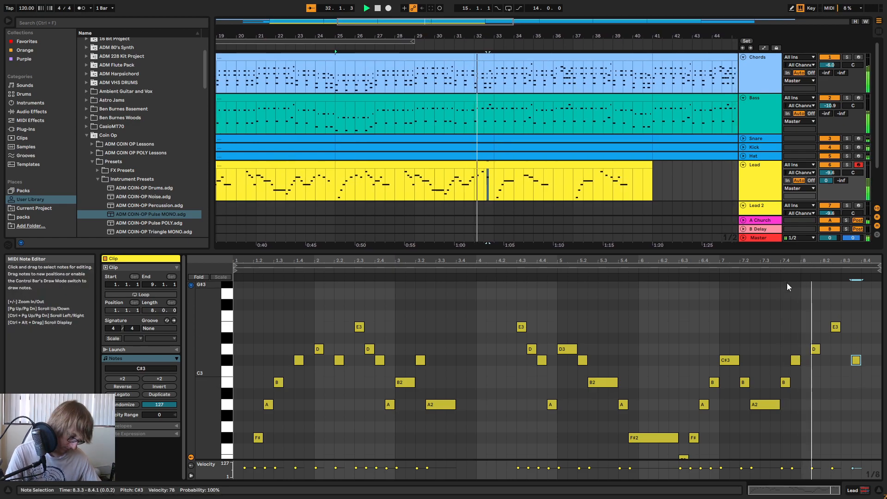
{"action": "key", "text": "space"}
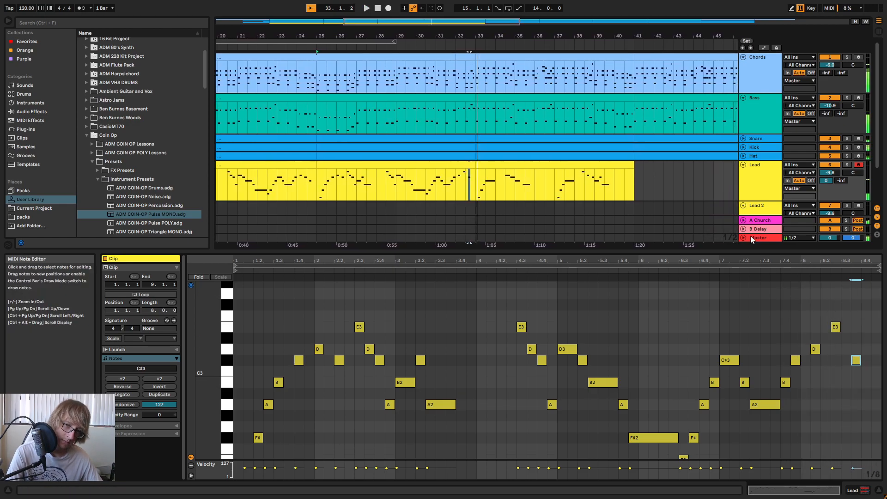
- Play the Lead clip at bars 25–33 from its start and enlarge the note editor
{"action": "left_click", "coordinate": [495, 171]}
{"action": "left_click", "coordinate": [448, 167]}
{"action": "key", "text": "space"}
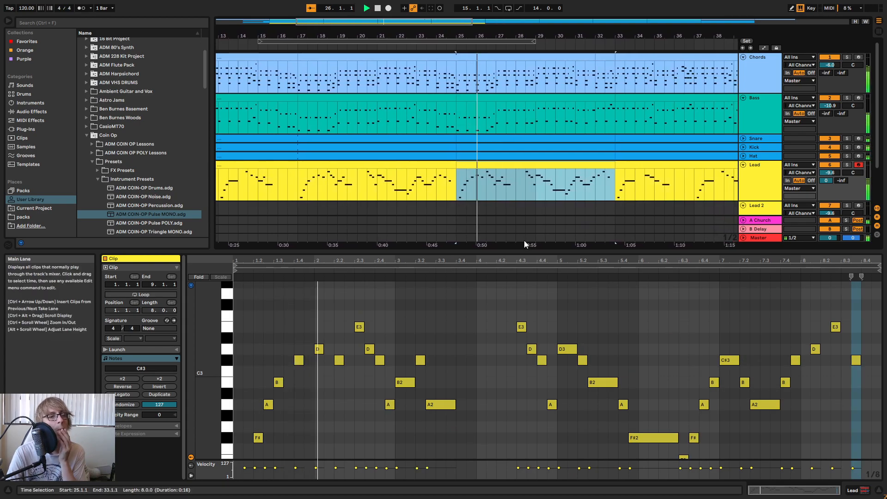
{"action": "left_click_drag", "start_coordinate": [531, 251], "coordinate": [514, 161]}
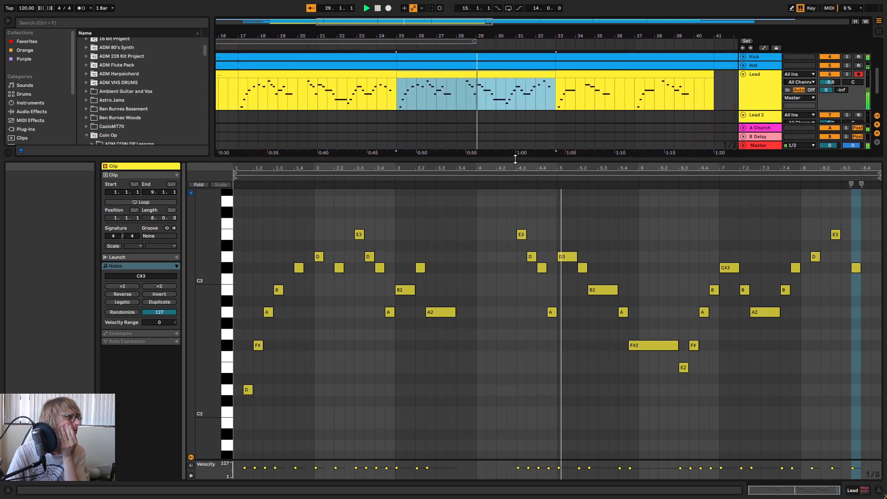
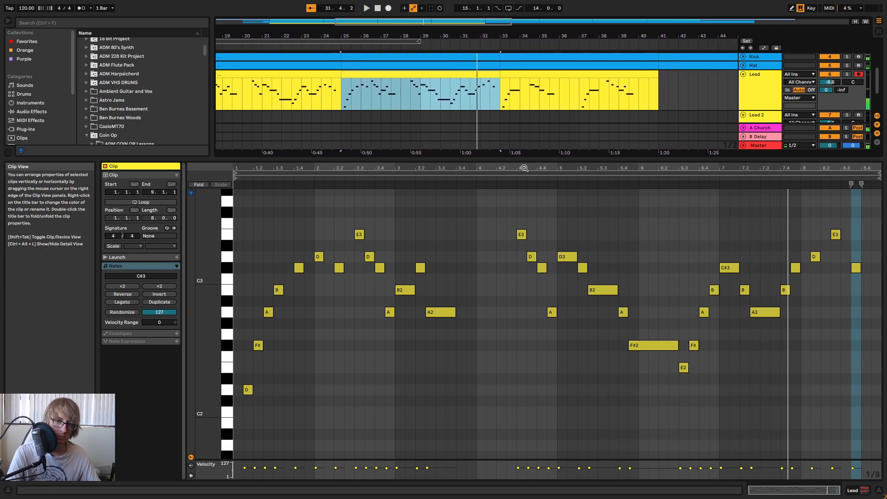
- Lower the note at 7.4.1 to G2 and the note at 7.4.3 to F#2
{"action": "left_click", "coordinate": [787, 293]}
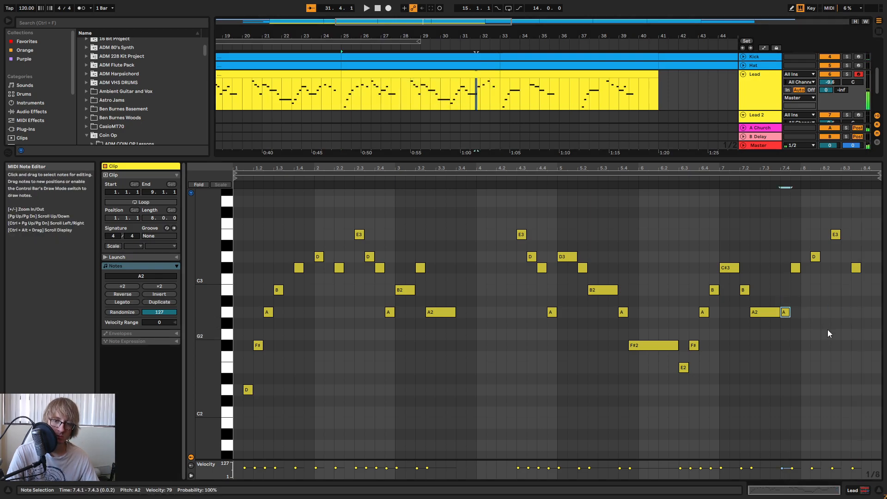
{"action": "key", "text": "Down"}
{"action": "key", "text": "Down"}
{"action": "key", "text": "Down"}
{"action": "key", "text": "Down"}
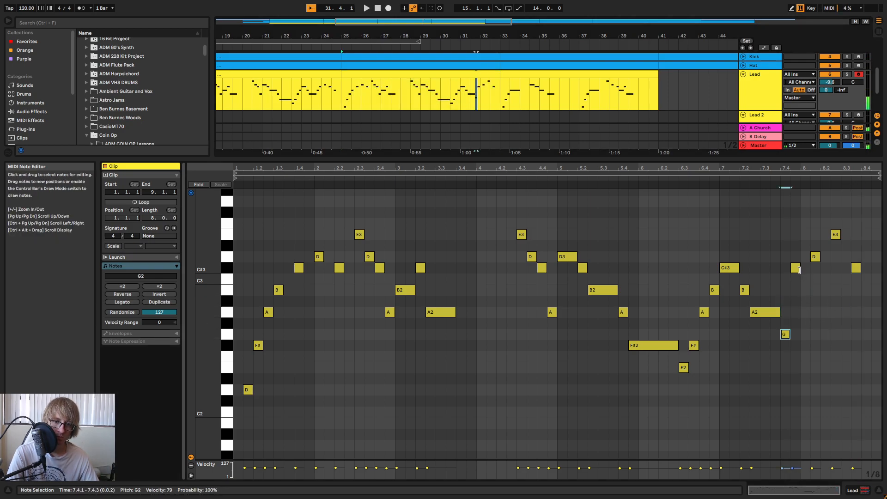
{"action": "key", "text": "Down"}
{"action": "key", "text": "Down"}
{"action": "key", "text": "Down"}
{"action": "key", "text": "Down"}
{"action": "key", "text": "Down"}
{"action": "key", "text": "Down"}
{"action": "key", "text": "Down"}
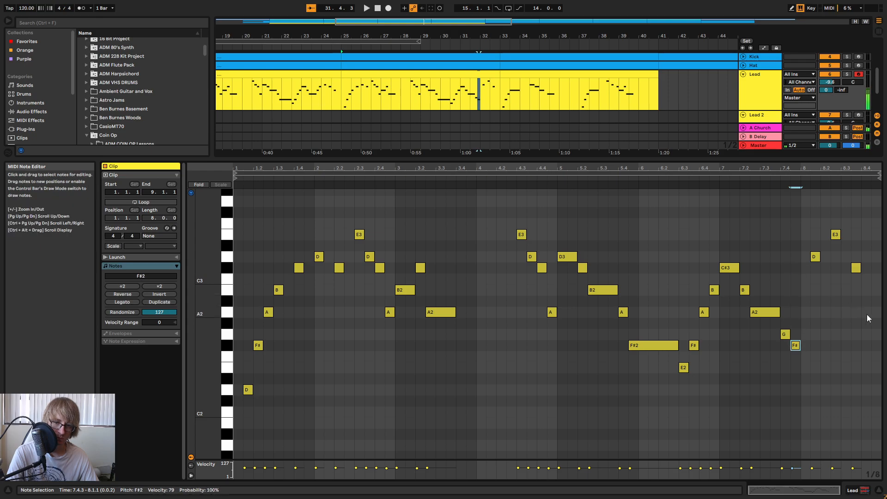
- Delete the three notes in bar 8 of the clip and replay the shortened ending
{"action": "left_click_drag", "start_coordinate": [809, 308], "coordinate": [875, 226]}
{"action": "key", "text": "Delete"}
{"action": "left_click", "coordinate": [642, 179]}
{"action": "left_click_drag", "start_coordinate": [797, 168], "coordinate": [776, 168]}
{"action": "key", "text": "space"}
{"action": "left_click", "coordinate": [767, 338]}
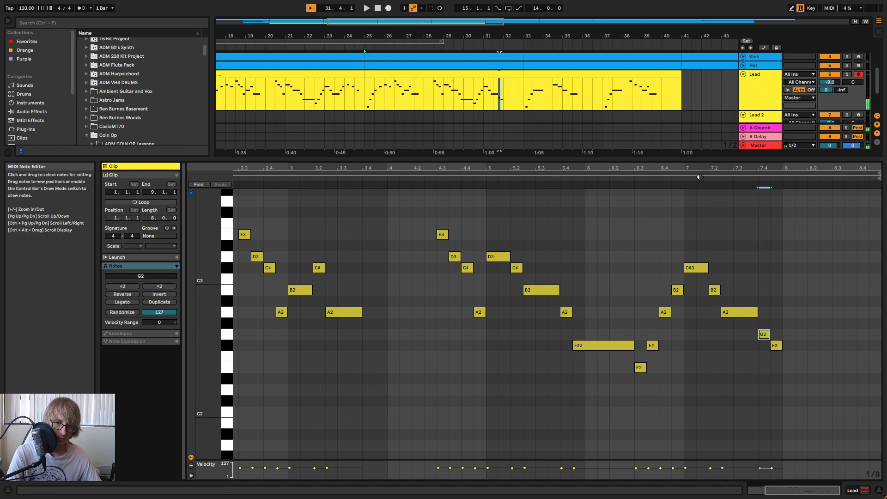
{"action": "left_click", "coordinate": [689, 188]}
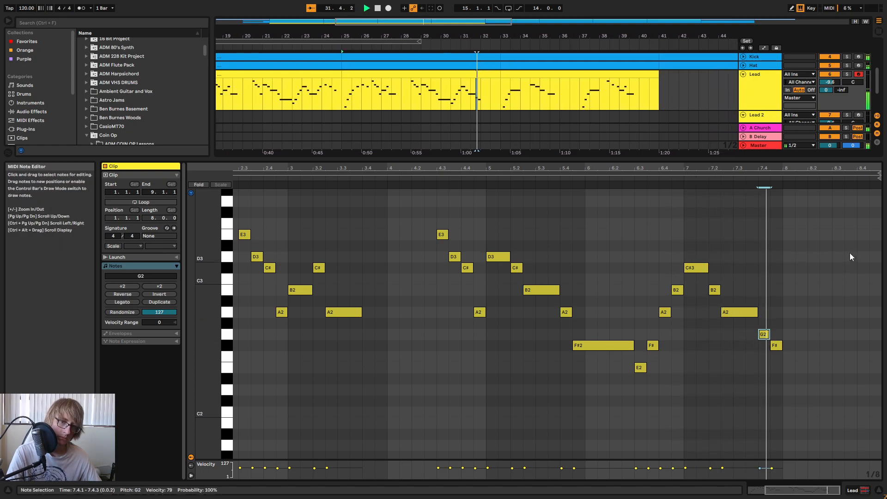
- Lower the note at 7.4.3 to E2 and replay the last beats before it
{"action": "left_click", "coordinate": [775, 346]}
{"action": "key", "text": "space"}
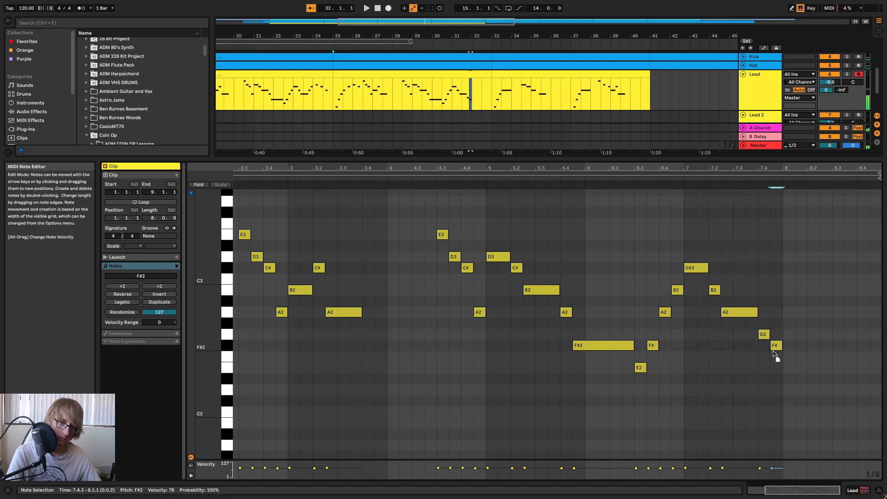
{"action": "left_click", "coordinate": [752, 183]}
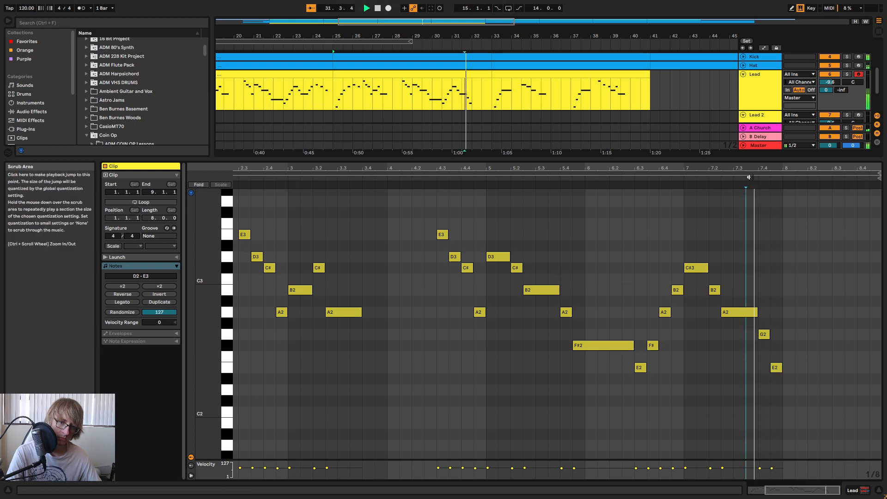
{"action": "key", "text": "space"}
- Lower the note at 7.4.1 to F#2, lengthen the E2 at 7.4.3 to 8.2.3 and replay
{"action": "left_click_drag", "start_coordinate": [761, 337], "coordinate": [819, 368]}
{"action": "left_click", "coordinate": [627, 183]}
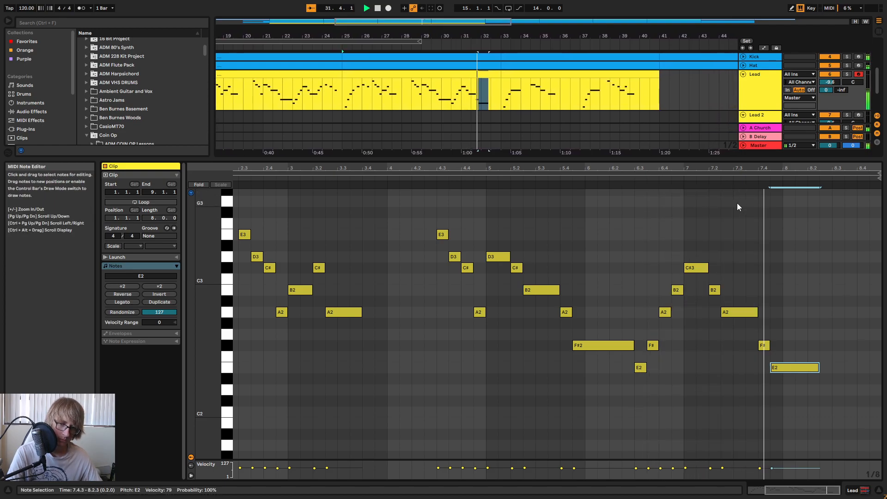
{"action": "key", "text": "space"}
- Shorten the E2 at 7.4.3 to end at 8.1.1, add a short F#2 at 8.1.1 and replay from bar 7
{"action": "left_click", "coordinate": [850, 370]}
{"action": "left_click_drag", "start_coordinate": [817, 369], "coordinate": [782, 369]}
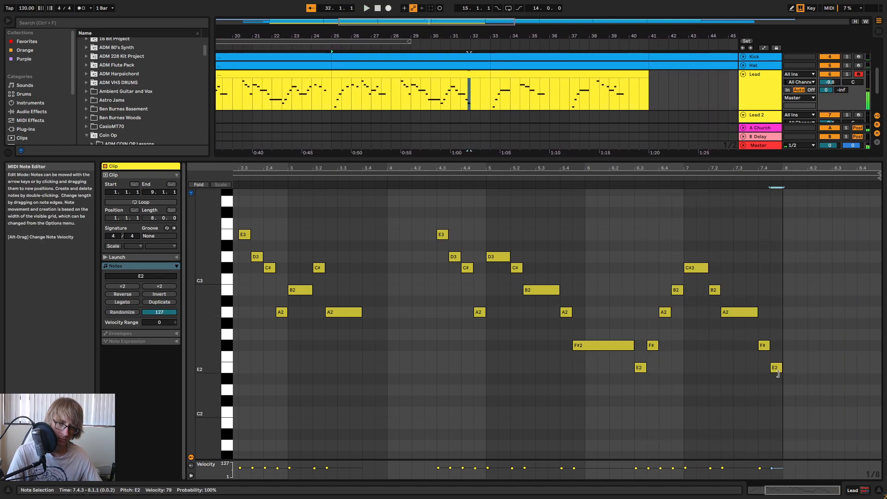
{"action": "double_click", "coordinate": [788, 345]}
{"action": "left_click", "coordinate": [697, 180]}
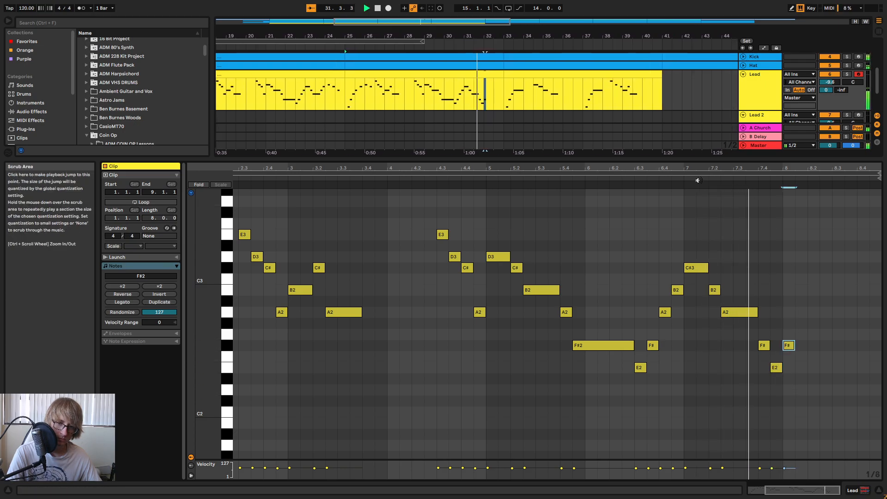
- Stop playback and examine the Bass clip at bars 25–33 and the Chords clip at bars 17–32 for their closing notes
{"action": "key", "text": "space"}
{"action": "left_click", "coordinate": [788, 326]}
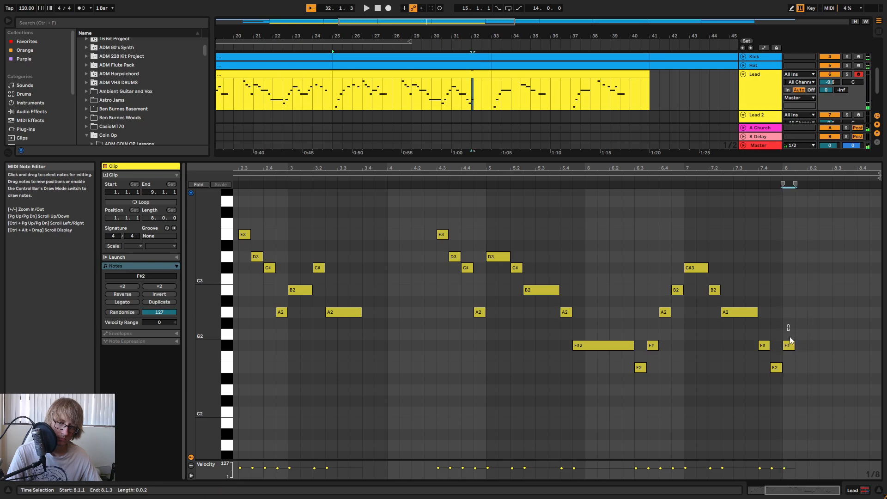
{"action": "left_click_drag", "start_coordinate": [536, 162], "coordinate": [536, 308]}
{"action": "left_click", "coordinate": [485, 117]}
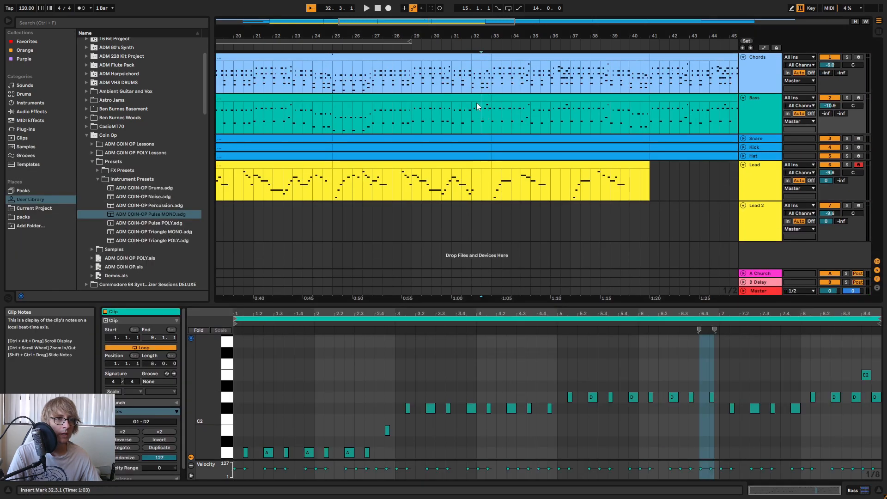
{"action": "left_click_drag", "start_coordinate": [491, 117], "coordinate": [332, 117]}
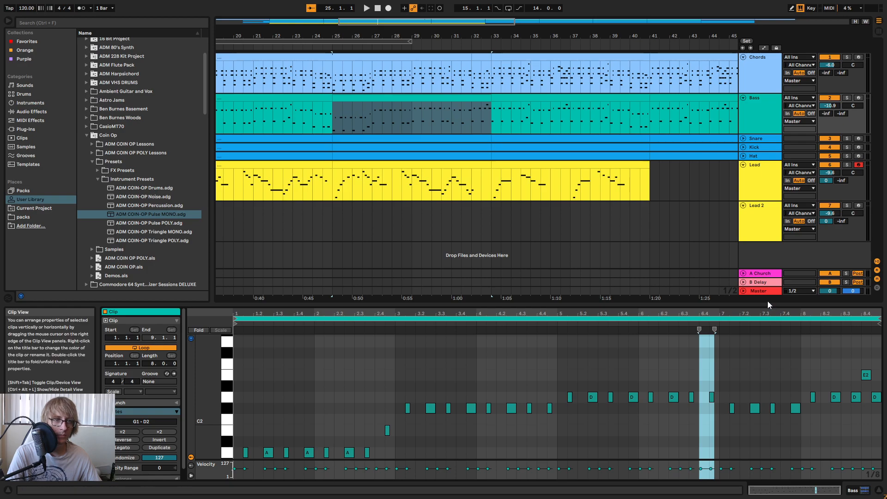
{"action": "left_click_drag", "start_coordinate": [791, 304], "coordinate": [781, 120]}
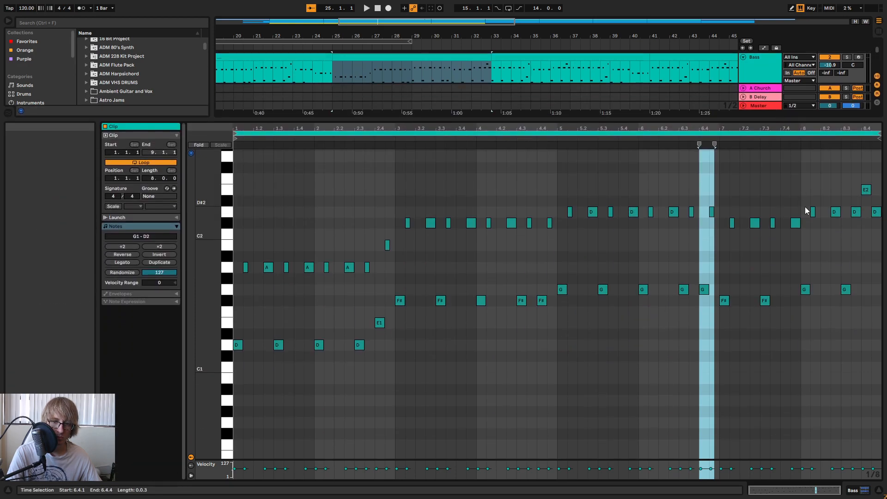
{"action": "scroll", "coordinate": [803, 203], "scroll_direction": "up", "scroll_amount": 2}
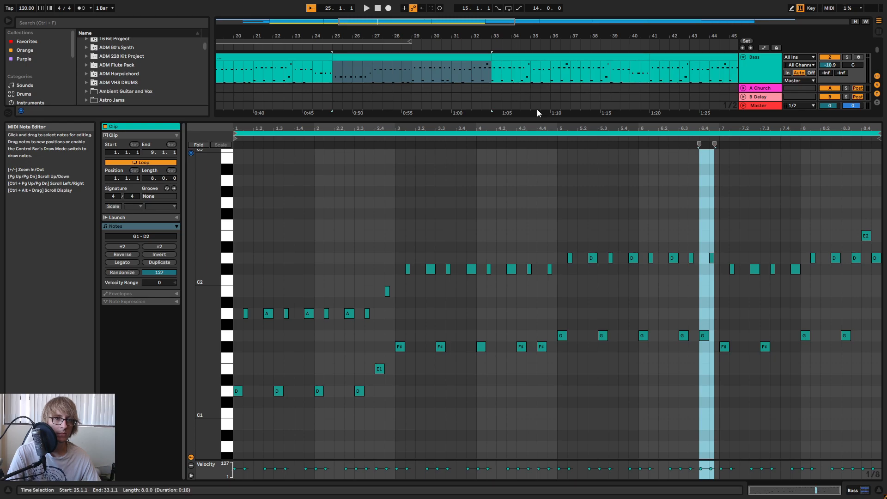
{"action": "left_click_drag", "start_coordinate": [536, 119], "coordinate": [543, 257]}
{"action": "scroll", "coordinate": [469, 87], "scroll_direction": "up", "scroll_amount": 2}
{"action": "left_click", "coordinate": [472, 62]}
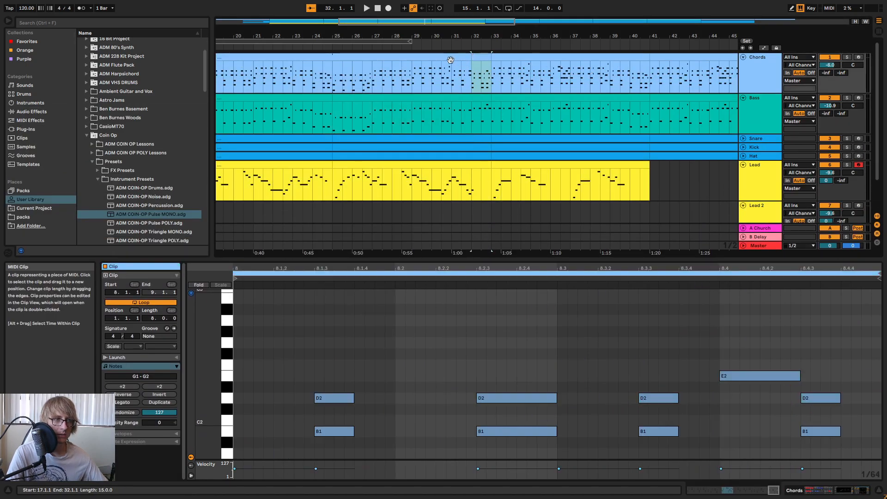
{"action": "left_click", "coordinate": [450, 60]}
{"action": "left_click_drag", "start_coordinate": [499, 36], "coordinate": [643, 29]}
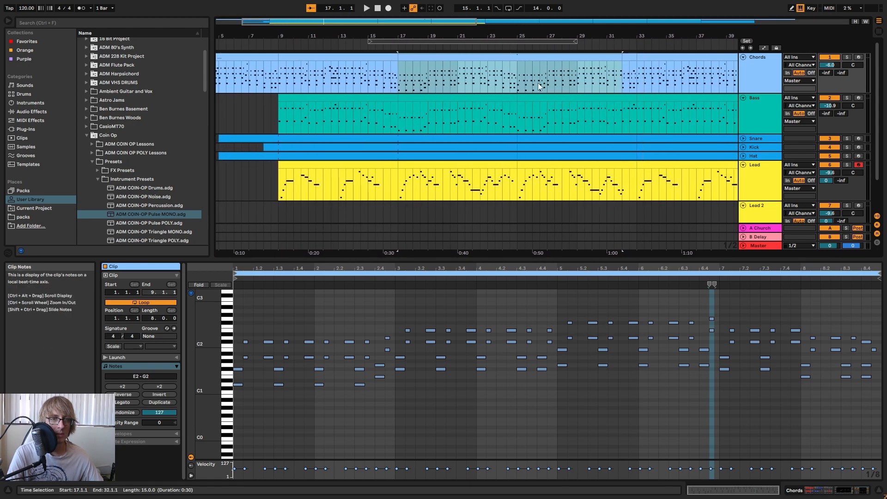
- Play the Lead clip from bar 17 and compare its ending with the Bass clips at bars 17–25 and 25–33
{"action": "left_click", "coordinate": [489, 167]}
{"action": "key", "text": "space"}
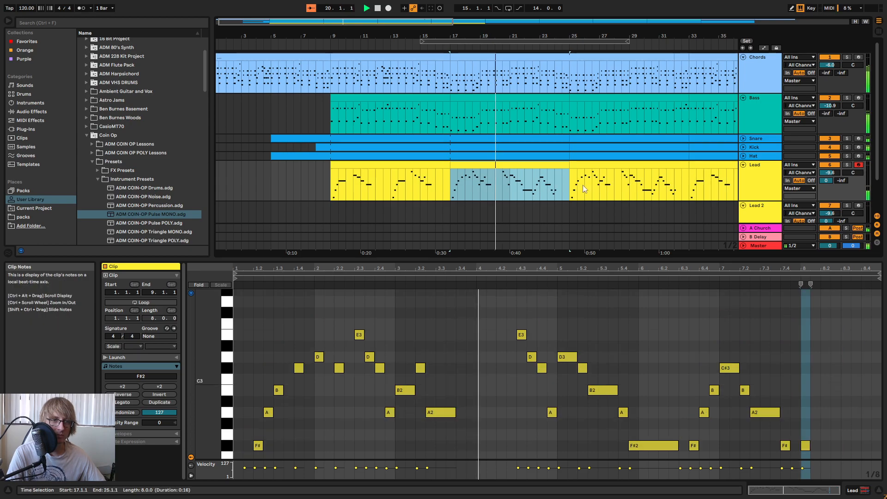
{"action": "left_click", "coordinate": [615, 184]}
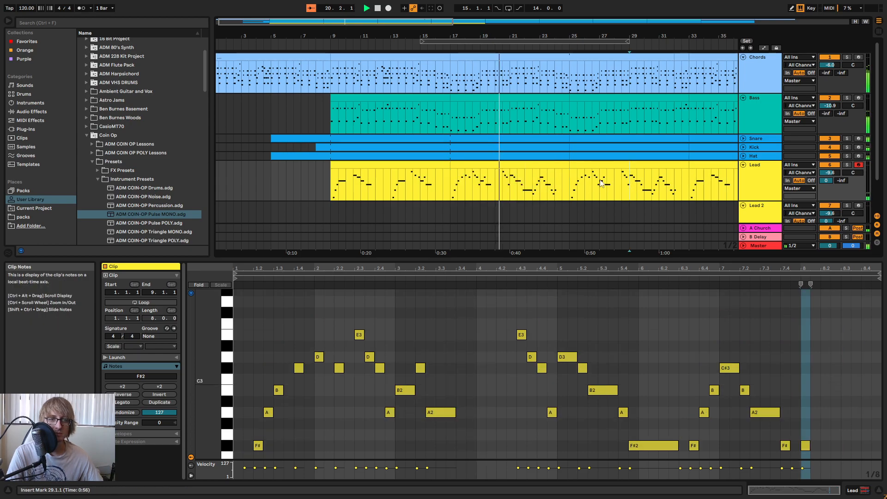
{"action": "double_click", "coordinate": [552, 165]}
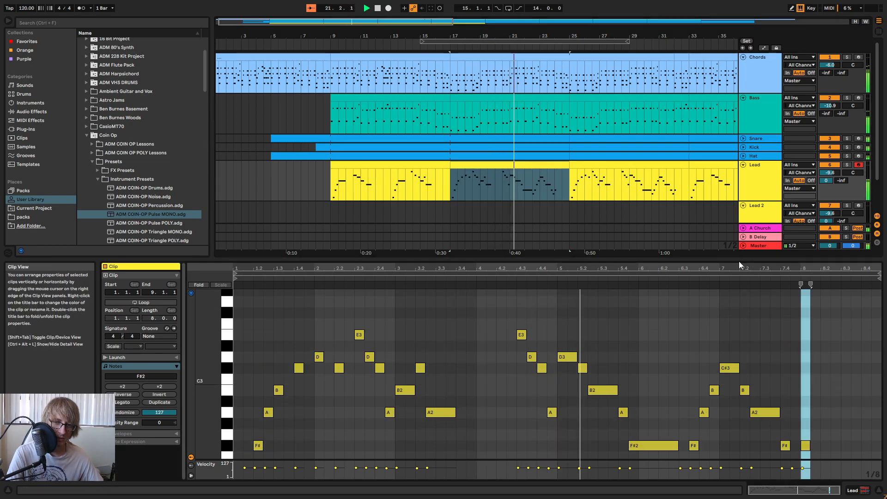
{"action": "left_click_drag", "start_coordinate": [738, 258], "coordinate": [589, 107]}
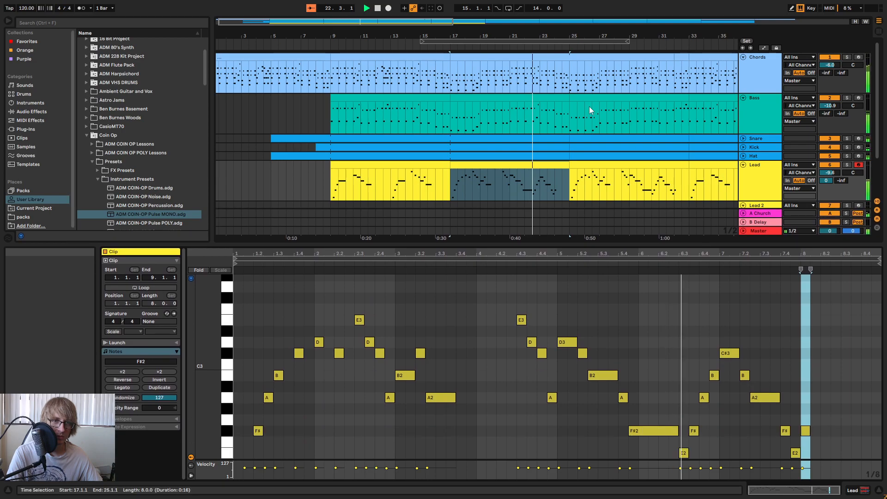
{"action": "left_click", "coordinate": [558, 97]}
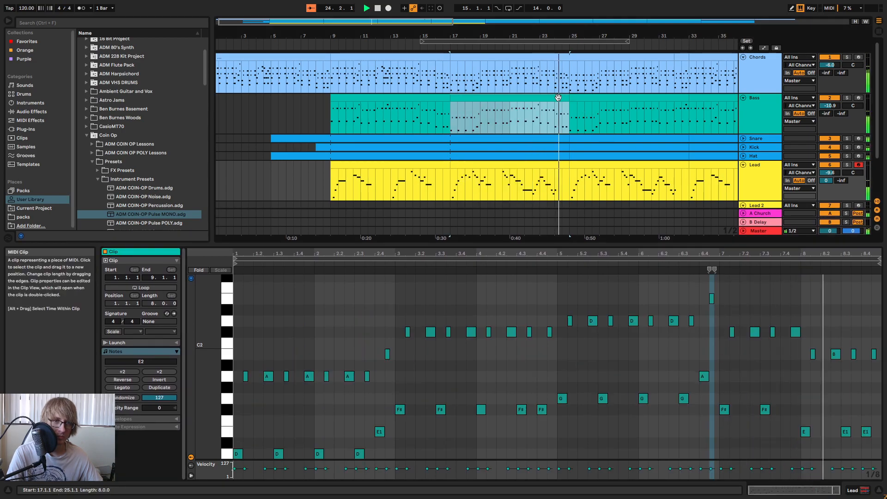
{"action": "left_click", "coordinate": [590, 97]}
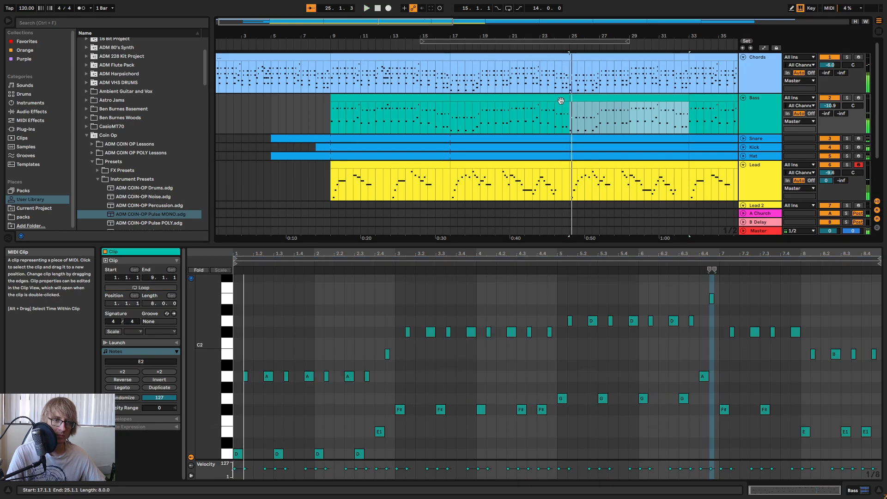
{"action": "left_click", "coordinate": [521, 46]}
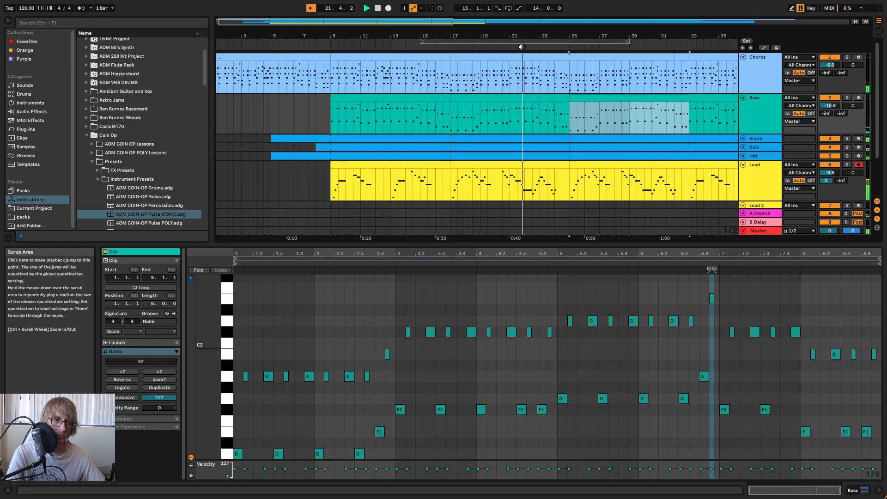
- In the Lead clip at bars 17–25, remove the F#2 at 8.1.1 and extend the E2 at 7.4.3 to 8.2.1
{"action": "left_click", "coordinate": [504, 164]}
{"action": "left_click_drag", "start_coordinate": [792, 244], "coordinate": [804, 64]}
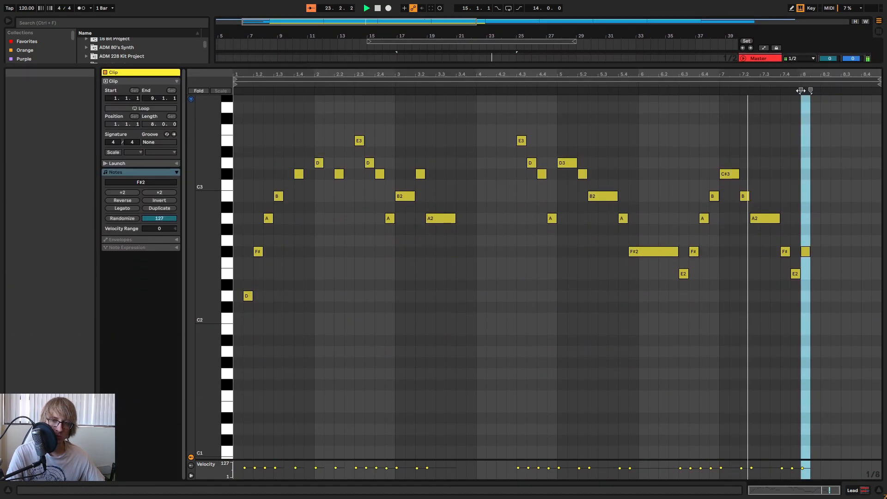
{"action": "left_click", "coordinate": [795, 273]}
{"action": "left_click_drag", "start_coordinate": [799, 274], "coordinate": [843, 287]}
{"action": "left_click", "coordinate": [690, 88]}
{"action": "left_click_drag", "start_coordinate": [800, 75], "coordinate": [755, 85]}
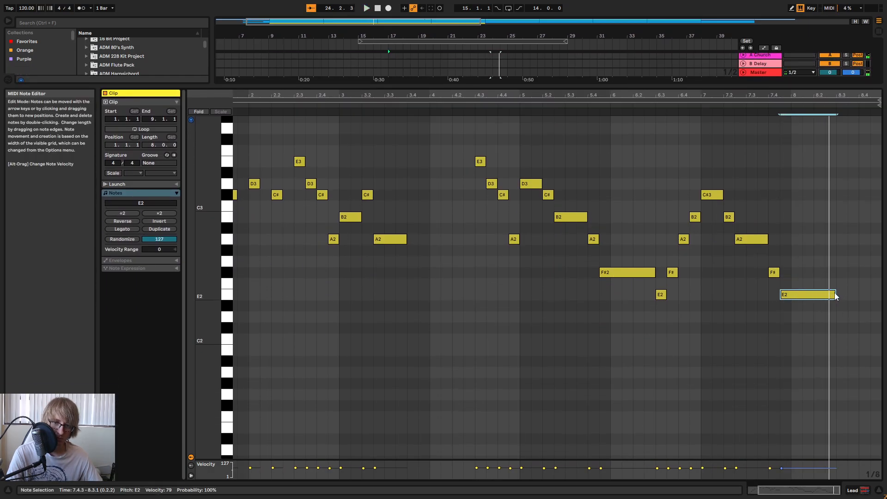
{"action": "left_click_drag", "start_coordinate": [835, 296], "coordinate": [806, 299]}
- Add eighth notes E2 at 8.3.1, F#2 at 8.3.3, E2 at 8.4.1 and D2 at 8.4.3, and replay the clip's ending
{"action": "key", "text": "space"}
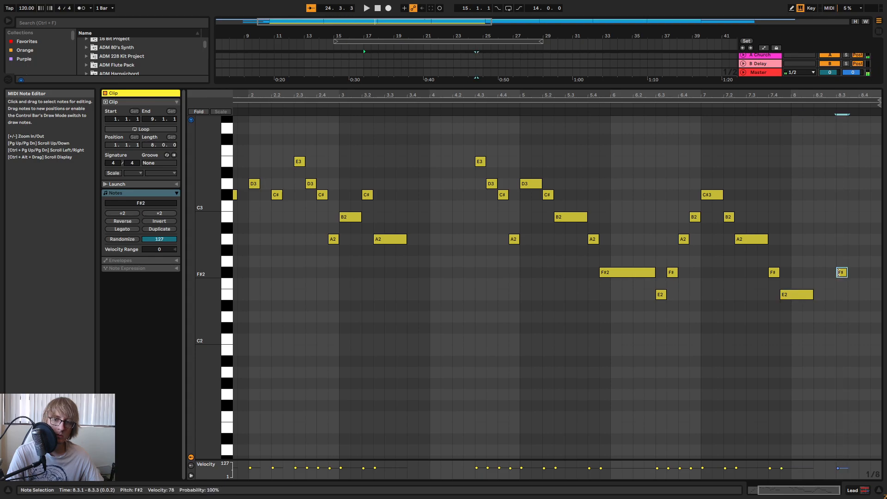
{"action": "left_click", "coordinate": [843, 298]}
{"action": "double_click", "coordinate": [844, 296]}
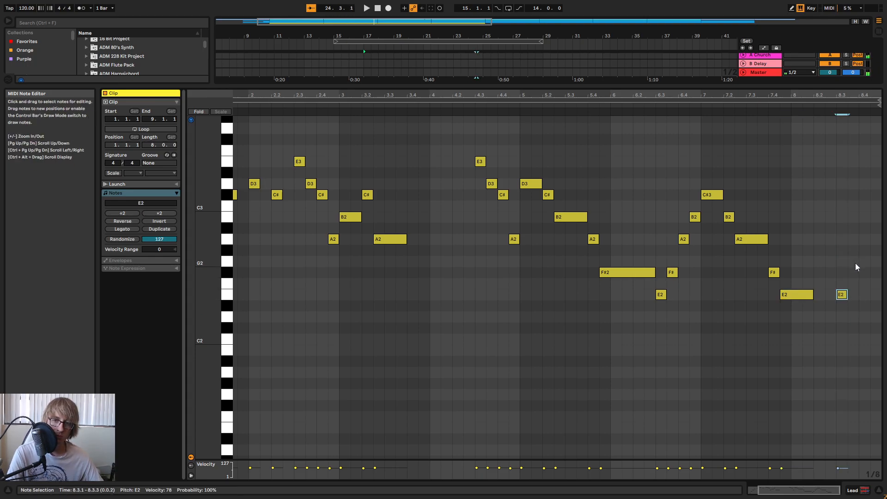
{"action": "double_click", "coordinate": [863, 295]}
{"action": "double_click", "coordinate": [875, 316]}
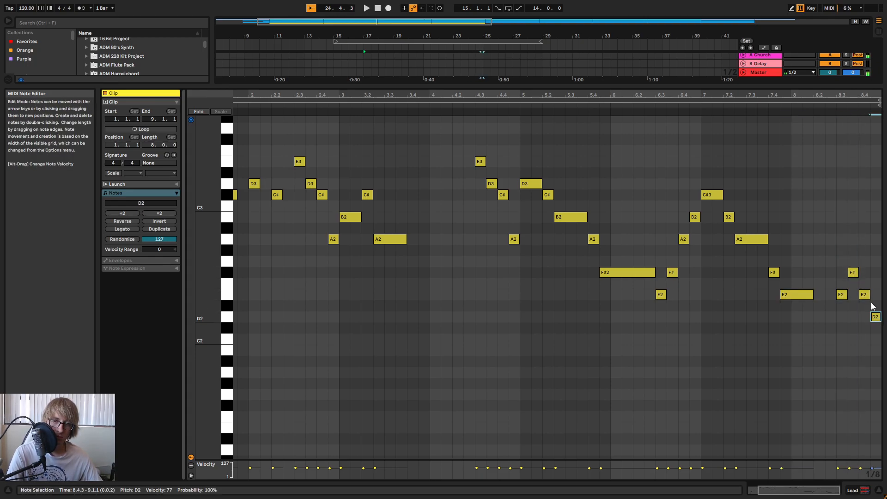
{"action": "left_click", "coordinate": [770, 102]}
{"action": "key", "text": "space"}
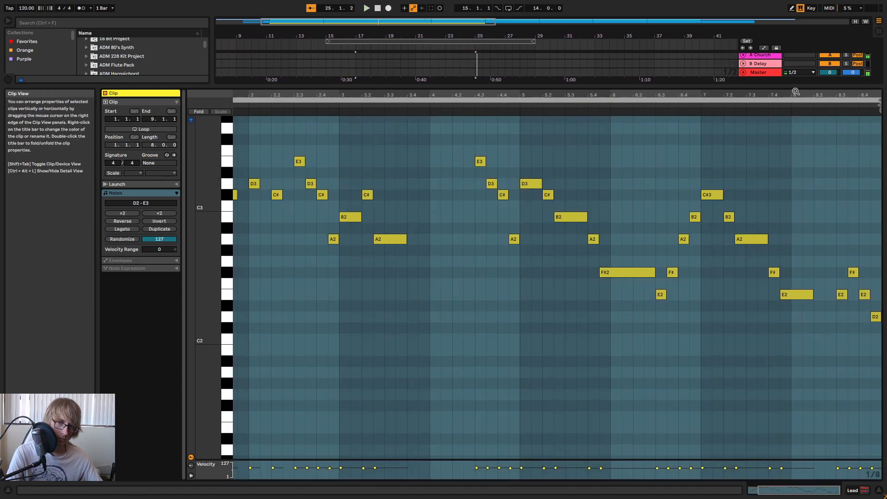
- Replace the Lead clip at bars 25–33 with a copy of the edited clip from bars 17–25
{"action": "left_click_drag", "start_coordinate": [800, 88], "coordinate": [762, 302]}
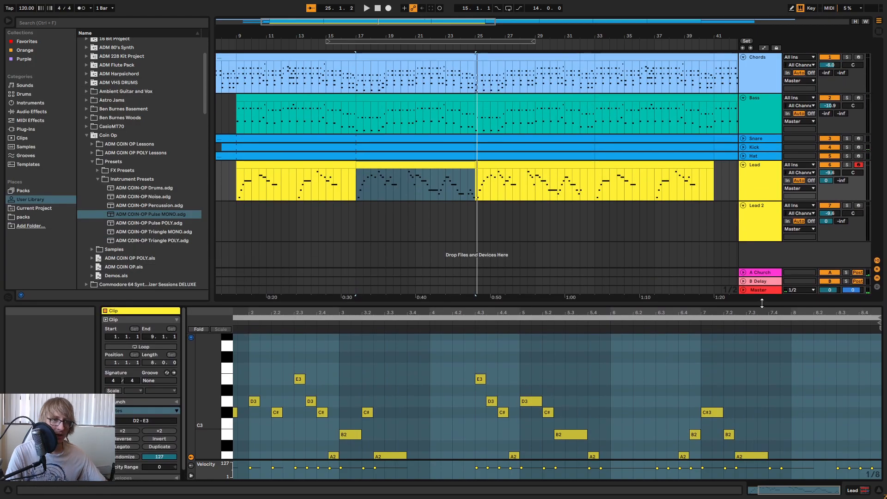
{"action": "left_click", "coordinate": [498, 162]}
{"action": "key", "text": "Delete"}
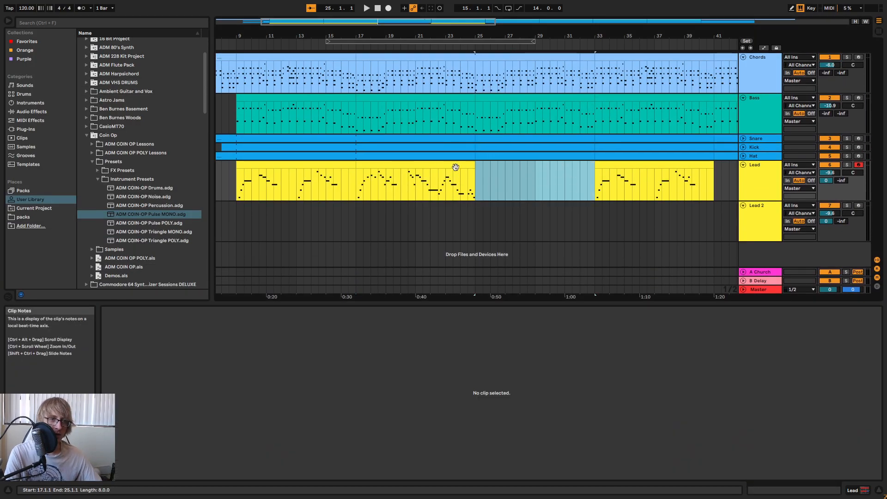
{"action": "left_click", "coordinate": [473, 178]}
{"action": "key", "text": "ctrl+v"}
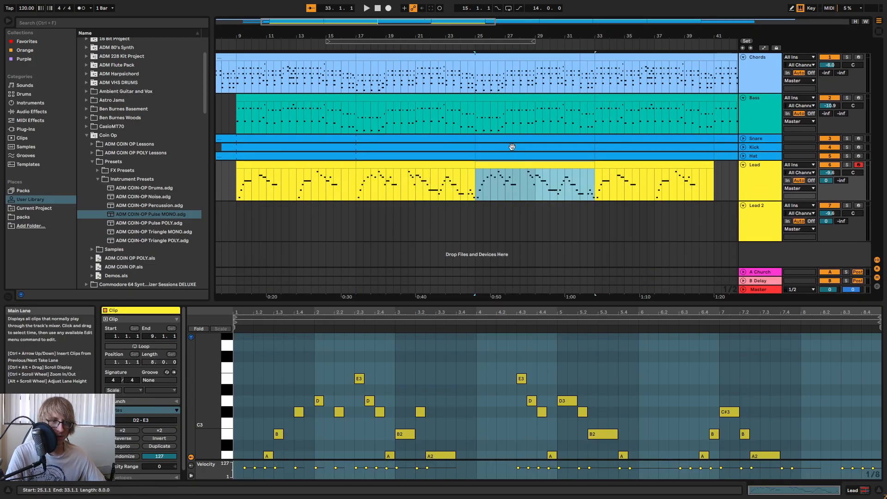
- Play the arrangement from around bar 9 and review the notes of the Lead clip at bars 9–17
{"action": "left_click_drag", "start_coordinate": [476, 35], "coordinate": [513, 34]}
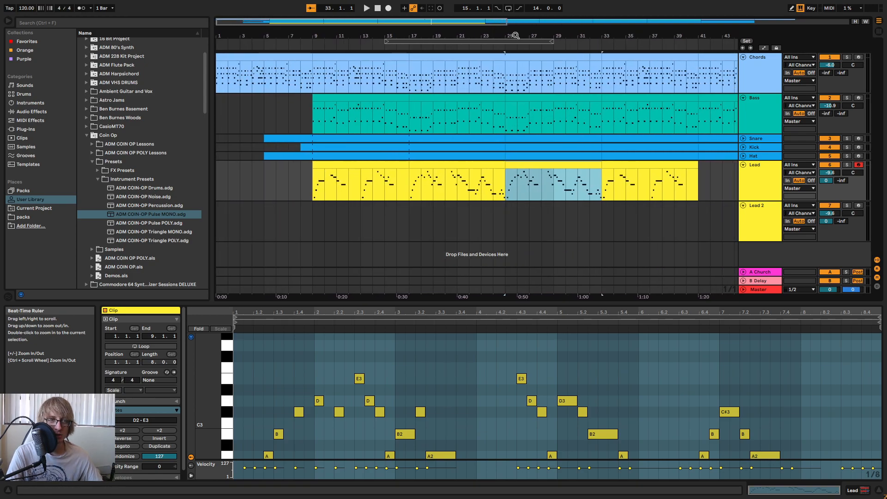
{"action": "left_click", "coordinate": [522, 156]}
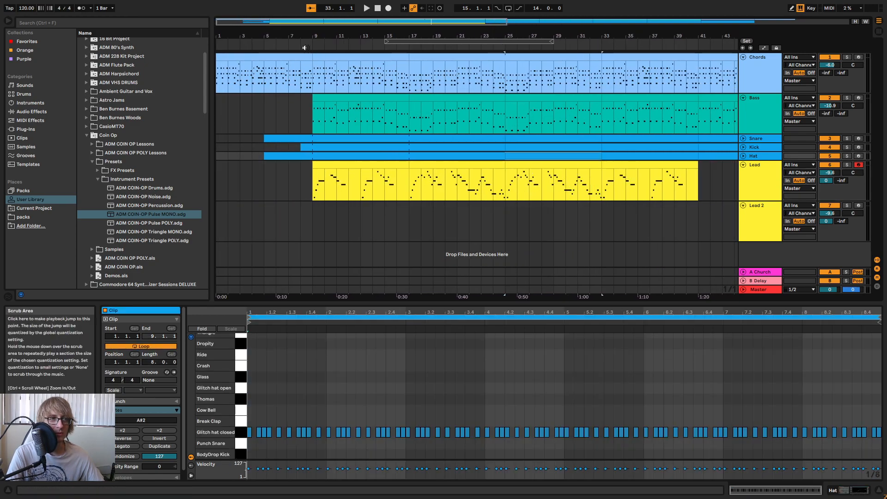
{"action": "mouse_move", "coordinate": [369, 36]}
{"action": "left_mouse_down"}
{"action": "mouse_move", "coordinate": [437, 46]}
{"action": "mouse_move", "coordinate": [368, 36]}
{"action": "left_mouse_up"}
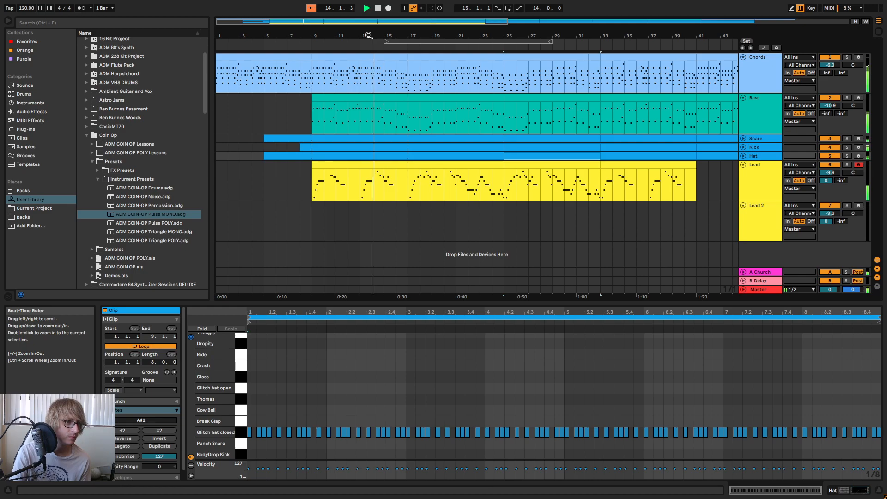
{"action": "left_click", "coordinate": [375, 165]}
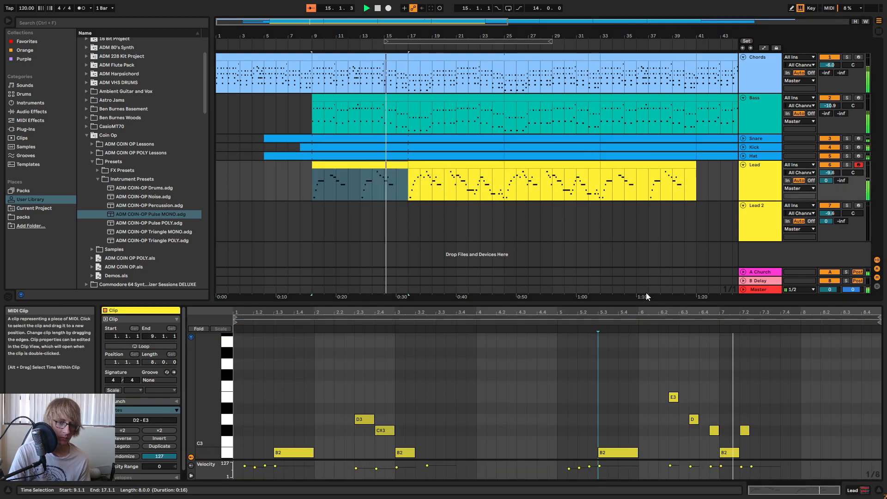
{"action": "left_click_drag", "start_coordinate": [647, 302], "coordinate": [679, 105]}
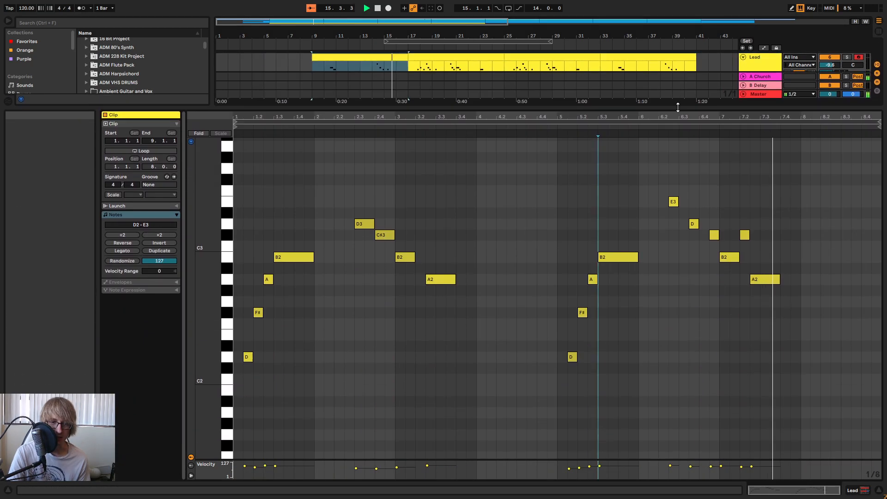
{"action": "mouse_move", "coordinate": [566, 116]}
{"action": "left_mouse_down"}
{"action": "mouse_move", "coordinate": [565, 175]}
{"action": "mouse_move", "coordinate": [565, 122]}
{"action": "left_mouse_up"}
{"action": "left_click", "coordinate": [629, 341]}
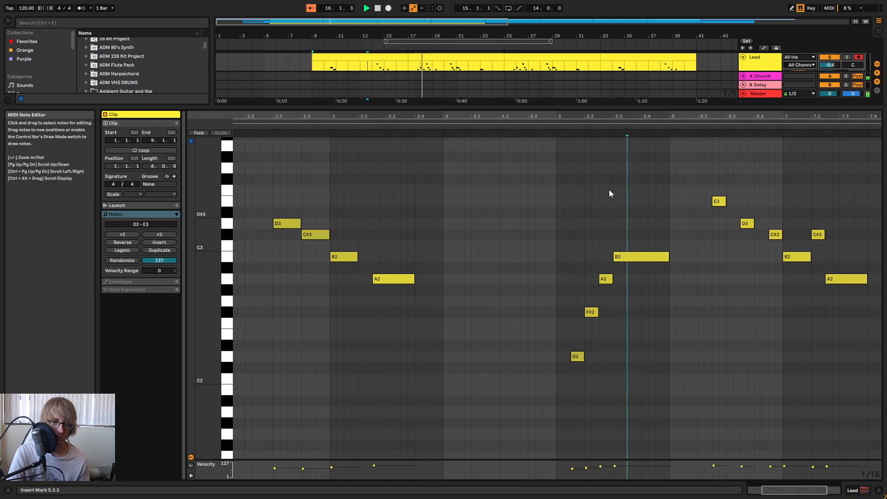
{"action": "left_click_drag", "start_coordinate": [629, 105], "coordinate": [629, 367]}
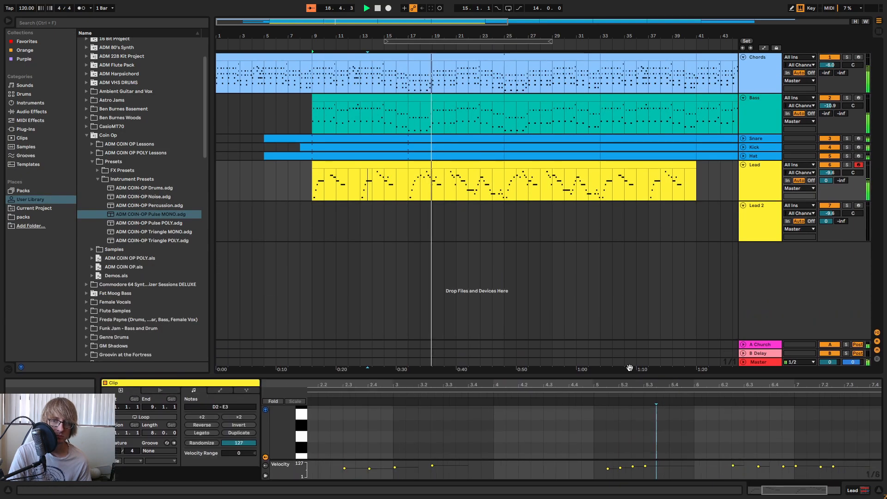
{"action": "left_click", "coordinate": [660, 226]}
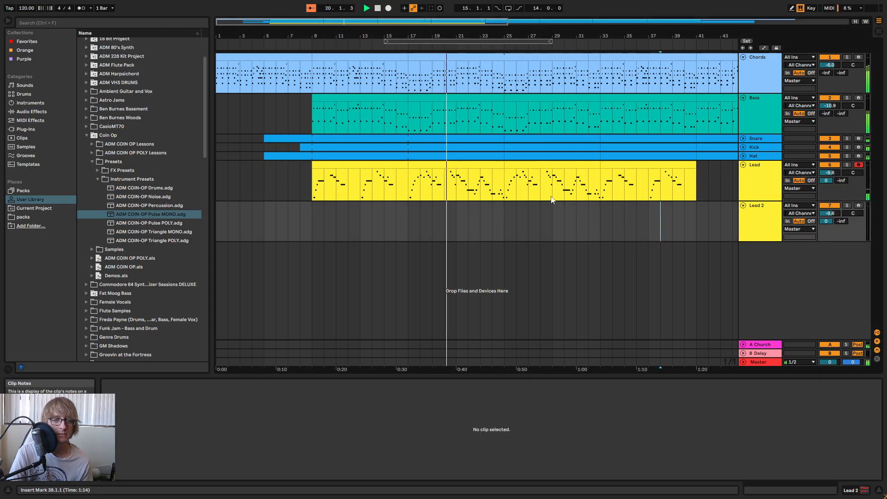
- Consolidate the two Lead clips spanning bars 17–33 into one 16-bar clip
{"action": "left_click", "coordinate": [486, 164]}
{"action": "left_click", "coordinate": [555, 167], "text": "shift"}
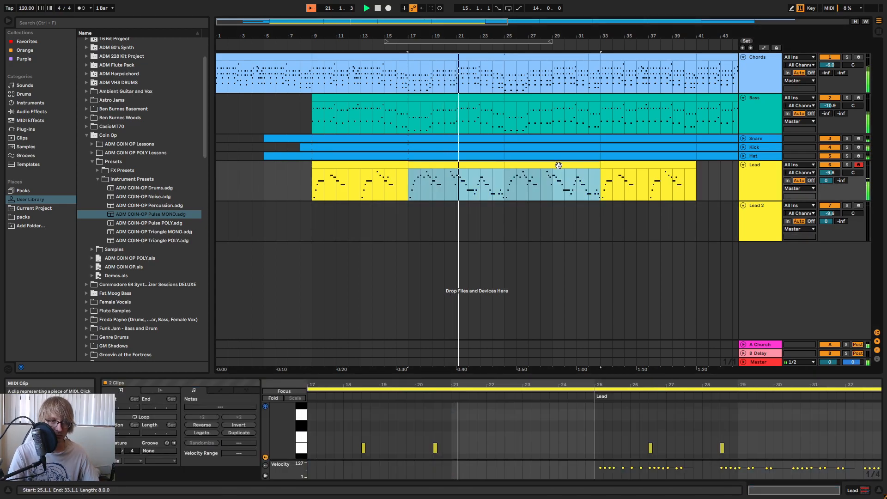
{"action": "right_click", "coordinate": [559, 167]}
{"action": "left_click", "coordinate": [588, 250]}
- Enlarge the consolidated Lead clip's note editor and lower the A2 note at 9.2.3 to D2
{"action": "left_click_drag", "start_coordinate": [614, 374], "coordinate": [590, 136]}
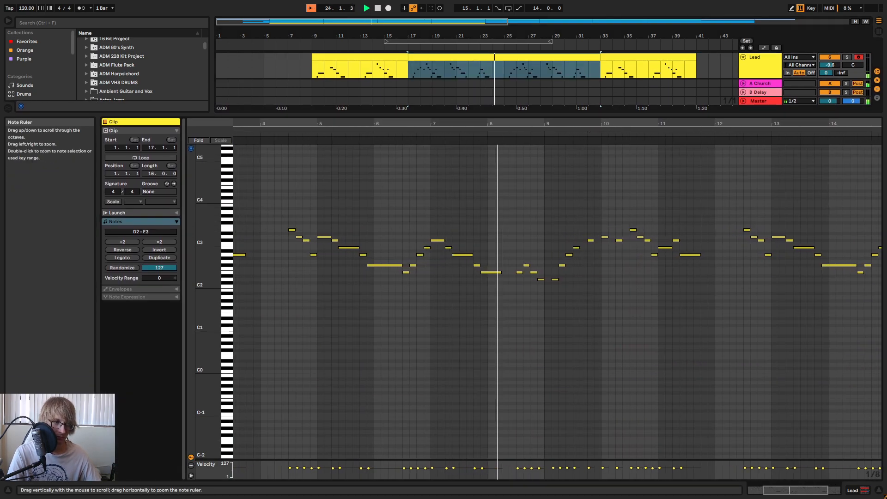
{"action": "left_click_drag", "start_coordinate": [207, 215], "coordinate": [222, 215]}
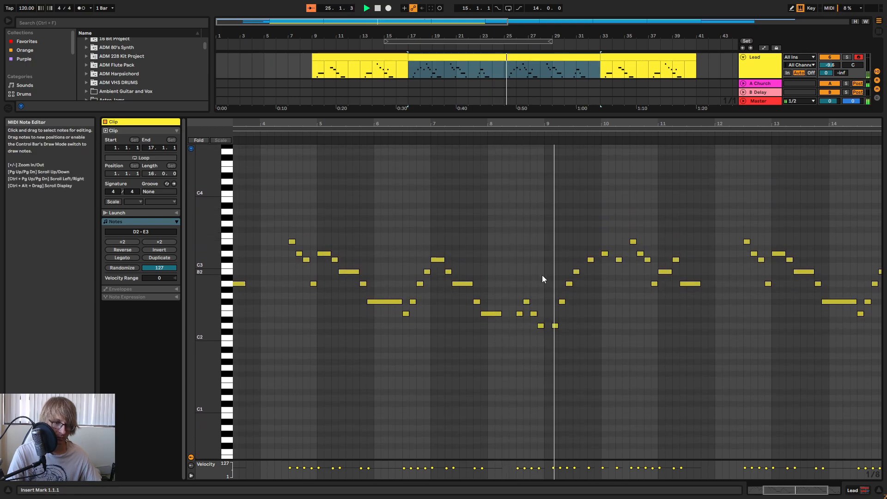
{"action": "left_click_drag", "start_coordinate": [550, 344], "coordinate": [554, 327]}
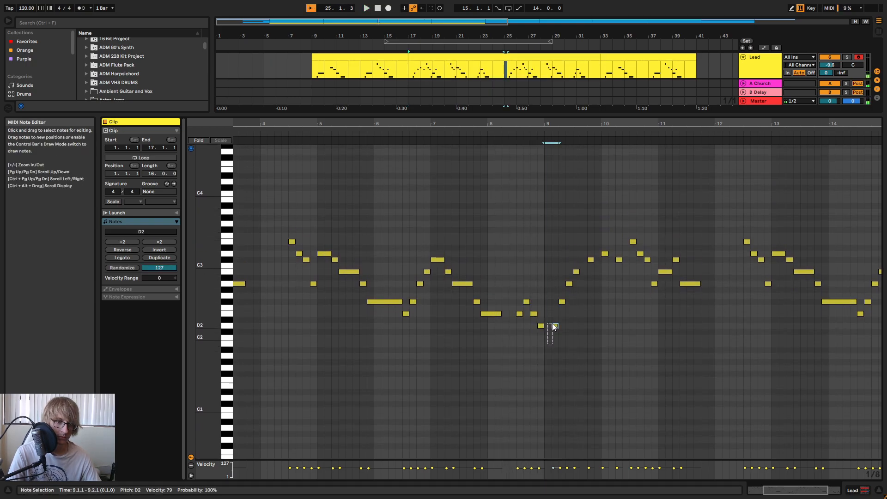
{"action": "left_click", "coordinate": [568, 284]}
{"action": "key", "text": "Down"}
{"action": "key", "text": "Down"}
{"action": "key", "text": "Down"}
{"action": "key", "text": "Down"}
{"action": "key", "text": "Down"}
{"action": "key", "text": "Down"}
{"action": "key", "text": "Down"}
{"action": "key", "text": "Down"}
{"action": "key", "text": "Down"}
{"action": "key", "text": "Up"}
{"action": "key", "text": "Up"}
- Lower the B2 note at 9.3.1 to A2 and replay the join between the two repeats
{"action": "double_click", "coordinate": [576, 272]}
{"action": "key", "text": "Down"}
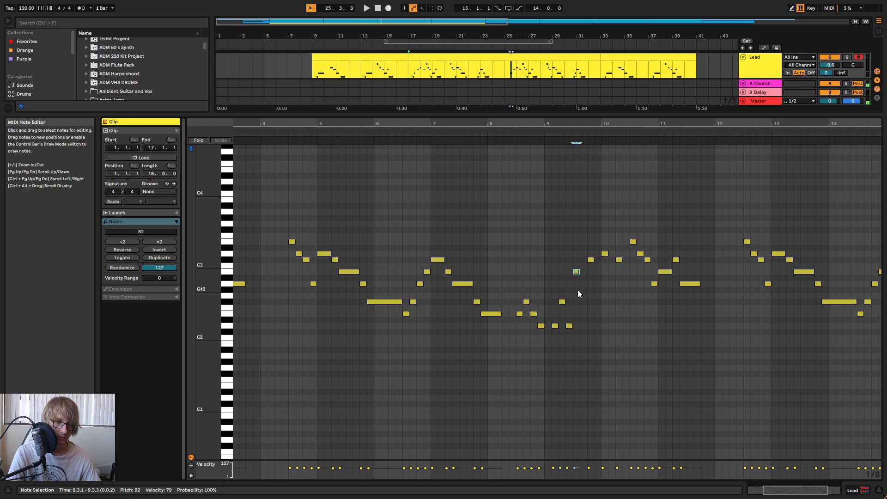
{"action": "left_click", "coordinate": [538, 132]}
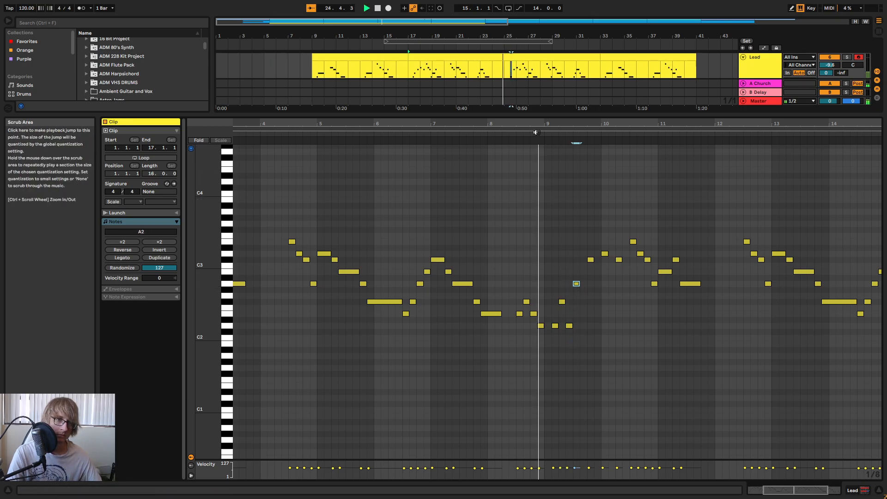
{"action": "key", "text": "space"}
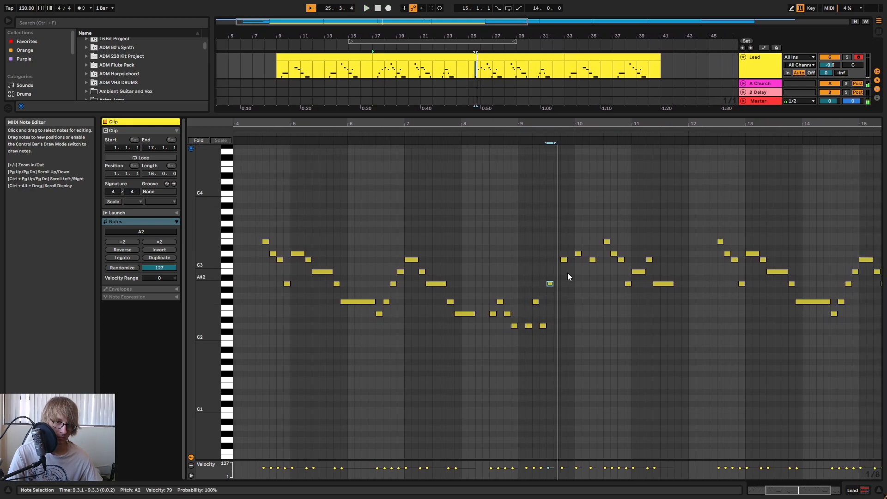
- Add an eighth note D2 at 9.3.3, lower the C#3 note at 9.4.1 to B2, and replay the passage
{"action": "double_click", "coordinate": [559, 324]}
{"action": "left_click", "coordinate": [563, 265]}
{"action": "left_click", "coordinate": [564, 260]}
{"action": "key", "text": "Down"}
{"action": "key", "text": "Down"}
{"action": "left_click", "coordinate": [505, 135]}
{"action": "mouse_move", "coordinate": [603, 126]}
{"action": "left_mouse_down"}
{"action": "mouse_move", "coordinate": [601, 140]}
{"action": "mouse_move", "coordinate": [584, 144]}
{"action": "mouse_move", "coordinate": [597, 113]}
{"action": "left_mouse_up"}
{"action": "key", "text": "space"}
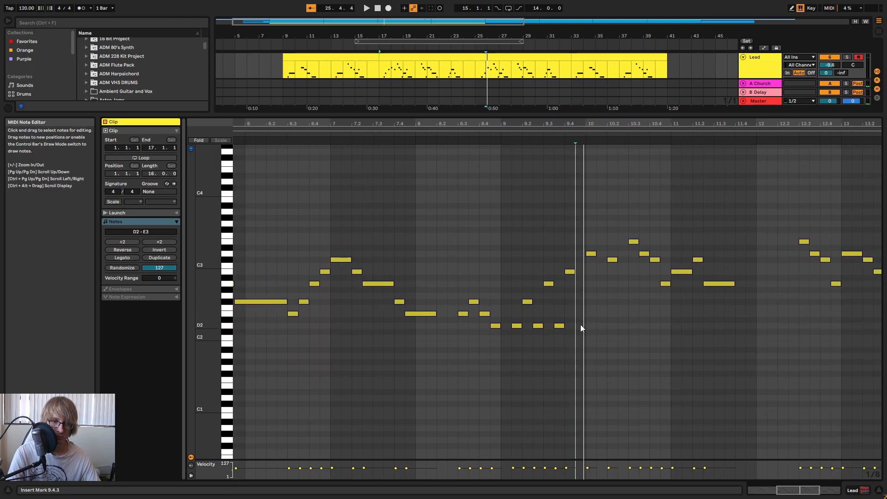
- Lower the notes at 10.1.1 and 10.2.1 to C#3 and B2, with eighth-note D2s added at 9.4.3, 10.1.3 and 10.2.3, and replay
{"action": "key", "text": "shift+Down"}
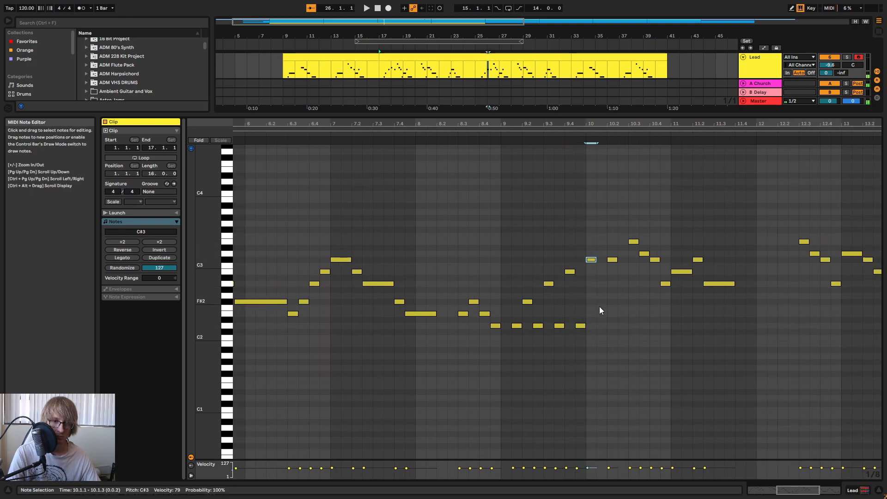
{"action": "key", "text": "Right"}
{"action": "key", "text": "shift+Up"}
{"action": "key", "text": "Down"}
{"action": "key", "text": "Right"}
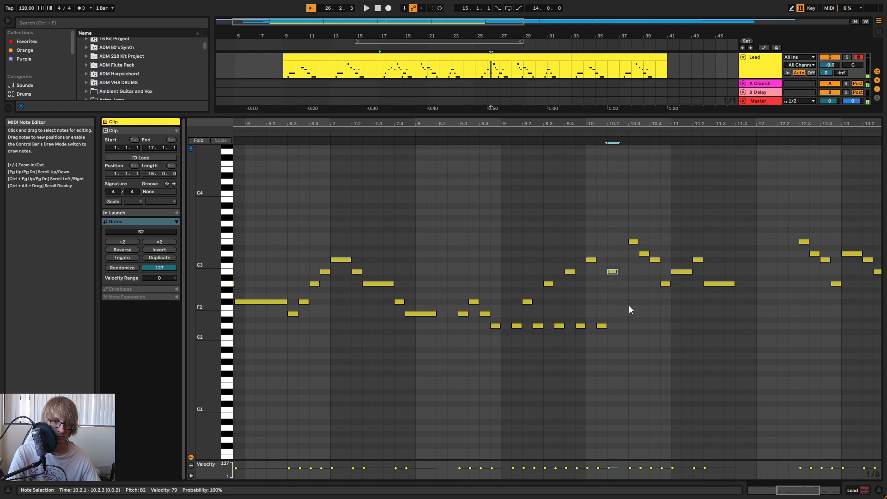
{"action": "double_click", "coordinate": [622, 326]}
{"action": "key", "text": "space"}
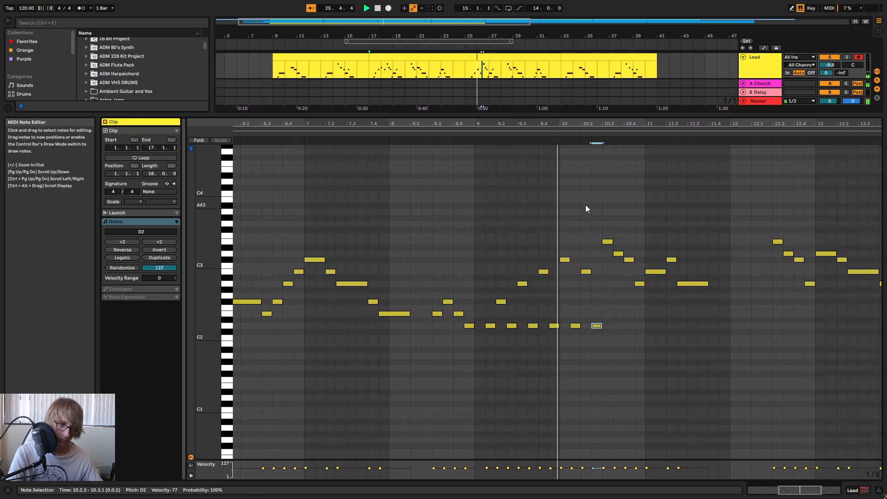
- Lower the notes at 10.3.1, 10.3.3 and 10.4.1 to D3, C#3 and B2, and replay the phrase
{"action": "left_click", "coordinate": [564, 241]}
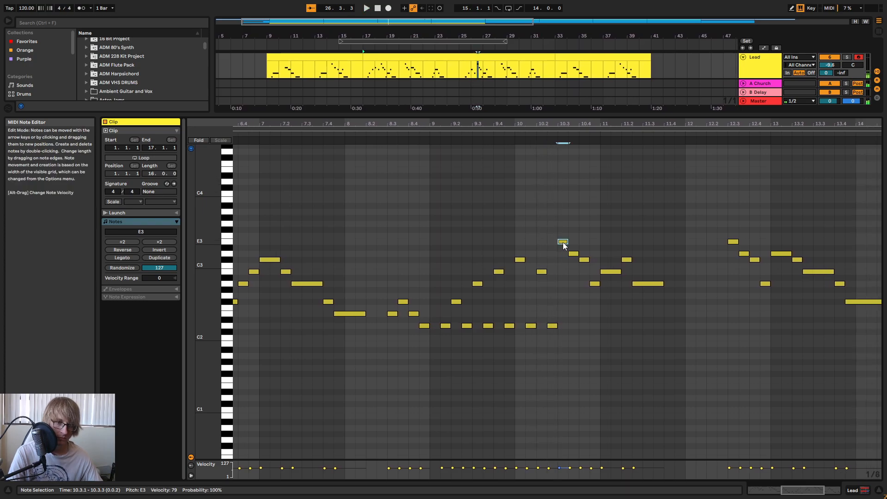
{"action": "key", "text": "Down"}
{"action": "left_click", "coordinate": [584, 261]}
{"action": "key", "text": "Down"}
{"action": "key", "text": "Down"}
{"action": "left_click", "coordinate": [595, 284]}
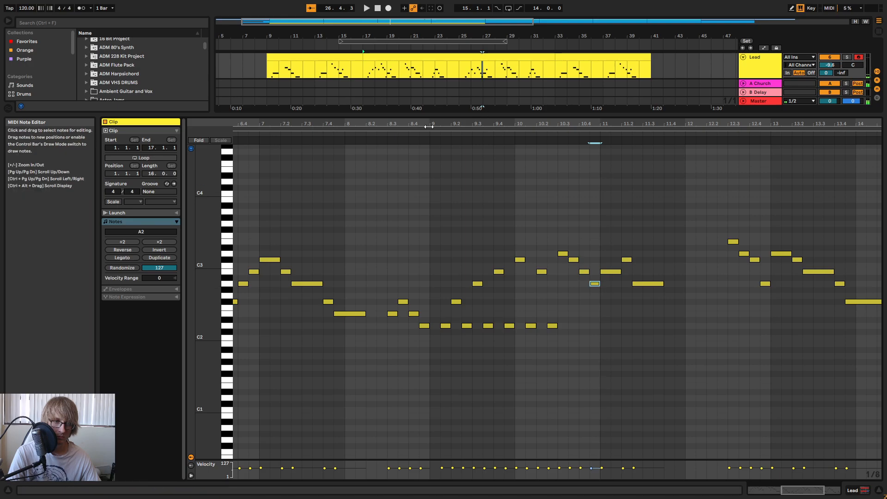
{"action": "key", "text": "space"}
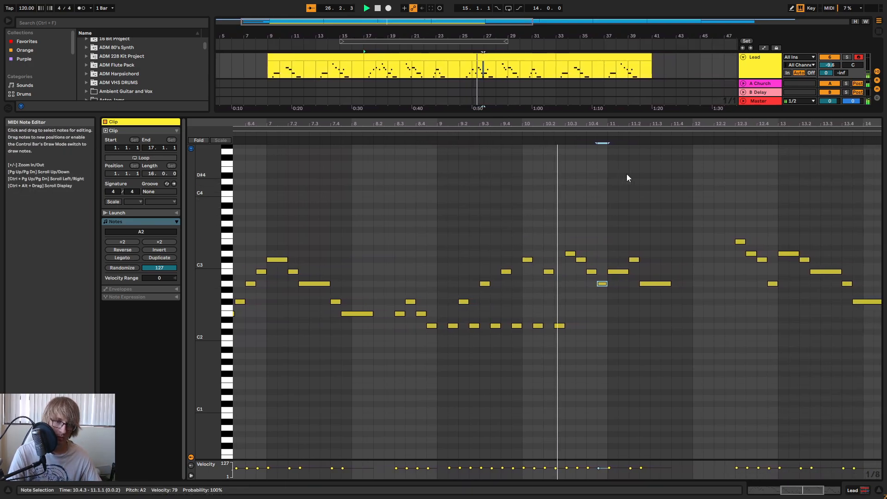
{"action": "key", "text": "space"}
- Shorten the B2 note at 11.1.1 to an eighth and move the C#3 after it to E2 at 11.1.3
{"action": "left_click", "coordinate": [559, 273]}
{"action": "left_click_drag", "start_coordinate": [571, 272], "coordinate": [560, 272]}
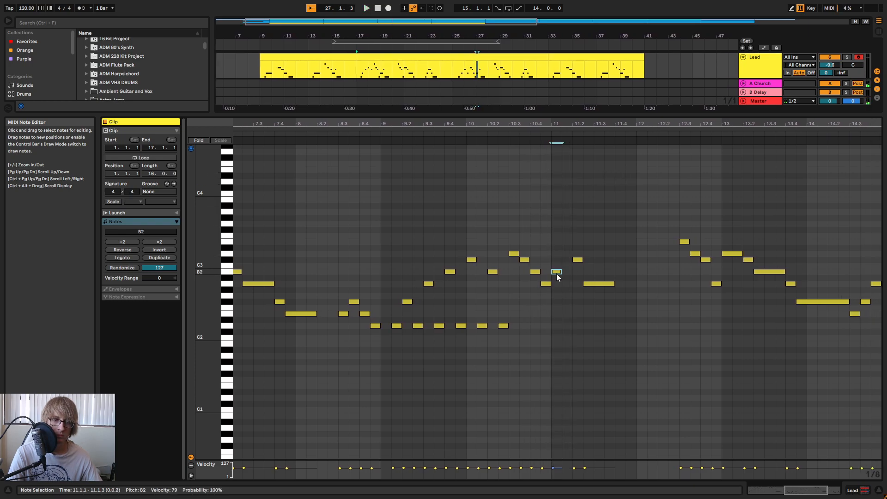
{"action": "left_click", "coordinate": [576, 260]}
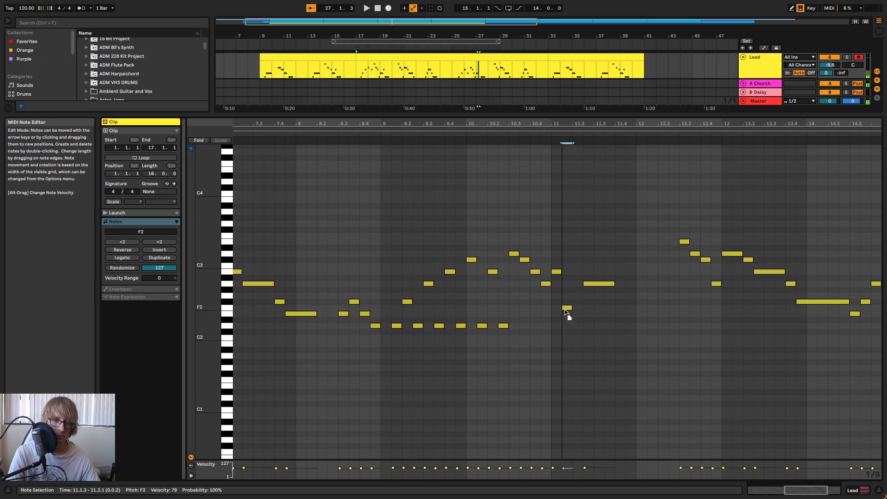
{"action": "left_click", "coordinate": [533, 143]}
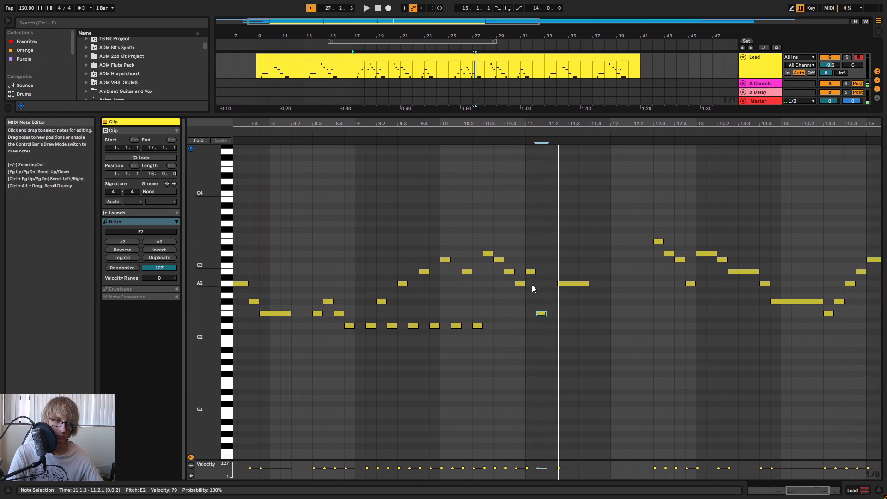
{"action": "key", "text": "space"}
- Examine the Bass clip's notes at bars 25–33 and return to the Lead clip
{"action": "left_click", "coordinate": [530, 271]}
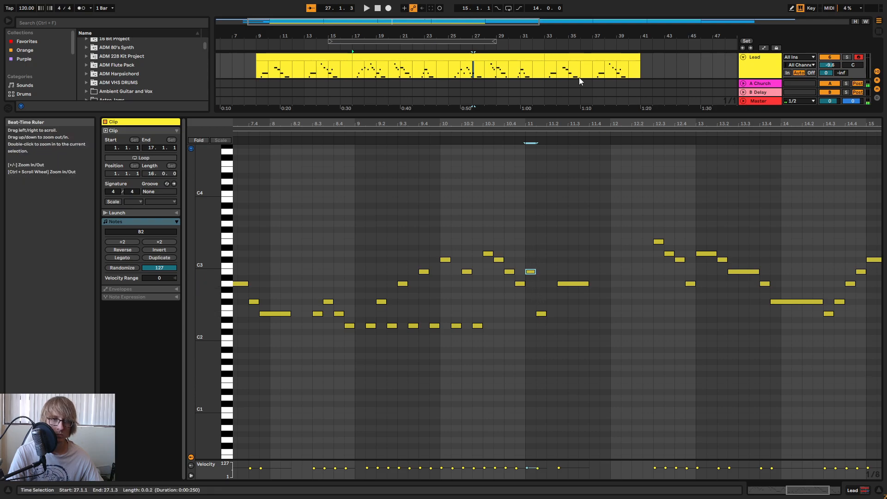
{"action": "left_click_drag", "start_coordinate": [576, 116], "coordinate": [575, 217]}
{"action": "scroll", "coordinate": [497, 76], "scroll_direction": "up", "scroll_amount": 3}
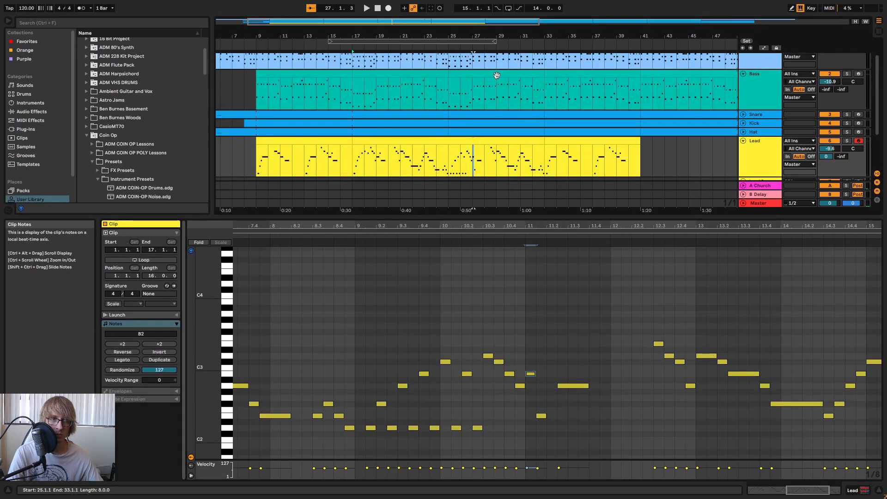
{"action": "left_click", "coordinate": [496, 75]}
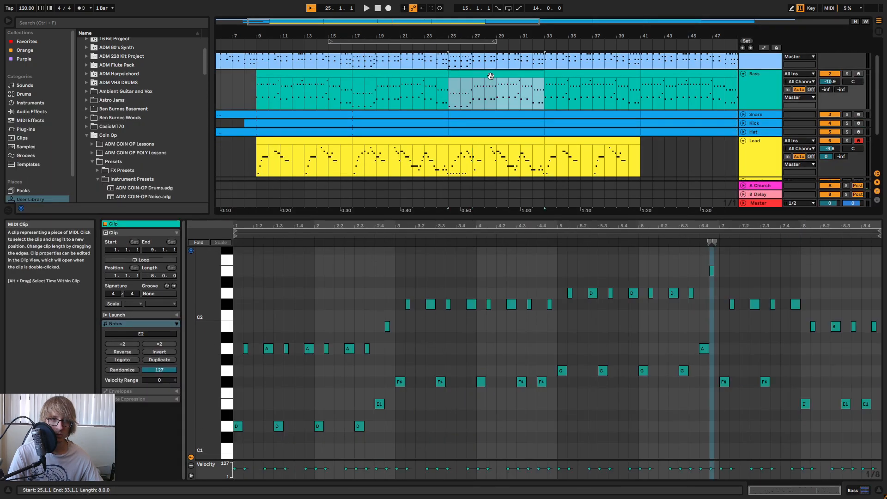
{"action": "left_click", "coordinate": [521, 157]}
- Raise the Lead note at 11.1.3 to F#2 and replay the passage from around 8.3
{"action": "left_click", "coordinate": [410, 351]}
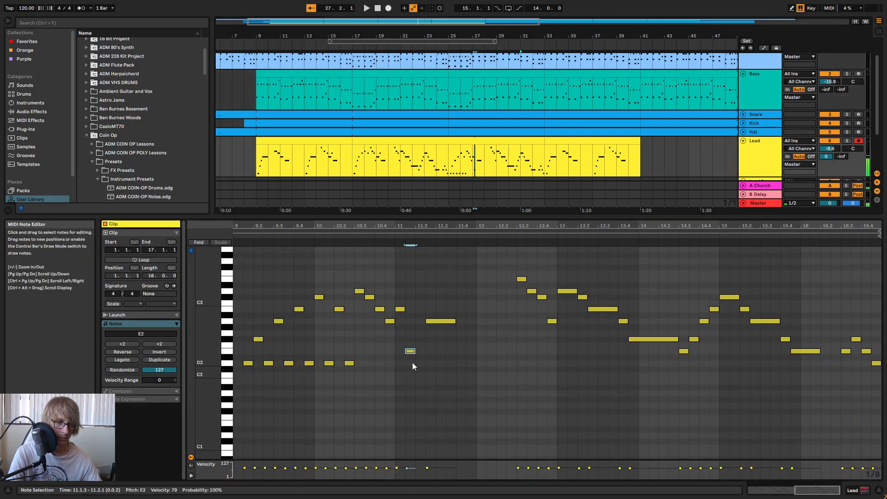
{"action": "left_click", "coordinate": [543, 237]}
{"action": "key", "text": "space"}
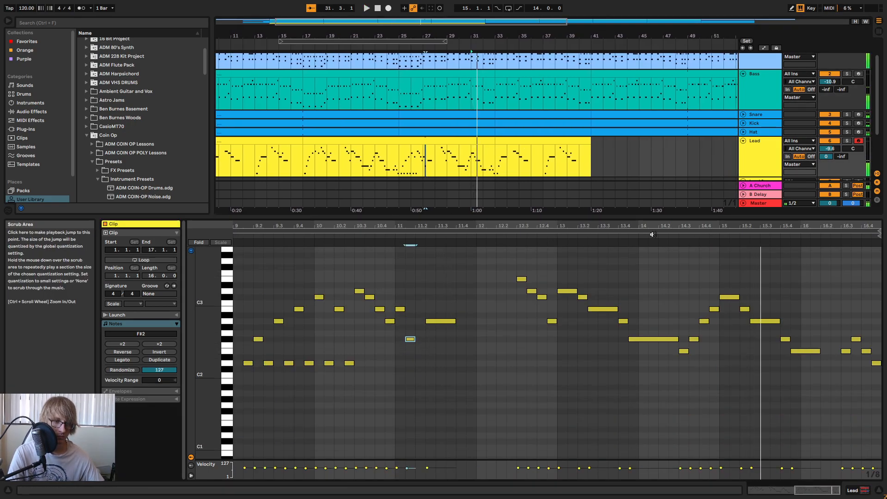
{"action": "key", "text": "space"}
{"action": "left_click_drag", "start_coordinate": [422, 225], "coordinate": [879, 184]}
{"action": "key", "text": "space"}
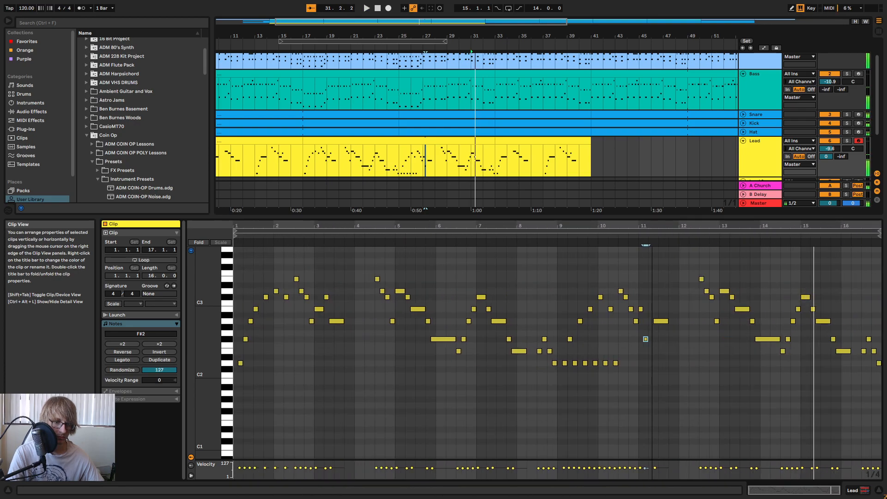
{"action": "key", "text": "space"}
{"action": "left_click_drag", "start_coordinate": [510, 236], "coordinate": [644, 277]}
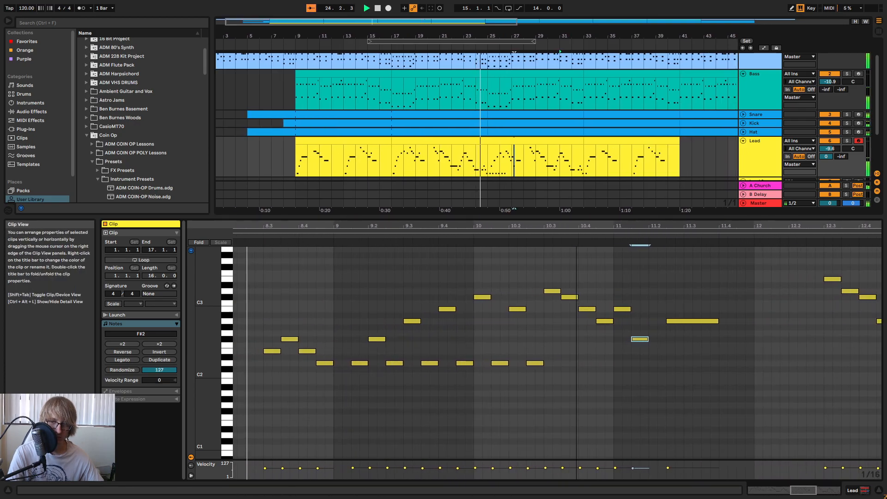
{"action": "left_click", "coordinate": [648, 273]}
{"action": "mouse_move", "coordinate": [608, 224]}
{"action": "left_mouse_down"}
{"action": "mouse_move", "coordinate": [493, 213]}
{"action": "mouse_move", "coordinate": [501, 208]}
{"action": "mouse_move", "coordinate": [545, 224]}
{"action": "mouse_move", "coordinate": [592, 257]}
{"action": "left_mouse_up"}
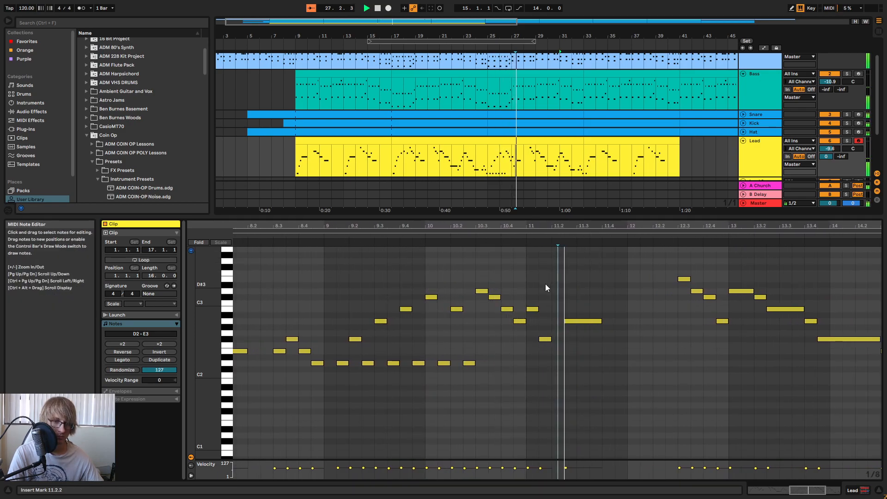
- Delete the long A2 note at 11.2.3 and add eighth notes C#3 at 11.2.1, F#2 at 11.2.3 and D3 at 11.3.1
{"action": "left_click", "coordinate": [580, 320]}
{"action": "key", "text": "Delete"}
{"action": "left_click_drag", "start_coordinate": [534, 294], "coordinate": [543, 323]}
{"action": "left_click_drag", "start_coordinate": [542, 313], "coordinate": [545, 318]}
{"action": "double_click", "coordinate": [557, 296]}
{"action": "left_click", "coordinate": [566, 341]}
{"action": "double_click", "coordinate": [566, 339]}
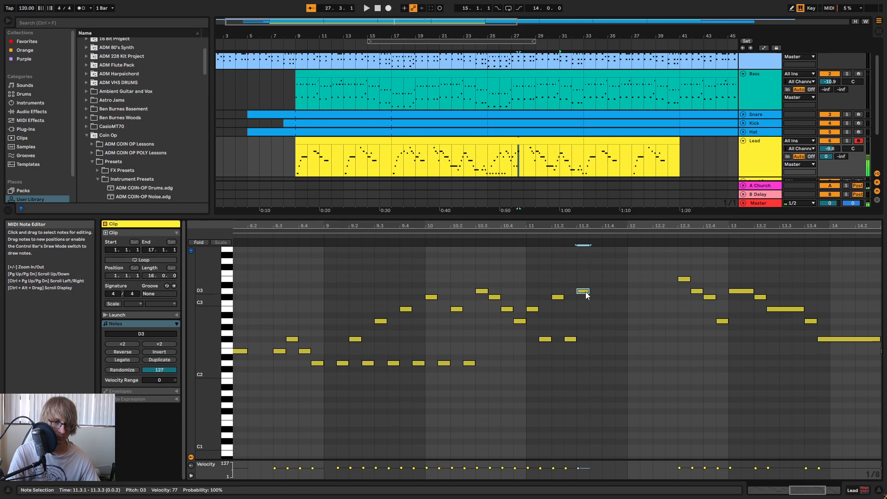
- Add eighth notes F#2 at 11.3.3, E3 at 11.4.1 and F#2 at 11.4.3, and replay the phrase
{"action": "double_click", "coordinate": [597, 340]}
{"action": "left_click", "coordinate": [613, 281]}
{"action": "double_click", "coordinate": [620, 339]}
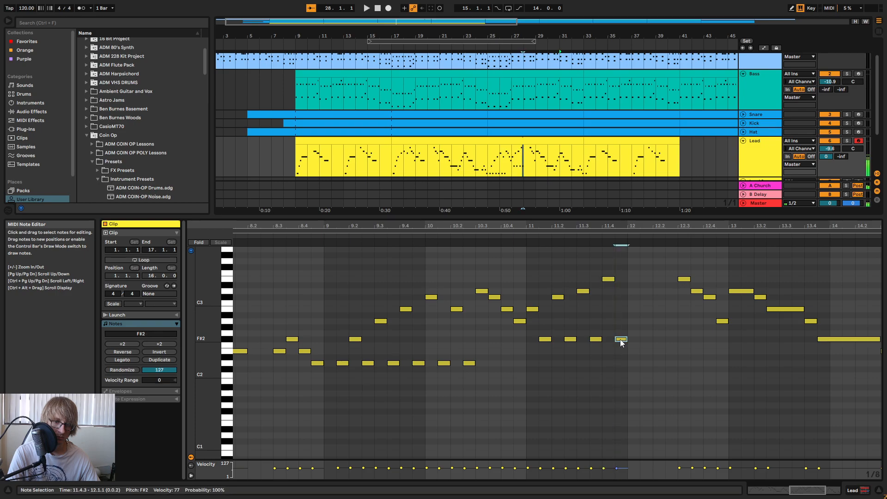
{"action": "left_click", "coordinate": [408, 238]}
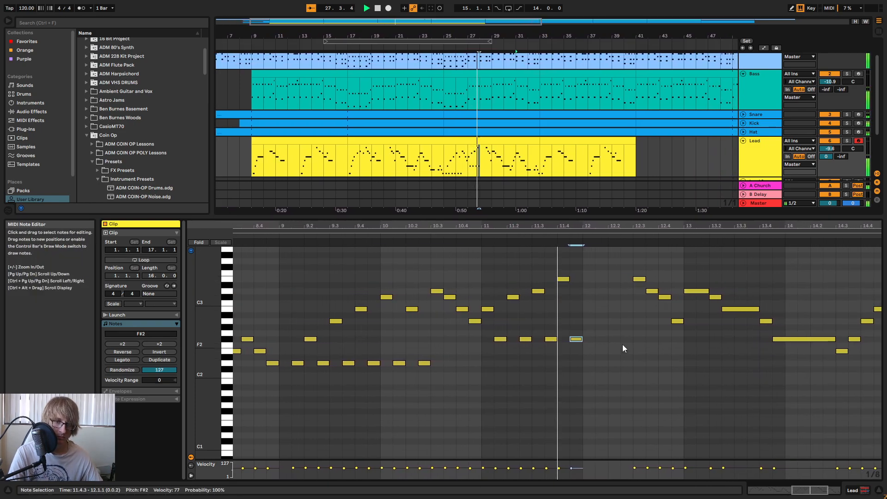
{"action": "key", "text": "space"}
- Lower the E3 note at 11.4.1 to C#3 and replay from around bar 11 of the clip
{"action": "left_click", "coordinate": [512, 311]}
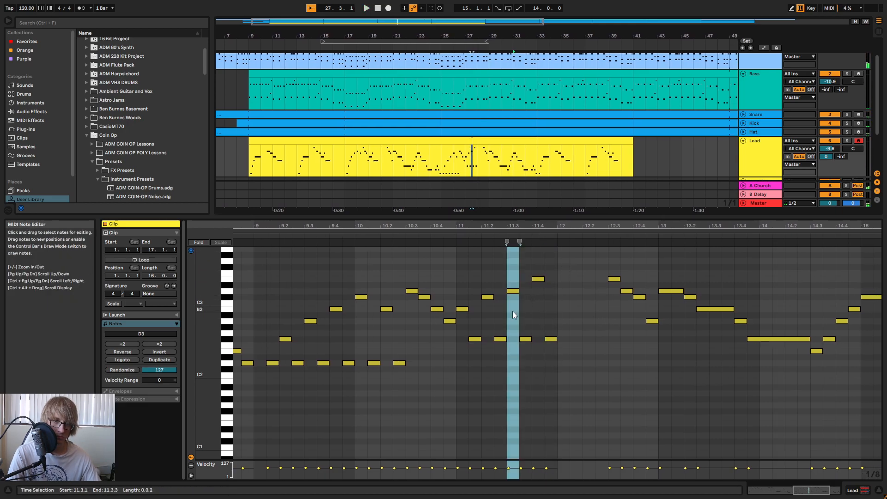
{"action": "left_click_drag", "start_coordinate": [539, 280], "coordinate": [538, 297]}
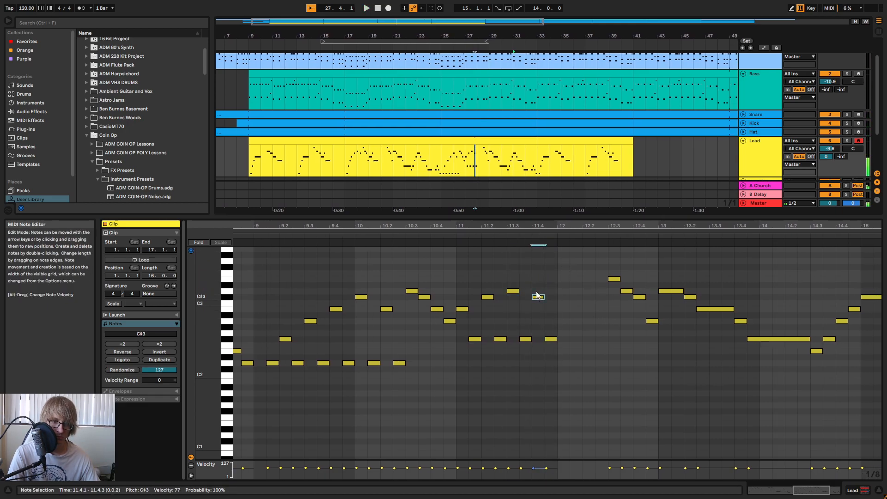
{"action": "left_click", "coordinate": [452, 236]}
{"action": "key", "text": "space"}
- Add eighth notes E3 at 12.1.1, F#2 at 12.1.3, C#3 at 12.2.1 and F#2 at 12.2.3
{"action": "double_click", "coordinate": [566, 284]}
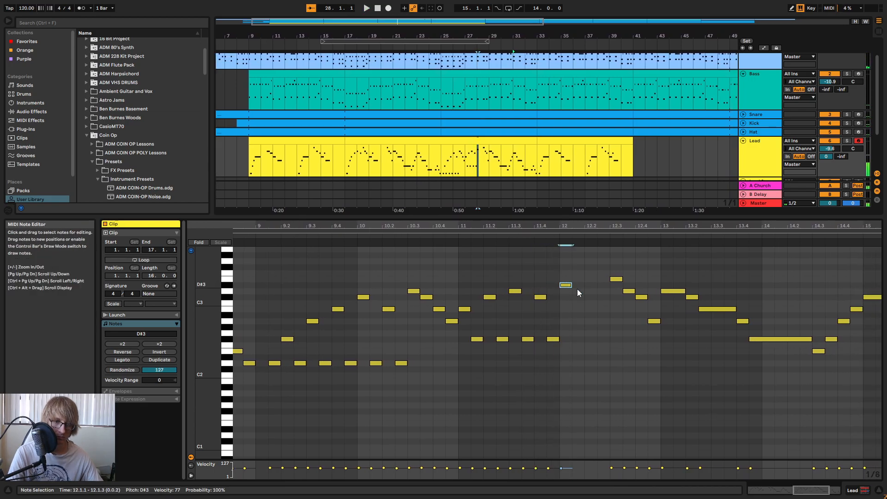
{"action": "double_click", "coordinate": [576, 340]}
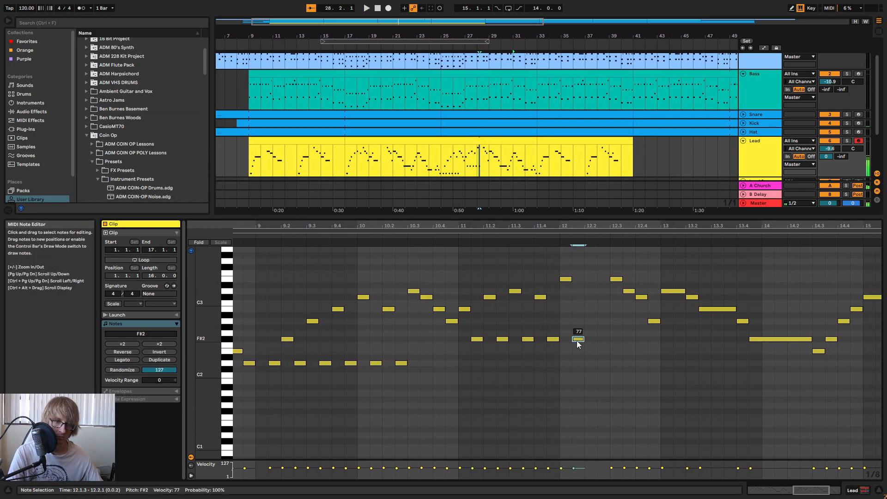
{"action": "double_click", "coordinate": [589, 292]}
{"action": "key", "text": "Down"}
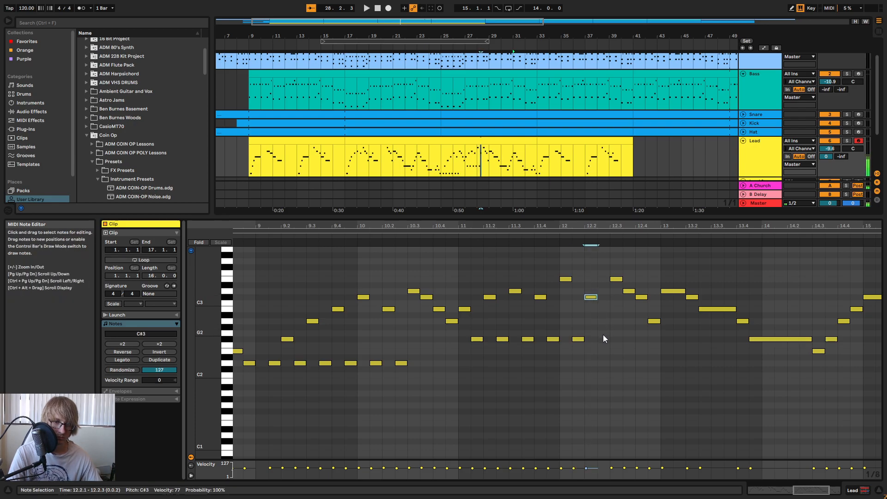
{"action": "double_click", "coordinate": [604, 338]}
- Play the reworked Lead passage from around bar 24 and select the B2 note at 11.1.1
{"action": "key", "text": "minus"}
{"action": "key", "text": "minus"}
{"action": "key", "text": "space"}
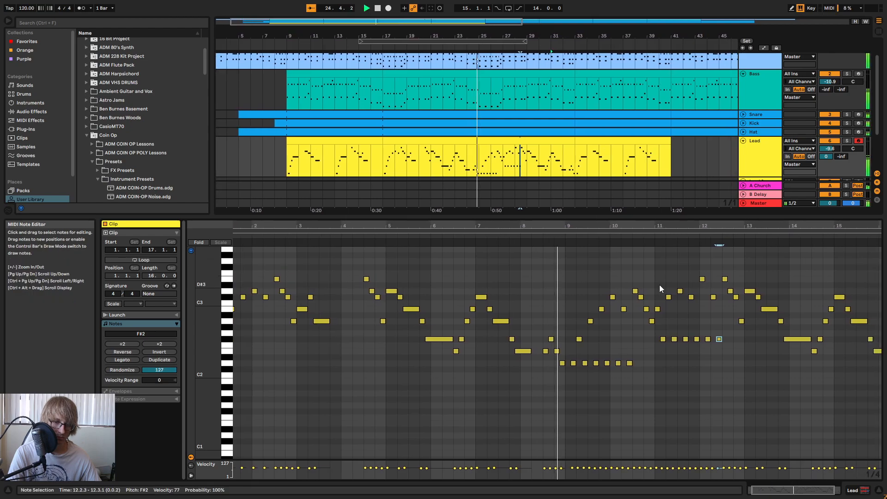
{"action": "key", "text": "plus"}
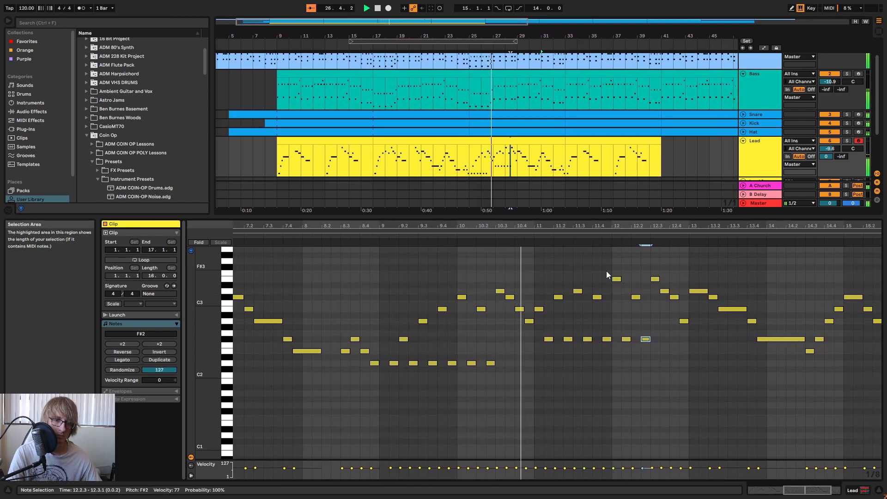
{"action": "left_click", "coordinate": [537, 309]}
{"action": "key", "text": "space"}
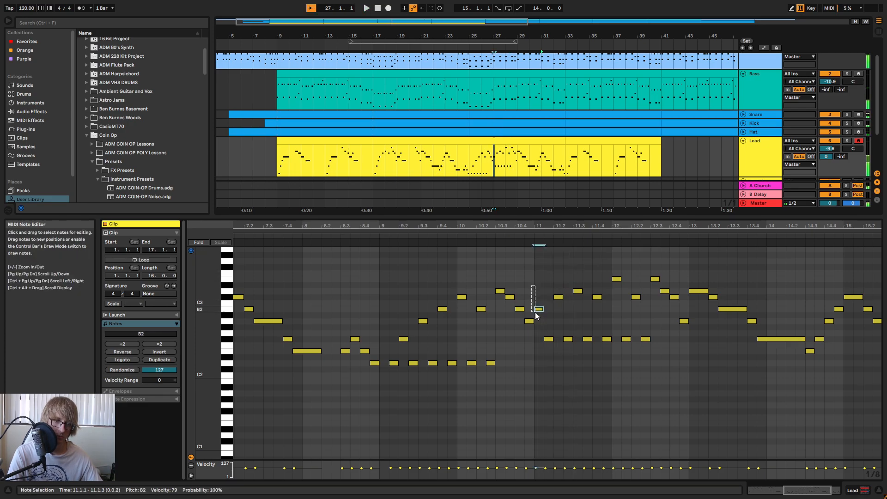
- Delete the selected Lead note at 11.1.1 and play the reworked passage from bar 11 into bar 12
{"action": "key", "text": "space"}
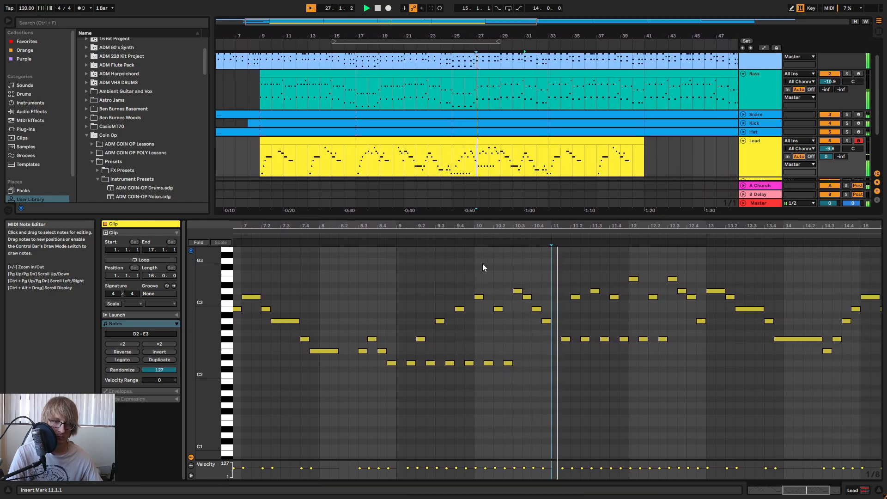
{"action": "left_click", "coordinate": [668, 248]}
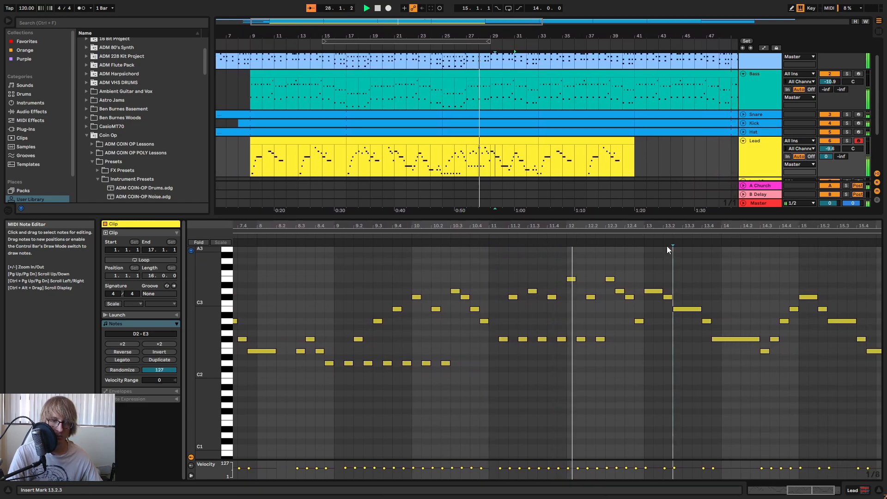
{"action": "left_click", "coordinate": [588, 266]}
{"action": "key", "text": "space"}
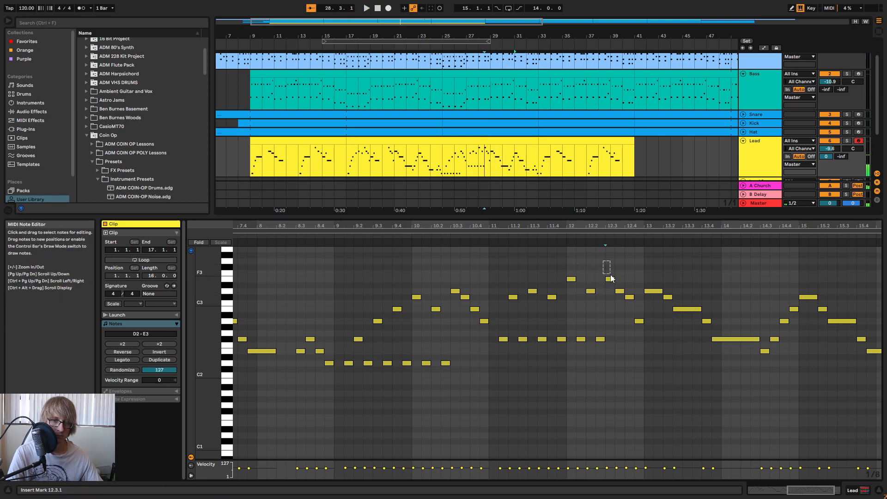
- Raise the Lead notes at 12.3.1, 12.3.3 and 12.4.1 to F#3, E3 and D3
{"action": "key", "text": "Up"}
{"action": "left_click", "coordinate": [620, 291]}
{"action": "key", "text": "Up"}
{"action": "key", "text": "Up"}
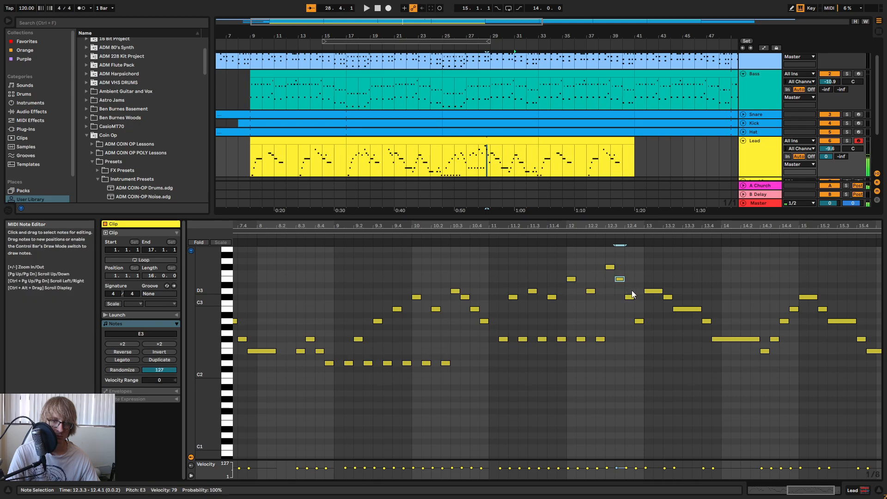
{"action": "key", "text": "Down"}
- Raise the note at 12.4.3 to C#3 and replay the end of bar 12
{"action": "left_click", "coordinate": [639, 320]}
{"action": "key", "text": "Up"}
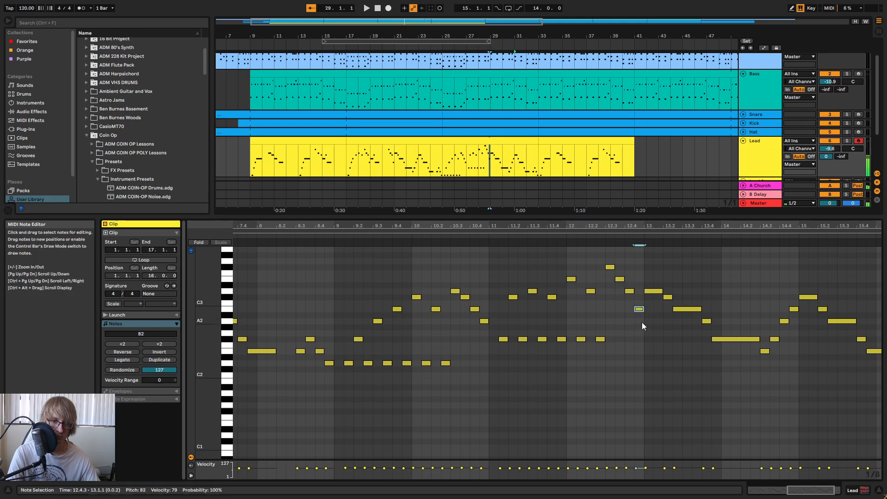
{"action": "left_click", "coordinate": [486, 235]}
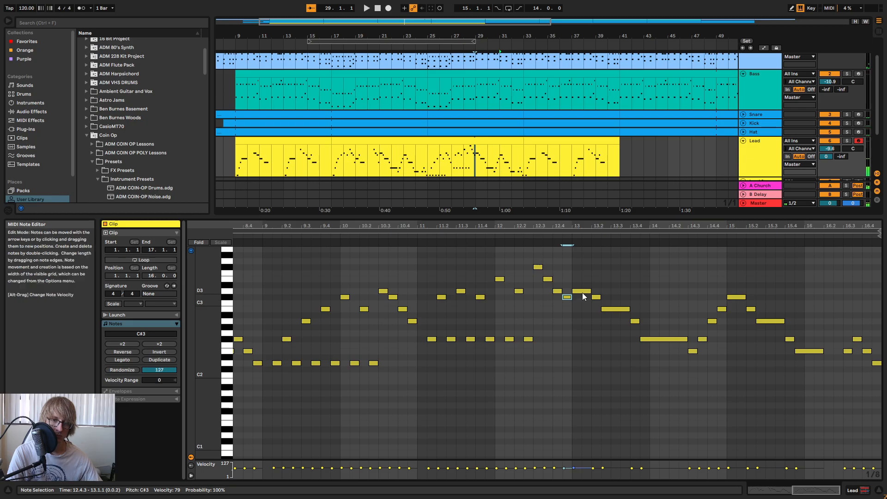
{"action": "key", "text": "space"}
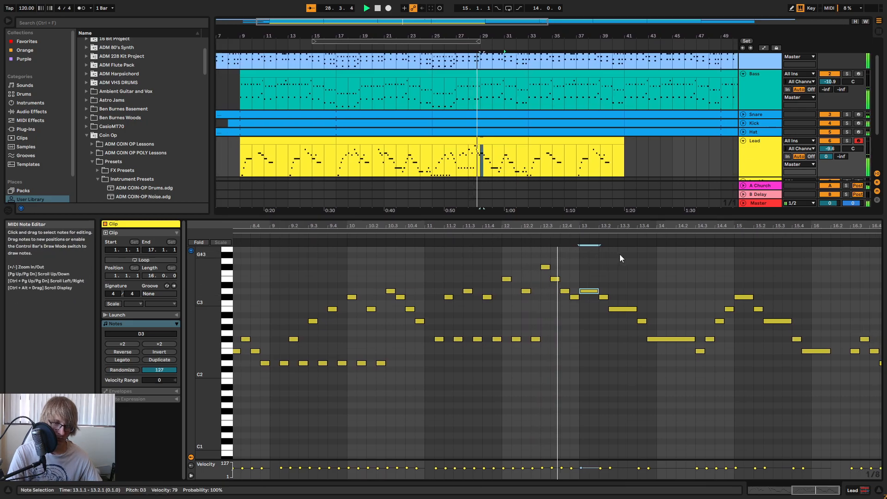
{"action": "key", "text": "space"}
- Shorten the D3 at 13.1.1 to an eighth note and pull the following C#3 and B2 in as eighths at 13.1.3 and 13.2.1
{"action": "left_click_drag", "start_coordinate": [591, 291], "coordinate": [581, 290]}
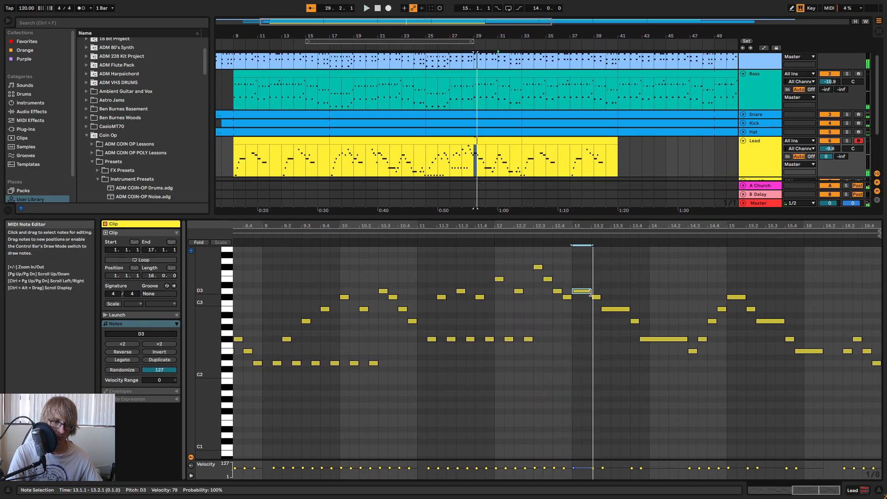
{"action": "left_click", "coordinate": [595, 297]}
{"action": "left_click", "coordinate": [620, 309]}
{"action": "key", "text": "Left"}
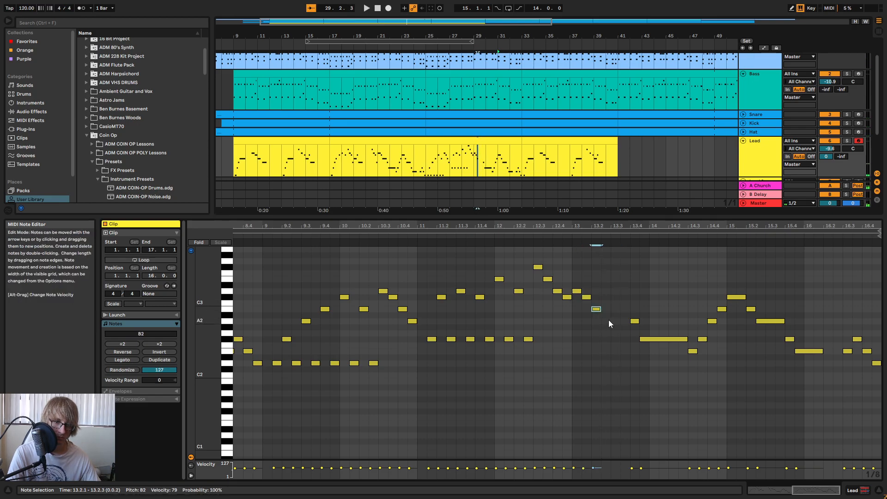
- Add A2 eighth notes at 13.2.3 and 13.3.3, with the long F#2 moved to 13.3.1 and cut to an eighth
{"action": "double_click", "coordinate": [608, 321]}
{"action": "left_click_drag", "start_coordinate": [648, 340], "coordinate": [621, 342]}
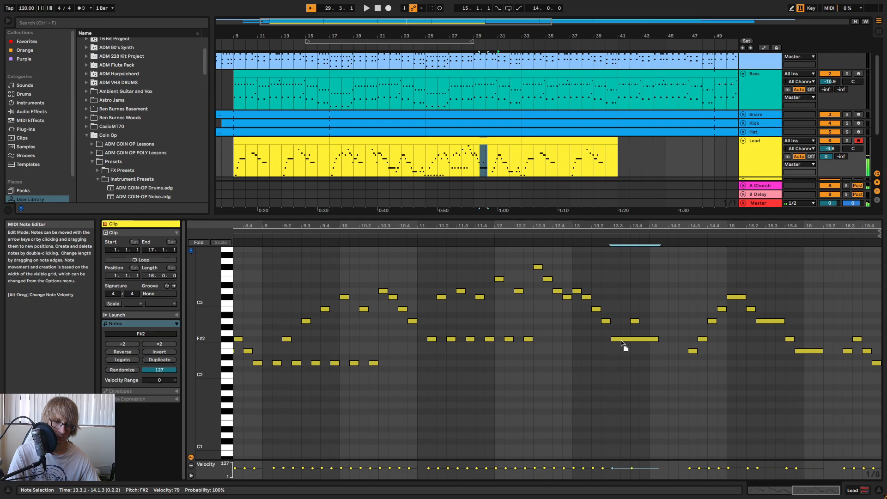
{"action": "double_click", "coordinate": [625, 321]}
- Raise the note at 13.4.1 to B2, add an eighth-note C#3 at 13.4.3, and play the phrase
{"action": "key", "text": "Up"}
{"action": "key", "text": "Up"}
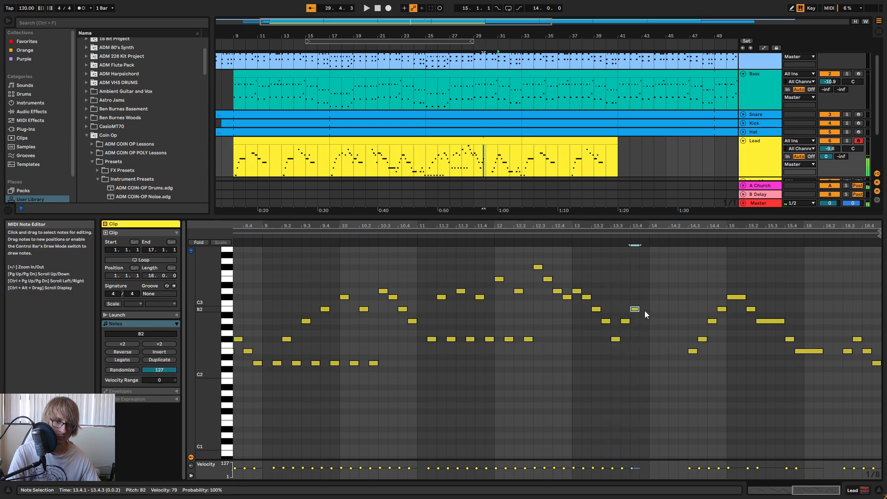
{"action": "double_click", "coordinate": [643, 293]}
{"action": "key", "text": "Down"}
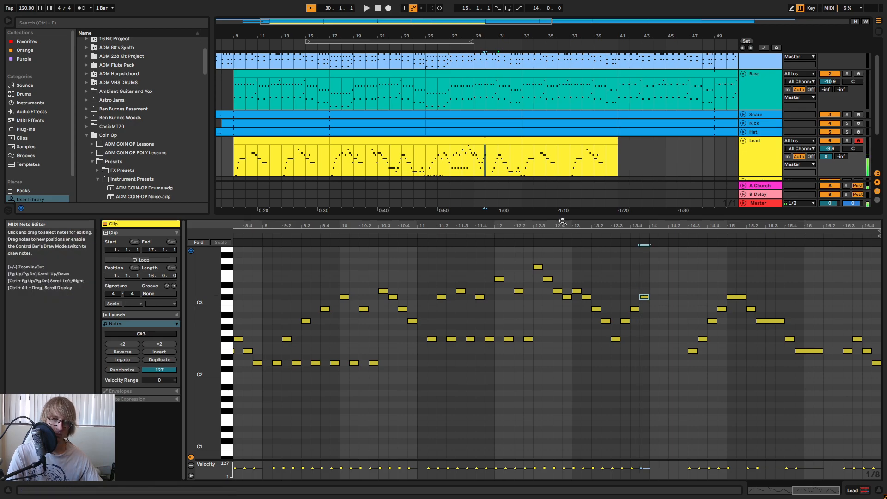
{"action": "key", "text": "space"}
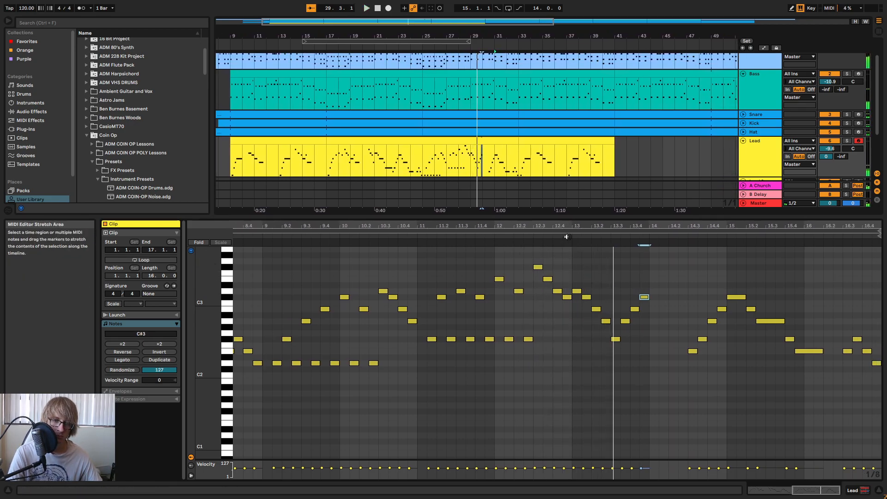
{"action": "key", "text": "space"}
- Raise the note at 13.3.1 to B2
{"action": "left_click", "coordinate": [614, 339]}
{"action": "key", "text": "Up"}
{"action": "key", "text": "Up"}
{"action": "key", "text": "Up"}
{"action": "left_click", "coordinate": [626, 322]}
- Lower the notes at 13.4.1 and 13.4.3 to F#2 and E2, and replay the phrase
{"action": "left_click", "coordinate": [635, 310]}
{"action": "key", "text": "Down"}
{"action": "key", "text": "Down"}
{"action": "key", "text": "Down"}
{"action": "key", "text": "Down"}
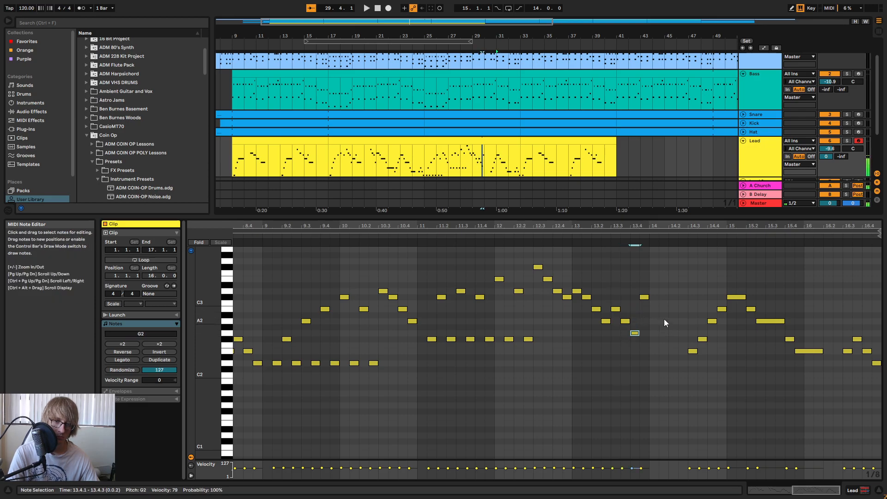
{"action": "key", "text": "Down"}
{"action": "left_click", "coordinate": [644, 297]}
{"action": "key", "text": "Down"}
{"action": "left_click", "coordinate": [565, 237]}
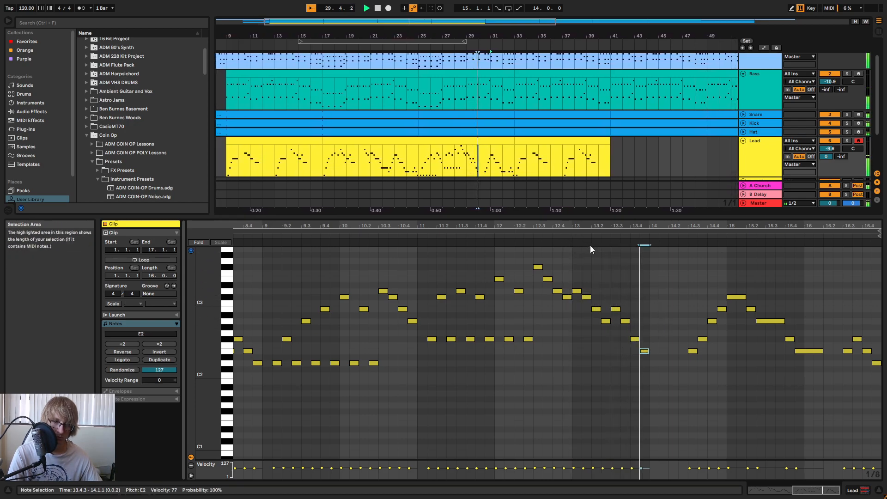
{"action": "left_click", "coordinate": [387, 236]}
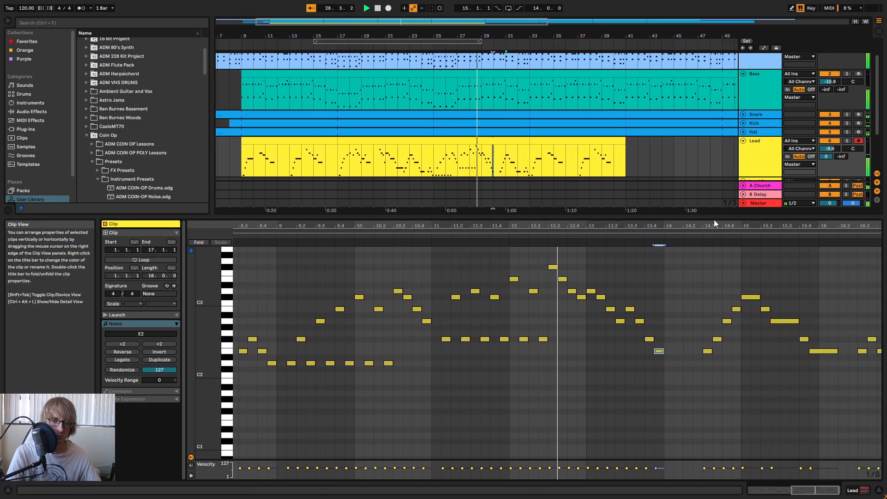
- Stop playback and delete all Lead clip notes from bar 14 to the clip's end
{"action": "left_click_drag", "start_coordinate": [686, 226], "coordinate": [699, 225]}
{"action": "key", "text": "space"}
{"action": "left_click_drag", "start_coordinate": [674, 386], "coordinate": [879, 267]}
{"action": "key", "text": "Delete"}
- Copy the last four notes of bar 13 to 14.1.1, transpose the copy down to F#2, E2, C#2 and B1, and play it
{"action": "left_click_drag", "start_coordinate": [654, 318], "coordinate": [595, 356]}
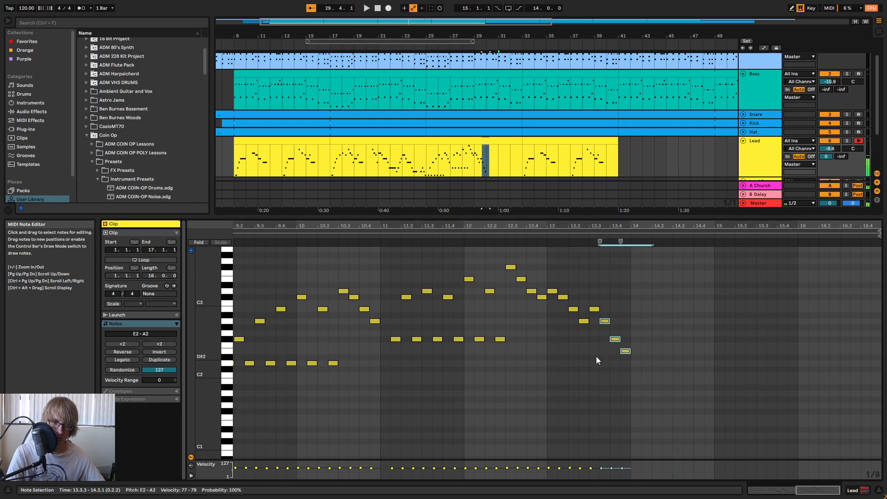
{"action": "left_click", "coordinate": [631, 314]}
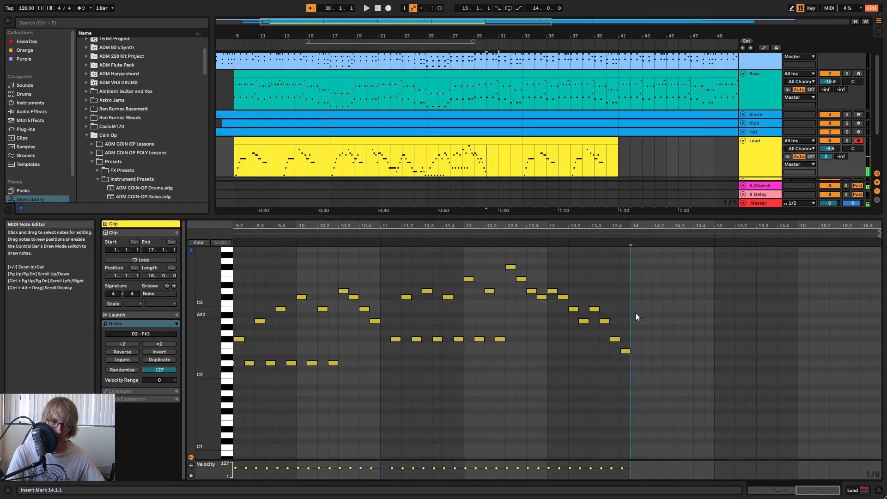
{"action": "key", "text": "Down"}
{"action": "key", "text": "Down"}
{"action": "key", "text": "space"}
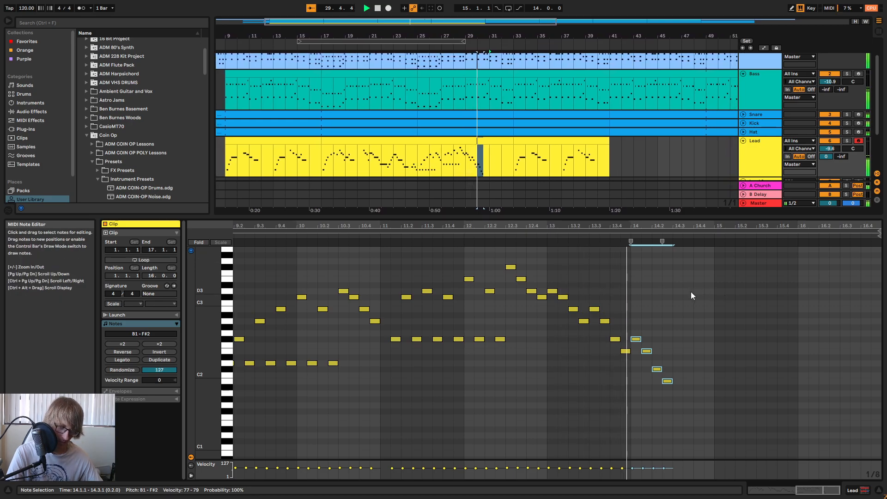
{"action": "key", "text": "space"}
- Raise the note at 14.2.1 to D2, add rising eighths D2, E2, F#2 and A2 from 14.3.1 to 14.4.3, and replay
{"action": "left_click", "coordinate": [667, 381]}
{"action": "double_click", "coordinate": [677, 364]}
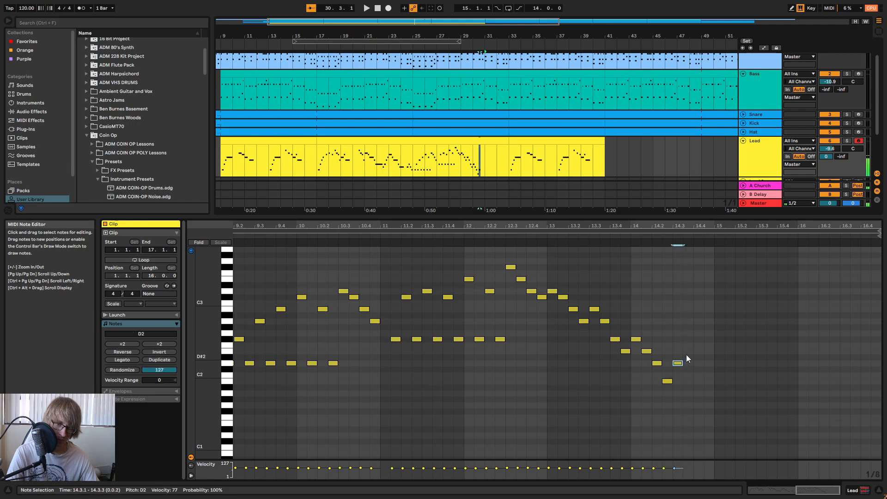
{"action": "double_click", "coordinate": [688, 351]}
{"action": "double_click", "coordinate": [699, 339]}
{"action": "double_click", "coordinate": [711, 321]}
{"action": "left_click", "coordinate": [544, 234]}
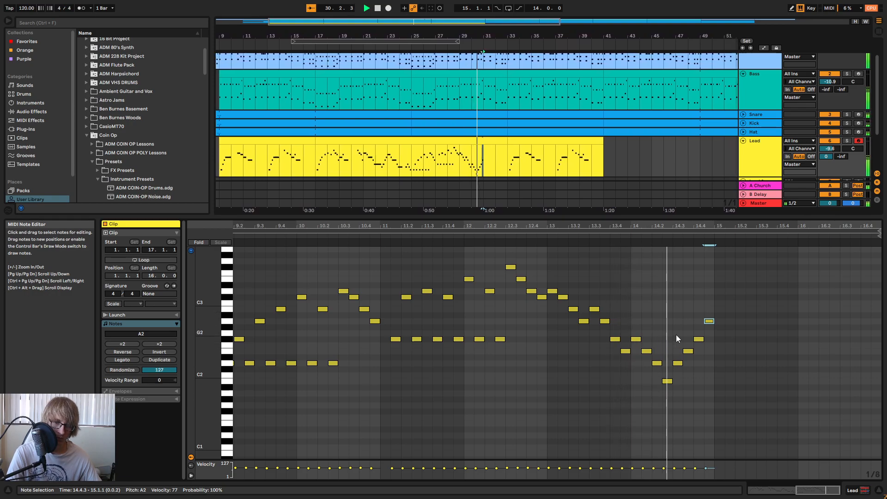
{"action": "key", "text": "space"}
- Add descending eighth notes B2 at 15.1.1, A2 at 15.1.3, F#2 at 15.2.1 and E2 at 15.2.3
{"action": "double_click", "coordinate": [716, 309]}
{"action": "left_click", "coordinate": [732, 323]}
{"action": "double_click", "coordinate": [731, 322]}
{"action": "double_click", "coordinate": [742, 337]}
{"action": "double_click", "coordinate": [753, 351]}
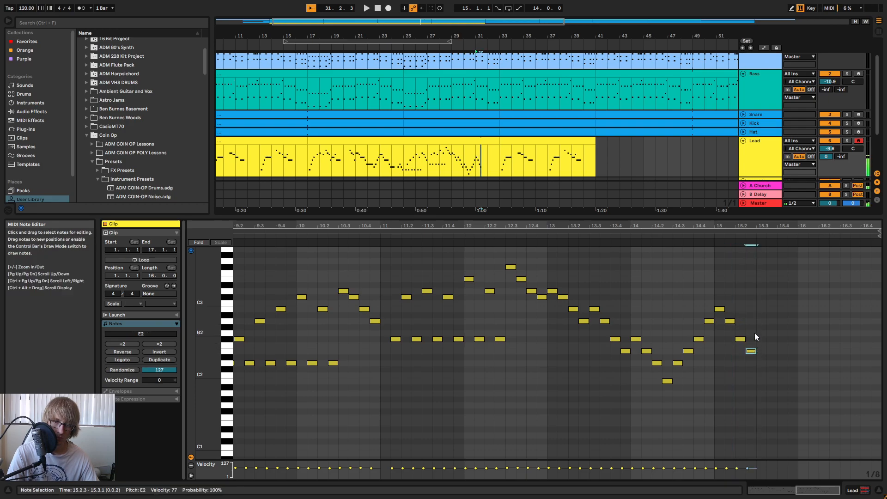
- Replay the run from bar 14, and add eighth notes F#2 at 15.3.1 and E2 at 15.3.3
{"action": "key", "text": "space"}
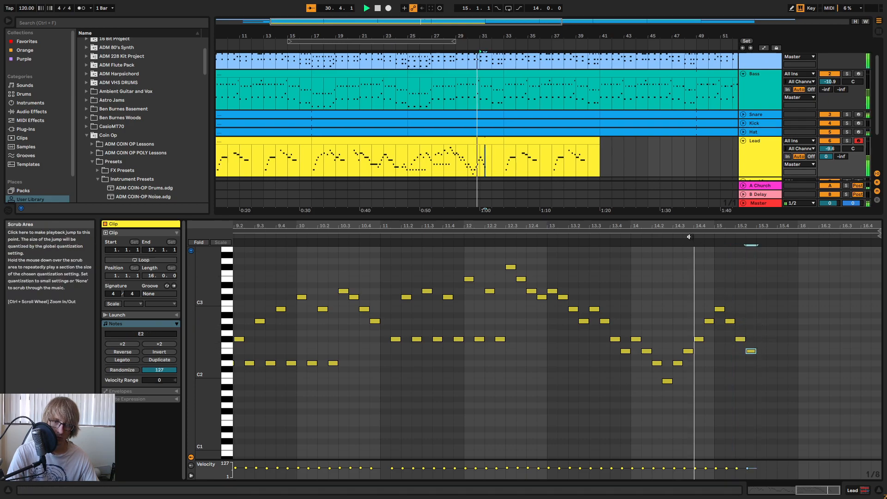
{"action": "key", "text": "space"}
{"action": "double_click", "coordinate": [760, 339]}
{"action": "double_click", "coordinate": [772, 351]}
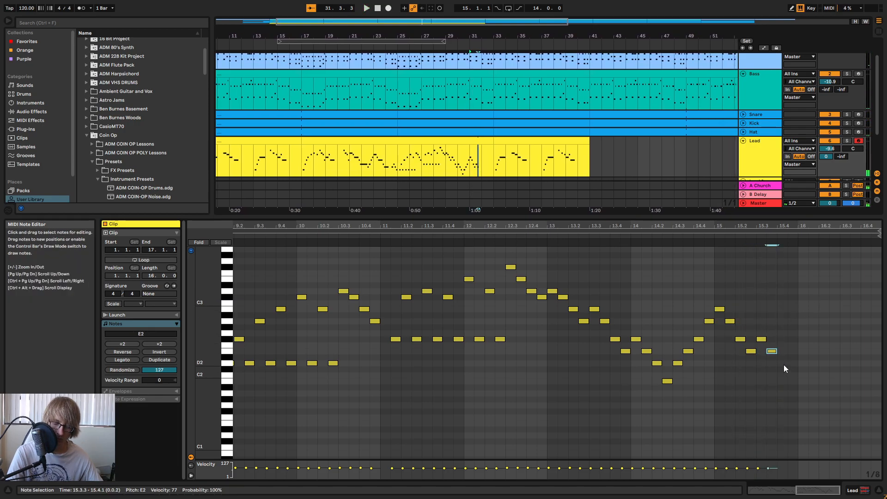
- Continue the lead melody from 15.4.1 to 16.2.3 with eighth notes D2, E2, F#2, A2, B2 and C#3
{"action": "double_click", "coordinate": [782, 363]}
{"action": "double_click", "coordinate": [794, 351]}
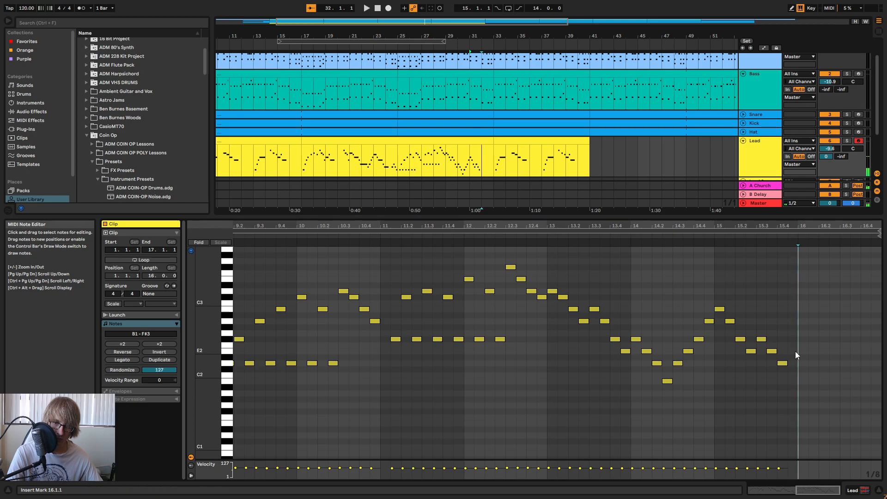
{"action": "double_click", "coordinate": [806, 340]}
{"action": "double_click", "coordinate": [814, 327]}
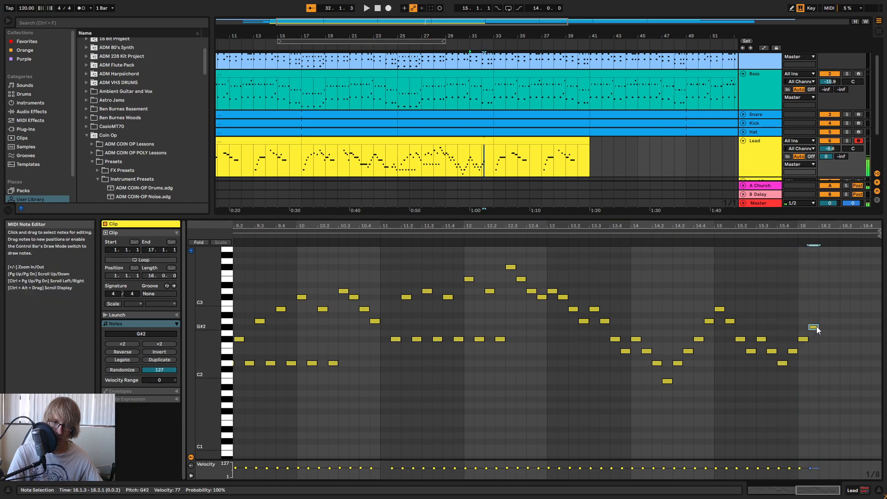
{"action": "key", "text": "Up"}
{"action": "double_click", "coordinate": [824, 309]}
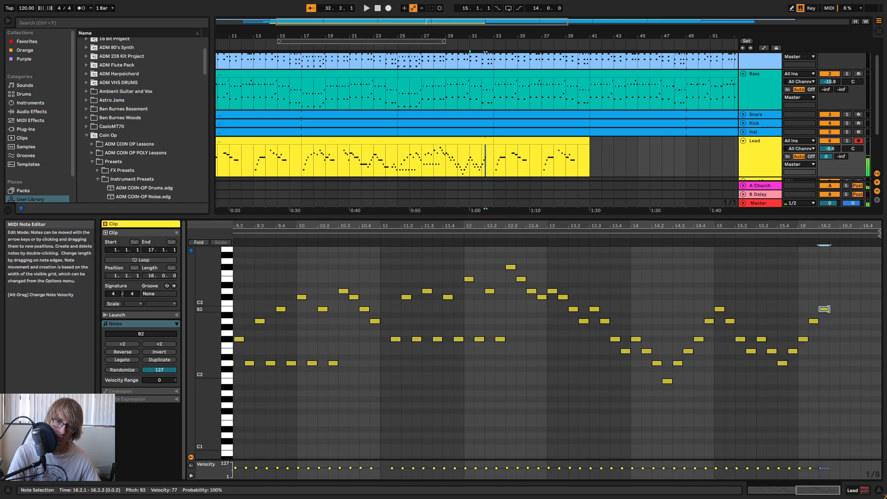
{"action": "double_click", "coordinate": [835, 290]}
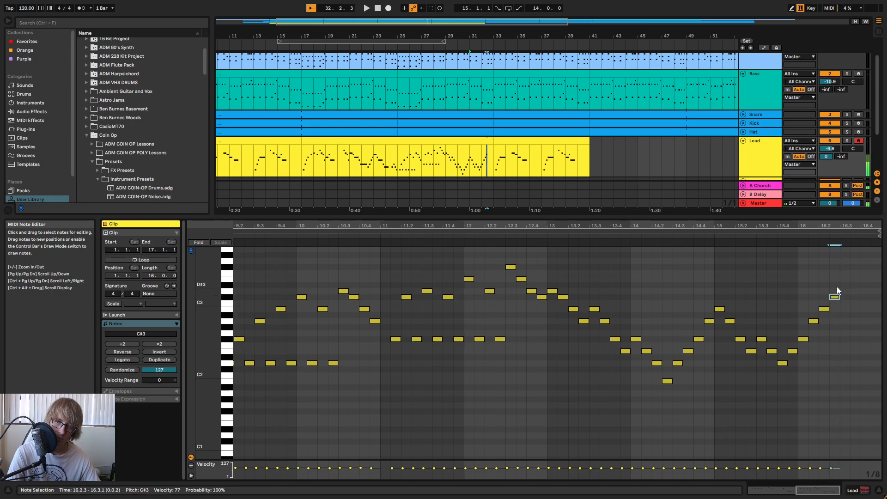
- Play back the phrase and extend the rising run to the clip's end with eighth notes D3, E3, F#3 and A3
{"action": "key", "text": "ctrl+a"}
{"action": "key", "text": "space"}
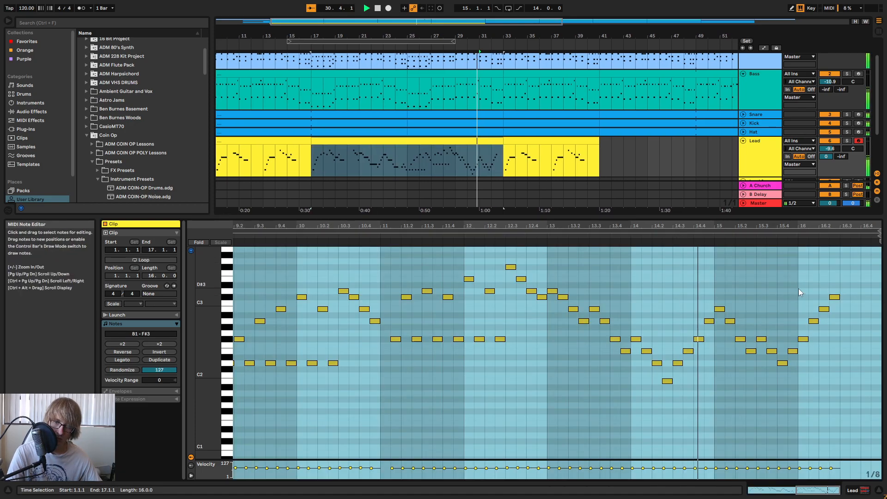
{"action": "left_click", "coordinate": [796, 290]}
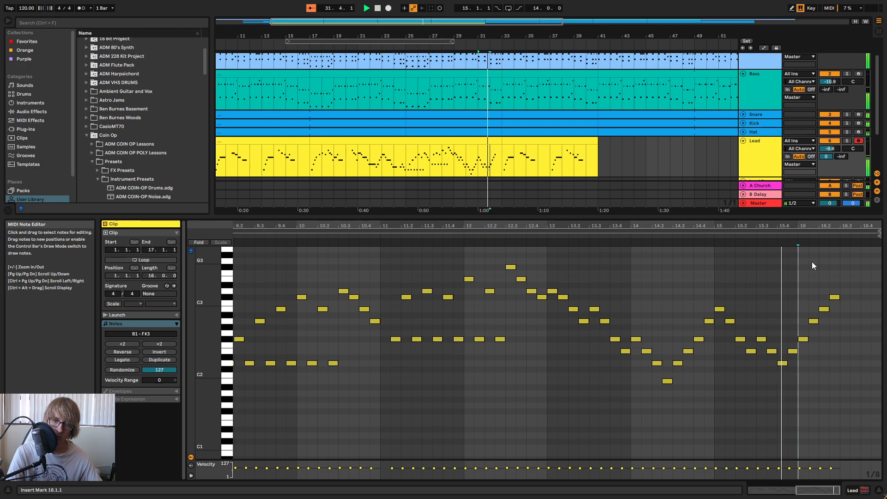
{"action": "double_click", "coordinate": [845, 291]}
{"action": "double_click", "coordinate": [857, 280]}
{"action": "double_click", "coordinate": [865, 267]}
{"action": "double_click", "coordinate": [876, 248]}
- Play back the lead clip from several points to listen to its closing rising run
{"action": "left_click", "coordinate": [749, 233]}
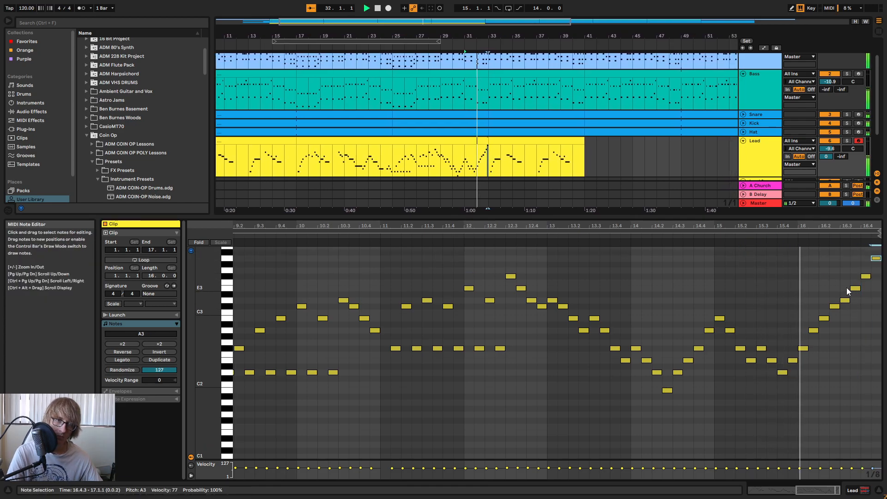
{"action": "scroll", "coordinate": [847, 287], "scroll_direction": "up", "scroll_amount": 3}
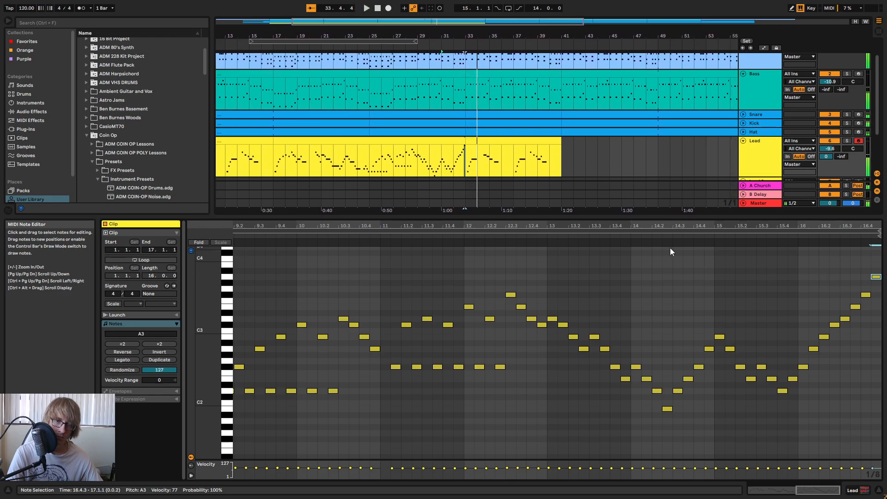
{"action": "left_click", "coordinate": [687, 234]}
{"action": "left_click_drag", "start_coordinate": [689, 226], "coordinate": [689, 204]}
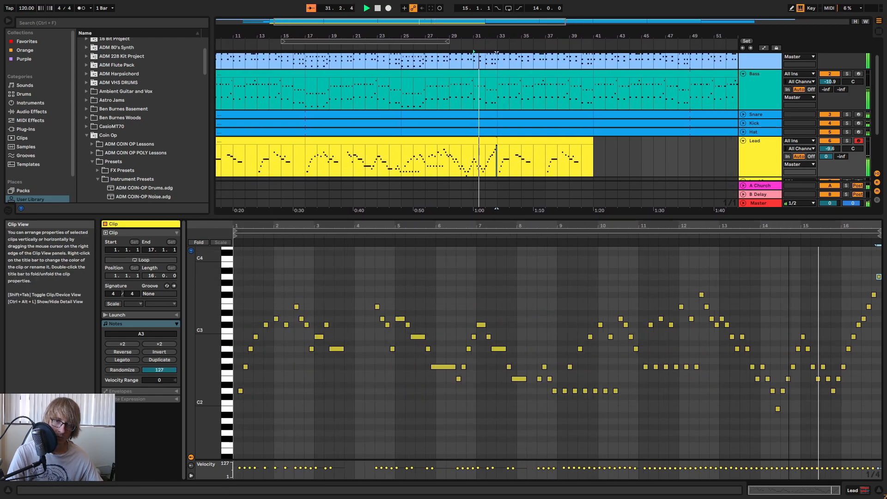
{"action": "left_click", "coordinate": [413, 141]}
{"action": "key", "text": "space"}
{"action": "key", "text": "space"}
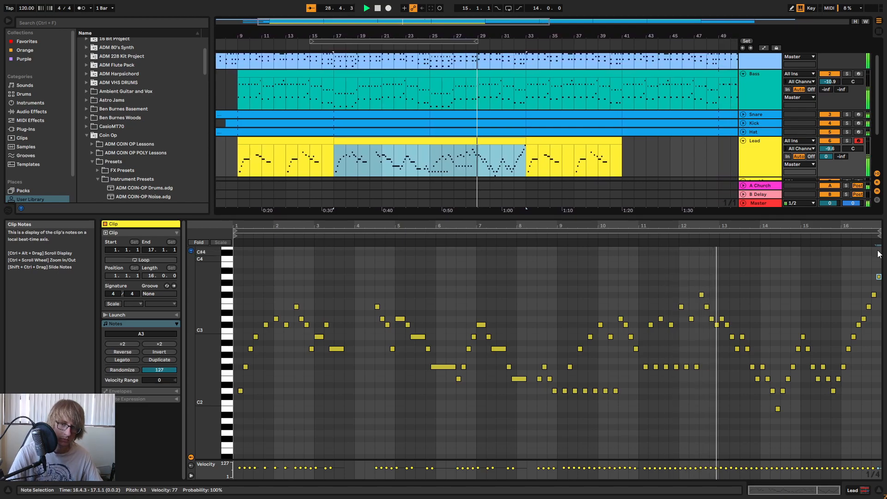
- Enlarge the note editor and play back the melody from around bar 15
{"action": "left_click_drag", "start_coordinate": [803, 218], "coordinate": [803, 136]}
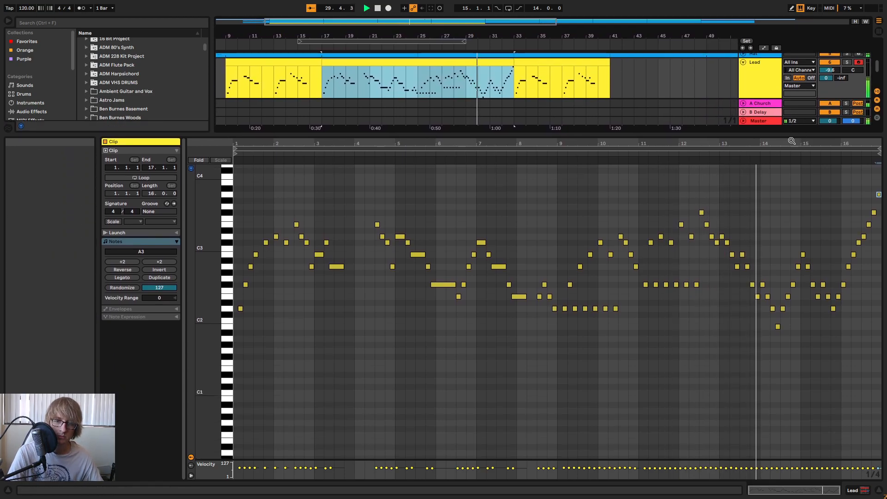
{"action": "left_click_drag", "start_coordinate": [759, 143], "coordinate": [758, 137]}
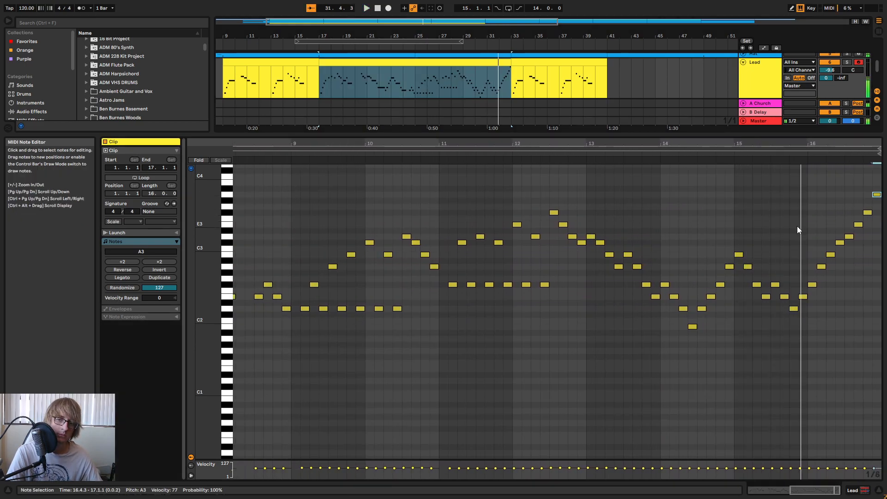
{"action": "left_click", "coordinate": [725, 155]}
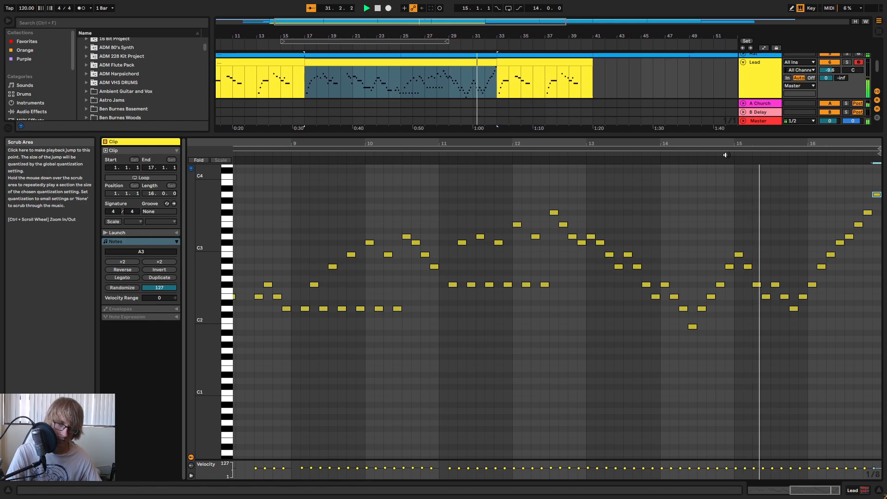
- Raise the lead notes at 15.3.3 and 15.4.1 to A2 and B2, checking the change by playback
{"action": "left_click", "coordinate": [784, 296]}
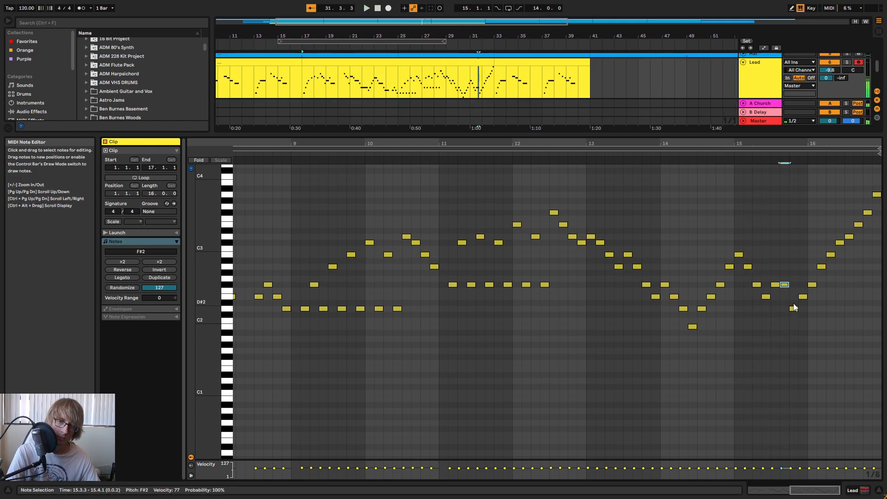
{"action": "key", "text": "Up"}
{"action": "key", "text": "Up"}
{"action": "key", "text": "Up"}
{"action": "key", "text": "Up"}
{"action": "key", "text": "Up"}
{"action": "key", "text": "Up"}
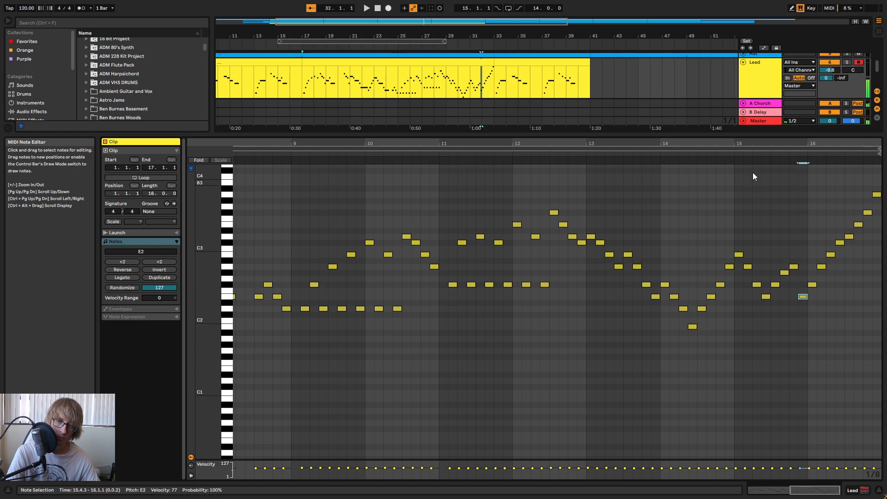
{"action": "left_click", "coordinate": [733, 152]}
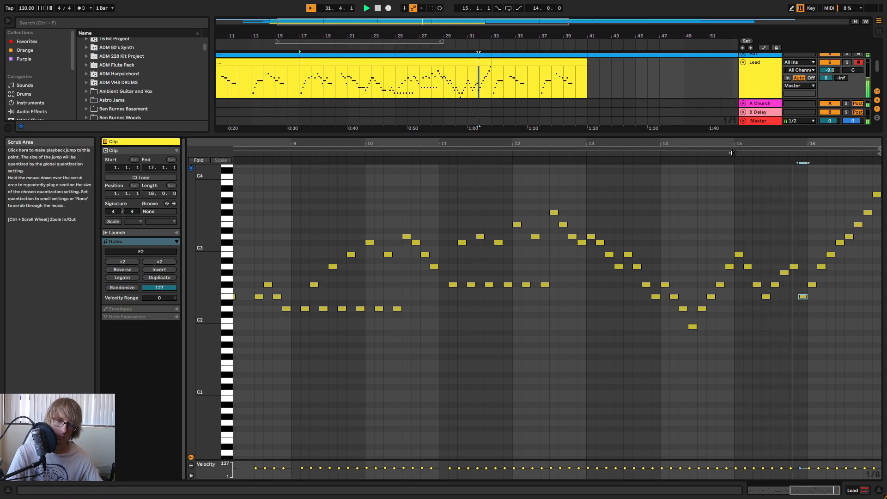
{"action": "key", "text": "space"}
{"action": "left_click_drag", "start_coordinate": [776, 256], "coordinate": [799, 275]}
{"action": "left_click", "coordinate": [728, 157]}
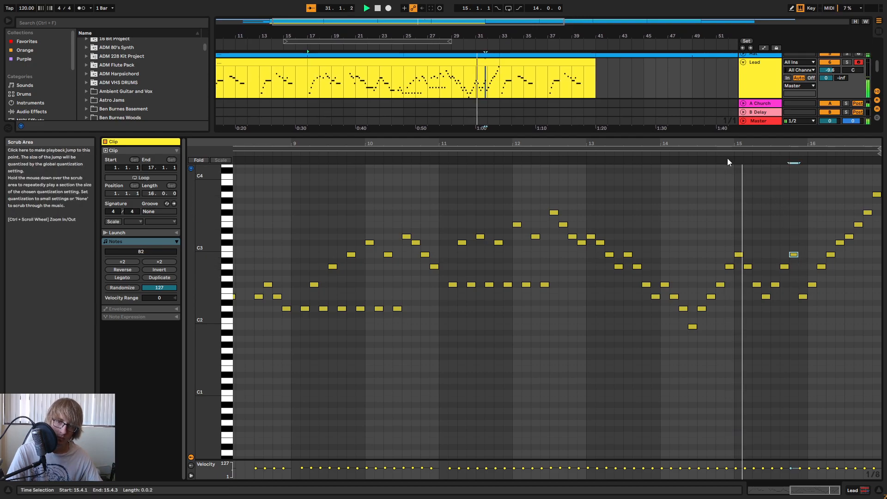
- Raise the notes at 15.4.3, 16.1.1 and 16.1.3 to C#3, D3 and C#3
{"action": "left_click_drag", "start_coordinate": [802, 297], "coordinate": [803, 267]}
{"action": "key", "text": "space"}
{"action": "key", "text": "Right"}
{"action": "key", "text": "Up"}
{"action": "key", "text": "Up"}
{"action": "key", "text": "Up"}
{"action": "key", "text": "Up"}
{"action": "key", "text": "Up"}
{"action": "left_click", "coordinate": [821, 266]}
{"action": "key", "text": "Up"}
{"action": "key", "text": "Up"}
{"action": "key", "text": "Up"}
{"action": "key", "text": "Up"}
- Lower the notes at 16.2.3, 16.3.1 and 16.3.3 to A2, B2 and C#3
{"action": "left_click", "coordinate": [831, 255]}
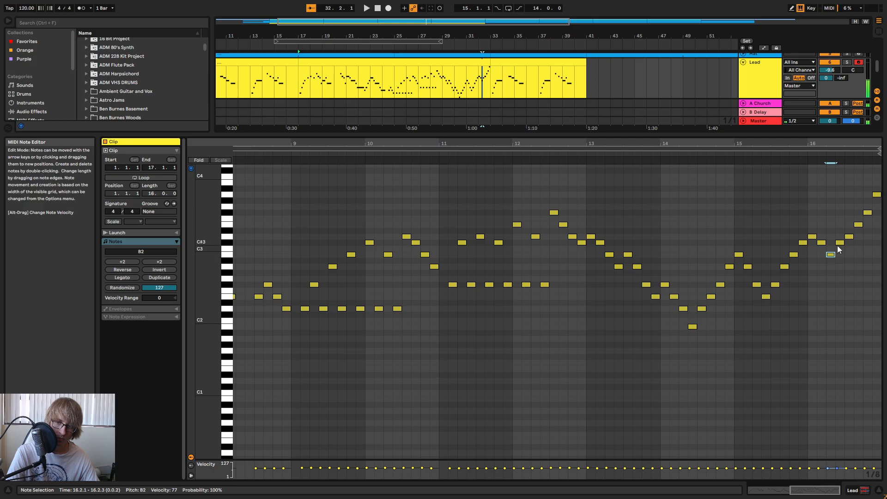
{"action": "key", "text": "Down"}
{"action": "key", "text": "Down"}
{"action": "key", "text": "Down"}
{"action": "key", "text": "Down"}
{"action": "left_click", "coordinate": [852, 239]}
{"action": "left_click_drag", "start_coordinate": [850, 236], "coordinate": [860, 244]}
- Lower the clip's last two notes, at 16.4.1 and 16.4.3, to D3 and E3 and play back the ending
{"action": "left_click", "coordinate": [869, 214]}
{"action": "key", "text": "Down"}
{"action": "key", "text": "Down"}
{"action": "key", "text": "Down"}
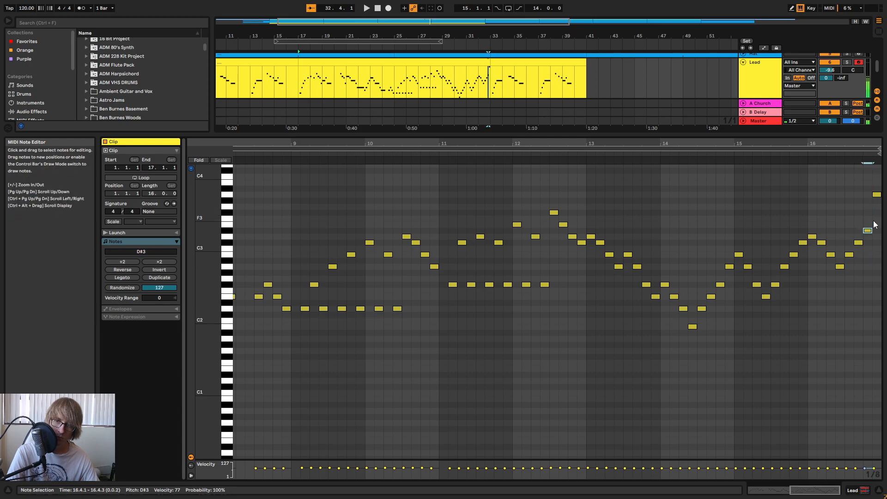
{"action": "left_click", "coordinate": [877, 196]}
{"action": "key", "text": "Down"}
{"action": "key", "text": "Down"}
{"action": "key", "text": "Down"}
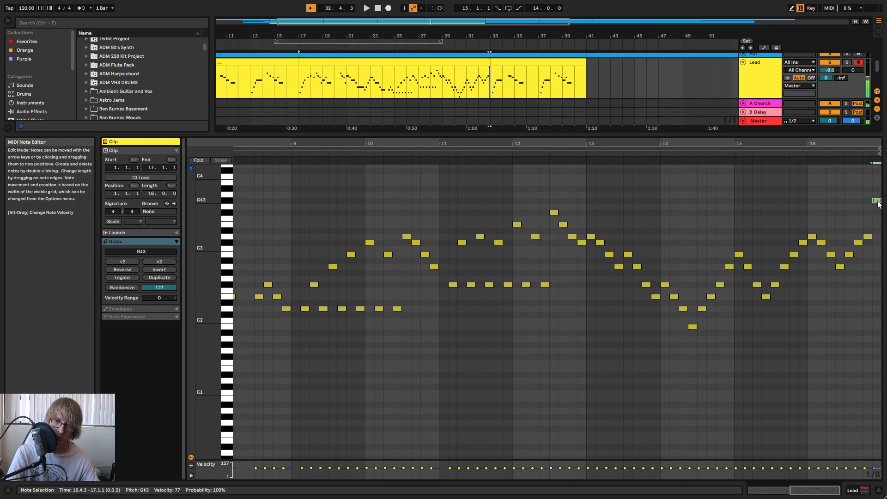
{"action": "key", "text": "Down"}
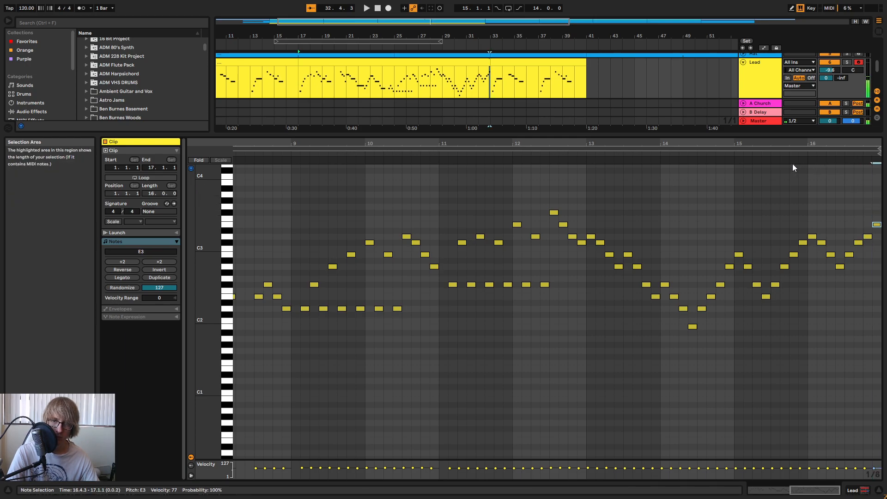
{"action": "left_click", "coordinate": [721, 152]}
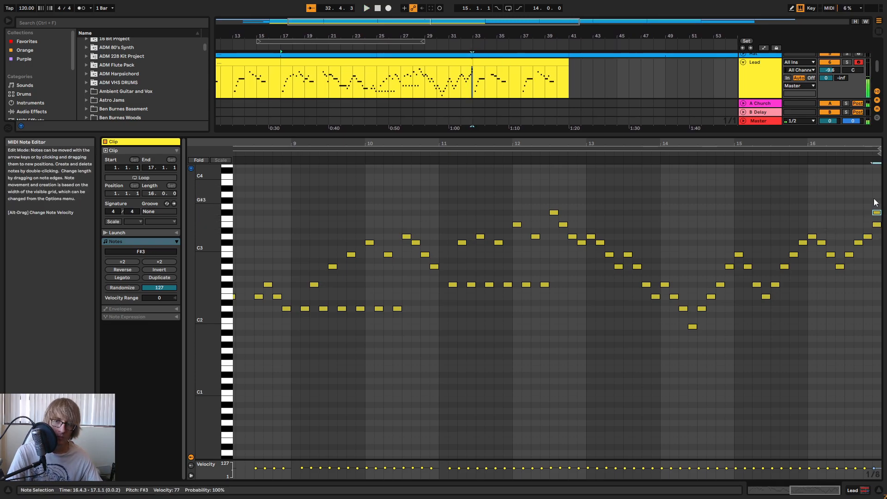
- Open the following lead clip at bar 33 and add an eighth note F#3 at its very start
{"action": "left_click", "coordinate": [499, 63]}
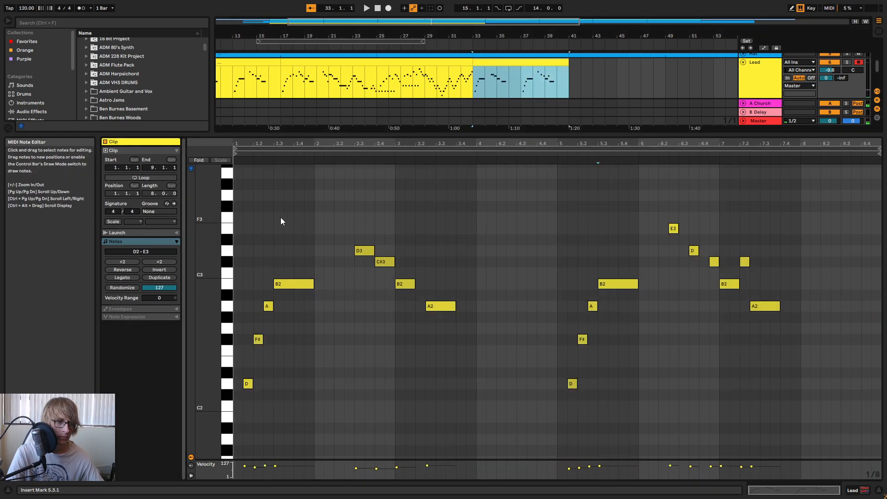
{"action": "left_click_drag", "start_coordinate": [266, 143], "coordinate": [271, 267]}
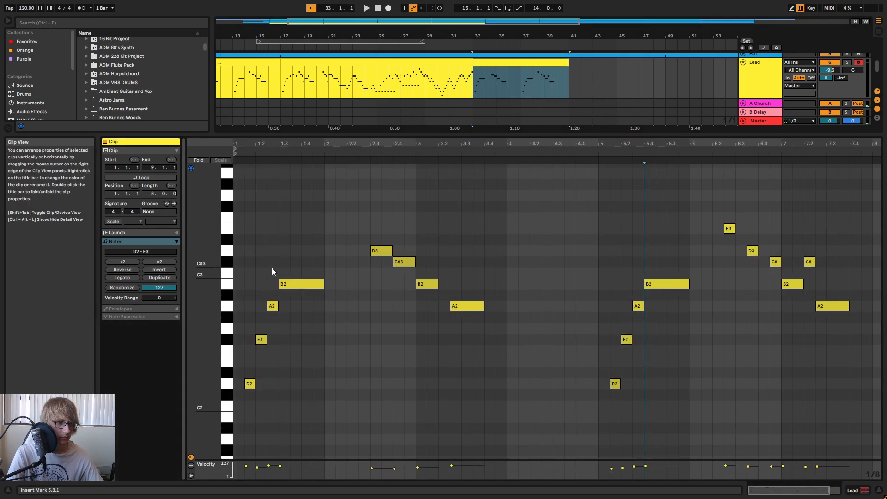
{"action": "double_click", "coordinate": [240, 262]}
{"action": "key", "text": "Up"}
{"action": "key", "text": "Up"}
{"action": "key", "text": "Up"}
{"action": "key", "text": "Up"}
{"action": "key", "text": "Up"}
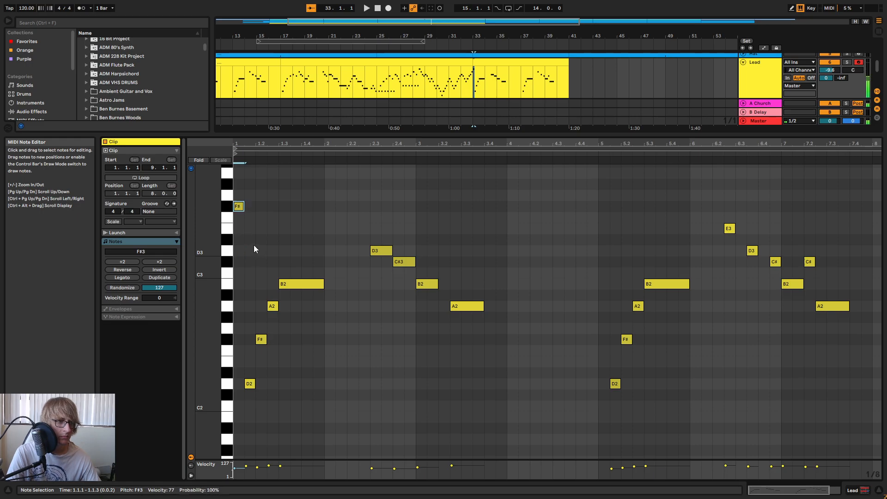
- Play back the transition into the bar 33 clip and examine its opening D2 to B2 run
{"action": "key", "text": "space"}
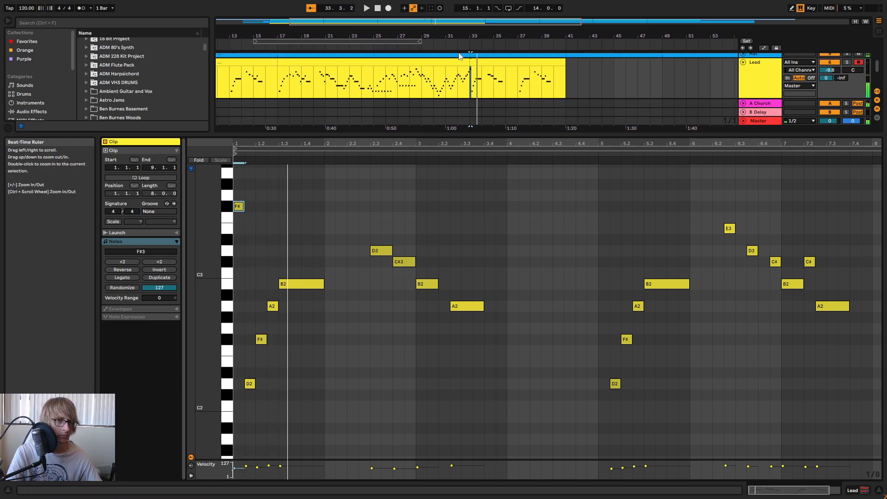
{"action": "left_click", "coordinate": [457, 47]}
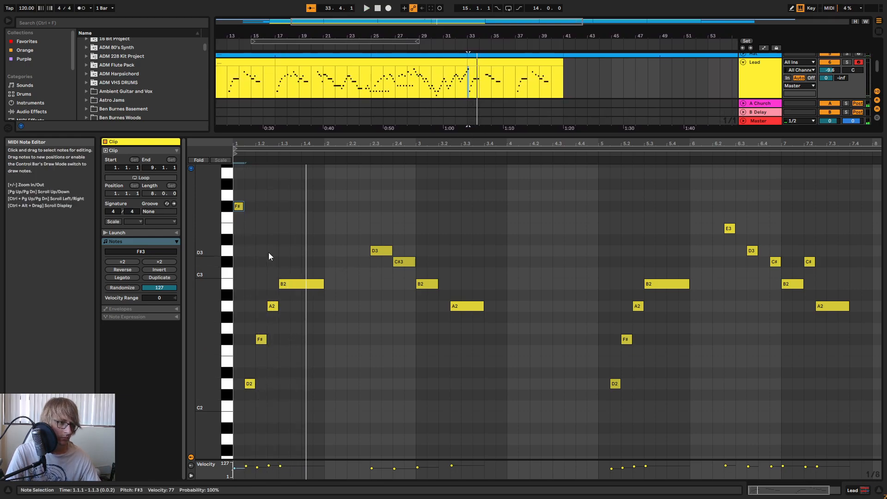
{"action": "left_click_drag", "start_coordinate": [253, 145], "coordinate": [284, 140]}
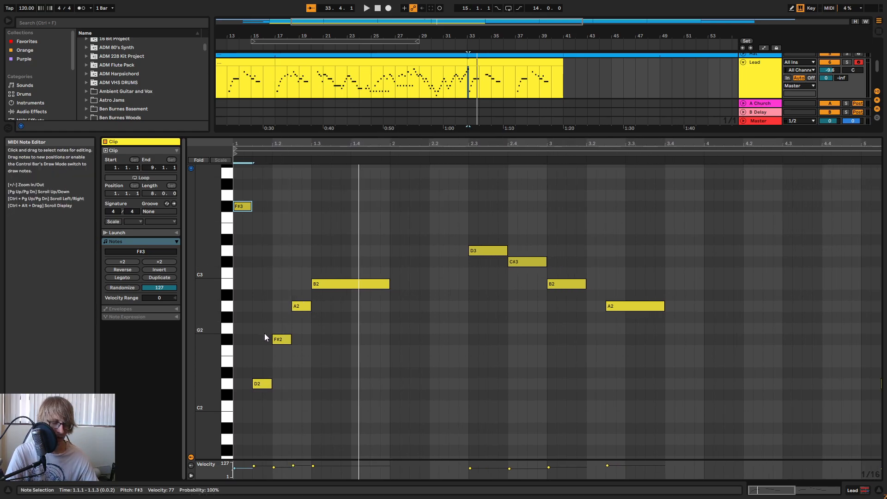
{"action": "left_click", "coordinate": [253, 398]}
{"action": "key", "text": "space"}
{"action": "key", "text": "space"}
{"action": "left_click_drag", "start_coordinate": [258, 408], "coordinate": [340, 273]}
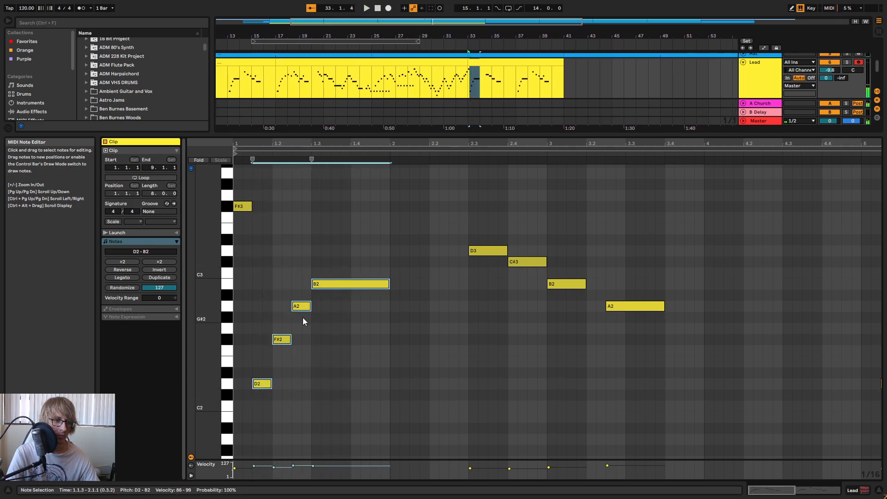
- Raise the D2 note at 1.1.3 to E3
{"action": "left_click", "coordinate": [259, 384]}
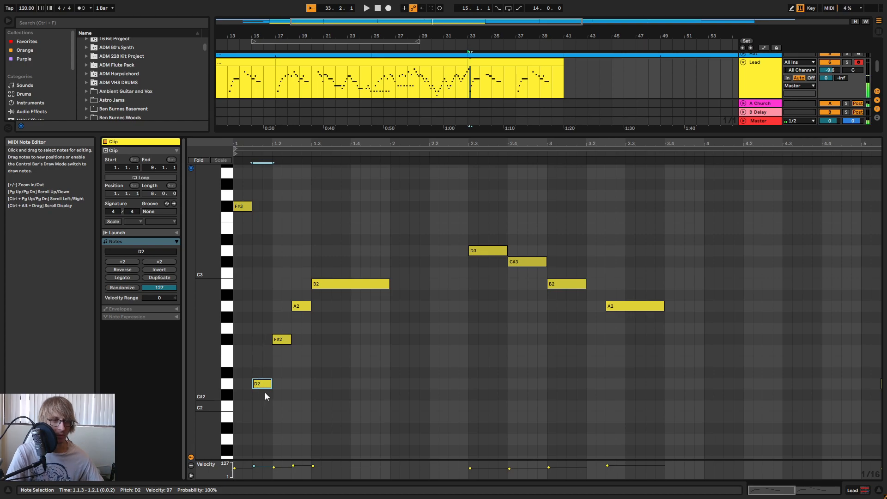
{"action": "key", "text": "shift+Up"}
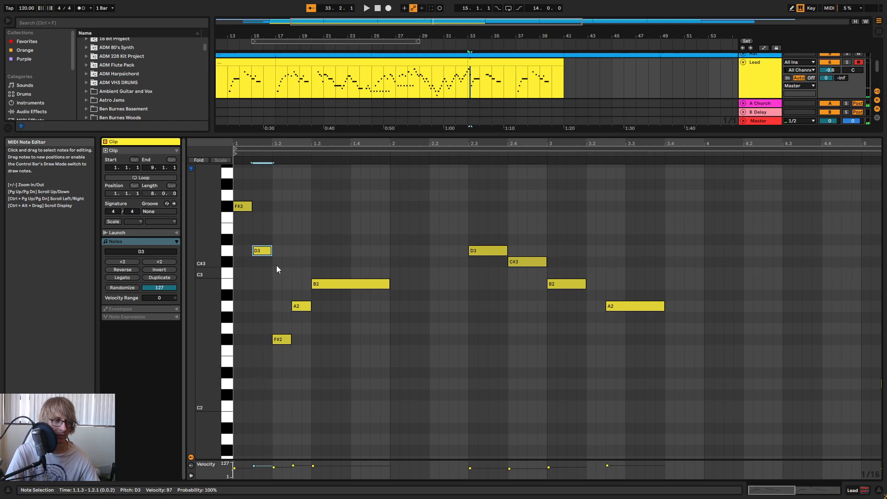
{"action": "key", "text": "Up"}
{"action": "key", "text": "Up"}
- Raise the F#2 note at 1.2.1 to D3
{"action": "left_click", "coordinate": [281, 338]}
{"action": "key", "text": "Up"}
{"action": "key", "text": "Up"}
{"action": "key", "text": "Up"}
{"action": "key", "text": "Up"}
{"action": "key", "text": "Up"}
{"action": "key", "text": "Up"}
{"action": "key", "text": "Up"}
{"action": "key", "text": "Up"}
{"action": "key", "text": "Up"}
{"action": "key", "text": "Down"}
- Raise the A2 note at 1.2.3 to C#3
{"action": "left_click", "coordinate": [296, 305]}
{"action": "key", "text": "Up"}
{"action": "key", "text": "Up"}
{"action": "key", "text": "Up"}
{"action": "key", "text": "Up"}
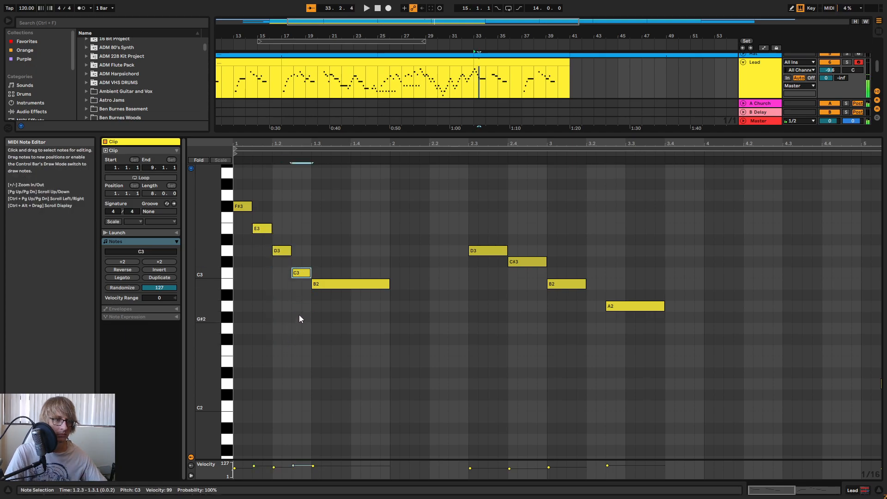
- Play back the revised lead clip and enlarge the arrangement to review all tracks across the whole song
{"action": "key", "text": "space"}
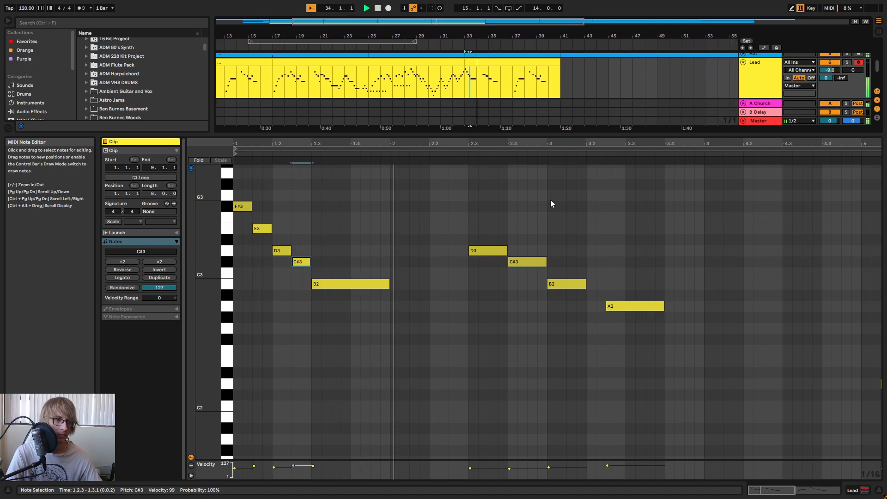
{"action": "left_click_drag", "start_coordinate": [602, 143], "coordinate": [534, 307]}
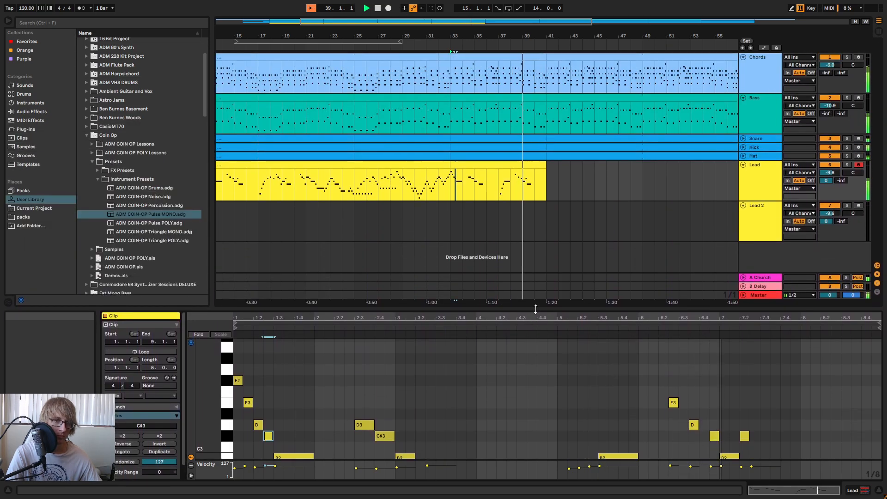
{"action": "left_click_drag", "start_coordinate": [541, 37], "coordinate": [435, 31]}
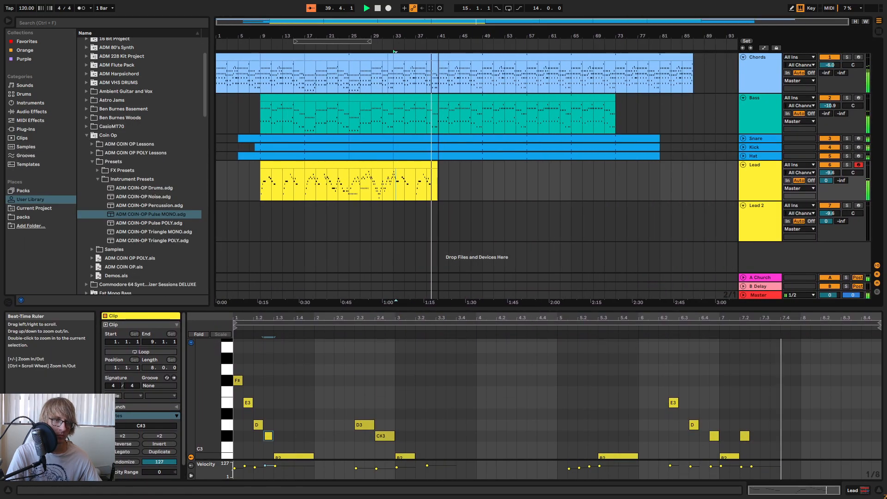
- Delete the Chords clips from bar 41 onward
{"action": "left_click", "coordinate": [435, 57]}
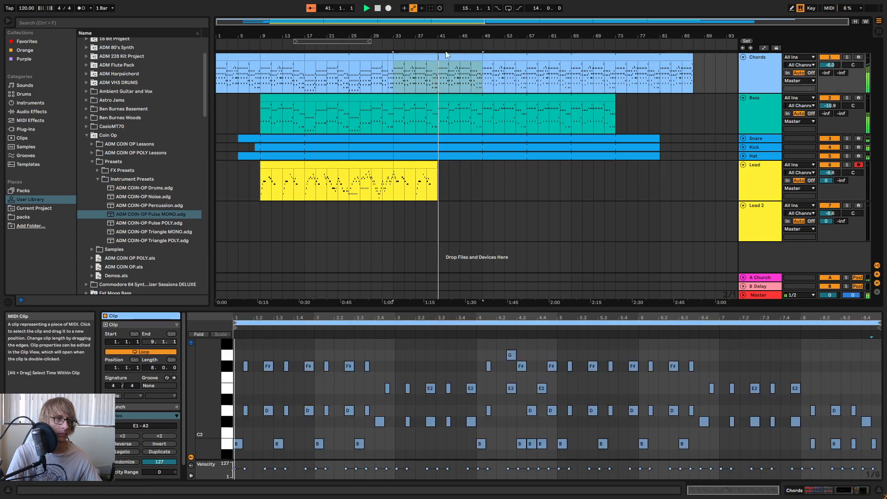
{"action": "left_click_drag", "start_coordinate": [436, 36], "coordinate": [504, 39]}
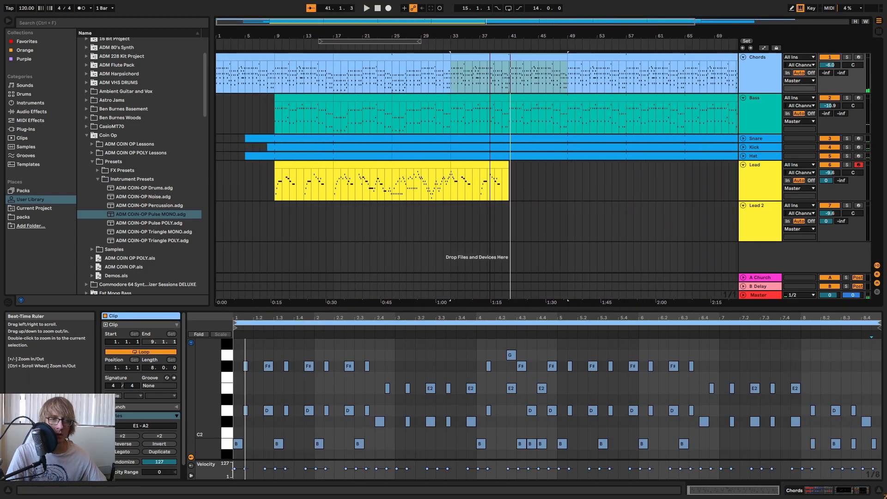
{"action": "left_click", "coordinate": [496, 64]}
{"action": "left_click", "coordinate": [485, 56]}
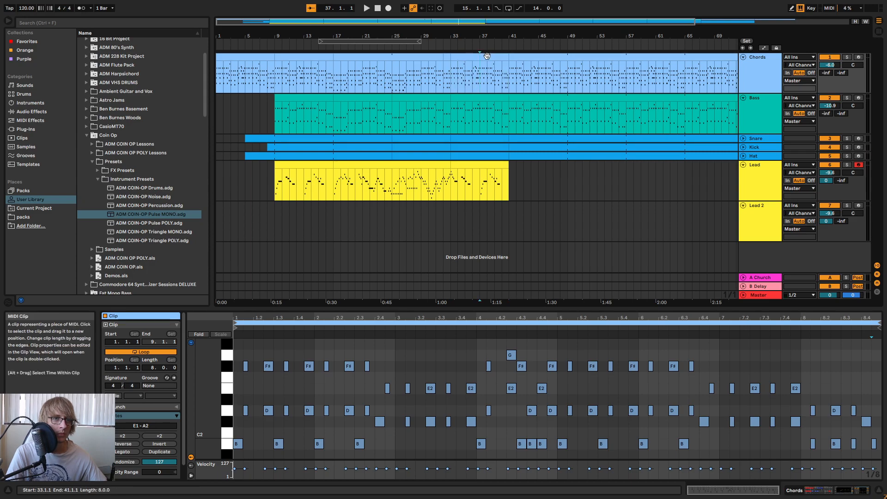
{"action": "left_click", "coordinate": [545, 57]}
{"action": "key", "text": "Delete"}
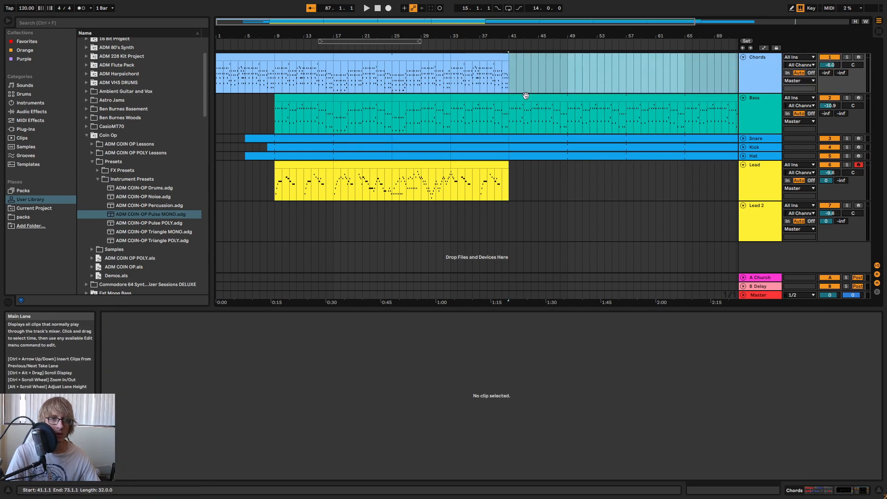
- Move the Chords and Bass clips at bars 33–41 to start at bar 41
{"action": "left_click", "coordinate": [553, 62]}
{"action": "left_click_drag", "start_coordinate": [488, 56], "coordinate": [544, 57]}
{"action": "left_click_drag", "start_coordinate": [493, 96], "coordinate": [550, 95]}
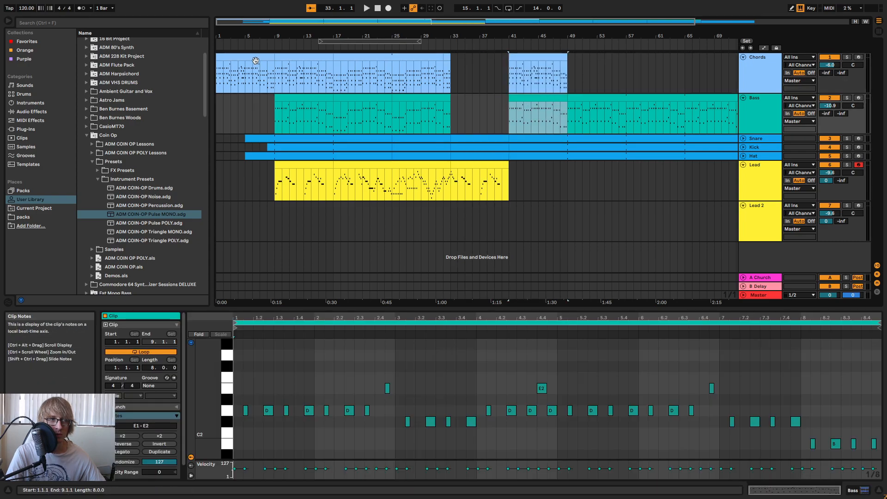
- Fill bars 33–41 with copies of the first Chords clip and the first Bass clip
{"action": "left_click", "coordinate": [317, 56]}
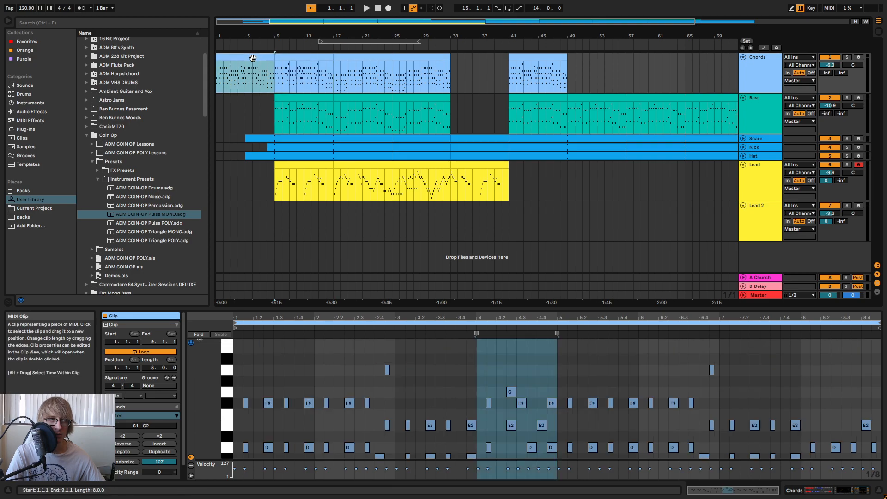
{"action": "left_click", "coordinate": [454, 66]}
{"action": "key", "text": "ctrl+v"}
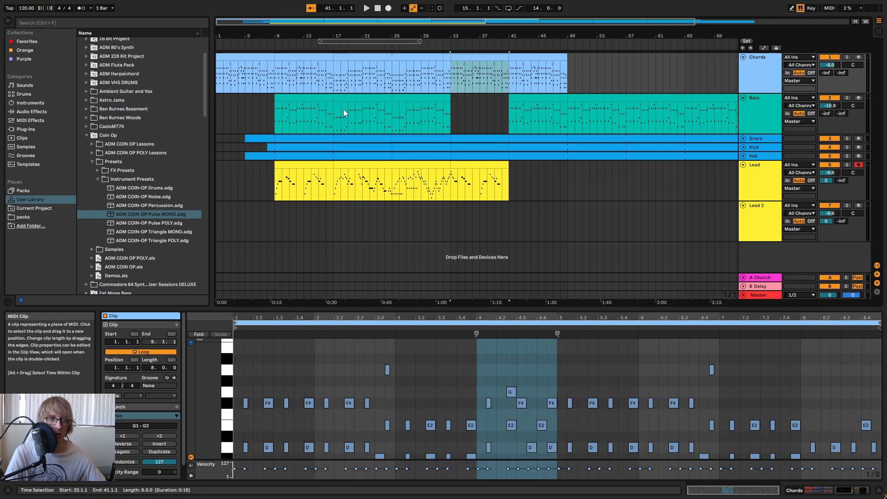
{"action": "left_click", "coordinate": [305, 101]}
{"action": "left_click_drag", "start_coordinate": [451, 110], "coordinate": [508, 111]}
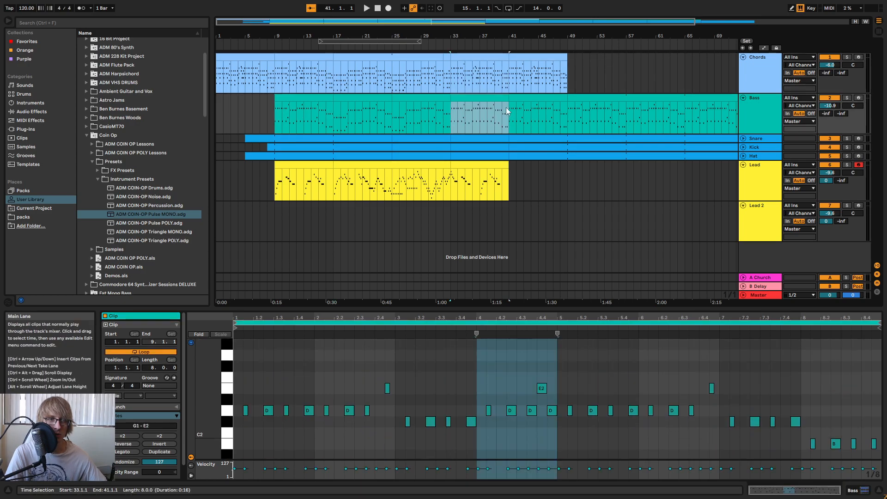
- Play back the arrangement from bar 33 to check the rearranged chord and bass clips against the lead
{"action": "key", "text": "space"}
{"action": "key", "text": "space"}
{"action": "left_click_drag", "start_coordinate": [658, 308], "coordinate": [692, 158]}
{"action": "scroll", "coordinate": [522, 72], "scroll_direction": "up", "scroll_amount": 1}
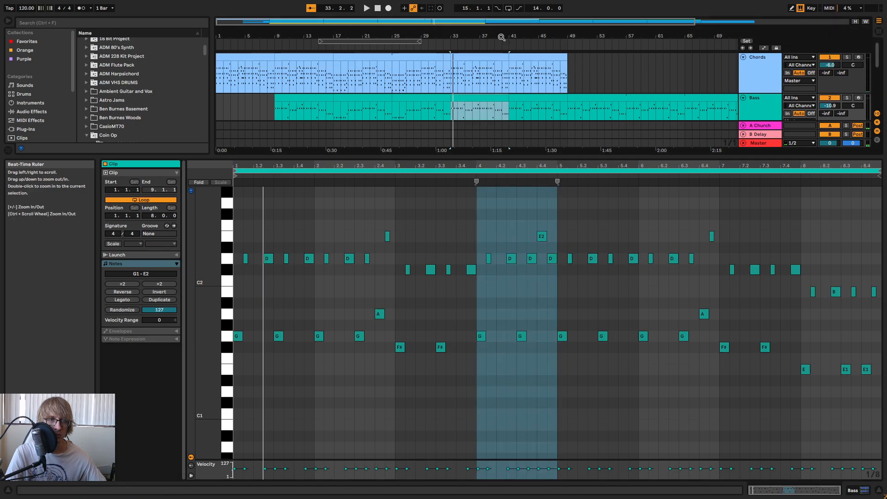
{"action": "left_click_drag", "start_coordinate": [501, 37], "coordinate": [501, 12]}
{"action": "key", "text": "space"}
{"action": "left_click_drag", "start_coordinate": [433, 157], "coordinate": [433, 304]}
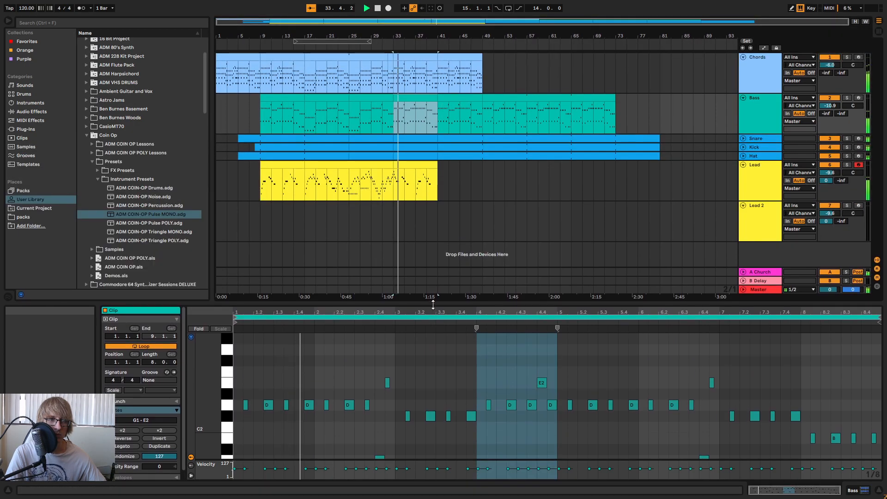
{"action": "left_click", "coordinate": [483, 180]}
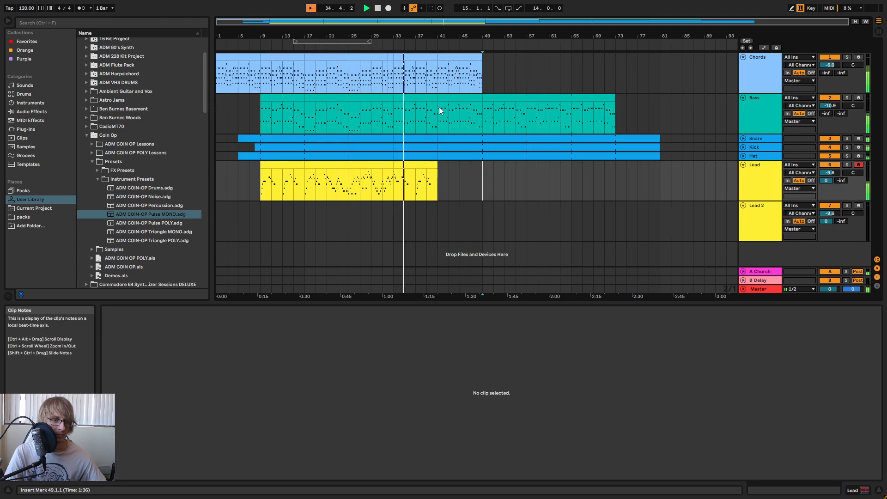
{"action": "left_click", "coordinate": [367, 9]}
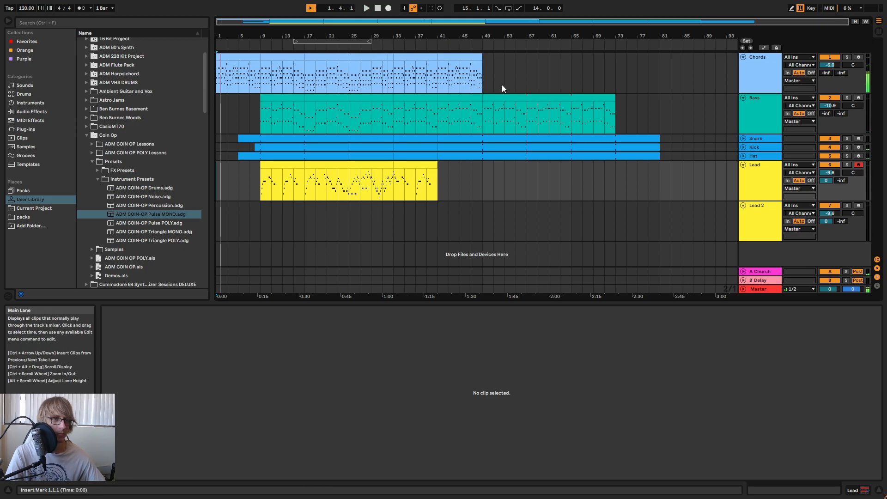
- Duplicate the eight-bar Lead clip at bar 33 so the copy fills bars 41–49
{"action": "left_click", "coordinate": [553, 72]}
{"action": "left_click", "coordinate": [481, 179]}
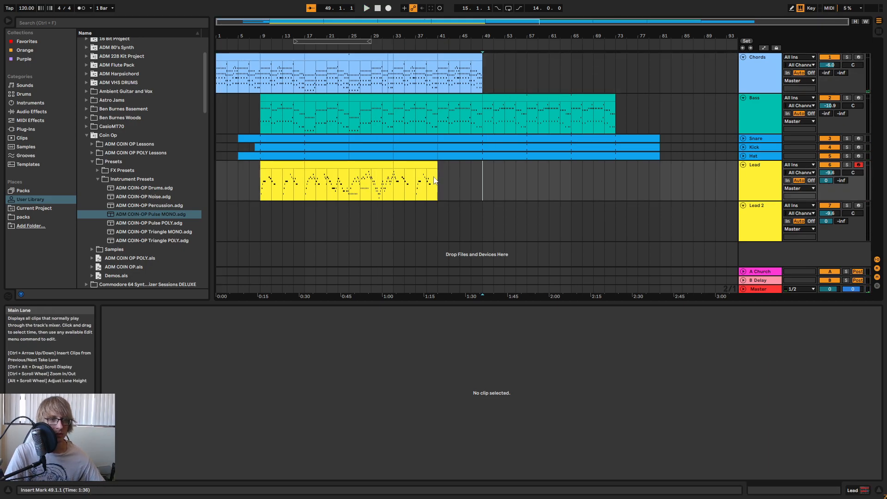
{"action": "left_click", "coordinate": [428, 163]}
{"action": "key", "text": "ctrl+d"}
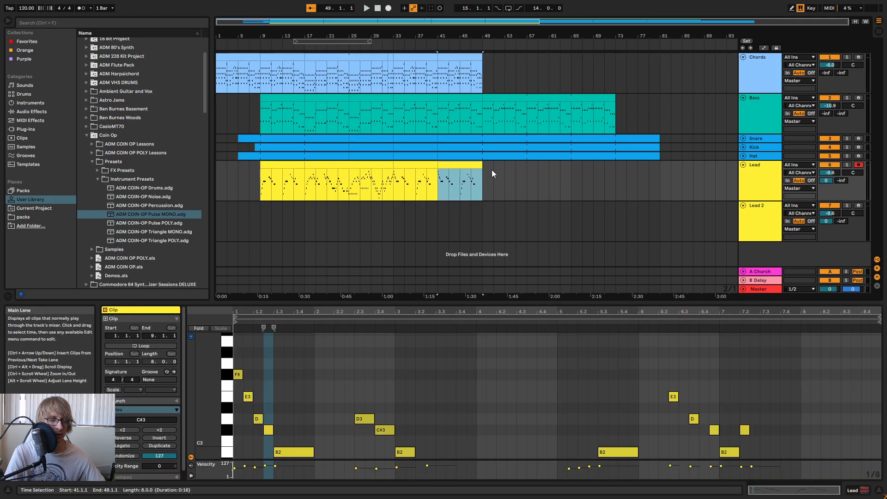
- Duplicate bars 17–49 of every part from Chords through Lead so the copies fill bars 49–81
{"action": "left_click", "coordinate": [355, 56]}
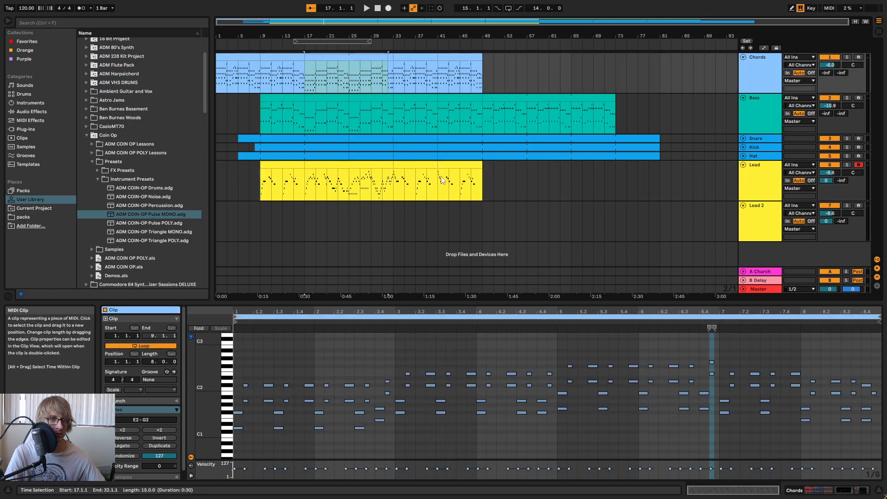
{"action": "left_click", "coordinate": [471, 164], "text": "shift"}
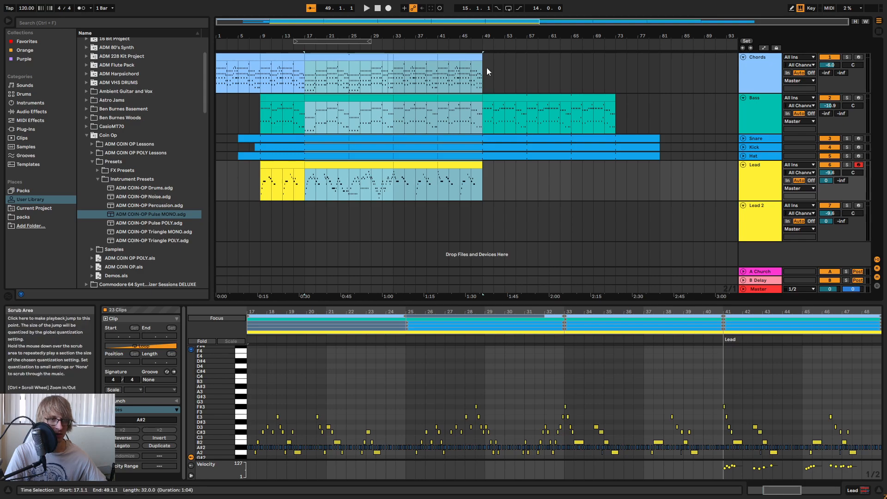
{"action": "left_click", "coordinate": [486, 68]}
{"action": "left_click_drag", "start_coordinate": [485, 63], "coordinate": [691, 190]}
{"action": "key", "text": "Delete"}
{"action": "left_click", "coordinate": [485, 75]}
{"action": "key", "text": "ctrl+d"}
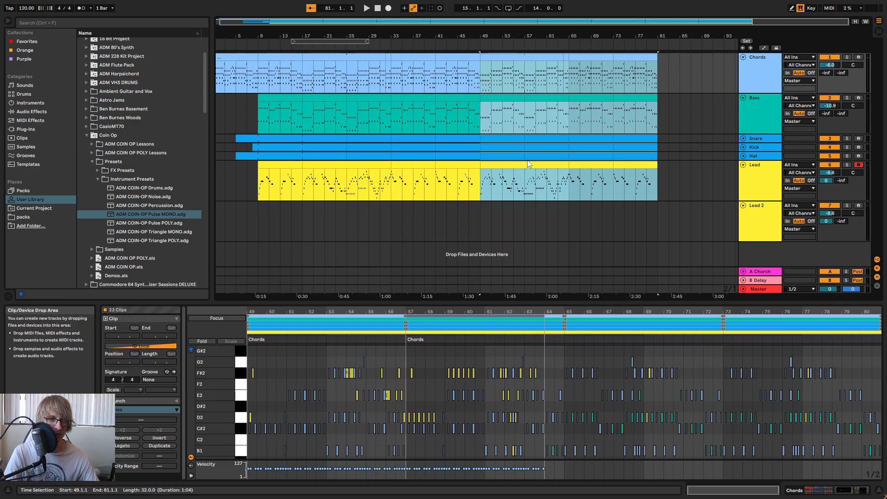
{"action": "left_click", "coordinate": [526, 184]}
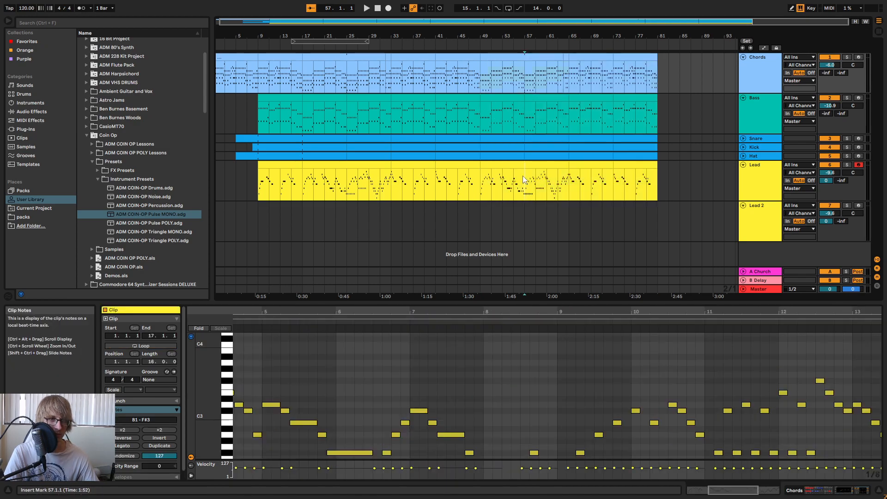
- Delete the Kick and Snare clips at bars 49–57 to create a drum break
{"action": "left_click", "coordinate": [503, 147]}
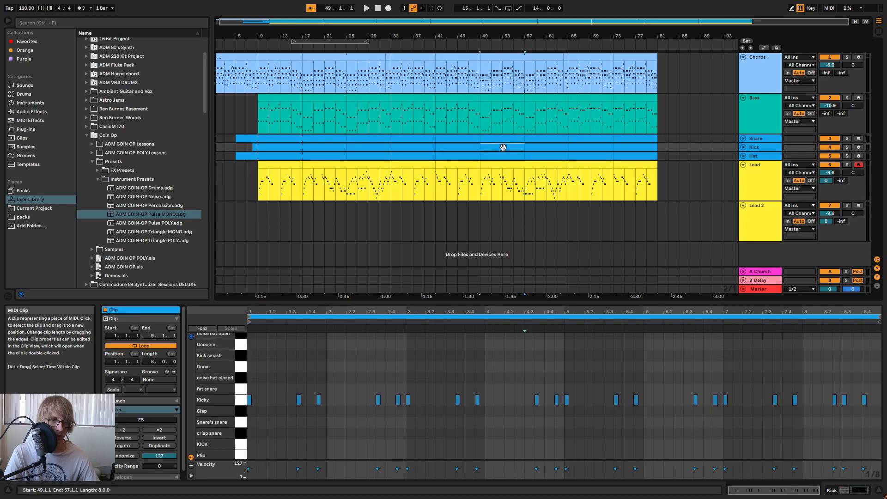
{"action": "key", "text": "Delete"}
{"action": "left_click", "coordinate": [503, 139]}
{"action": "key", "text": "Delete"}
{"action": "left_click", "coordinate": [539, 140]}
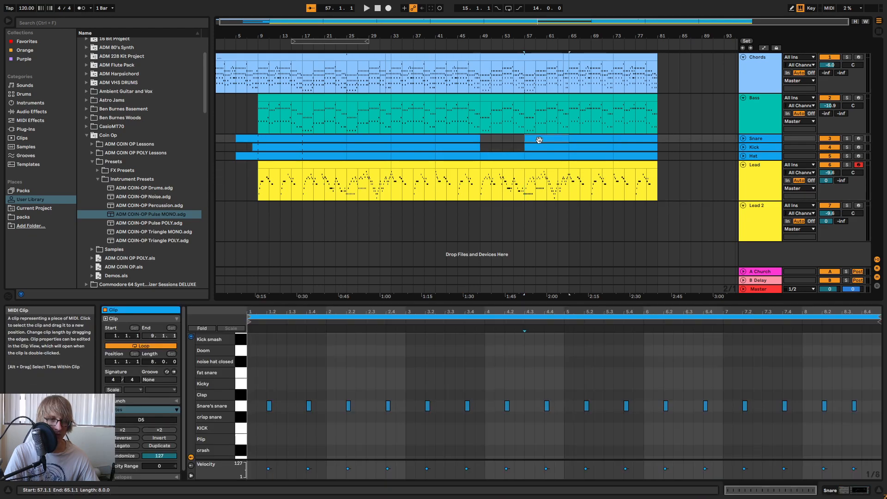
- Play back the transition into the kick and snare break at bar 49
{"action": "left_click", "coordinate": [472, 46]}
{"action": "left_click_drag", "start_coordinate": [499, 37], "coordinate": [519, 39]}
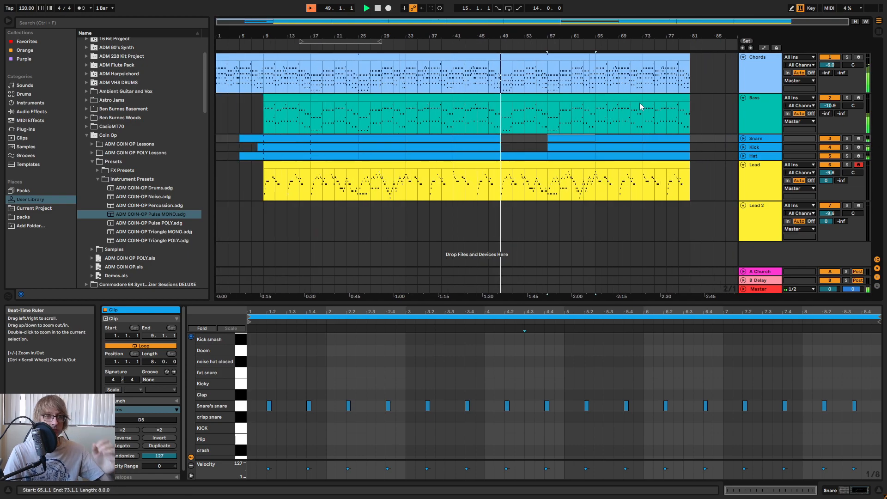
{"action": "left_click", "coordinate": [525, 137]}
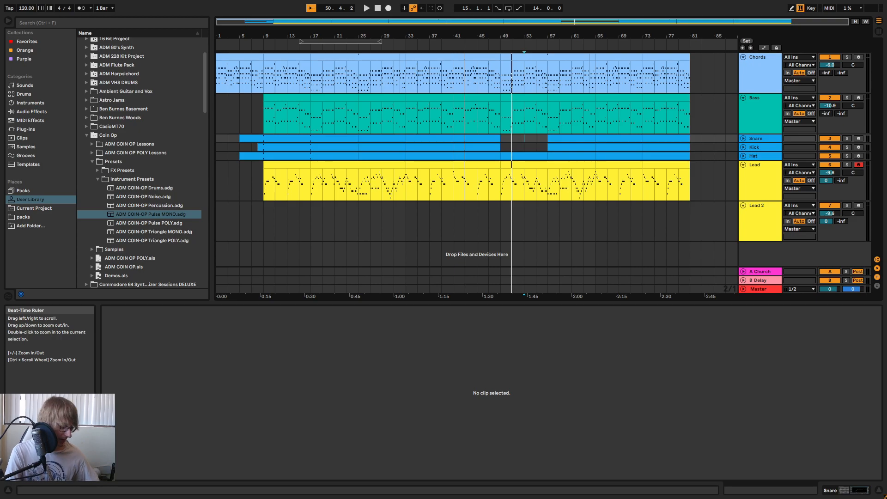
{"action": "left_click", "coordinate": [516, 144]}
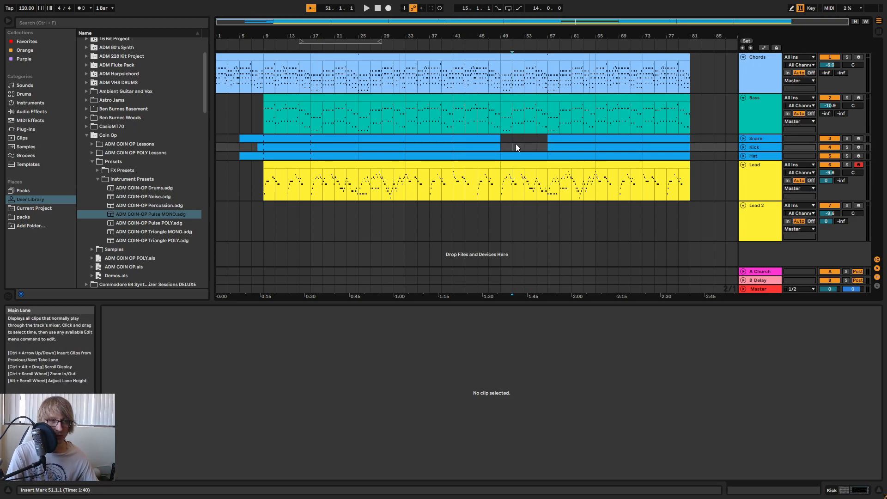
{"action": "left_click", "coordinate": [519, 149]}
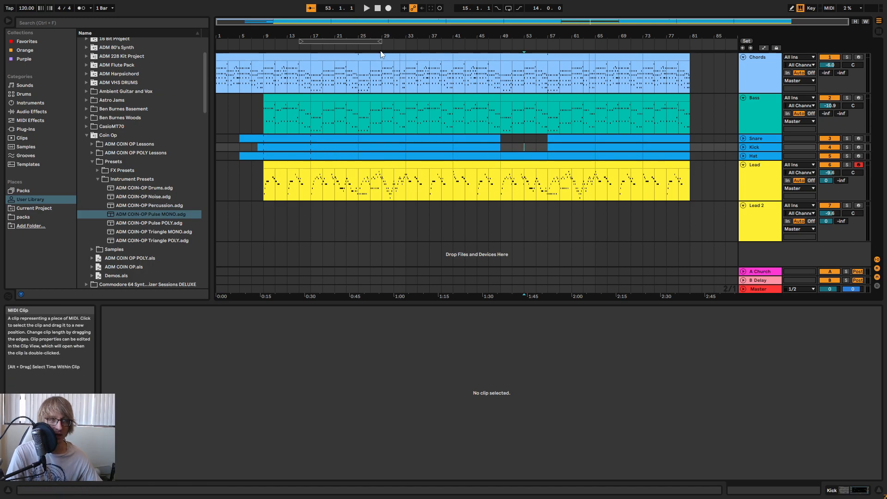
{"action": "mouse_move", "coordinate": [419, 36]}
{"action": "left_mouse_down"}
{"action": "mouse_move", "coordinate": [431, 41]}
{"action": "mouse_move", "coordinate": [420, 38]}
{"action": "left_mouse_up"}
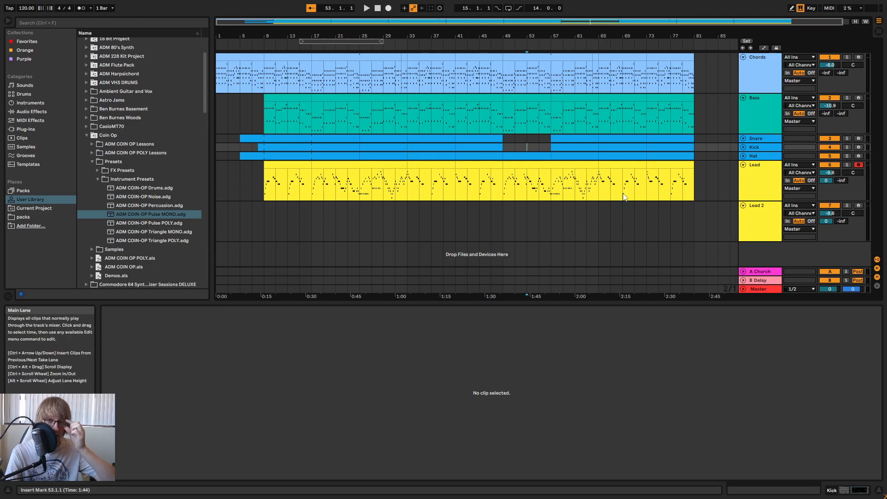
{"action": "left_click", "coordinate": [456, 215]}
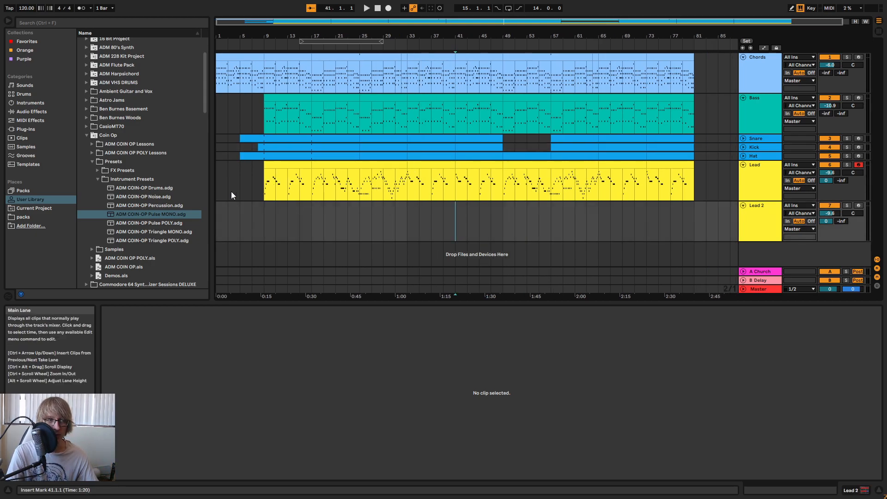
- Select bars 1–17, 17–33 and 33–49 across the tracks one after another to review the song's sections
{"action": "left_click_drag", "start_coordinate": [220, 167], "coordinate": [307, 65]}
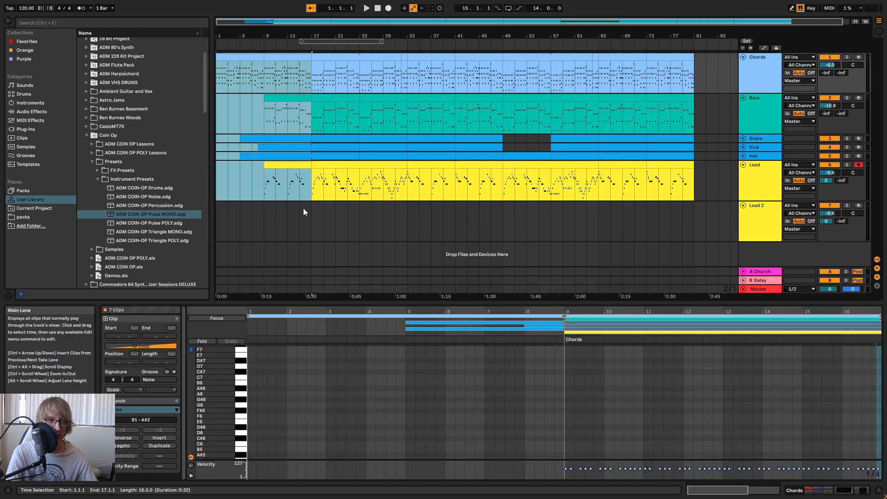
{"action": "left_click_drag", "start_coordinate": [312, 212], "coordinate": [407, 69]}
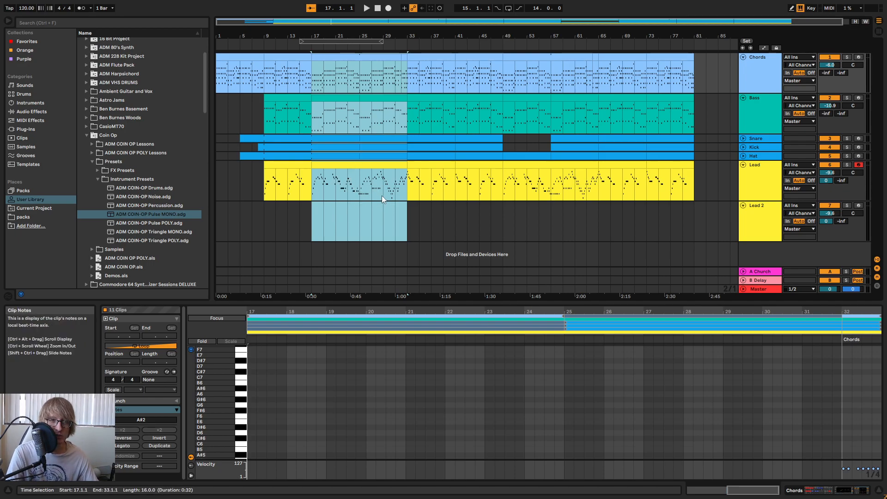
{"action": "left_click_drag", "start_coordinate": [409, 215], "coordinate": [506, 20]}
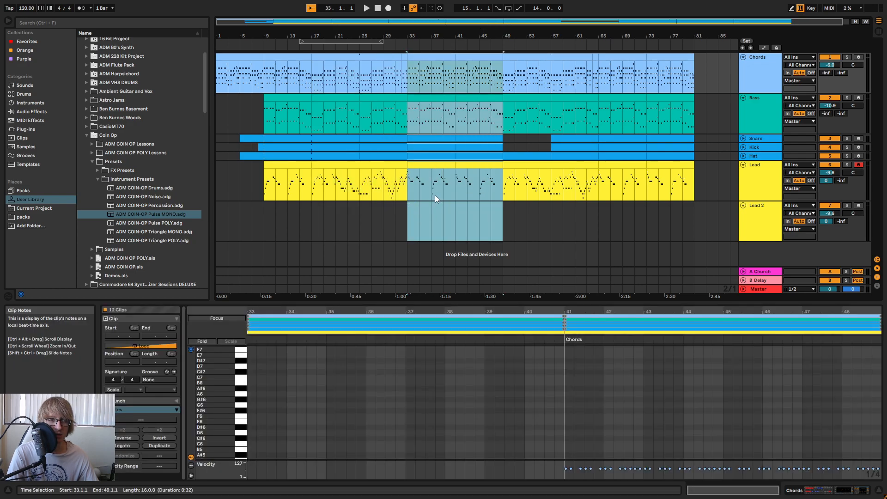
- Consolidate the two Lead clips at bars 33–49 into one 16-bar clip
{"action": "left_click", "coordinate": [453, 181]}
{"action": "left_click", "coordinate": [443, 165]}
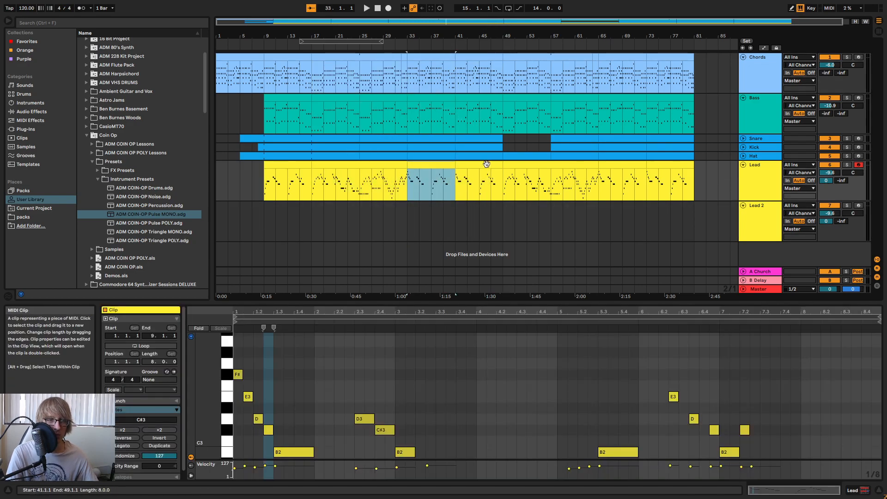
{"action": "right_click", "coordinate": [486, 163]}
{"action": "left_click", "coordinate": [475, 225]}
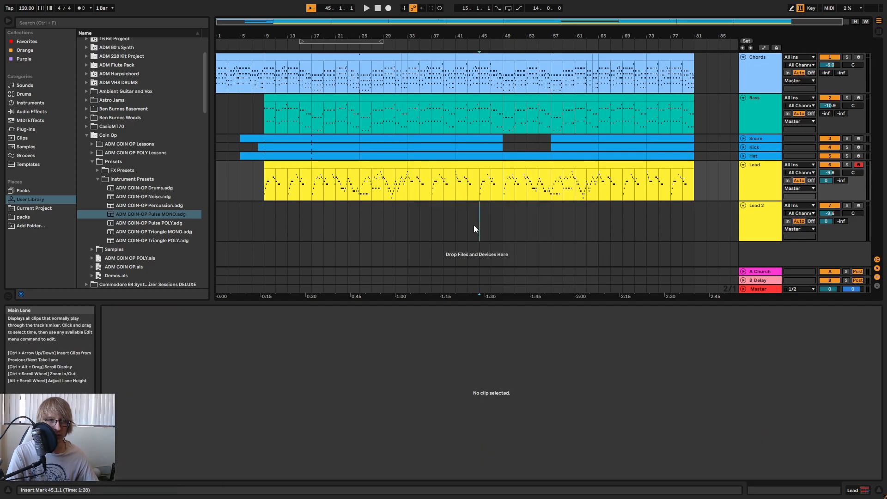
- Examine the opening descending phrase and the rising D–F#–A notes near bar 5 of the consolidated lead clip
{"action": "left_click_drag", "start_coordinate": [456, 189], "coordinate": [407, 189]}
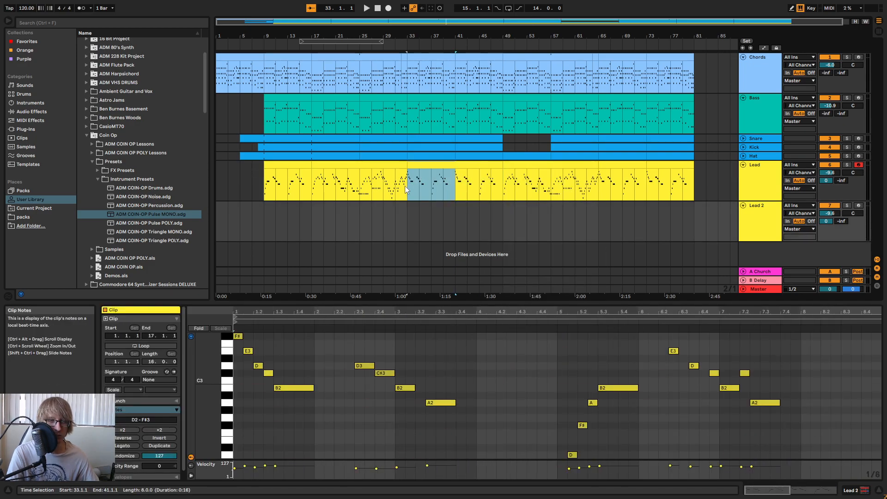
{"action": "left_click", "coordinate": [303, 361]}
{"action": "left_click_drag", "start_coordinate": [237, 355], "coordinate": [256, 342]}
{"action": "left_click_drag", "start_coordinate": [289, 392], "coordinate": [289, 392]}
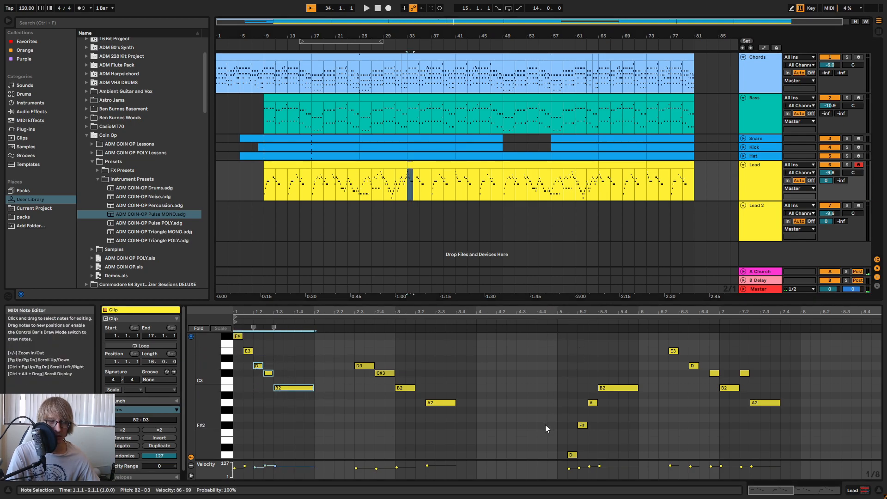
{"action": "scroll", "coordinate": [555, 416], "scroll_direction": "down", "scroll_amount": 2}
{"action": "left_click_drag", "start_coordinate": [548, 438], "coordinate": [576, 392]}
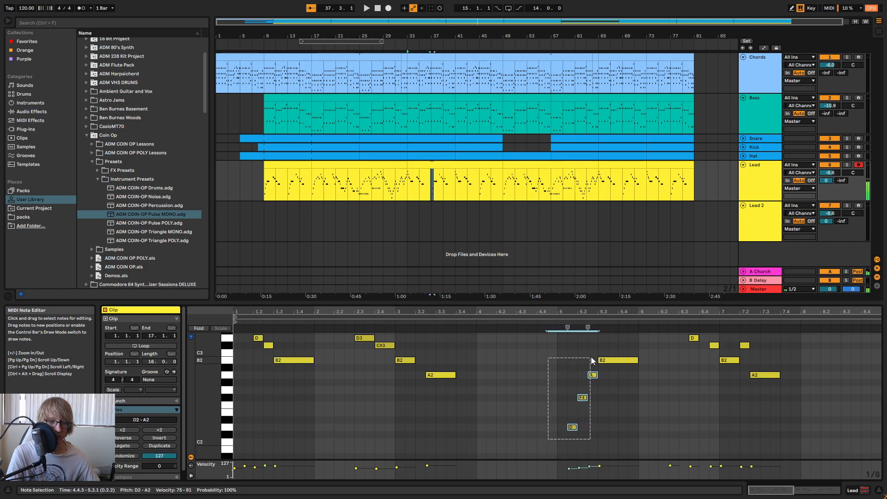
{"action": "left_click_drag", "start_coordinate": [612, 345], "coordinate": [613, 345]}
{"action": "left_click", "coordinate": [532, 355]}
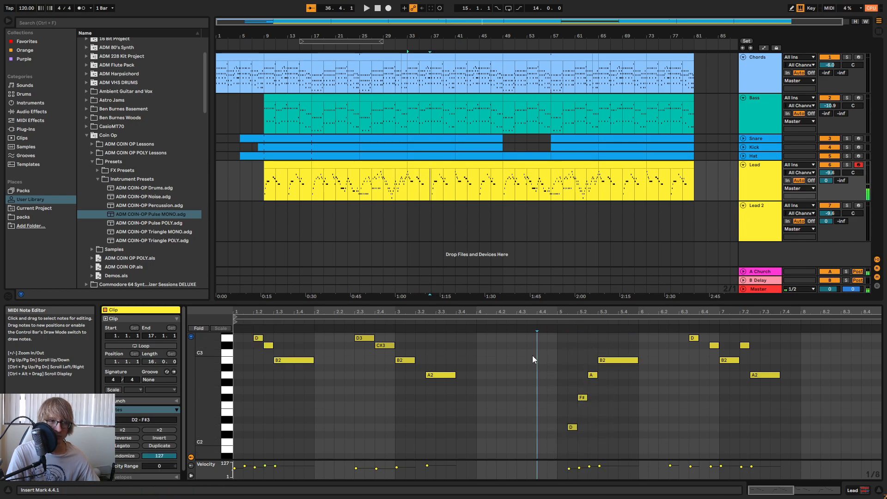
- Check the Lead clips between bars 33 and 49 and consolidate that range into a single 16-bar clip
{"action": "left_click", "coordinate": [475, 205]}
{"action": "left_click", "coordinate": [466, 168]}
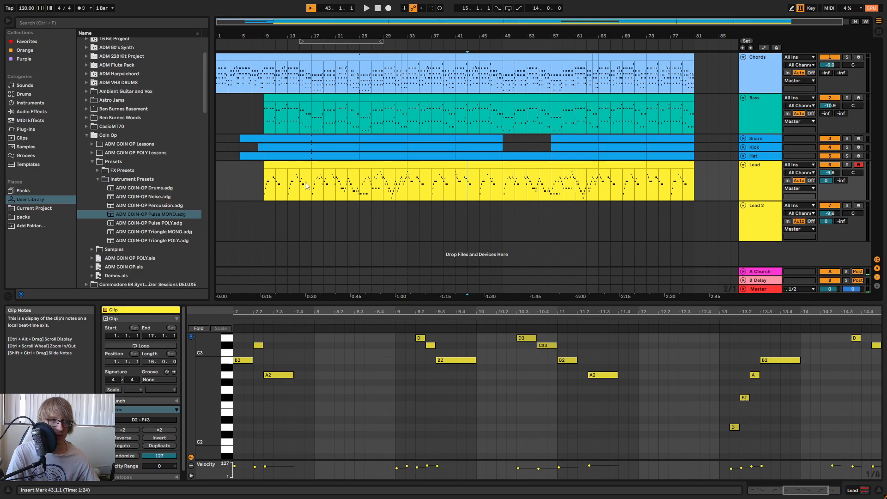
{"action": "left_click", "coordinate": [282, 175]}
{"action": "left_click", "coordinate": [451, 187]}
{"action": "left_click", "coordinate": [460, 165]}
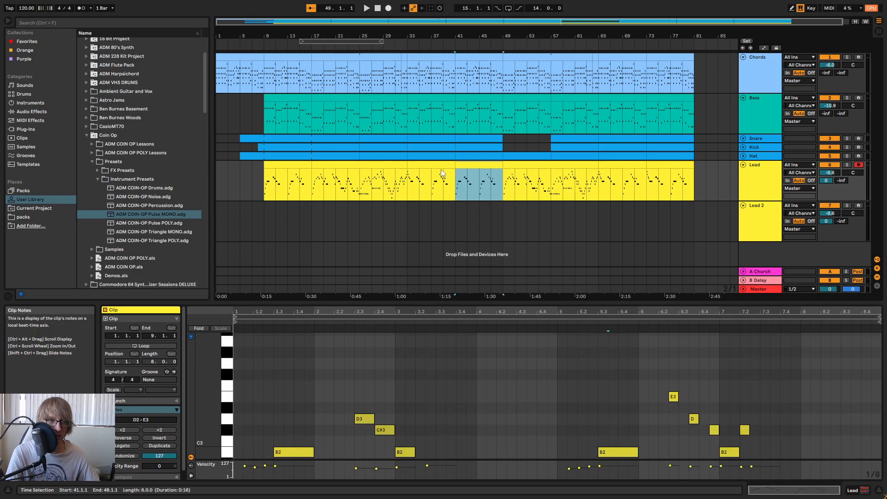
{"action": "left_click", "coordinate": [442, 173]}
{"action": "left_click_drag", "start_coordinate": [407, 185], "coordinate": [503, 184]}
{"action": "right_click", "coordinate": [467, 166]}
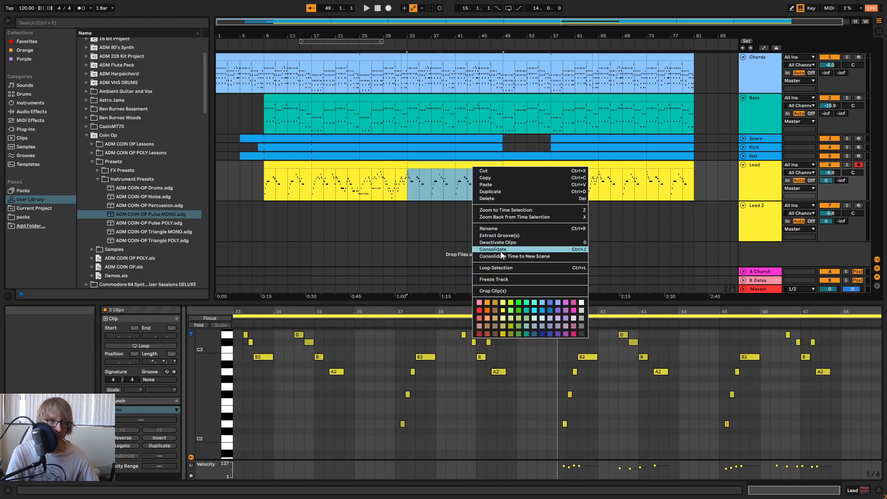
{"action": "left_click", "coordinate": [536, 254]}
- Raise the C#3 note at 10.4 of the consolidated lead clip to E3 and play the phrase back
{"action": "scroll", "coordinate": [545, 420], "scroll_direction": "down", "scroll_amount": 3}
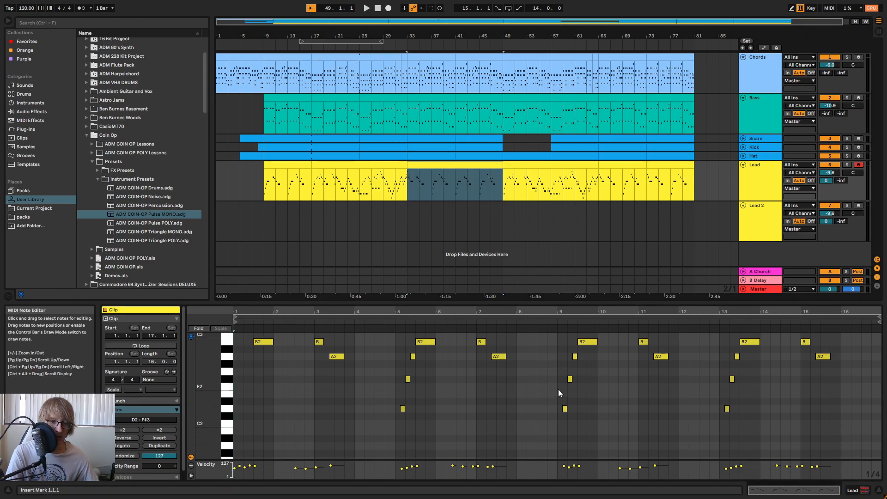
{"action": "scroll", "coordinate": [558, 389], "scroll_direction": "up", "scroll_amount": 2}
{"action": "left_click_drag", "start_coordinate": [537, 449], "coordinate": [564, 435]}
{"action": "left_click_drag", "start_coordinate": [572, 395], "coordinate": [638, 356]}
{"action": "left_click", "coordinate": [634, 364]}
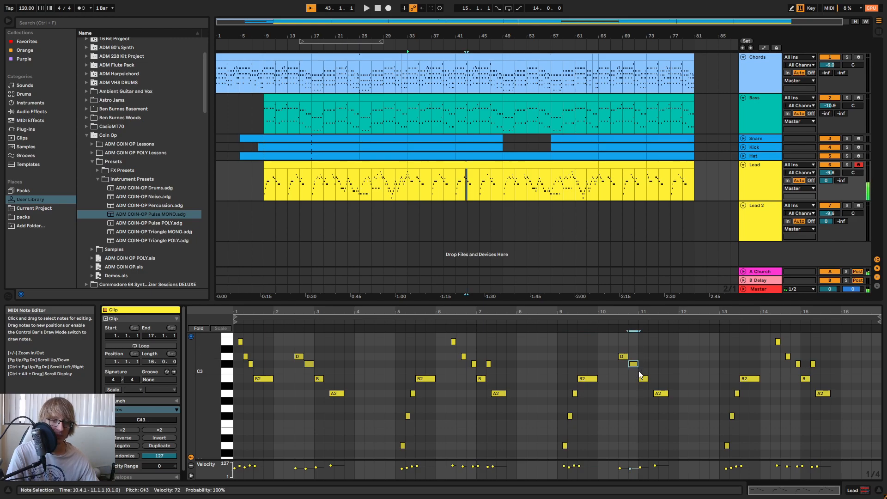
{"action": "left_click", "coordinate": [575, 322]}
{"action": "left_click_drag", "start_coordinate": [658, 312], "coordinate": [656, 333]}
{"action": "left_click_drag", "start_coordinate": [589, 313], "coordinate": [588, 281]}
{"action": "key", "text": "space"}
{"action": "key", "text": "Up"}
{"action": "key", "text": "Up"}
{"action": "key", "text": "Up"}
{"action": "left_click", "coordinate": [550, 321]}
{"action": "key", "text": "space"}
- Add a short C#3 note at 11.2, just before the A2, and play back the lead melody
{"action": "double_click", "coordinate": [560, 364]}
{"action": "left_click", "coordinate": [532, 322]}
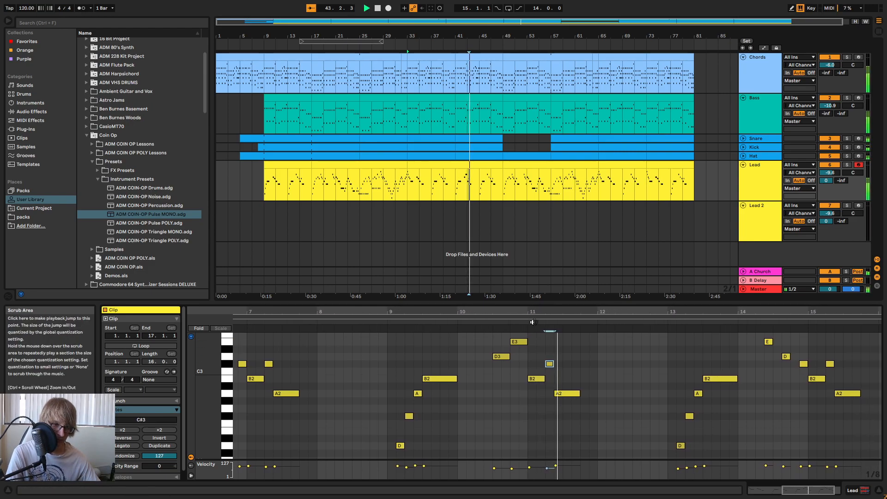
{"action": "left_click_drag", "start_coordinate": [532, 312], "coordinate": [525, 279]}
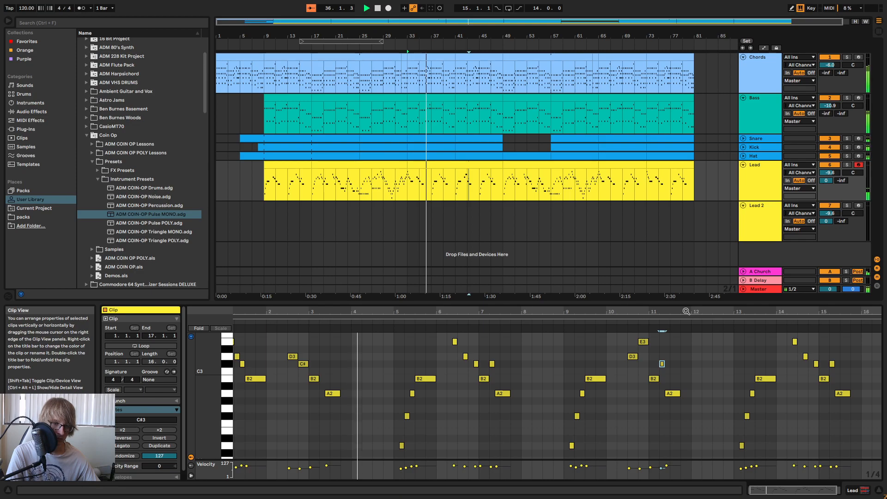
{"action": "left_click_drag", "start_coordinate": [674, 311], "coordinate": [673, 308]}
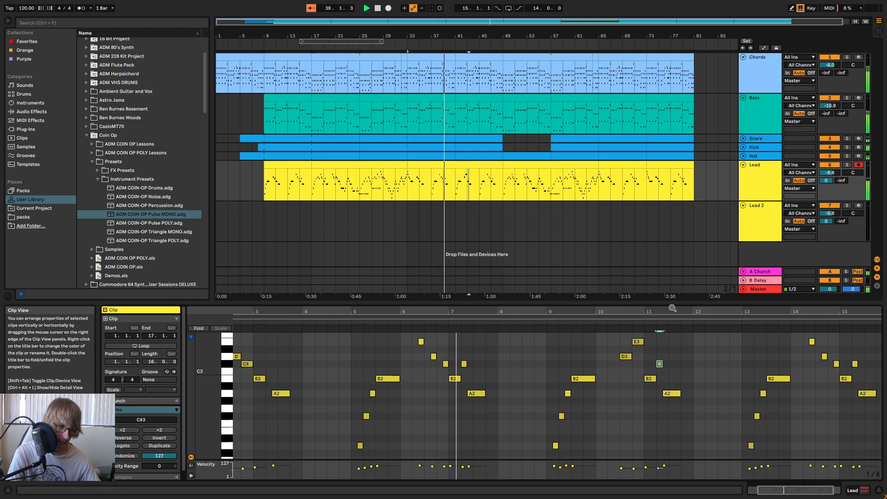
{"action": "left_click_drag", "start_coordinate": [673, 308], "coordinate": [616, 333]}
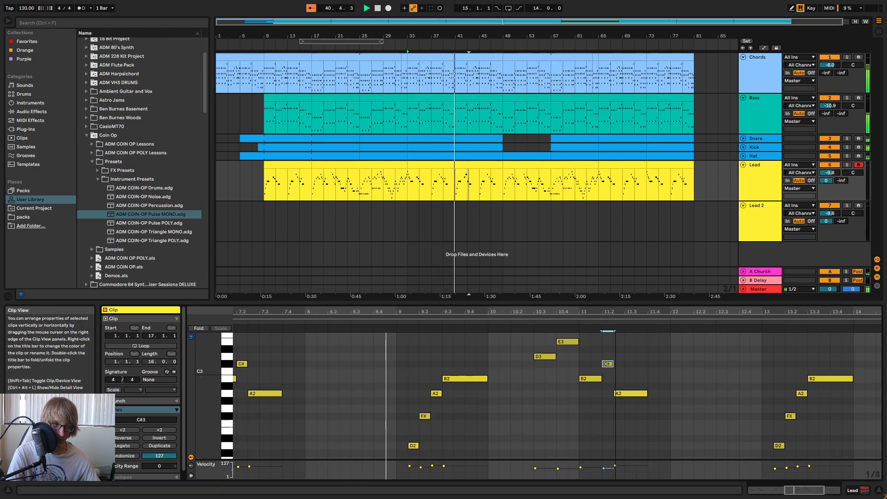
- Turn off note preview, raise the B2 note at 11.1 to F#3 and audition the rising phrase
{"action": "left_click", "coordinate": [191, 338]}
{"action": "left_click_drag", "start_coordinate": [576, 308], "coordinate": [616, 308]}
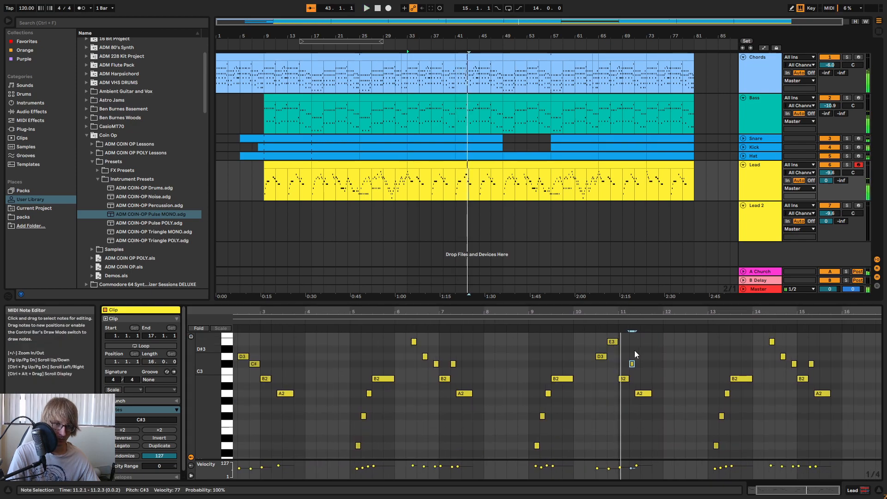
{"action": "scroll", "coordinate": [634, 351], "scroll_direction": "up", "scroll_amount": 1}
{"action": "left_click_drag", "start_coordinate": [622, 397], "coordinate": [627, 327]}
{"action": "key", "text": "space"}
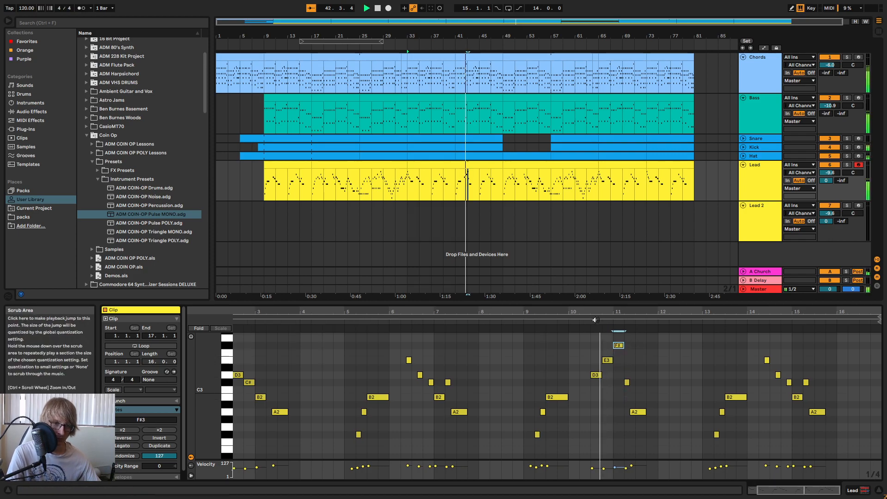
{"action": "key", "text": "space"}
- Raise the short C#3 note at 11.2 to D3 and play it back
{"action": "left_click", "coordinate": [627, 382]}
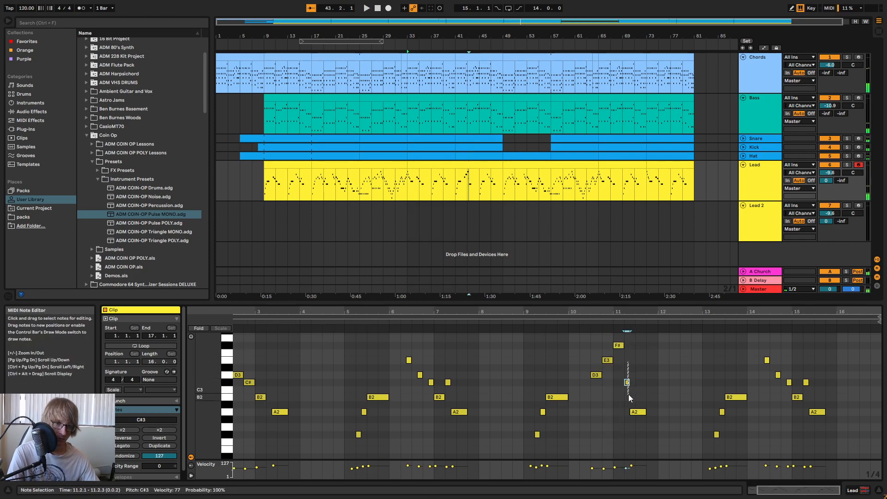
{"action": "key", "text": "Up"}
{"action": "key", "text": "space"}
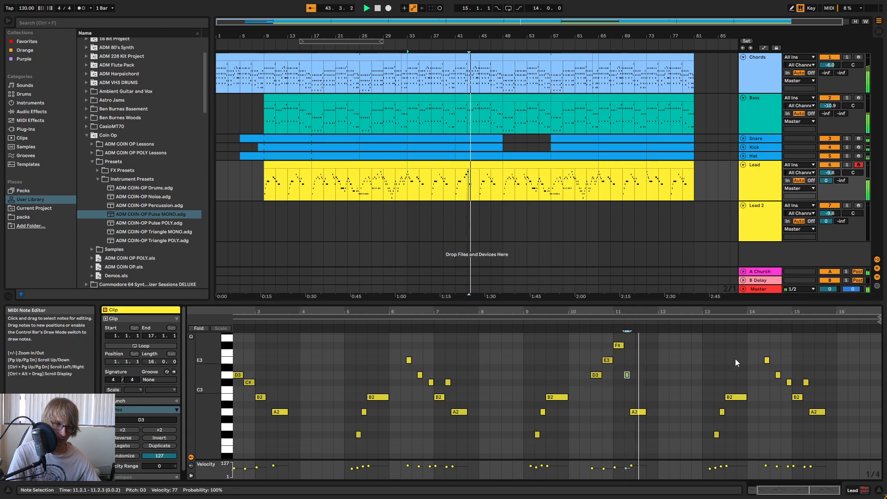
{"action": "key", "text": "space"}
- Raise the A2 note at 11.2.3 to E3 and play the lead on through bar 14
{"action": "left_click", "coordinate": [639, 412]}
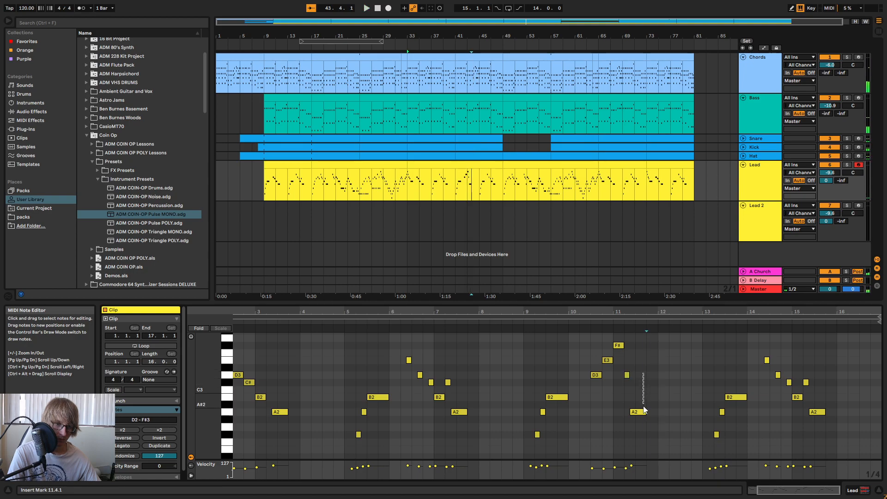
{"action": "left_click", "coordinate": [583, 323]}
{"action": "left_click_drag", "start_coordinate": [636, 311], "coordinate": [605, 314]}
{"action": "left_click", "coordinate": [584, 369]}
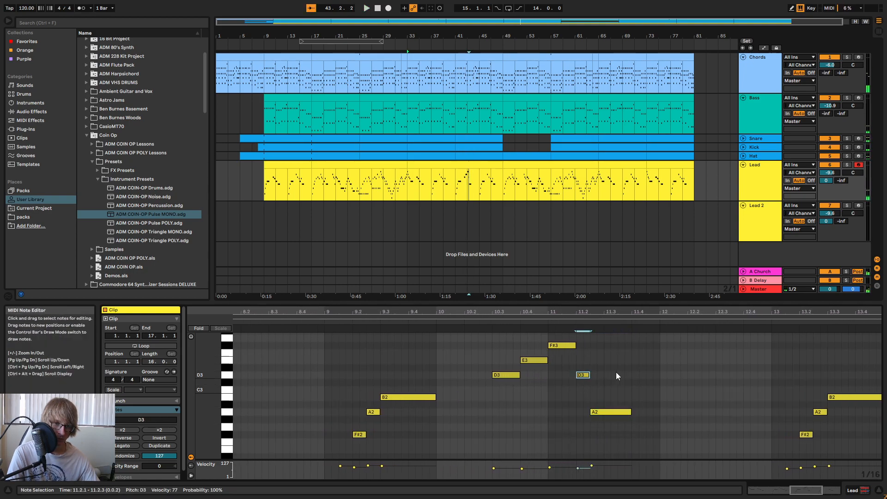
{"action": "key", "text": "Up"}
{"action": "key", "text": "Up"}
{"action": "key", "text": "Up"}
{"action": "key", "text": "Up"}
{"action": "key", "text": "space"}
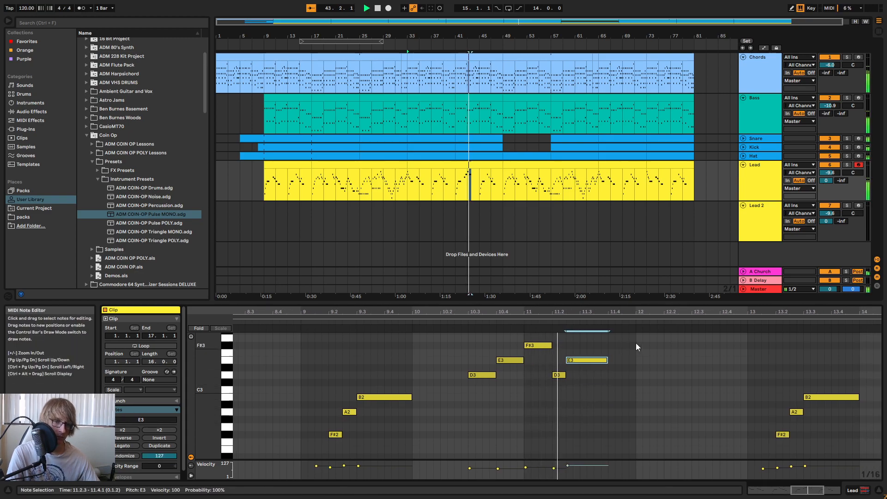
{"action": "left_click_drag", "start_coordinate": [590, 311], "coordinate": [590, 287]}
{"action": "left_click_drag", "start_coordinate": [772, 308], "coordinate": [672, 316]}
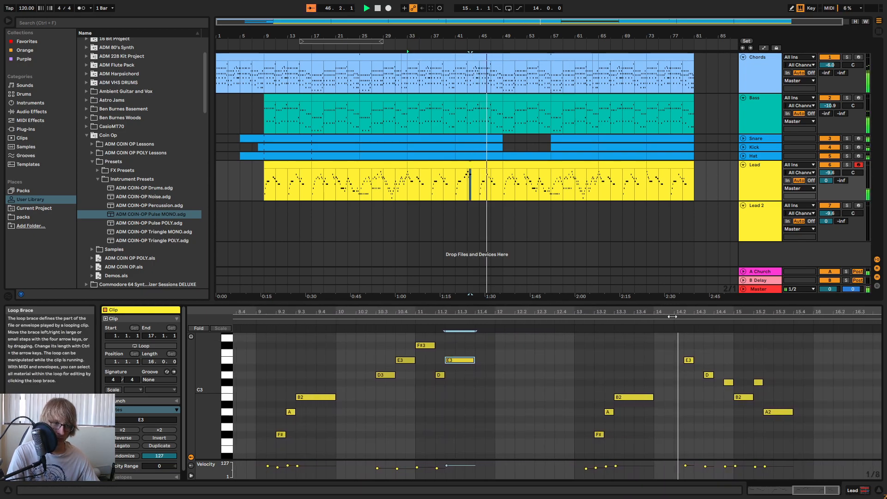
- Audition the descending phrase from 14.2 and shorten the B2 note at 15.1 to an eighth note
{"action": "scroll", "coordinate": [752, 366], "scroll_direction": "down", "scroll_amount": 2}
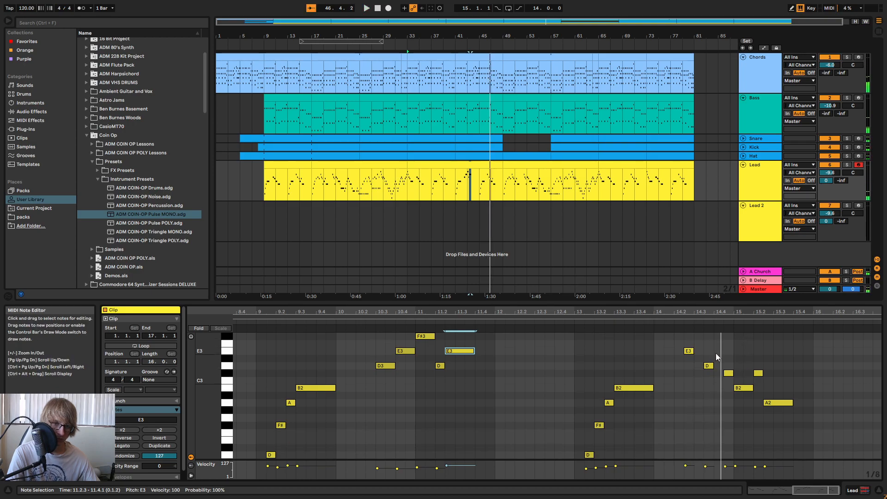
{"action": "left_click", "coordinate": [728, 373]}
{"action": "left_click", "coordinate": [675, 320]}
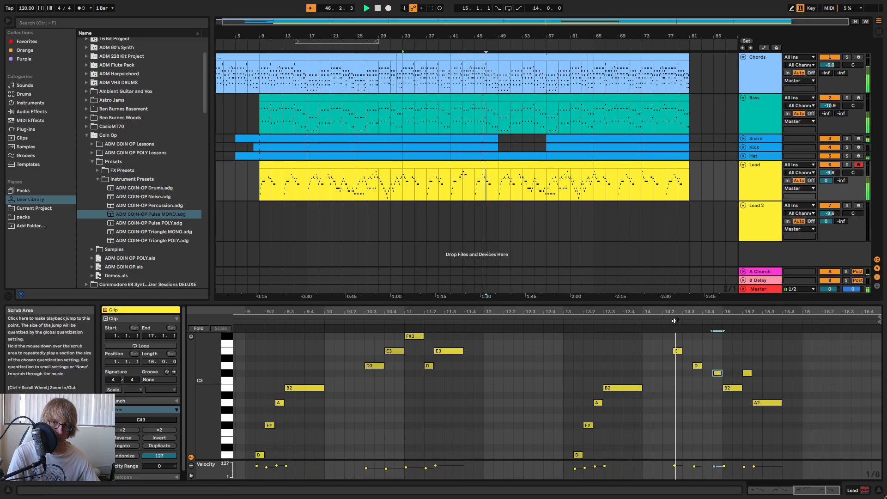
{"action": "left_click", "coordinate": [760, 389]}
{"action": "key", "text": "space"}
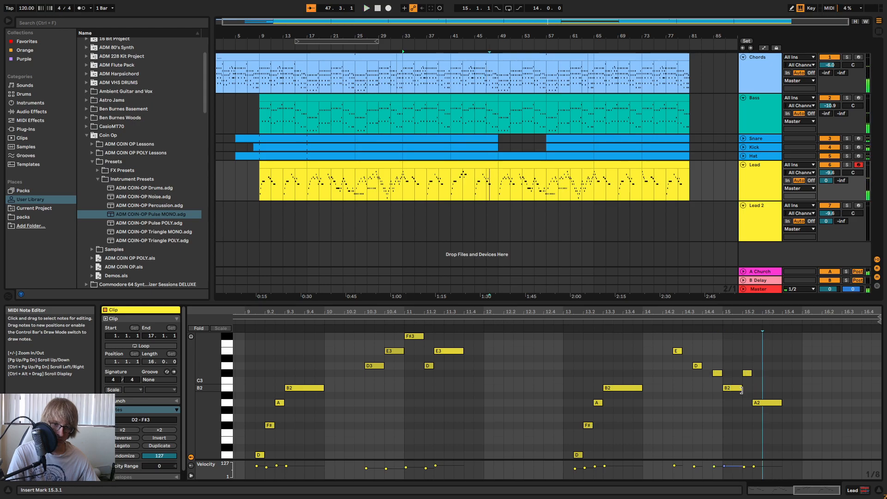
{"action": "left_click", "coordinate": [739, 389]}
- Play back the descending phrase and delete the C#3 and A2 notes that follow the B2 at 15.1
{"action": "left_click", "coordinate": [664, 324]}
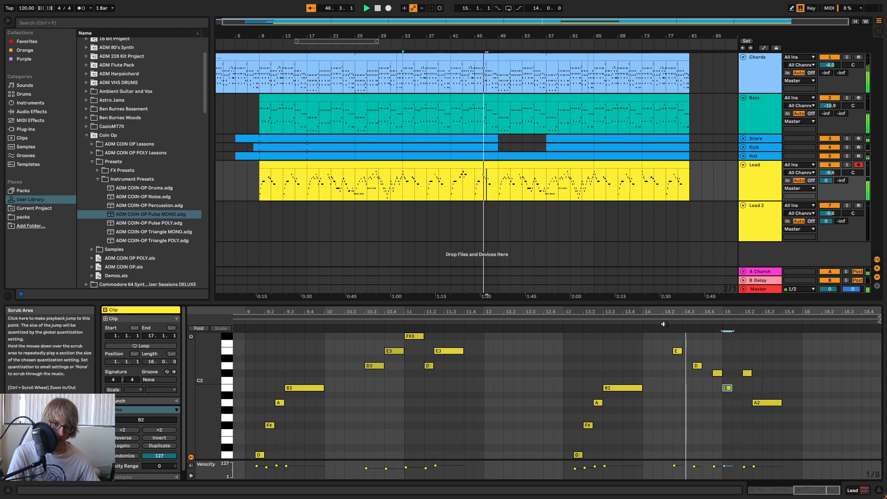
{"action": "left_click", "coordinate": [760, 389]}
{"action": "key", "text": "space"}
{"action": "left_click_drag", "start_coordinate": [772, 370], "coordinate": [771, 370]}
{"action": "key", "text": "Delete"}
- Duplicate the E–D–C#–B phrase from 14.2.3 so the copy starts at 15.2.3, and play it
{"action": "left_click_drag", "start_coordinate": [677, 410], "coordinate": [744, 340]}
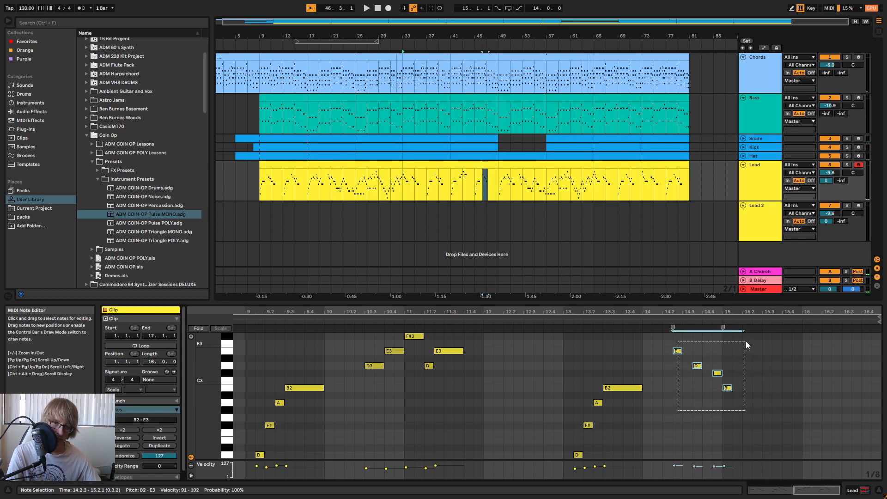
{"action": "key", "text": "ctrl+d"}
{"action": "key", "text": "space"}
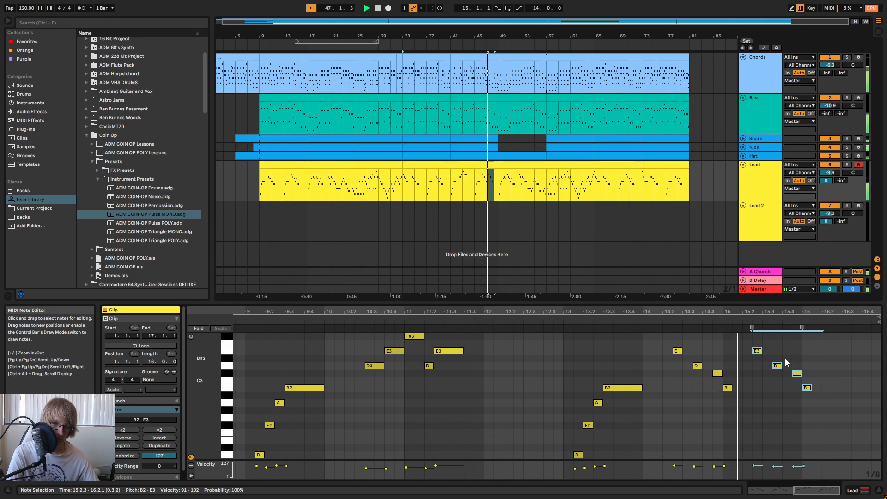
{"action": "key", "text": "space"}
- Transpose the copied phrase down two semitones, raise its second note to C#3, and audition the D–C#–B–A descent
{"action": "key", "text": "Down"}
{"action": "key", "text": "Down"}
{"action": "left_click_drag", "start_coordinate": [772, 364], "coordinate": [782, 386]}
{"action": "key", "text": "Up"}
{"action": "left_click", "coordinate": [743, 331]}
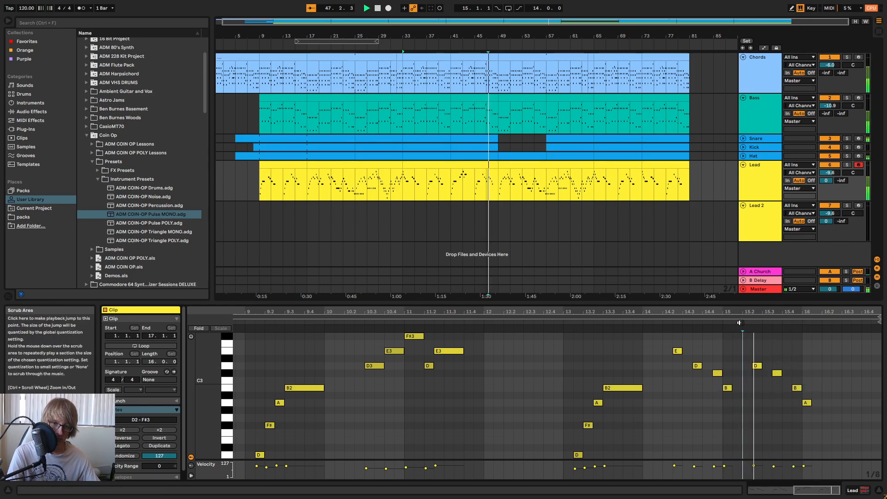
{"action": "key", "text": "space"}
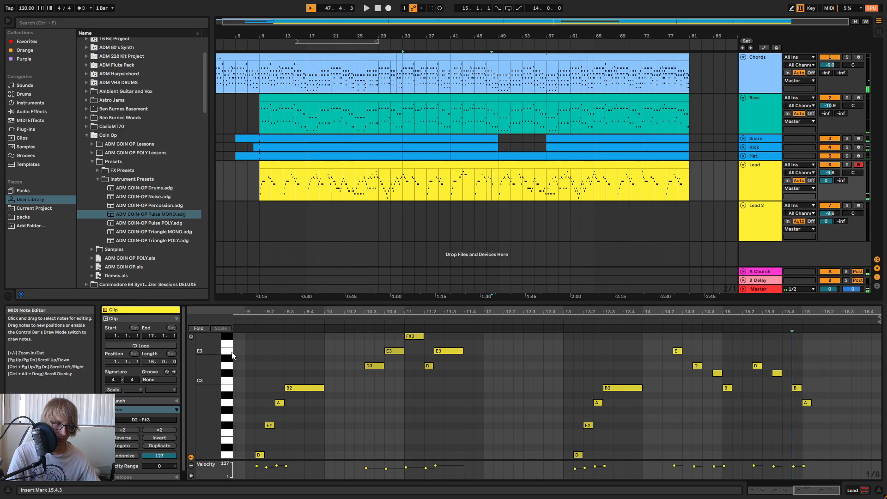
- Turn note preview on, lengthen the A2 note at 16.1 and play the melody from bar 13
{"action": "left_click", "coordinate": [191, 337]}
{"action": "left_click_drag", "start_coordinate": [828, 388], "coordinate": [802, 414]}
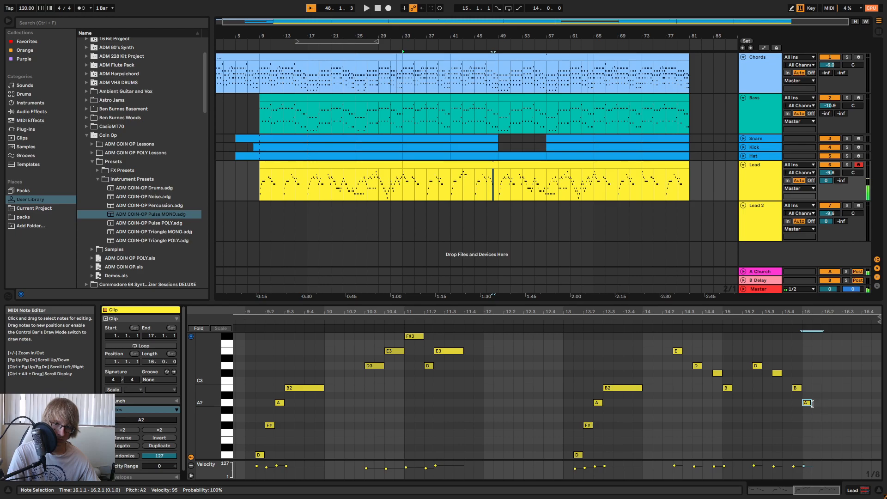
{"action": "left_click", "coordinate": [561, 330]}
{"action": "key", "text": "space"}
{"action": "scroll", "coordinate": [788, 361], "scroll_direction": "down", "scroll_amount": 3}
{"action": "scroll", "coordinate": [788, 361], "scroll_direction": "up", "scroll_amount": 3}
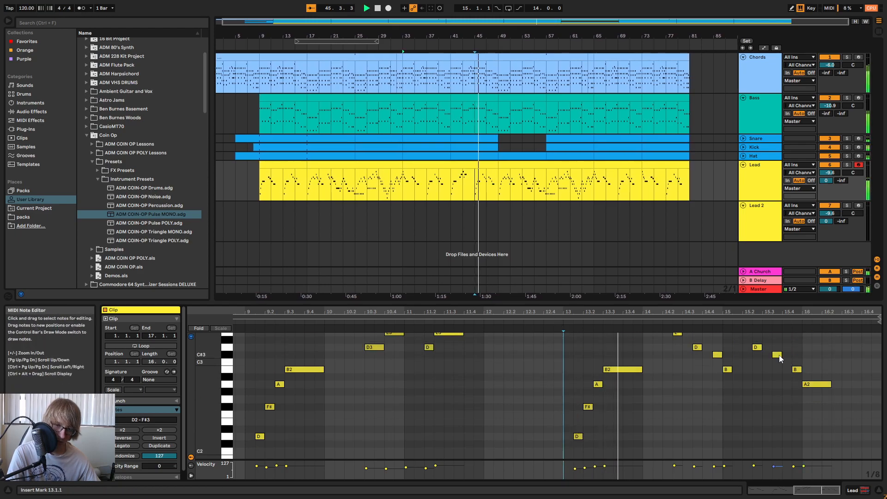
{"action": "scroll", "coordinate": [788, 351], "scroll_direction": "down", "scroll_amount": 1}
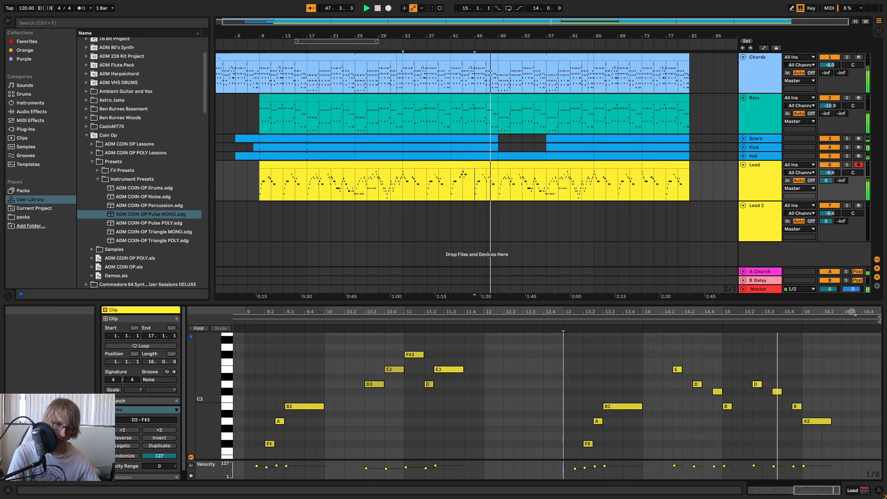
{"action": "left_click_drag", "start_coordinate": [849, 313], "coordinate": [850, 318]}
{"action": "key", "text": "space"}
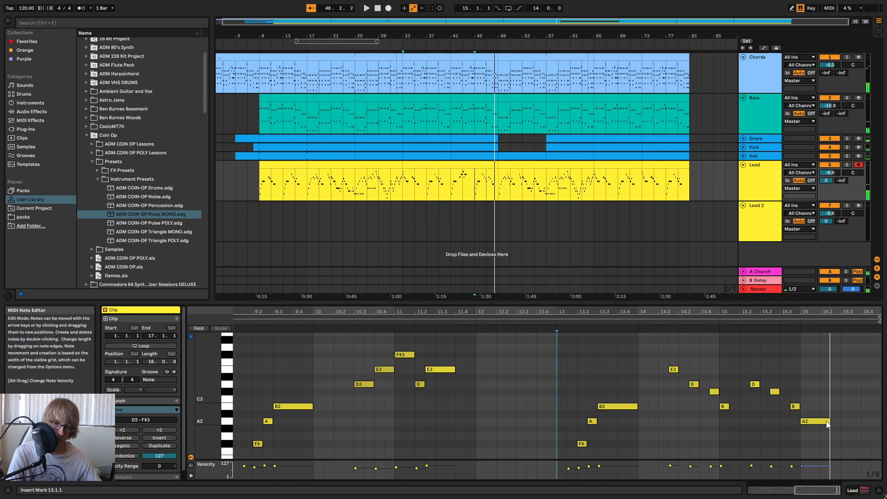
- Shorten the A2 at 16.1 to an eighth note and place copied C#3, B2 and A2 notes from 16.2.3 to the clip end
{"action": "left_click_drag", "start_coordinate": [830, 420], "coordinate": [810, 421]}
{"action": "left_click_drag", "start_coordinate": [756, 437], "coordinate": [833, 378]}
{"action": "left_click", "coordinate": [821, 380]}
{"action": "left_click", "coordinate": [833, 381]}
{"action": "key", "text": "ctrl+v"}
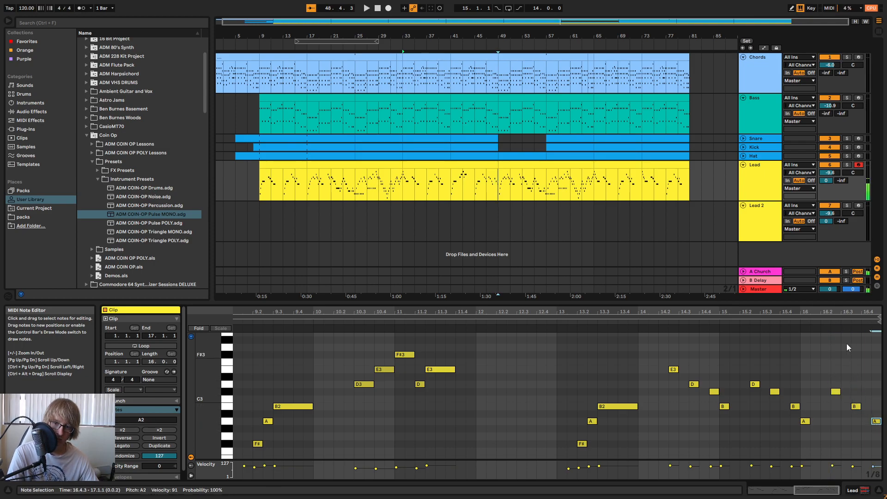
- Play back the new ending and place a final F#2 note at 17.1
{"action": "key", "text": "space"}
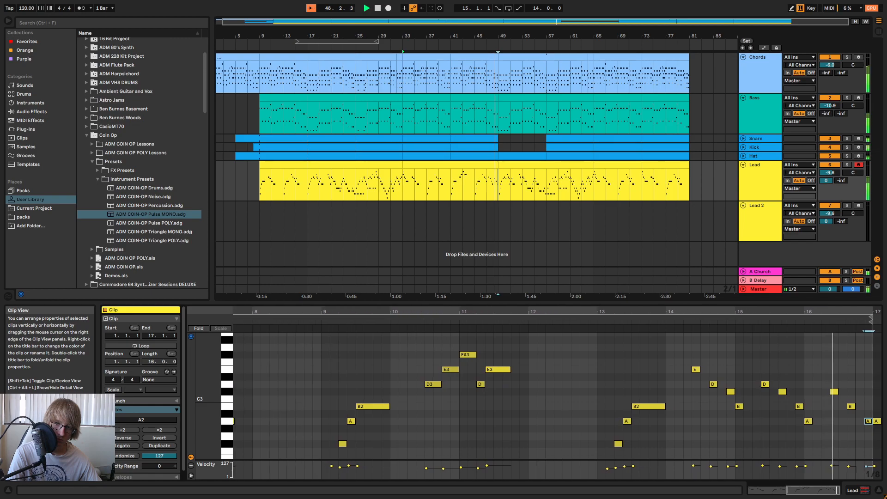
{"action": "left_click_drag", "start_coordinate": [875, 312], "coordinate": [876, 321]}
{"action": "key", "text": "Down"}
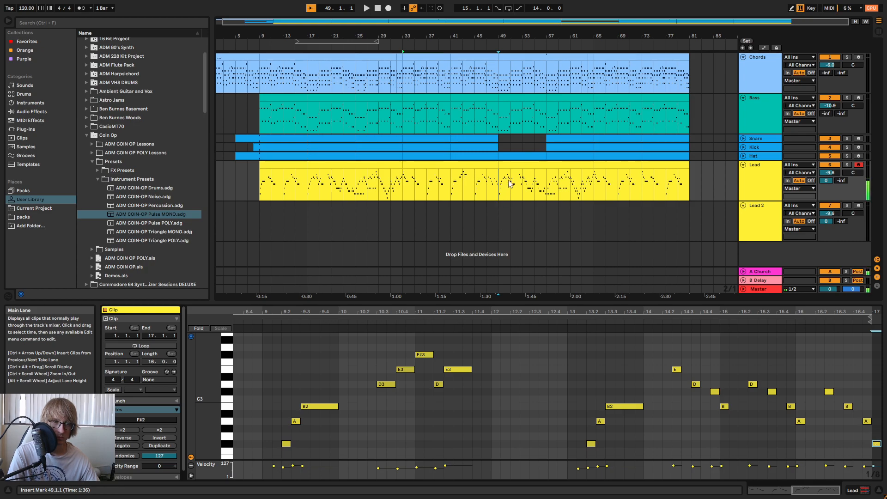
- Open the Lead clip at bars 49–65 and change its opening D2 note to F#2, starting at 1.1.1
{"action": "left_click_drag", "start_coordinate": [499, 196], "coordinate": [593, 194]}
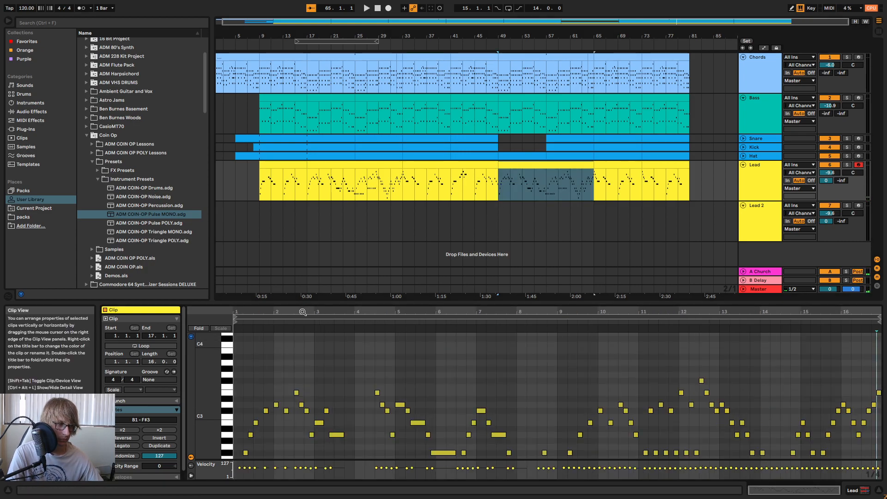
{"action": "scroll", "coordinate": [251, 411], "scroll_direction": "down", "scroll_amount": 4}
{"action": "left_click", "coordinate": [240, 403]}
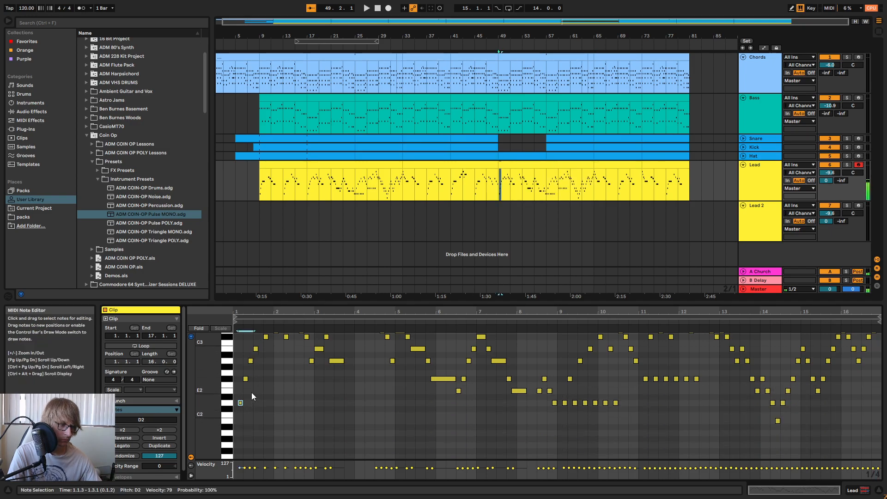
{"action": "key", "text": "Up"}
{"action": "key", "text": "Up"}
{"action": "key", "text": "Up"}
{"action": "key", "text": "Up"}
{"action": "scroll", "coordinate": [249, 397], "scroll_direction": "up", "scroll_amount": 3}
{"action": "left_click", "coordinate": [245, 414]}
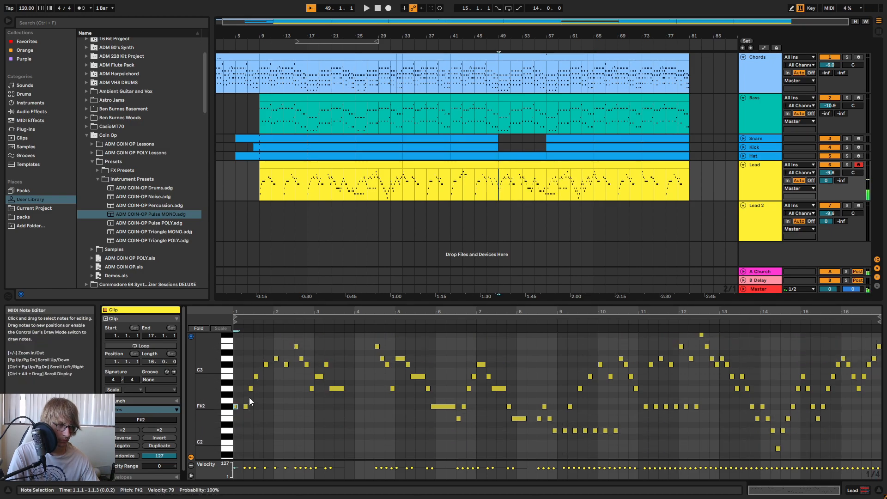
- Remove the repeated F#2 just before the first A2, extend the opening F#2 to 1.2.3 and play into bar 49
{"action": "mouse_move", "coordinate": [245, 415]}
{"action": "left_mouse_down"}
{"action": "mouse_move", "coordinate": [266, 363]}
{"action": "mouse_move", "coordinate": [248, 419]}
{"action": "mouse_move", "coordinate": [250, 409]}
{"action": "left_mouse_up"}
{"action": "key", "text": "Delete"}
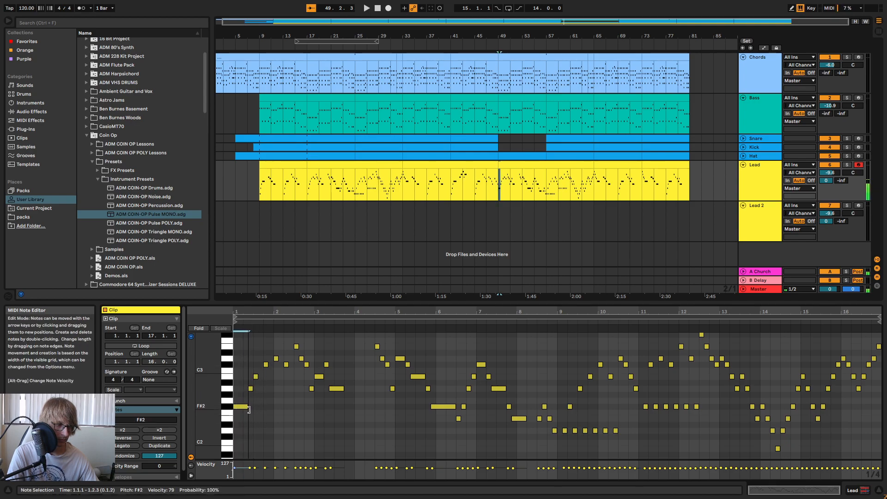
{"action": "key", "text": "space"}
{"action": "left_click", "coordinate": [480, 46]}
{"action": "left_click_drag", "start_coordinate": [499, 40], "coordinate": [688, 83]}
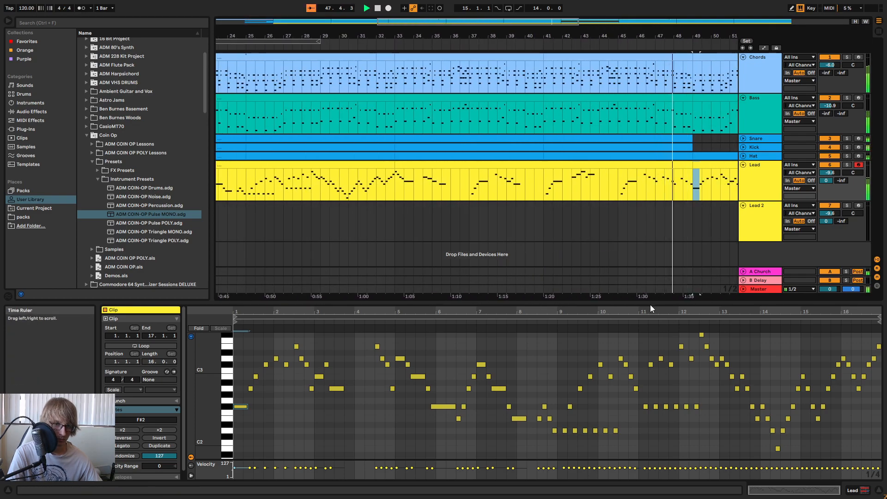
{"action": "left_click_drag", "start_coordinate": [491, 303], "coordinate": [491, 206]}
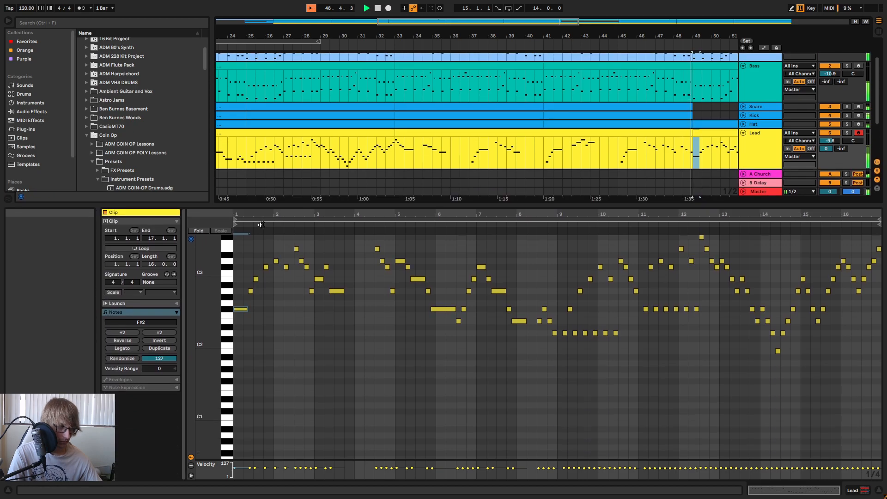
- Shorten the opening F#2 at 1.1.1 back to an eighth note and replay the start of the section
{"action": "left_click_drag", "start_coordinate": [255, 214], "coordinate": [238, 310]}
{"action": "key", "text": "space"}
{"action": "key", "text": "space"}
{"action": "key", "text": "space"}
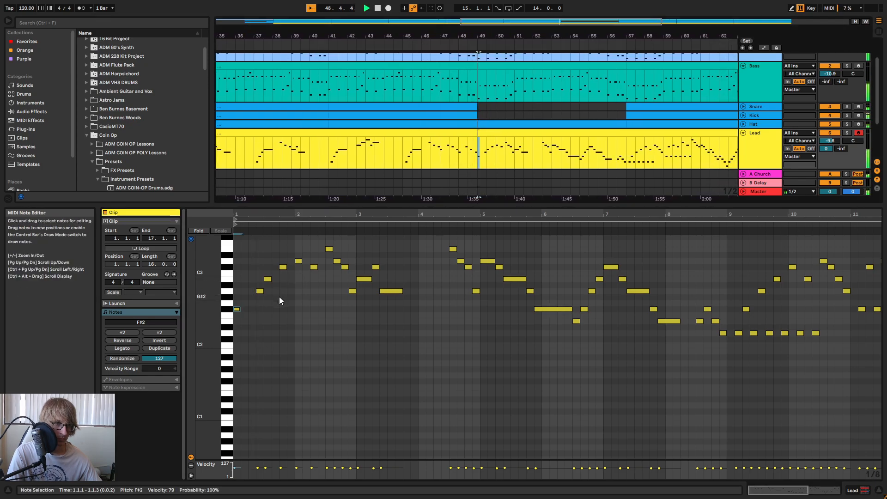
{"action": "key", "text": "space"}
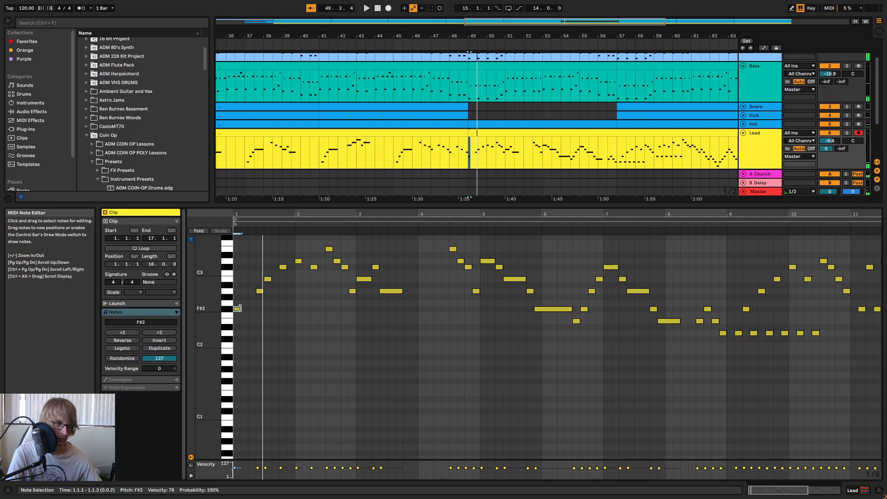
{"action": "left_click_drag", "start_coordinate": [246, 311], "coordinate": [241, 312]}
{"action": "key", "text": "space"}
{"action": "left_click_drag", "start_coordinate": [289, 214], "coordinate": [299, 242]}
{"action": "key", "text": "space"}
- Try the B2 at 1.3.1 as F#2 and play the transition into bar 49
{"action": "left_click", "coordinate": [272, 292]}
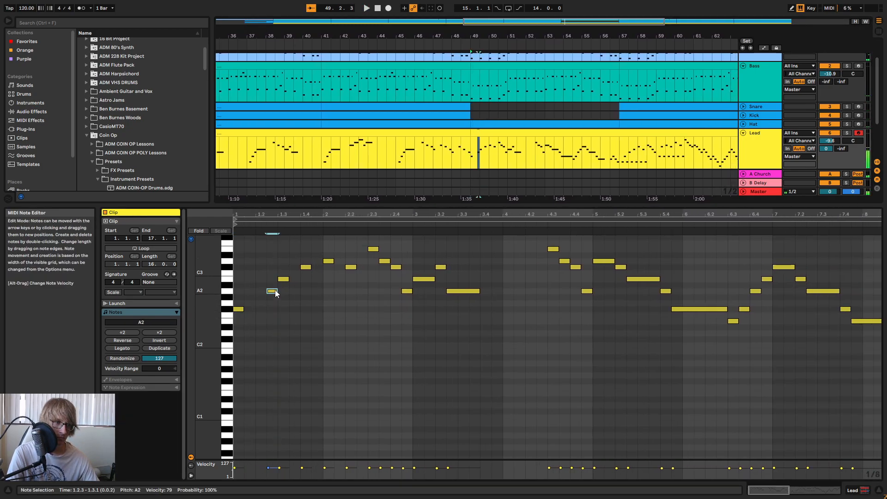
{"action": "left_click_drag", "start_coordinate": [281, 282], "coordinate": [280, 311]}
{"action": "left_click_drag", "start_coordinate": [288, 214], "coordinate": [295, 207]}
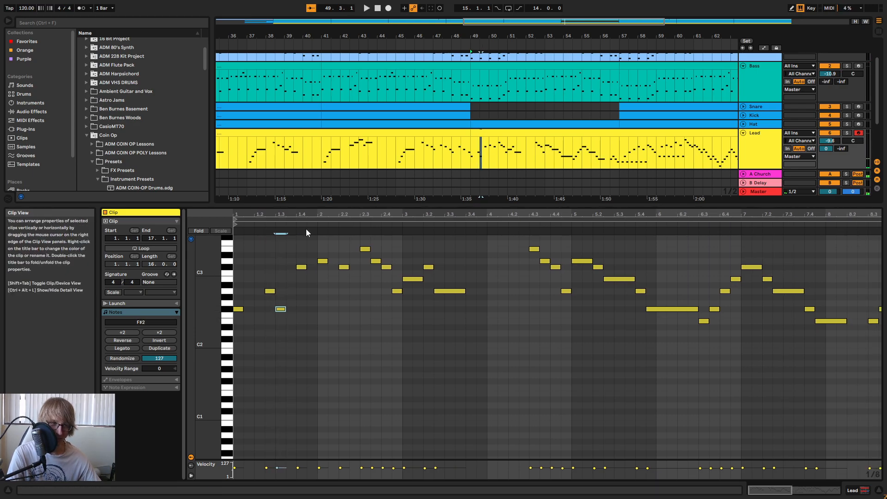
{"action": "key", "text": "space"}
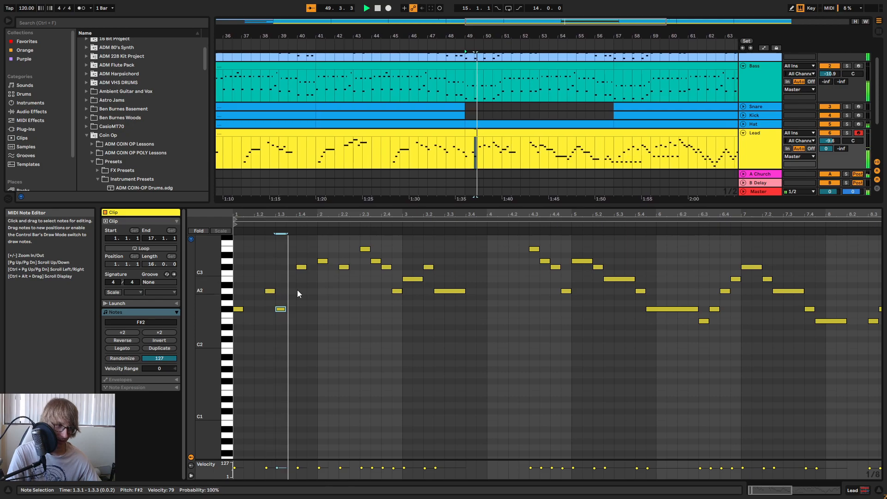
{"action": "left_click", "coordinate": [389, 45]}
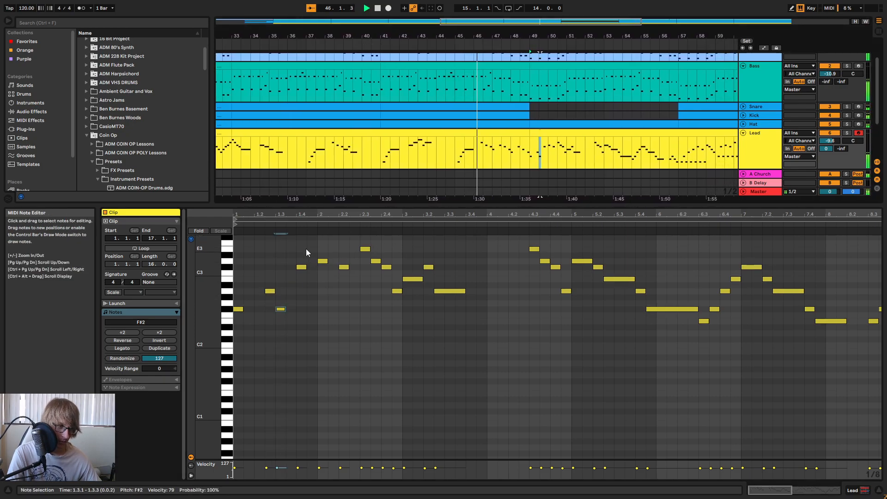
{"action": "mouse_move", "coordinate": [245, 215]}
{"action": "left_mouse_down"}
{"action": "mouse_move", "coordinate": [245, 240]}
{"action": "mouse_move", "coordinate": [244, 221]}
{"action": "left_mouse_up"}
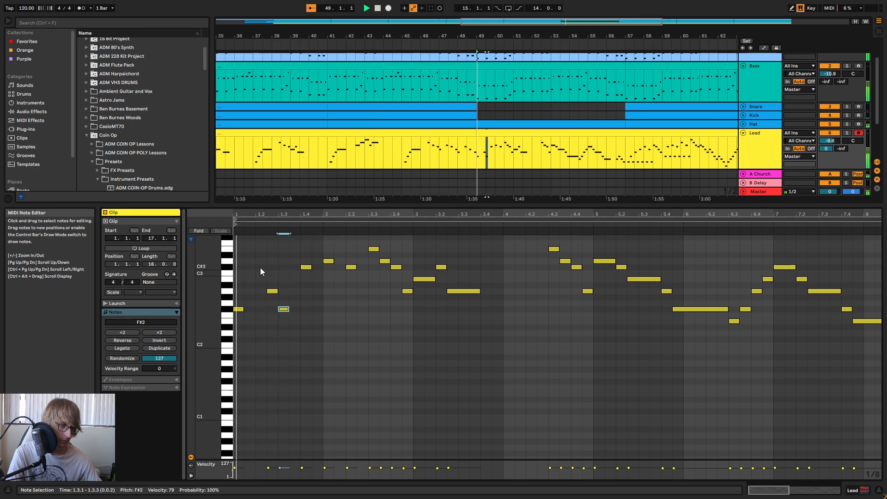
- Raise the A2 at 1.2.3 to C#3, then add B2 at 1.3.1 and A2 at 1.3.3 in place of the old notes
{"action": "left_click", "coordinate": [273, 291]}
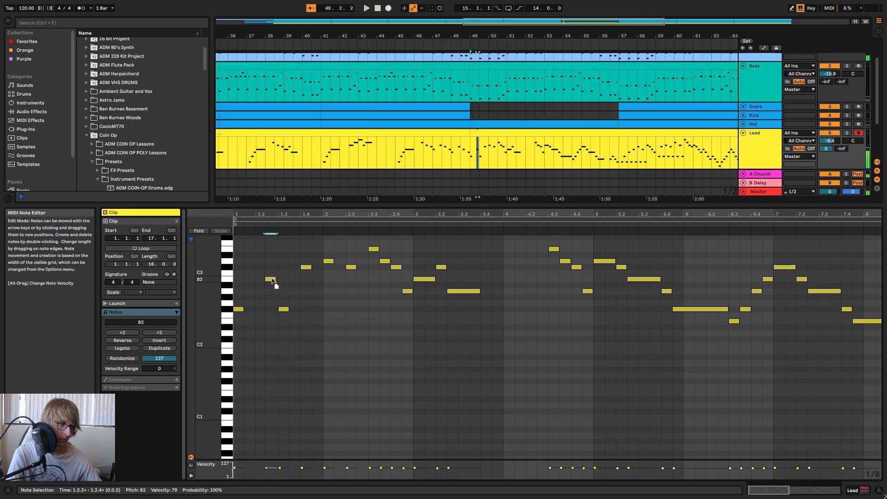
{"action": "left_click_drag", "start_coordinate": [295, 268], "coordinate": [273, 269]}
{"action": "double_click", "coordinate": [287, 280]}
{"action": "double_click", "coordinate": [283, 309]}
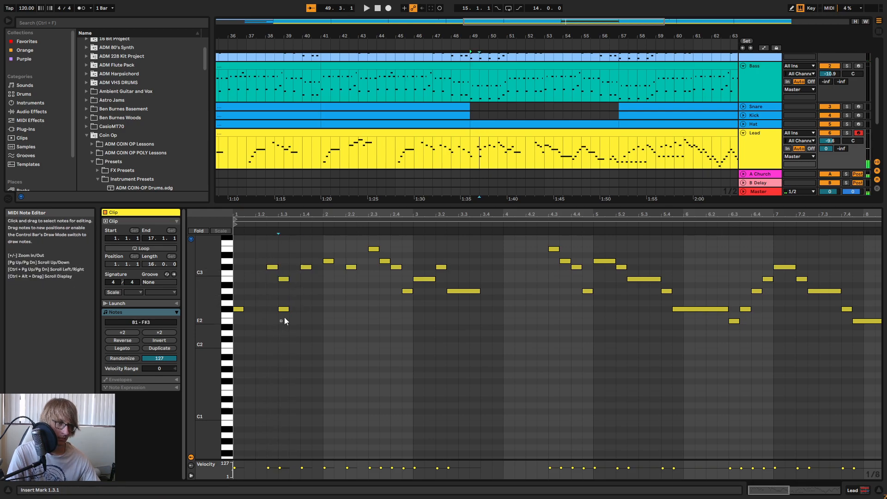
{"action": "double_click", "coordinate": [294, 291]}
{"action": "left_click", "coordinate": [302, 273]}
{"action": "double_click", "coordinate": [307, 267]}
- Space out the descending phrase by moving B2 to 1.3.3 and A2 to 1.4.3, playing it back
{"action": "left_click_drag", "start_coordinate": [285, 298], "coordinate": [362, 258]}
{"action": "key", "text": "Right"}
{"action": "key", "text": "space"}
{"action": "key", "text": "space"}
{"action": "key", "text": "Right"}
{"action": "key", "text": "Delete"}
- Clear the old lead melody notes from bars 2 and 3 of the clip
{"action": "left_click", "coordinate": [329, 303]}
{"action": "double_click", "coordinate": [329, 307]}
{"action": "left_click_drag", "start_coordinate": [364, 335], "coordinate": [328, 304]}
{"action": "key", "text": "Delete"}
{"action": "left_click_drag", "start_coordinate": [359, 328], "coordinate": [489, 237]}
{"action": "key", "text": "Delete"}
- Duplicate the bar 1 phrase so its copy starts at 2.1.1, and play it back
{"action": "left_click_drag", "start_coordinate": [235, 316], "coordinate": [329, 253]}
{"action": "key", "text": "space"}
{"action": "key", "text": "ctrl+d"}
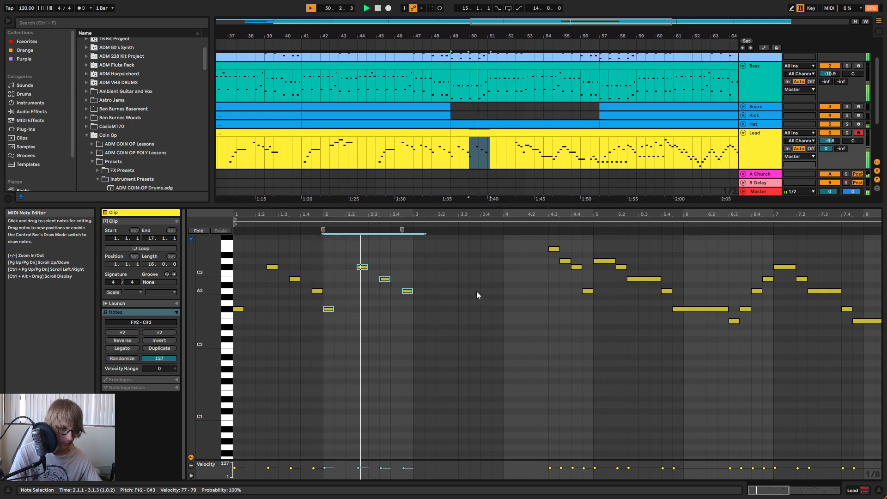
{"action": "scroll", "coordinate": [415, 275], "scroll_direction": "up", "scroll_amount": 3}
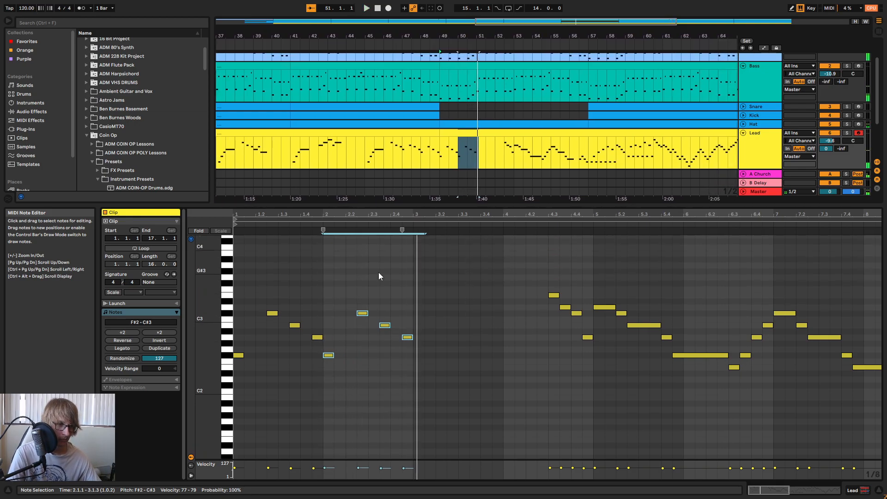
{"action": "left_click", "coordinate": [421, 284]}
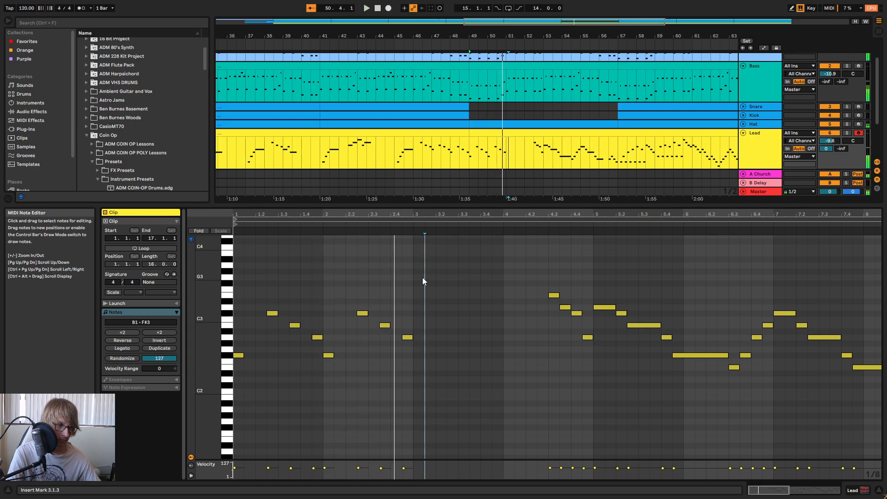
- Tighten the bar 2 run with B2 at 2.3.1 and A2 at 2.3.3, add F#2 at 2.4.1 and play it
{"action": "left_click", "coordinate": [363, 312]}
{"action": "left_click", "coordinate": [385, 325]}
{"action": "key", "text": "Left"}
{"action": "left_click_drag", "start_coordinate": [398, 348], "coordinate": [418, 325]}
{"action": "key", "text": "Left"}
{"action": "key", "text": "Left"}
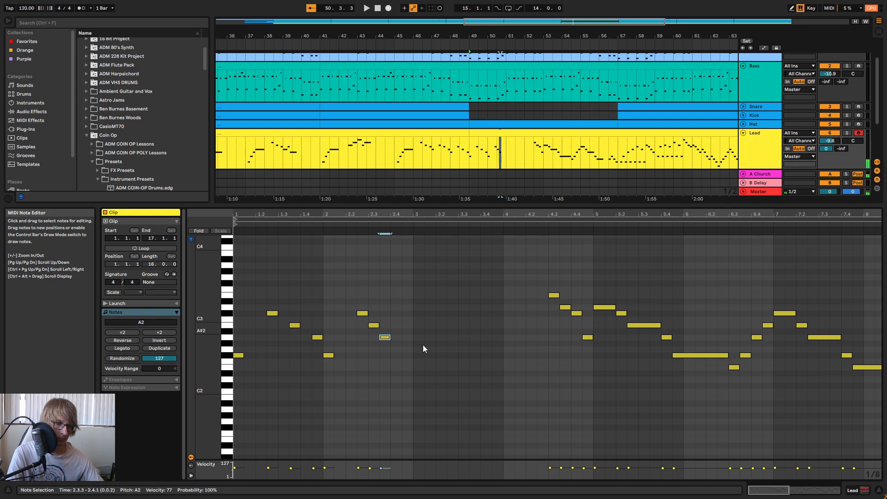
{"action": "double_click", "coordinate": [395, 356]}
{"action": "key", "text": "space"}
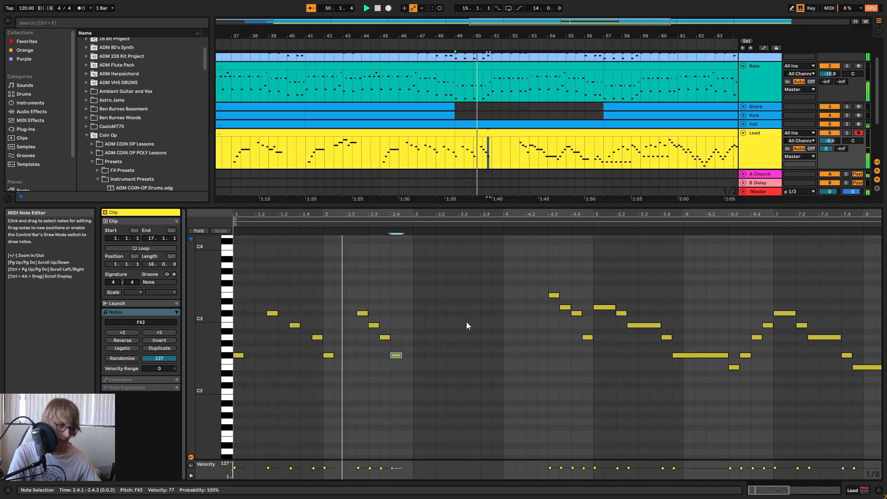
{"action": "key", "text": "space"}
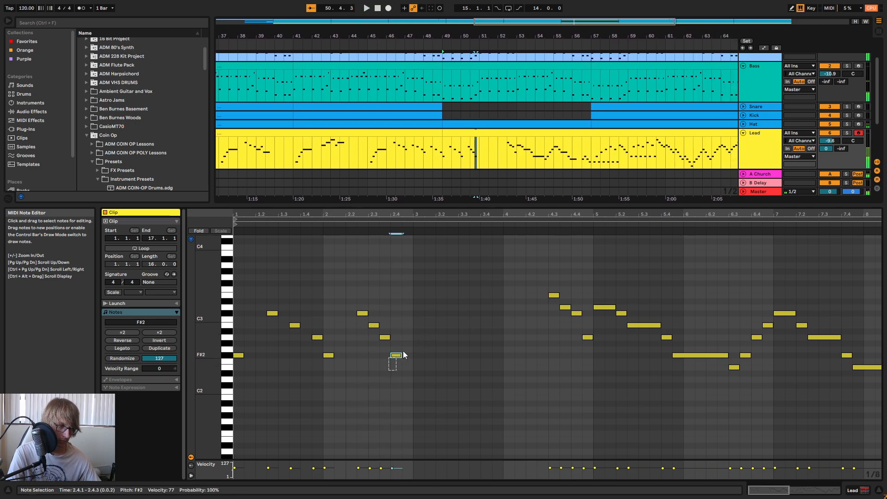
- Add an E2 note at 2.4.3 and play the end of bar 2
{"action": "double_click", "coordinate": [407, 367]}
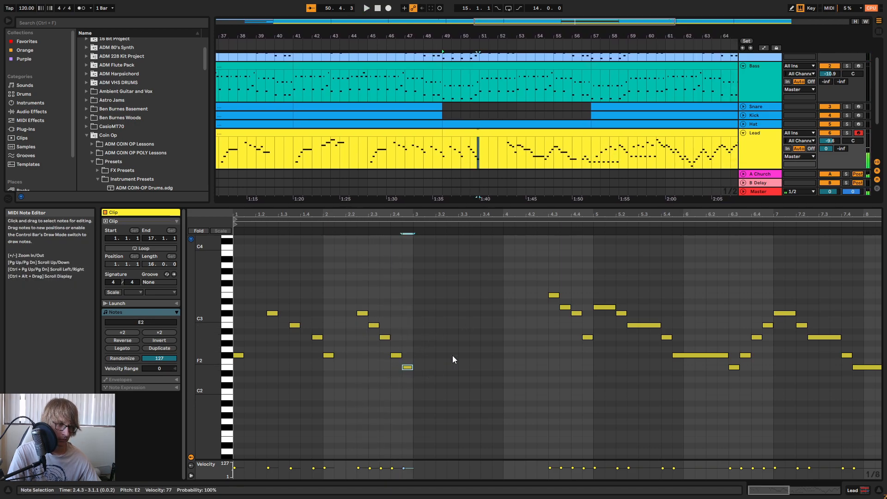
{"action": "left_click", "coordinate": [352, 227]}
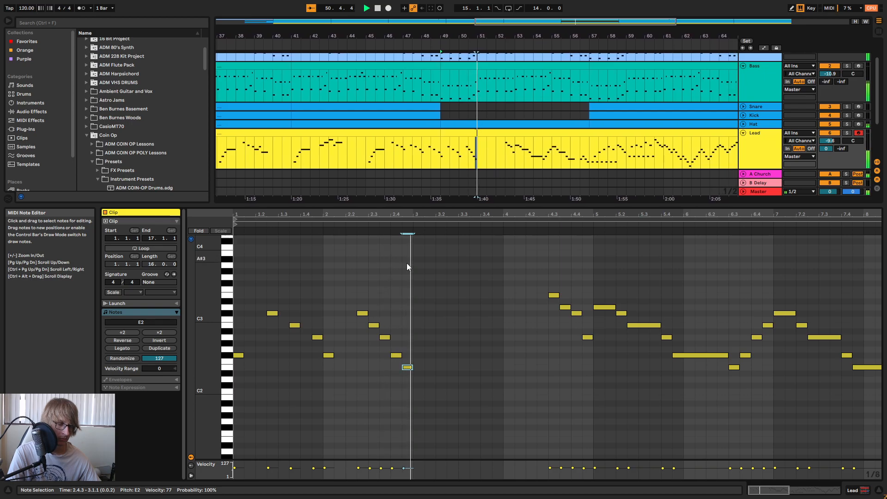
{"action": "key", "text": "space"}
- Try A2 and B2 in place of the E2 at 2.4.3, playing back each version
{"action": "left_click_drag", "start_coordinate": [407, 367], "coordinate": [407, 338]}
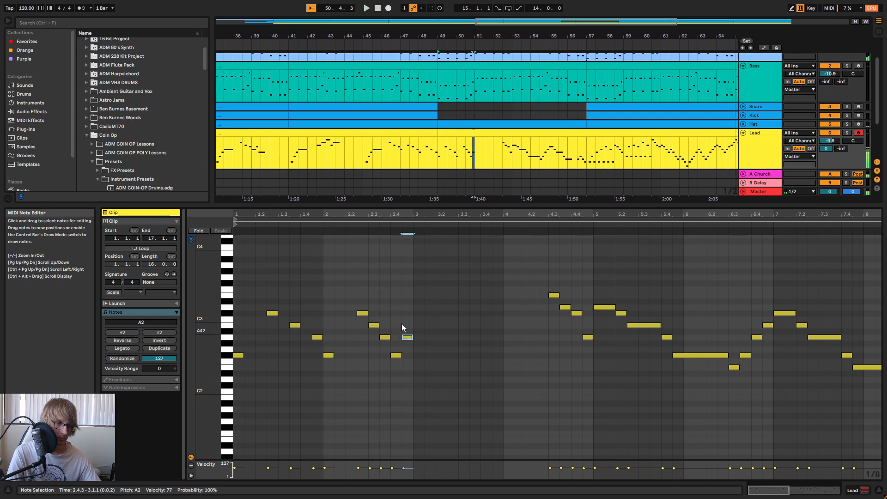
{"action": "left_click", "coordinate": [352, 222]}
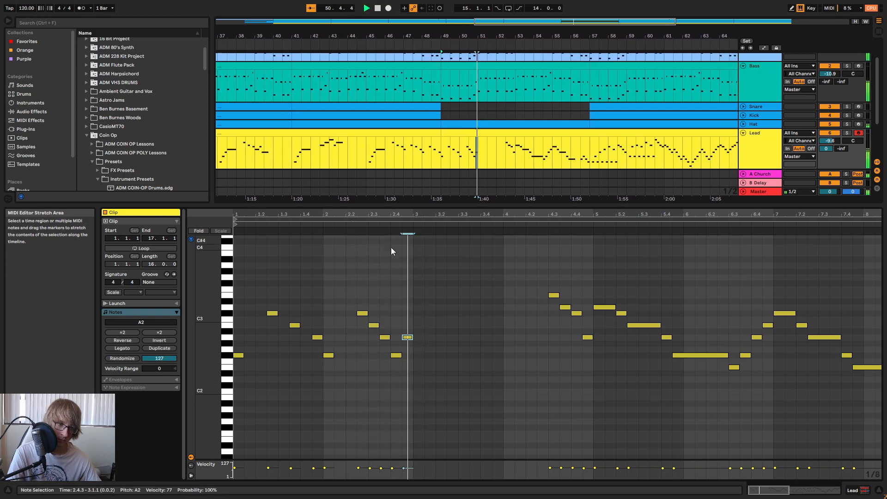
{"action": "mouse_move", "coordinate": [407, 336]}
{"action": "left_mouse_down"}
{"action": "mouse_move", "coordinate": [400, 351]}
{"action": "mouse_move", "coordinate": [407, 325]}
{"action": "left_mouse_up"}
{"action": "key", "text": "space"}
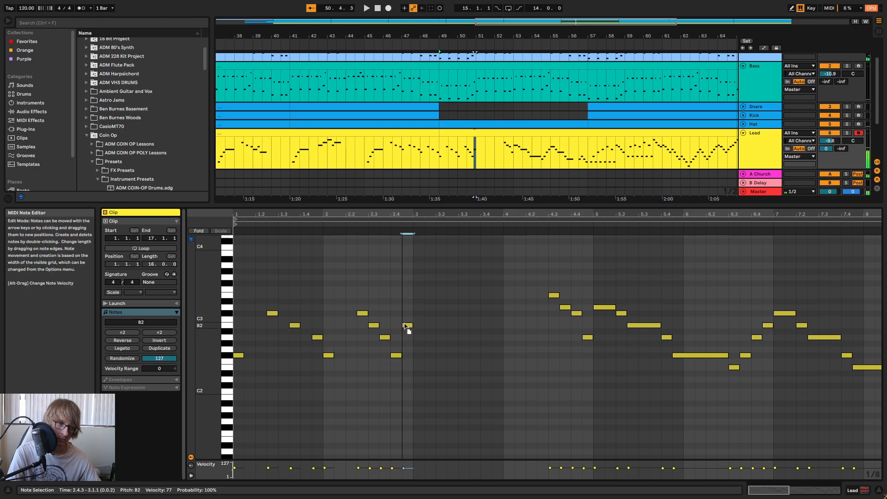
{"action": "key", "text": "space"}
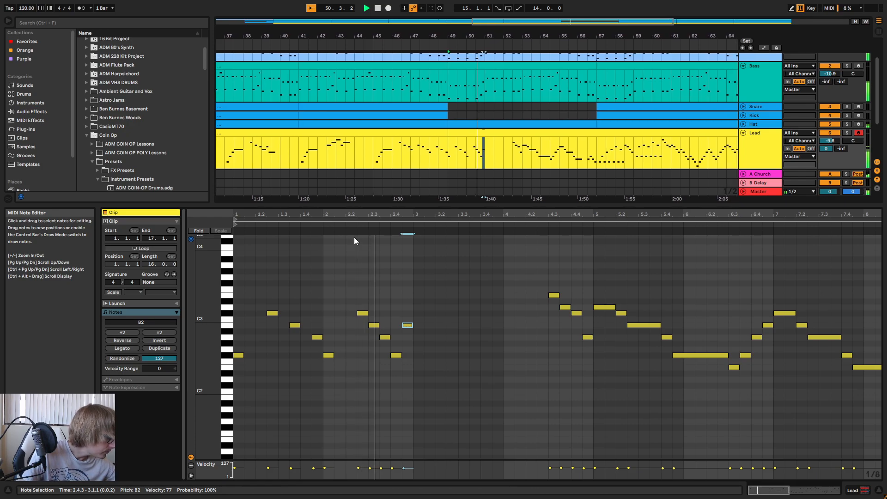
{"action": "key", "text": "space"}
- Lower the note at 2.4.3 back to E2 and listen to the descending run
{"action": "left_click_drag", "start_coordinate": [400, 314], "coordinate": [410, 336]}
{"action": "key", "text": "Down"}
{"action": "key", "text": "Down"}
{"action": "key", "text": "Down"}
{"action": "key", "text": "Down"}
{"action": "key", "text": "Down"}
{"action": "key", "text": "Down"}
{"action": "key", "text": "Down"}
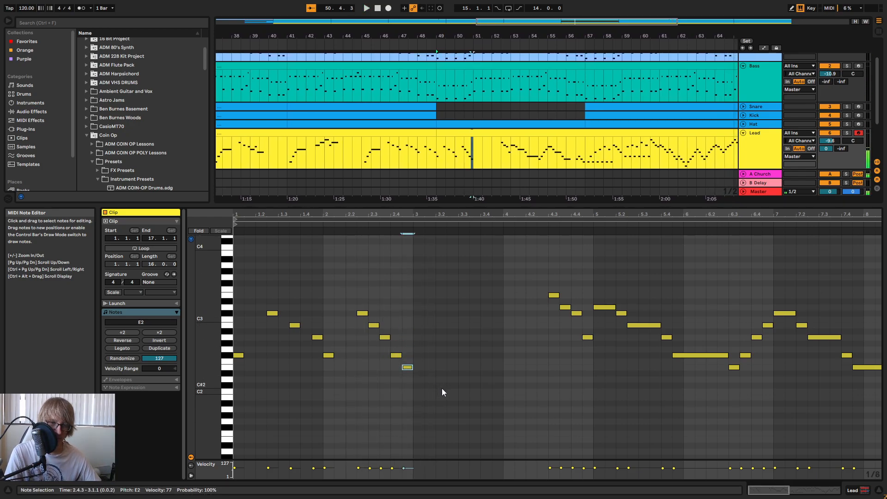
{"action": "key", "text": "space"}
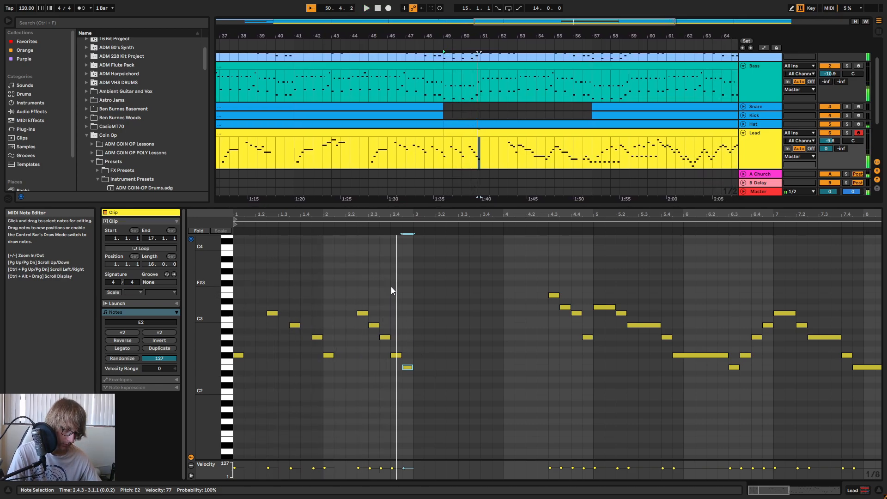
{"action": "left_click", "coordinate": [398, 355]}
{"action": "left_click", "coordinate": [408, 367]}
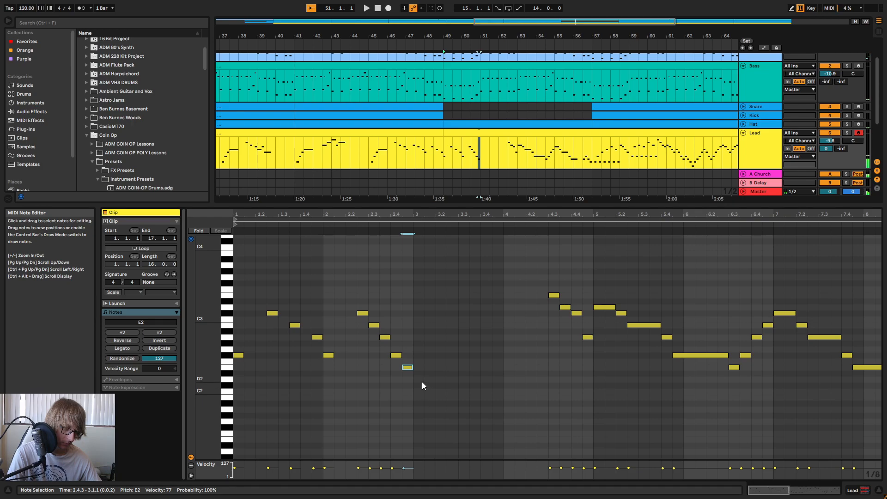
- Add an eighth note at 3.1.1, tune it to C#2 and play the run from bar 2
{"action": "double_click", "coordinate": [420, 380]}
{"action": "left_click", "coordinate": [356, 230]}
{"action": "key", "text": "space"}
{"action": "key", "text": "space"}
{"action": "left_click", "coordinate": [422, 405]}
{"action": "left_click", "coordinate": [420, 379]}
{"action": "key", "text": "Down"}
{"action": "key", "text": "space"}
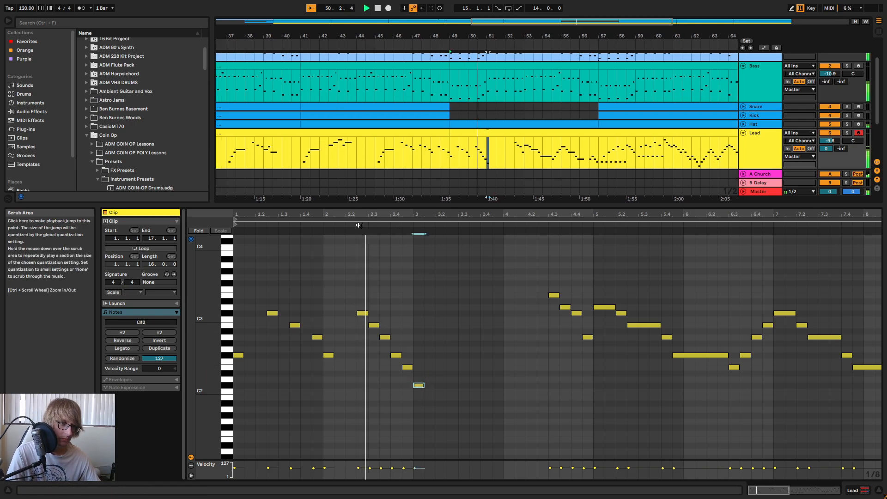
{"action": "key", "text": "space"}
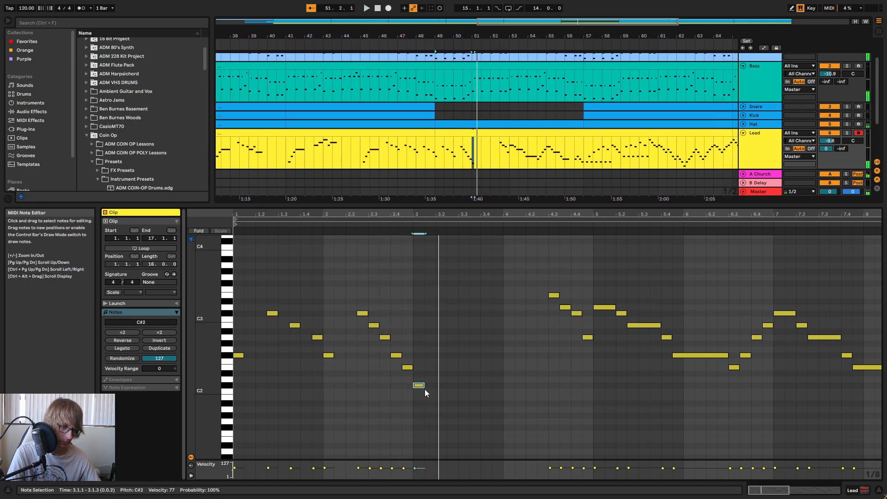
- Add rising eighth notes E2 at 3.1.3, F#2 at 3.2.1 and A2 at 3.2.3, and play them
{"action": "double_click", "coordinate": [428, 355]}
{"action": "key", "text": "Down"}
{"action": "key", "text": "Down"}
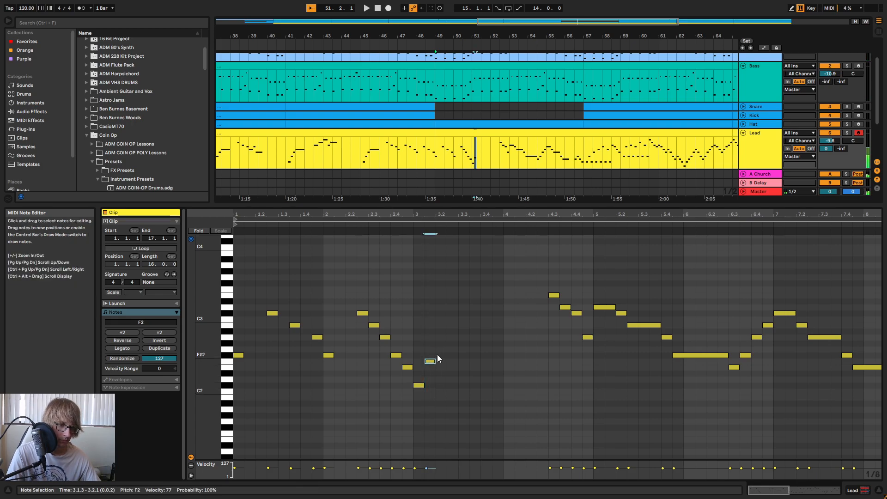
{"action": "double_click", "coordinate": [454, 356]}
{"action": "key", "text": "Left"}
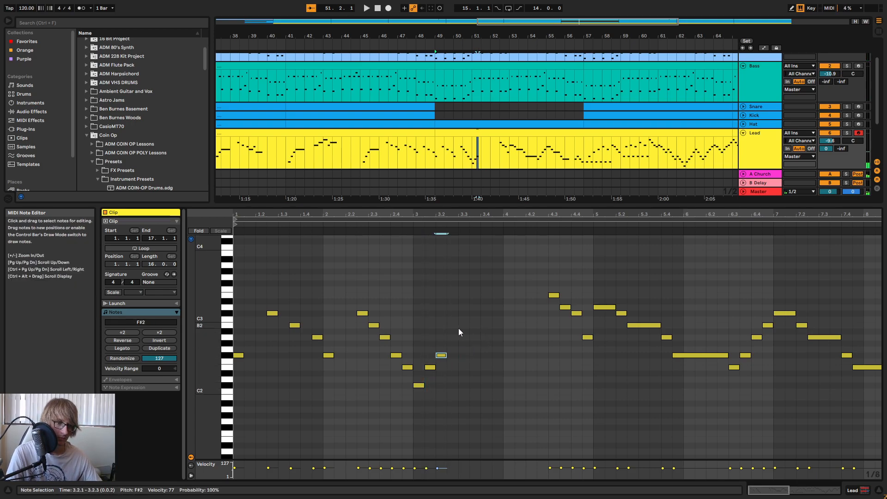
{"action": "double_click", "coordinate": [450, 336]}
{"action": "key", "text": "space"}
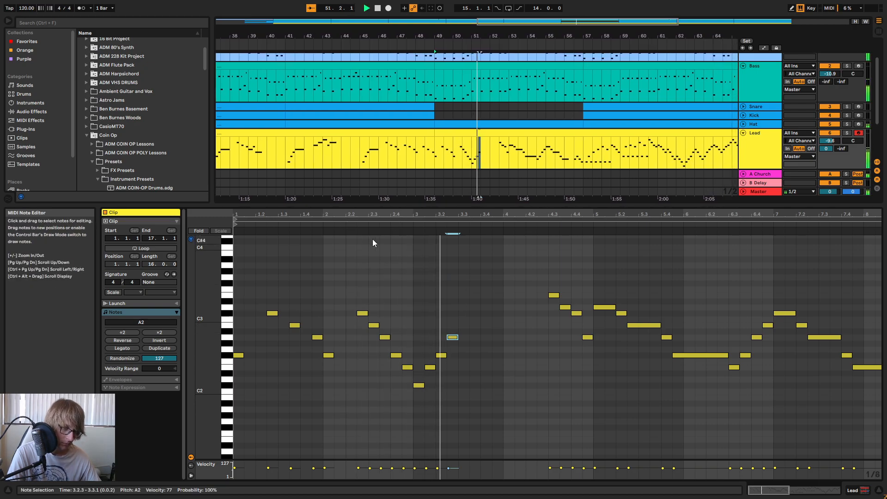
- Try F2 at 3.1.3, restore the note to E2 and play the phrase again
{"action": "left_click", "coordinate": [429, 367]}
{"action": "key", "text": "Up"}
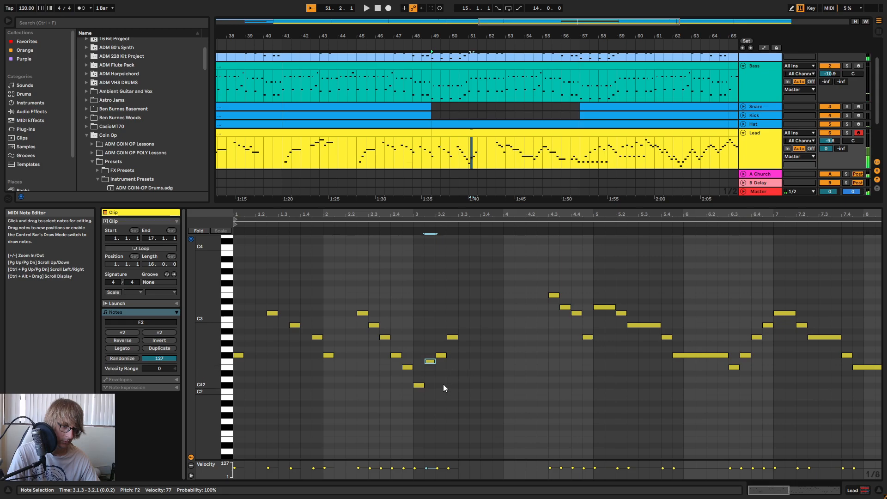
{"action": "left_click_drag", "start_coordinate": [415, 397], "coordinate": [431, 368]}
{"action": "left_click", "coordinate": [383, 223]}
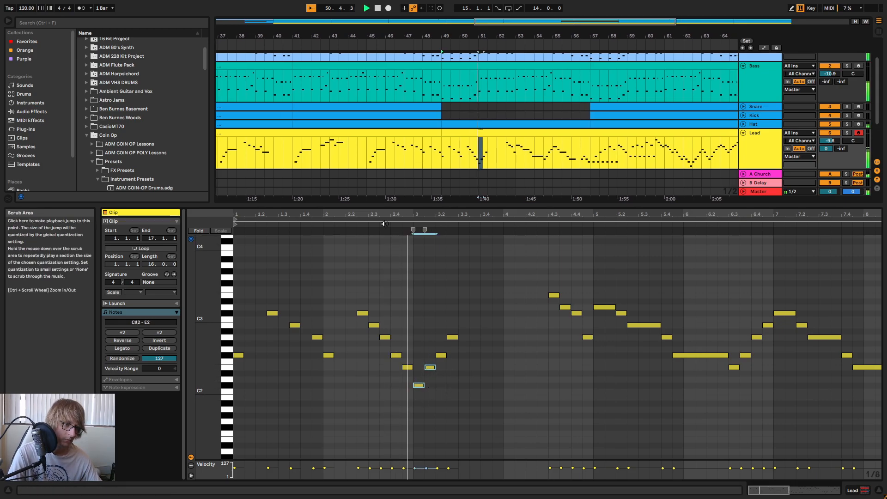
{"action": "key", "text": "space"}
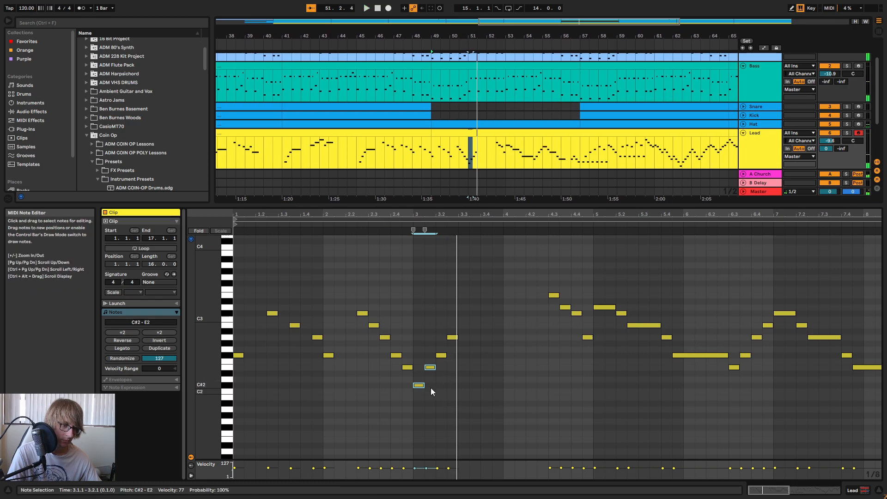
- Play the phrase once more and delete the four notes from 3.1.1 to 3.2.3
{"action": "key", "text": "space"}
{"action": "left_click", "coordinate": [486, 301]}
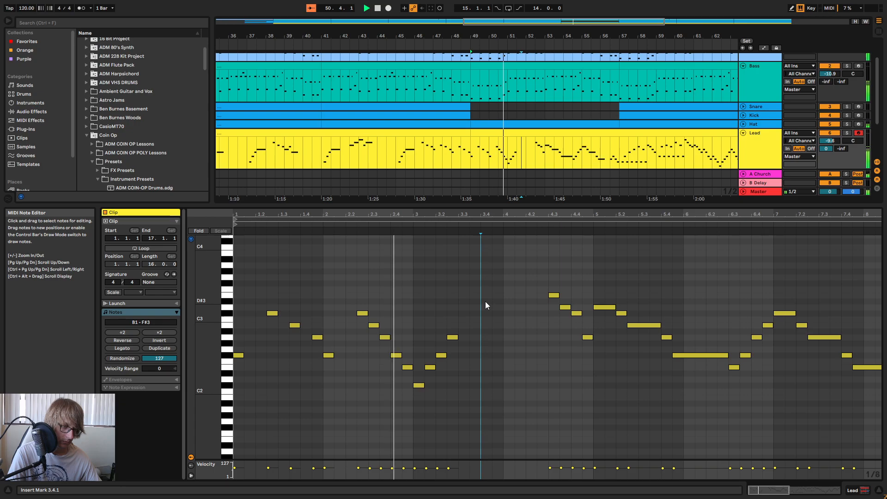
{"action": "key", "text": "space"}
{"action": "left_click", "coordinate": [418, 384]}
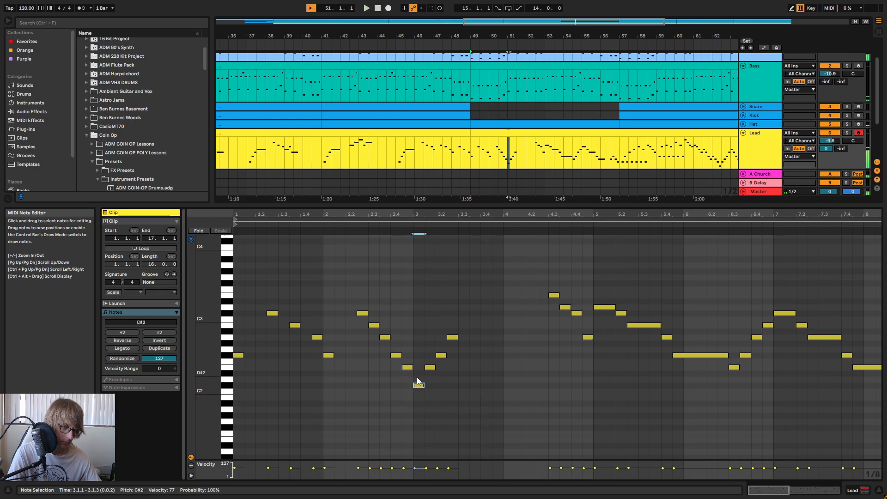
{"action": "left_click_drag", "start_coordinate": [431, 368], "coordinate": [459, 328]}
{"action": "key", "text": "Delete"}
{"action": "left_click_drag", "start_coordinate": [411, 379], "coordinate": [431, 386]}
{"action": "key", "text": "Delete"}
- Copy the four notes of bar 1 to the start of bar 3 and play the result
{"action": "left_click_drag", "start_coordinate": [235, 368], "coordinate": [315, 292]}
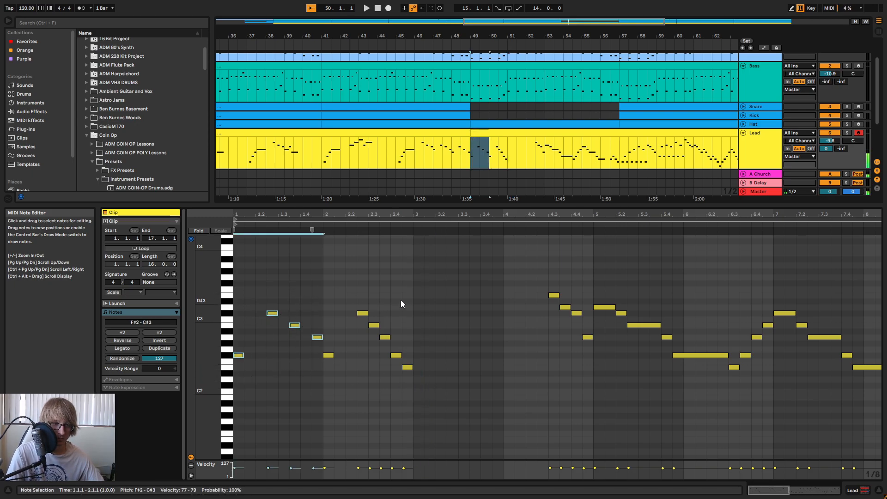
{"action": "left_click", "coordinate": [411, 296]}
{"action": "key", "text": "ctrl+v"}
{"action": "key", "text": "space"}
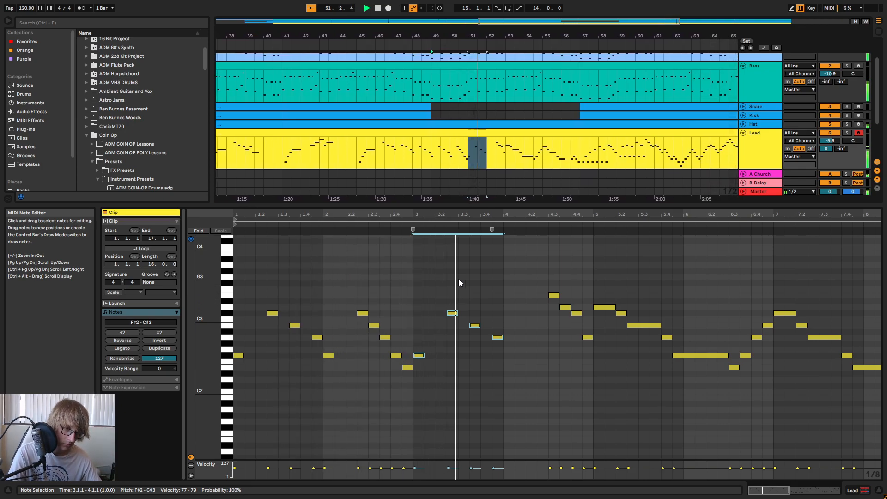
{"action": "key", "text": "space"}
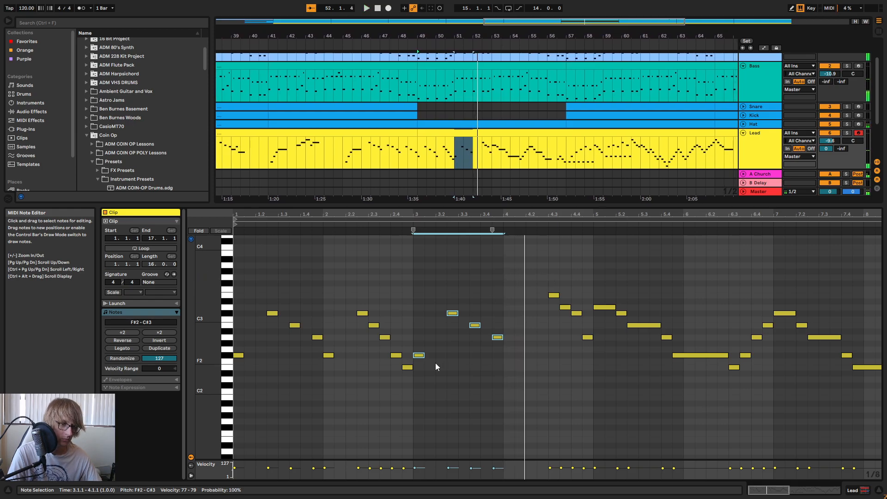
- Replace the old notes in bar 4 with a copy of bar 2's notes and play the phrase
{"action": "left_click_drag", "start_coordinate": [534, 363], "coordinate": [584, 275]}
{"action": "key", "text": "Delete"}
{"action": "left_click", "coordinate": [334, 369]}
{"action": "left_click_drag", "start_coordinate": [334, 367], "coordinate": [408, 282]}
{"action": "key", "text": "ctrl+c"}
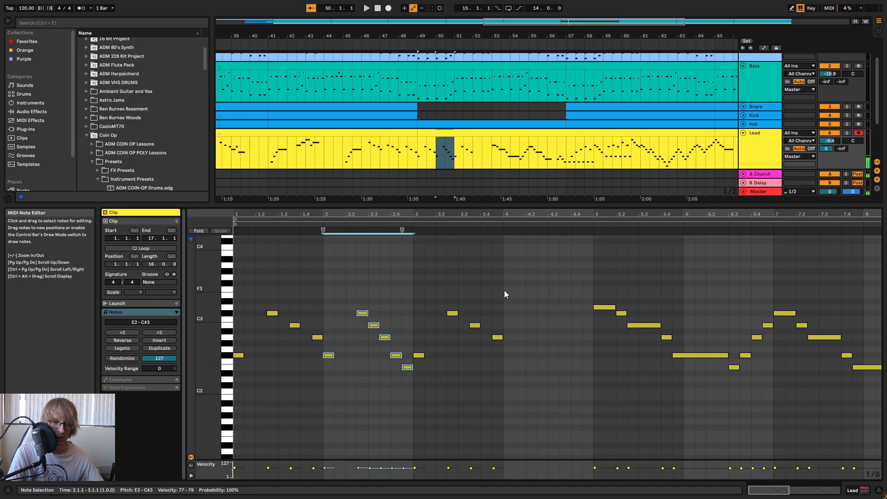
{"action": "left_click", "coordinate": [503, 290]}
{"action": "key", "text": "ctrl+v"}
{"action": "key", "text": "space"}
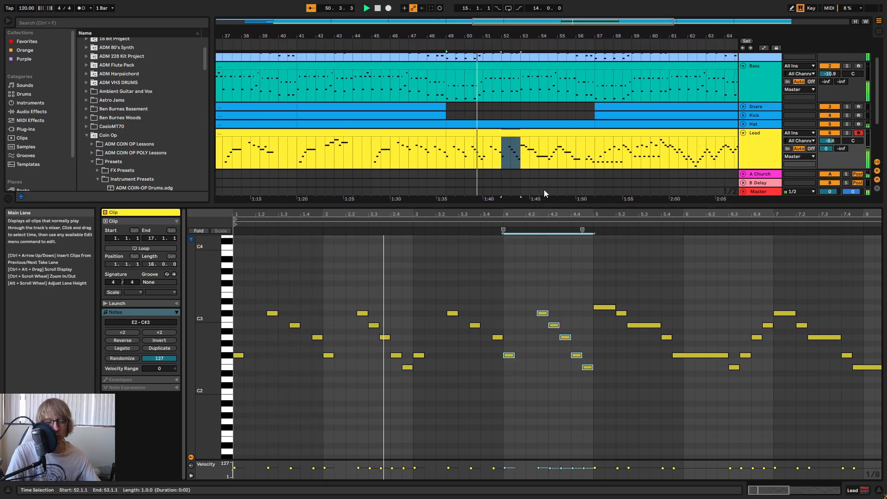
{"action": "left_click_drag", "start_coordinate": [602, 214], "coordinate": [536, 217]}
{"action": "key", "text": "space"}
- Try A2 for the last note of bar 4, at 4.4.3, and play it in context
{"action": "left_click", "coordinate": [525, 300]}
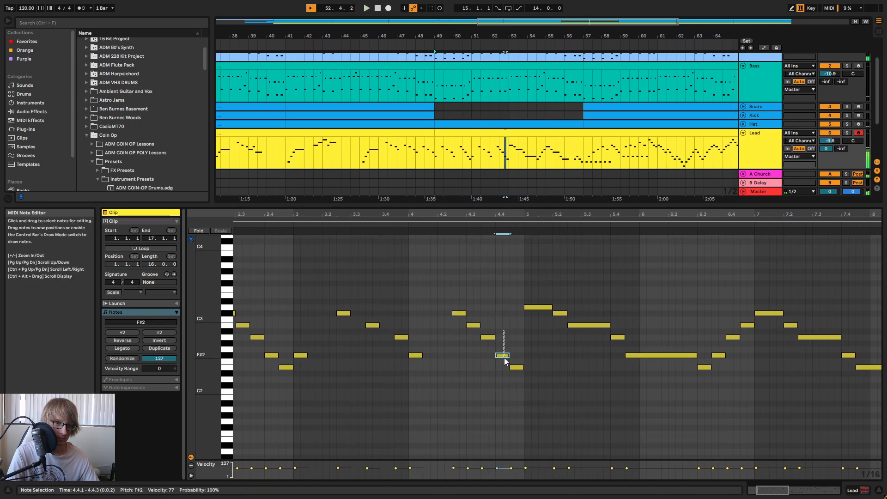
{"action": "left_click", "coordinate": [516, 367]}
{"action": "key", "text": "Up"}
{"action": "key", "text": "Up"}
{"action": "key", "text": "Up"}
{"action": "key", "text": "Up"}
{"action": "key", "text": "Up"}
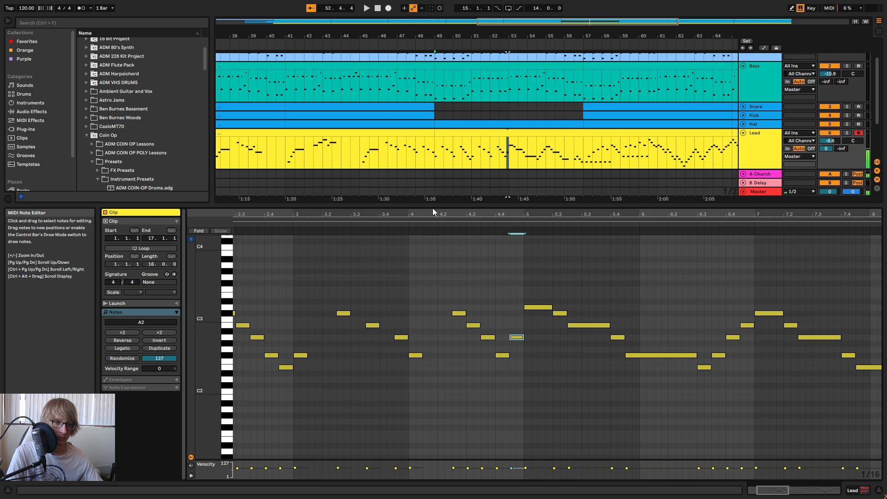
{"action": "left_click", "coordinate": [427, 224]}
{"action": "key", "text": "space"}
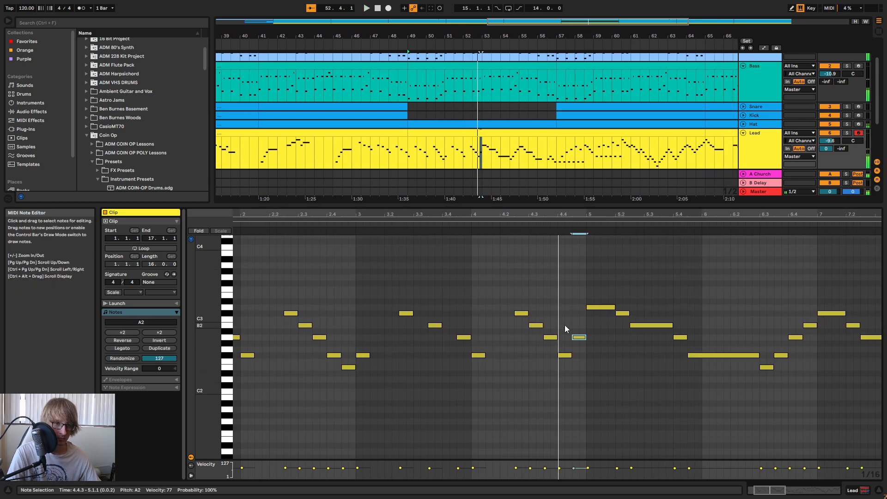
- Raise the note at 4.4.1 to B2 and the one at 4.4.3 to C#3, and play the rising ending
{"action": "left_click", "coordinate": [564, 355]}
{"action": "key", "text": "Up"}
{"action": "key", "text": "Up"}
{"action": "key", "text": "Up"}
{"action": "key", "text": "Up"}
{"action": "key", "text": "Up"}
{"action": "left_click_drag", "start_coordinate": [577, 324], "coordinate": [584, 353]}
{"action": "key", "text": "Up"}
{"action": "key", "text": "Up"}
{"action": "key", "text": "Up"}
{"action": "key", "text": "Up"}
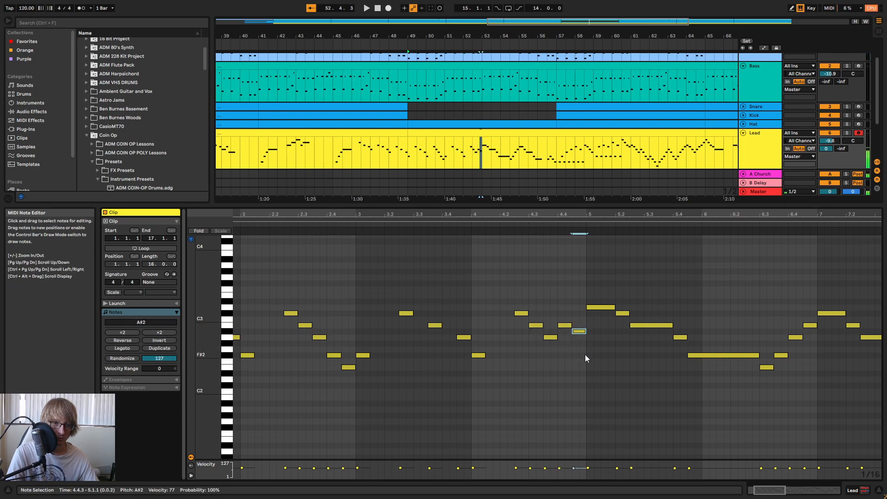
{"action": "key", "text": "space"}
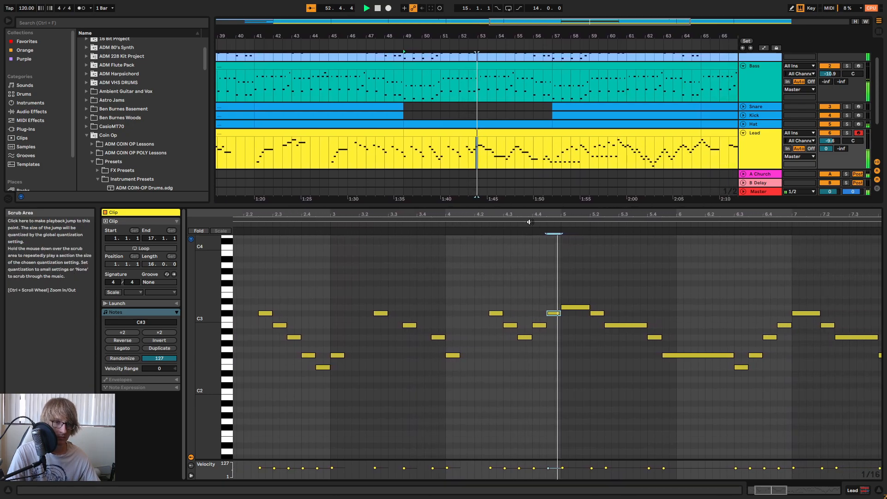
{"action": "key", "text": "space"}
{"action": "left_click", "coordinate": [573, 307]}
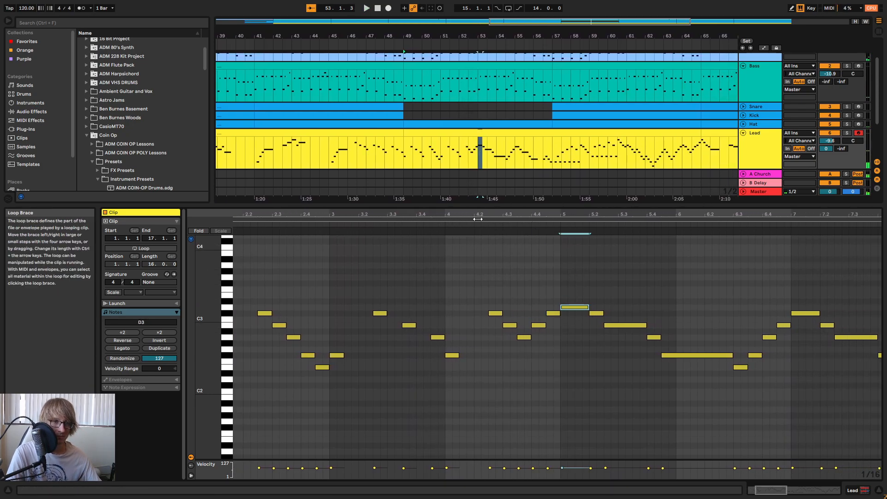
- Replace the old notes in bar 5 with a copy of bar 1's four-note phrase
{"action": "key", "text": "minus"}
{"action": "left_click_drag", "start_coordinate": [521, 341], "coordinate": [578, 287]}
{"action": "left_click_drag", "start_coordinate": [239, 365], "coordinate": [300, 284]}
{"action": "left_click", "coordinate": [511, 289]}
{"action": "key", "text": "ctrl+v"}
- Raise the first note of bar 5 to D3 and the note at 5.2.3 to F#3
{"action": "left_click", "coordinate": [516, 355]}
{"action": "key", "text": "Up"}
{"action": "key", "text": "Up"}
{"action": "key", "text": "Up"}
{"action": "key", "text": "Up"}
{"action": "key", "text": "Up"}
{"action": "key", "text": "Up"}
{"action": "key", "text": "Up"}
{"action": "key", "text": "Up"}
{"action": "left_click", "coordinate": [542, 314]}
{"action": "key", "text": "Up"}
{"action": "key", "text": "Up"}
{"action": "key", "text": "Up"}
{"action": "key", "text": "Up"}
{"action": "key", "text": "Up"}
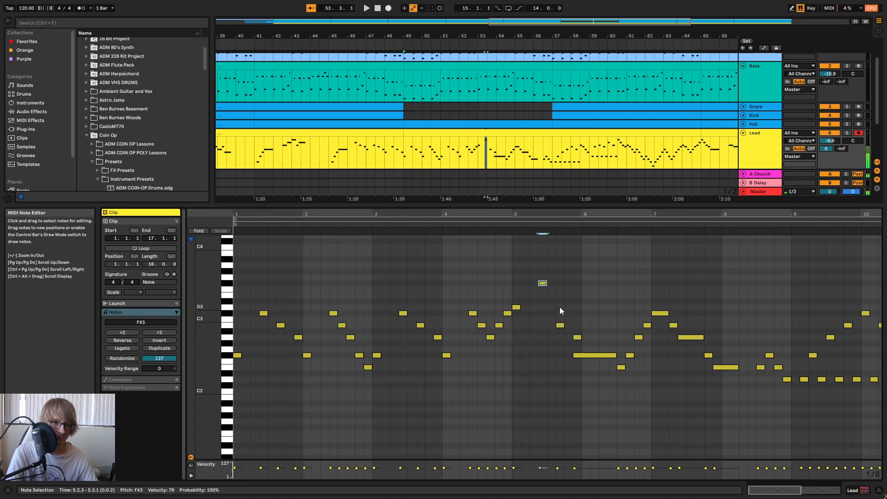
- Raise the note at 5.3.3 to E3 and the one at 5.4.3 to D3, and play bar 5
{"action": "left_click", "coordinate": [560, 325]}
{"action": "key", "text": "Up"}
{"action": "key", "text": "Up"}
{"action": "key", "text": "Up"}
{"action": "key", "text": "Up"}
{"action": "key", "text": "Up"}
{"action": "left_click", "coordinate": [577, 337]}
{"action": "key", "text": "Up"}
{"action": "key", "text": "Up"}
{"action": "key", "text": "Up"}
{"action": "key", "text": "Up"}
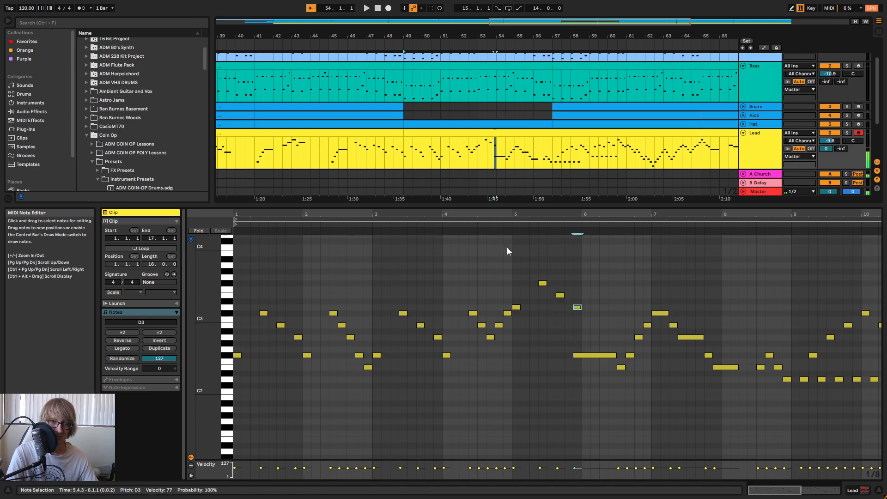
{"action": "left_click", "coordinate": [501, 223]}
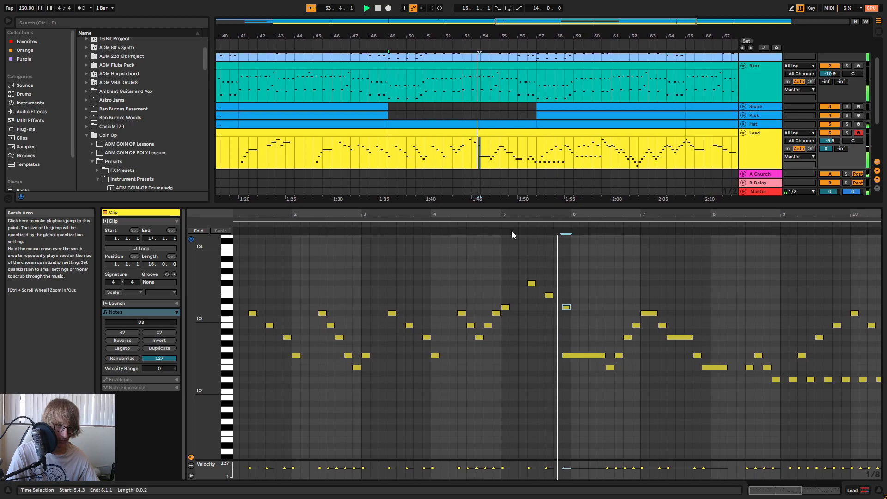
{"action": "key", "text": "space"}
- Try raising the long note that starts at 5.4.3 to A2
{"action": "left_click", "coordinate": [562, 355]}
{"action": "key", "text": "Up"}
{"action": "key", "text": "Up"}
{"action": "key", "text": "Up"}
{"action": "key", "text": "Up"}
{"action": "key", "text": "Up"}
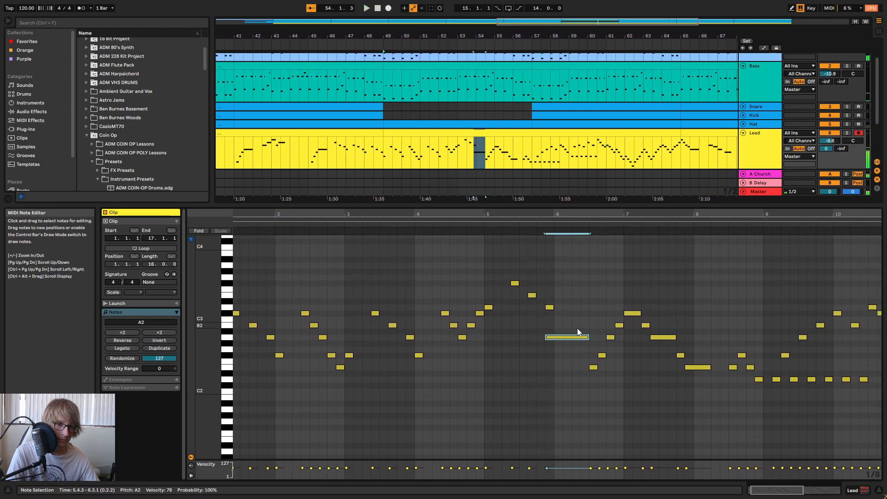
- Replace the old notes leading through bar 6 with a copy of bar 4's notes at 6.1.1
{"action": "left_click_drag", "start_coordinate": [582, 396], "coordinate": [621, 286]}
{"action": "key", "text": "Delete"}
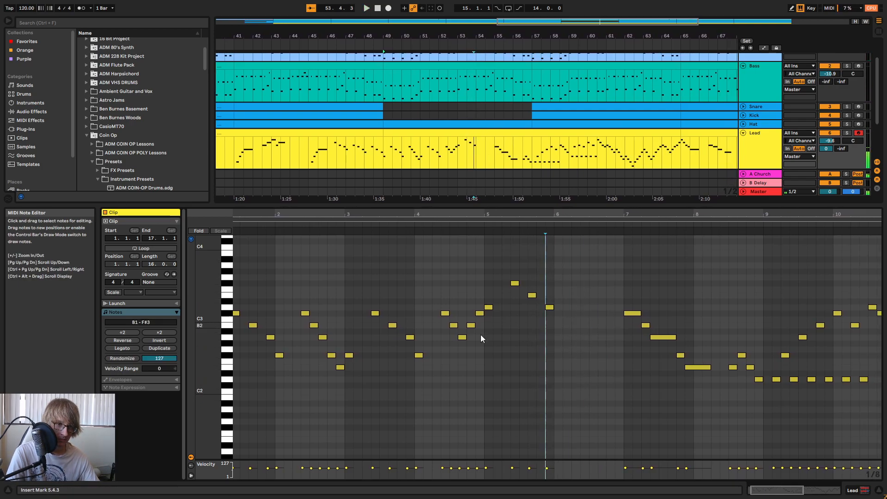
{"action": "left_click_drag", "start_coordinate": [422, 362], "coordinate": [483, 295]}
{"action": "key", "text": "ctrl+c"}
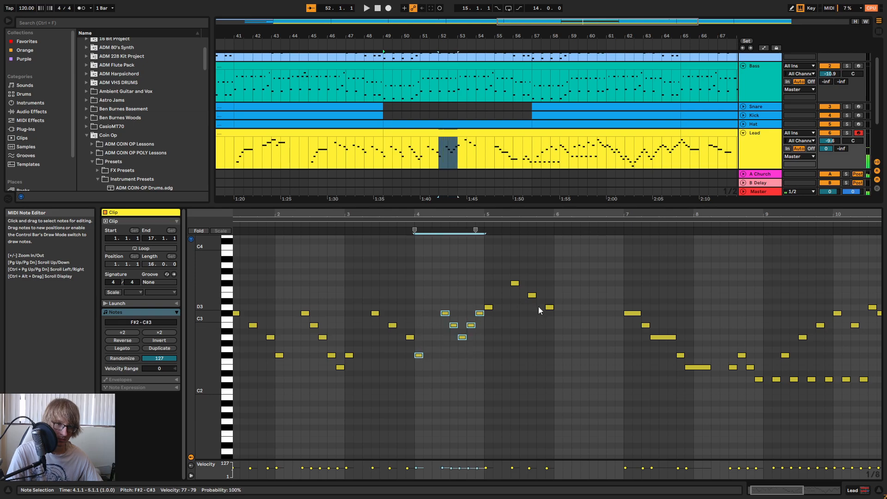
{"action": "left_click", "coordinate": [555, 334]}
{"action": "key", "text": "ctrl+v"}
- Raise the note at 6.1.1 to B2 and play the transition into bar 6
{"action": "left_click", "coordinate": [559, 355]}
{"action": "key", "text": "Up"}
{"action": "key", "text": "Up"}
{"action": "key", "text": "Up"}
{"action": "key", "text": "Up"}
{"action": "key", "text": "Up"}
{"action": "key", "text": "Up"}
{"action": "key", "text": "Up"}
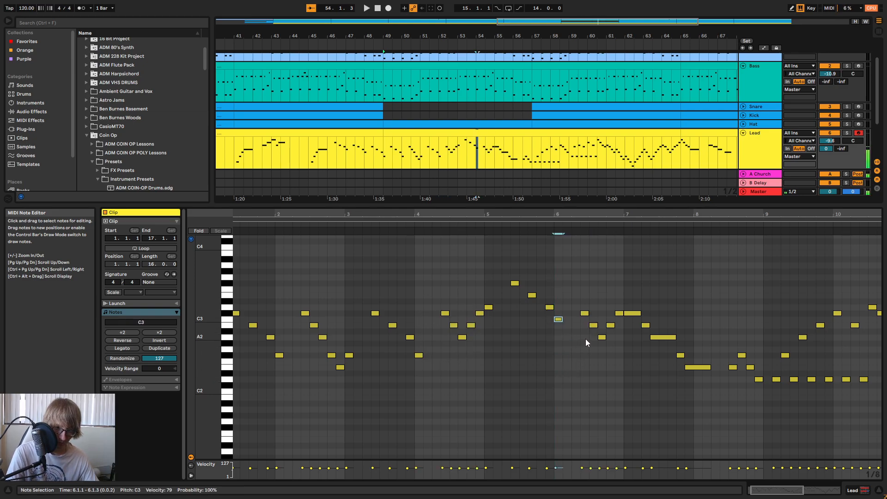
{"action": "key", "text": "Down"}
{"action": "key", "text": "Down"}
{"action": "left_click", "coordinate": [475, 229]}
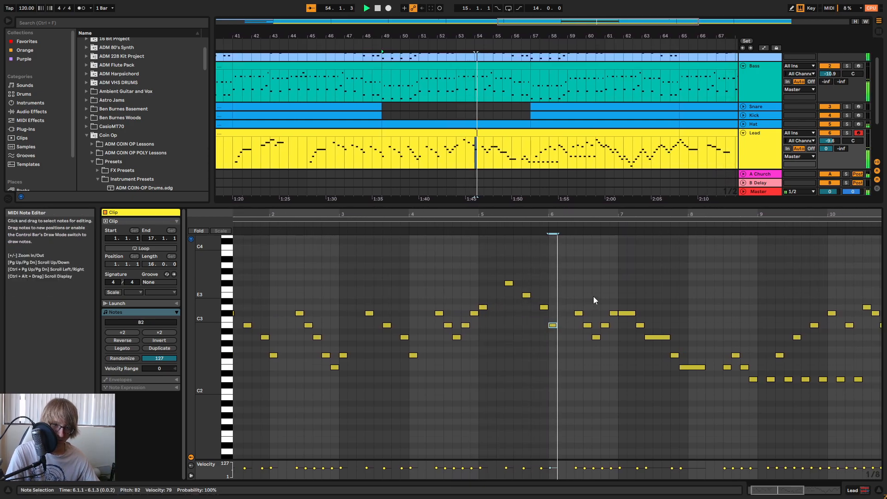
{"action": "key", "text": "space"}
- Transpose the five notes from 6.2.3 to 6.4.3 up five semitones, so the run starts on F#3
{"action": "left_click_drag", "start_coordinate": [554, 352], "coordinate": [583, 313]}
{"action": "key", "text": "Up"}
{"action": "key", "text": "Up"}
{"action": "key", "text": "Up"}
{"action": "key", "text": "Up"}
{"action": "key", "text": "Up"}
{"action": "key", "text": "Up"}
{"action": "key", "text": "Down"}
{"action": "left_click", "coordinate": [576, 315]}
{"action": "left_click", "coordinate": [574, 307]}
- Lower the note at 6.4.1 to B2 and the one at 6.4.3 to A2, and play the descending run
{"action": "left_click", "coordinate": [583, 295]}
{"action": "key", "text": "Down"}
{"action": "key", "text": "Down"}
{"action": "key", "text": "Down"}
{"action": "key", "text": "Down"}
{"action": "key", "text": "Down"}
{"action": "left_click", "coordinate": [594, 285]}
{"action": "key", "text": "Down"}
{"action": "key", "text": "Down"}
{"action": "key", "text": "Down"}
{"action": "key", "text": "Down"}
{"action": "key", "text": "Down"}
{"action": "key", "text": "Down"}
{"action": "key", "text": "Down"}
{"action": "key", "text": "Down"}
{"action": "key", "text": "Down"}
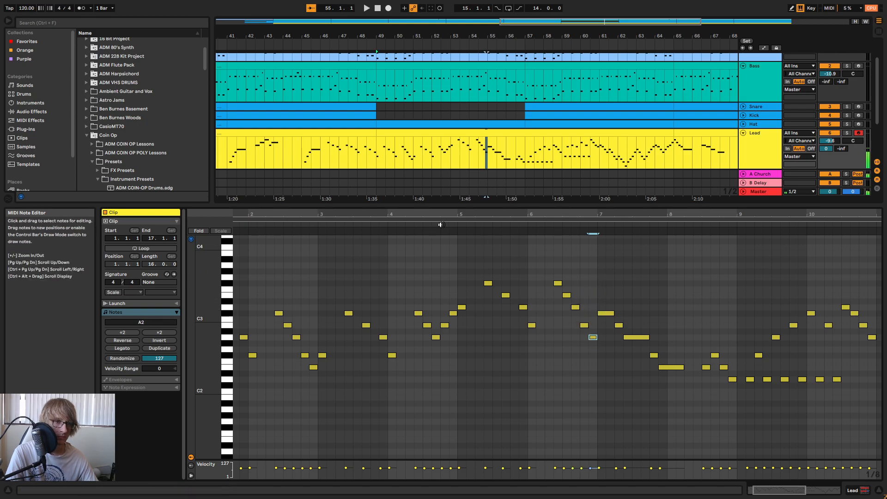
{"action": "left_click", "coordinate": [410, 234]}
{"action": "key", "text": "space"}
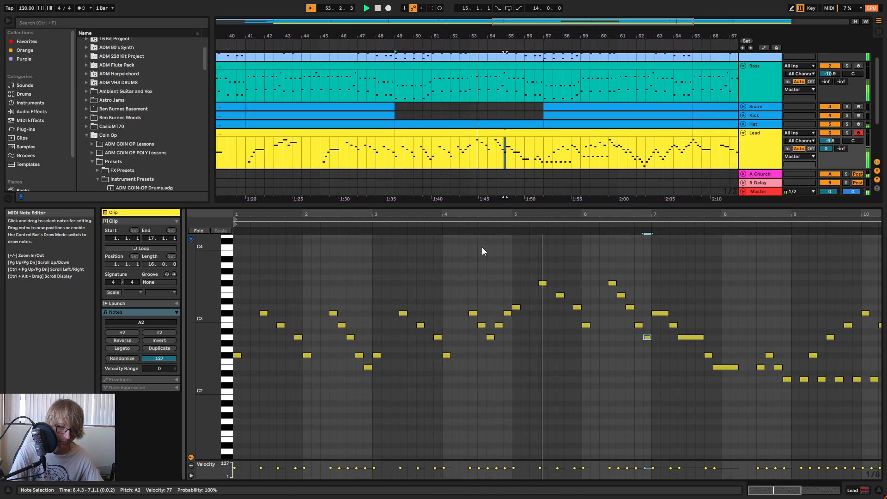
{"action": "left_click_drag", "start_coordinate": [645, 214], "coordinate": [600, 222]}
{"action": "key", "text": "space"}
- Try F#2 for the note at 7.1.1 and listen to how it leads on
{"action": "left_click", "coordinate": [563, 325]}
{"action": "left_click", "coordinate": [576, 331]}
{"action": "left_click", "coordinate": [593, 313]}
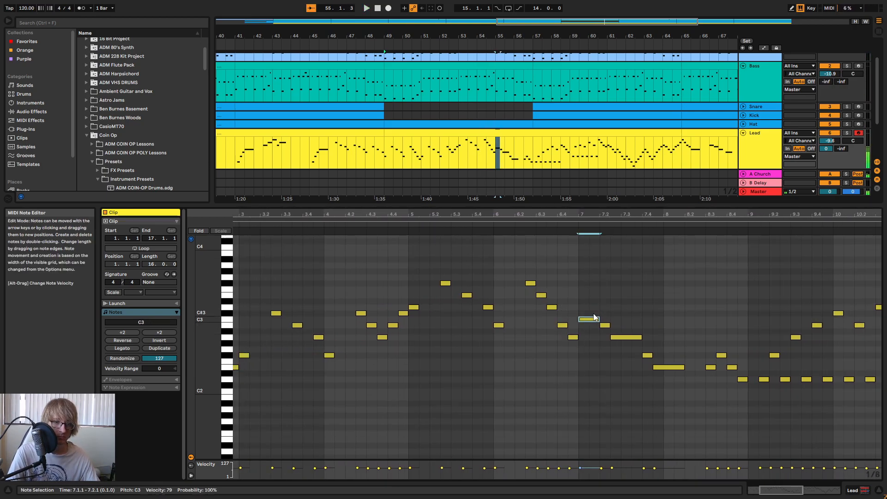
{"action": "key", "text": "Down"}
{"action": "key", "text": "Down"}
{"action": "key", "text": "Down"}
{"action": "key", "text": "Down"}
{"action": "key", "text": "Down"}
{"action": "key", "text": "Down"}
{"action": "key", "text": "Down"}
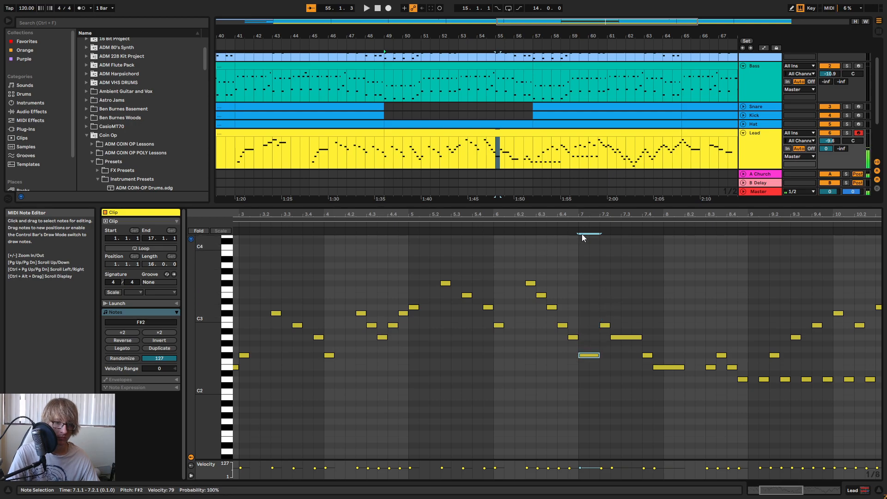
{"action": "left_click", "coordinate": [556, 219]}
{"action": "scroll", "coordinate": [554, 227], "scroll_direction": "down", "scroll_amount": 5}
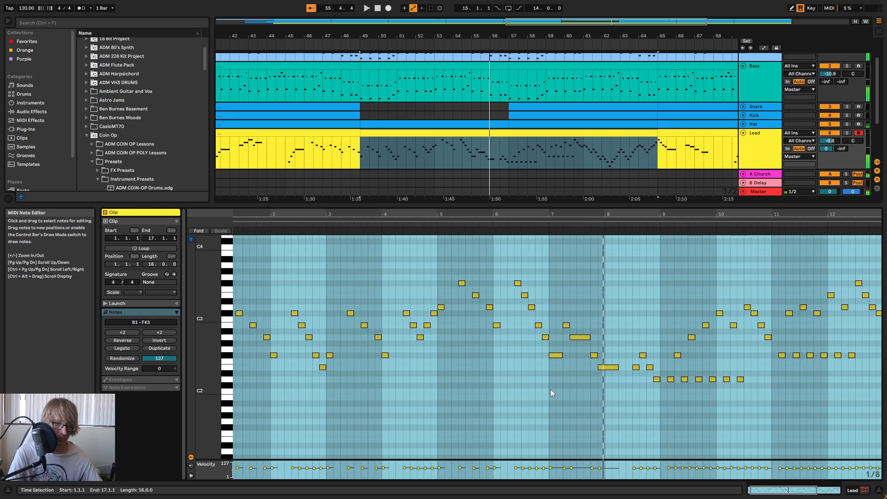
{"action": "key", "text": "space"}
- Replace the notes in bars 7 and 8 with a copy of bars 1 and 2, and play the melody from the start
{"action": "left_click_drag", "start_coordinate": [552, 387], "coordinate": [596, 342]}
{"action": "left_click_drag", "start_coordinate": [622, 300], "coordinate": [655, 289]}
{"action": "key", "text": "Delete"}
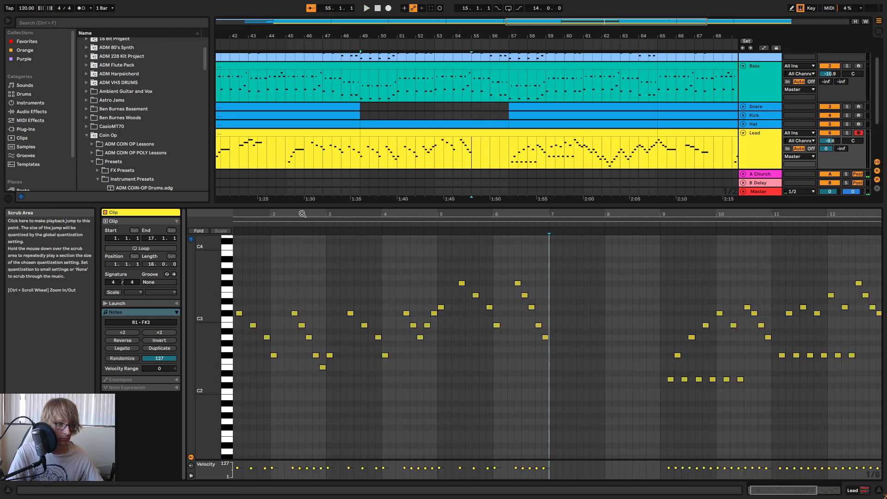
{"action": "left_click_drag", "start_coordinate": [300, 213], "coordinate": [315, 210]}
{"action": "left_click_drag", "start_coordinate": [237, 382], "coordinate": [335, 295]}
{"action": "left_click", "coordinate": [549, 274]}
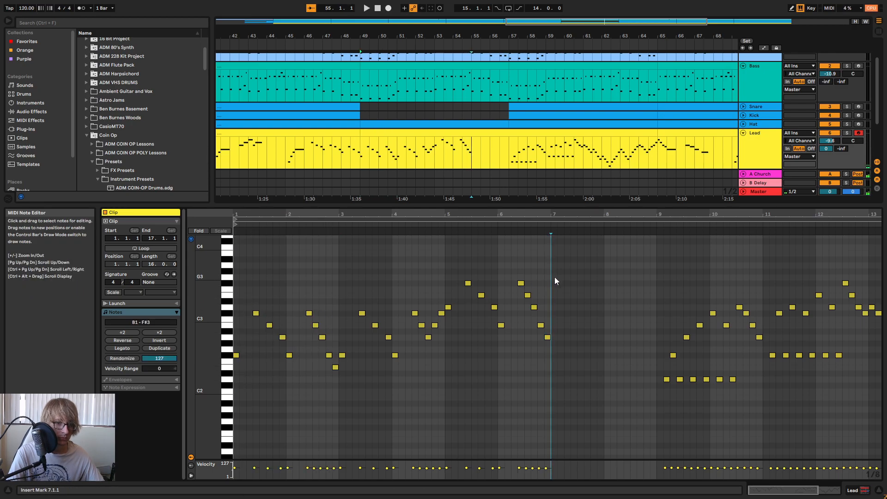
{"action": "key", "text": "ctrl+v"}
{"action": "key", "text": "space"}
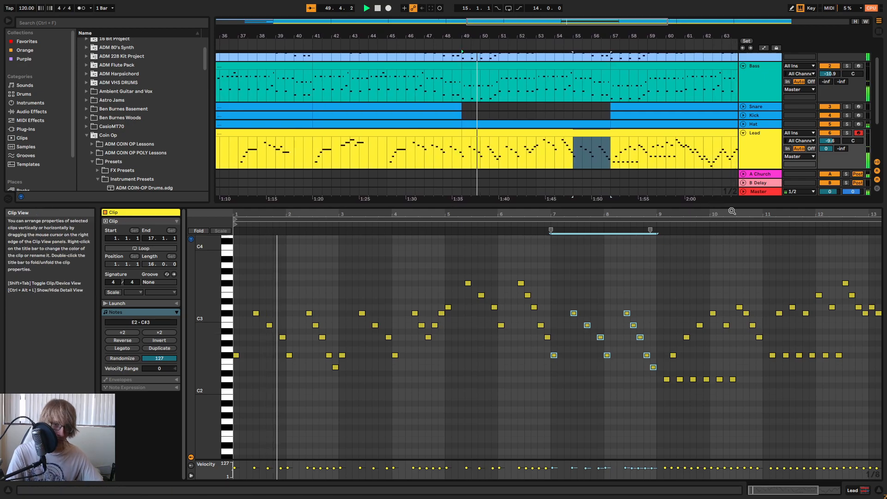
{"action": "key", "text": "minus"}
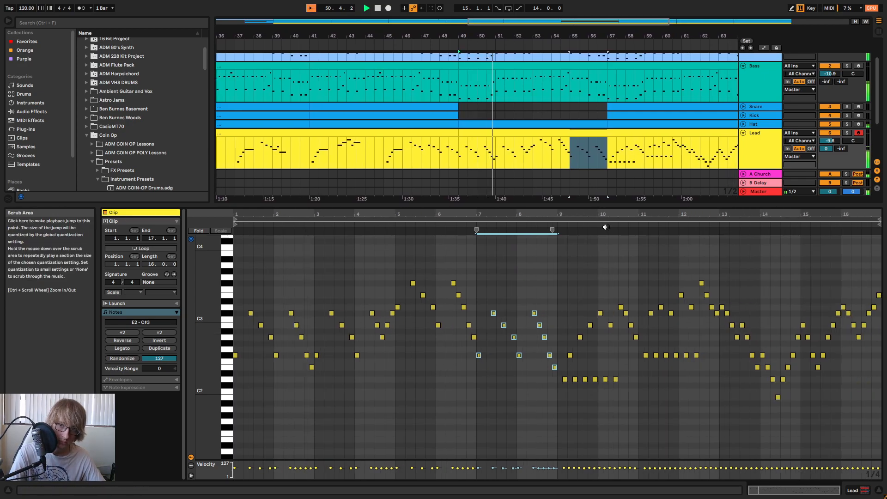
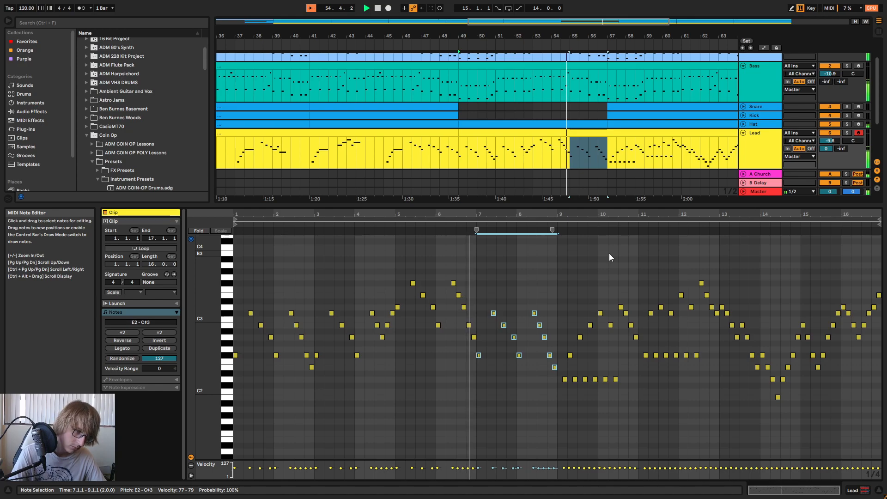
- Raise the note at 7.1.1 in the Lead clip to B2
{"action": "left_click", "coordinate": [428, 224]}
{"action": "left_click_drag", "start_coordinate": [485, 214], "coordinate": [516, 220]}
{"action": "key", "text": "space"}
{"action": "left_click", "coordinate": [500, 355]}
{"action": "key", "text": "Up"}
{"action": "key", "text": "Up"}
{"action": "key", "text": "Up"}
{"action": "key", "text": "Up"}
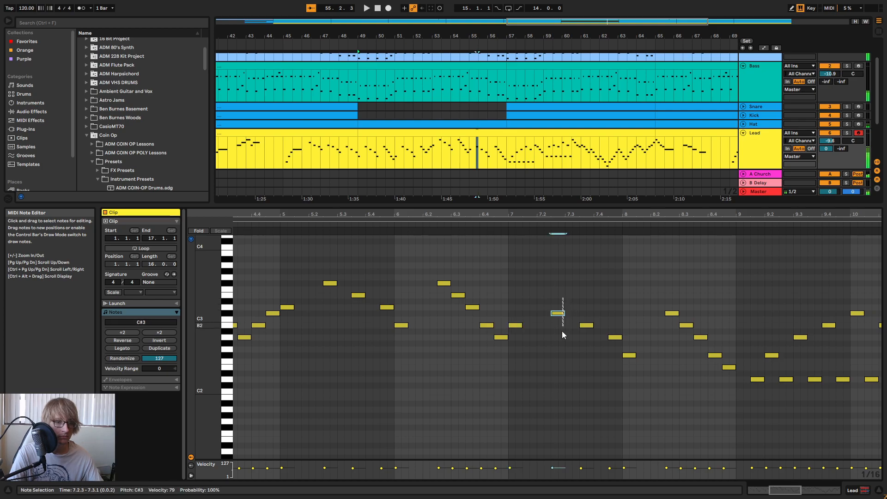
- Try D3, C#3, B2 and G2 for the notes at 7.2.3, 7.3.3, 7.4.3 and 8.1.1, and play the run
{"action": "key", "text": "Up"}
{"action": "left_click", "coordinate": [590, 325]}
{"action": "key", "text": "Up"}
{"action": "left_click", "coordinate": [631, 344]}
{"action": "left_click", "coordinate": [630, 356]}
{"action": "key", "text": "Up"}
{"action": "left_click", "coordinate": [514, 224]}
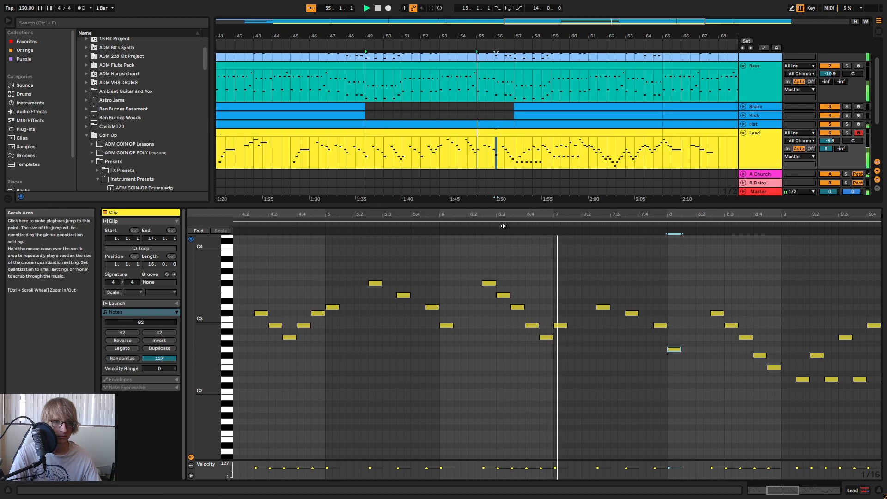
- Return the notes at 7.2.3, 7.3.3, 7.4.3 and 8.1.1 to C#3, B2, A2 and F#2, and listen to the run
{"action": "key", "text": "space"}
{"action": "left_click", "coordinate": [529, 307]}
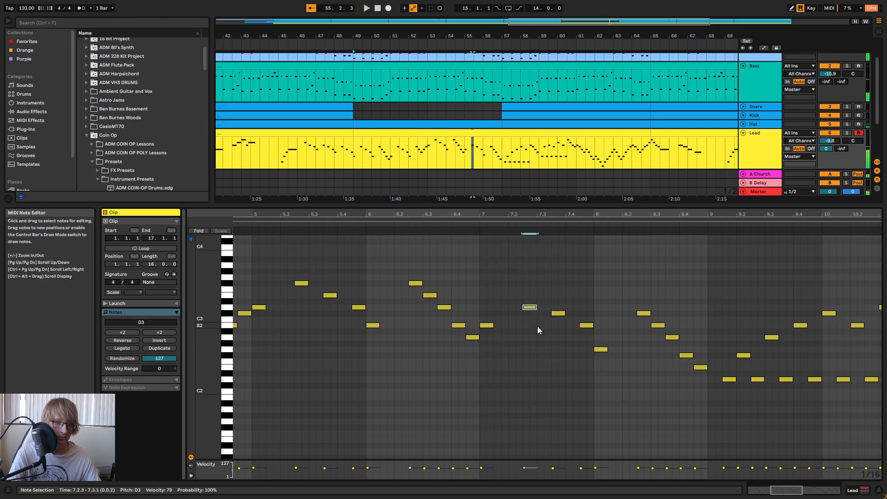
{"action": "left_click", "coordinate": [476, 230]}
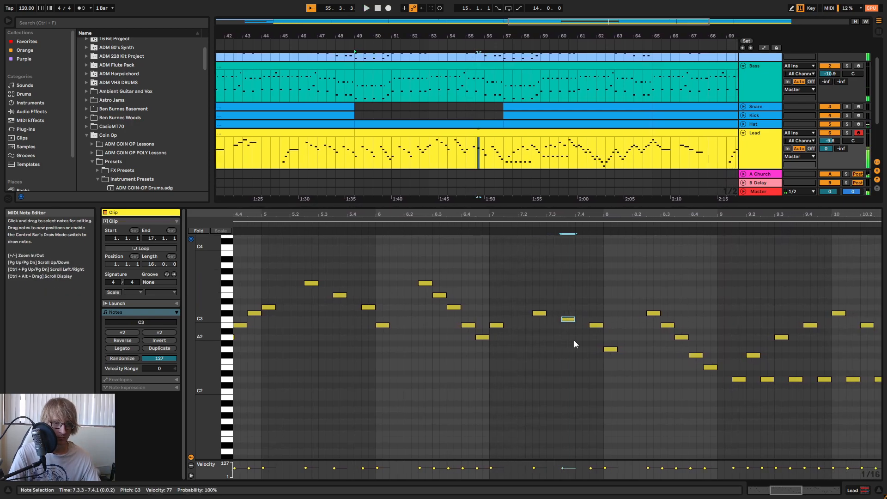
{"action": "left_click_drag", "start_coordinate": [596, 311], "coordinate": [595, 344]}
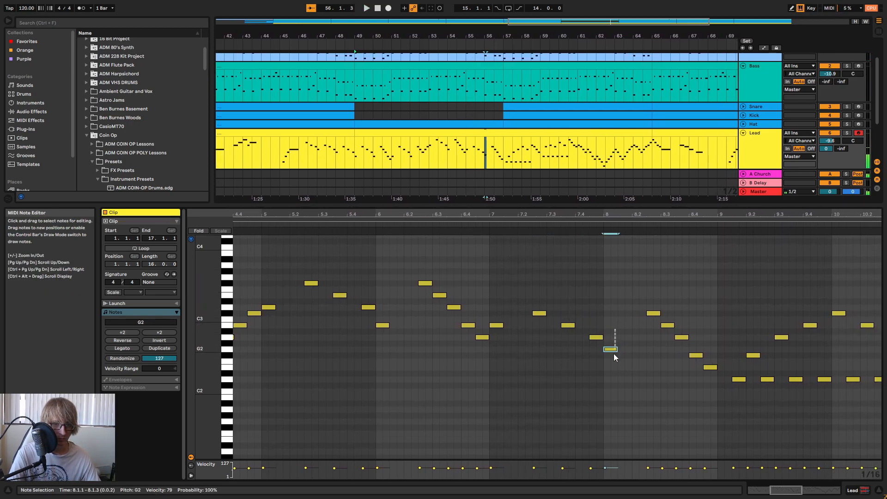
{"action": "left_click", "coordinate": [470, 229]}
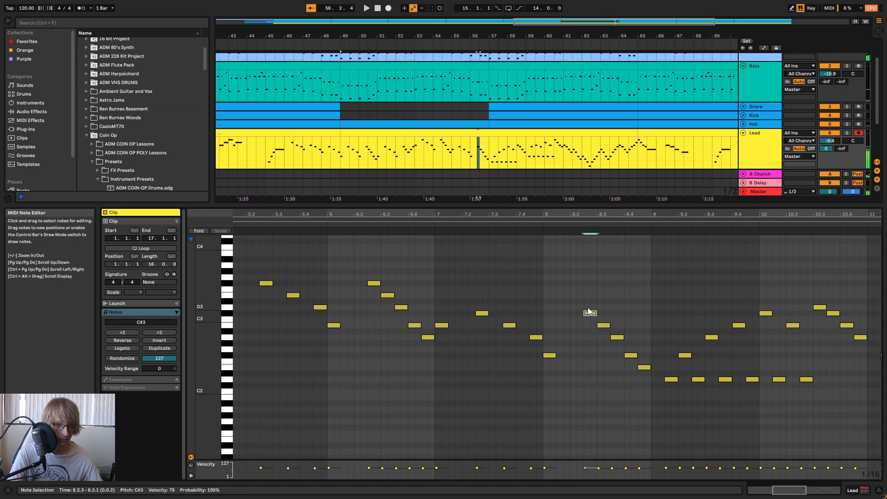
- Move the B2 note at 8.3.1 to 8.3.3 and the A2 note at 8.3.3 to 8.4.3
{"action": "key", "text": "Right"}
{"action": "key", "text": "Right"}
{"action": "left_click", "coordinate": [614, 347]}
{"action": "left_click", "coordinate": [617, 337]}
{"action": "key", "text": "Right"}
{"action": "key", "text": "Right"}
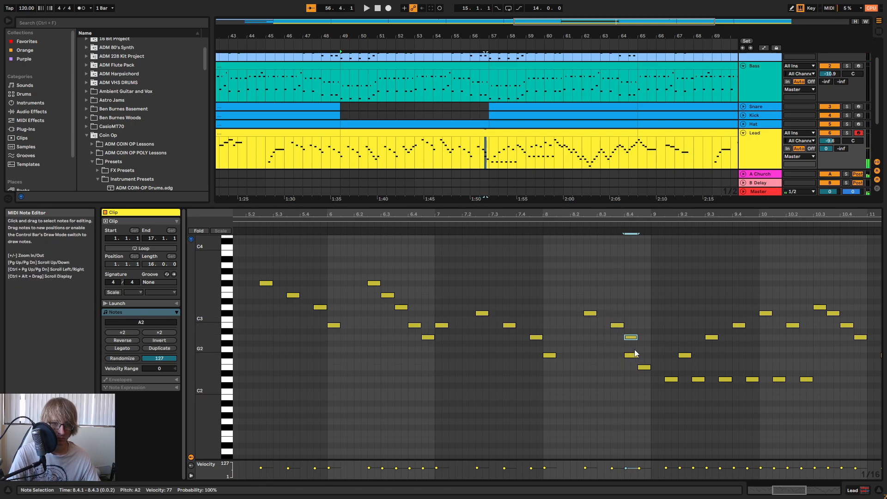
{"action": "key", "text": "Right"}
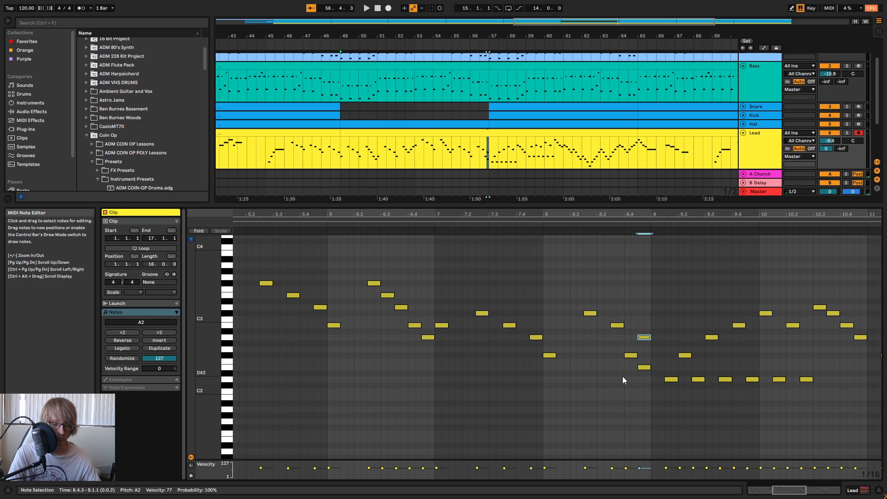
- Delete the F#2 and E2 notes at the end of bar 8 and play the melody from the start
{"action": "left_click_drag", "start_coordinate": [620, 373], "coordinate": [647, 350]}
{"action": "key", "text": "Delete"}
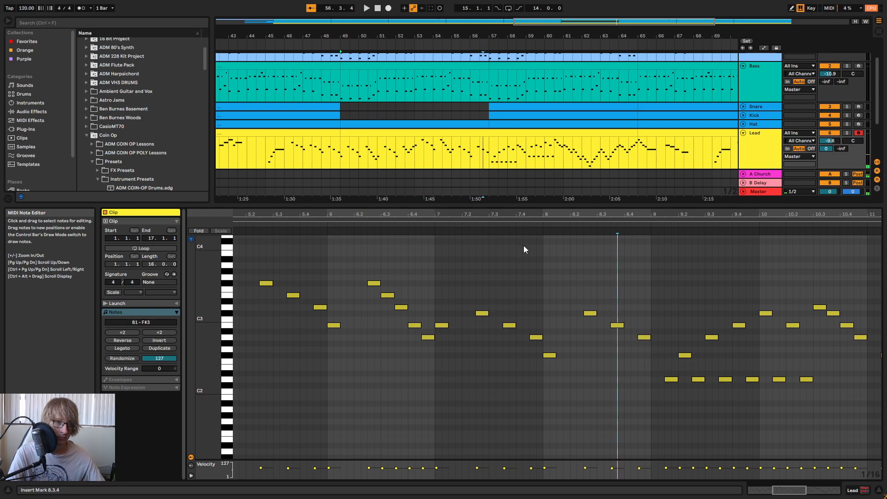
{"action": "key", "text": "space"}
- Copy the F#2 note at 1.1.1 to 9.1.1 and play the transition from bar 8
{"action": "left_click_drag", "start_coordinate": [711, 221], "coordinate": [783, 187]}
{"action": "left_click_drag", "start_coordinate": [251, 348], "coordinate": [231, 368]}
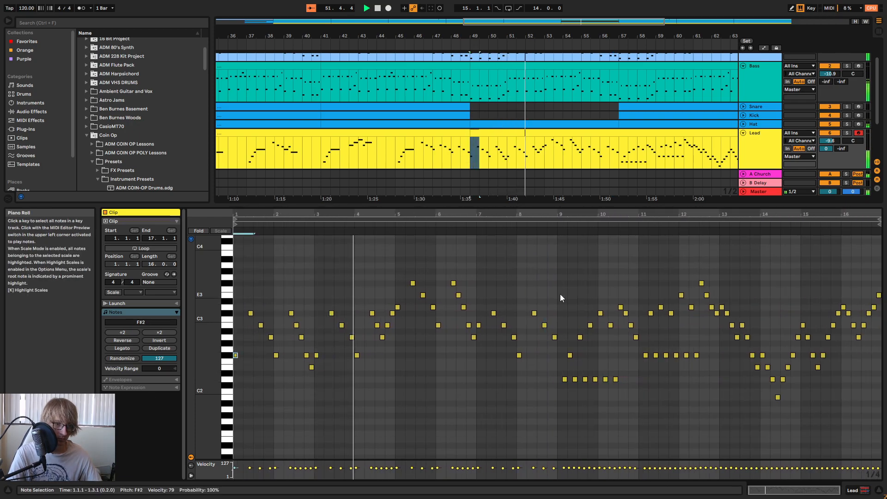
{"action": "left_click", "coordinate": [556, 362]}
{"action": "key", "text": "ctrl+v"}
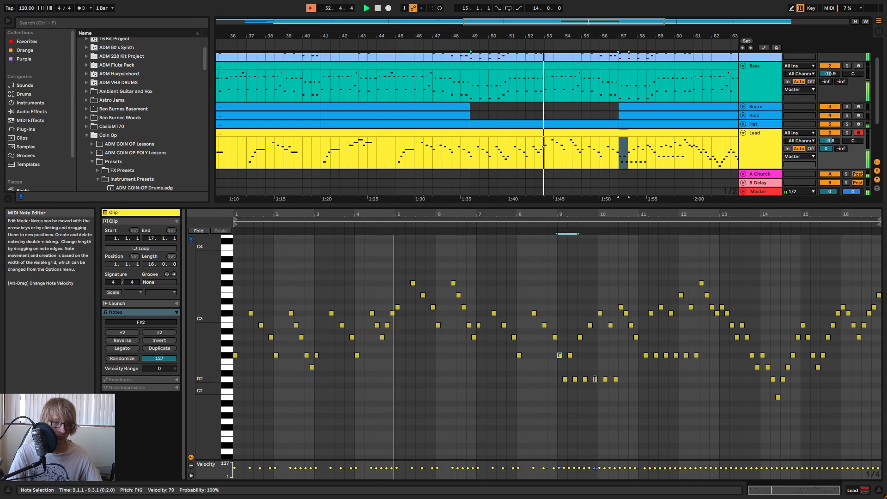
{"action": "left_click_drag", "start_coordinate": [561, 213], "coordinate": [646, 230]}
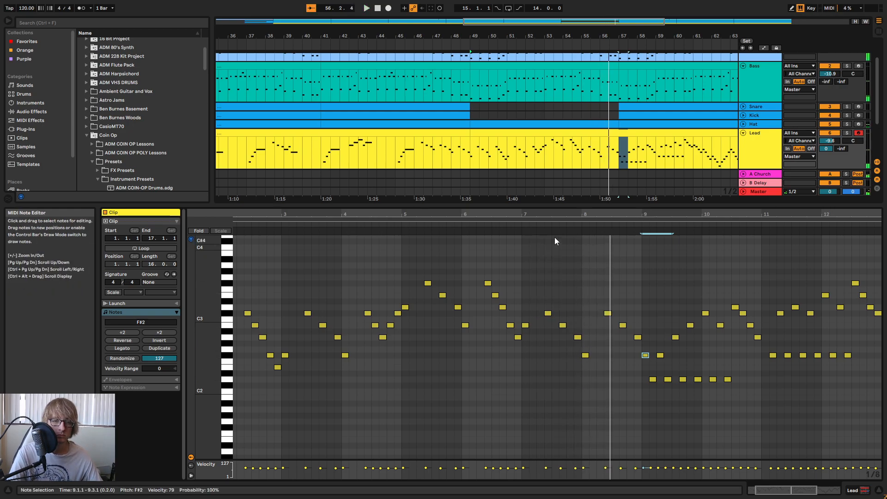
{"action": "left_click", "coordinate": [550, 223]}
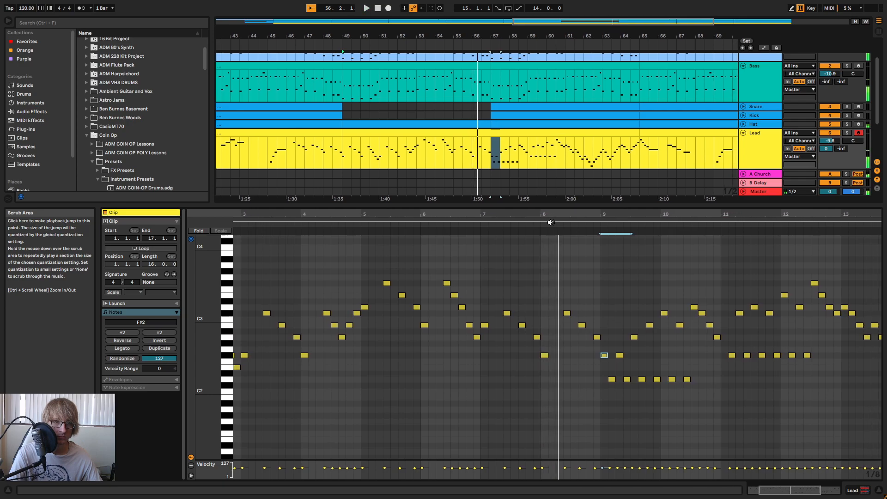
- Open the Bass clip starting at bar 49 and listen to its notes in bars 7 and 8
{"action": "left_click", "coordinate": [485, 68]}
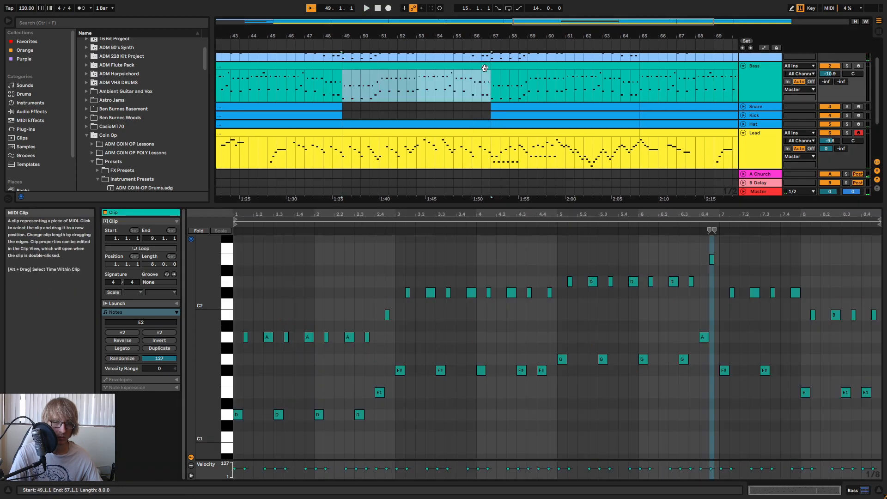
{"action": "left_click", "coordinate": [714, 225]}
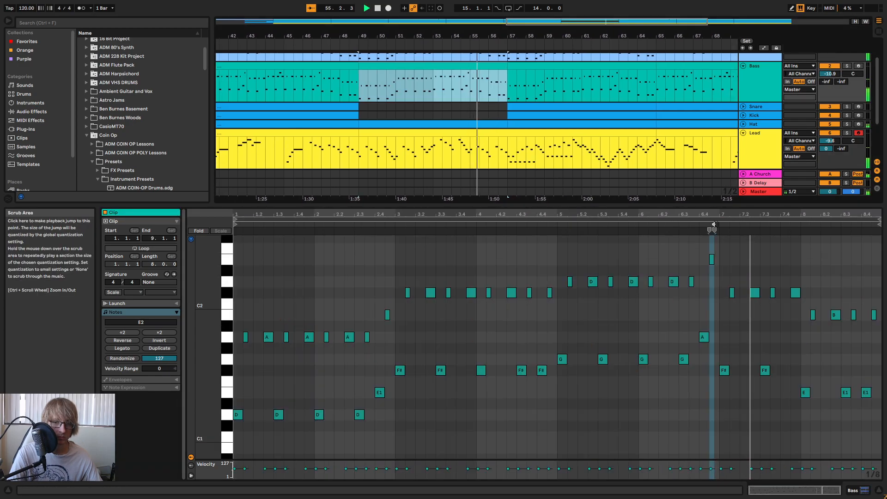
{"action": "key", "text": "space"}
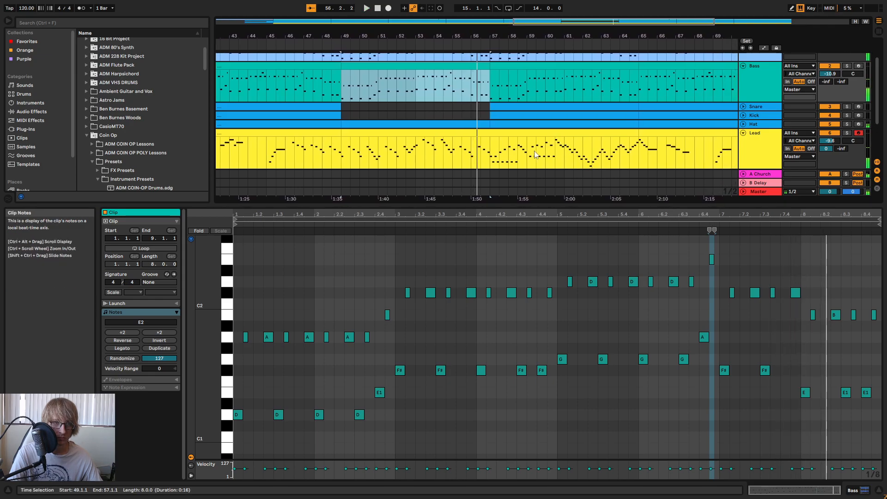
- Try E2 for the note at 8.1.1 in the Lead clip and play it against the bass
{"action": "left_click", "coordinate": [482, 135]}
{"action": "left_click_drag", "start_coordinate": [516, 368], "coordinate": [537, 354]}
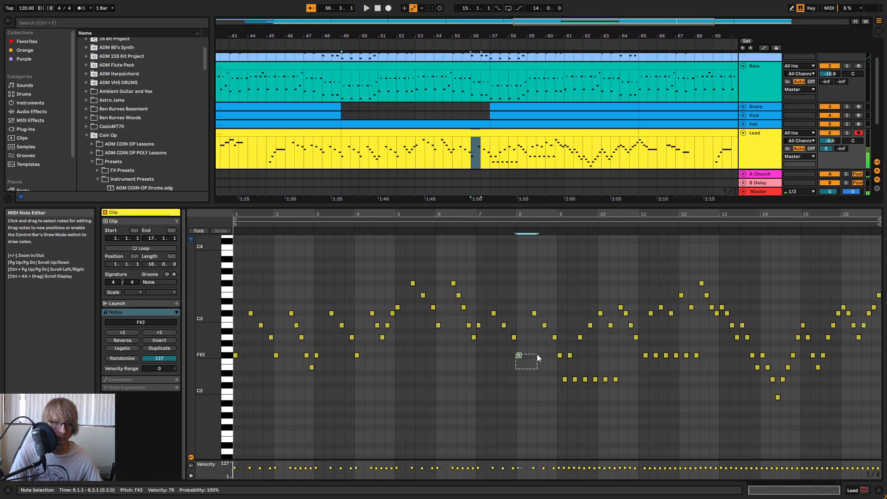
{"action": "key", "text": "Down"}
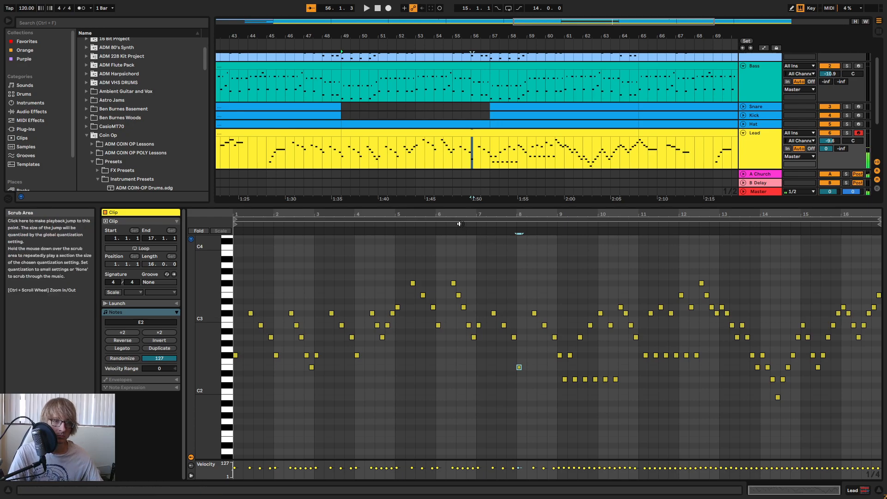
{"action": "left_click", "coordinate": [459, 224]}
{"action": "left_click_drag", "start_coordinate": [540, 214], "coordinate": [593, 232]}
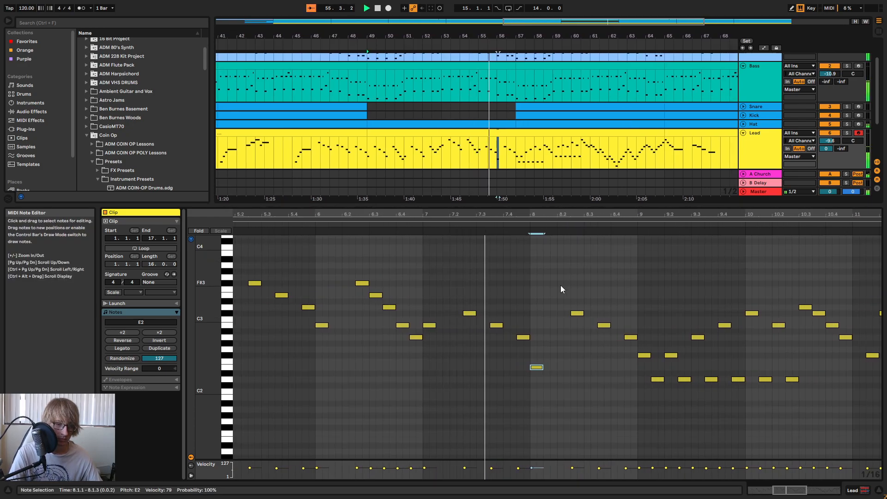
{"action": "scroll", "coordinate": [563, 287], "scroll_direction": "down", "scroll_amount": 3}
- Set the note at 8.1.1 to G2 and play the melody from bar 7 into bar 9
{"action": "key", "text": "Up"}
{"action": "key", "text": "space"}
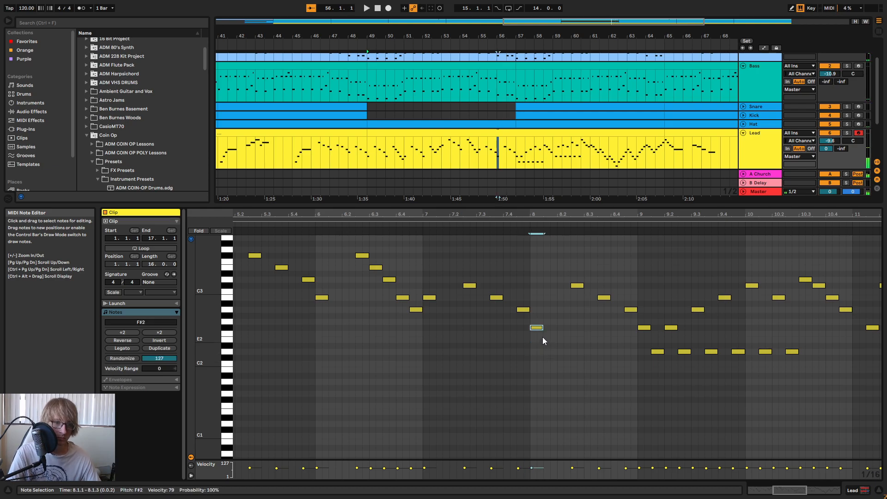
{"action": "key", "text": "Up"}
{"action": "left_click", "coordinate": [424, 227]}
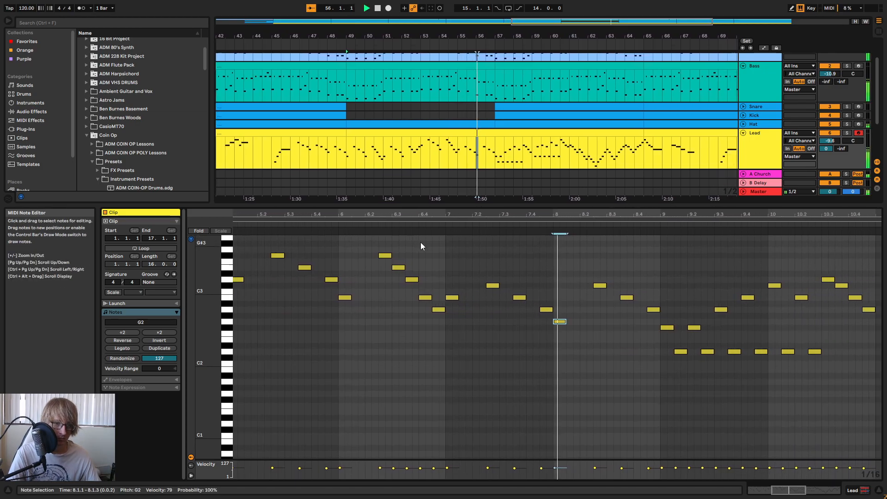
{"action": "key", "text": "space"}
{"action": "left_click", "coordinate": [590, 297]}
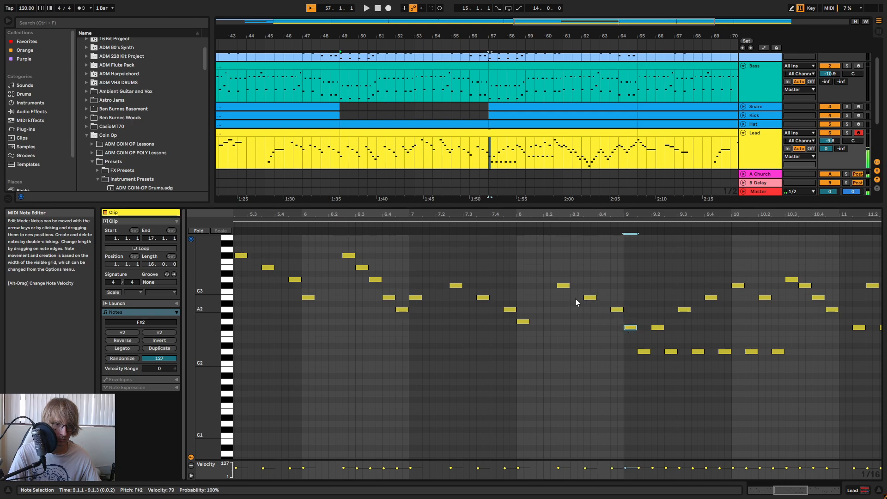
{"action": "left_click", "coordinate": [420, 224]}
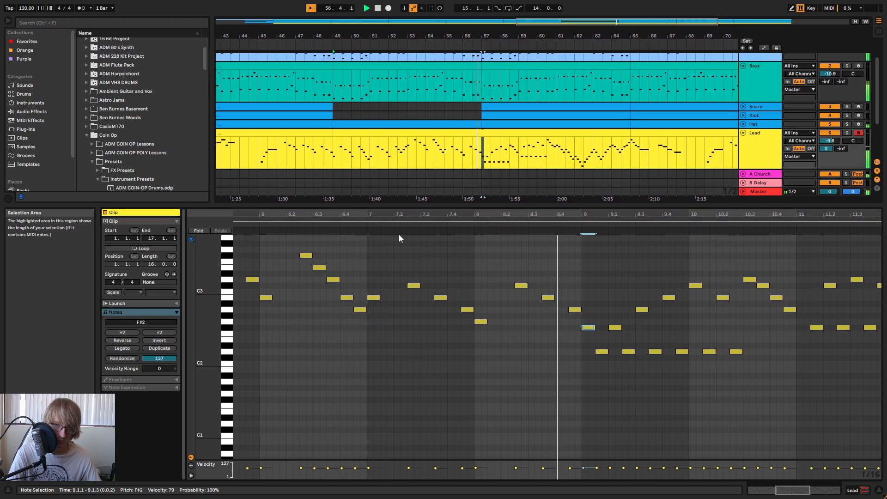
{"action": "left_click_drag", "start_coordinate": [584, 214], "coordinate": [612, 213]}
{"action": "left_click", "coordinate": [525, 225]}
{"action": "key", "text": "space"}
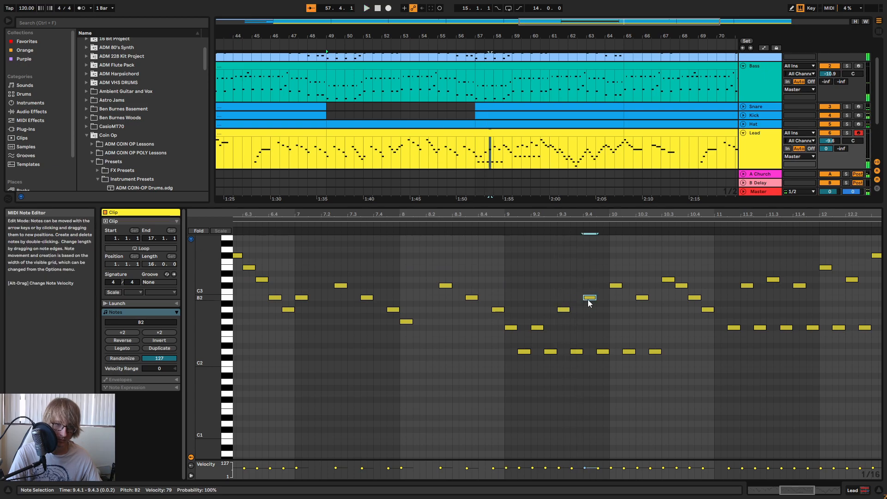
- Lower the note at 9.4.1 to F#2 and play bar 9
{"action": "left_click", "coordinate": [588, 299]}
{"action": "key", "text": "Down"}
{"action": "key", "text": "Down"}
{"action": "key", "text": "Down"}
{"action": "key", "text": "Down"}
{"action": "key", "text": "Down"}
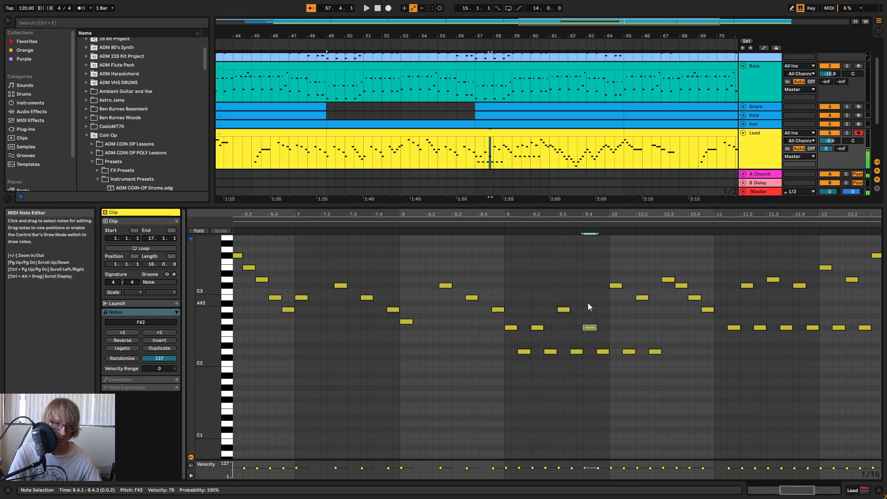
{"action": "left_click", "coordinate": [501, 225]}
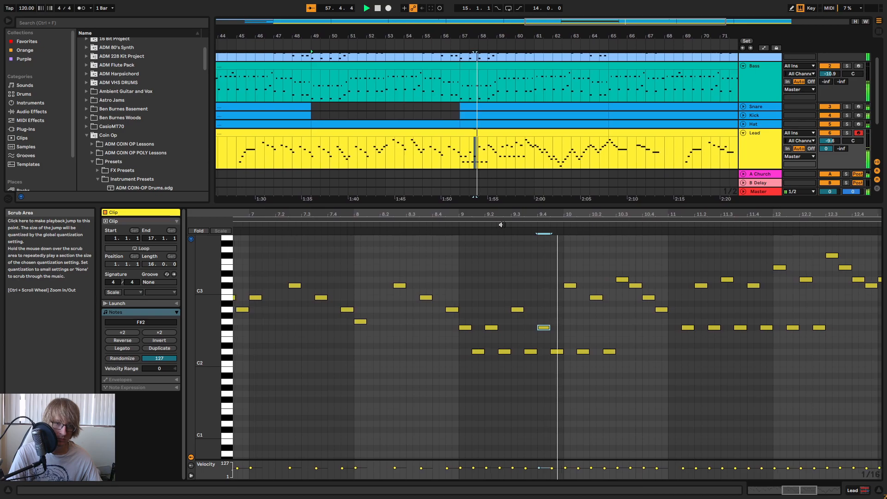
{"action": "key", "text": "space"}
- Raise the D2 note at 10.1.3 to B2
{"action": "left_click", "coordinate": [574, 352]}
{"action": "key", "text": "Up"}
{"action": "key", "text": "Up"}
{"action": "key", "text": "Up"}
{"action": "key", "text": "Up"}
{"action": "key", "text": "Up"}
{"action": "key", "text": "Up"}
{"action": "key", "text": "Up"}
{"action": "key", "text": "Up"}
{"action": "key", "text": "Up"}
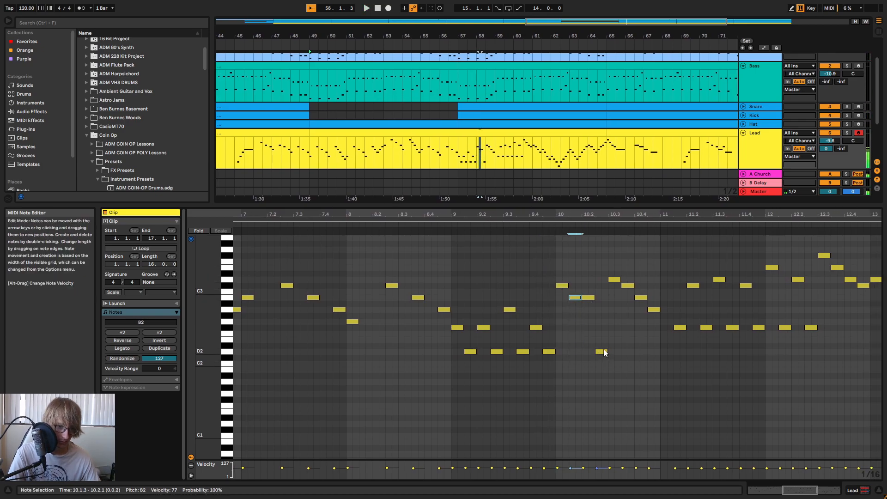
- Lower the note at 10.2.1 to A2 and play the phrase from bar 9
{"action": "left_click", "coordinate": [589, 298]}
{"action": "key", "text": "Down"}
{"action": "key", "text": "Down"}
{"action": "key", "text": "Down"}
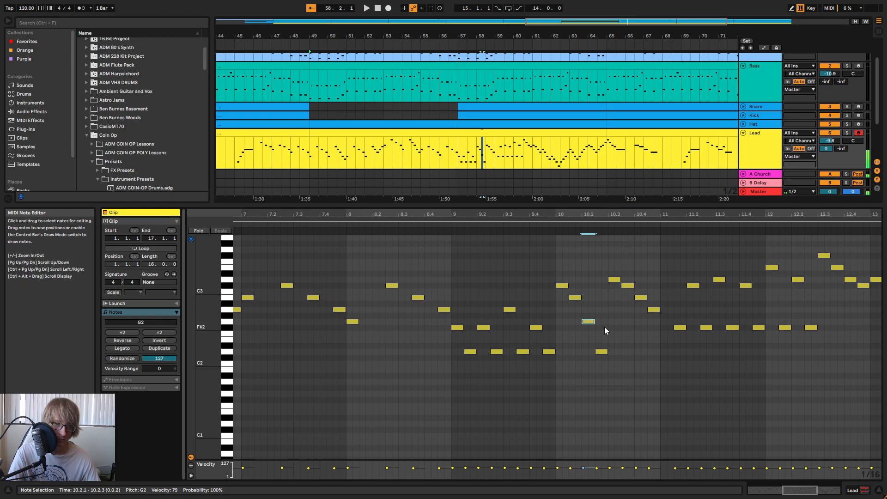
{"action": "left_click", "coordinate": [601, 352]}
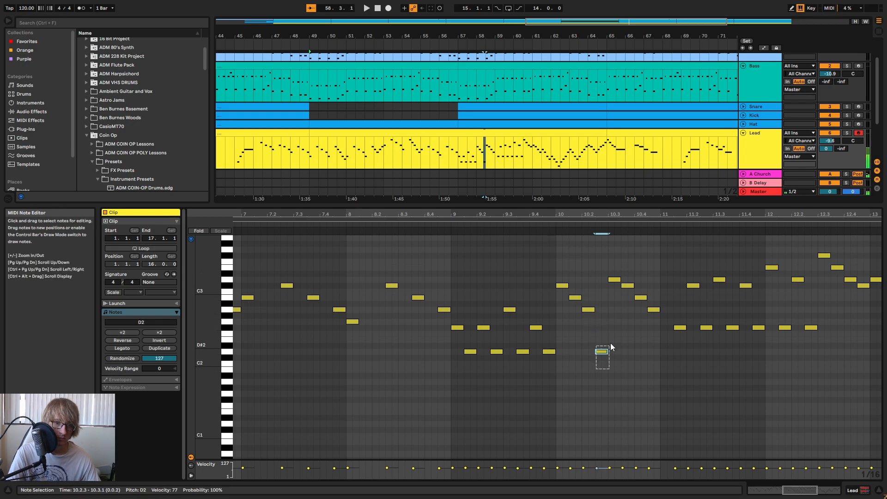
{"action": "left_click", "coordinate": [544, 225]}
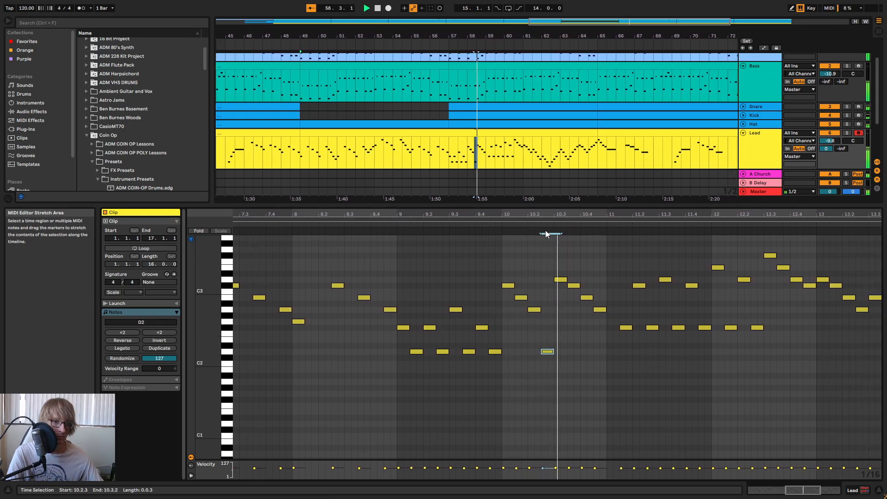
{"action": "left_click", "coordinate": [392, 222]}
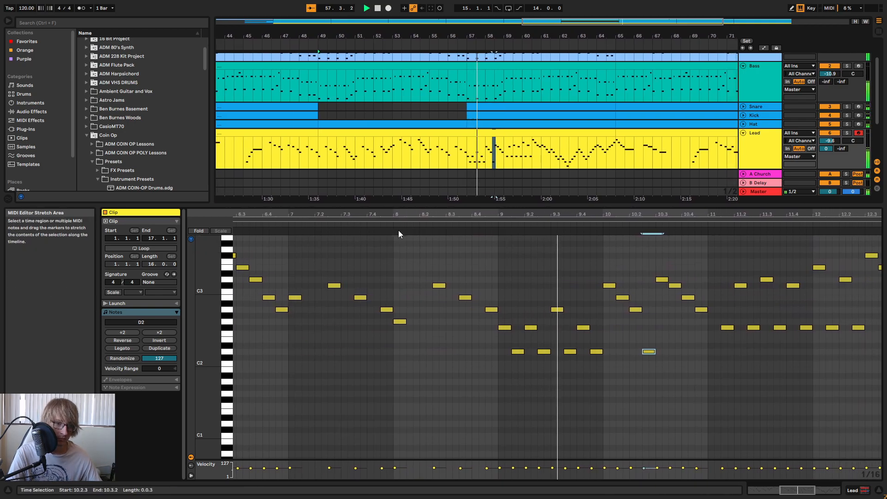
{"action": "key", "text": "space"}
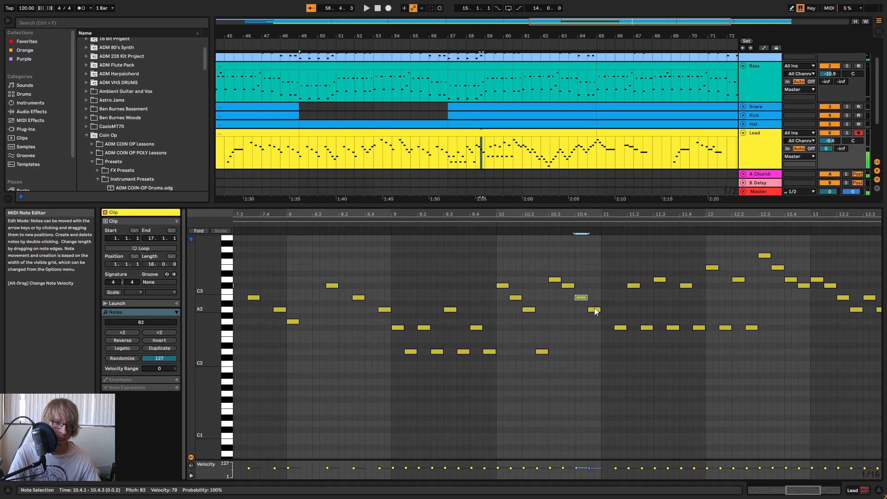
- Lower the note at 10.4.3 to D2 and play the melody from the start
{"action": "key", "text": "Down"}
{"action": "key", "text": "Down"}
{"action": "key", "text": "Down"}
{"action": "key", "text": "Down"}
{"action": "key", "text": "Down"}
{"action": "key", "text": "Down"}
{"action": "key", "text": "Down"}
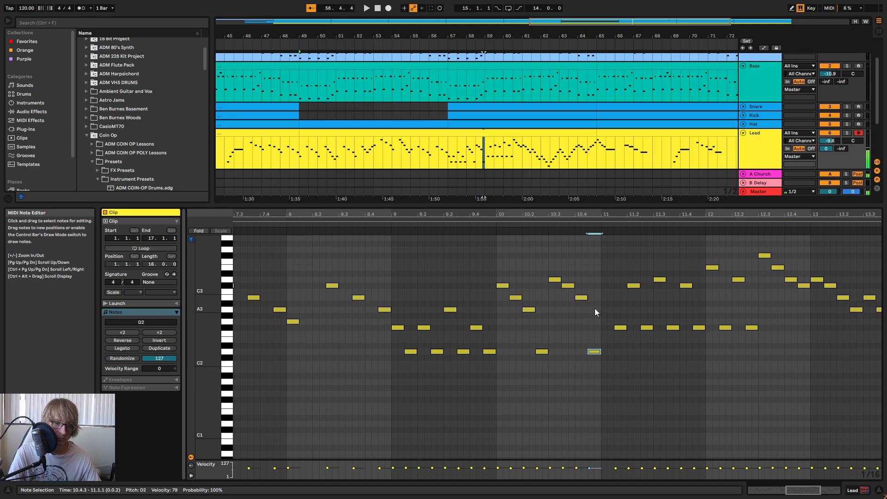
{"action": "left_click_drag", "start_coordinate": [456, 215], "coordinate": [455, 180]}
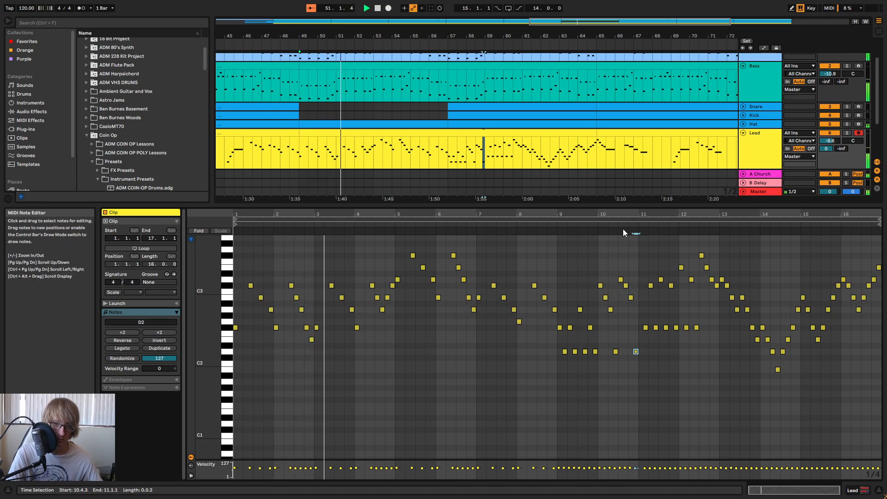
{"action": "left_click_drag", "start_coordinate": [642, 212], "coordinate": [621, 218]}
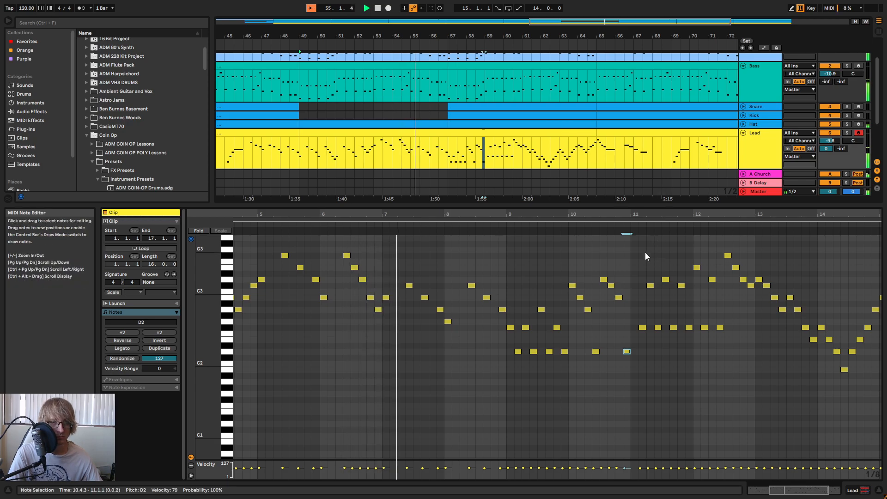
- Play the melody through bar 10 and raise the note at 10.4.3 to F#2
{"action": "left_click_drag", "start_coordinate": [588, 214], "coordinate": [525, 193]}
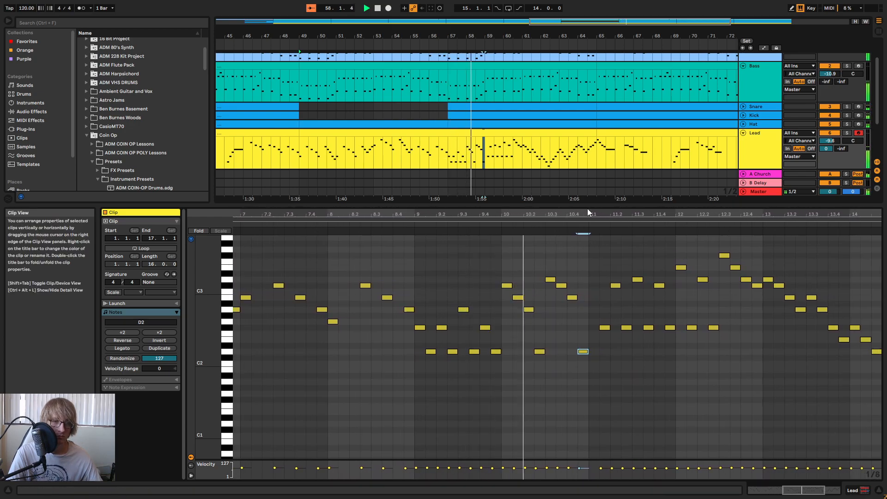
{"action": "left_click_drag", "start_coordinate": [616, 214], "coordinate": [527, 221]}
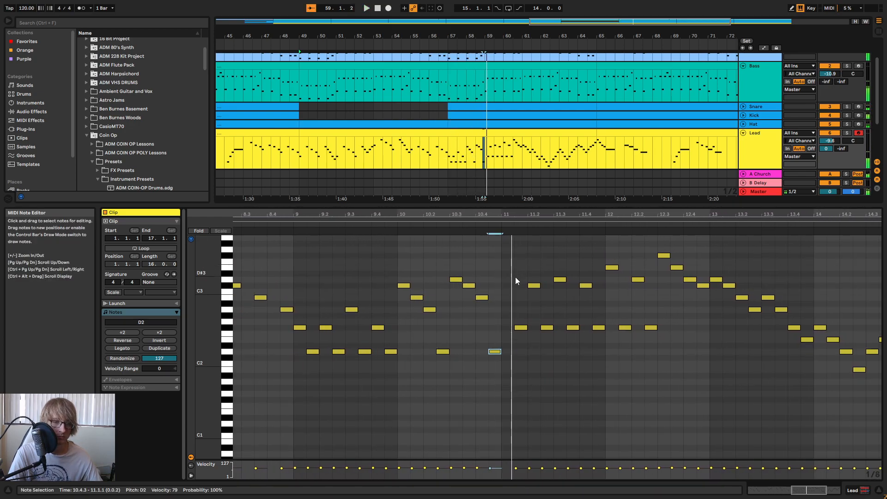
{"action": "left_click_drag", "start_coordinate": [487, 312], "coordinate": [486, 312]}
{"action": "left_click", "coordinate": [498, 351]}
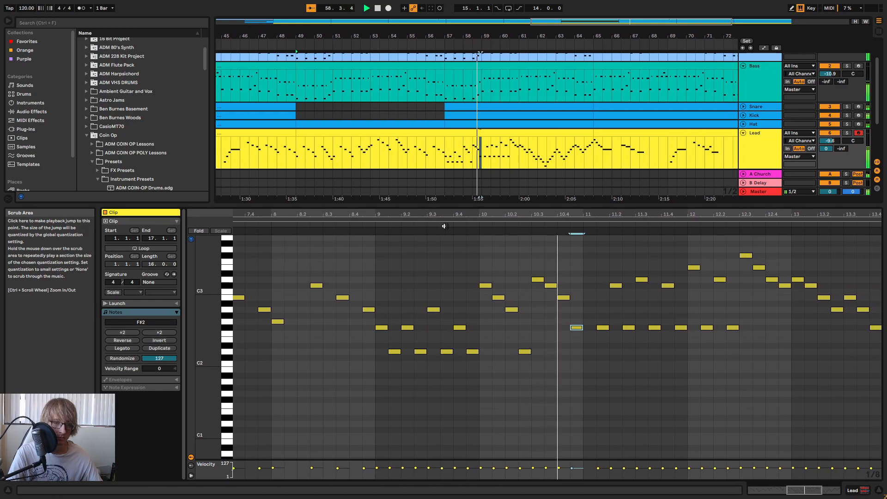
- Add an A2 note at 11.1.1, lower the note at 11.2.1 to B2, and play the phrase
{"action": "double_click", "coordinate": [552, 309]}
{"action": "key", "text": "space"}
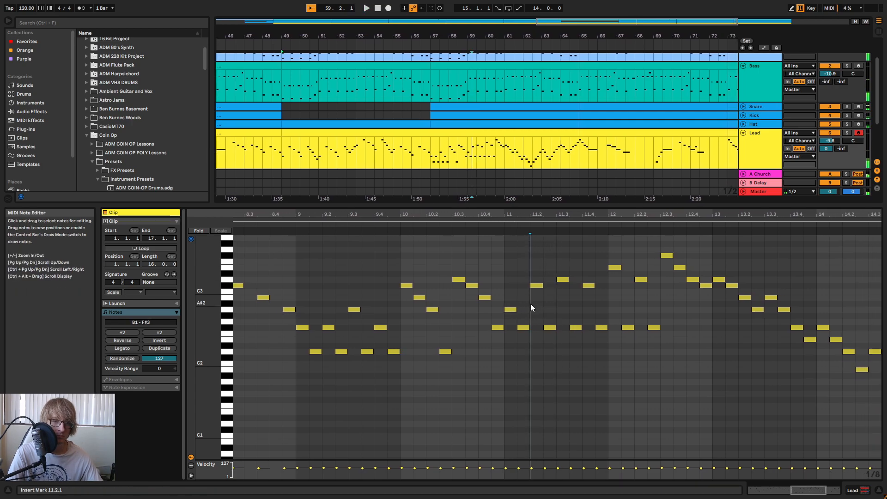
{"action": "left_click", "coordinate": [490, 226]}
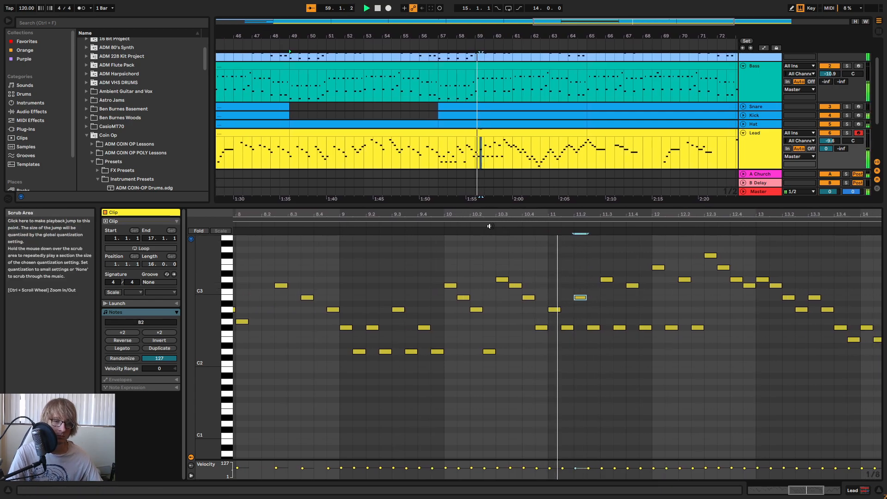
- Lower the notes at 11.3.1 to C#3 and 11.4.1 to B2, playing back bar 11
{"action": "key", "text": "space"}
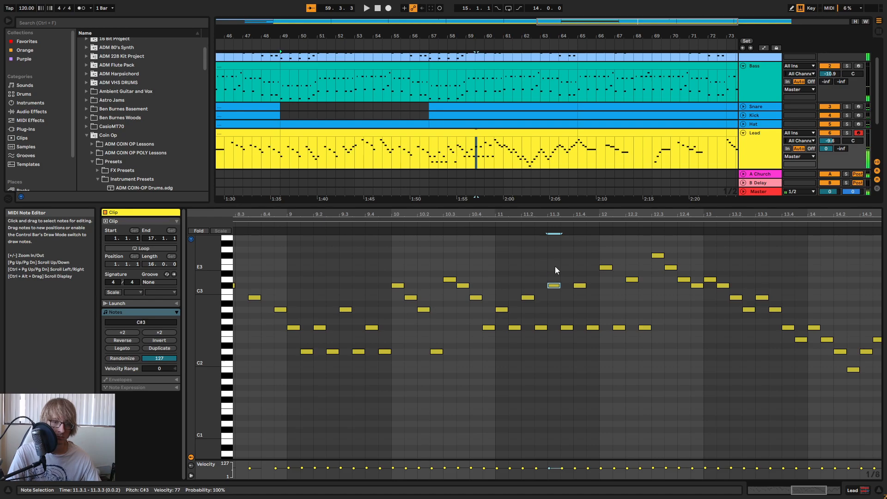
{"action": "left_click", "coordinate": [484, 226]}
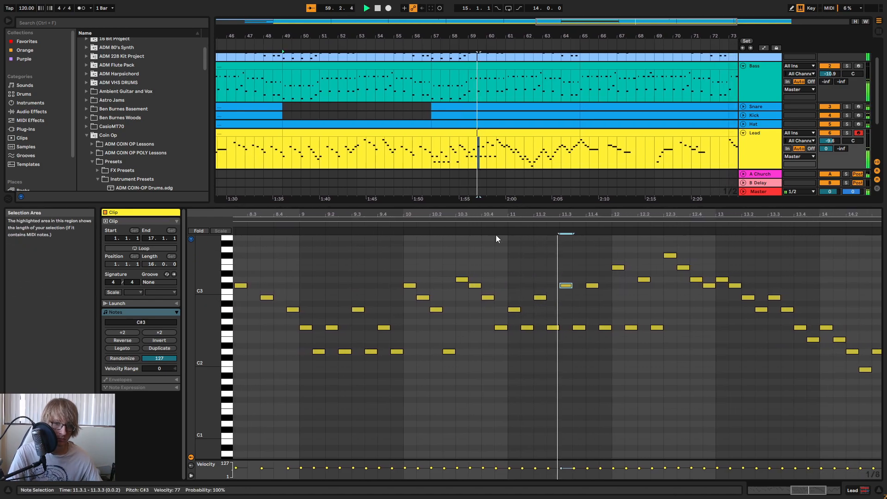
{"action": "key", "text": "space"}
{"action": "left_click", "coordinate": [557, 286]}
{"action": "key", "text": "Down"}
{"action": "key", "text": "Down"}
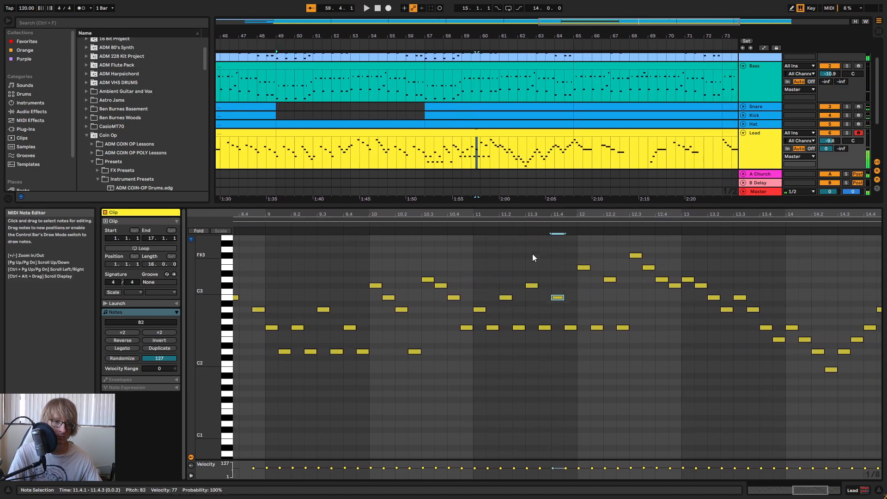
{"action": "left_click", "coordinate": [460, 224]}
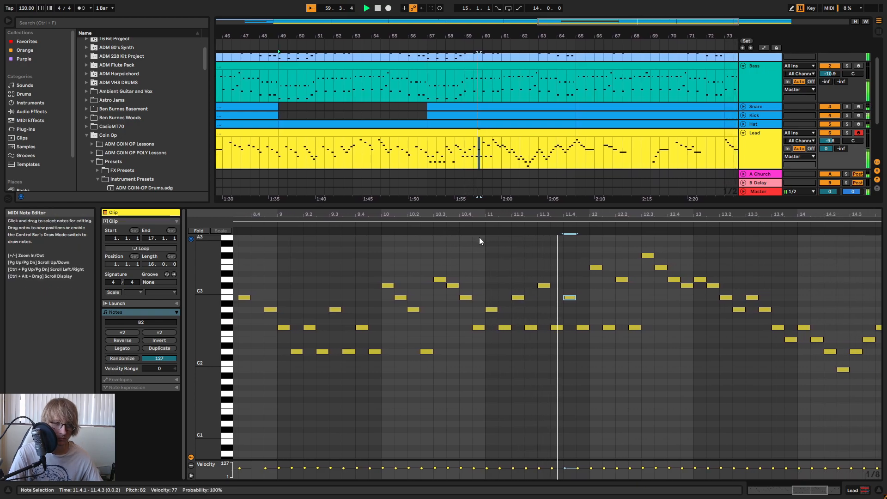
- Lower the E3 note at 12.1.1 to D3
{"action": "key", "text": "space"}
{"action": "left_click", "coordinate": [565, 267]}
{"action": "key", "text": "Down"}
{"action": "key", "text": "Down"}
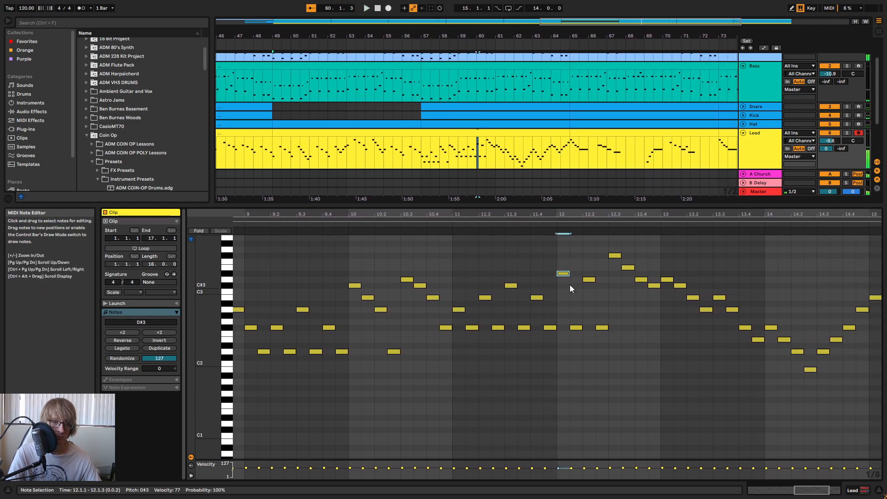
{"action": "left_click", "coordinate": [475, 232]}
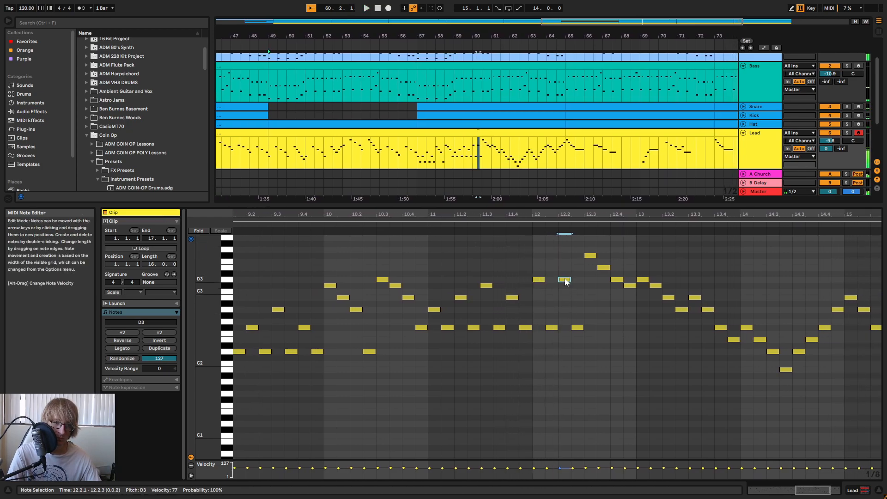
- Raise the notes at 12.2.1 to E3, 12.4.3 to F#3 and 13.1.1 to G3, and play the phrase
{"action": "key", "text": "Up"}
{"action": "key", "text": "Up"}
{"action": "left_click", "coordinate": [511, 227]}
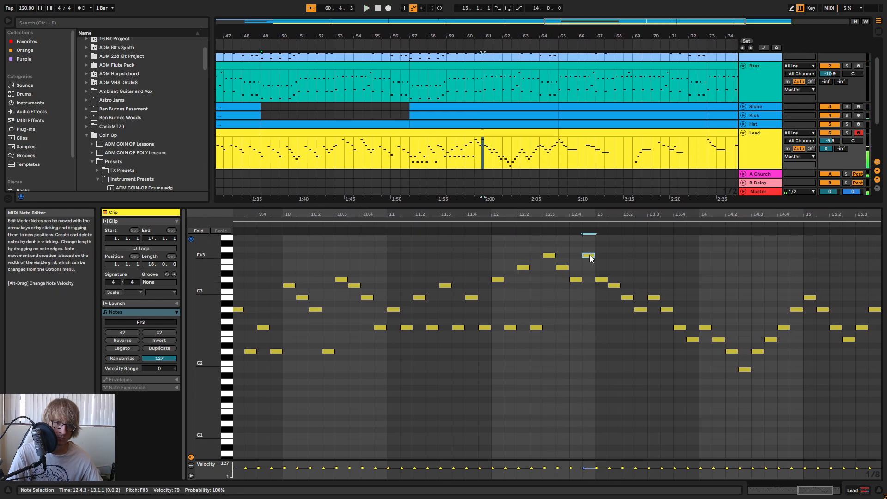
{"action": "left_click_drag", "start_coordinate": [566, 279], "coordinate": [565, 254]}
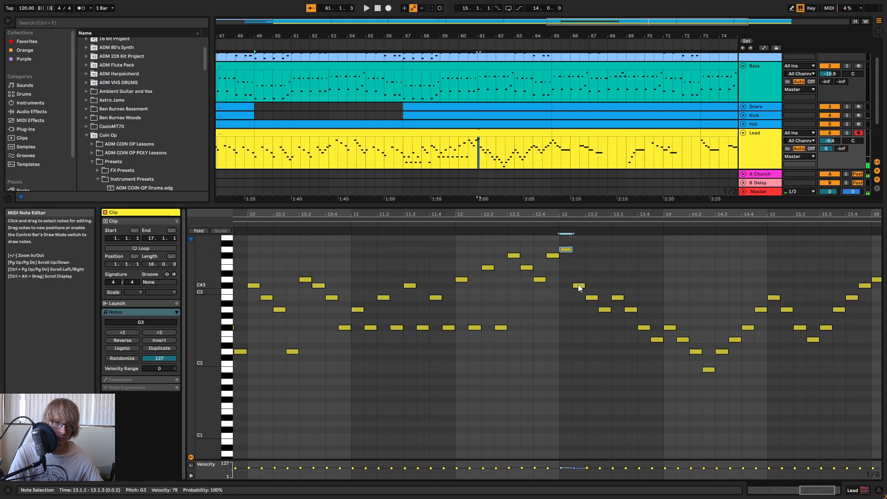
{"action": "left_click", "coordinate": [520, 224]}
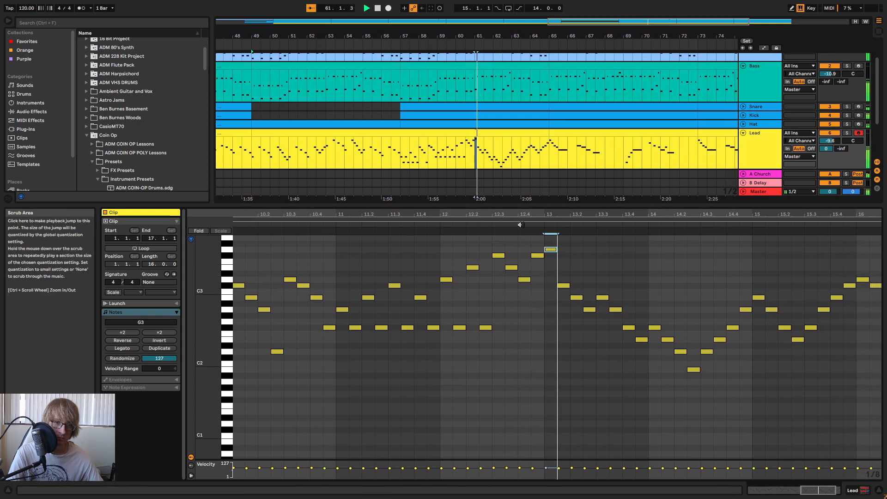
- Try the note at 13.1.3 on F#3 and B2, with an A2 note at 13.2.1
{"action": "left_click", "coordinate": [551, 285]}
{"action": "key", "text": "space"}
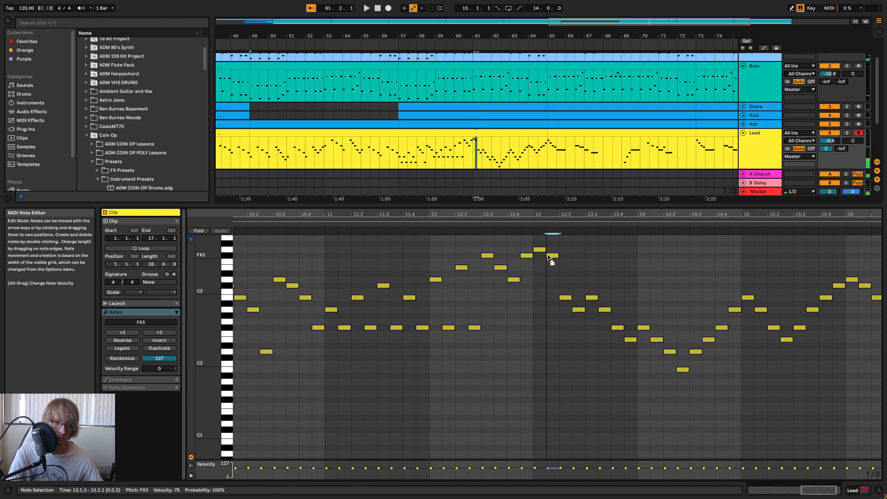
{"action": "left_click_drag", "start_coordinate": [550, 255], "coordinate": [578, 312]}
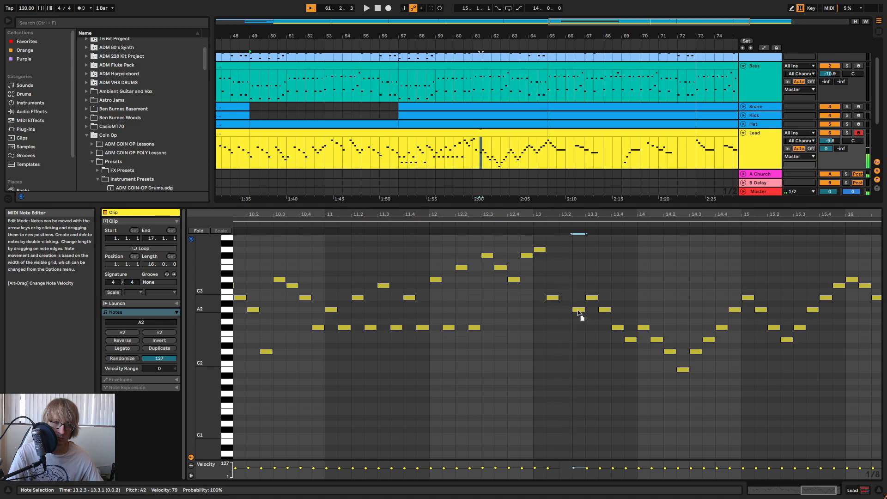
{"action": "left_click_drag", "start_coordinate": [607, 221], "coordinate": [560, 213]}
{"action": "key", "text": "space"}
{"action": "key", "text": "space"}
{"action": "left_click_drag", "start_coordinate": [562, 260], "coordinate": [560, 307]}
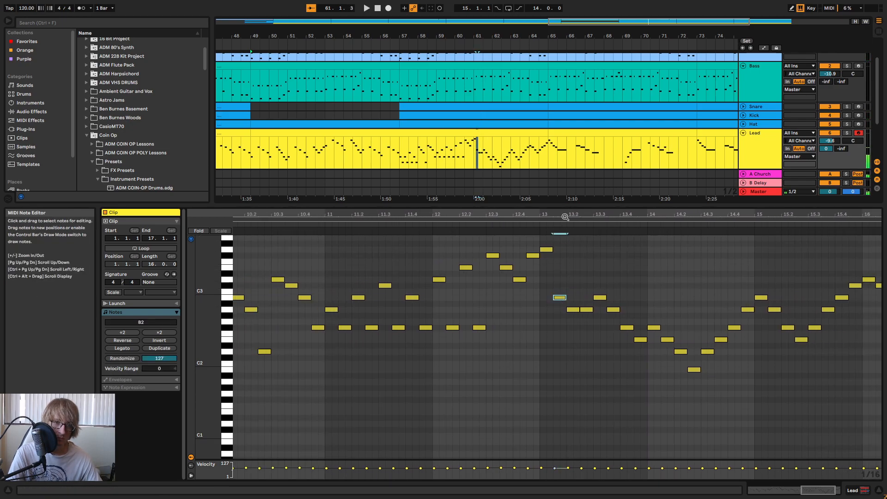
- Try the notes at 13.1.3 on E3 and 13.2.1 on D3, and play the phrase from bar 12
{"action": "left_click_drag", "start_coordinate": [564, 216], "coordinate": [564, 213]}
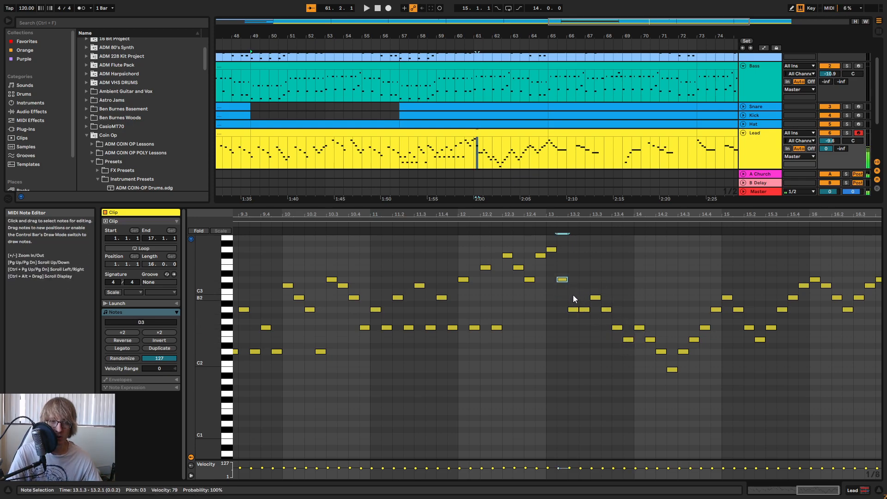
{"action": "key", "text": "Up"}
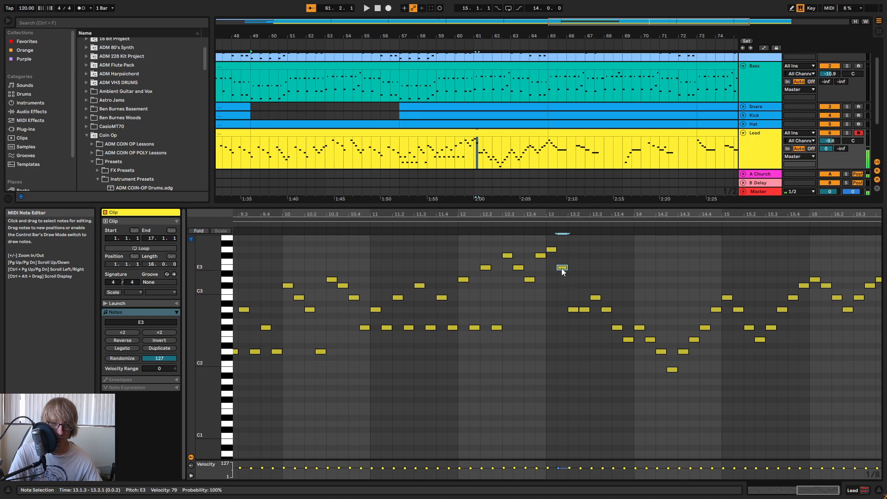
{"action": "key", "text": "Up"}
{"action": "key", "text": "Up"}
{"action": "key", "text": "Up"}
{"action": "key", "text": "Up"}
{"action": "key", "text": "Up"}
{"action": "key", "text": "Down"}
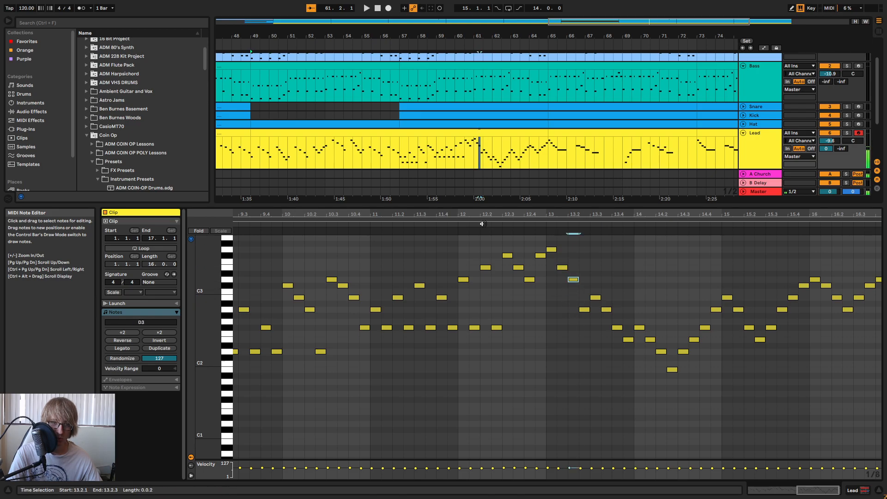
{"action": "left_click", "coordinate": [467, 229]}
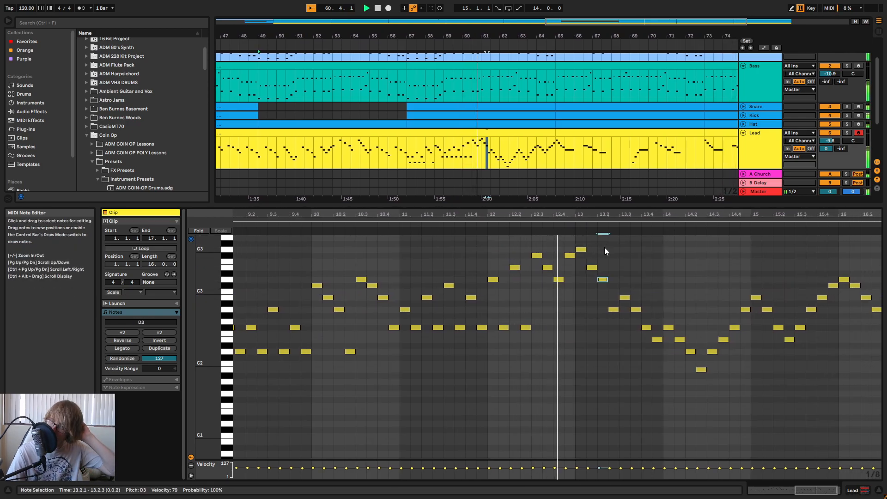
{"action": "key", "text": "space"}
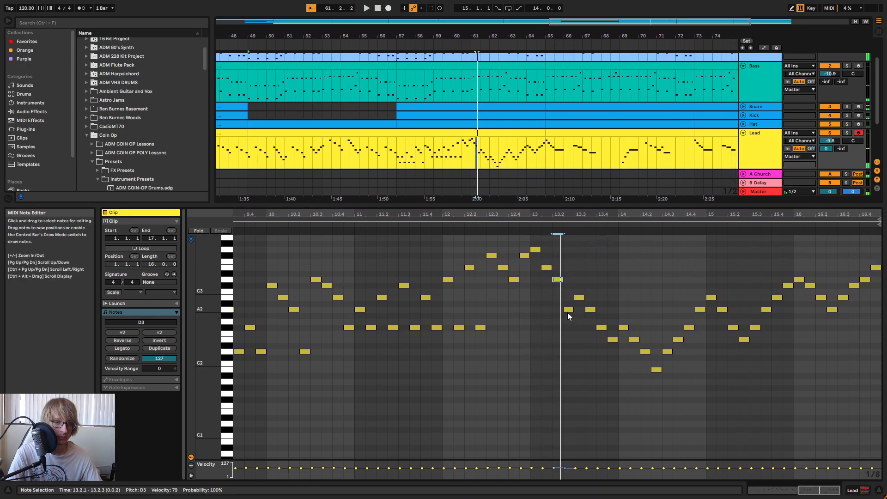
- Raise the notes at 13.1.3 to F#3, 13.2.1 to E3 and 13.2.3 to F#3
{"action": "left_click", "coordinate": [547, 267]}
{"action": "key", "text": "Up"}
{"action": "key", "text": "Up"}
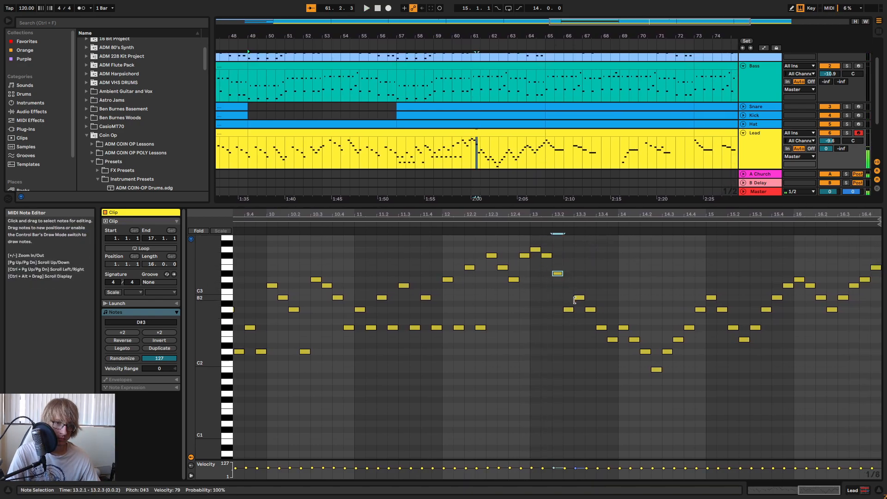
{"action": "key", "text": "Up"}
{"action": "key", "text": "Up"}
{"action": "key", "text": "Up"}
{"action": "key", "text": "Up"}
{"action": "key", "text": "Up"}
{"action": "key", "text": "Up"}
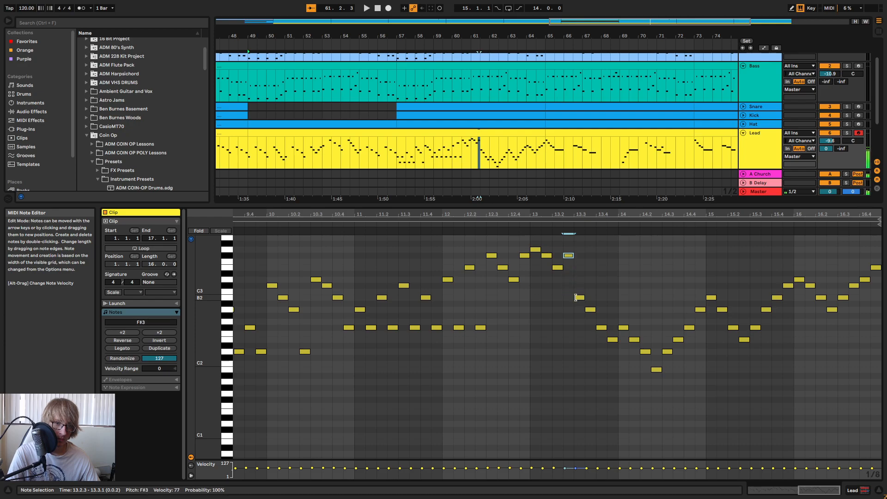
- Raise the notes at 13.3.1 to E3, 13.3.3 to D3 and 13.4.1 to E3
{"action": "left_click", "coordinate": [578, 297]}
{"action": "key", "text": "Up"}
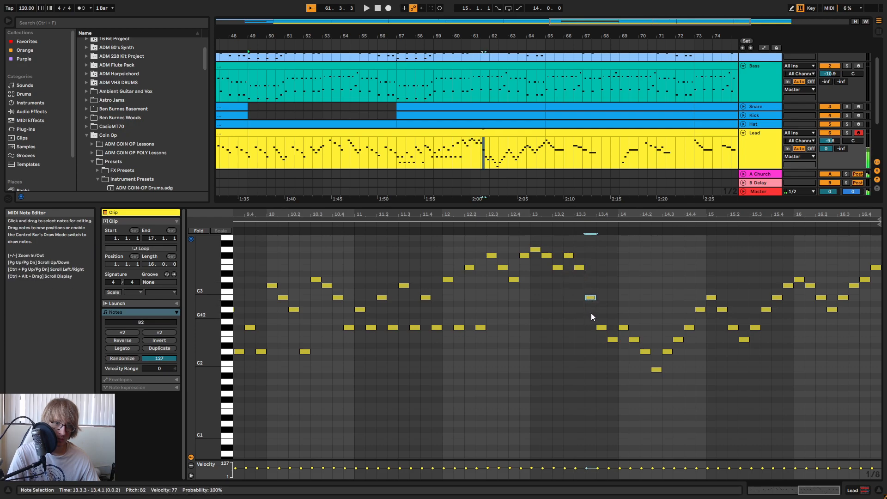
{"action": "left_click", "coordinate": [601, 328]}
{"action": "key", "text": "Up"}
{"action": "key", "text": "Up"}
{"action": "key", "text": "Up"}
{"action": "key", "text": "Up"}
{"action": "key", "text": "Up"}
- Raise the note at 13.4.3 to D3
{"action": "left_click", "coordinate": [613, 340]}
{"action": "key", "text": "Up"}
{"action": "key", "text": "Up"}
{"action": "key", "text": "Up"}
{"action": "key", "text": "Up"}
{"action": "key", "text": "Up"}
{"action": "key", "text": "Up"}
{"action": "key", "text": "Up"}
{"action": "key", "text": "Up"}
{"action": "key", "text": "Up"}
- Raise the note at 14.1.1 to C#3 and play the phrase from bar 12
{"action": "left_click", "coordinate": [623, 328]}
{"action": "key", "text": "Up"}
{"action": "key", "text": "Up"}
{"action": "key", "text": "Up"}
{"action": "key", "text": "Up"}
{"action": "key", "text": "Up"}
{"action": "key", "text": "Up"}
{"action": "key", "text": "Up"}
{"action": "left_click", "coordinate": [513, 230]}
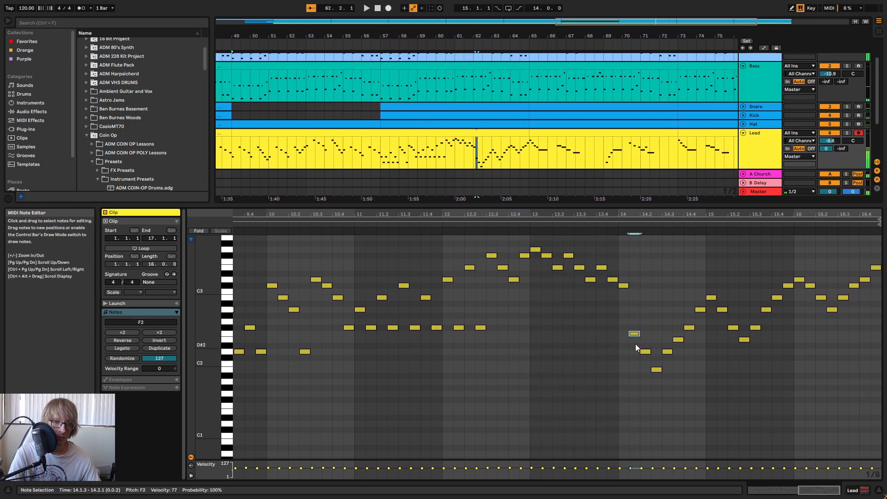
- Raise the note at 14.1.3 to D3
{"action": "key", "text": "Up"}
{"action": "key", "text": "Up"}
{"action": "key", "text": "Up"}
{"action": "key", "text": "Up"}
{"action": "key", "text": "Up"}
{"action": "key", "text": "Up"}
{"action": "key", "text": "Up"}
- Raise the note at 14.2.1 to C#3
{"action": "left_click", "coordinate": [647, 351]}
{"action": "key", "text": "Up"}
{"action": "key", "text": "Up"}
{"action": "key", "text": "Up"}
{"action": "key", "text": "Up"}
{"action": "key", "text": "Up"}
{"action": "key", "text": "Up"}
{"action": "key", "text": "Up"}
{"action": "key", "text": "Up"}
{"action": "key", "text": "Up"}
{"action": "key", "text": "Up"}
{"action": "key", "text": "Up"}
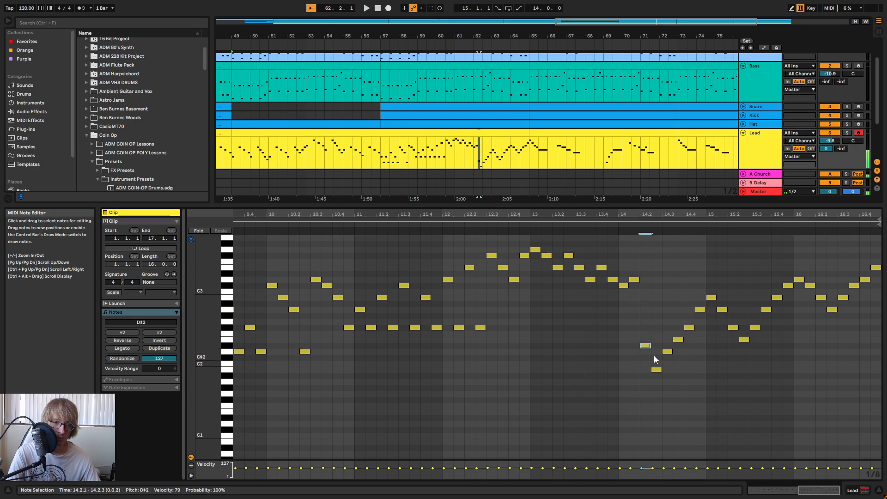
- Raise the note at 14.2.3 to B2
{"action": "left_click", "coordinate": [655, 370]}
{"action": "key", "text": "Up"}
{"action": "key", "text": "Up"}
{"action": "key", "text": "Up"}
{"action": "key", "text": "Up"}
{"action": "key", "text": "Up"}
{"action": "key", "text": "Up"}
{"action": "key", "text": "Up"}
{"action": "key", "text": "Up"}
{"action": "key", "text": "Up"}
{"action": "key", "text": "Up"}
{"action": "key", "text": "Up"}
{"action": "key", "text": "Up"}
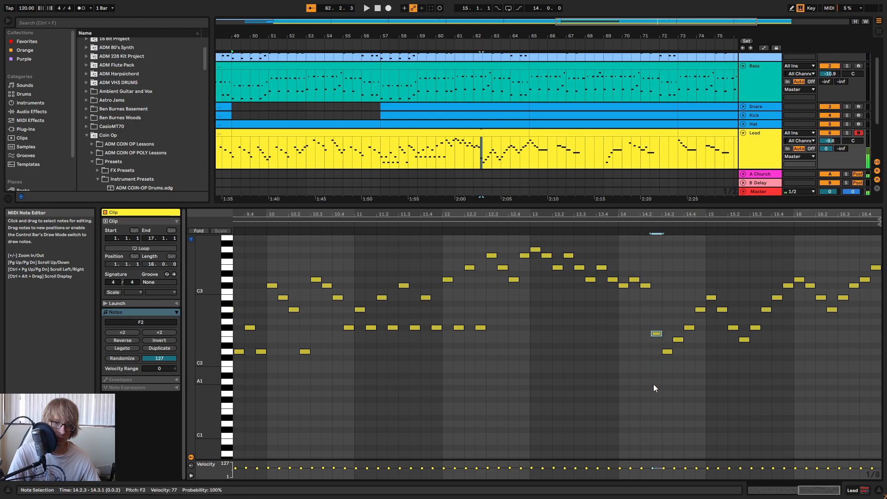
- Raise the notes at 14.3.1 to C#3 and 14.3.3 to B2
{"action": "left_click", "coordinate": [664, 353]}
{"action": "key", "text": "Up"}
{"action": "key", "text": "Up"}
{"action": "key", "text": "Up"}
{"action": "key", "text": "Up"}
{"action": "key", "text": "Up"}
{"action": "key", "text": "Up"}
{"action": "key", "text": "Up"}
{"action": "key", "text": "Up"}
{"action": "key", "text": "Up"}
{"action": "key", "text": "Up"}
{"action": "key", "text": "Up"}
{"action": "key", "text": "Up"}
{"action": "key", "text": "Up"}
{"action": "key", "text": "Up"}
{"action": "key", "text": "Up"}
{"action": "key", "text": "Up"}
{"action": "key", "text": "Up"}
- Raise the note at 14.4.1 to A2, lower the one at 14.4.3 to G2, and play from bar 12
{"action": "left_click", "coordinate": [689, 328]}
{"action": "key", "text": "Up"}
{"action": "key", "text": "Up"}
{"action": "key", "text": "Up"}
{"action": "left_click", "coordinate": [701, 309]}
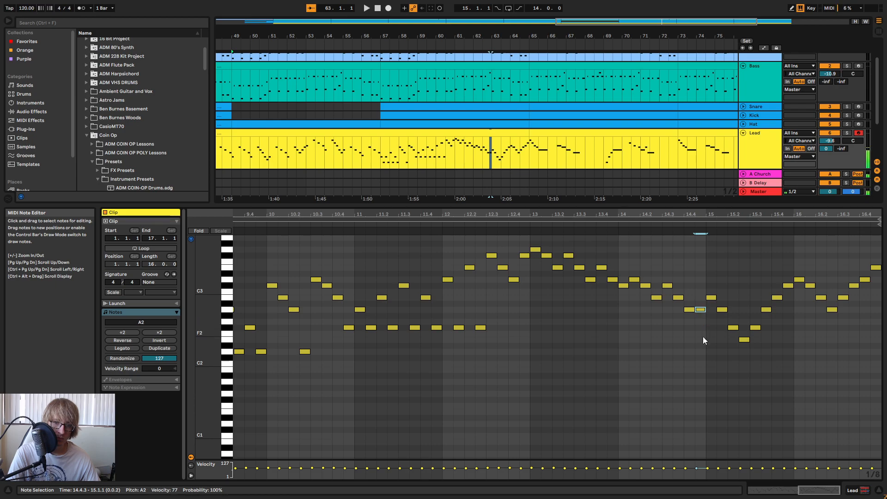
{"action": "key", "text": "Down"}
{"action": "left_click", "coordinate": [510, 224]}
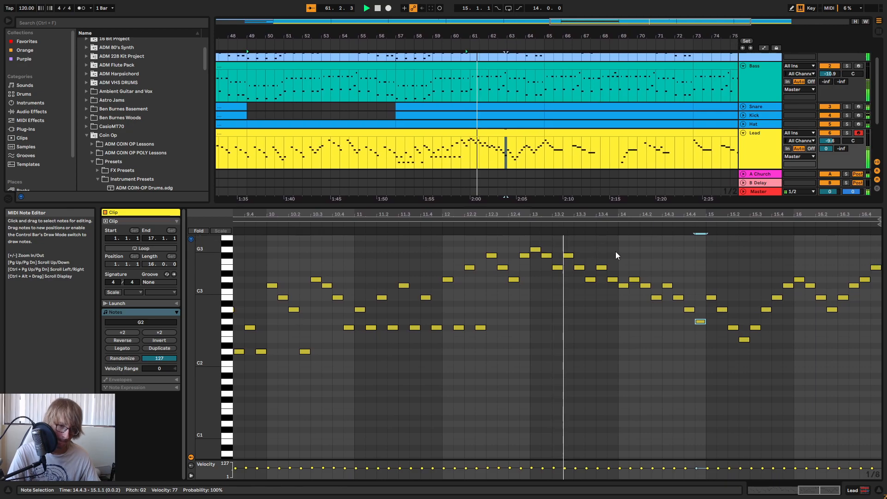
- Stop the playback and lower the note at 15.1.1 to F#2
{"action": "left_click_drag", "start_coordinate": [696, 211], "coordinate": [672, 212]}
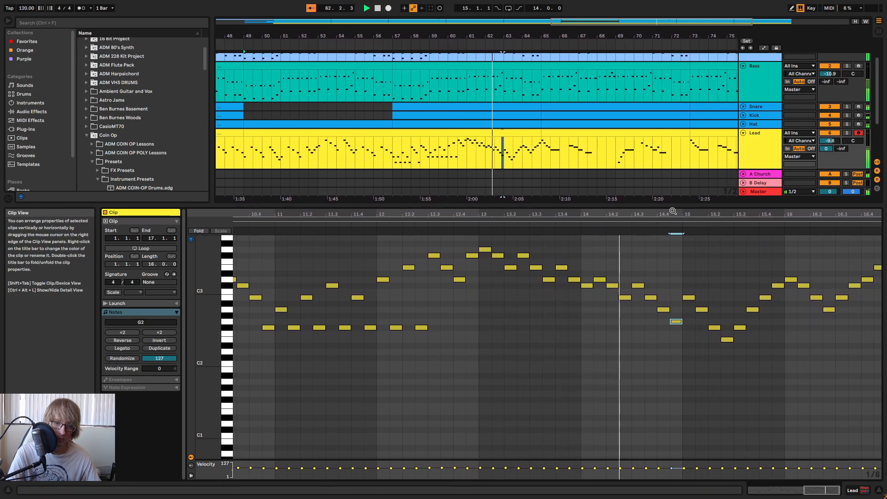
{"action": "key", "text": "space"}
{"action": "left_click_drag", "start_coordinate": [687, 298], "coordinate": [686, 315]}
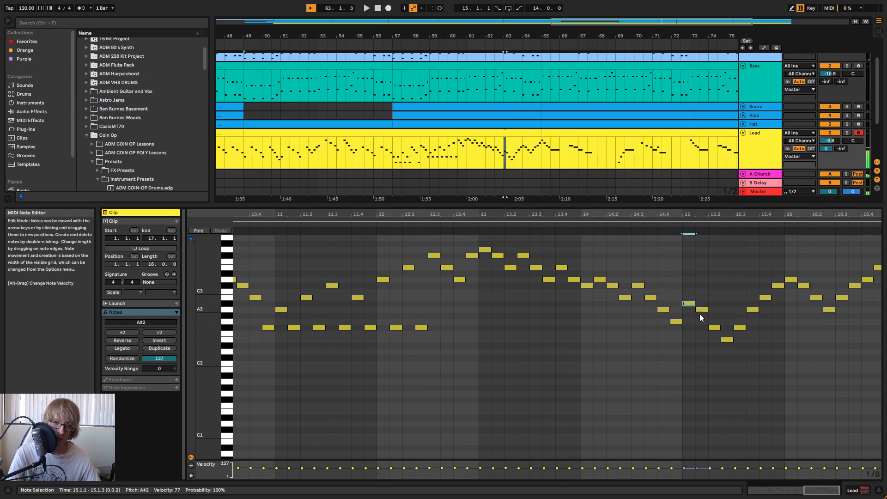
{"action": "left_click", "coordinate": [671, 228]}
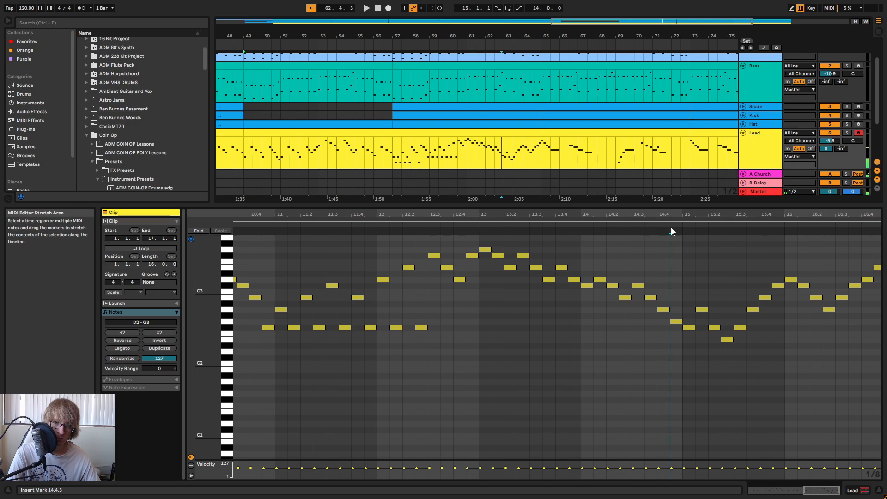
- Raise the notes at 15.2.1 to B2, 15.2.3 to A2, 15.3.1 to B2 and 15.3.3 to C#3, and play the phrase into bar 15
{"action": "left_click", "coordinate": [712, 328]}
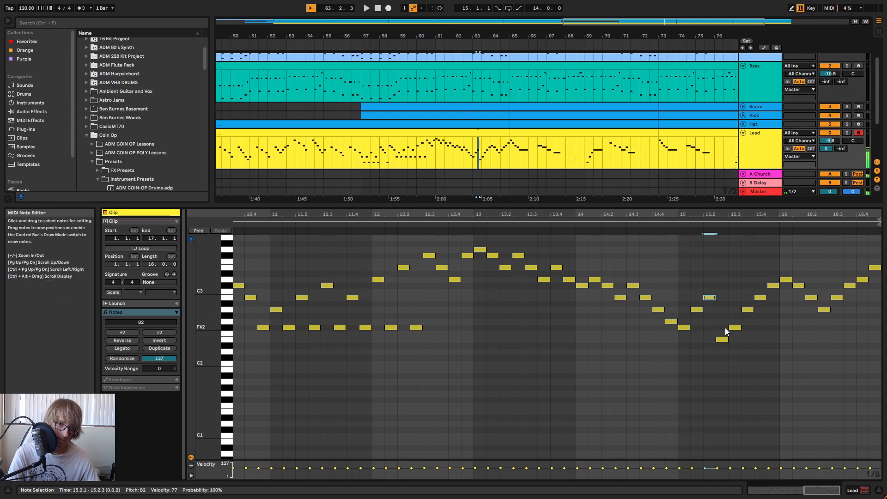
{"action": "key", "text": "Up"}
{"action": "key", "text": "Up"}
{"action": "key", "text": "Up"}
{"action": "key", "text": "Up"}
{"action": "key", "text": "Up"}
{"action": "key", "text": "Up"}
{"action": "key", "text": "Up"}
{"action": "left_click_drag", "start_coordinate": [725, 342], "coordinate": [747, 309]}
{"action": "key", "text": "Down"}
{"action": "key", "text": "Up"}
{"action": "key", "text": "Up"}
{"action": "key", "text": "Up"}
{"action": "key", "text": "Up"}
{"action": "key", "text": "Up"}
{"action": "key", "text": "Up"}
{"action": "key", "text": "Up"}
{"action": "left_click", "coordinate": [665, 224]}
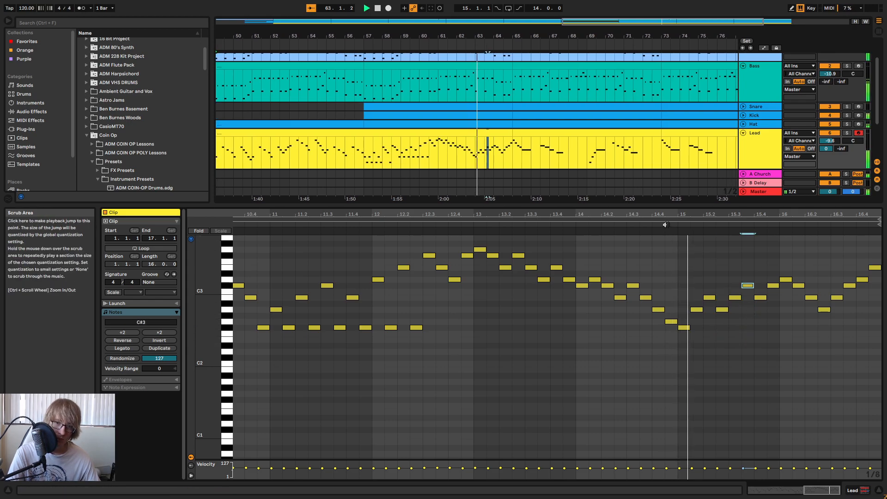
- Stop the playback, then raise the notes at 16.2.1 to D3 and 16.2.3 to E3
{"action": "left_click", "coordinate": [760, 297]}
{"action": "left_click", "coordinate": [796, 285]}
{"action": "left_click", "coordinate": [808, 298]}
{"action": "key", "text": "Up"}
{"action": "key", "text": "Up"}
{"action": "key", "text": "Up"}
{"action": "left_click", "coordinate": [827, 311]}
{"action": "key", "text": "Up"}
{"action": "key", "text": "Up"}
{"action": "key", "text": "Up"}
{"action": "key", "text": "Up"}
{"action": "key", "text": "Up"}
{"action": "key", "text": "Up"}
{"action": "key", "text": "Up"}
- Raise the notes at 16.3.1 to D3 and 16.3.3 to E3
{"action": "left_click", "coordinate": [834, 296]}
{"action": "key", "text": "Up"}
{"action": "key", "text": "Up"}
{"action": "key", "text": "Up"}
{"action": "left_click", "coordinate": [852, 285]}
{"action": "key", "text": "Up"}
{"action": "key", "text": "Up"}
{"action": "key", "text": "Up"}
- Raise the note at 16.4.1 to F#3 and play the phrase from bar 14 of the clip
{"action": "left_click", "coordinate": [862, 279]}
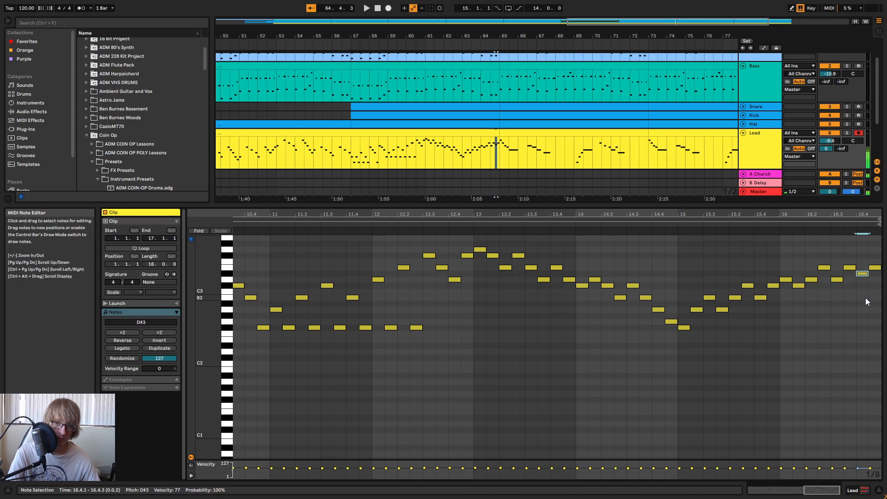
{"action": "scroll", "coordinate": [862, 296], "scroll_direction": "up", "scroll_amount": 2}
{"action": "key", "text": "Up"}
{"action": "key", "text": "Up"}
{"action": "key", "text": "Up"}
{"action": "key", "text": "Up"}
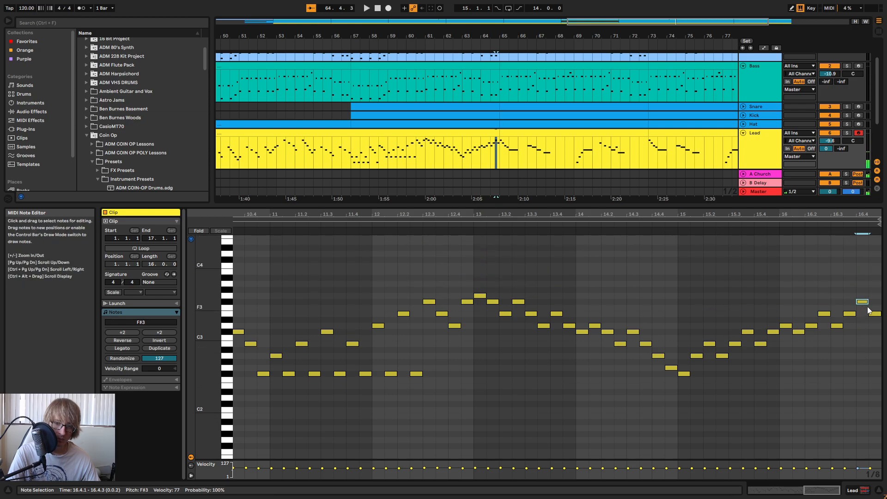
{"action": "left_click", "coordinate": [610, 227]}
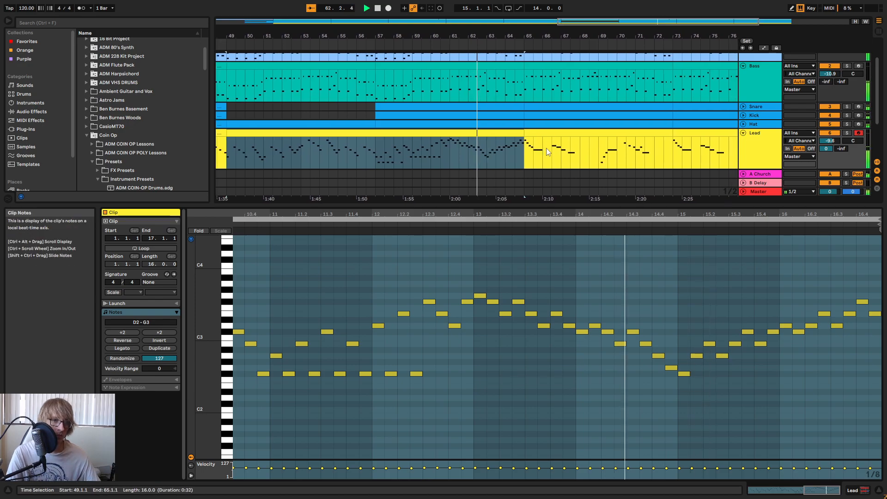
{"action": "left_click_drag", "start_coordinate": [542, 36], "coordinate": [528, 56]}
{"action": "left_click", "coordinate": [824, 277]}
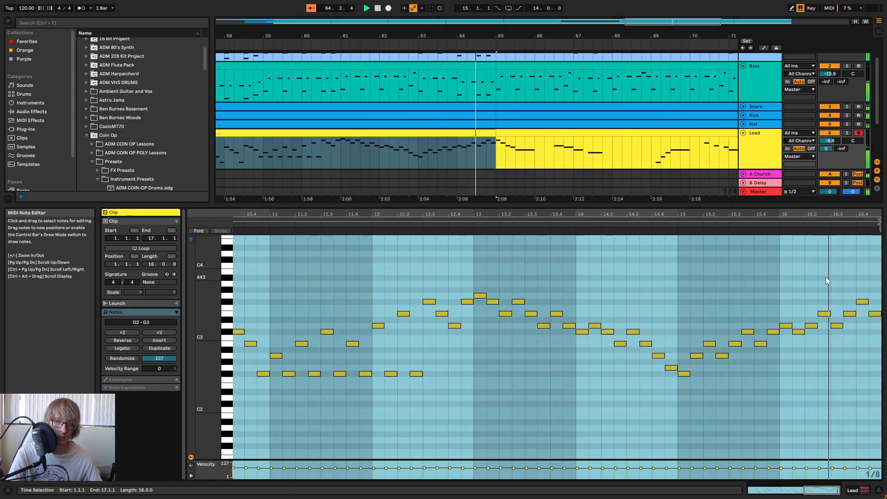
- Raise the clip's last note at 16.4.3 to A3 and play the ending from bar 16
{"action": "key", "text": "space"}
{"action": "left_click", "coordinate": [874, 314]}
{"action": "key", "text": "Up"}
{"action": "key", "text": "Up"}
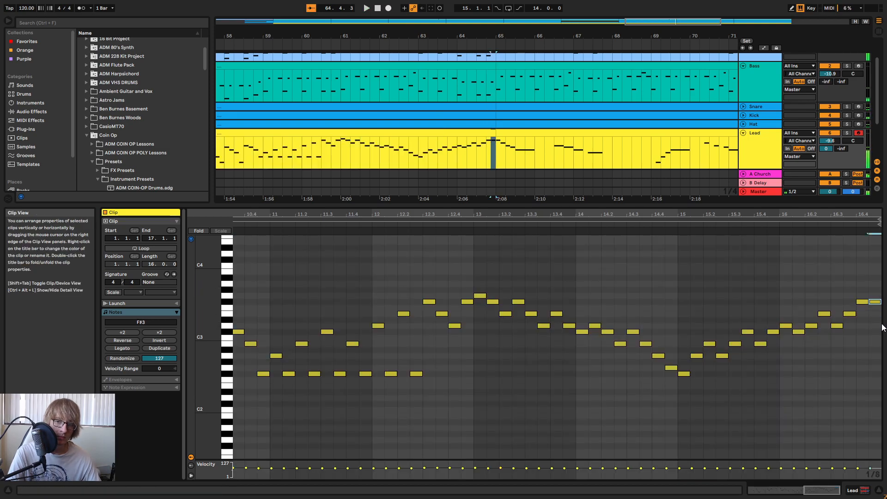
{"action": "key", "text": "Up"}
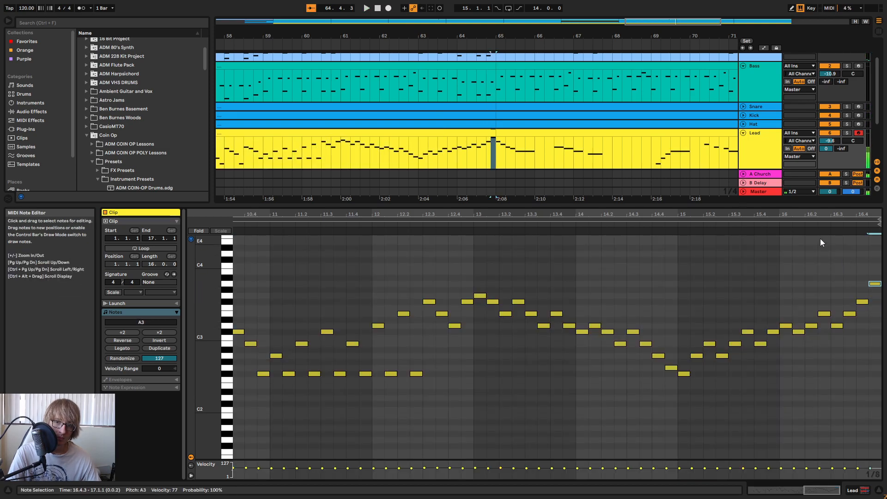
{"action": "left_click", "coordinate": [788, 226]}
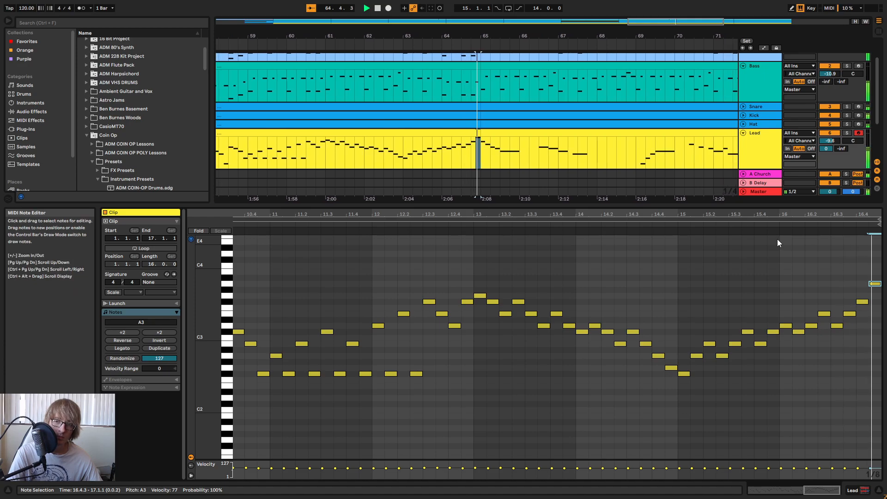
{"action": "key", "text": "space"}
- Copy the four-bar lead phrase at bars 9–12 of the arrangement over the lead at bars 65–68
{"action": "left_click", "coordinate": [478, 133]}
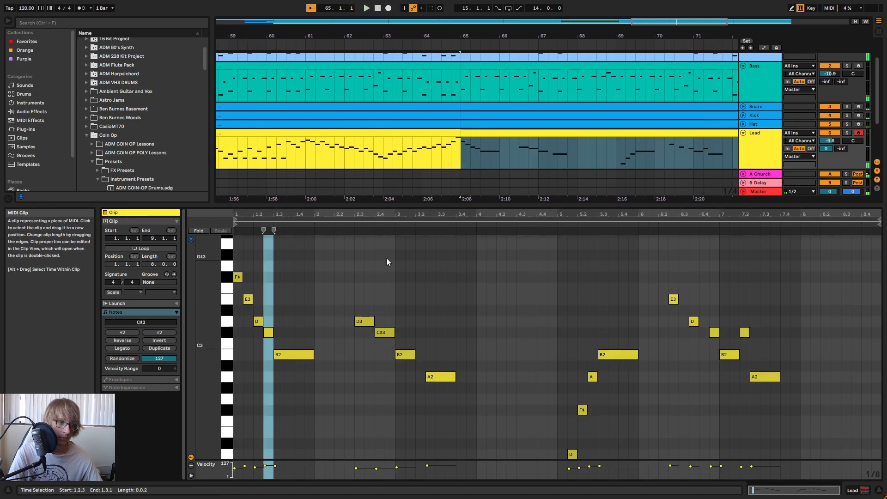
{"action": "left_click_drag", "start_coordinate": [317, 213], "coordinate": [317, 213]}
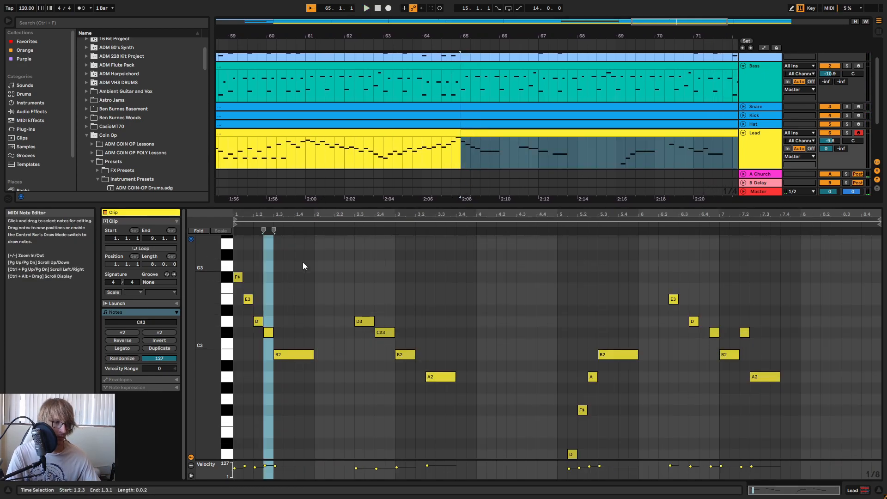
{"action": "left_click_drag", "start_coordinate": [542, 35], "coordinate": [623, 9]}
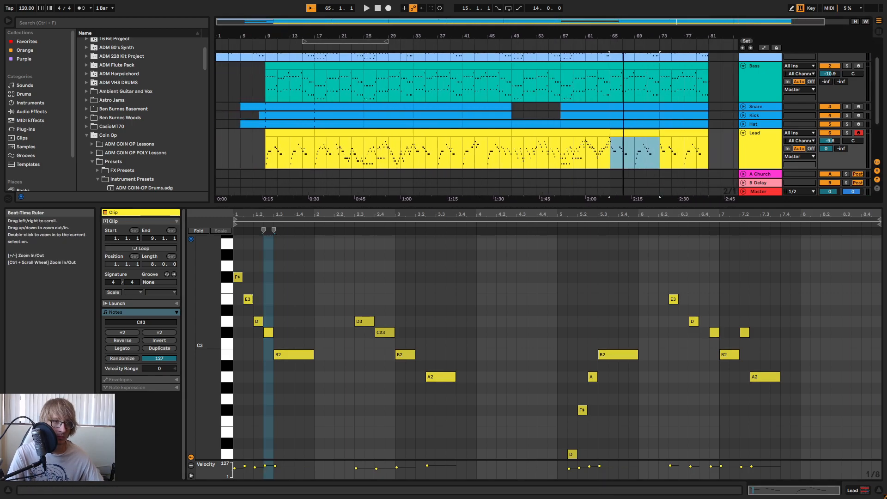
{"action": "left_click_drag", "start_coordinate": [291, 139], "coordinate": [262, 157]}
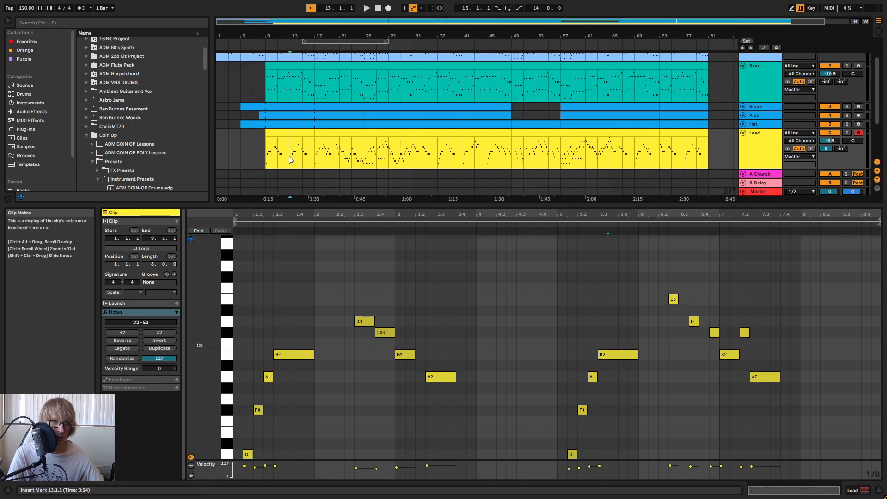
{"action": "left_click_drag", "start_coordinate": [609, 159], "coordinate": [633, 155]}
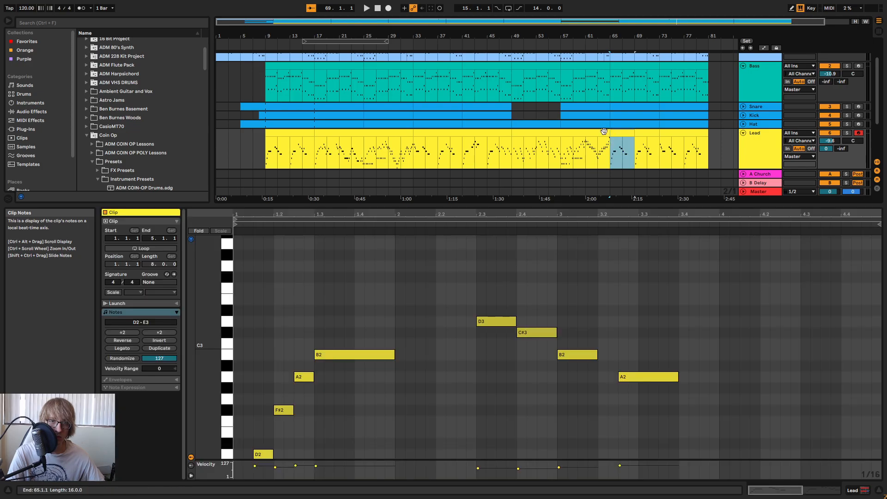
- Play the arrangement through the transition into the replaced lead phrase at bar 65
{"action": "left_click", "coordinate": [602, 44]}
{"action": "left_click_drag", "start_coordinate": [590, 34], "coordinate": [539, 89]}
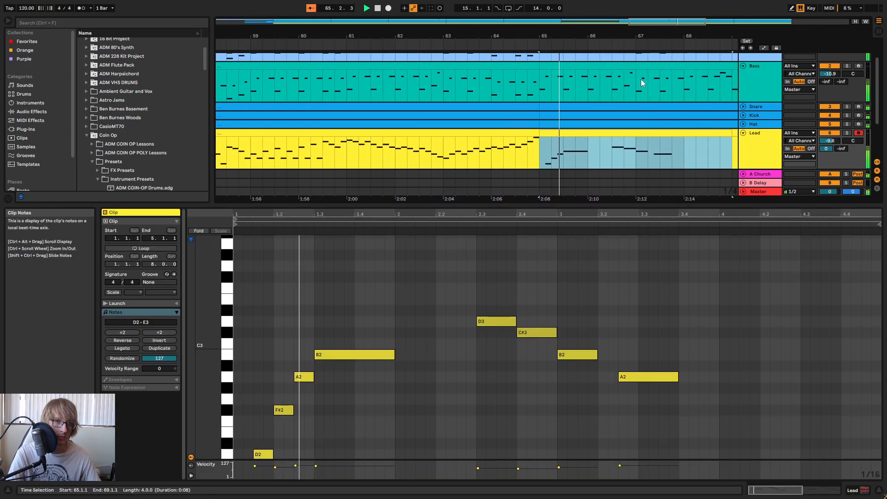
{"action": "left_click_drag", "start_coordinate": [641, 37], "coordinate": [628, 2]}
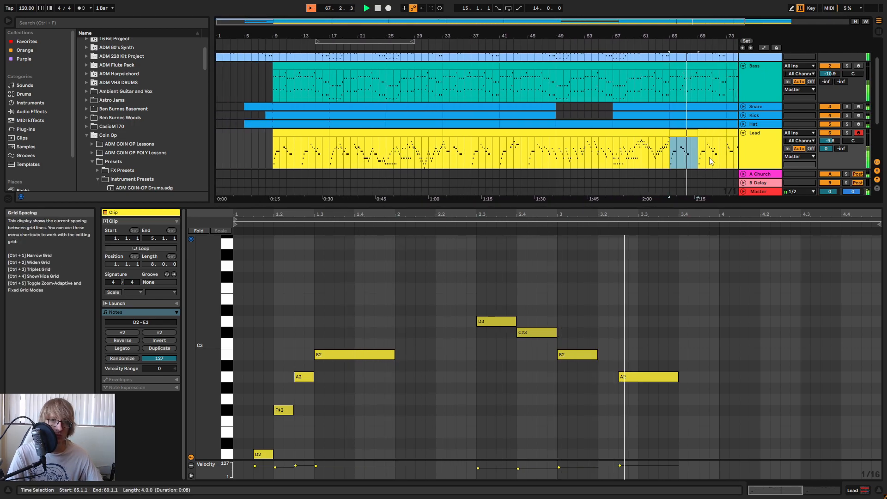
{"action": "left_click_drag", "start_coordinate": [714, 36], "coordinate": [601, 59]}
- In the lead clip at bar 69, copy the descending notes starting at 6.2.3 and paste them at 8.2.3
{"action": "left_click", "coordinate": [592, 133]}
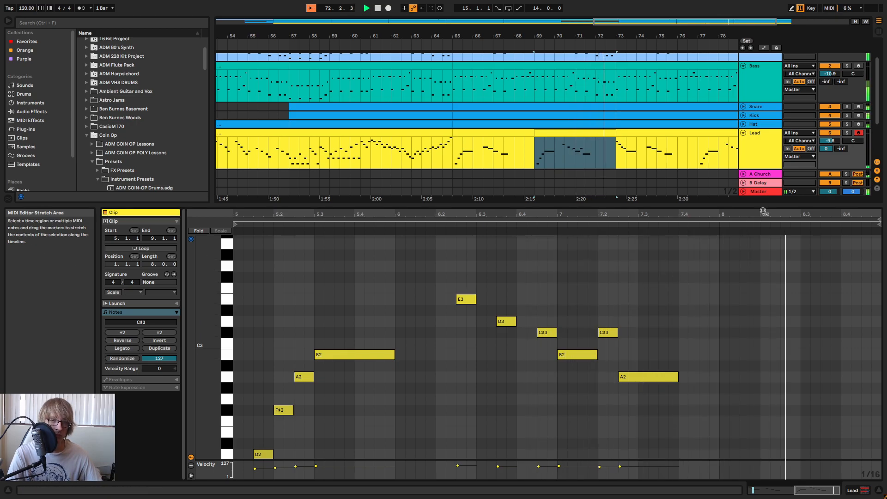
{"action": "key", "text": "space"}
{"action": "left_click_drag", "start_coordinate": [764, 214], "coordinate": [764, 195]}
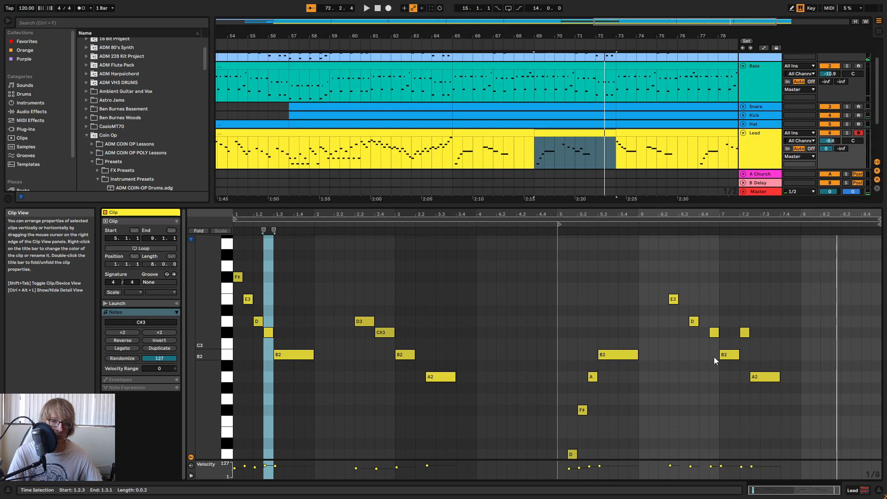
{"action": "left_click", "coordinate": [695, 321]}
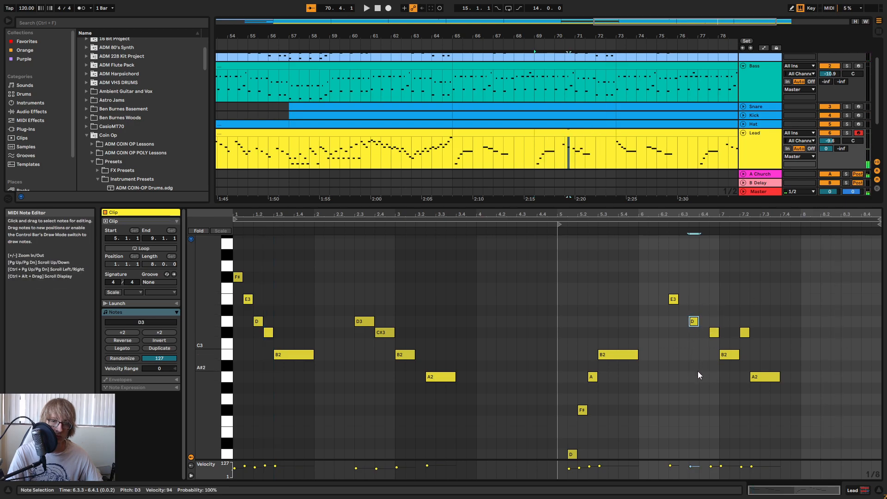
{"action": "left_click_drag", "start_coordinate": [699, 403], "coordinate": [809, 323]}
{"action": "left_click_drag", "start_coordinate": [681, 423], "coordinate": [824, 282]}
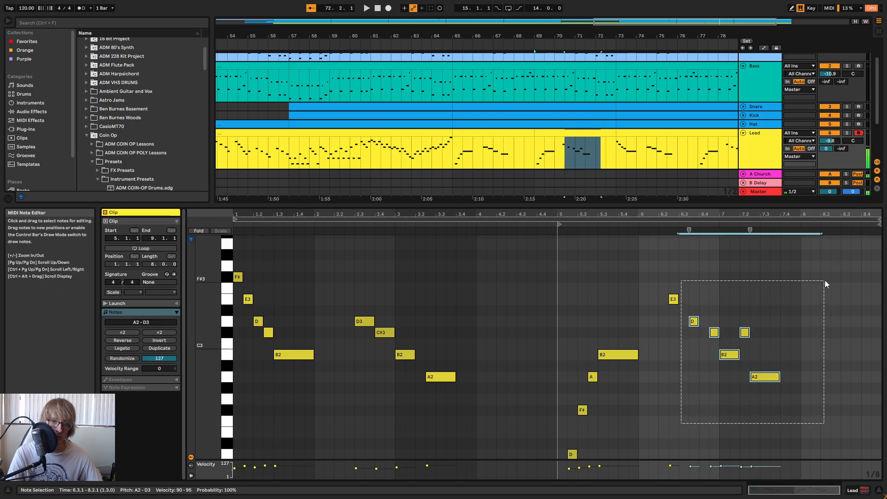
{"action": "left_click_drag", "start_coordinate": [677, 412], "coordinate": [856, 261]}
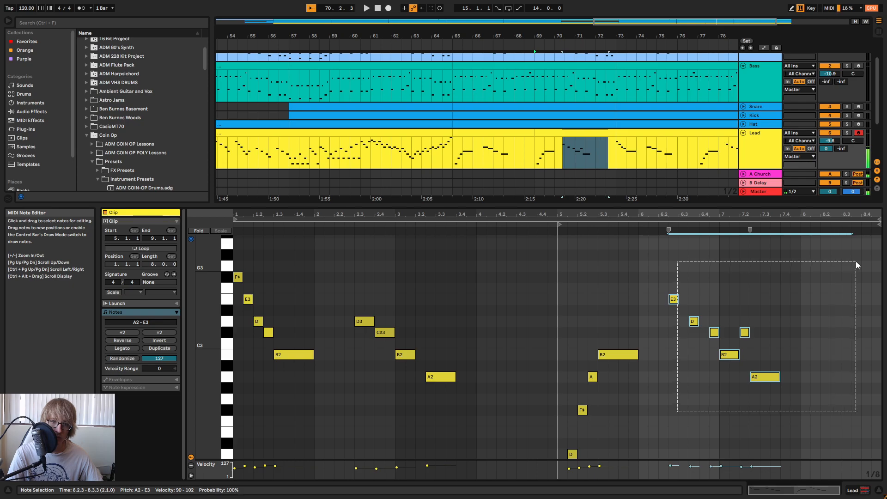
{"action": "left_click", "coordinate": [617, 224]}
{"action": "left_click", "coordinate": [829, 309]}
{"action": "key", "text": "ctrl+v"}
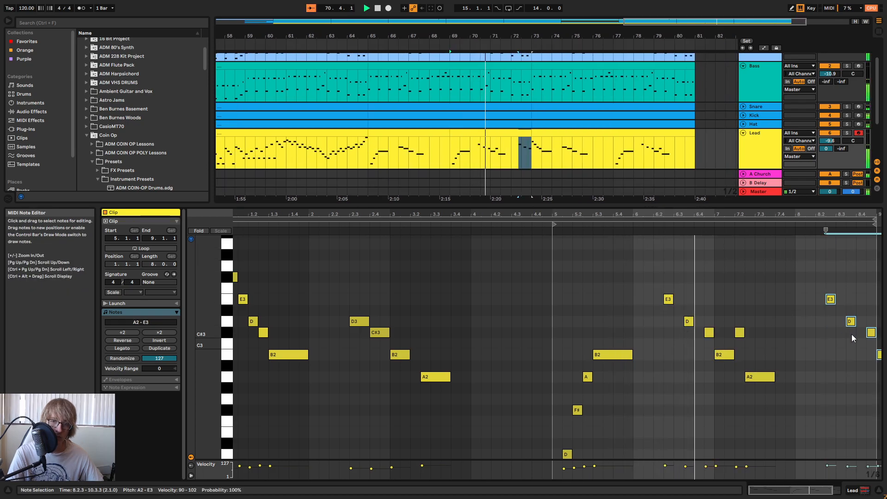
- Delete the pasted notes that run past the clip's end at 9.1.1
{"action": "left_click_drag", "start_coordinate": [798, 214], "coordinate": [803, 215]}
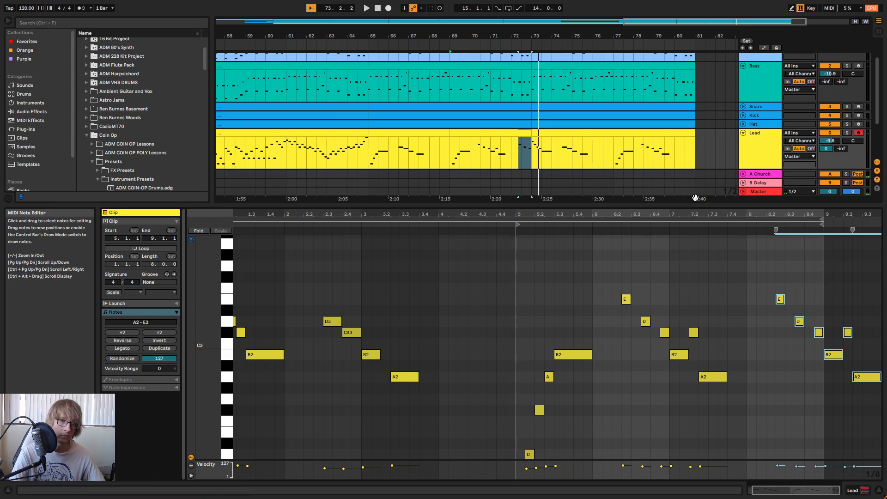
{"action": "left_click_drag", "start_coordinate": [844, 292], "coordinate": [871, 402]}
{"action": "key", "text": "Delete"}
- Consolidate the lead clips from bar 69 to bar 81 into one 12-bar clip
{"action": "left_click", "coordinate": [523, 133]}
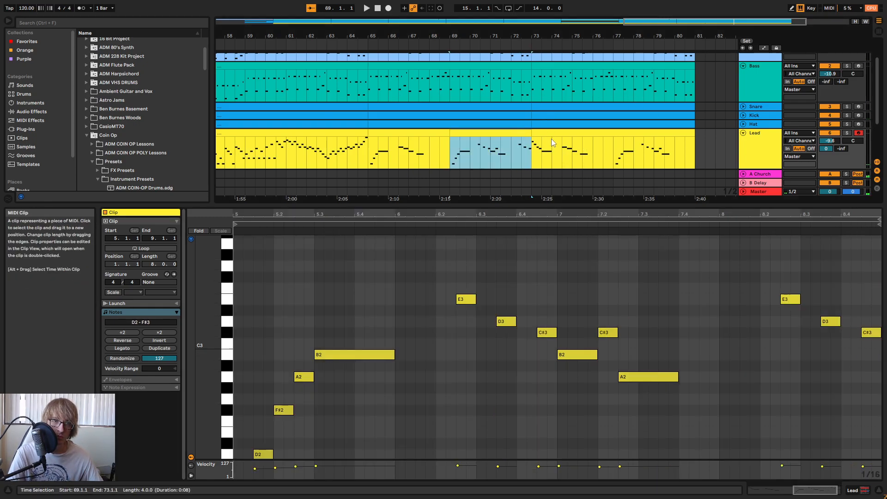
{"action": "right_click", "coordinate": [552, 143]}
{"action": "left_click", "coordinate": [575, 215]}
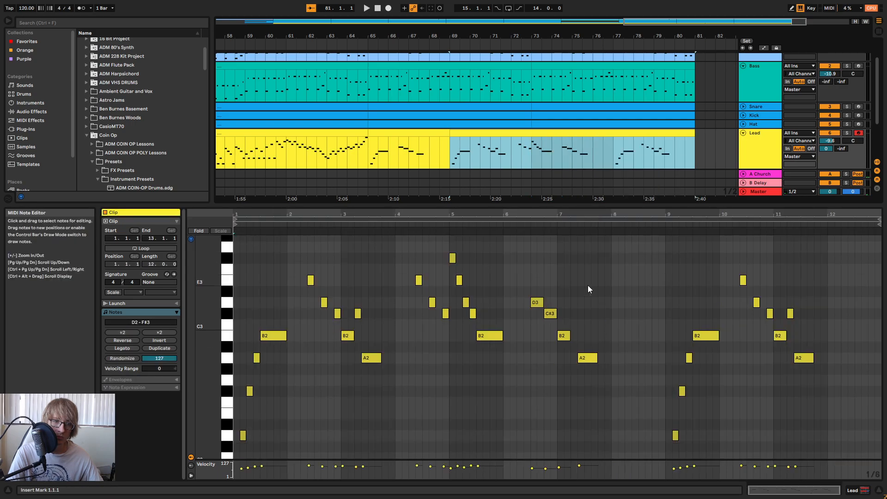
- Play the consolidated clip and lower the note at 5.1.1 to E3 and on to B2
{"action": "key", "text": "space"}
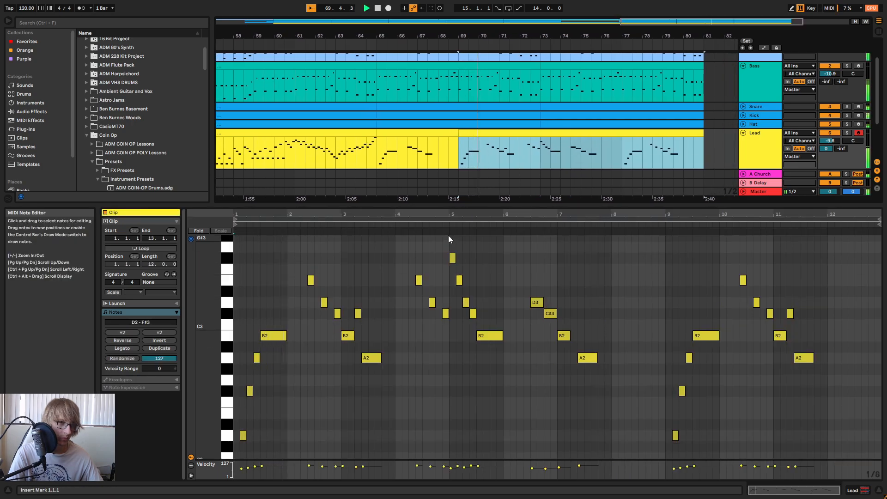
{"action": "left_click_drag", "start_coordinate": [455, 215], "coordinate": [455, 229]}
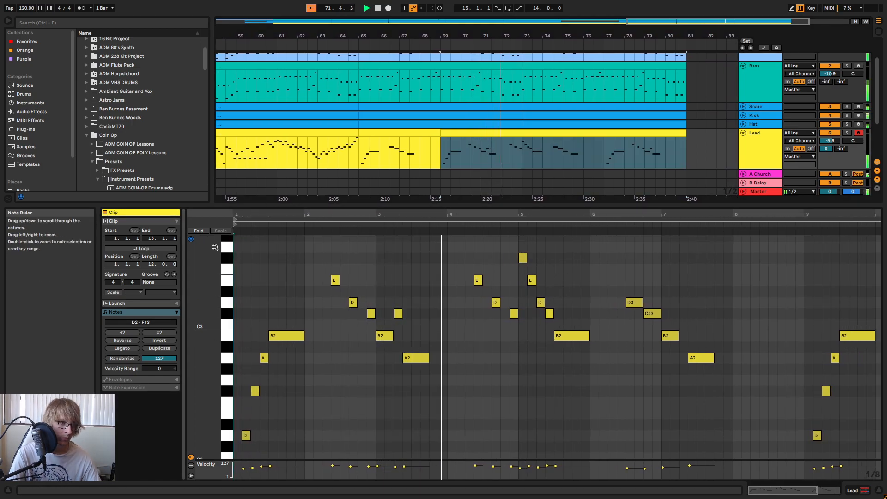
{"action": "key", "text": "space"}
{"action": "left_click_drag", "start_coordinate": [522, 257], "coordinate": [524, 269]}
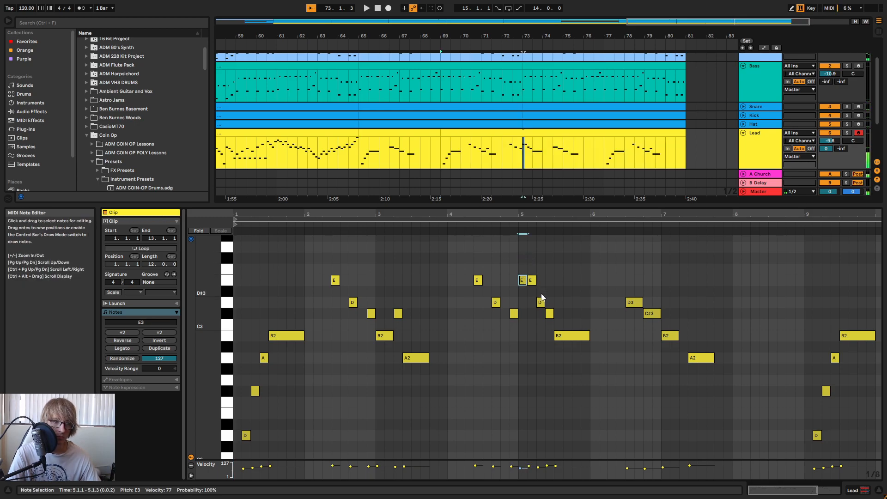
{"action": "left_click", "coordinate": [514, 230]}
{"action": "key", "text": "space"}
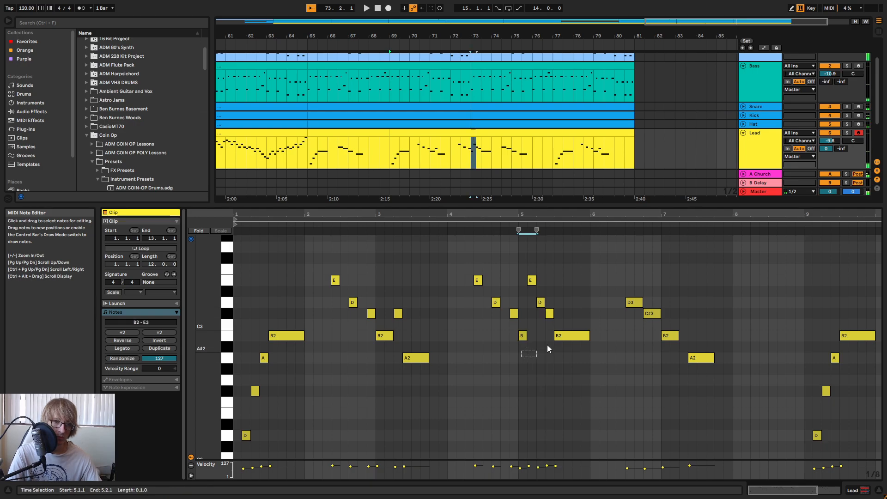
- Delete all the notes in bar 5 of the clip, enlarge the note editor and play from the clip's start
{"action": "left_click_drag", "start_coordinate": [537, 350], "coordinate": [601, 254]}
{"action": "key", "text": "Delete"}
{"action": "key", "text": "space"}
{"action": "left_click_drag", "start_coordinate": [780, 490], "coordinate": [780, 466]}
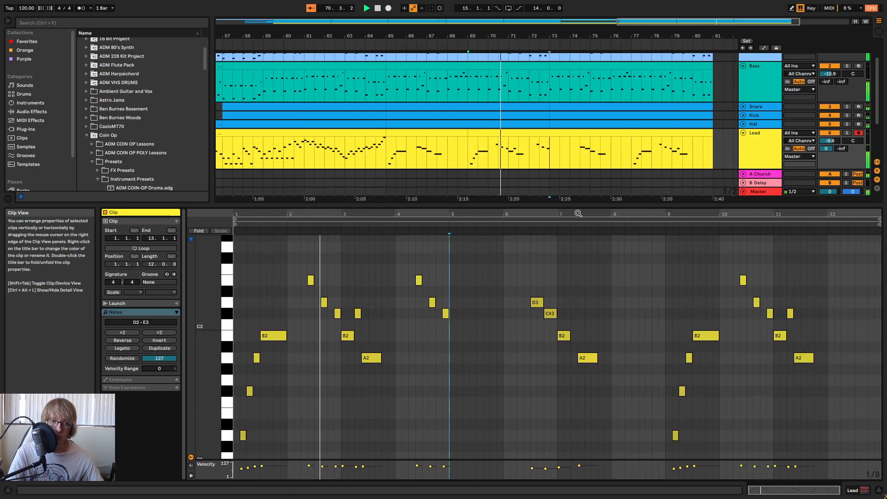
{"action": "left_click_drag", "start_coordinate": [560, 203], "coordinate": [558, 159]}
{"action": "left_click_drag", "start_coordinate": [456, 182], "coordinate": [457, 168]}
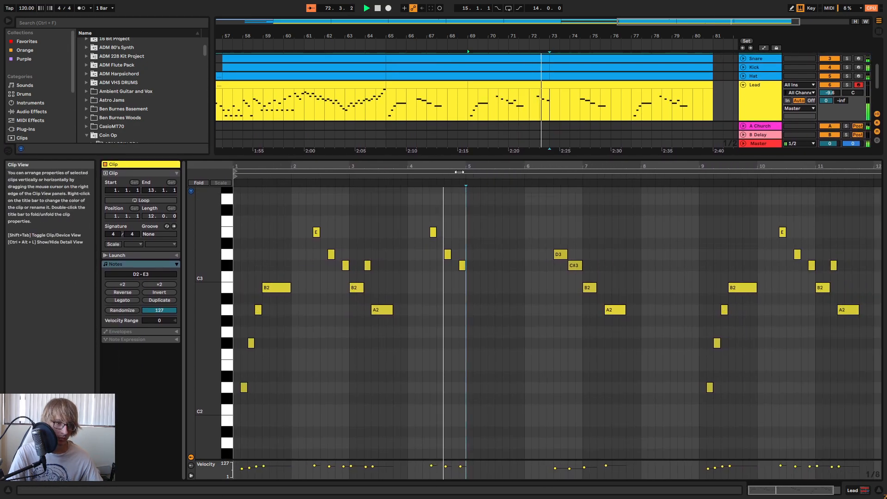
{"action": "key", "text": "space"}
- Add a short D3 note at 5.1.1 and play the phrase leading into it
{"action": "left_click_drag", "start_coordinate": [444, 280], "coordinate": [470, 271]}
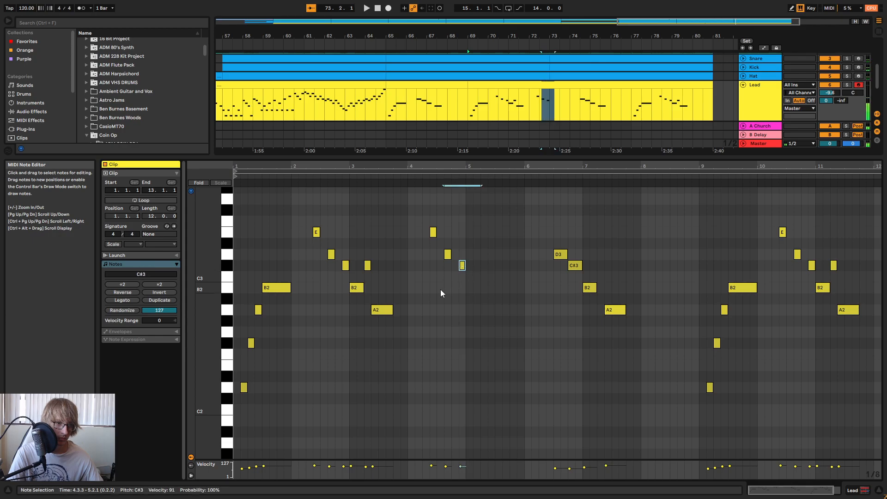
{"action": "double_click", "coordinate": [472, 254]}
{"action": "left_click", "coordinate": [425, 171]}
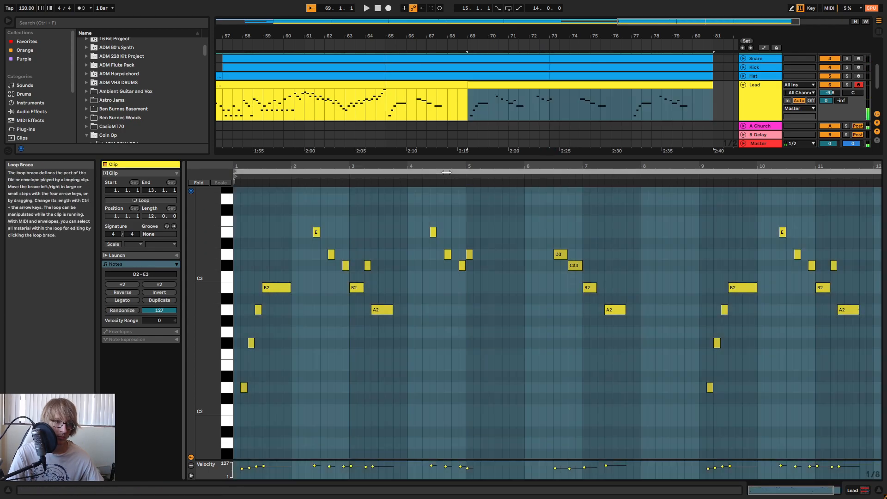
{"action": "left_click", "coordinate": [422, 176]}
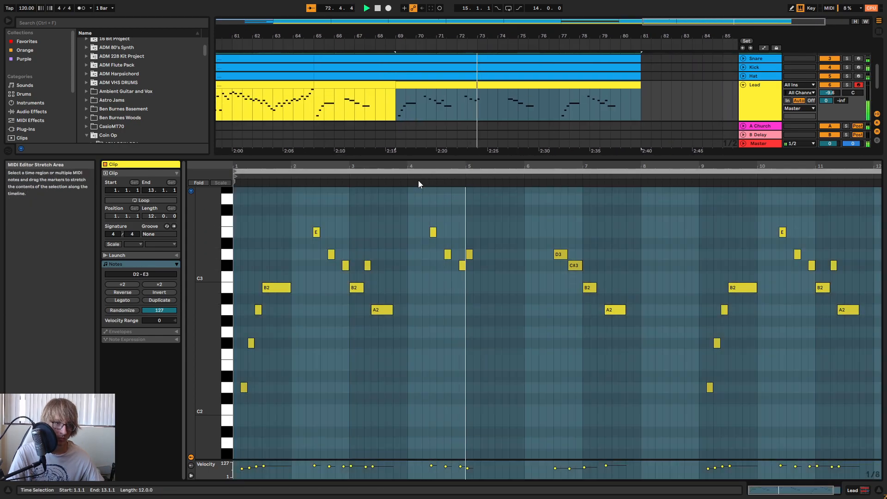
{"action": "key", "text": "space"}
- Lengthen the D3 note at 5.1.1 so it ends at 5.2.3, and play from bar 4 of the clip
{"action": "left_click", "coordinate": [495, 262]}
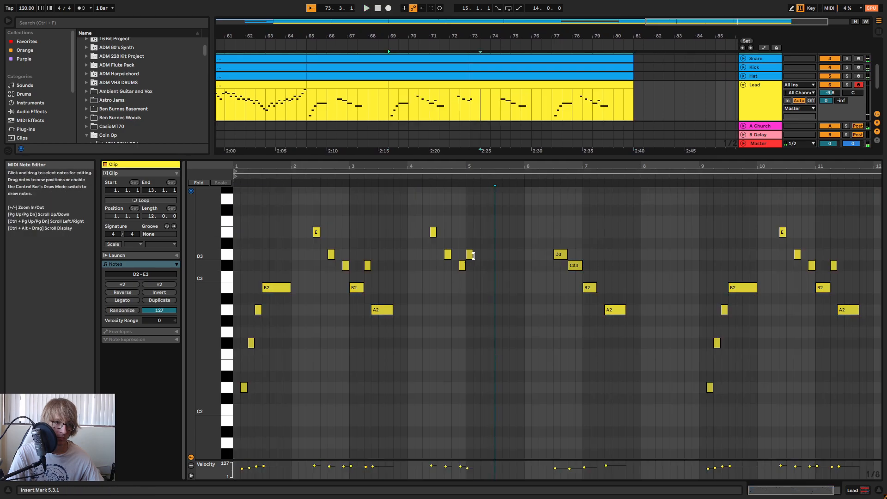
{"action": "left_click_drag", "start_coordinate": [472, 255], "coordinate": [487, 255]}
{"action": "key", "text": "space"}
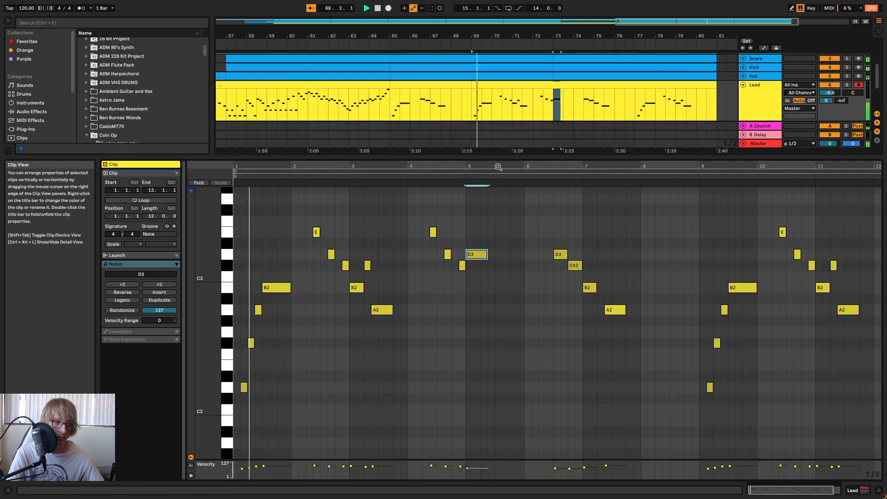
{"action": "left_click_drag", "start_coordinate": [487, 166], "coordinate": [468, 159]}
{"action": "left_click", "coordinate": [414, 175]}
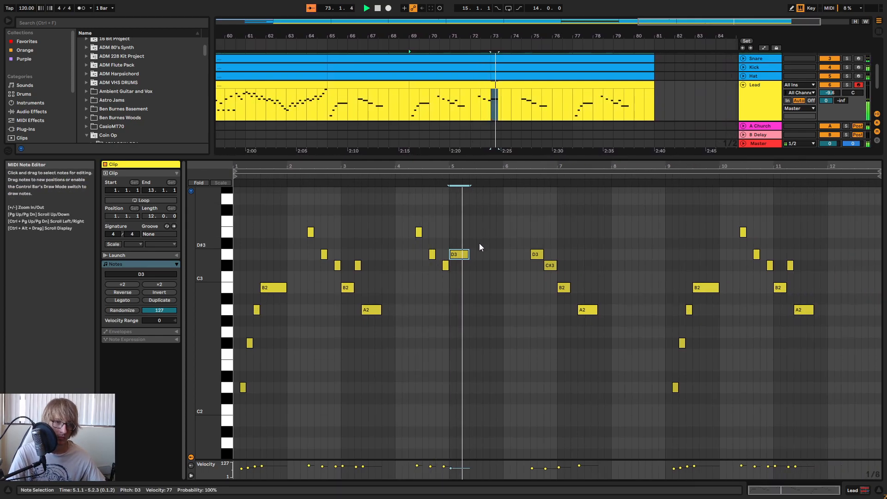
- Shorten the D3 note to end at 5.2.1, add a short C#3 and a B2 from 5.2.3 to 5.4.3, and play the phrase
{"action": "left_click_drag", "start_coordinate": [469, 254], "coordinate": [462, 254]}
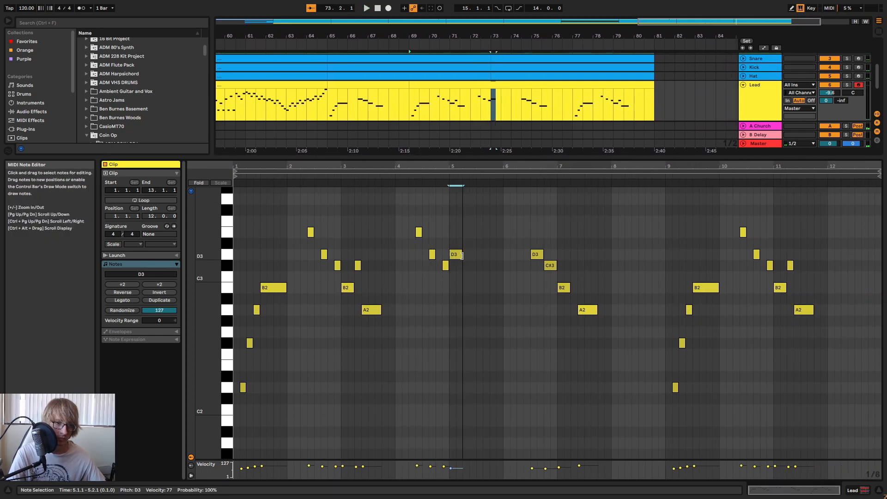
{"action": "double_click", "coordinate": [467, 269]}
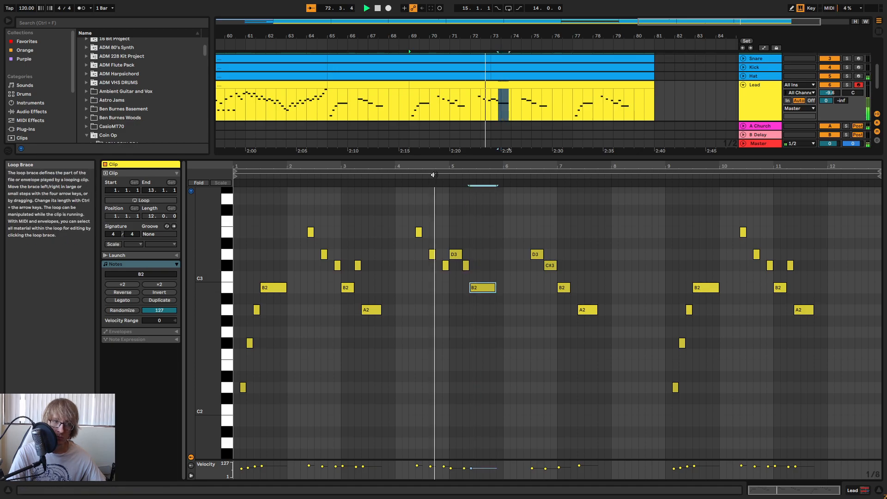
{"action": "key", "text": "space"}
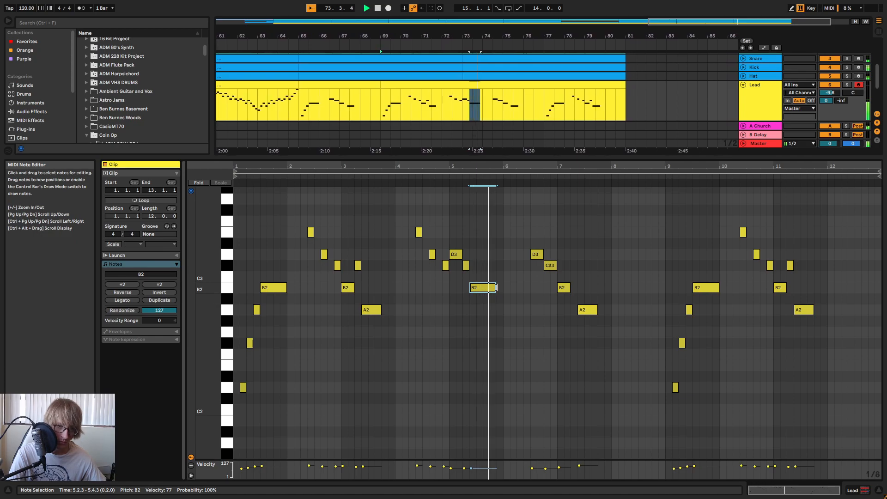
- Lengthen the B2 note in bar 5 to the end of the bar and play through the rest of the clip
{"action": "left_click_drag", "start_coordinate": [495, 287], "coordinate": [502, 288]}
{"action": "left_click", "coordinate": [608, 230]}
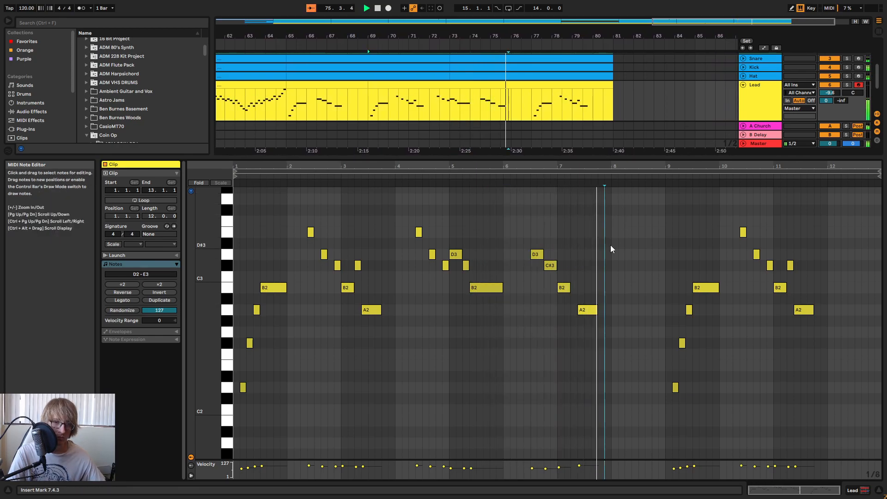
{"action": "left_click", "coordinate": [662, 176]}
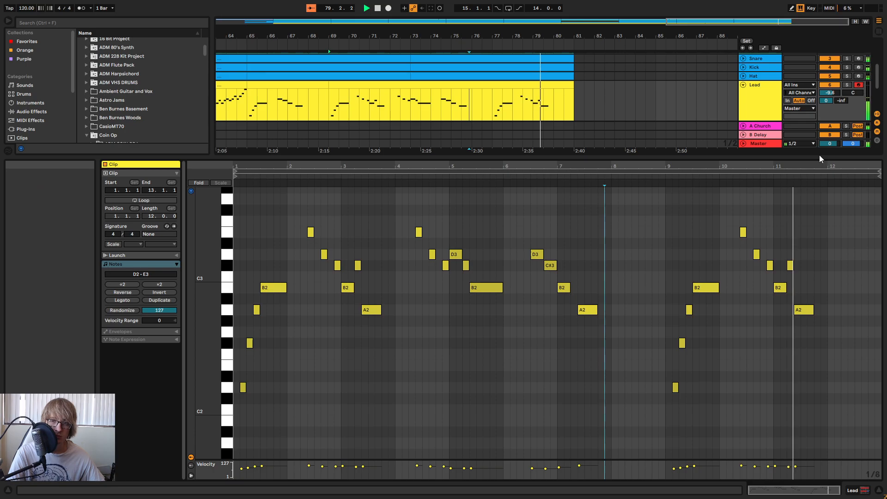
- Enlarge the arrangement, extend the Kick clip's end to 81.1.3 and play the ending
{"action": "left_click_drag", "start_coordinate": [817, 157], "coordinate": [810, 319]}
{"action": "key", "text": "space"}
{"action": "scroll", "coordinate": [596, 87], "scroll_direction": "up", "scroll_amount": 4}
{"action": "left_click", "coordinate": [743, 147]}
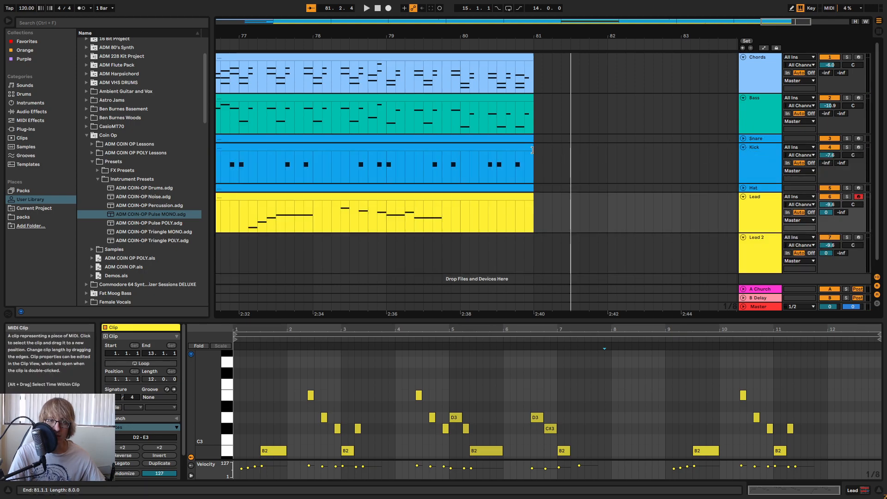
{"action": "left_click_drag", "start_coordinate": [532, 144], "coordinate": [542, 144]}
{"action": "key", "text": "space"}
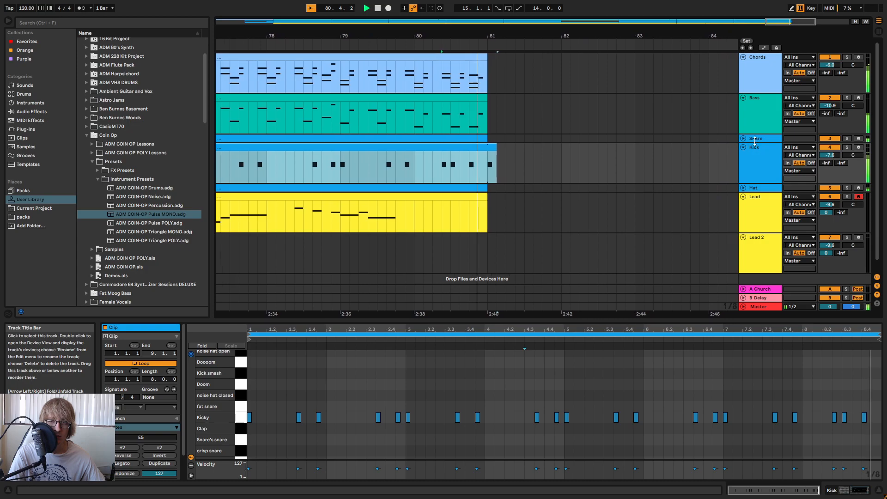
{"action": "key", "text": "space"}
- Extend the Bass clip past bar 81 to include one more note, and play the ending
{"action": "left_click", "coordinate": [743, 98]}
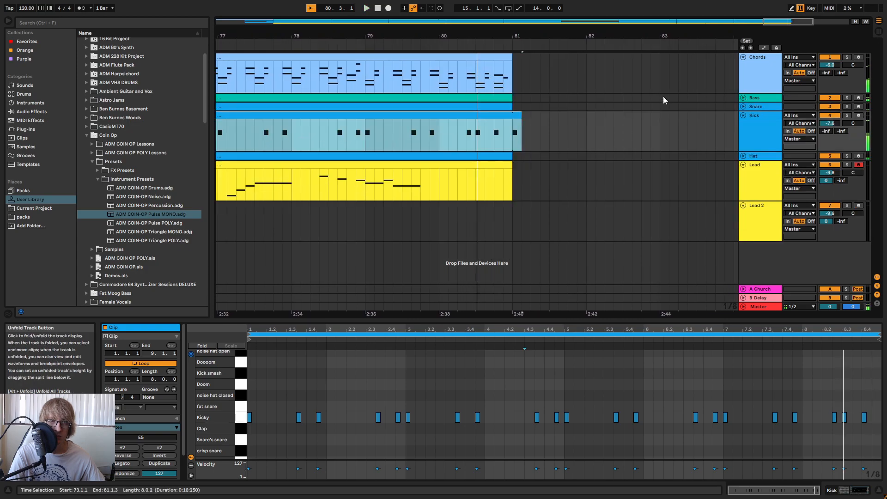
{"action": "left_click", "coordinate": [743, 98]}
{"action": "left_click_drag", "start_coordinate": [512, 105], "coordinate": [537, 111]}
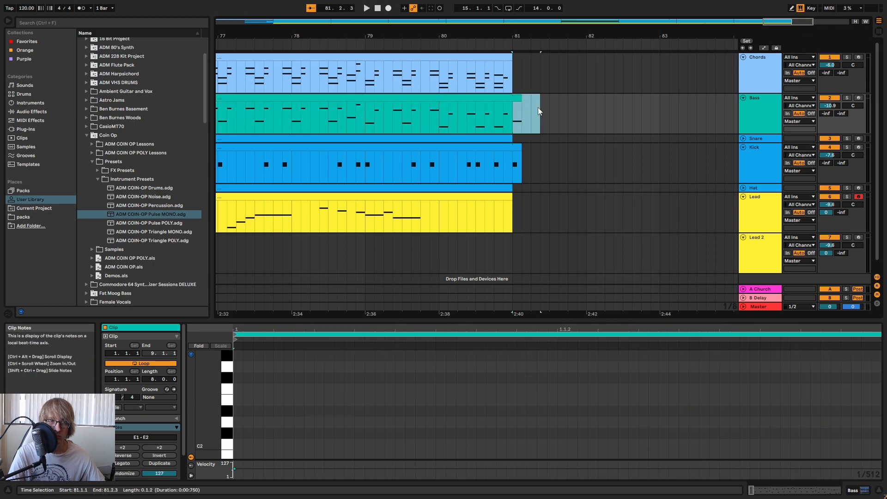
{"action": "left_click", "coordinate": [421, 44]}
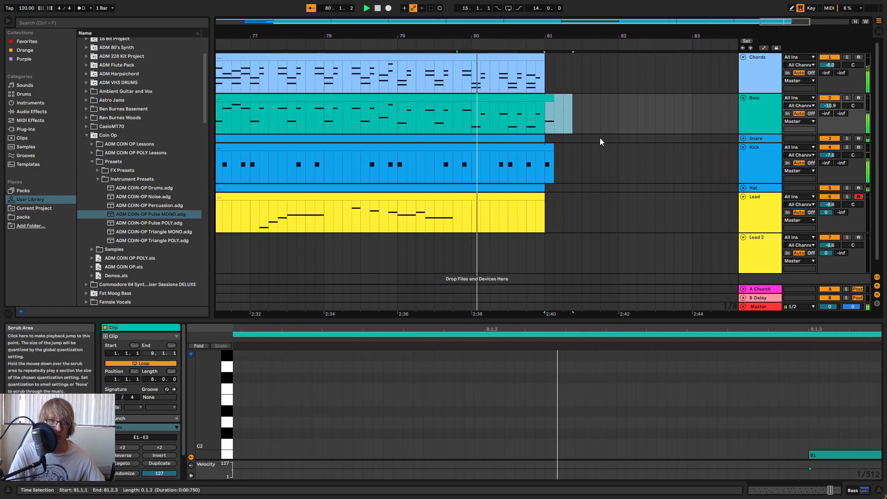
{"action": "left_click", "coordinate": [589, 116]}
{"action": "left_click_drag", "start_coordinate": [542, 114], "coordinate": [605, 123]}
{"action": "key", "text": "space"}
{"action": "left_click", "coordinate": [552, 98]}
{"action": "key", "text": "ctrl+z"}
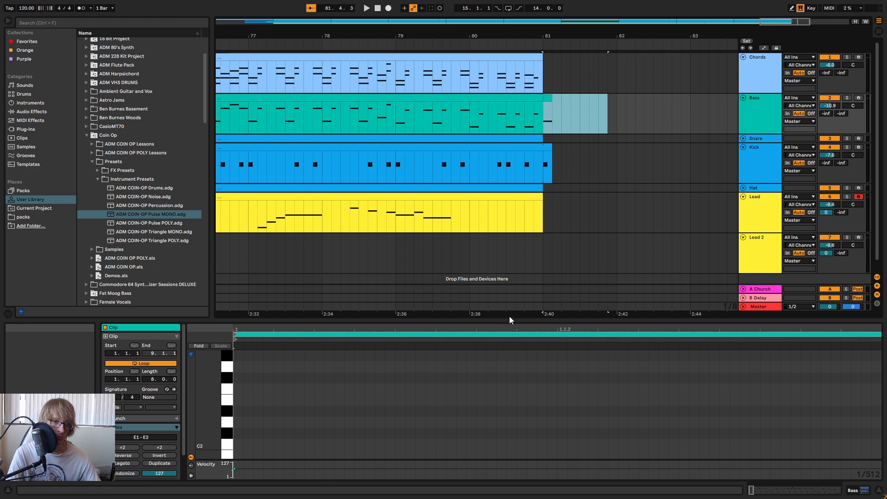
- Enlarge the note editor and lower the final bass note at bar 81 to D1
{"action": "left_click_drag", "start_coordinate": [502, 316], "coordinate": [490, 74]}
{"action": "left_click_drag", "start_coordinate": [321, 187], "coordinate": [350, 349]}
{"action": "key", "text": "Down"}
{"action": "key", "text": "Down"}
{"action": "key", "text": "Down"}
{"action": "key", "text": "Down"}
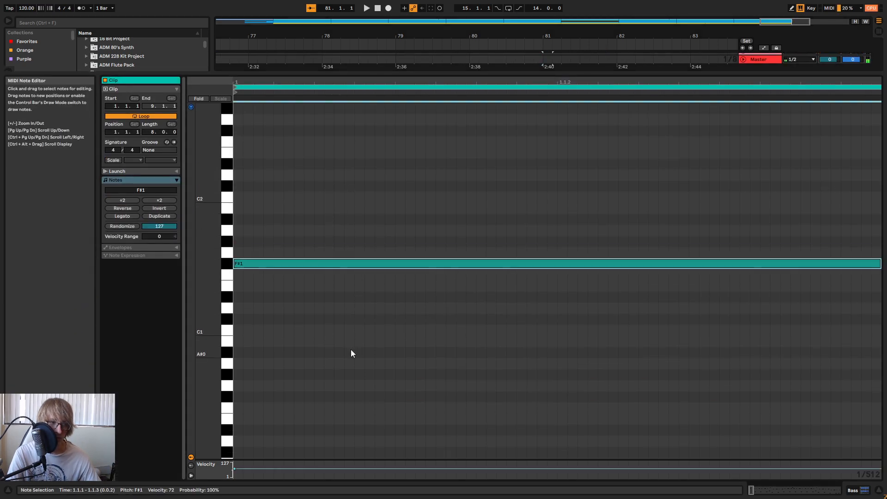
{"action": "key", "text": "Down"}
{"action": "key", "text": "space"}
- Enlarge the arrangement again and play the song's ending through bar 81 to check the final bass and kick notes
{"action": "left_click_drag", "start_coordinate": [481, 74], "coordinate": [485, 275]}
{"action": "key", "text": "space"}
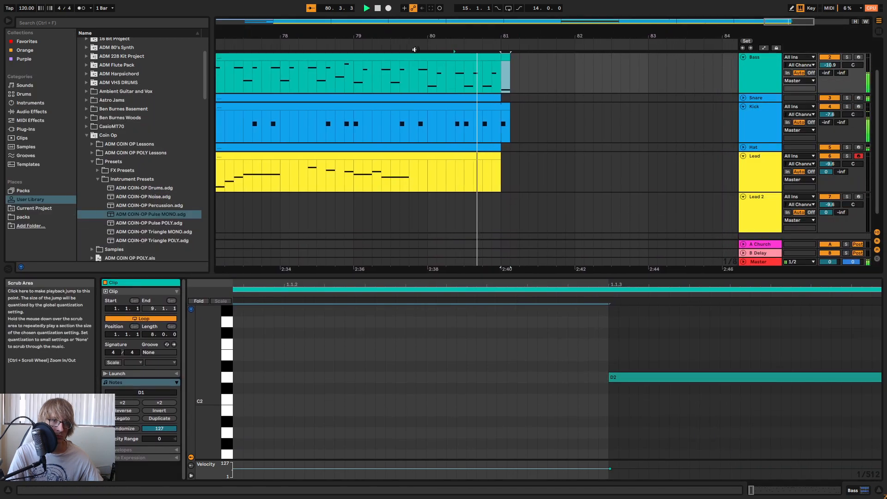
{"action": "key", "text": "space"}
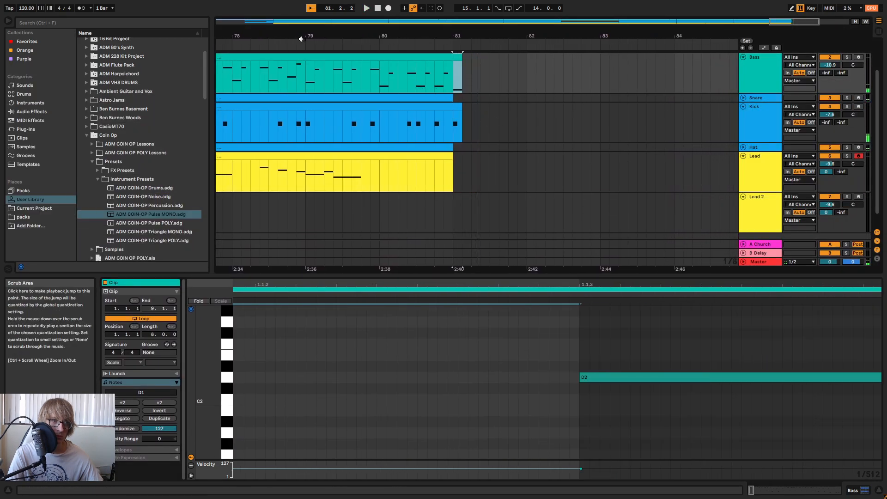
{"action": "left_click", "coordinate": [299, 40]}
{"action": "left_click_drag", "start_coordinate": [567, 38], "coordinate": [567, 7]}
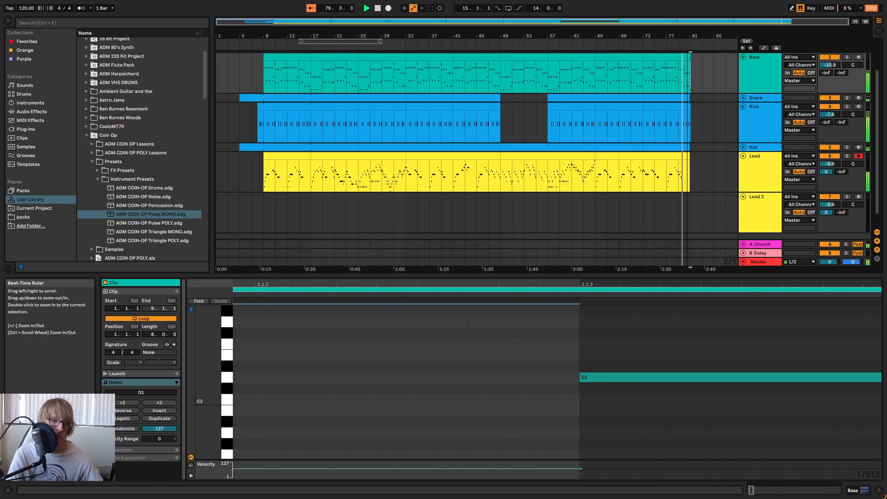
{"action": "left_click_drag", "start_coordinate": [696, 36], "coordinate": [696, 44]}
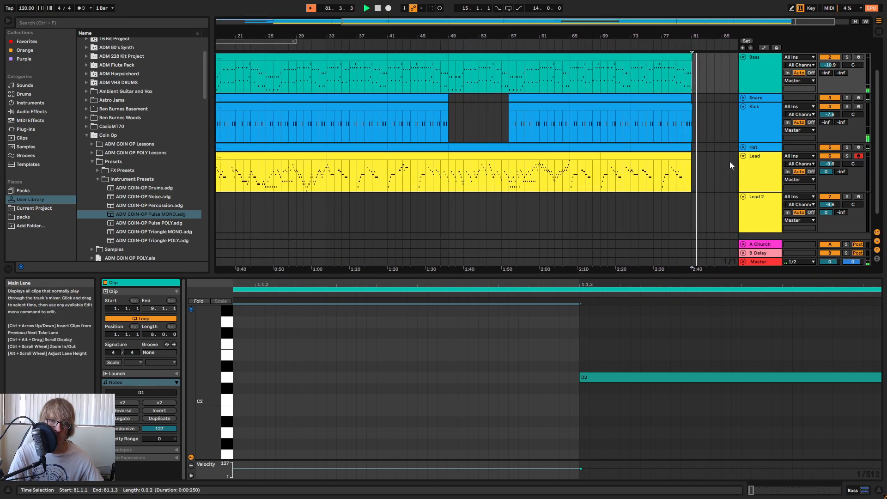
- Fold the Lead, Kick, Chords and Bass tracks and return playback to the song's start
{"action": "left_click", "coordinate": [742, 156]}
{"action": "left_click", "coordinate": [742, 106]}
{"action": "scroll", "coordinate": [711, 99], "scroll_direction": "up", "scroll_amount": 2}
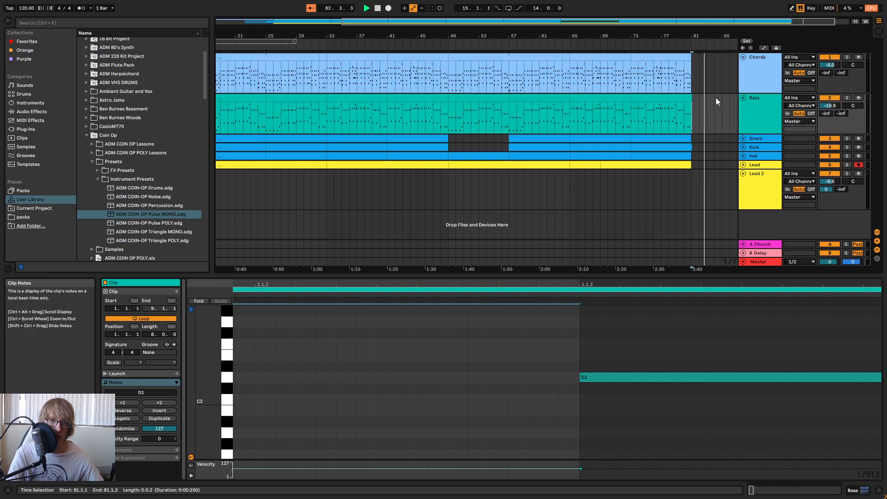
{"action": "left_click", "coordinate": [742, 57]}
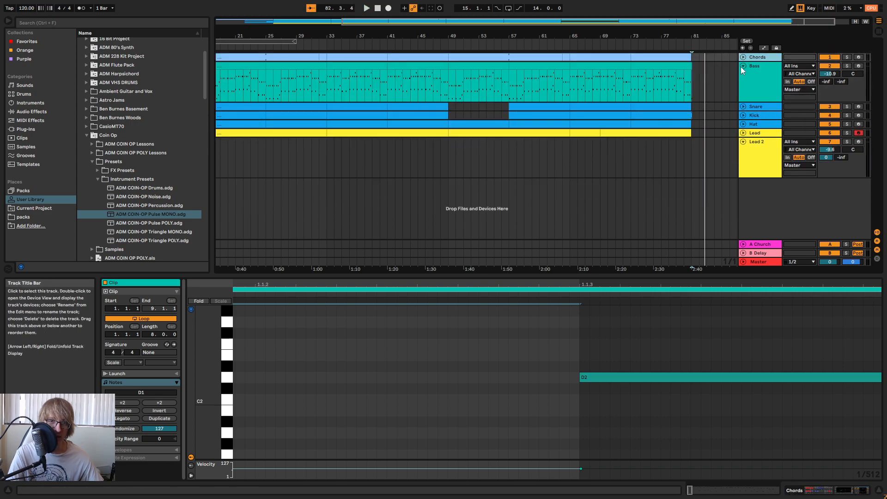
{"action": "left_click", "coordinate": [741, 66]}
{"action": "left_click", "coordinate": [716, 80]}
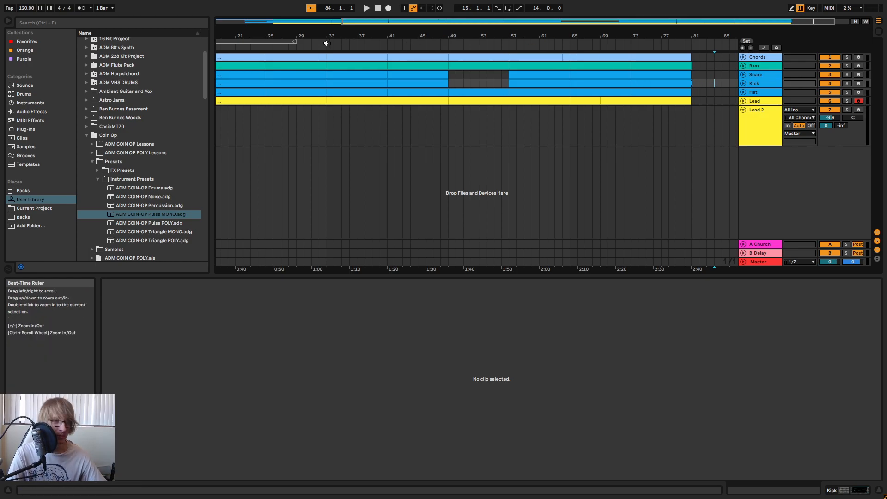
{"action": "left_click_drag", "start_coordinate": [327, 37], "coordinate": [445, 29]}
{"action": "left_click", "coordinate": [378, 9]}
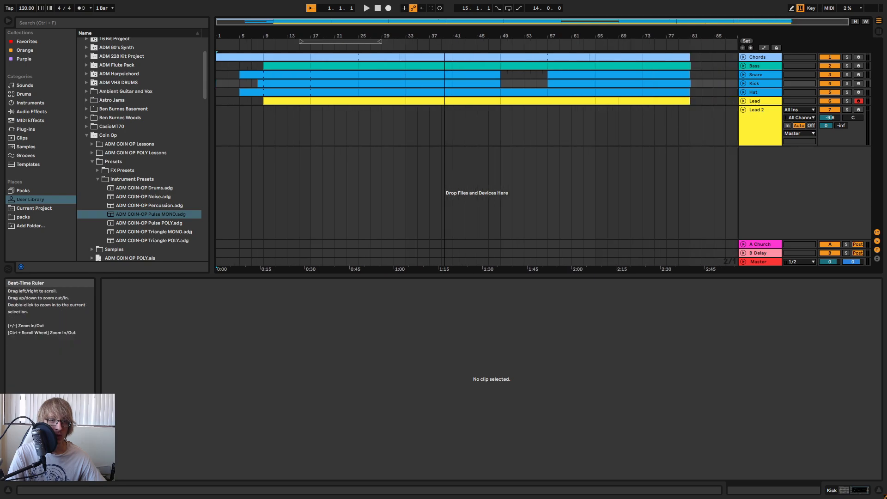
- Unfold the Lead track and highlight bars 49 to 65 across the tracks to review the section with the drum break
{"action": "left_click", "coordinate": [743, 100]}
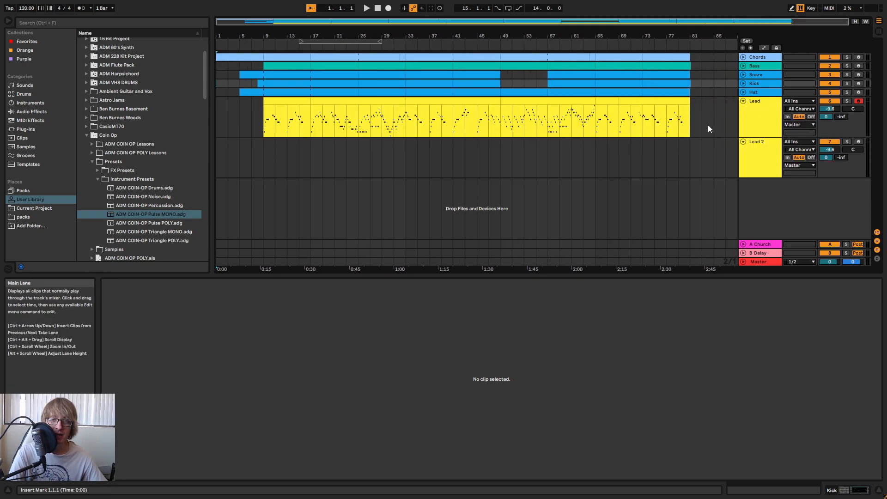
{"action": "left_click", "coordinate": [709, 124]}
{"action": "left_click", "coordinate": [658, 122]}
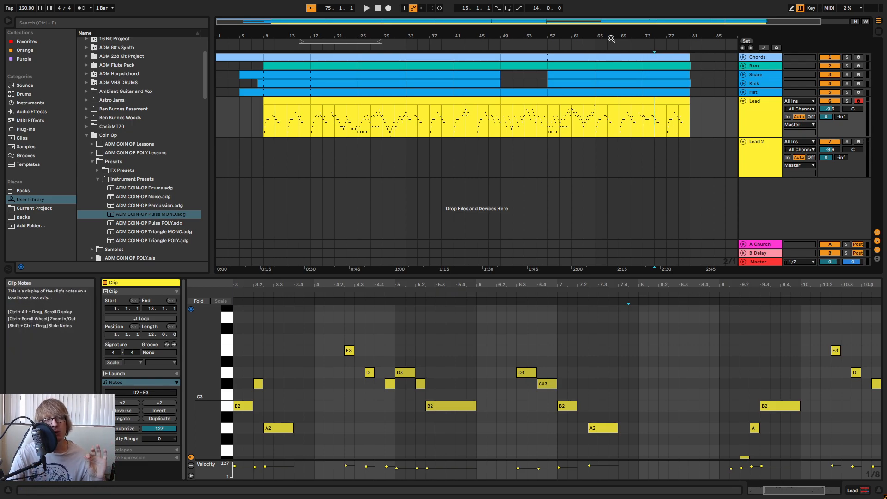
{"action": "left_click_drag", "start_coordinate": [500, 75], "coordinate": [593, 145]}
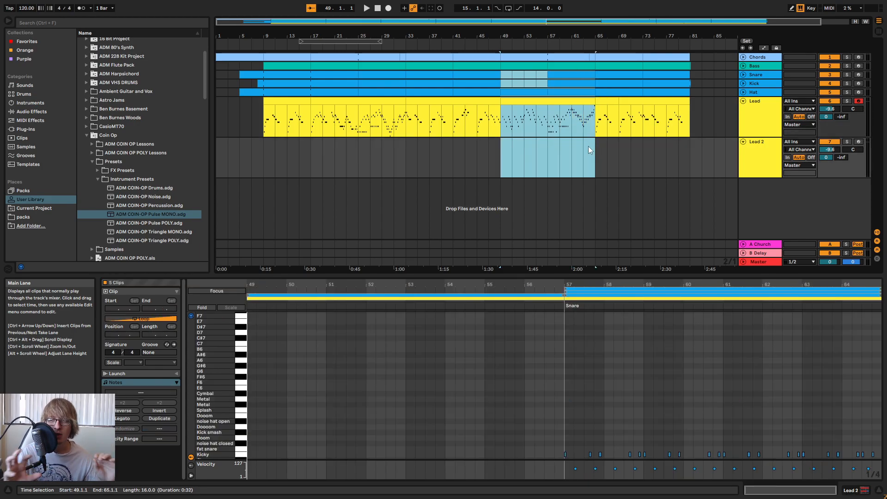
- Narrow the browser and review the song structure by highlighting bars 17 to 33, 33 to 49, 17 to 81 and 33 to 81
{"action": "left_click", "coordinate": [404, 144]}
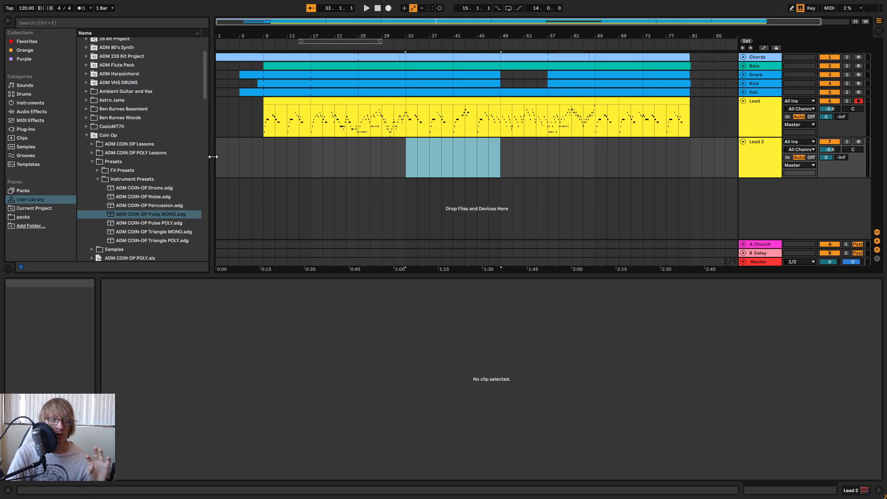
{"action": "left_click_drag", "start_coordinate": [221, 157], "coordinate": [326, 58]}
{"action": "left_click_drag", "start_coordinate": [216, 114], "coordinate": [194, 113]}
{"action": "left_click", "coordinate": [325, 173]}
{"action": "left_click_drag", "start_coordinate": [291, 165], "coordinate": [385, 45]}
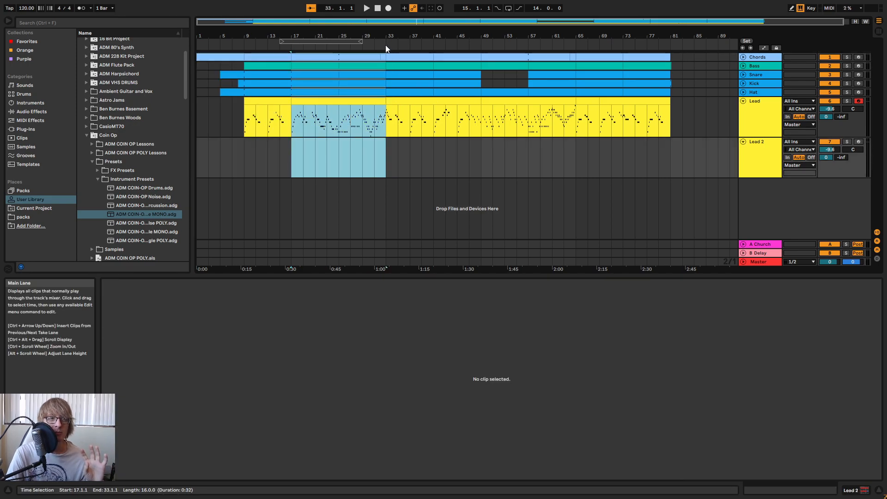
{"action": "left_click_drag", "start_coordinate": [391, 155], "coordinate": [472, 58]}
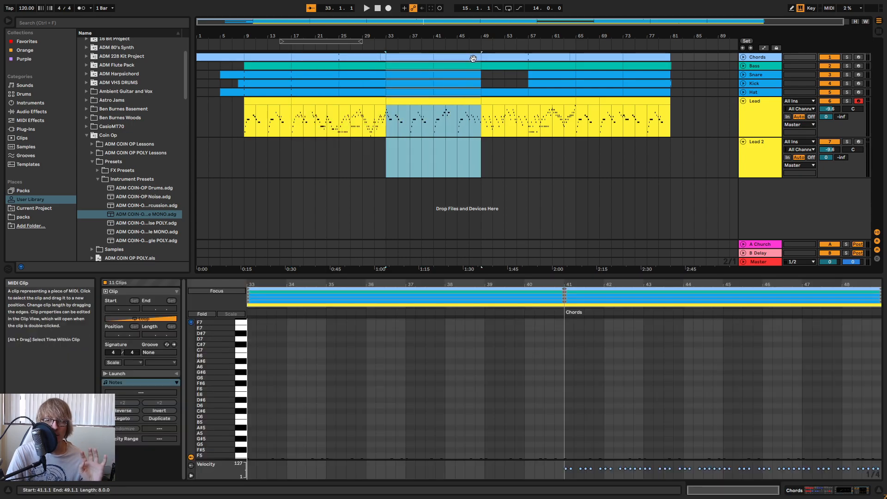
{"action": "left_click_drag", "start_coordinate": [291, 168], "coordinate": [672, 57]}
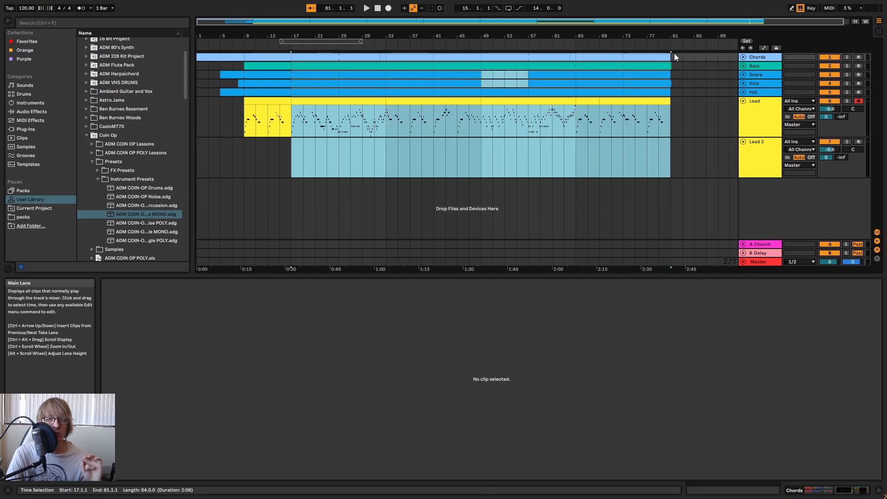
{"action": "left_click_drag", "start_coordinate": [381, 168], "coordinate": [675, 33]}
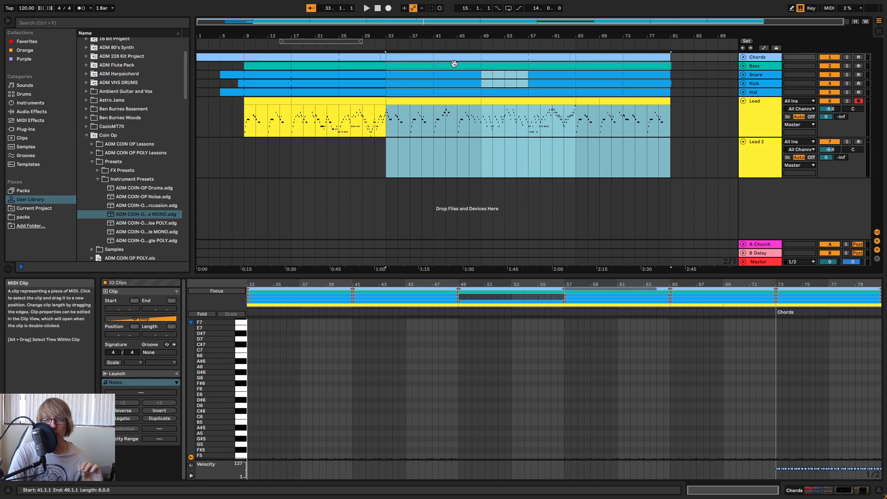
- Play the whole arrangement from the beginning and stop at about bar 79
{"action": "left_click", "coordinate": [377, 8]}
{"action": "left_click_drag", "start_coordinate": [240, 36], "coordinate": [367, 22]}
{"action": "left_click", "coordinate": [370, 10]}
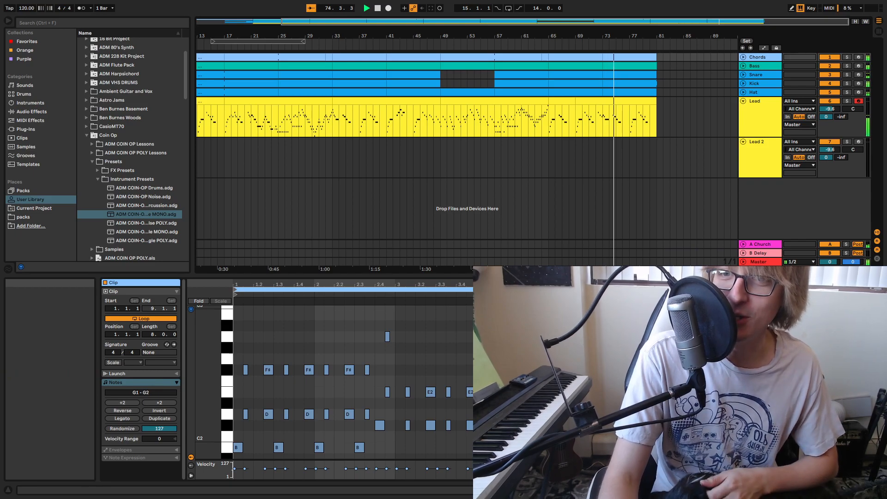
{"action": "left_click", "coordinate": [377, 8]}
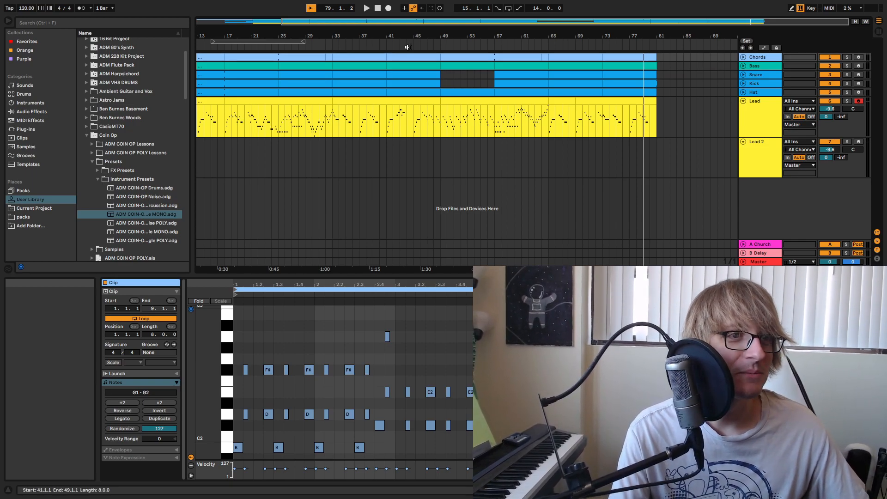
- Show the whole song, widen the browser, collapse the Coin Op folder and look through the list of instrument kits
{"action": "left_click_drag", "start_coordinate": [472, 34], "coordinate": [461, 28]}
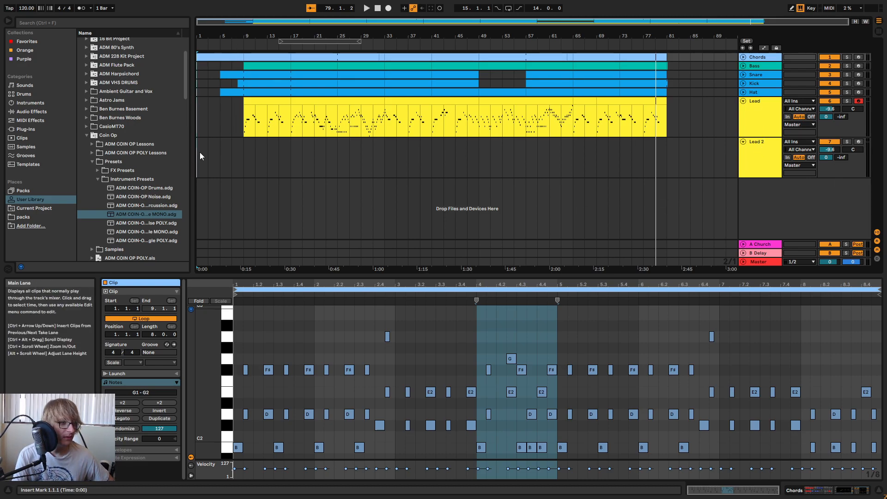
{"action": "scroll", "coordinate": [165, 212], "scroll_direction": "down", "scroll_amount": 3}
{"action": "left_click", "coordinate": [170, 207]}
{"action": "left_click_drag", "start_coordinate": [190, 203], "coordinate": [227, 202]}
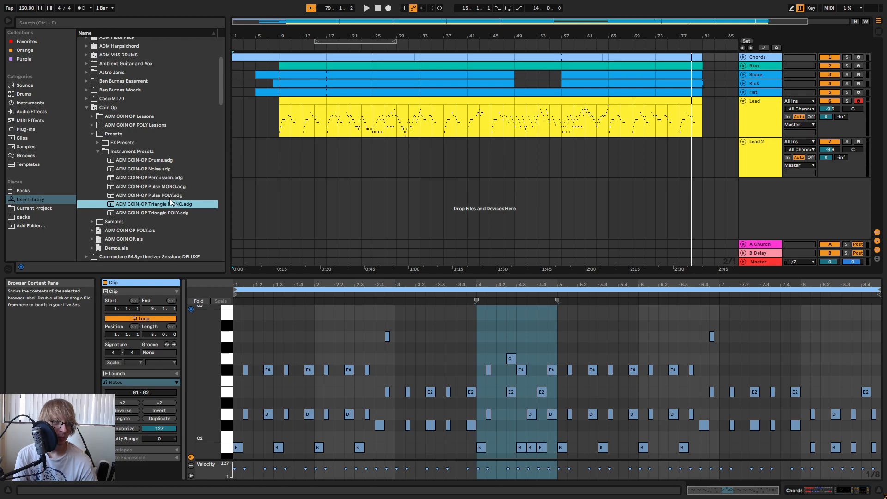
{"action": "left_click", "coordinate": [85, 108]}
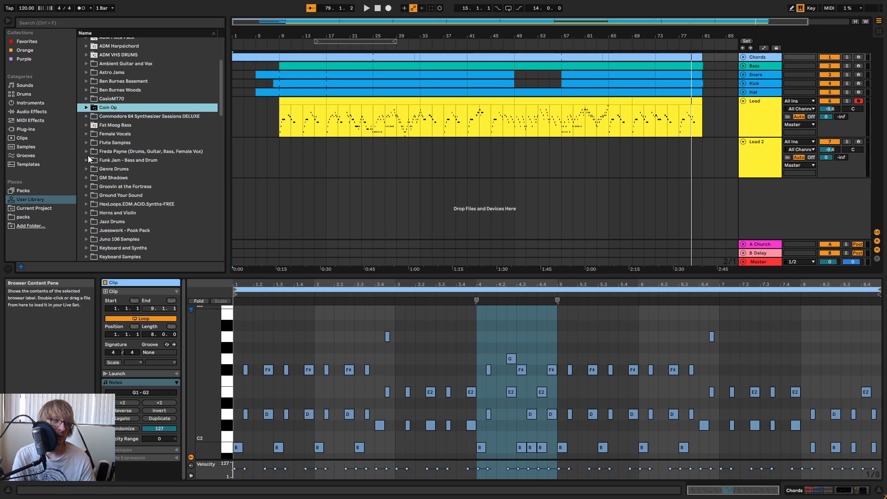
{"action": "scroll", "coordinate": [127, 167], "scroll_direction": "up", "scroll_amount": 3}
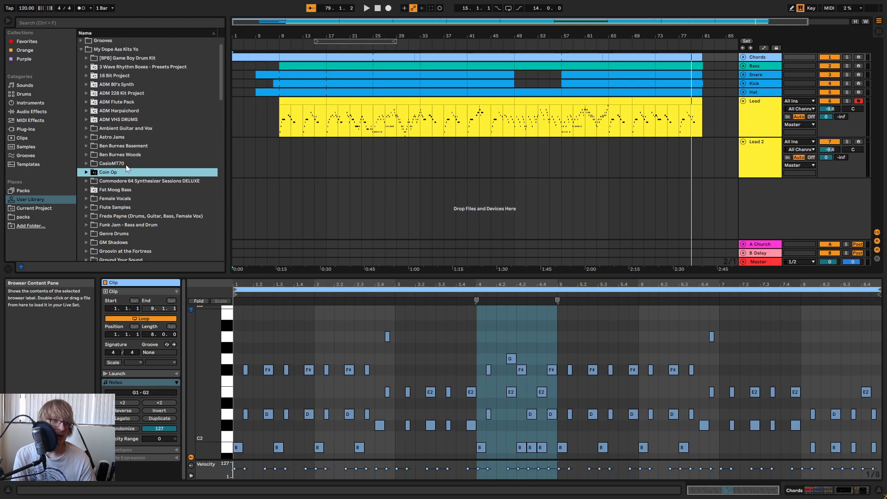
{"action": "scroll", "coordinate": [127, 167], "scroll_direction": "up", "scroll_amount": 1}
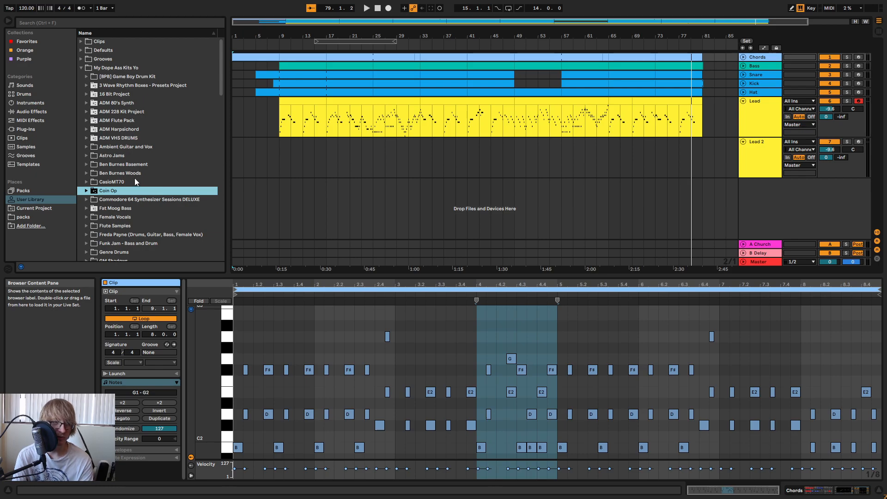
- Browse the Puremagnetik Retro Computers pack and unfold its Synth Pad sounds
{"action": "scroll", "coordinate": [153, 181], "scroll_direction": "down", "scroll_amount": 3}
{"action": "scroll", "coordinate": [157, 181], "scroll_direction": "down", "scroll_amount": 1}
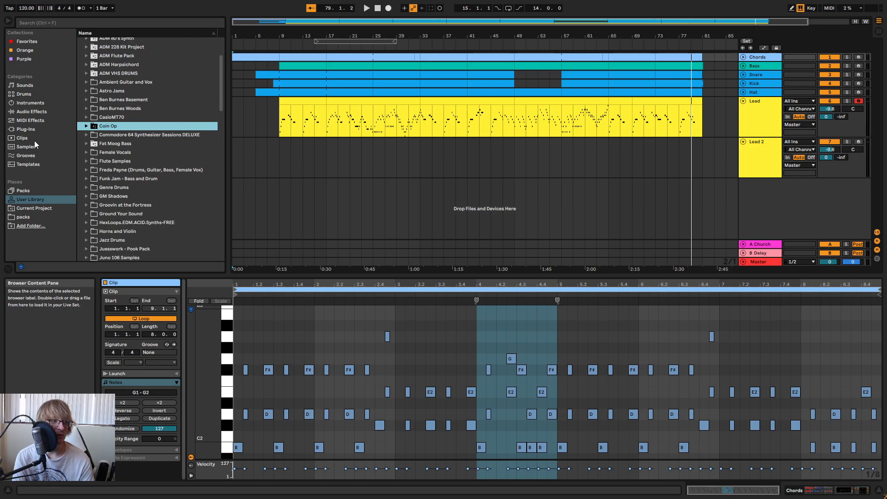
{"action": "left_click", "coordinate": [38, 191]}
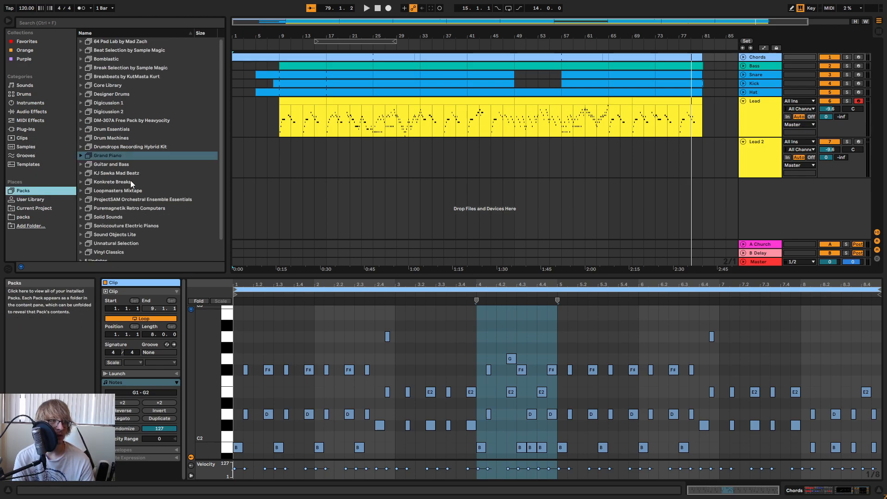
{"action": "left_click", "coordinate": [82, 208]}
{"action": "left_click", "coordinate": [86, 234]}
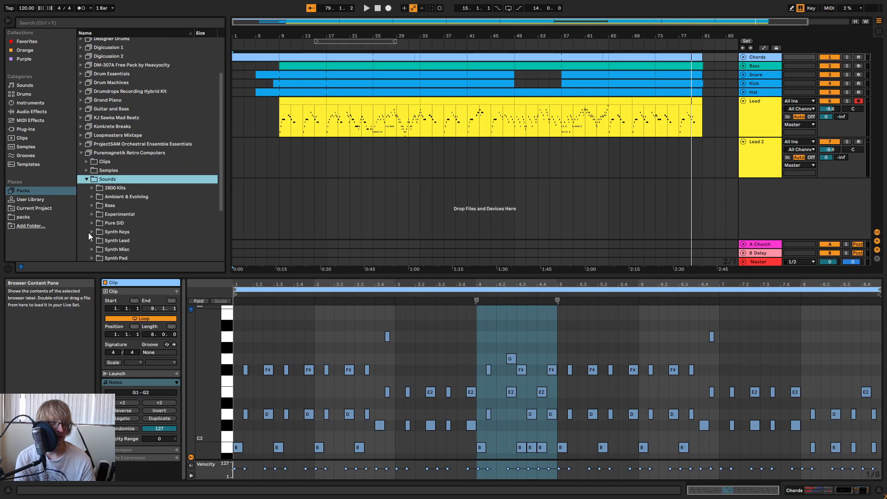
{"action": "scroll", "coordinate": [90, 233], "scroll_direction": "down", "scroll_amount": 3}
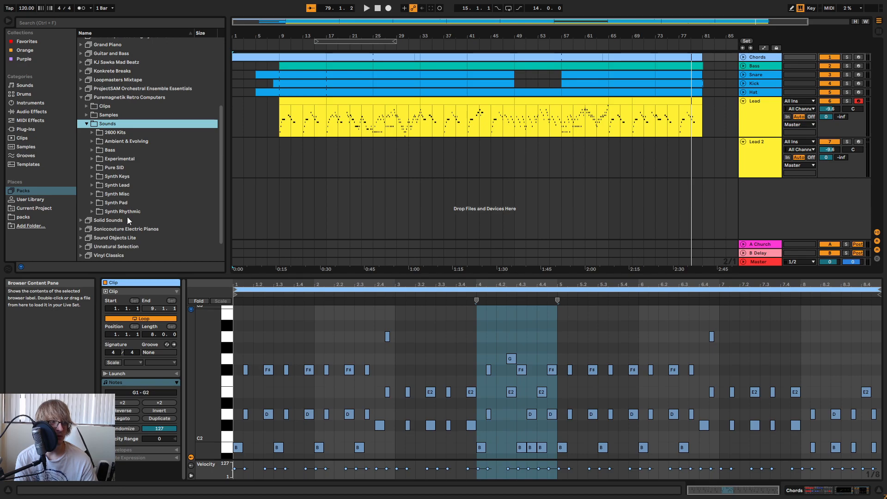
{"action": "left_click", "coordinate": [93, 203]}
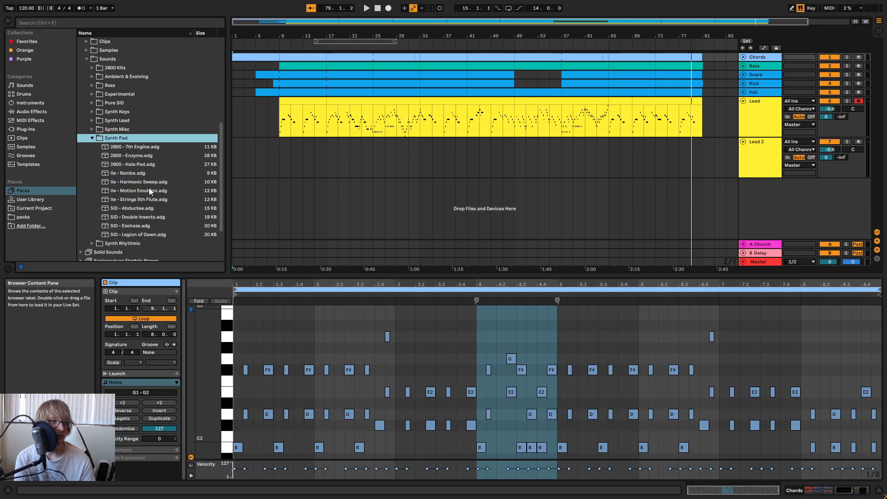
- Load the 2600 - 7th Engine pad on a new track and try it against the song from about bar 9
{"action": "left_click_drag", "start_coordinate": [159, 146], "coordinate": [166, 168]}
{"action": "left_click", "coordinate": [148, 147]}
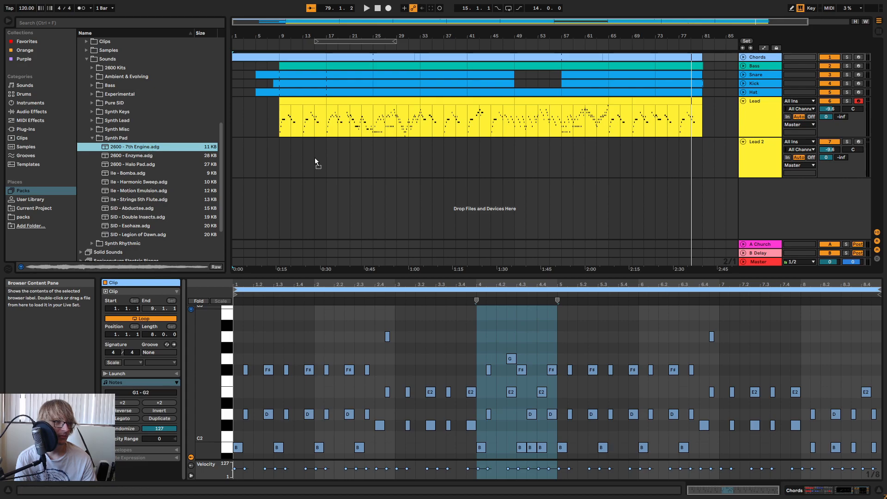
{"action": "left_click_drag", "start_coordinate": [778, 209], "coordinate": [604, 193]}
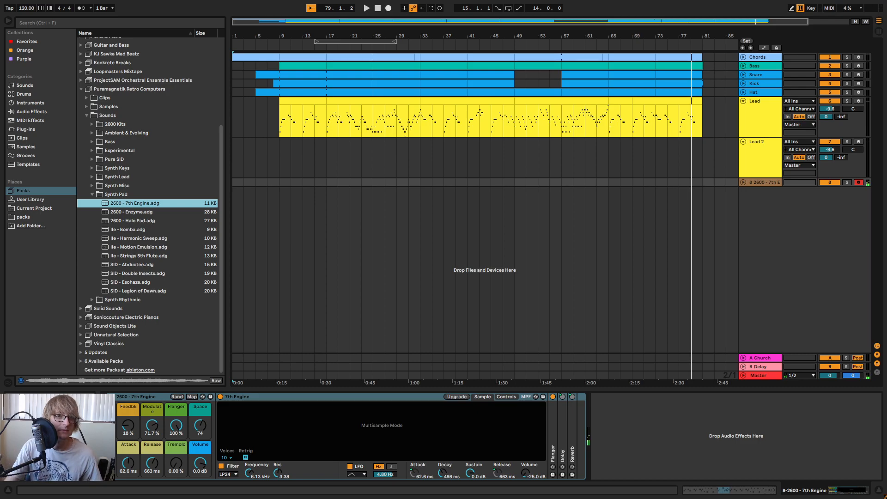
{"action": "left_click", "coordinate": [276, 49]}
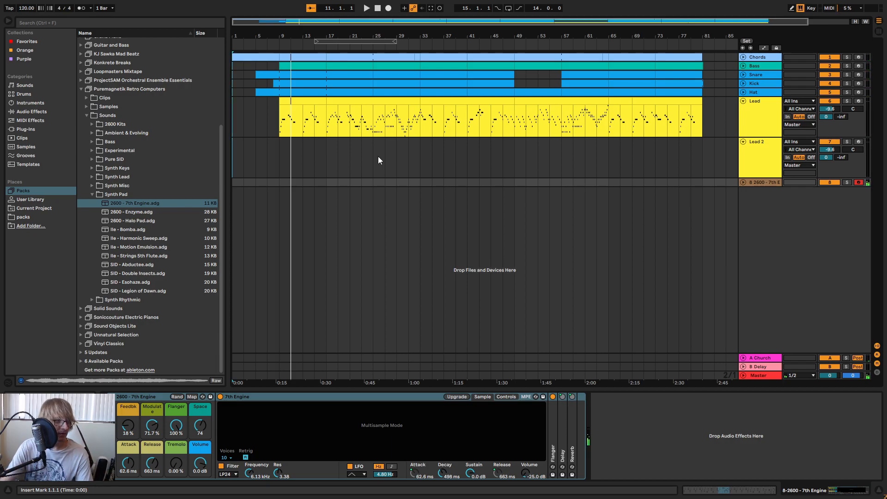
- Preview the other Synth Pad presets one after another, from 2600 - Enzyme to SID - Legion of Dawn
{"action": "left_click", "coordinate": [154, 212]}
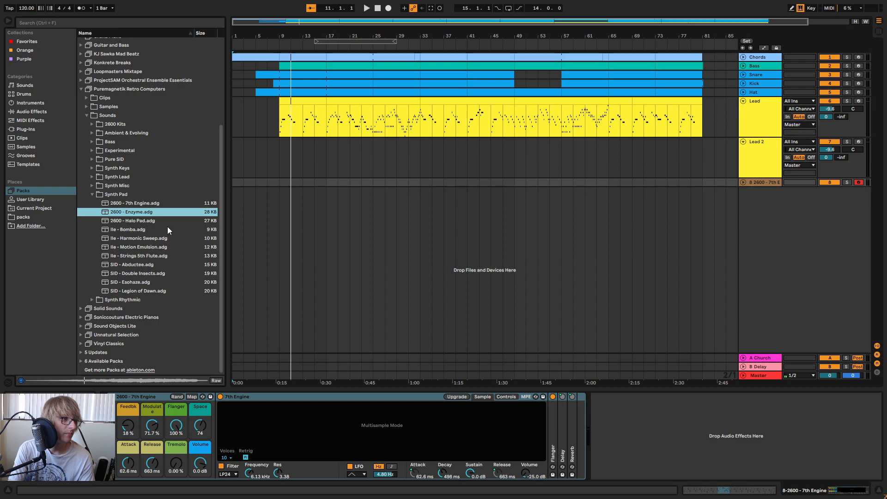
{"action": "left_click", "coordinate": [166, 230]}
{"action": "key", "text": "Up"}
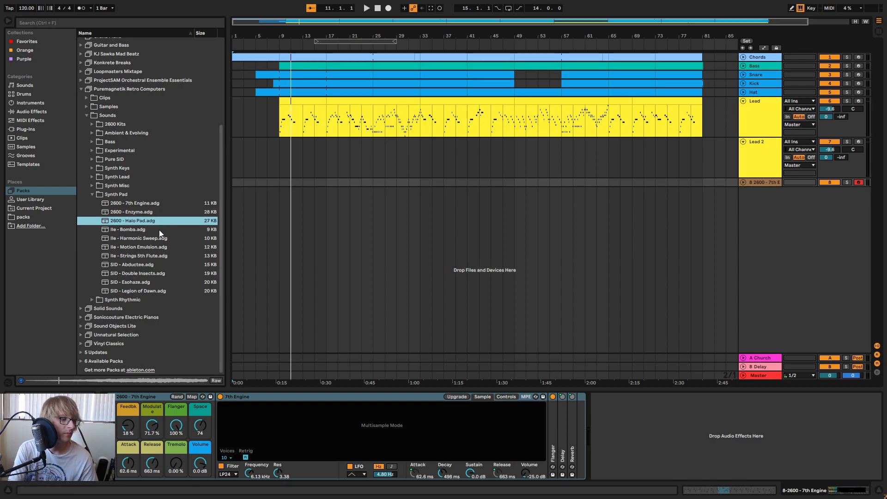
{"action": "left_click", "coordinate": [158, 238]}
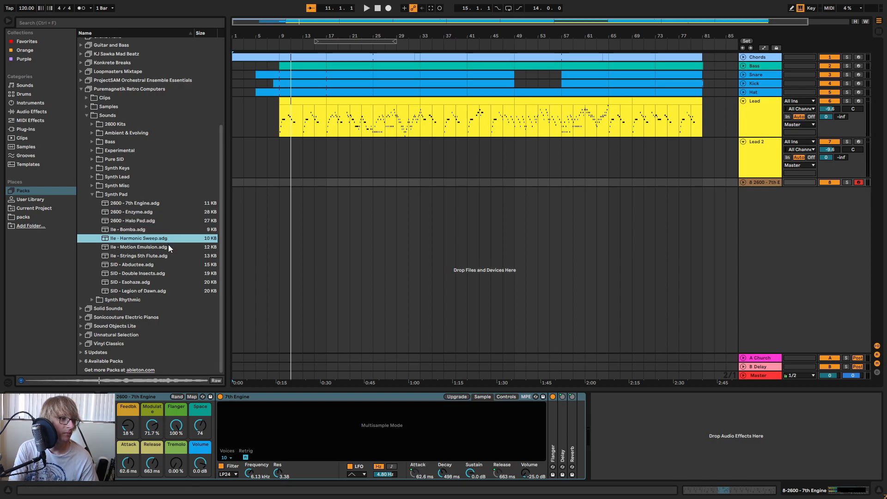
{"action": "left_click", "coordinate": [169, 250]}
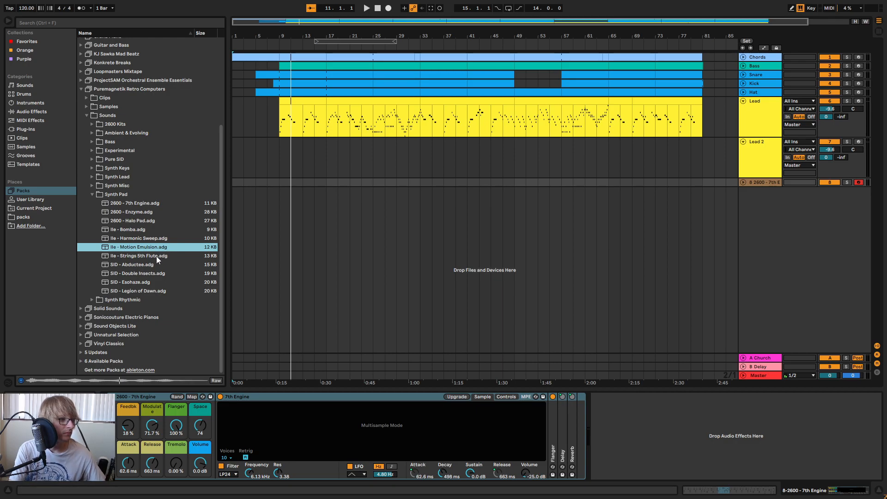
{"action": "left_click", "coordinate": [156, 256]}
{"action": "left_click", "coordinate": [153, 267]}
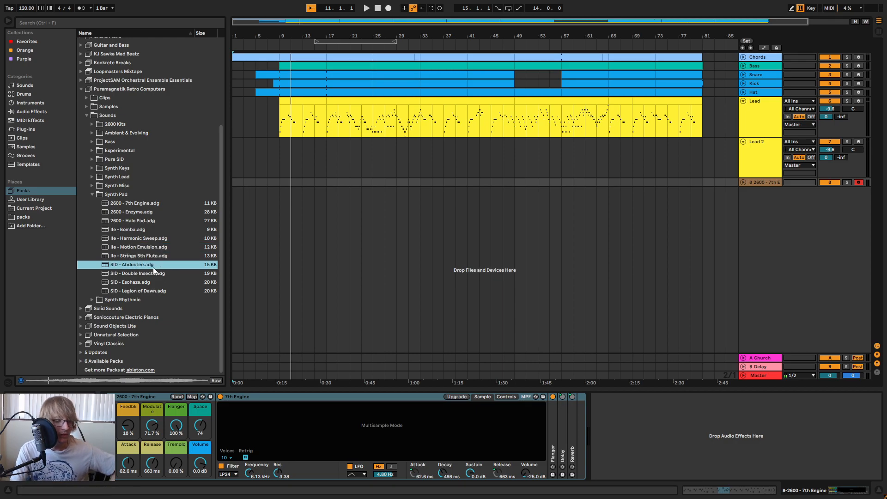
{"action": "left_click", "coordinate": [167, 276]}
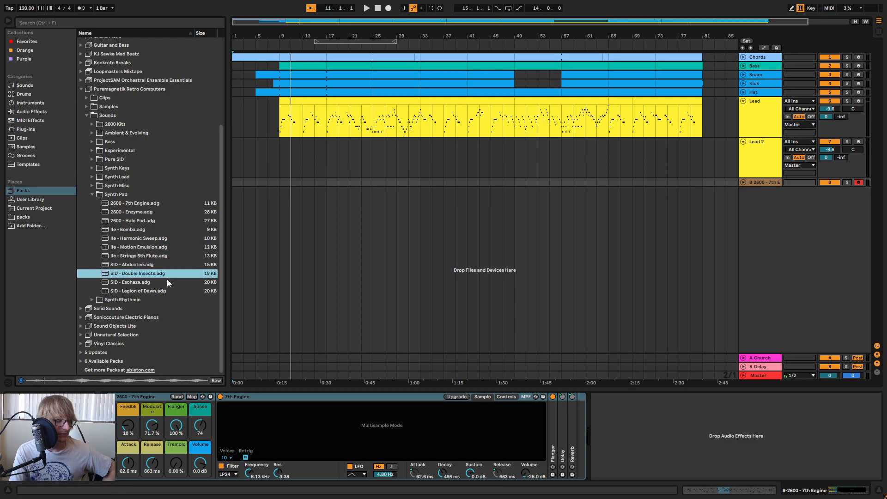
{"action": "left_click", "coordinate": [157, 283]}
{"action": "left_click", "coordinate": [166, 291]}
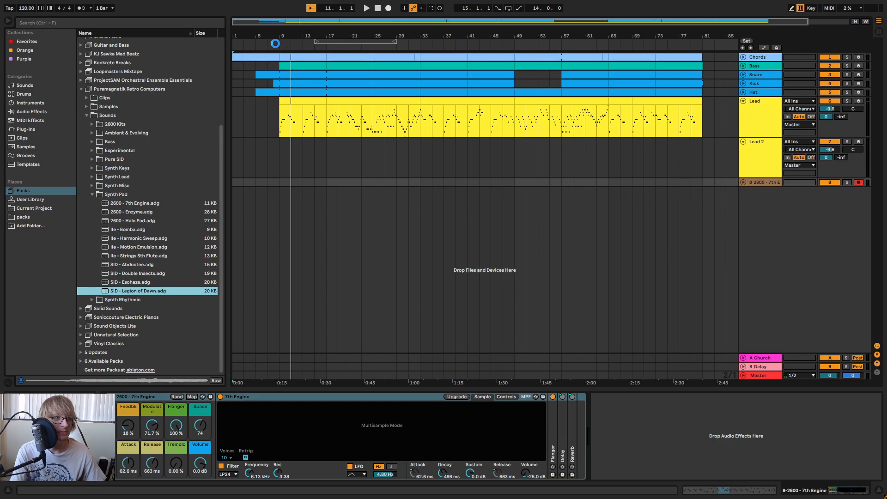
- Try SID - Legion of Dawn on the pad track while playing from about bar 9, and delete that track
{"action": "left_click", "coordinate": [275, 42]}
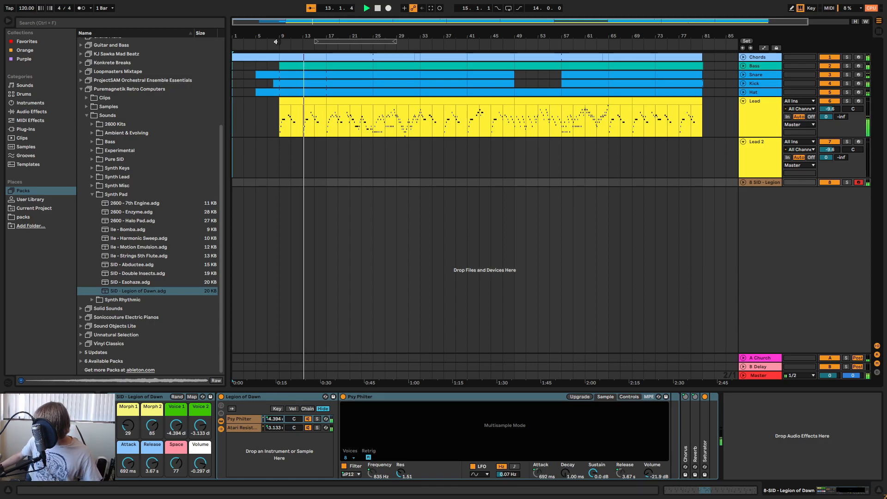
{"action": "key", "text": "space"}
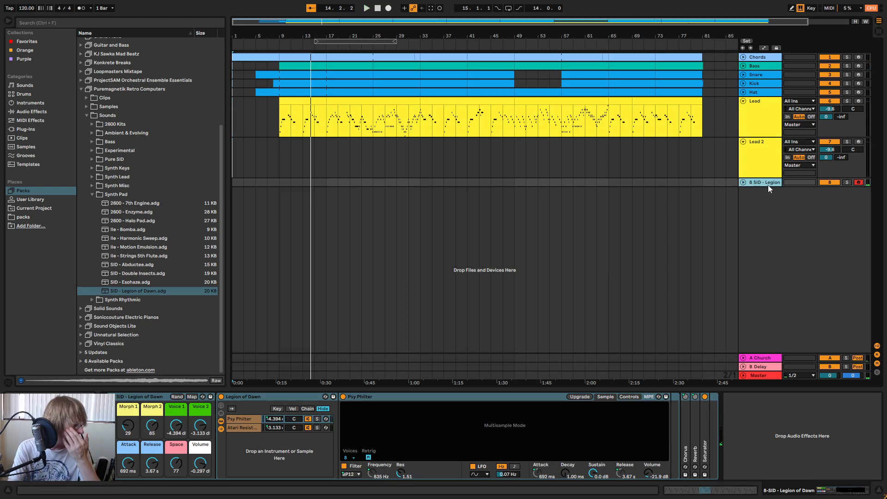
{"action": "key", "text": "Delete"}
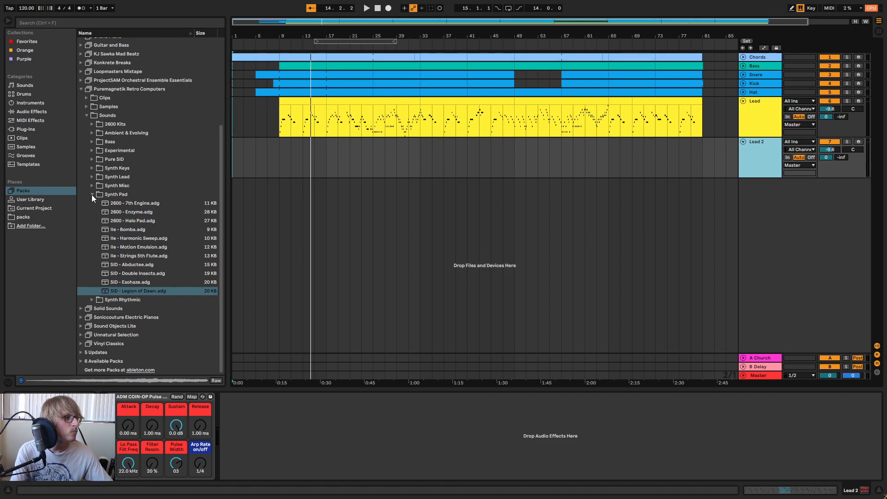
- Load the ADM COIN-OP Pulse POLY preset from the user library's Coin Op folder onto a new track below Lead 2
{"action": "left_click", "coordinate": [47, 203]}
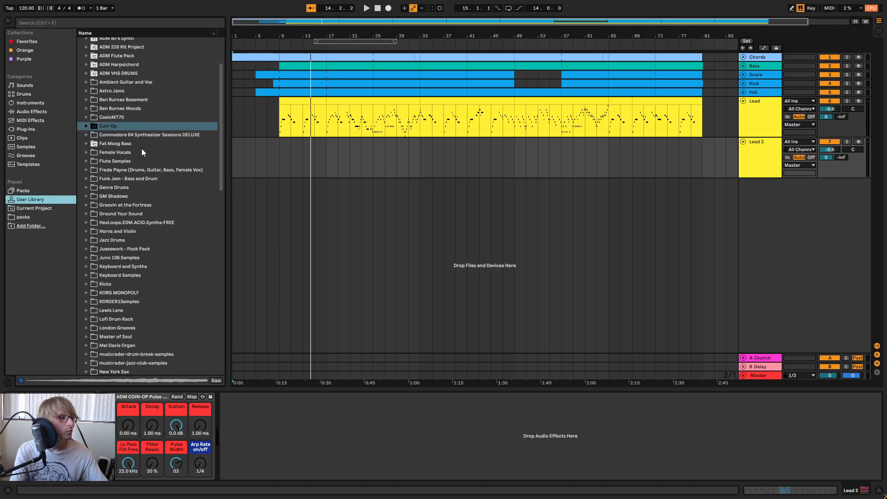
{"action": "left_click", "coordinate": [86, 127]}
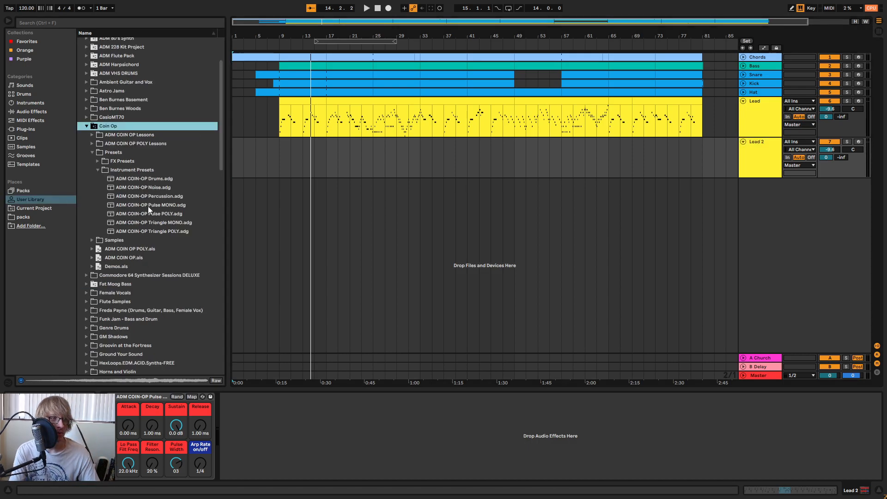
{"action": "left_click", "coordinate": [169, 214]}
{"action": "left_click_drag", "start_coordinate": [160, 218], "coordinate": [738, 206]}
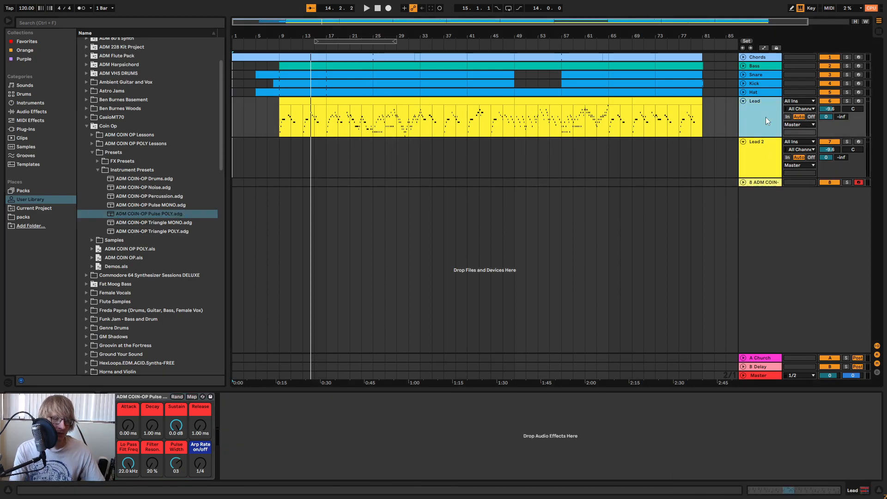
- Check the Chords track's devices and rename the new Pulse POLY track as Pad
{"action": "left_click", "coordinate": [768, 57]}
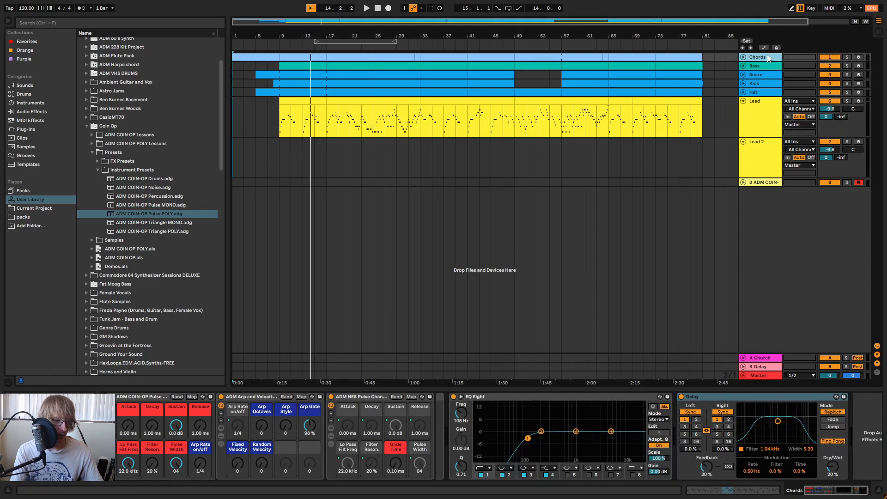
{"action": "left_click", "coordinate": [769, 183]}
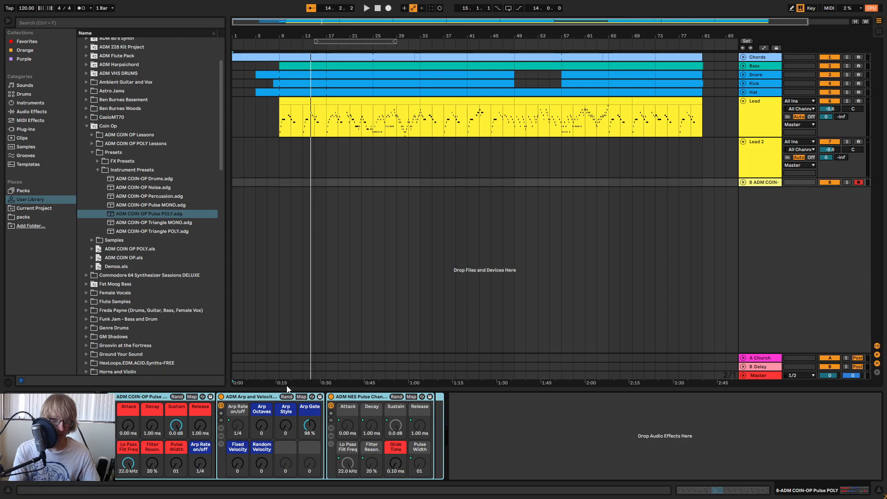
{"action": "right_click", "coordinate": [764, 185]}
{"action": "left_click", "coordinate": [796, 220]}
{"action": "type", "text": "Pad"}
{"action": "key", "text": "Return"}
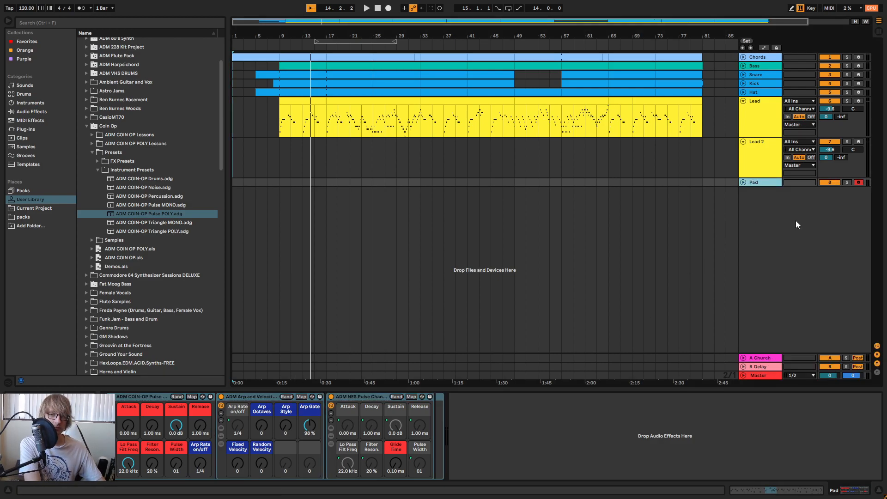
- Add EQ Eight to the Pad track and make its first band a low cut at about 114 Hz
{"action": "left_click", "coordinate": [22, 112]}
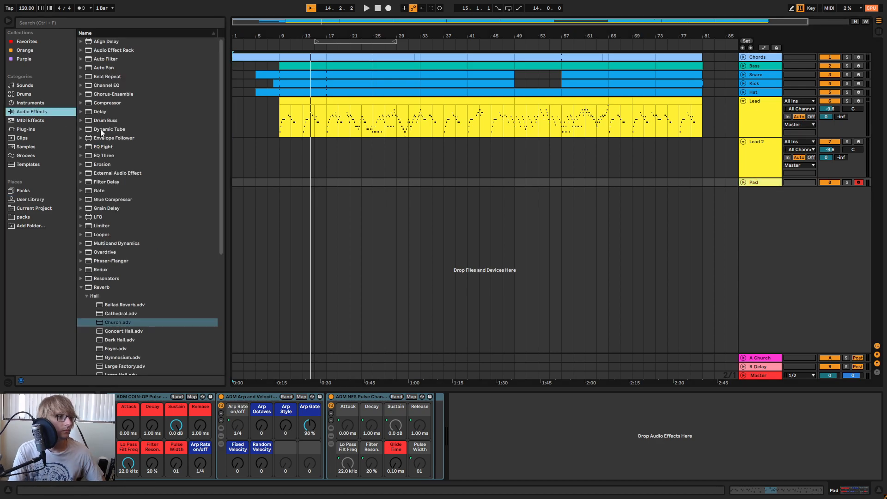
{"action": "left_click_drag", "start_coordinate": [83, 147], "coordinate": [439, 441]}
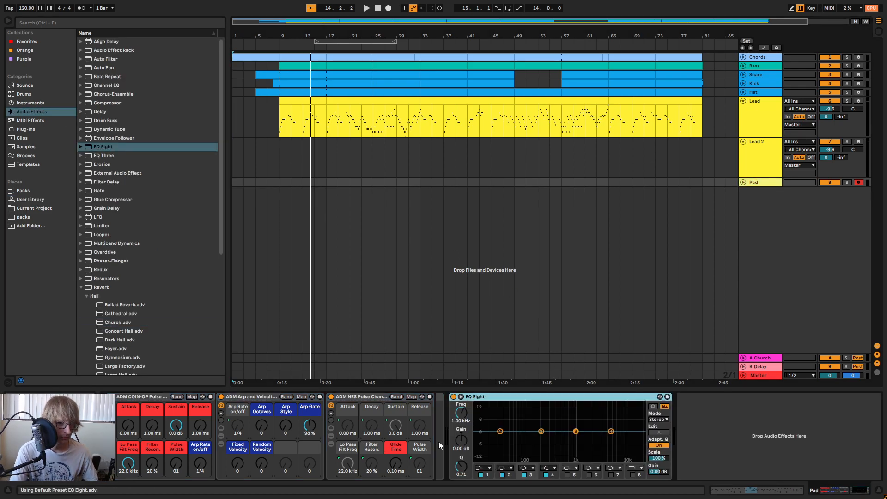
{"action": "left_click", "coordinate": [483, 463]}
{"action": "left_click", "coordinate": [480, 468]}
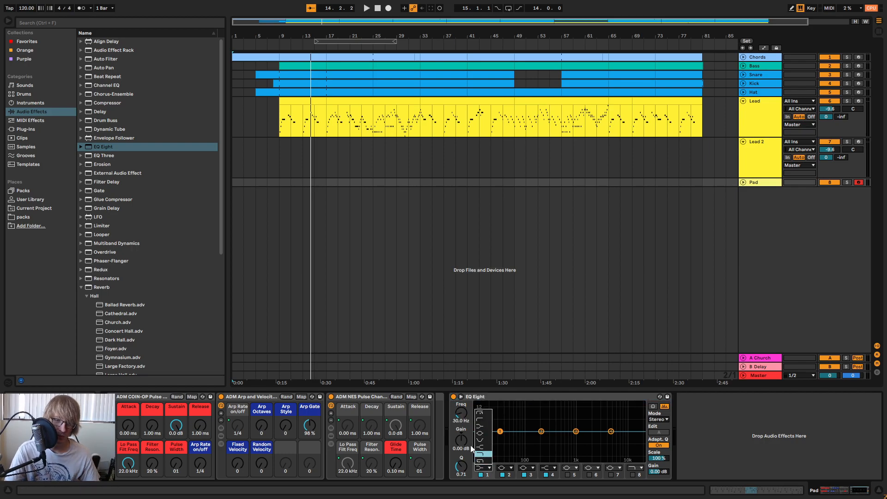
{"action": "left_click", "coordinate": [487, 419]}
{"action": "left_click_drag", "start_coordinate": [503, 436], "coordinate": [520, 435]}
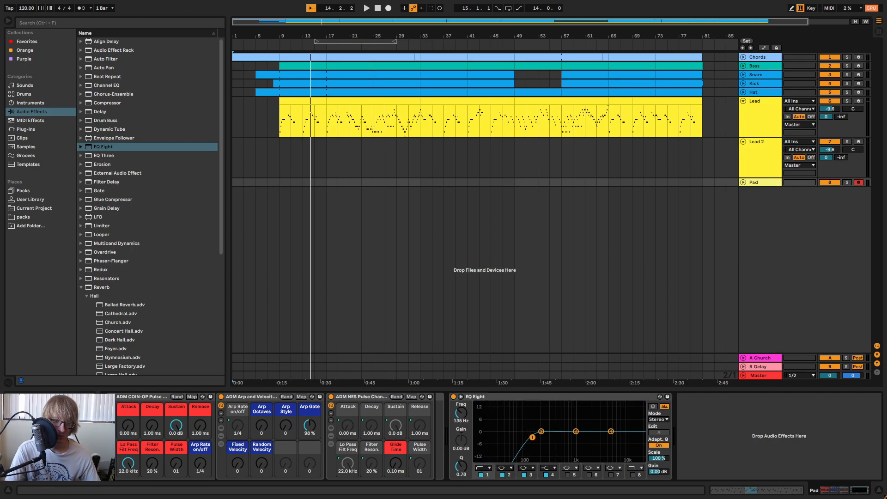
- Play the song briefly from the beginning, select the Lead clip at bars 9 to 17 and play on from bar 9
{"action": "key", "text": "Home"}
{"action": "key", "text": "space"}
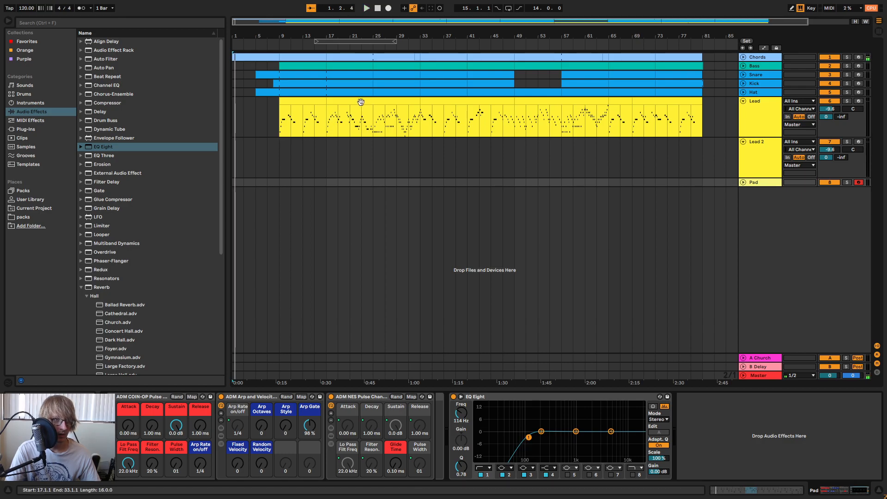
{"action": "left_click", "coordinate": [361, 101]}
{"action": "left_click", "coordinate": [307, 102]}
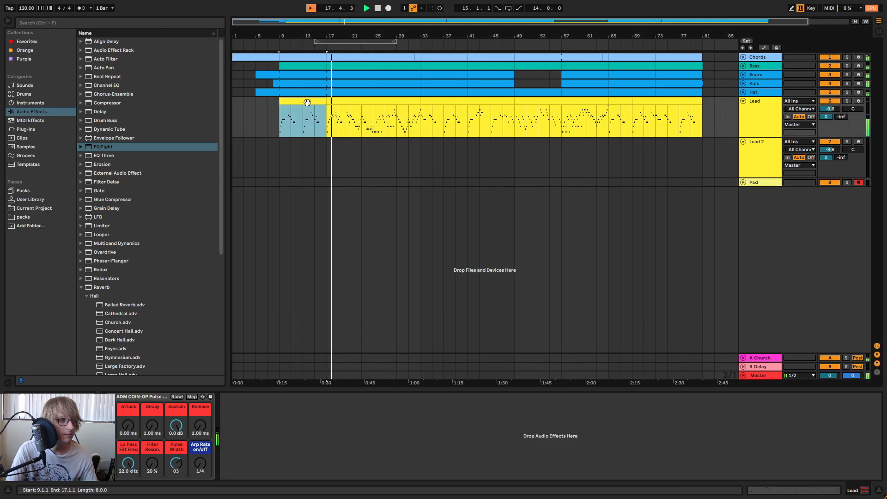
{"action": "left_click", "coordinate": [277, 46]}
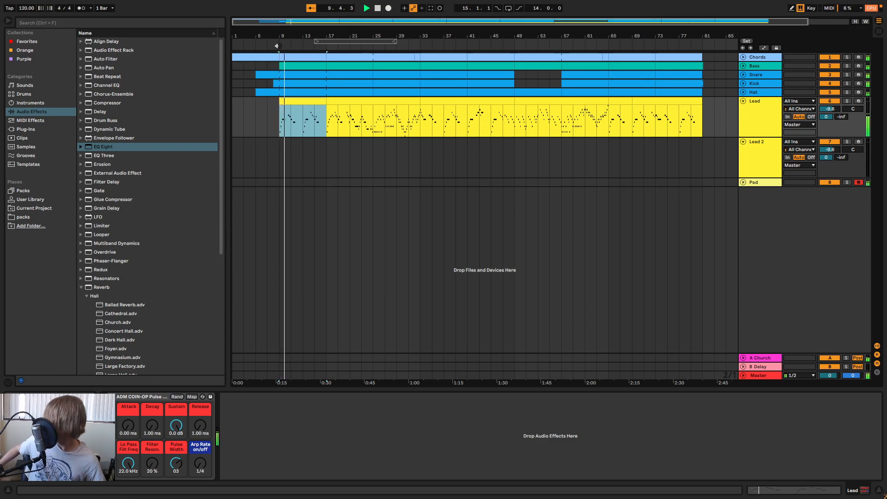
- Raise the Pad track's send to the A Church return and add the Cathedral reverb after its EQ Eight
{"action": "key", "text": "Tab"}
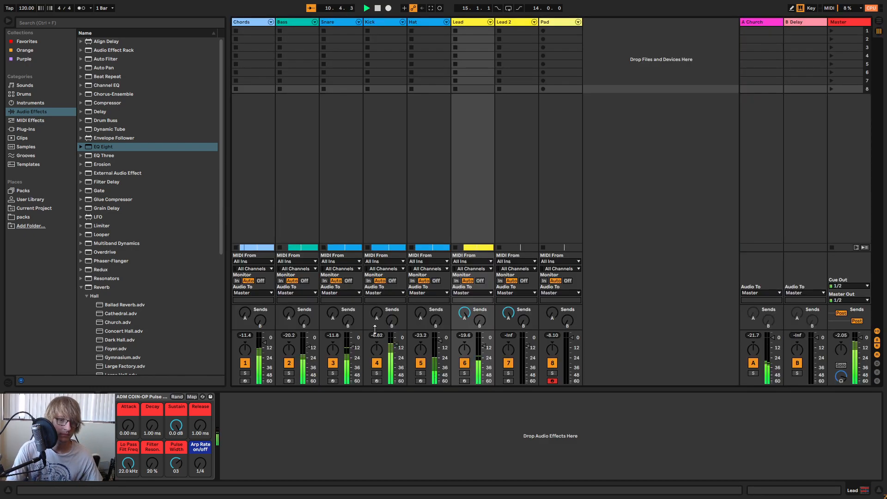
{"action": "mouse_move", "coordinate": [548, 312]}
{"action": "left_mouse_down"}
{"action": "mouse_move", "coordinate": [548, 303]}
{"action": "mouse_move", "coordinate": [547, 314]}
{"action": "left_mouse_up"}
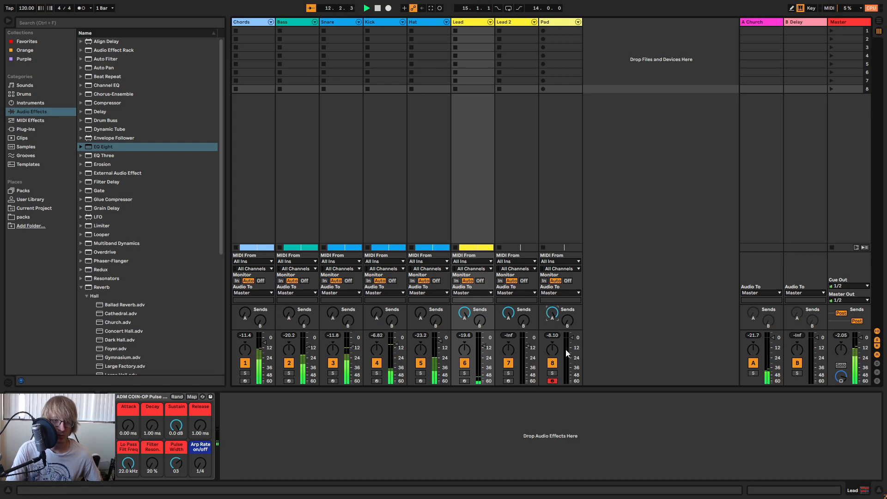
{"action": "left_click", "coordinate": [563, 22]}
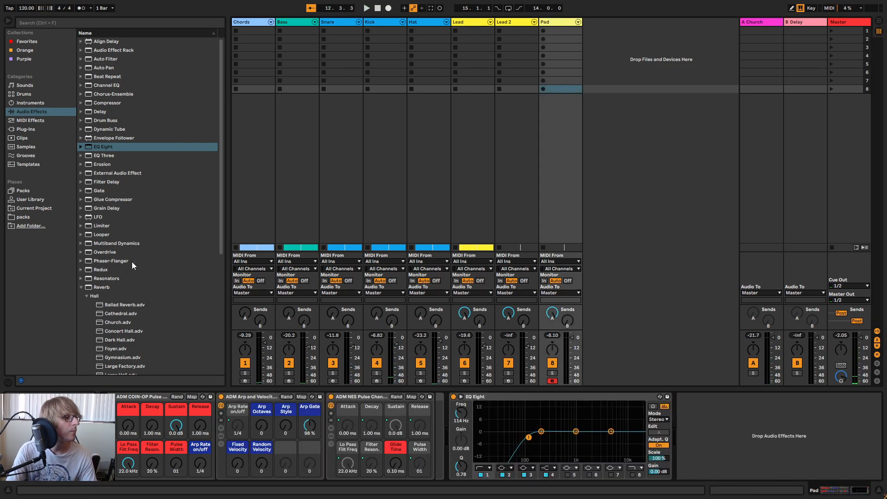
{"action": "scroll", "coordinate": [132, 261], "scroll_direction": "down", "scroll_amount": 3}
{"action": "left_click_drag", "start_coordinate": [131, 277], "coordinate": [789, 438]}
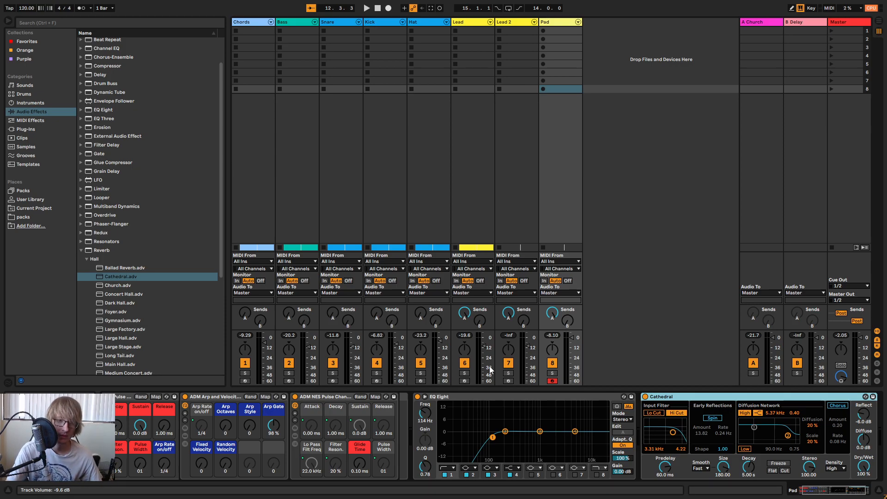
- Set Cathedral's Dry/Wet to 56 %, the Coin-Op rack's Pulse Width to 02 and its Attack to 1.02 s, auditioning the Pad with the song
{"action": "left_click_drag", "start_coordinate": [867, 478], "coordinate": [868, 480]}
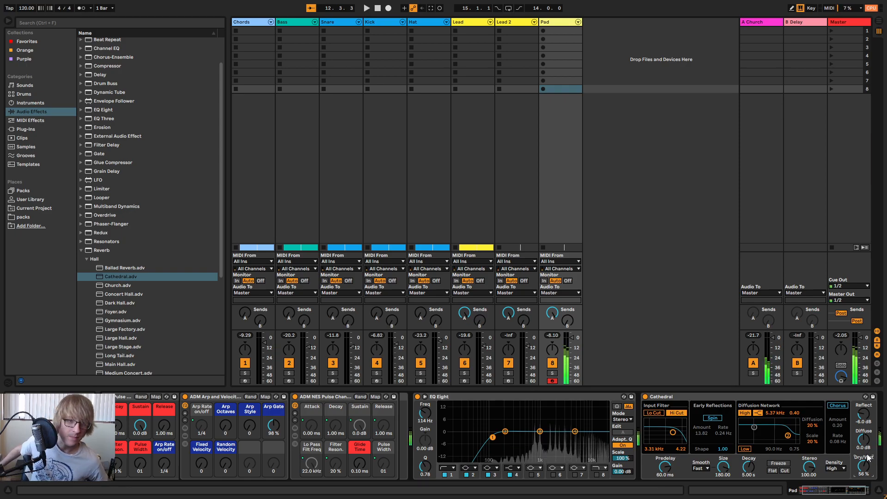
{"action": "left_click_drag", "start_coordinate": [141, 476], "coordinate": [141, 473]}
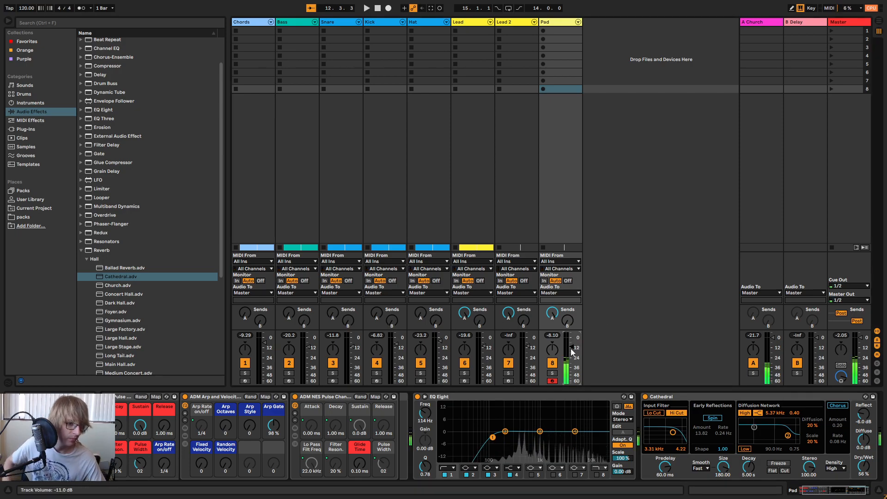
{"action": "left_click", "coordinate": [183, 409]}
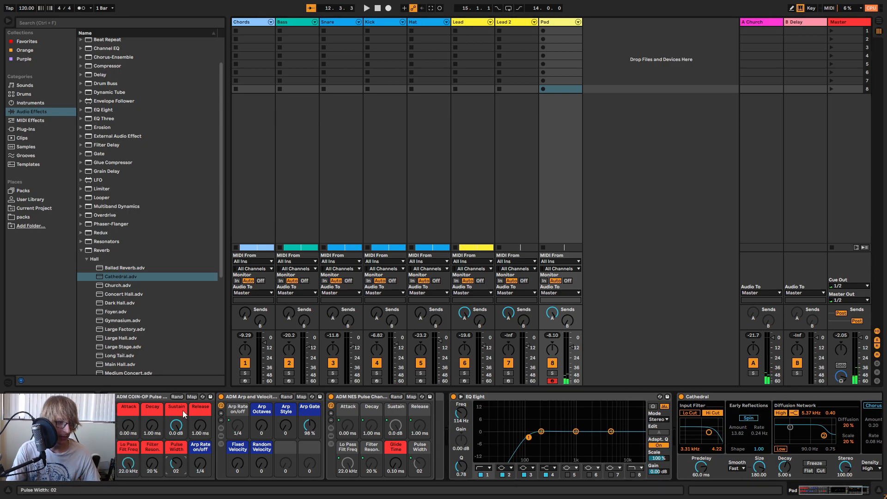
{"action": "left_click_drag", "start_coordinate": [130, 423], "coordinate": [128, 408]}
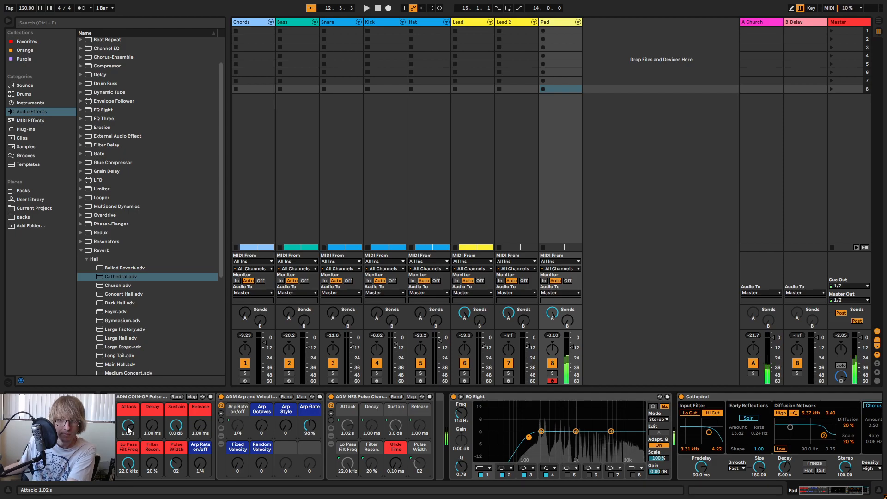
{"action": "key", "text": "space"}
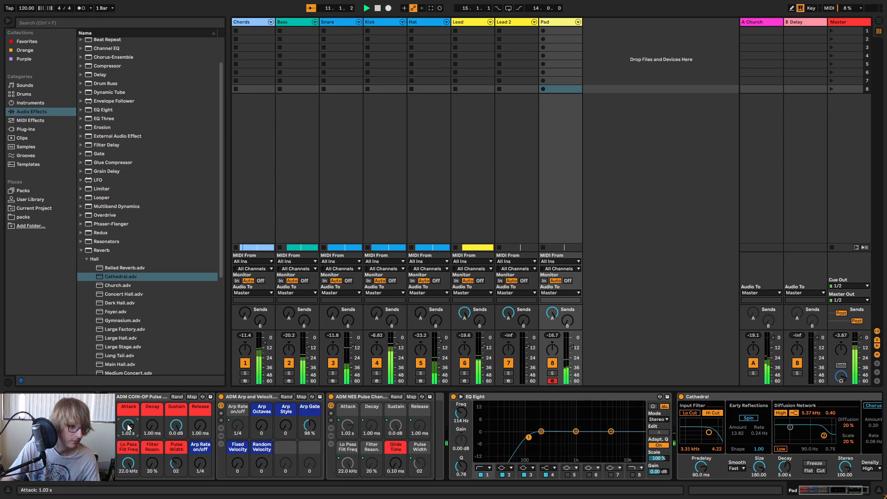
- Play the arrangement from just before bar 9 and insert a Delay between the Pad track's EQ Eight and Cathedral
{"action": "key", "text": "Tab"}
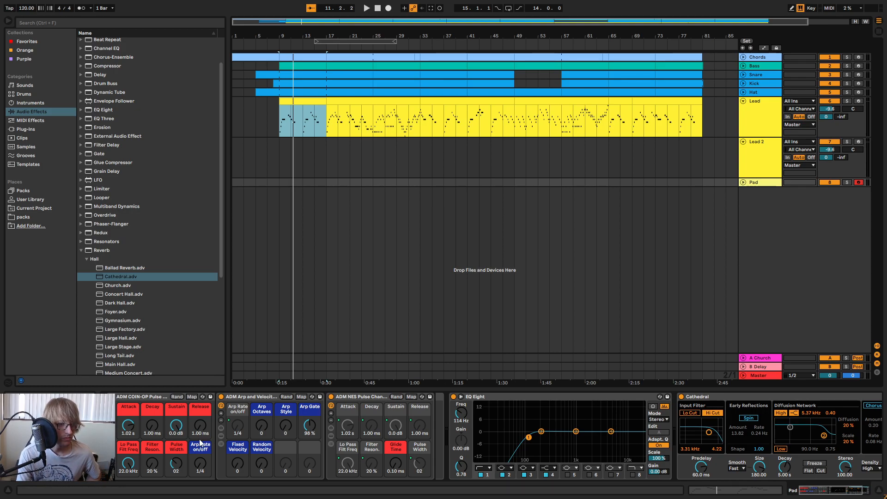
{"action": "left_click", "coordinate": [268, 46]}
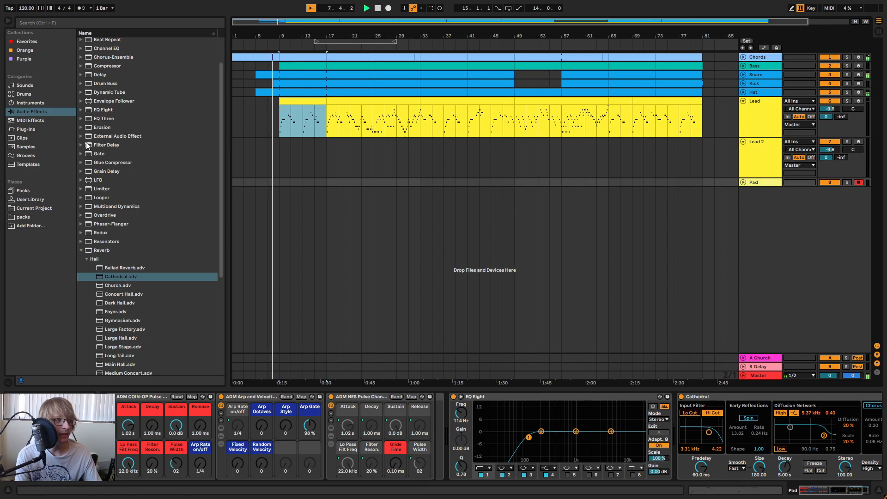
{"action": "left_click", "coordinate": [96, 74]}
{"action": "left_click", "coordinate": [682, 425]}
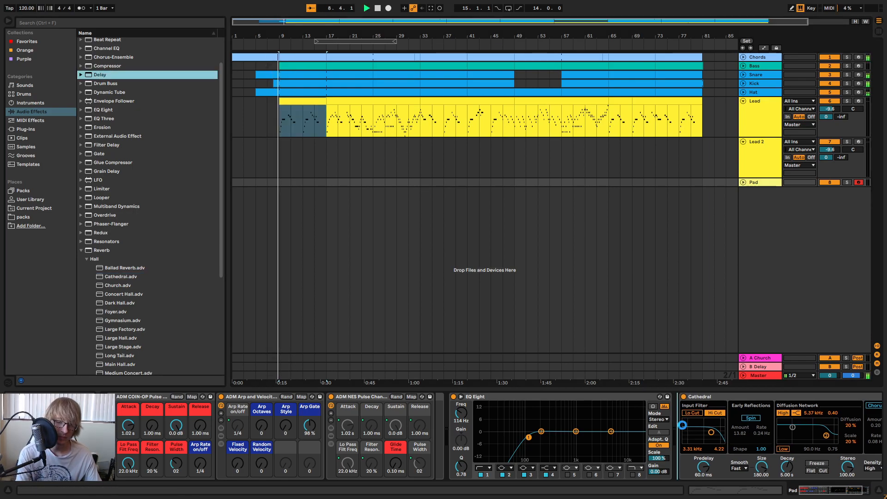
{"action": "left_click_drag", "start_coordinate": [708, 416], "coordinate": [709, 417]}
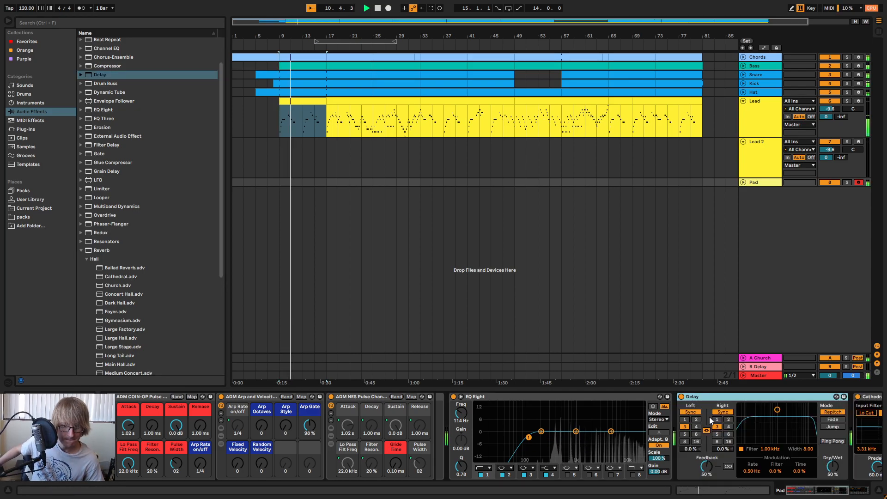
- Enable Ping Pong on the Delay, set both channels to 1 sixteenth, Feedback 38 % and Dry/Wet 37 %, and audition it with the song
{"action": "left_click", "coordinate": [833, 441]}
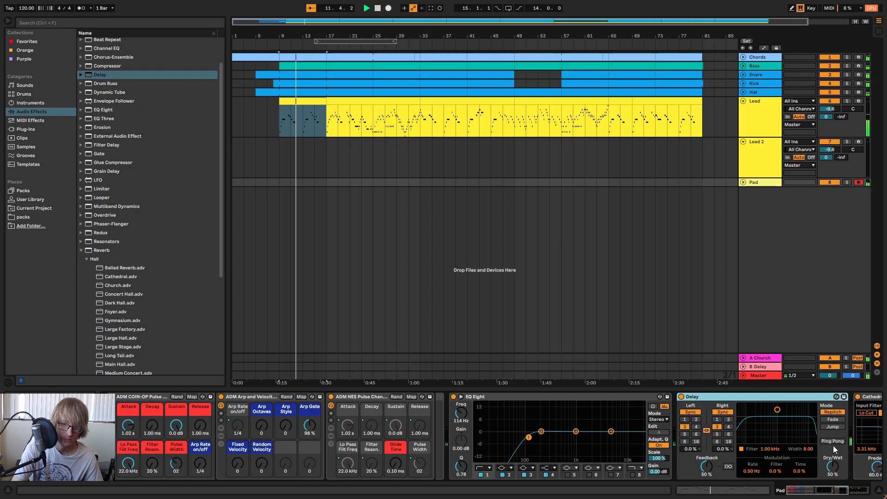
{"action": "left_click", "coordinate": [728, 419]}
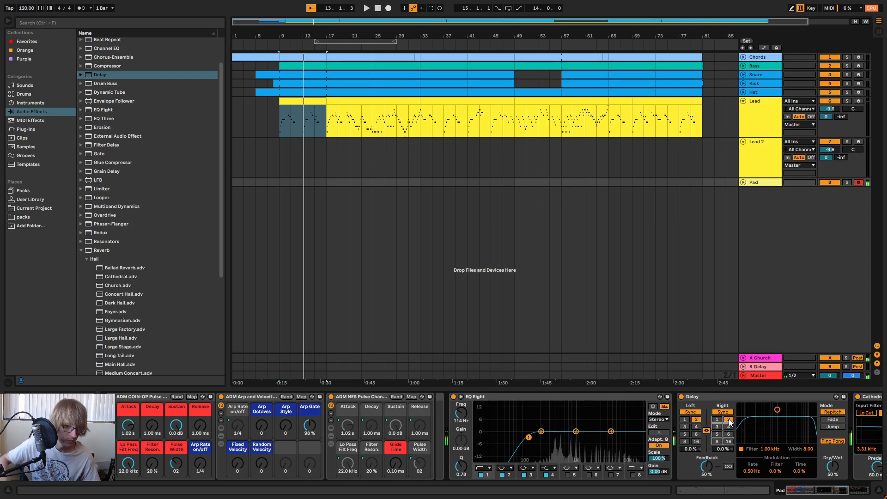
{"action": "left_click_drag", "start_coordinate": [833, 467], "coordinate": [832, 468]}
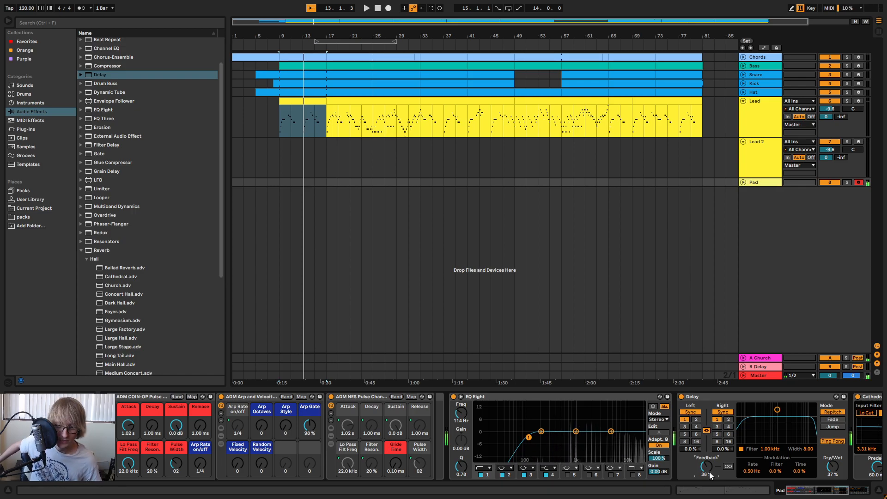
{"action": "left_click", "coordinate": [269, 47]}
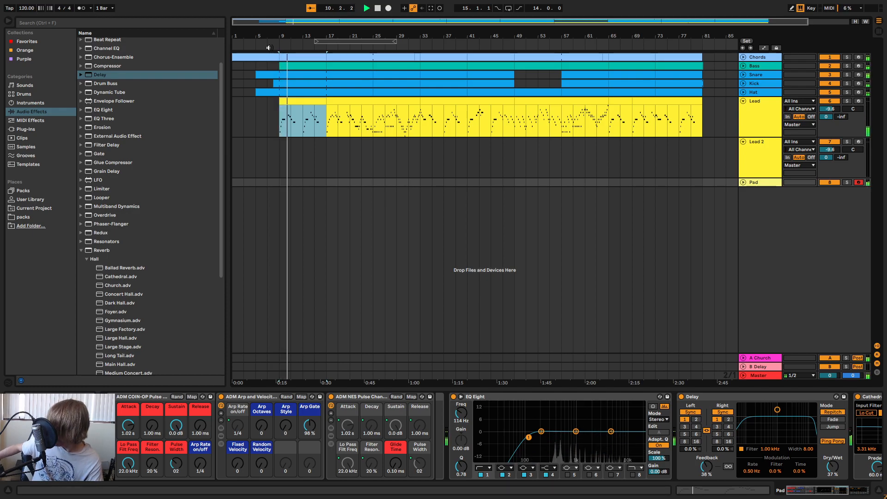
{"action": "key", "text": "space"}
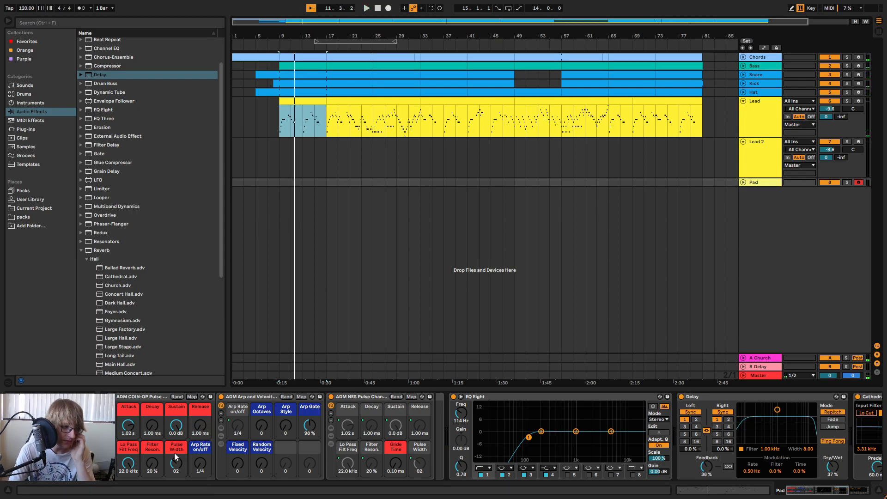
- Set the Coin-Op rack's Pulse Width to 01 and delete the Cathedral reverb from the Pad track
{"action": "scroll", "coordinate": [803, 402], "scroll_direction": "right", "scroll_amount": 3}
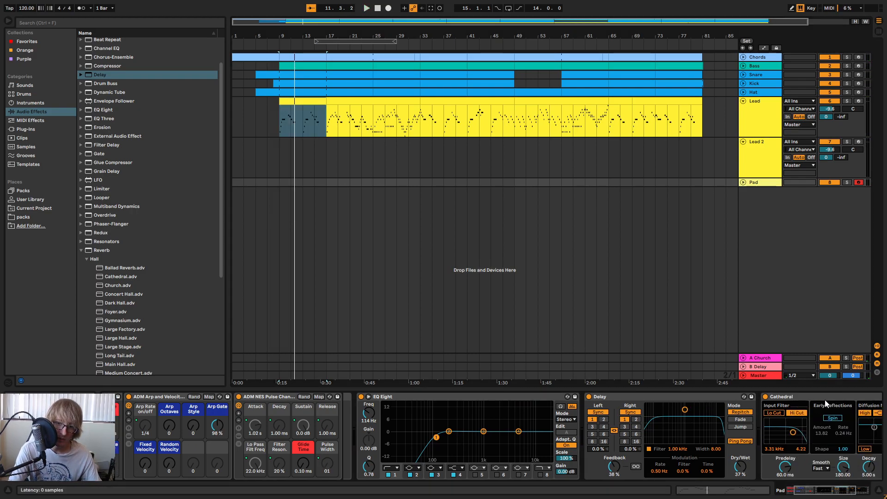
{"action": "left_click", "coordinate": [825, 400]}
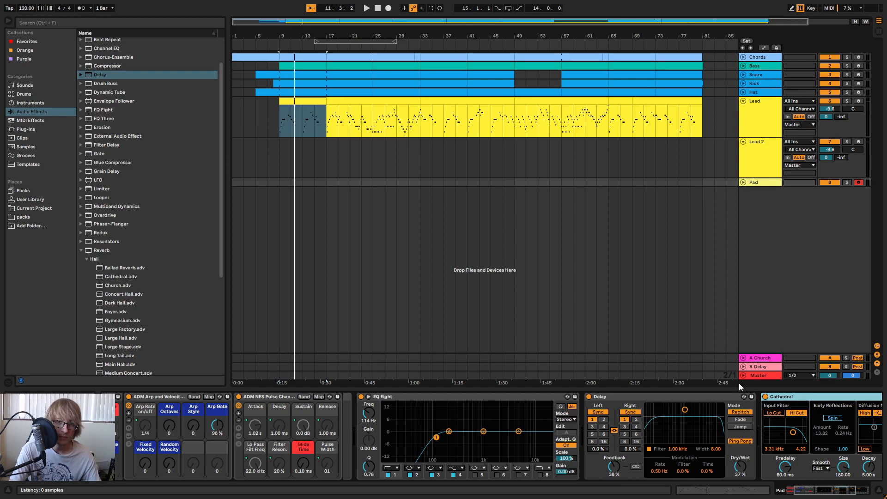
{"action": "key", "text": "Delete"}
{"action": "key", "text": "space"}
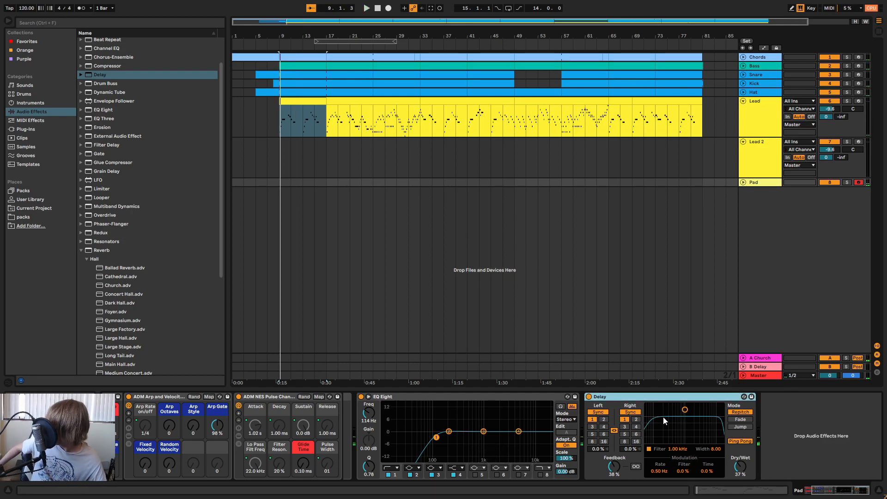
- Set the Coin-Op rack's Attack to 0.00 ms and the Delay's Feedback to 73 %, and play the song from bar 9
{"action": "scroll", "coordinate": [179, 446], "scroll_direction": "left", "scroll_amount": 3}
{"action": "left_click_drag", "start_coordinate": [134, 427], "coordinate": [134, 481]}
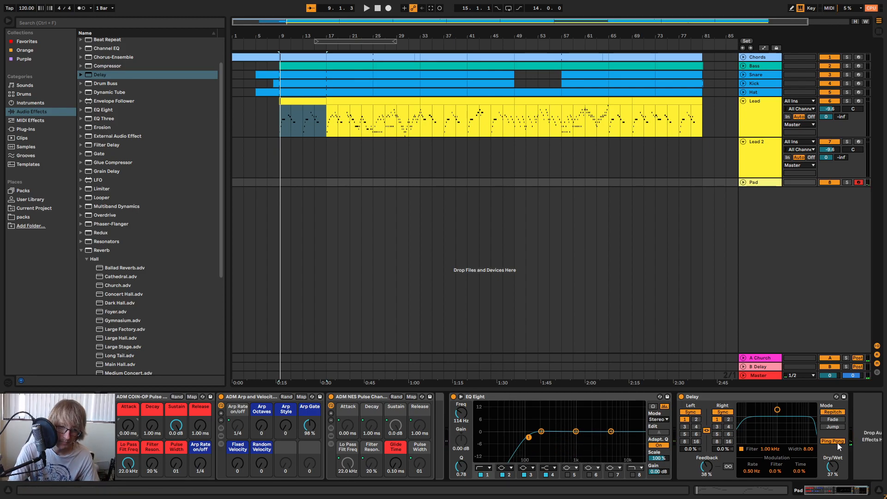
{"action": "left_click_drag", "start_coordinate": [709, 464], "coordinate": [708, 464]}
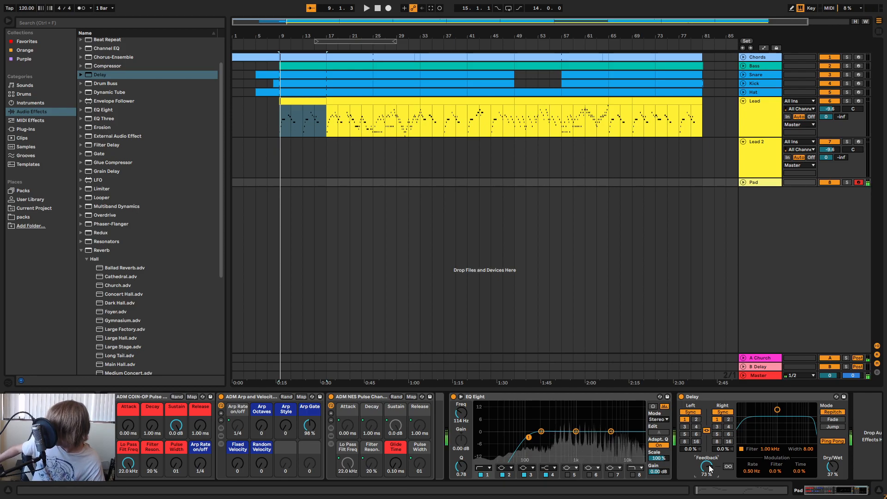
{"action": "key", "text": "space"}
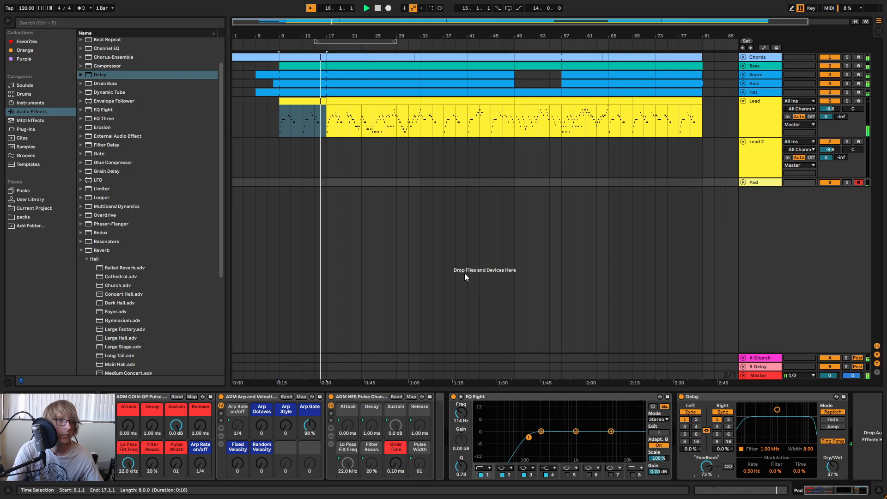
- Capture the just-played notes as a MIDI clip on the Pad track and unfold that track
{"action": "left_click", "coordinate": [431, 8]}
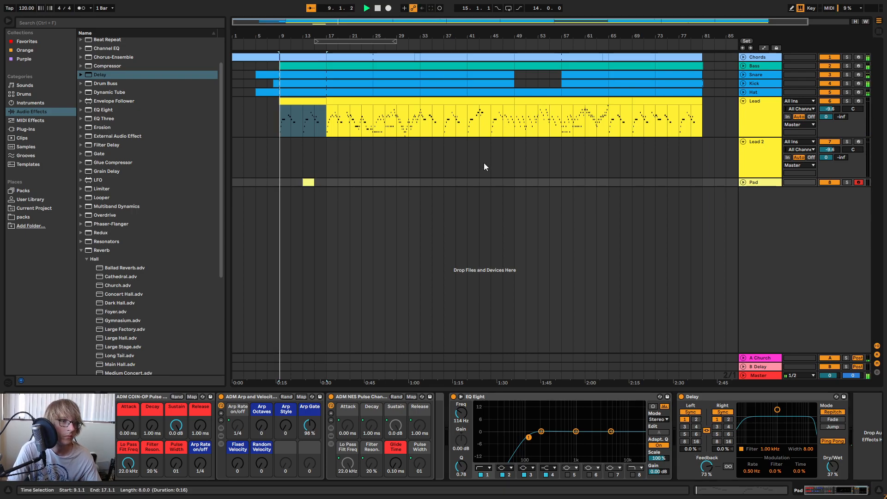
{"action": "left_click", "coordinate": [743, 183]}
{"action": "key", "text": "space"}
{"action": "left_click_drag", "start_coordinate": [303, 36], "coordinate": [400, 182]}
{"action": "left_click", "coordinate": [401, 182]}
{"action": "key", "text": "space"}
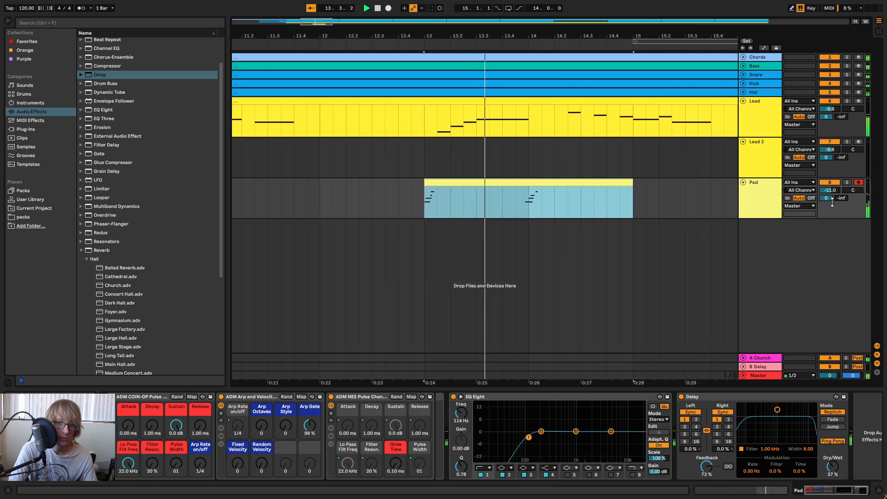
- Trim the captured Pad clip's start to 13.4.3, keeping only the last arpeggio, and open its notes for editing
{"action": "key", "text": "space"}
{"action": "left_click_drag", "start_coordinate": [343, 183], "coordinate": [450, 184]}
{"action": "key", "text": "space"}
{"action": "key", "text": "space"}
{"action": "key", "text": "space"}
{"action": "key", "text": "space"}
{"action": "double_click", "coordinate": [484, 180]}
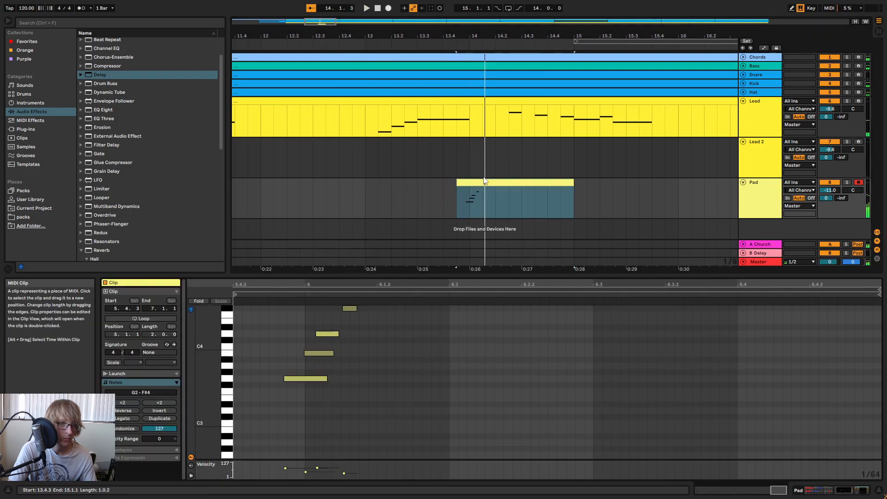
- Move the trimmed Pad clip back to start at about 8.4.3 so the arpeggio falls near bar 9
{"action": "left_click_drag", "start_coordinate": [475, 37], "coordinate": [360, 14]}
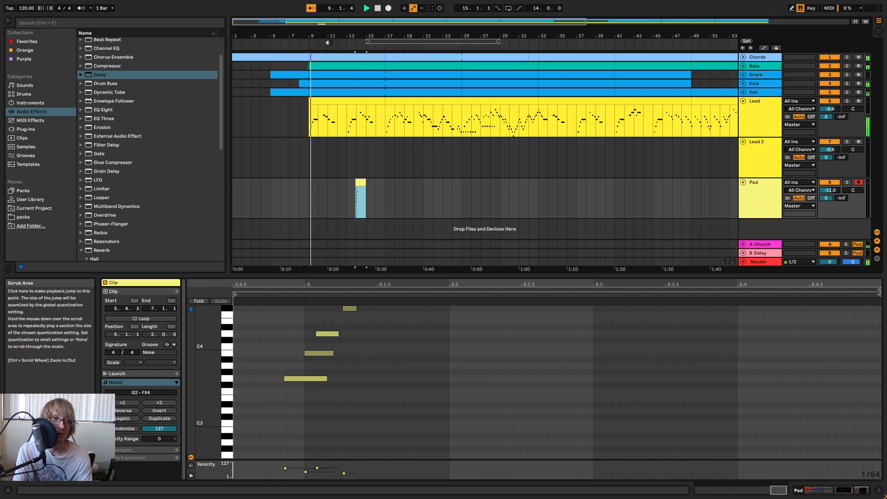
{"action": "left_click_drag", "start_coordinate": [331, 36], "coordinate": [446, 168]}
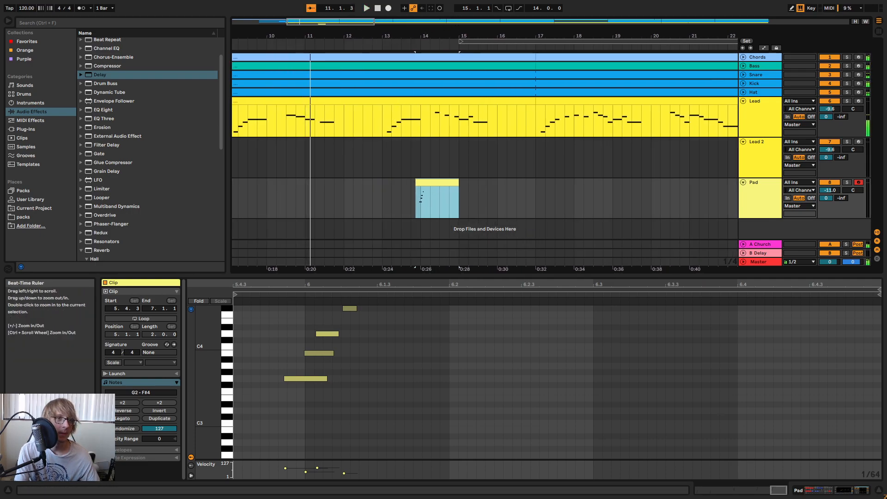
{"action": "key", "text": "space"}
{"action": "left_click", "coordinate": [542, 180]}
{"action": "left_click_drag", "start_coordinate": [542, 181], "coordinate": [356, 194]}
{"action": "key", "text": "space"}
{"action": "left_click_drag", "start_coordinate": [461, 39], "coordinate": [477, 182]}
{"action": "key", "text": "space"}
{"action": "left_click_drag", "start_coordinate": [487, 37], "coordinate": [440, 190]}
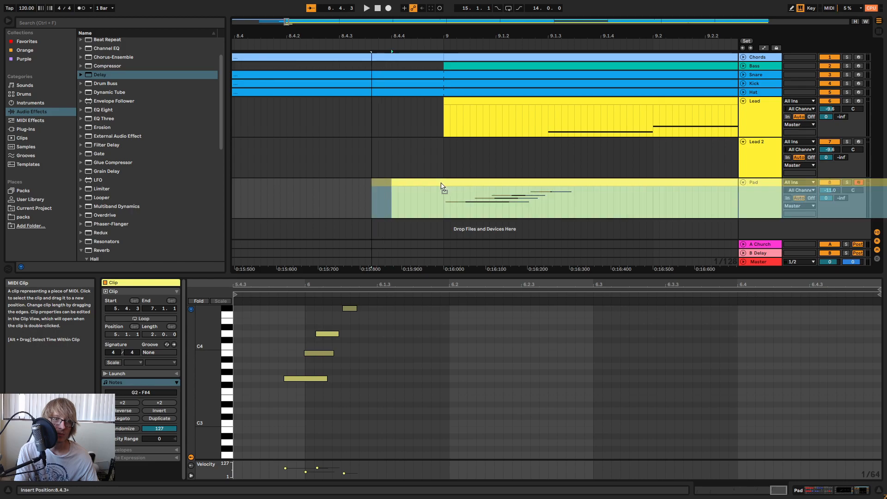
{"action": "key", "text": "space"}
{"action": "key", "text": "minus"}
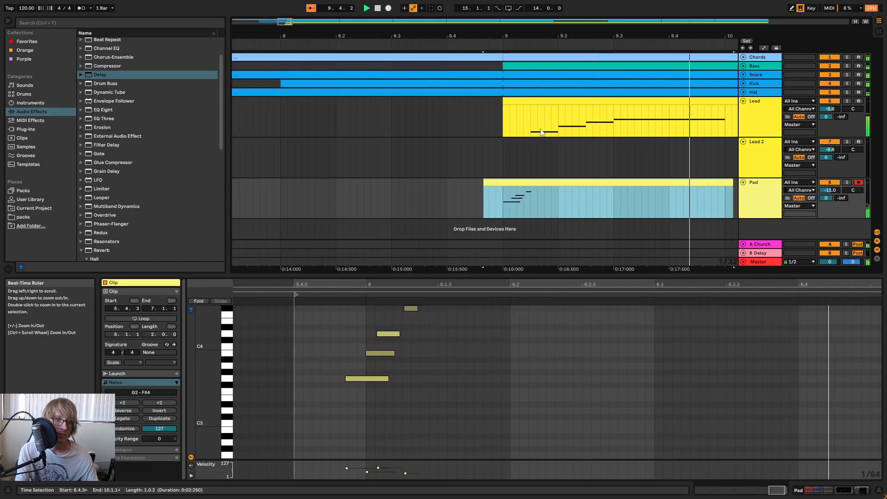
- Trim the Pad clip's start to 9.1.1 and consolidate the clip
{"action": "left_click_drag", "start_coordinate": [485, 182], "coordinate": [505, 182]}
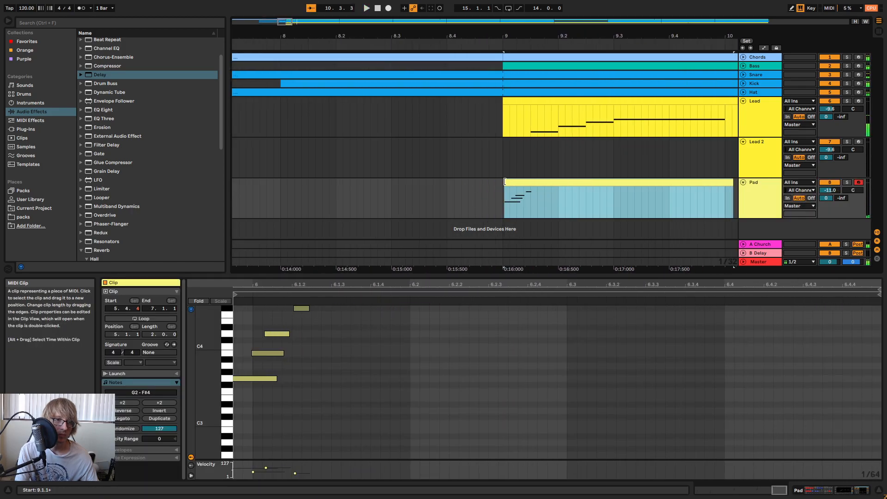
{"action": "key", "text": "space"}
{"action": "key", "text": "space"}
{"action": "left_click", "coordinate": [471, 184]}
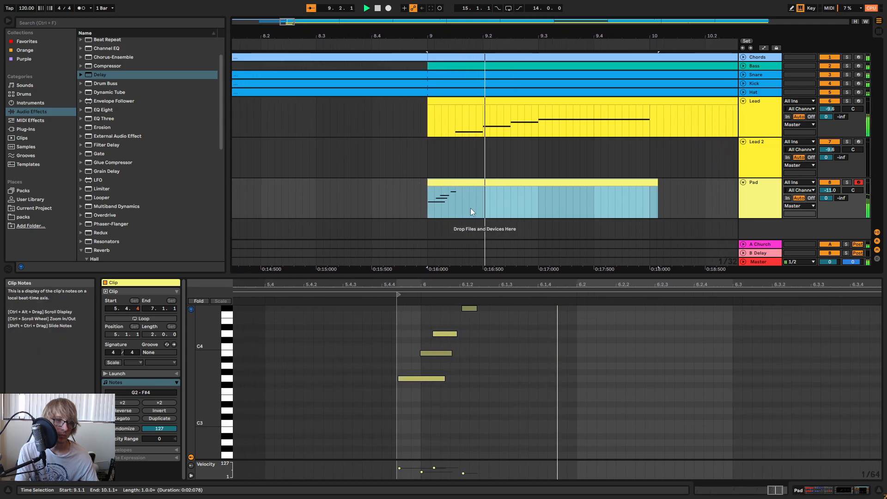
{"action": "right_click", "coordinate": [538, 187]}
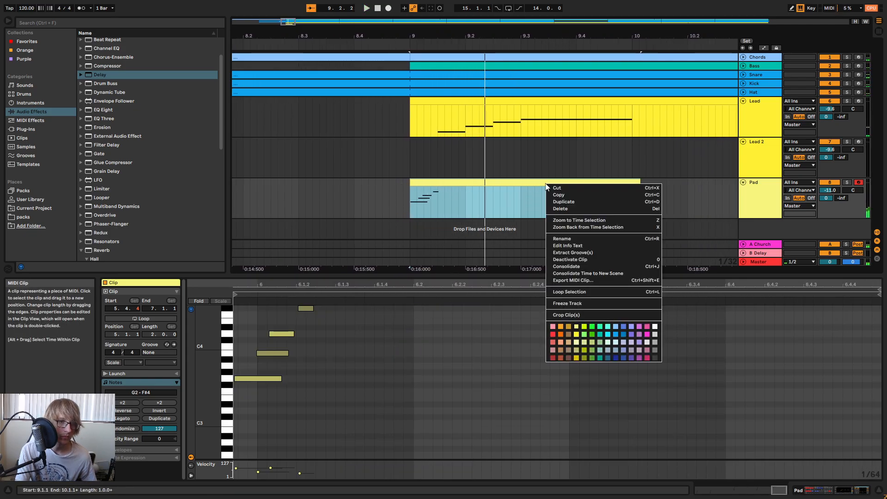
{"action": "left_click", "coordinate": [583, 268]}
- Trim the Pad clip's end to 10.1.1 for a one-bar length and consolidate it
{"action": "key", "text": "space"}
{"action": "left_click_drag", "start_coordinate": [408, 274], "coordinate": [521, 299]}
{"action": "left_click", "coordinate": [522, 310]}
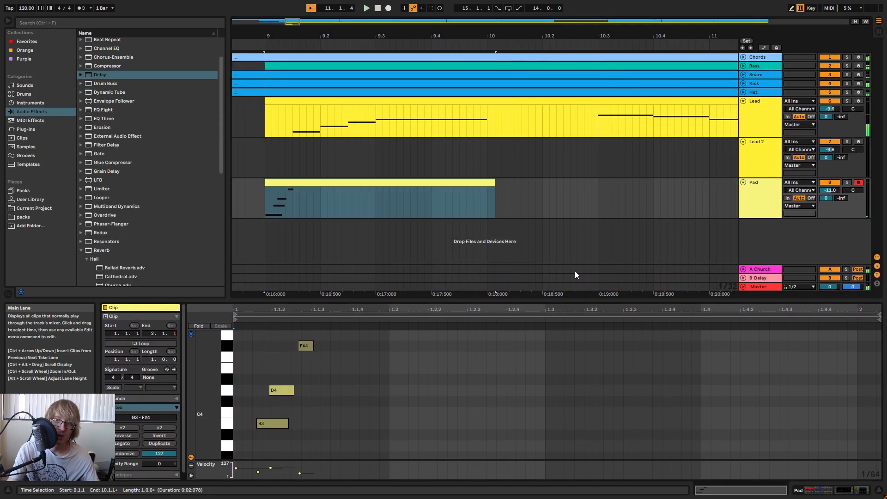
{"action": "left_click_drag", "start_coordinate": [506, 36], "coordinate": [543, 11]}
{"action": "left_click", "coordinate": [576, 201]}
{"action": "left_click", "coordinate": [529, 185]}
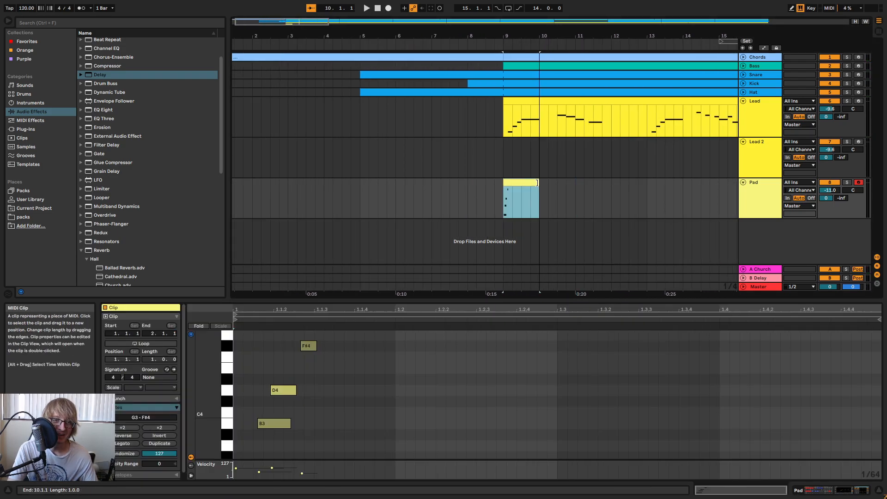
{"action": "right_click", "coordinate": [530, 184]}
{"action": "left_click", "coordinate": [566, 266]}
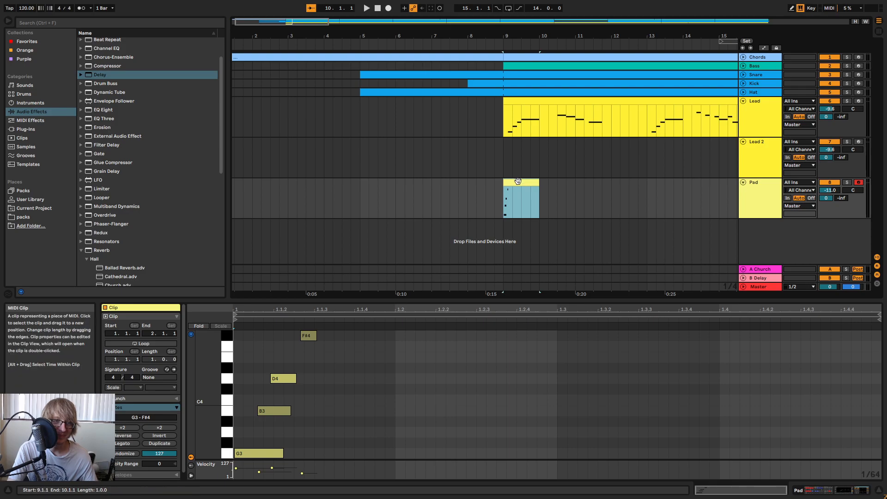
- Turn on looping for the one-bar Pad clip and extend it to 13.1.1 while listening to the song
{"action": "left_click", "coordinate": [451, 203]}
{"action": "left_click", "coordinate": [141, 343]}
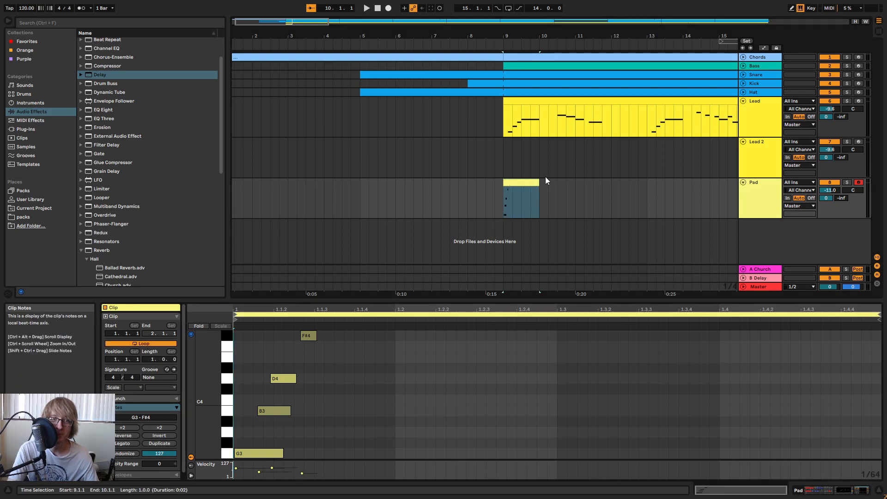
{"action": "left_click", "coordinate": [534, 184]}
{"action": "key", "text": "space"}
{"action": "left_click_drag", "start_coordinate": [511, 184], "coordinate": [612, 190]}
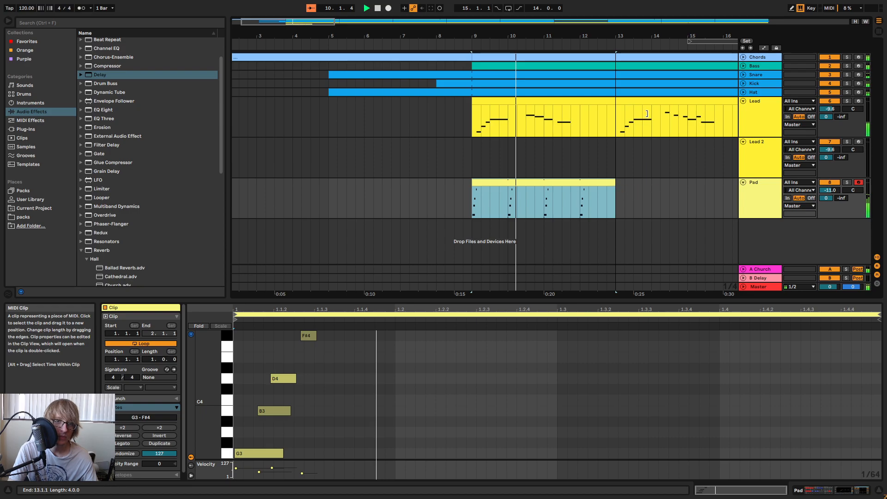
{"action": "left_click", "coordinate": [486, 147]}
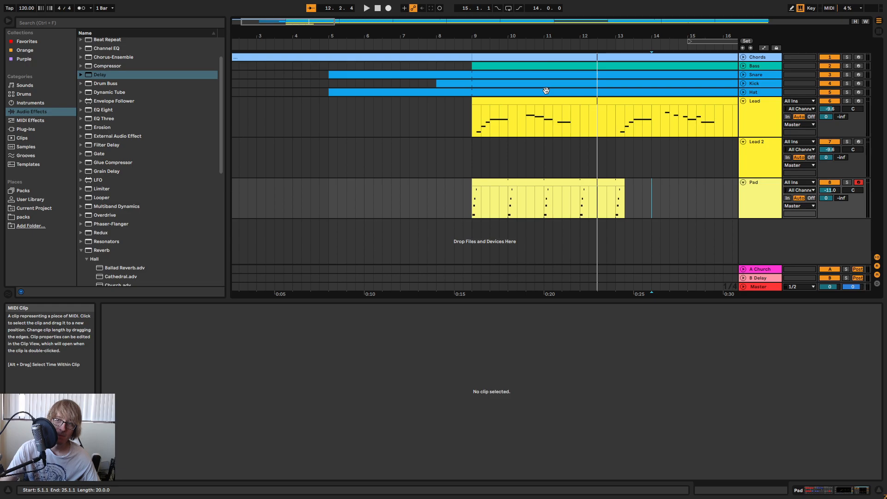
- Delete the looped arpeggio clip from the Pad track
{"action": "left_click_drag", "start_coordinate": [467, 48], "coordinate": [498, 230]}
{"action": "left_click", "coordinate": [516, 193]}
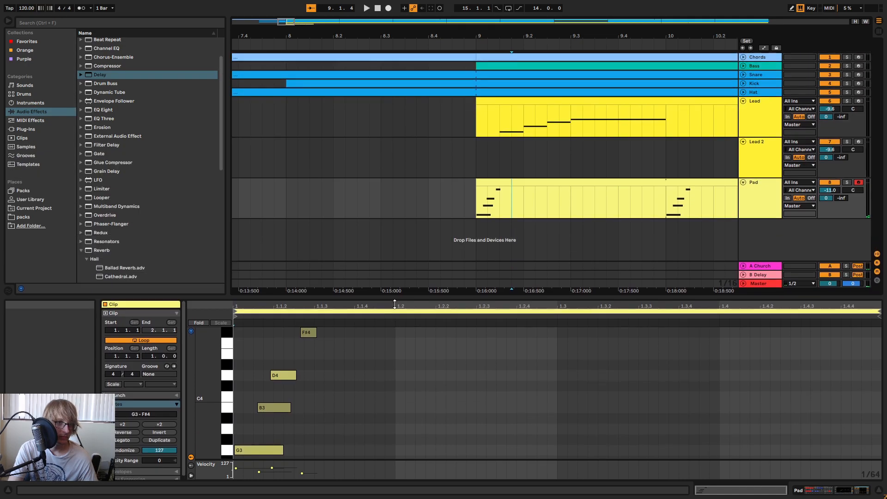
{"action": "left_click_drag", "start_coordinate": [368, 286], "coordinate": [368, 292]}
{"action": "left_click", "coordinate": [640, 183]}
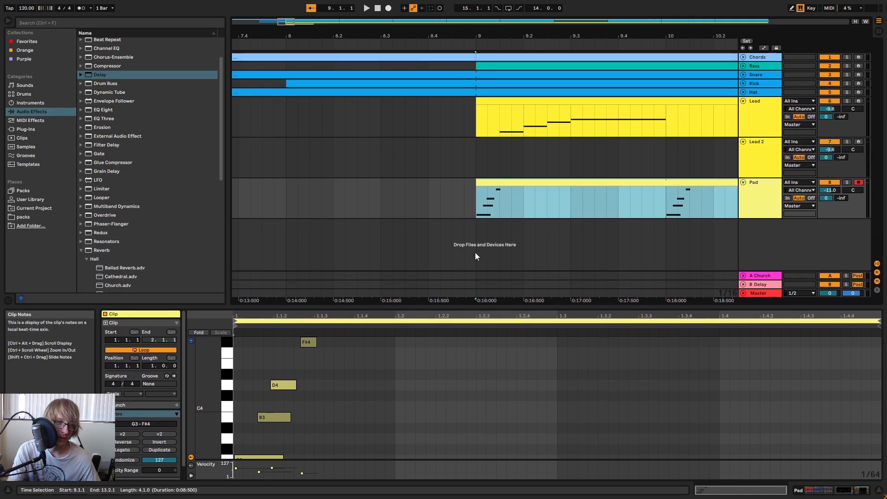
{"action": "key", "text": "Delete"}
- Create an empty MIDI clip on the Pad track from 9.1.1 to 10.1.1 and consolidate it into one bar
{"action": "left_click", "coordinate": [521, 184]}
{"action": "double_click", "coordinate": [483, 196]}
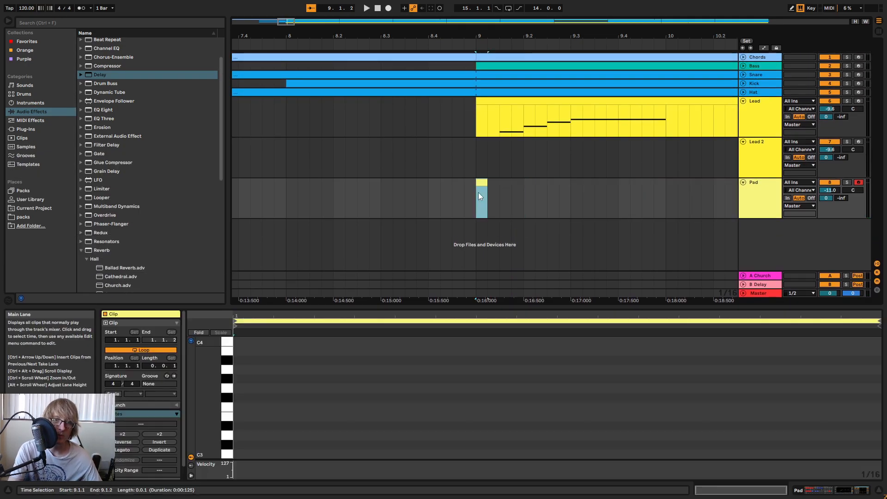
{"action": "left_click_drag", "start_coordinate": [487, 183], "coordinate": [668, 185]}
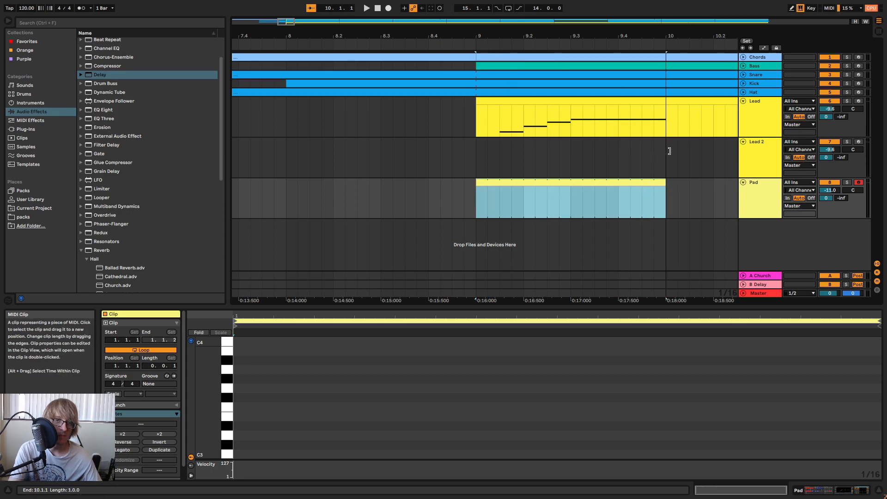
{"action": "left_click", "coordinate": [702, 158]}
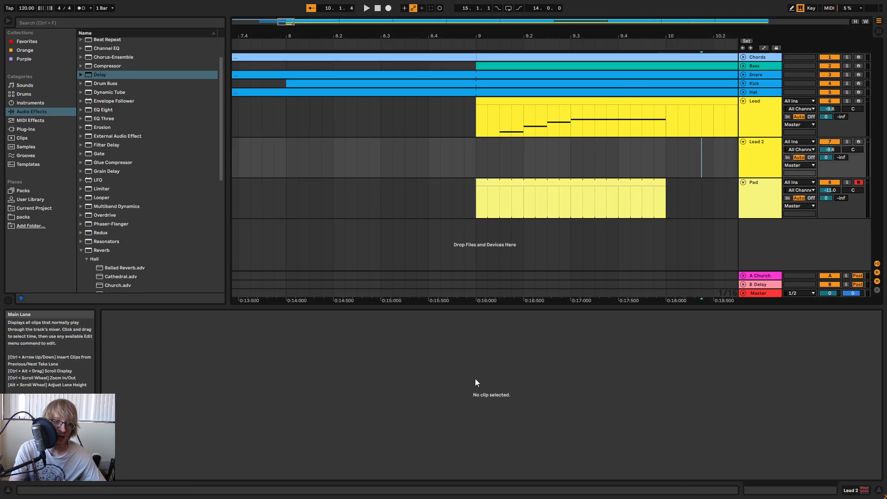
{"action": "left_click", "coordinate": [693, 184]}
{"action": "right_click", "coordinate": [649, 185]}
{"action": "left_click", "coordinate": [675, 263]}
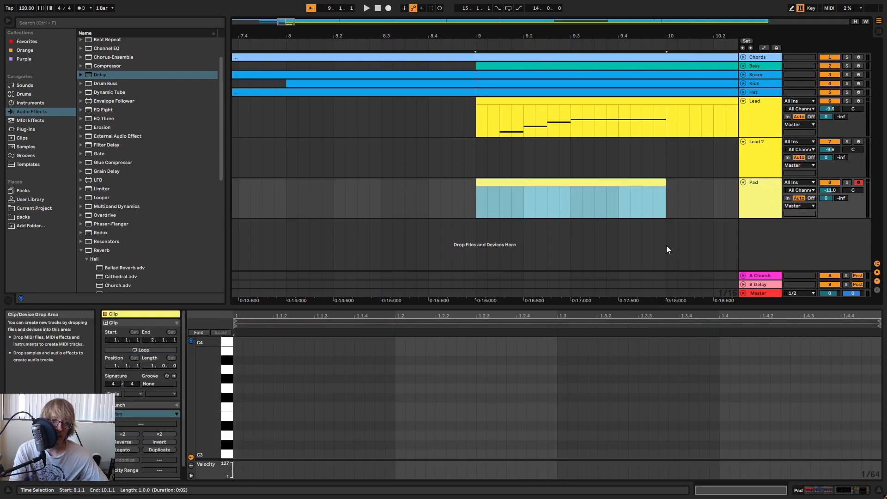
- Add a short G2 note at the very start of the new Pad clip
{"action": "key", "text": "space"}
{"action": "key", "text": "space"}
{"action": "left_click", "coordinate": [241, 431]}
{"action": "scroll", "coordinate": [240, 431], "scroll_direction": "down", "scroll_amount": 2}
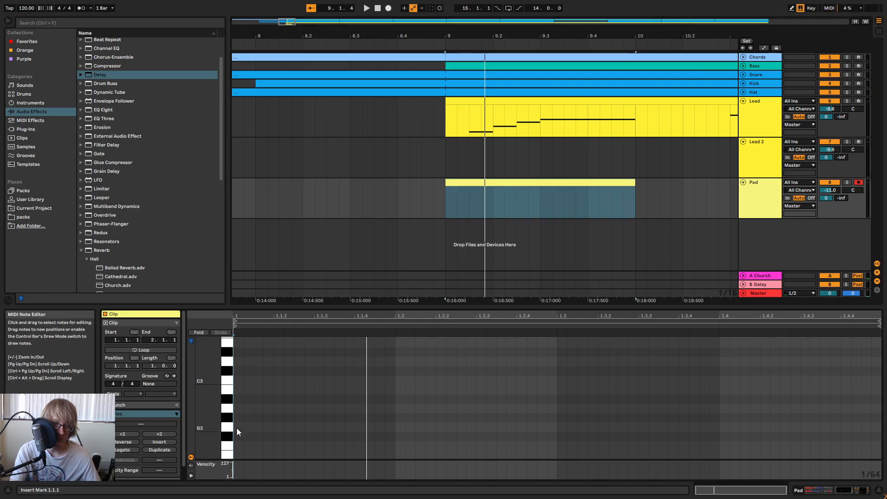
{"action": "double_click", "coordinate": [236, 427]}
{"action": "left_click_drag", "start_coordinate": [237, 427], "coordinate": [238, 418]}
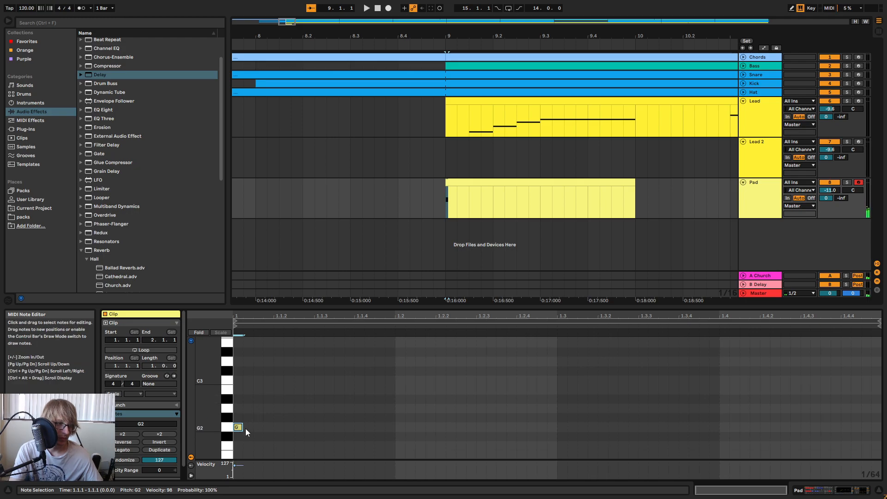
- Extend the Pad clip's end to about 15.4.3, try an A#2 note, and clear all notes from the clip
{"action": "scroll", "coordinate": [644, 180], "scroll_direction": "down", "scroll_amount": 3}
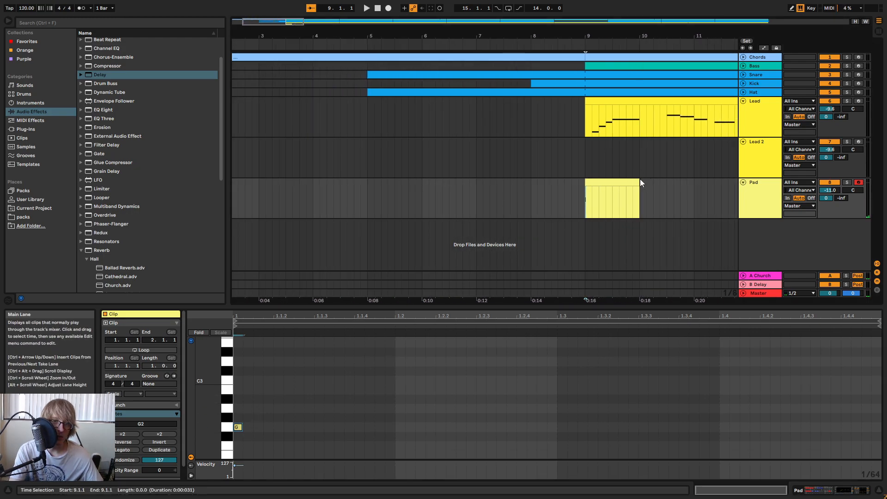
{"action": "left_click_drag", "start_coordinate": [639, 179], "coordinate": [739, 180]}
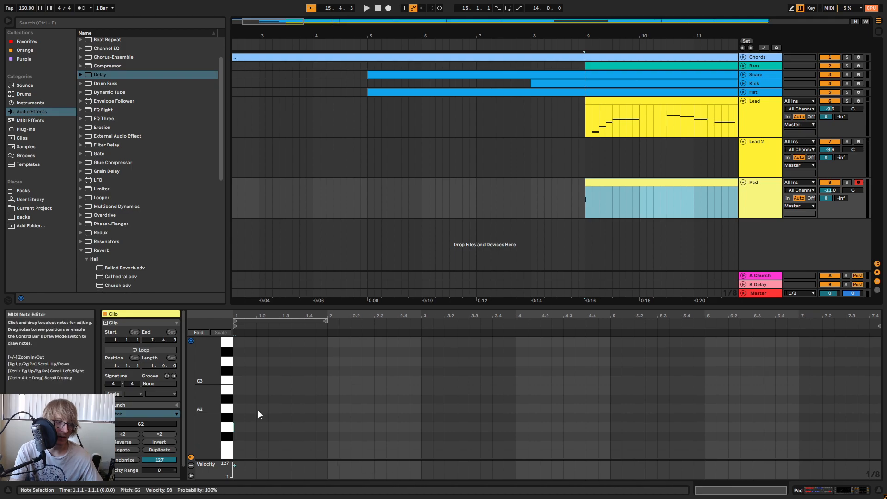
{"action": "left_click", "coordinate": [250, 399]}
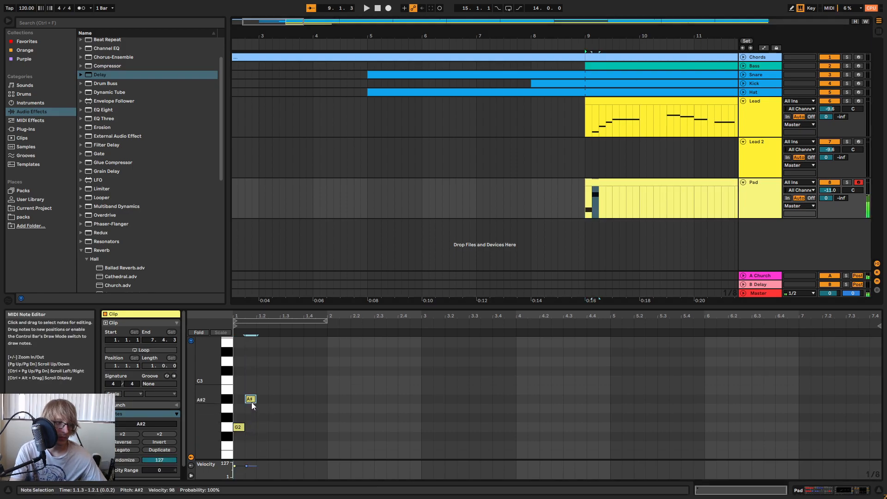
{"action": "key", "text": "ctrl+a"}
{"action": "key", "text": "Delete"}
- Enter a rising arpeggio of consecutive thirty-second notes G2, B2, D3 and F#3 at the start of the Pad clip
{"action": "left_click_drag", "start_coordinate": [247, 316], "coordinate": [264, 337]}
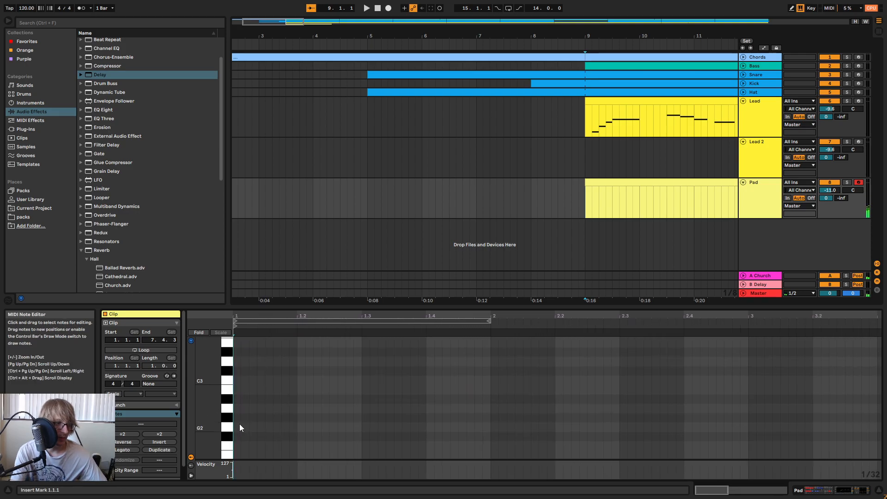
{"action": "double_click", "coordinate": [236, 425]}
{"action": "double_click", "coordinate": [245, 390]}
{"action": "left_click", "coordinate": [252, 360]}
{"action": "double_click", "coordinate": [252, 359]}
{"action": "scroll", "coordinate": [271, 363], "scroll_direction": "up", "scroll_amount": 3}
{"action": "double_click", "coordinate": [261, 351]}
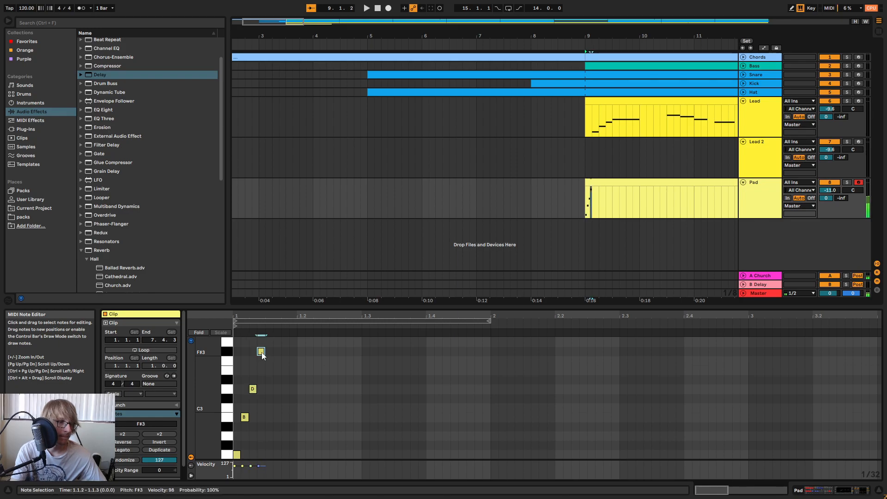
- Play the new arpeggio from bar 9 with the Pad track soloed and with the full mix
{"action": "key", "text": "space"}
{"action": "key", "text": "space"}
{"action": "key", "text": "space"}
{"action": "left_click", "coordinate": [847, 183]}
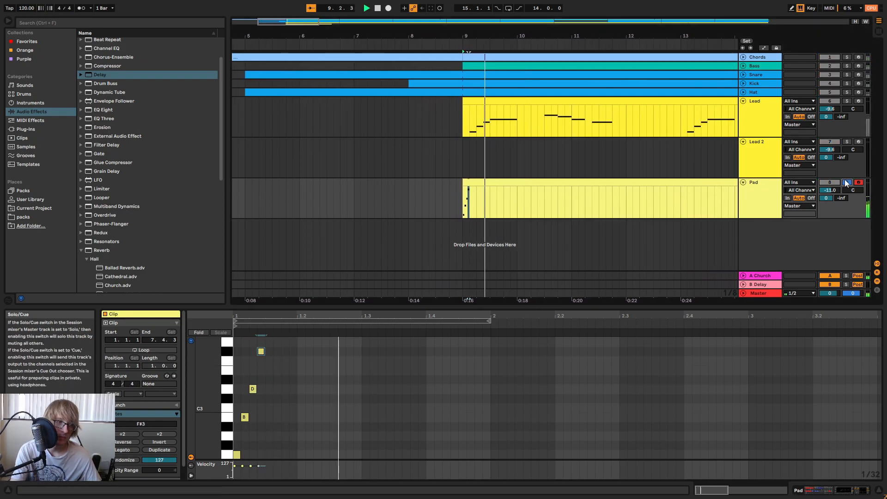
{"action": "left_click", "coordinate": [847, 183]}
{"action": "left_click_drag", "start_coordinate": [469, 33], "coordinate": [445, 36]}
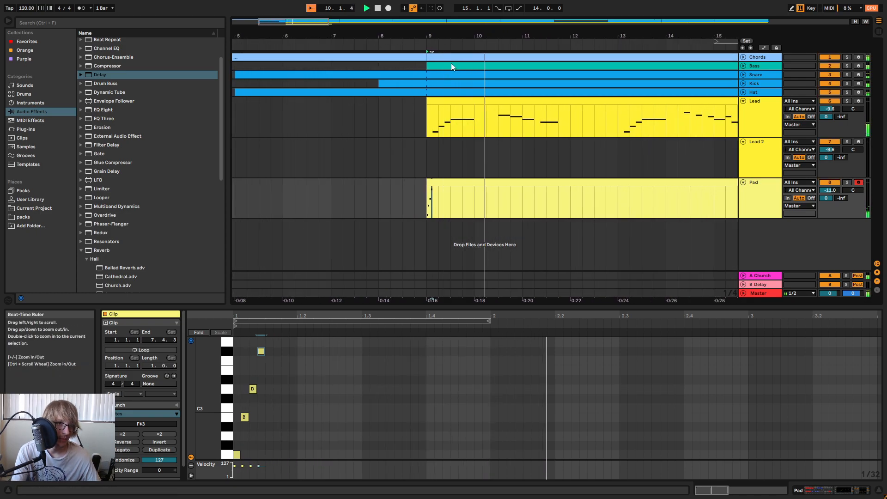
- Duplicate the Pad clip's section from bar 9 to bar 11 so the arpeggio repeats at bar 11
{"action": "left_click_drag", "start_coordinate": [424, 202], "coordinate": [522, 209]}
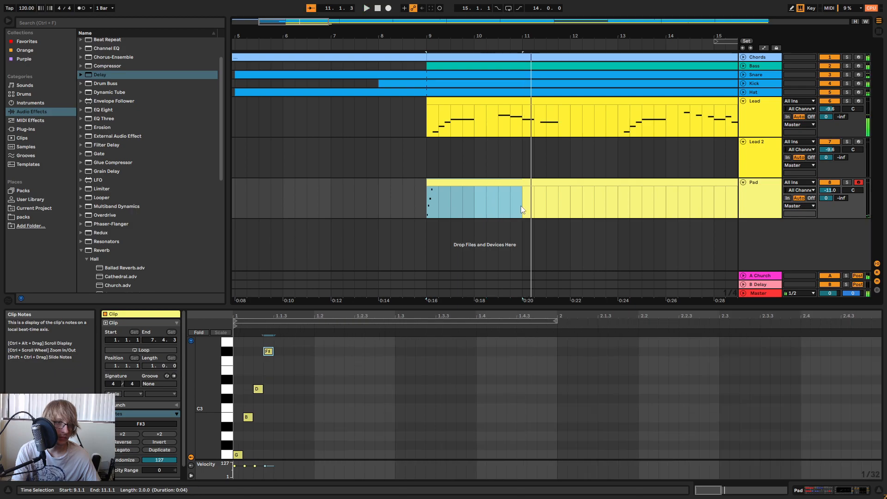
{"action": "key", "text": "ctrl+d"}
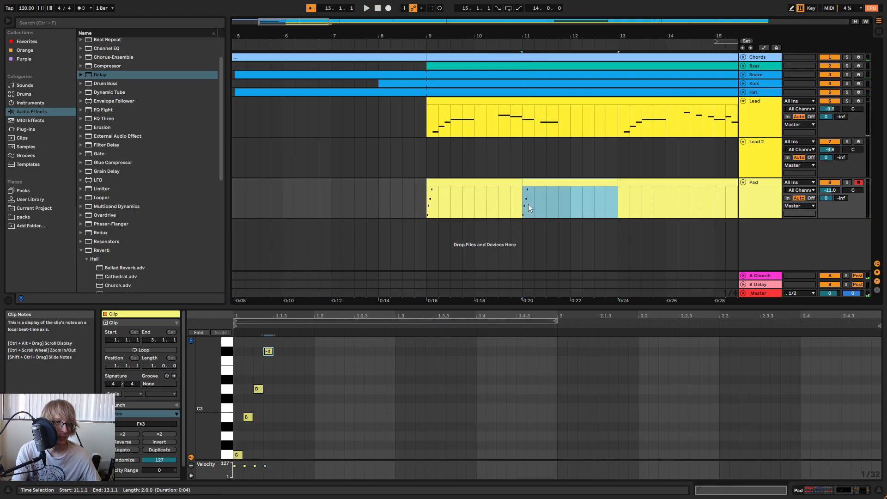
{"action": "key", "text": "space"}
- Transpose all four notes of the bar 11 arpeggio down two semitones
{"action": "scroll", "coordinate": [265, 390], "scroll_direction": "down", "scroll_amount": 3}
{"action": "left_click_drag", "start_coordinate": [238, 416], "coordinate": [320, 377]}
{"action": "scroll", "coordinate": [296, 358], "scroll_direction": "down", "scroll_amount": 2}
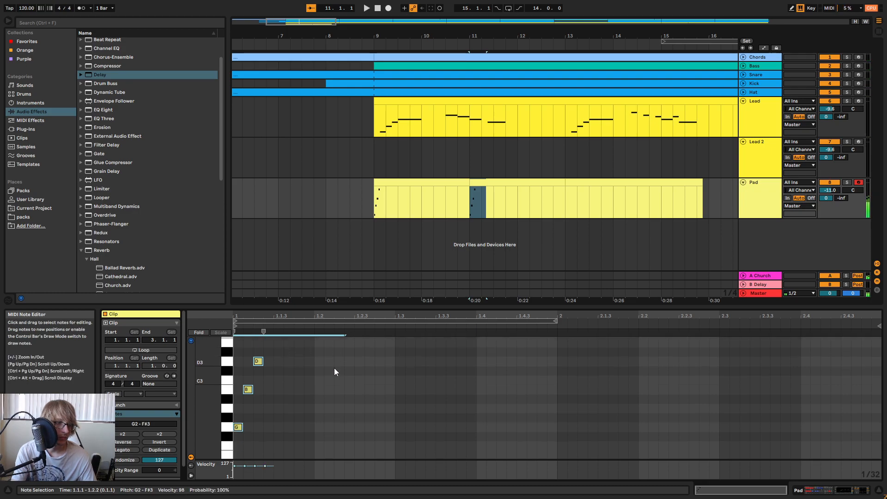
{"action": "key", "text": "Down"}
{"action": "key", "text": "Down"}
- Audition the bar 11 arpeggio and change its lowest note to F#2
{"action": "key", "text": "space"}
{"action": "key", "text": "space"}
{"action": "left_click_drag", "start_coordinate": [236, 426], "coordinate": [236, 454]}
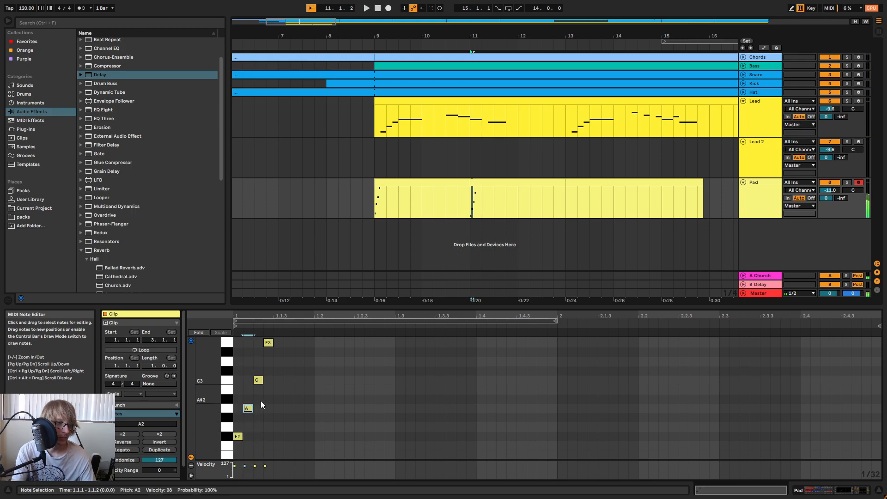
- Raise the third note of the bar 11 arpeggio to C#3 and audition the part from bar 11 and from bar 9
{"action": "key", "text": "Up"}
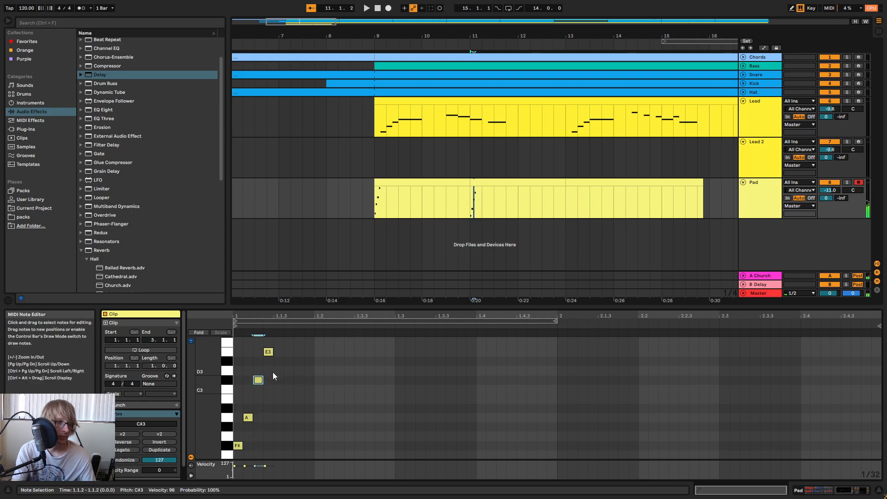
{"action": "key", "text": "space"}
{"action": "left_click_drag", "start_coordinate": [459, 200], "coordinate": [554, 200]}
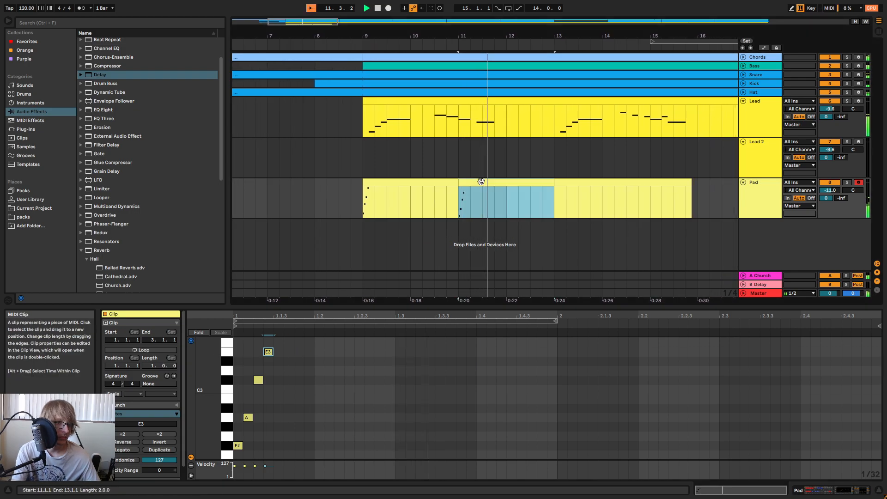
{"action": "key", "text": "space"}
{"action": "left_click", "coordinate": [404, 182]}
{"action": "key", "text": "space"}
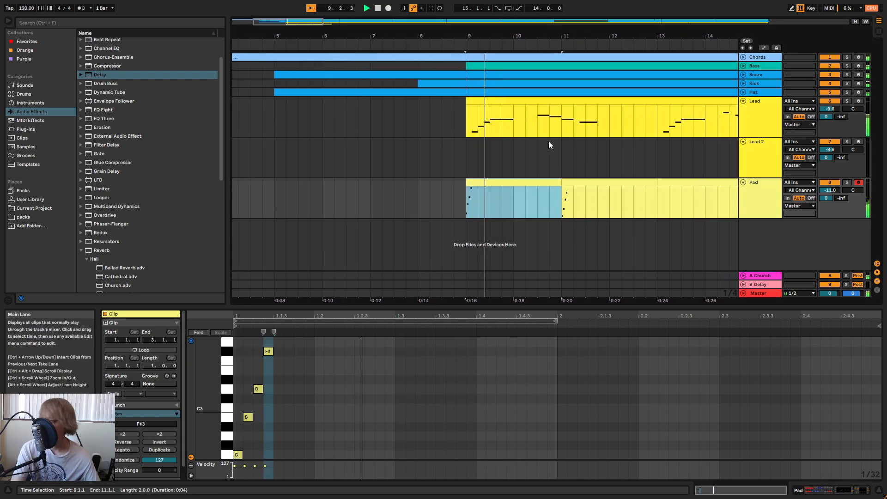
{"action": "key", "text": "space"}
- Try squeezing the four bar 9 arpeggio notes to half their length and spacing, and play the result in the mix
{"action": "left_click_drag", "start_coordinate": [241, 316], "coordinate": [262, 316]}
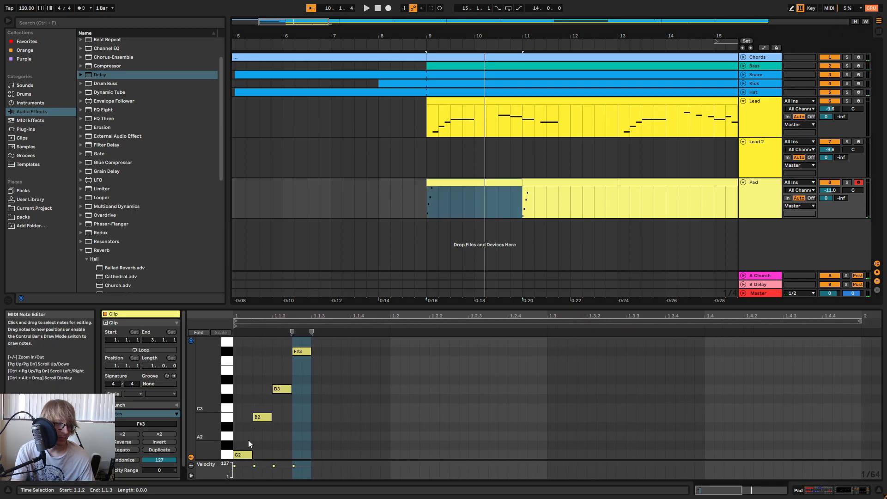
{"action": "left_click", "coordinate": [279, 445]}
{"action": "key", "text": "ctrl+a"}
{"action": "mouse_move", "coordinate": [271, 419]}
{"action": "left_mouse_down"}
{"action": "mouse_move", "coordinate": [254, 432]}
{"action": "mouse_move", "coordinate": [341, 342]}
{"action": "left_mouse_up"}
{"action": "key", "text": "Left"}
{"action": "left_click_drag", "start_coordinate": [264, 401], "coordinate": [317, 334]}
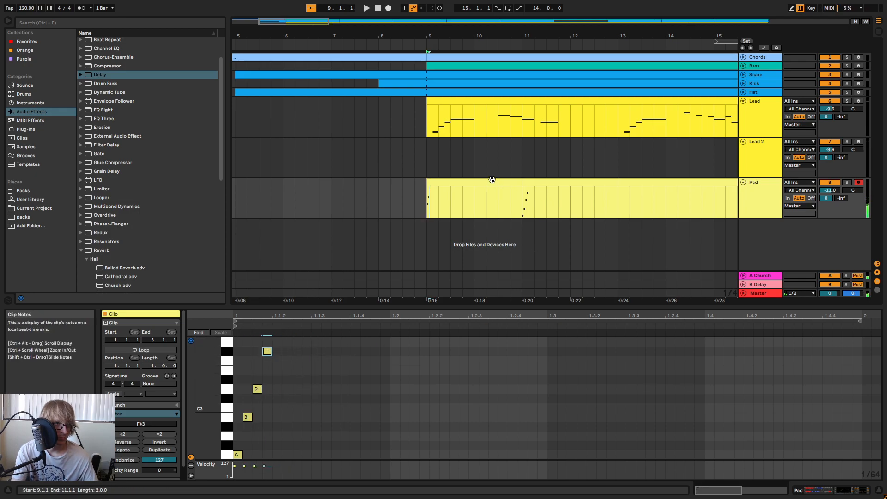
{"action": "left_click", "coordinate": [511, 212]}
{"action": "key", "text": "space"}
{"action": "left_click", "coordinate": [511, 212]}
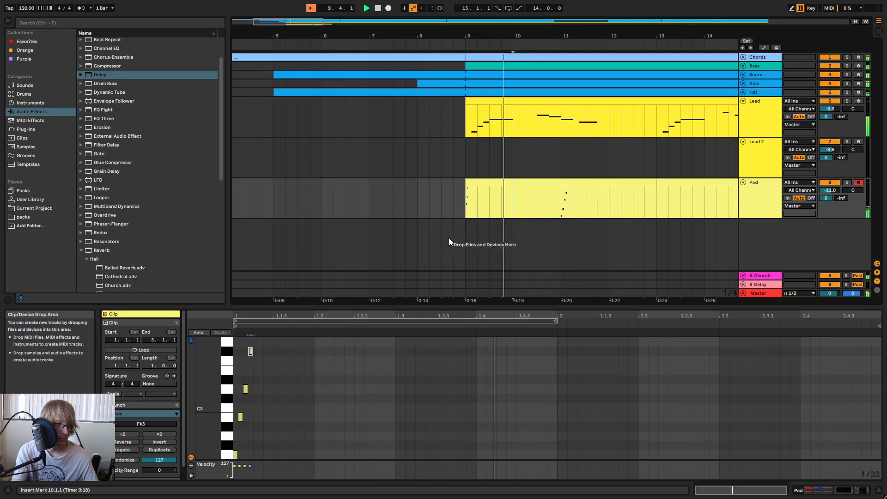
{"action": "key", "text": "space"}
- Undo the squeezing of the bar 9 arpeggio notes and play the original timing from bar 9
{"action": "key", "text": "ctrl+z"}
{"action": "key", "text": "ctrl+z"}
{"action": "key", "text": "space"}
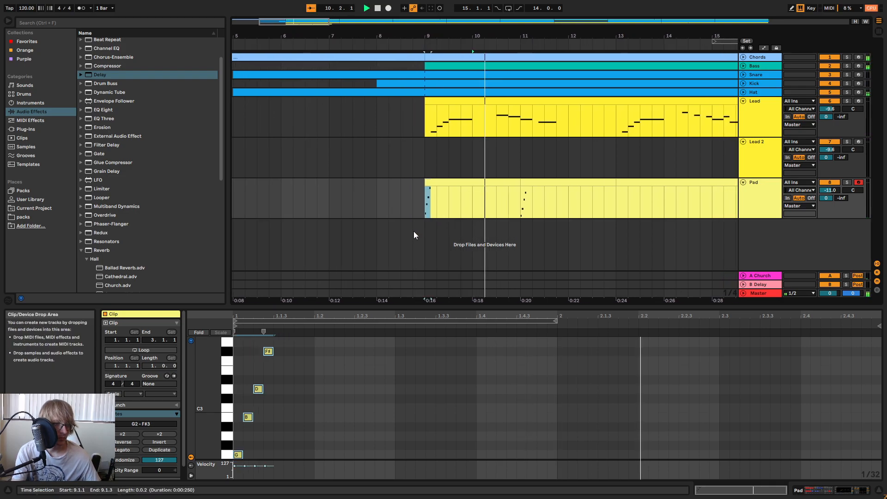
{"action": "left_click", "coordinate": [471, 181]}
{"action": "key", "text": "space"}
{"action": "key", "text": "space"}
- Try shifting the Pad clip a sixteenth note ahead of bar 9, audition it from bar 8, and undo the shift
{"action": "scroll", "coordinate": [478, 181], "scroll_direction": "up", "scroll_amount": 5}
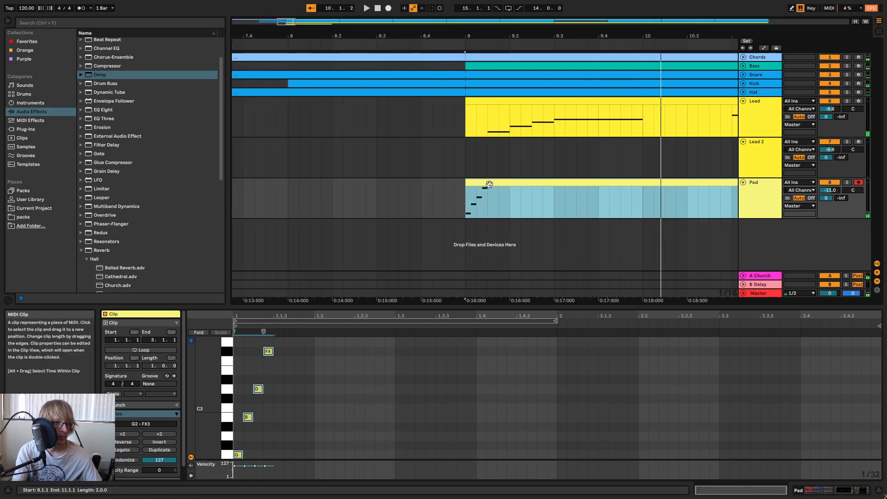
{"action": "left_click_drag", "start_coordinate": [491, 184], "coordinate": [483, 183]}
{"action": "key", "text": "space"}
{"action": "left_click", "coordinate": [352, 44]}
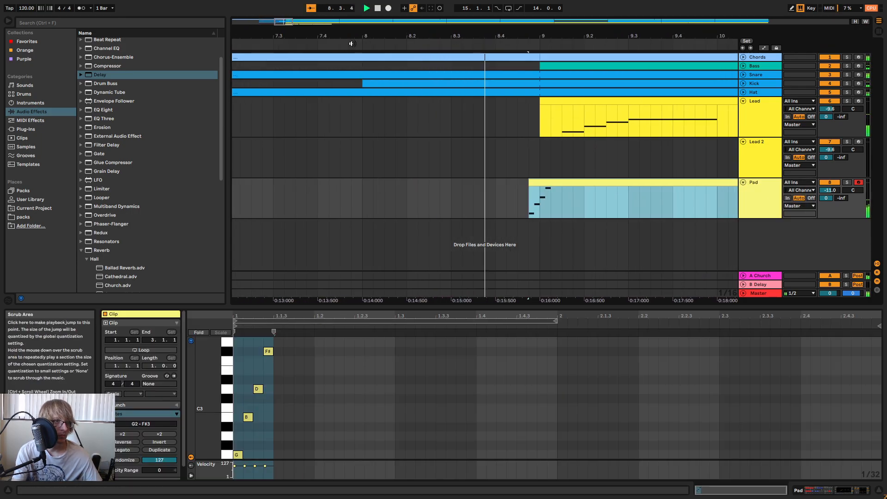
{"action": "left_click_drag", "start_coordinate": [437, 34], "coordinate": [483, 34]}
{"action": "key", "text": "space"}
{"action": "key", "text": "ctrl+z"}
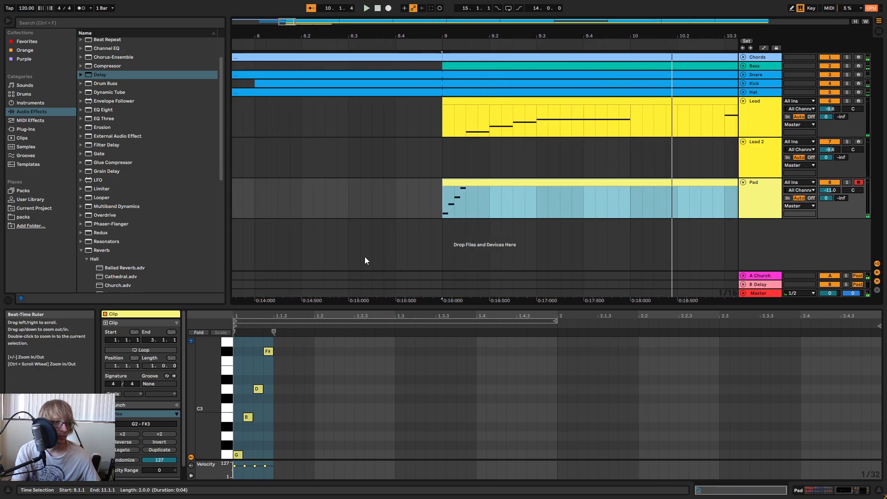
- Nudge the B2, D3 and F#3 notes of the bar 9 arpeggio slightly earlier so the notes start closer together
{"action": "mouse_move", "coordinate": [277, 316]}
{"action": "left_mouse_down"}
{"action": "mouse_move", "coordinate": [278, 330]}
{"action": "mouse_move", "coordinate": [308, 335]}
{"action": "mouse_move", "coordinate": [265, 315]}
{"action": "left_mouse_up"}
{"action": "left_click_drag", "start_coordinate": [279, 440], "coordinate": [331, 336]}
{"action": "key", "text": "Left"}
{"action": "key", "text": "Left"}
{"action": "key", "text": "Left"}
{"action": "key", "text": "Left"}
{"action": "key", "text": "Left"}
{"action": "key", "text": "Left"}
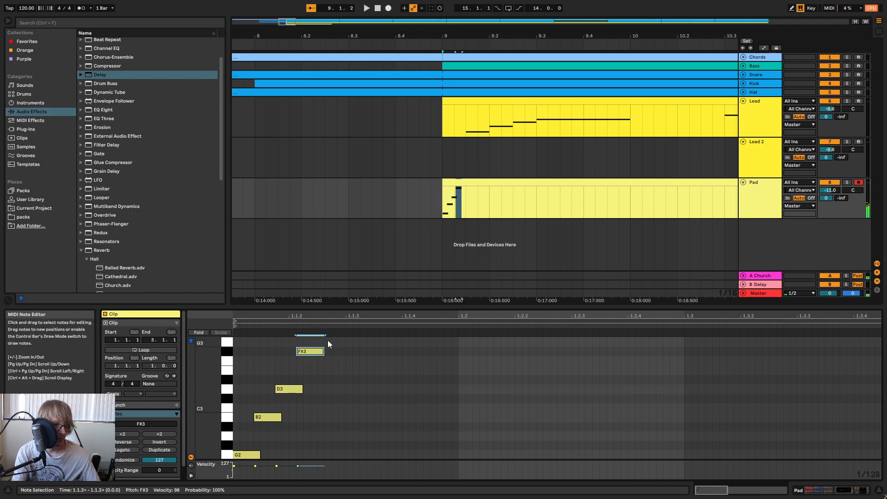
- Shorten all four bar 9 arpeggio notes together so each ends where the following one starts, and audition the result
{"action": "left_click_drag", "start_coordinate": [249, 360], "coordinate": [364, 458]}
{"action": "left_click", "coordinate": [323, 351], "text": "shift"}
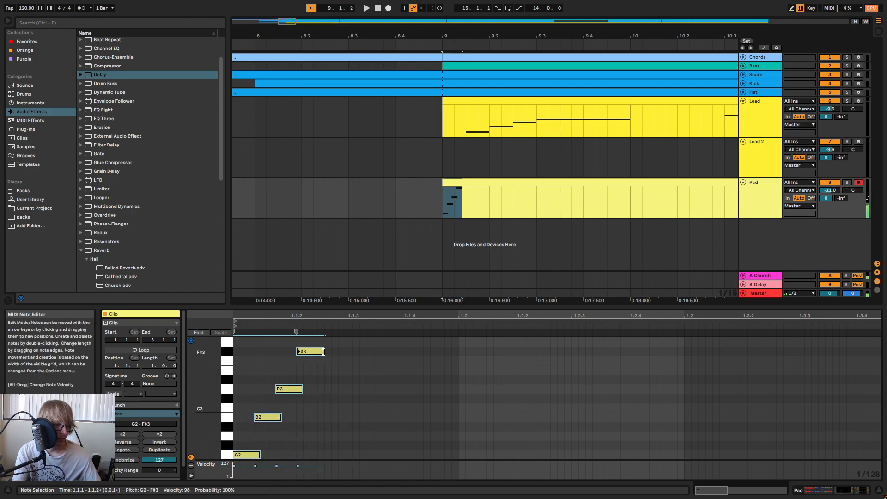
{"action": "left_click_drag", "start_coordinate": [323, 351], "coordinate": [319, 351]}
{"action": "key", "text": "space"}
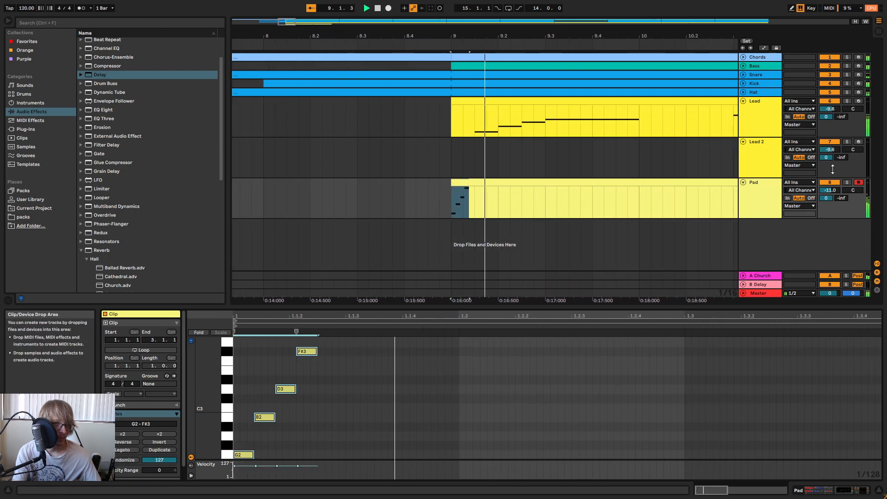
{"action": "left_click", "coordinate": [847, 182]}
{"action": "left_click", "coordinate": [850, 182]}
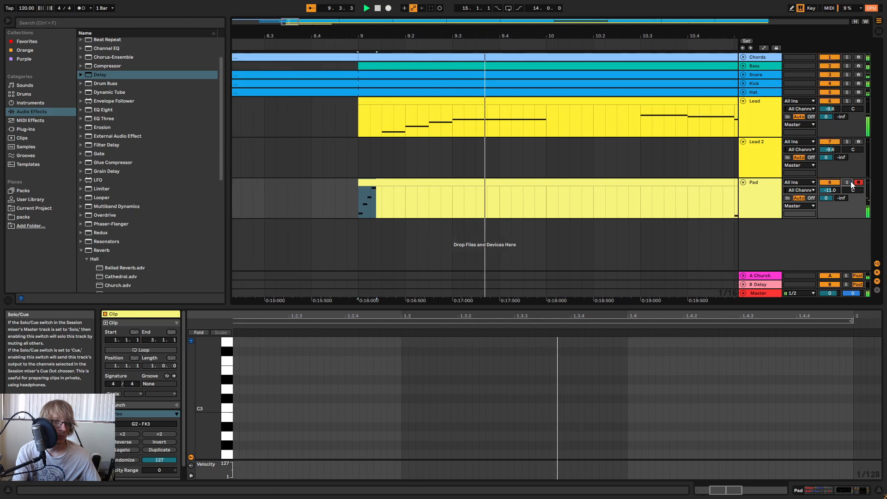
- Set the Pad track's Delay to 50% Dry/Wet, turn off Ping Pong, and listen from bar 9
{"action": "left_click_drag", "start_coordinate": [572, 37], "coordinate": [571, 18]}
{"action": "key", "text": "Tab"}
{"action": "key", "text": "Tab"}
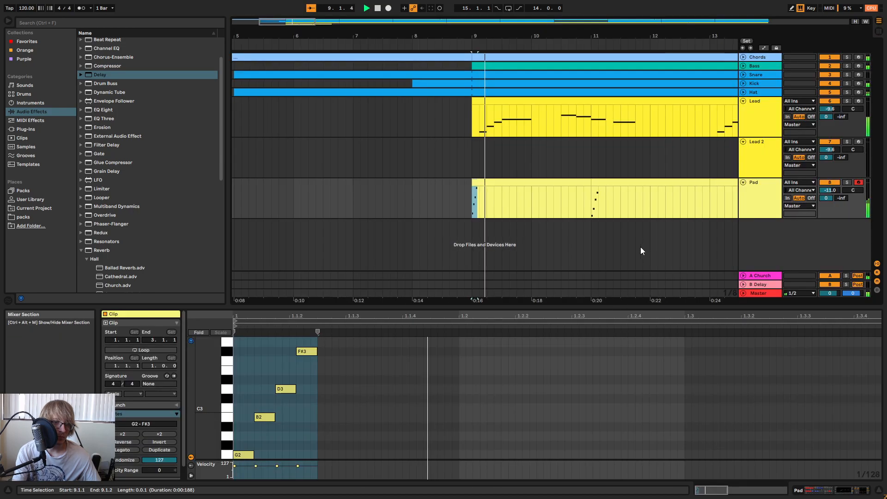
{"action": "key", "text": "shift+Tab"}
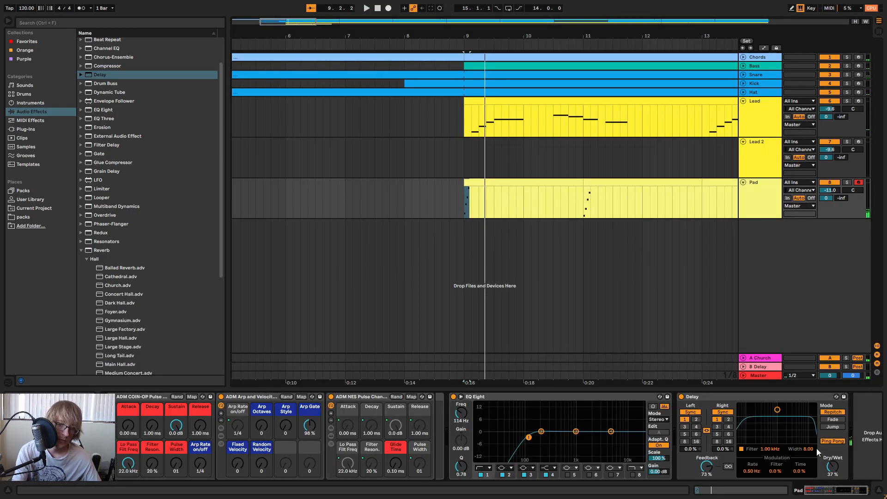
{"action": "left_click_drag", "start_coordinate": [833, 467], "coordinate": [832, 457]}
{"action": "key", "text": "space"}
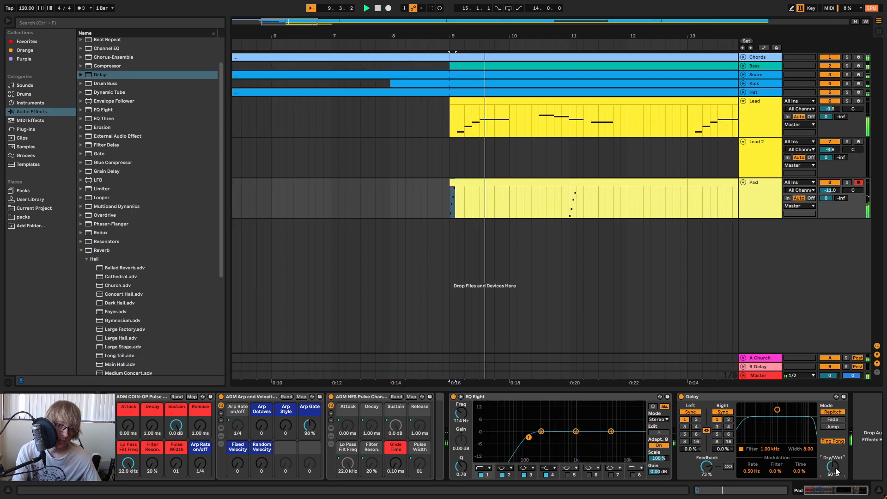
{"action": "left_click", "coordinate": [832, 442]}
{"action": "key", "text": "space"}
{"action": "key", "text": "space"}
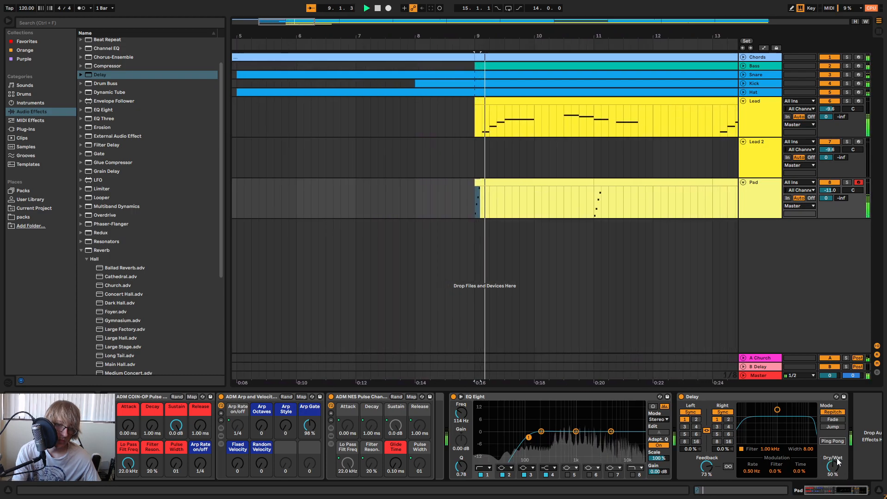
- Set the Pad Delay's Feedback to 88% while auditioning the arpeggio in the mix and with the Pad soloed
{"action": "mouse_move", "coordinate": [707, 467]}
{"action": "left_mouse_down"}
{"action": "mouse_move", "coordinate": [707, 457]}
{"action": "mouse_move", "coordinate": [706, 468]}
{"action": "left_mouse_up"}
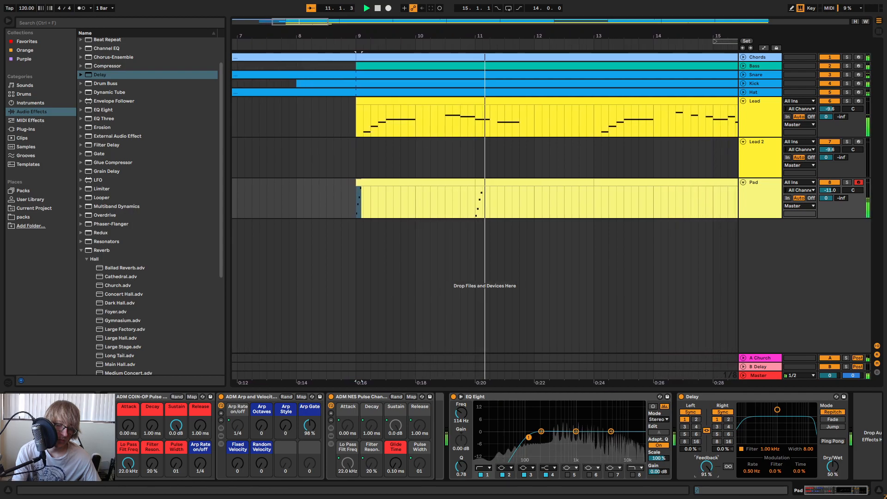
{"action": "key", "text": "space"}
{"action": "key", "text": "space"}
{"action": "left_click", "coordinate": [847, 182]}
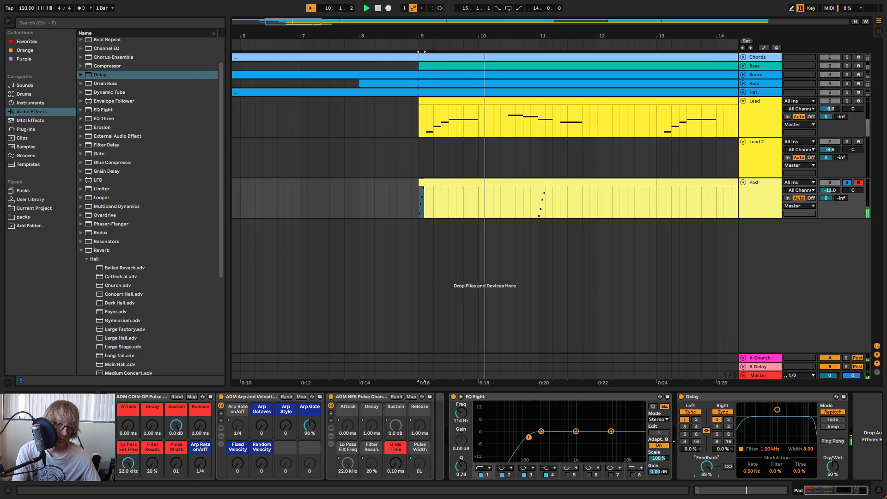
{"action": "left_click_drag", "start_coordinate": [706, 467], "coordinate": [707, 468]}
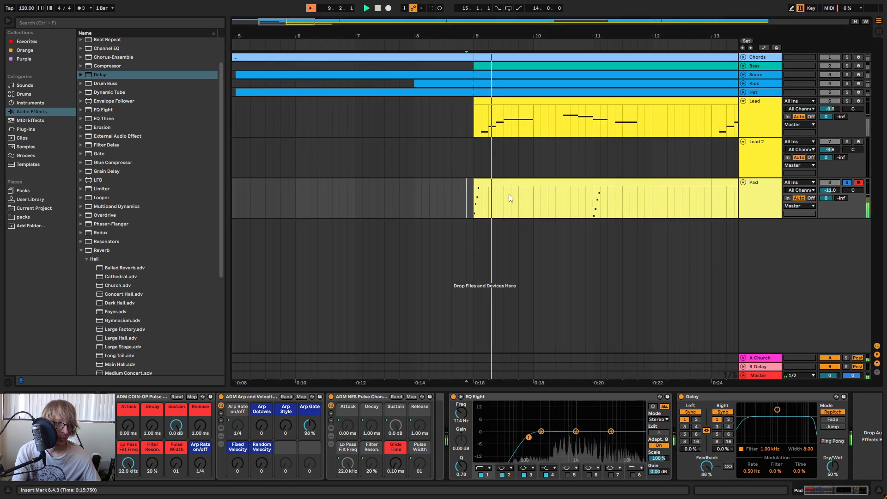
- Duplicate the revised bar 9 Pad clip over the bar 11 clip and open the copy in an enlarged note editor
{"action": "left_click", "coordinate": [530, 185]}
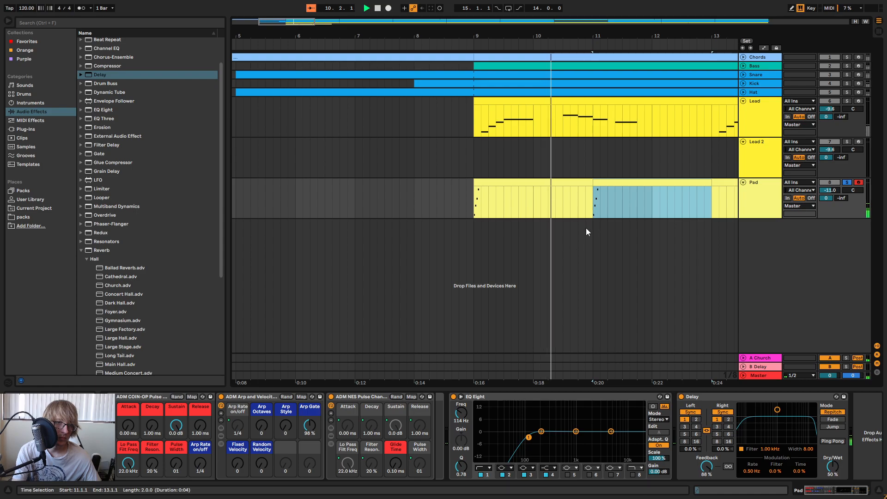
{"action": "double_click", "coordinate": [605, 196]}
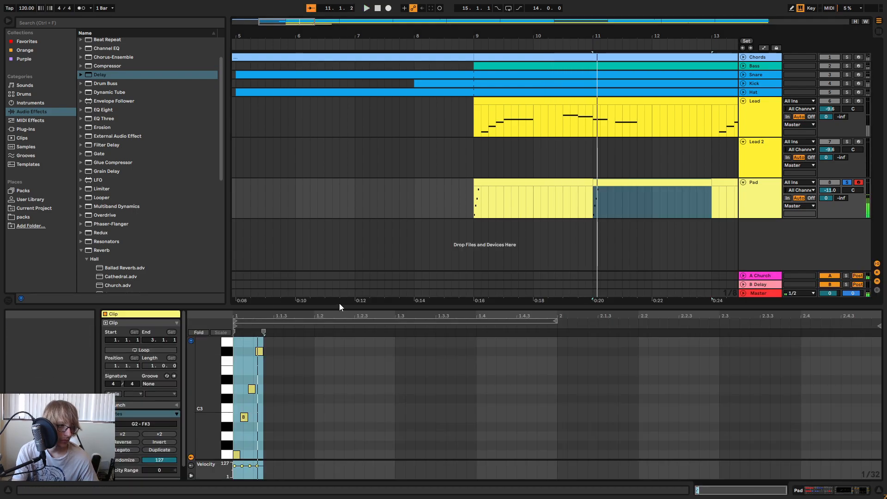
{"action": "left_click_drag", "start_coordinate": [339, 306], "coordinate": [324, 204]}
- Lower the bar 11 arpeggio notes to F#2, A2, C#3 and E3 and play them with the Pad unsoloed
{"action": "left_click_drag", "start_coordinate": [234, 365], "coordinate": [296, 242]}
{"action": "key", "text": "Down"}
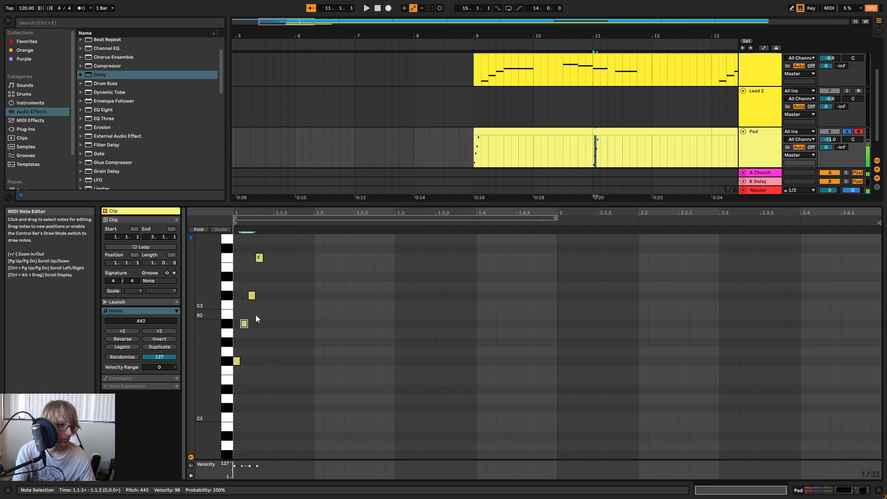
{"action": "key", "text": "space"}
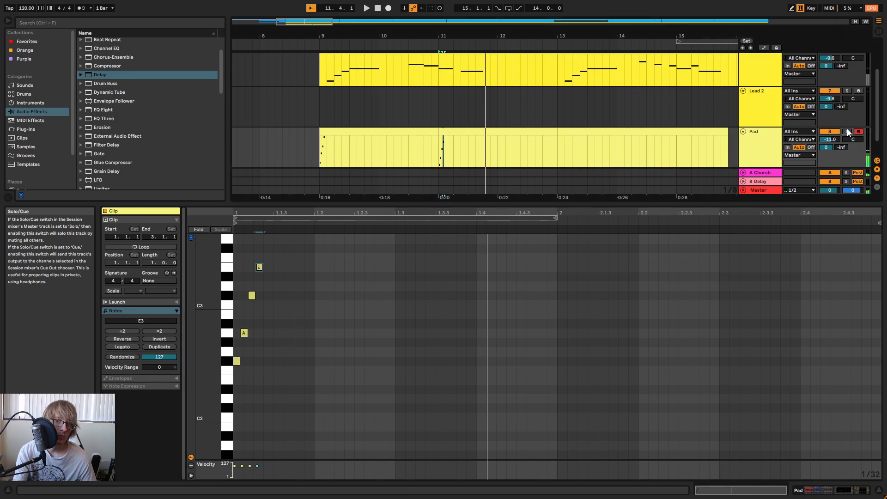
{"action": "left_click", "coordinate": [520, 101]}
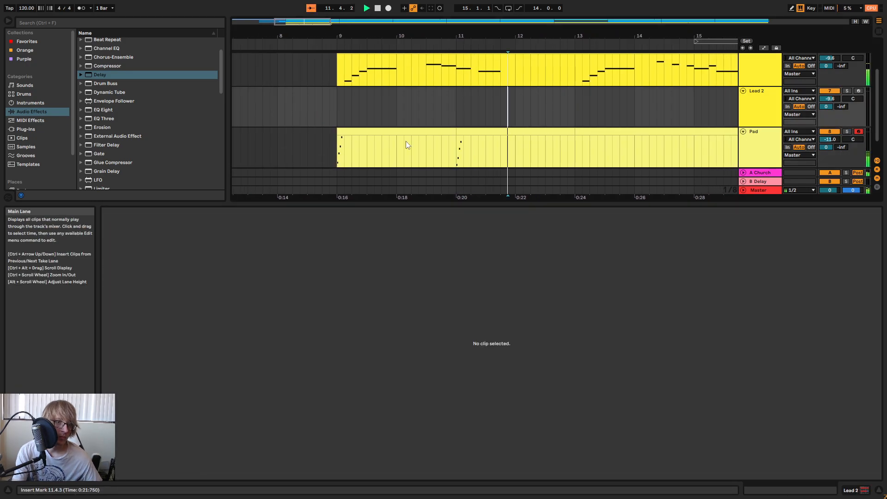
- Copy the bar 9 arpeggio clip to bar 13 and the bar 11 arpeggio clip to bar 15
{"action": "left_click", "coordinate": [408, 144]}
{"action": "left_click", "coordinate": [594, 152]}
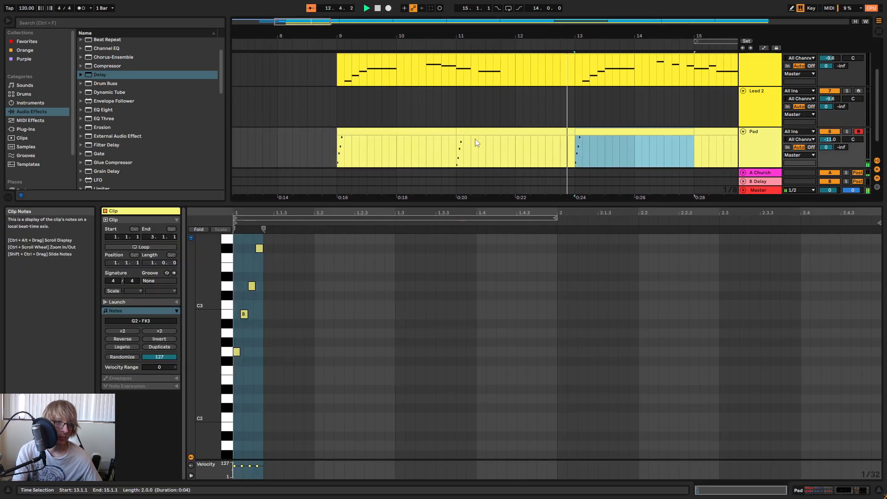
{"action": "key", "text": "minus"}
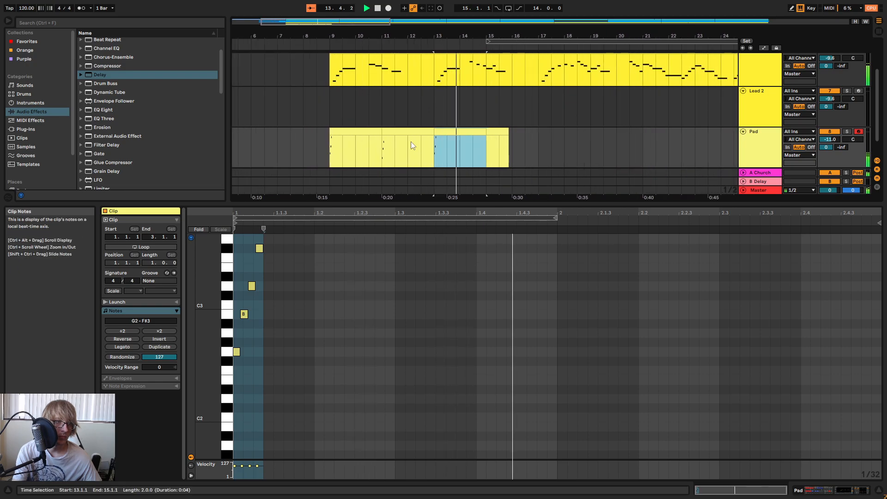
{"action": "left_click", "coordinate": [411, 132]}
{"action": "key", "text": "ctrl+c"}
{"action": "left_click", "coordinate": [487, 144]}
{"action": "key", "text": "ctrl+v"}
- Consolidate the four Pad clips from bar 9 to bar 17 into one eight-bar clip
{"action": "left_click", "coordinate": [367, 133]}
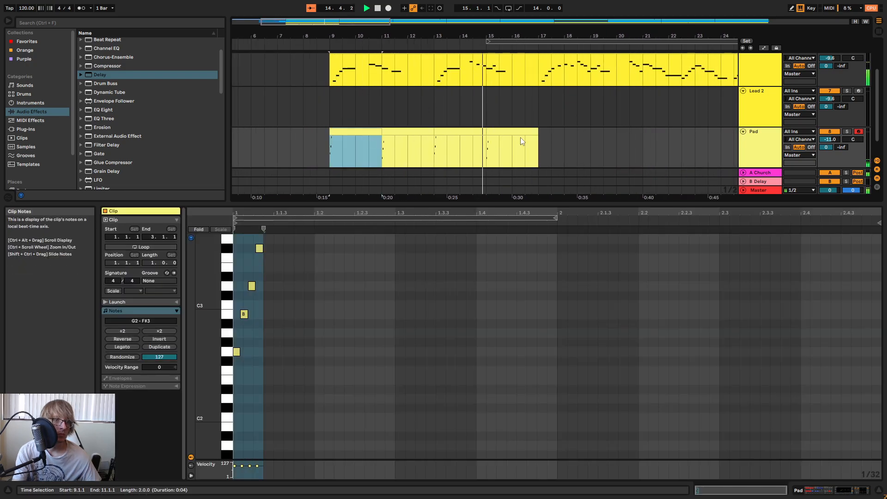
{"action": "left_click", "coordinate": [510, 144], "text": "shift"}
{"action": "right_click", "coordinate": [527, 132]}
{"action": "left_click", "coordinate": [562, 216]}
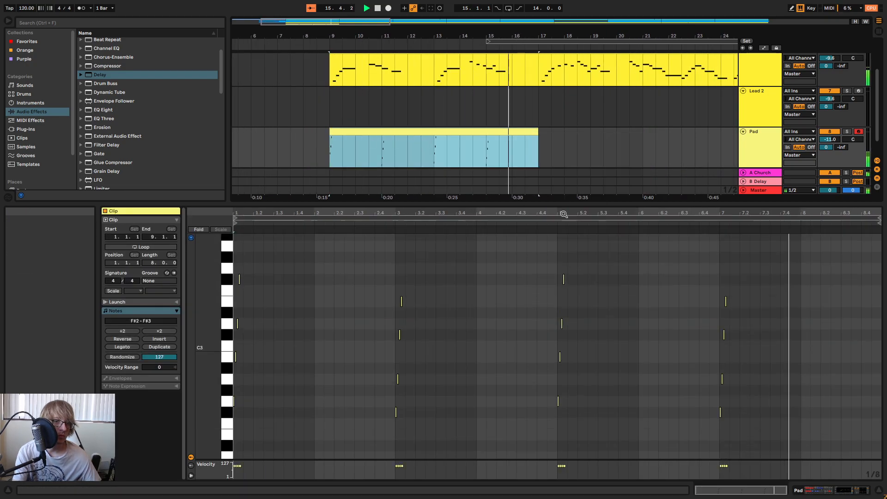
{"action": "key", "text": "minus"}
{"action": "key", "text": "minus"}
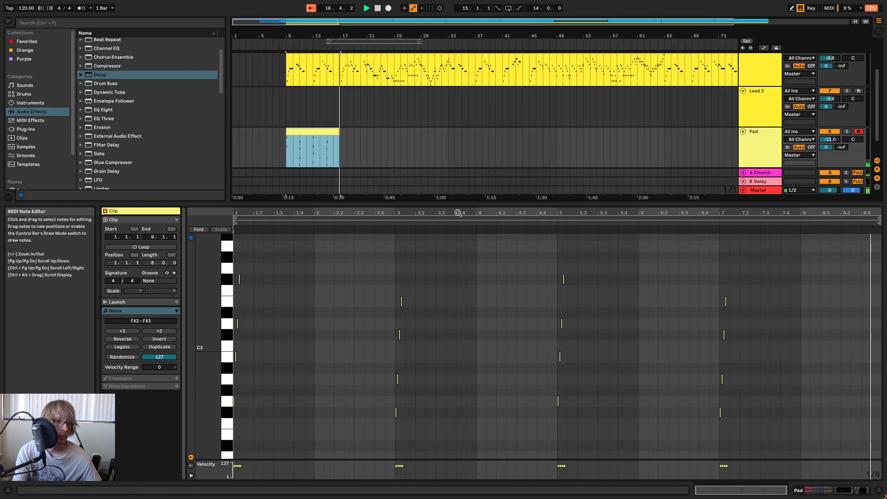
{"action": "left_click_drag", "start_coordinate": [460, 204], "coordinate": [461, 353]}
- Deactivate the eight-bar Pad clip at bar 9, stop playback, and reactivate the clip
{"action": "key", "text": "0"}
{"action": "left_click", "coordinate": [422, 211]}
{"action": "key", "text": "space"}
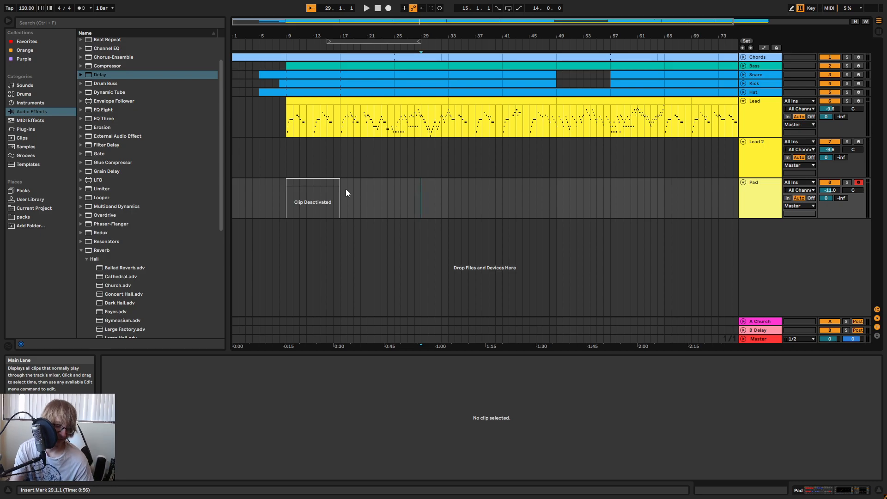
{"action": "left_click", "coordinate": [344, 188]}
{"action": "left_click", "coordinate": [326, 173]}
{"action": "left_click", "coordinate": [327, 183]}
{"action": "key", "text": "0"}
{"action": "left_click", "coordinate": [374, 195]}
- Copy the eight-bar Pad clip at bar 9 to bar 33 and select the copy
{"action": "left_click", "coordinate": [330, 187]}
{"action": "key", "text": "ctrl+c"}
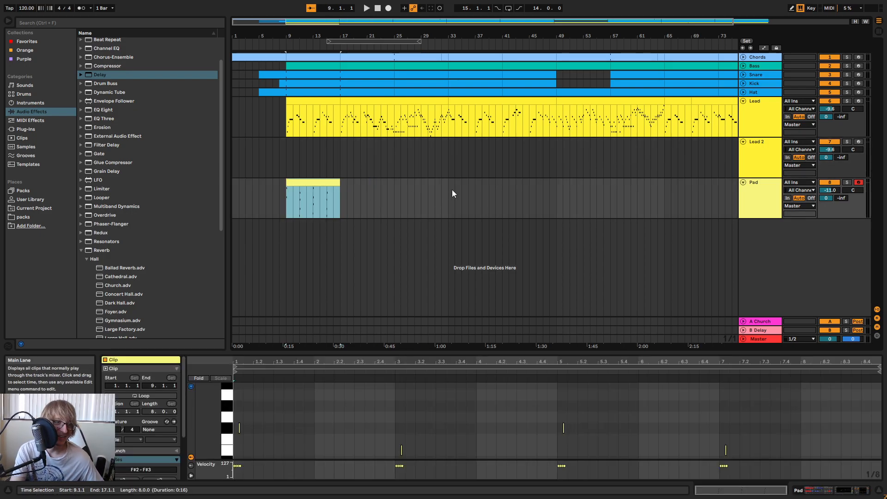
{"action": "left_click", "coordinate": [448, 191]}
{"action": "key", "text": "ctrl+v"}
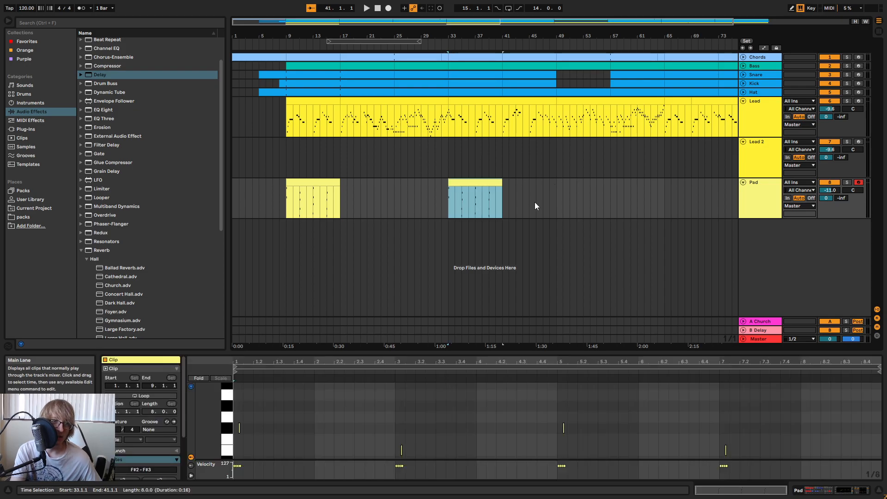
{"action": "left_click", "coordinate": [529, 189]}
{"action": "left_click", "coordinate": [478, 183]}
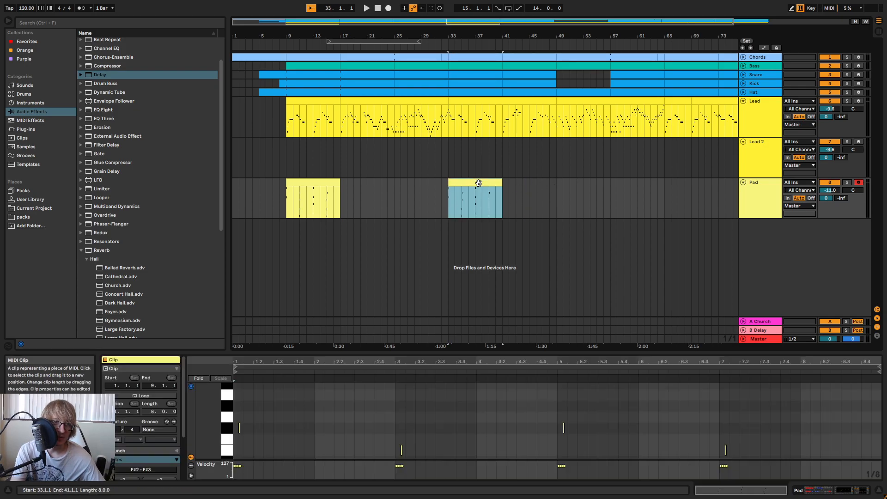
- Enable looping on the Pad clip at bar 33 and extend it to bar 49
{"action": "left_click", "coordinate": [144, 395]}
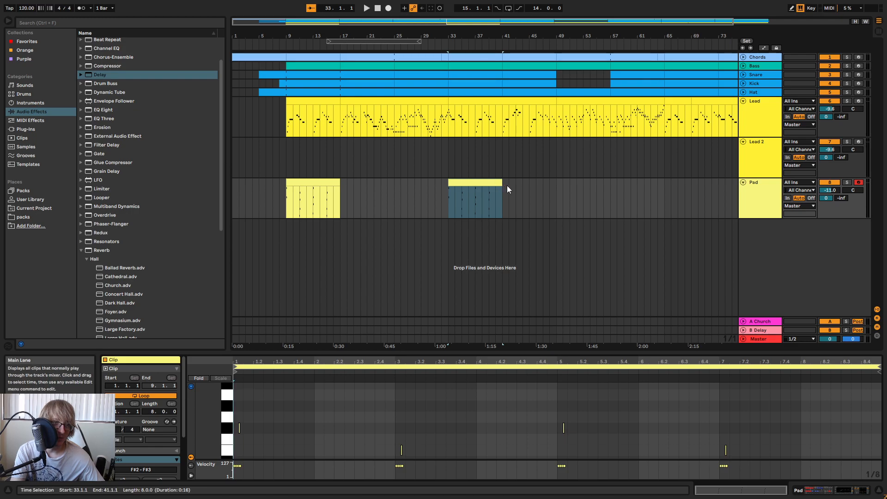
{"action": "left_click_drag", "start_coordinate": [501, 188], "coordinate": [556, 204]}
{"action": "left_click", "coordinate": [396, 197]}
- Delete the Pad clip at bar 9 and play the song into bar 33
{"action": "left_click", "coordinate": [310, 181]}
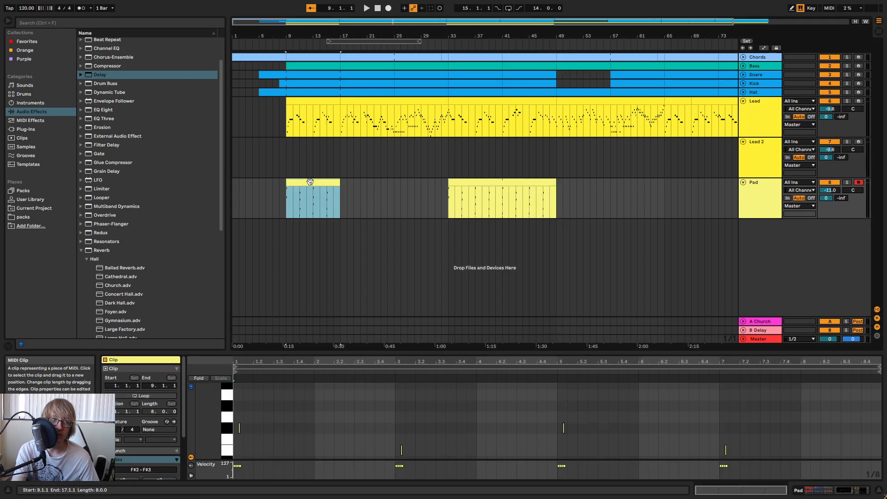
{"action": "key", "text": "Delete"}
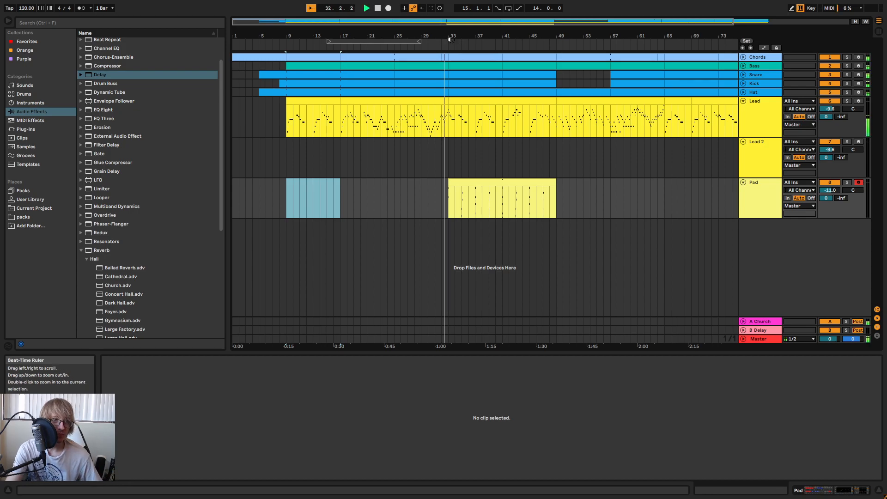
{"action": "left_click_drag", "start_coordinate": [446, 36], "coordinate": [438, 63]}
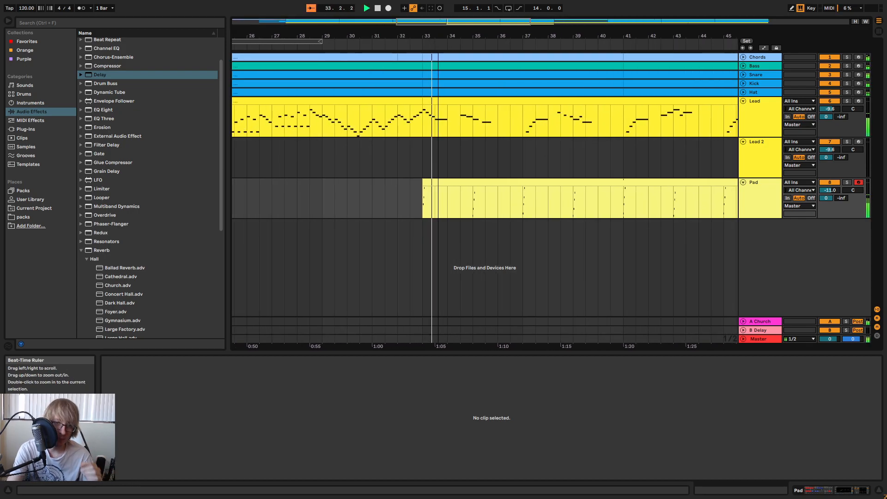
- Rename the Pad track as Shimmer and set its volume to -8.5 dB
{"action": "right_click", "coordinate": [764, 201]}
{"action": "left_click", "coordinate": [773, 230]}
{"action": "type", "text": "Shimmer"}
{"action": "key", "text": "Return"}
{"action": "key", "text": "Tab"}
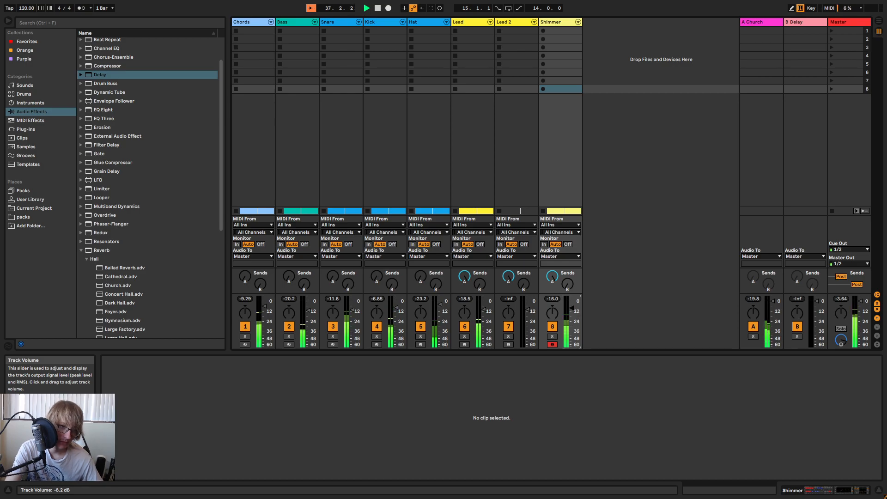
{"action": "key", "text": "Tab"}
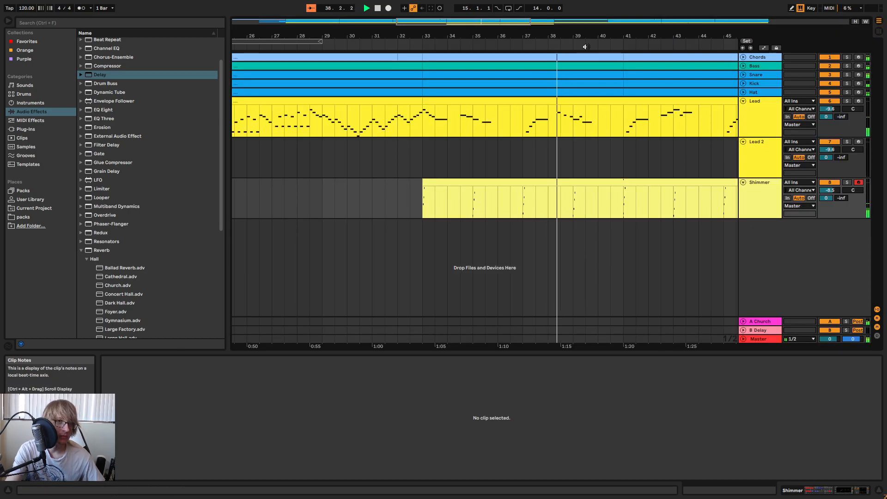
- Play the Shimmer clip from bar 33 to hear how it sits against the lead melody
{"action": "left_click_drag", "start_coordinate": [295, 69], "coordinate": [581, 53]}
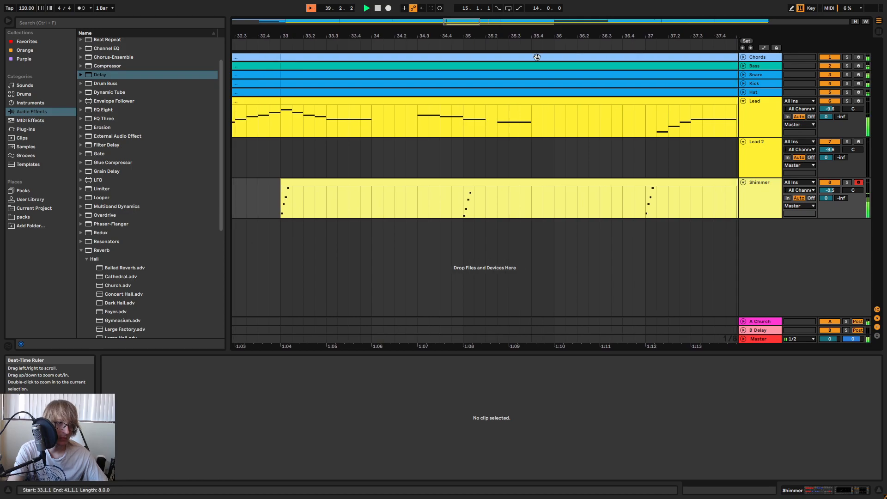
{"action": "left_click_drag", "start_coordinate": [484, 35], "coordinate": [254, 46]}
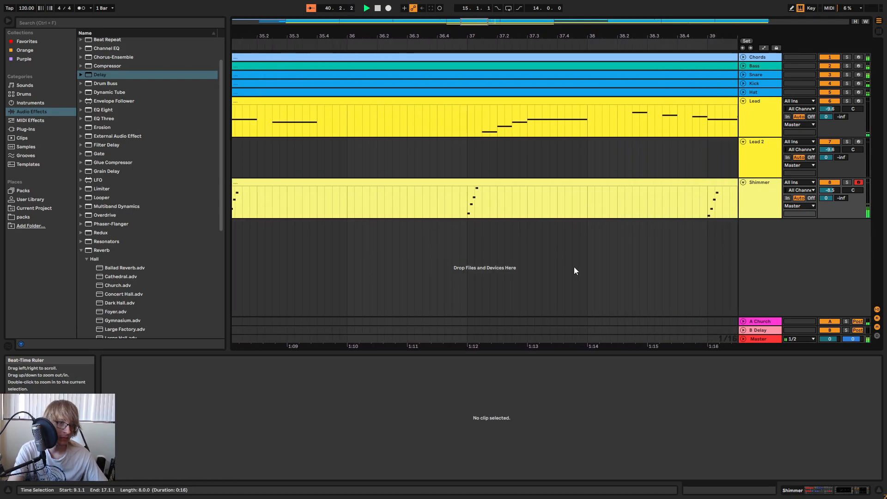
{"action": "left_click", "coordinate": [561, 214]}
{"action": "left_click_drag", "start_coordinate": [648, 36], "coordinate": [711, 21]}
{"action": "key", "text": "space"}
{"action": "key", "text": "space"}
{"action": "left_click", "coordinate": [502, 182]}
{"action": "key", "text": "space"}
{"action": "key", "text": "space"}
{"action": "left_click_drag", "start_coordinate": [318, 361], "coordinate": [326, 364]}
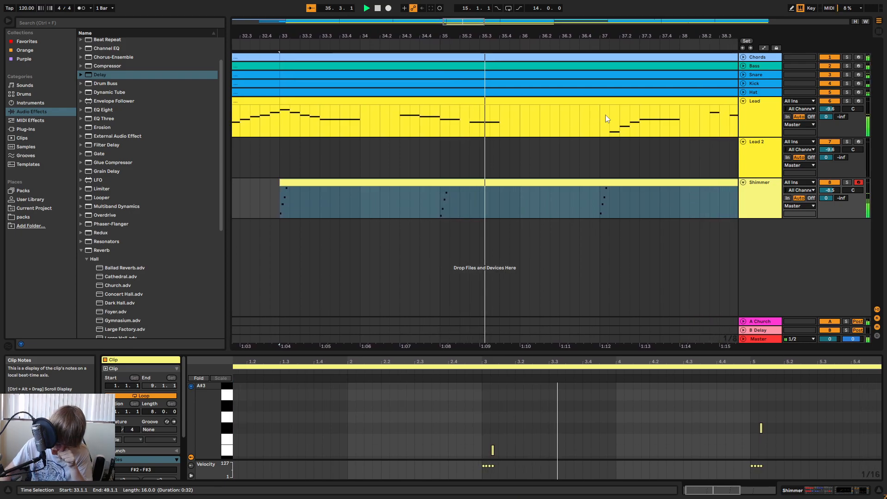
{"action": "left_click_drag", "start_coordinate": [540, 36], "coordinate": [355, 53]}
{"action": "left_click_drag", "start_coordinate": [642, 36], "coordinate": [382, 37]}
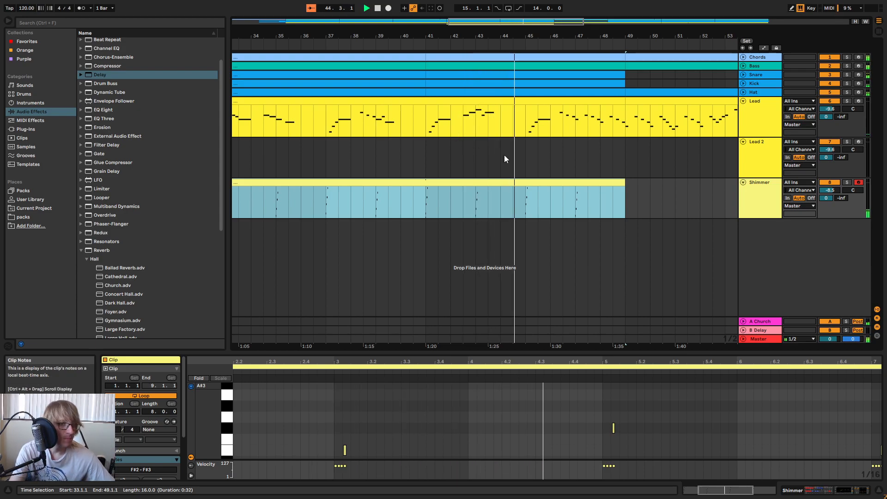
- Set the Shimmer track's volume to -11.0 dB
{"action": "key", "text": "Tab"}
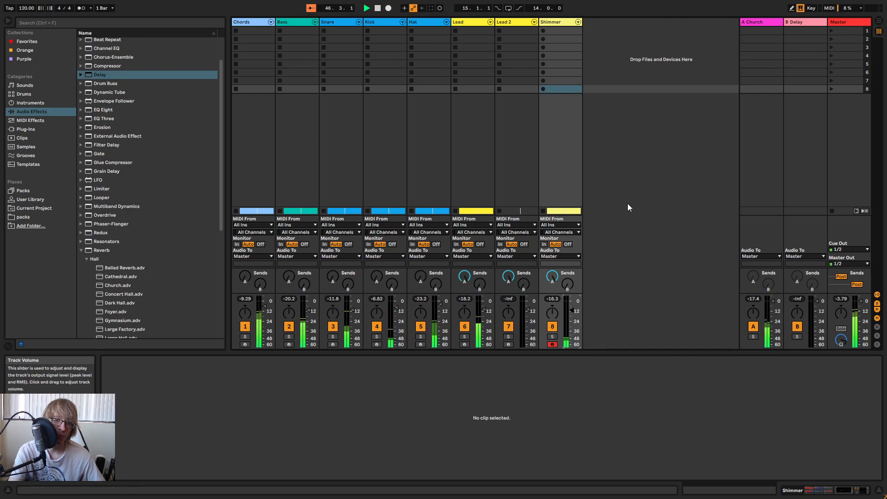
{"action": "key", "text": "Tab"}
- Duplicate the Shimmer clip spanning bars 33 to 49 so the copy starts at bar 49
{"action": "left_click_drag", "start_coordinate": [615, 36], "coordinate": [497, 31]}
{"action": "left_click", "coordinate": [545, 231]}
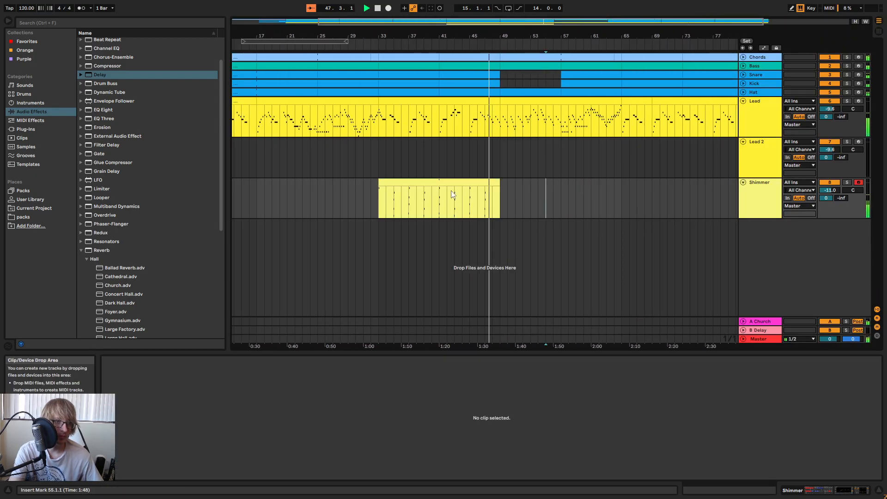
{"action": "left_click", "coordinate": [461, 181]}
{"action": "key", "text": "ctrl+d"}
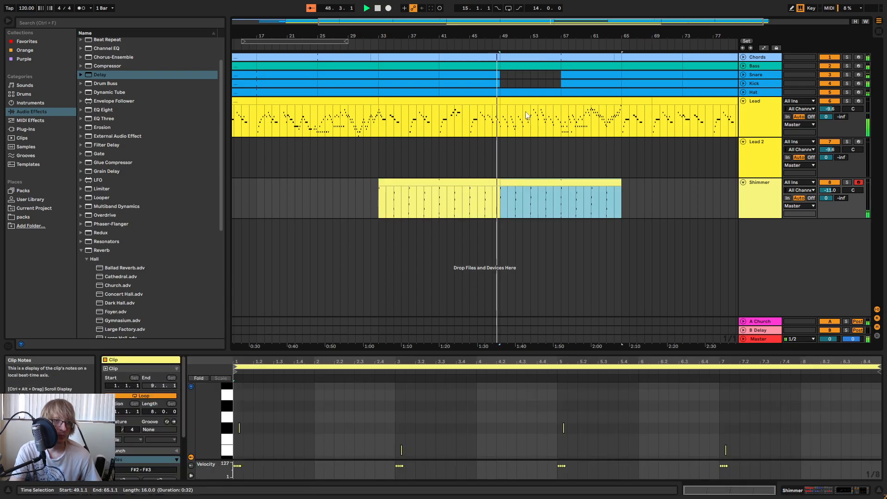
- Examine the notes of the Chords clip at bar 49 in an enlarged note editor
{"action": "left_click", "coordinate": [511, 56]}
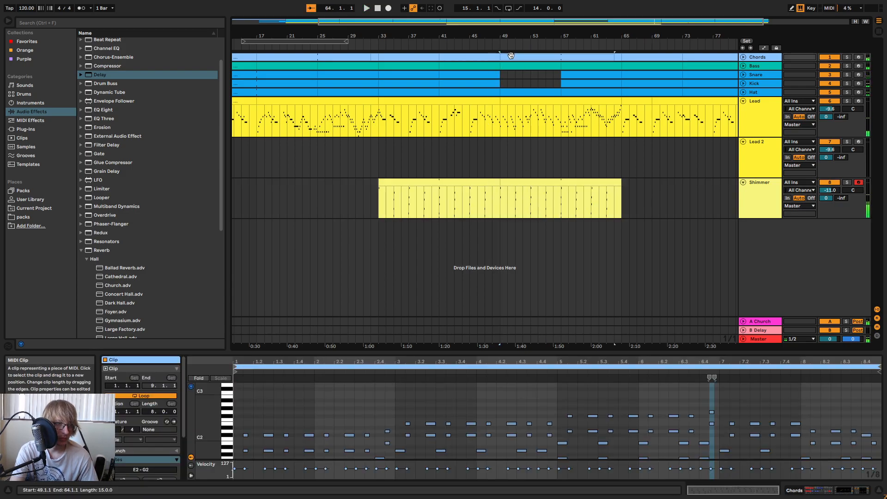
{"action": "left_click_drag", "start_coordinate": [431, 352], "coordinate": [425, 206]}
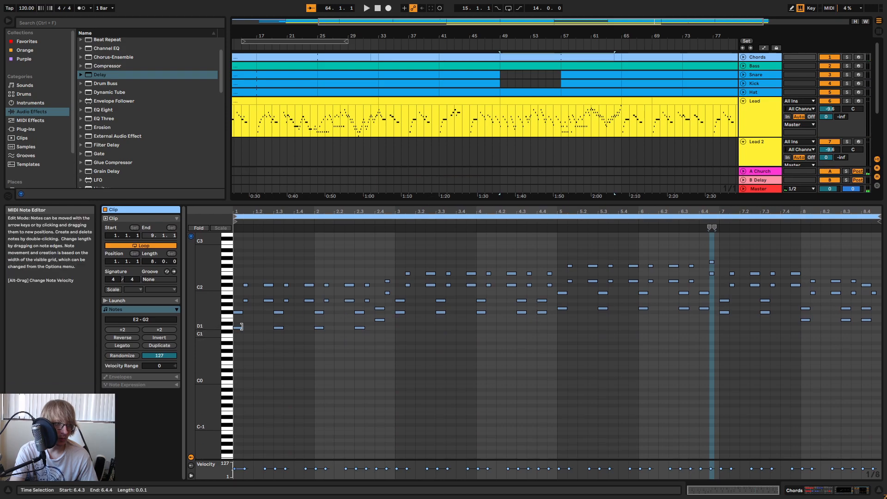
{"action": "scroll", "coordinate": [511, 137], "scroll_direction": "down", "scroll_amount": 3}
- Transpose the first four-note arpeggio of the Shimmer clip at bar 49 down five semitones to D2–C#3
{"action": "left_click", "coordinate": [519, 113]}
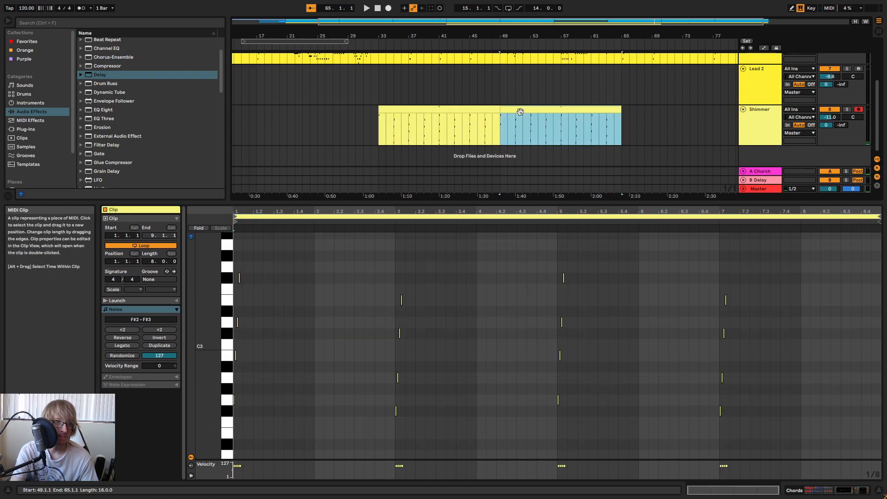
{"action": "left_click", "coordinate": [467, 245]}
{"action": "scroll", "coordinate": [277, 280], "scroll_direction": "up", "scroll_amount": 2}
{"action": "left_click_drag", "start_coordinate": [309, 262], "coordinate": [222, 468]}
{"action": "scroll", "coordinate": [286, 399], "scroll_direction": "down", "scroll_amount": 2}
{"action": "key", "text": "Down"}
{"action": "key", "text": "Down"}
{"action": "key", "text": "Down"}
{"action": "key", "text": "Down"}
{"action": "key", "text": "Down"}
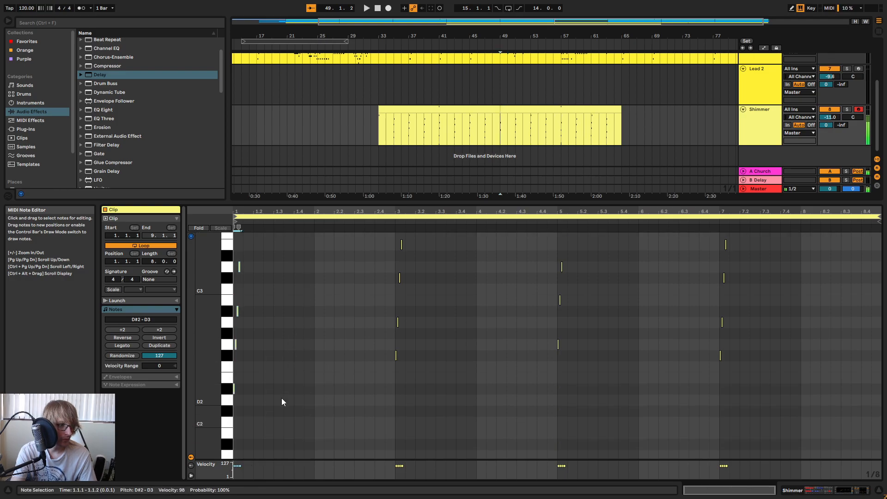
- Play the song from bar 49 to hear the transposed arpeggio against the chords
{"action": "key", "text": "space"}
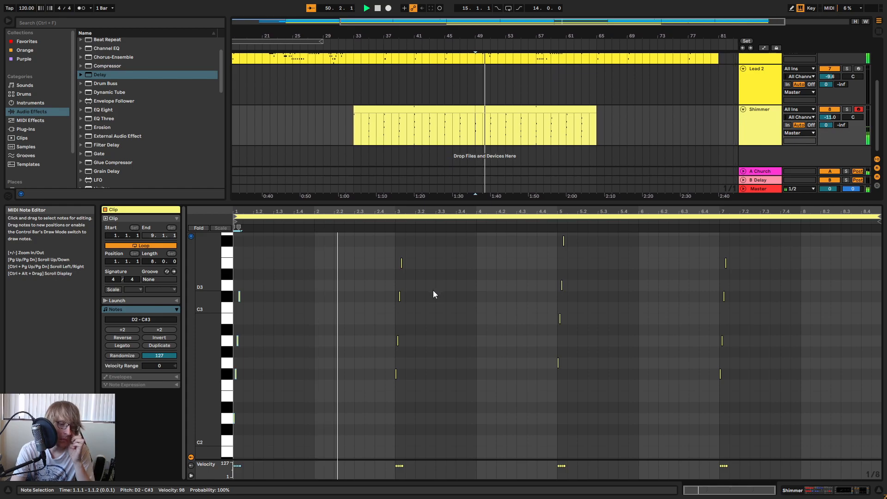
{"action": "scroll", "coordinate": [518, 319], "scroll_direction": "up", "scroll_amount": 2}
{"action": "scroll", "coordinate": [515, 316], "scroll_direction": "down", "scroll_amount": 2}
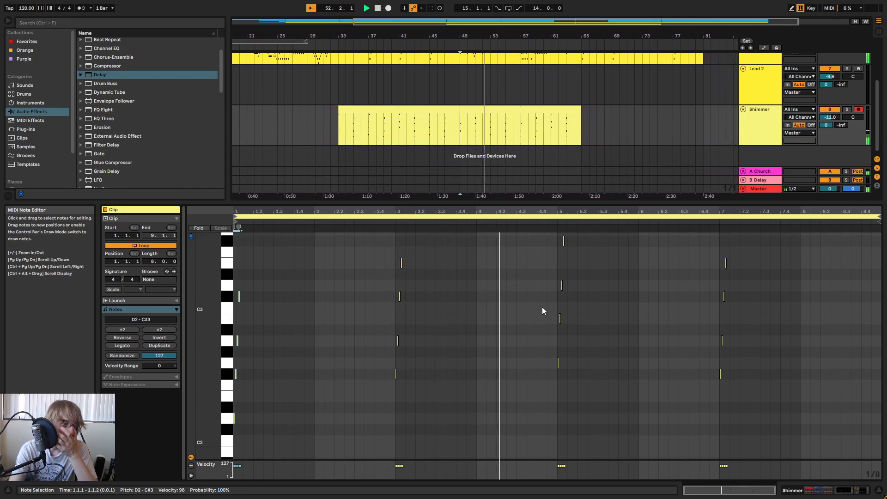
{"action": "scroll", "coordinate": [605, 323], "scroll_direction": "up", "scroll_amount": 2}
{"action": "scroll", "coordinate": [496, 107], "scroll_direction": "up", "scroll_amount": 3}
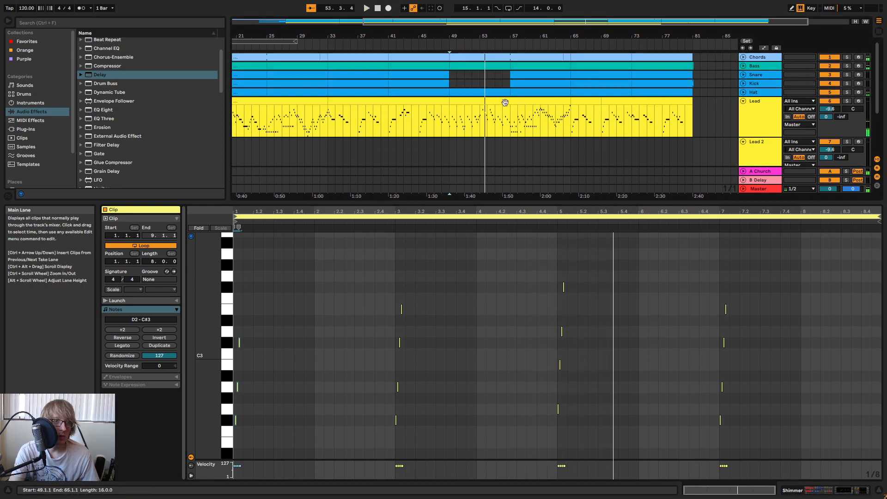
- Check the G1 note in bar 5 and the F#1 note in bar 7 of the Chords clip
{"action": "left_click", "coordinate": [493, 56]}
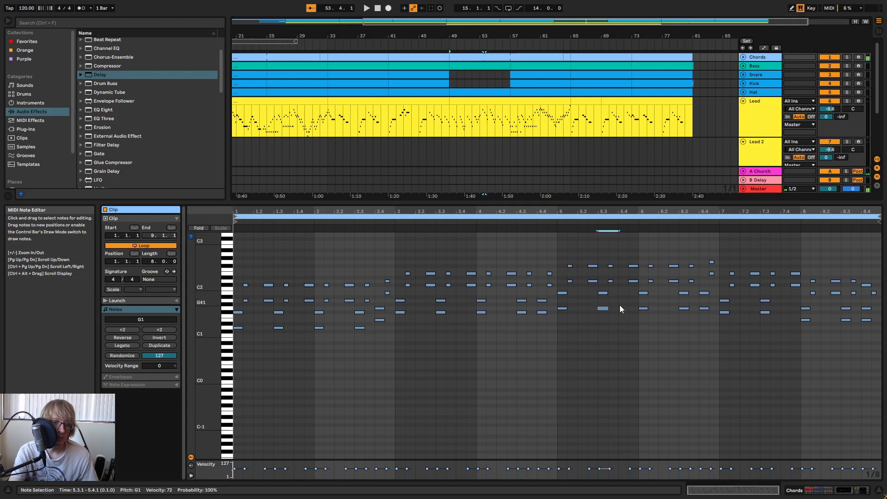
{"action": "double_click", "coordinate": [728, 312]}
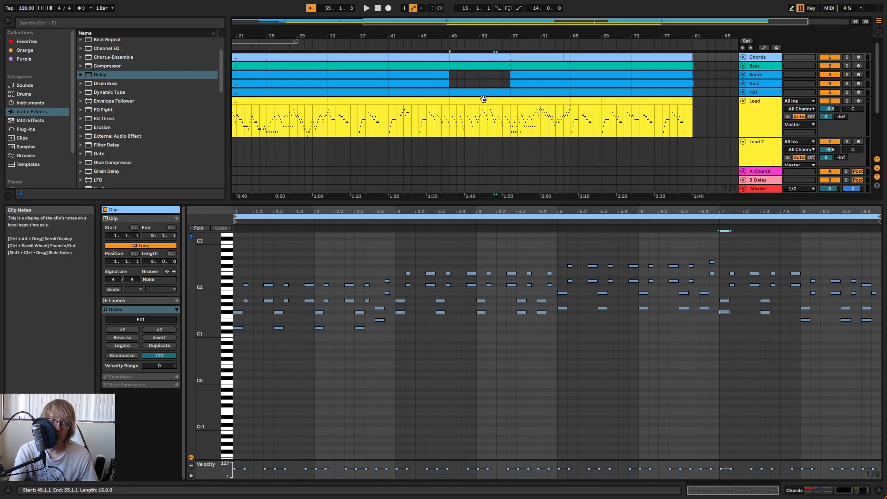
{"action": "scroll", "coordinate": [496, 122], "scroll_direction": "down", "scroll_amount": 3}
- Play the Shimmer clip from bar 49 and reduce the note editor's height to enlarge the arrangement
{"action": "left_click", "coordinate": [495, 122]}
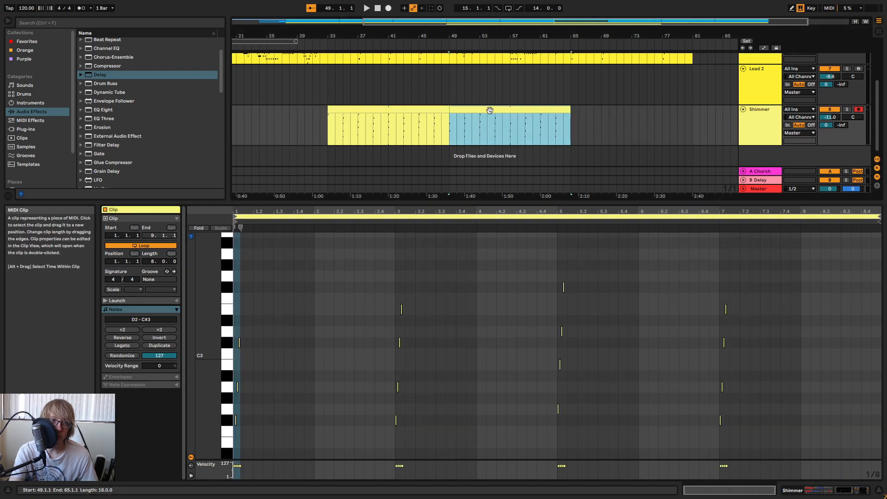
{"action": "key", "text": "space"}
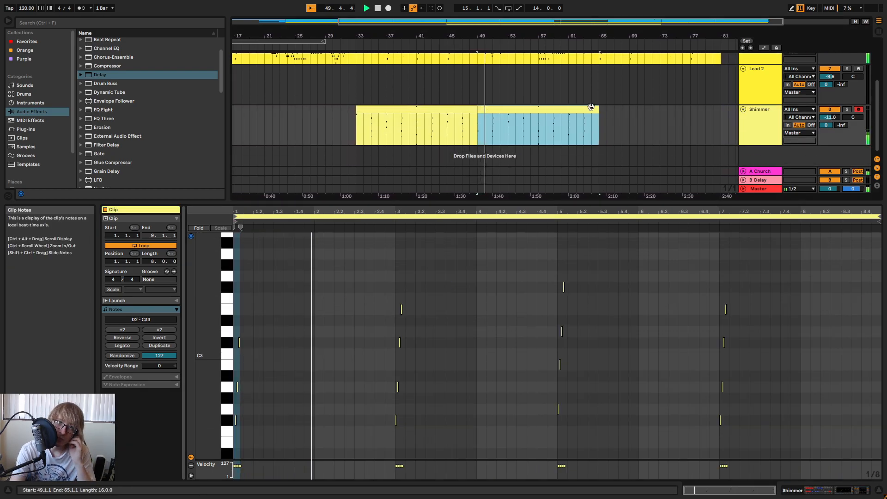
{"action": "scroll", "coordinate": [600, 176], "scroll_direction": "up", "scroll_amount": 2}
{"action": "left_click_drag", "start_coordinate": [605, 202], "coordinate": [581, 355]}
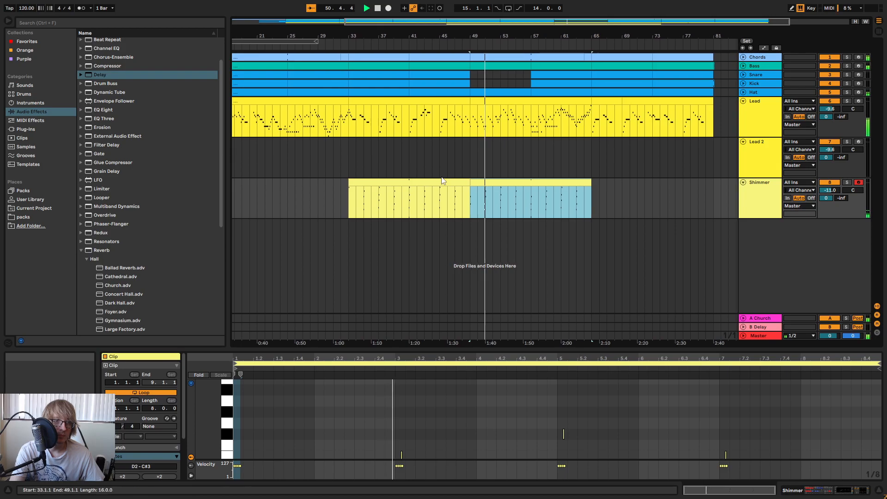
- Copy the Shimmer clip at bar 33 to bar 65
{"action": "left_click", "coordinate": [416, 184]}
{"action": "left_click", "coordinate": [592, 193]}
{"action": "key", "text": "ctrl+v"}
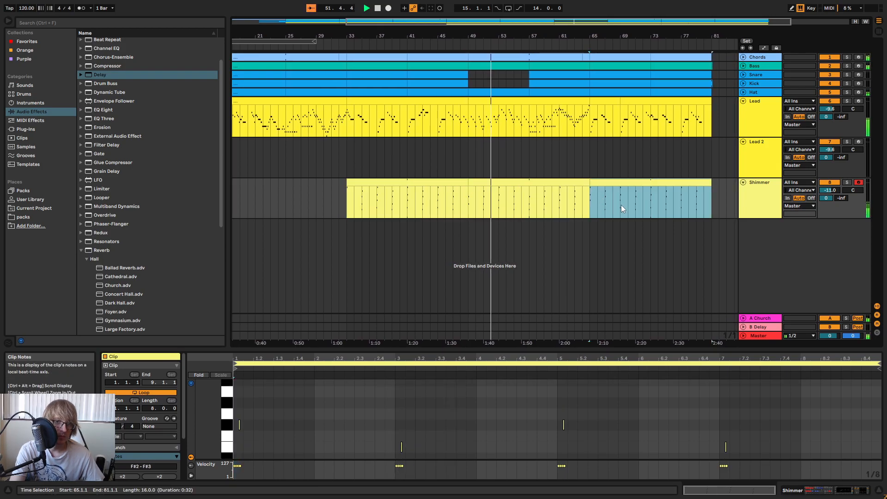
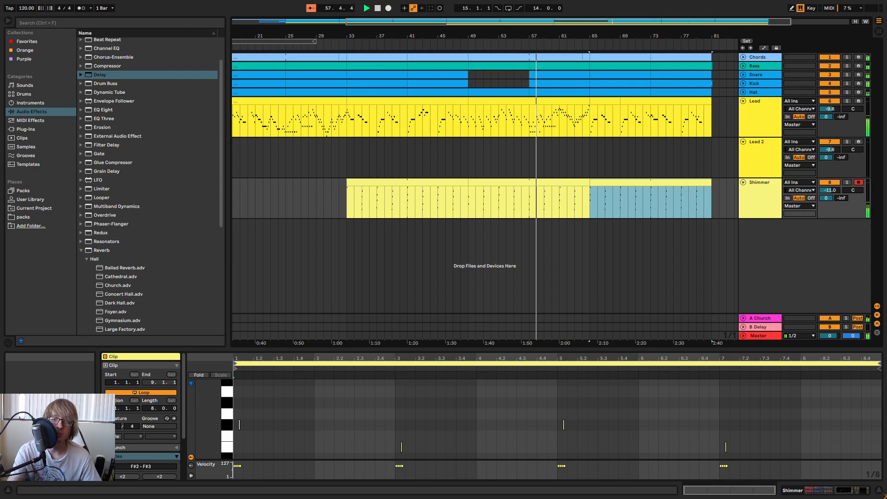
- Fold the Shimmer, Lead 2 and Lead tracks in the arrangement
{"action": "left_click_drag", "start_coordinate": [591, 41], "coordinate": [592, 37]}
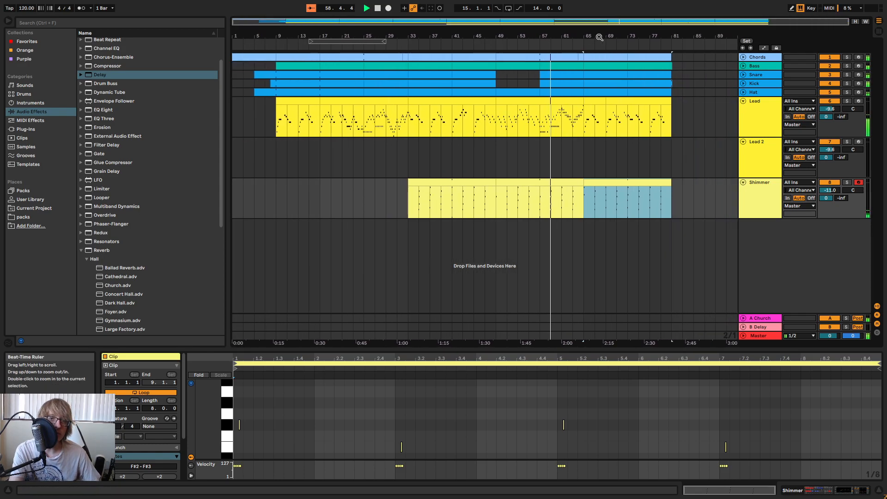
{"action": "left_click", "coordinate": [742, 182]}
{"action": "left_click", "coordinate": [743, 141]}
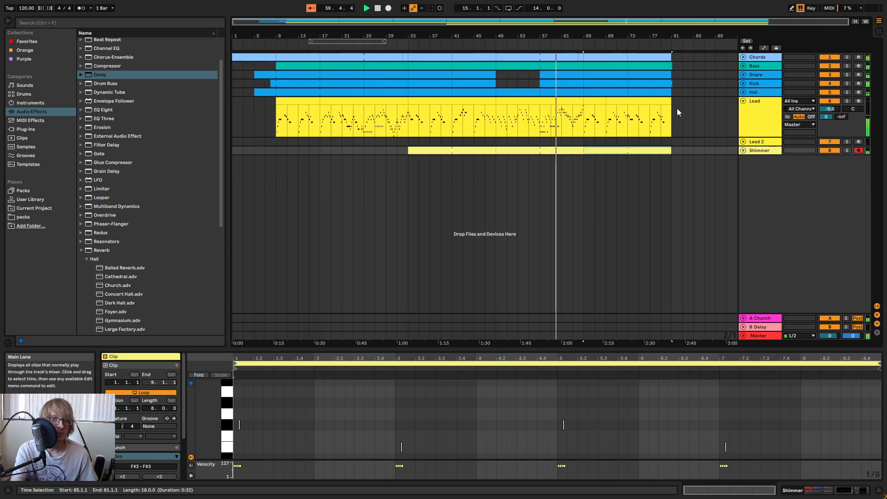
{"action": "left_click", "coordinate": [743, 101]}
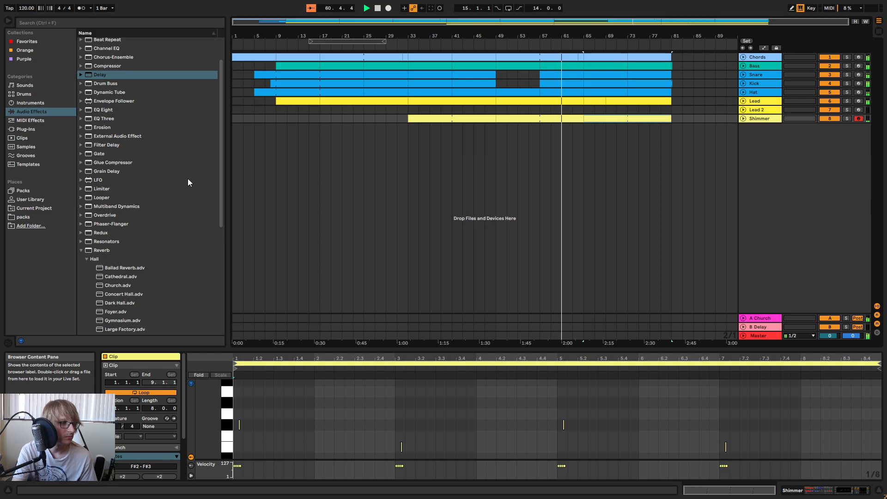
- Browse the User Library and display the Shimmer track's devices
{"action": "scroll", "coordinate": [187, 185], "scroll_direction": "down", "scroll_amount": 2}
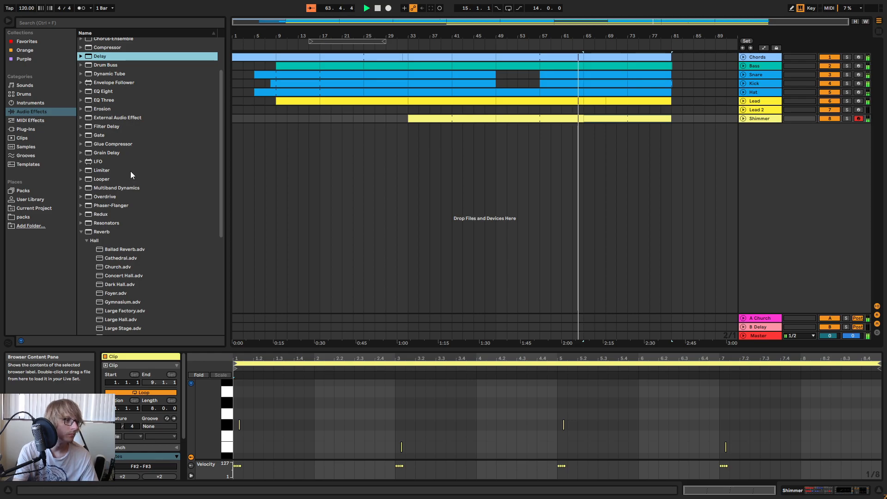
{"action": "left_click", "coordinate": [49, 200]}
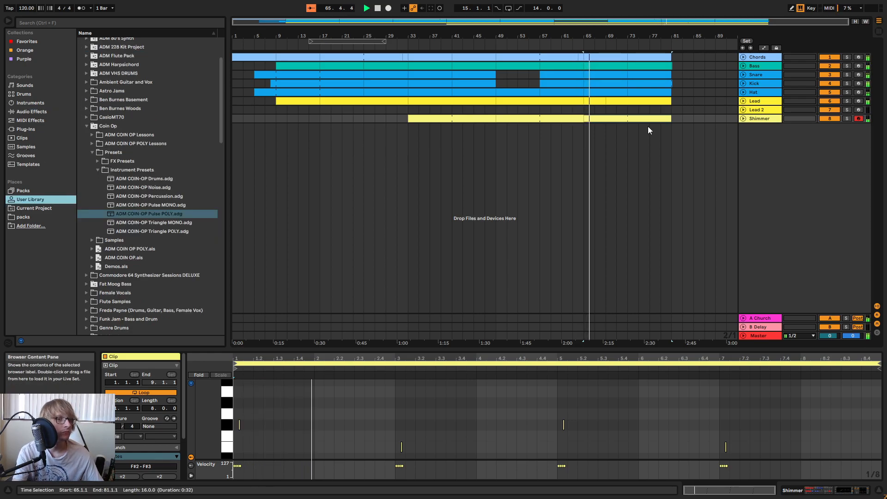
{"action": "left_click", "coordinate": [758, 118]}
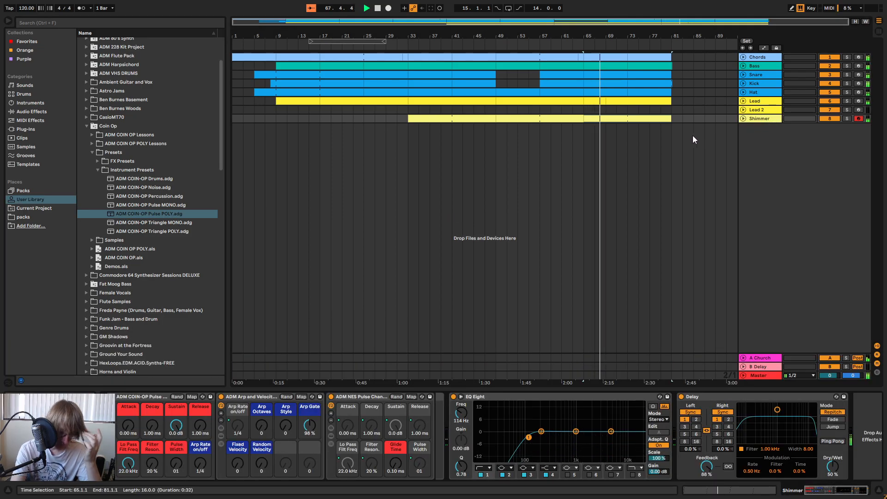
- Place the insert marker at bar 81 and save the current Set
{"action": "left_click", "coordinate": [730, 197]}
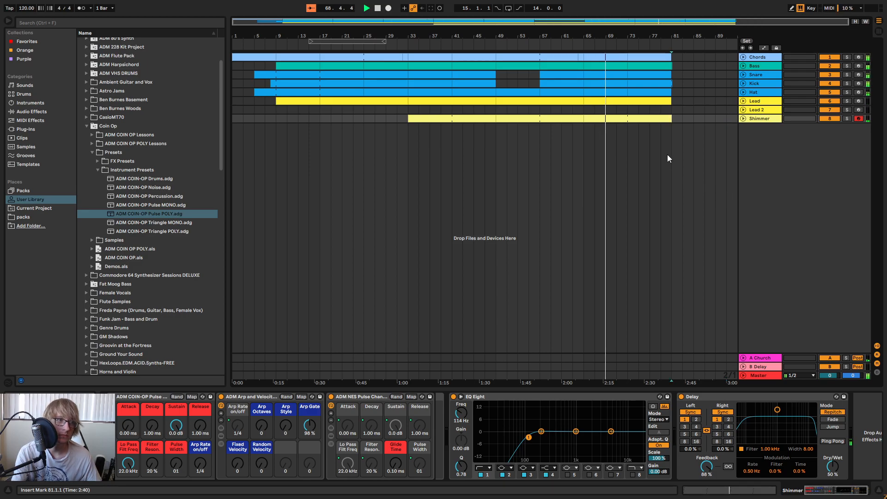
{"action": "key", "text": "ctrl+s"}
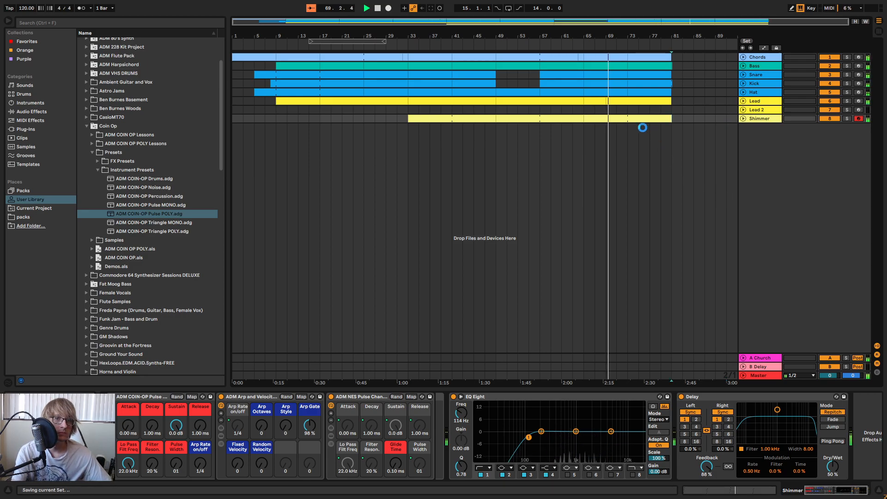
- Unfold the Kick track, select its bars 25 to 33 and play the arrangement from bar 25
{"action": "left_click", "coordinate": [491, 44]}
{"action": "mouse_move", "coordinate": [497, 37]}
{"action": "left_mouse_down"}
{"action": "mouse_move", "coordinate": [505, 58]}
{"action": "mouse_move", "coordinate": [580, 67]}
{"action": "mouse_move", "coordinate": [509, 36]}
{"action": "left_mouse_up"}
{"action": "left_click", "coordinate": [395, 119]}
{"action": "key", "text": "space"}
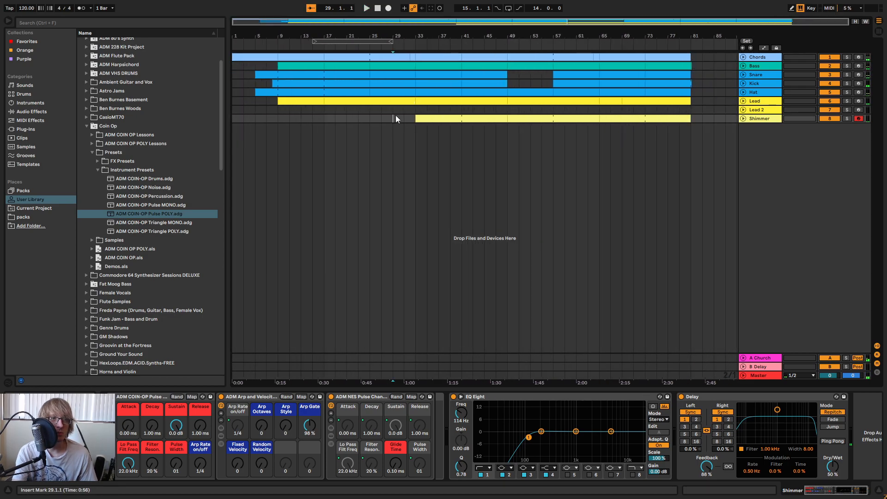
{"action": "left_click", "coordinate": [743, 85]}
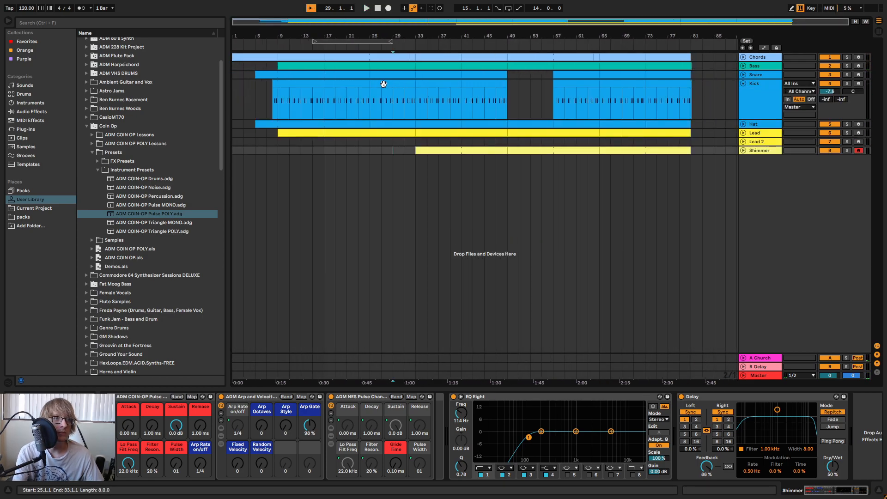
{"action": "left_click", "coordinate": [337, 84]}
{"action": "left_click_drag", "start_coordinate": [389, 87], "coordinate": [414, 87]}
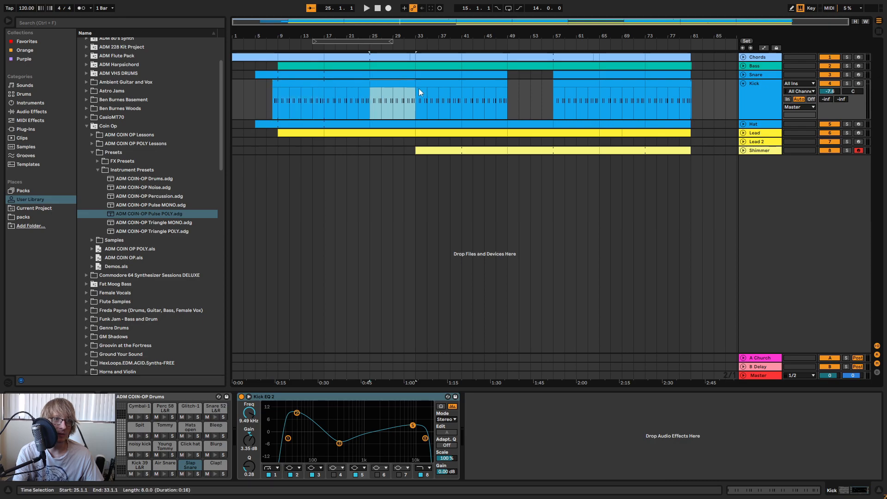
{"action": "key", "text": "space"}
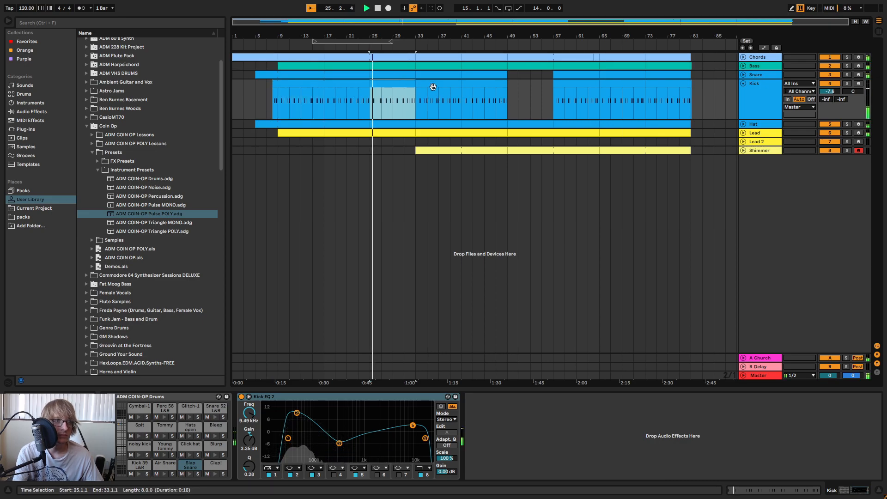
{"action": "key", "text": "space"}
- Consolidate the Kick part from bar 17 to bar 33 into one clip and play it from bar 17
{"action": "left_click", "coordinate": [337, 84]}
{"action": "left_click_drag", "start_coordinate": [326, 95], "coordinate": [356, 96]}
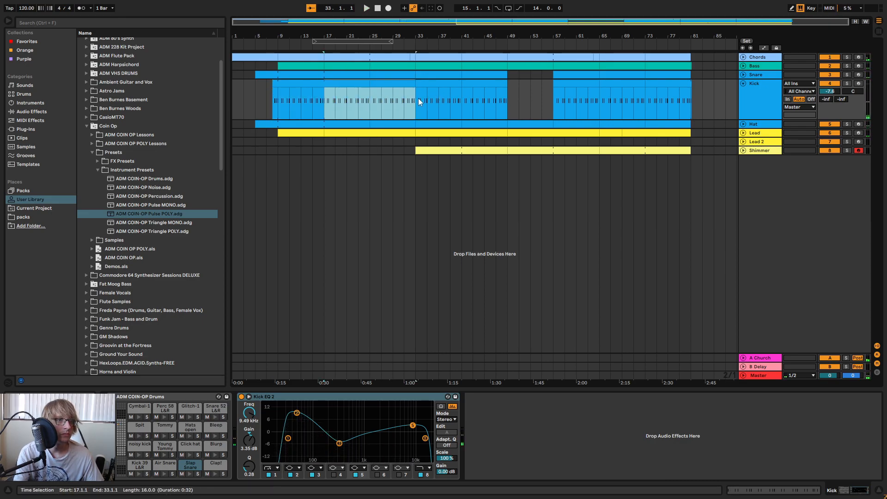
{"action": "right_click", "coordinate": [391, 83]}
{"action": "left_click", "coordinate": [433, 172]}
{"action": "key", "text": "space"}
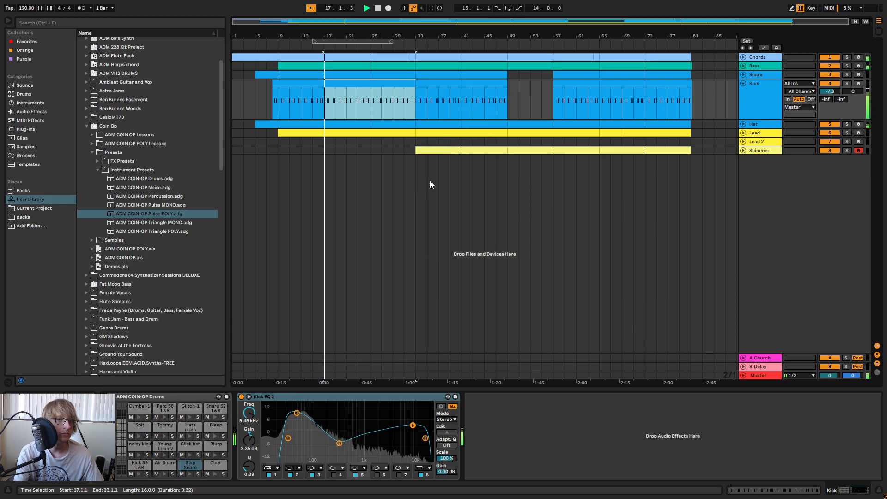
- Unfold the Snare track, consolidate its part from bar 17 to bar 33 into one clip and resume playback
{"action": "left_click", "coordinate": [743, 74]}
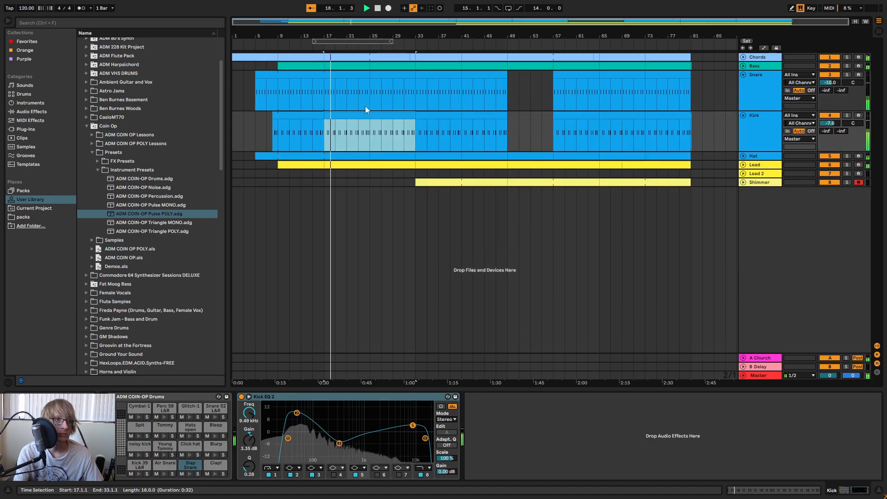
{"action": "key", "text": "space"}
{"action": "left_click_drag", "start_coordinate": [324, 89], "coordinate": [414, 87]}
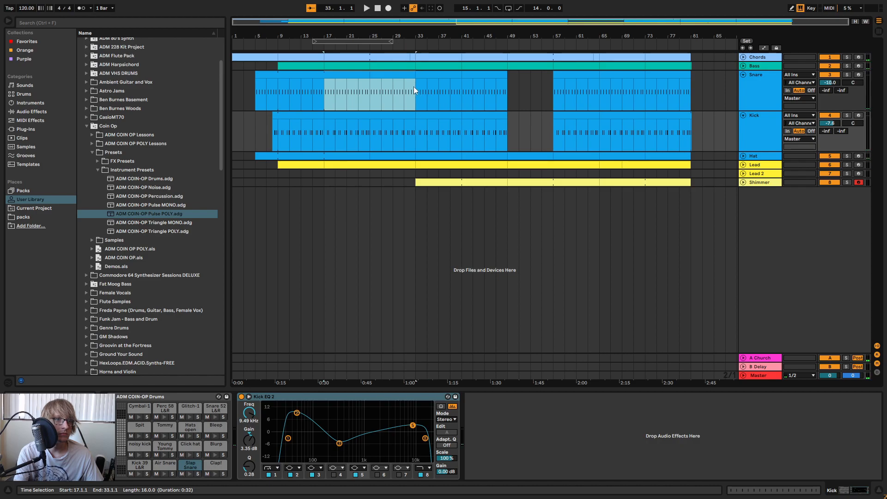
{"action": "right_click", "coordinate": [400, 78]}
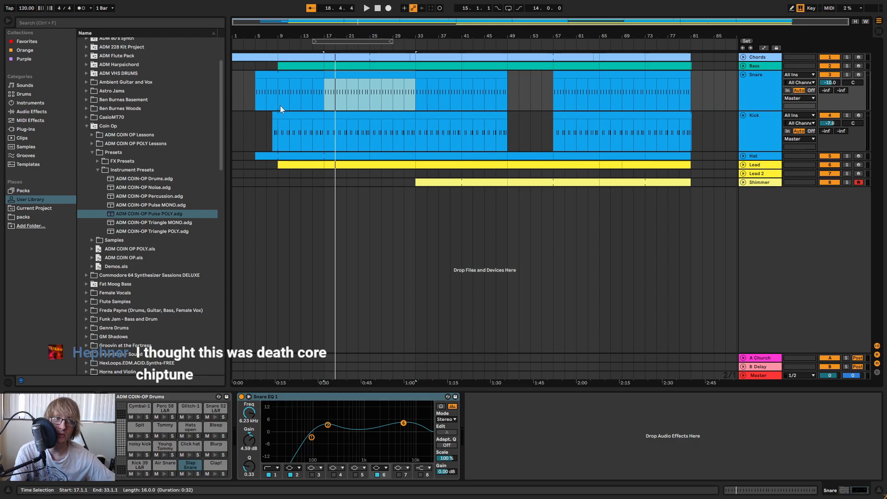
{"action": "key", "text": "space"}
- Select the Kick and Snare clips from bar 17 to bar 33 together and enlarge their shared note editor
{"action": "left_click", "coordinate": [392, 156]}
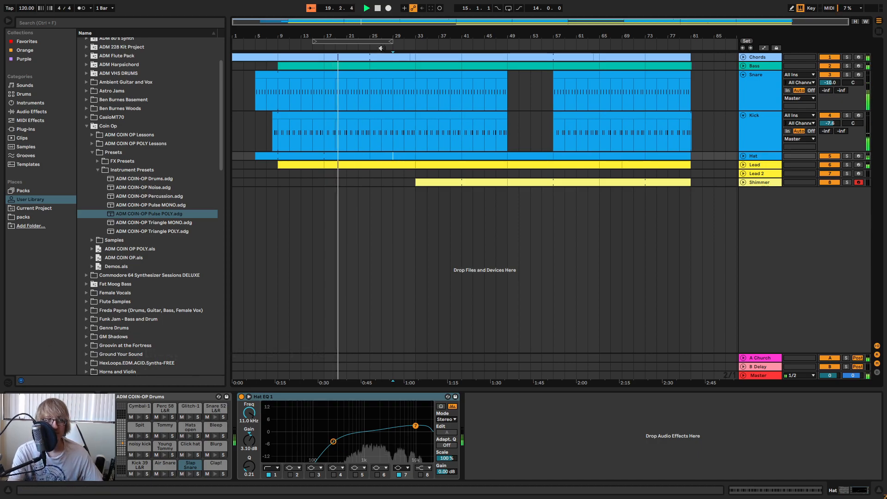
{"action": "left_click_drag", "start_coordinate": [393, 33], "coordinate": [502, 33]}
{"action": "left_click", "coordinate": [451, 121]}
{"action": "left_click", "coordinate": [450, 116]}
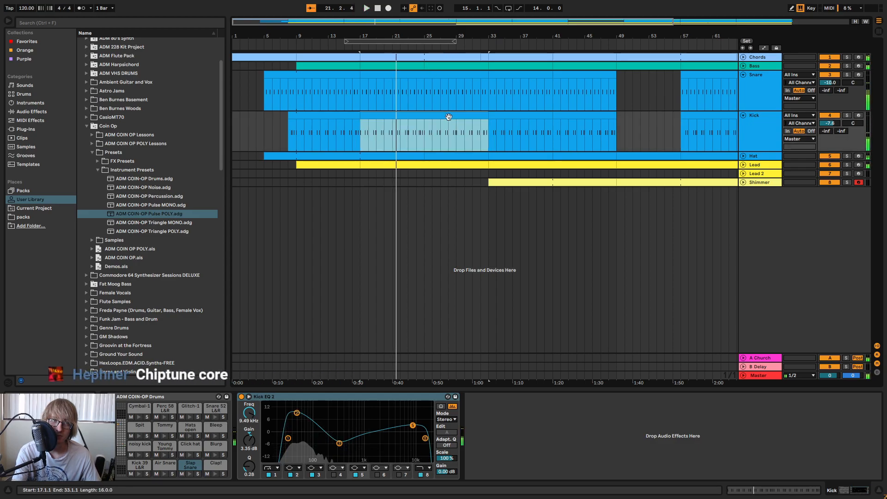
{"action": "key", "text": "space"}
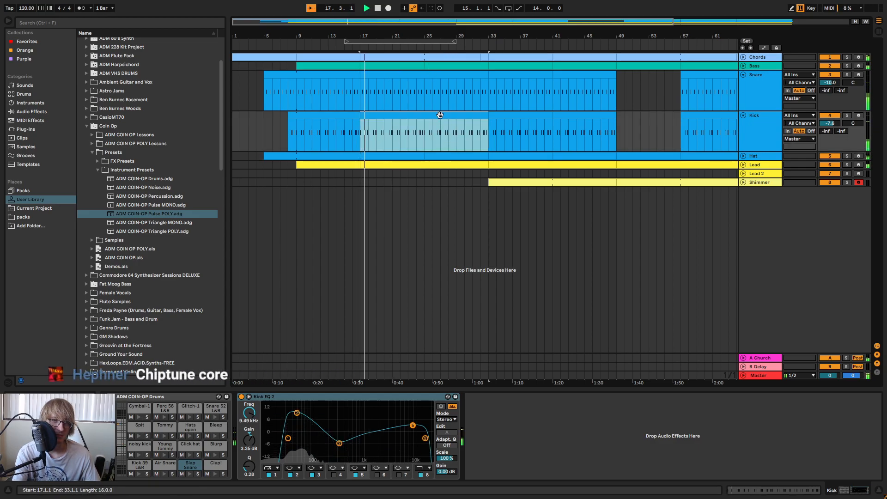
{"action": "left_click", "coordinate": [453, 74], "text": "shift"}
{"action": "left_click_drag", "start_coordinate": [475, 349], "coordinate": [498, 160]}
{"action": "left_click_drag", "start_coordinate": [351, 179], "coordinate": [350, 187]}
{"action": "scroll", "coordinate": [410, 218], "scroll_direction": "up", "scroll_amount": 4}
- Play from 18.3.3 and examine the combined Kick and Snare note pattern through bar 28
{"action": "left_click", "coordinate": [380, 258]}
{"action": "left_click", "coordinate": [391, 255]}
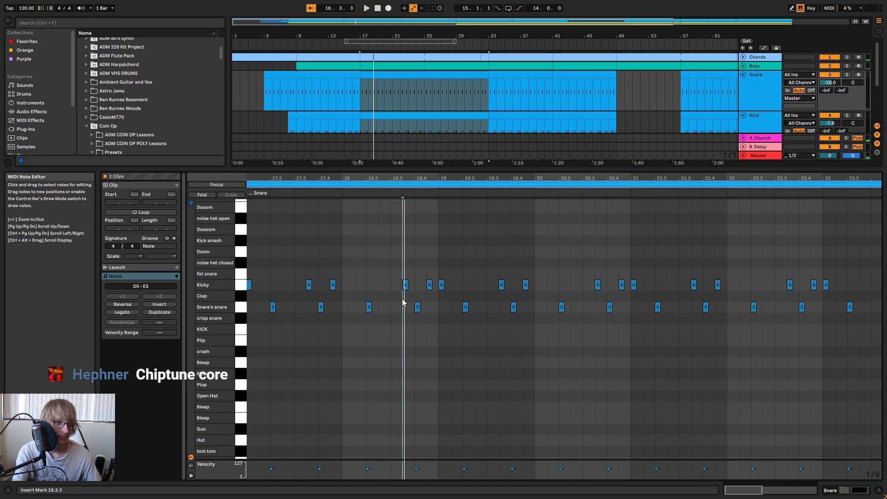
{"action": "left_click", "coordinate": [405, 285]}
{"action": "key", "text": "space"}
{"action": "left_click", "coordinate": [418, 272]}
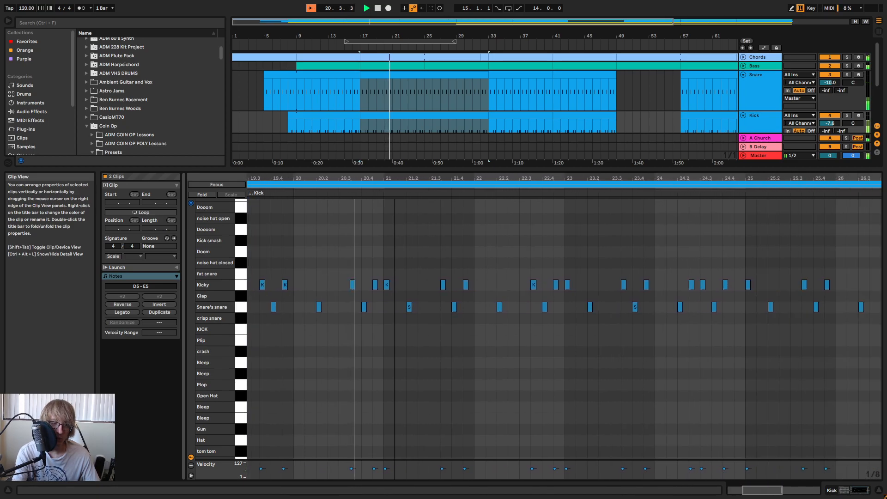
{"action": "left_click_drag", "start_coordinate": [394, 178], "coordinate": [320, 177]}
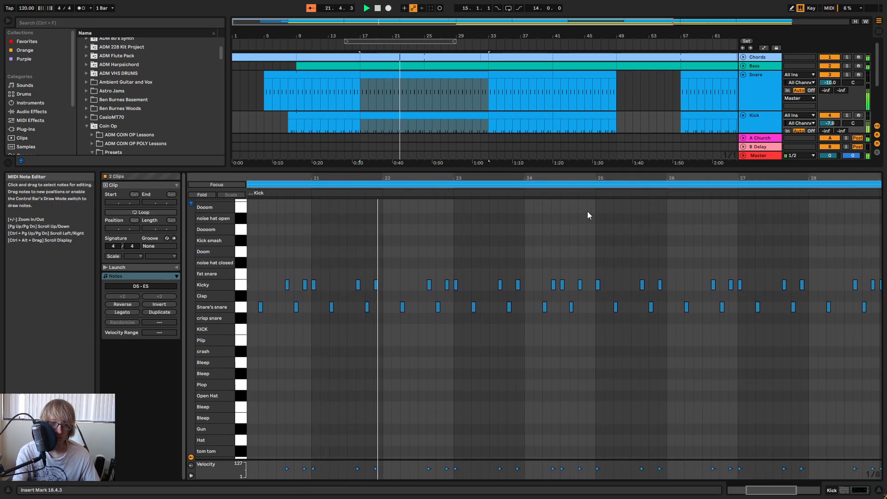
{"action": "left_click_drag", "start_coordinate": [592, 182], "coordinate": [574, 191]}
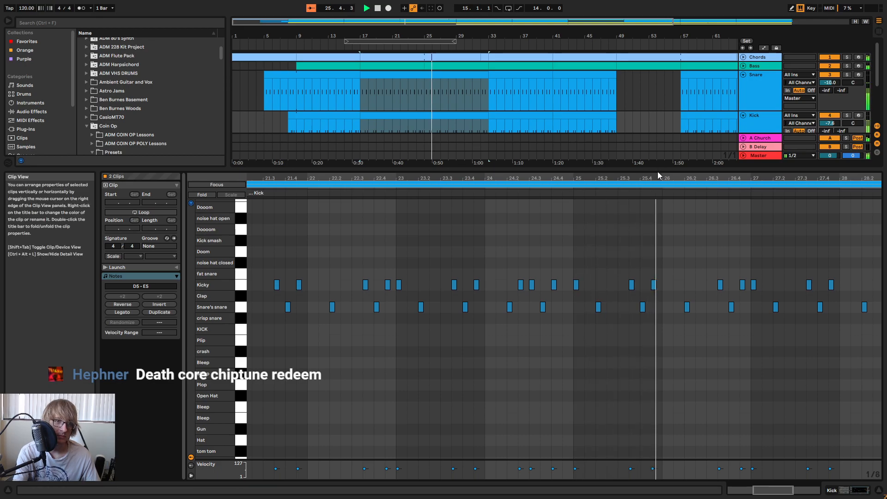
- Close the note editor and select bars 33 to 57 across the tracks from Snare to Lead 2
{"action": "left_click_drag", "start_coordinate": [661, 170], "coordinate": [634, 300]}
{"action": "left_click", "coordinate": [636, 137]}
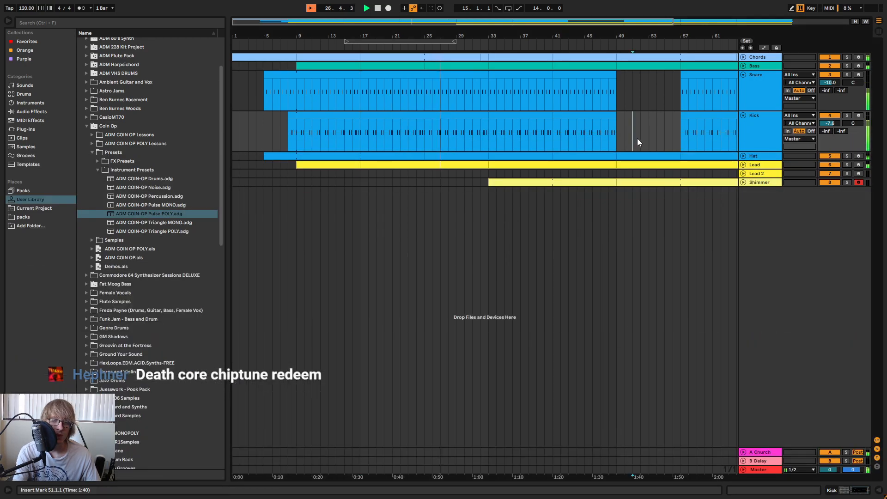
{"action": "left_click_drag", "start_coordinate": [635, 41], "coordinate": [604, 32]}
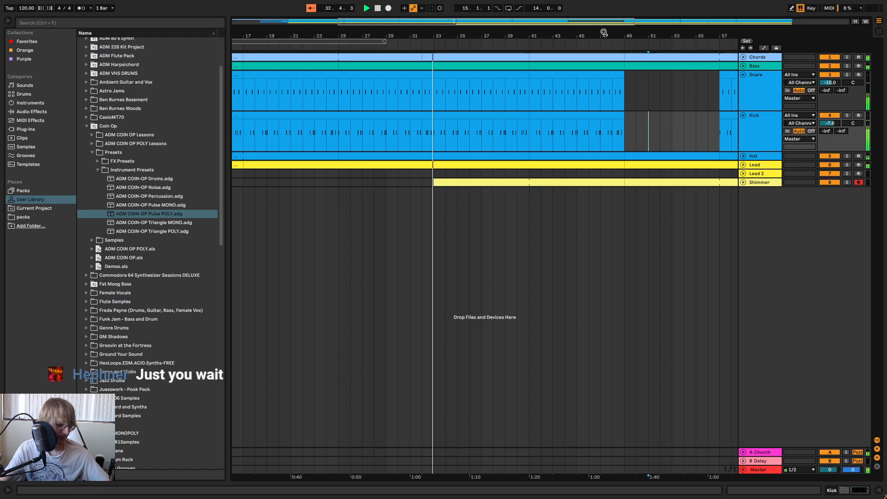
{"action": "left_click_drag", "start_coordinate": [466, 36], "coordinate": [433, 21]}
{"action": "left_click", "coordinate": [413, 177]}
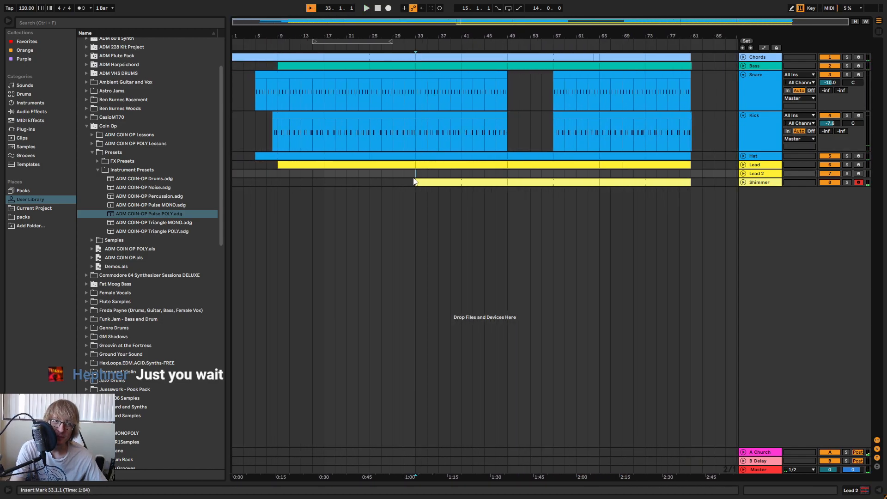
{"action": "left_click_drag", "start_coordinate": [416, 175], "coordinate": [553, 76]}
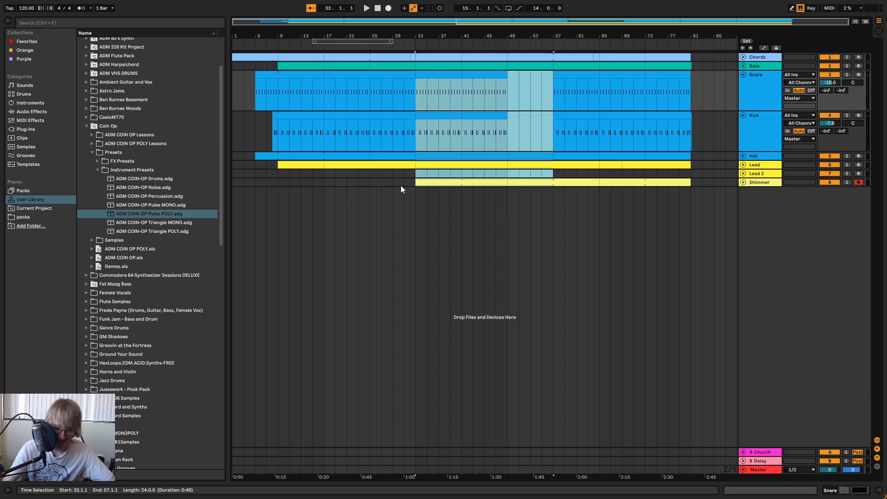
- Unfold the Hat track and open its clip from bar 49 to bar 57 in an enlarged note editor
{"action": "left_click", "coordinate": [493, 46]}
{"action": "left_click_drag", "start_coordinate": [509, 35], "coordinate": [418, 83]}
{"action": "left_click", "coordinate": [546, 118]}
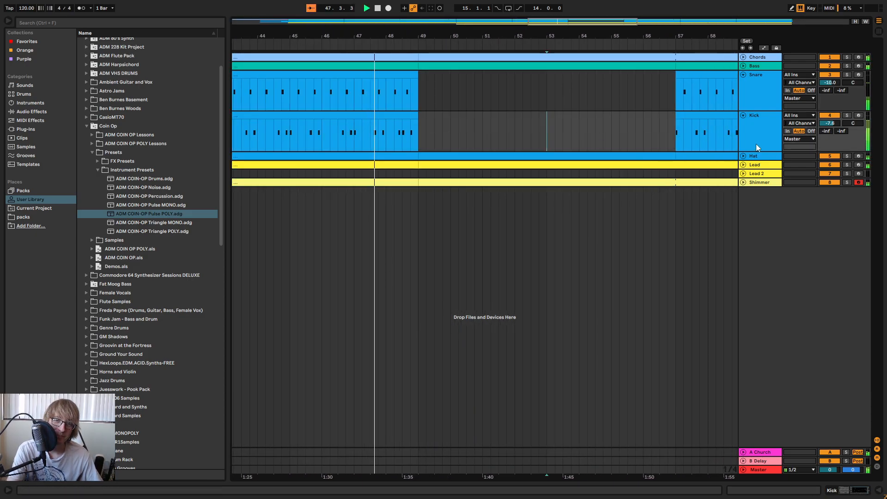
{"action": "left_click", "coordinate": [743, 156]}
{"action": "left_click", "coordinate": [521, 156]}
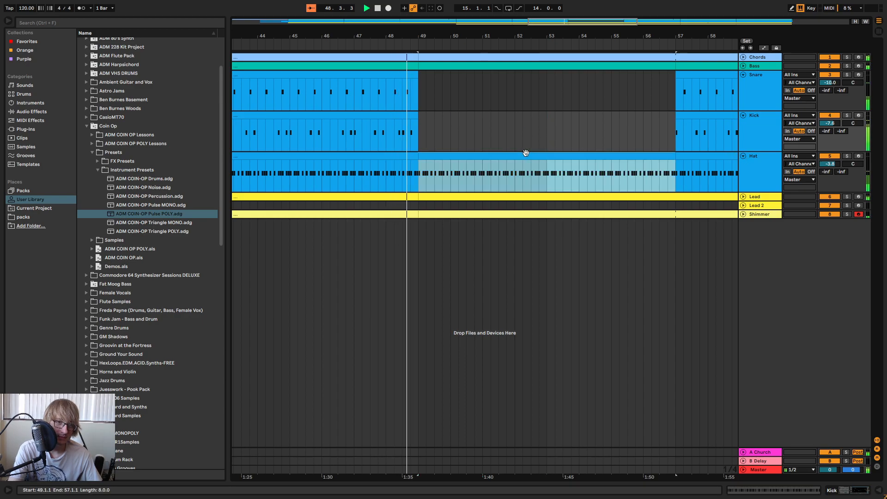
{"action": "double_click", "coordinate": [518, 159]}
{"action": "left_click_drag", "start_coordinate": [467, 390], "coordinate": [469, 149]}
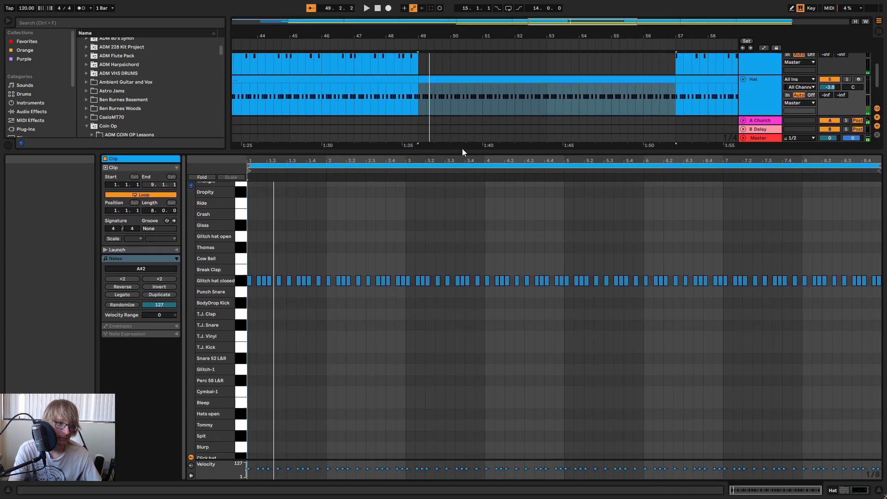
- Play and examine the Hat clip's closed glitch hat pattern, and shrink the note editor back down
{"action": "left_click_drag", "start_coordinate": [251, 158], "coordinate": [251, 200]}
{"action": "key", "text": "space"}
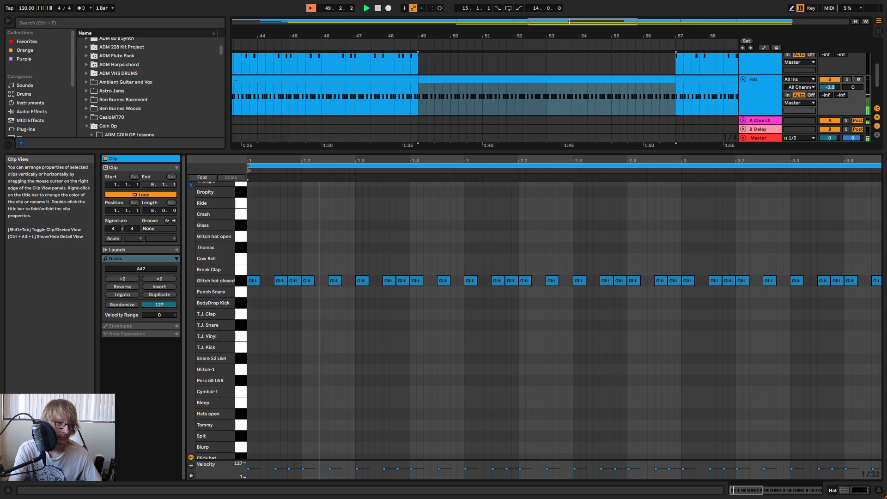
{"action": "left_click_drag", "start_coordinate": [473, 200], "coordinate": [474, 158]}
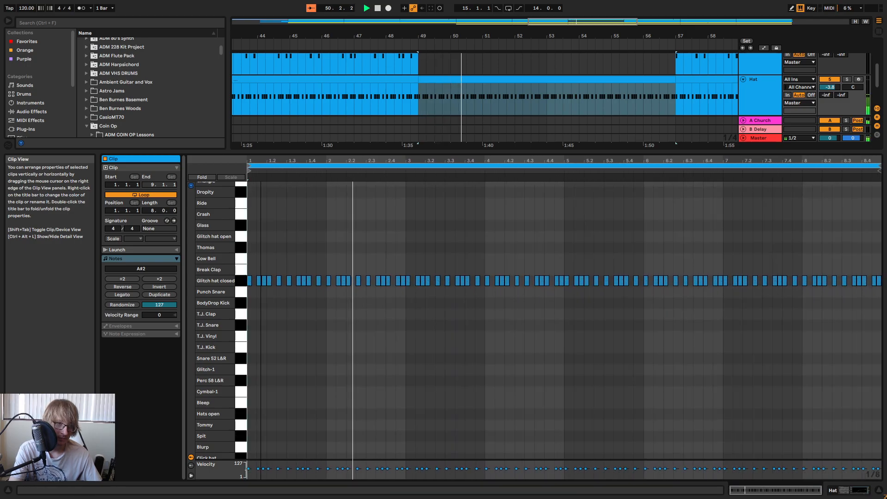
{"action": "left_click", "coordinate": [547, 151]}
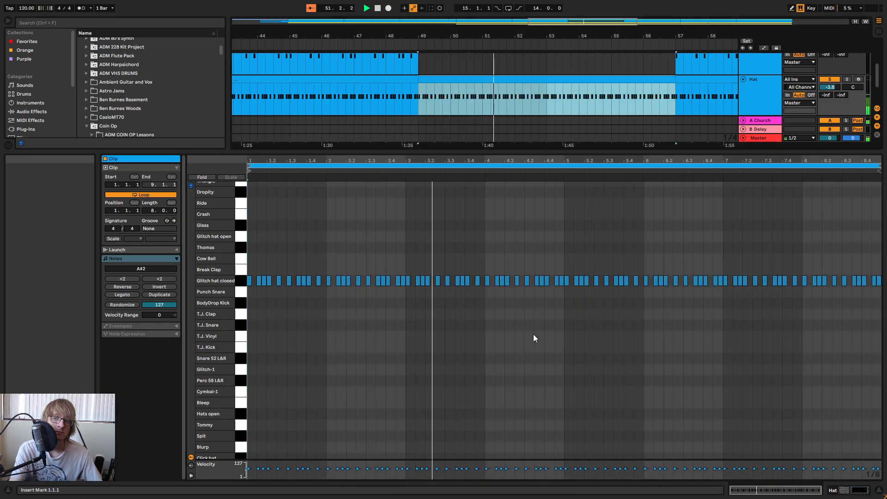
{"action": "left_click_drag", "start_coordinate": [608, 153], "coordinate": [601, 390]}
{"action": "left_click", "coordinate": [595, 127]}
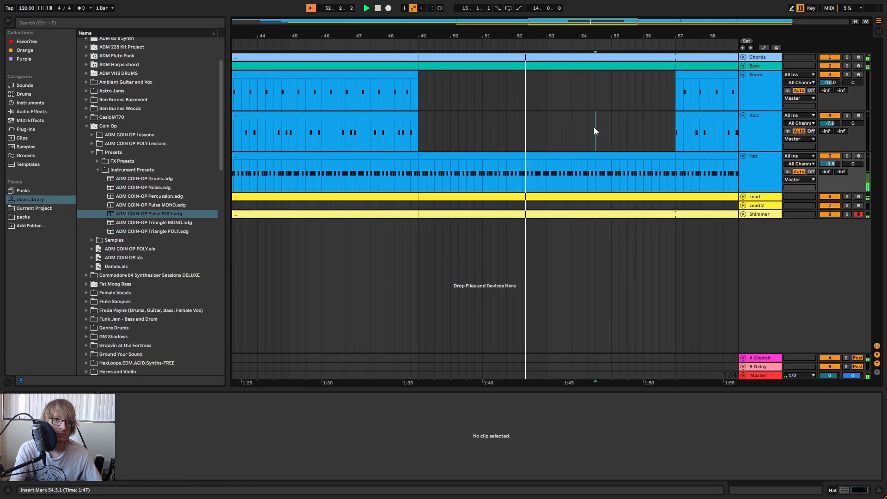
- Fold the Snare track, keeping the Kick and Hat tracks unfolded
{"action": "left_click_drag", "start_coordinate": [651, 36], "coordinate": [470, 21]}
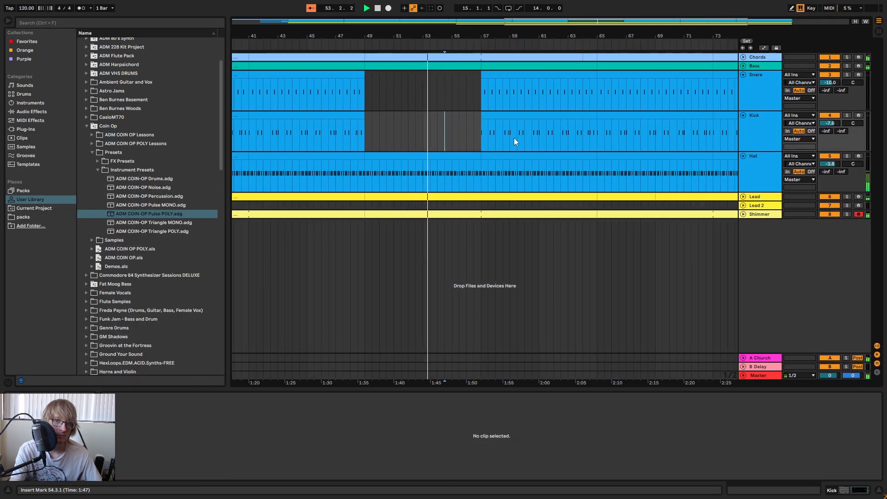
{"action": "left_click", "coordinate": [743, 115]}
{"action": "left_click", "coordinate": [743, 114]}
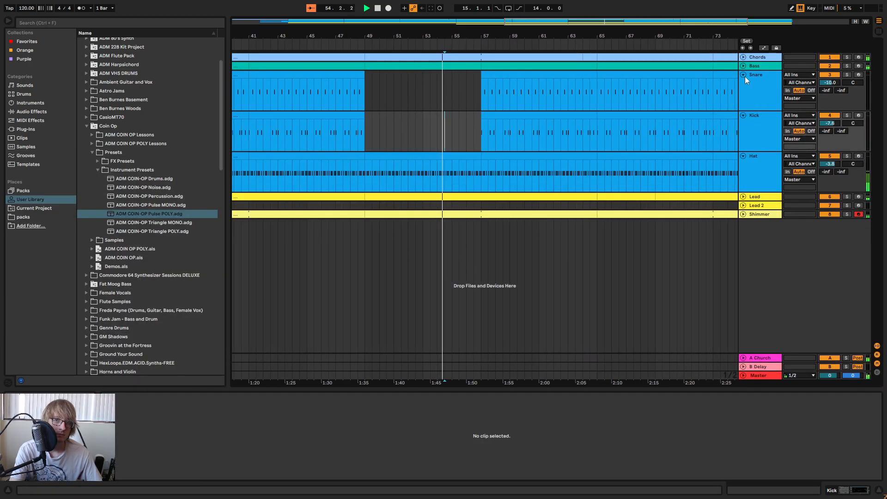
{"action": "left_click", "coordinate": [744, 76]}
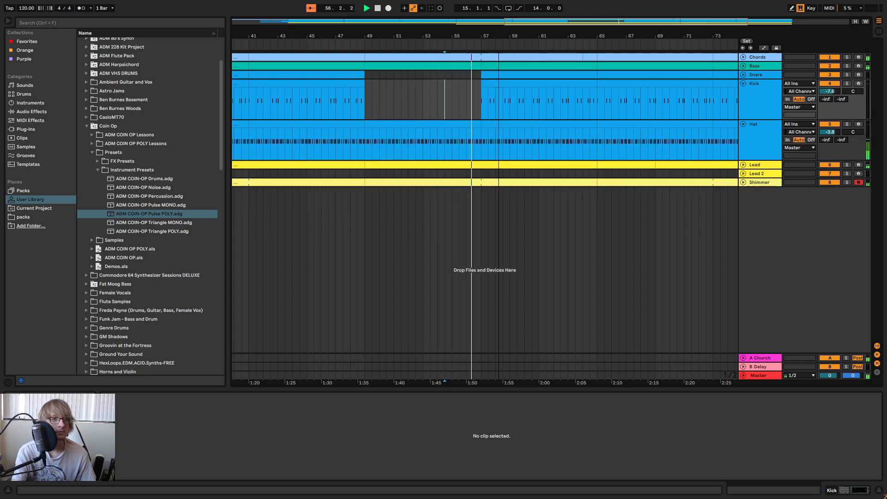
- Try deactivating the Hat clip from bar 65 to bar 73 during playback, and reactivate it
{"action": "left_click_drag", "start_coordinate": [499, 36], "coordinate": [542, 20]}
{"action": "left_click_drag", "start_coordinate": [519, 49], "coordinate": [577, 52]}
{"action": "left_click_drag", "start_coordinate": [654, 33], "coordinate": [654, 26]}
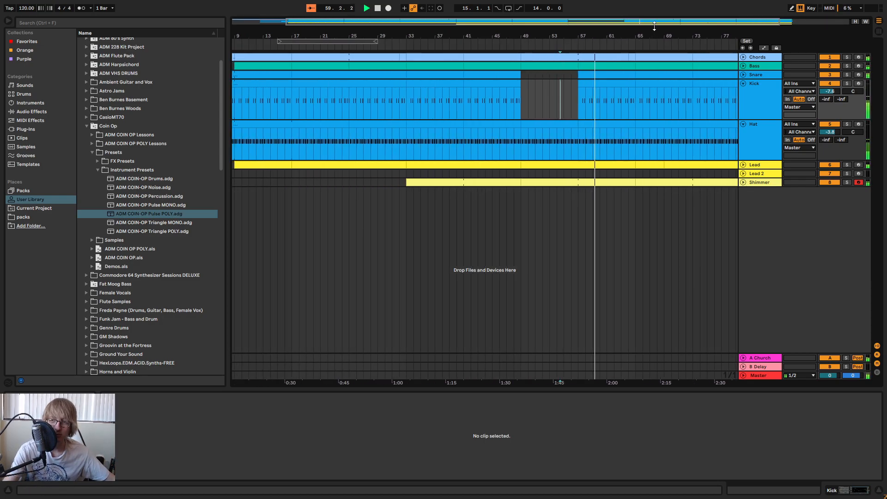
{"action": "left_click_drag", "start_coordinate": [622, 33], "coordinate": [600, 43]}
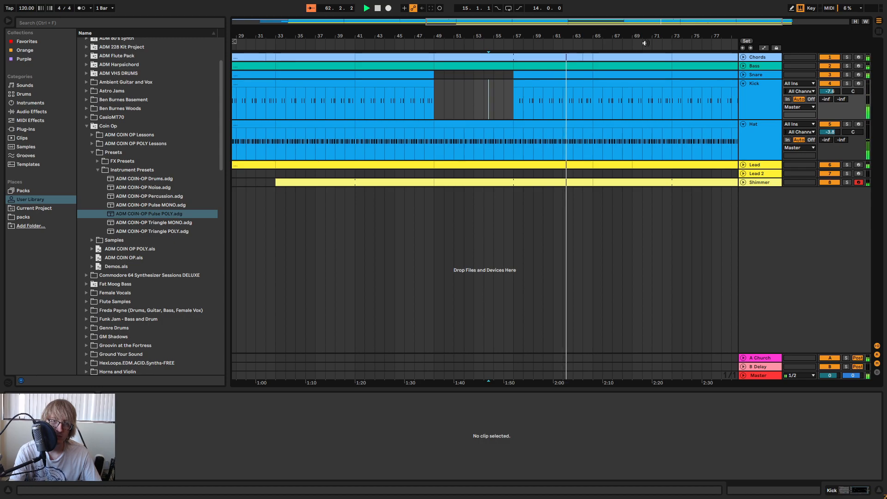
{"action": "left_click_drag", "start_coordinate": [612, 36], "coordinate": [447, 41]}
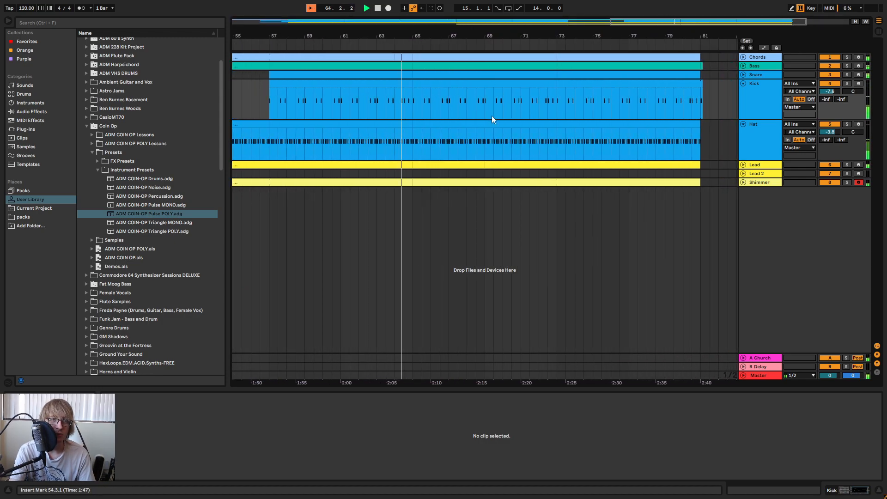
{"action": "left_click", "coordinate": [472, 126]}
{"action": "key", "text": "0"}
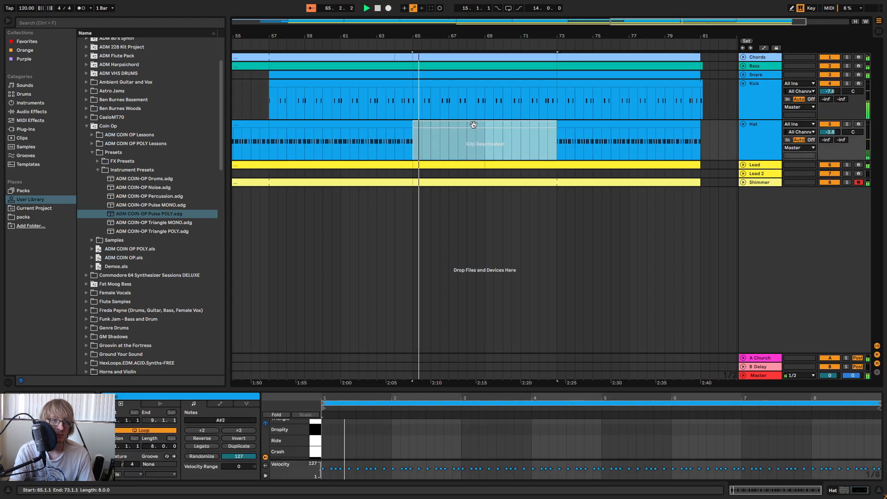
{"action": "key", "text": "0"}
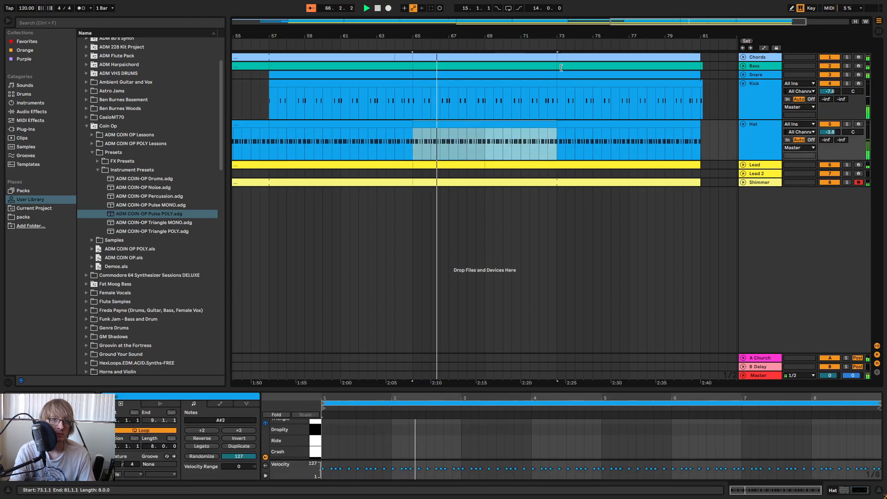
- Unfold the Snare, Bass and Chords tracks around bars 67 to 81
{"action": "left_click_drag", "start_coordinate": [584, 35], "coordinate": [486, 35]}
{"action": "left_click", "coordinate": [494, 147]}
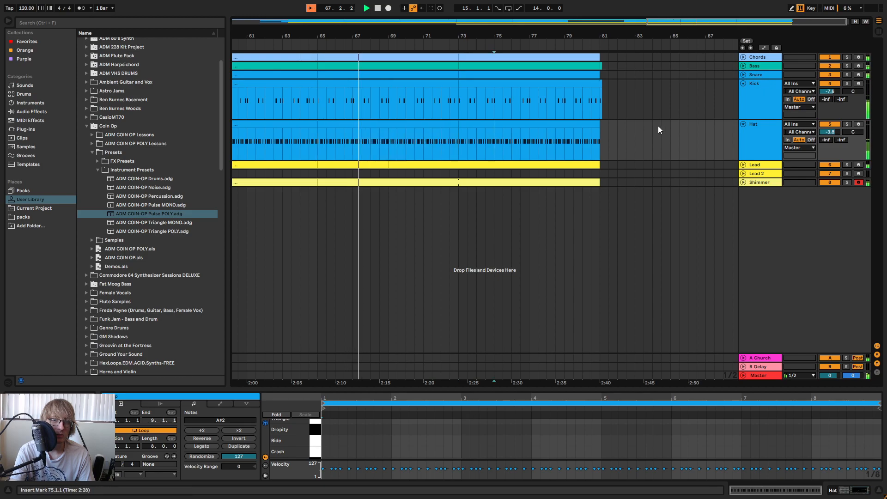
{"action": "left_click", "coordinate": [743, 74]}
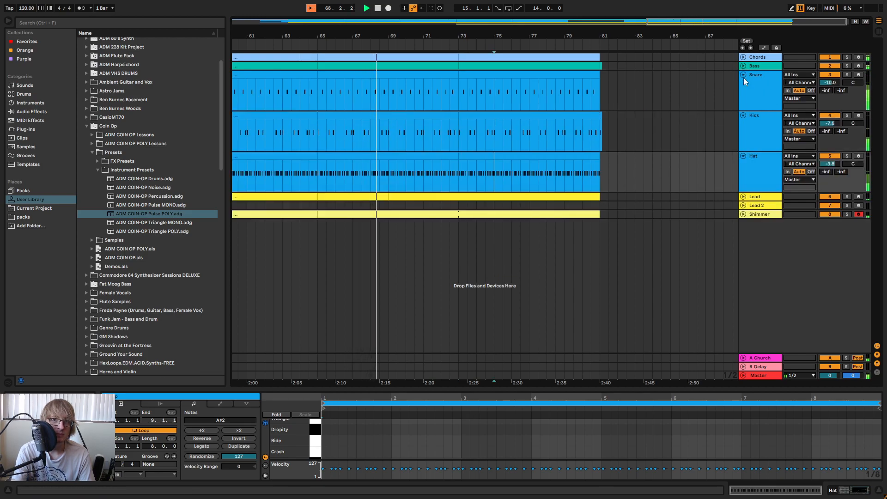
{"action": "left_click", "coordinate": [743, 66]}
{"action": "left_click", "coordinate": [743, 57]}
{"action": "left_click_drag", "start_coordinate": [471, 39], "coordinate": [449, 65]}
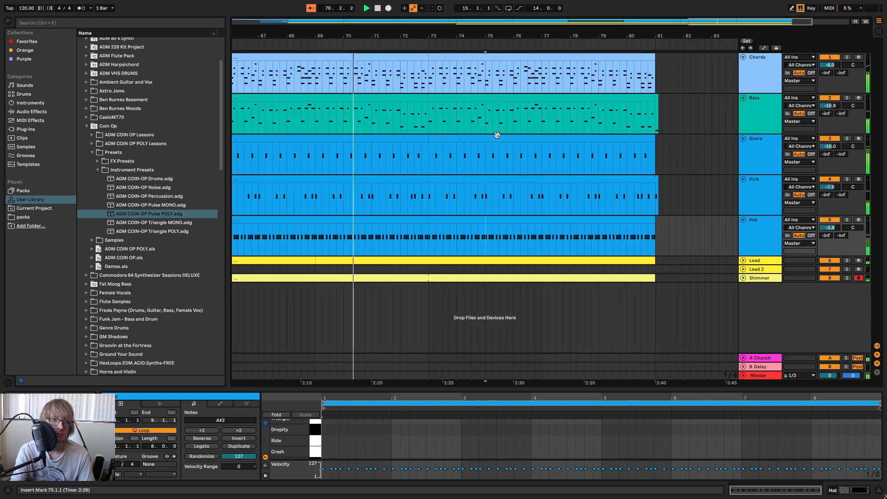
- Deactivate the Snare, Kick and Hat clips from bar 73 to bar 81
{"action": "left_click", "coordinate": [489, 138]}
{"action": "left_click", "coordinate": [517, 218], "text": "shift"}
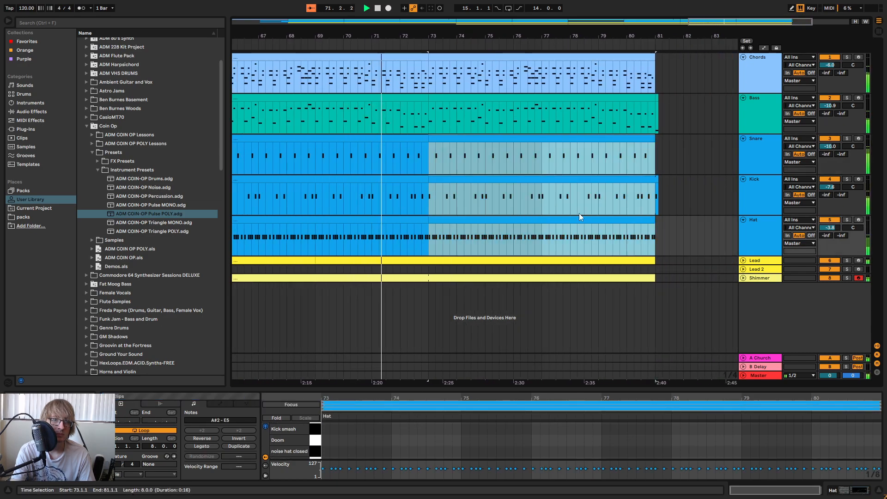
{"action": "left_click_drag", "start_coordinate": [421, 37], "coordinate": [429, 92]}
{"action": "key", "text": "Delete"}
- Extend the active Kick clip just past bar 73 so it ends on one more kick hit
{"action": "mouse_move", "coordinate": [471, 199]}
{"action": "left_mouse_down"}
{"action": "mouse_move", "coordinate": [452, 204]}
{"action": "mouse_move", "coordinate": [472, 184]}
{"action": "left_mouse_up"}
{"action": "left_click", "coordinate": [341, 46]}
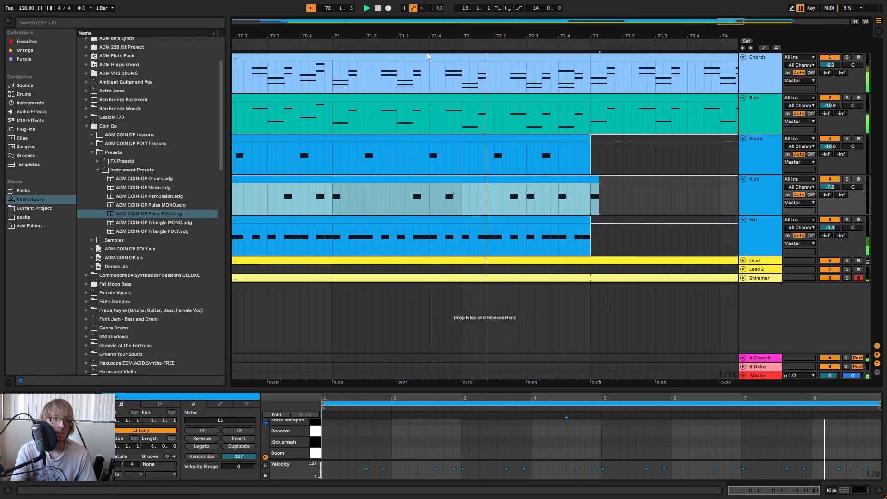
{"action": "left_click_drag", "start_coordinate": [614, 38], "coordinate": [416, 18]}
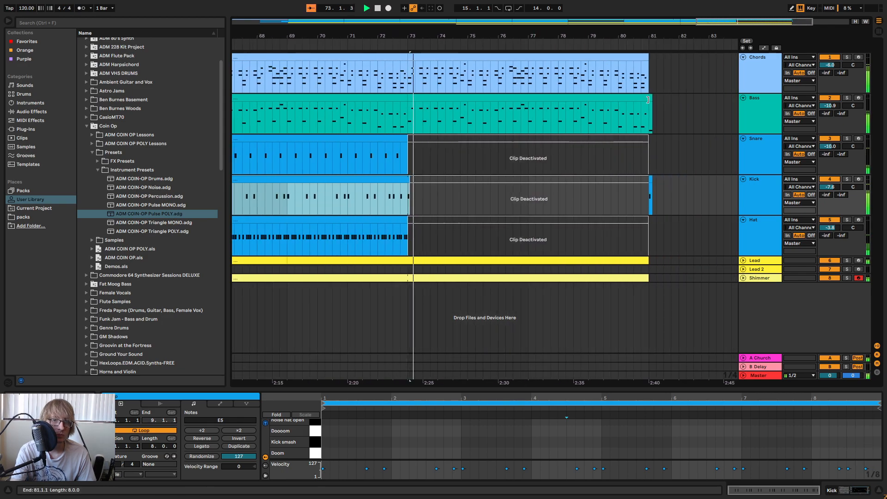
- Cut the Bass part so it ends at bar 73, and delete its leftover fragment at bar 81
{"action": "left_click_drag", "start_coordinate": [647, 98], "coordinate": [414, 99]}
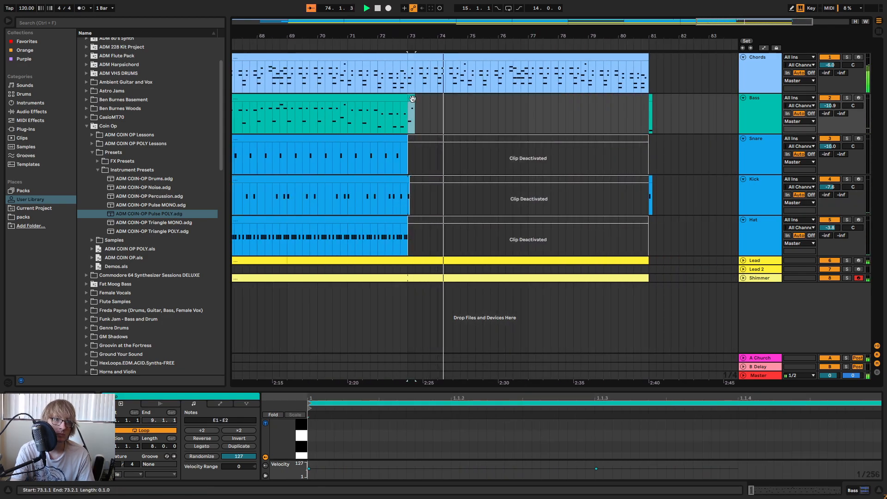
{"action": "key", "text": "Delete"}
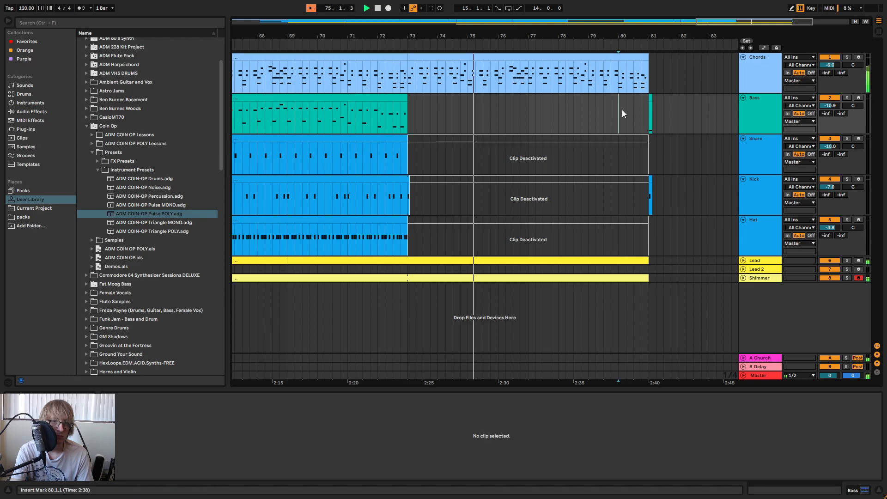
{"action": "left_click_drag", "start_coordinate": [621, 110], "coordinate": [686, 114]}
{"action": "key", "text": "Delete"}
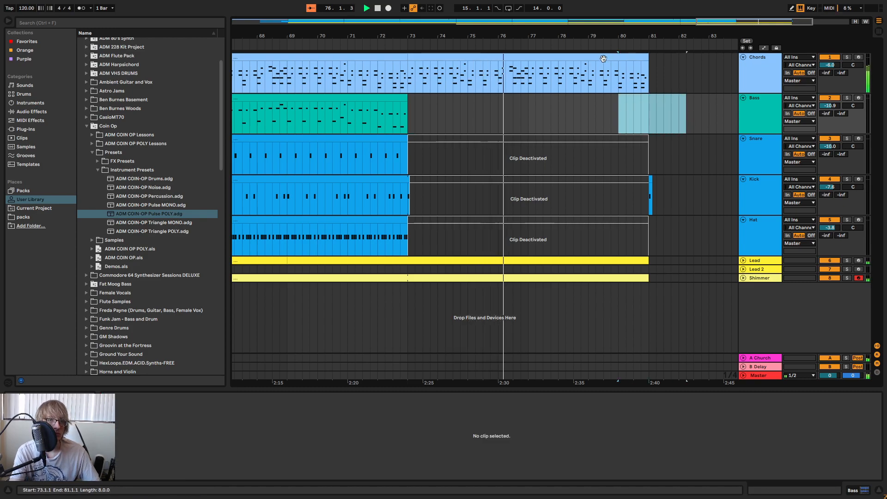
- Unfold the Shimmer track, delete its part from bar 74 onward, shorten the clip to end at 73.3.1, and stop playback
{"action": "scroll", "coordinate": [611, 60], "scroll_direction": "down", "scroll_amount": 3}
{"action": "scroll", "coordinate": [624, 60], "scroll_direction": "up", "scroll_amount": 3}
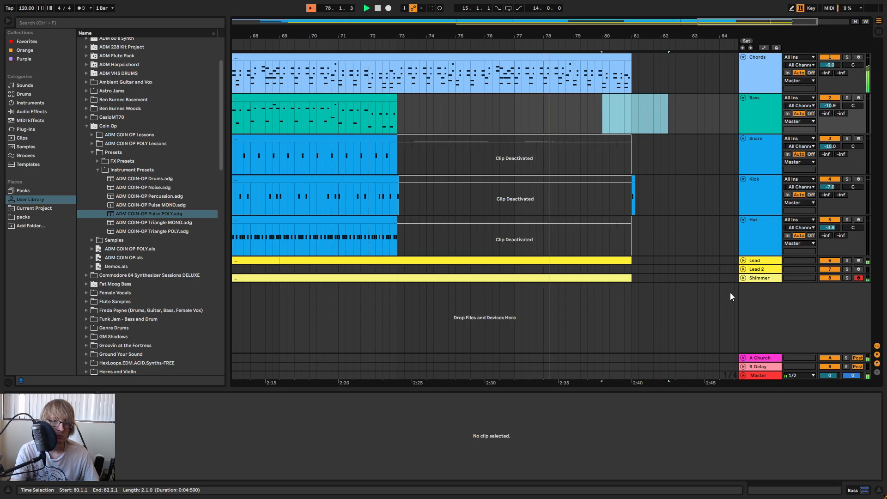
{"action": "left_click", "coordinate": [743, 278]}
{"action": "left_click", "coordinate": [427, 296]}
{"action": "left_click_drag", "start_coordinate": [447, 296], "coordinate": [642, 289]}
{"action": "key", "text": "Delete"}
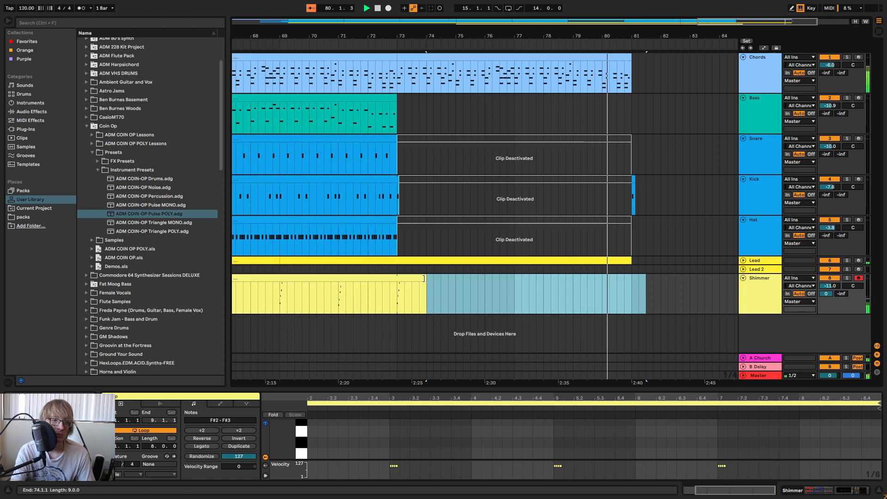
{"action": "left_click_drag", "start_coordinate": [425, 278], "coordinate": [411, 278]}
{"action": "key", "text": "space"}
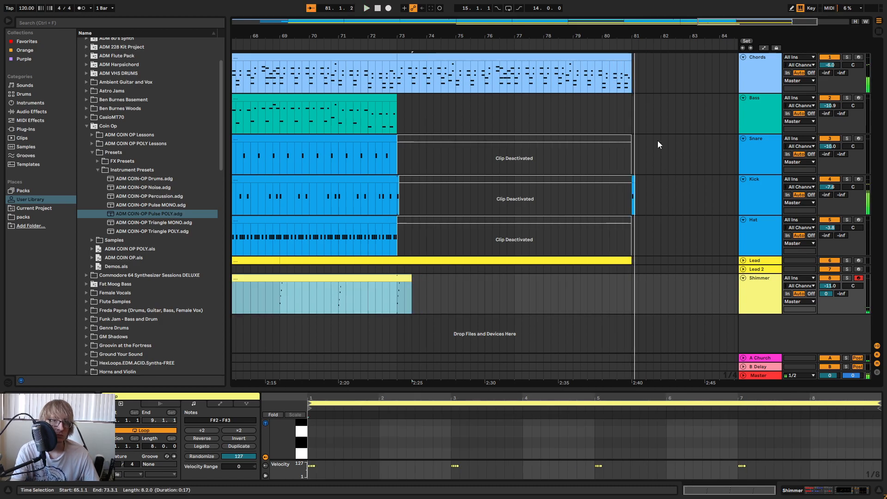
- Delete the leftover Kick fragment around bar 81
{"action": "left_click", "coordinate": [659, 150]}
{"action": "left_click_drag", "start_coordinate": [618, 198], "coordinate": [660, 192]}
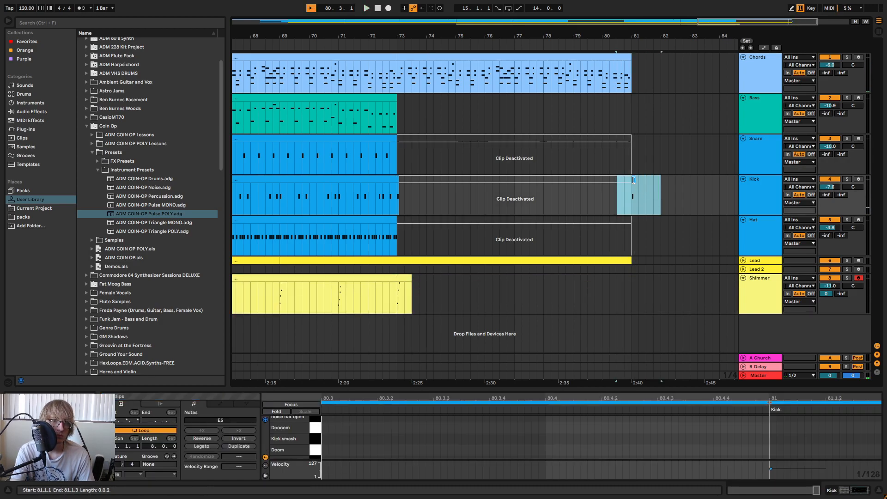
{"action": "key", "text": "Delete"}
- Copy the Chords section from 49.1.1 to 49.3.1 to bar 81 and shorten it to end at 81.1.3
{"action": "left_click", "coordinate": [675, 98]}
{"action": "left_click_drag", "start_coordinate": [580, 36], "coordinate": [678, 53]}
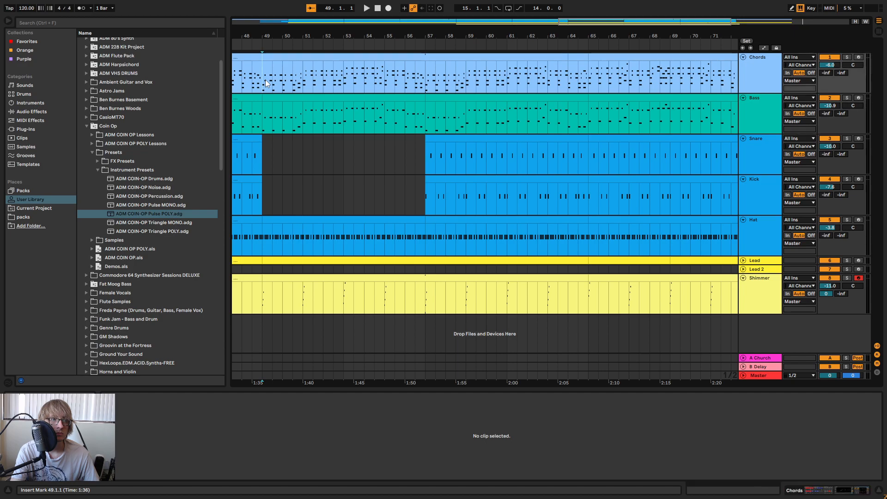
{"action": "key", "text": "space"}
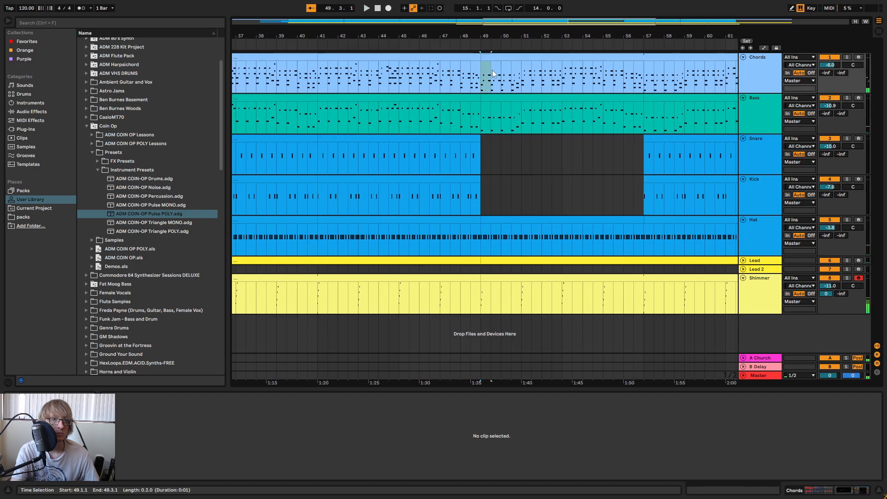
{"action": "left_click", "coordinate": [492, 74]}
{"action": "scroll", "coordinate": [546, 70], "scroll_direction": "right", "scroll_amount": 10}
{"action": "left_click", "coordinate": [624, 77]}
{"action": "key", "text": "ctrl+v"}
{"action": "left_click", "coordinate": [595, 46]}
{"action": "left_click_drag", "start_coordinate": [574, 37], "coordinate": [534, 74]}
{"action": "left_click_drag", "start_coordinate": [648, 54], "coordinate": [554, 64]}
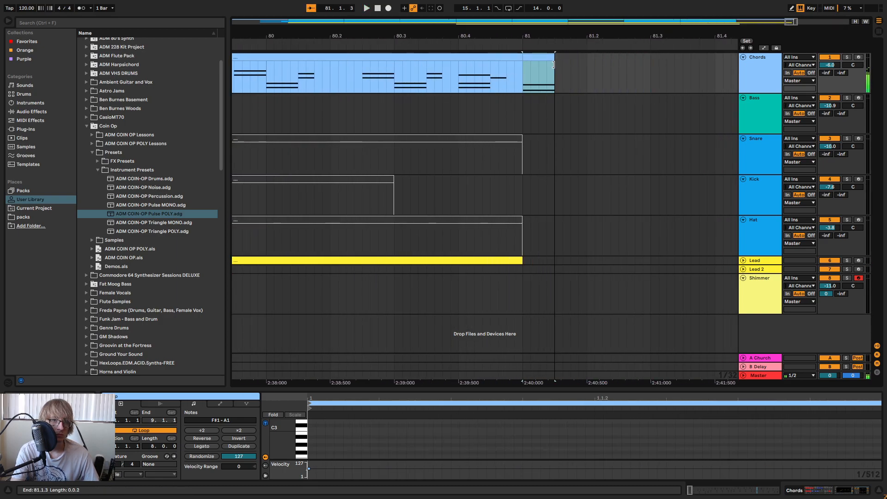
- Play the arrangement's ending and examine how the parts stop at bar 73
{"action": "left_click", "coordinate": [401, 47]}
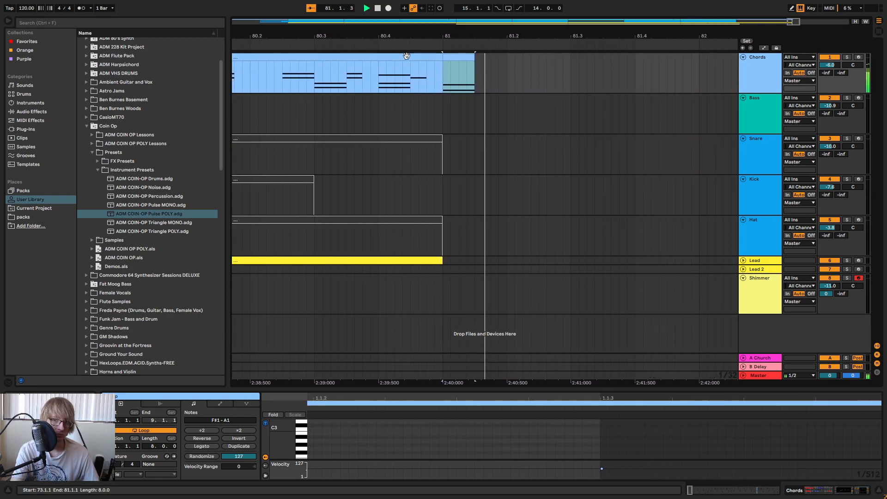
{"action": "left_click_drag", "start_coordinate": [521, 33], "coordinate": [598, 40]}
{"action": "left_click", "coordinate": [598, 43]}
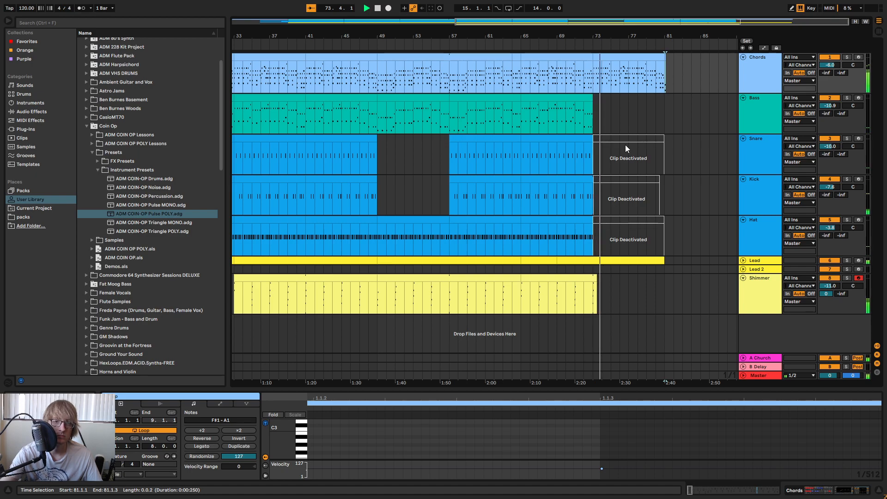
{"action": "left_click", "coordinate": [567, 46]}
{"action": "left_click_drag", "start_coordinate": [566, 36], "coordinate": [567, 89]}
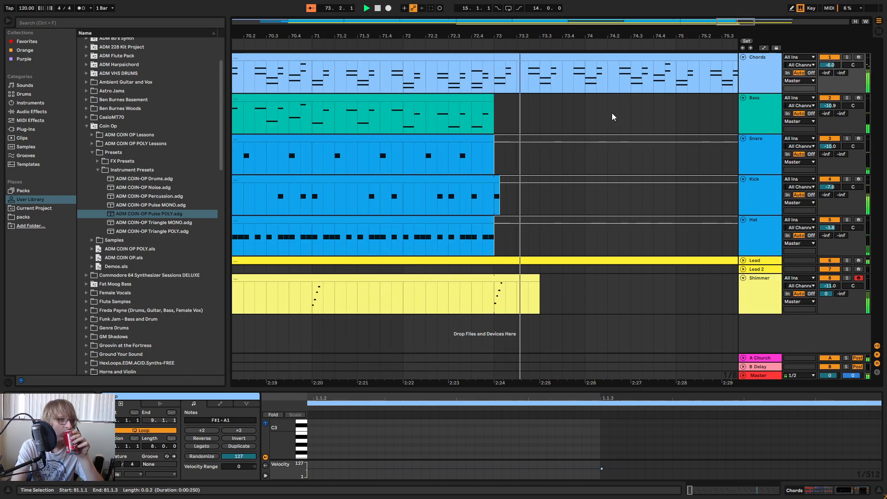
{"action": "left_click", "coordinate": [742, 220]}
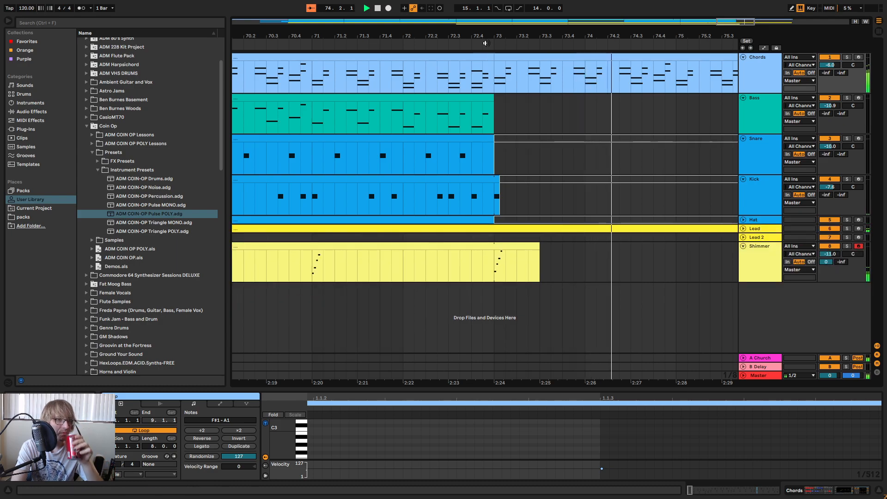
{"action": "left_click", "coordinate": [743, 220]}
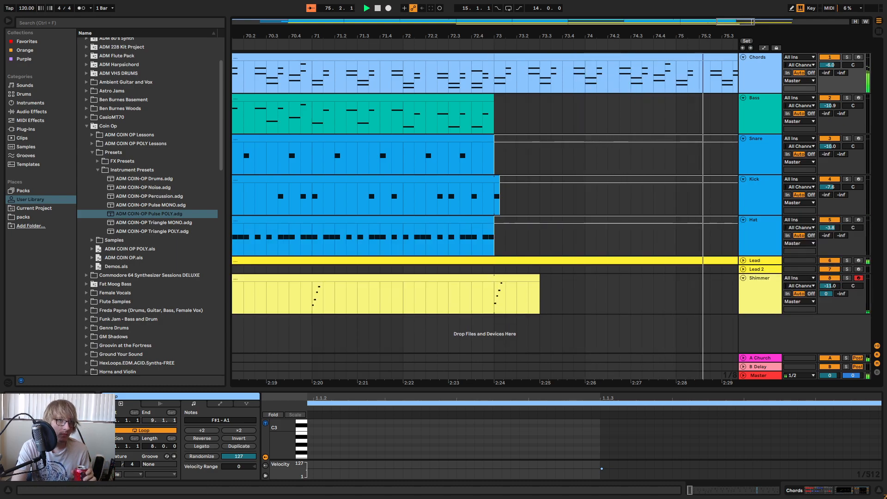
- Extend the active Hat clip just past bar 73
{"action": "scroll", "coordinate": [503, 217], "scroll_direction": "up", "scroll_amount": 3}
{"action": "left_click_drag", "start_coordinate": [495, 223], "coordinate": [516, 226]}
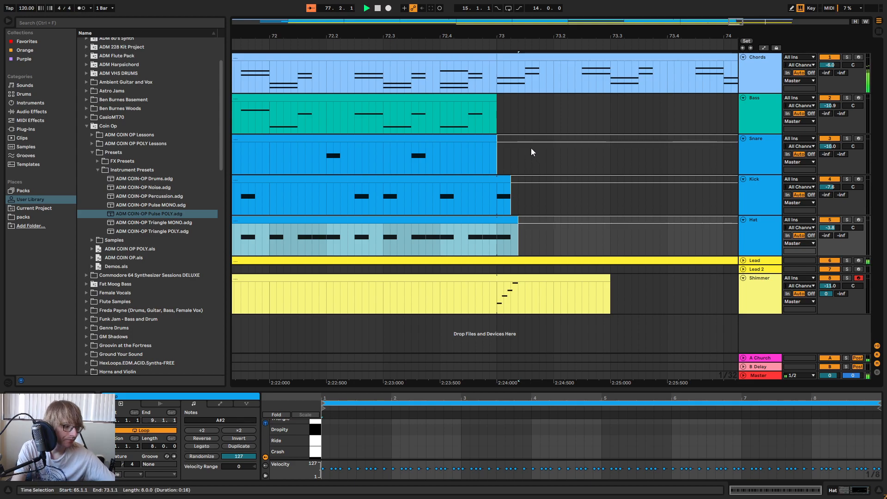
- Fold the Chords track, examine the Lead part unfolded and fold it again, and stop playback
{"action": "left_click_drag", "start_coordinate": [629, 32], "coordinate": [568, 4]}
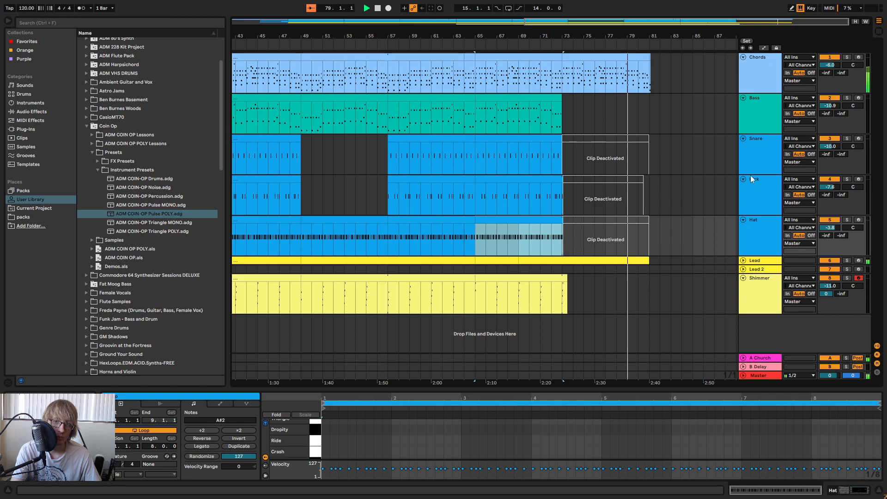
{"action": "left_click", "coordinate": [743, 57]}
{"action": "left_click", "coordinate": [743, 229]}
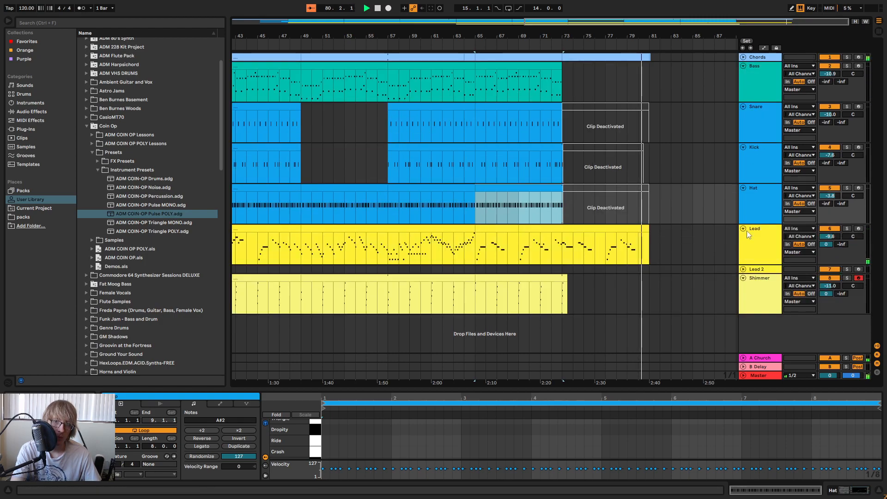
{"action": "left_click", "coordinate": [743, 228]}
{"action": "left_click", "coordinate": [743, 57]}
{"action": "left_click", "coordinate": [743, 57]}
{"action": "key", "text": "space"}
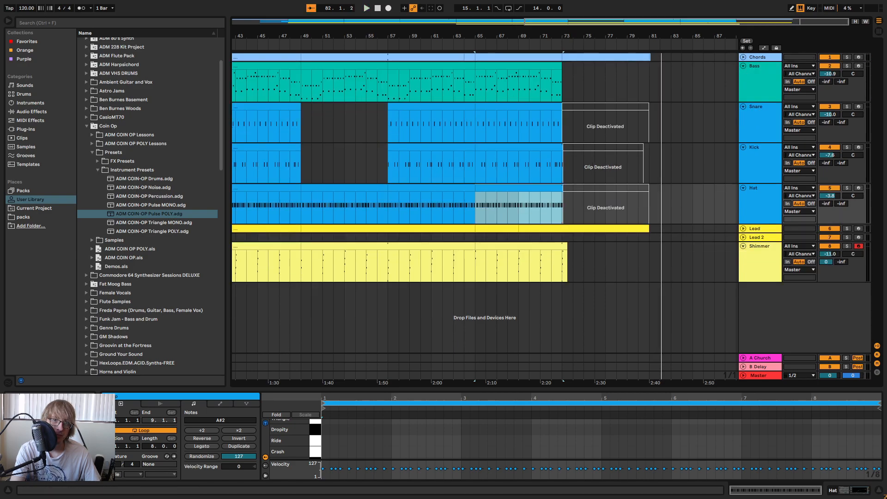
- Fold the Snare, Kick, Hat and Bass tracks, keeping only the Shimmer track unfolded in the full arrangement
{"action": "left_click_drag", "start_coordinate": [579, 36], "coordinate": [579, 14]}
{"action": "left_click", "coordinate": [742, 107]}
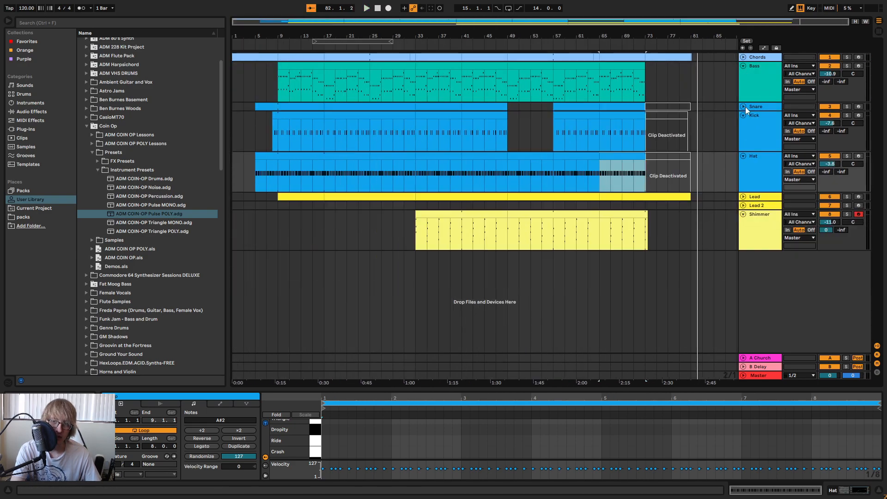
{"action": "left_click", "coordinate": [743, 115]}
{"action": "left_click", "coordinate": [742, 124]}
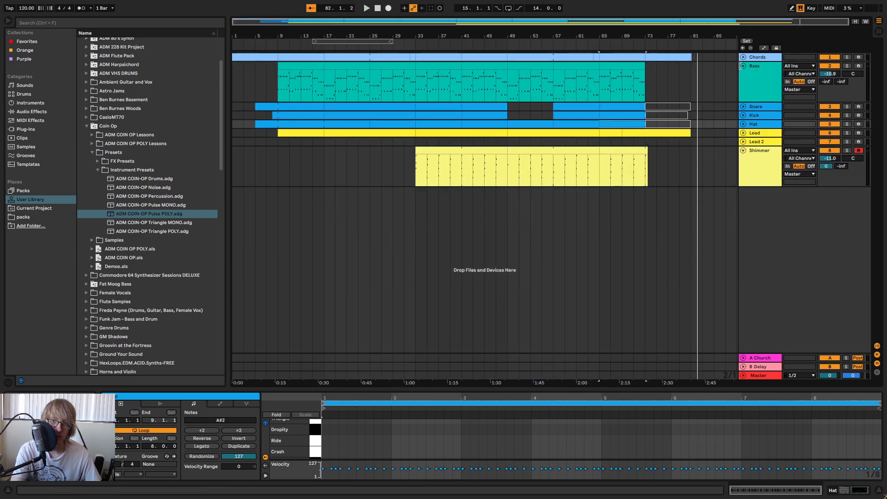
{"action": "left_click", "coordinate": [743, 67]}
{"action": "left_click", "coordinate": [691, 134]}
{"action": "left_click_drag", "start_coordinate": [414, 37], "coordinate": [510, 15]}
{"action": "left_click", "coordinate": [436, 47]}
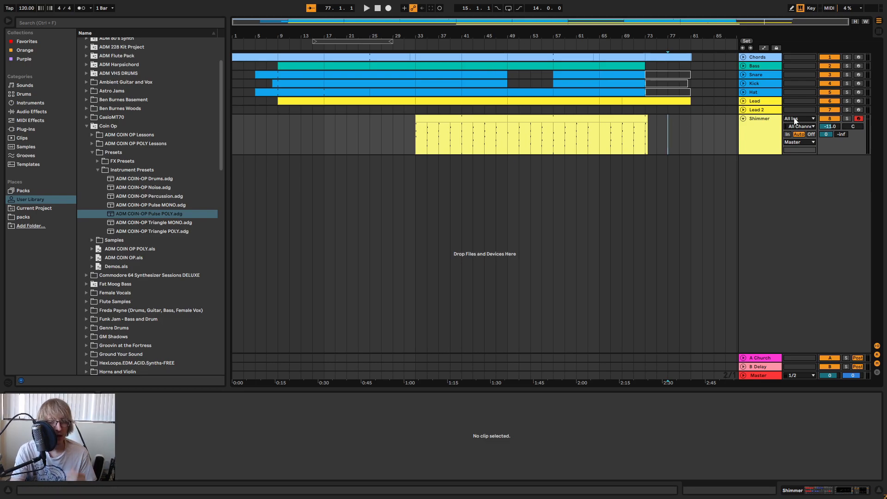
- Add an Auto Filter from the audio effects to the Master track
{"action": "left_click", "coordinate": [762, 376]}
{"action": "scroll", "coordinate": [93, 119], "scroll_direction": "up", "scroll_amount": 2}
{"action": "left_click", "coordinate": [37, 112]}
{"action": "scroll", "coordinate": [111, 117], "scroll_direction": "up", "scroll_amount": 4}
{"action": "left_click_drag", "start_coordinate": [106, 60], "coordinate": [396, 421]}
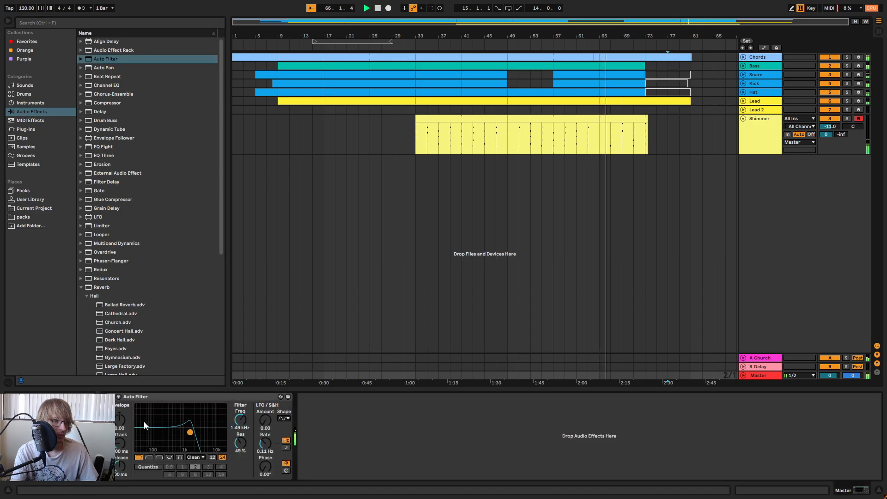
- Try the Master Auto Filter at 2.63 kHz with 45% resonance, comparing it bypassed and active during playback
{"action": "left_click", "coordinate": [111, 397]}
{"action": "left_click_drag", "start_coordinate": [190, 432], "coordinate": [197, 433]}
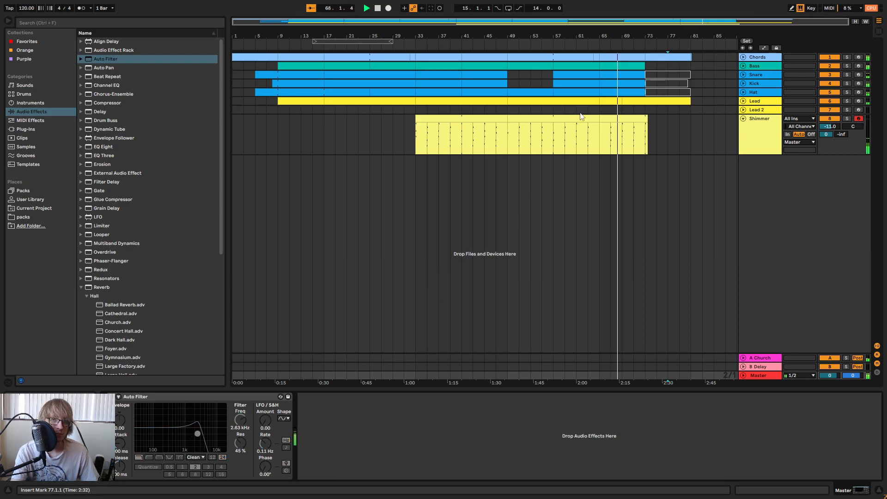
{"action": "left_click_drag", "start_coordinate": [660, 36], "coordinate": [623, 60]}
{"action": "left_click", "coordinate": [112, 397]}
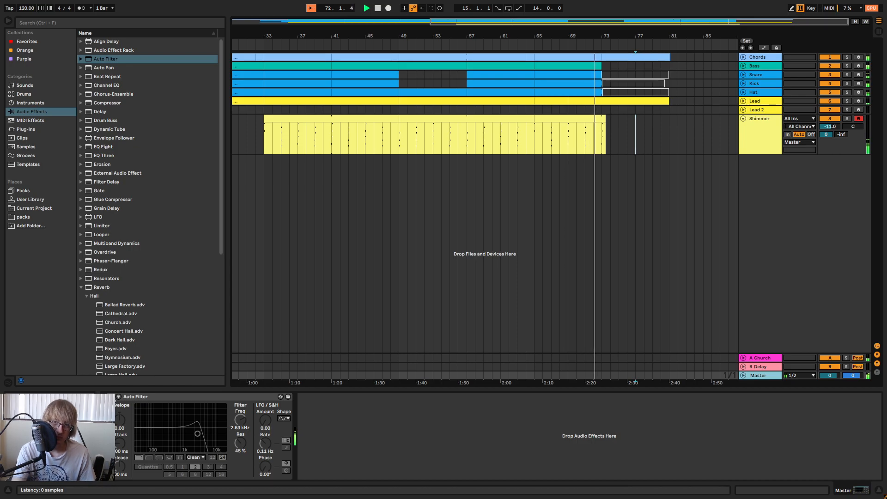
{"action": "left_click", "coordinate": [113, 396]}
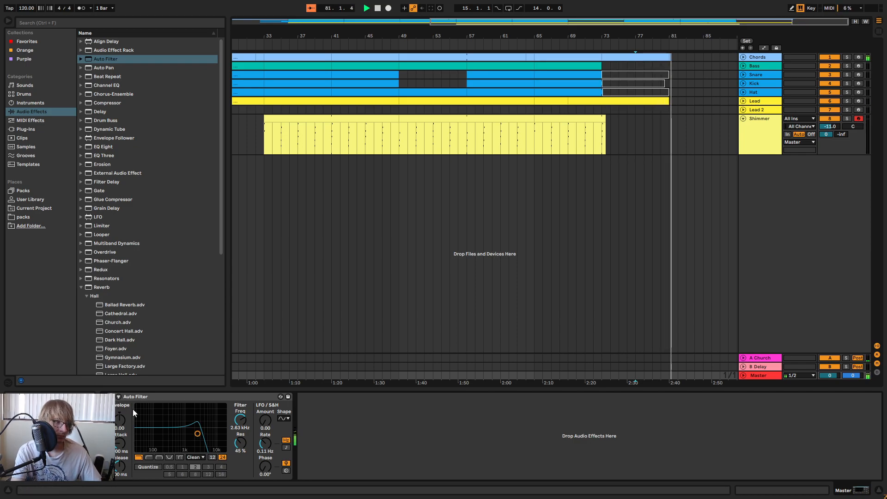
- Set the Master Auto Filter to 3.25 kHz with 38% resonance, play the ending through it, and leave the device selected and switched off
{"action": "key", "text": "space"}
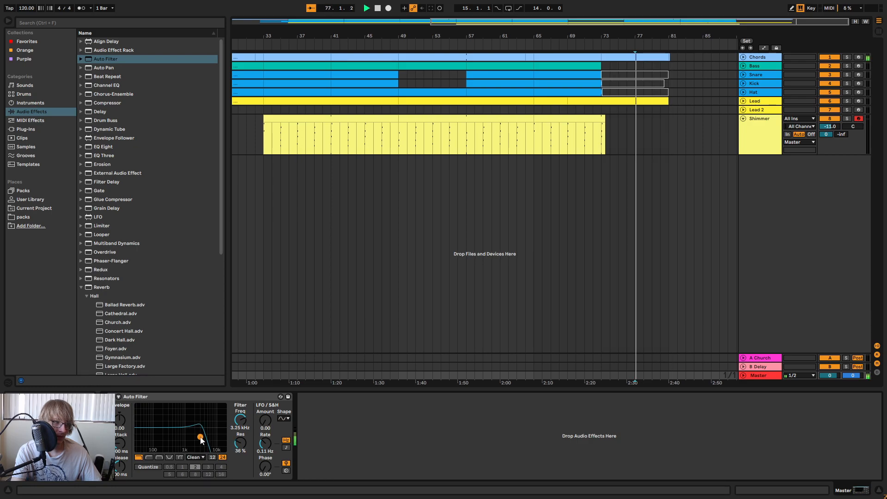
{"action": "left_click", "coordinate": [566, 42]}
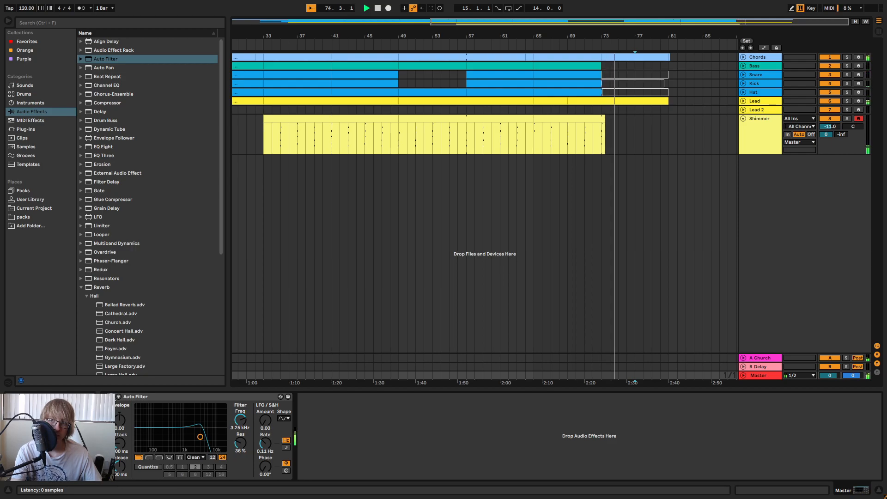
{"action": "left_click", "coordinate": [177, 396]}
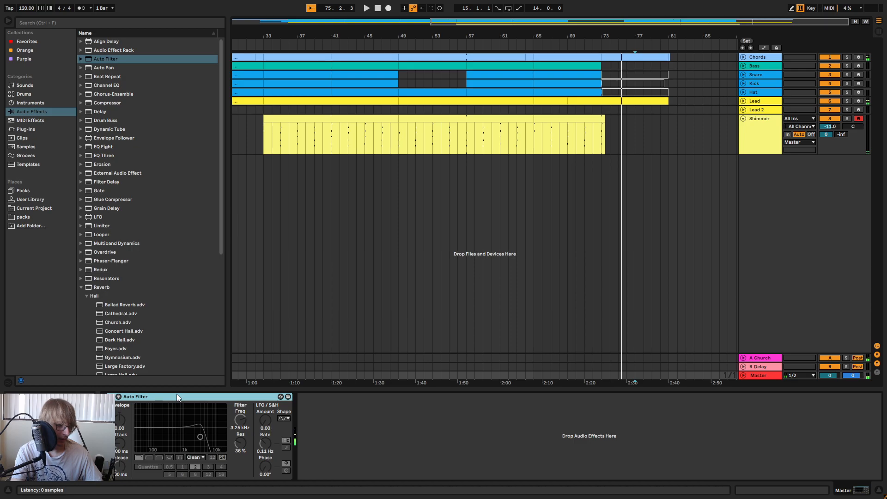
- Paste the Auto Filter at the end of the Chords track's device chain and unfold that track
{"action": "left_click", "coordinate": [767, 59]}
{"action": "right_click", "coordinate": [856, 435]}
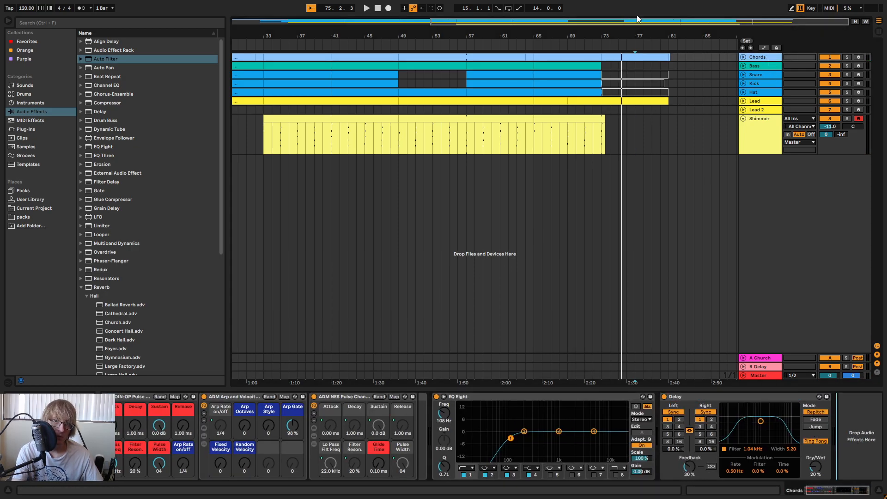
{"action": "left_click", "coordinate": [743, 57]}
{"action": "left_click_drag", "start_coordinate": [626, 38], "coordinate": [554, 65]}
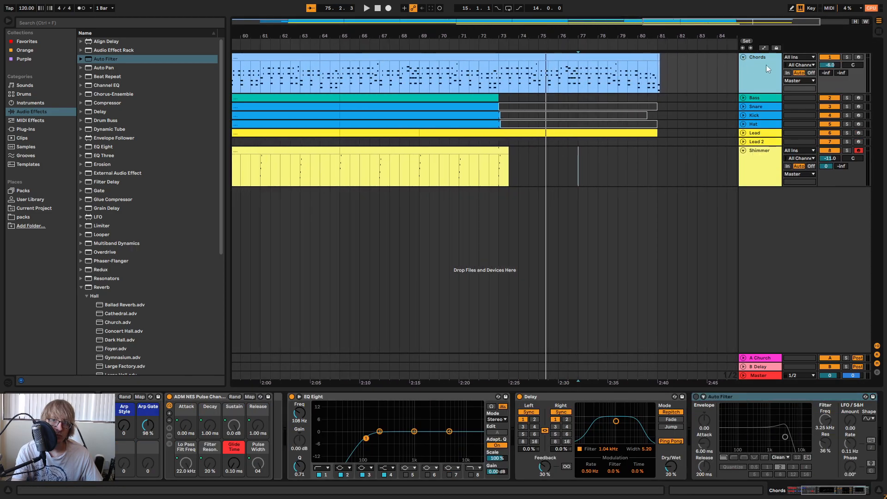
- Show automation on the Chords track and draw the Auto Filter's Device On envelope as on from bar 73 to about bar 93
{"action": "left_click", "coordinate": [764, 48]}
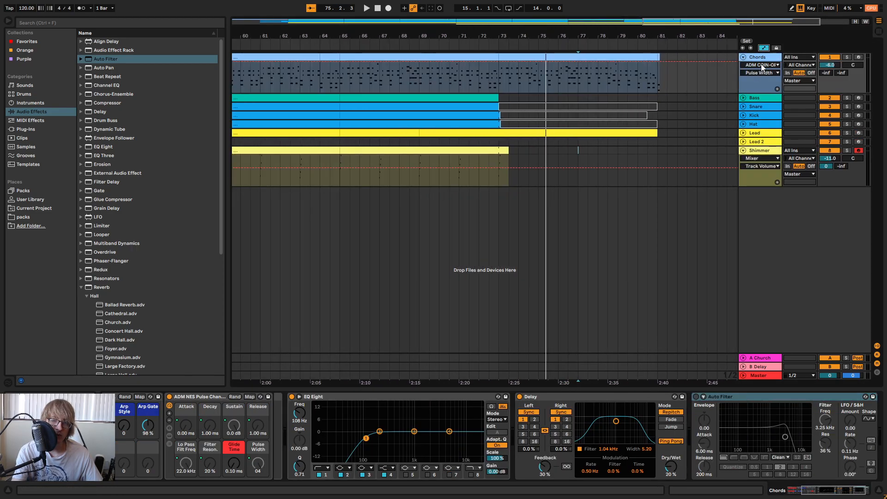
{"action": "left_click", "coordinate": [762, 66]}
{"action": "left_click", "coordinate": [756, 155]}
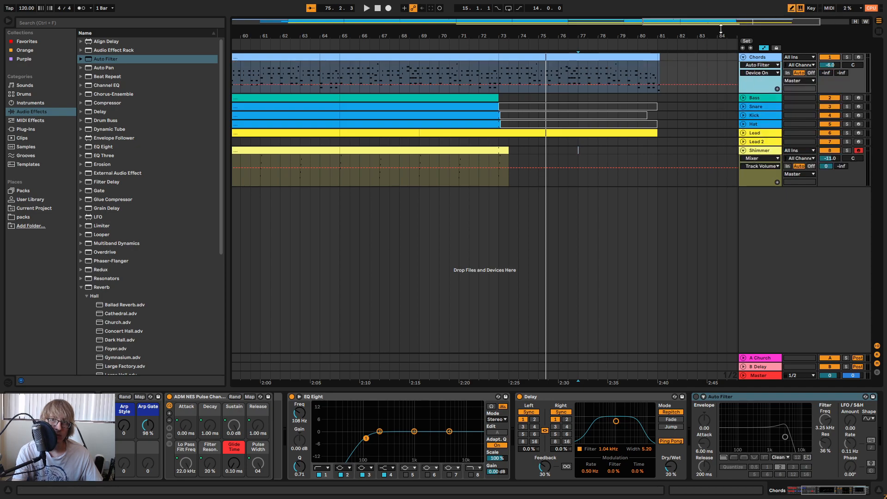
{"action": "left_click_drag", "start_coordinate": [503, 59], "coordinate": [602, 67]}
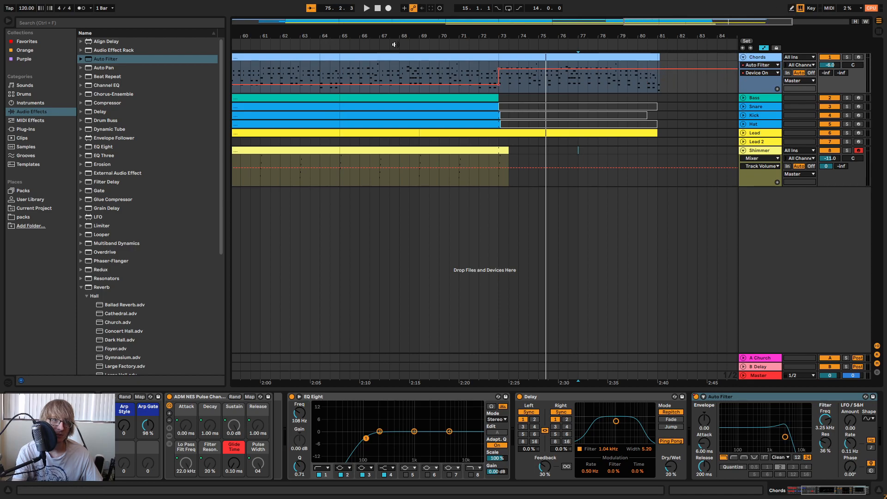
{"action": "left_click", "coordinate": [415, 41]}
{"action": "mouse_move", "coordinate": [601, 36]}
{"action": "left_mouse_down"}
{"action": "mouse_move", "coordinate": [598, 13]}
{"action": "mouse_move", "coordinate": [612, 10]}
{"action": "left_mouse_up"}
{"action": "left_click", "coordinate": [791, 8]}
{"action": "left_click_drag", "start_coordinate": [644, 71], "coordinate": [732, 70]}
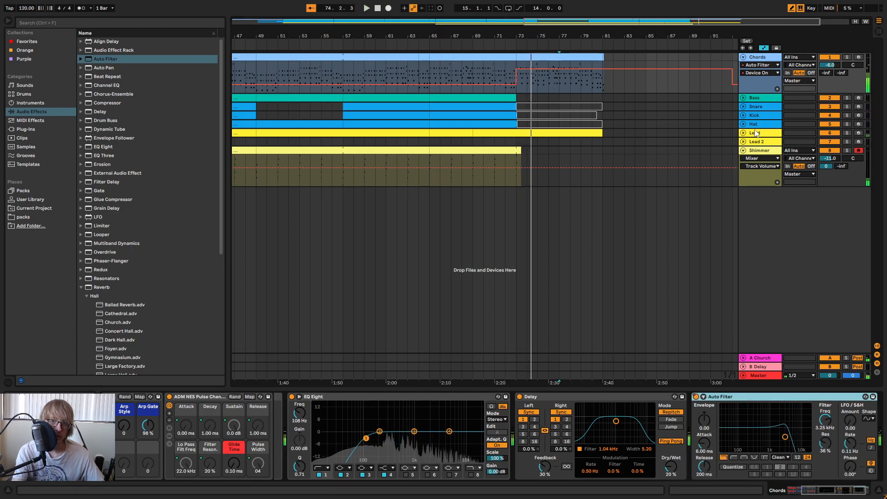
- Paste the Auto Filter onto the Lead track and play the transition through the end of the song, leaving draw mode switched off
{"action": "left_click", "coordinate": [754, 133]}
{"action": "right_click", "coordinate": [628, 443]}
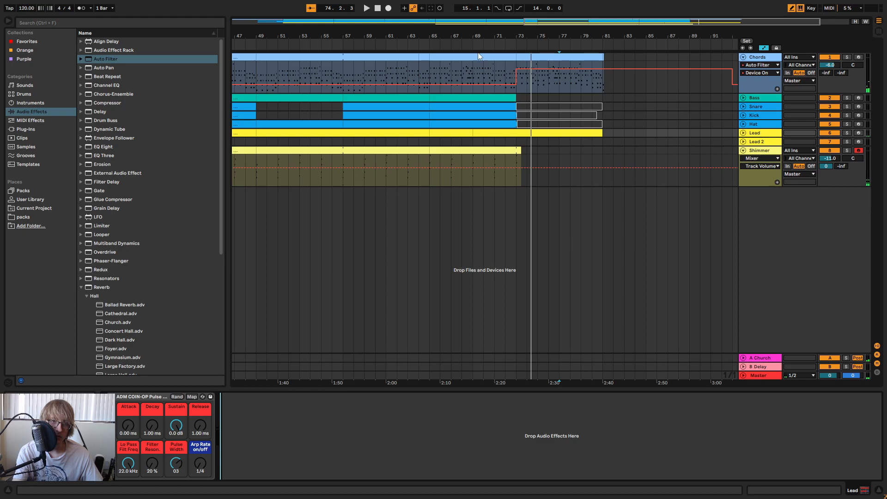
{"action": "left_click", "coordinate": [469, 42]}
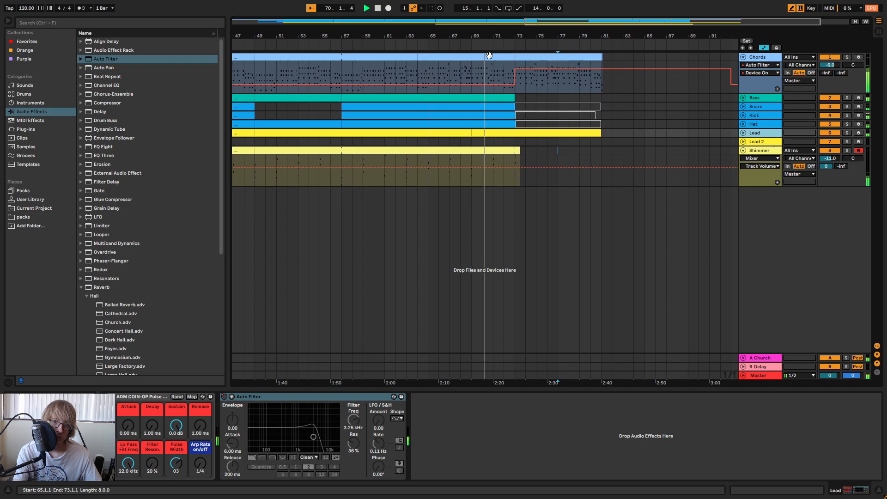
{"action": "mouse_move", "coordinate": [529, 36]}
{"action": "left_mouse_down"}
{"action": "mouse_move", "coordinate": [525, 49]}
{"action": "mouse_move", "coordinate": [522, 35]}
{"action": "left_mouse_up"}
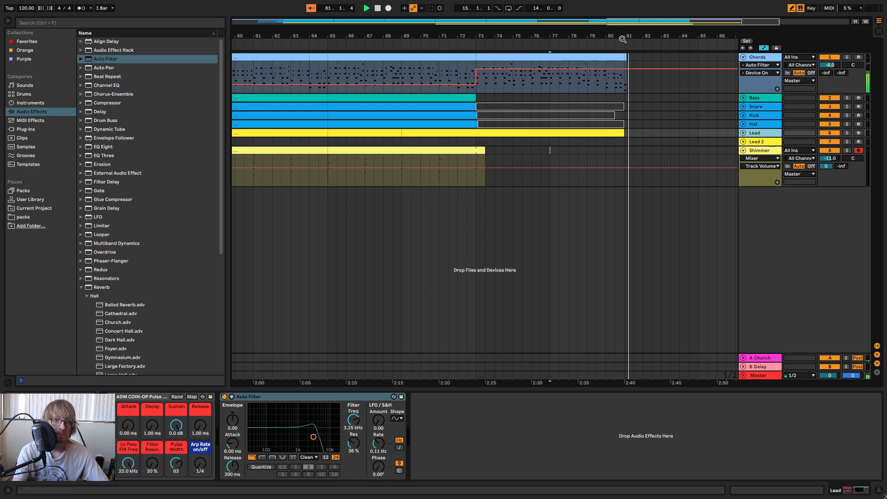
{"action": "left_click_drag", "start_coordinate": [749, 21], "coordinate": [760, 19]}
{"action": "left_click", "coordinate": [791, 8]}
{"action": "left_click_drag", "start_coordinate": [607, 37], "coordinate": [634, 24]}
{"action": "key", "text": "space"}
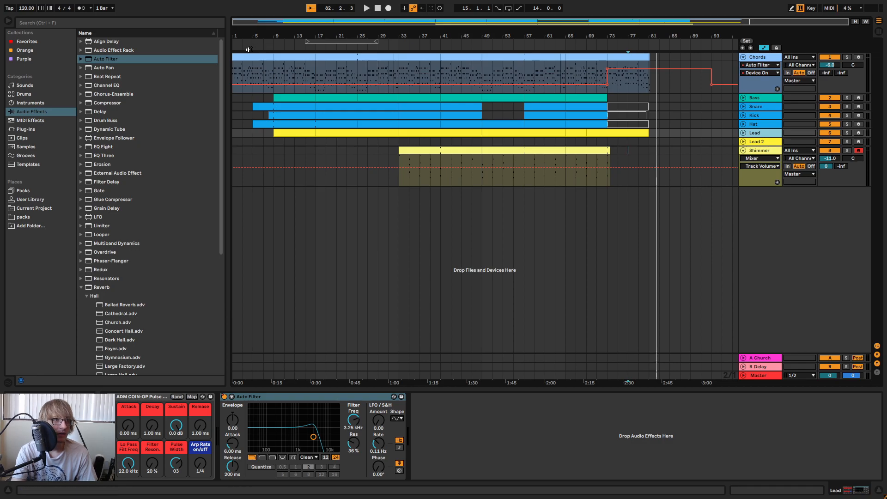
- Fold the Chords and Shimmer tracks
{"action": "left_click", "coordinate": [758, 150]}
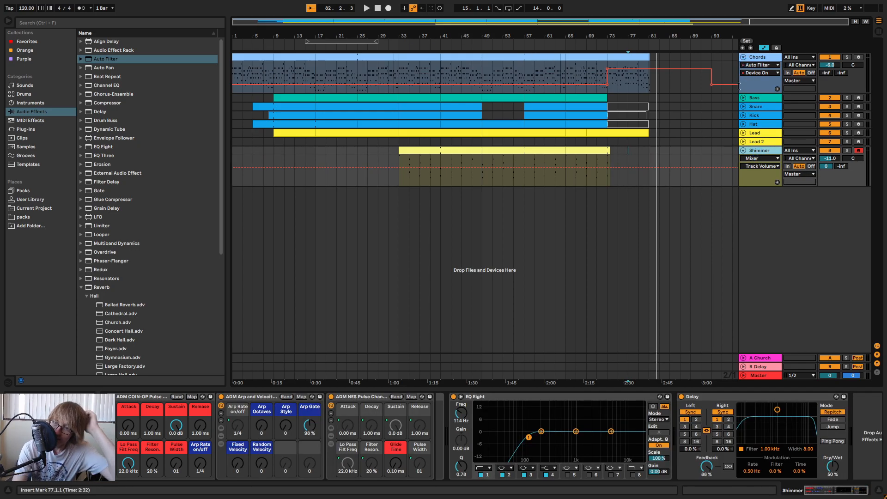
{"action": "left_click", "coordinate": [743, 57]}
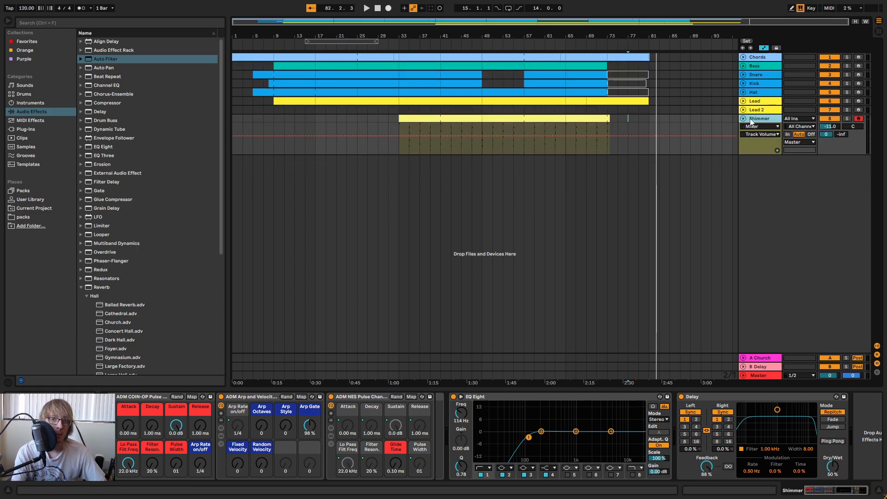
{"action": "left_click", "coordinate": [743, 118]}
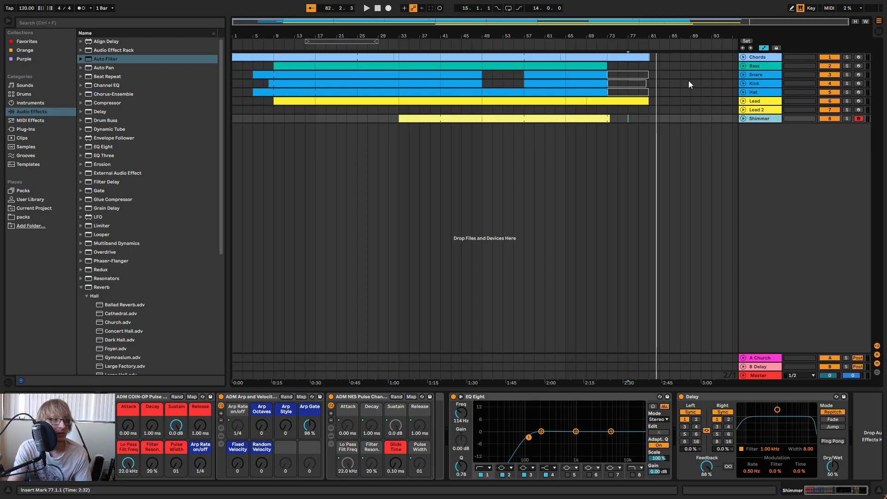
- Add Synth1 VST64 from the plug-ins on a new track and load its 8-bit preset from soundbank01
{"action": "left_click", "coordinate": [38, 129]}
{"action": "left_click_drag", "start_coordinate": [97, 48], "coordinate": [648, 175]}
{"action": "left_click", "coordinate": [86, 50]}
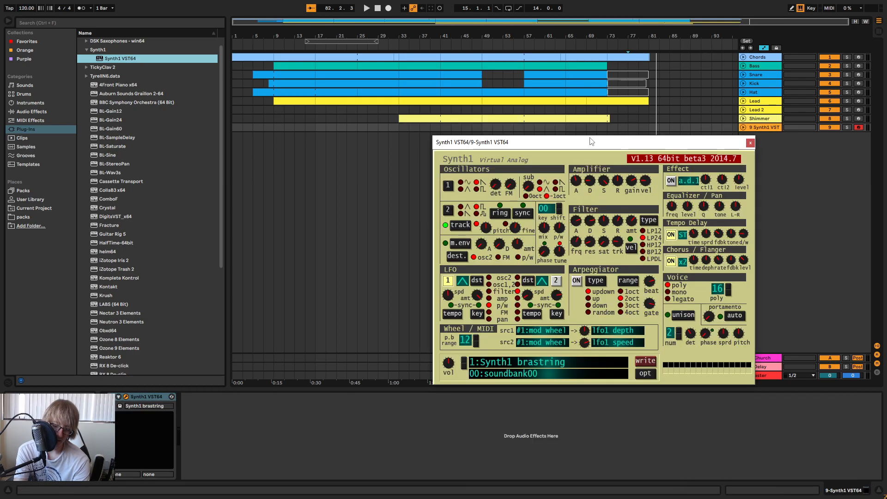
{"action": "left_click", "coordinate": [530, 362]}
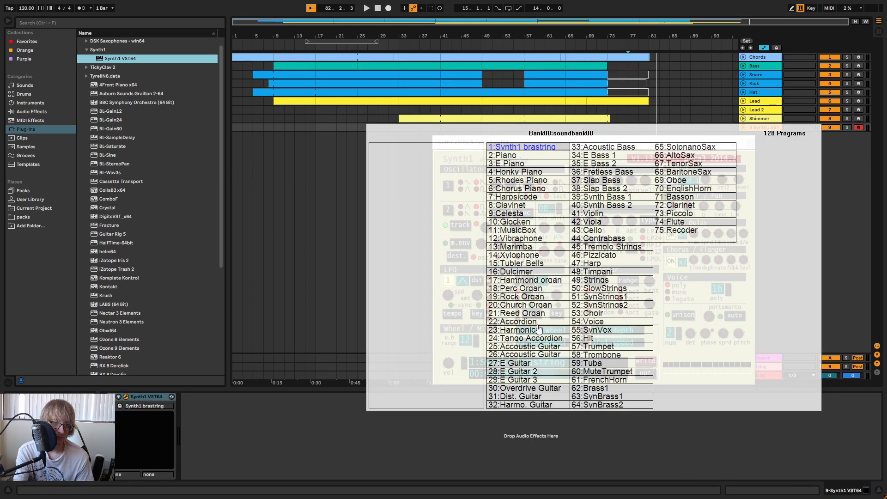
{"action": "left_click", "coordinate": [436, 164]}
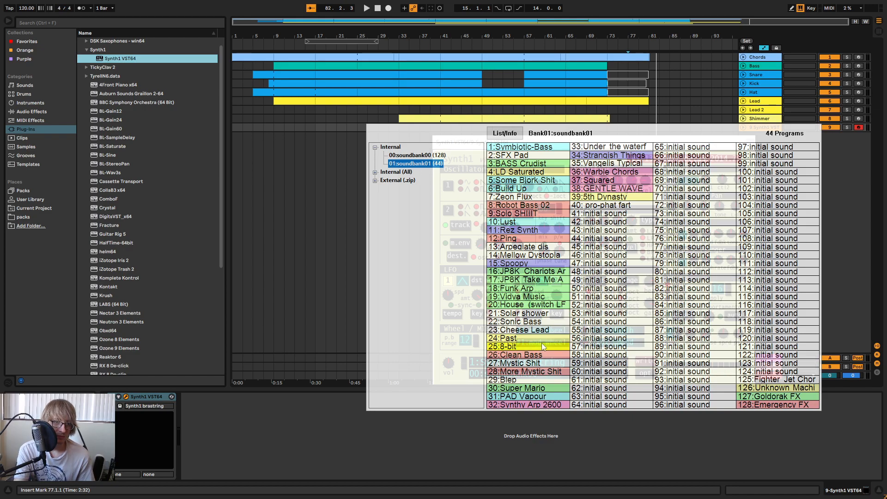
{"action": "left_click", "coordinate": [505, 347]}
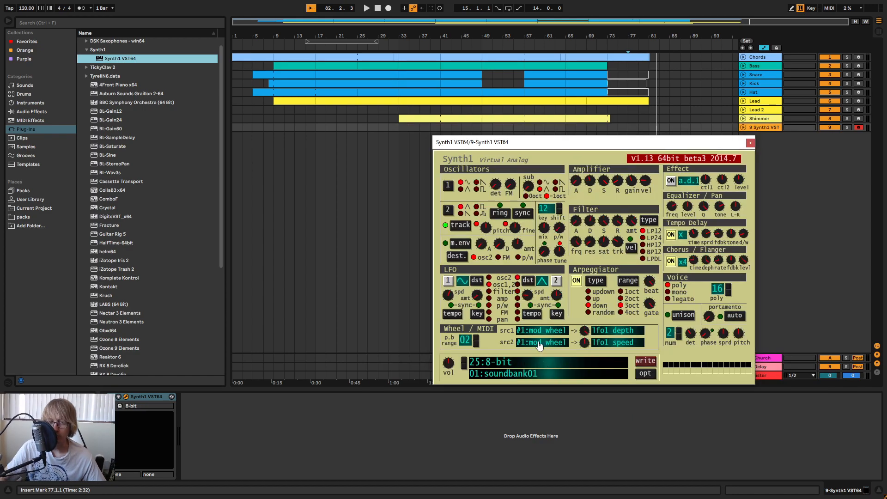
- Close the Synth1 window and play the song's ending in the mixer view to compare the new track's level
{"action": "key", "text": "Tab"}
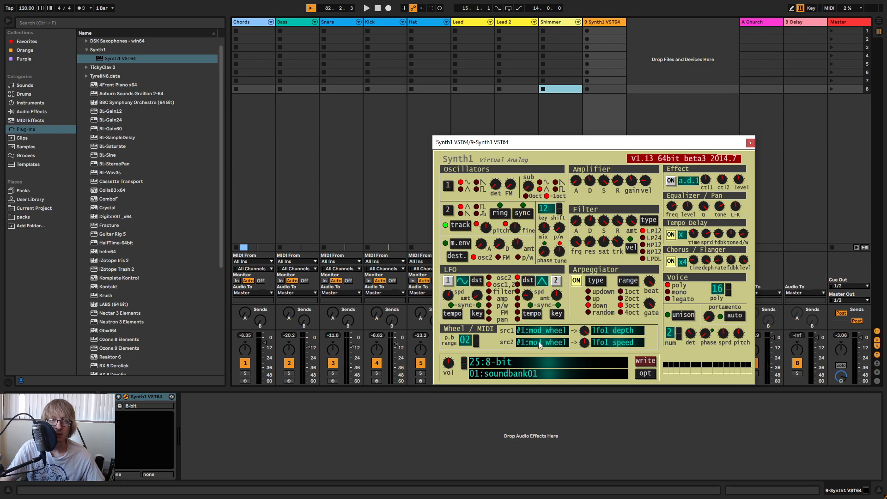
{"action": "left_click", "coordinate": [750, 143]}
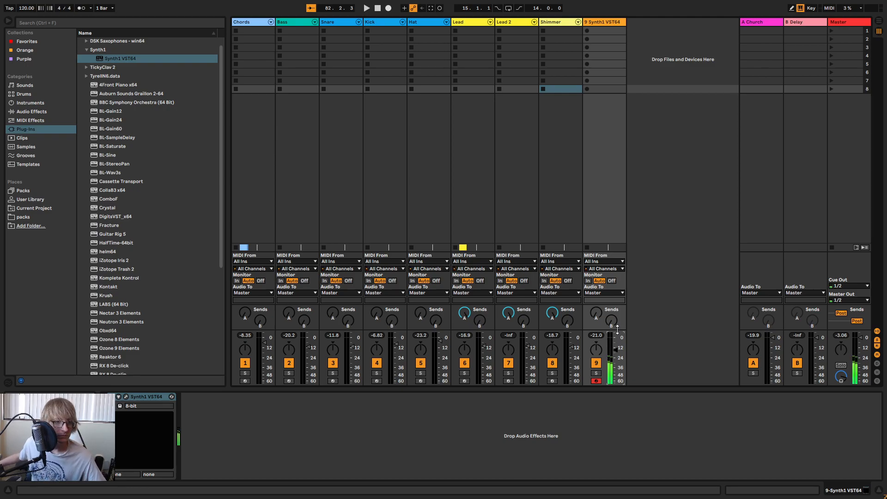
{"action": "key", "text": "space"}
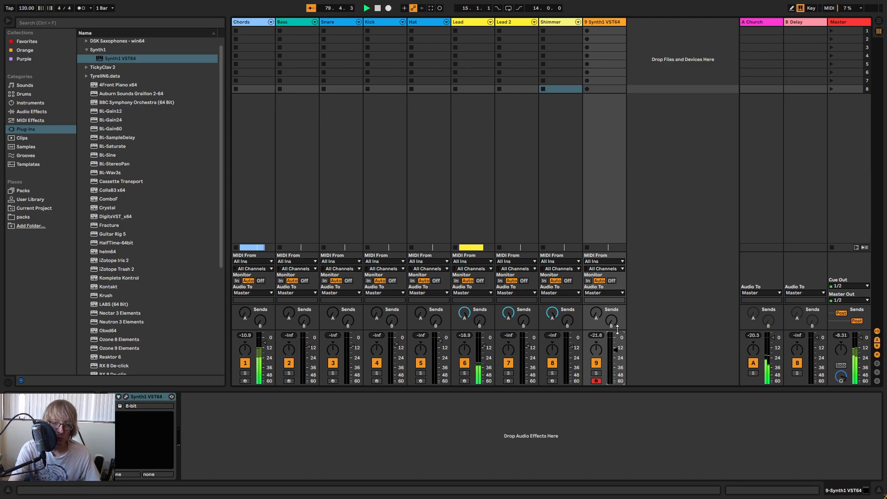
- Audition Synth1 presets from 5th Dynasty back through GENTLE WAVE and Warble Chords, and keep Vangelis Typical Ninteen
{"action": "left_click", "coordinate": [127, 398]}
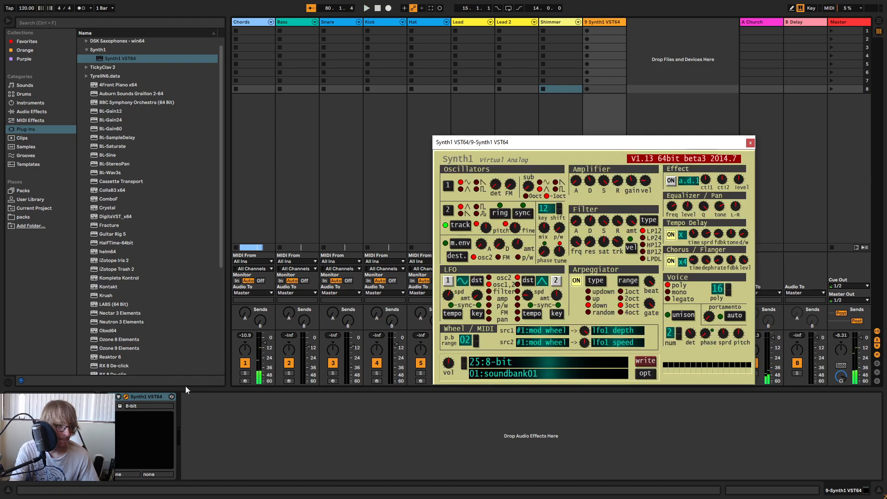
{"action": "left_click", "coordinate": [535, 363]}
{"action": "left_click", "coordinate": [610, 196]}
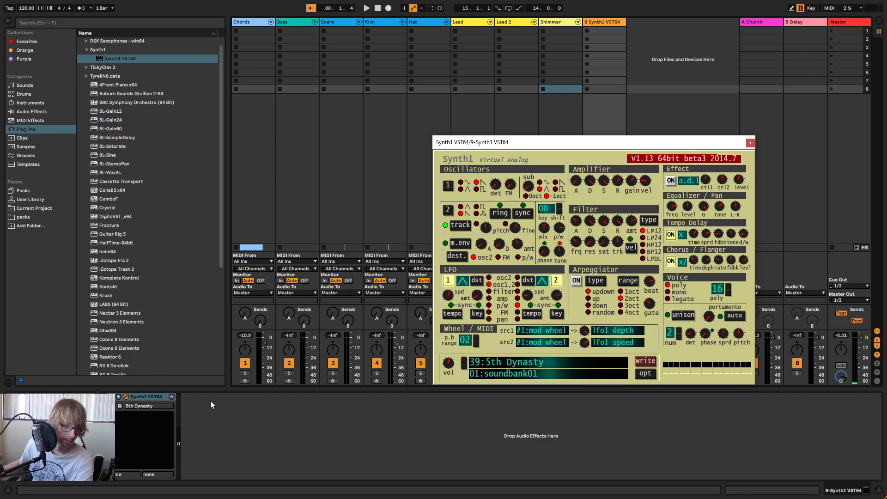
{"action": "left_click", "coordinate": [465, 368]}
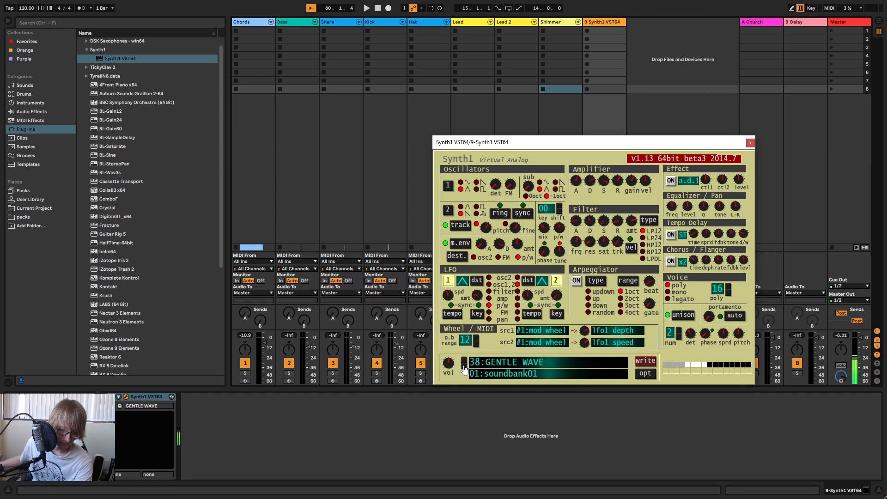
{"action": "left_click", "coordinate": [465, 368]}
{"action": "left_click", "coordinate": [464, 367]}
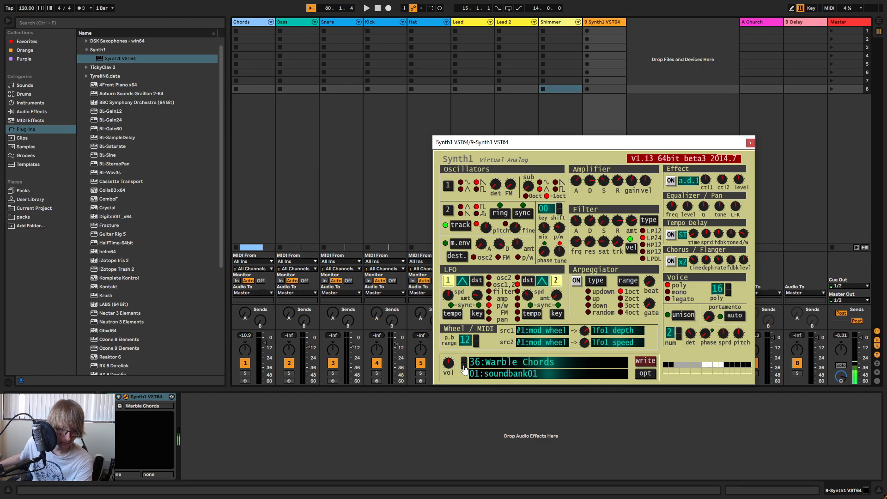
{"action": "left_click", "coordinate": [464, 367]}
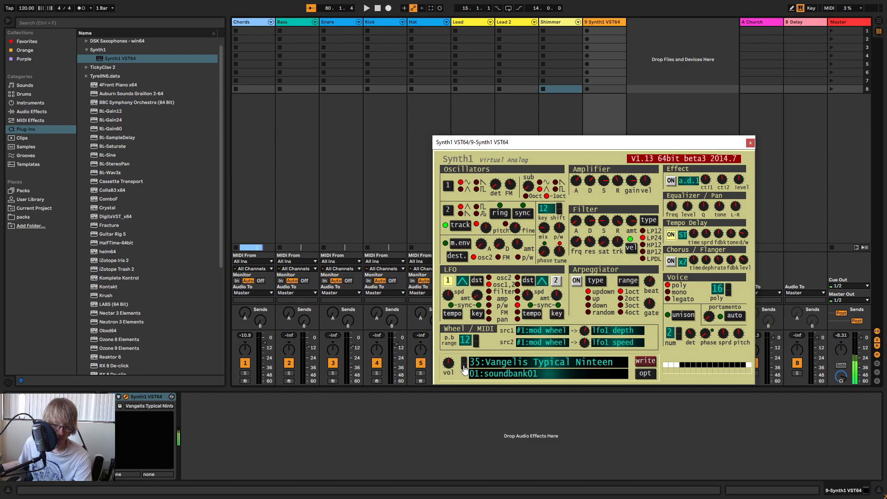
{"action": "key", "text": "Tab"}
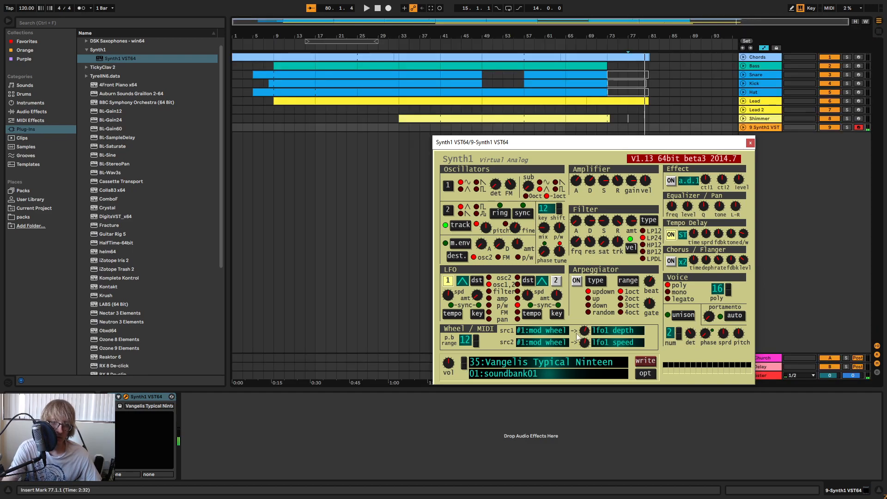
- Set the Synth1 track's A-Church send to 0.0 dB, and play the arrangement from about bar 5
{"action": "left_click", "coordinate": [750, 143]}
{"action": "key", "text": "Tab"}
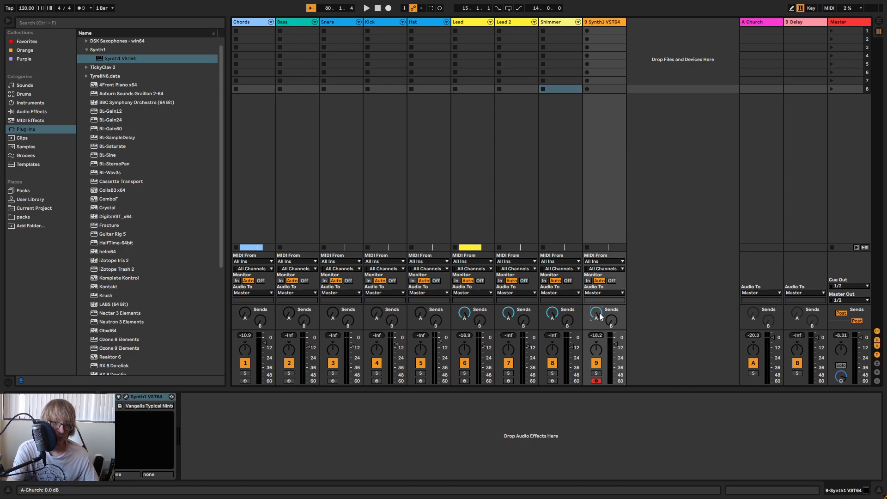
{"action": "key", "text": "Tab"}
{"action": "left_click", "coordinate": [258, 47]}
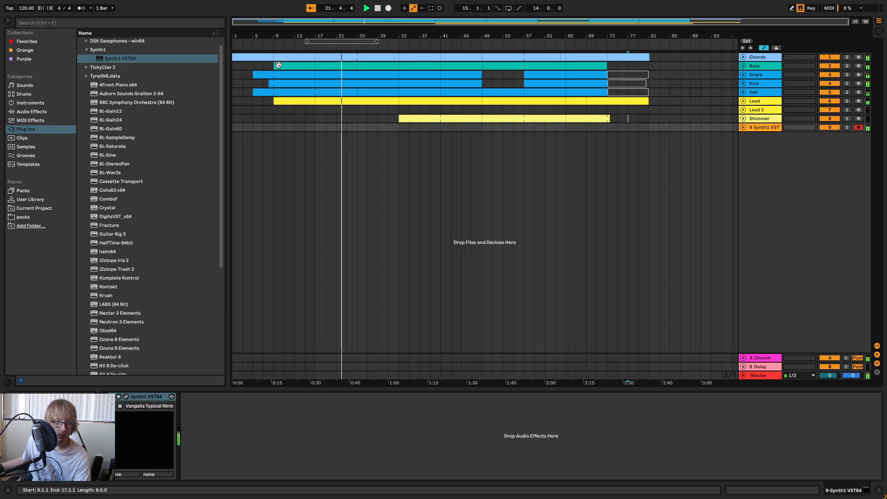
- Capture the played chords as a MIDI clip on the Synth1 track, unfold it, and extend the clip's start back to bar 17
{"action": "left_click", "coordinate": [348, 43]}
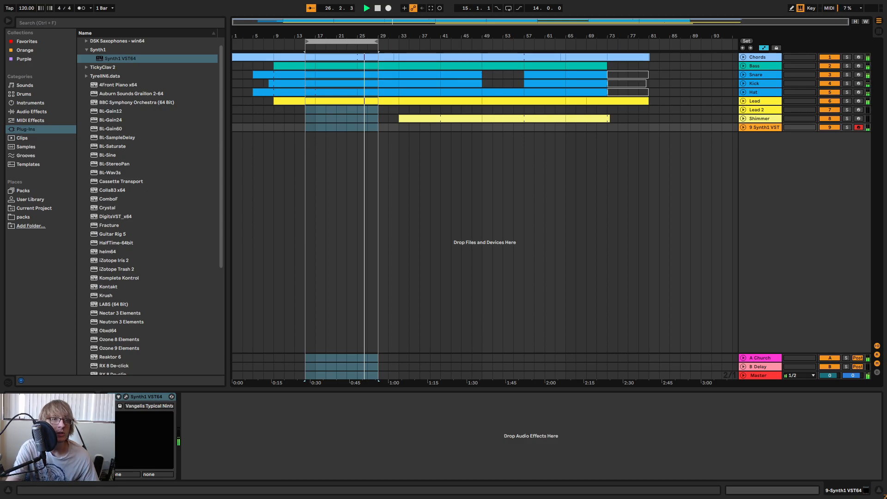
{"action": "left_click", "coordinate": [429, 9]}
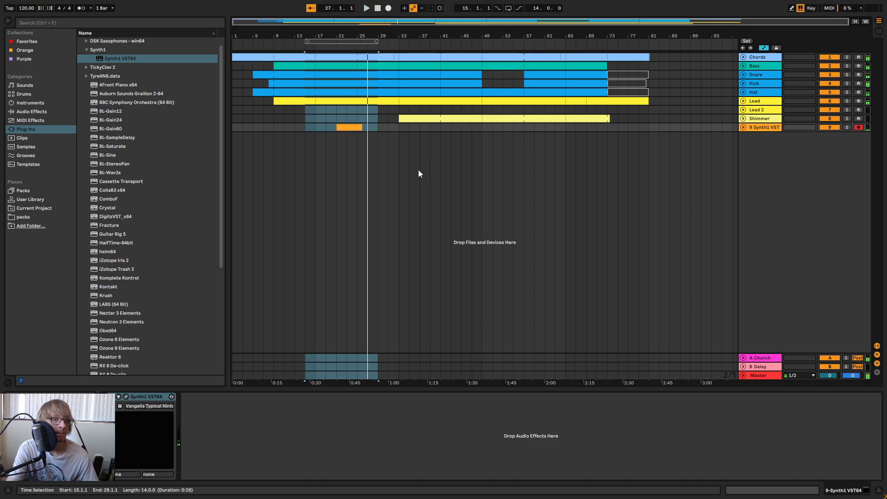
{"action": "left_click", "coordinate": [743, 127]}
{"action": "mouse_move", "coordinate": [339, 126]}
{"action": "left_mouse_down"}
{"action": "mouse_move", "coordinate": [305, 126]}
{"action": "mouse_move", "coordinate": [315, 126]}
{"action": "left_mouse_up"}
{"action": "left_click", "coordinate": [388, 152]}
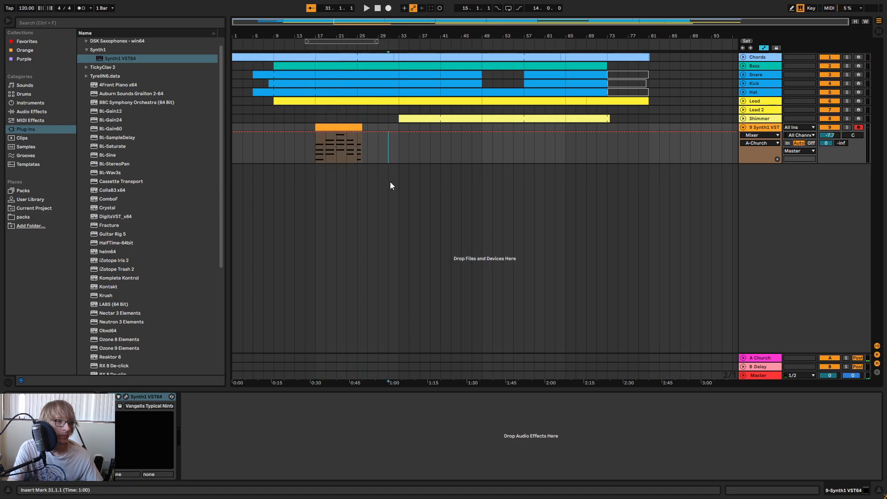
- Open the captured chord clip in an enlarged note editor and select the top and bottom notes of its first chord
{"action": "left_click", "coordinate": [341, 125]}
{"action": "left_click_drag", "start_coordinate": [350, 389], "coordinate": [350, 246]}
{"action": "left_click_drag", "start_coordinate": [286, 256], "coordinate": [555, 284]}
{"action": "left_click_drag", "start_coordinate": [387, 375], "coordinate": [421, 297]}
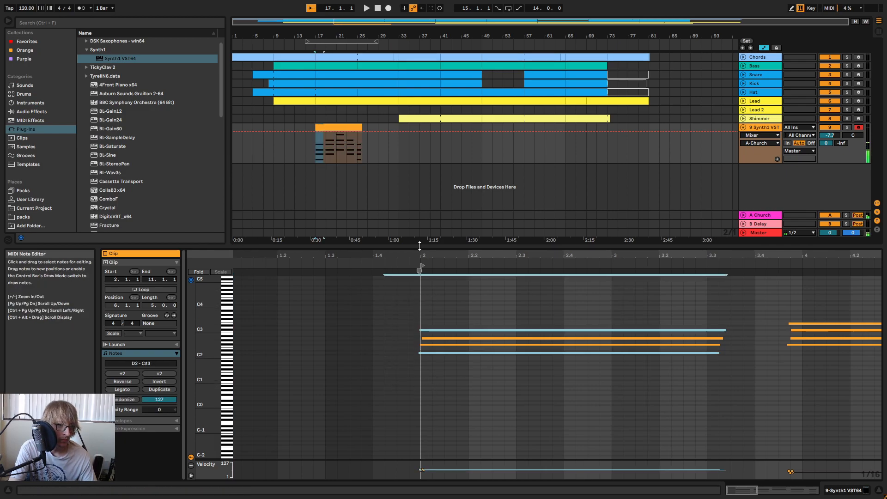
{"action": "left_click_drag", "start_coordinate": [421, 254], "coordinate": [411, 279]}
{"action": "left_click", "coordinate": [441, 345], "text": "shift"}
{"action": "left_click", "coordinate": [448, 330], "text": "shift"}
- Show all the captured chords in the note editor and play the song from bar 17 to check them
{"action": "left_click_drag", "start_coordinate": [389, 254], "coordinate": [752, 254]}
{"action": "left_click_drag", "start_coordinate": [395, 254], "coordinate": [418, 276]}
{"action": "left_click_drag", "start_coordinate": [383, 373], "coordinate": [417, 326]}
{"action": "left_click_drag", "start_coordinate": [430, 252], "coordinate": [448, 199]}
{"action": "key", "text": "Right"}
{"action": "key", "text": "space"}
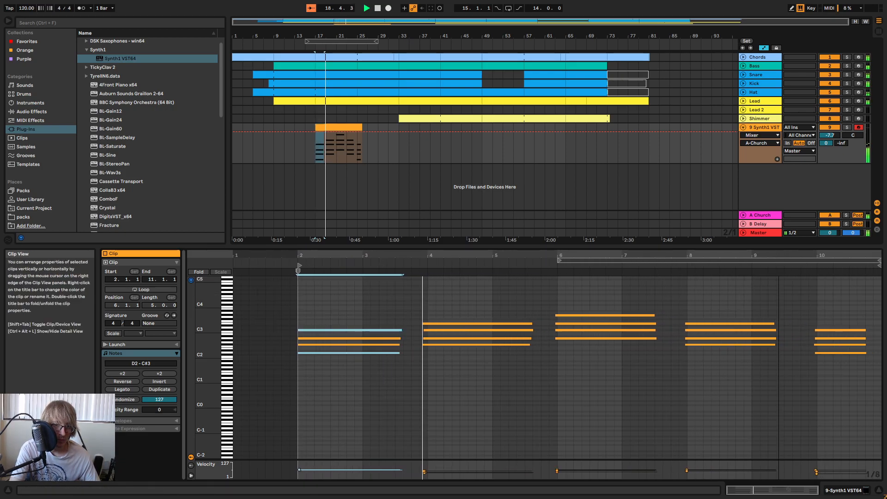
- Quantize all notes in the Synth1 chord clip and shift the second chord's early notes to start at bar 4
{"action": "left_click", "coordinate": [488, 347]}
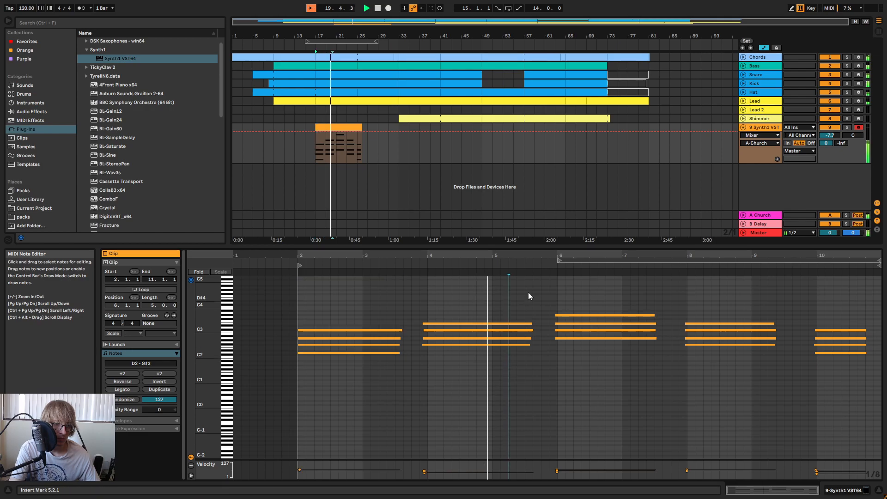
{"action": "right_click", "coordinate": [509, 294]}
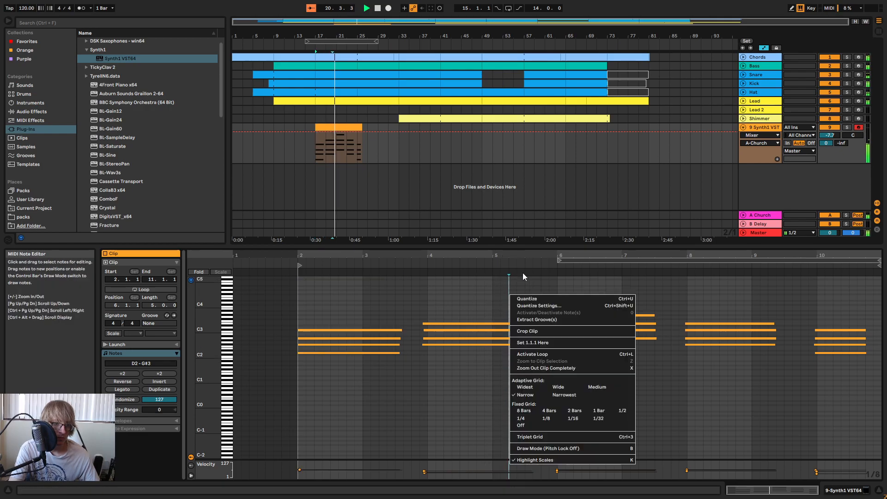
{"action": "left_click", "coordinate": [527, 298]}
{"action": "left_click", "coordinate": [486, 300]}
{"action": "key", "text": "space"}
{"action": "left_click_drag", "start_coordinate": [419, 351], "coordinate": [417, 315]}
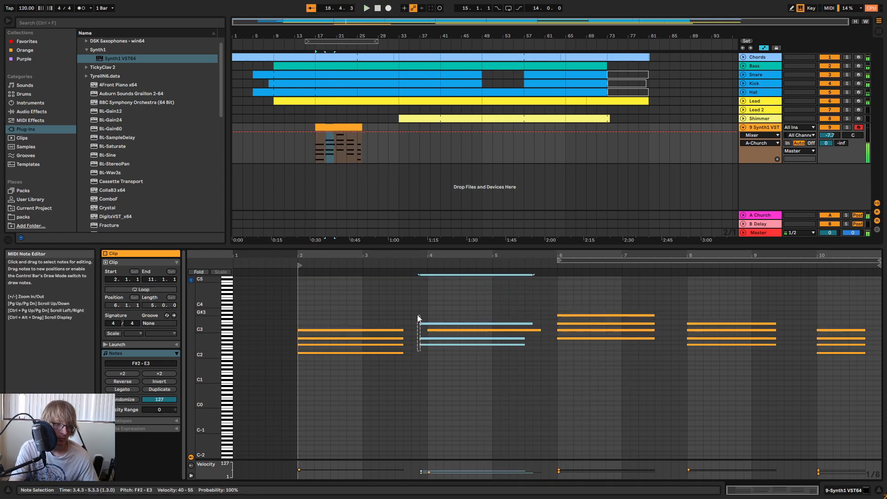
{"action": "key", "text": "Right"}
- Transpose the chord at bar 6 down two semitones to span G2 to F#3, and play the clip
{"action": "left_click_drag", "start_coordinate": [605, 345], "coordinate": [607, 293]}
{"action": "key", "text": "Down"}
{"action": "key", "text": "Down"}
{"action": "key", "text": "space"}
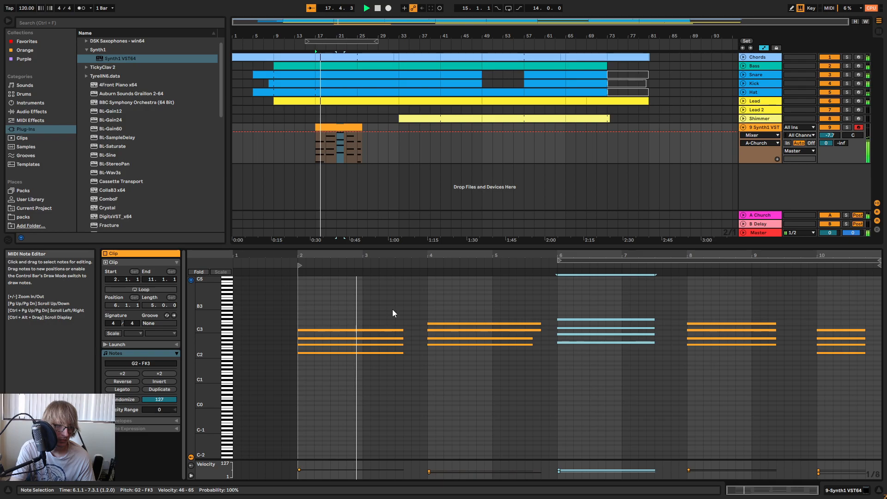
- Lengthen the notes of the first three chords so each chord ends shortly before the following one
{"action": "left_click_drag", "start_coordinate": [393, 296], "coordinate": [399, 416]}
{"action": "key", "text": "space"}
{"action": "left_click_drag", "start_coordinate": [403, 342], "coordinate": [421, 343]}
{"action": "key", "text": "space"}
{"action": "left_click_drag", "start_coordinate": [523, 356], "coordinate": [530, 340]}
{"action": "left_click", "coordinate": [531, 343]}
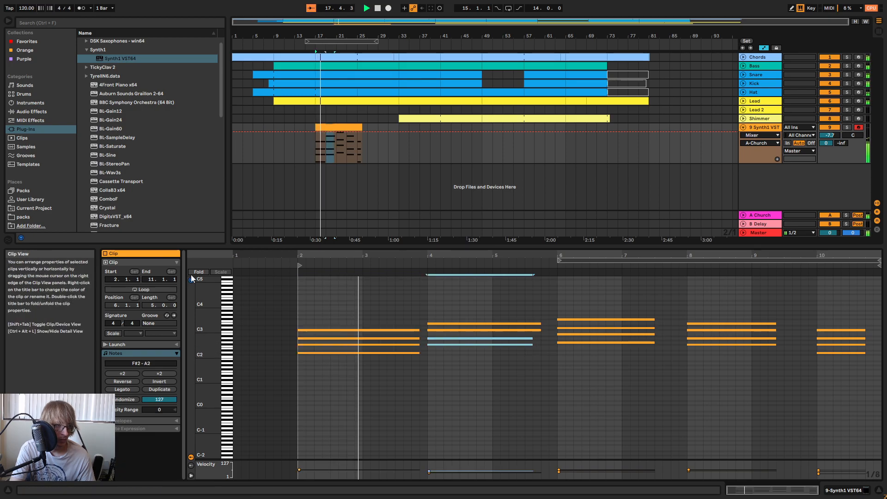
{"action": "left_click_drag", "start_coordinate": [533, 339], "coordinate": [550, 341]}
{"action": "left_click_drag", "start_coordinate": [538, 312], "coordinate": [524, 341]}
{"action": "left_click_drag", "start_coordinate": [619, 301], "coordinate": [621, 367]}
{"action": "left_click", "coordinate": [651, 303]}
{"action": "left_click_drag", "start_coordinate": [651, 303], "coordinate": [679, 329]}
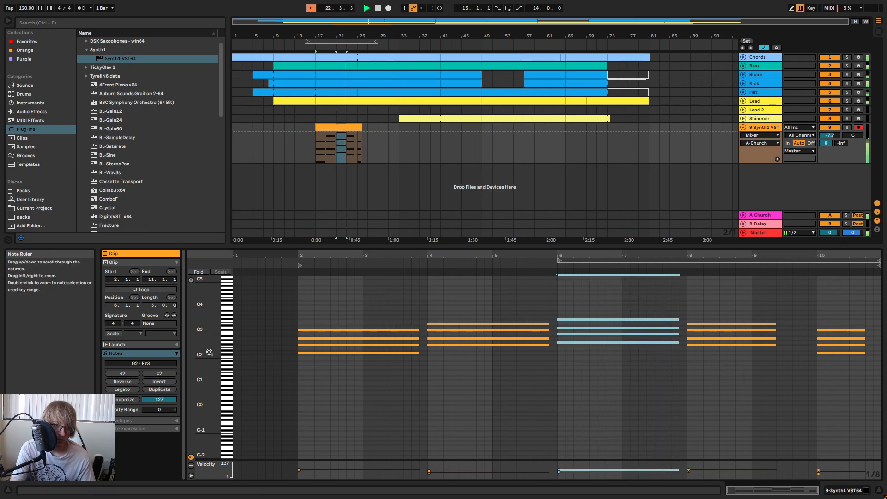
- Shorten the chord at bar 8 to under one bar, duplicate it to bar 9, and lower the copy two semitones to E2–D3
{"action": "left_click_drag", "start_coordinate": [210, 353], "coordinate": [226, 352]}
{"action": "scroll", "coordinate": [731, 360], "scroll_direction": "up", "scroll_amount": 2}
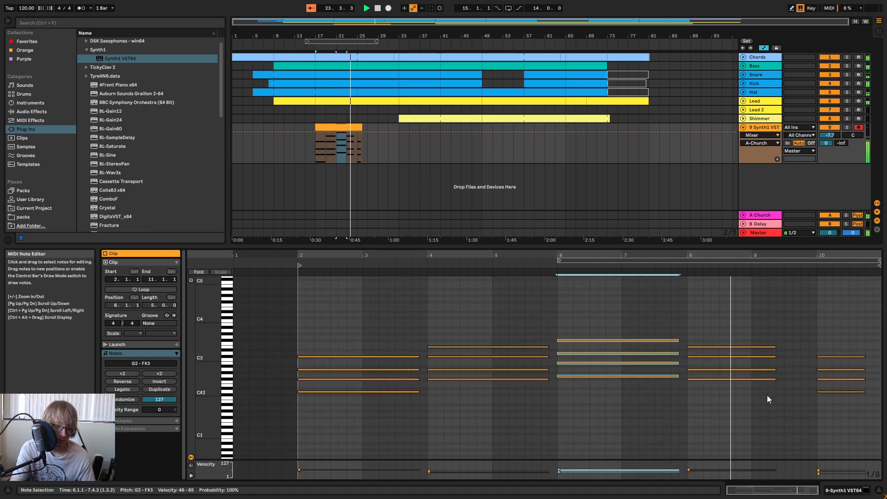
{"action": "key", "text": "space"}
{"action": "left_click_drag", "start_coordinate": [766, 397], "coordinate": [743, 349]}
{"action": "key", "text": "ctrl+d"}
{"action": "key", "text": "Down"}
{"action": "key", "text": "Down"}
{"action": "key", "text": "space"}
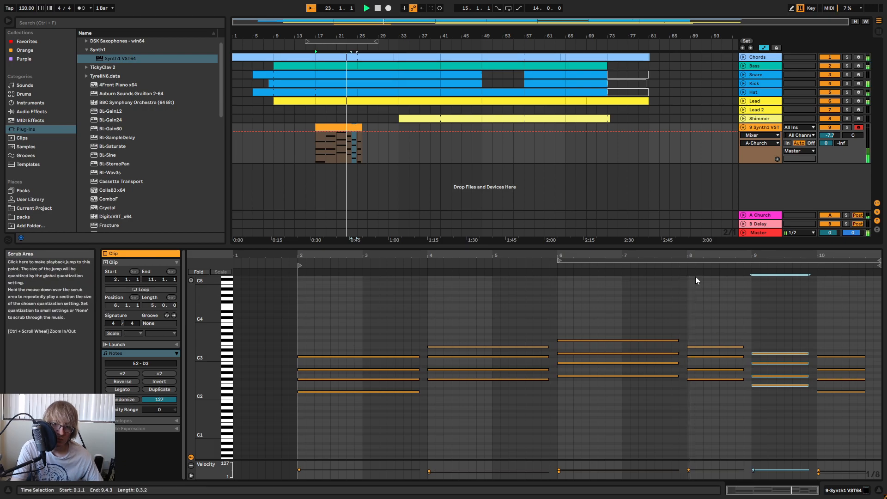
- Trim the Synth1 clip to end at bar 25, consolidate it, turn on looping, and extend it to bar 33
{"action": "left_click_drag", "start_coordinate": [362, 128], "coordinate": [357, 127]}
{"action": "right_click", "coordinate": [349, 127]}
{"action": "left_click", "coordinate": [382, 207]}
{"action": "left_click", "coordinate": [147, 290]}
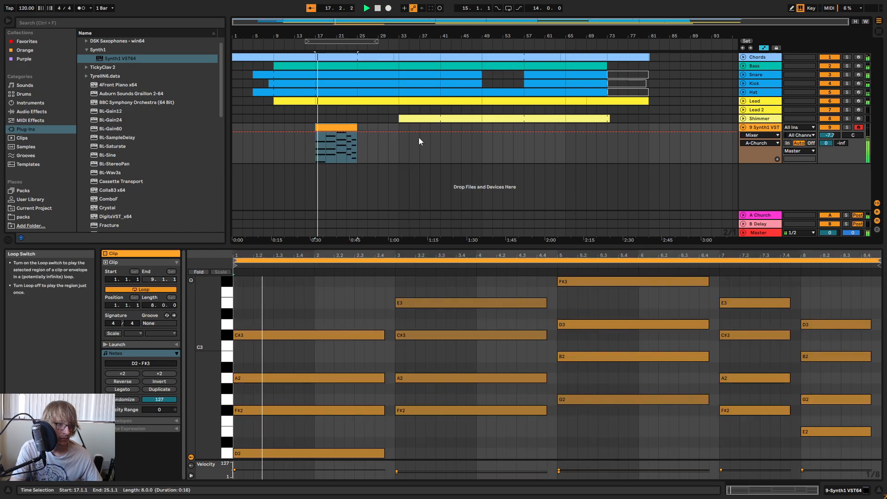
{"action": "left_click_drag", "start_coordinate": [354, 128], "coordinate": [399, 127]}
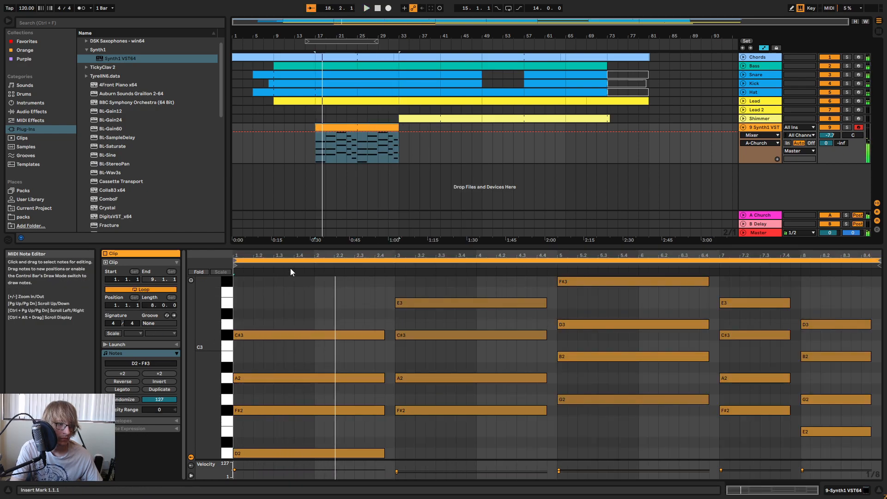
- Play the looped chords from bar 17 and set the Synth1 track's volume to -10.6 dB
{"action": "left_click", "coordinate": [374, 301]}
{"action": "key", "text": "space"}
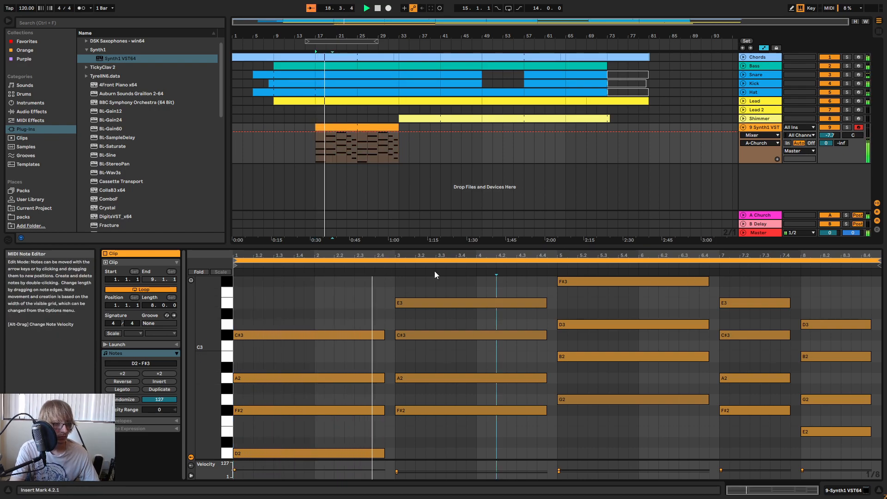
{"action": "left_click", "coordinate": [657, 301]}
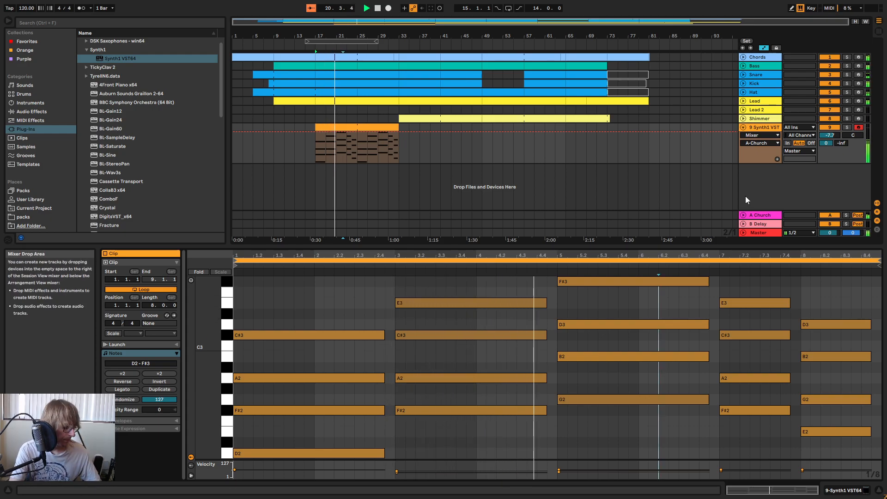
{"action": "key", "text": "Tab"}
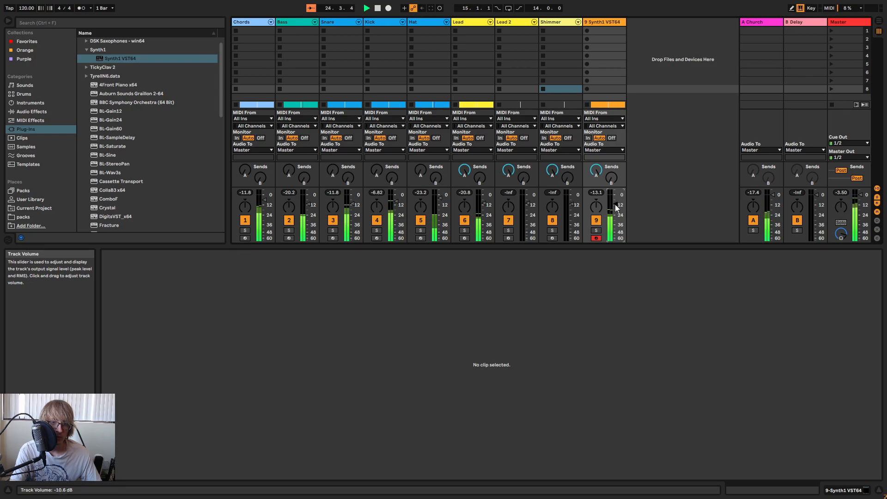
{"action": "key", "text": "Tab"}
- Paste copies of the 16-bar Synth1 clip at bars 49 and 33, and hide the automation lanes
{"action": "left_click", "coordinate": [394, 154]}
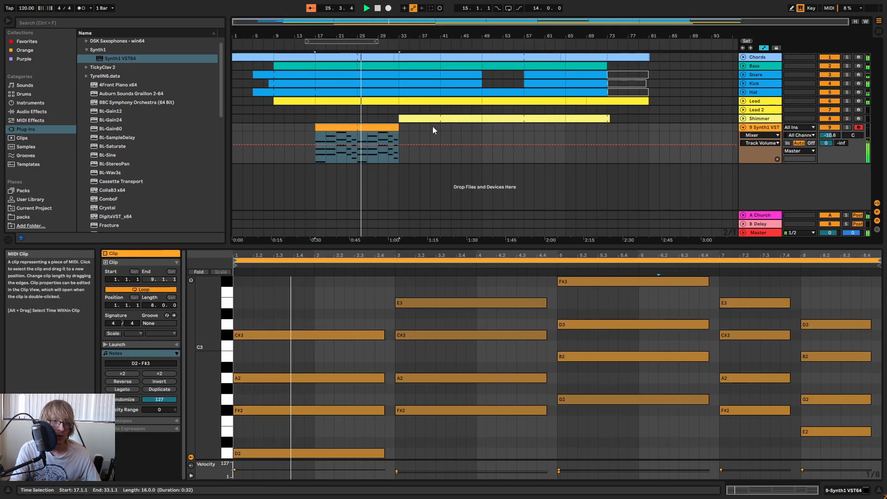
{"action": "left_click", "coordinate": [483, 128]}
{"action": "key", "text": "ctrl+v"}
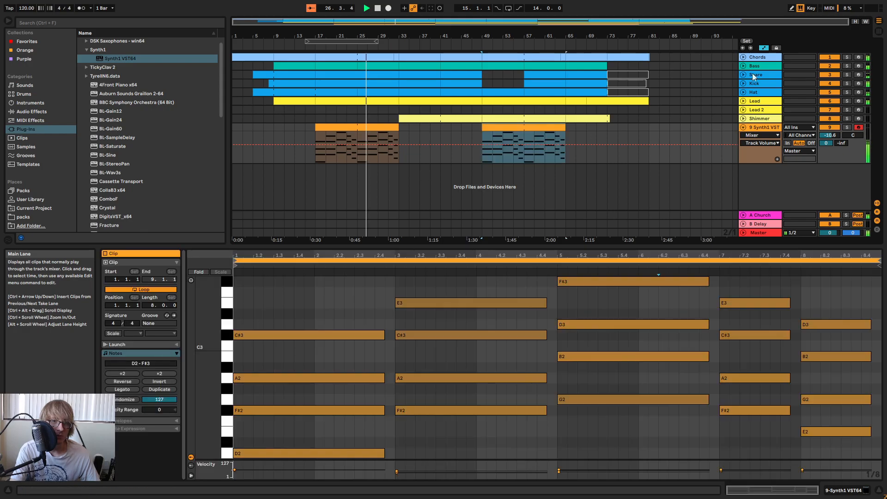
{"action": "left_click", "coordinate": [763, 48]}
{"action": "left_click", "coordinate": [403, 135]}
{"action": "key", "text": "ctrl+v"}
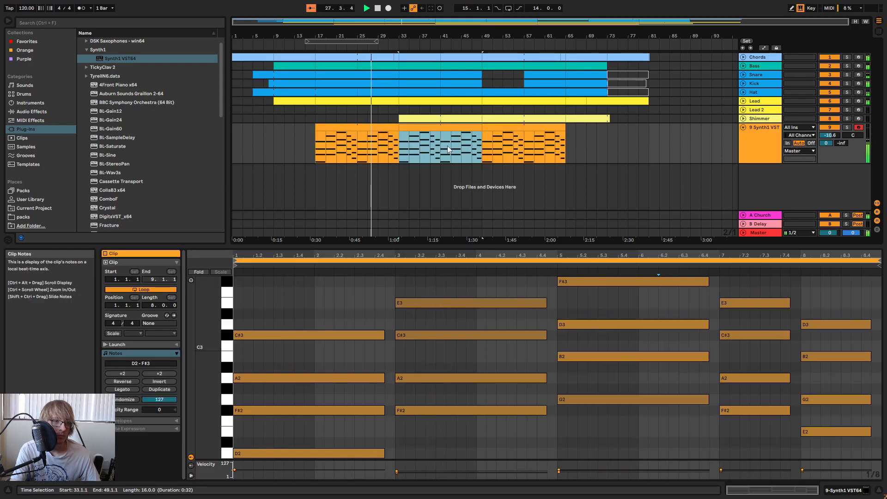
- Reduce the Synth1 clip at bar 33 to four bars holding the G2–F#3 and F#2–E3 chords, and consolidate them
{"action": "double_click", "coordinate": [446, 127]}
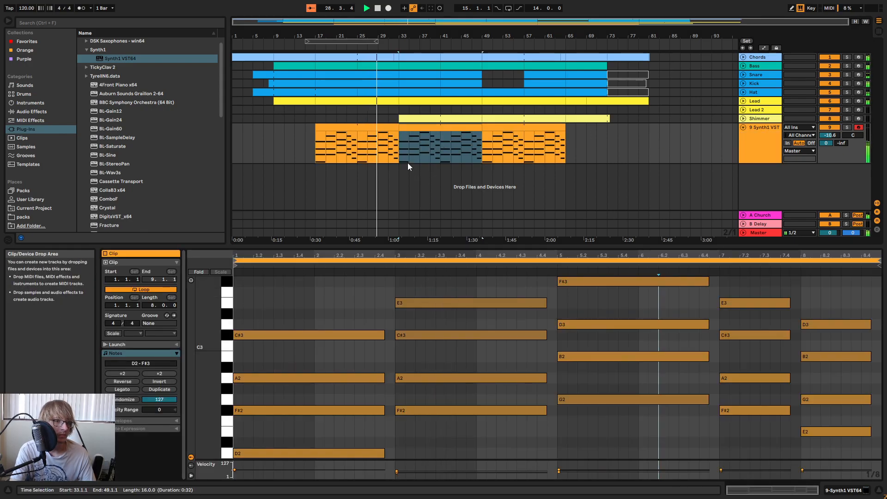
{"action": "left_click_drag", "start_coordinate": [400, 139], "coordinate": [414, 127]}
{"action": "left_click", "coordinate": [462, 145]}
{"action": "left_click", "coordinate": [424, 127]}
{"action": "key", "text": "Delete"}
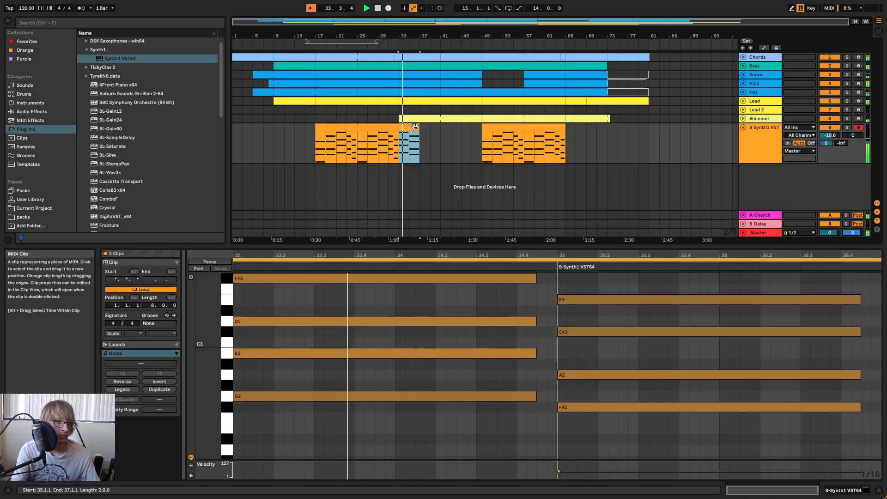
{"action": "right_click", "coordinate": [414, 127]}
{"action": "left_click", "coordinate": [439, 201]}
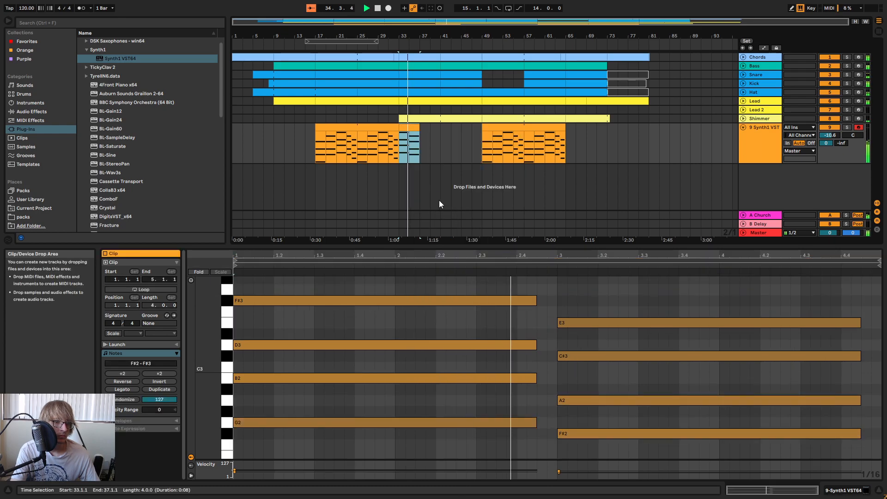
- Paste the four-bar clip at bar 37, consolidate bars 33 to 41, turn on looping, and extend the clip to bar 49
{"action": "left_click", "coordinate": [422, 133]}
{"action": "key", "text": "ctrl+v"}
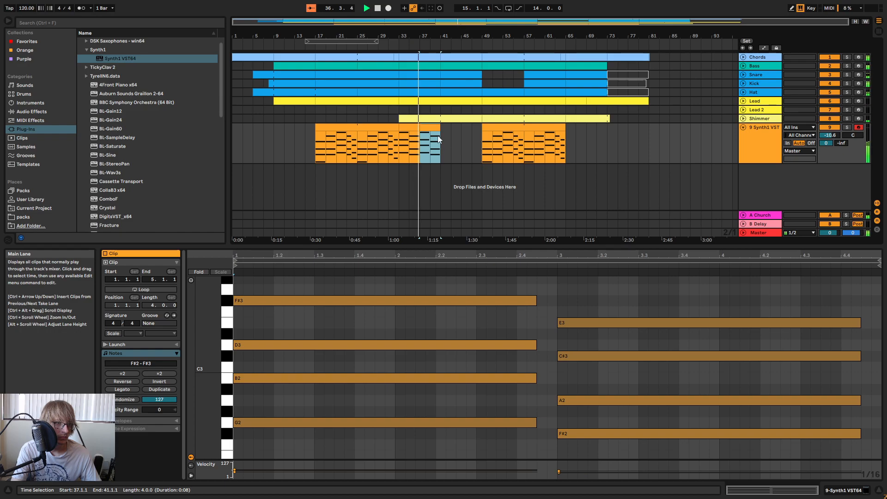
{"action": "left_click", "coordinate": [407, 127], "text": "shift"}
{"action": "right_click", "coordinate": [432, 129]}
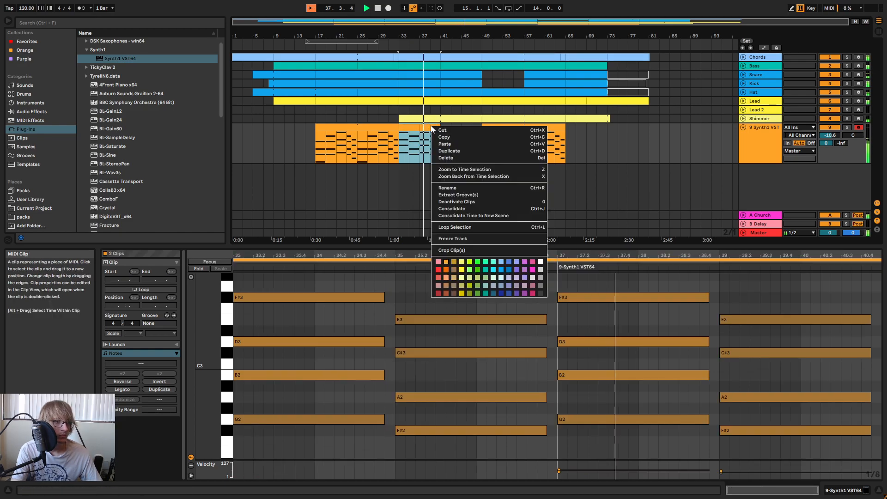
{"action": "left_click", "coordinate": [451, 209]}
{"action": "left_click", "coordinate": [162, 290]}
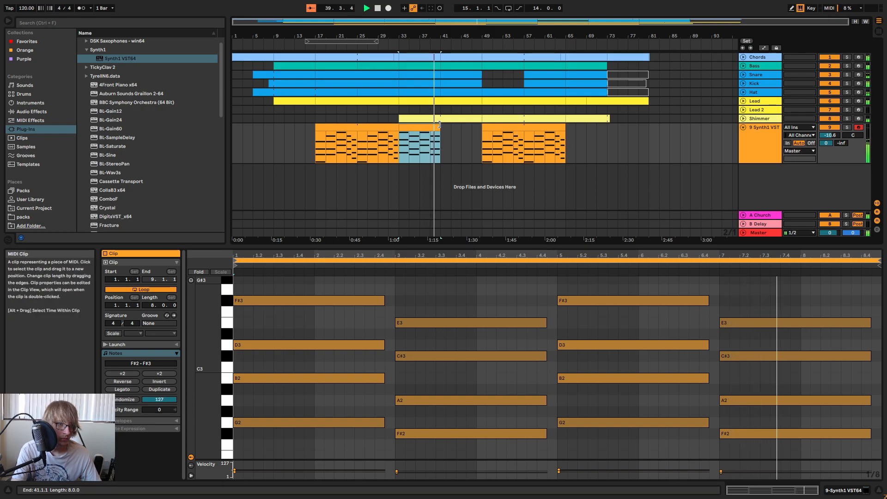
{"action": "left_click_drag", "start_coordinate": [438, 124], "coordinate": [483, 123]}
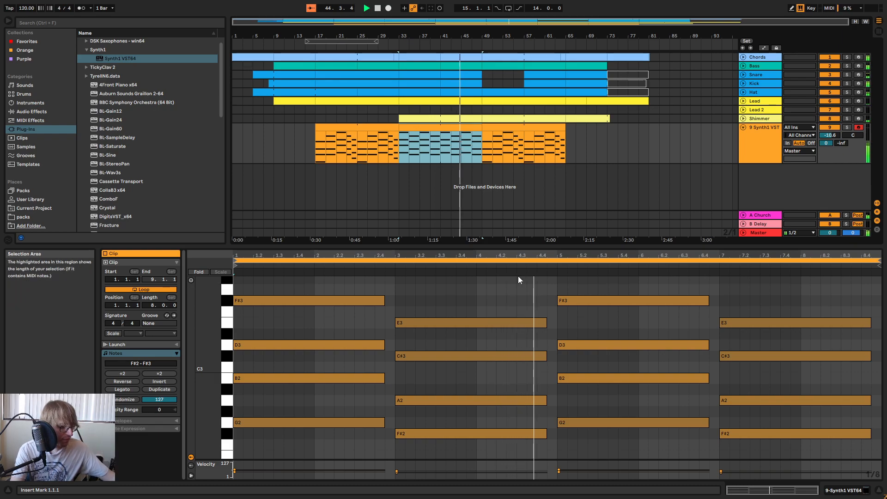
- Shorten the clip's second chord at bar 3 so it ends shortly before bar 4, and play the section
{"action": "left_click_drag", "start_coordinate": [525, 295], "coordinate": [486, 444]}
{"action": "left_click_drag", "start_coordinate": [546, 400], "coordinate": [466, 401]}
{"action": "key", "text": "space"}
{"action": "left_click", "coordinate": [446, 444]}
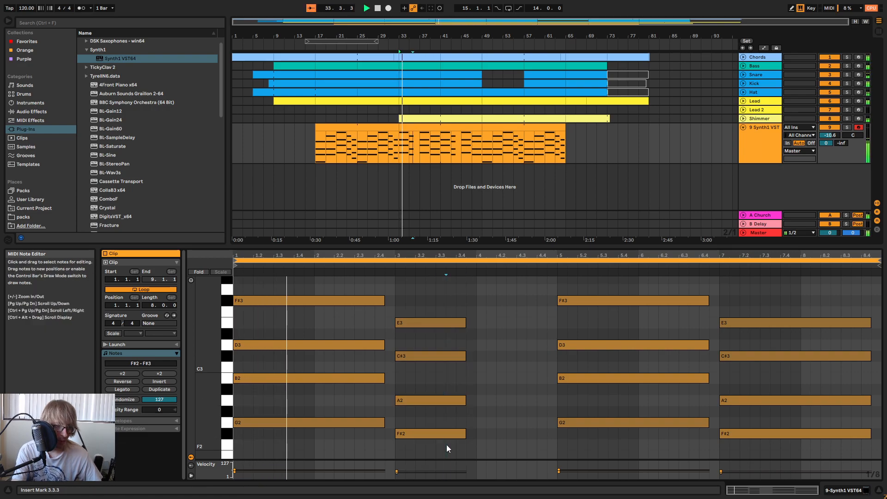
- Duplicate the bar 3 chord to bar 4 and raise its notes to G2, B2, D3 and F#3
{"action": "left_click_drag", "start_coordinate": [566, 433], "coordinate": [610, 281]}
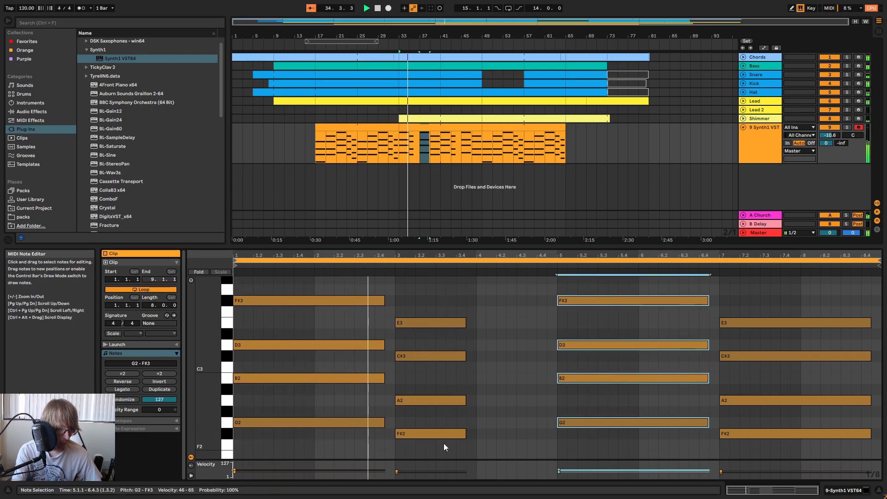
{"action": "left_click_drag", "start_coordinate": [444, 442], "coordinate": [464, 287]}
{"action": "key", "text": "ctrl+d"}
{"action": "key", "text": "Up"}
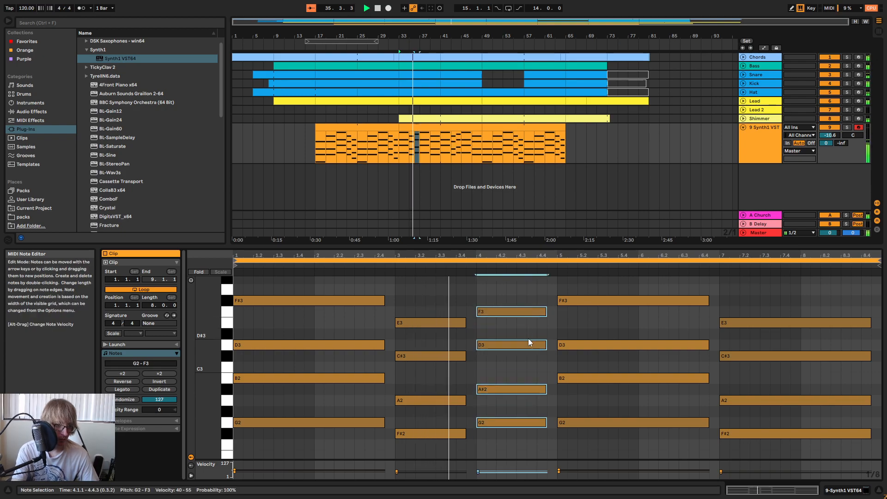
{"action": "key", "text": "space"}
{"action": "left_click_drag", "start_coordinate": [514, 359], "coordinate": [522, 293]}
{"action": "left_click", "coordinate": [506, 344], "text": "shift"}
{"action": "left_click", "coordinate": [486, 389], "text": "shift"}
{"action": "key", "text": "Up"}
{"action": "key", "text": "space"}
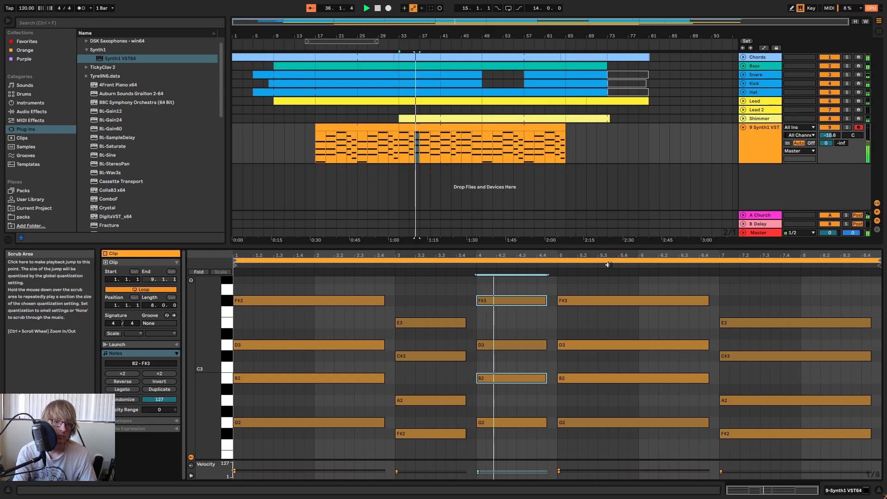
- Replace the notes from bar 5 onward with a copy of the clip's first four bars, and play the result
{"action": "left_click_drag", "start_coordinate": [654, 445], "coordinate": [758, 298]}
{"action": "key", "text": "space"}
{"action": "key", "text": "Delete"}
{"action": "left_click", "coordinate": [631, 323]}
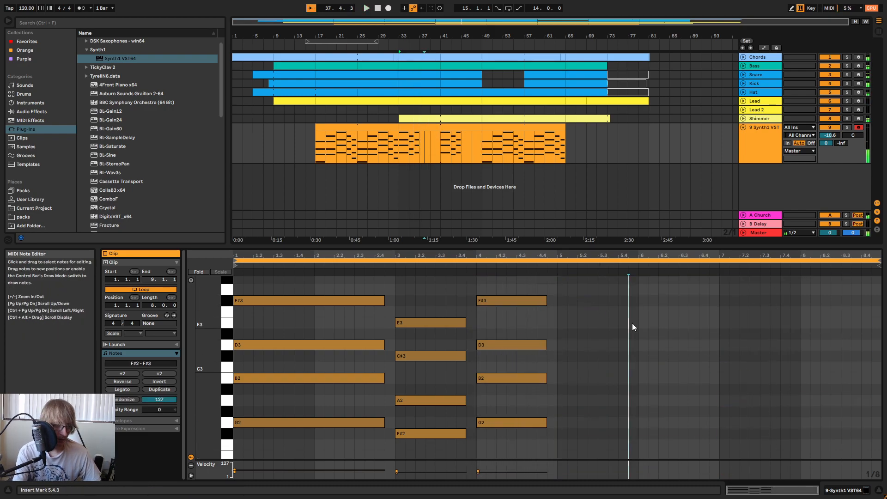
{"action": "key", "text": "ctrl+a"}
{"action": "left_click", "coordinate": [550, 323]}
{"action": "left_click", "coordinate": [558, 327]}
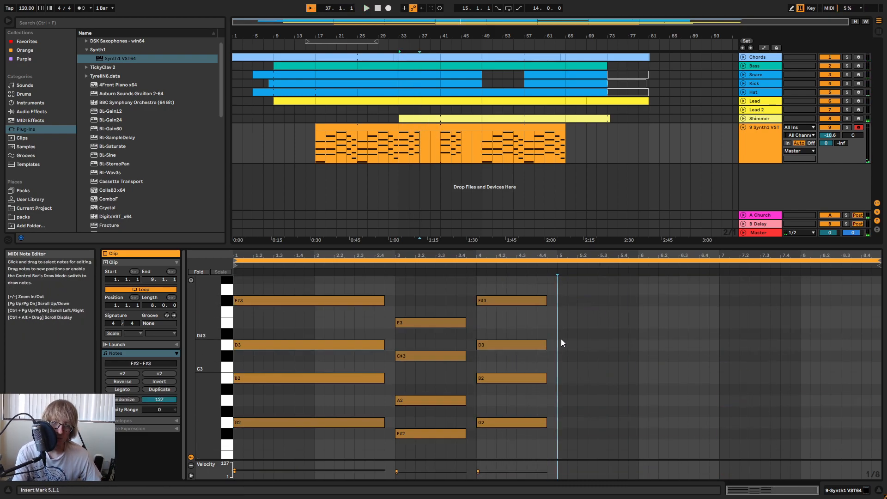
{"action": "key", "text": "ctrl+v"}
{"action": "key", "text": "space"}
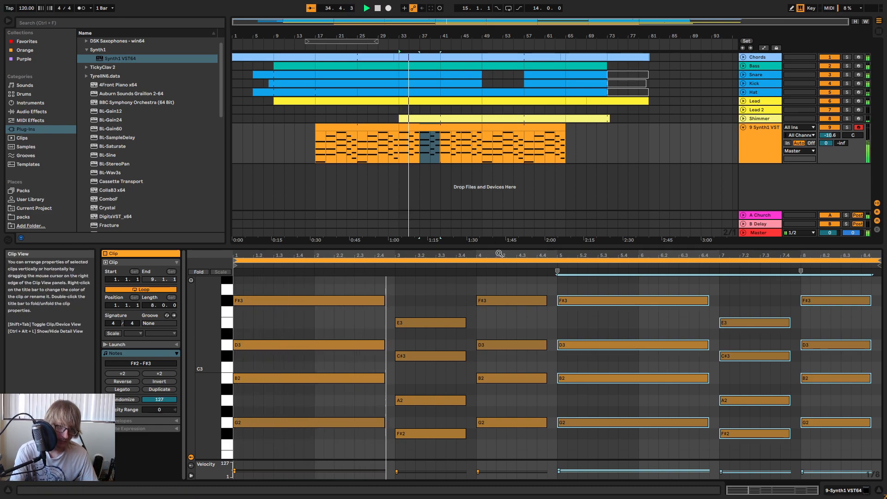
- Shrink the note editor to enlarge the arrangement, and rename the Synth1 track as Pad
{"action": "left_click_drag", "start_coordinate": [508, 248], "coordinate": [526, 174]}
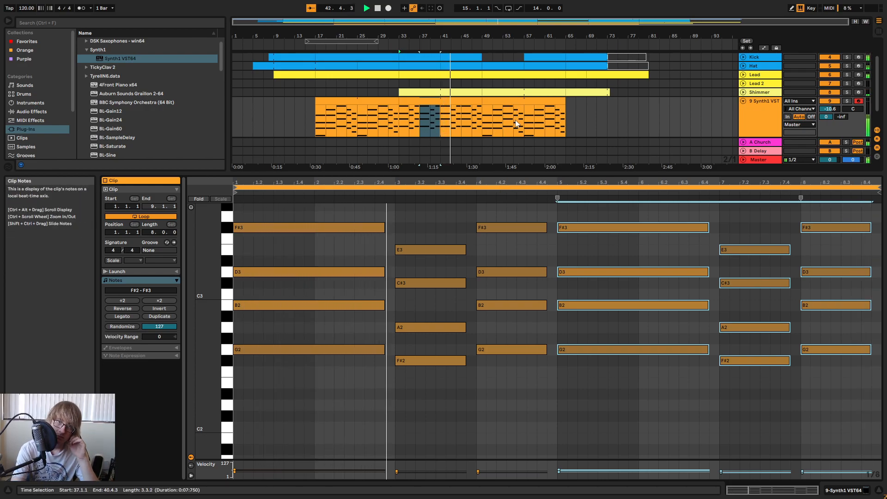
{"action": "left_click_drag", "start_coordinate": [508, 174], "coordinate": [508, 357]}
{"action": "right_click", "coordinate": [753, 137]}
{"action": "left_click", "coordinate": [767, 170]}
{"action": "type", "text": "Pad"}
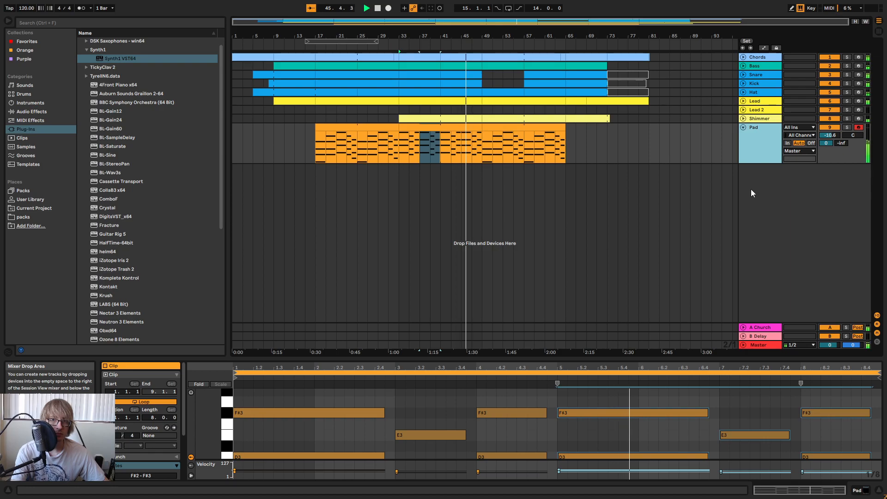
{"action": "left_click", "coordinate": [621, 154]}
- Set the Pad track's volume to -11.8 dB in the mixer, and return to the arrangement
{"action": "key", "text": "Tab"}
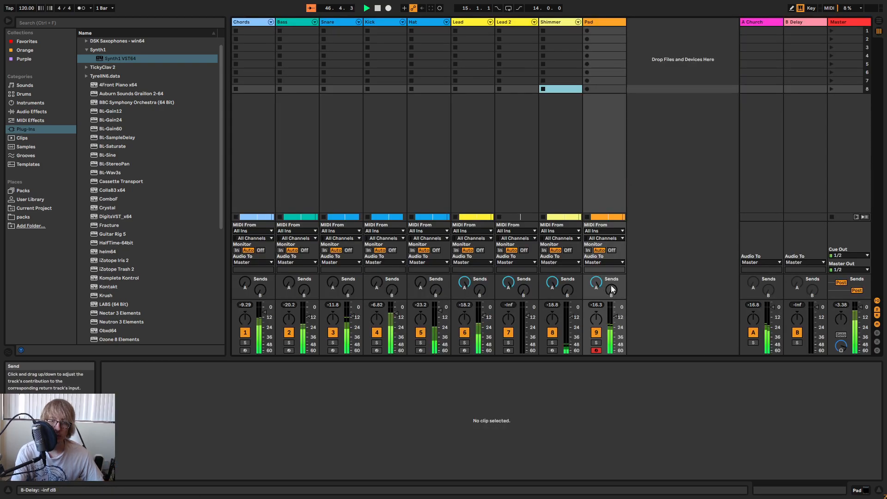
{"action": "left_click_drag", "start_coordinate": [617, 316], "coordinate": [616, 317]}
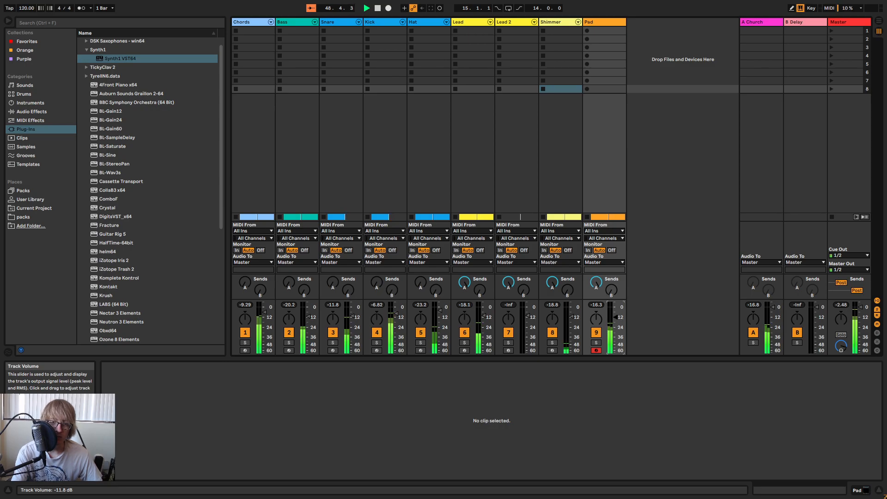
{"action": "key", "text": "Tab"}
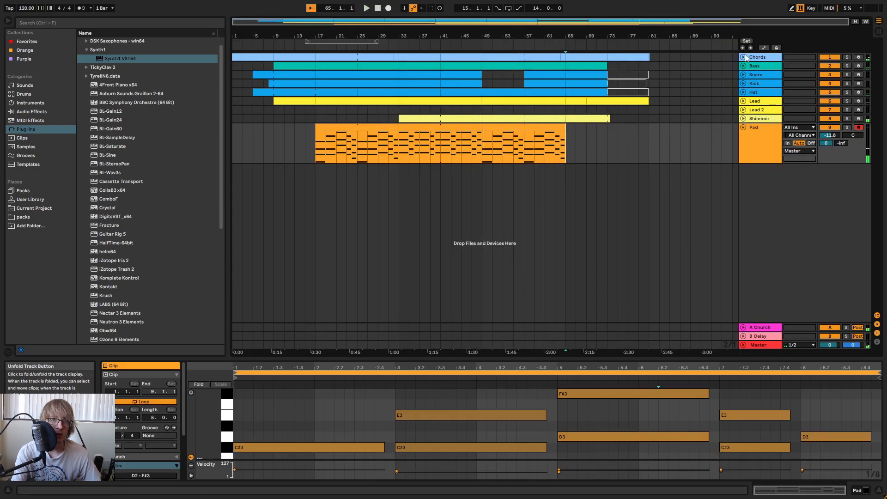
- Unfold the Chords track and open the Pad clip starting at bar 41, leaving no gap before it
{"action": "left_click", "coordinate": [744, 57]}
{"action": "left_click_drag", "start_coordinate": [481, 34], "coordinate": [488, 33]}
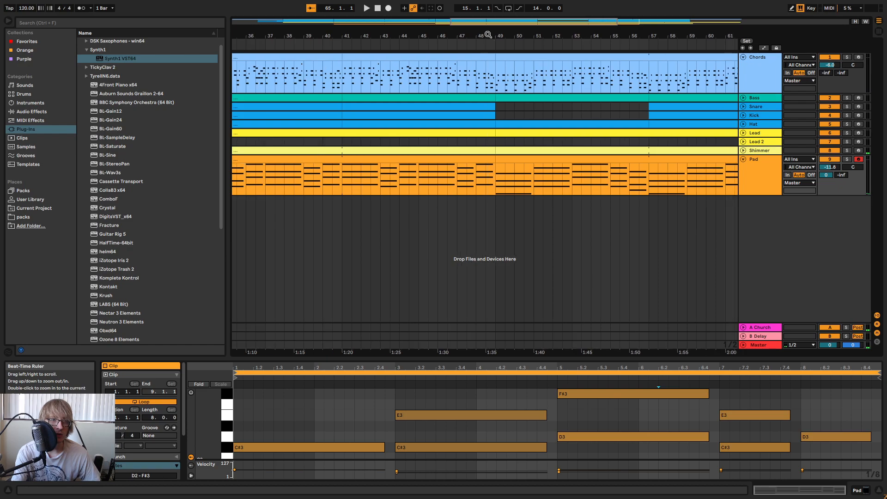
{"action": "left_click", "coordinate": [457, 175]}
{"action": "left_click_drag", "start_coordinate": [342, 172], "coordinate": [462, 162]}
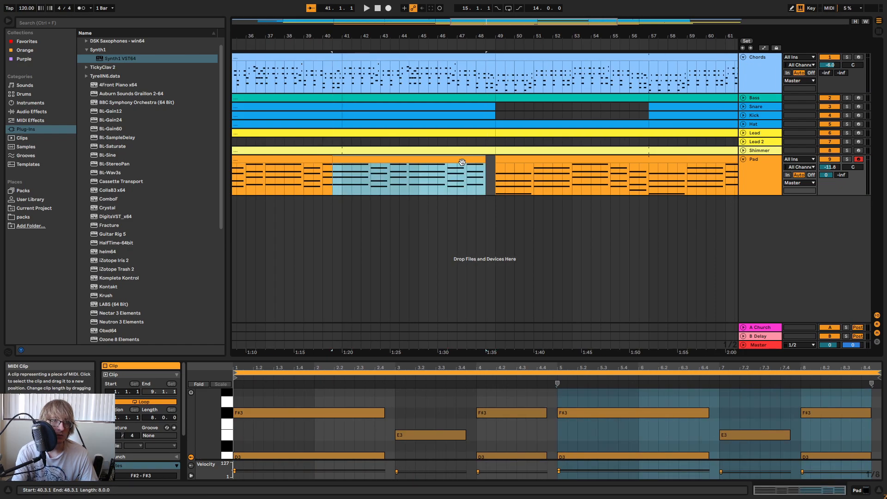
{"action": "key", "text": "ctrl+z"}
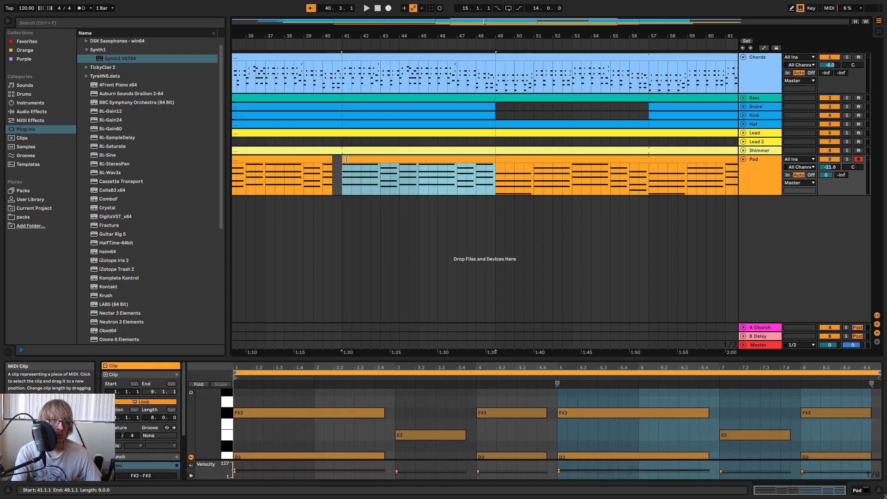
{"action": "left_click_drag", "start_coordinate": [330, 161], "coordinate": [341, 161]}
{"action": "double_click", "coordinate": [395, 159]}
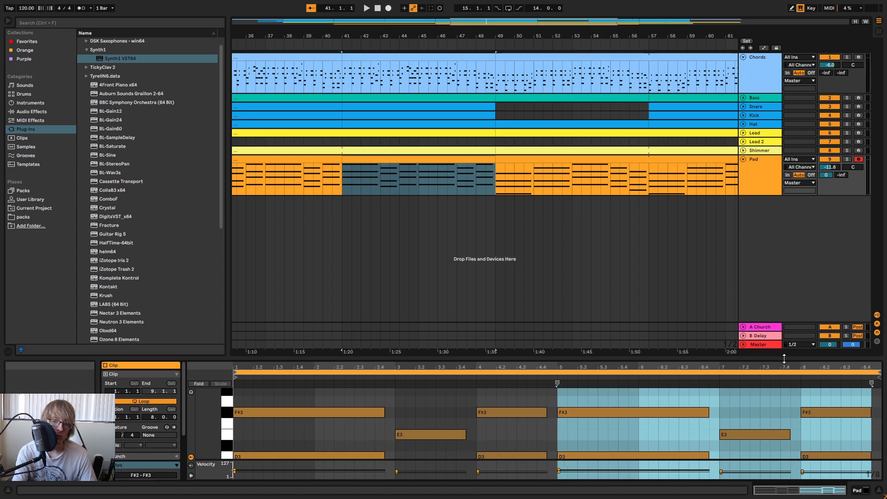
- Enlarge the note editor and change the Pad clip's bar 8 chord to E2, G2, B2 and D3
{"action": "left_click_drag", "start_coordinate": [777, 360], "coordinate": [773, 169]}
{"action": "left_click_drag", "start_coordinate": [819, 377], "coordinate": [842, 253]}
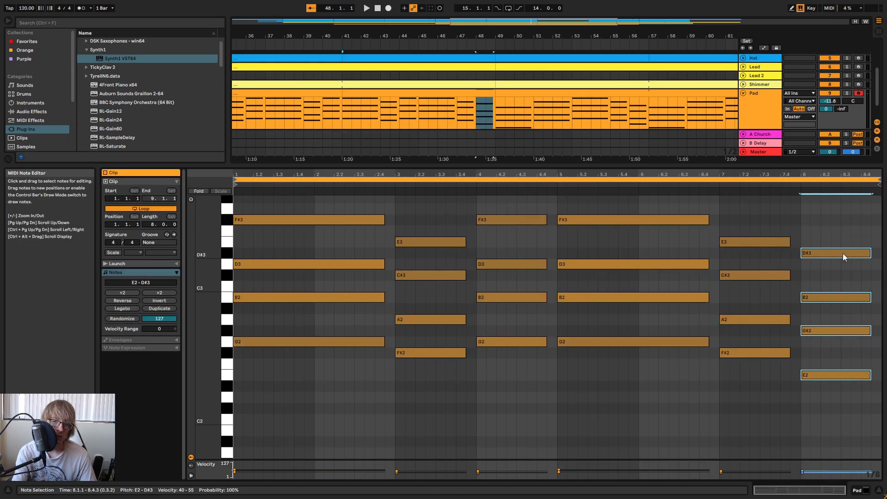
{"action": "left_click", "coordinate": [811, 329]}
{"action": "left_click", "coordinate": [828, 253]}
{"action": "key", "text": "Down"}
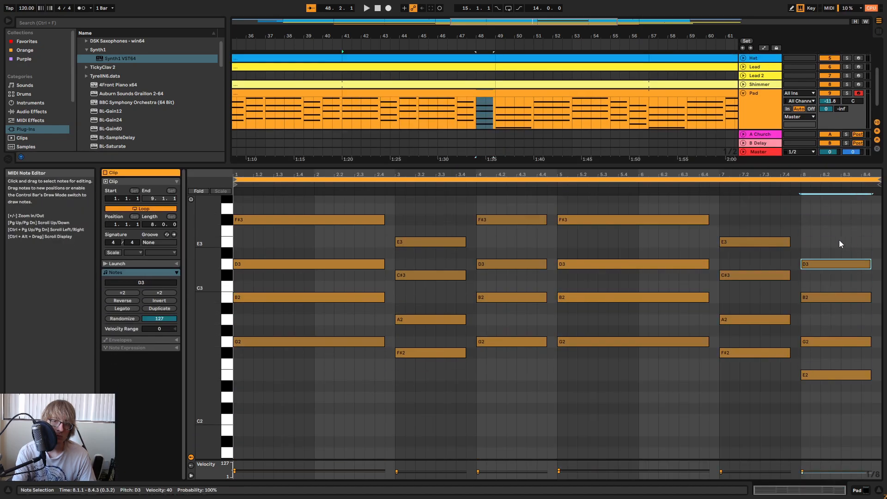
- Play the changed Pad chord with the other tracks, and shrink the note editor to show more of the arrangement
{"action": "left_click", "coordinate": [712, 184]}
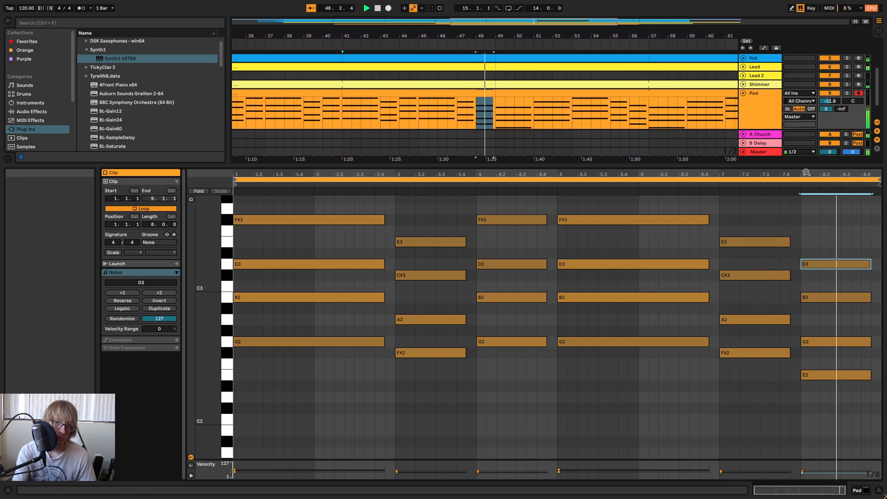
{"action": "left_click_drag", "start_coordinate": [805, 165], "coordinate": [781, 283]}
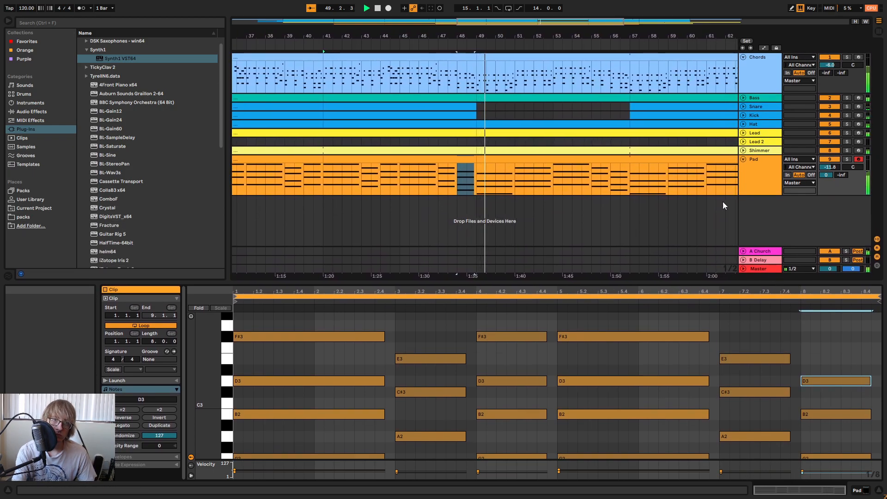
{"action": "mouse_move", "coordinate": [585, 36]}
{"action": "left_mouse_down"}
{"action": "mouse_move", "coordinate": [583, 26]}
{"action": "mouse_move", "coordinate": [526, 6]}
{"action": "left_mouse_up"}
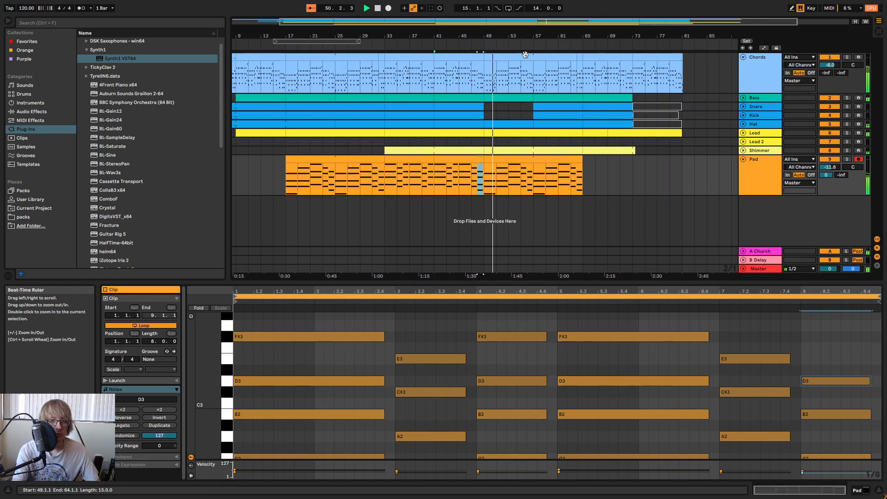
{"action": "left_click", "coordinate": [645, 182]}
{"action": "left_click", "coordinate": [415, 161]}
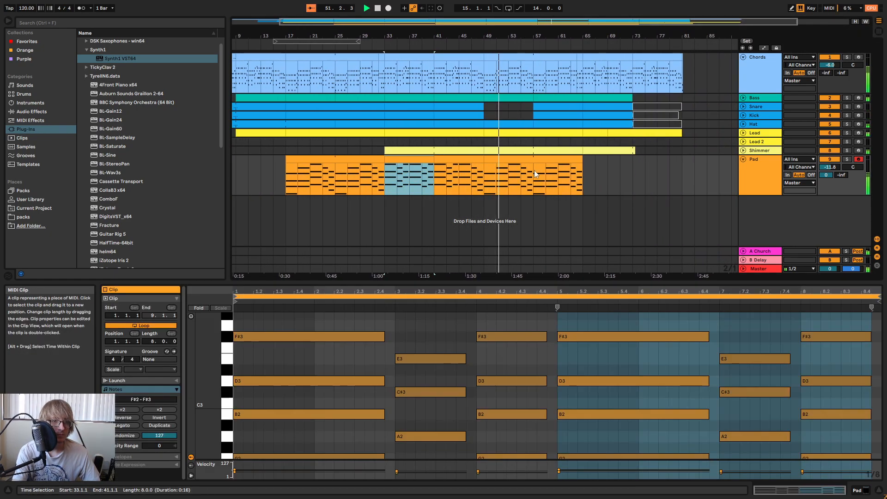
{"action": "left_click", "coordinate": [584, 169]}
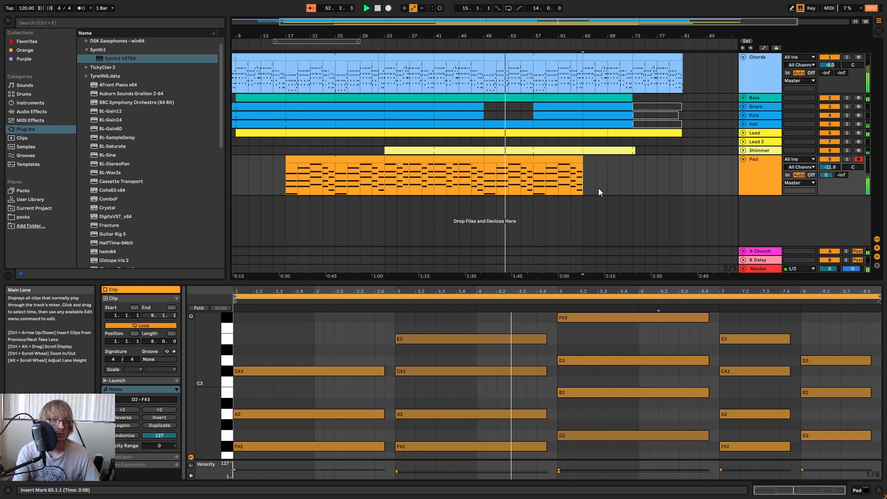
{"action": "left_click_drag", "start_coordinate": [632, 42], "coordinate": [770, 39]}
{"action": "key", "text": "space"}
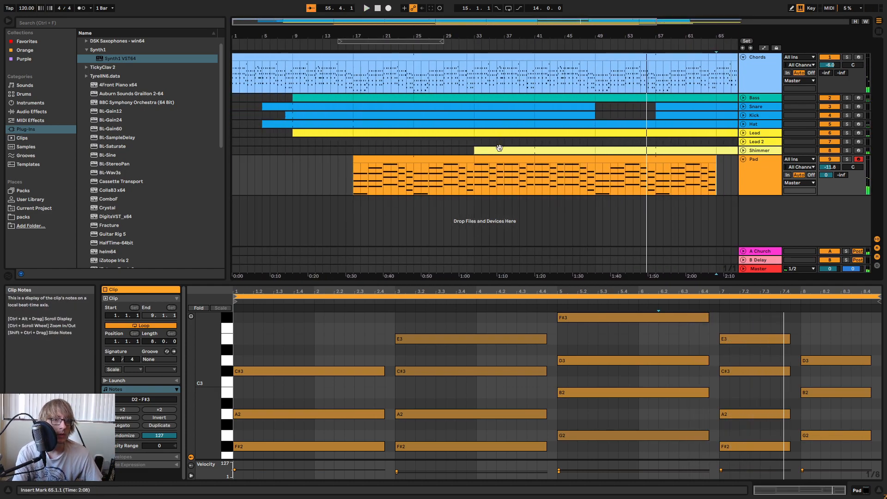
- Play from bar 33, and replace the Pad clip at bar 33 with a copy of the bar 41 clip
{"action": "left_click", "coordinate": [523, 161]}
{"action": "key", "text": "space"}
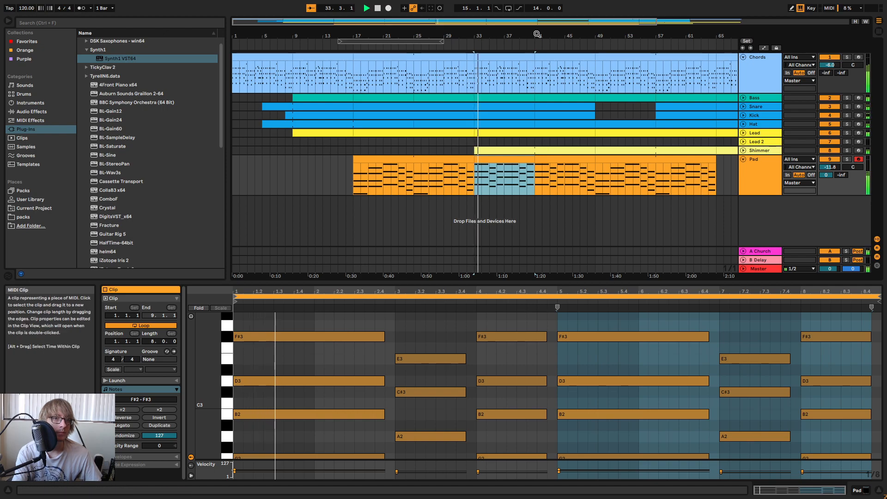
{"action": "left_click_drag", "start_coordinate": [534, 35], "coordinate": [531, 49]}
{"action": "left_click", "coordinate": [592, 180]}
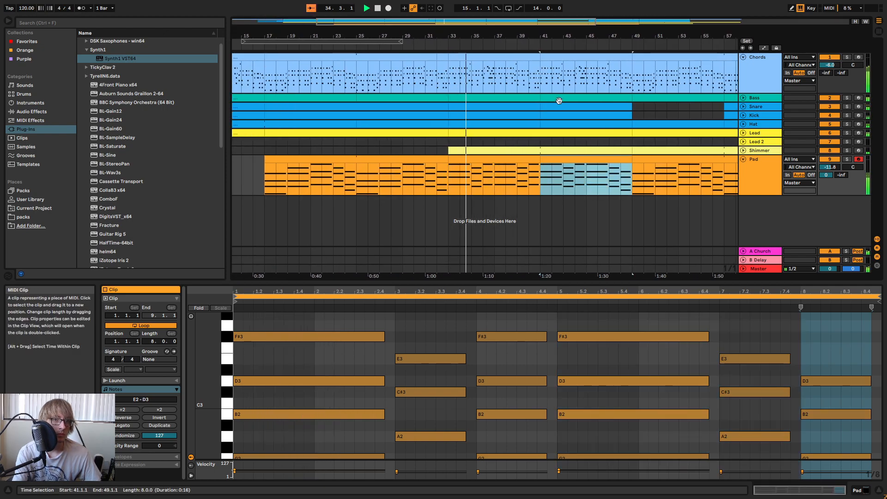
{"action": "left_click", "coordinate": [512, 166]}
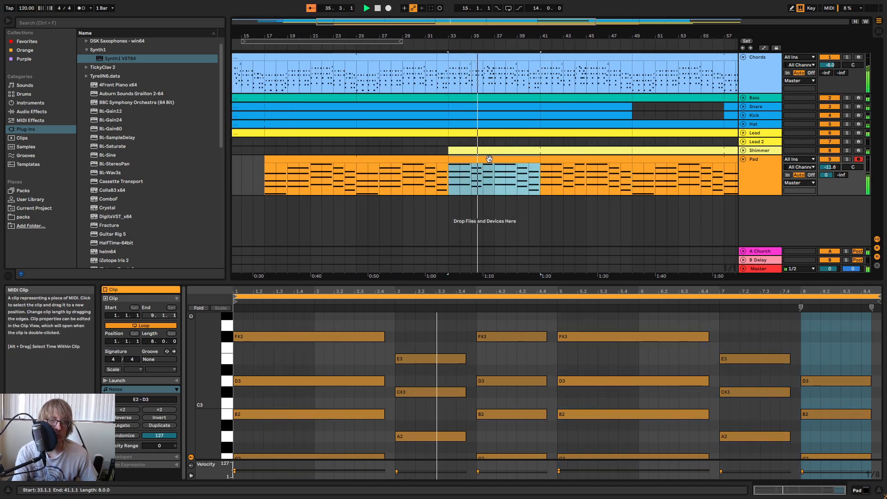
- Copy the bar 41 Pad clip to bar 65 so the pad extends to bar 73
{"action": "left_click_drag", "start_coordinate": [614, 38], "coordinate": [465, 19]}
{"action": "left_click", "coordinate": [488, 220]}
{"action": "left_click", "coordinate": [452, 166]}
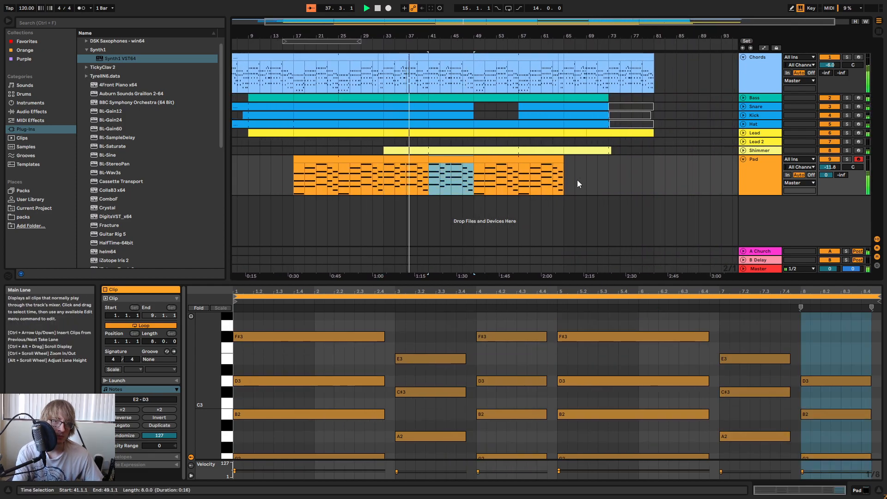
{"action": "left_click", "coordinate": [568, 173]}
{"action": "key", "text": "ctrl+v"}
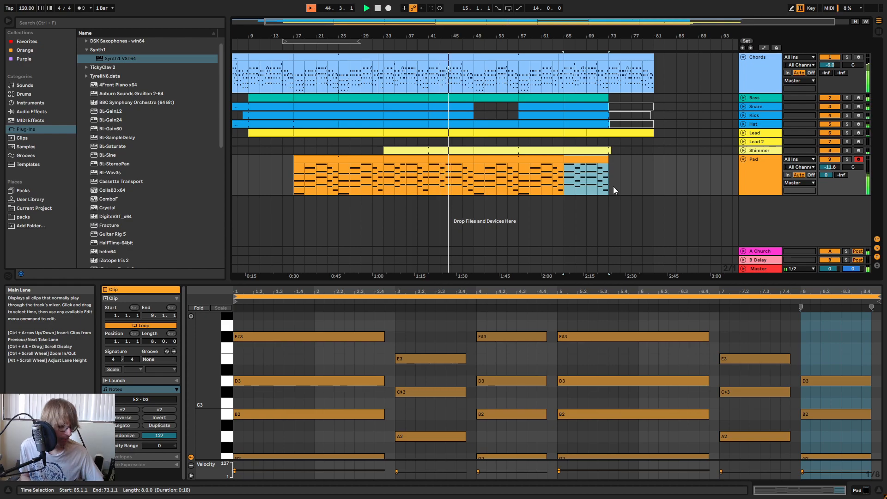
- Set the Pad track's A-Church send to 0.0 dB in the mixer, return to the arrangement, and stop playback
{"action": "key", "text": "Tab"}
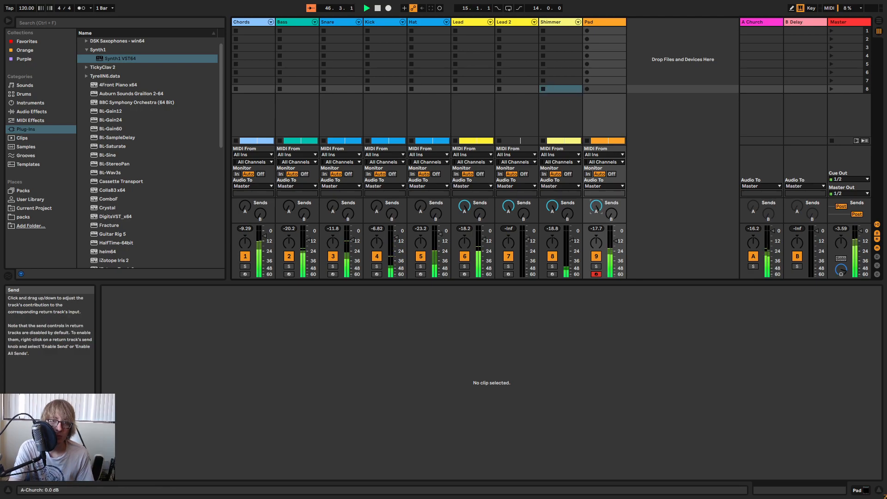
{"action": "key", "text": "Tab"}
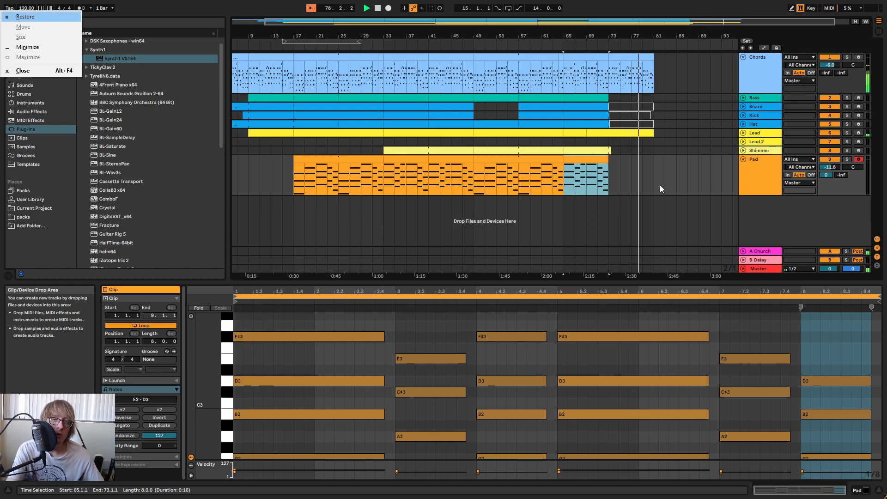
{"action": "key", "text": "space"}
- Open the final Lead clip in an enlarged note editor and play its melody around bar 5
{"action": "left_click", "coordinate": [617, 133]}
{"action": "key", "text": "space"}
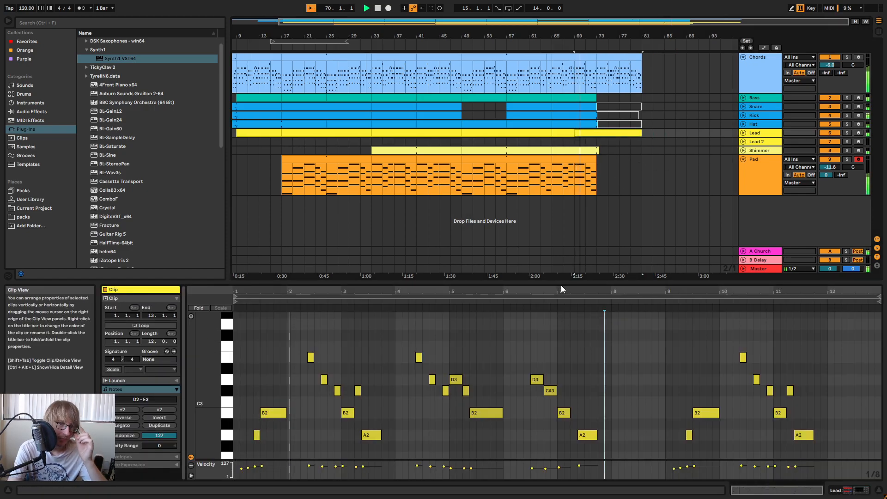
{"action": "left_click_drag", "start_coordinate": [560, 284], "coordinate": [561, 159]}
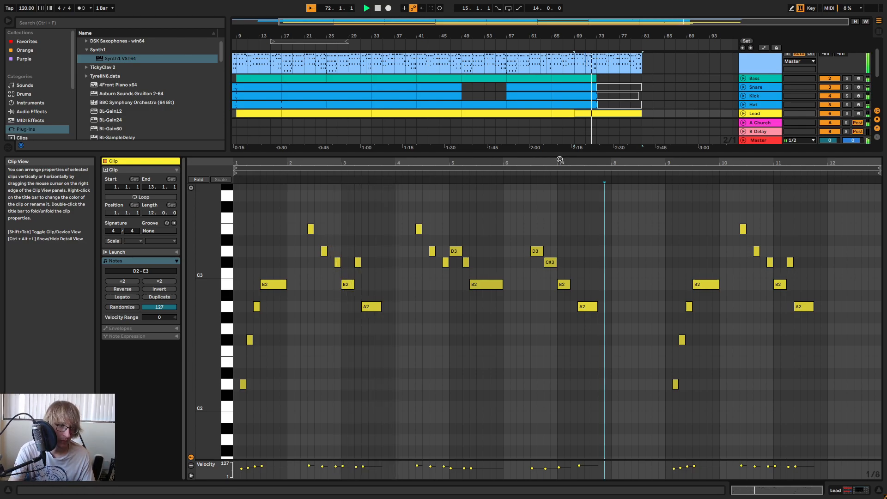
{"action": "left_click_drag", "start_coordinate": [450, 180], "coordinate": [485, 188]}
{"action": "key", "text": "space"}
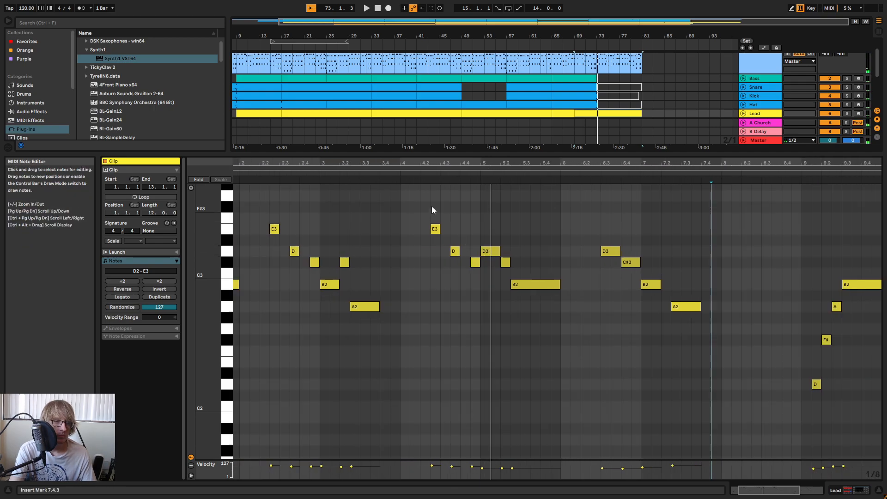
{"action": "left_click", "coordinate": [415, 199]}
{"action": "key", "text": "space"}
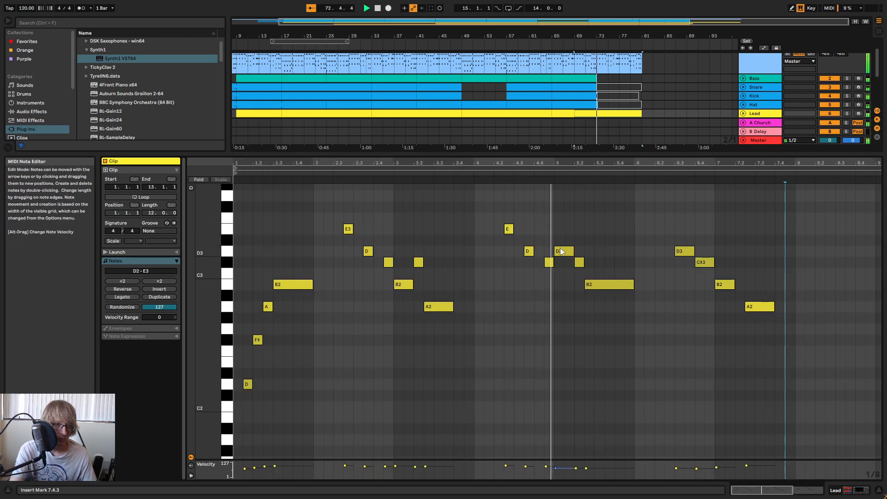
- Turn on note preview and lower the Lead clip's D3 note at 5.1.1 to B2, checking it by playback
{"action": "key", "text": "space"}
{"action": "left_click_drag", "start_coordinate": [562, 249], "coordinate": [566, 259]}
{"action": "key", "text": "Down"}
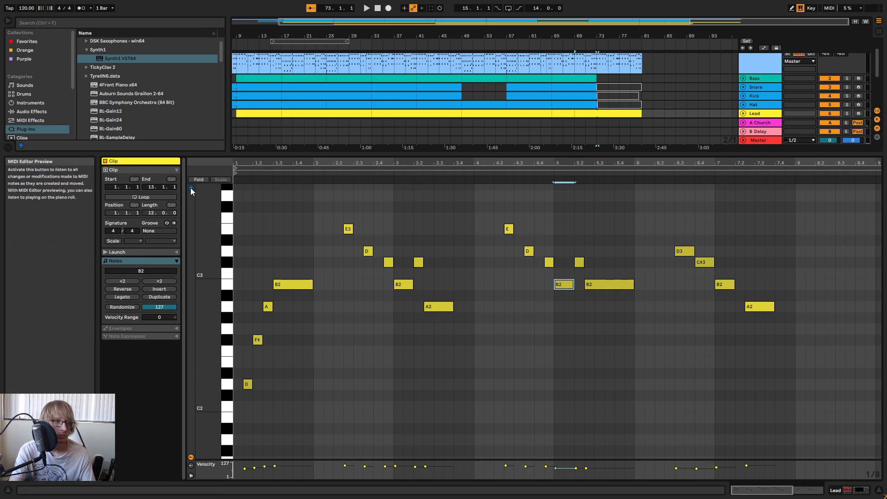
{"action": "key", "text": "Down"}
{"action": "key", "text": "Down"}
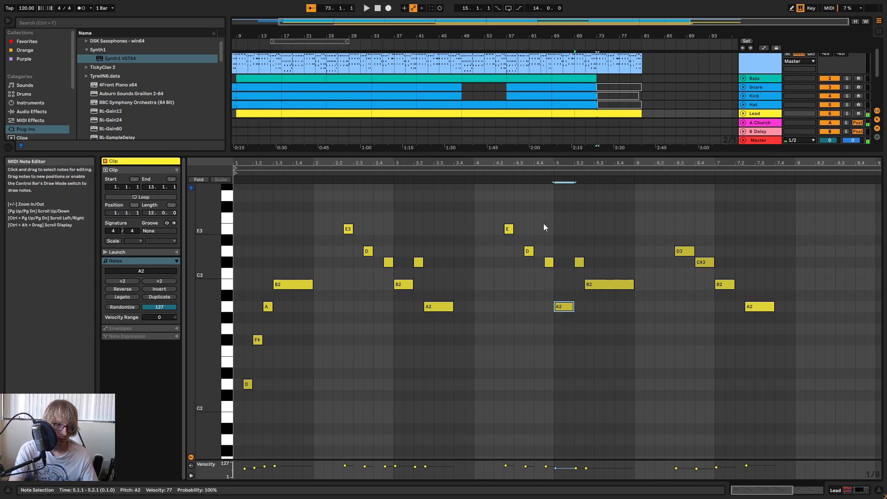
{"action": "left_click", "coordinate": [487, 181]}
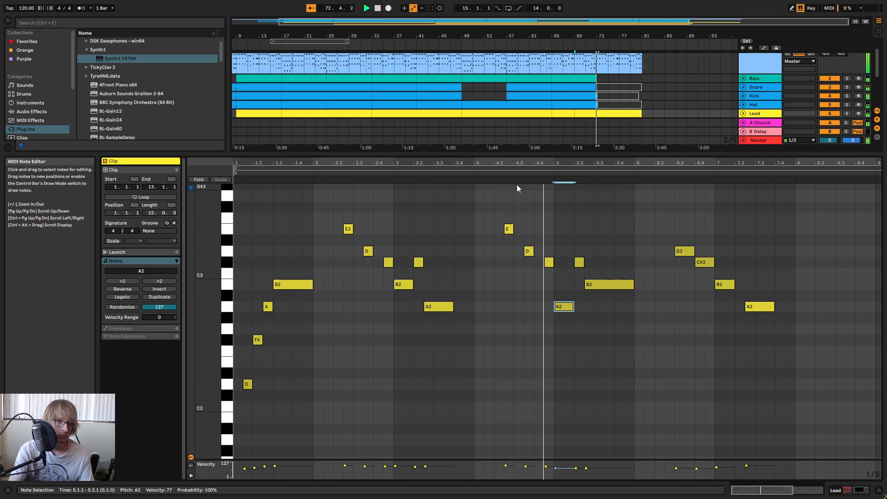
{"action": "key", "text": "Down"}
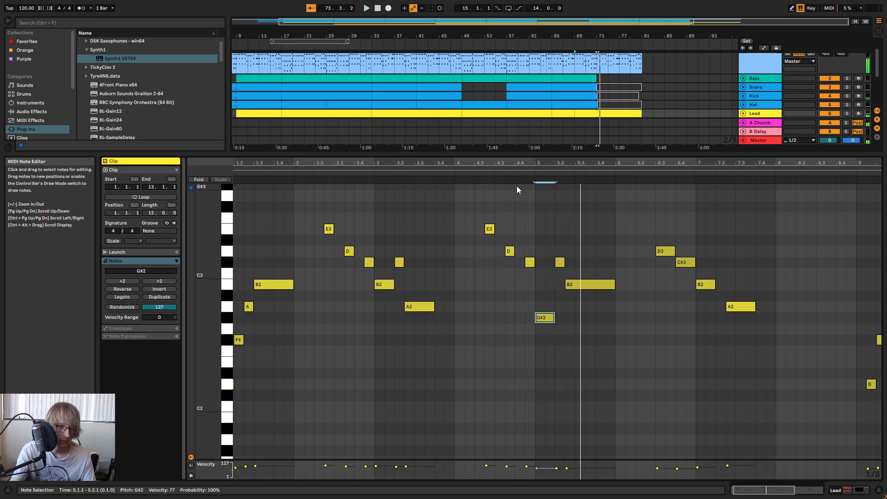
{"action": "key", "text": "space"}
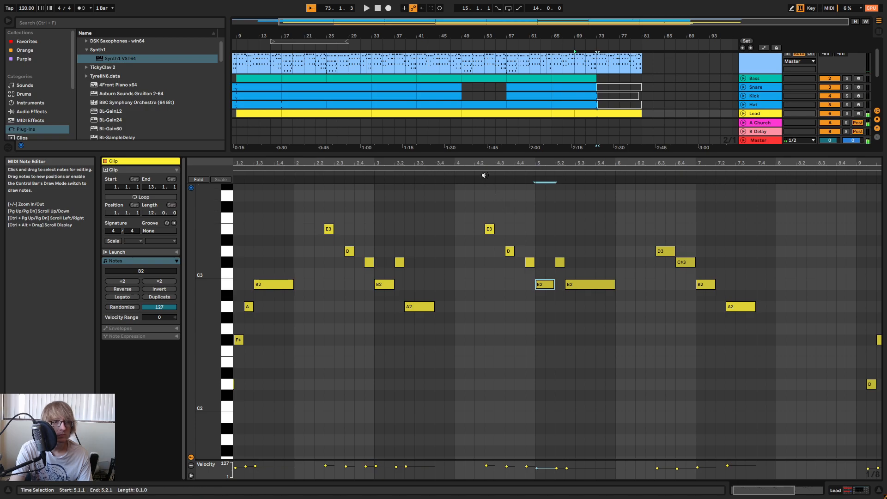
{"action": "left_click", "coordinate": [486, 181]}
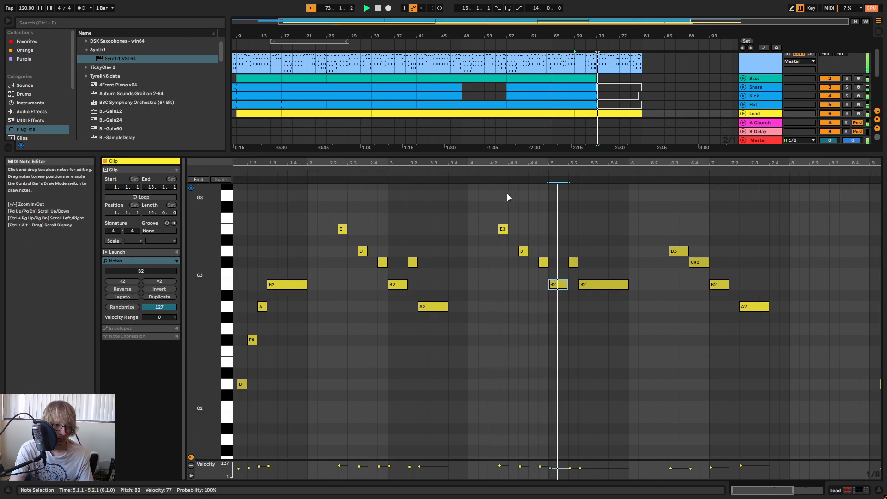
- Lower the short Lead note at 5.2.1 to A2, raise the long note following it to D3, and play the phrase
{"action": "left_click", "coordinate": [561, 262]}
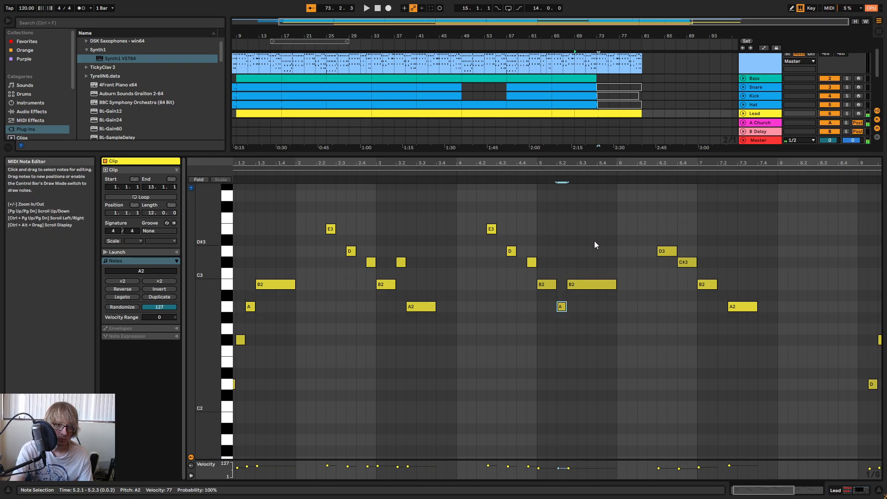
{"action": "left_click", "coordinate": [591, 284]}
{"action": "key", "text": "Up"}
{"action": "key", "text": "Up"}
{"action": "key", "text": "Up"}
{"action": "left_click", "coordinate": [467, 173]}
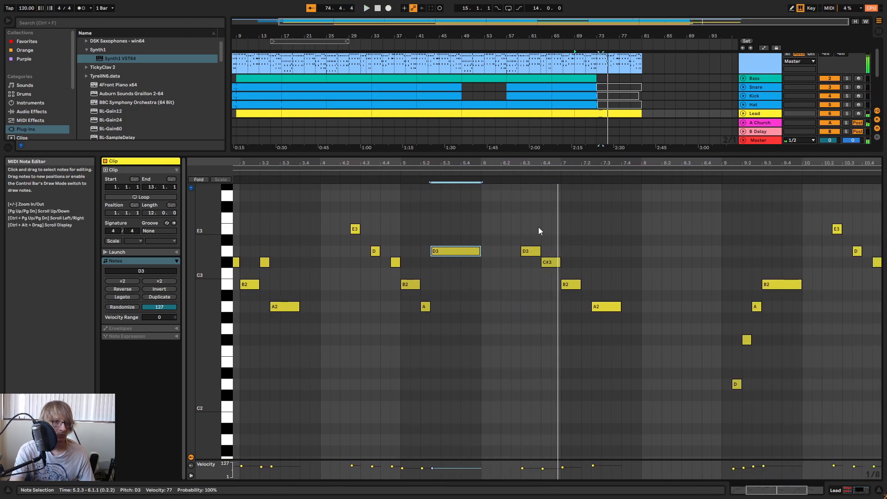
- Stop playback and raise the Lead clip's B2 note at 7.1.1 to F#3
{"action": "left_click", "coordinate": [573, 285]}
{"action": "key", "text": "space"}
{"action": "left_click_drag", "start_coordinate": [575, 290], "coordinate": [574, 258]}
{"action": "key", "text": "Up"}
{"action": "key", "text": "Up"}
{"action": "key", "text": "Up"}
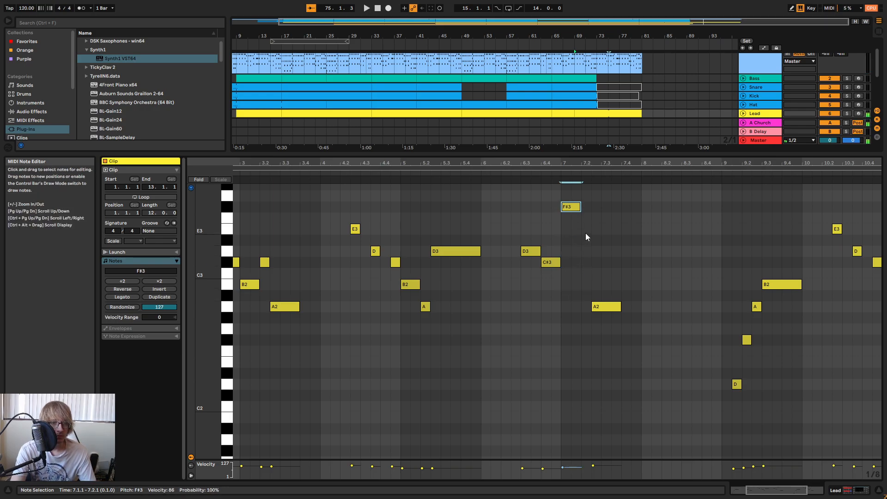
- Add a short B2 note at 7.2.1 before the closing A2 note, and play the revised Lead phrase
{"action": "double_click", "coordinate": [585, 259]}
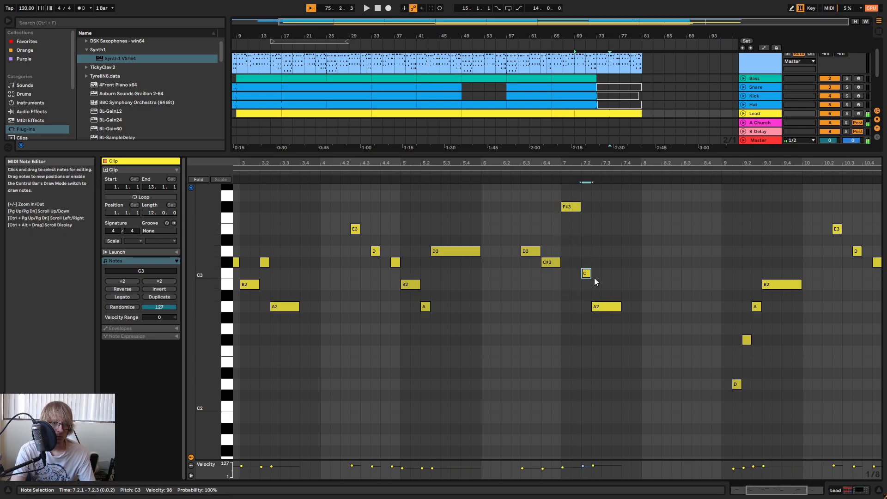
{"action": "key", "text": "space"}
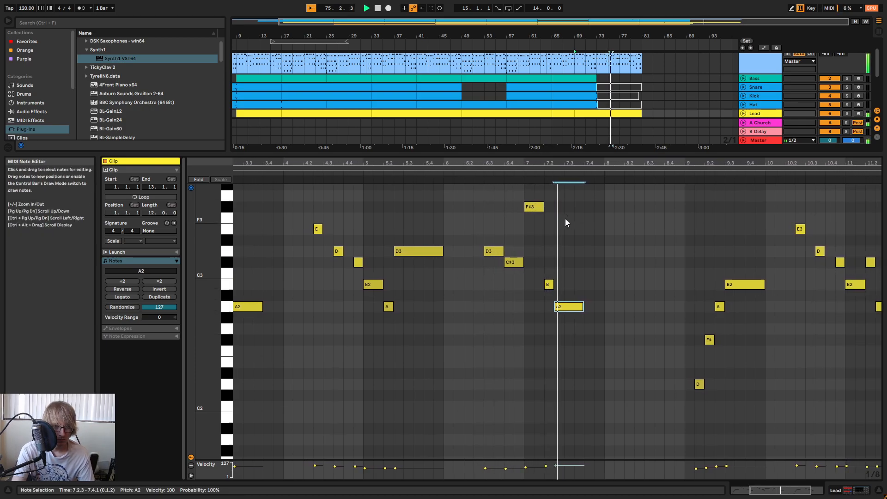
{"action": "left_click", "coordinate": [275, 176]}
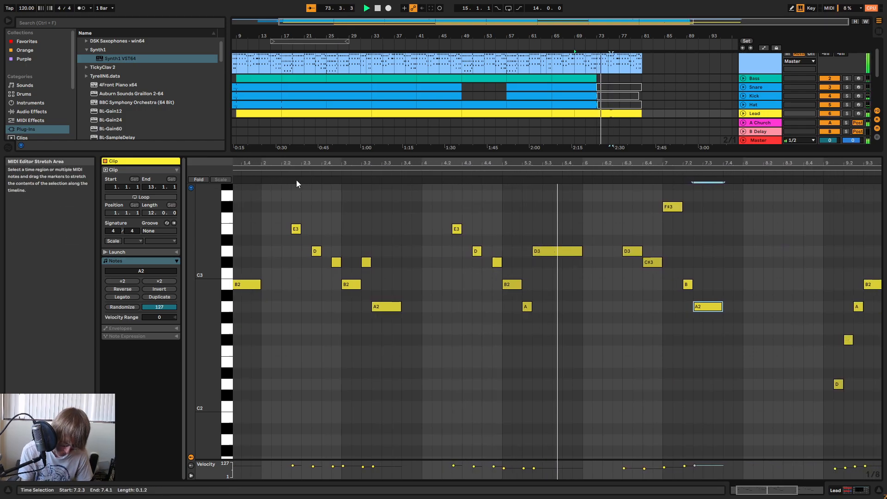
- Lower the Lead clip's B2 note at 5.1.1 to A2 and play the phrase leading into it
{"action": "key", "text": "space"}
{"action": "key", "text": "space"}
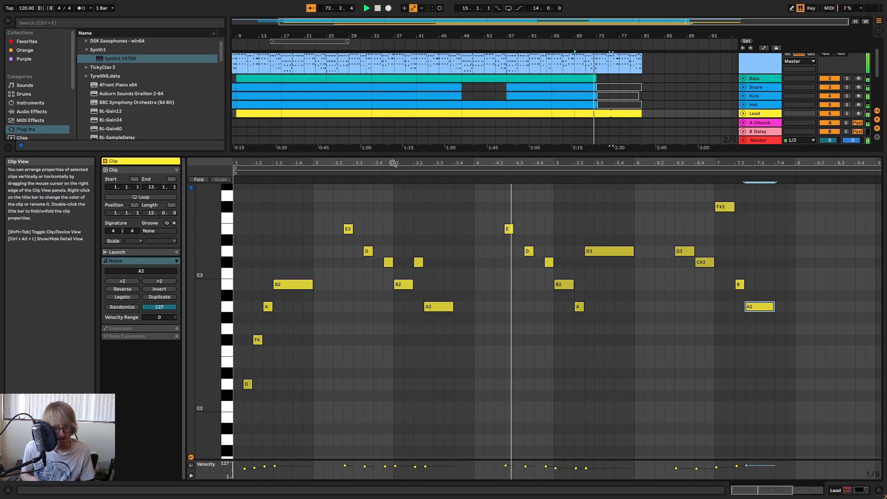
{"action": "key", "text": "space"}
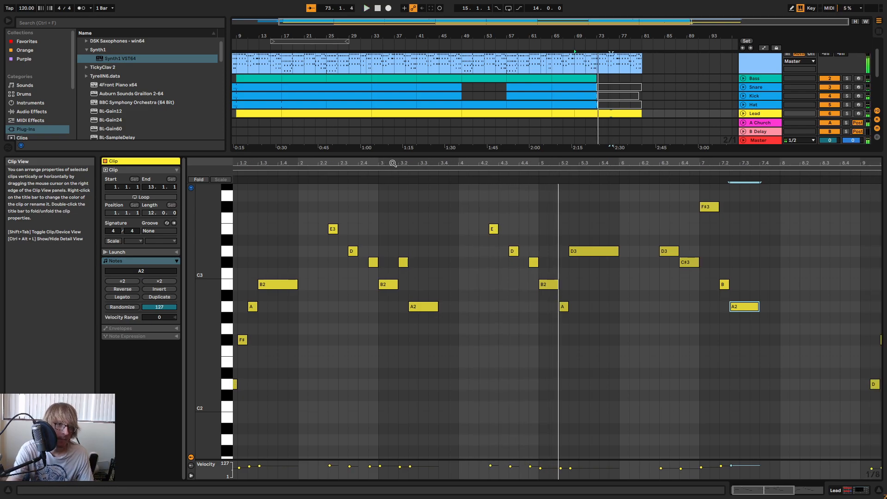
{"action": "left_click", "coordinate": [533, 262]}
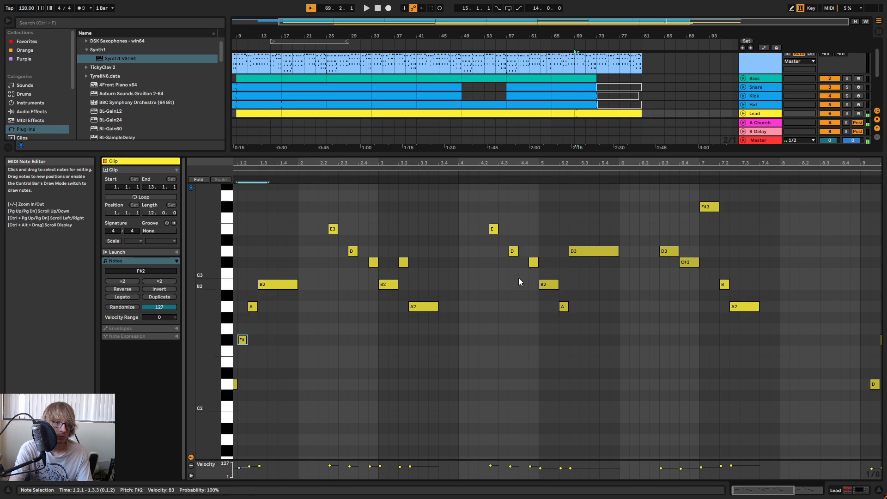
{"action": "key", "text": "Down"}
{"action": "key", "text": "Down"}
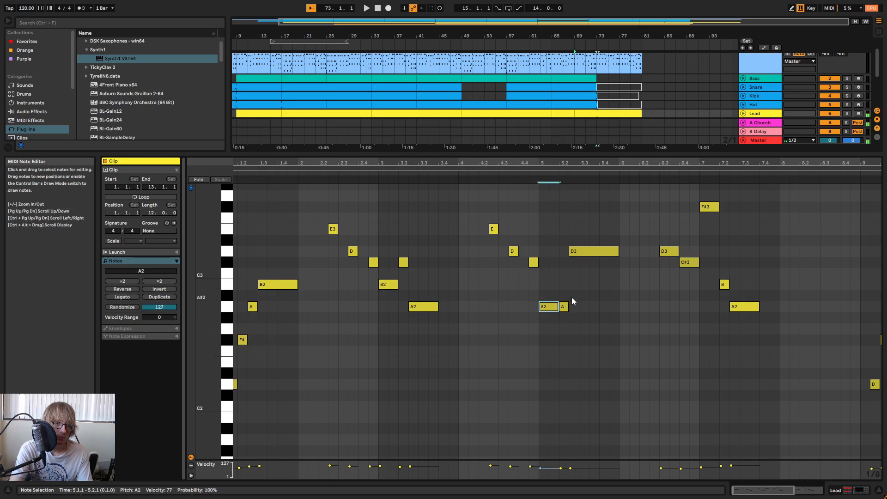
{"action": "left_click", "coordinate": [480, 176]}
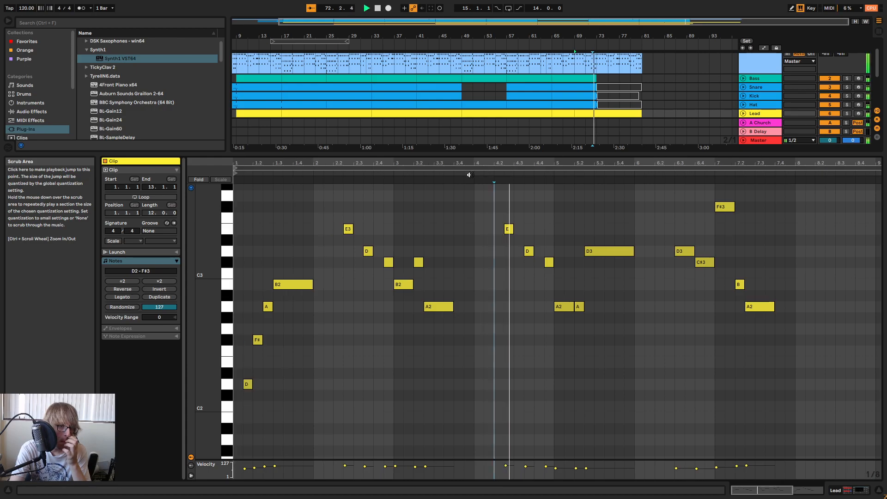
- Remove the short A2 note at 5.2.1 from the Lead clip and check the phrase by playback
{"action": "key", "text": "space"}
{"action": "left_click", "coordinate": [564, 306]}
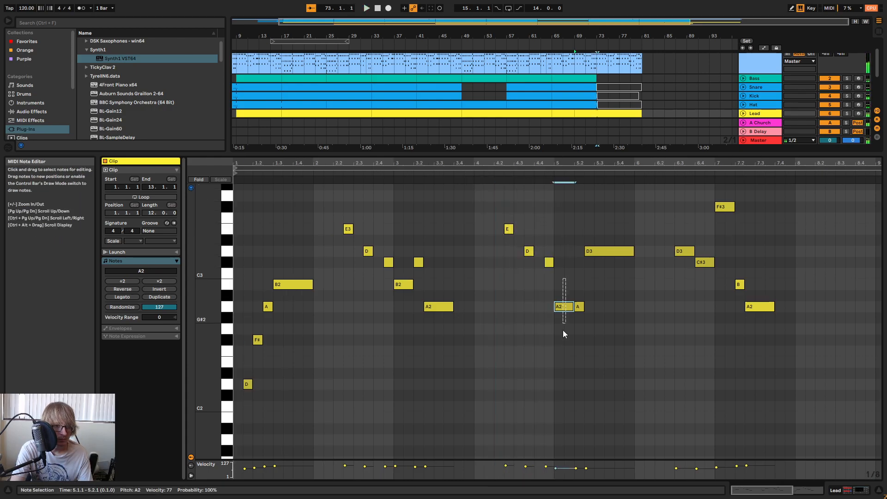
{"action": "left_click", "coordinate": [495, 176]}
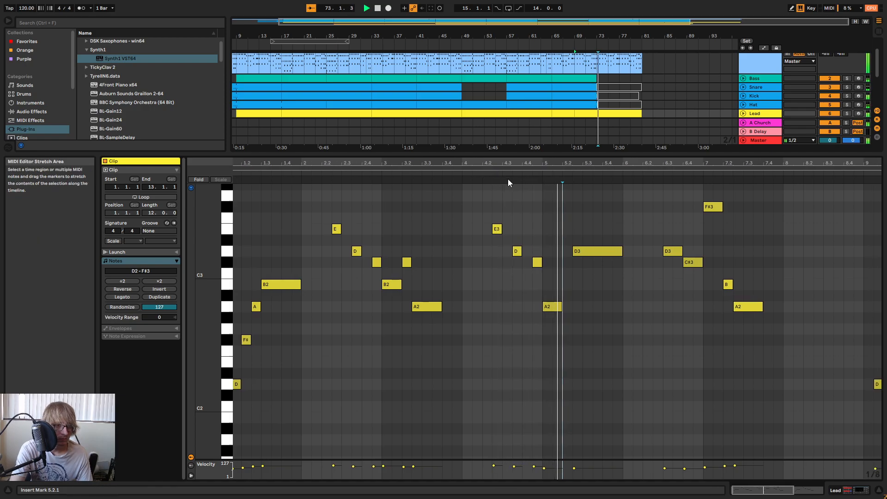
{"action": "key", "text": "space"}
- Lower the Lead note at 5.1.1 to G2 and play the phrase
{"action": "left_click_drag", "start_coordinate": [523, 300], "coordinate": [526, 358]}
{"action": "key", "text": "Down"}
{"action": "key", "text": "space"}
{"action": "left_click_drag", "start_coordinate": [556, 163], "coordinate": [556, 139]}
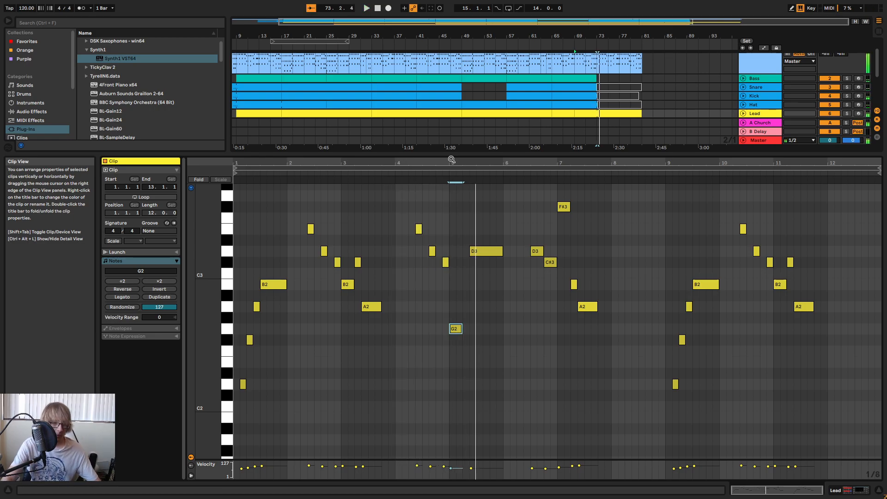
- Lower the three short bar 4 notes to D3, C#3 and B2, set the 5.1.1 note to A2, and play the phrase
{"action": "left_click", "coordinate": [418, 212]}
{"action": "key", "text": "space"}
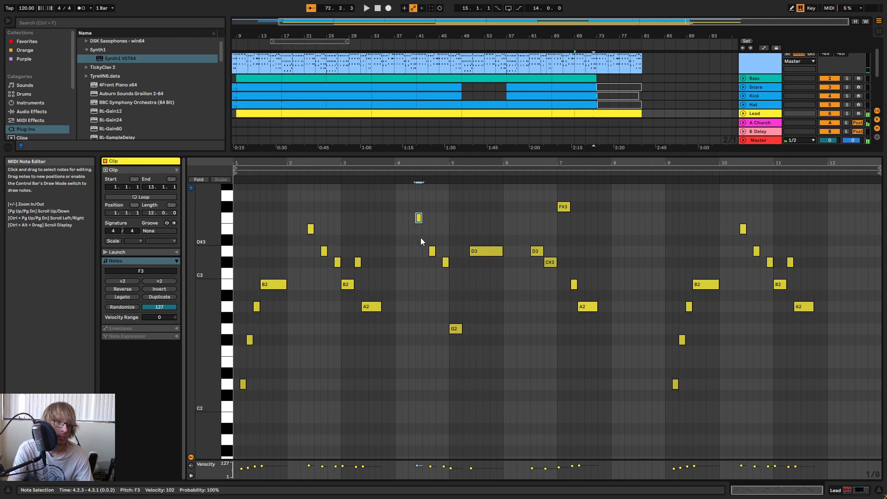
{"action": "key", "text": "Down"}
{"action": "key", "text": "alt+Right"}
{"action": "key", "text": "Down"}
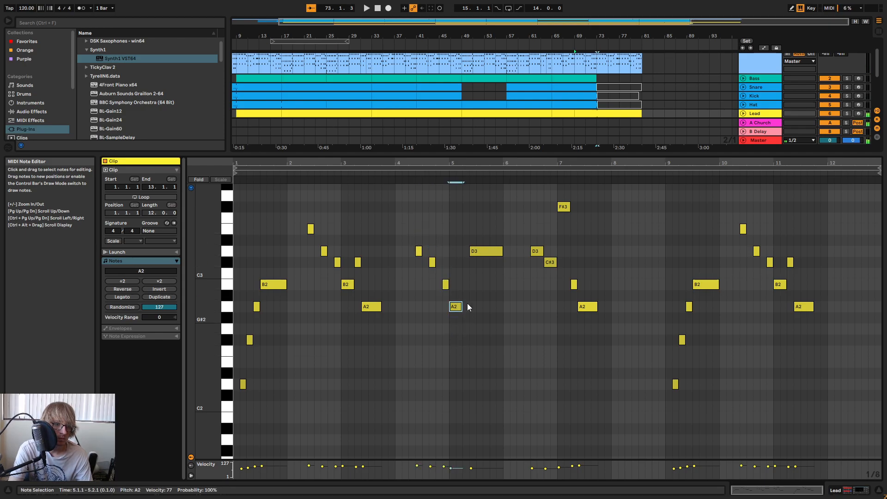
{"action": "key", "text": "space"}
{"action": "left_click_drag", "start_coordinate": [450, 163], "coordinate": [487, 176]}
- Lower the Lead note at 5.1.1 to F#2 and check it against the long D3 note by playback
{"action": "key", "text": "space"}
{"action": "key", "text": "Down"}
{"action": "key", "text": "space"}
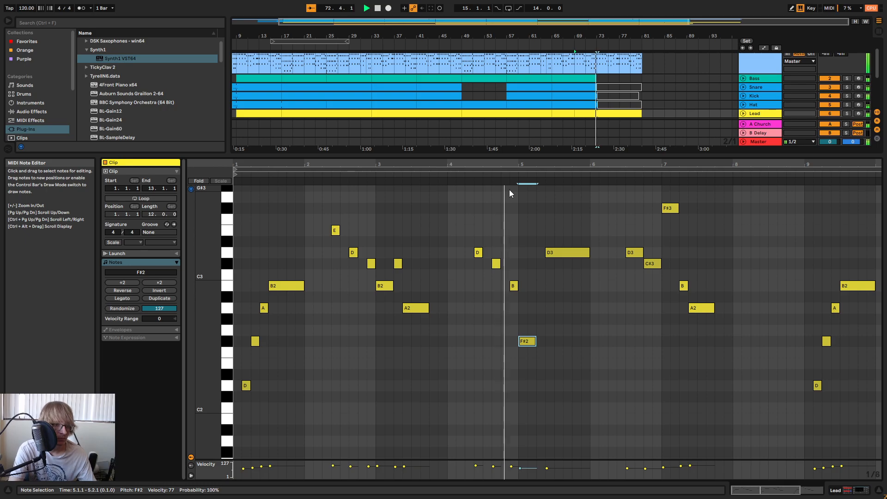
{"action": "key", "text": "space"}
{"action": "left_click", "coordinate": [555, 256]}
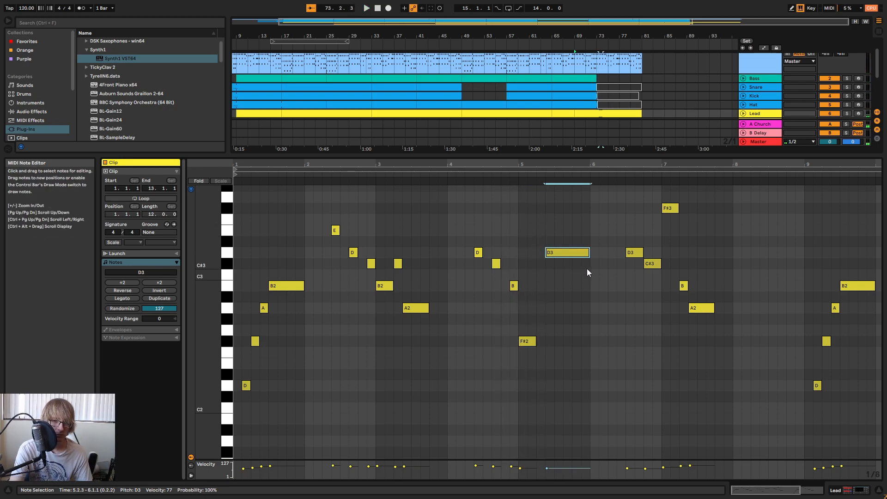
{"action": "key", "text": "space"}
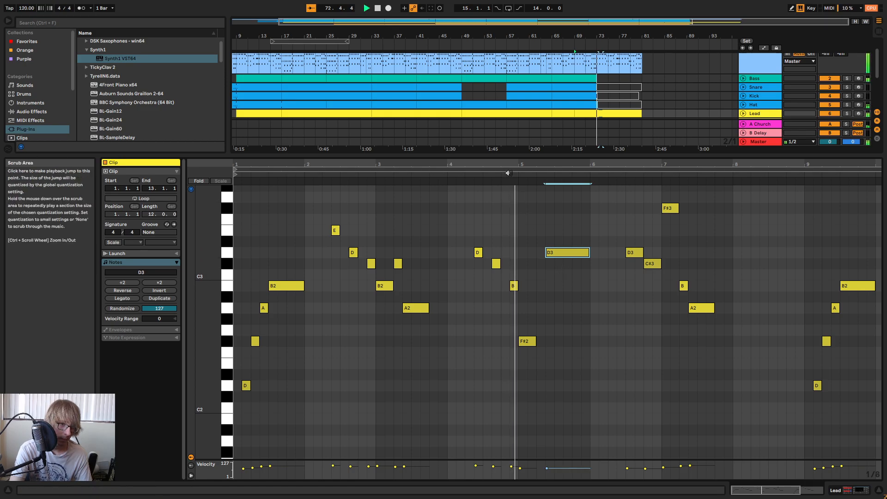
{"action": "key", "text": "space"}
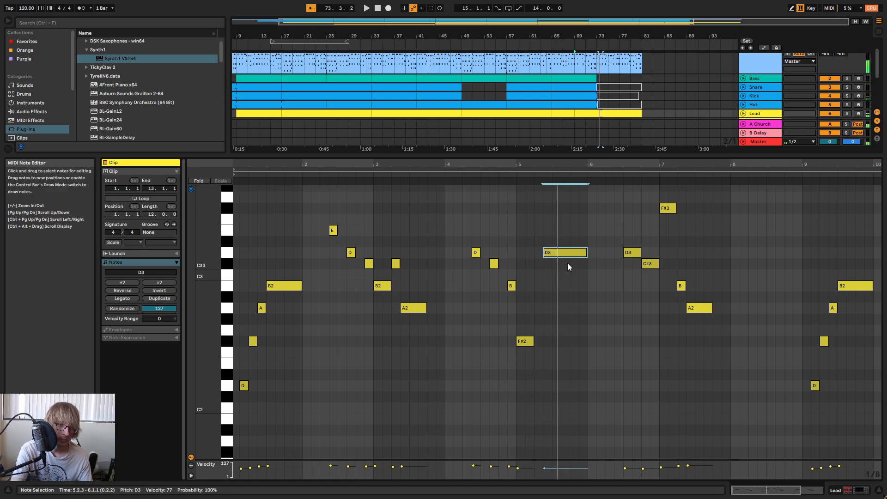
- Replace the long D3 note at 5.2.3 with a duplicate of the preceding four-note D3–C#3–B2–F#2 phrase, and play the result
{"action": "key", "text": "Delete"}
{"action": "left_click_drag", "start_coordinate": [474, 233], "coordinate": [545, 401]}
{"action": "key", "text": "ctrl+d"}
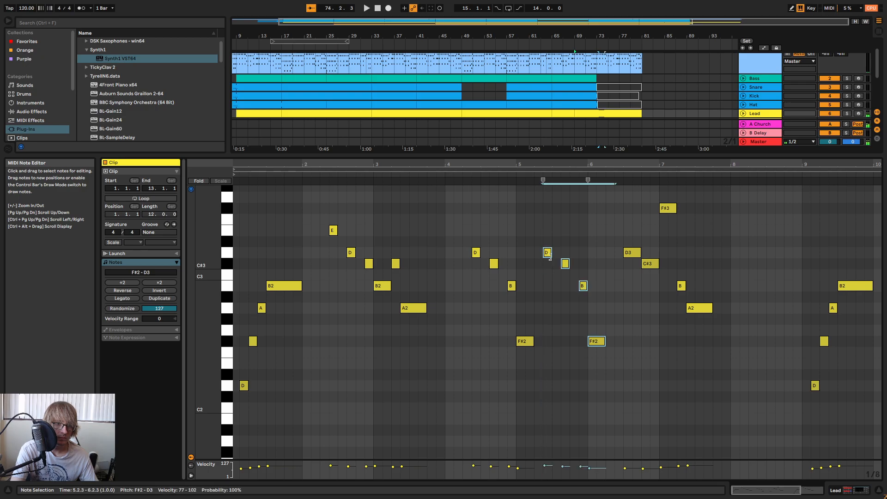
{"action": "left_click", "coordinate": [508, 181]}
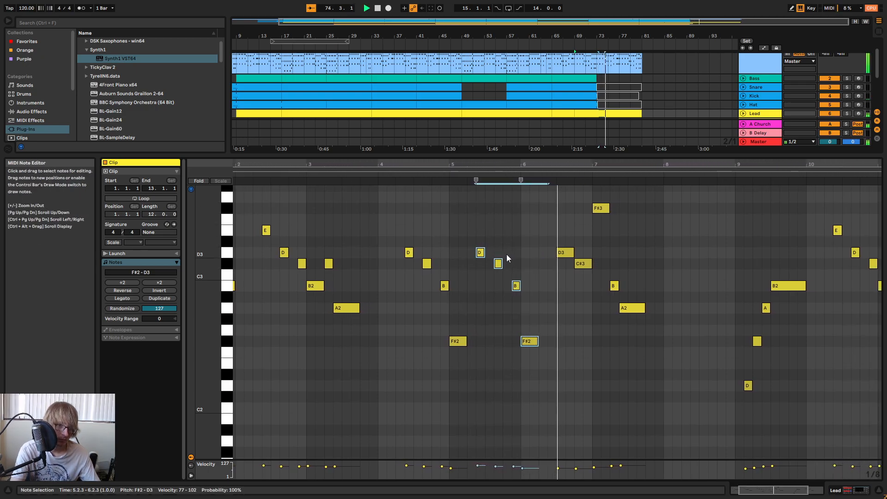
{"action": "key", "text": "space"}
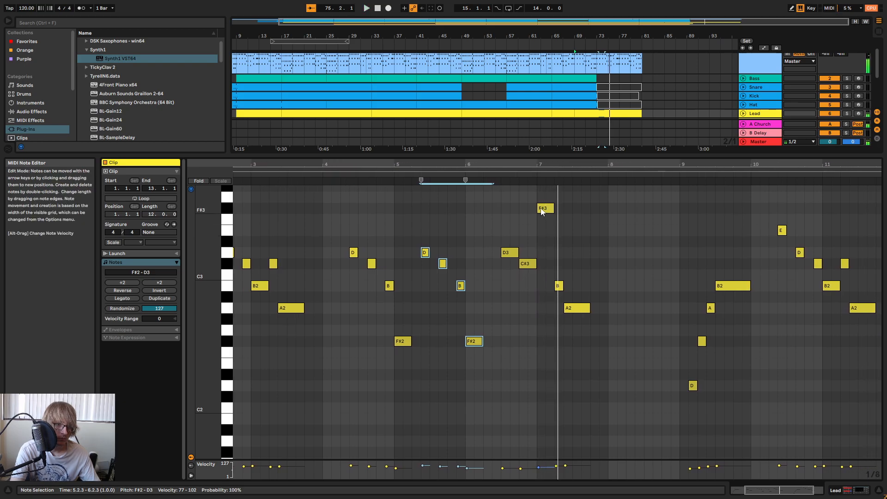
- Lower the F#3 note at 7.1.1 to B2, raise the short note at 7.2.1 to C#3, and play the Lead phrase
{"action": "left_click_drag", "start_coordinate": [542, 207], "coordinate": [540, 290]}
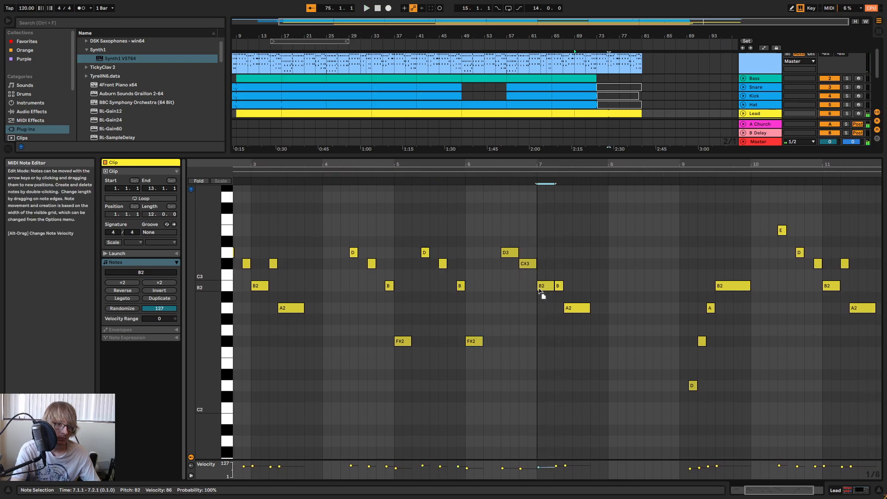
{"action": "left_click", "coordinate": [494, 180]}
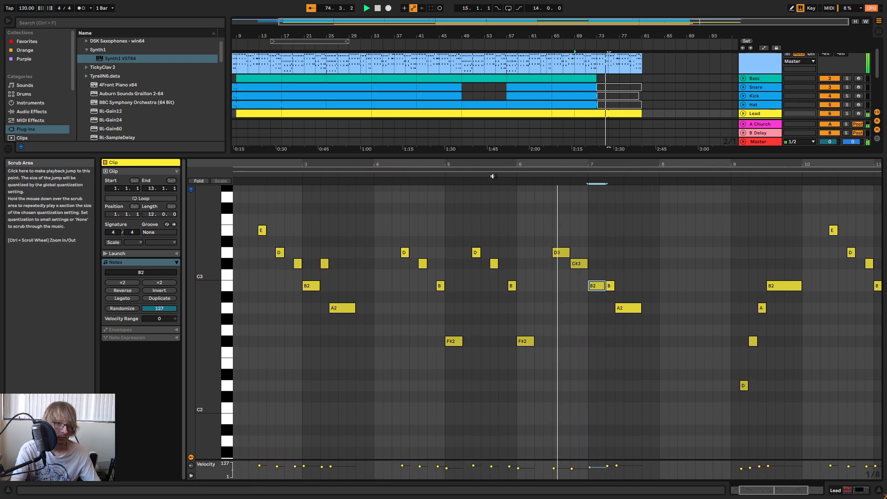
{"action": "key", "text": "space"}
{"action": "left_click_drag", "start_coordinate": [561, 286], "coordinate": [562, 267]}
{"action": "left_click", "coordinate": [577, 310]}
{"action": "left_click_drag", "start_coordinate": [457, 165], "coordinate": [458, 145]}
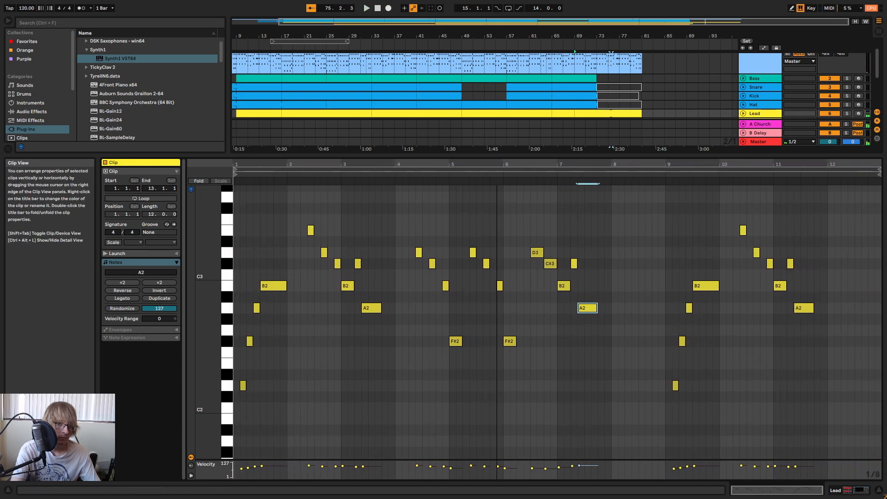
{"action": "left_click", "coordinate": [403, 172]}
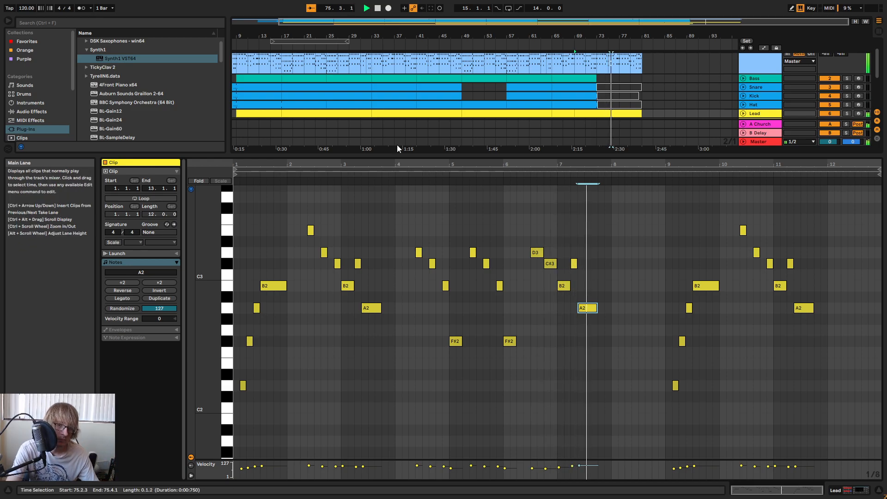
- Add short F#2 and A2 notes at 7.4.1 and 7.4.3 after the long A2 note, and play the passage
{"action": "left_click", "coordinate": [551, 172]}
{"action": "left_click_drag", "start_coordinate": [611, 165], "coordinate": [600, 194]}
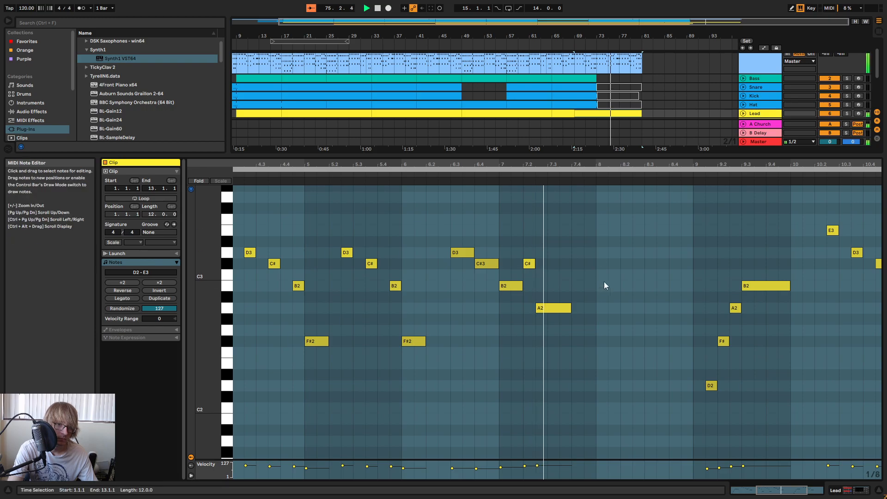
{"action": "key", "text": "space"}
{"action": "double_click", "coordinate": [576, 332]}
{"action": "left_click_drag", "start_coordinate": [576, 332], "coordinate": [576, 341]}
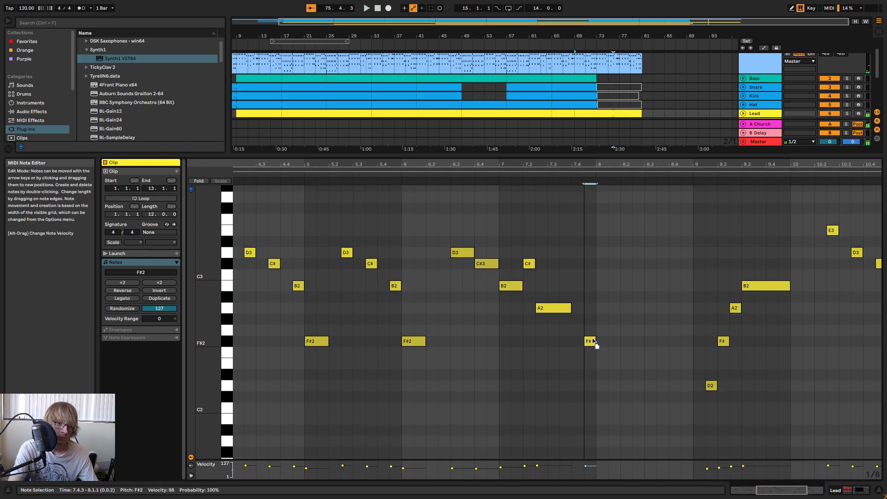
{"action": "double_click", "coordinate": [591, 307]}
{"action": "left_click", "coordinate": [493, 172]}
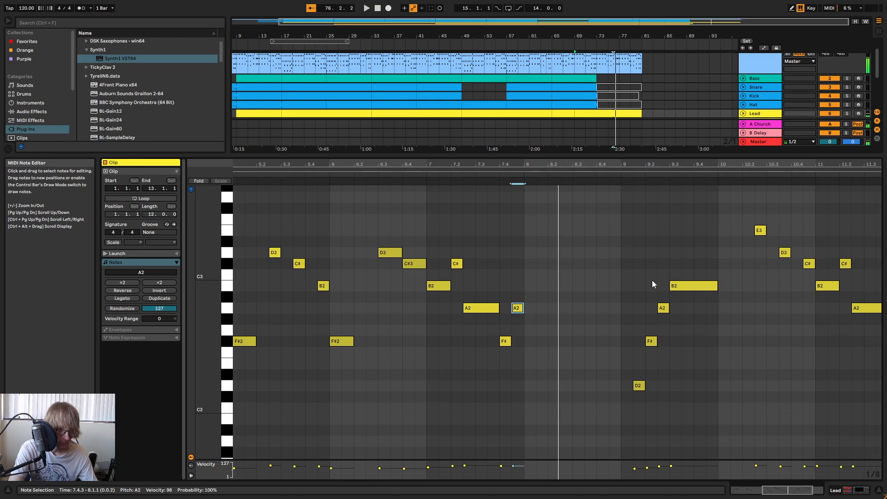
- Raise the Lead note at 7.4.3 to B2, lengthen it to end at 8.1.3, and play the phrase
{"action": "left_click_drag", "start_coordinate": [520, 308], "coordinate": [524, 282]}
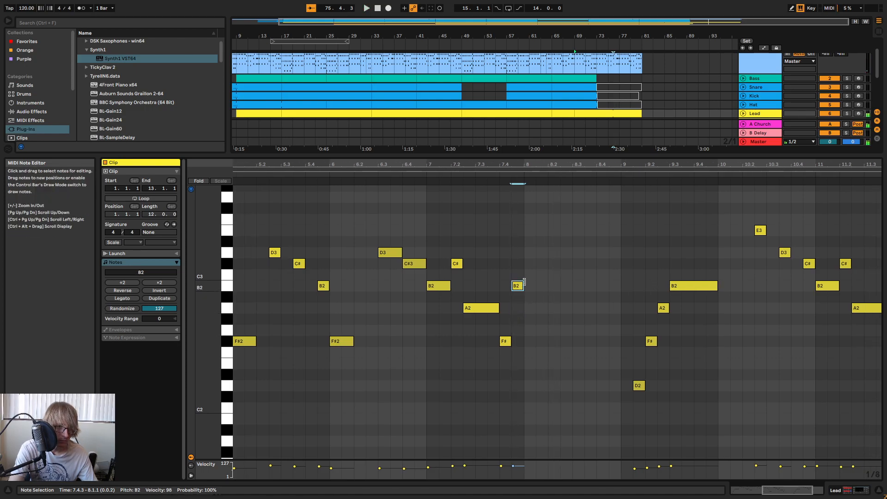
{"action": "key", "text": "space"}
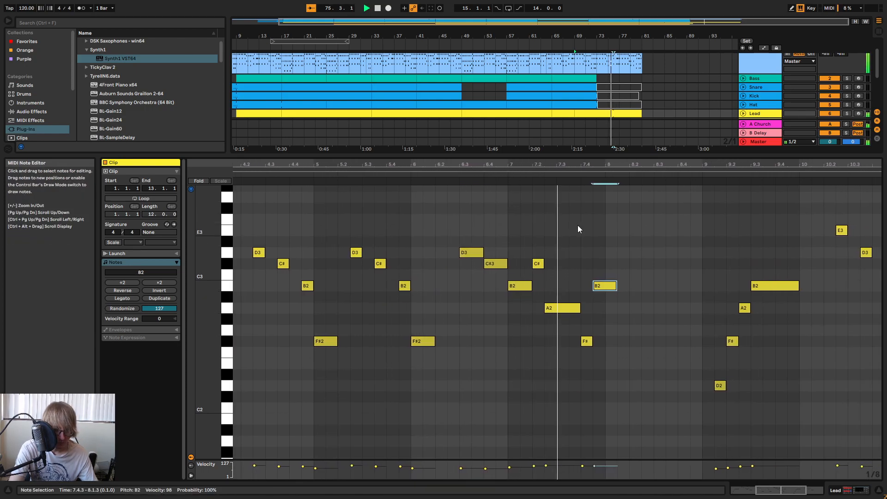
{"action": "key", "text": "space"}
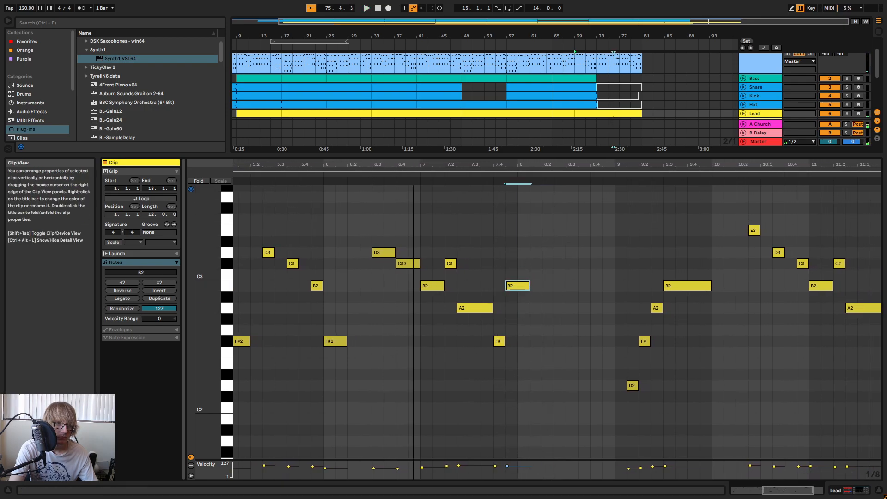
{"action": "key", "text": "space"}
{"action": "double_click", "coordinate": [554, 165]}
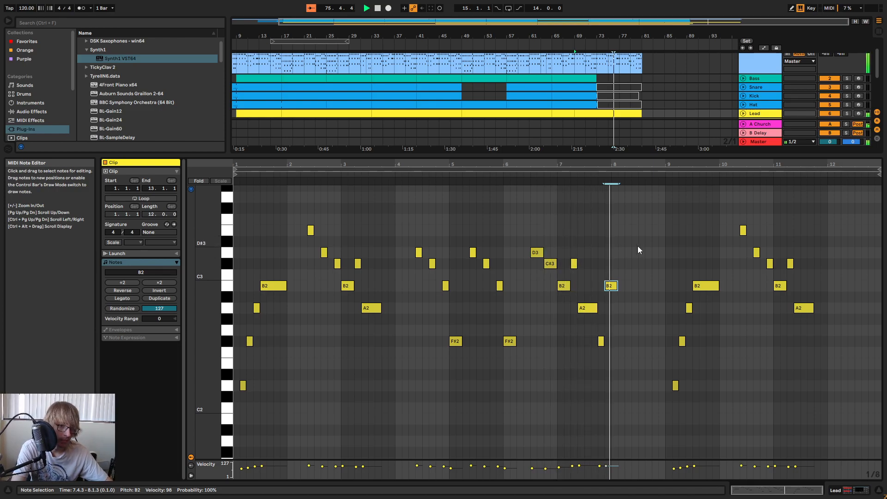
- Lower the Lead note at 7.4.3 to A2, shorten it to end at 8.1.1, and play the phrase
{"action": "left_click", "coordinate": [618, 318]}
{"action": "left_click", "coordinate": [522, 173]}
{"action": "left_click_drag", "start_coordinate": [582, 163], "coordinate": [553, 187]}
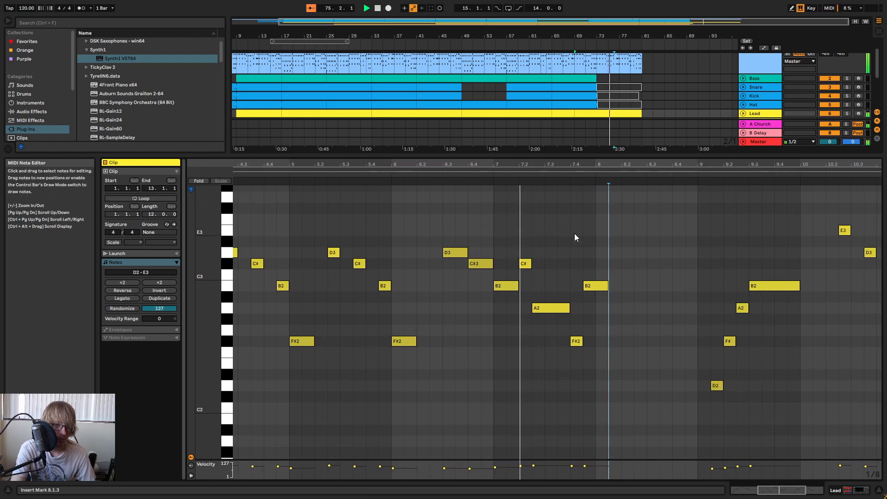
{"action": "left_click_drag", "start_coordinate": [575, 357], "coordinate": [576, 338]}
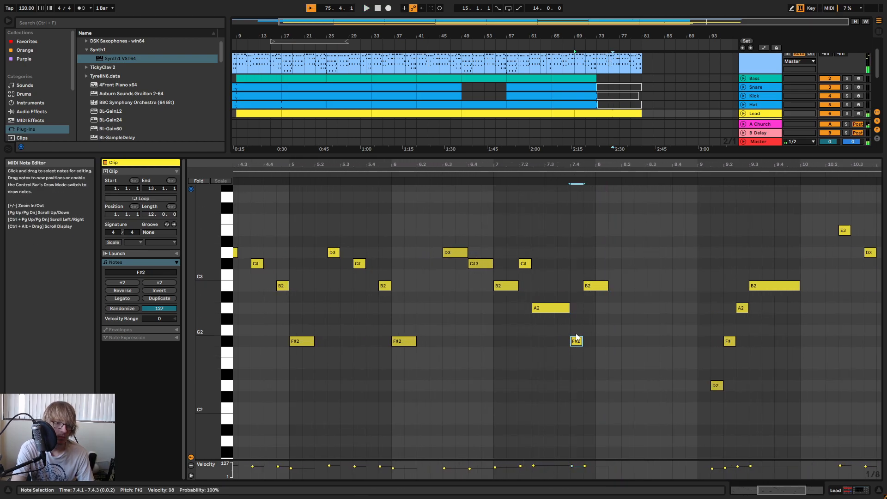
{"action": "left_click", "coordinate": [594, 286]}
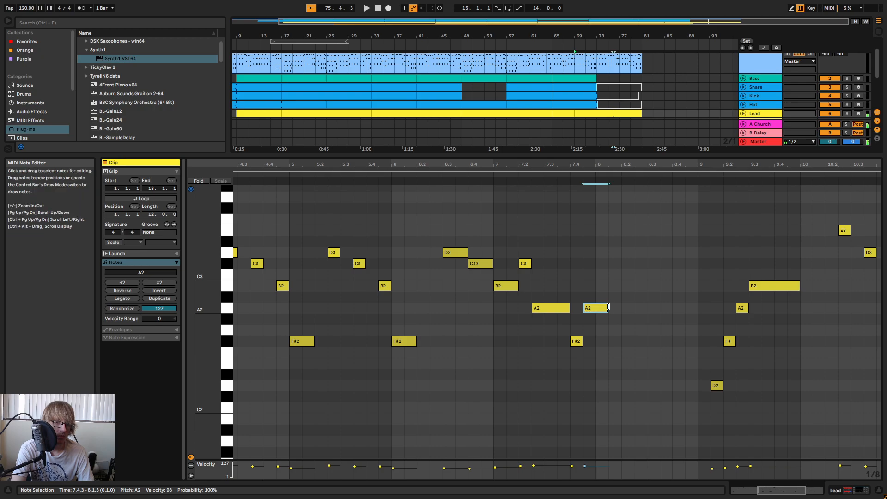
{"action": "key", "text": "space"}
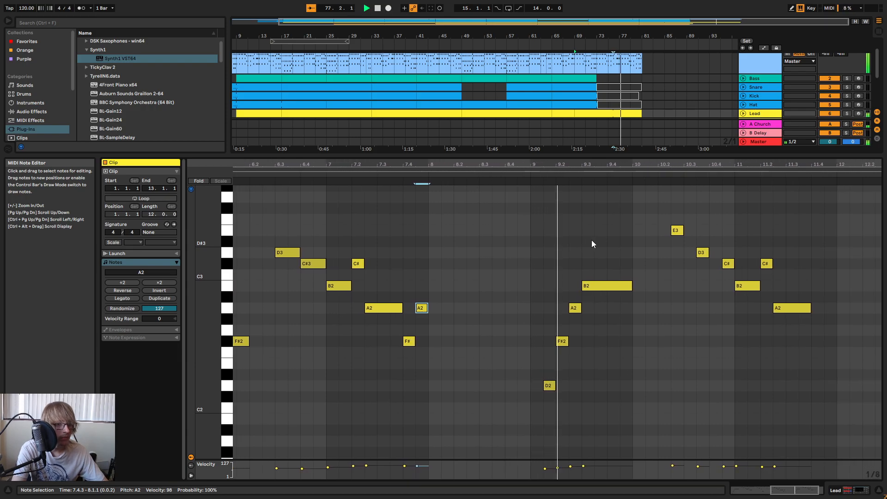
- Listen to the Lead clip's closing bars and replay the revised melody from around bar 4
{"action": "left_click", "coordinate": [789, 203]}
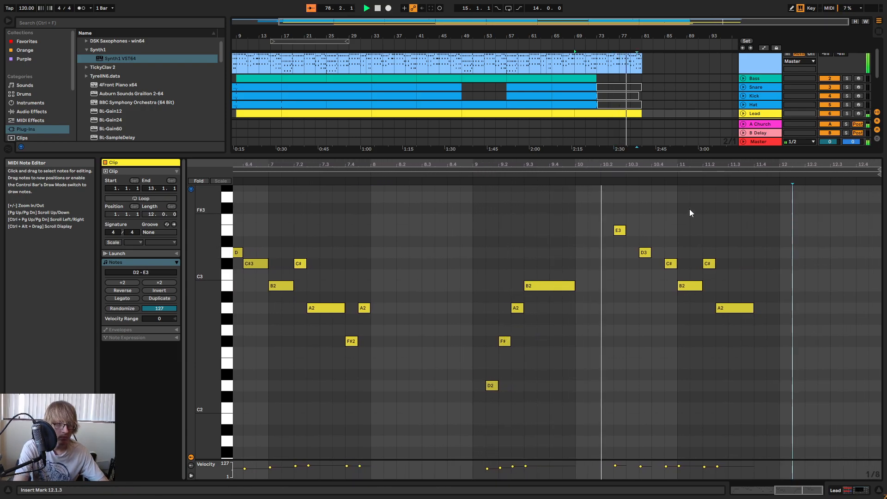
{"action": "key", "text": "space"}
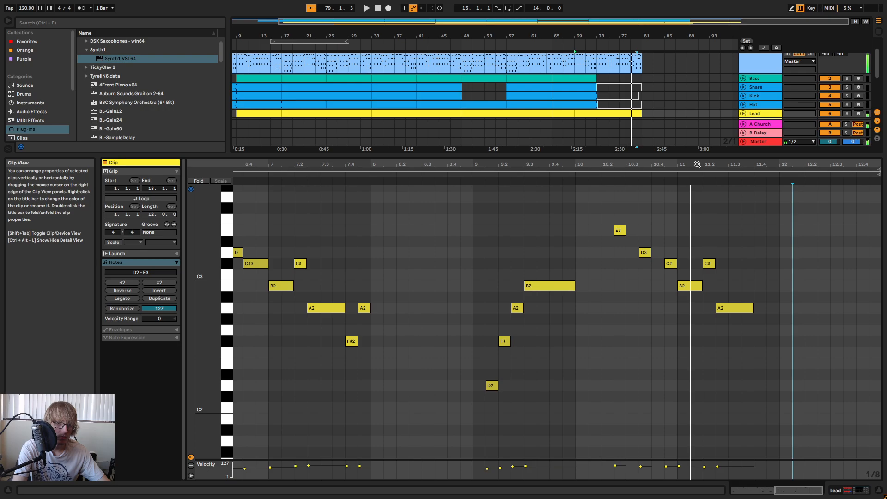
{"action": "left_click_drag", "start_coordinate": [697, 165], "coordinate": [696, 134]}
{"action": "key", "text": "space"}
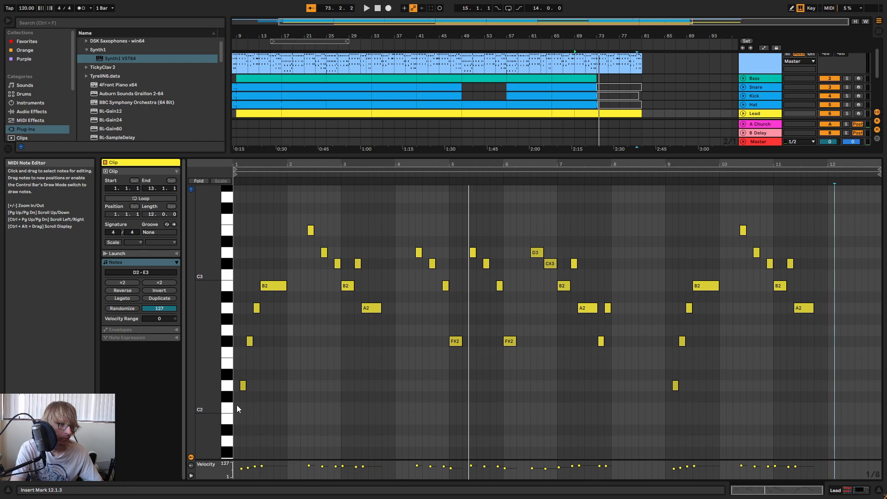
- Play the Lead clip around bar 4, move the D3 note at 5.2.3 to E2 at 5.2.1, and replay
{"action": "left_click", "coordinate": [390, 178]}
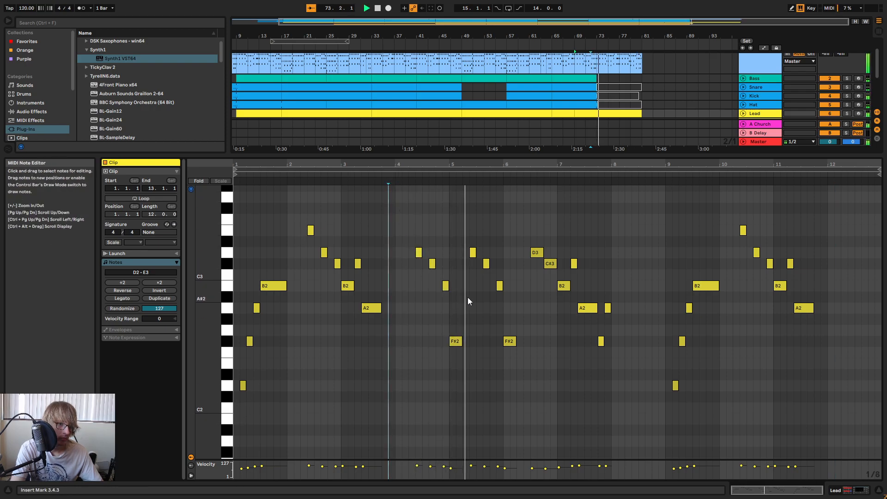
{"action": "left_click", "coordinate": [451, 348]}
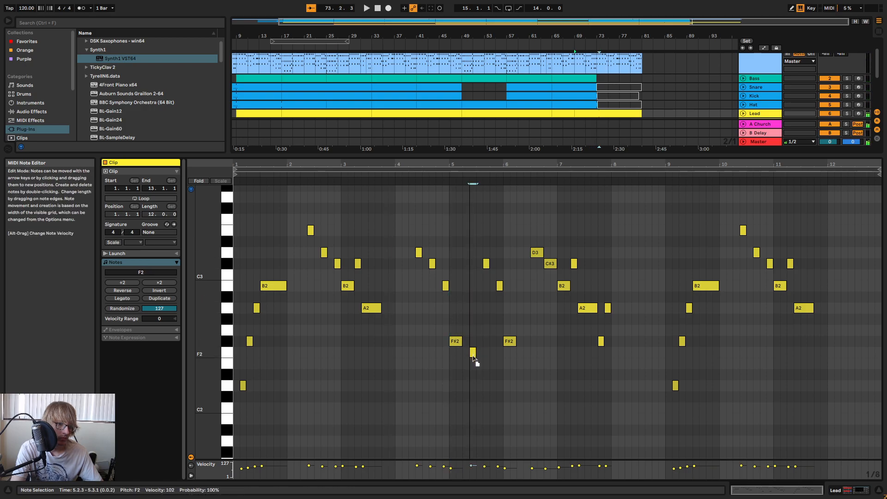
{"action": "scroll", "coordinate": [494, 165], "scroll_direction": "up", "scroll_amount": 2}
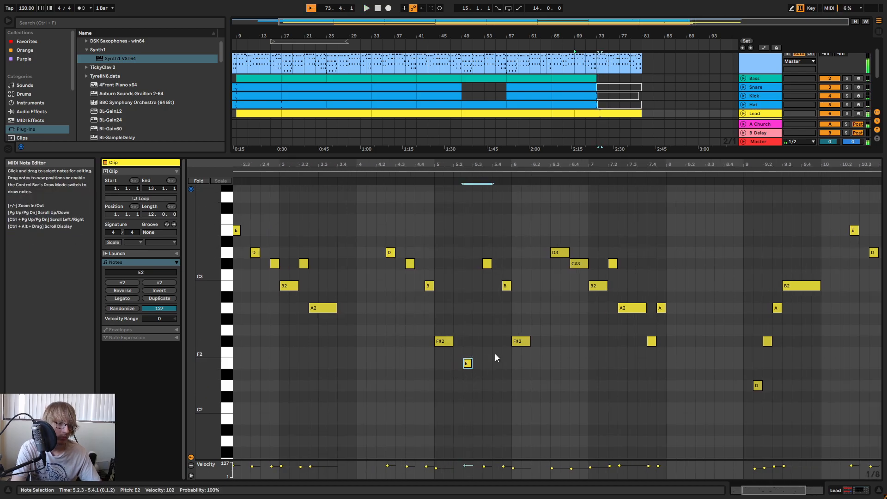
{"action": "key", "text": "space"}
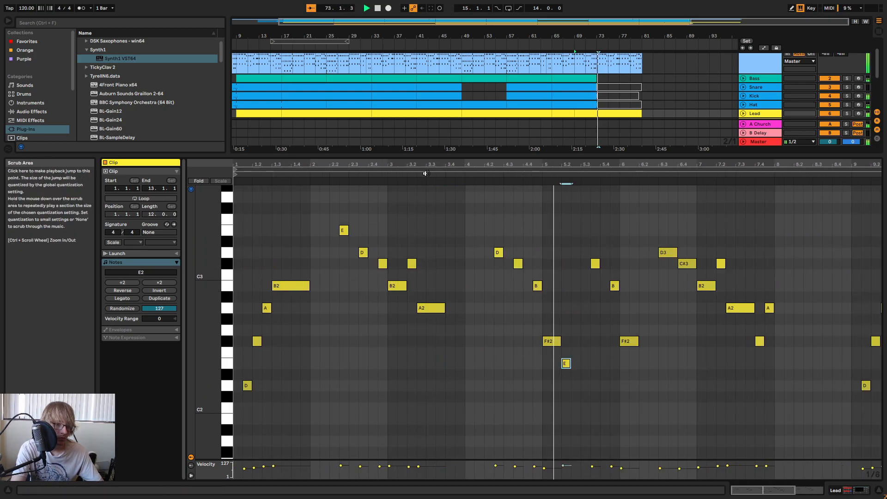
{"action": "key", "text": "space"}
- Move the C#3 note at 5.3.3 to F#2 at 5.2.3, set it to end at 5.3.3, and play the phrase
{"action": "left_click_drag", "start_coordinate": [576, 264], "coordinate": [553, 321]}
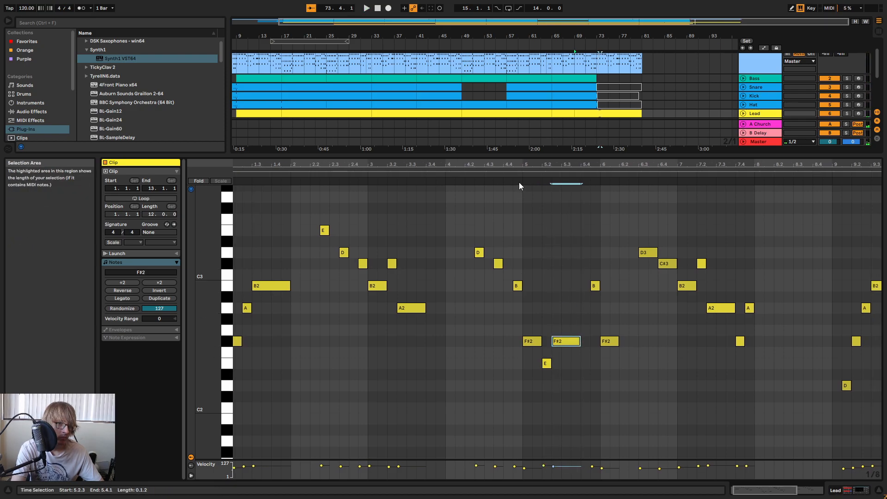
{"action": "key", "text": "space"}
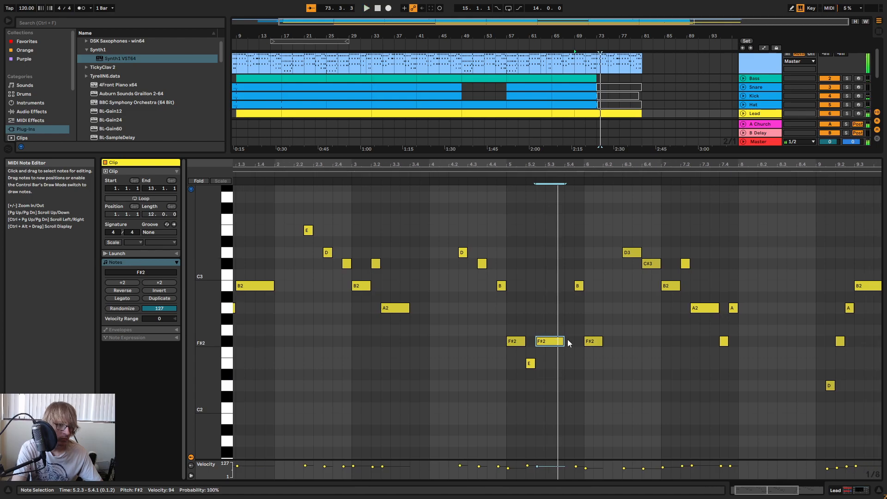
{"action": "left_click_drag", "start_coordinate": [567, 340], "coordinate": [554, 341]}
{"action": "key", "text": "space"}
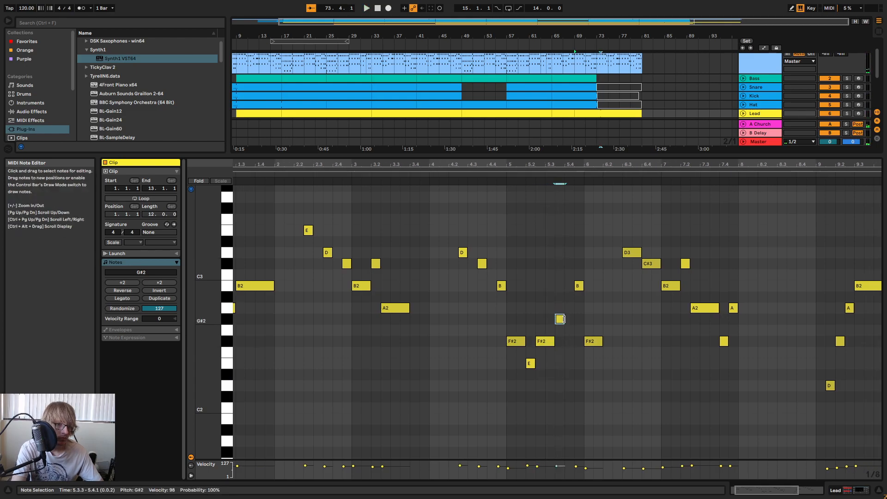
- Place a short A2 note at 5.4.1 and lengthen the B2 note at 5.4.3 to end at 6.1.3
{"action": "key", "text": "Up"}
{"action": "key", "text": "space"}
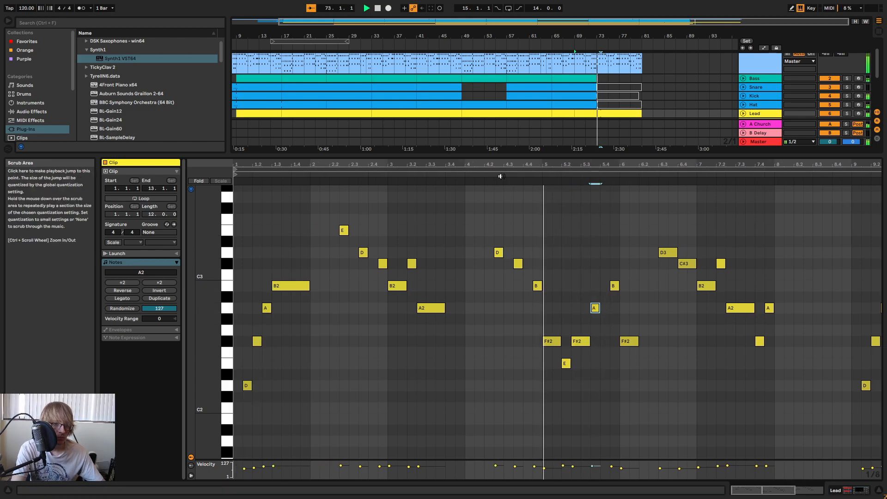
{"action": "key", "text": "space"}
{"action": "mouse_move", "coordinate": [538, 307]}
{"action": "left_mouse_down"}
{"action": "mouse_move", "coordinate": [557, 313]}
{"action": "mouse_move", "coordinate": [548, 311]}
{"action": "left_mouse_up"}
{"action": "left_click", "coordinate": [559, 286]}
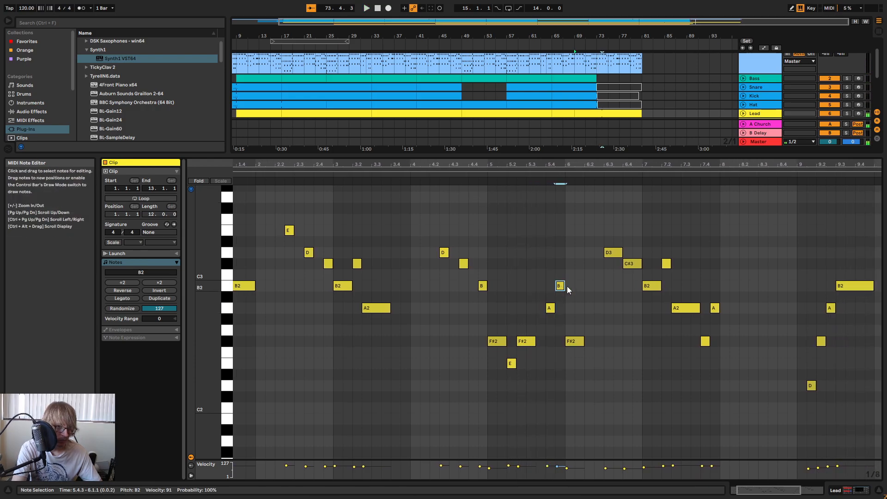
- Delete the F#2 note at 6.1.1, lengthen the F#2 note at 5.2.3 to end at 5.4.1, and play the result
{"action": "double_click", "coordinate": [574, 341]}
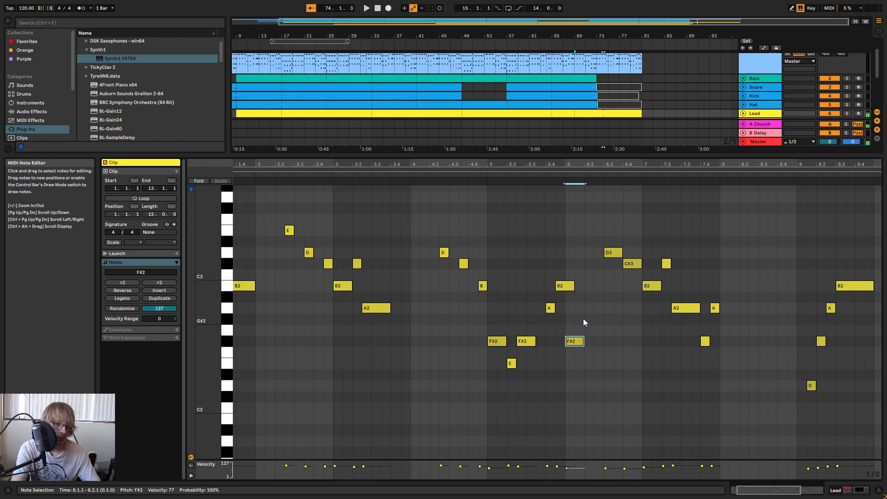
{"action": "left_click_drag", "start_coordinate": [535, 341], "coordinate": [554, 341]}
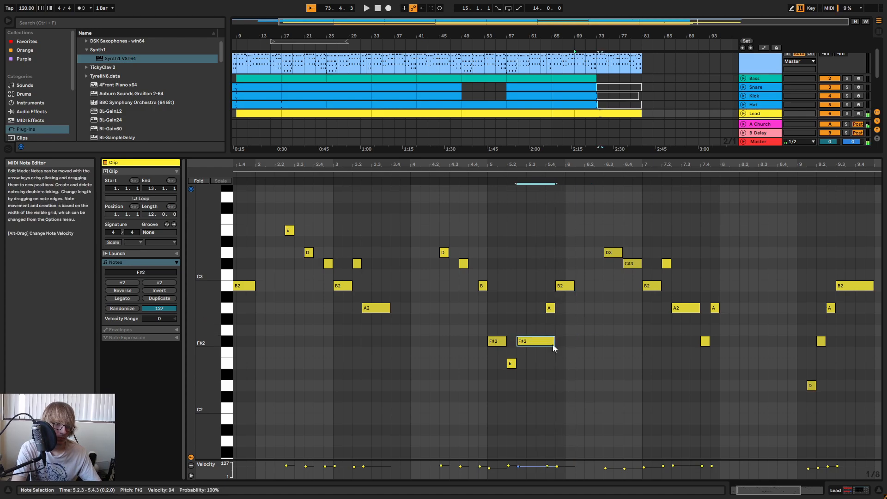
{"action": "left_click", "coordinate": [436, 174]}
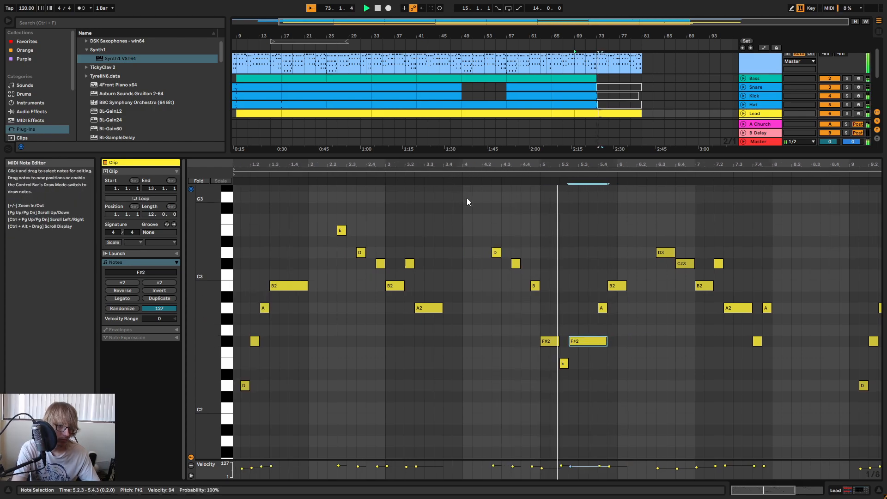
{"action": "key", "text": "space"}
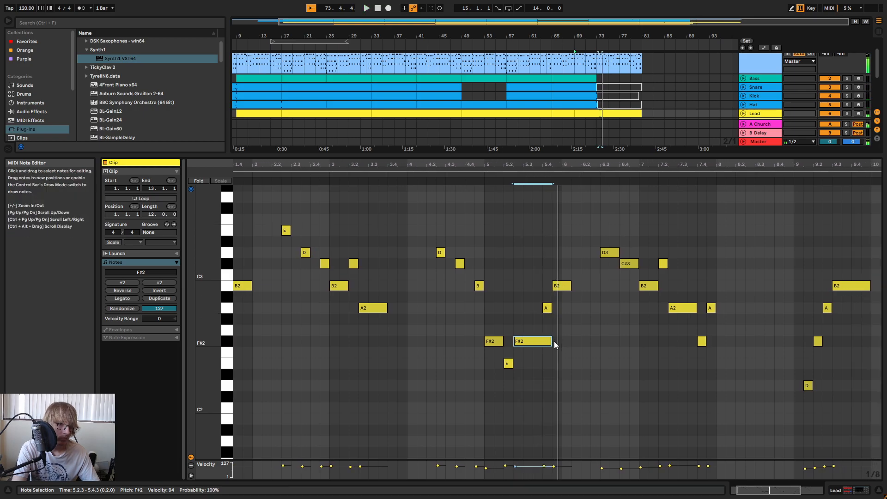
{"action": "left_click_drag", "start_coordinate": [552, 341], "coordinate": [542, 341]}
{"action": "key", "text": "space"}
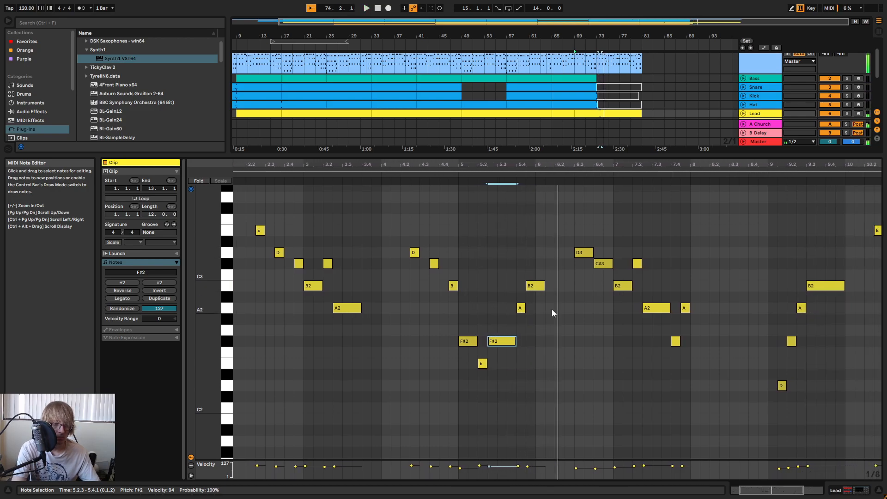
- Lengthen the B2 note at 5.4.3 to end at 6.2.1, add a short A2 note at 6.2.1, and play the phrase
{"action": "left_click_drag", "start_coordinate": [544, 285], "coordinate": [558, 288]}
{"action": "double_click", "coordinate": [563, 307]}
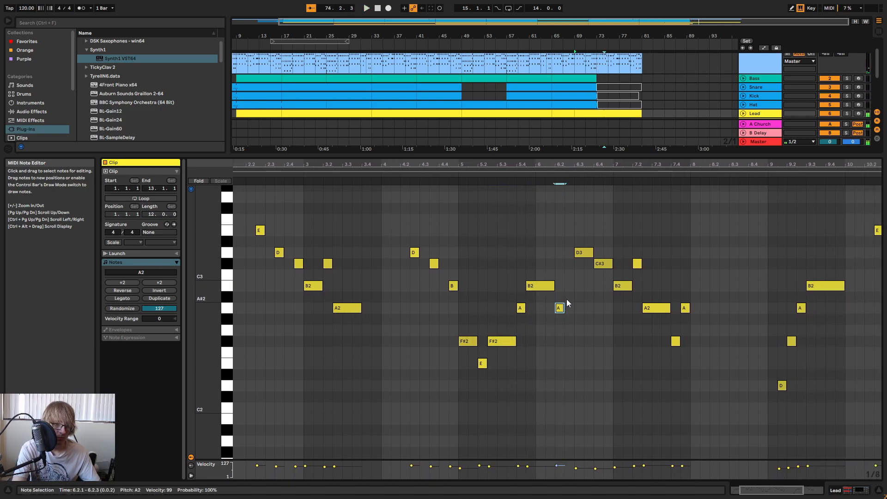
{"action": "left_click", "coordinate": [487, 168]}
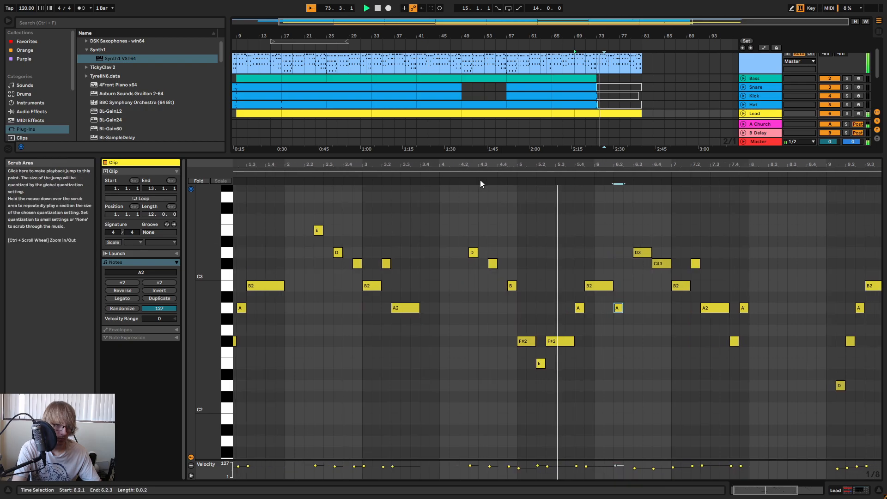
{"action": "key", "text": "space"}
- Add a B2 note at 6.2.3 ending at 6.3.3
{"action": "double_click", "coordinate": [557, 286]}
{"action": "left_click", "coordinate": [564, 287]}
{"action": "left_click_drag", "start_coordinate": [560, 286], "coordinate": [571, 285]}
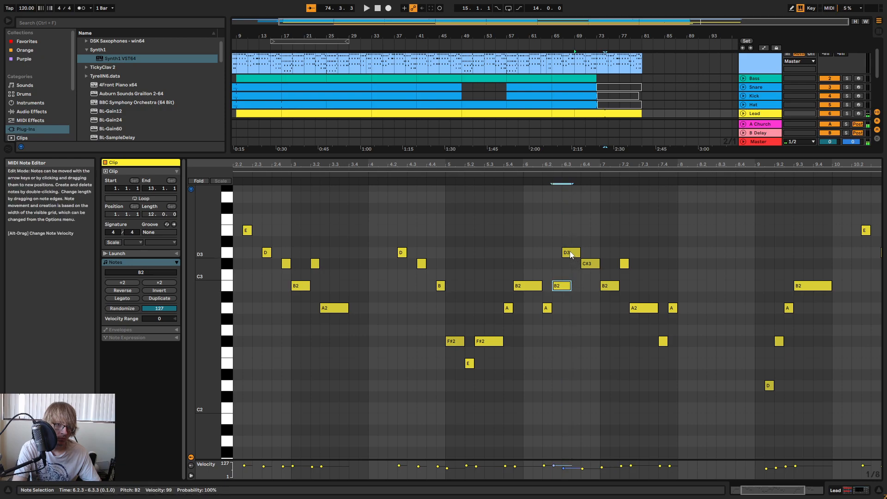
- Delete the C#3 note at 6.4.1, move the D3 note at 6.3.1 to C#3 at 6.3.3, and play the passage
{"action": "double_click", "coordinate": [592, 266]}
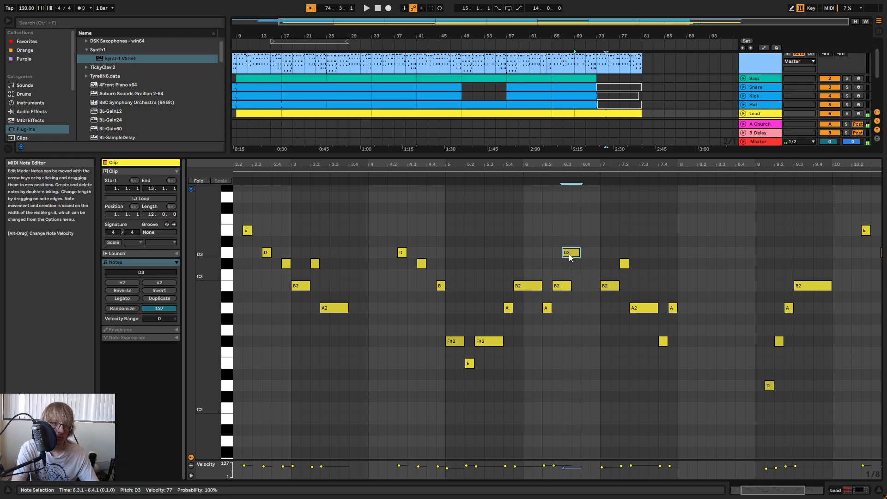
{"action": "left_click_drag", "start_coordinate": [570, 256], "coordinate": [582, 265]}
{"action": "left_click", "coordinate": [416, 172]}
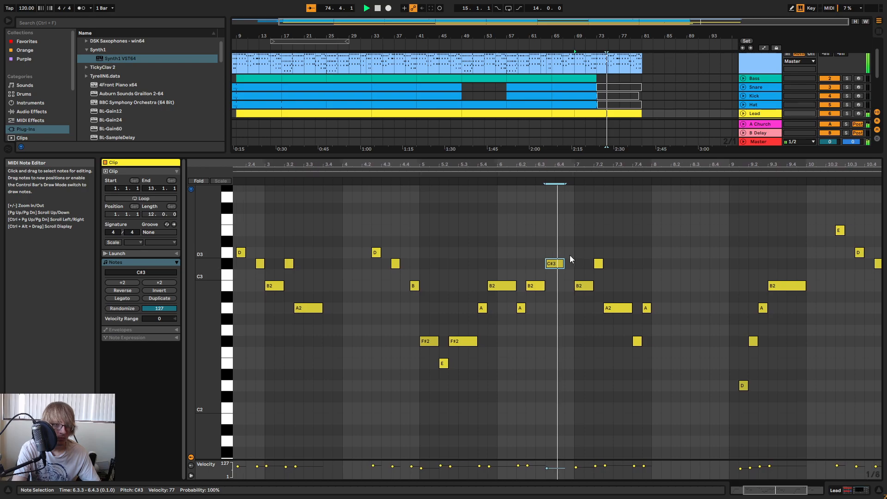
{"action": "key", "text": "space"}
- Shorten the B2 note at 6.2.3 to end at 6.3.1 and the C#3 note at 6.3.3 to end at 6.4.1, checking by playback
{"action": "left_click_drag", "start_coordinate": [514, 286], "coordinate": [513, 287]}
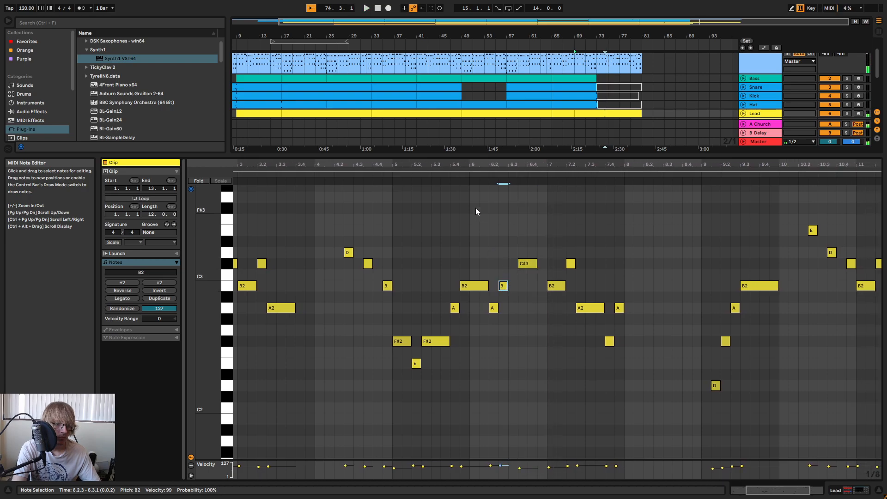
{"action": "key", "text": "space"}
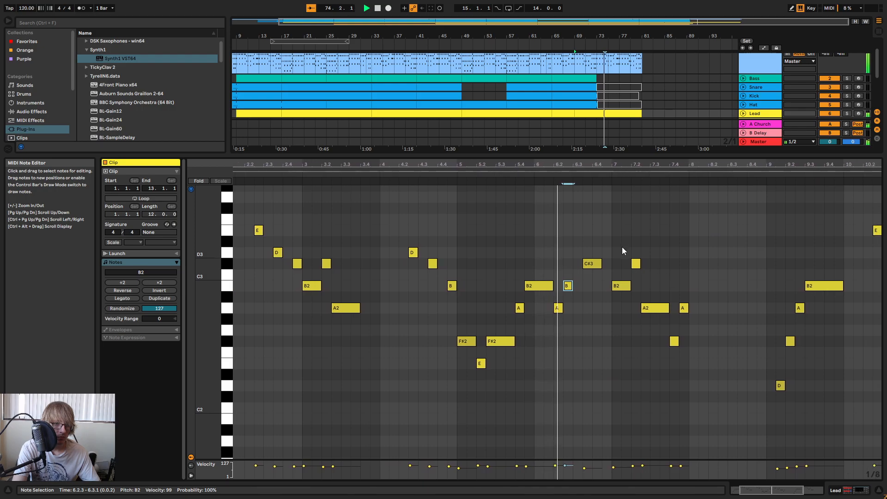
{"action": "left_click", "coordinate": [623, 235]}
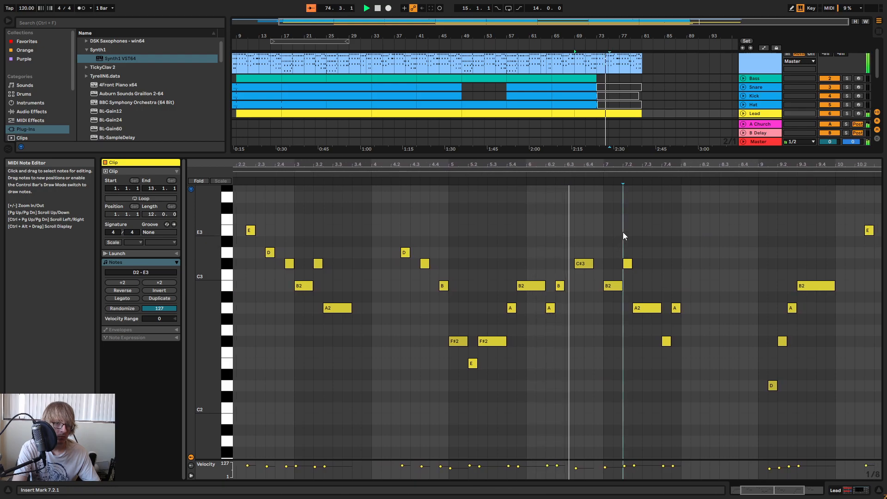
{"action": "key", "text": "space"}
{"action": "left_click_drag", "start_coordinate": [592, 264], "coordinate": [583, 264]}
- Raise the B2 note at 7.1.1 to D3 and play the revised melody
{"action": "key", "text": "space"}
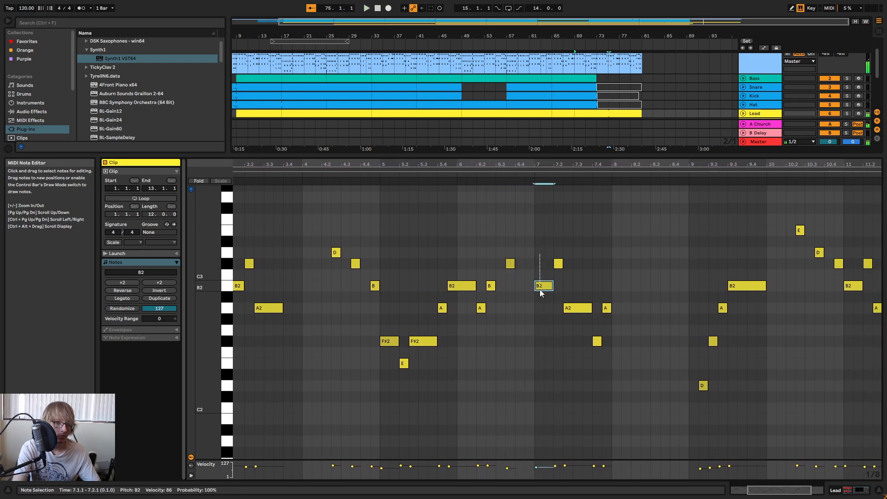
{"action": "left_click", "coordinate": [319, 176]}
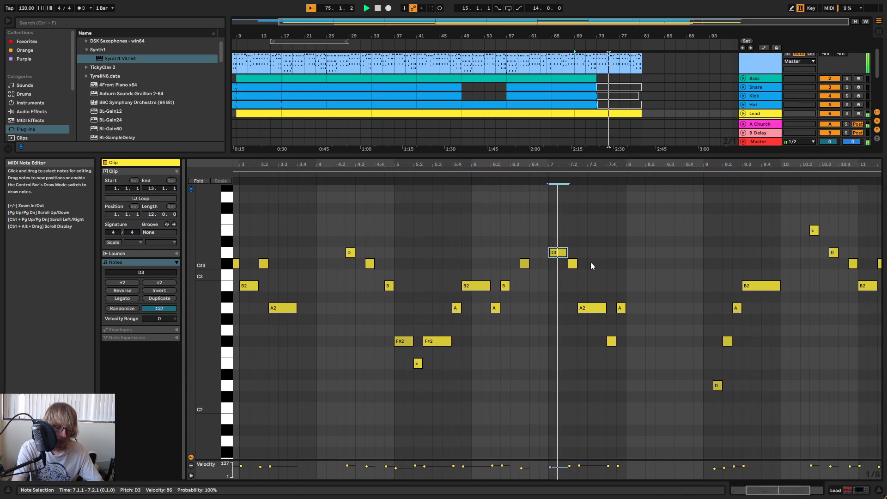
{"action": "key", "text": "space"}
- Listen to the clip again and replace the long A2 note at 7.2.3 with a B2 note ending at 7.4.1
{"action": "left_click", "coordinate": [554, 291]}
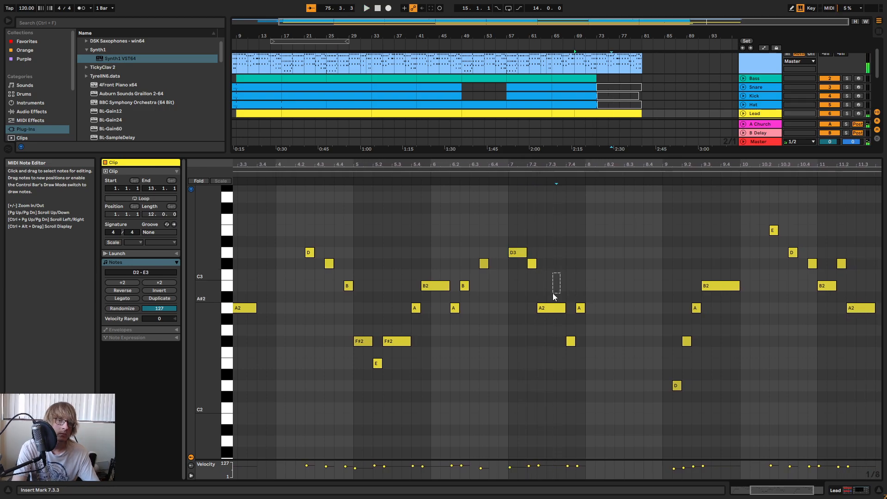
{"action": "key", "text": "ctrl+a"}
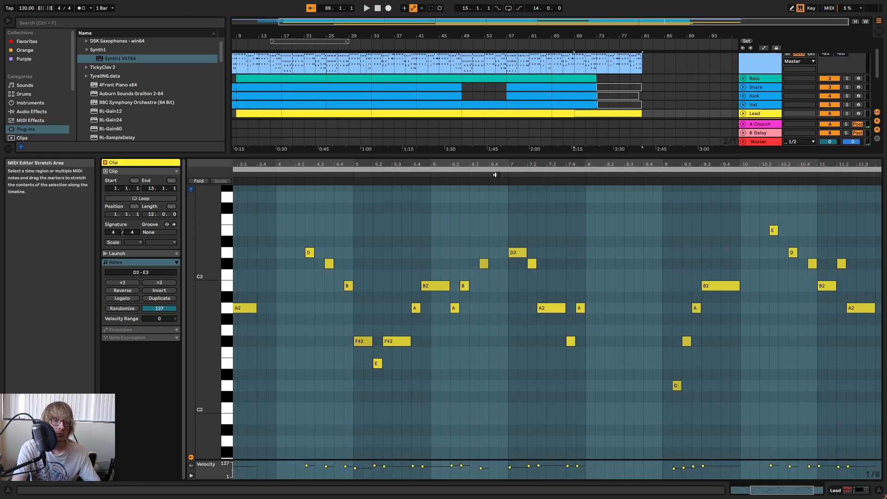
{"action": "key", "text": "space"}
{"action": "key", "text": "space"}
{"action": "left_click", "coordinate": [558, 285]}
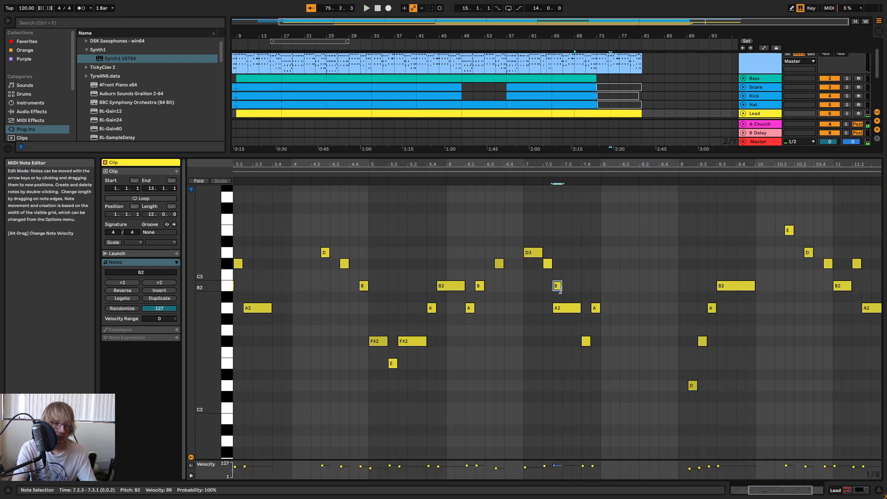
{"action": "left_click", "coordinate": [566, 308]}
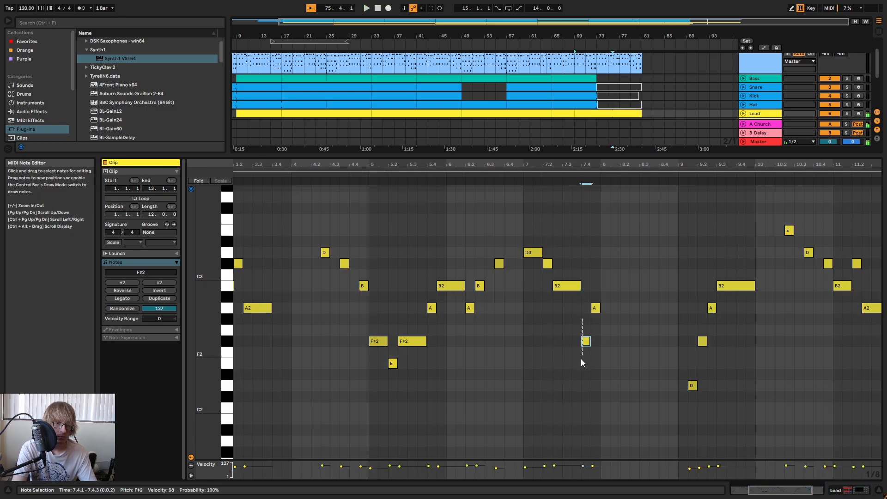
- Move the short A2 note to 7.4.1 and the short F#2 note to 7.4.3, and play the phrase
{"action": "left_click", "coordinate": [595, 309]}
{"action": "left_click_drag", "start_coordinate": [596, 310], "coordinate": [585, 310]}
{"action": "left_click", "coordinate": [584, 340]}
{"action": "left_click", "coordinate": [505, 176]}
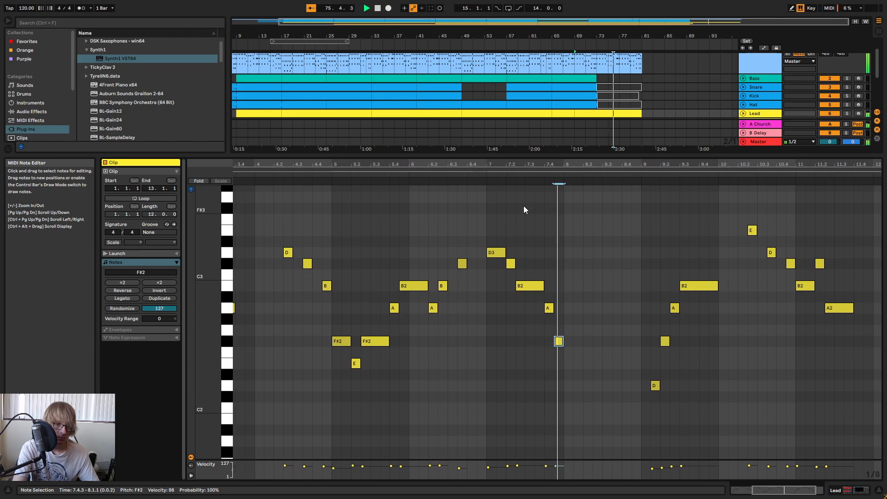
{"action": "key", "text": "space"}
- Lengthen the F#2 note at 7.4.3 to end at 8.2.3 and play the phrase ending
{"action": "left_click", "coordinate": [550, 320]}
{"action": "left_click_drag", "start_coordinate": [522, 341], "coordinate": [553, 342]}
{"action": "left_click", "coordinate": [446, 176]}
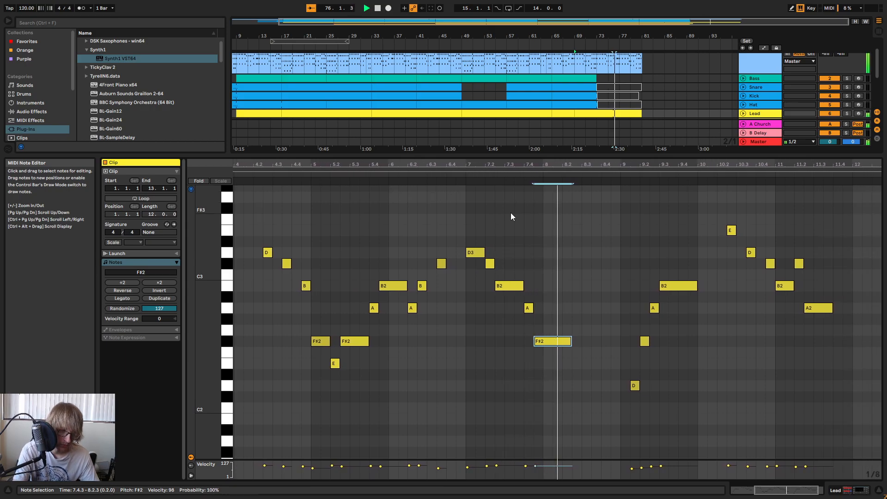
{"action": "key", "text": "space"}
- Shorten the F#2 note at 7.4.3 to end at 8.1.3 and replay the phrase ending
{"action": "left_click_drag", "start_coordinate": [553, 341], "coordinate": [534, 343]}
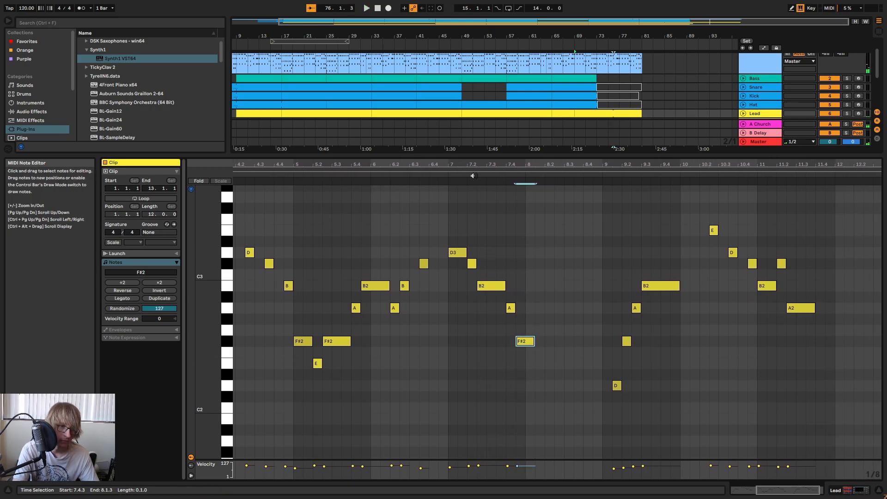
{"action": "left_click", "coordinate": [472, 171]}
{"action": "left_click", "coordinate": [473, 176]}
{"action": "left_click", "coordinate": [621, 277]}
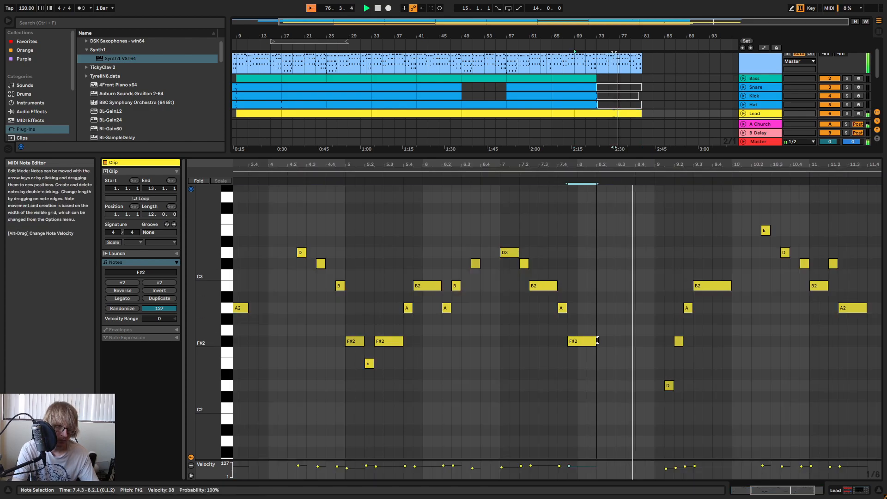
- Set the F#2 note at 7.4.3 to end at 8.2.1, play the ending, and show the whole clip
{"action": "left_click_drag", "start_coordinate": [585, 340], "coordinate": [596, 340]}
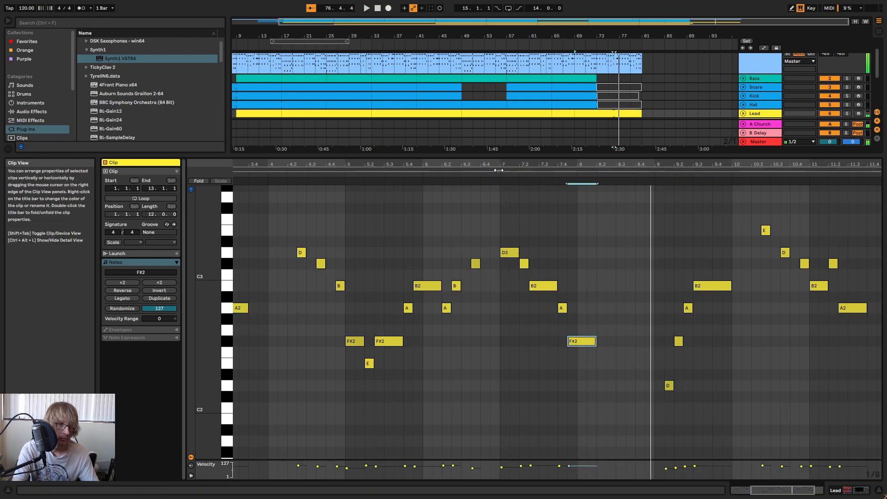
{"action": "left_click", "coordinate": [496, 175]}
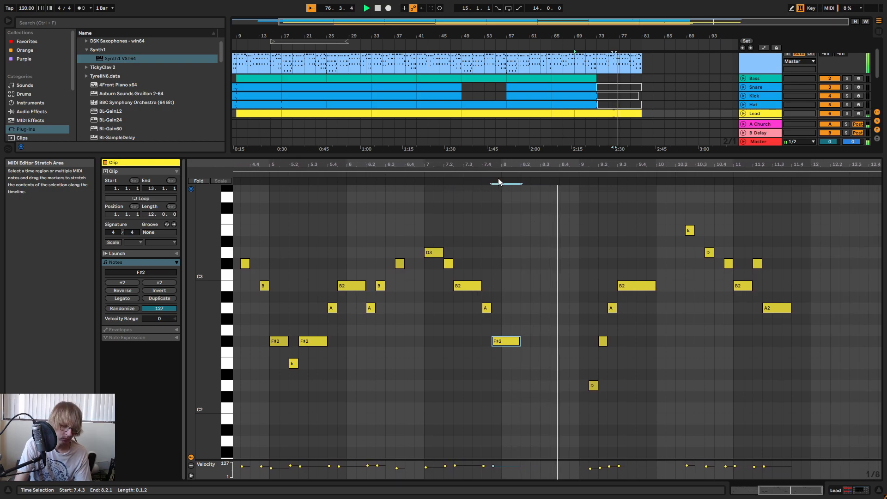
{"action": "key", "text": "space"}
{"action": "left_click_drag", "start_coordinate": [560, 164], "coordinate": [560, 139]}
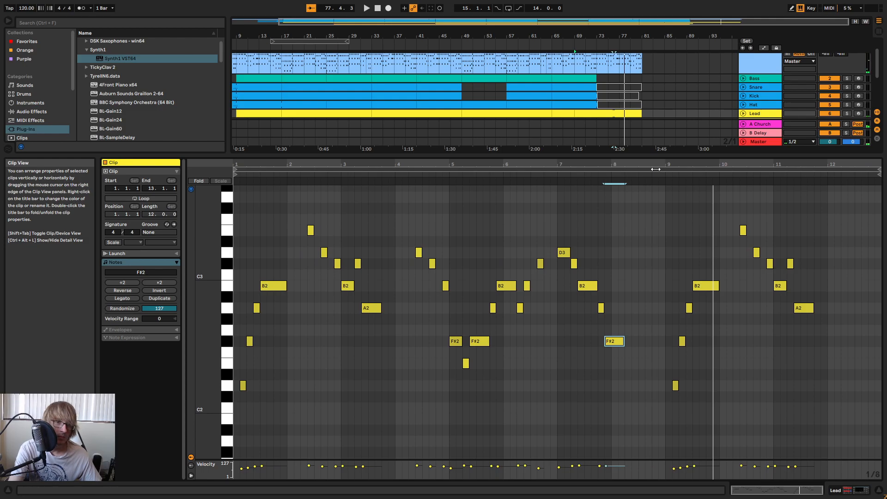
- Save the Live set, play the stripped-down ending through, and return the playhead to the start of the arrangement
{"action": "key", "text": "ctrl+s"}
{"action": "left_click", "coordinate": [504, 45]}
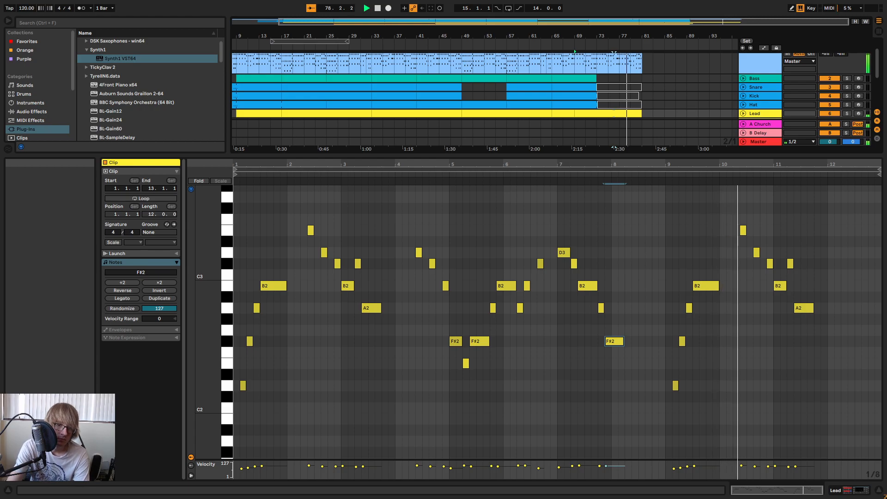
{"action": "left_click", "coordinate": [688, 252]}
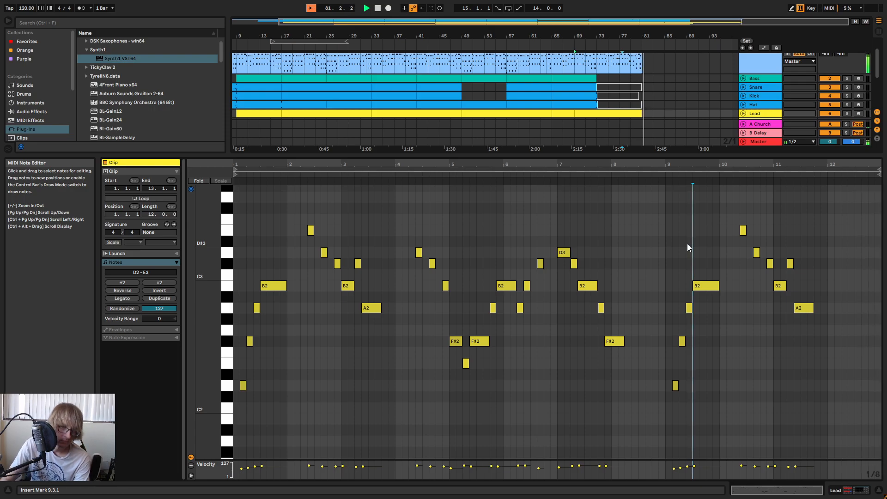
{"action": "left_click_drag", "start_coordinate": [588, 34], "coordinate": [597, 27]}
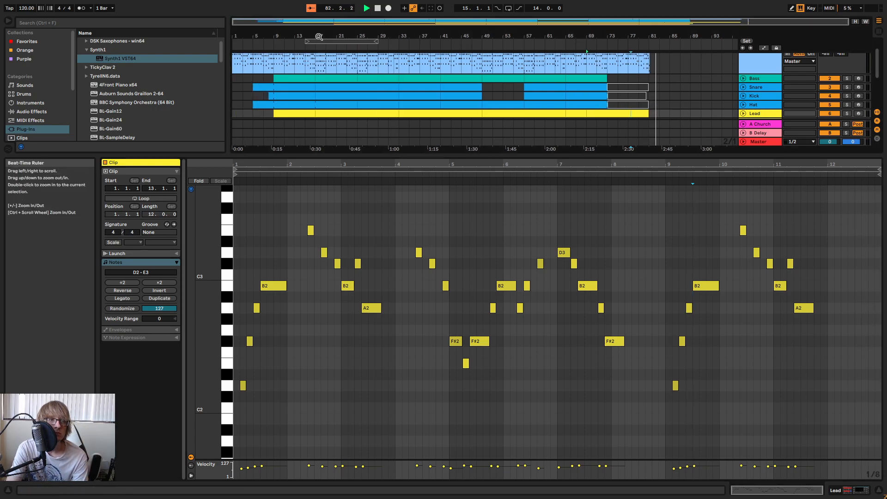
{"action": "double_click", "coordinate": [377, 8]}
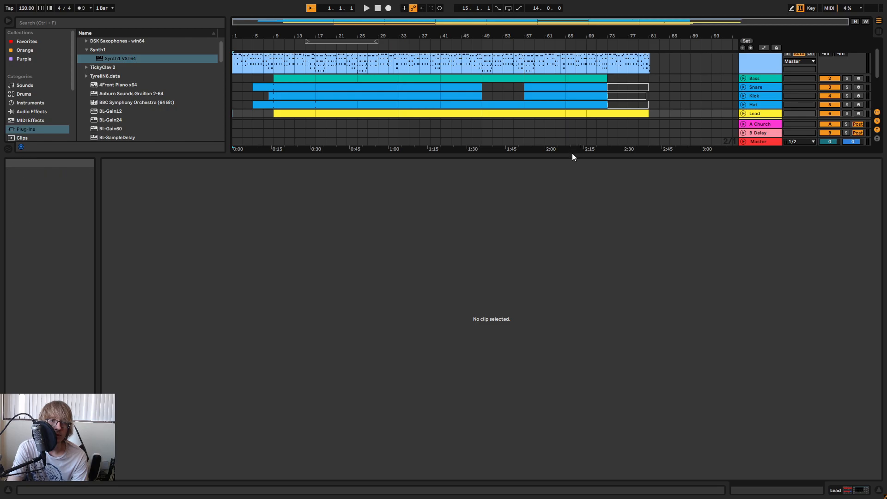
- Enlarge the arrangement area so all tracks show, and fold the Pad track
{"action": "mouse_move", "coordinate": [571, 155]}
{"action": "left_mouse_down"}
{"action": "mouse_move", "coordinate": [545, 301]}
{"action": "mouse_move", "coordinate": [515, 336]}
{"action": "left_mouse_up"}
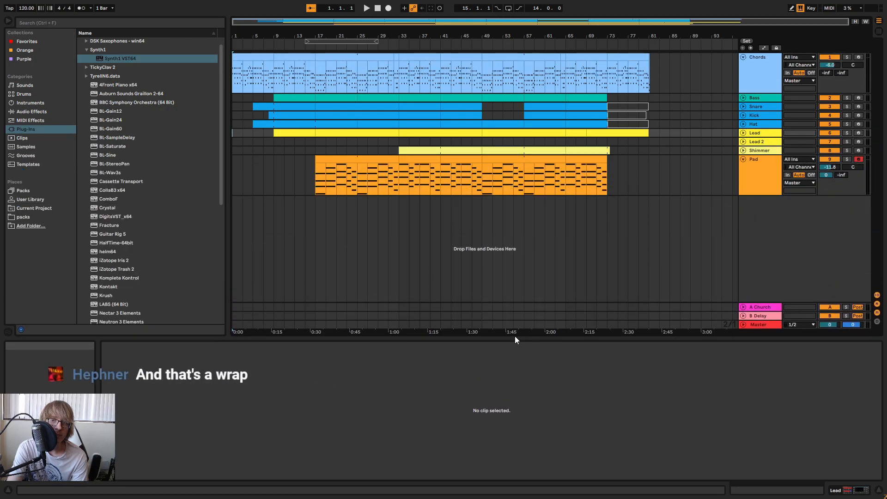
{"action": "left_click", "coordinate": [639, 161]}
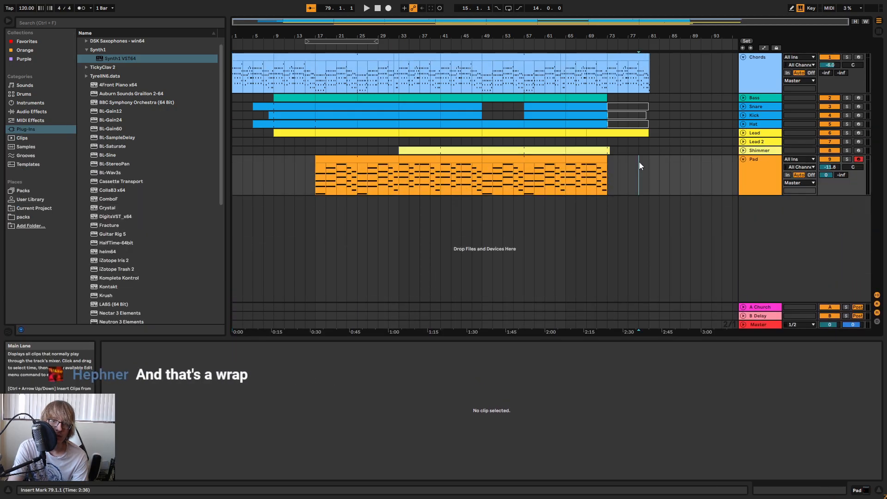
{"action": "left_click", "coordinate": [742, 159]}
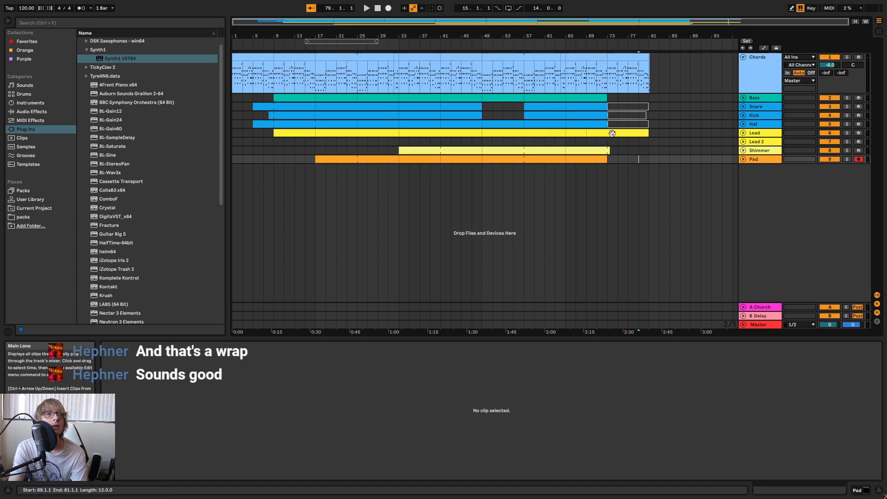
{"action": "left_click", "coordinate": [680, 133]}
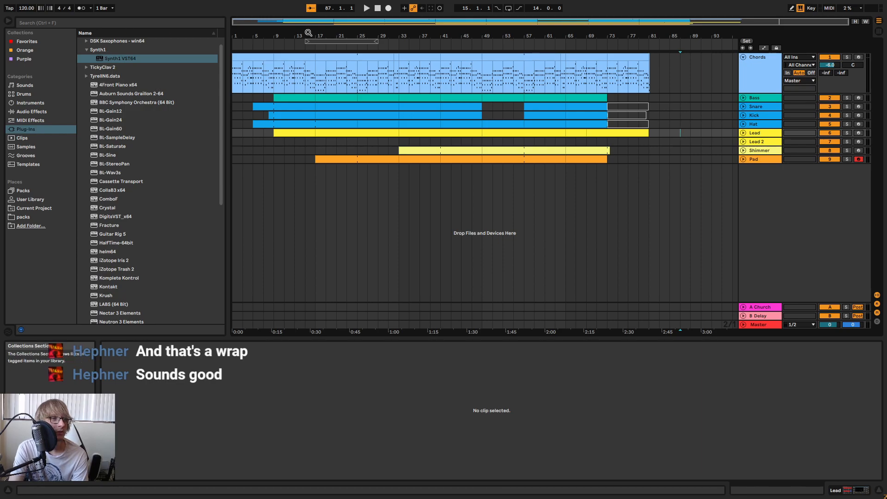
- Leave full-screen mode and save the Live set
{"action": "key", "text": "F11"}
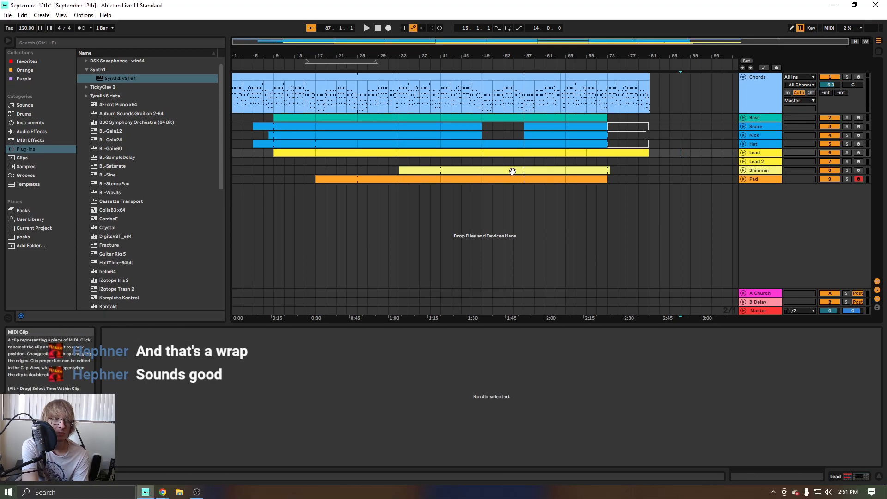
{"action": "left_click", "coordinate": [7, 15]}
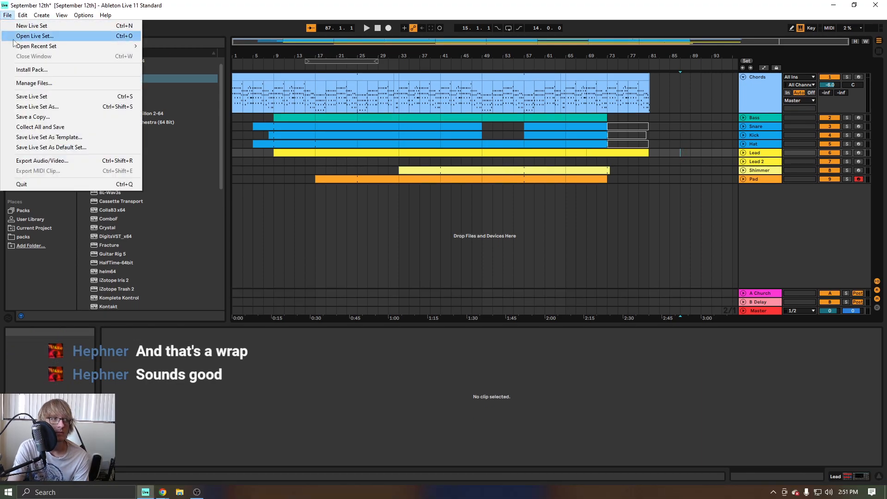
{"action": "left_click", "coordinate": [28, 95]}
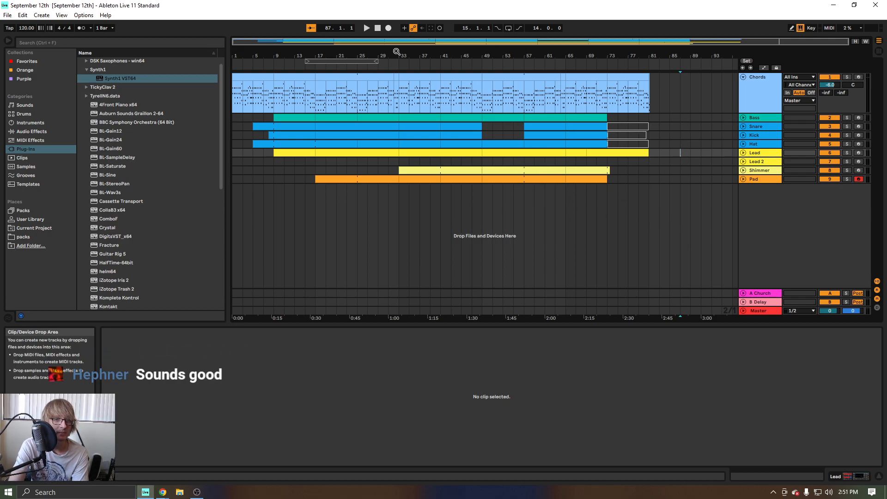
- Review the Pad and Shimmer layers and the Snare and Kick break from bar 49 to 57
{"action": "left_click", "coordinate": [331, 179]}
{"action": "left_click", "coordinate": [759, 172]}
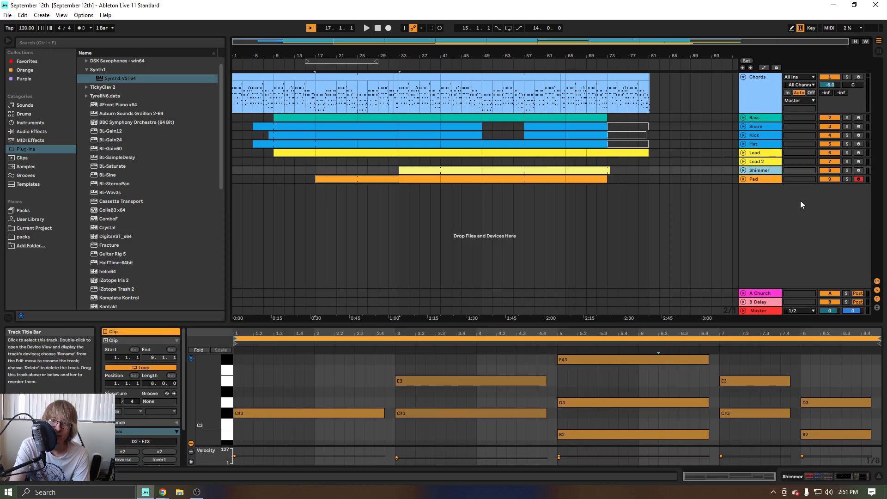
{"action": "left_click_drag", "start_coordinate": [388, 168], "coordinate": [658, 165]}
{"action": "left_click", "coordinate": [652, 164]}
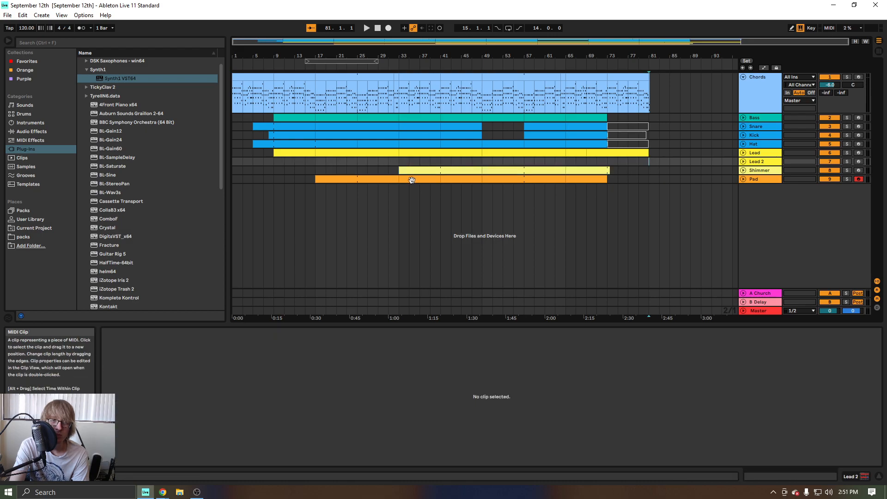
{"action": "left_click_drag", "start_coordinate": [488, 137], "coordinate": [520, 121]}
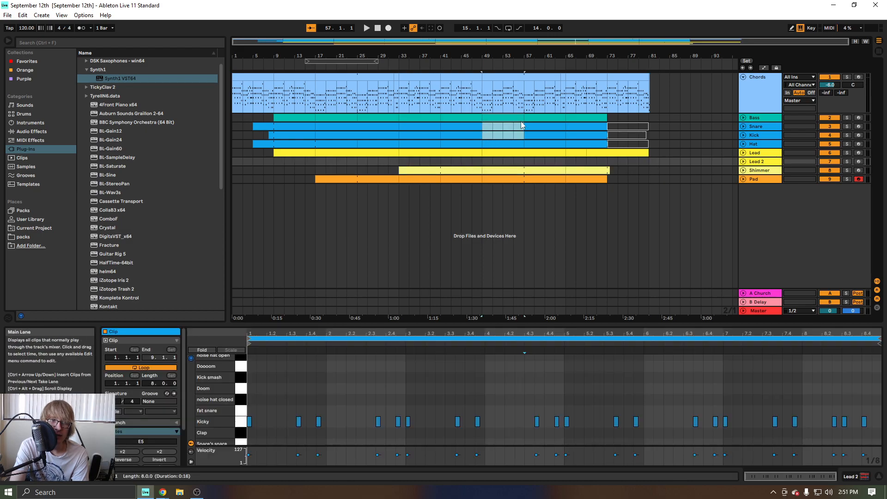
- Unfold the Lead track, examine the Chords clip notes for bars 49 to 64, and play the song briefly
{"action": "left_click", "coordinate": [659, 180]}
{"action": "left_click", "coordinate": [742, 153]}
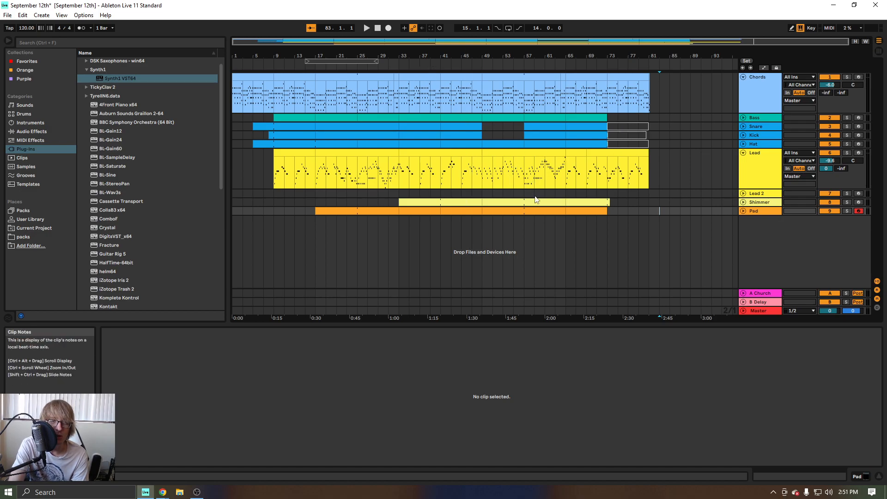
{"action": "left_click", "coordinate": [531, 73]}
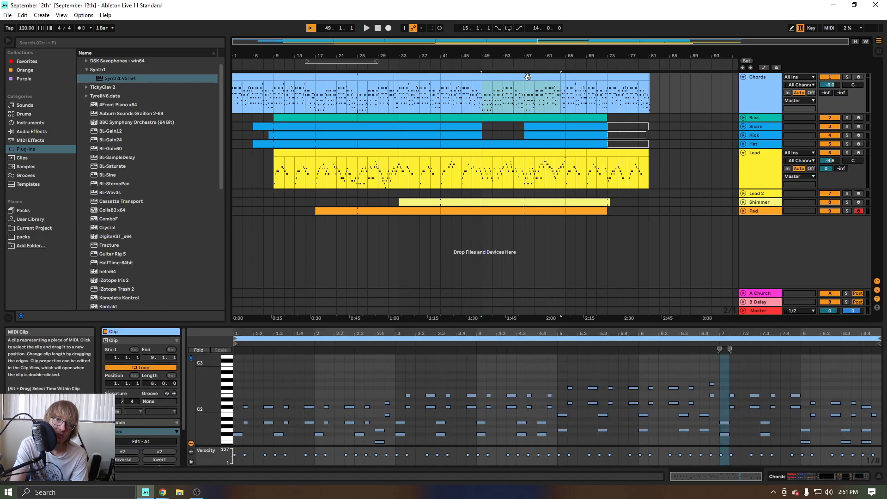
{"action": "mouse_move", "coordinate": [706, 325]}
{"action": "left_mouse_down"}
{"action": "mouse_move", "coordinate": [706, 233]}
{"action": "mouse_move", "coordinate": [706, 376]}
{"action": "mouse_move", "coordinate": [706, 334]}
{"action": "left_mouse_up"}
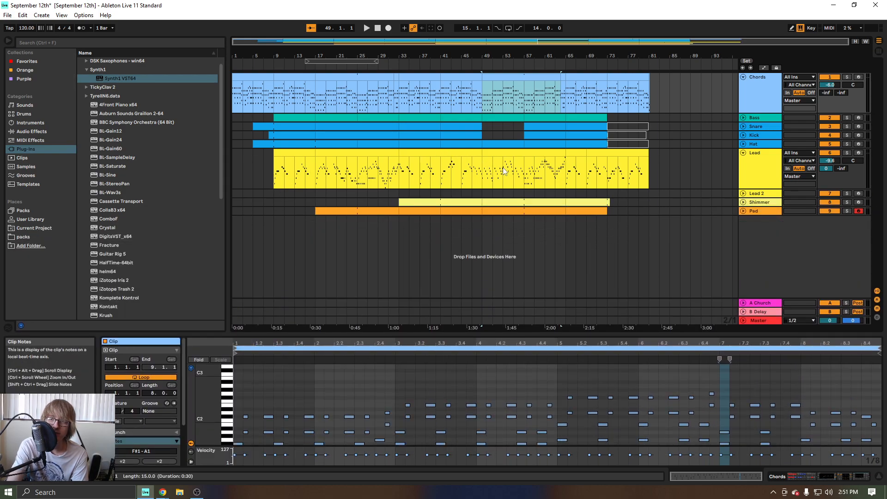
{"action": "left_click", "coordinate": [367, 28]}
{"action": "left_click", "coordinate": [377, 28]}
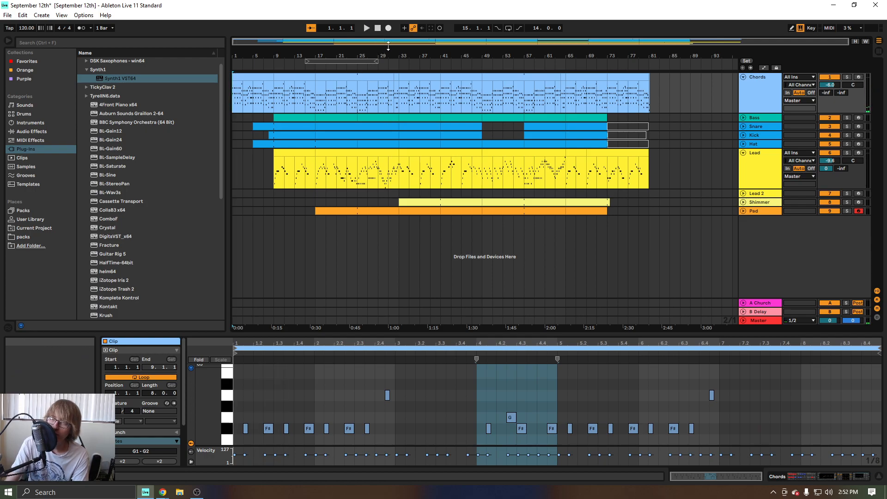